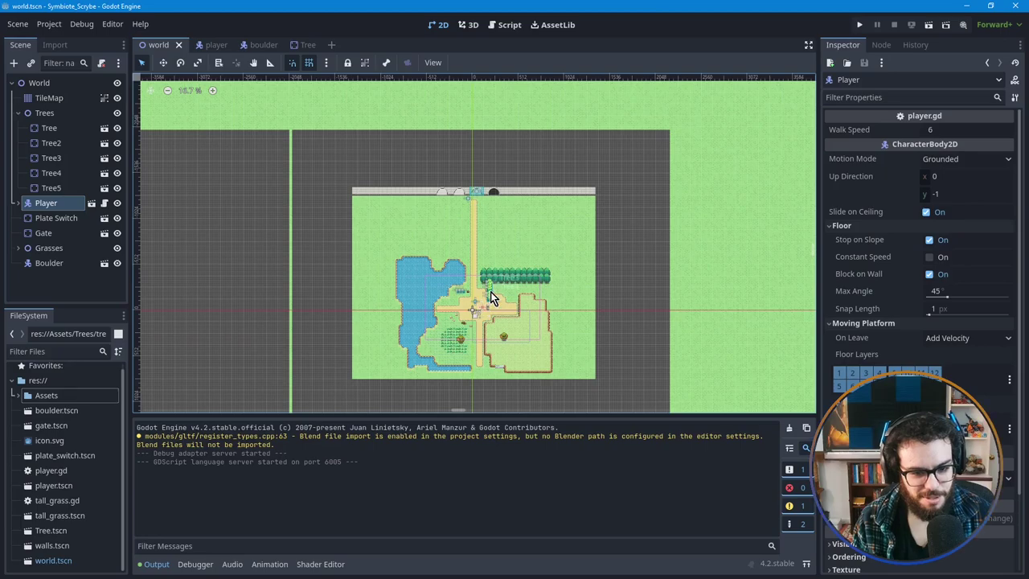
Step: Survey the world map from the player's starting area out across the grassland to the eastern and southeastern coastline
scroll(459, 311, "up", 5)
scroll(459, 311, "up", 3)
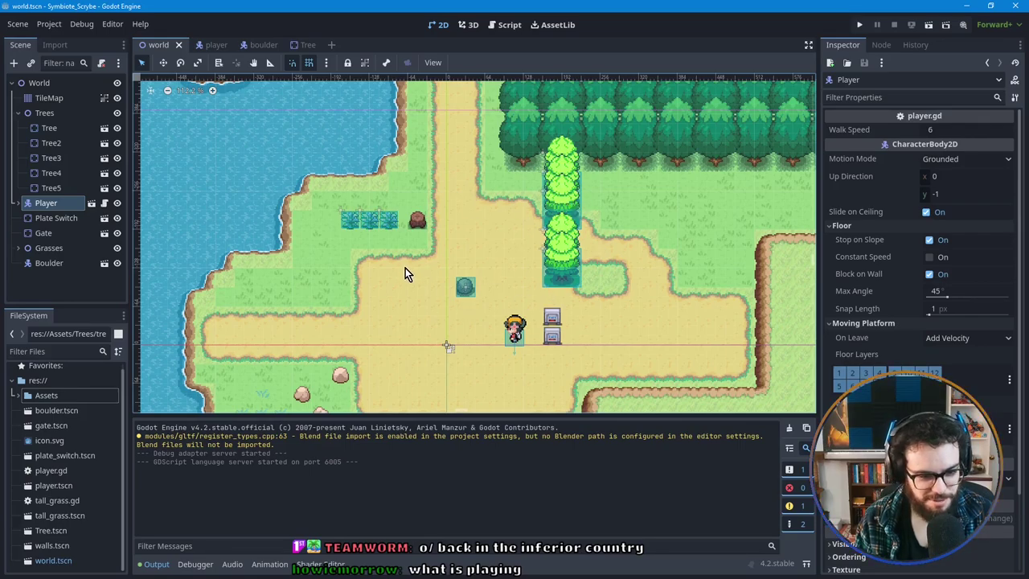
scroll(451, 296, "down", 9)
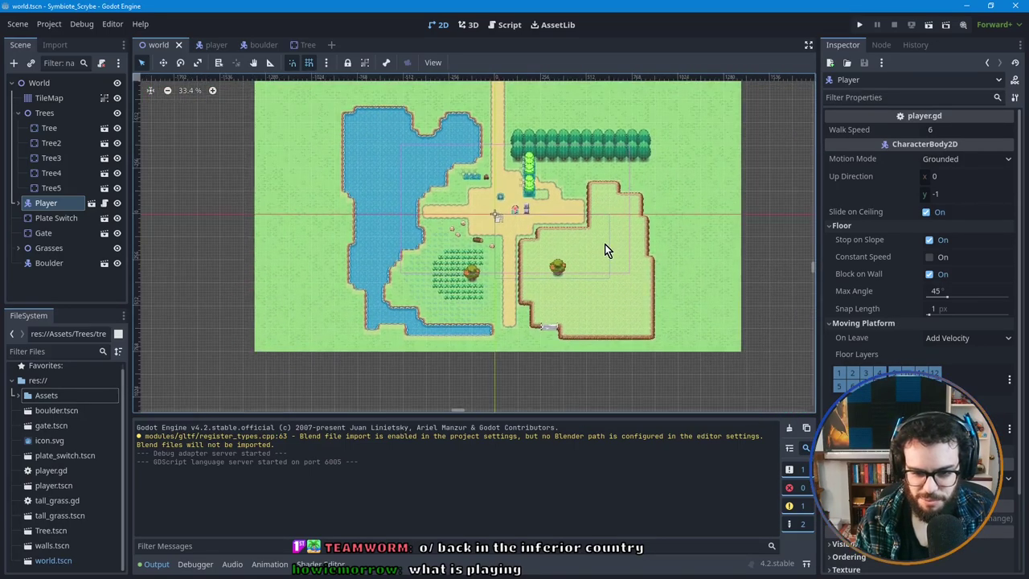
scroll(668, 337, "down", 2)
middle_click_drag(687, 362, 471, 246)
scroll(615, 282, "down", 2)
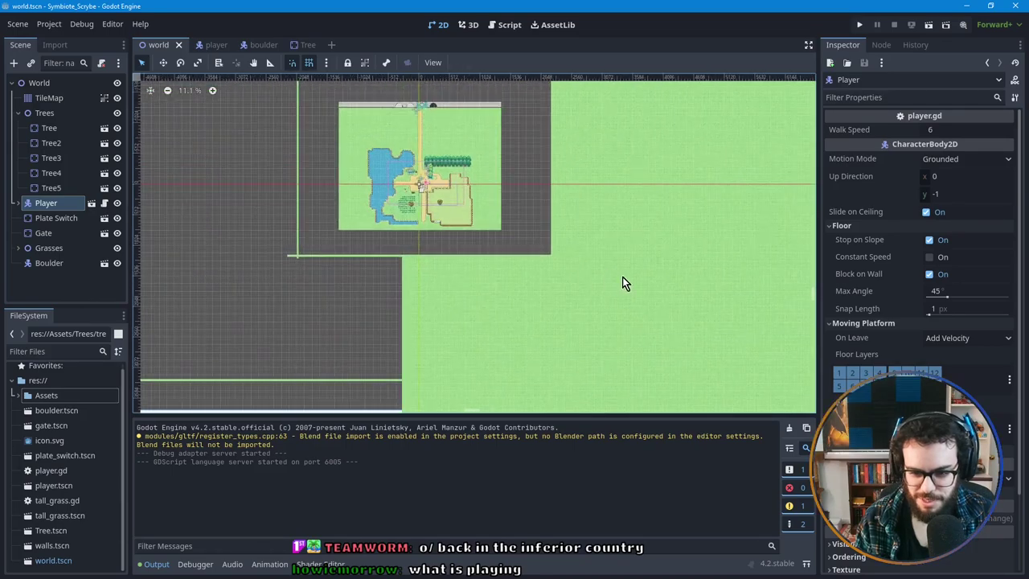
middle_click_drag(615, 282, 523, 271)
scroll(677, 260, "up", 3)
scroll(708, 281, "down", 3)
middle_click_drag(707, 280, 431, 251)
scroll(477, 276, "down", 2)
scroll(598, 260, "right", 8)
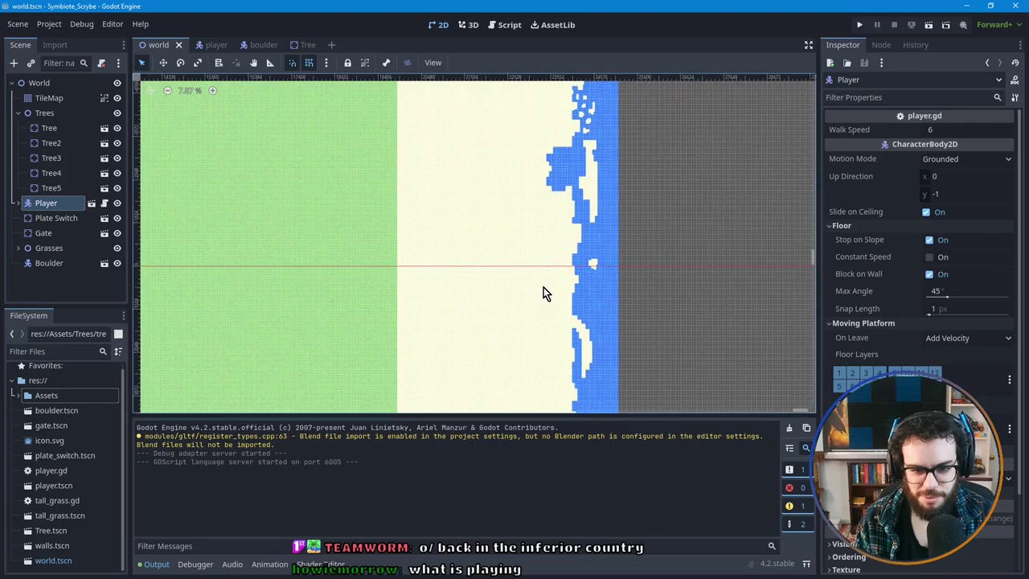
scroll(544, 291, "down", 2)
middle_click_drag(568, 172, 547, 218)
scroll(547, 218, "down", 1)
middle_click_drag(538, 336, 535, 267)
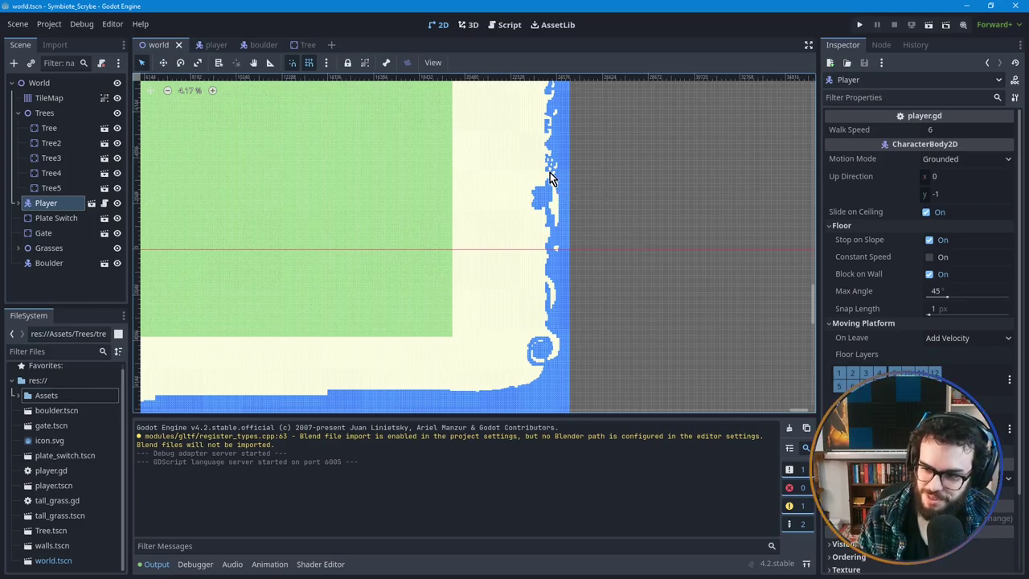
Step: Examine the northeastern shoreline where the beach and water meet the northern cliff corner
scroll(566, 189, "up", 3)
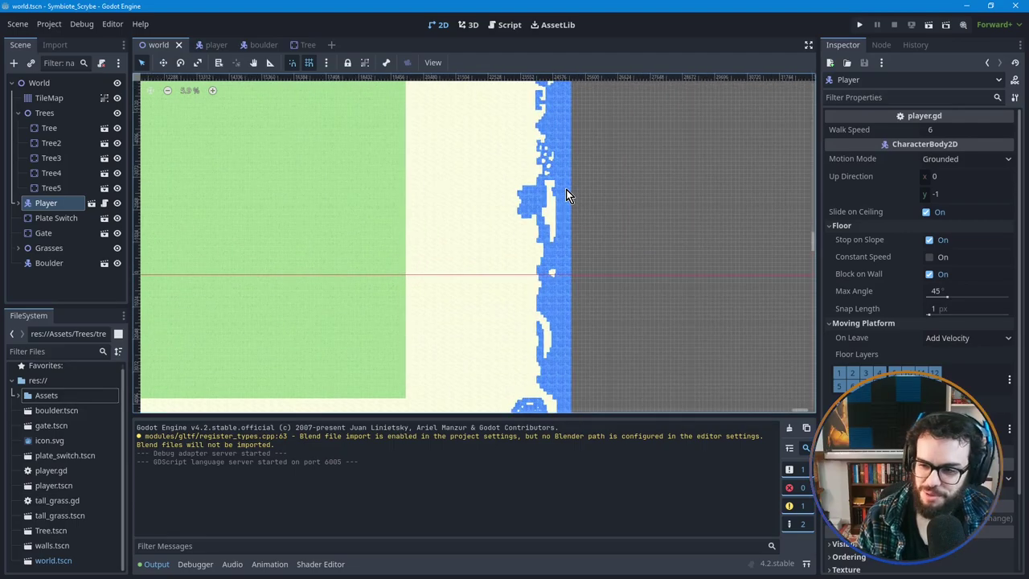
scroll(545, 175, "up", 1)
middle_click_drag(545, 134, 510, 243)
scroll(502, 274, "up", 3)
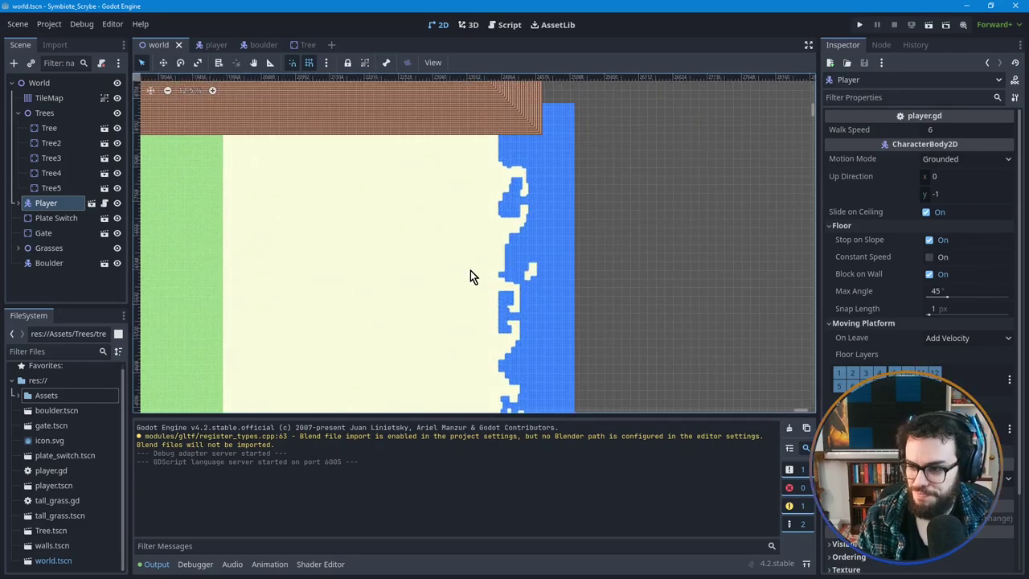
middle_click_drag(471, 276, 504, 243)
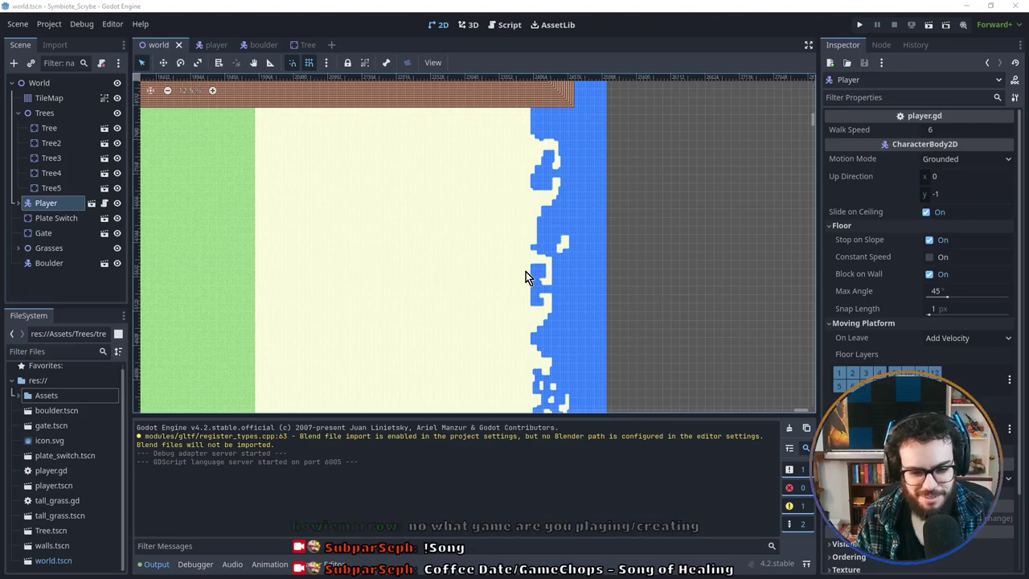
scroll(526, 273, "up", 6)
scroll(530, 241, "up", 2)
scroll(520, 230, "down", 2)
scroll(520, 209, "up", 2)
middle_click_drag(527, 180, 560, 206)
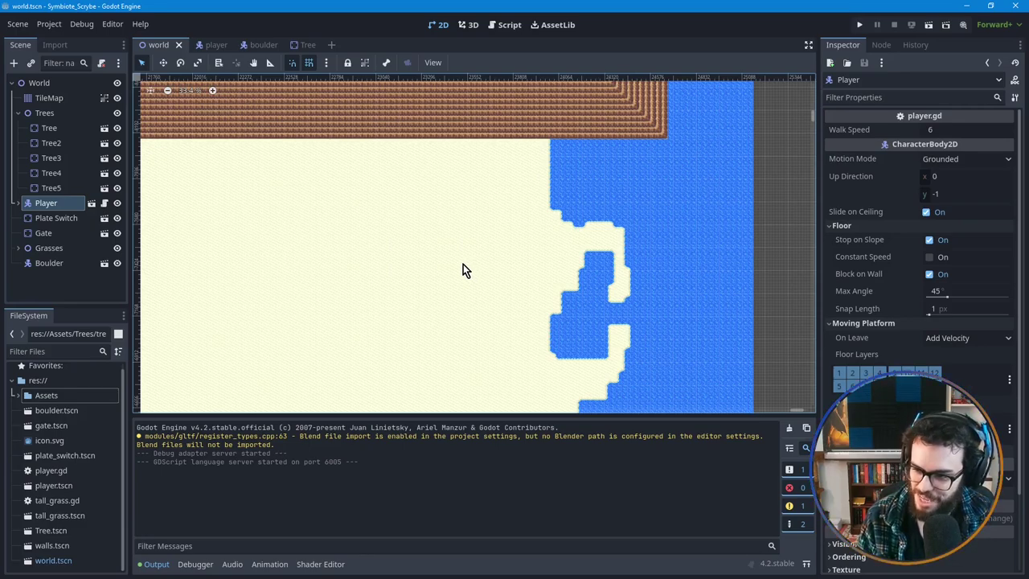
scroll(504, 190, "up", 1)
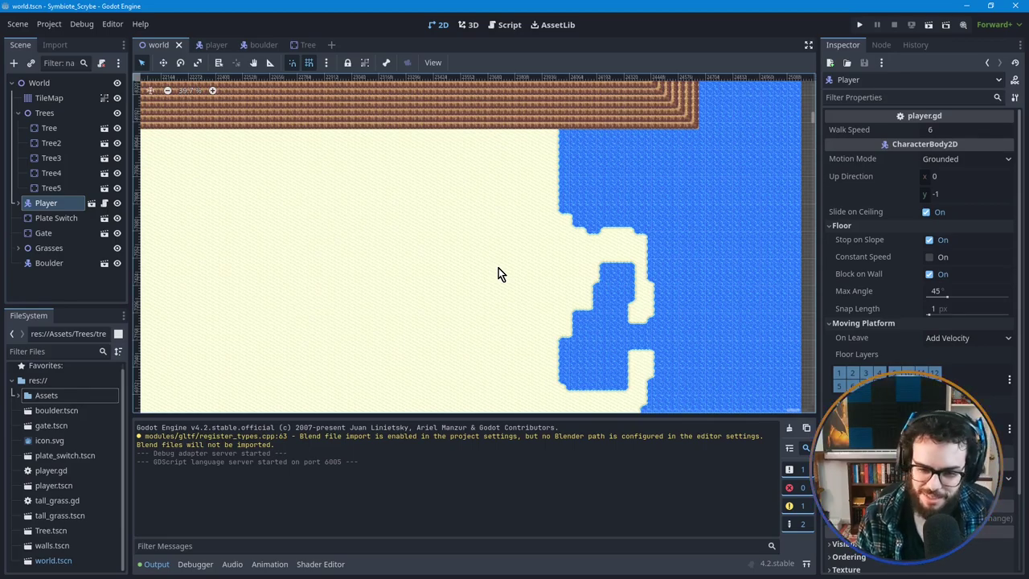
middle_click_drag(455, 276, 511, 245)
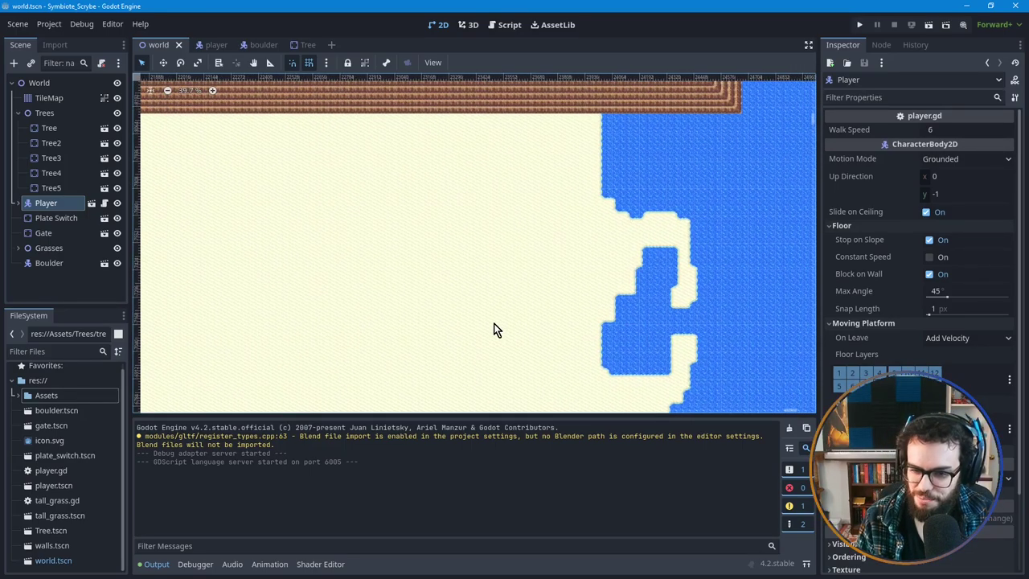
Step: Review the overall map layout, from the northern cliffs across the grassland and unfinished empty areas back to the east coast
scroll(494, 323, "down", 2)
middle_click_drag(487, 327, 639, 200)
scroll(615, 241, "down", 3)
scroll(547, 282, "down", 3)
mouse_move(431, 335)
middle_mouse_down()
mouse_move(557, 232)
mouse_move(443, 322)
middle_mouse_up()
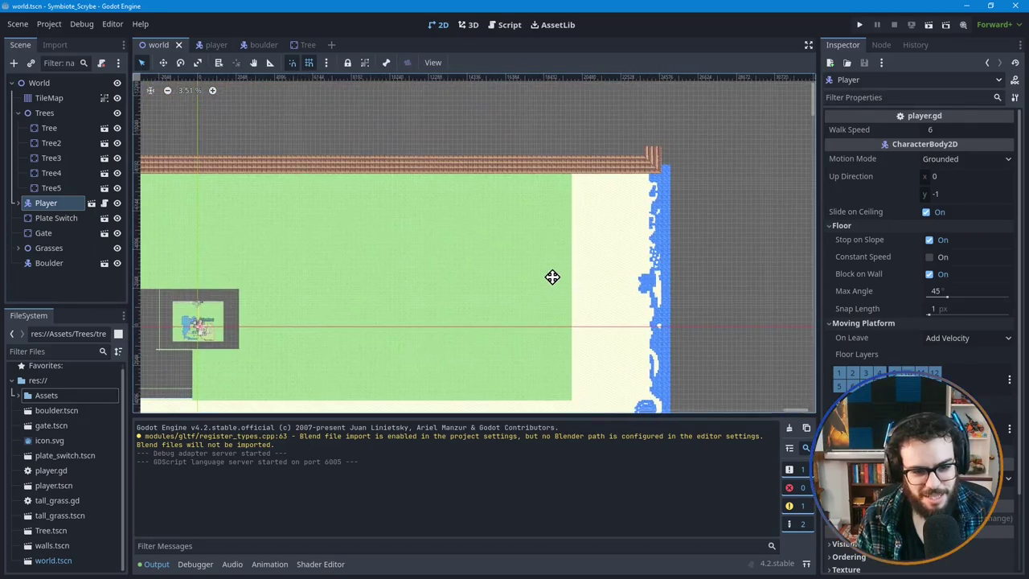
scroll(538, 287, "down", 2)
middle_click_drag(161, 200, 593, 168)
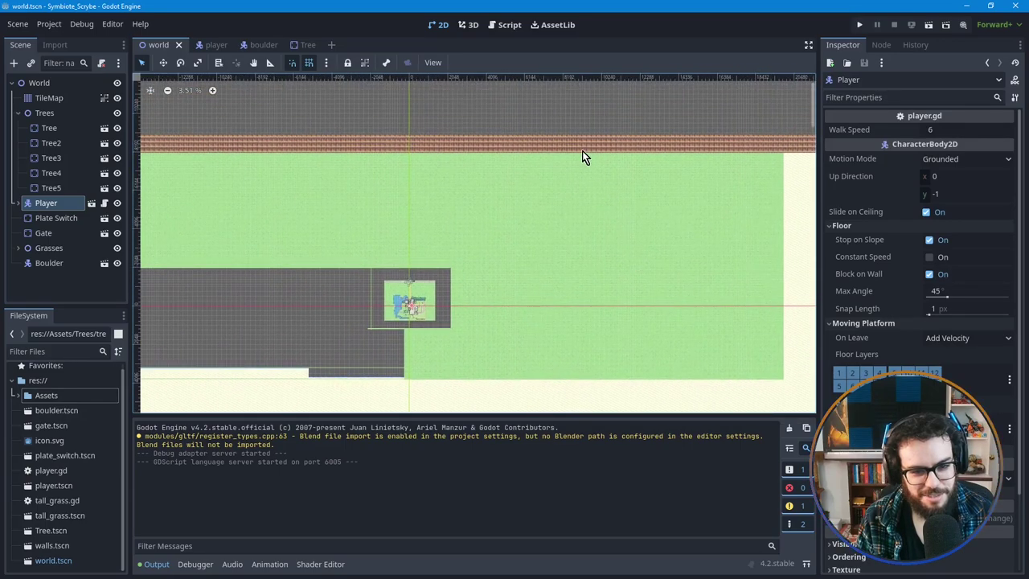
middle_click_drag(557, 263, 403, 152)
middle_click_drag(301, 324, 333, 230)
middle_click_drag(359, 326, 294, 266)
middle_click_drag(464, 230, 373, 288)
middle_click_drag(623, 215, 536, 222)
Step: Inspect the east coast's inlets and small sand islands from the northern cliff down to the southeast corner
scroll(568, 137, "up", 5)
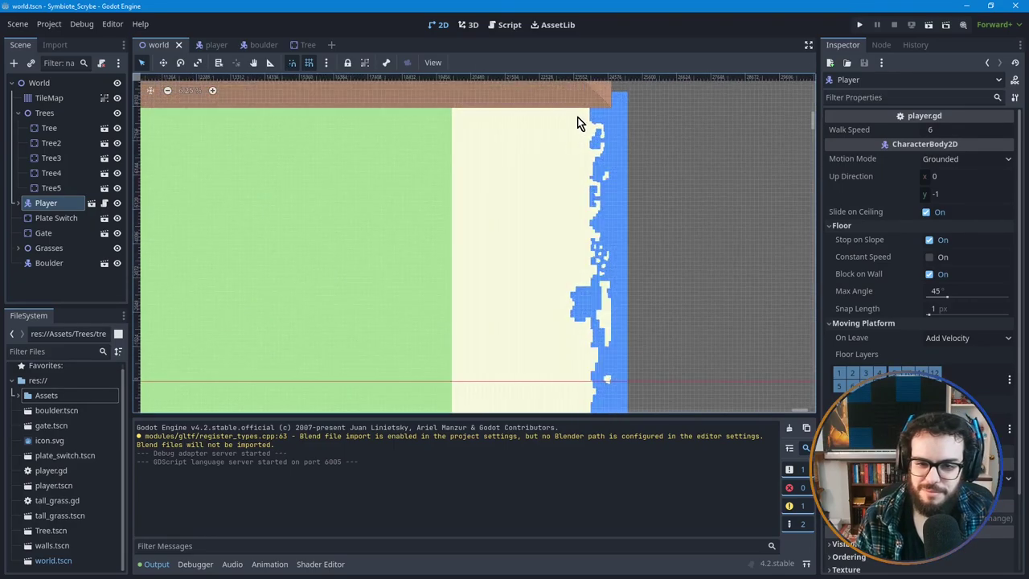
scroll(562, 157, "up", 2)
middle_click_drag(501, 160, 485, 230)
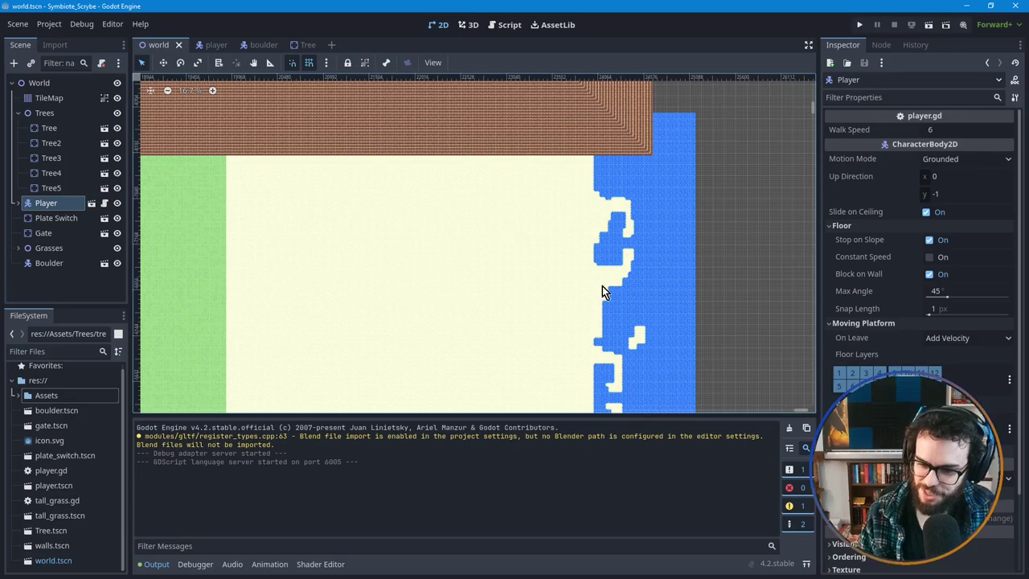
scroll(626, 229, "up", 1)
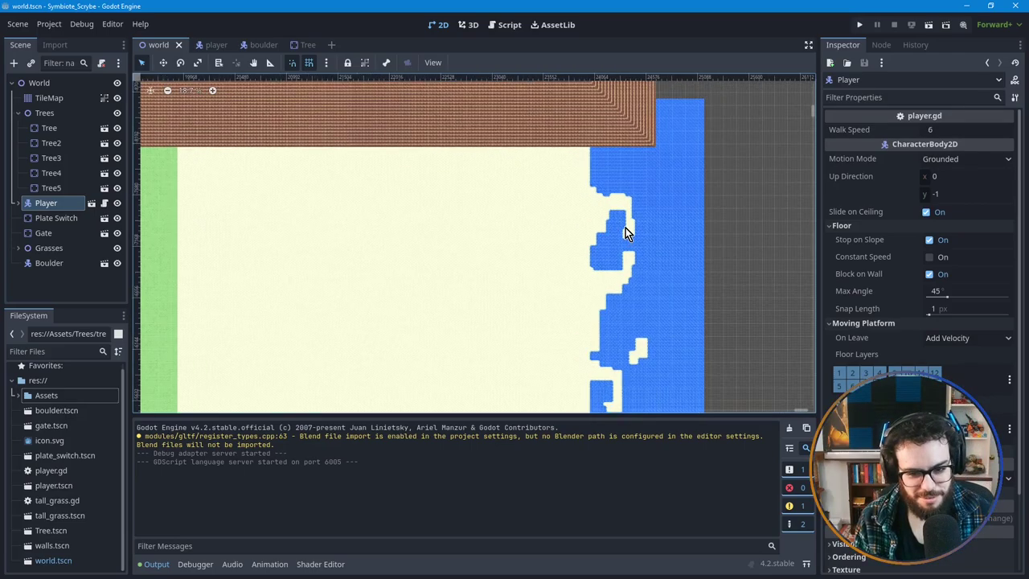
scroll(506, 298, "down", 1)
middle_click_drag(506, 298, 572, 260)
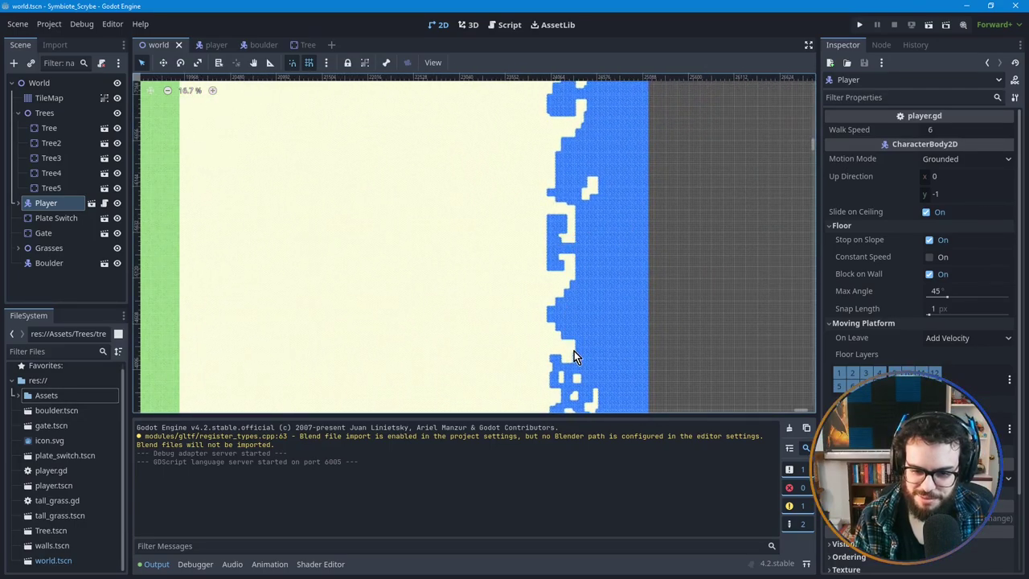
middle_click_drag(573, 351, 590, 229)
scroll(543, 216, "down", 3)
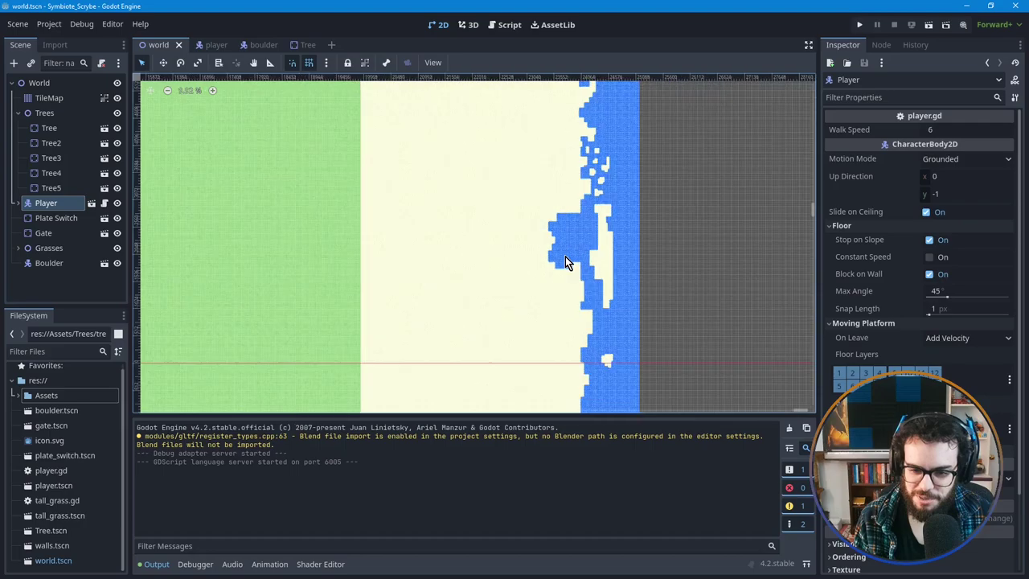
scroll(567, 279, "down", 1)
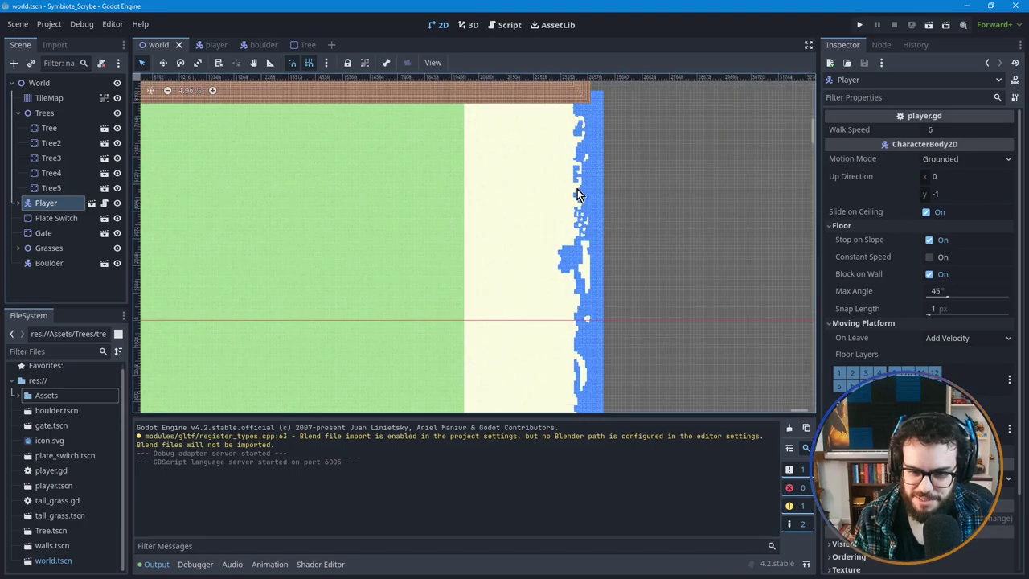
middle_click_drag(576, 353, 603, 260)
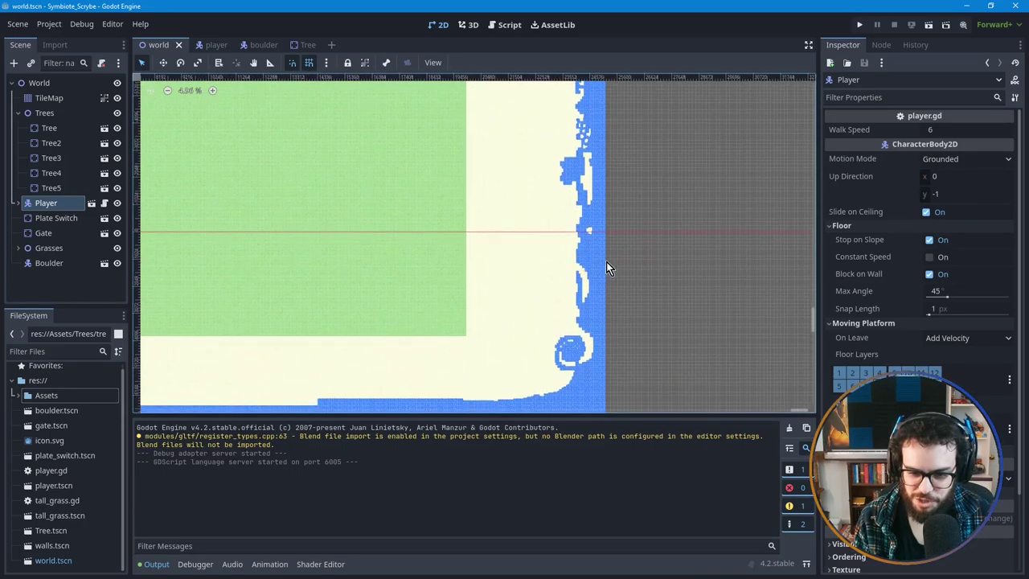
middle_click_drag(578, 214, 567, 267)
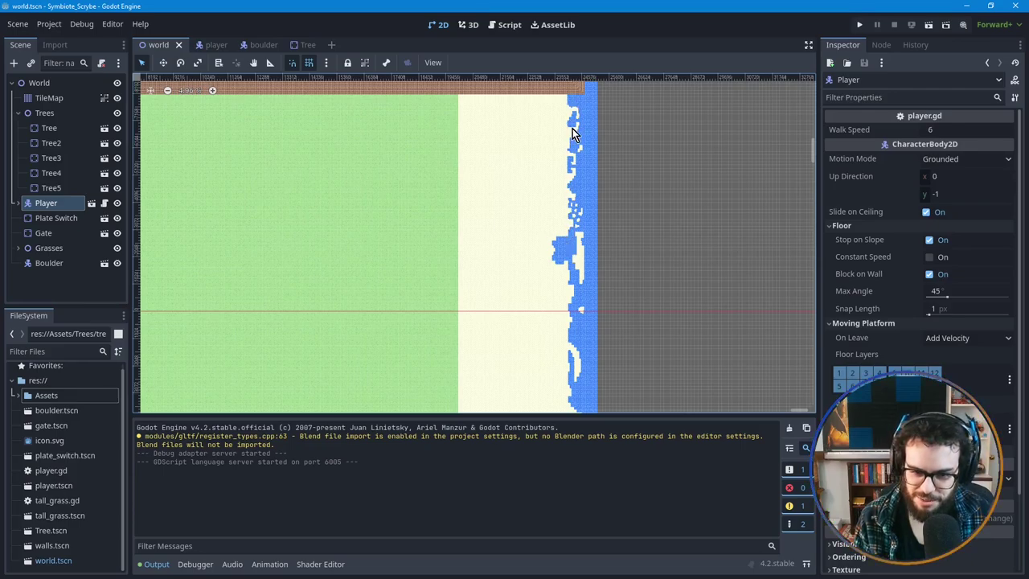
scroll(571, 222, "up", 5)
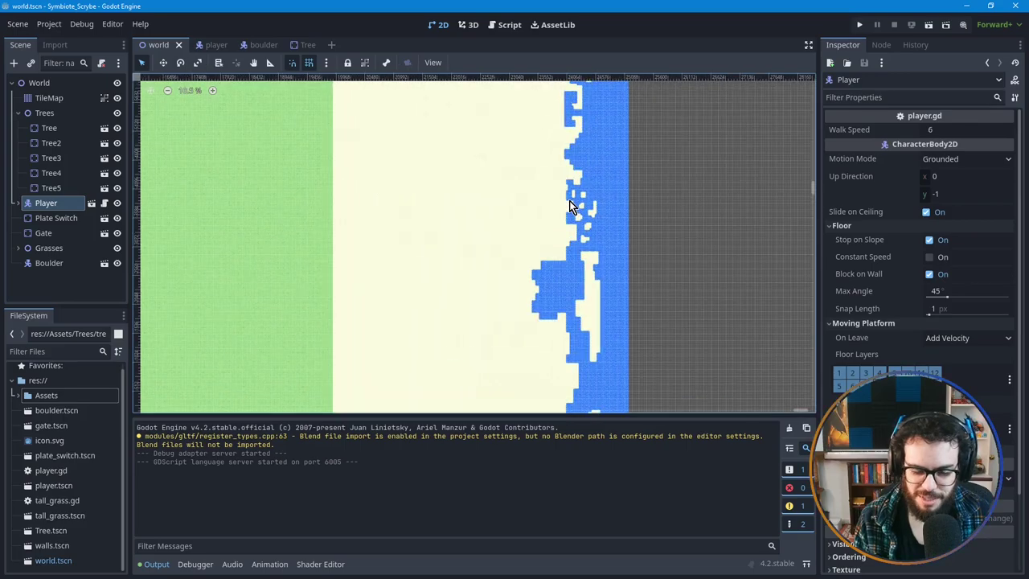
middle_click_drag(527, 144, 523, 174)
scroll(563, 249, "up", 3)
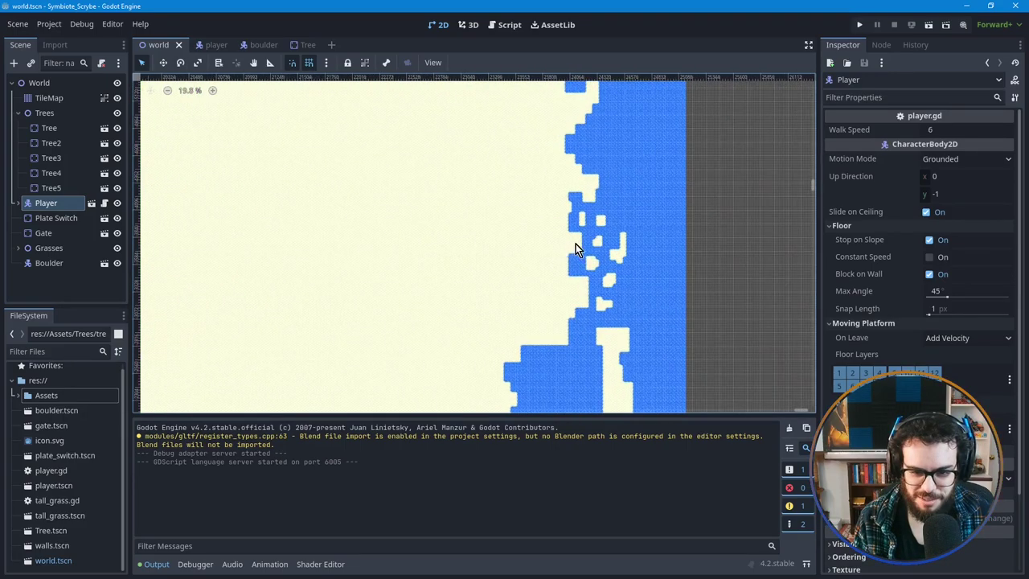
scroll(609, 210, "up", 1)
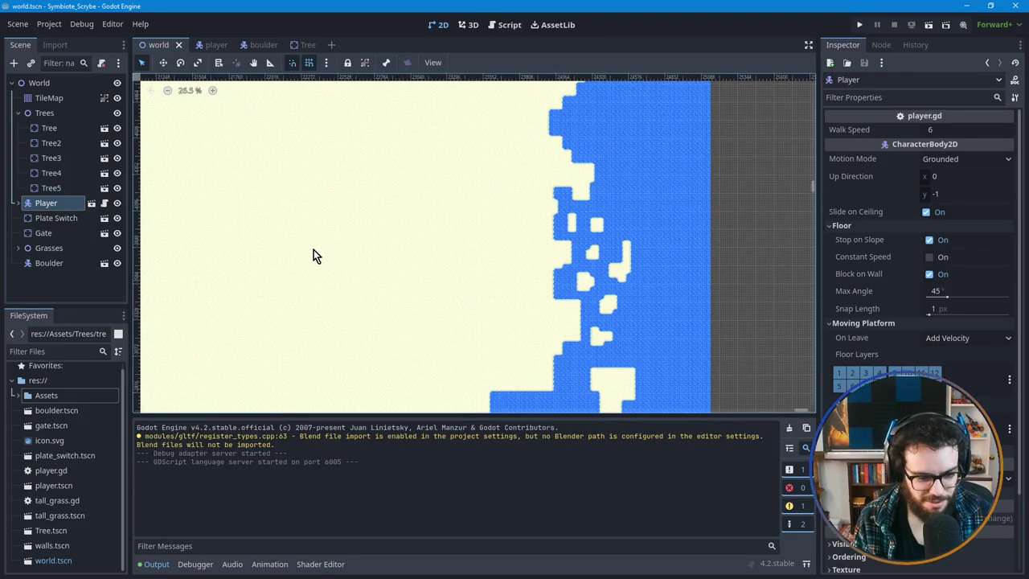
Step: Select the east coast block with the cluster of small sand islands on the TileMap and move it about 12 tiles west
left_click(53, 98)
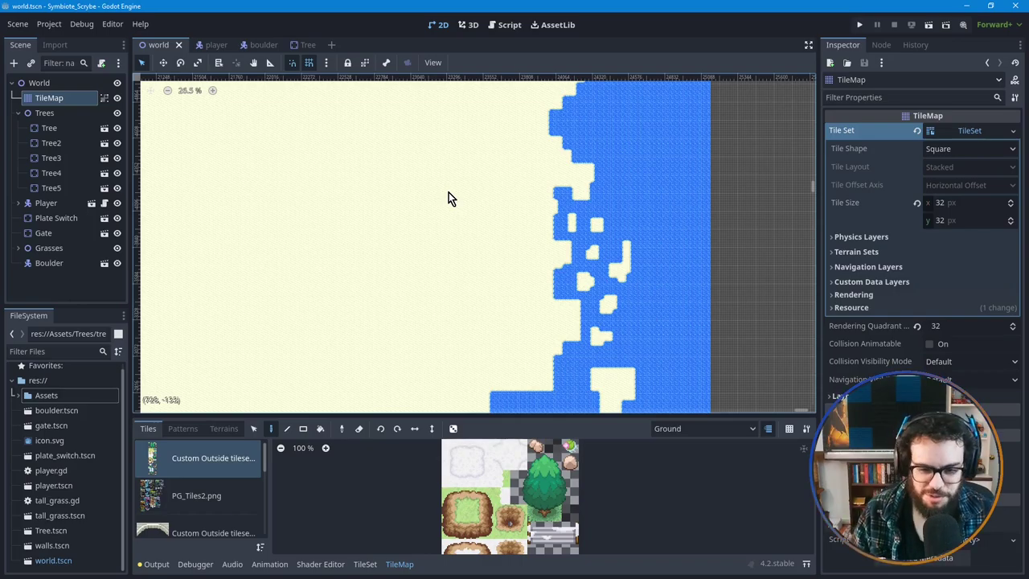
scroll(575, 255, "down", 1)
middle_click_drag(489, 246, 479, 234)
scroll(557, 188, "up", 2)
middle_click_drag(557, 188, 597, 145)
scroll(604, 202, "up", 1)
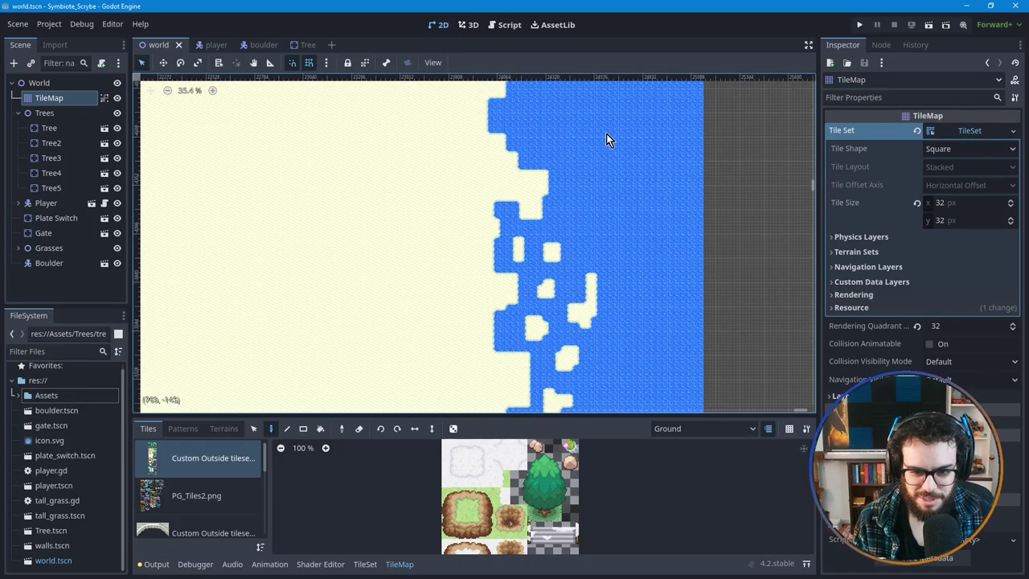
left_click(255, 430)
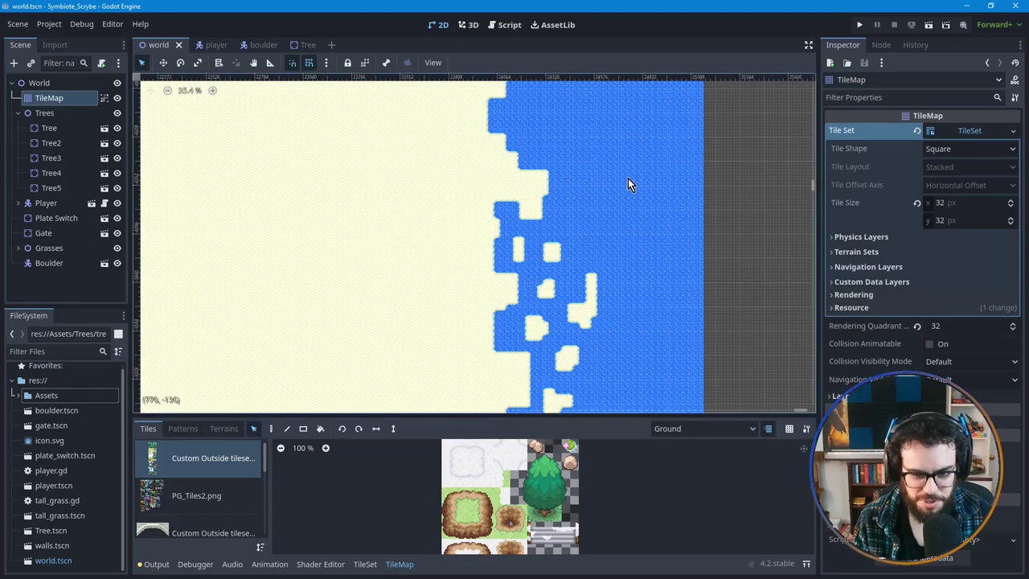
left_click_drag(630, 129, 480, 390)
scroll(484, 416, "down", 1)
scroll(484, 409, "down", 1)
scroll(529, 155, "down", 1)
scroll(528, 156, "down", 1)
left_click_drag(503, 285, 450, 287)
scroll(368, 257, "up", 1)
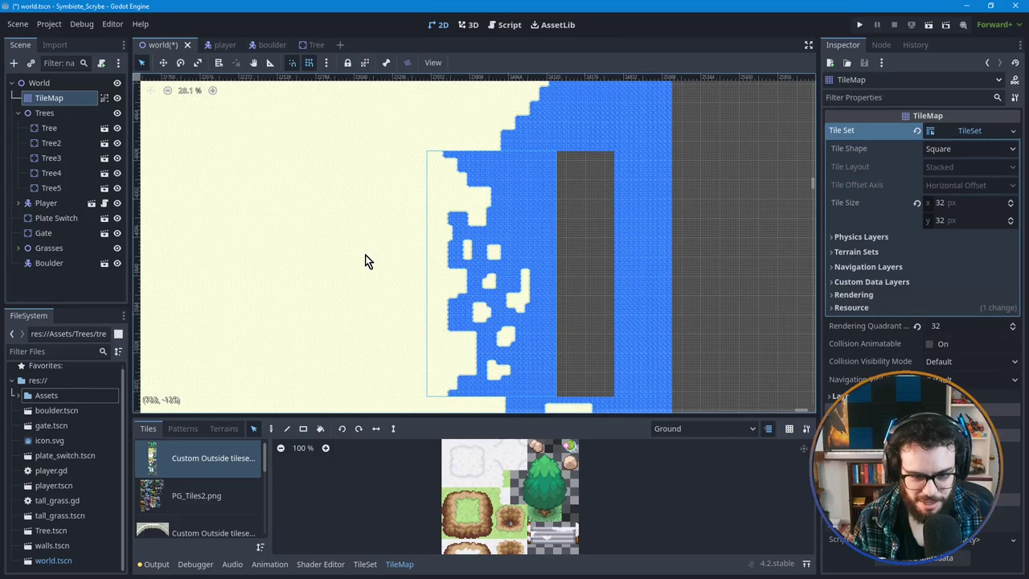
Step: Examine how the moved island block and the empty gap beside it fit with the neighbouring coastline
middle_click_drag(391, 261, 442, 199)
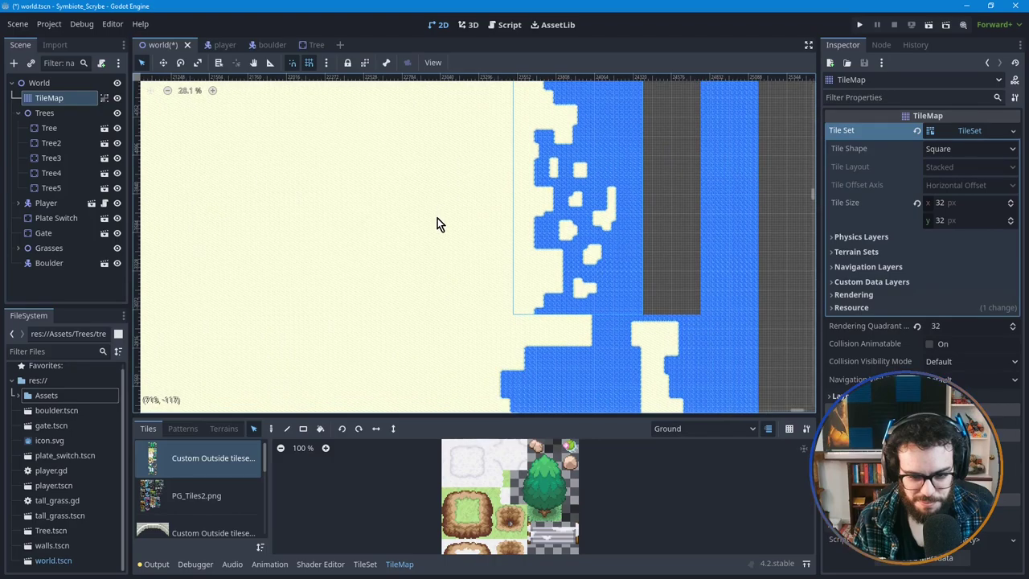
scroll(441, 273, "down", 3)
scroll(440, 278, "down", 3)
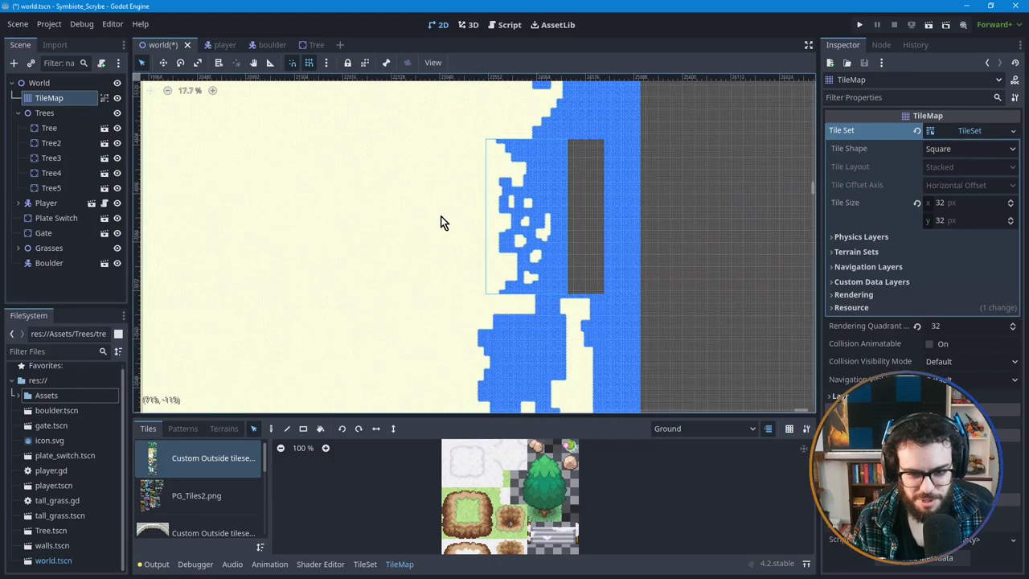
scroll(439, 211, "down", 2)
middle_click_drag(423, 248, 501, 317)
scroll(406, 330, "up", 3)
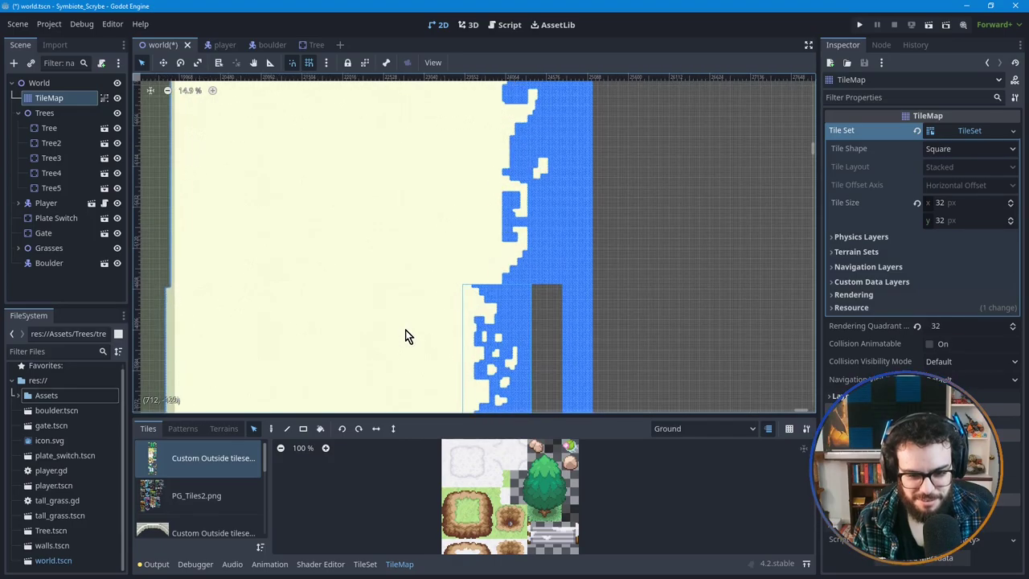
middle_click_drag(420, 349, 377, 258)
scroll(392, 228, "up", 5)
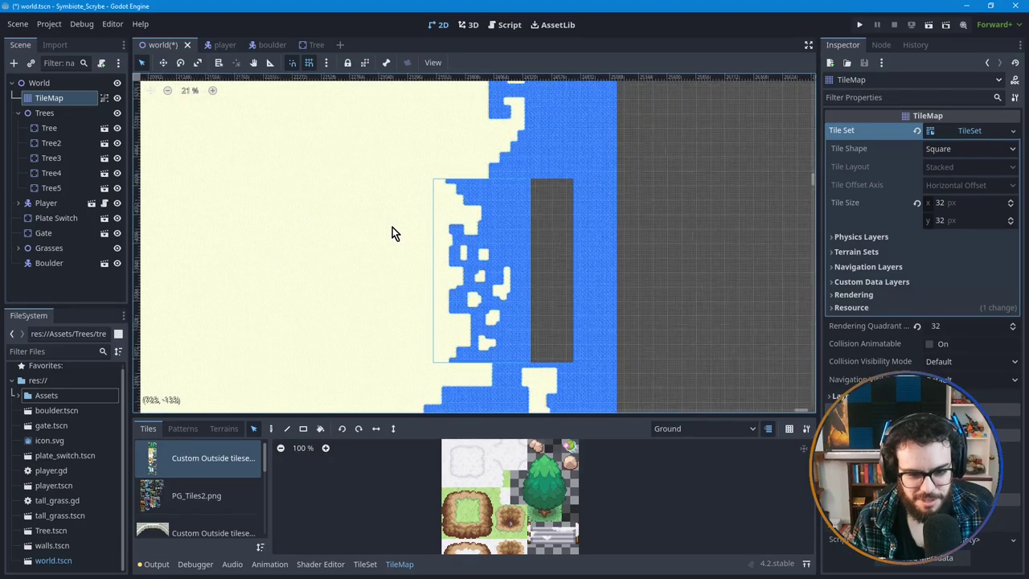
scroll(402, 229, "up", 1)
middle_click_drag(643, 218, 374, 348)
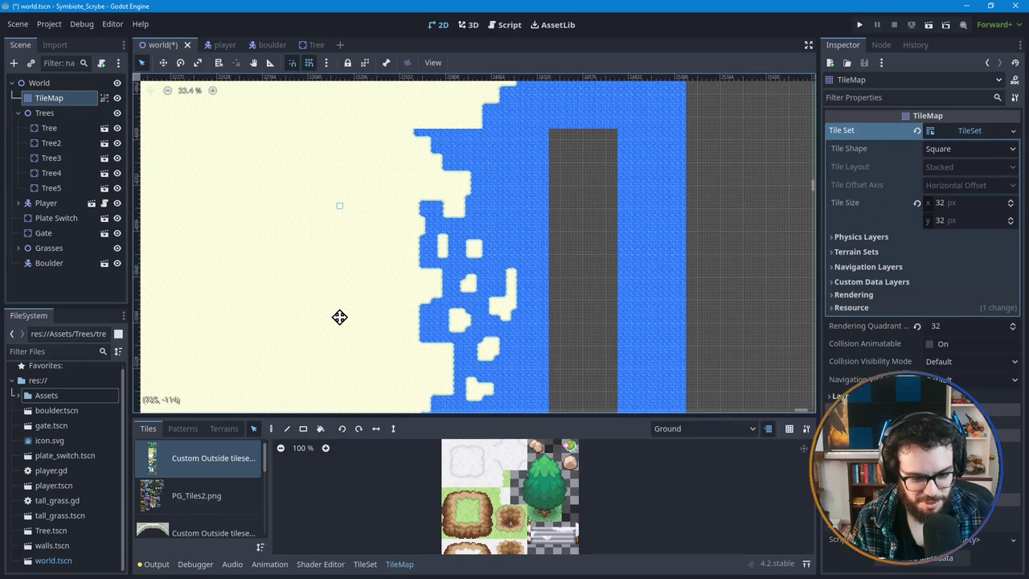
Step: Fill the empty rectangular gap east of the moved island block with water using a contiguous bucket fill
middle_click_drag(340, 317, 336, 333)
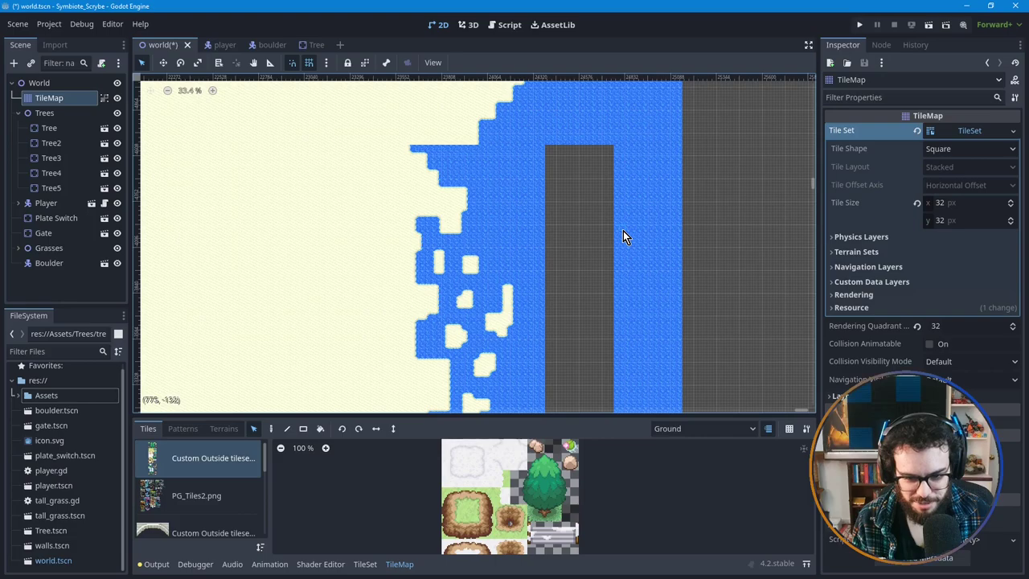
left_click(321, 430)
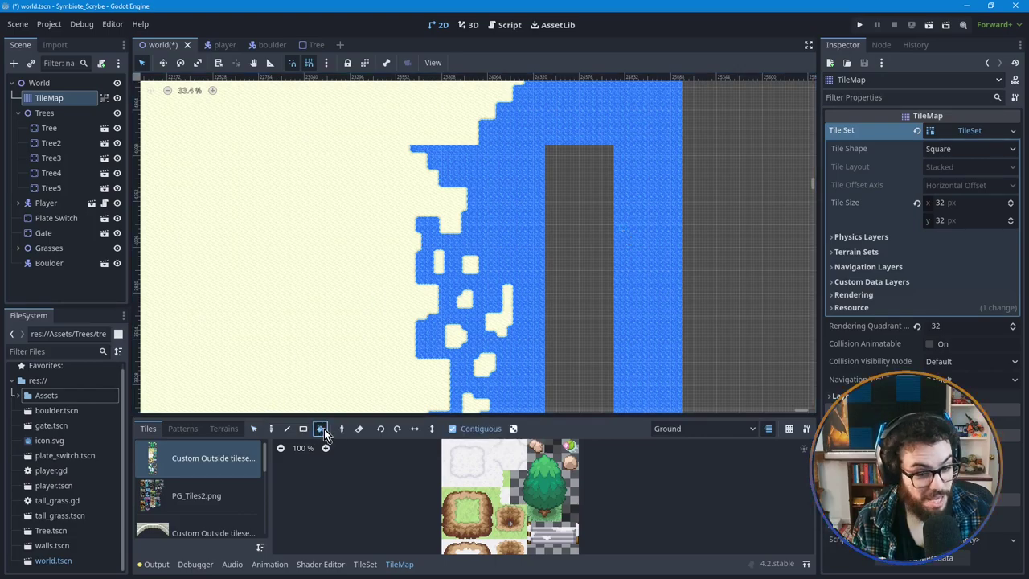
left_click(571, 325)
scroll(584, 209, "left", 1, "shift")
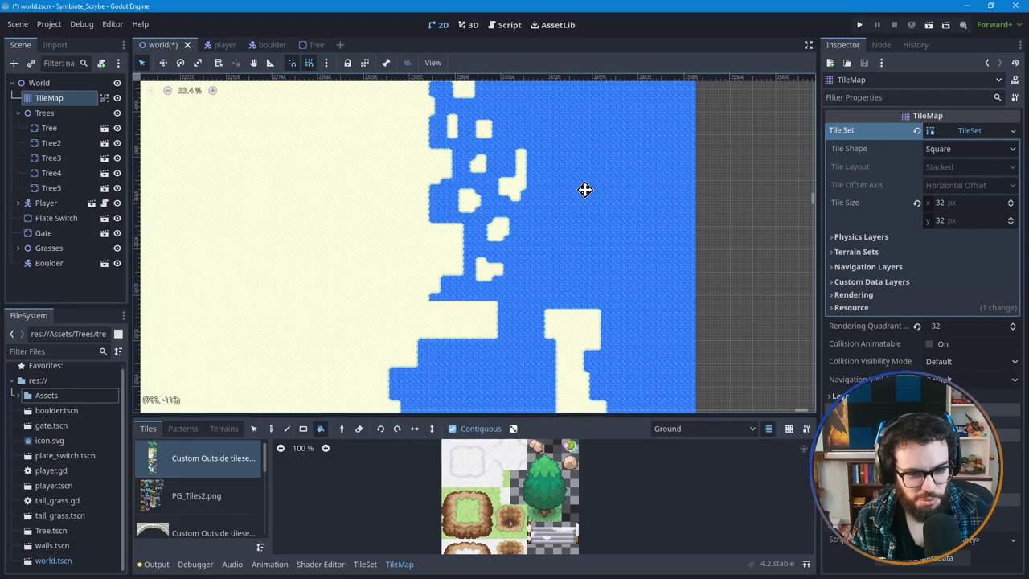
scroll(526, 170, "down", 1)
scroll(532, 244, "down", 2)
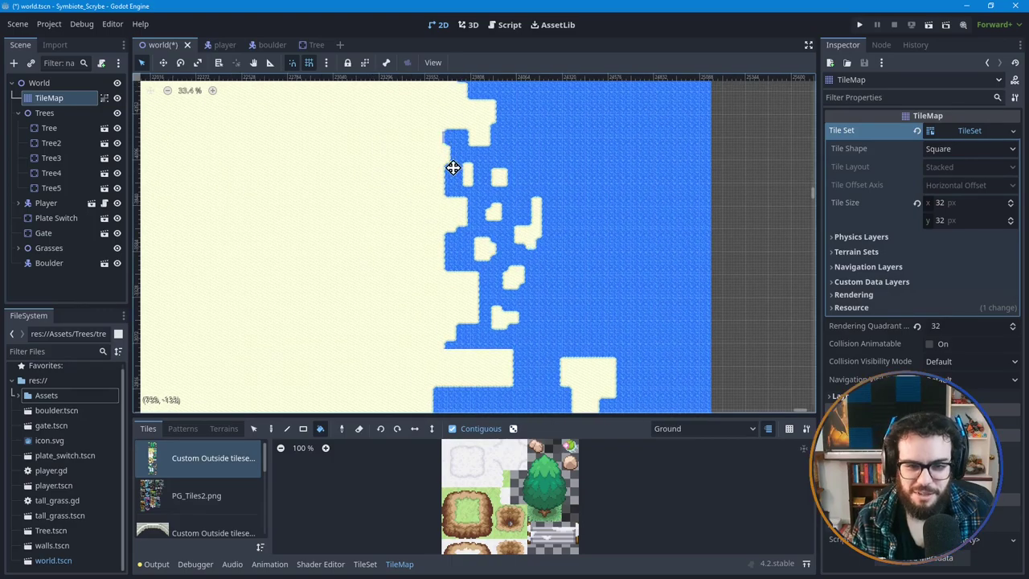
scroll(466, 204, "left", 1, "shift")
scroll(467, 204, "up", 2)
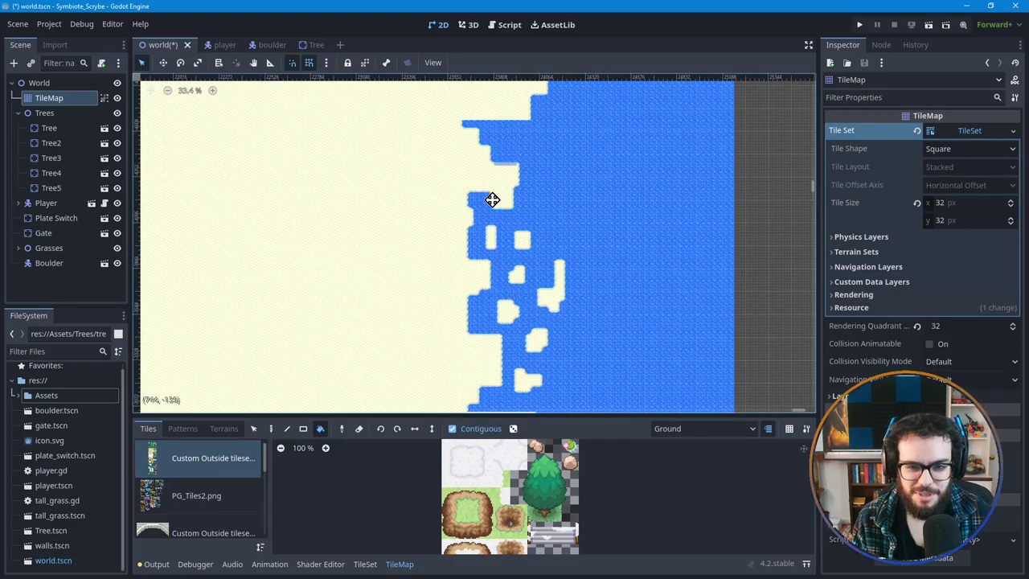
Step: Try contiguous bucket fills on the mainland sand around the straight-edged coastal notch, undoing each fill
left_click(501, 145)
scroll(500, 205, "up", 2)
scroll(548, 193, "up", 2)
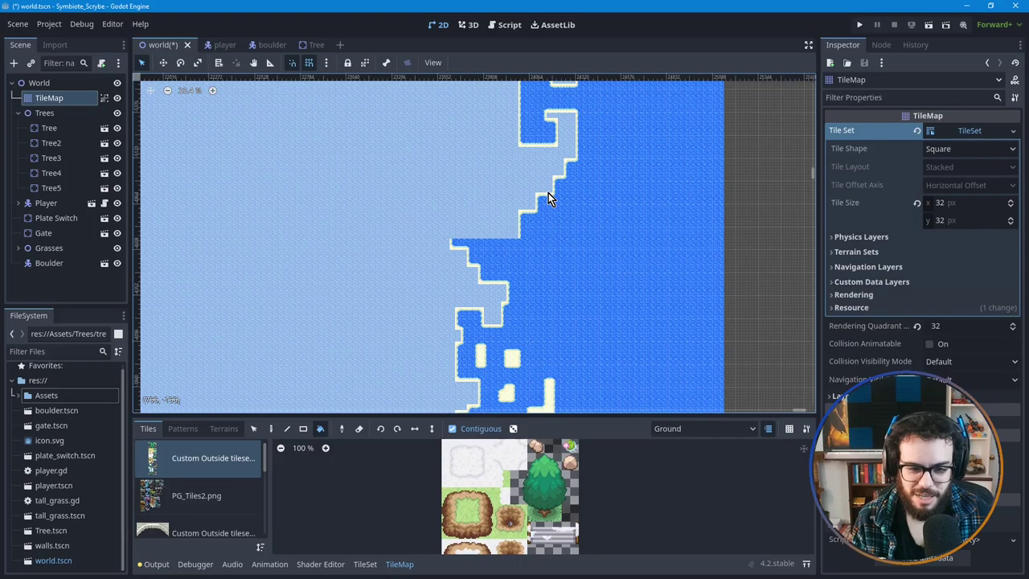
key("ctrl+z")
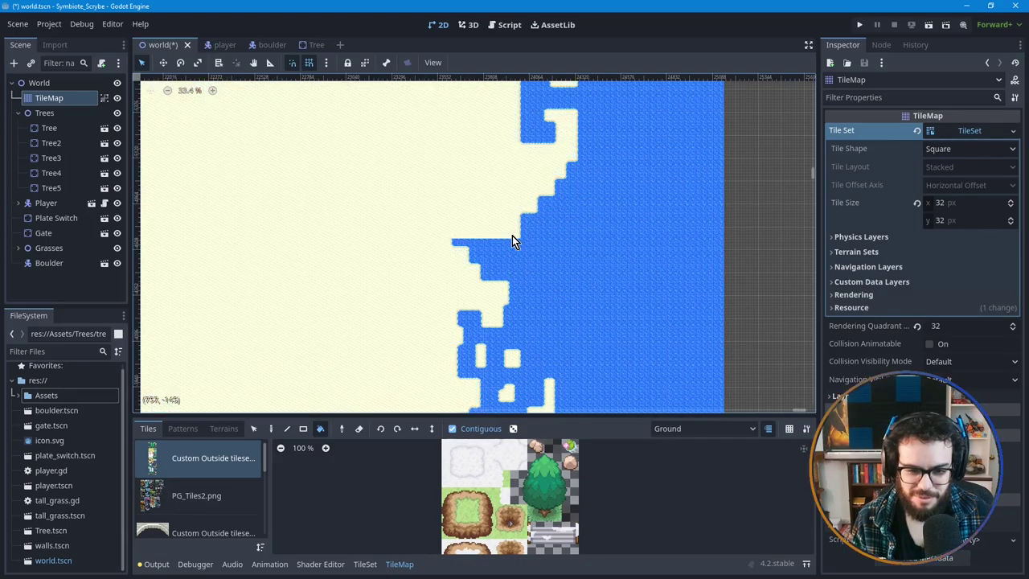
left_click(512, 235)
scroll(627, 222, "up", 1)
key("ctrl+z")
scroll(595, 227, "up", 1)
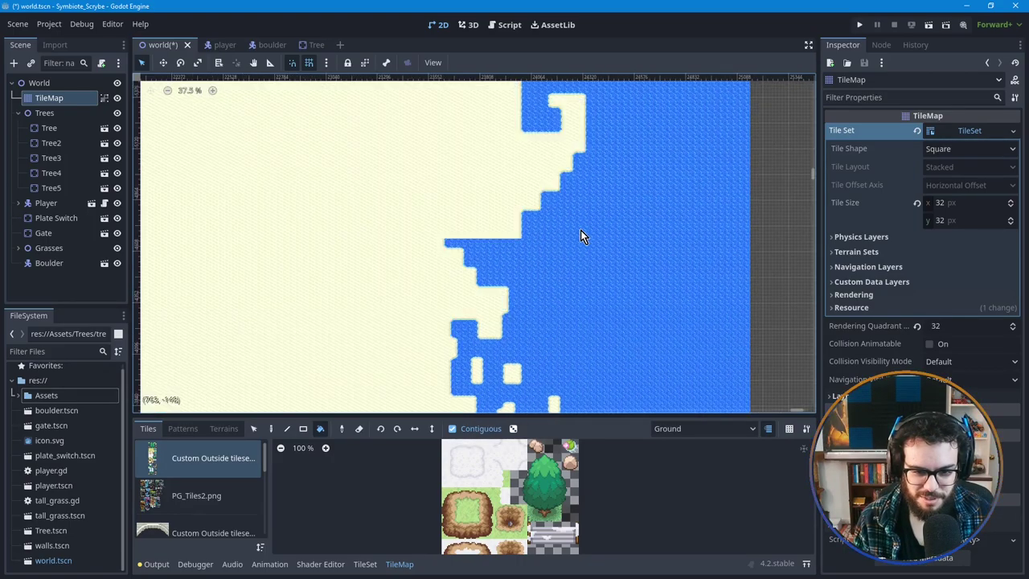
left_click(422, 188)
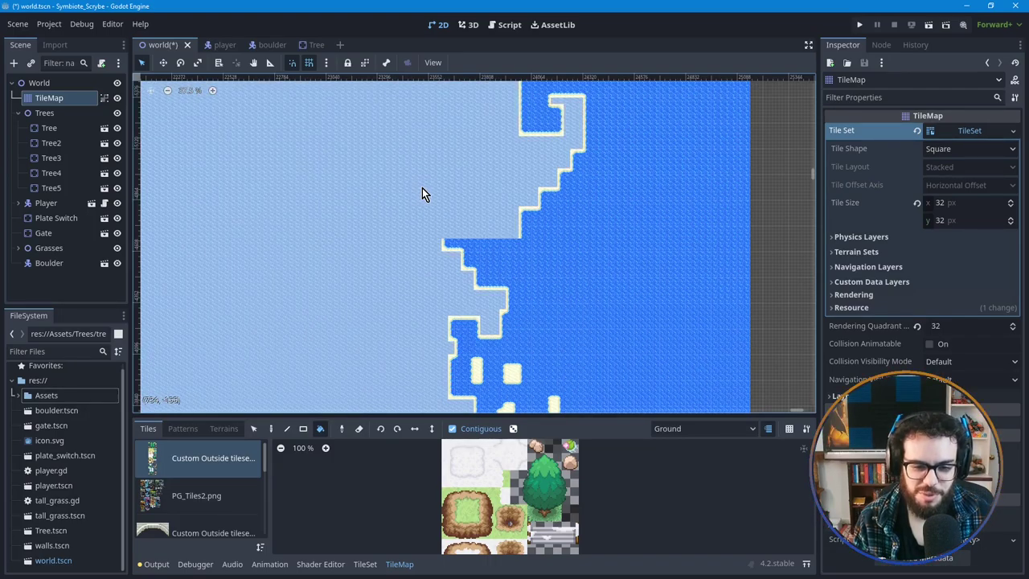
key("ctrl+z")
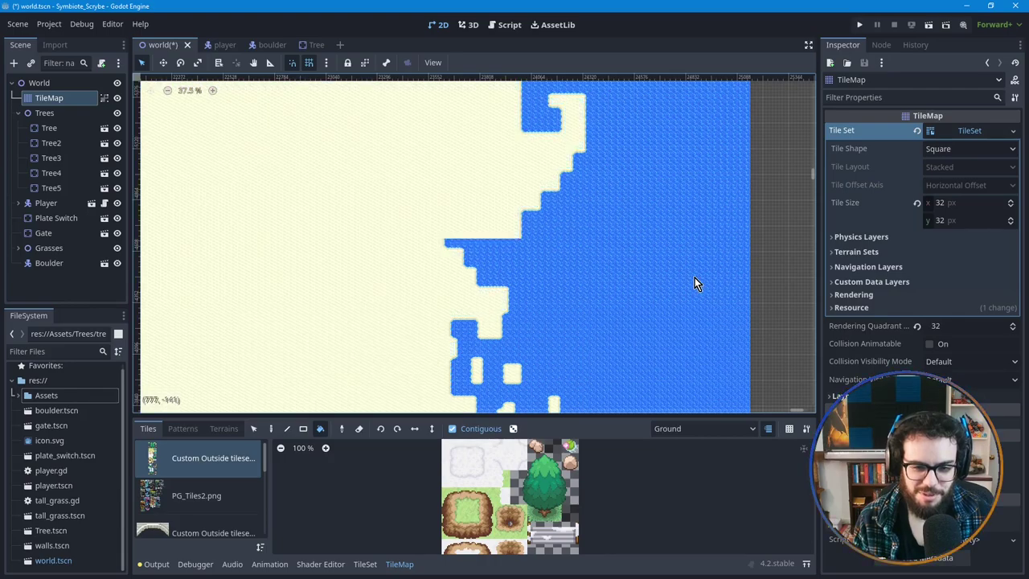
left_click(385, 190)
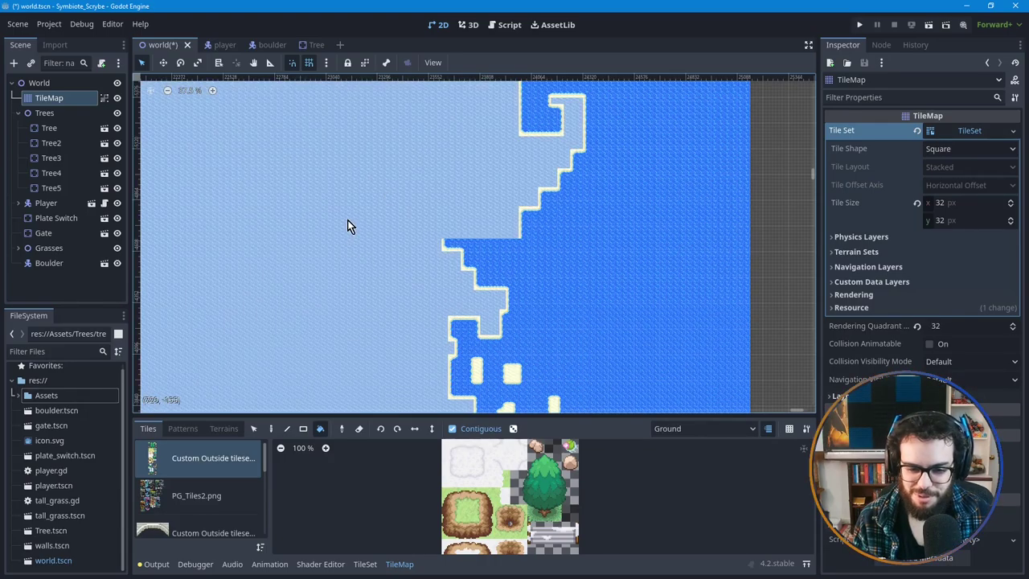
key("ctrl+z")
Step: Paint Sand+Water terrain over the straight-edged water notch north of the small islands to join the two coastline sections
left_click(254, 429)
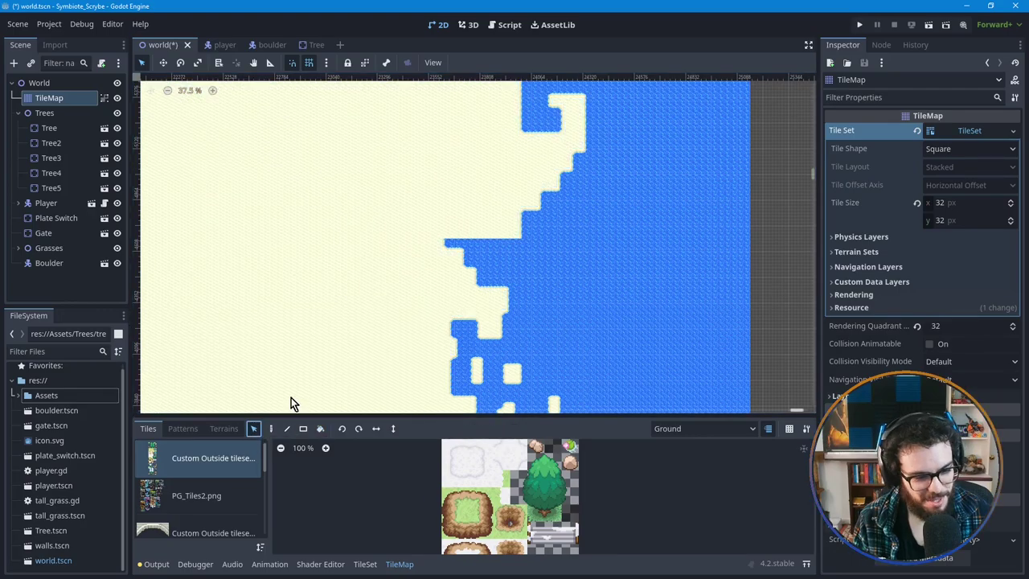
scroll(493, 241, "up", 5)
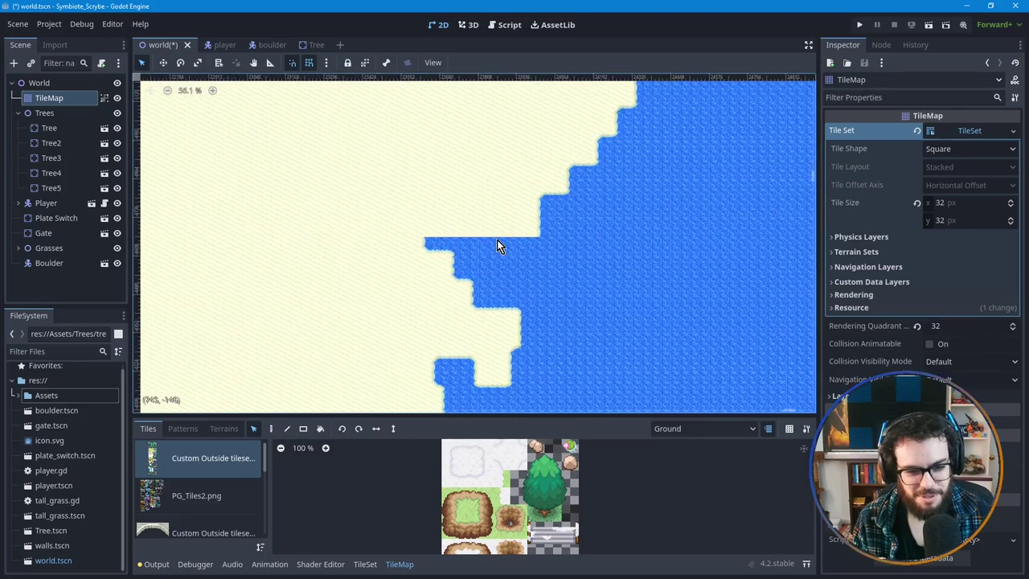
scroll(443, 241, "down", 1)
scroll(466, 284, "up", 2)
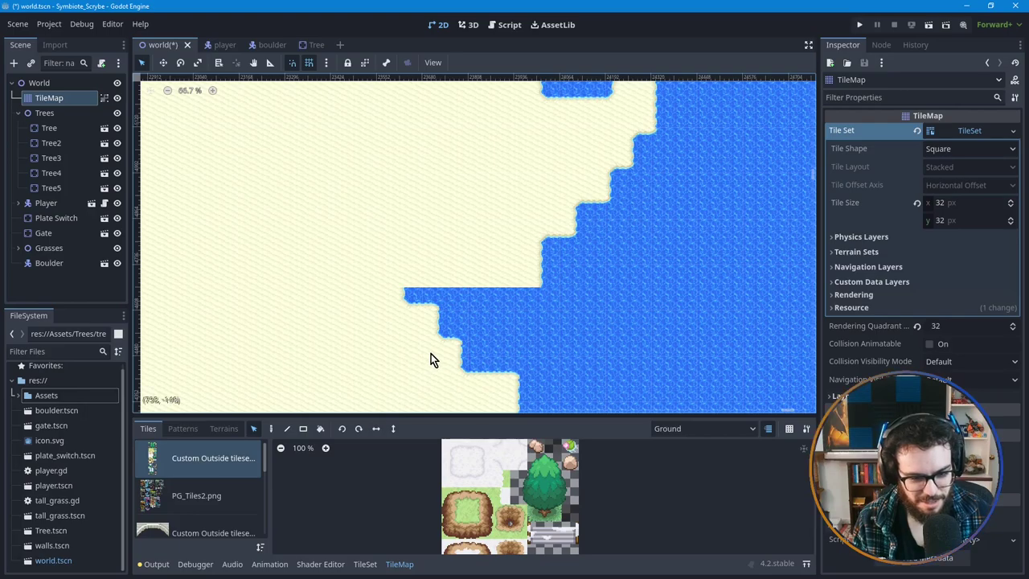
left_click(221, 428)
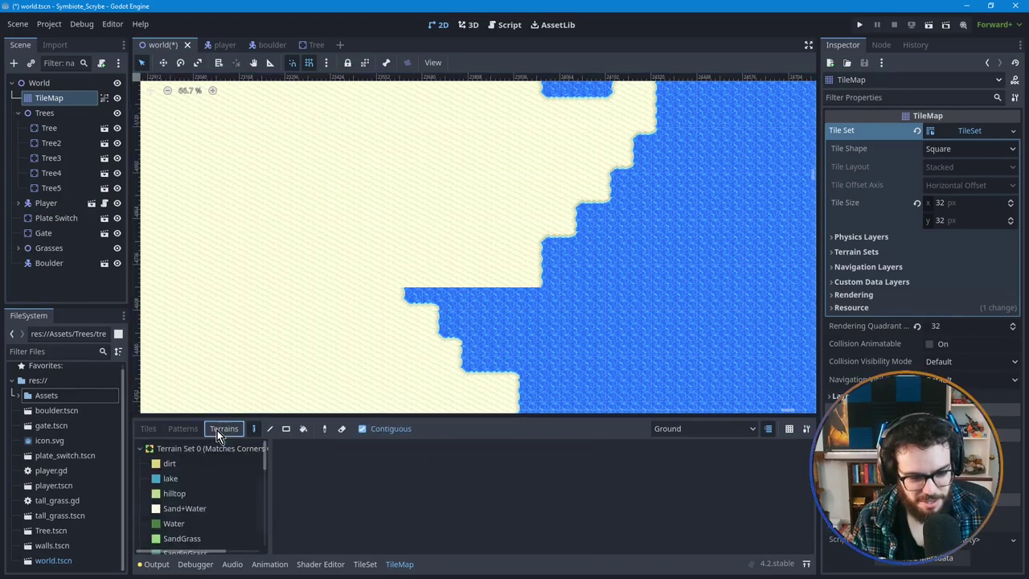
left_click(173, 509)
mouse_move(354, 251)
left_mouse_down()
mouse_move(498, 340)
mouse_move(529, 372)
left_mouse_up()
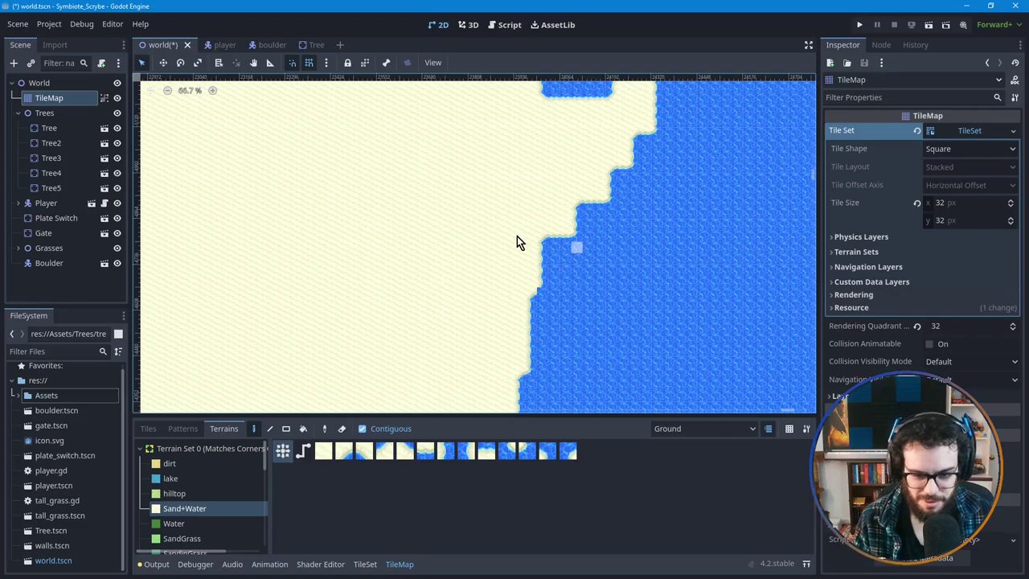
Step: Examine how the repaired shoreline runs from the hooked inlets in the north down to the small sand islands
scroll(552, 285, "up", 1)
scroll(559, 320, "down", 2)
scroll(538, 271, "down", 3)
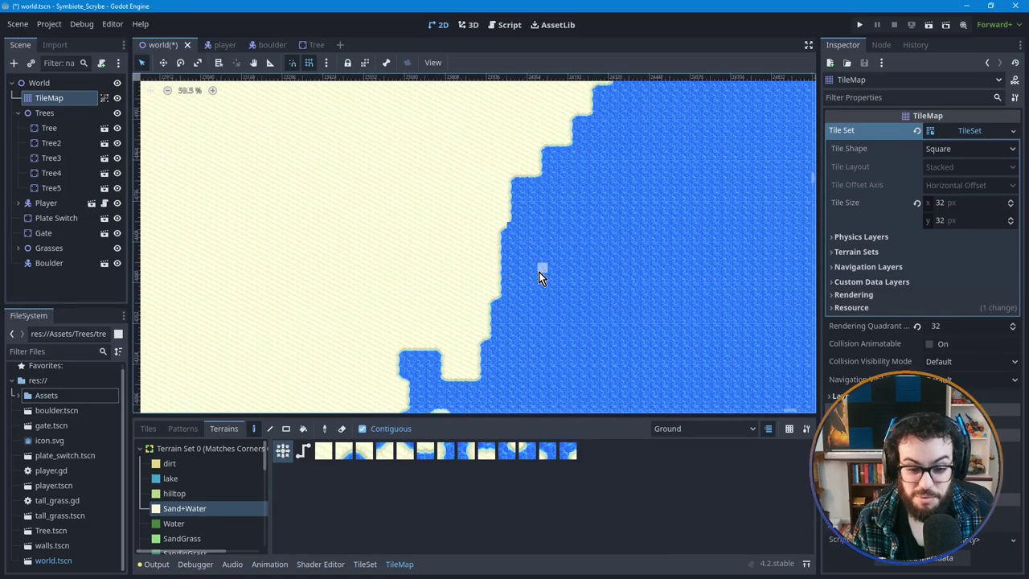
scroll(538, 287, "down", 2)
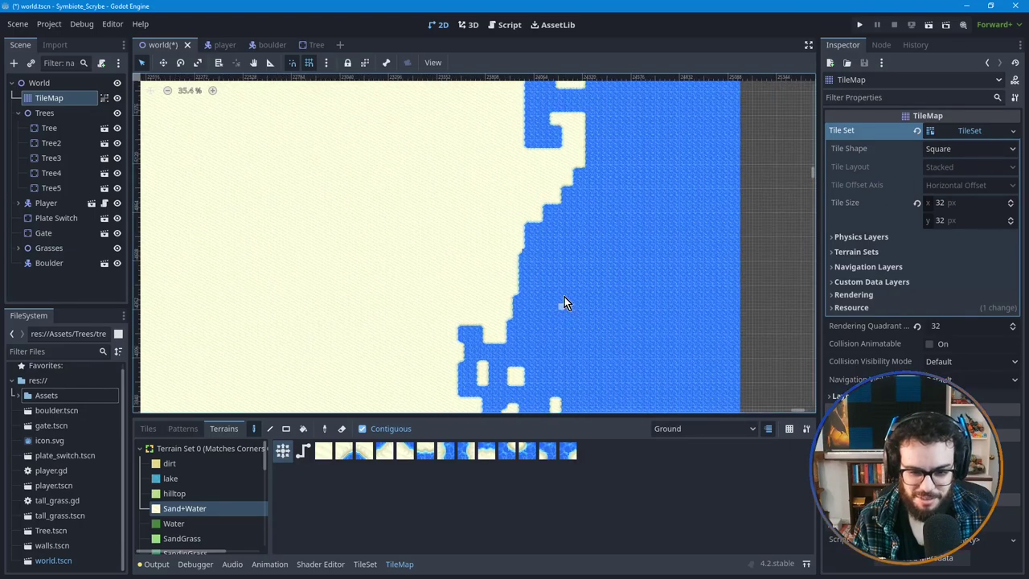
middle_click_drag(558, 245, 552, 304)
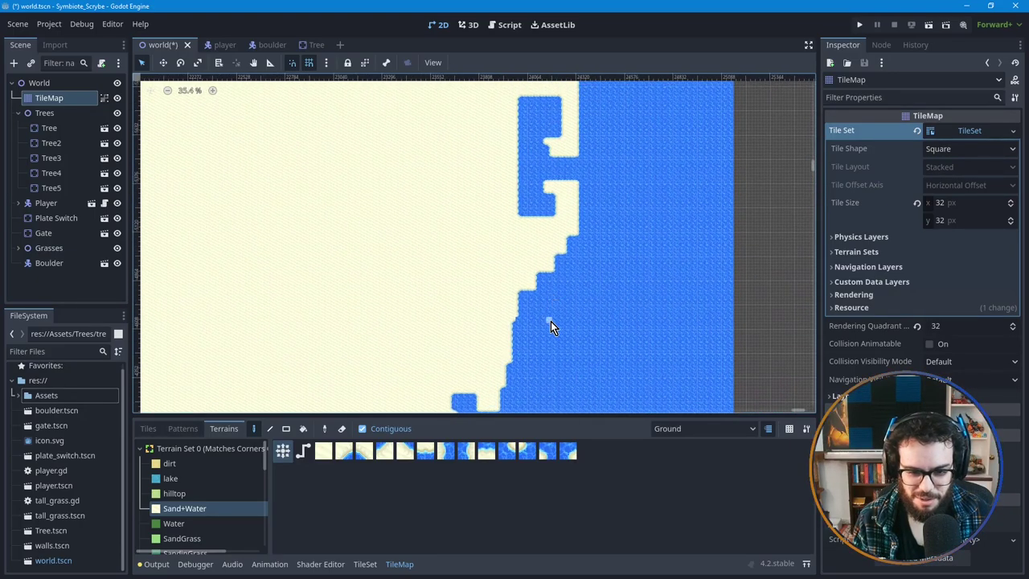
middle_click_drag(531, 357, 534, 317)
scroll(543, 297, "down", 4)
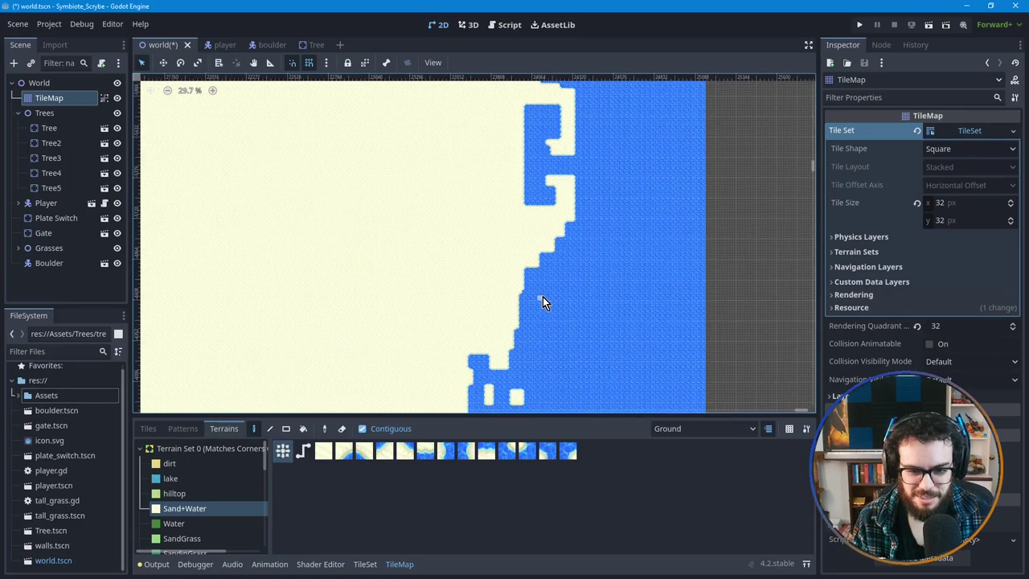
middle_click_drag(592, 209, 588, 246)
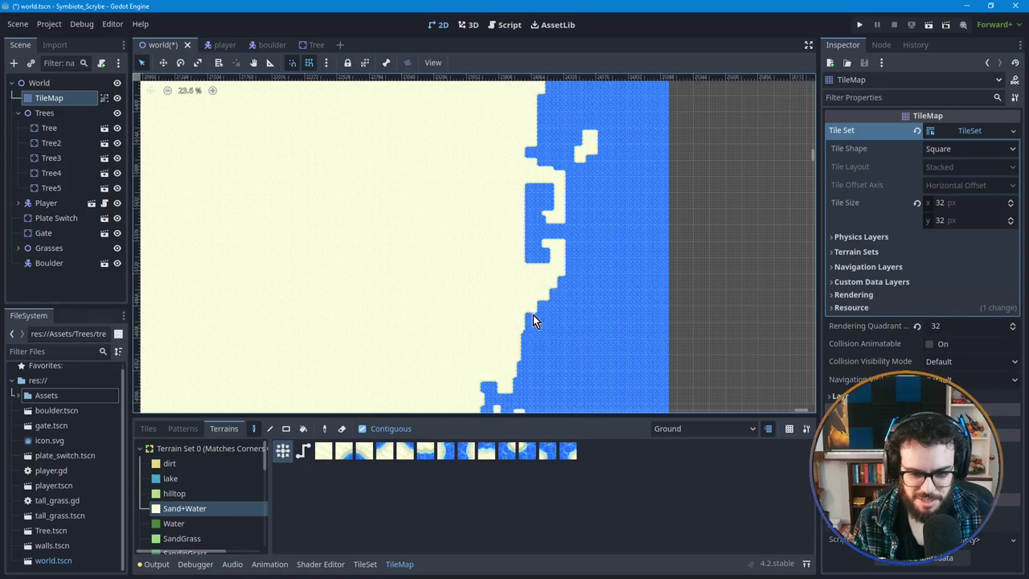
mouse_move(549, 172)
middle_mouse_down()
mouse_move(535, 295)
mouse_move(535, 189)
middle_mouse_up()
mouse_move(536, 359)
middle_mouse_down()
mouse_move(536, 274)
mouse_move(521, 258)
middle_mouse_up()
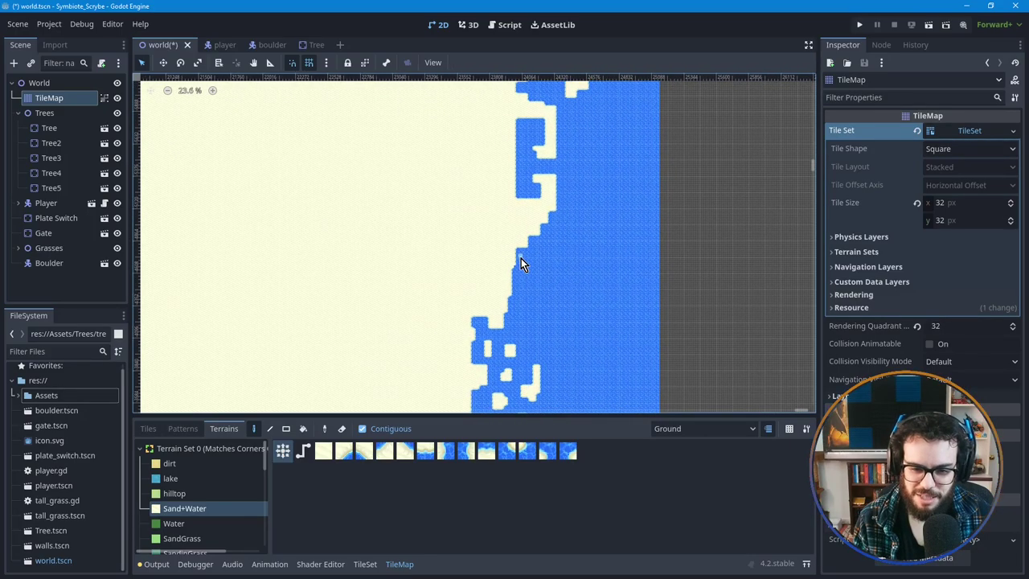
Step: Try extending the second stair-step of the coast below the hooked inlet outward with Sand+Water terrain
scroll(521, 258, "up", 3)
scroll(521, 275, "up", 2)
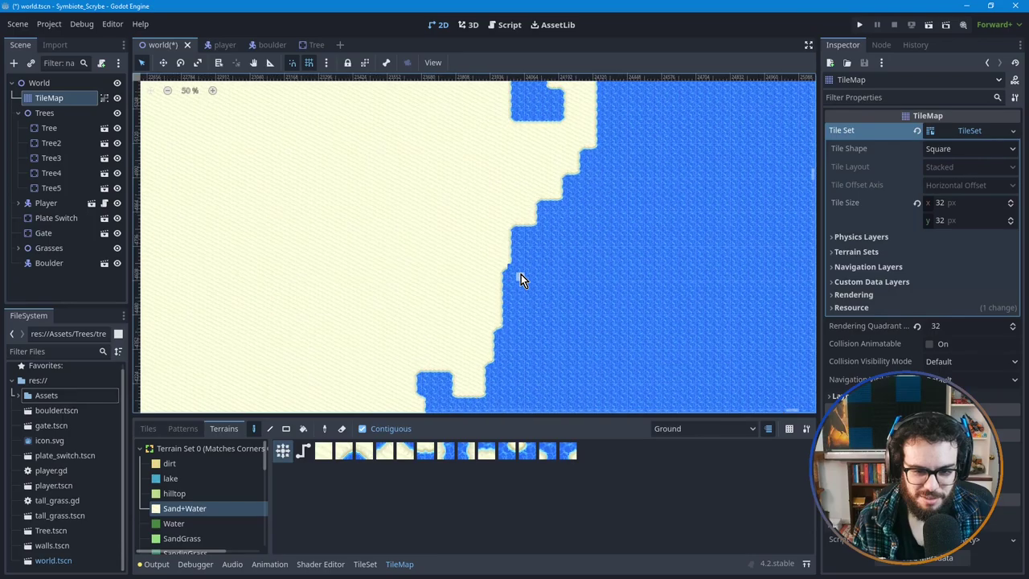
scroll(523, 254, "up", 2)
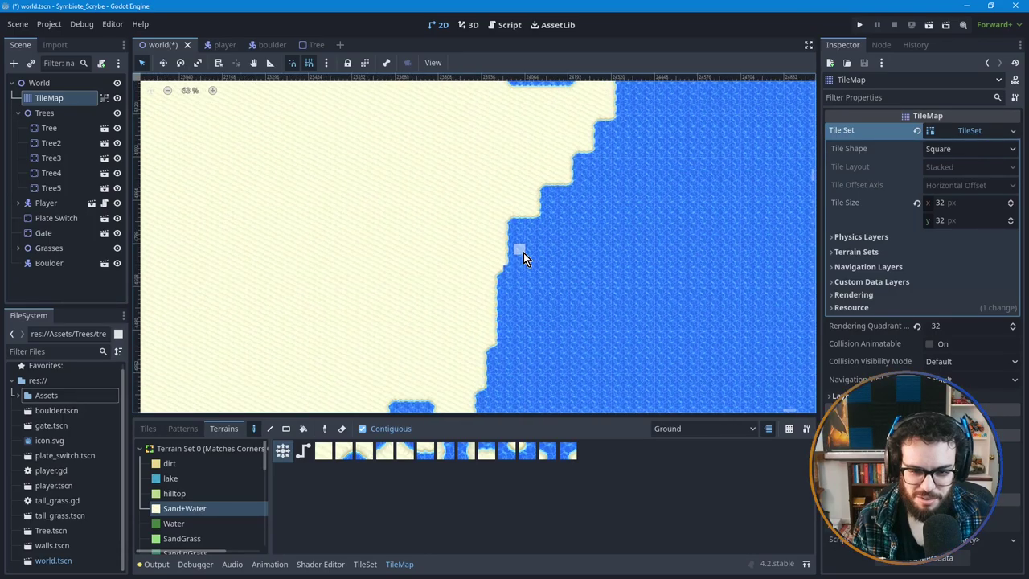
middle_click_drag(505, 168, 485, 209)
scroll(545, 178, "up", 2)
middle_click_drag(545, 180, 508, 200)
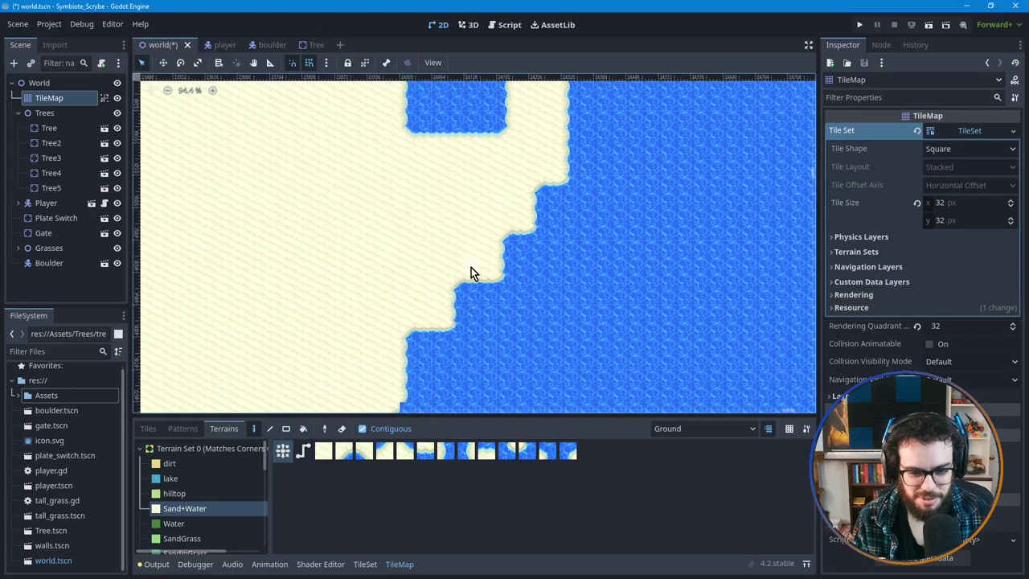
left_click(514, 256)
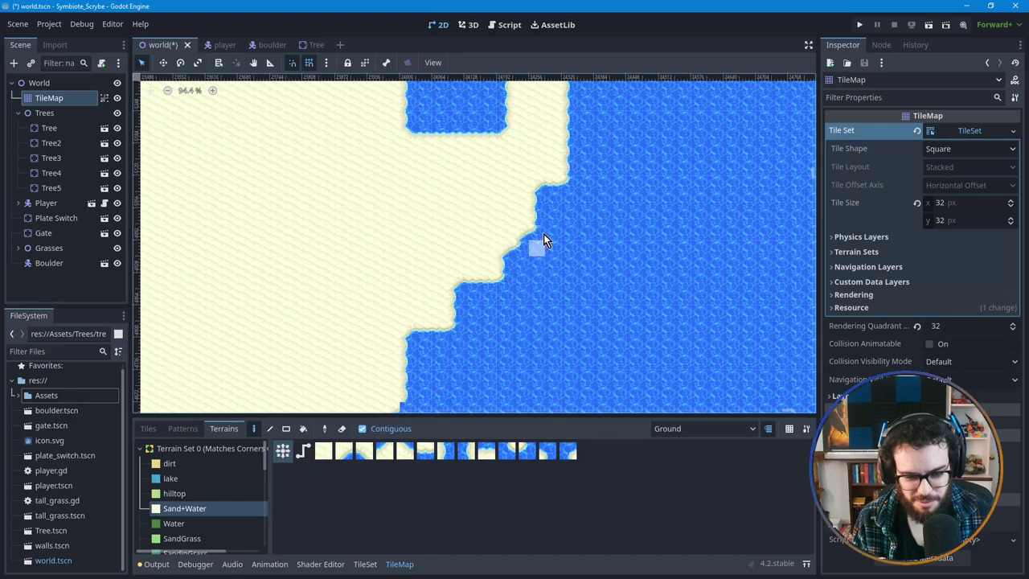
left_click(521, 258)
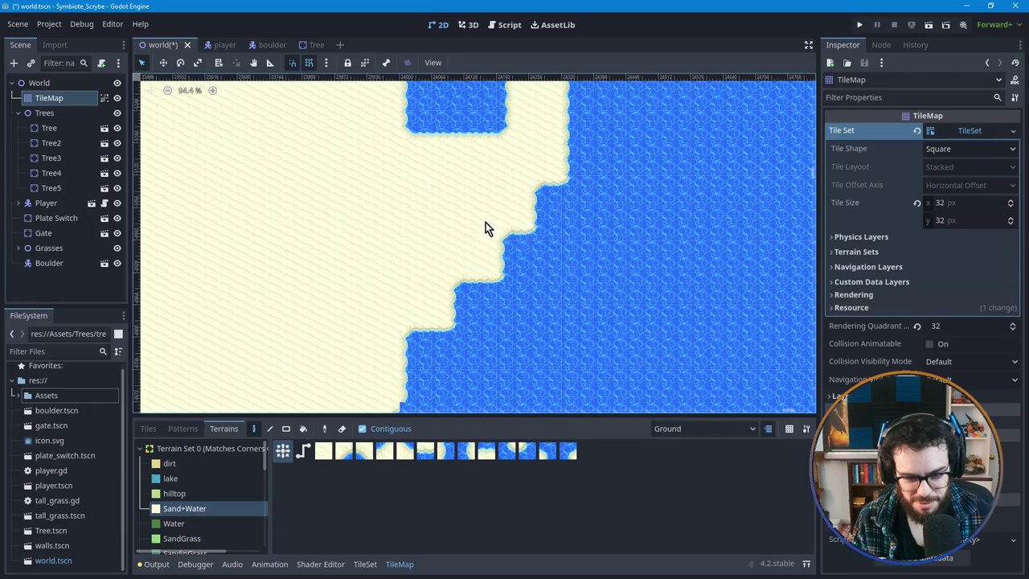
mouse_move(507, 243)
left_mouse_down()
mouse_move(502, 281)
mouse_move(496, 241)
mouse_move(515, 274)
left_mouse_up()
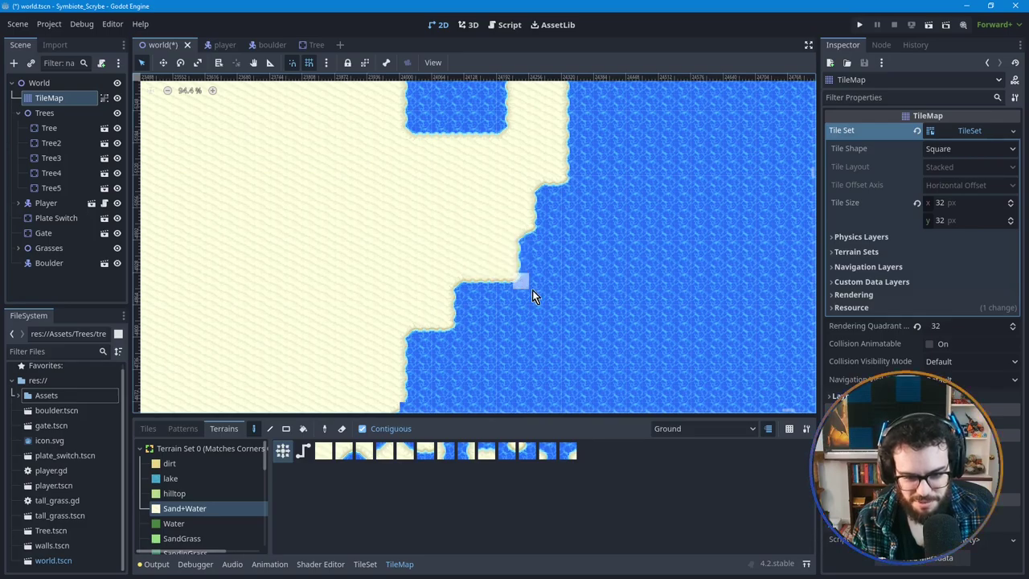
left_click(528, 241)
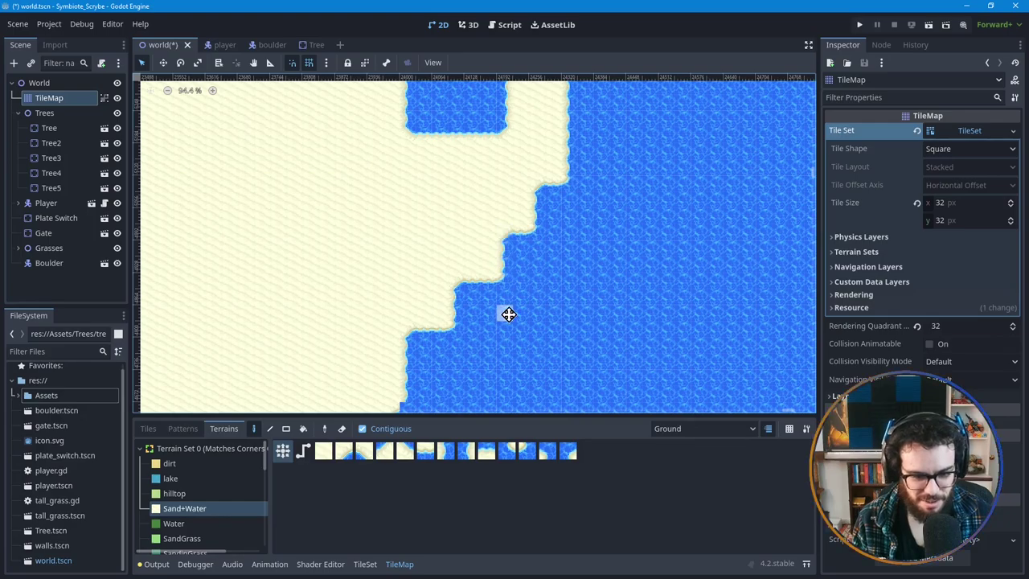
Step: Paint Sand+Water terrain along the lower stair-steps of the coast to even out the diagonal and round off its jagged corner
middle_click_drag(506, 313, 536, 307)
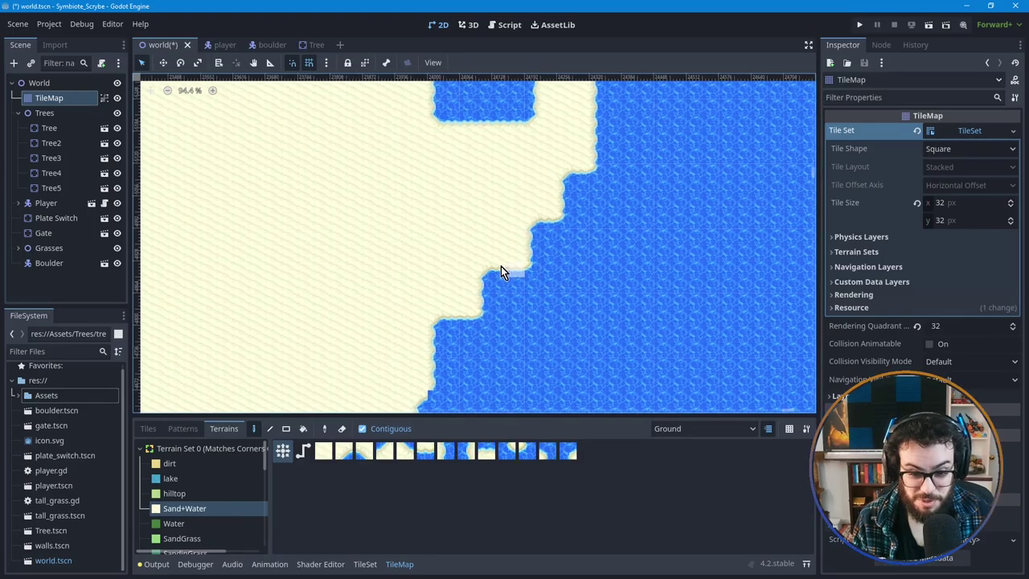
left_click_drag(460, 256, 502, 320)
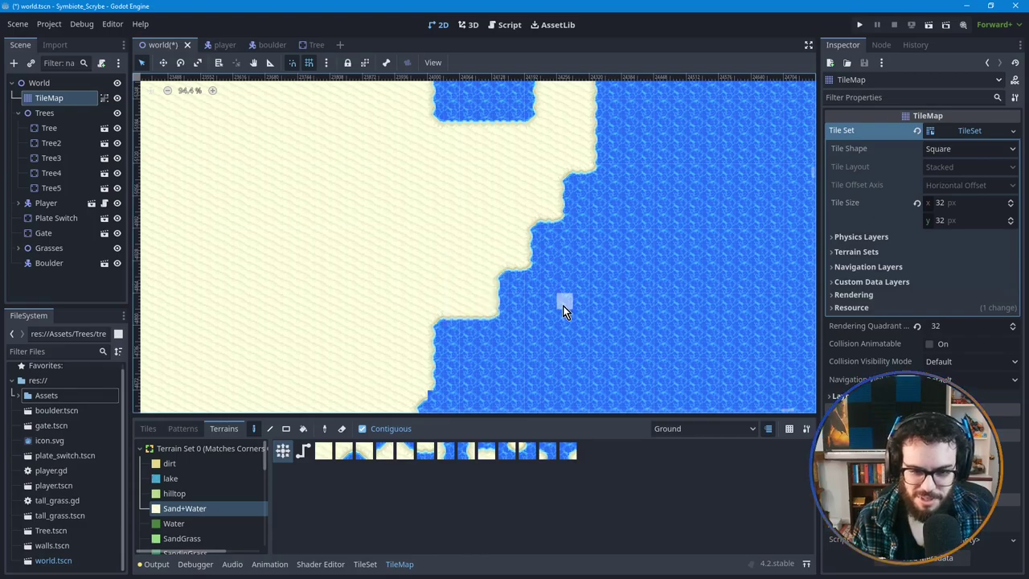
middle_click_drag(508, 336, 499, 271)
mouse_move(484, 275)
left_mouse_down()
mouse_move(523, 283)
mouse_move(490, 279)
mouse_move(490, 294)
left_mouse_up()
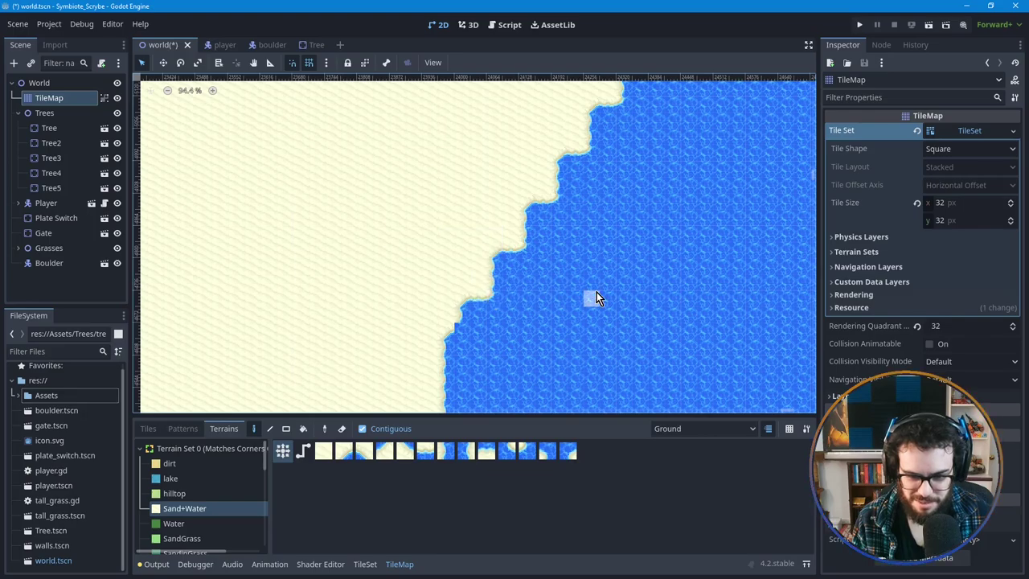
middle_click_drag(538, 307, 510, 268)
left_click_drag(431, 204, 468, 271)
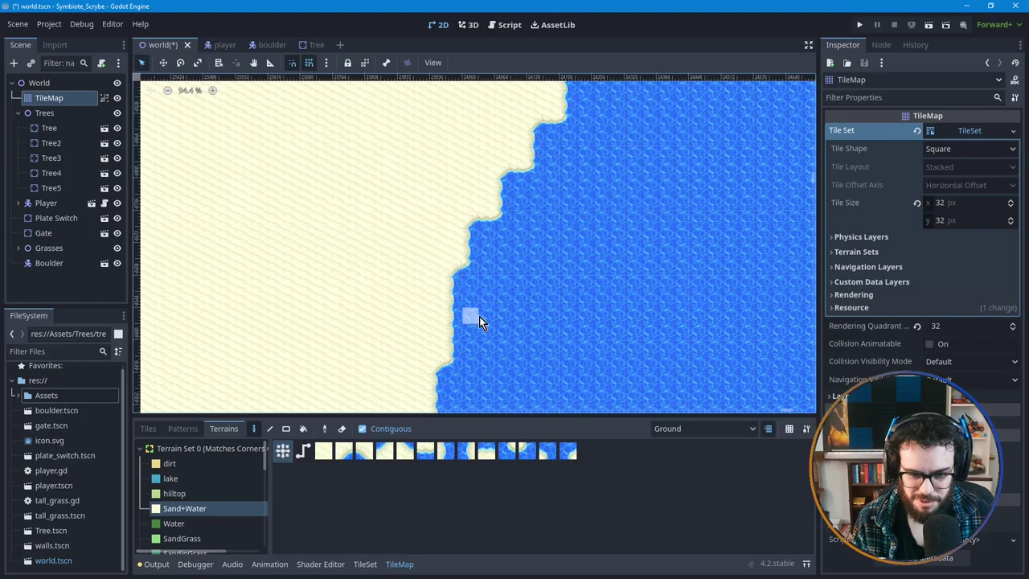
Step: Check the reshaped diagonal shoreline from the inlet by the small islands up to the hooked inlets
middle_click_drag(531, 298, 532, 238)
scroll(533, 242, "down", 4)
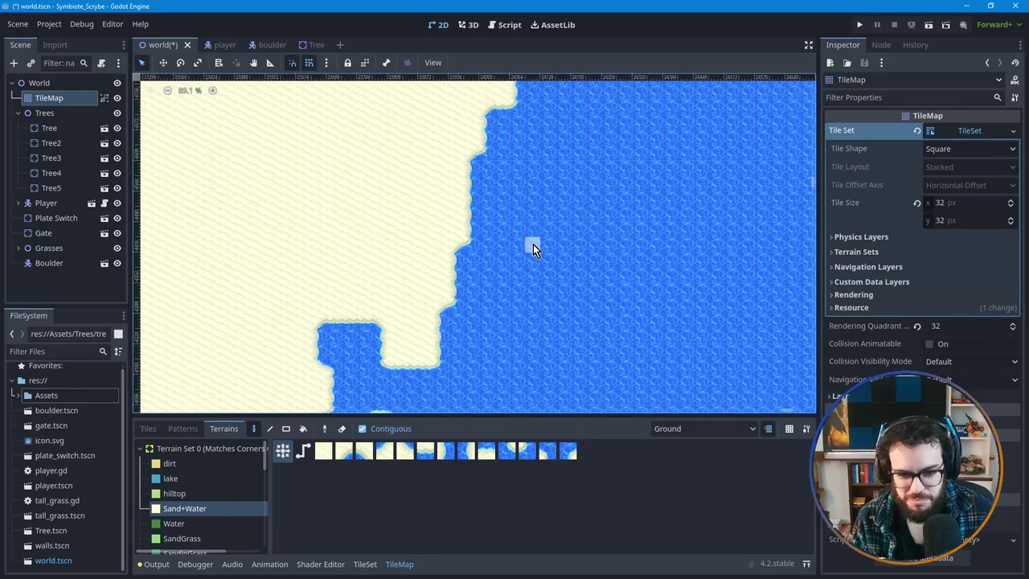
middle_click_drag(573, 209, 567, 267)
scroll(561, 274, "down", 3)
middle_click_drag(600, 202, 582, 259)
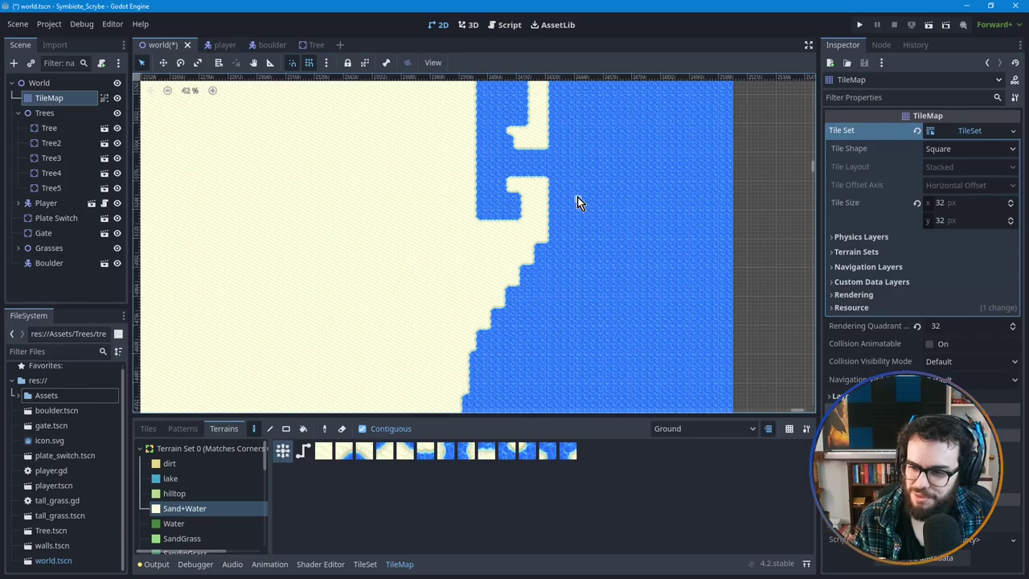
Step: Examine the northern coast from the brown cliff down to the enclosed inlet and its sand hooks
middle_click_drag(568, 188, 574, 248)
scroll(572, 273, "down", 1)
mouse_move(572, 290)
middle_mouse_down()
mouse_move(557, 291)
mouse_move(553, 327)
mouse_move(556, 217)
mouse_move(542, 121)
mouse_move(533, 259)
mouse_move(542, 249)
mouse_move(567, 303)
middle_mouse_up()
scroll(556, 216, "down", 3)
scroll(599, 314, "up", 3)
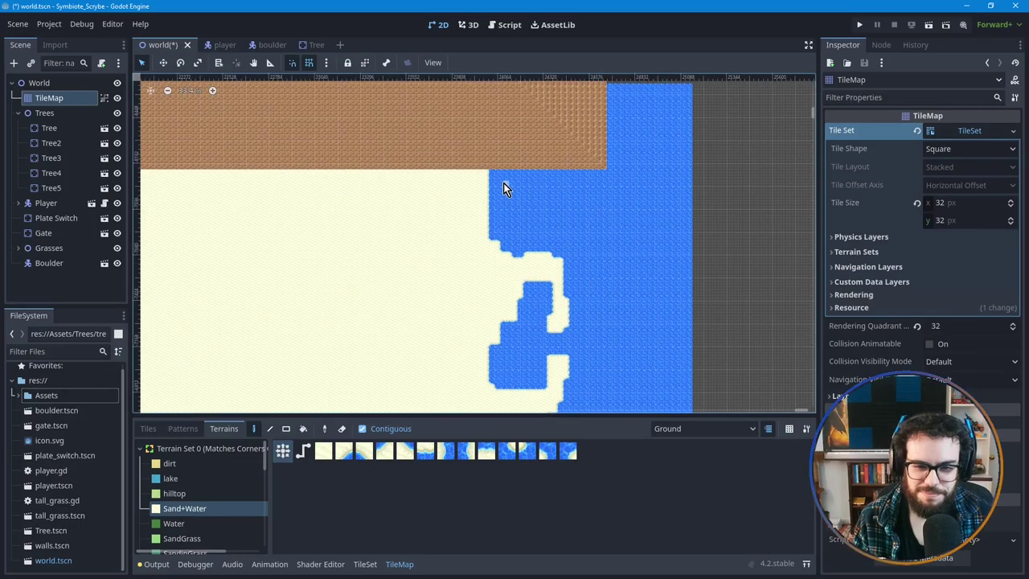
scroll(496, 173, "up", 2)
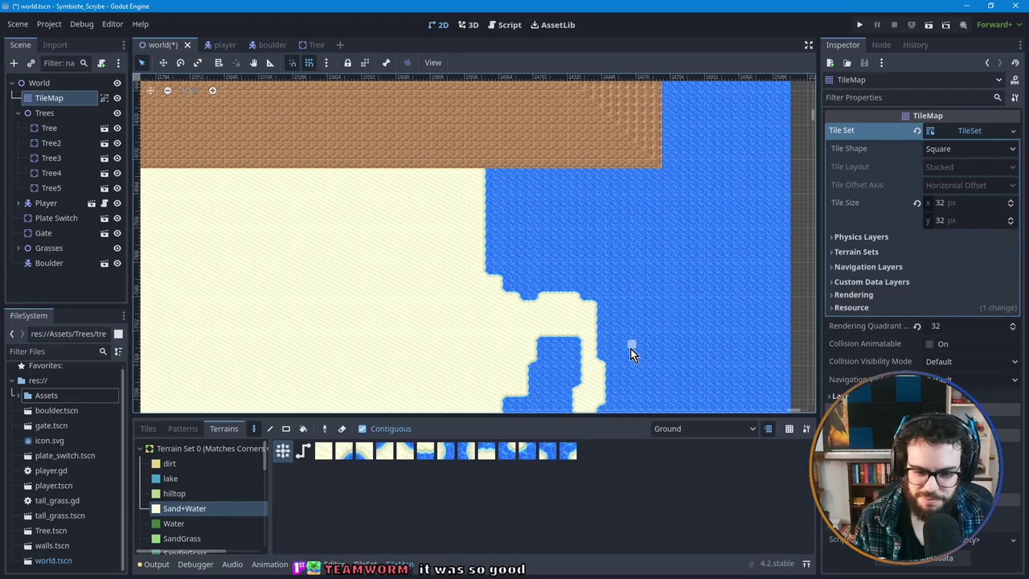
scroll(623, 322, "down", 3)
middle_click_drag(607, 343, 624, 314)
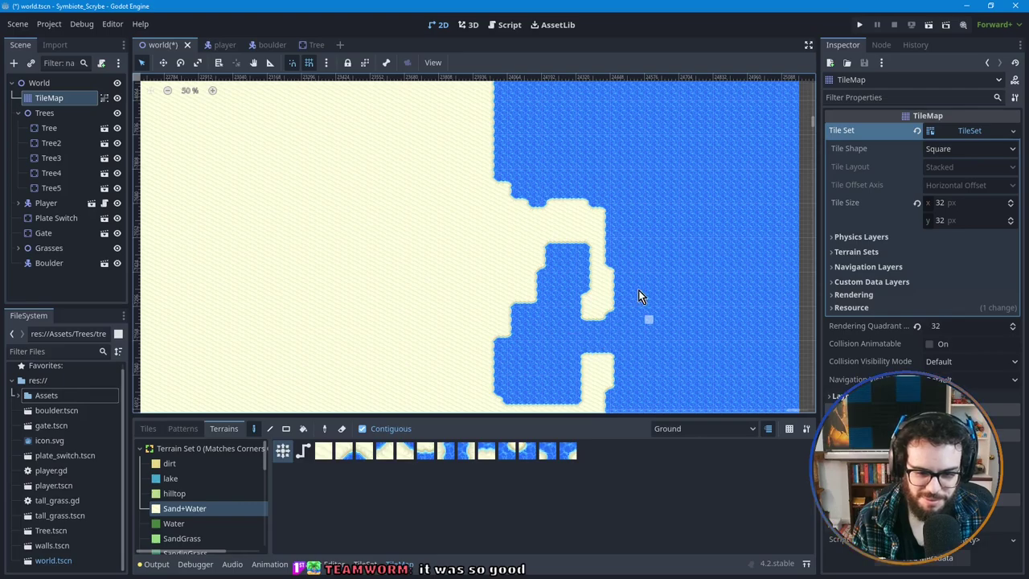
middle_click_drag(608, 301, 599, 286)
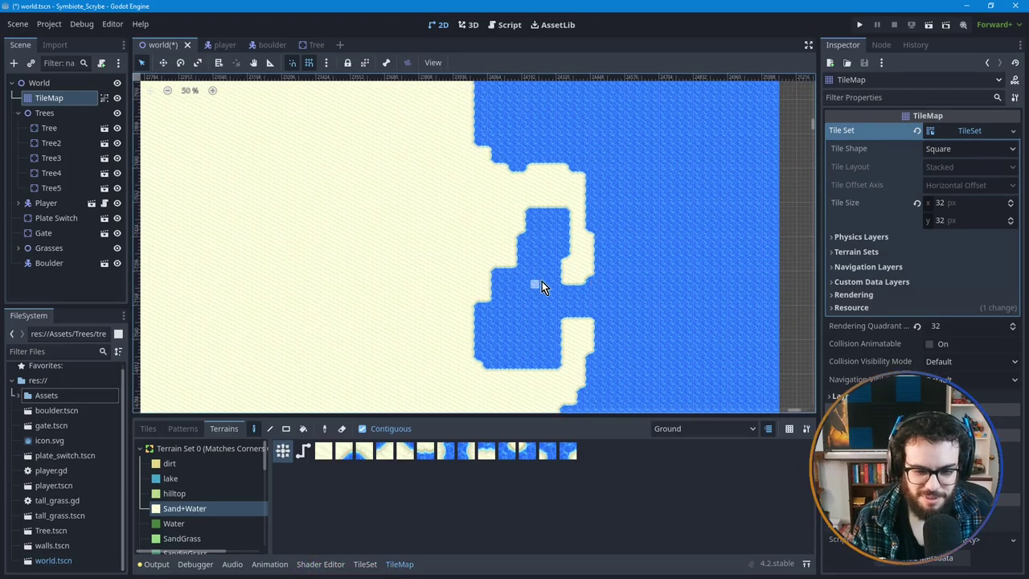
scroll(538, 187, "up", 5)
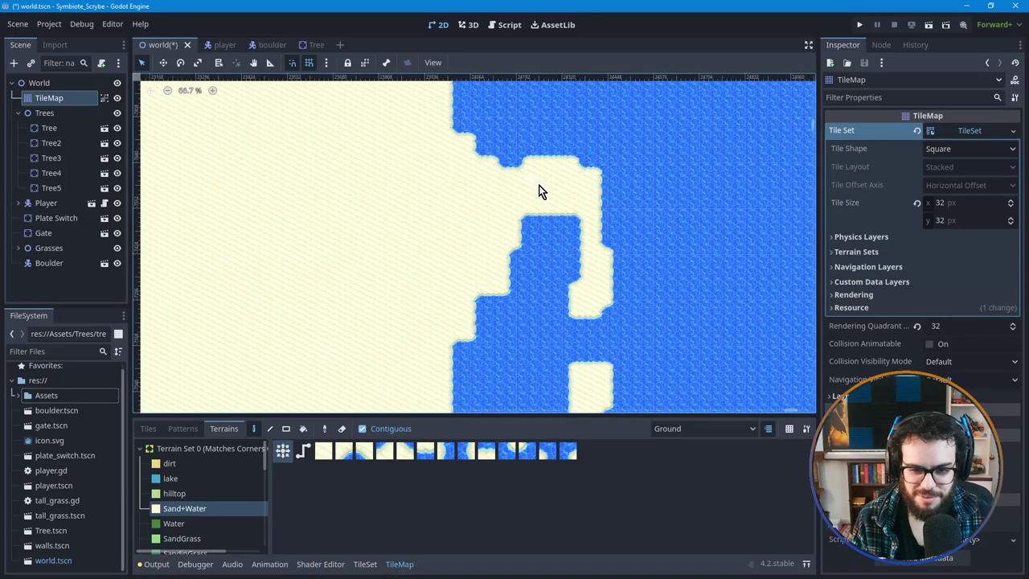
middle_click_drag(545, 326, 550, 234)
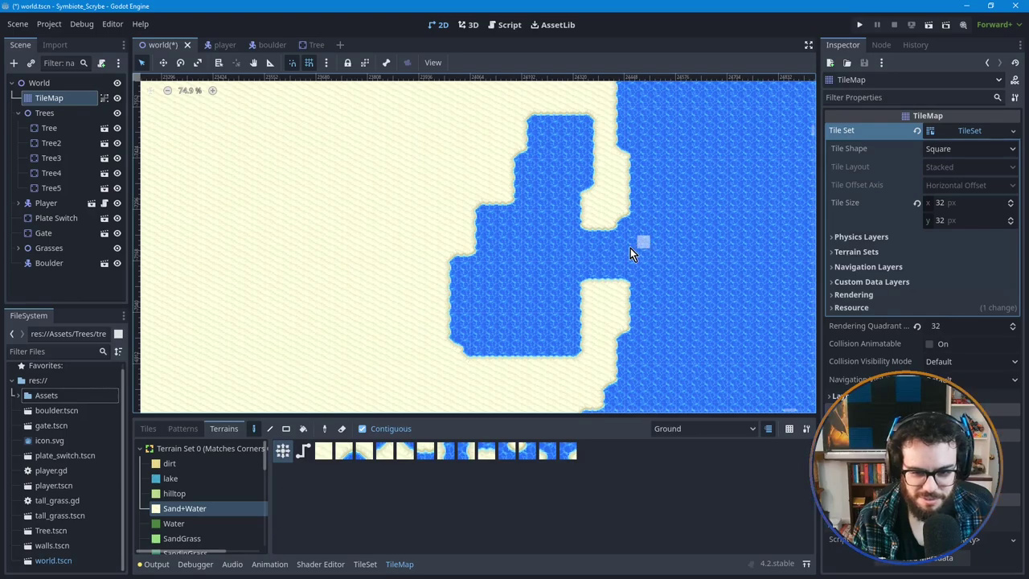
Step: Review the stepped diagonal shore, the small sand island, and how that stretch fits the coast up to the brown cliff
mouse_move(651, 361)
middle_mouse_down()
mouse_move(634, 271)
mouse_move(613, 265)
middle_mouse_up()
middle_click_drag(602, 303, 616, 261)
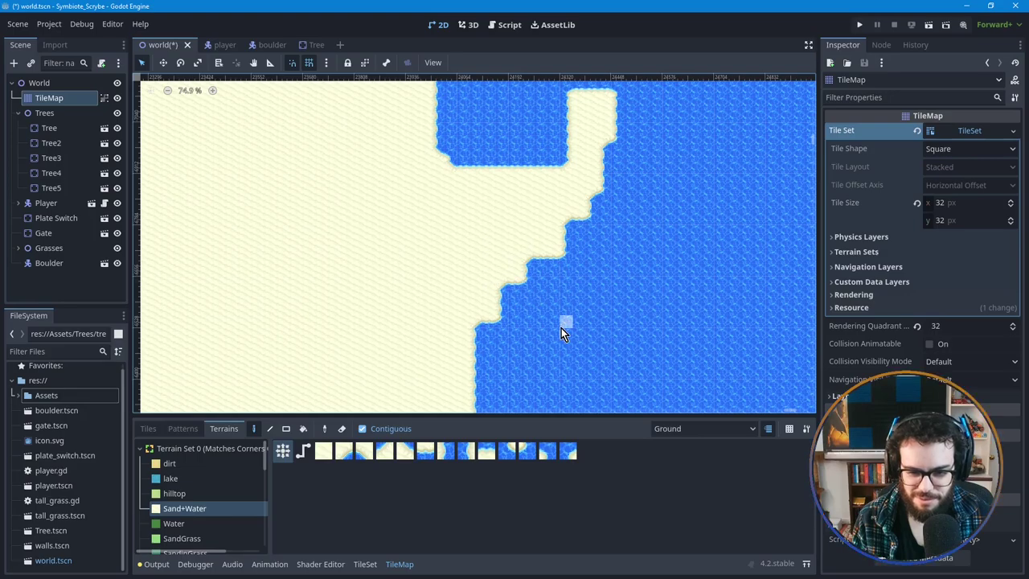
left_click(572, 224)
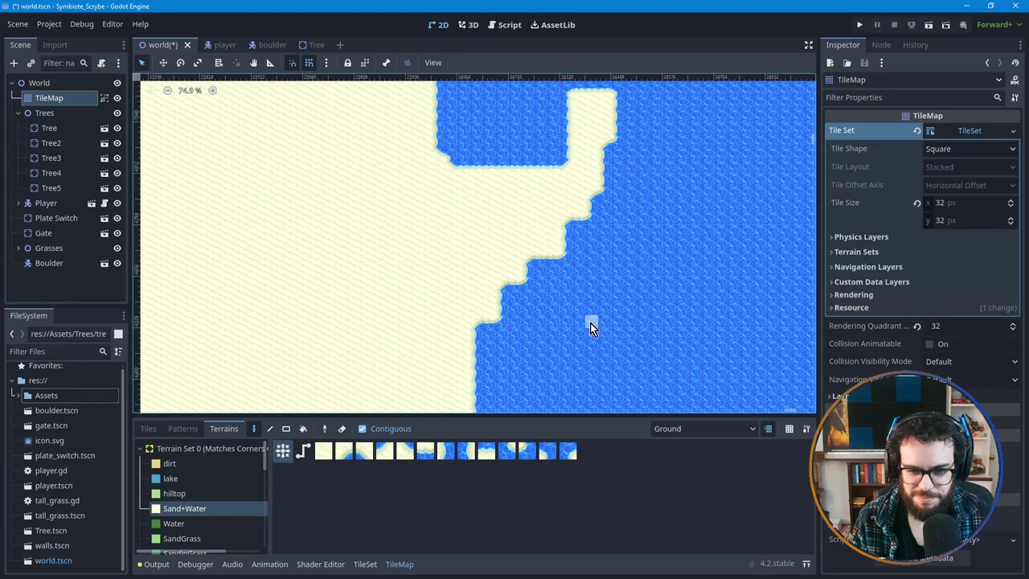
scroll(590, 325, "down", 1)
middle_click_drag(582, 248, 576, 219)
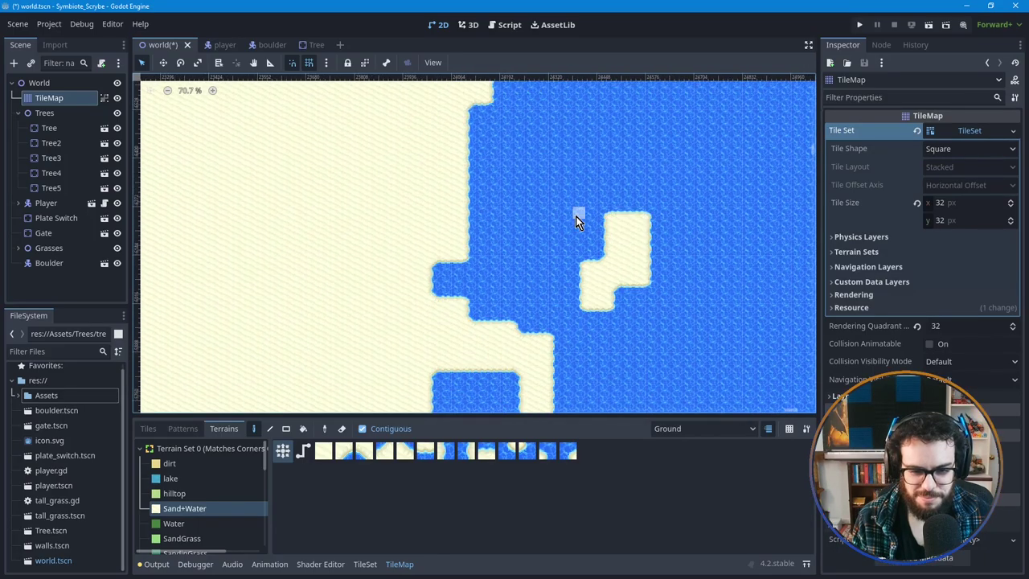
middle_click_drag(442, 194, 446, 260)
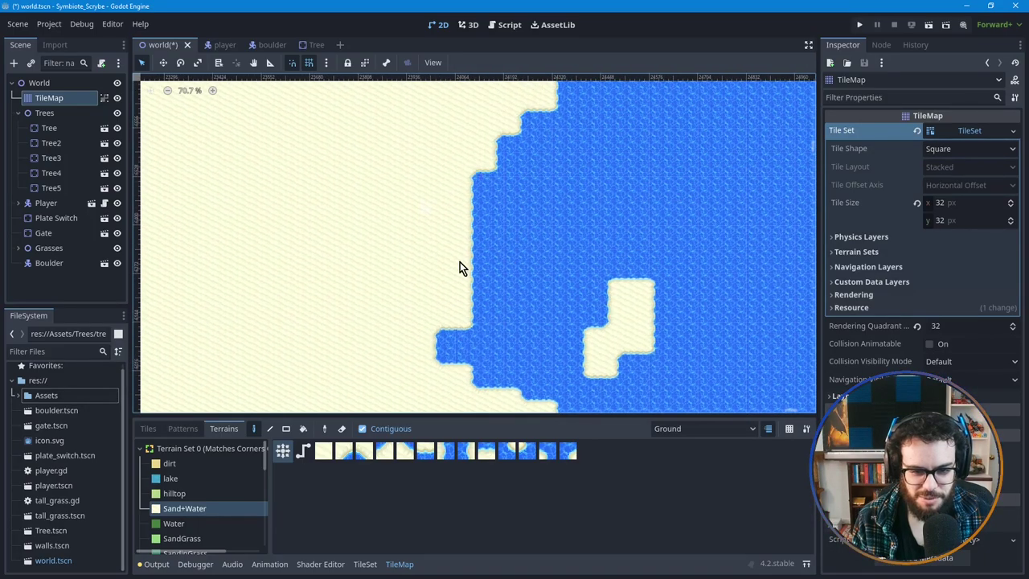
scroll(533, 285, "down", 4)
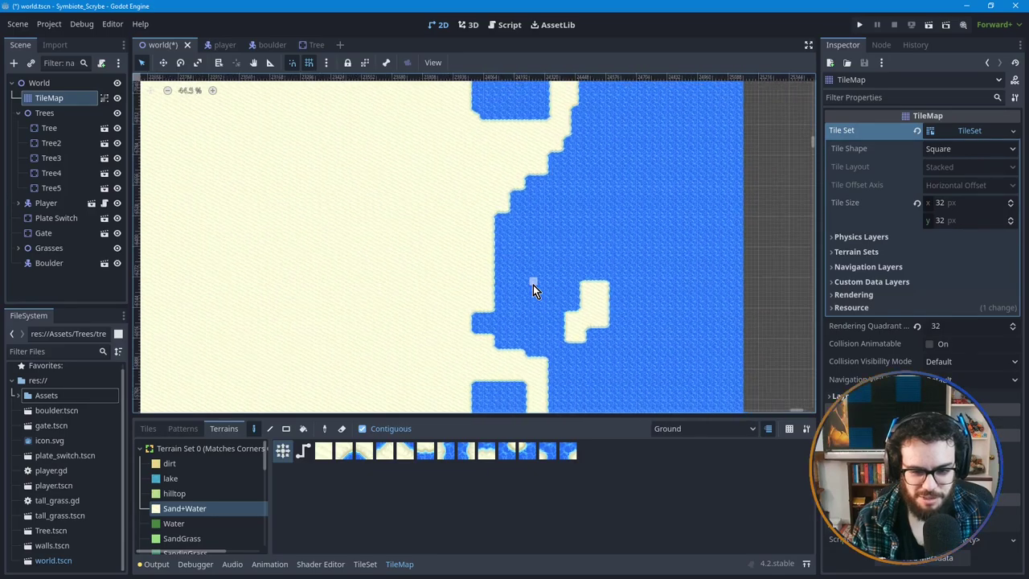
scroll(534, 286, "down", 4)
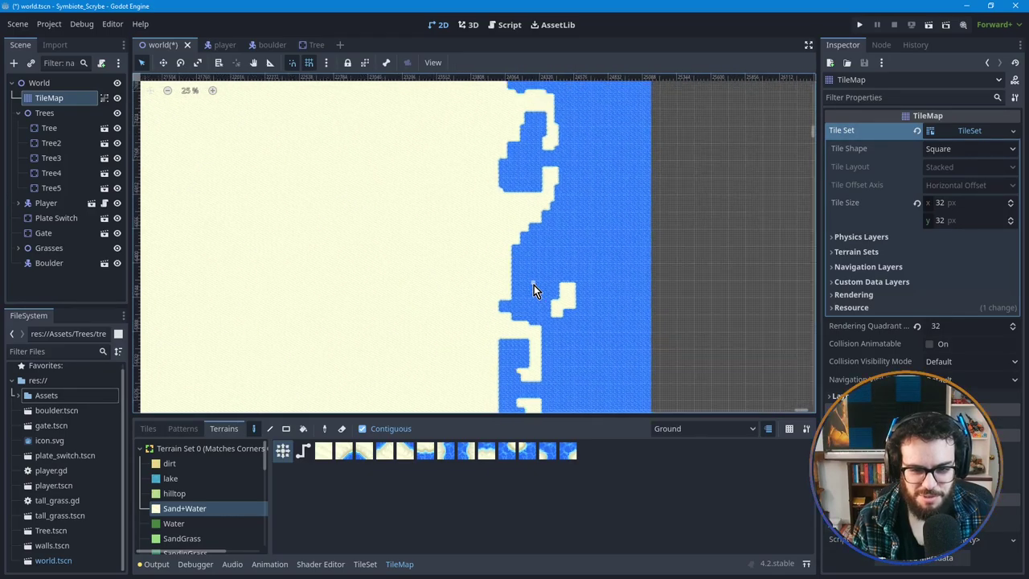
middle_click_drag(563, 206, 567, 260)
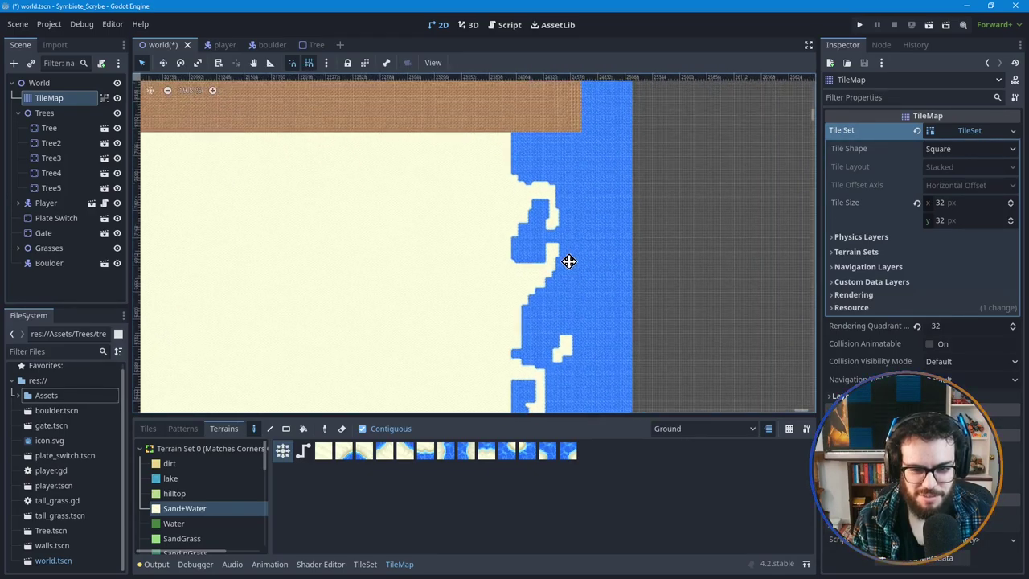
left_click(517, 165)
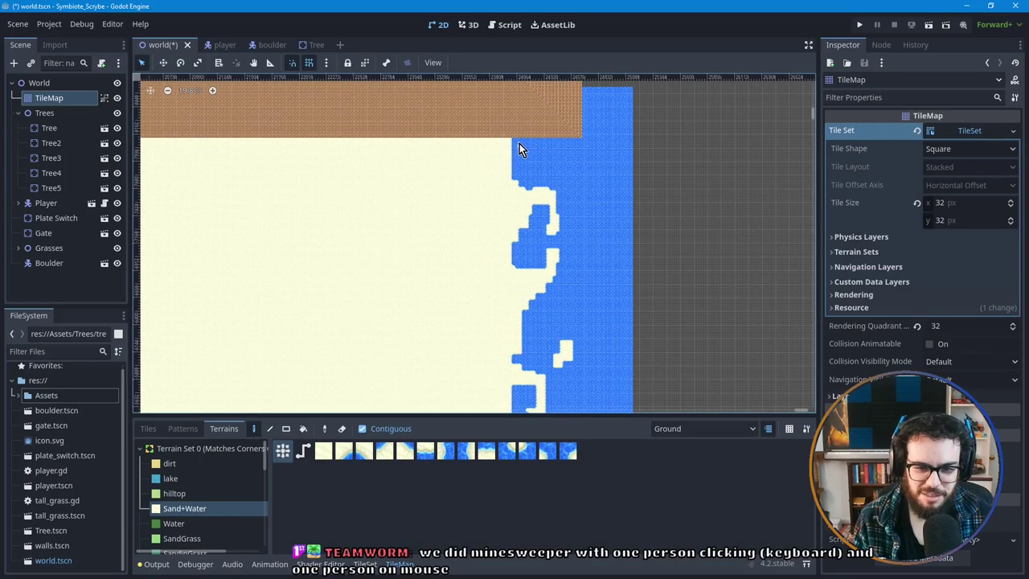
left_click(515, 166)
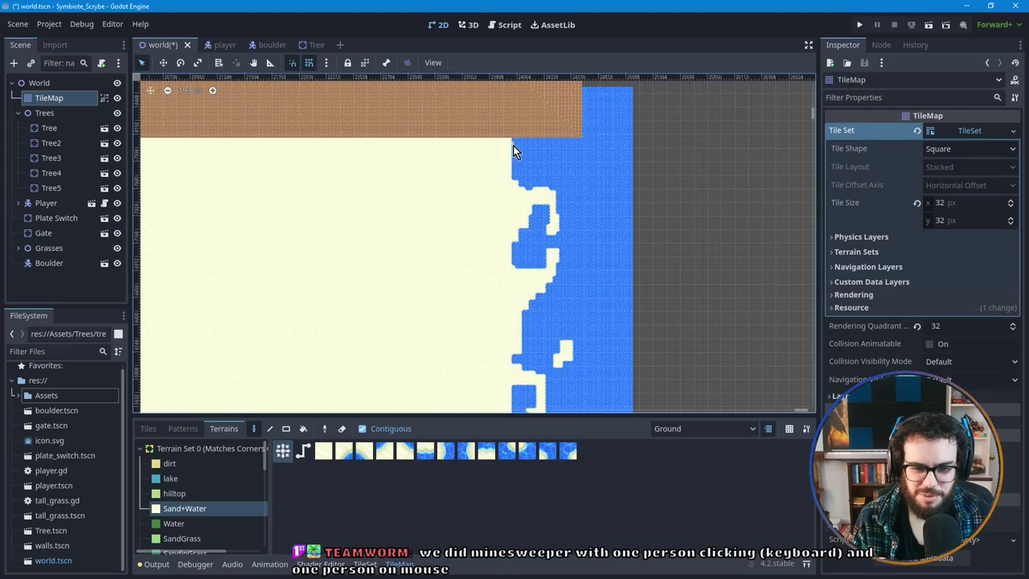
Step: Examine the straight vertical stretch of shoreline between the stepped diagonal and the small notch opposite the sand island
middle_click_drag(551, 315, 548, 293)
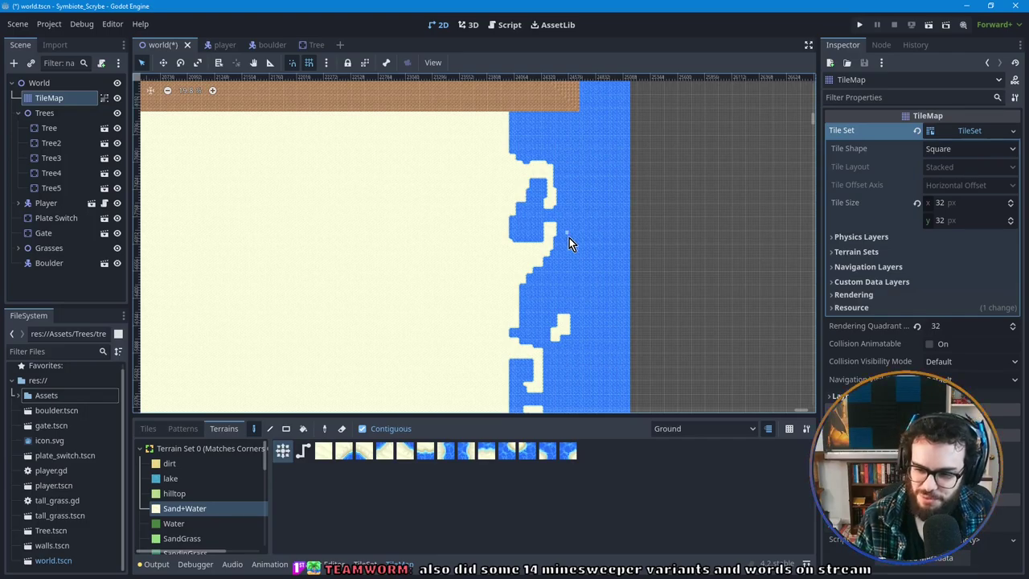
scroll(571, 243, "up", 1)
scroll(531, 279, "up", 3)
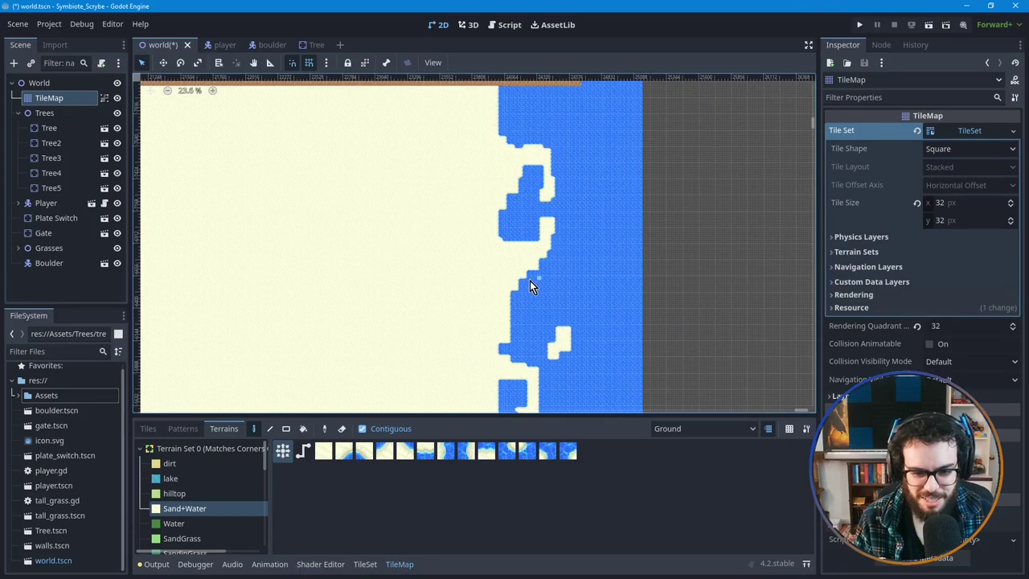
scroll(533, 296, "up", 2)
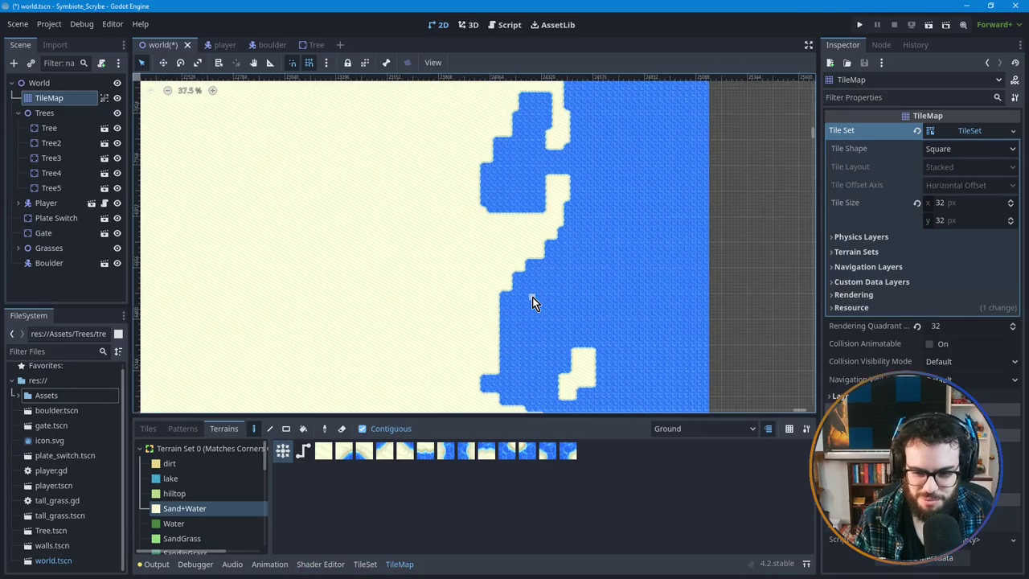
scroll(519, 275, "up", 2)
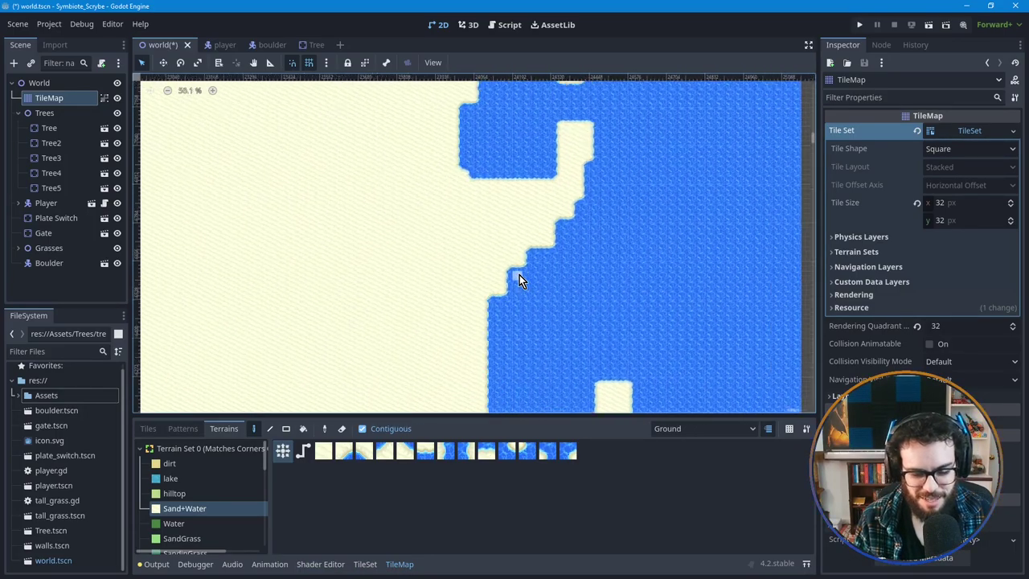
scroll(522, 277, "down", 2, "ctrl")
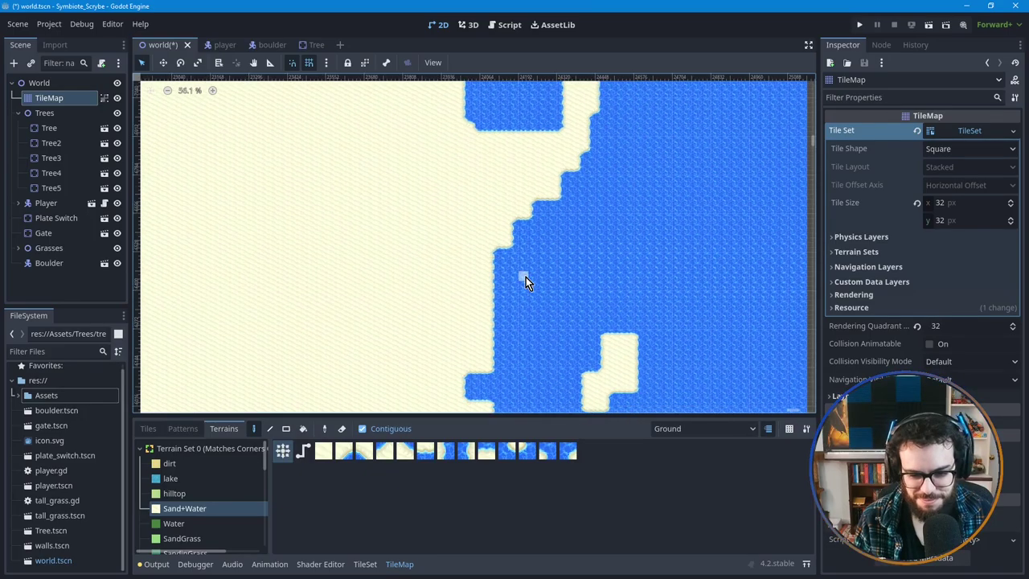
scroll(515, 331, "up", 2)
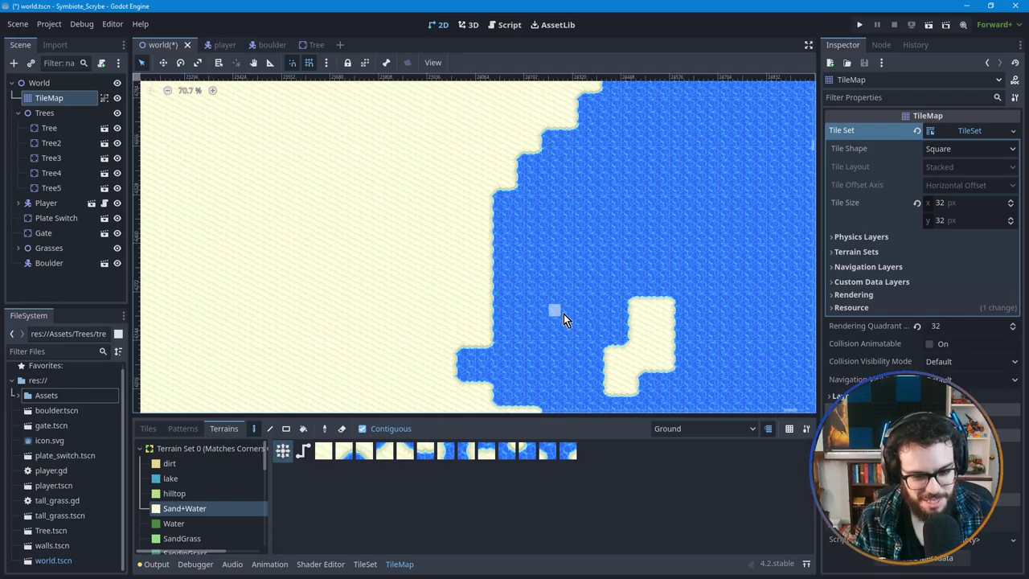
middle_click_drag(563, 310, 534, 265)
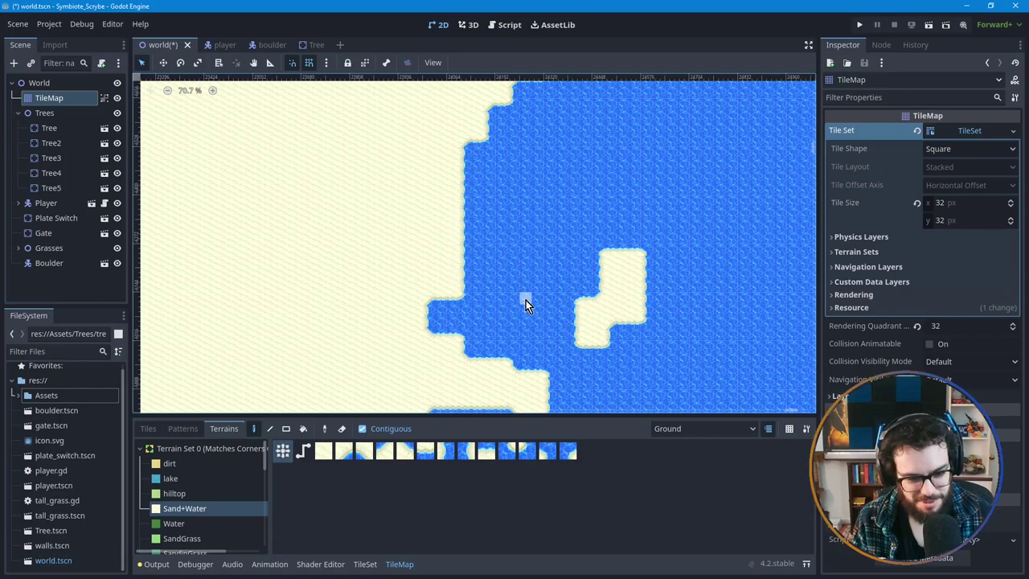
middle_click_drag(525, 298, 512, 257)
middle_click_drag(520, 298, 527, 325)
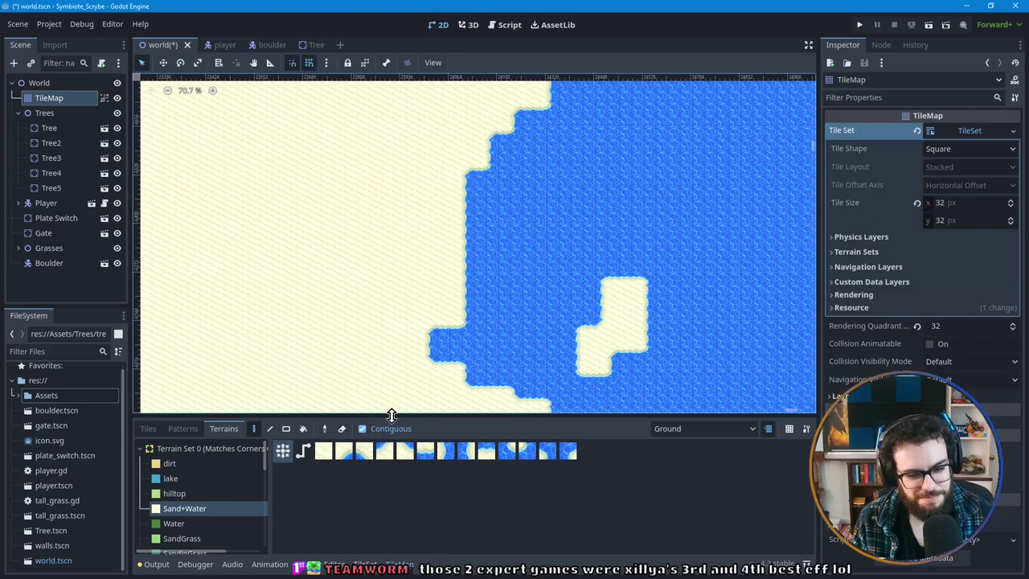
scroll(548, 355, "down", 1)
scroll(548, 355, "down", 1)
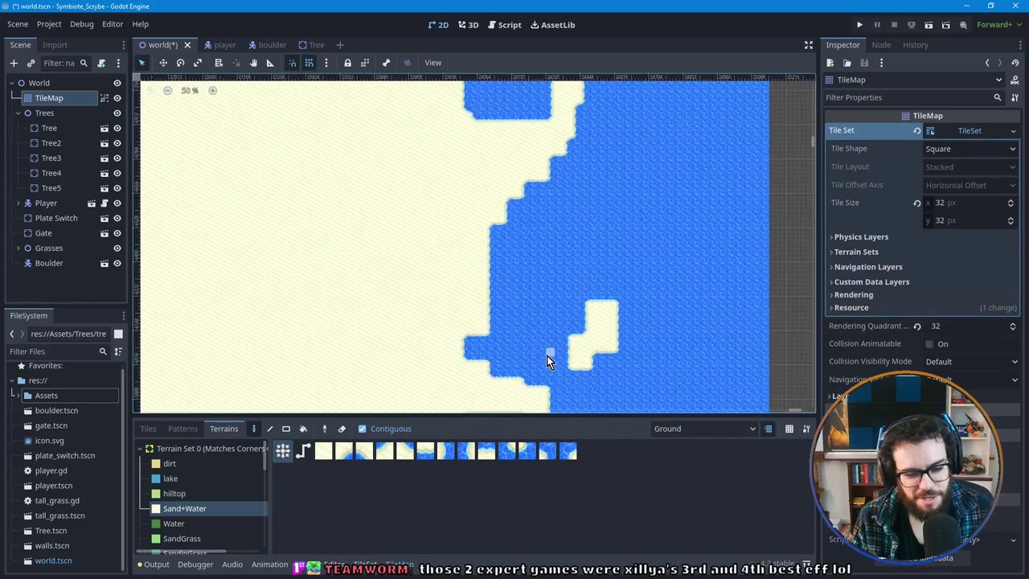
scroll(560, 308, "down", 2, "ctrl")
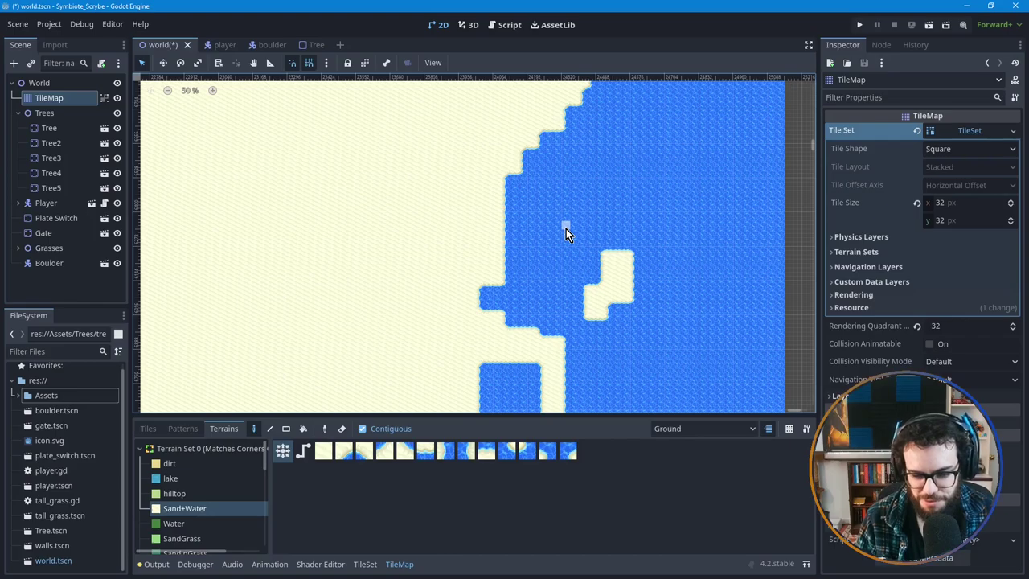
Step: Erase a tall rectangular strip of the straight sand shoreline directly above the small notch opposite the island
scroll(492, 285, "up", 1)
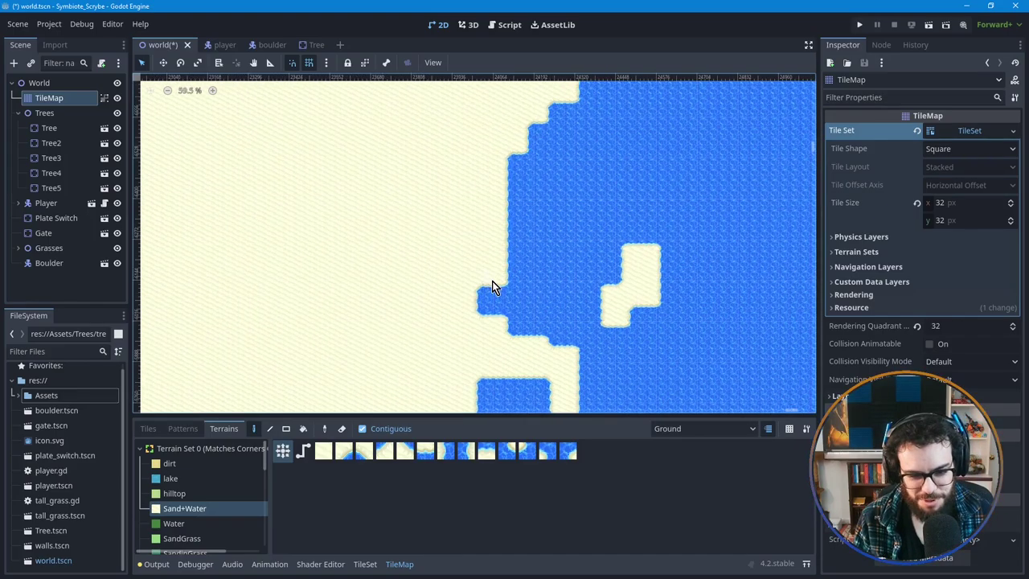
scroll(492, 287, "up", 1)
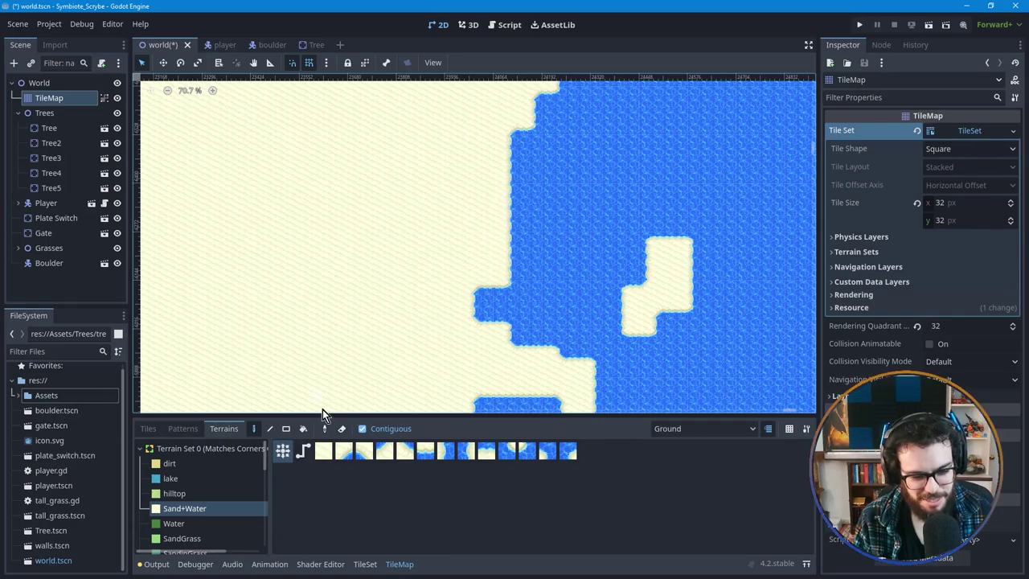
left_click(341, 428)
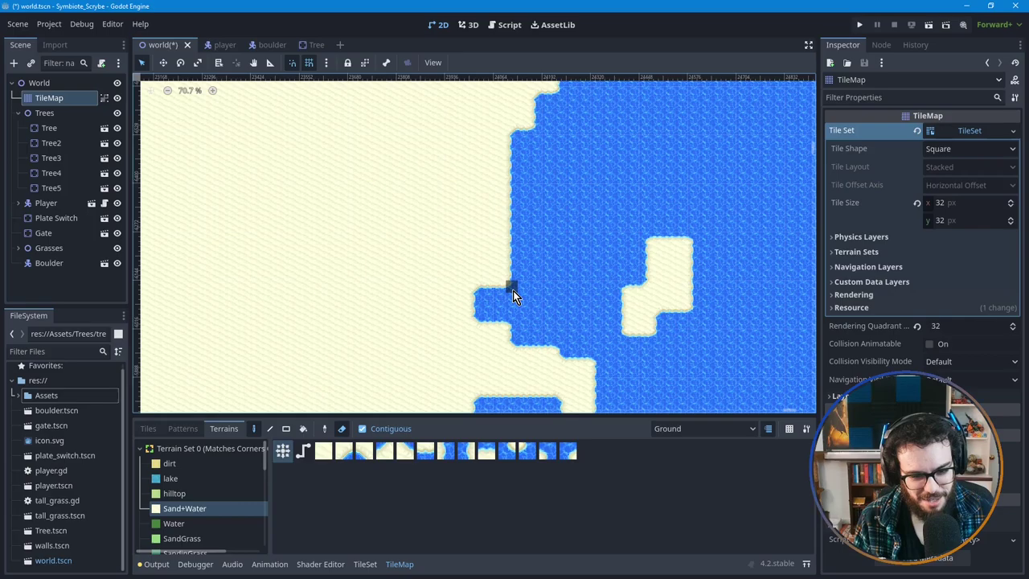
left_click_drag(513, 290, 477, 153)
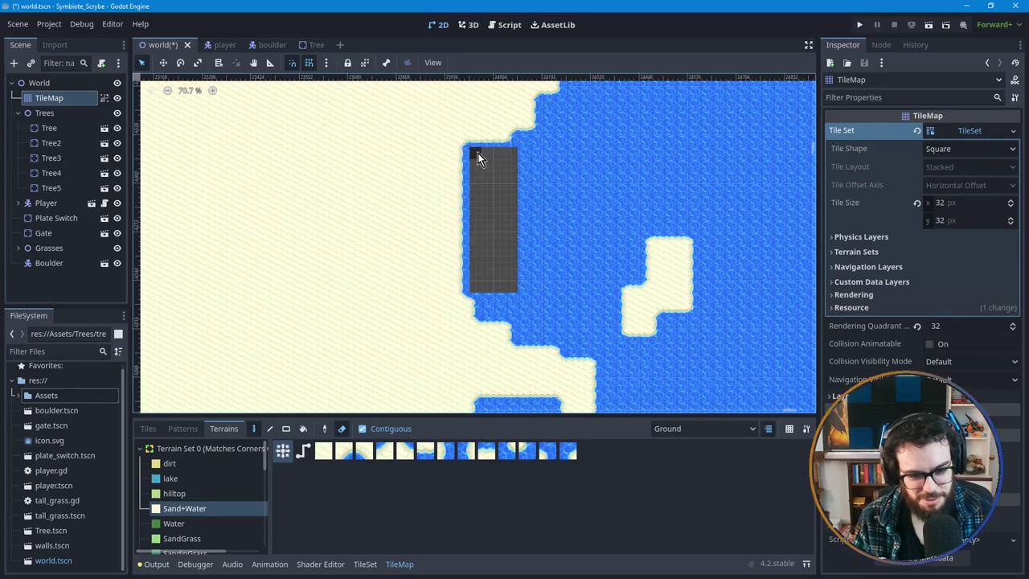
Step: Fill the erased rectangular gap along the shore with water tiles using the bucket fill
left_click(303, 429)
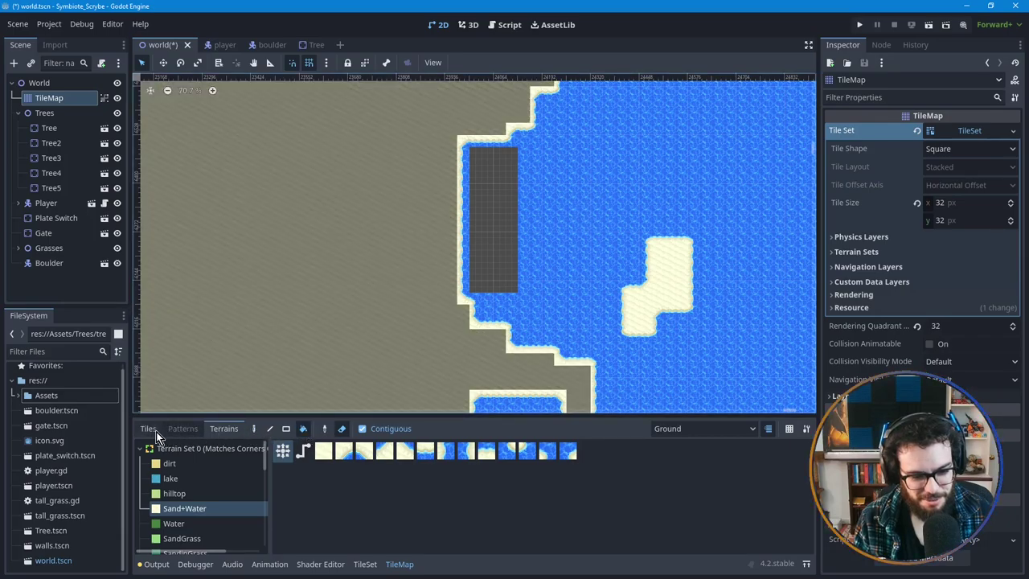
left_click(155, 431)
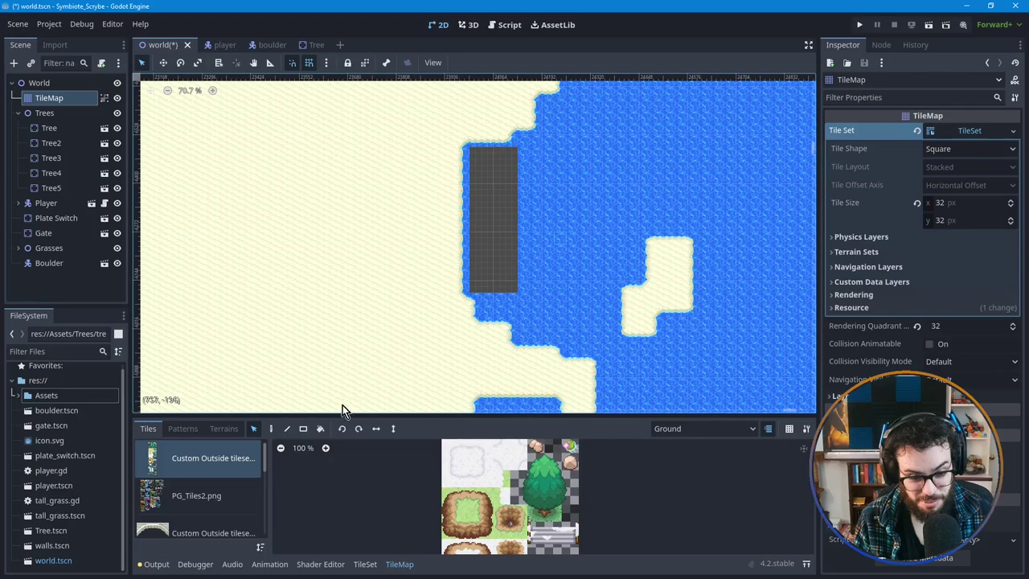
left_click(320, 428)
left_click(478, 224)
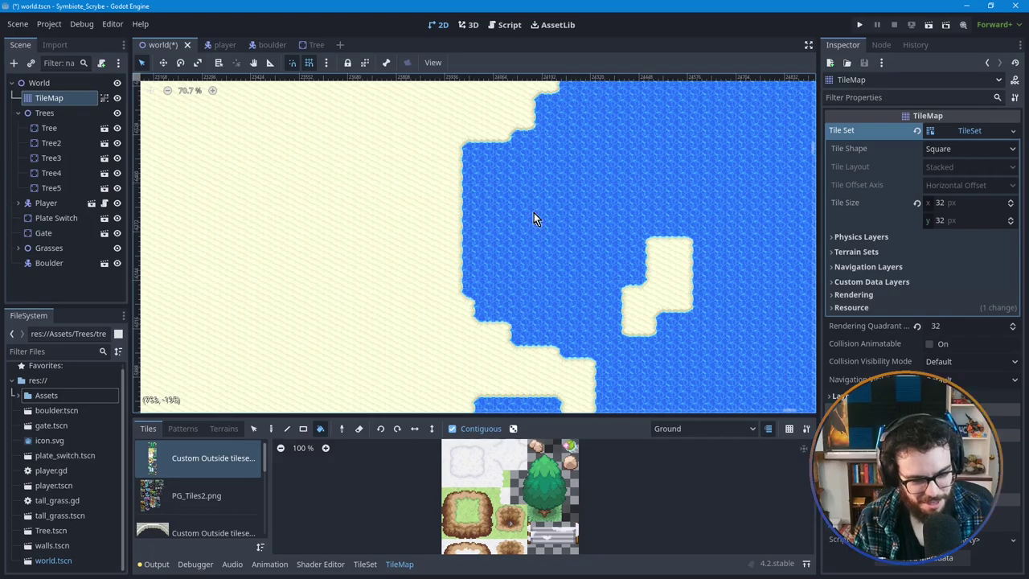
Step: Paint Sand+Water terrain into the upper inner corner of the widened bay to turn it into a gradual stepped curve
left_click(224, 428)
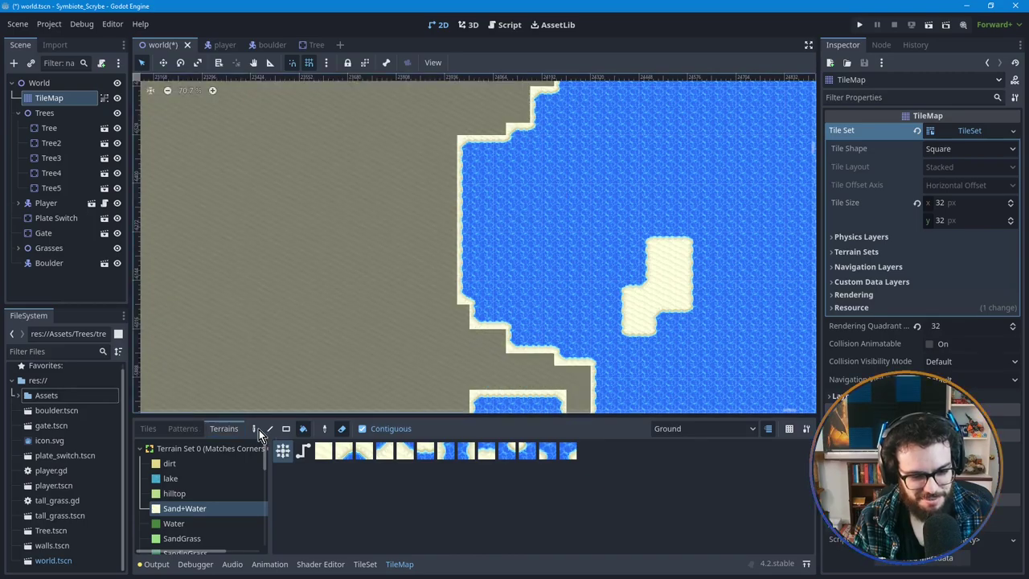
left_click(254, 431)
middle_click_drag(516, 203, 495, 236)
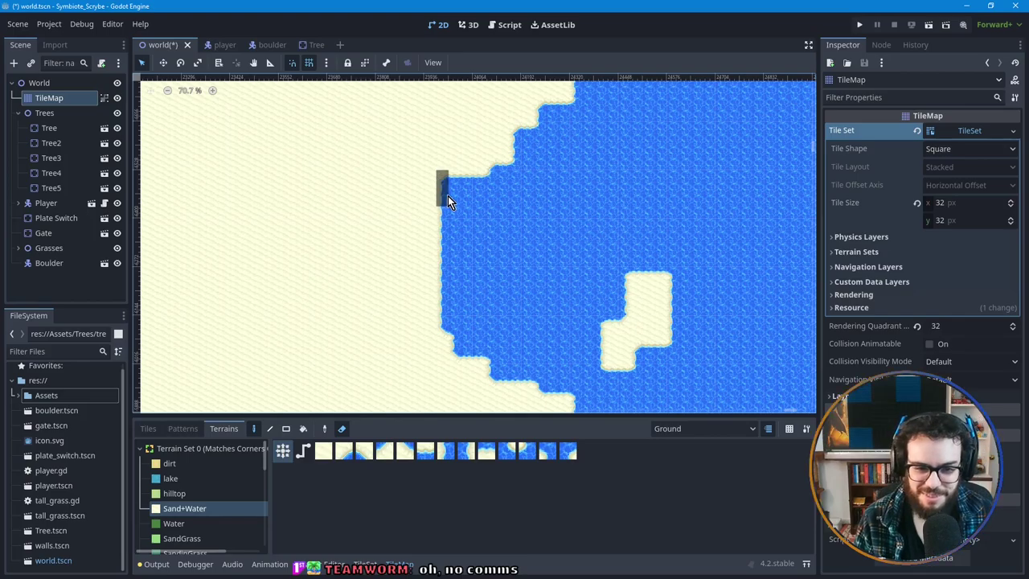
left_click_drag(488, 196, 484, 217)
left_click(341, 428)
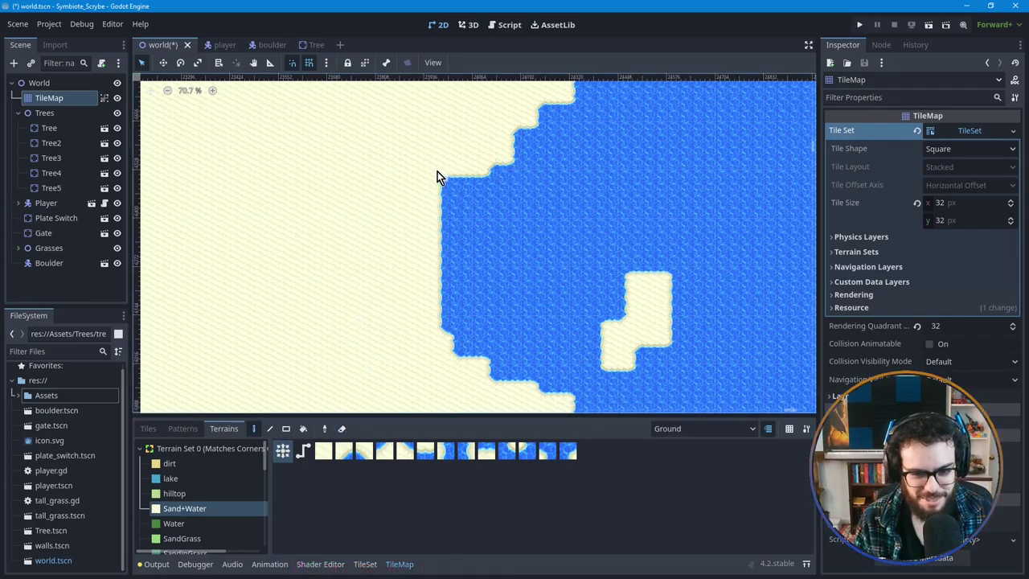
mouse_move(470, 201)
left_mouse_down()
mouse_move(485, 222)
mouse_move(480, 234)
mouse_move(491, 194)
left_mouse_up()
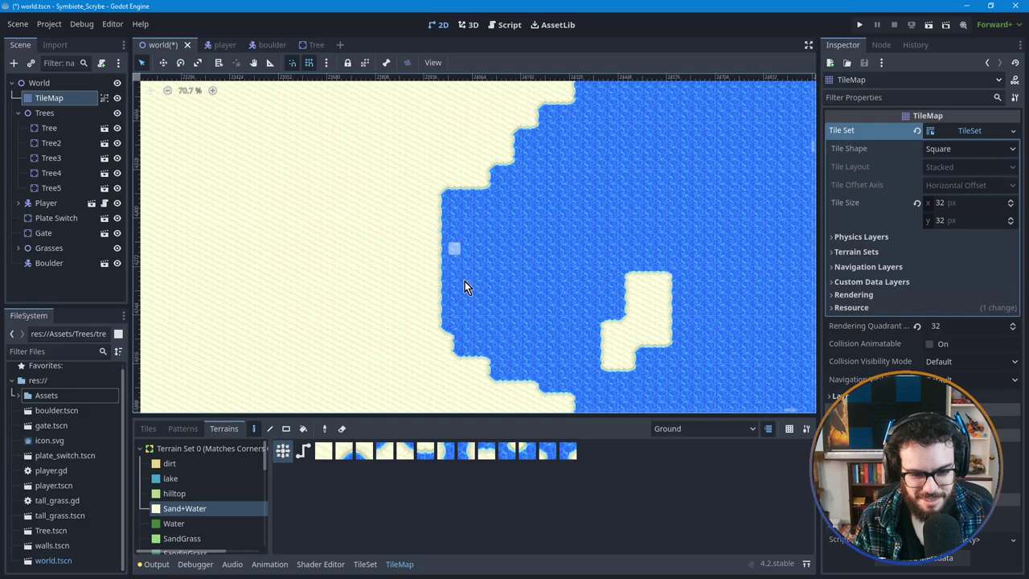
mouse_move(455, 225)
left_mouse_down()
mouse_move(490, 214)
mouse_move(461, 212)
mouse_move(456, 230)
left_mouse_up()
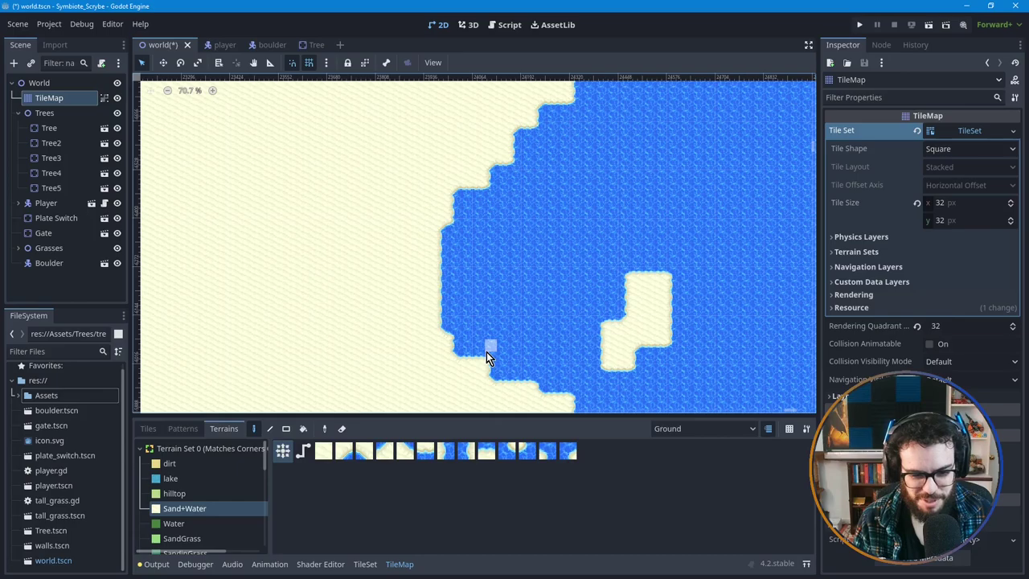
Step: Paint a small vertical sand island in the bay just above the existing stepped sand island
scroll(574, 318, "down", 1)
scroll(567, 332, "down", 9)
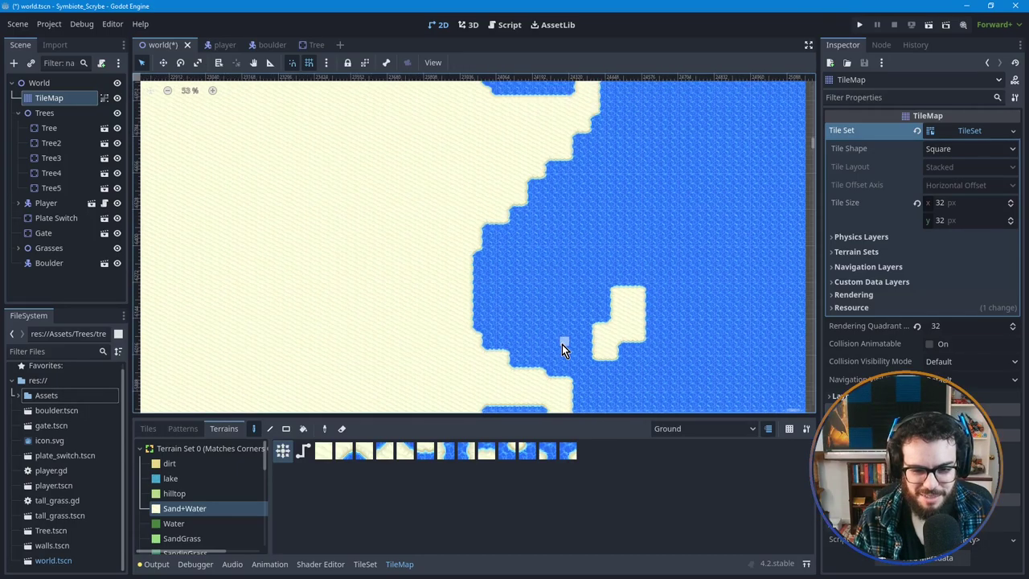
scroll(604, 241, "down", 5)
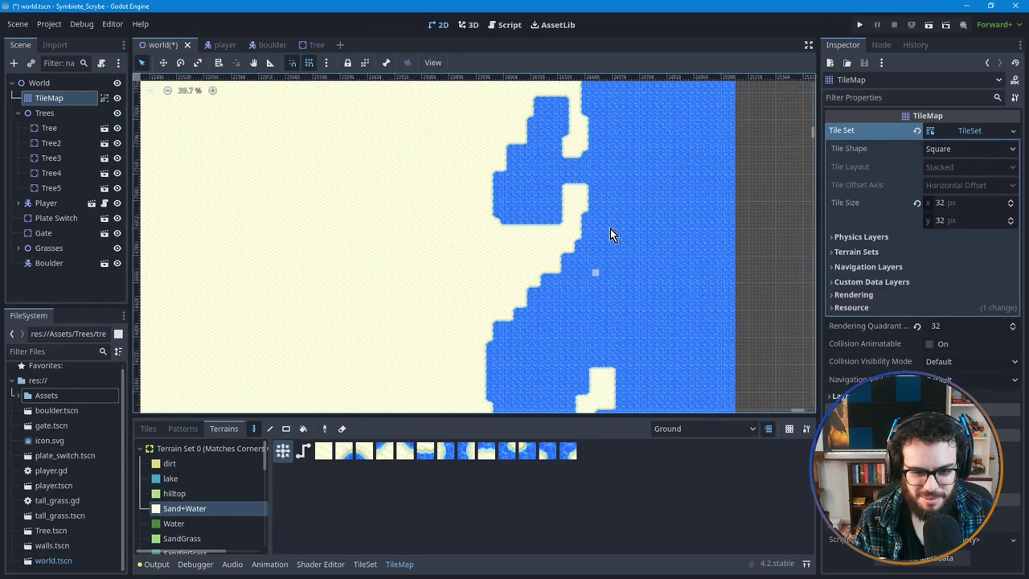
scroll(603, 242, "up", 3)
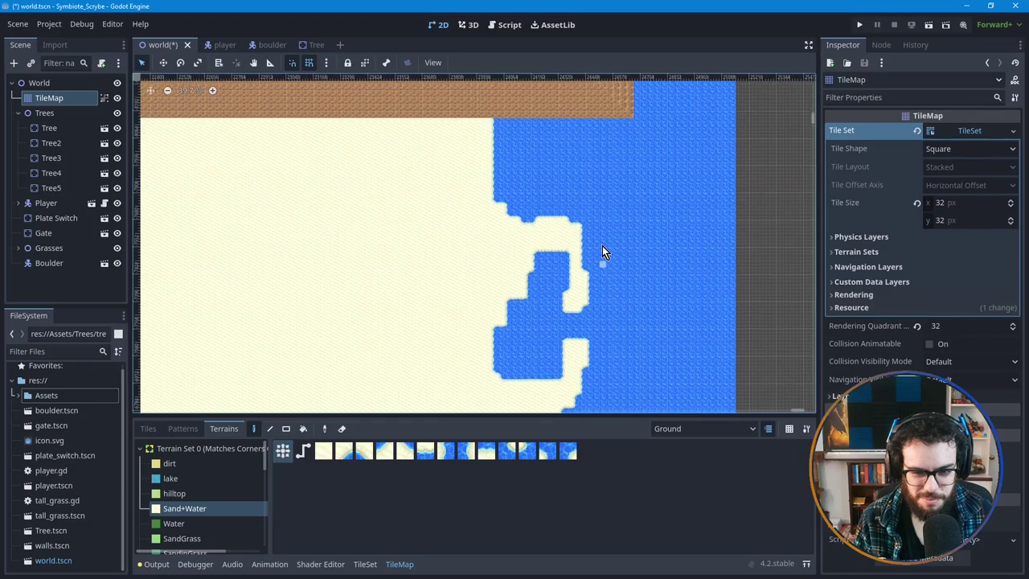
scroll(617, 274, "down", 2)
scroll(621, 214, "down", 6)
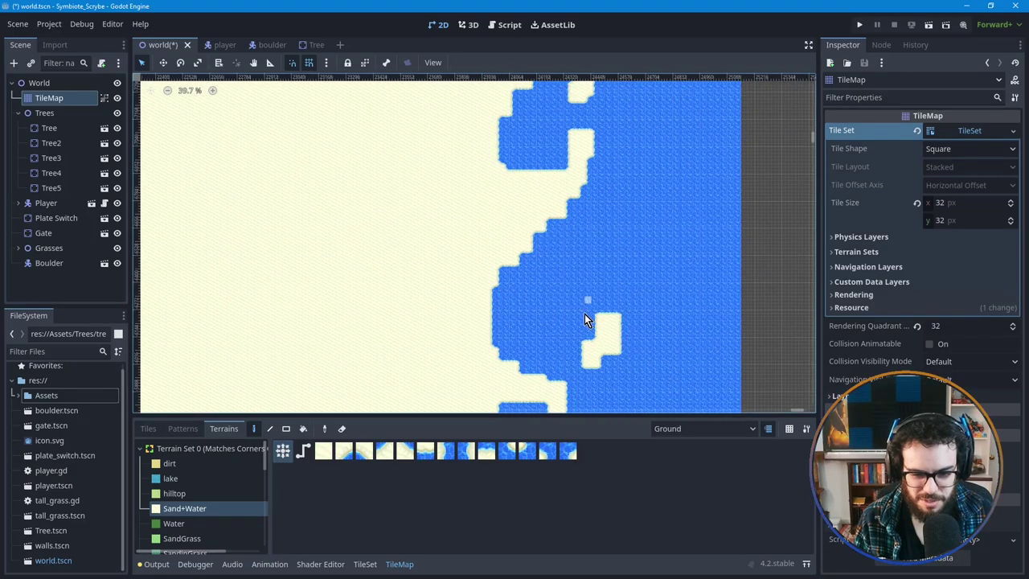
scroll(599, 286, "down", 3)
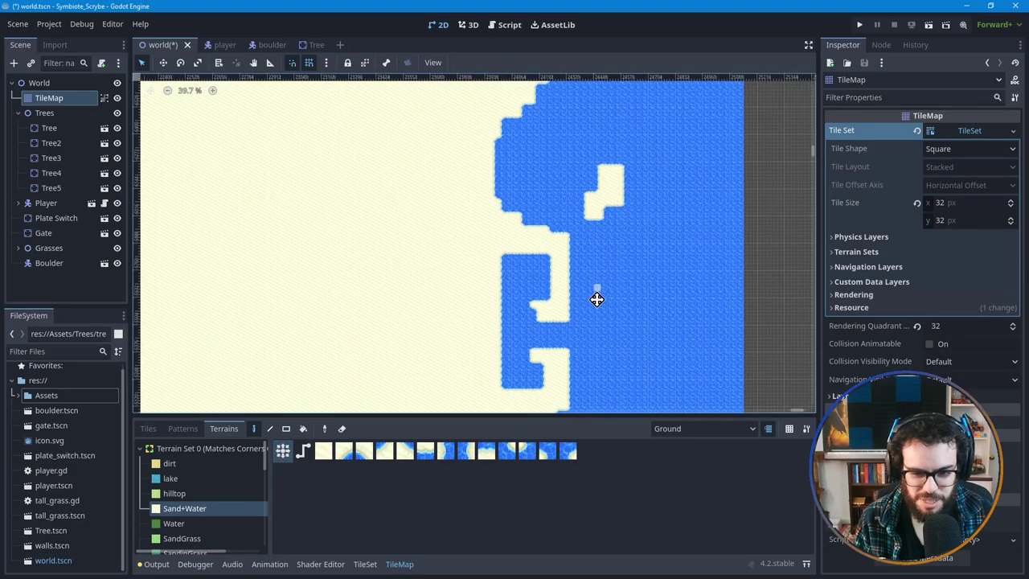
scroll(567, 161, "up", 2)
left_click_drag(573, 129, 590, 165)
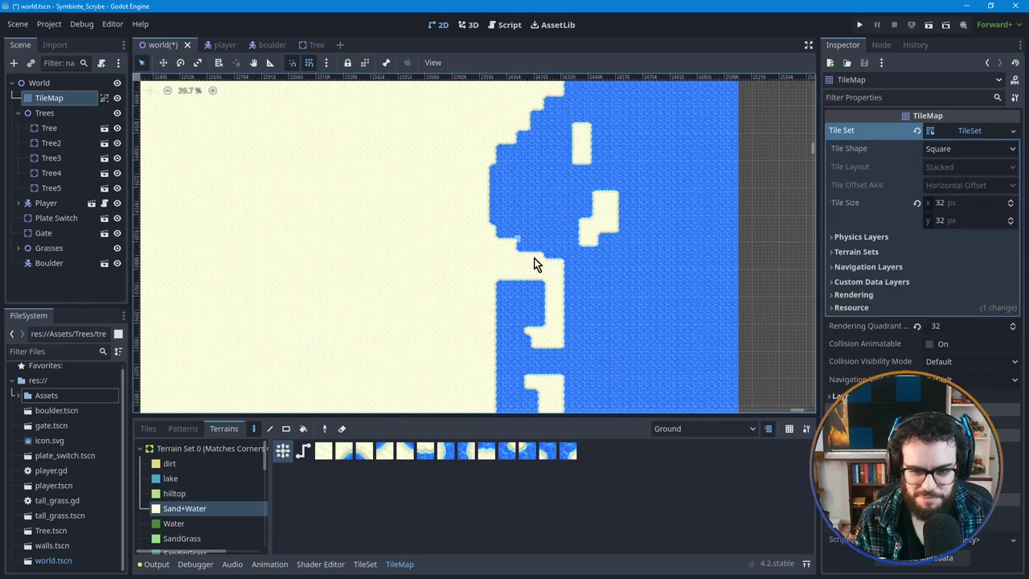
Step: Add sand along the straight lower stretch of the diagonal shoreline, just above the small square notch
scroll(570, 302, "down", 5)
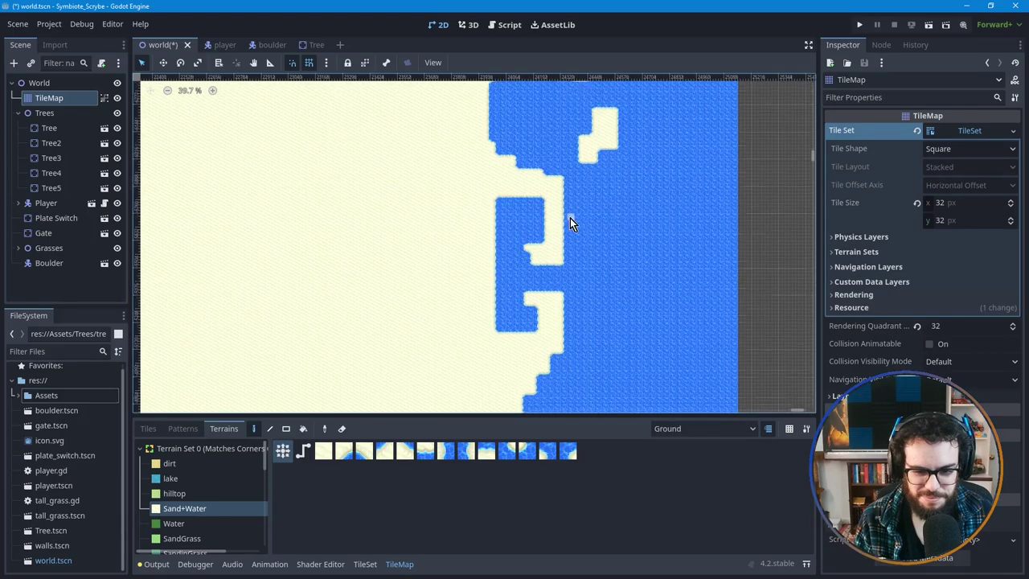
scroll(575, 234, "down", 1)
middle_click_drag(541, 364, 555, 296)
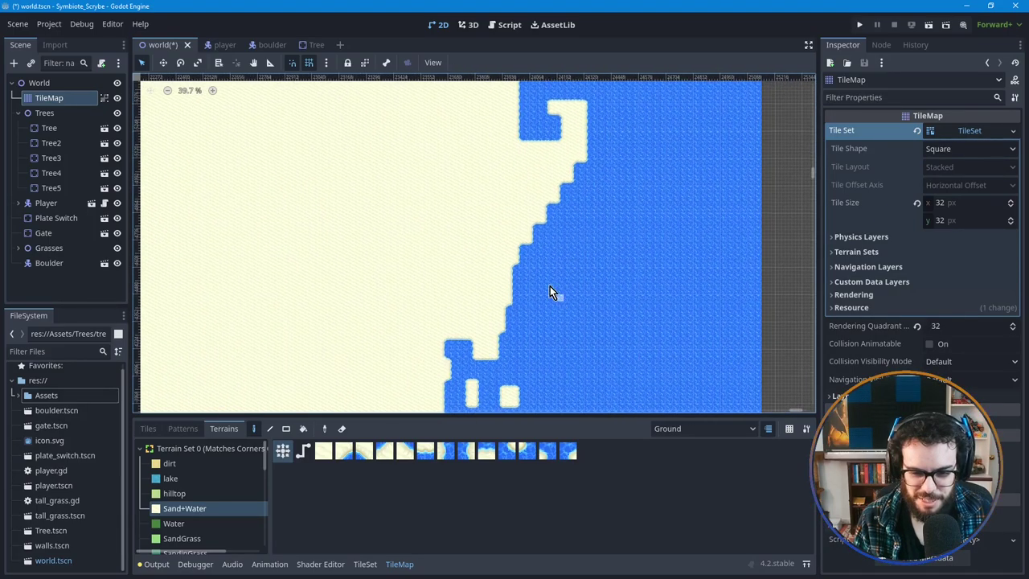
scroll(524, 286, "up", 1)
scroll(523, 294, "up", 1)
scroll(504, 270, "up", 1)
left_click_drag(514, 302, 516, 320)
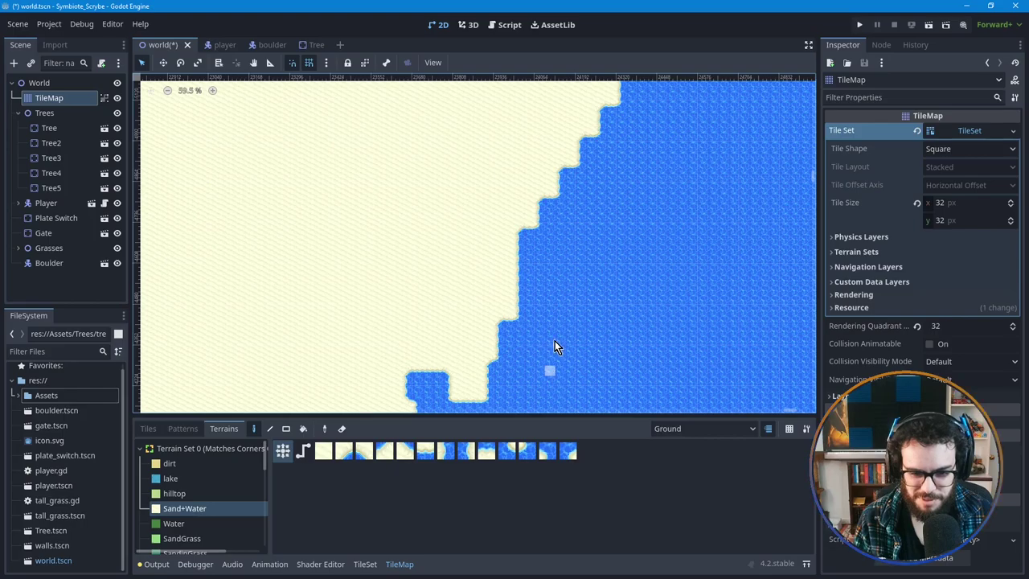
Step: Paint a tall, narrow vertical sand island offshore, east of the sand stub beside the square notch
middle_click_drag(554, 350, 563, 239)
middle_click_drag(524, 348, 631, 220)
left_click_drag(637, 227, 637, 228)
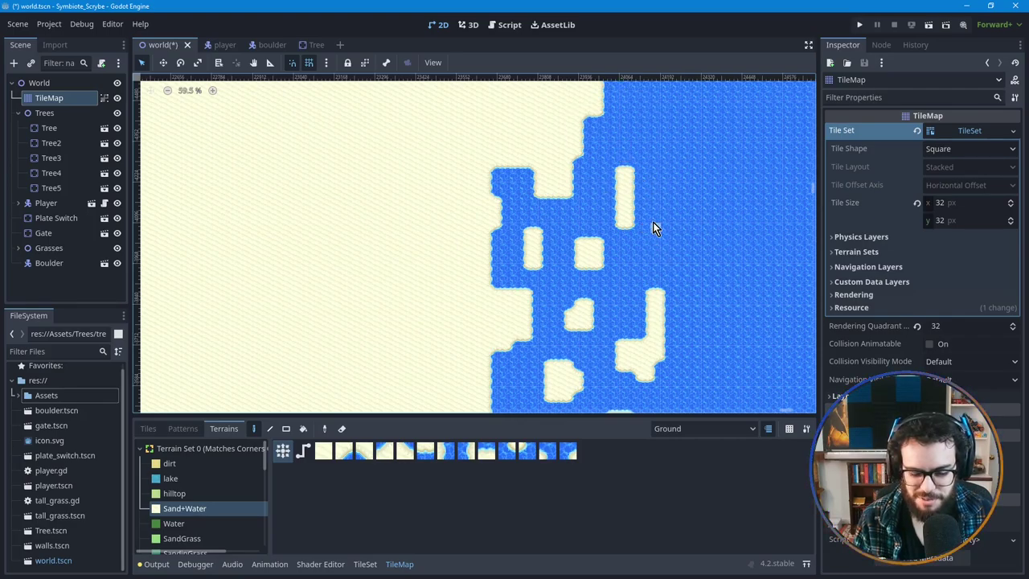
key("ctrl+z")
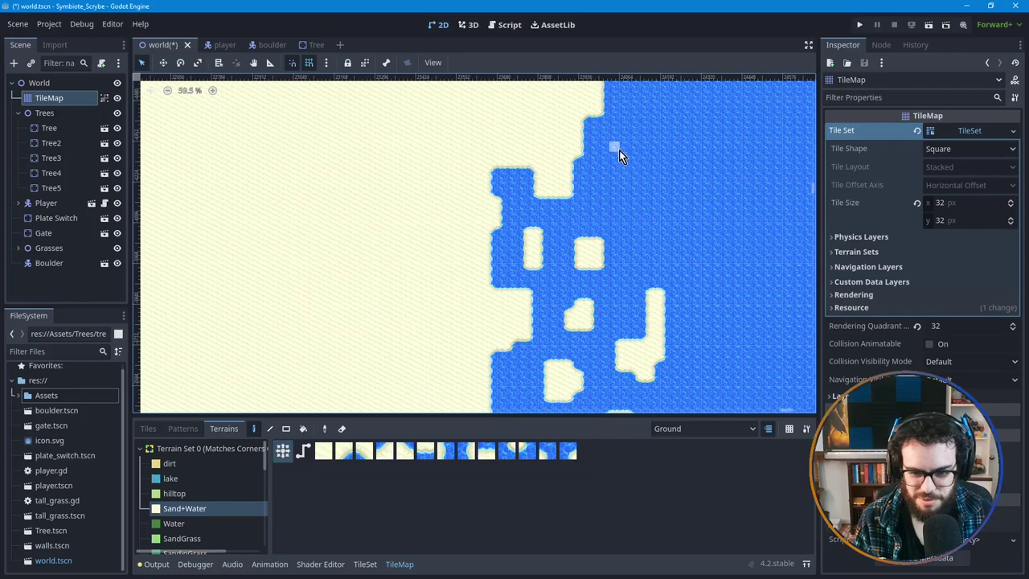
left_click_drag(619, 144, 632, 216)
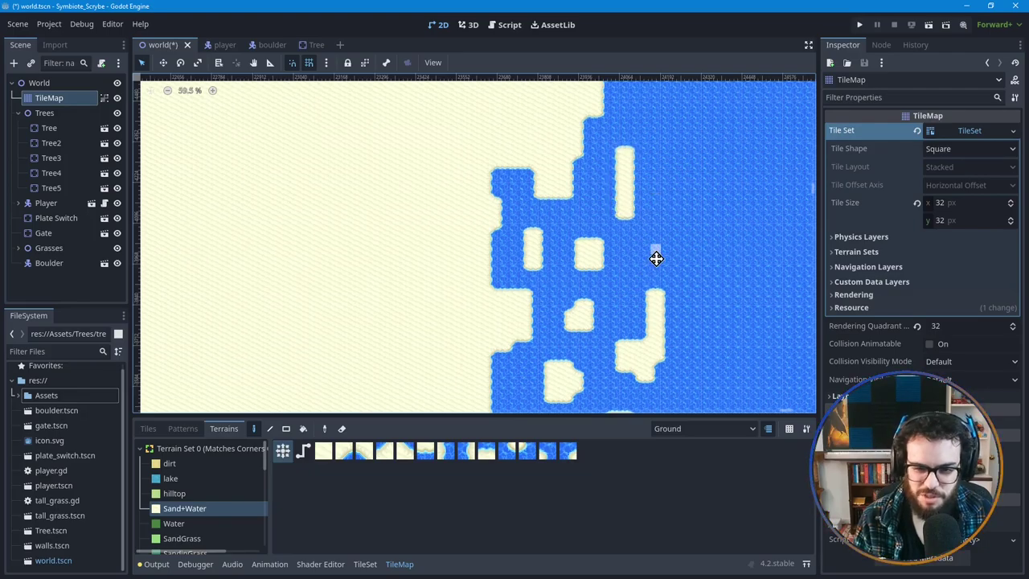
Step: Extend the tall narrow island with a sand arm running east, ending in a taller irregular vertical strip
scroll(641, 285, "up", 3)
scroll(632, 266, "down", 2)
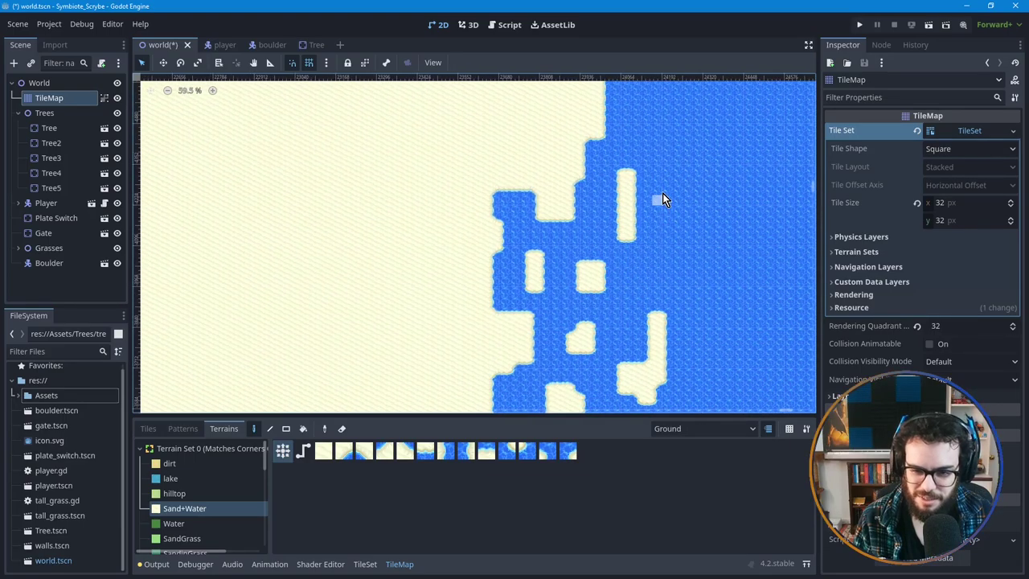
left_click_drag(663, 176, 675, 283)
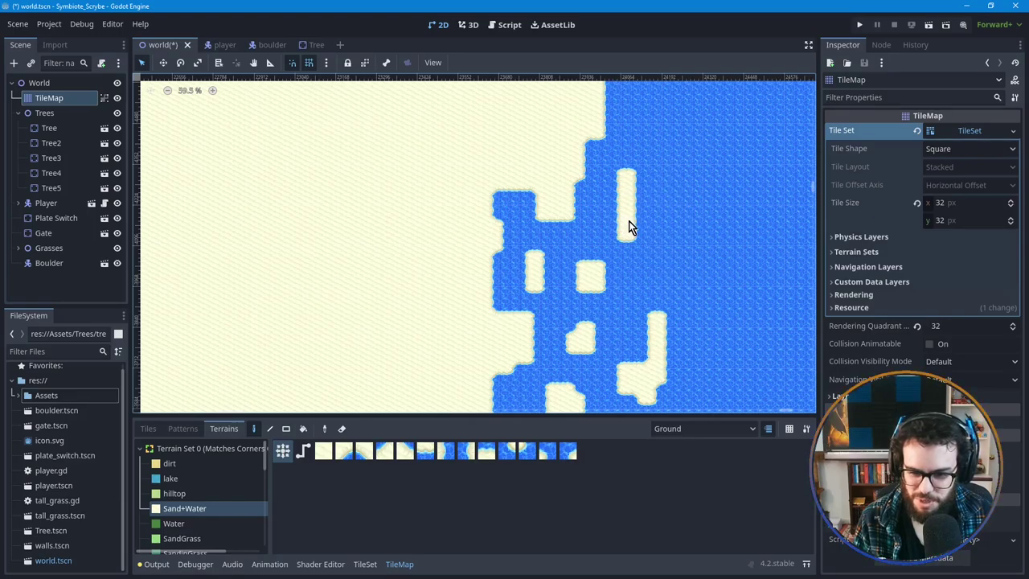
left_click_drag(664, 241, 673, 234)
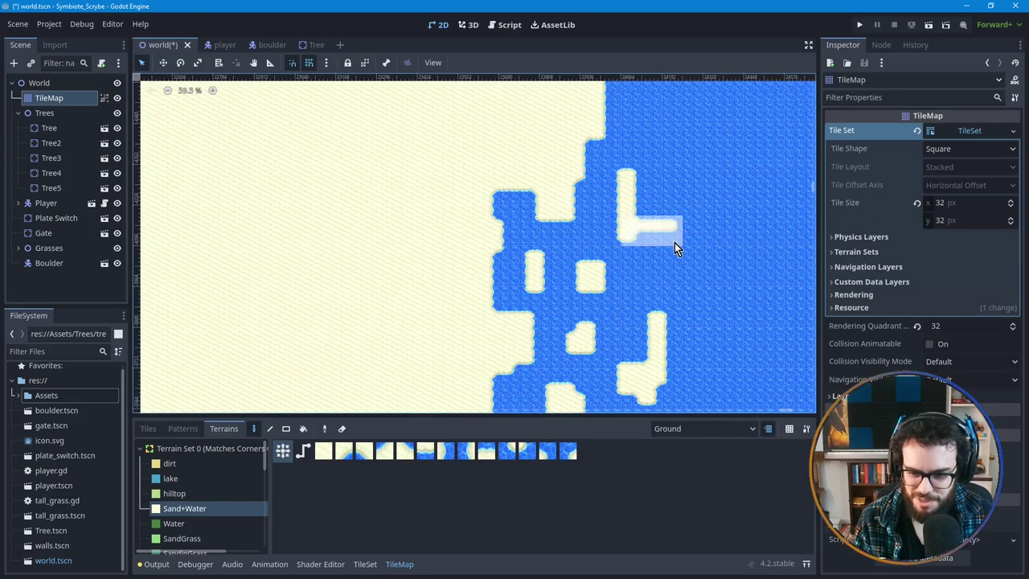
left_click_drag(674, 242, 674, 242)
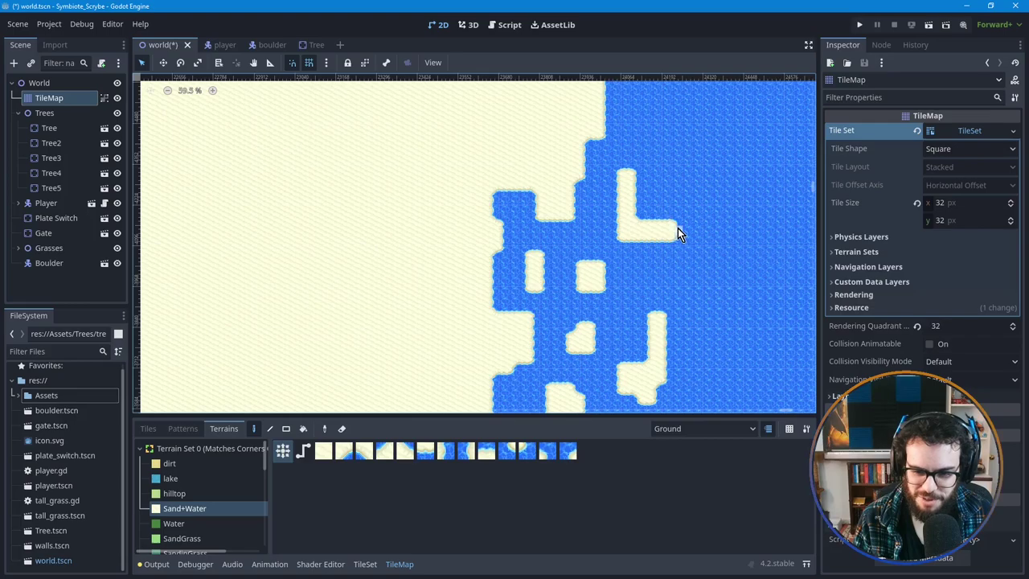
mouse_move(667, 215)
left_mouse_down()
mouse_move(696, 259)
mouse_move(710, 314)
mouse_move(707, 294)
left_mouse_up()
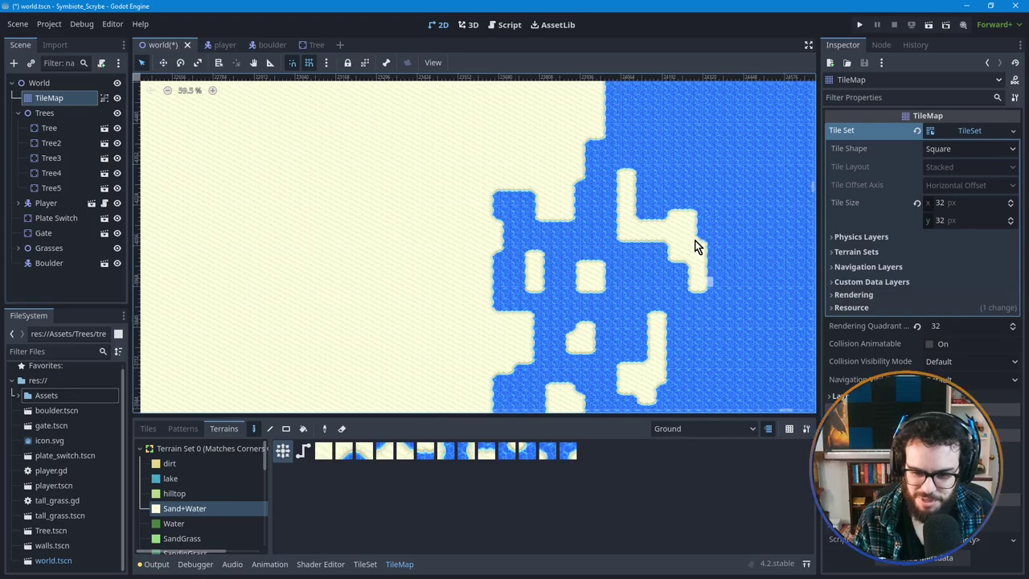
left_click_drag(698, 233, 706, 243)
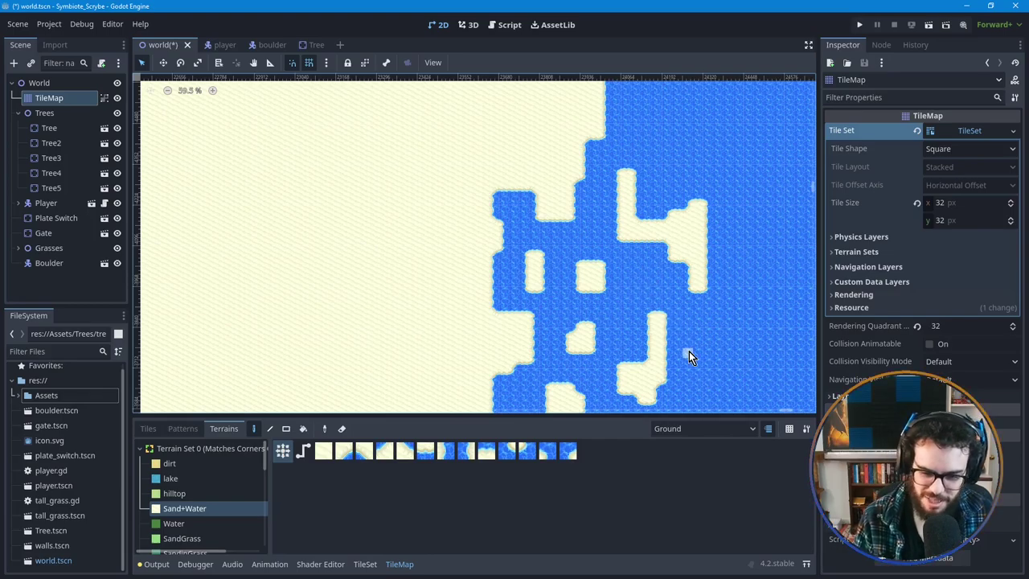
Step: Repaint the hard upper edge of the peninsula below the island chain with Sand+Water terrain, trimming the inlet above it
mouse_move(694, 344)
middle_mouse_down()
mouse_move(710, 309)
mouse_move(710, 318)
mouse_move(682, 299)
mouse_move(675, 317)
mouse_move(672, 302)
middle_mouse_up()
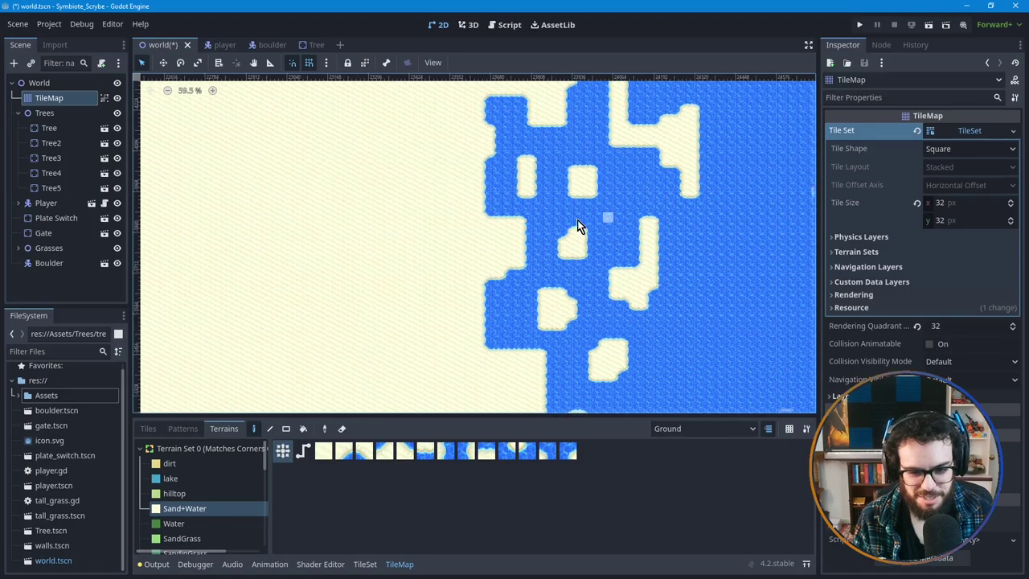
mouse_move(681, 375)
middle_mouse_down()
mouse_move(654, 233)
mouse_move(640, 301)
middle_mouse_up()
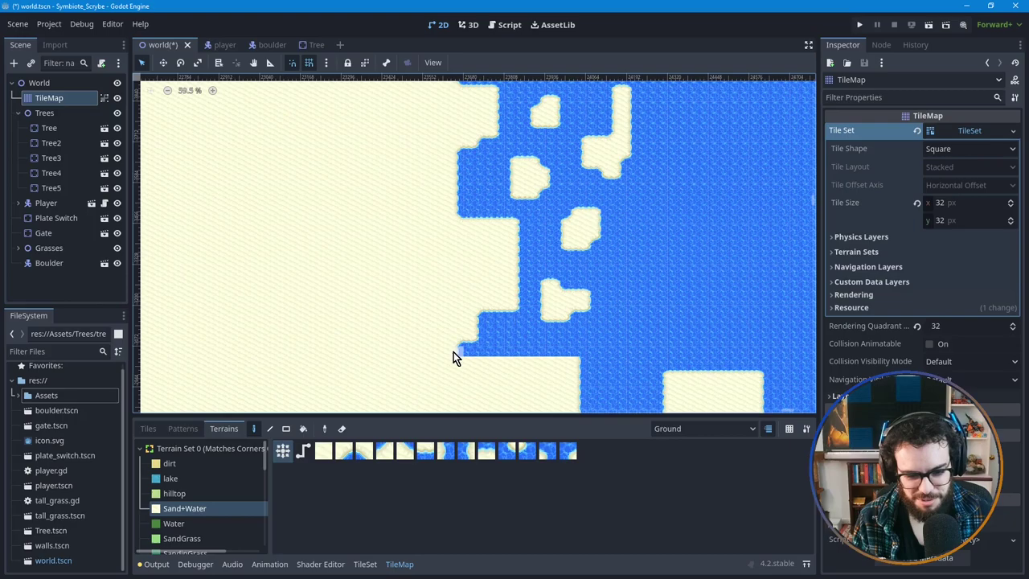
left_click_drag(475, 363, 592, 354)
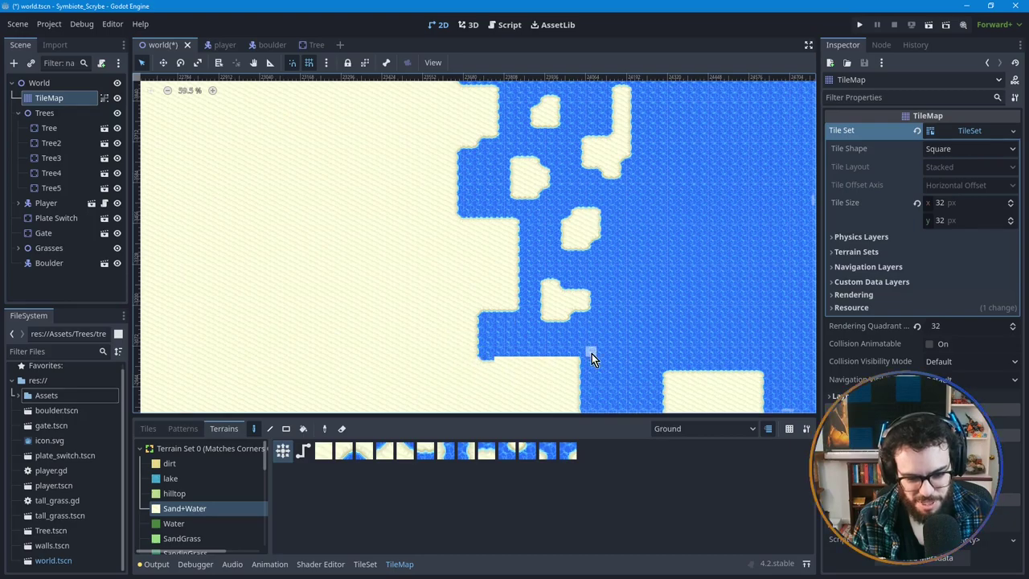
middle_click_drag(638, 343, 644, 258)
left_click_drag(510, 282, 588, 278)
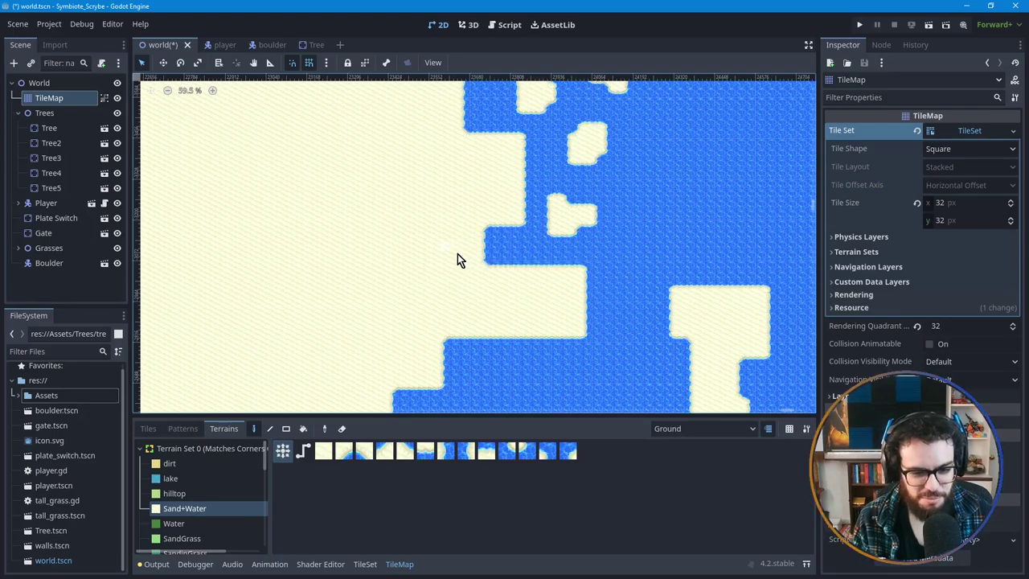
left_click(493, 278)
Step: Fill the square upper-west corners of the large bay below the peninsula with small sand steps
middle_click_drag(647, 149, 627, 276)
middle_click_drag(472, 194, 537, 223)
middle_click_drag(653, 339, 632, 260)
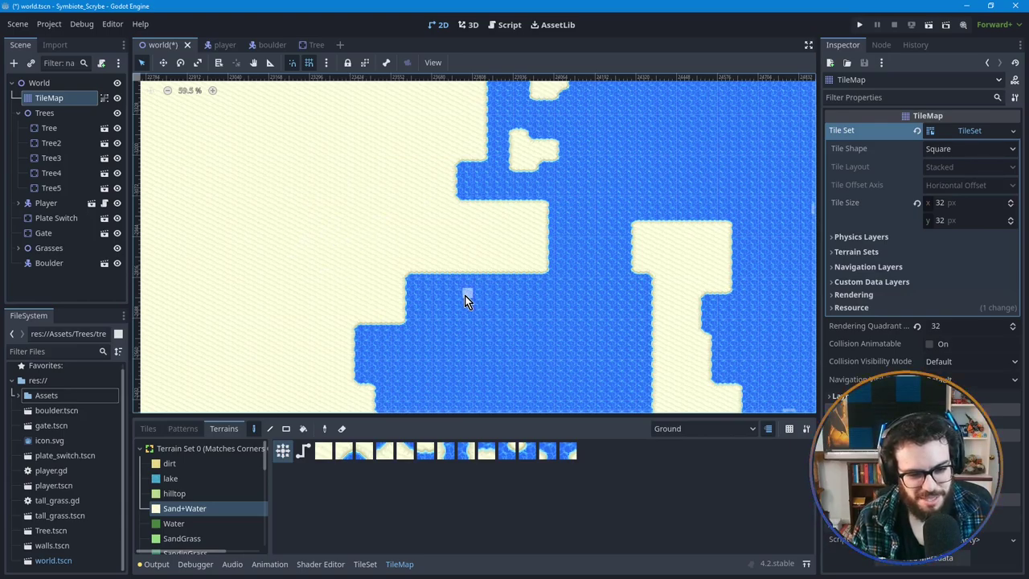
middle_click_drag(466, 294, 483, 294)
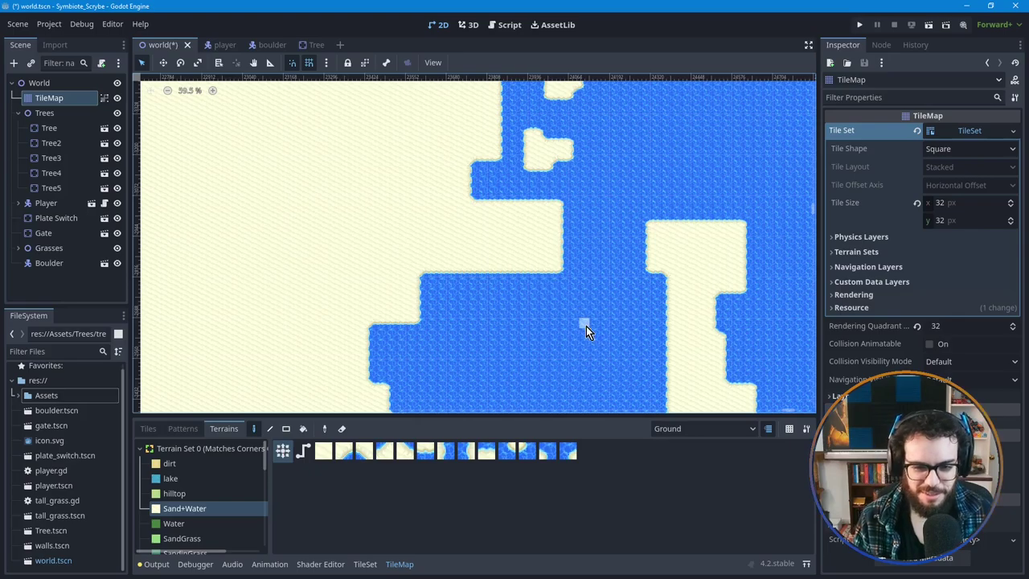
scroll(586, 335, "down", 1)
middle_click_drag(582, 301, 552, 266)
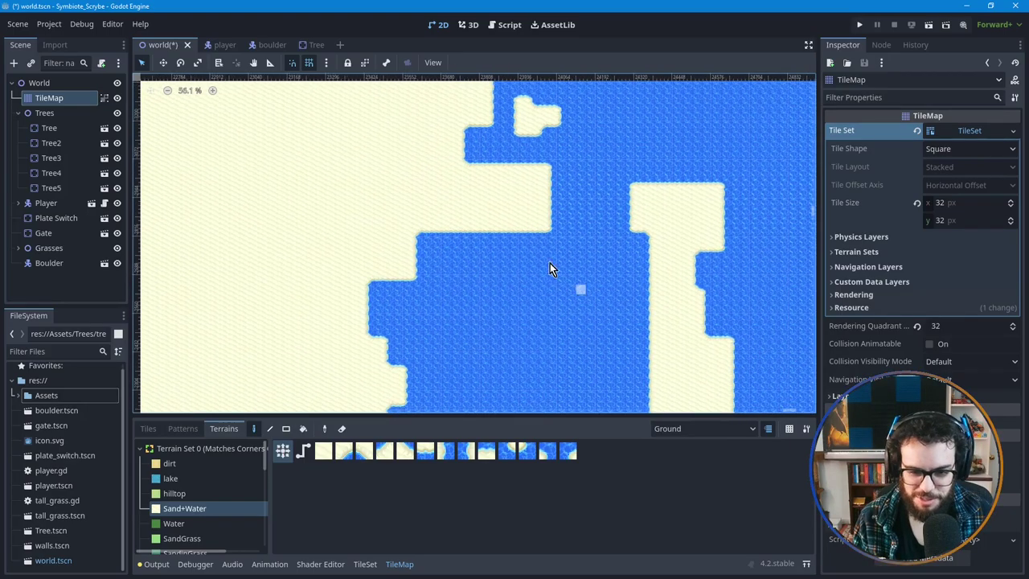
left_click(439, 257)
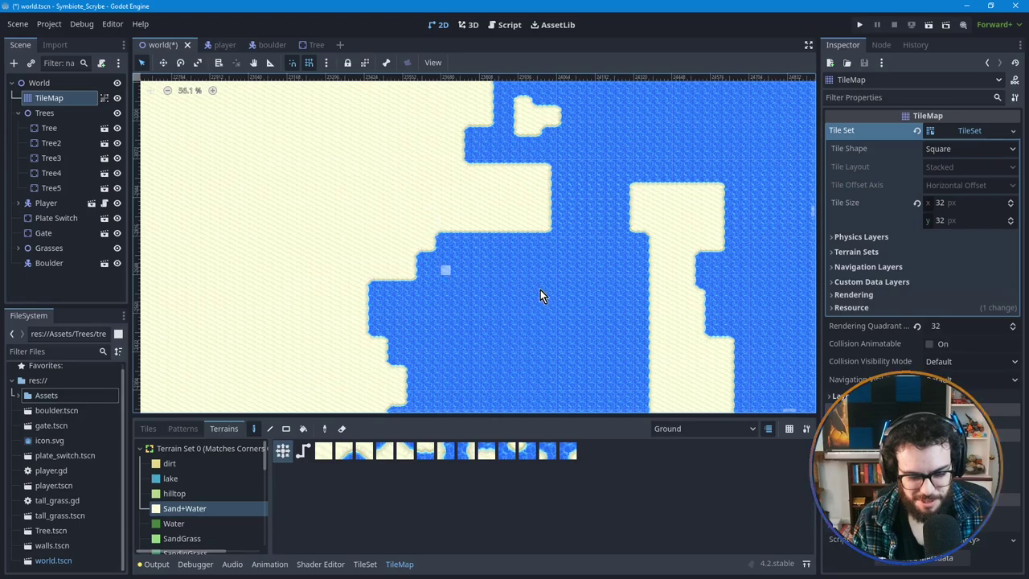
middle_click_drag(483, 338, 481, 278)
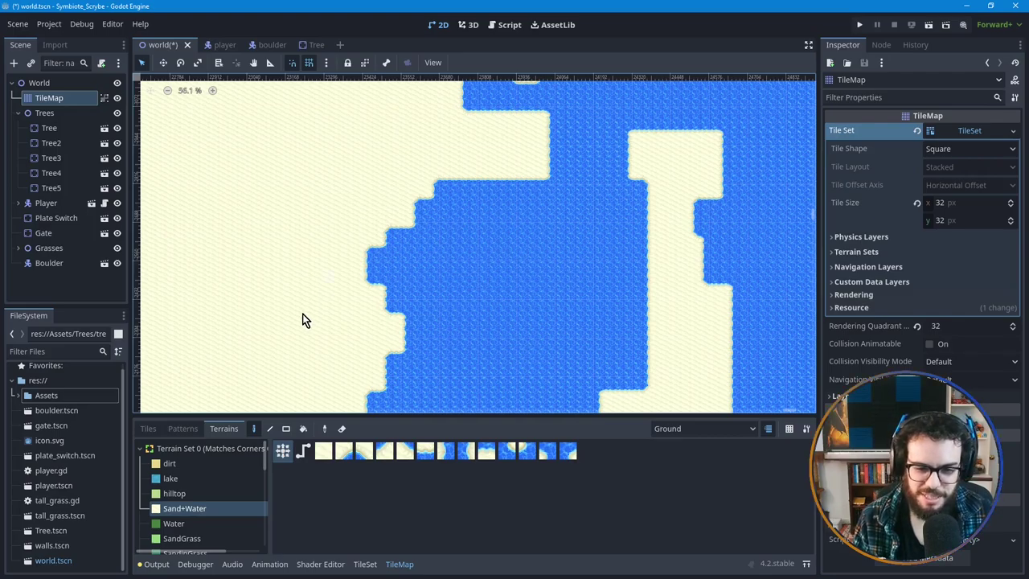
Step: Extend the small sand outcrop on the large bay's western shore further into the water
middle_click_drag(525, 332, 534, 274)
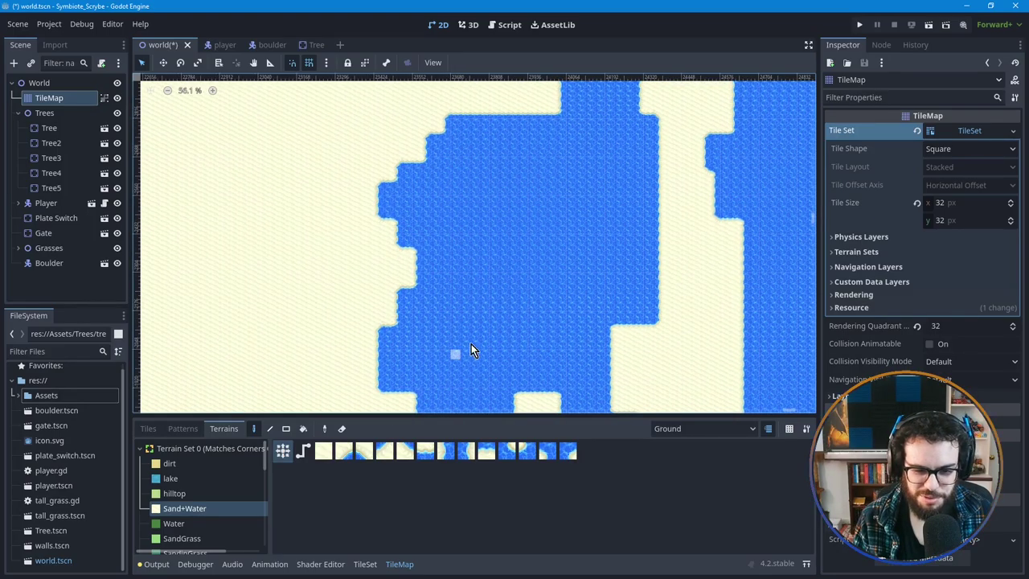
middle_click_drag(534, 342, 535, 279)
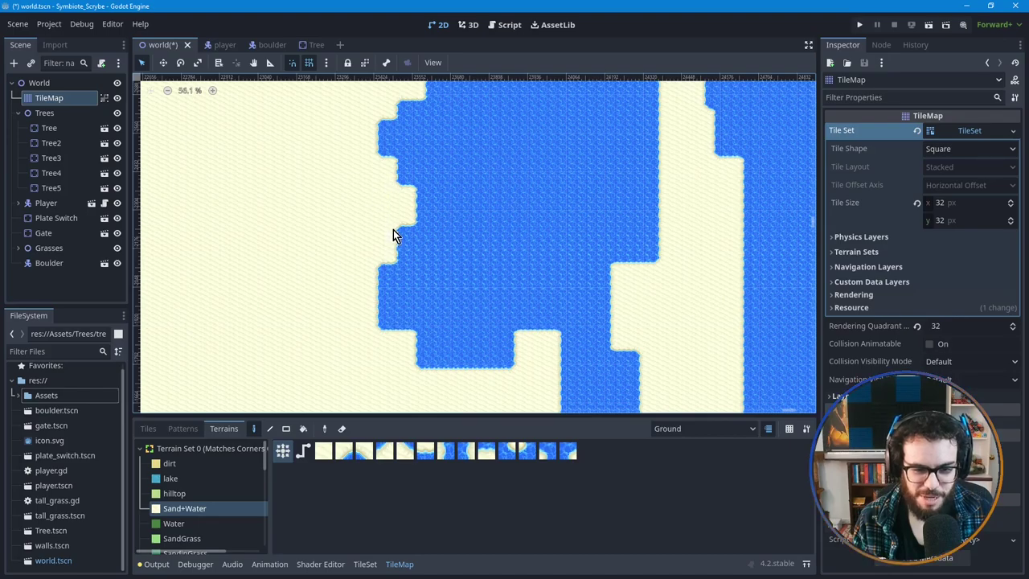
left_click(434, 225)
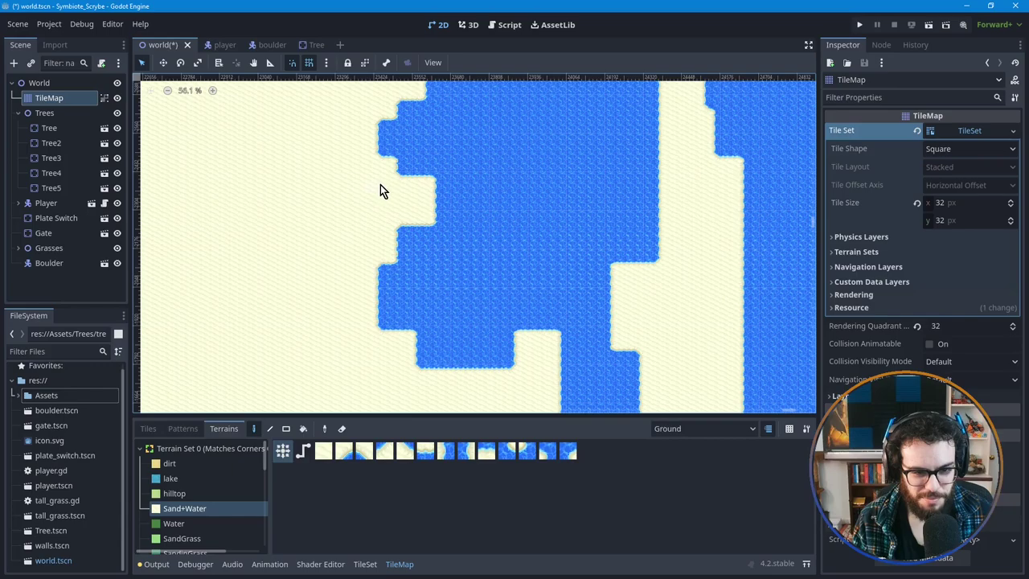
Step: Undo the last sand extension on the large bay's western shore
key("ctrl+z")
middle_click_drag(350, 186, 352, 244)
middle_click_drag(418, 311, 432, 276)
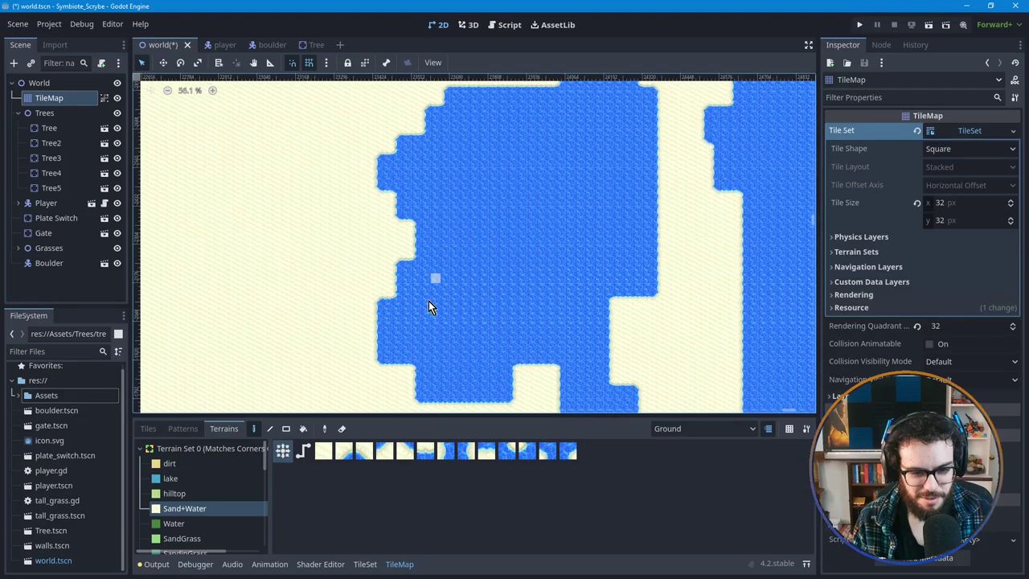
Step: Examine the eastern coastline from the large bay down to the small southern island and back up to the northernmost inlets
scroll(425, 280, "down", 3)
scroll(488, 305, "down", 3)
scroll(483, 302, "down", 1)
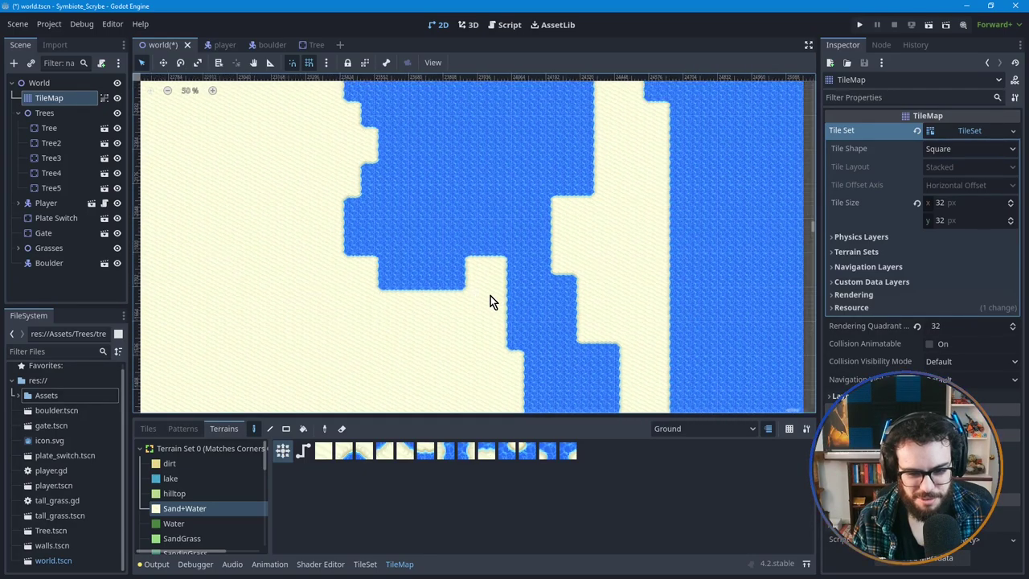
scroll(519, 264, "down", 1)
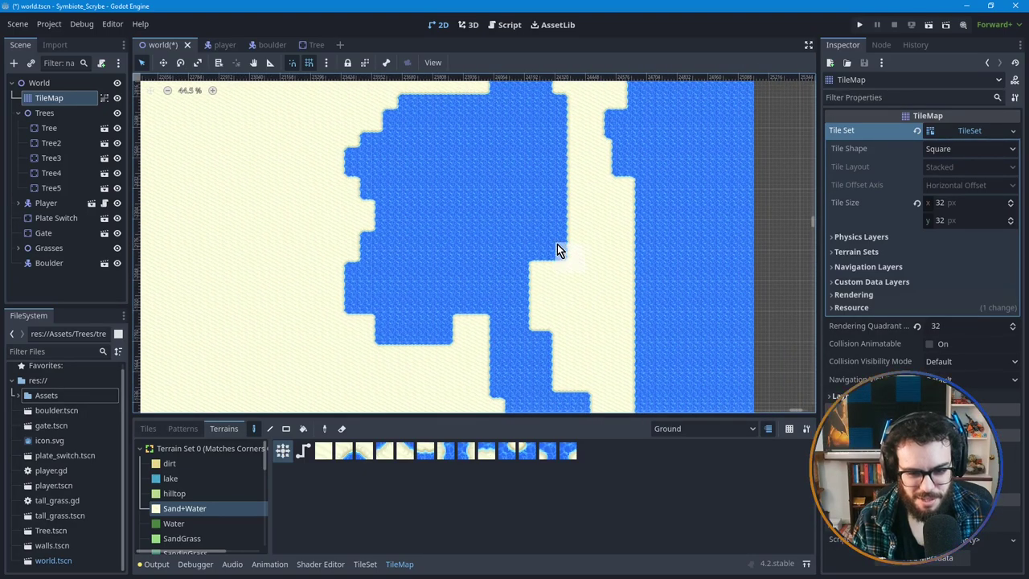
middle_click_drag(467, 248, 477, 198)
middle_click_drag(534, 335, 573, 273)
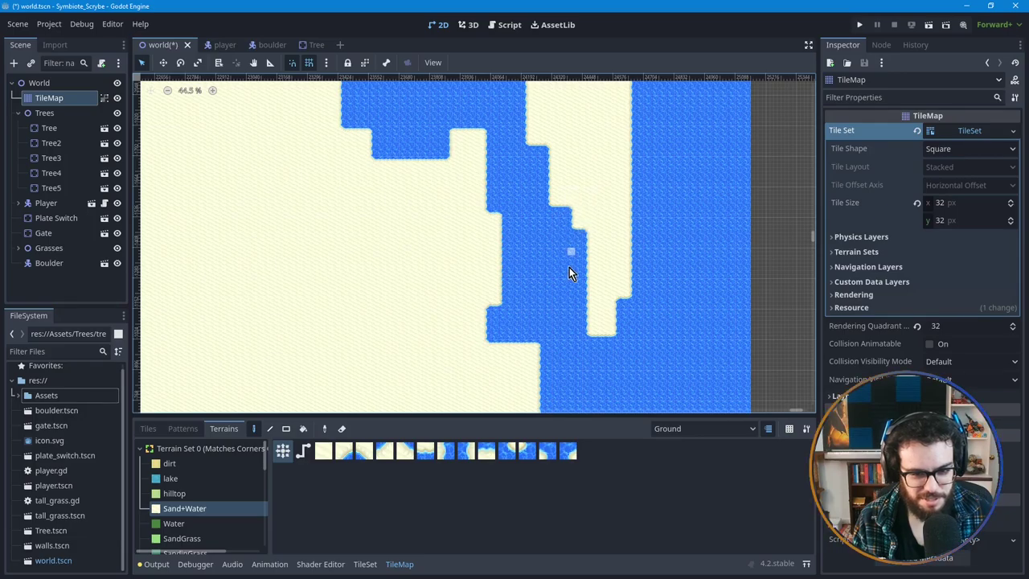
middle_click_drag(566, 322, 566, 246)
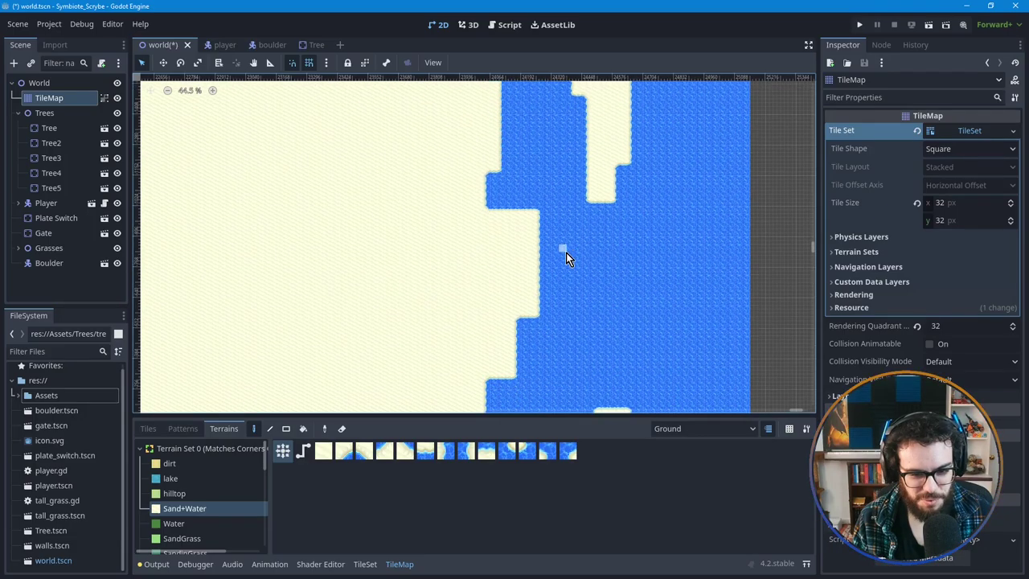
scroll(576, 279, "down", 2)
scroll(575, 279, "down", 3)
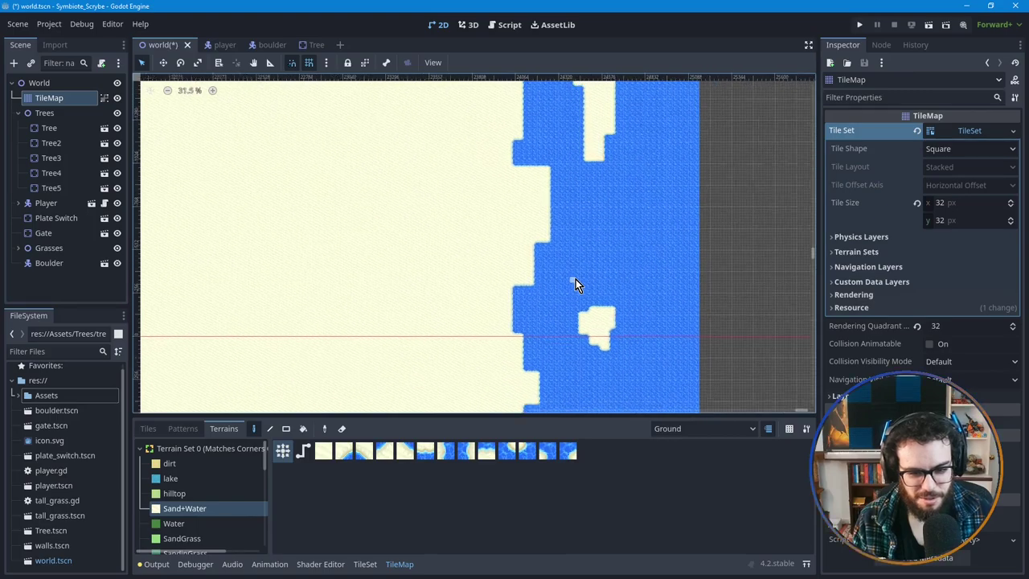
middle_click_drag(551, 176, 551, 217)
scroll(551, 209, "down", 2)
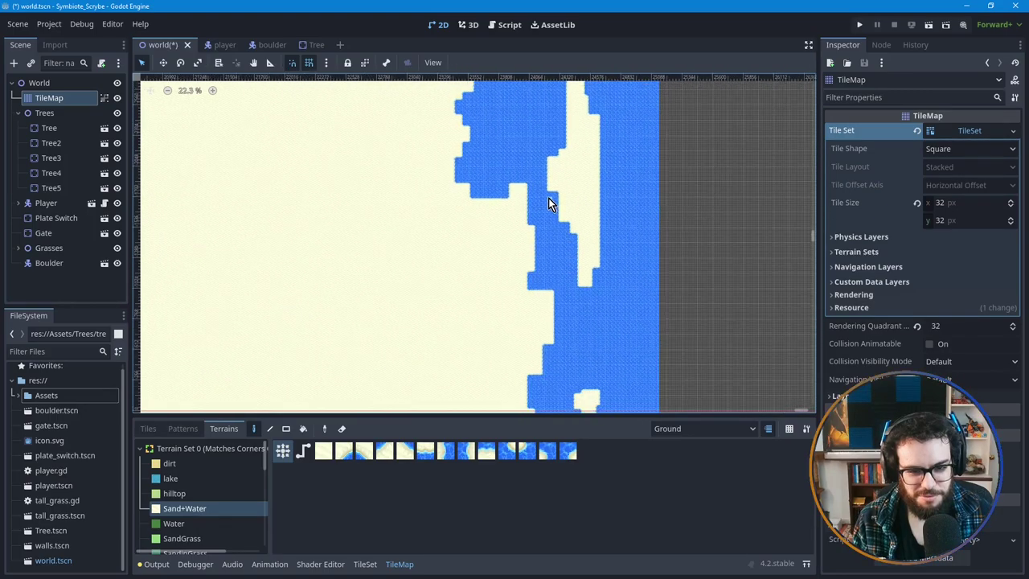
middle_click_drag(537, 147, 536, 248)
scroll(533, 241, "down", 3)
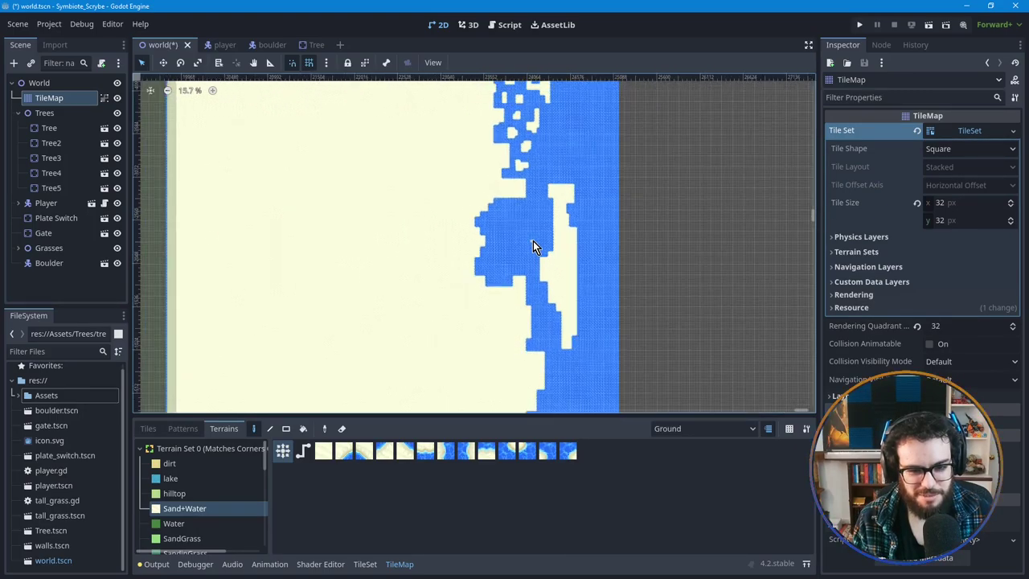
middle_click_drag(548, 169, 546, 274)
middle_click_drag(549, 228, 556, 263)
left_click(524, 165)
left_click(531, 282)
left_click(530, 149)
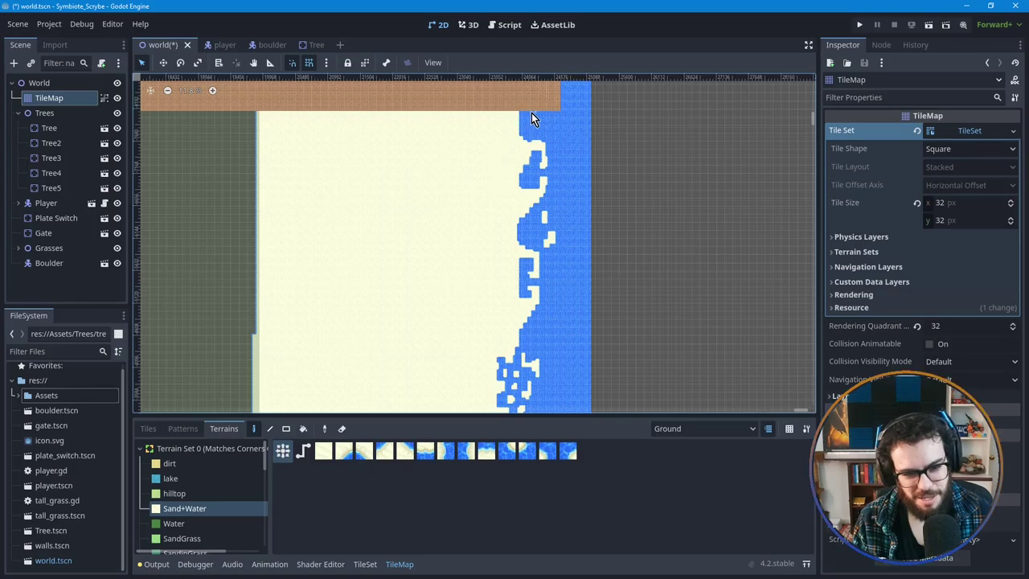
left_click(540, 132)
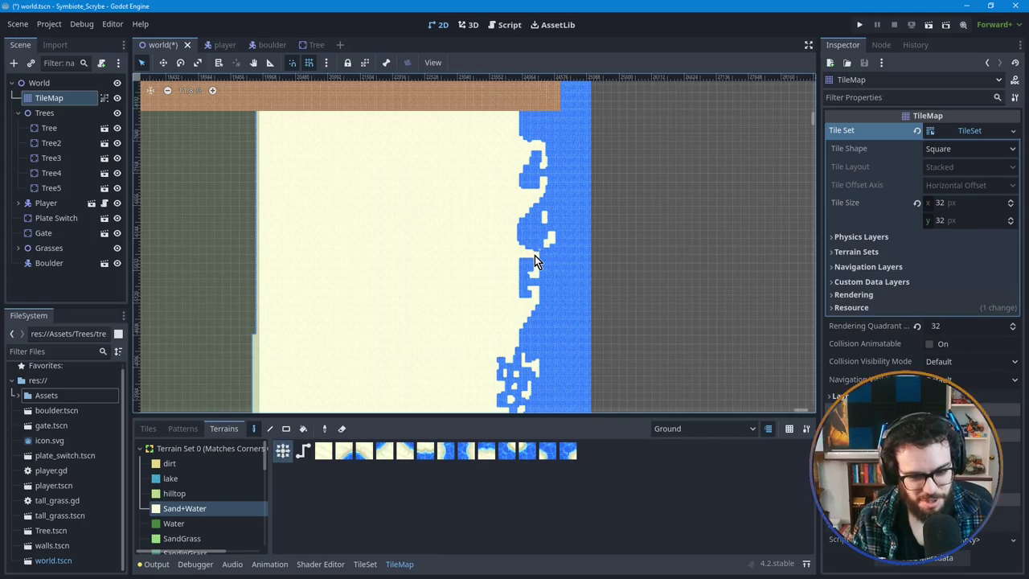
scroll(533, 192, "up", 3)
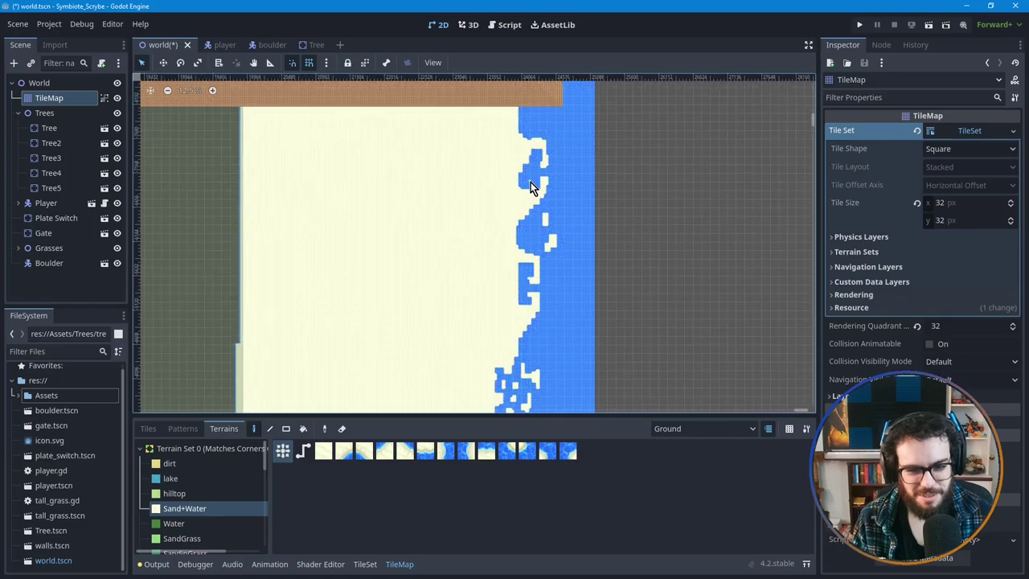
scroll(533, 192, "up", 2)
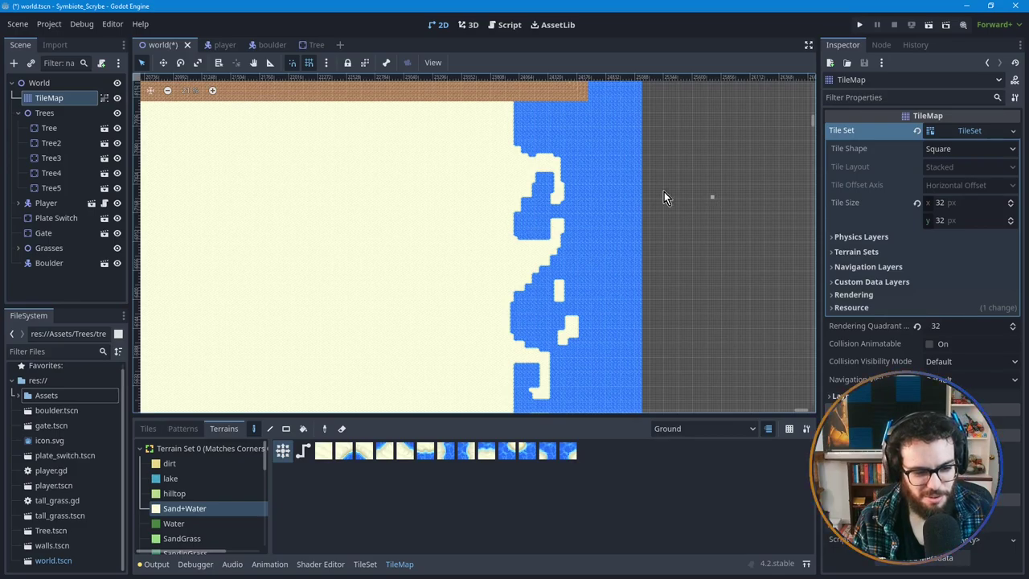
Step: Switch to tile selection and try to select the stretch of coast around the northernmost inlets
left_click(148, 428)
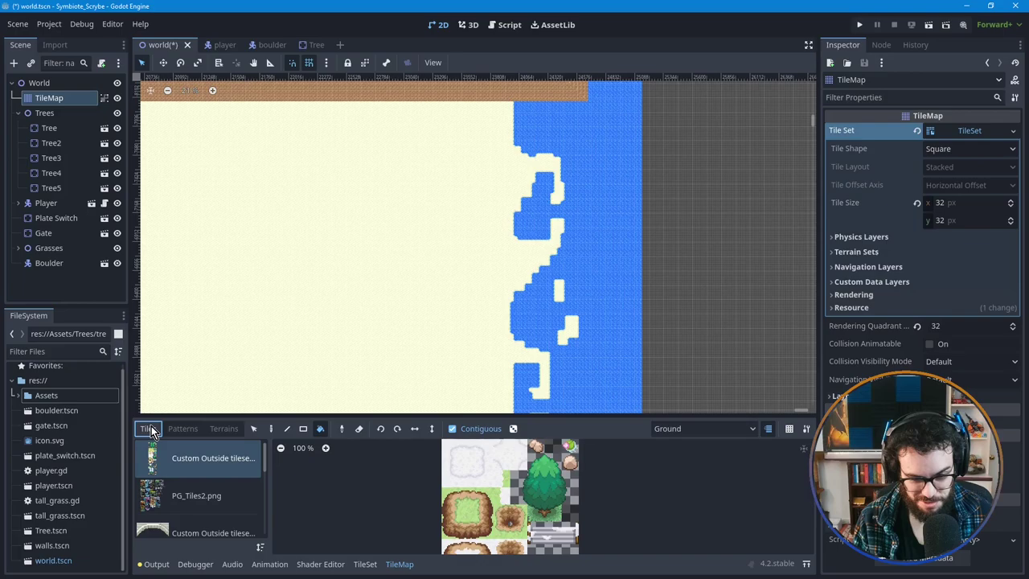
left_click(254, 430)
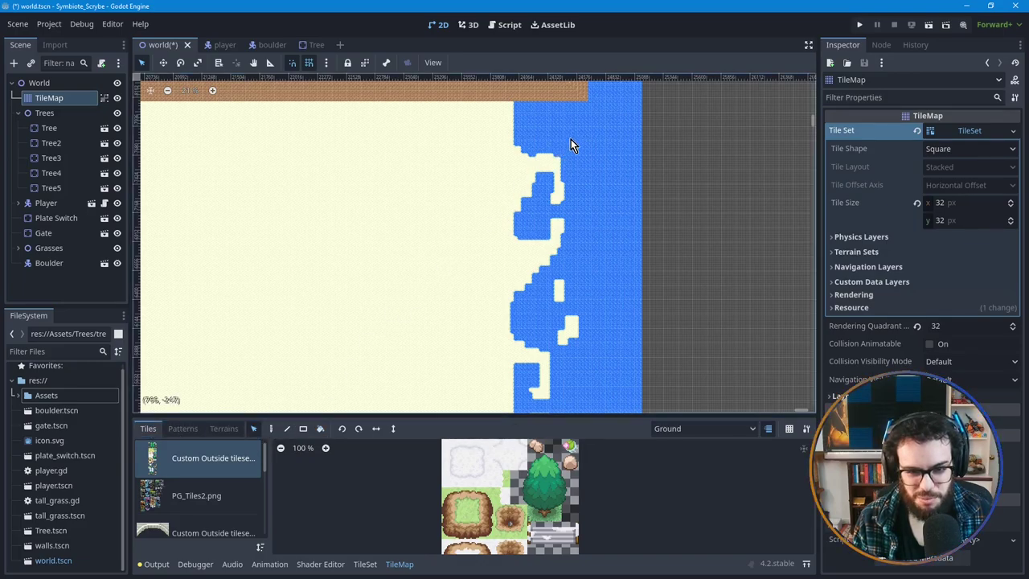
left_click_drag(574, 131, 458, 338)
left_click(499, 288)
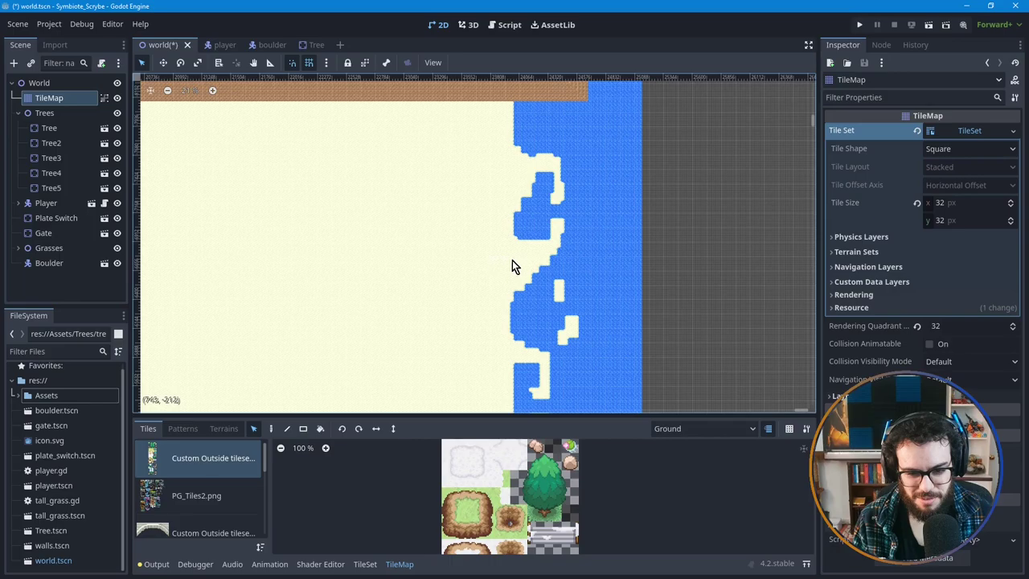
scroll(530, 218, "up", 1)
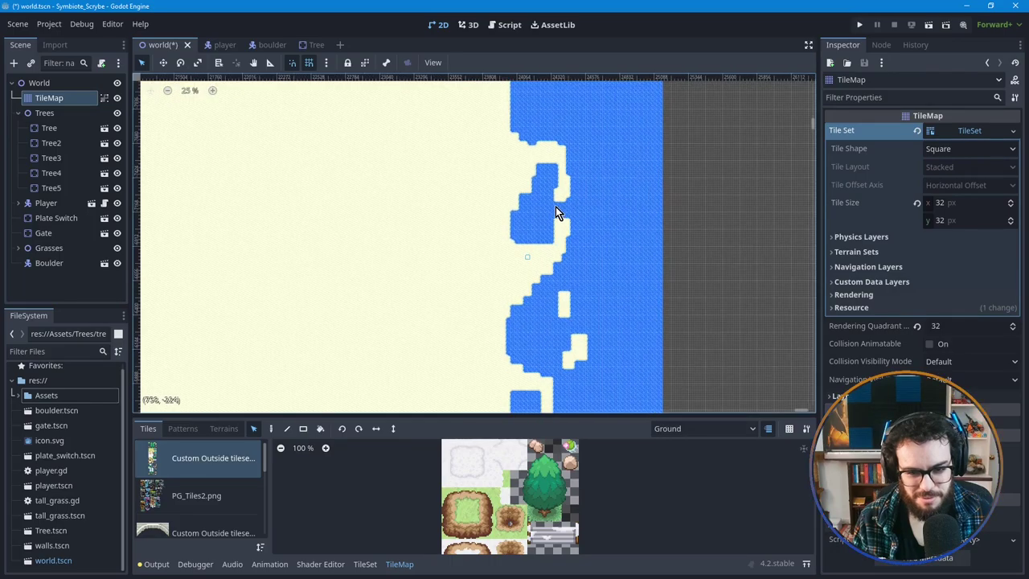
scroll(553, 215, "up", 1)
left_click_drag(578, 117, 475, 341)
left_click_drag(593, 119, 464, 341)
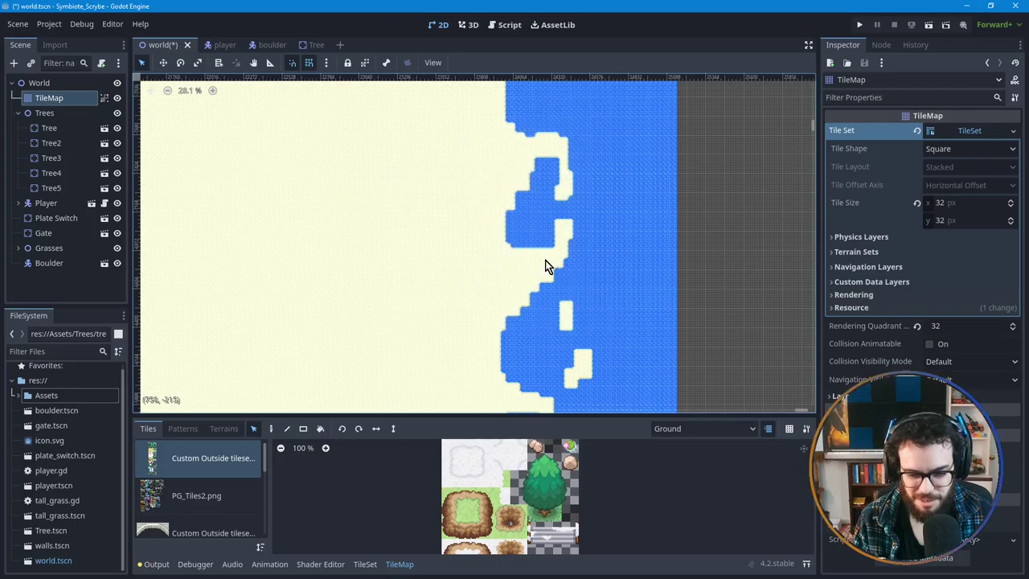
Step: Try to move a selected block of tiles around the northernmost inlet further east, and undo the move
left_click_drag(573, 213, 509, 275)
left_click_drag(535, 233, 597, 227)
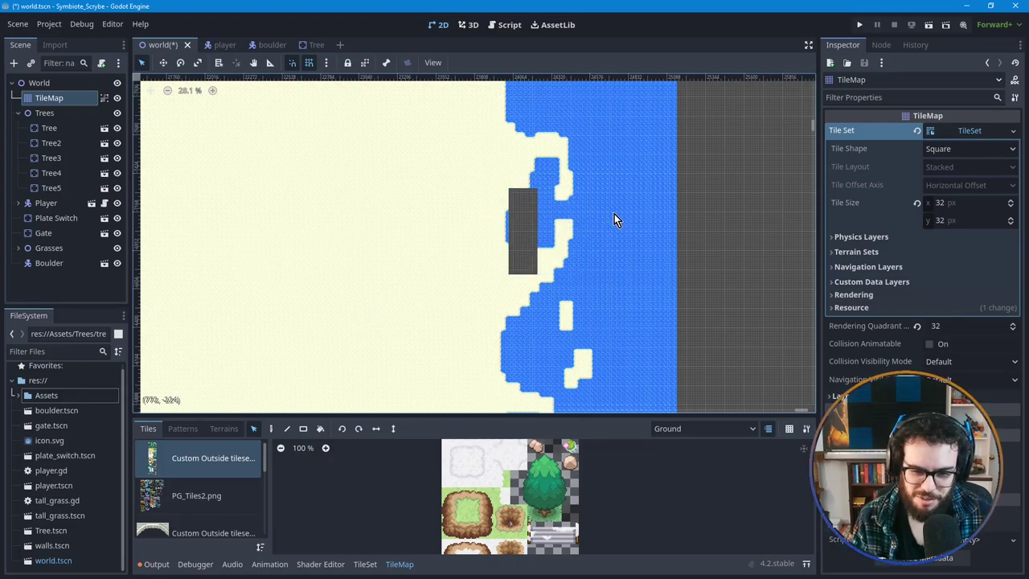
scroll(545, 243, "up", 1)
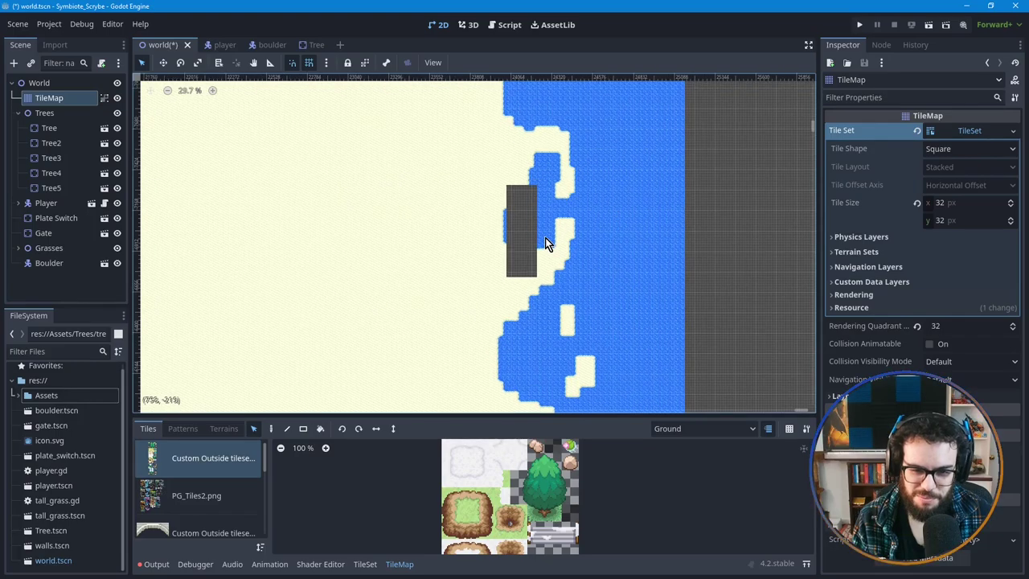
scroll(545, 243, "down", 1)
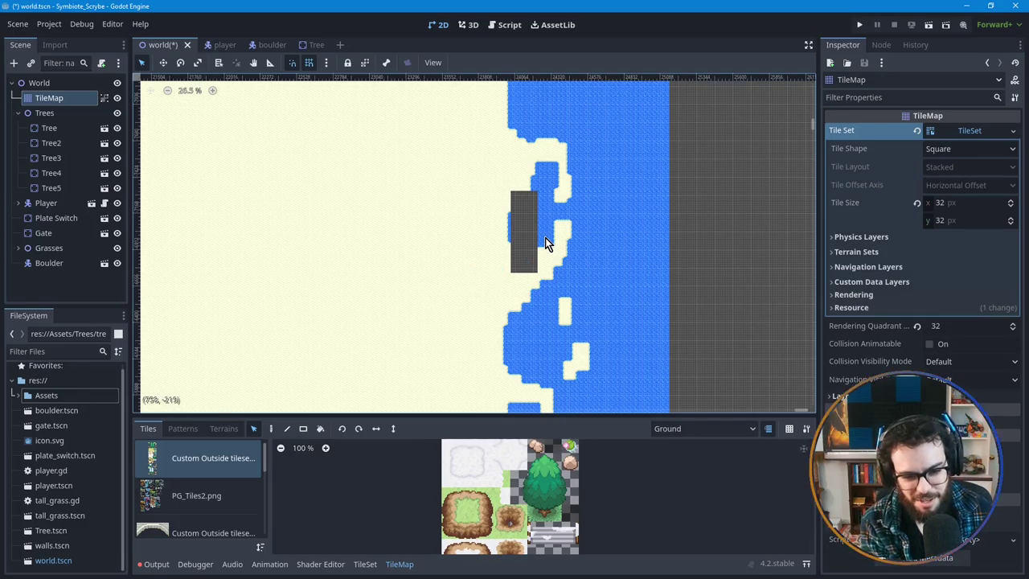
key("ctrl+z")
key("ctrl+shift+z")
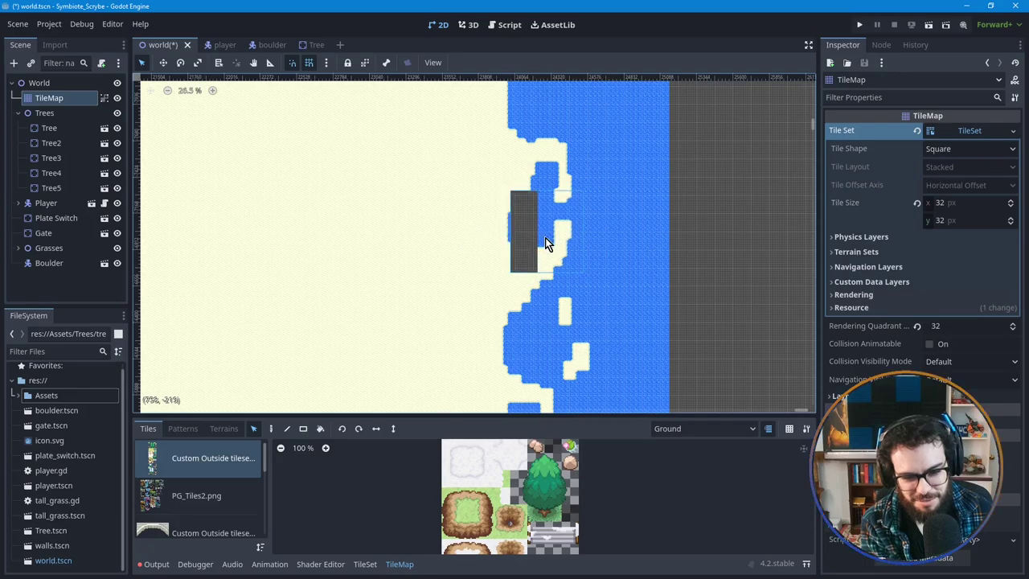
key("ctrl+z")
Step: Try again to shift the selected block of tiles beside the northernmost inlet
left_click_drag(506, 243, 547, 245)
left_click(713, 237)
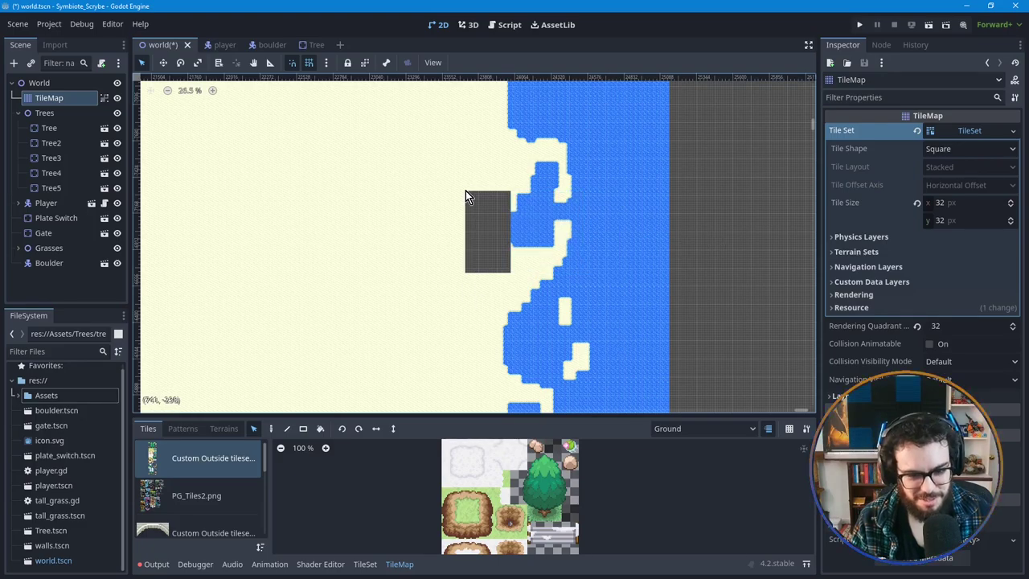
scroll(449, 236, "up", 1)
scroll(448, 241, "up", 1)
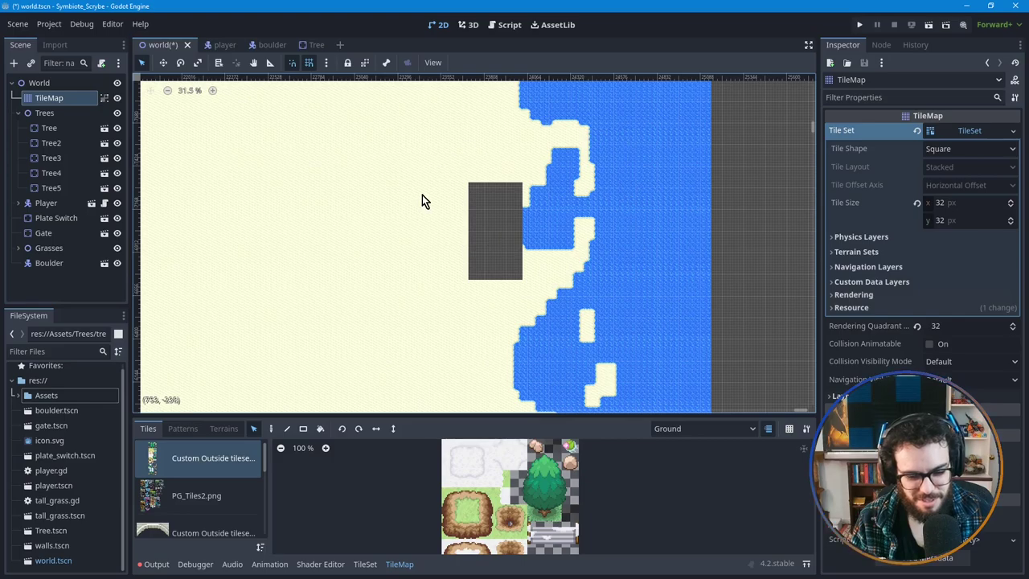
middle_click_drag(476, 297, 427, 329)
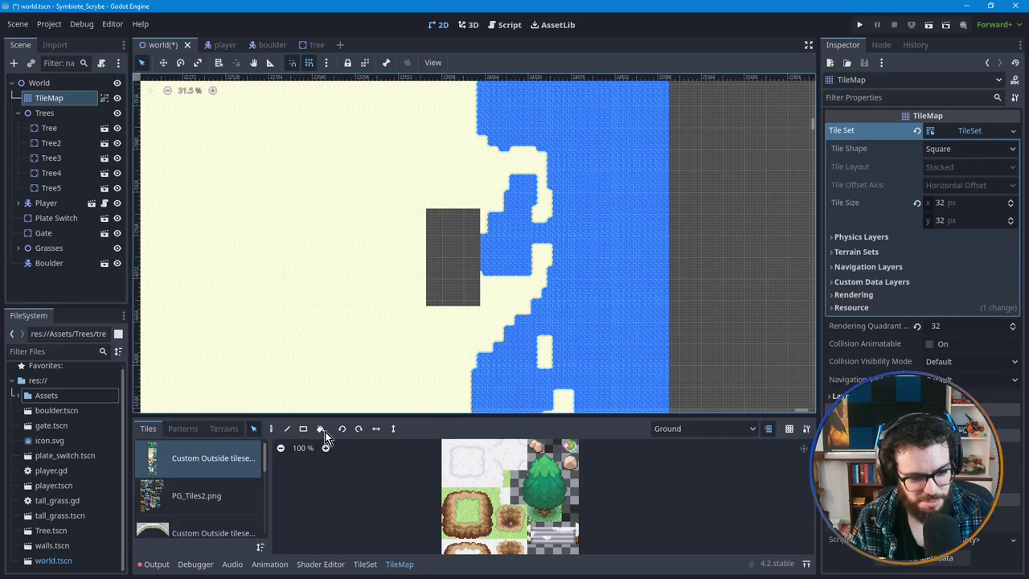
Step: Fill the empty rectangle west of the northernmost inlet with Sand+Water terrain
left_click(228, 430)
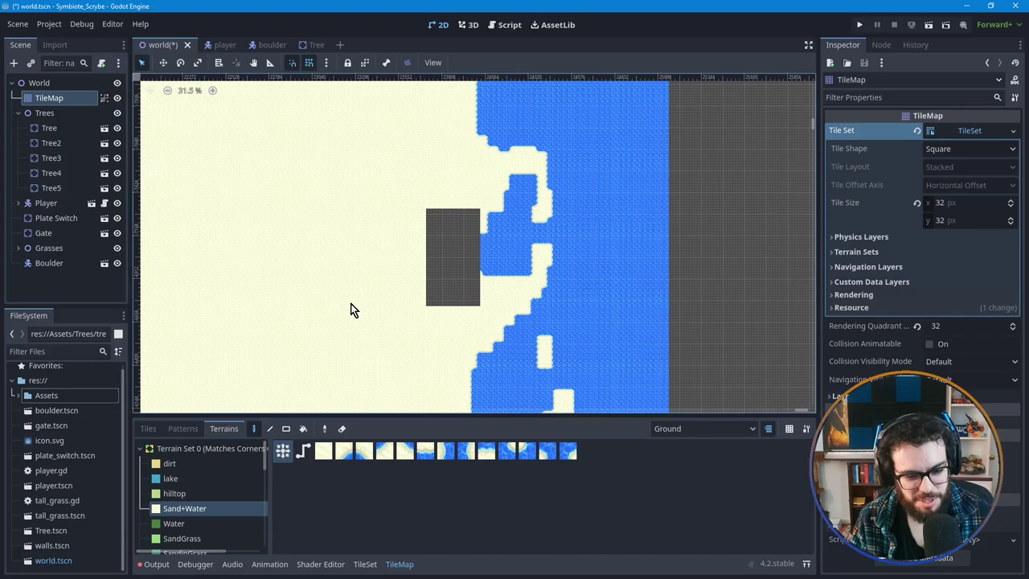
middle_click_drag(373, 313, 363, 301)
mouse_move(394, 184)
left_mouse_down()
mouse_move(470, 303)
mouse_move(461, 316)
left_mouse_up()
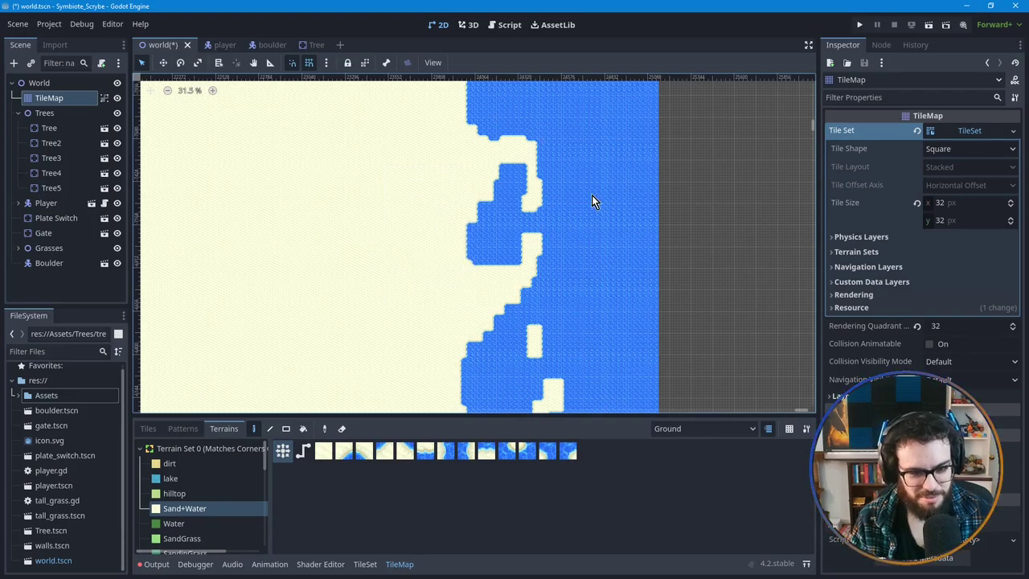
Step: Select the rectangular block of Ground tiles covering the northernmost inlet, its hooked sand spits and the adjacent shore
left_click(152, 429)
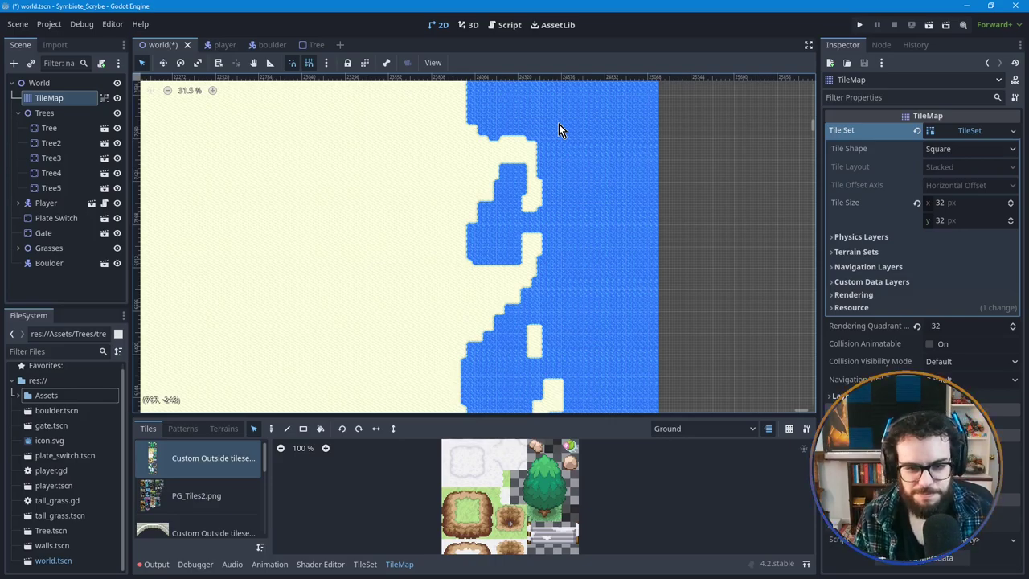
left_click_drag(558, 117, 418, 367)
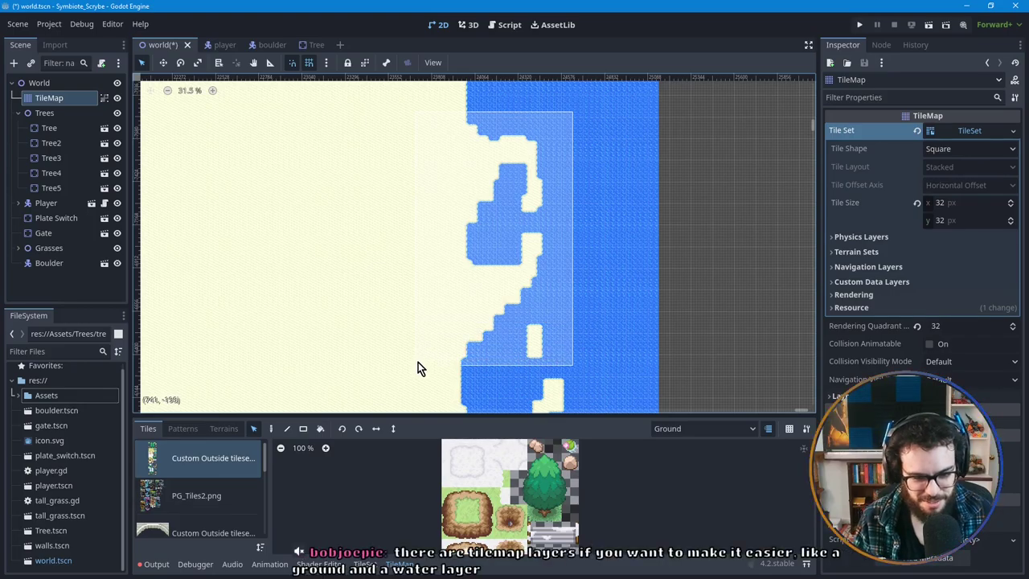
left_click_drag(418, 367, 431, 319)
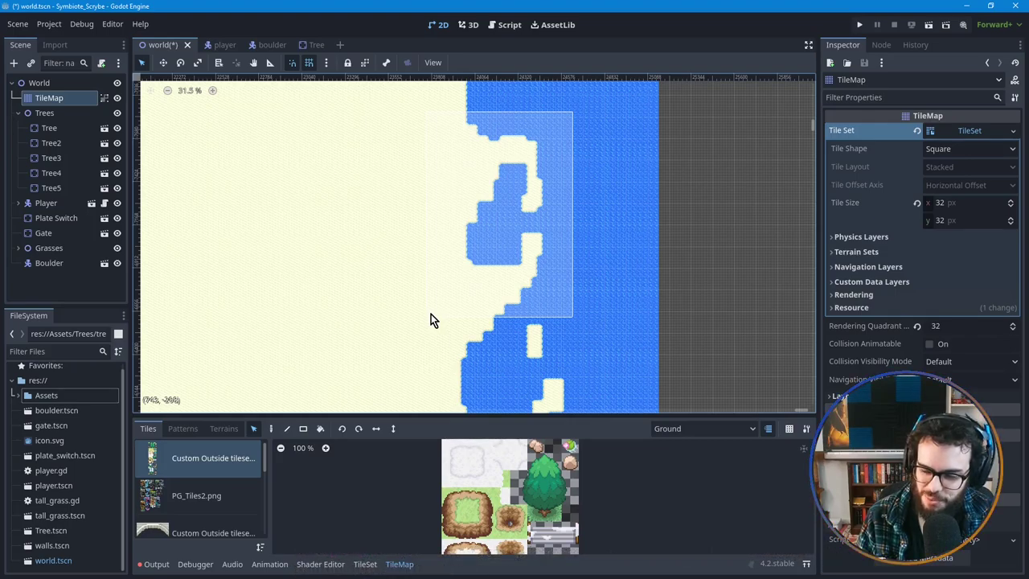
left_click(431, 314)
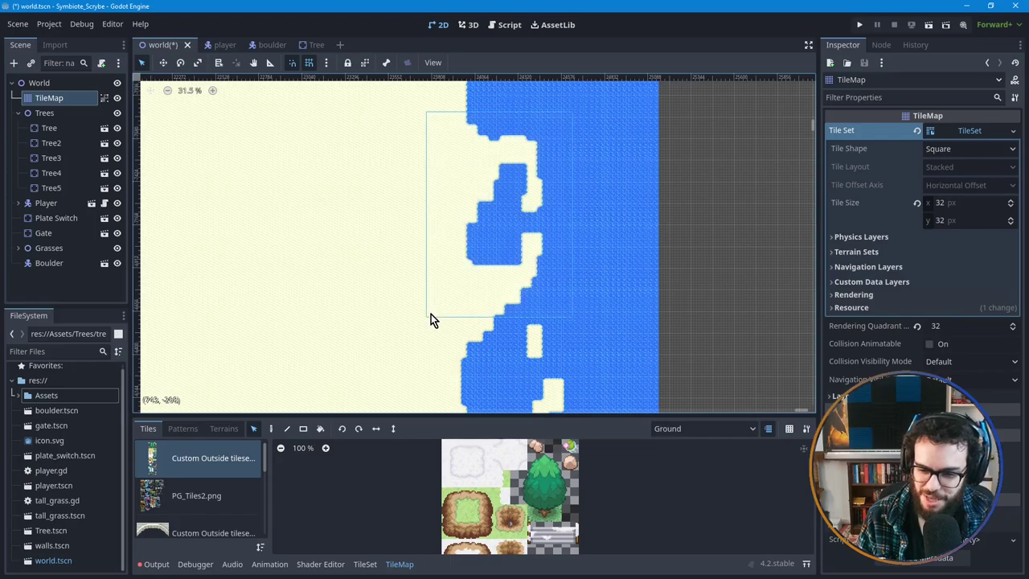
left_click(746, 433)
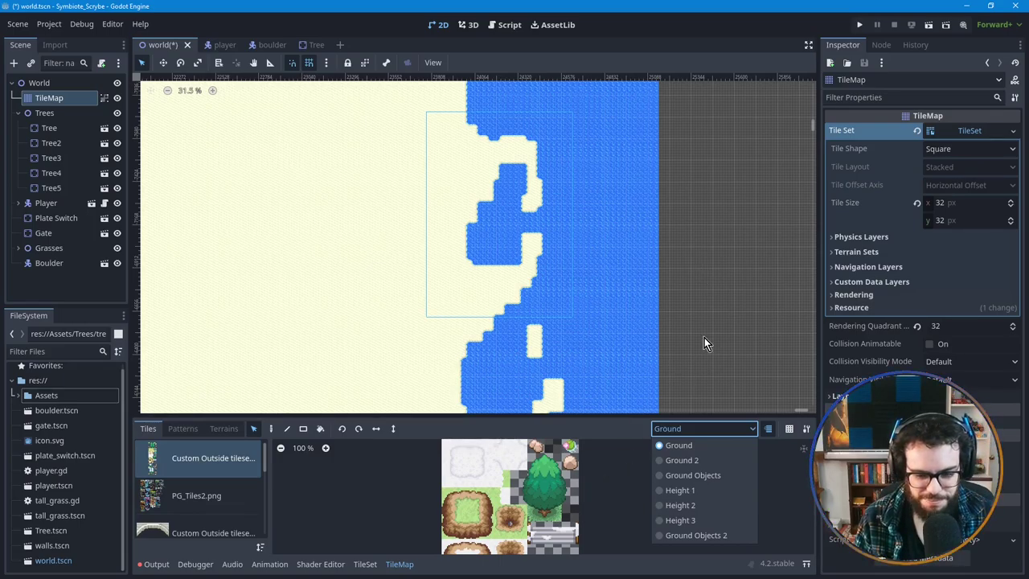
left_click(580, 7)
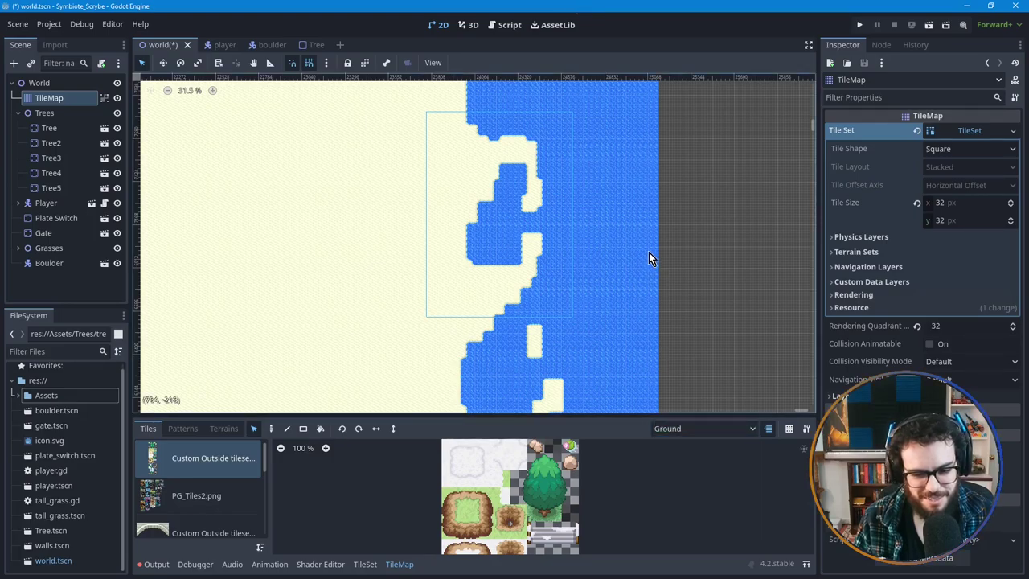
Step: Move the selected inlet block west into the sand mainland
scroll(680, 305, "up", 2)
left_click_drag(496, 319, 430, 319)
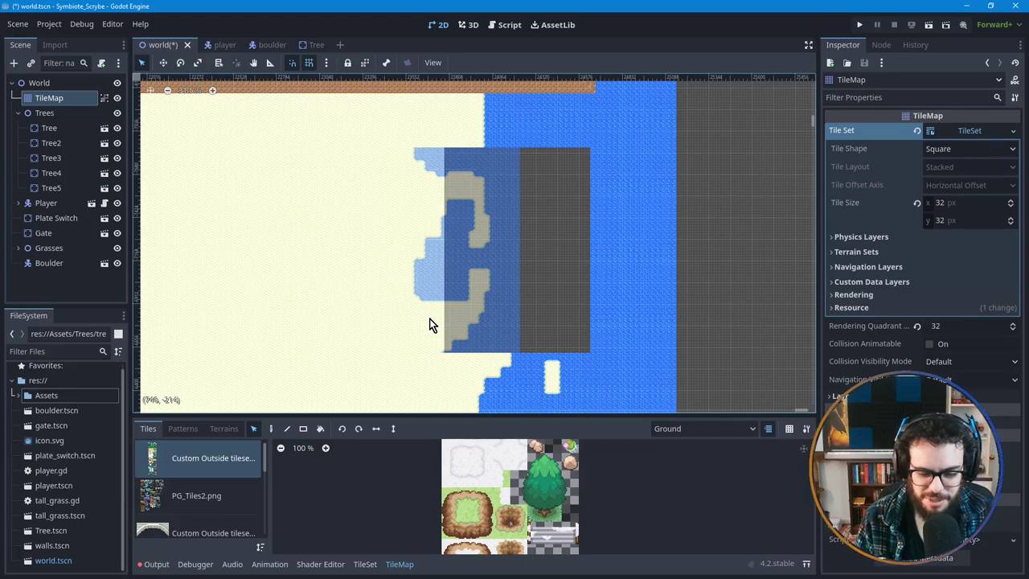
left_click_drag(429, 319, 429, 318)
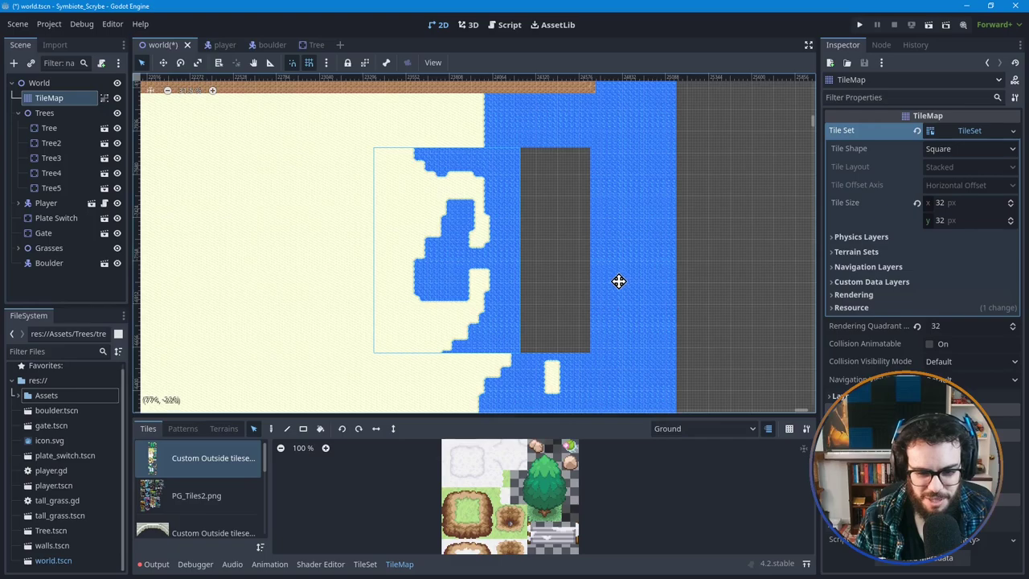
middle_click_drag(616, 284, 630, 232)
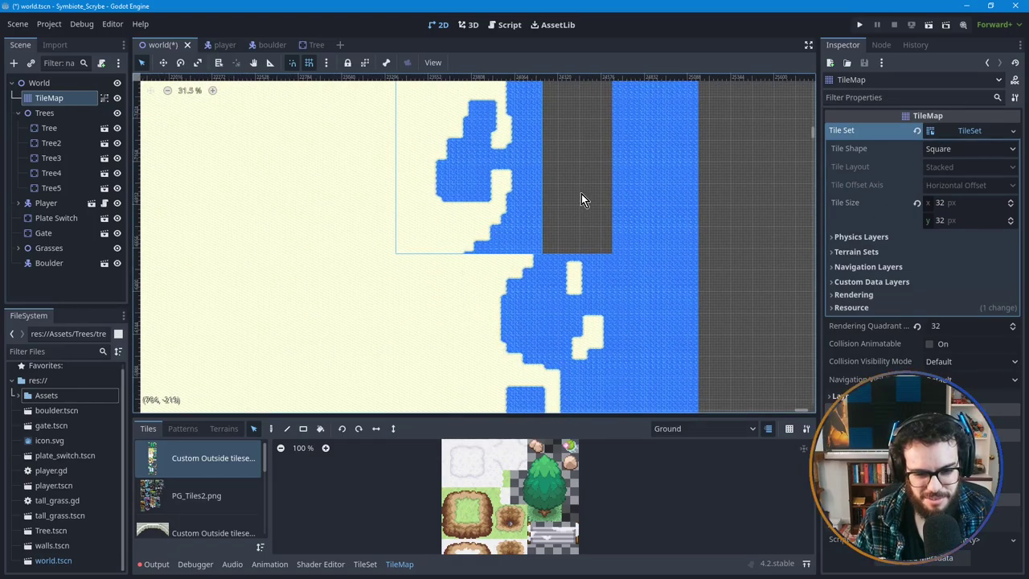
Step: Deselect the moved inlet block and examine the shifted shoreline and the empty gap beside it
middle_click_drag(583, 201, 578, 292)
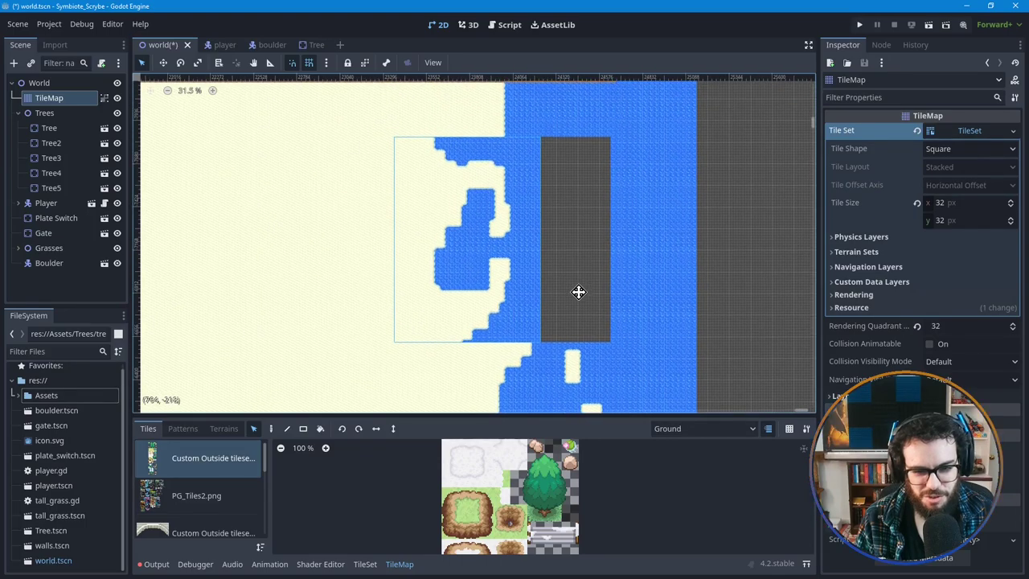
scroll(579, 292, "up", 2)
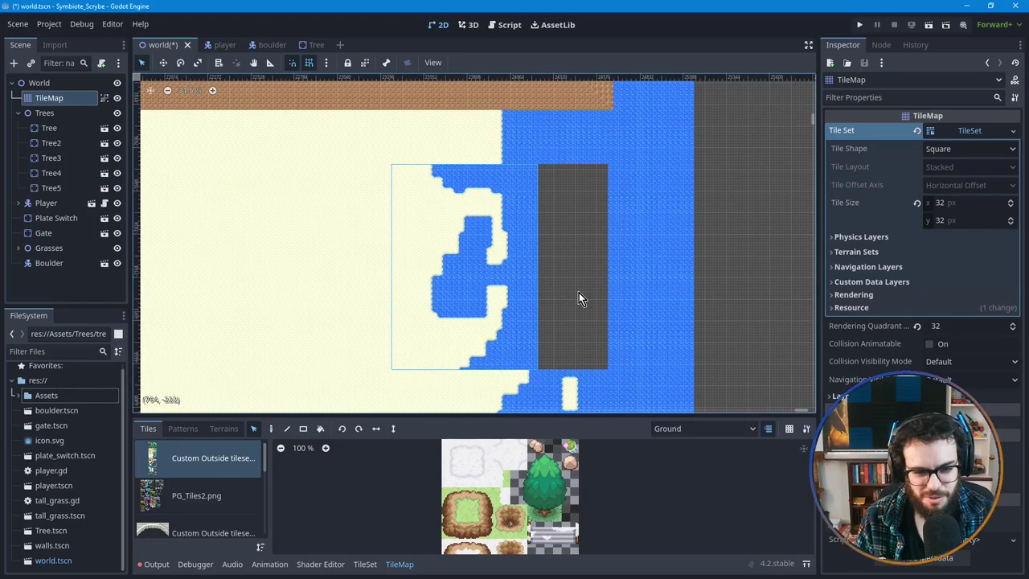
left_click(592, 265)
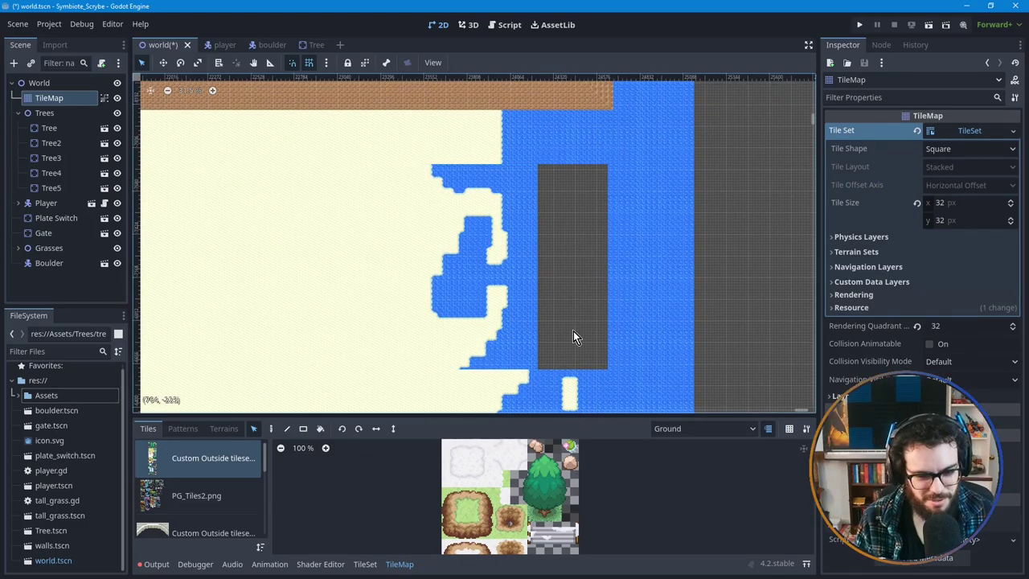
scroll(573, 338, "down", 1, "ctrl")
scroll(558, 204, "down", 3)
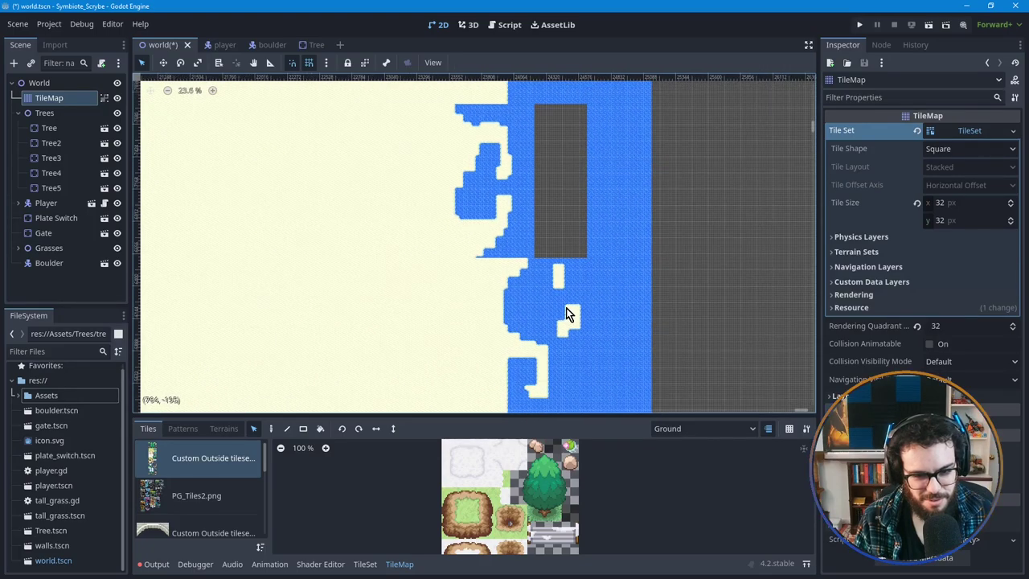
scroll(566, 312, "up", 2)
scroll(571, 305, "down", 1, "ctrl")
scroll(574, 296, "down", 2)
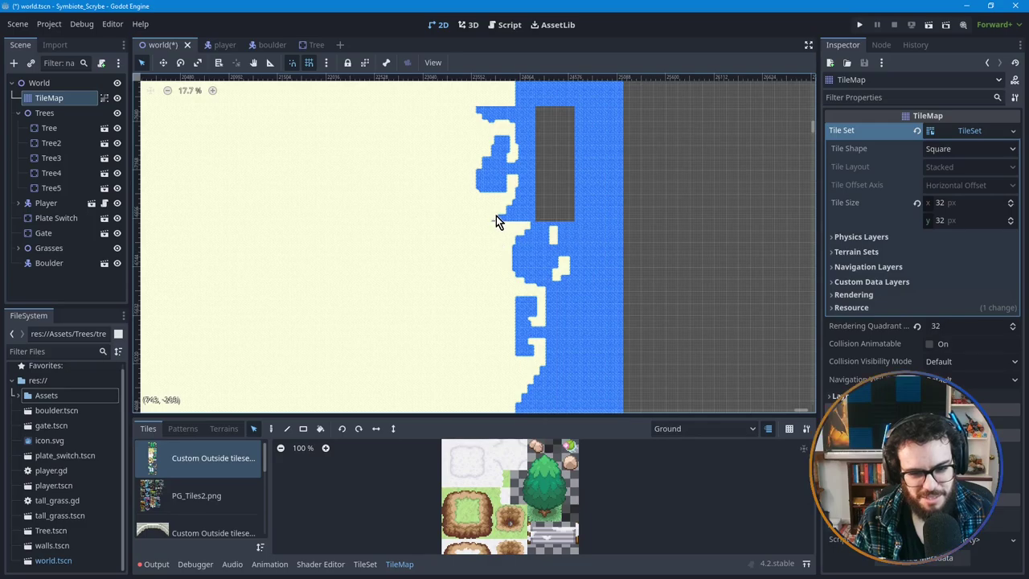
scroll(507, 218, "up", 2)
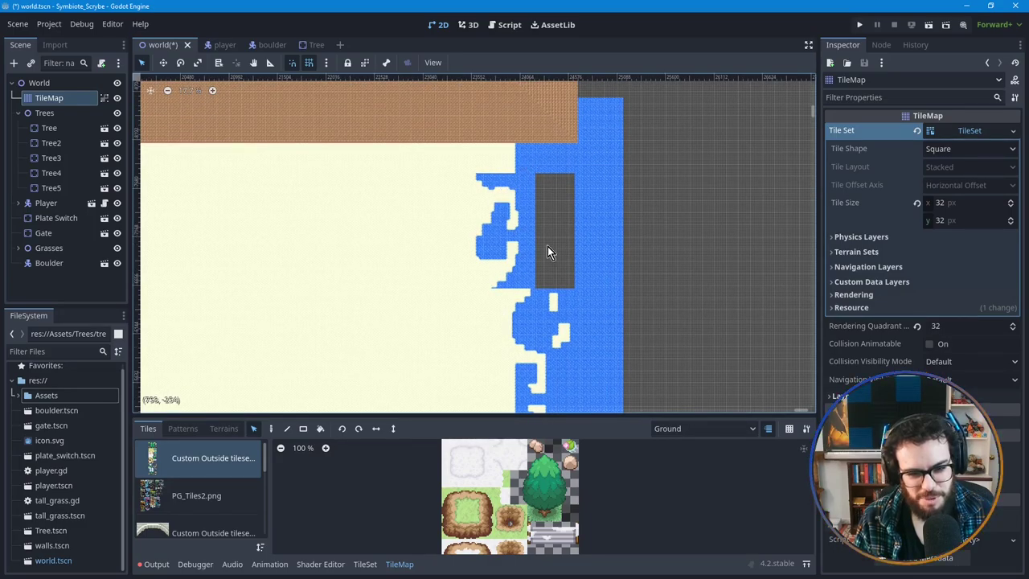
scroll(555, 247, "up", 1)
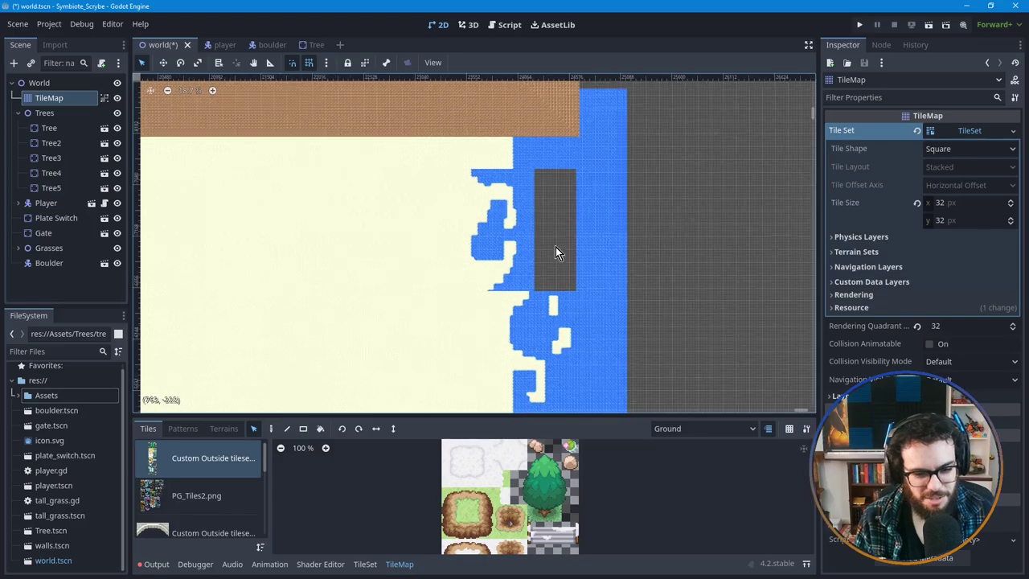
Step: Flood-fill the empty rectangle east of the shifted northernmost inlet with water tiles on the Ground layer
left_click(319, 429)
scroll(502, 226, "up", 2)
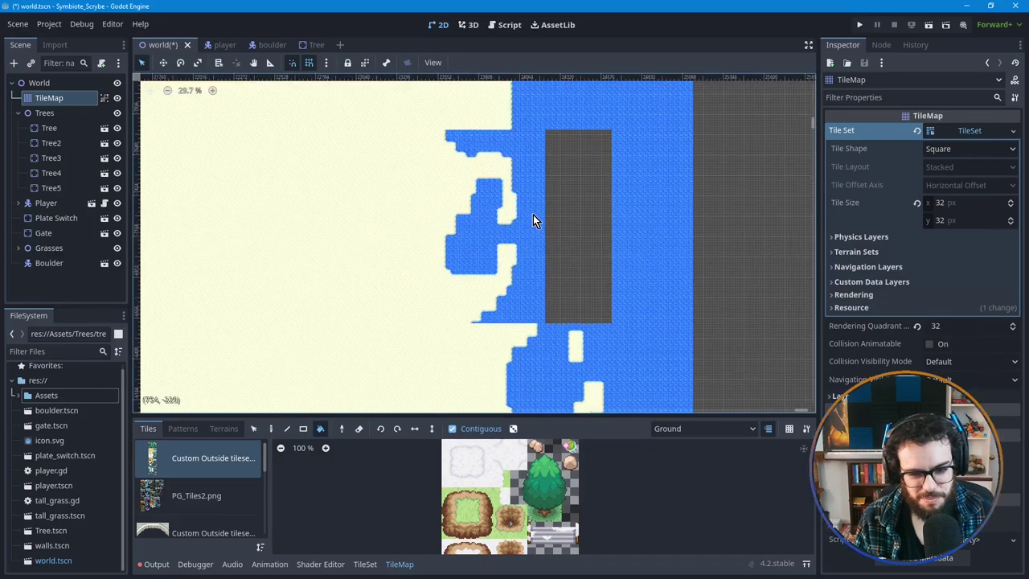
scroll(503, 233, "up", 1)
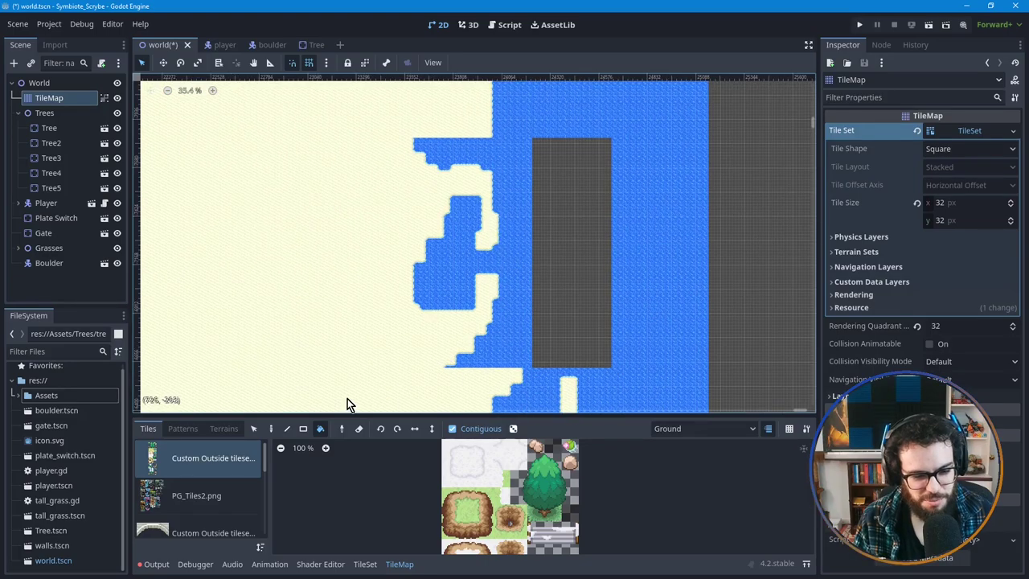
left_click(254, 429)
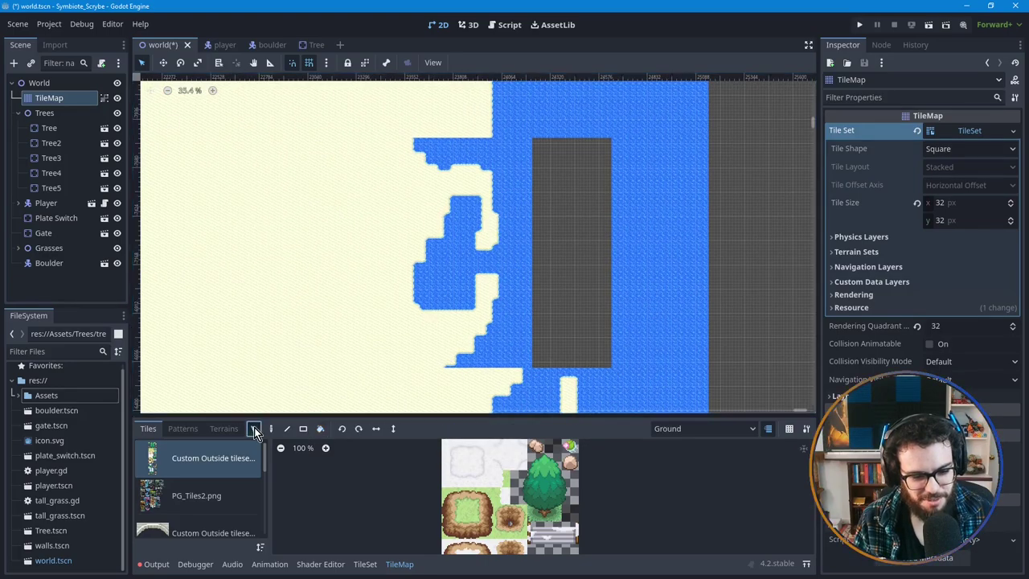
left_click(322, 429)
left_click(592, 276)
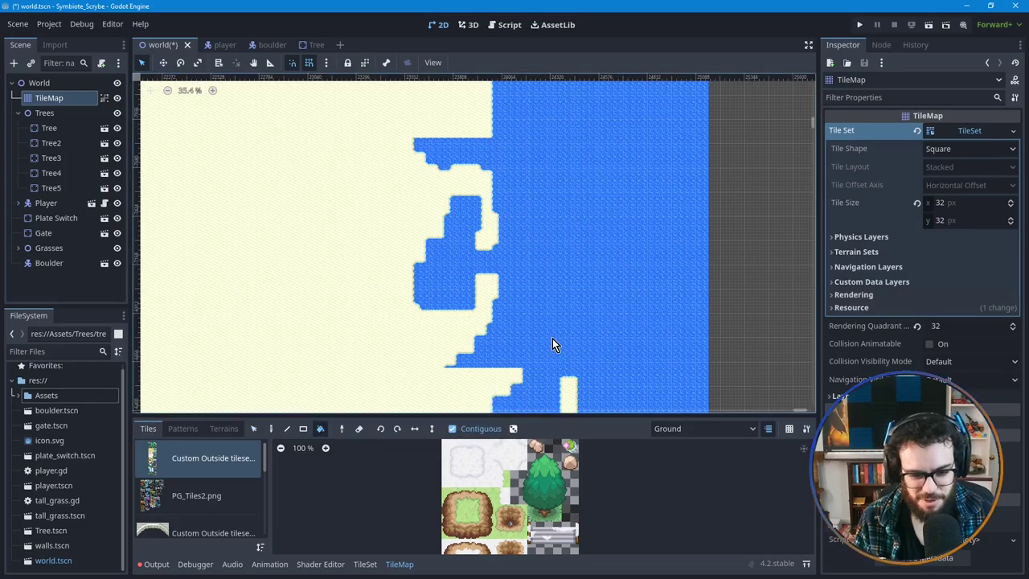
Step: Paint Sand+Water terrain over the straight-edged water strip north of the shifted inlet to rejoin it with the sand mainland
left_click(253, 429)
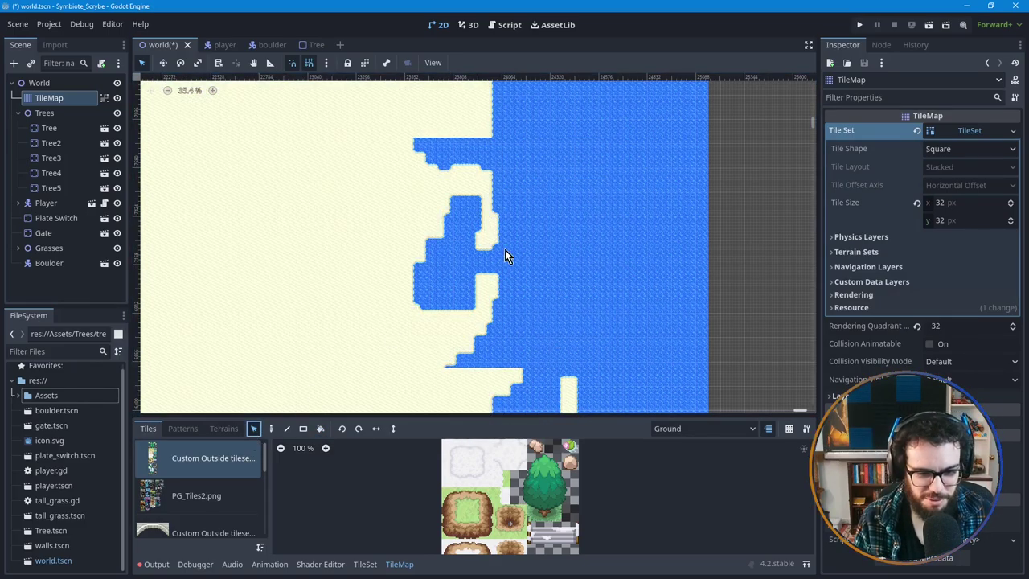
scroll(531, 233, "up", 3)
scroll(422, 195, "up", 3)
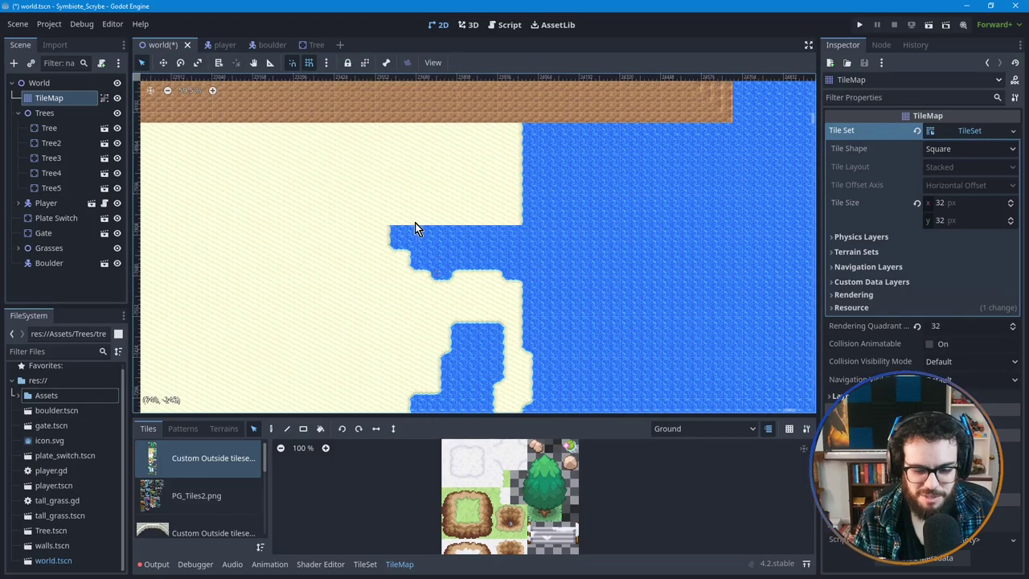
scroll(415, 222, "up", 2)
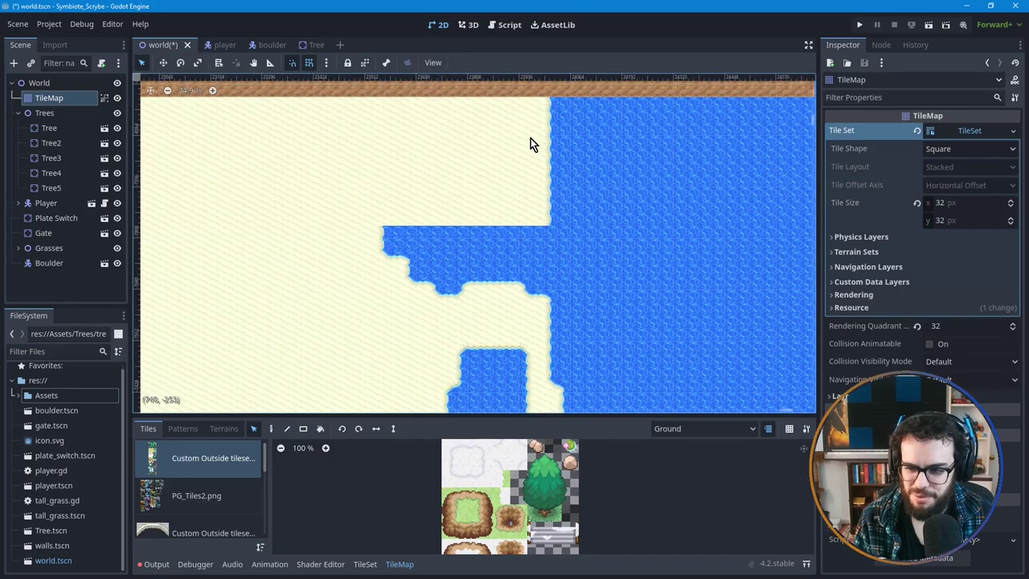
left_click(322, 430)
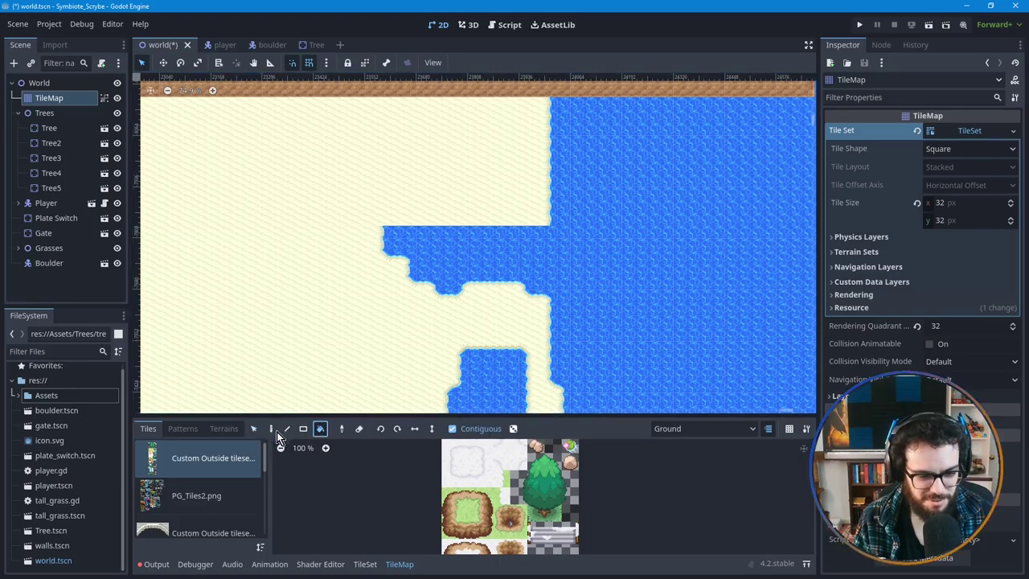
left_click(254, 429)
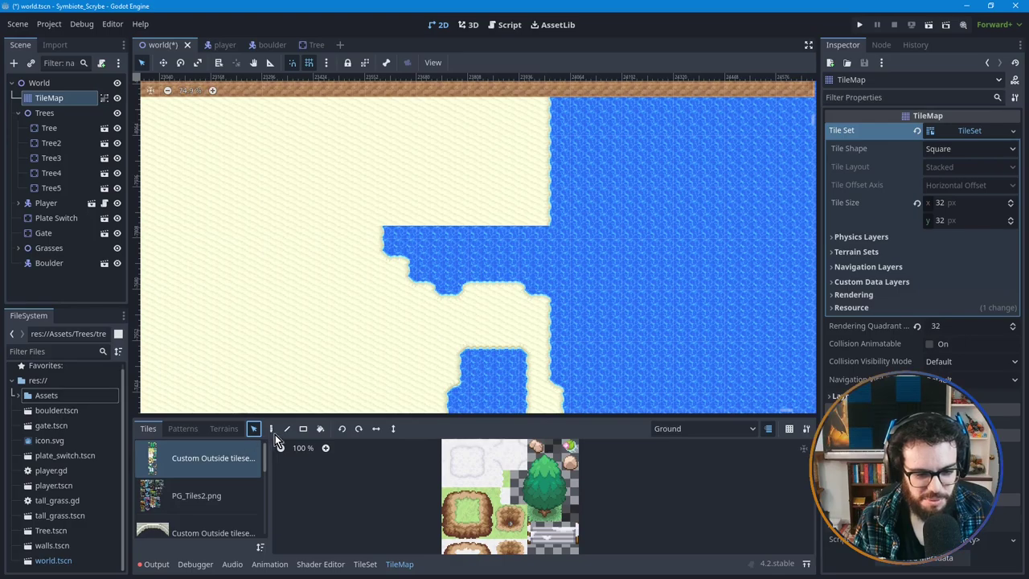
left_click(270, 429)
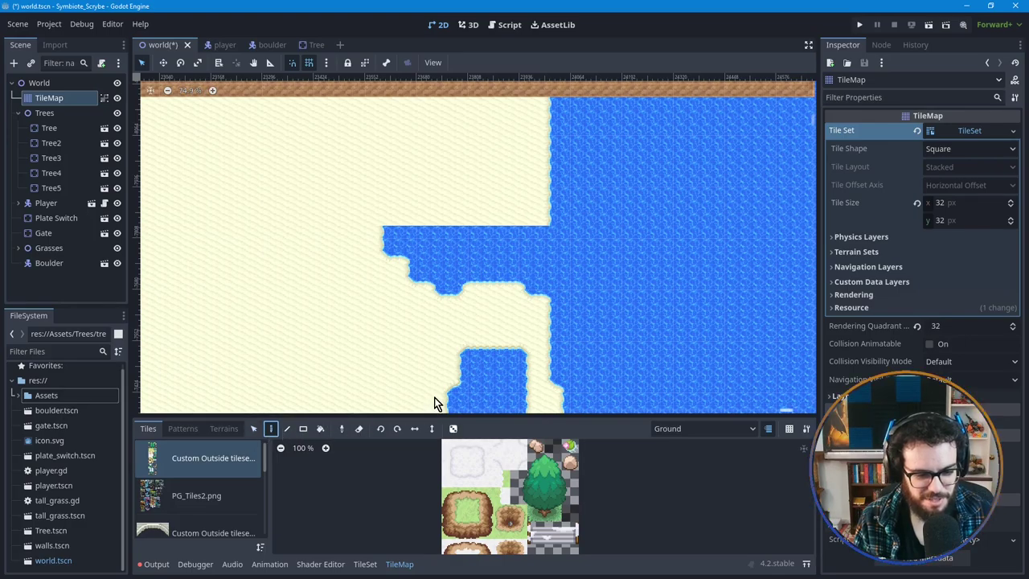
left_click(223, 428)
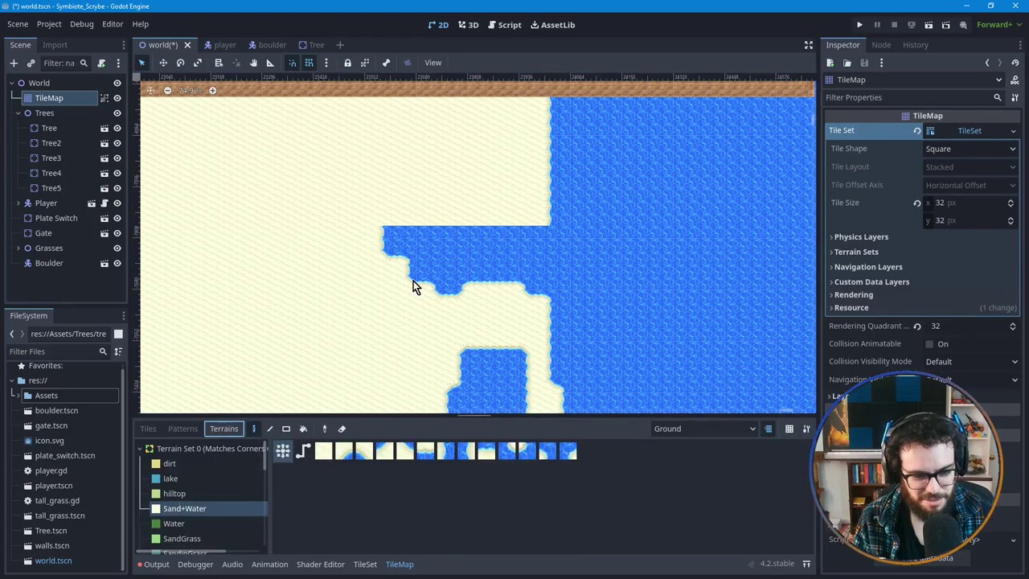
middle_click_drag(375, 307, 333, 323)
left_click_drag(333, 312, 512, 206)
scroll(414, 282, "right", 2)
scroll(413, 242, "down", 1)
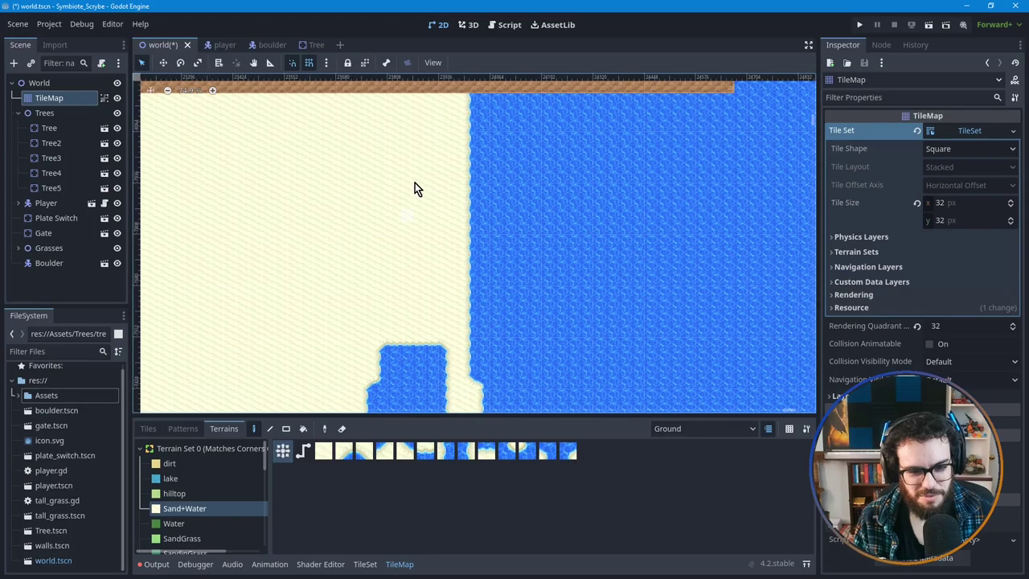
Step: Try extending the sand shore east into the water along the brown cliff's southern edge, undoing each attempt
middle_click_drag(415, 154, 396, 197)
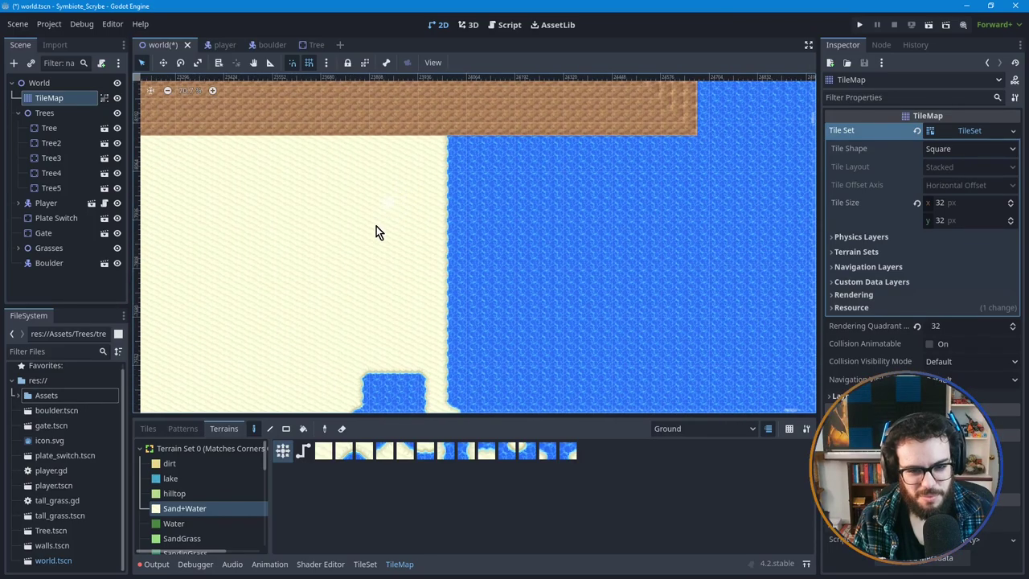
mouse_move(382, 231)
left_mouse_down()
mouse_move(518, 152)
mouse_move(554, 143)
left_mouse_up()
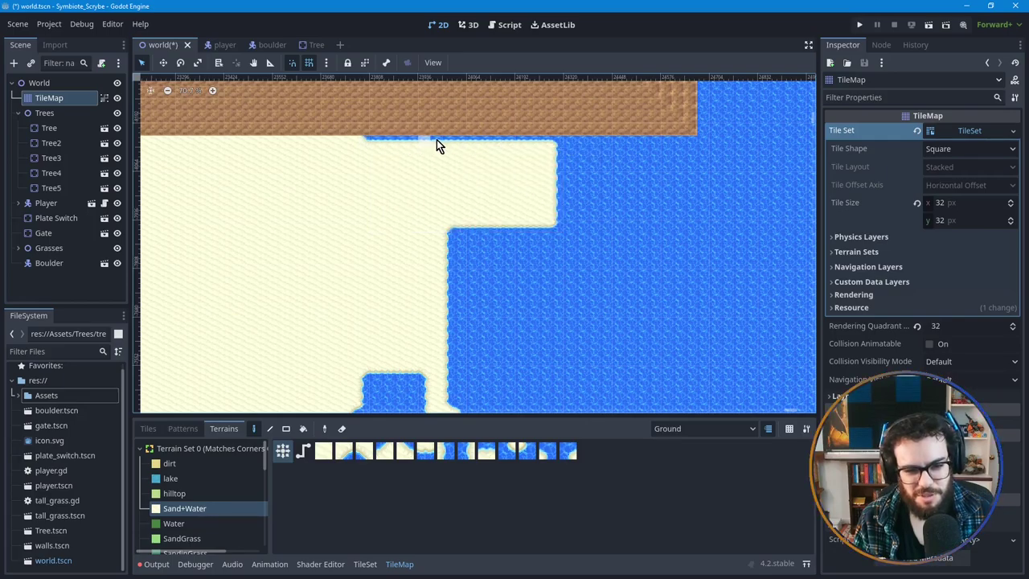
key("ctrl+z")
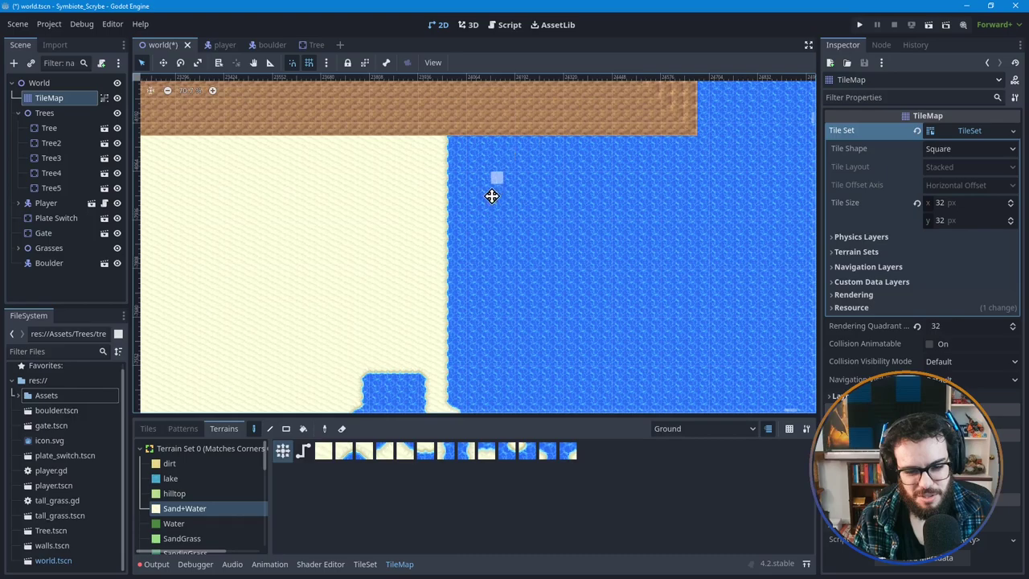
scroll(494, 187, "up", 3)
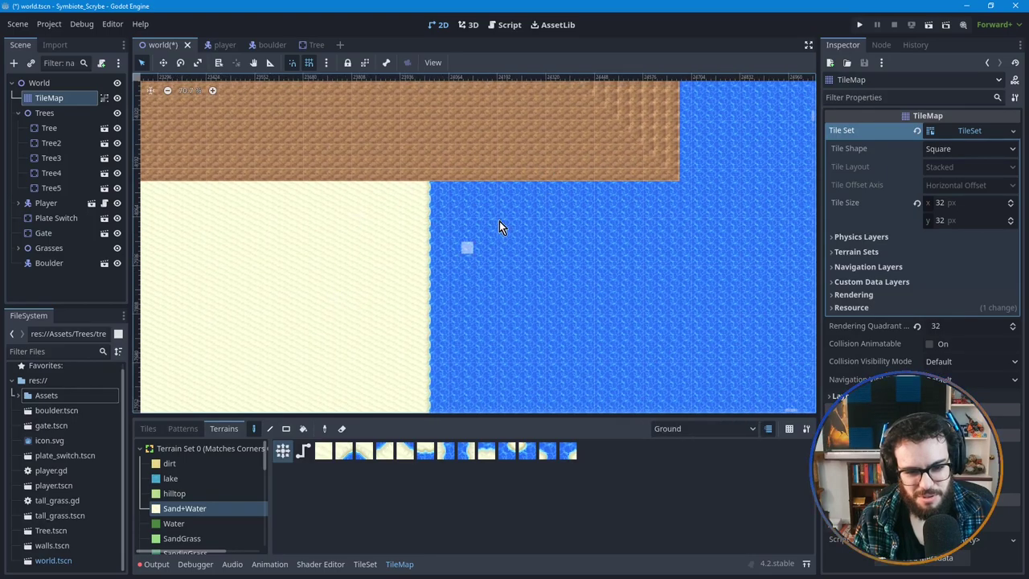
left_click_drag(461, 127, 554, 211)
key("ctrl+z")
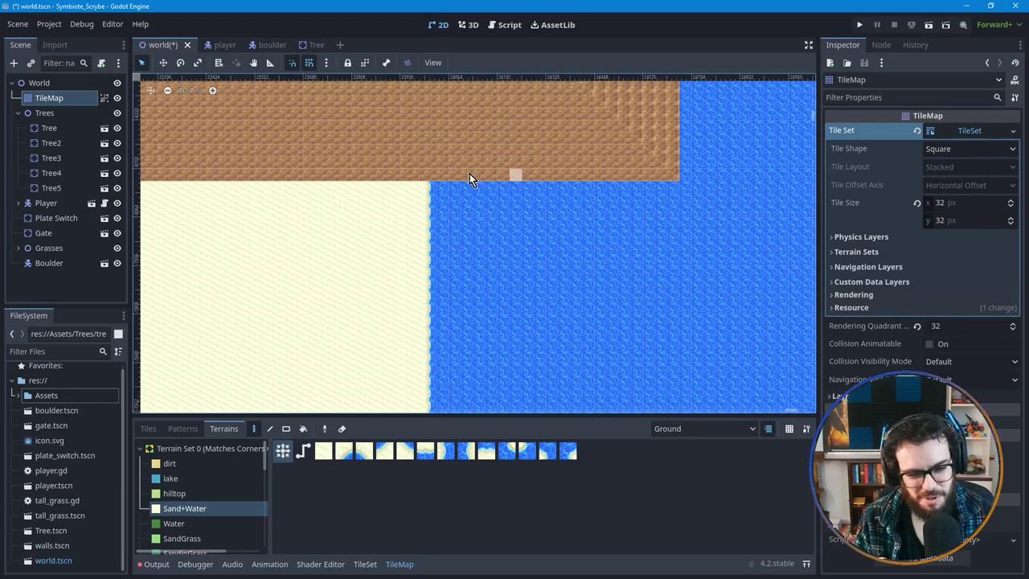
Step: Try painting a longer Sand+Water strip beneath the cliff past its southeastern corner, and undo it
left_click(693, 425)
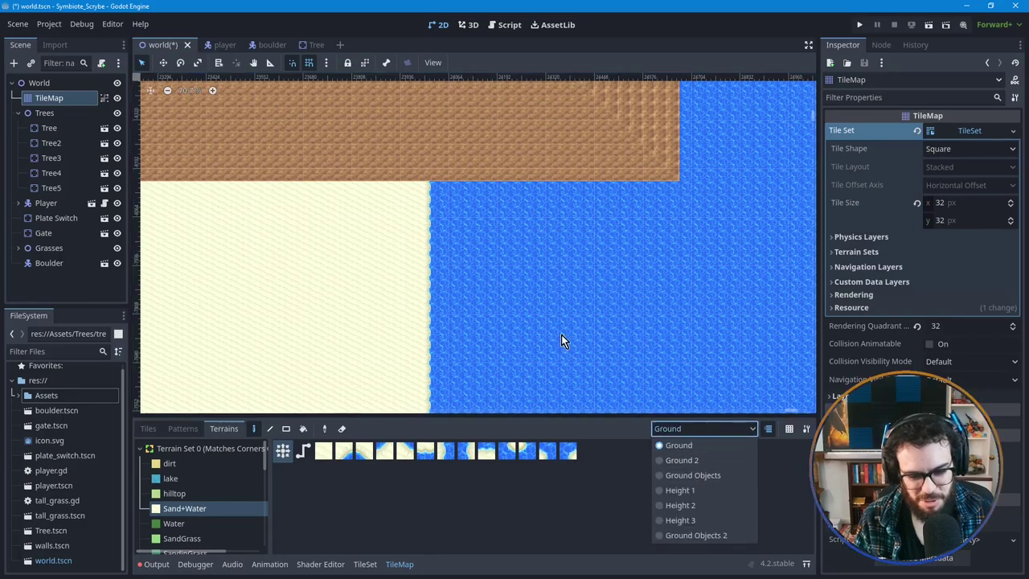
left_click(574, 29)
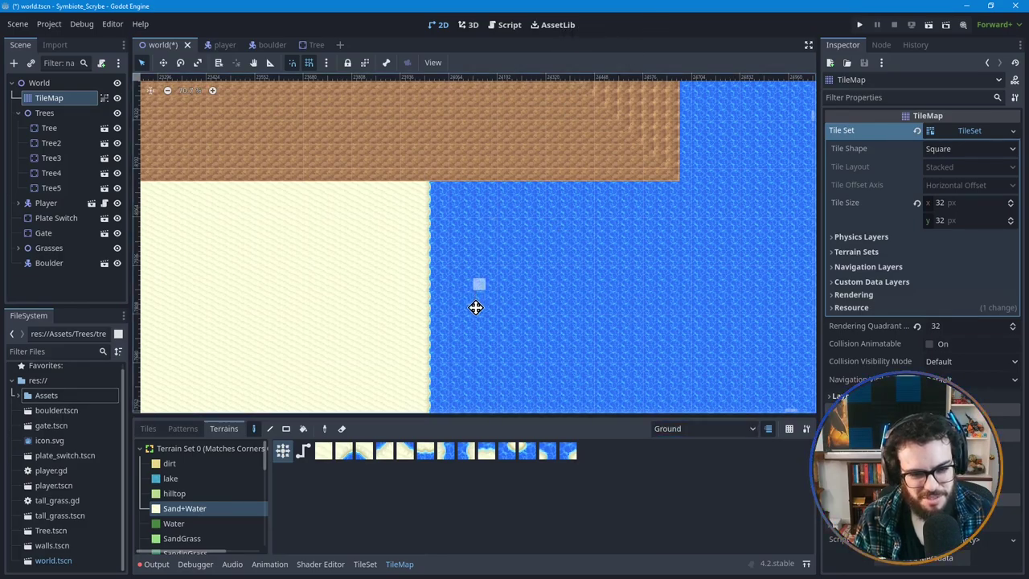
scroll(475, 305, "up", 3)
middle_click_drag(475, 308, 459, 193)
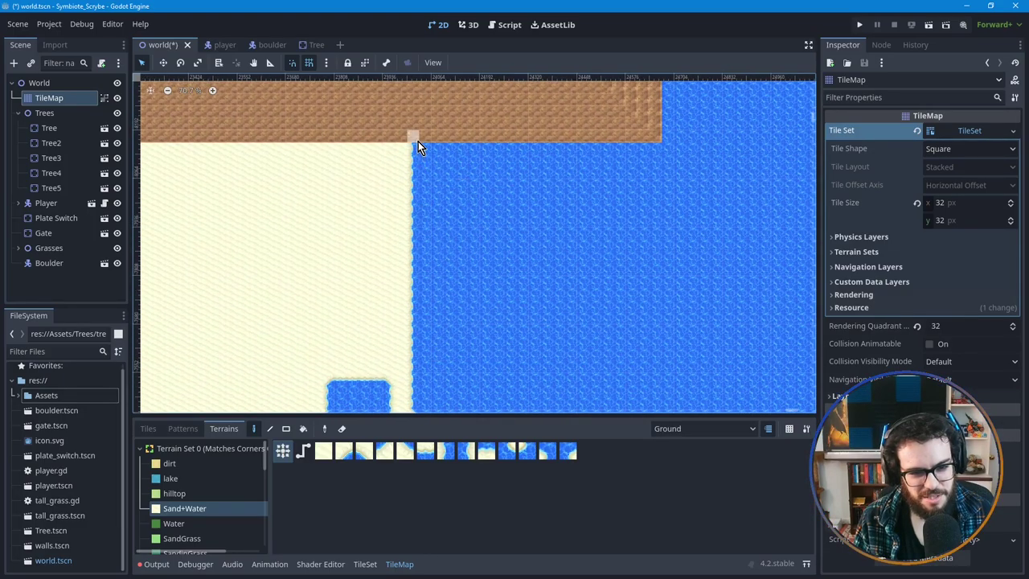
mouse_move(369, 134)
left_mouse_down()
mouse_move(669, 202)
mouse_move(685, 221)
left_mouse_up()
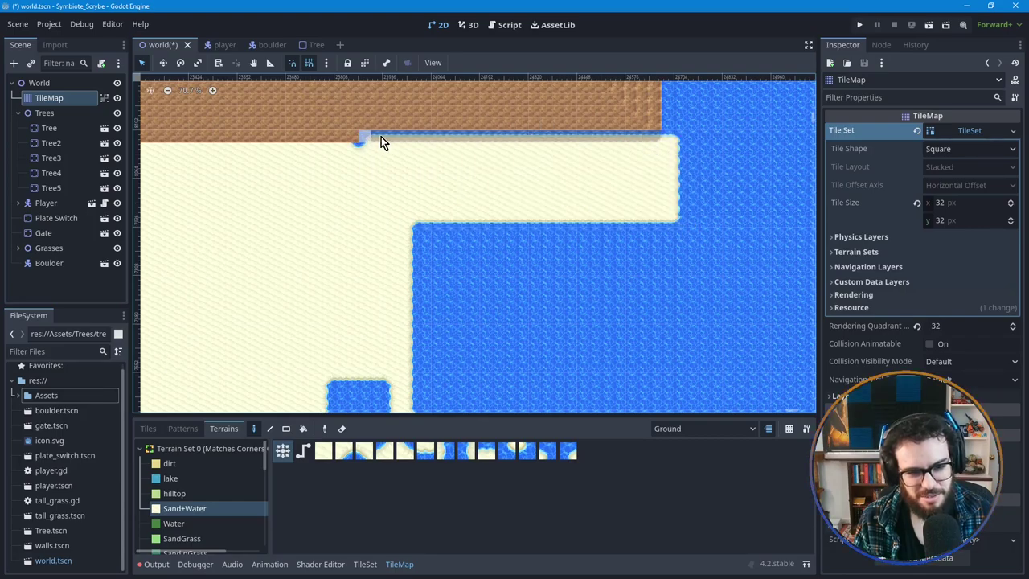
key("ctrl+z")
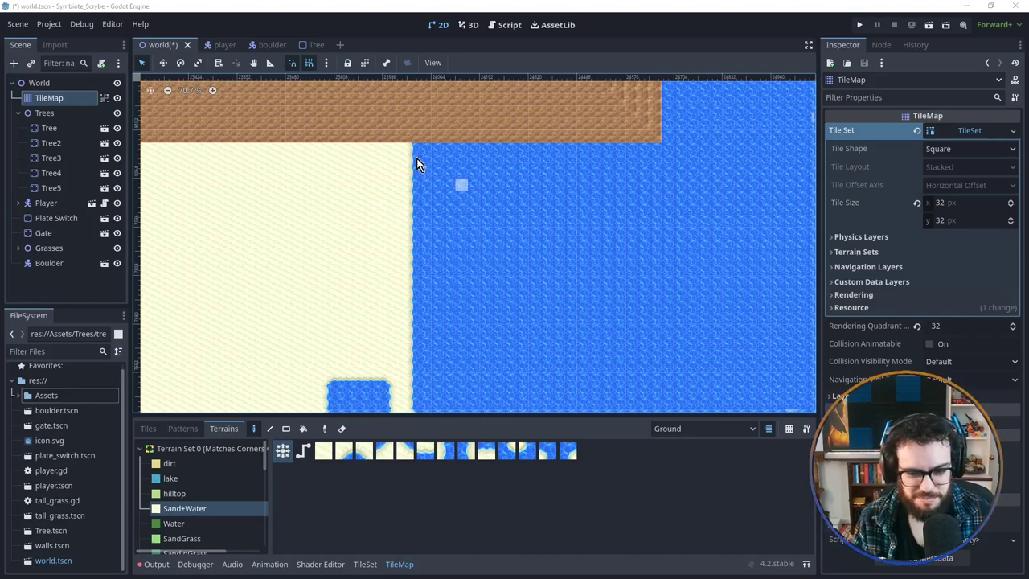
Step: Paint a Sand+Water spit east from the shore just below the cliff and thicken it southward with a shorter band
middle_click_drag(391, 179, 409, 246)
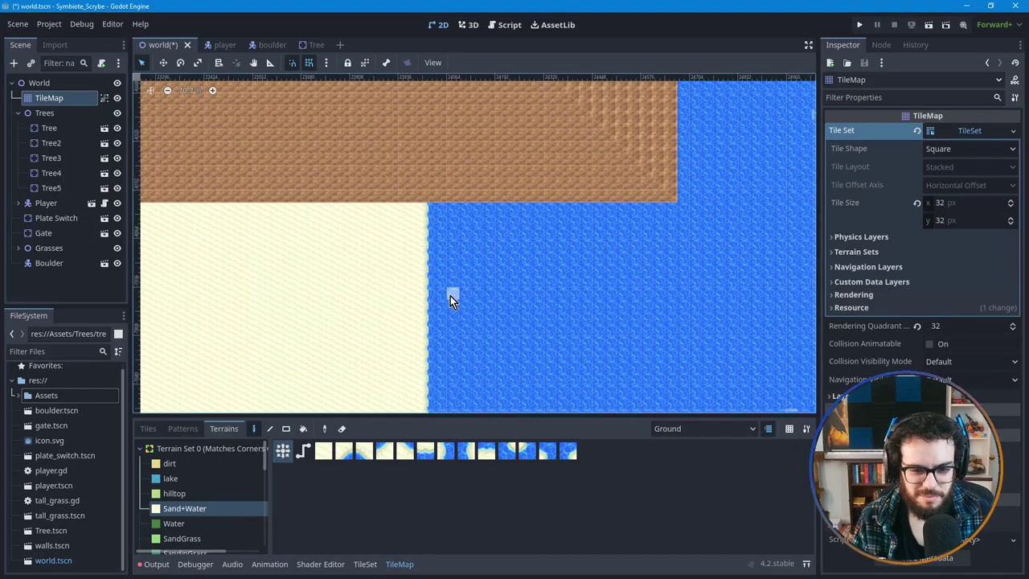
middle_click_drag(452, 295, 451, 249)
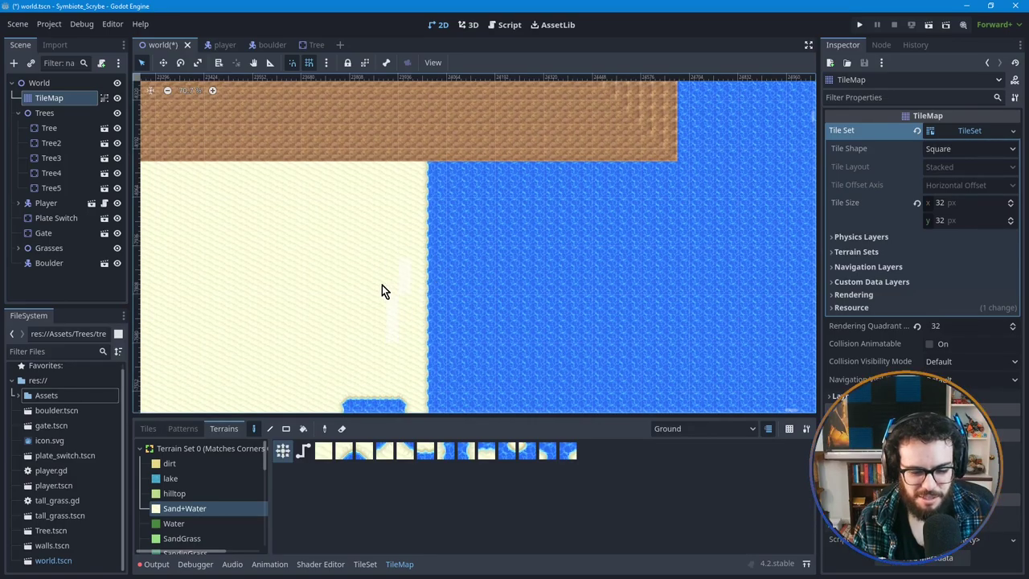
mouse_move(406, 323)
left_mouse_down()
mouse_move(529, 178)
mouse_move(598, 169)
left_mouse_up()
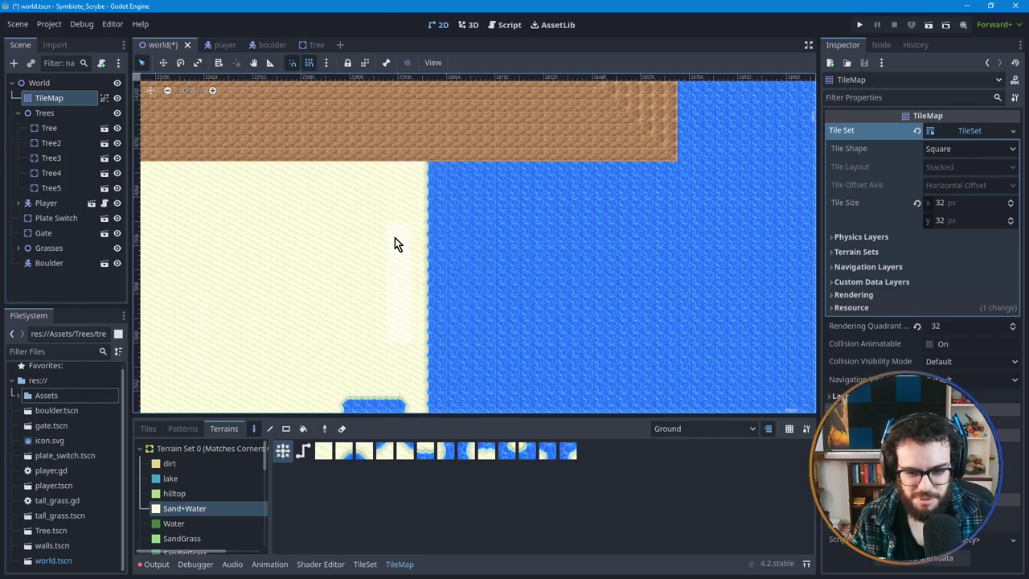
mouse_move(397, 199)
left_mouse_down()
mouse_move(676, 162)
mouse_move(626, 166)
left_mouse_up()
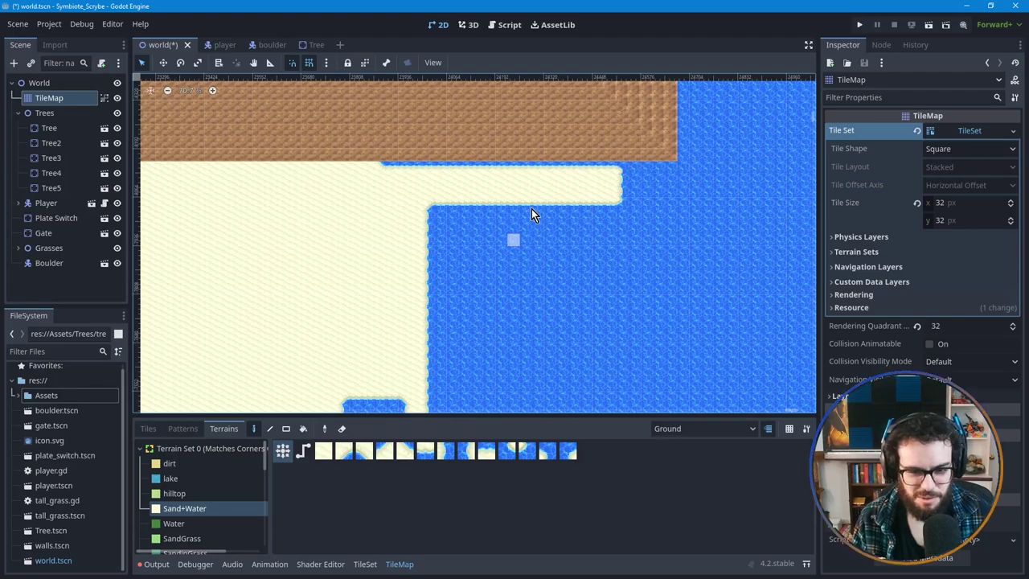
left_click_drag(384, 166, 612, 165)
left_click_drag(404, 168, 606, 167)
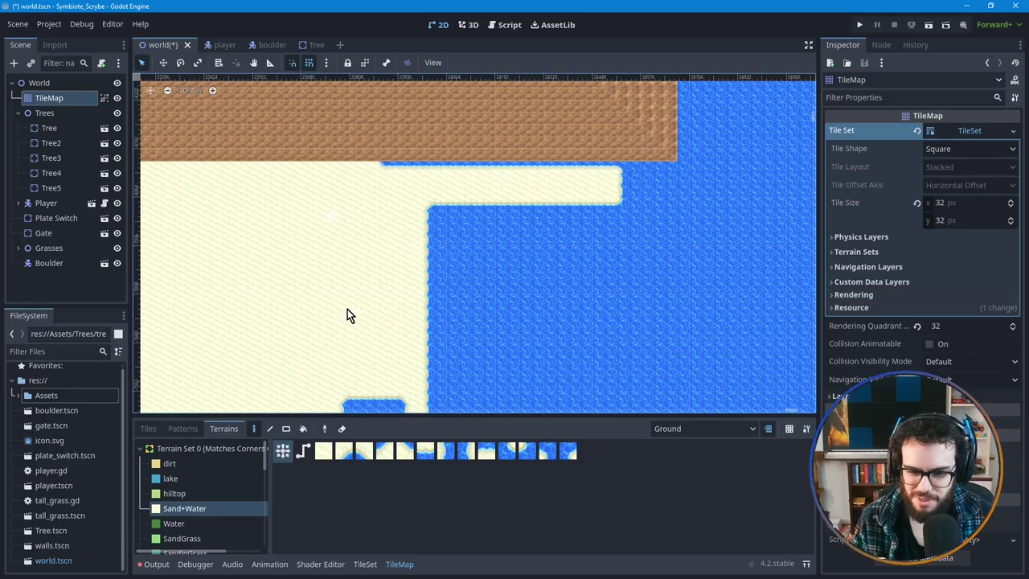
mouse_move(435, 210)
left_mouse_down()
mouse_move(623, 246)
mouse_move(591, 231)
left_mouse_up()
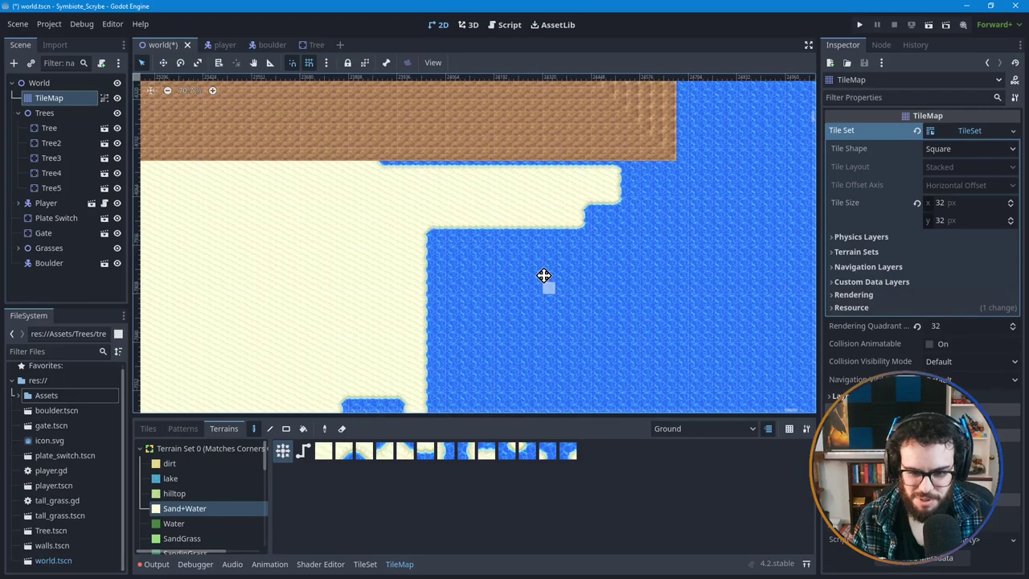
Step: Paint two shorter Sand+Water bands beneath the cliffside spit, stepping the shore down southwest, and widen the sand at the corner below them
middle_click_drag(544, 280, 530, 251)
mouse_move(415, 203)
left_mouse_down()
mouse_move(475, 246)
mouse_move(574, 255)
mouse_move(543, 250)
left_mouse_up()
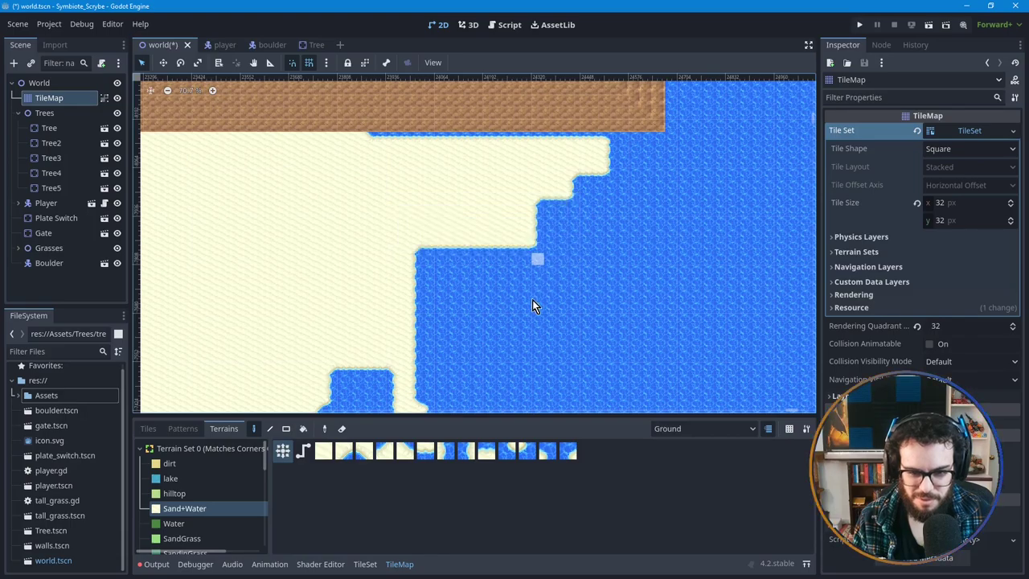
scroll(505, 266, "down", 3)
mouse_move(397, 189)
left_mouse_down()
mouse_move(497, 236)
mouse_move(488, 221)
left_mouse_up()
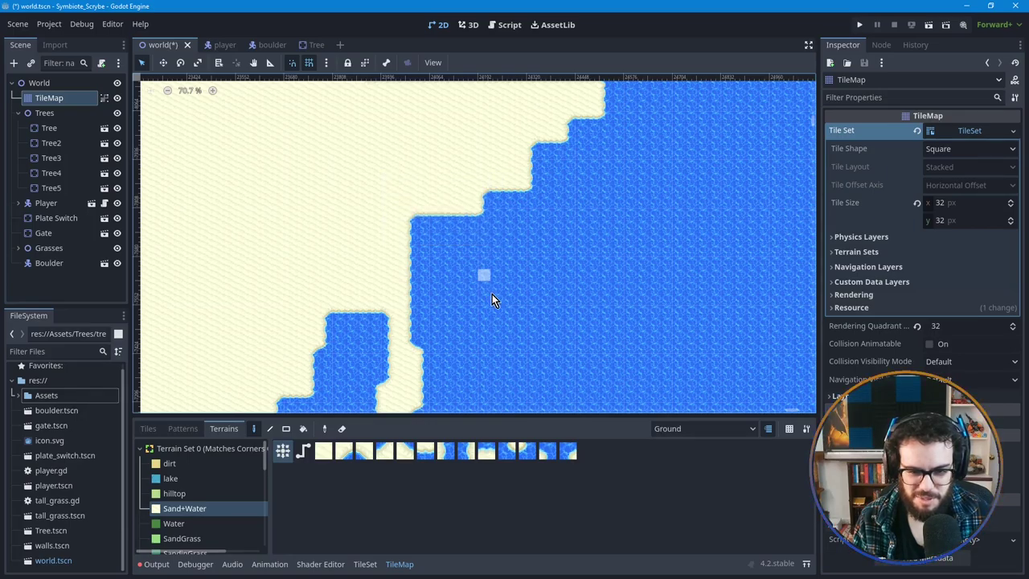
scroll(402, 177, "down", 3)
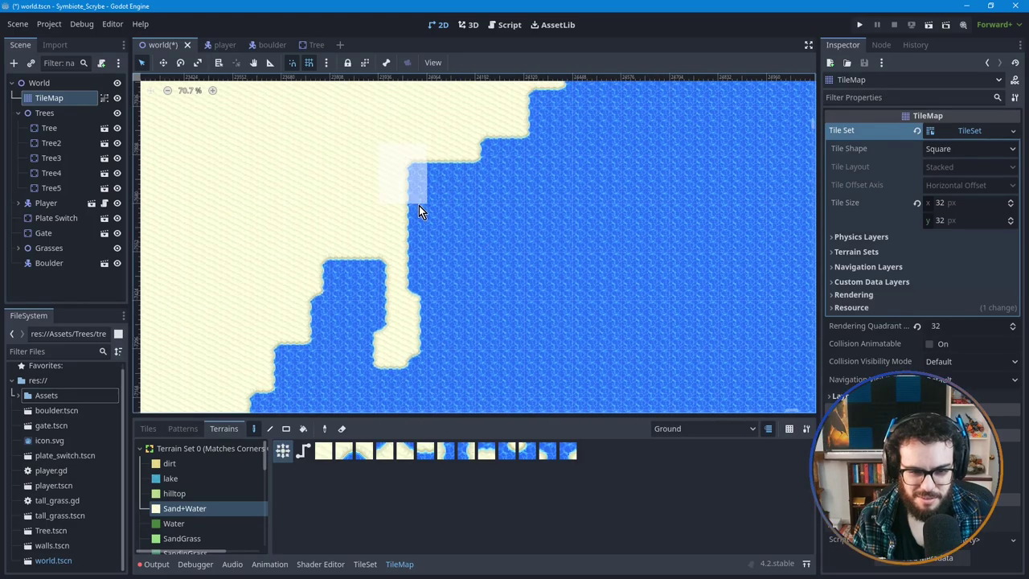
left_click_drag(424, 221, 423, 219)
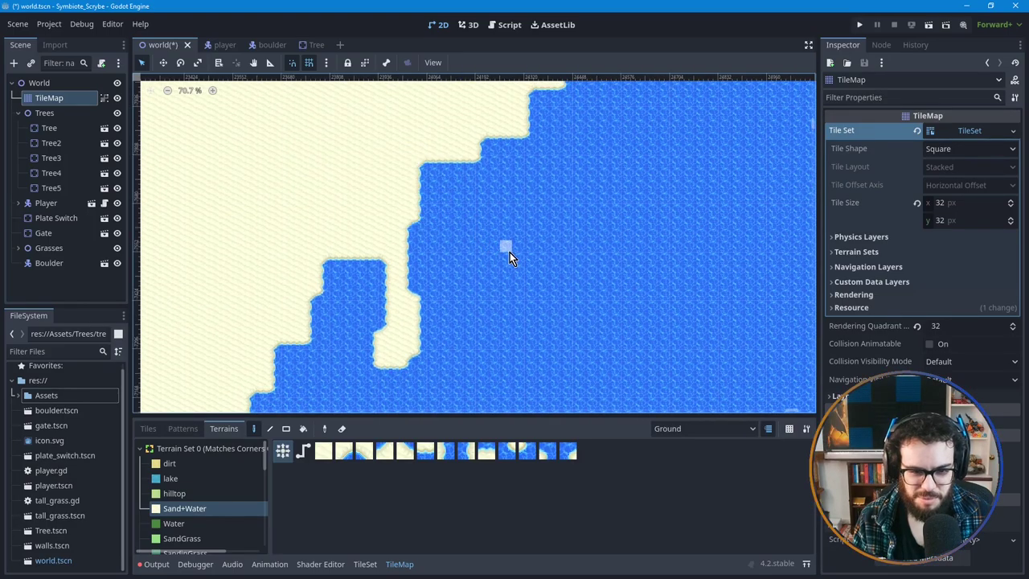
Step: Fill the notch along the eastern edge of the narrow sand strip beside the northern inlet with Sand+Water terrain
scroll(471, 243, "down", 3, "ctrl")
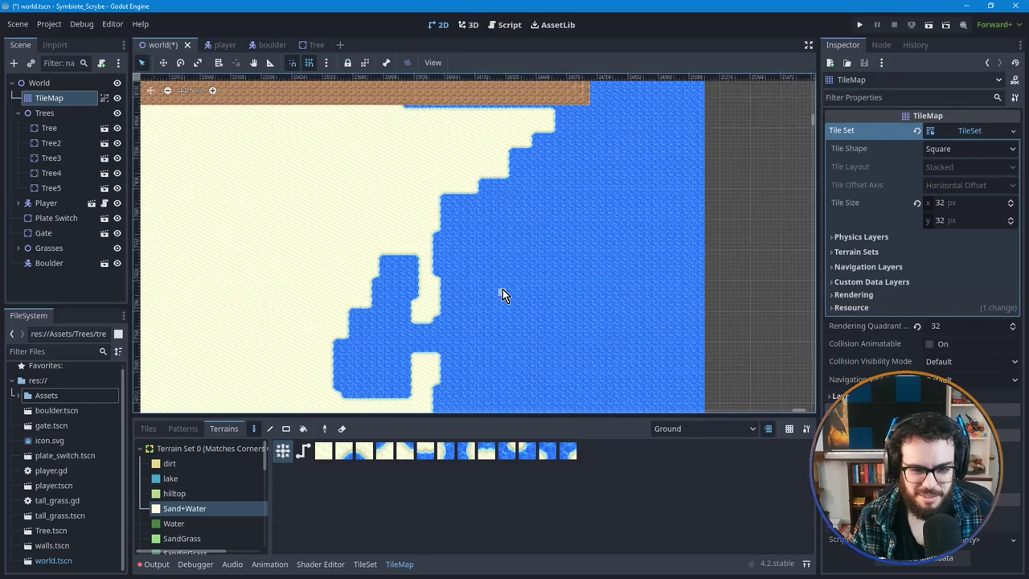
mouse_move(504, 316)
middle_mouse_down()
mouse_move(521, 281)
mouse_move(540, 276)
middle_mouse_up()
middle_click_drag(558, 198, 555, 240)
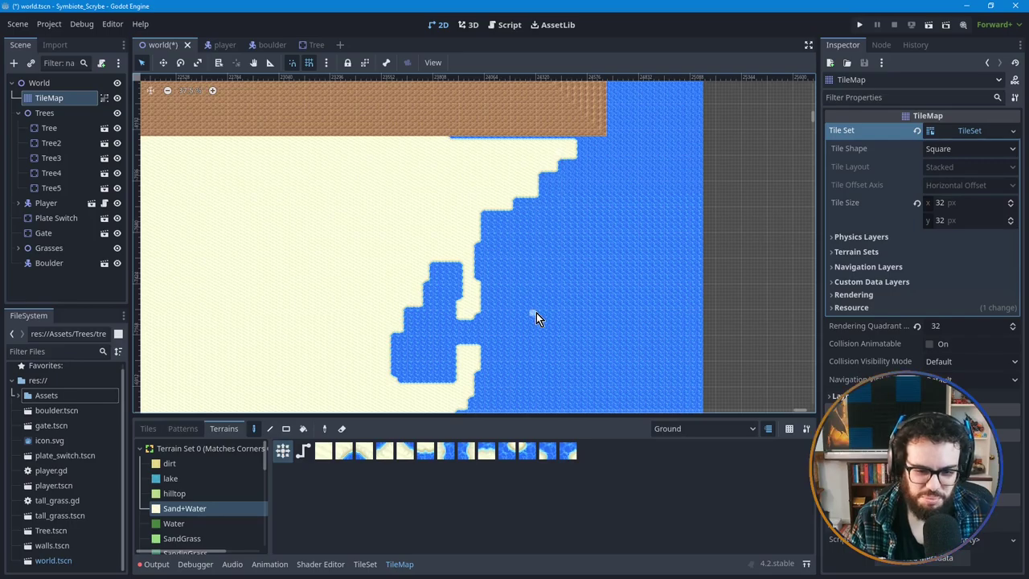
mouse_move(574, 245)
middle_mouse_down()
mouse_move(558, 216)
mouse_move(554, 230)
mouse_move(579, 238)
middle_mouse_up()
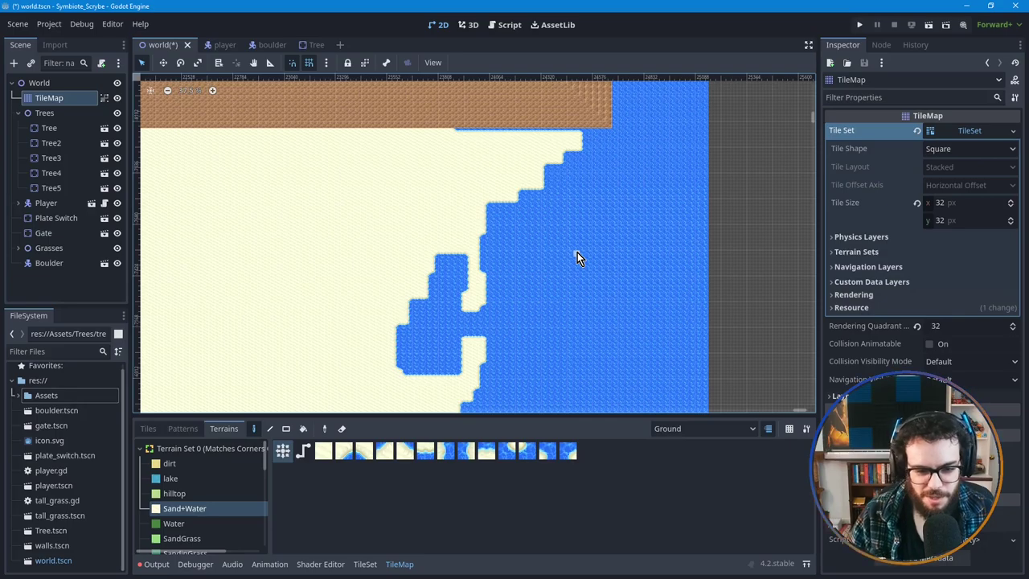
scroll(514, 281, "up", 4)
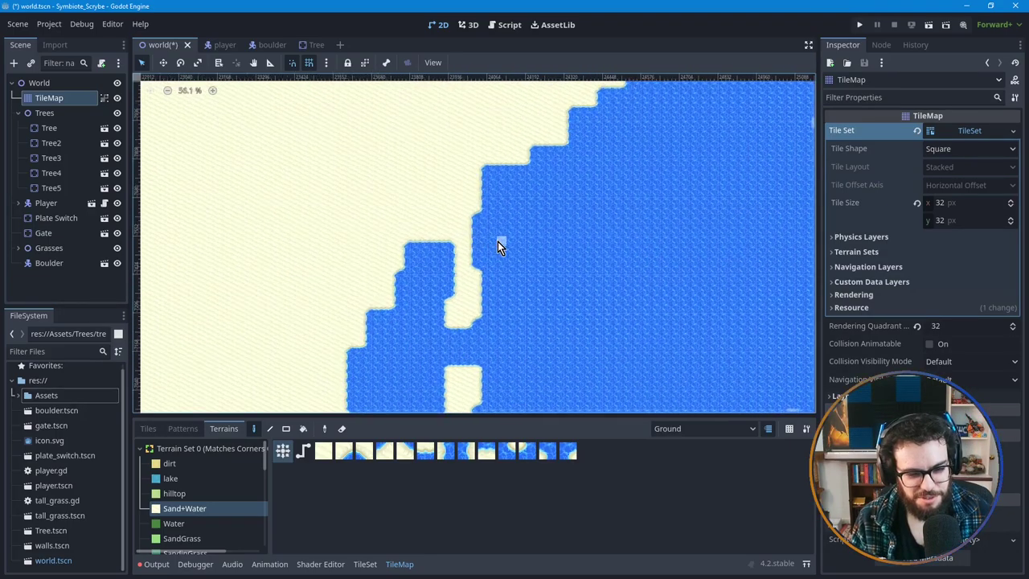
mouse_move(468, 274)
left_mouse_down()
mouse_move(483, 203)
mouse_move(491, 213)
left_mouse_up()
scroll(567, 224, "down", 2)
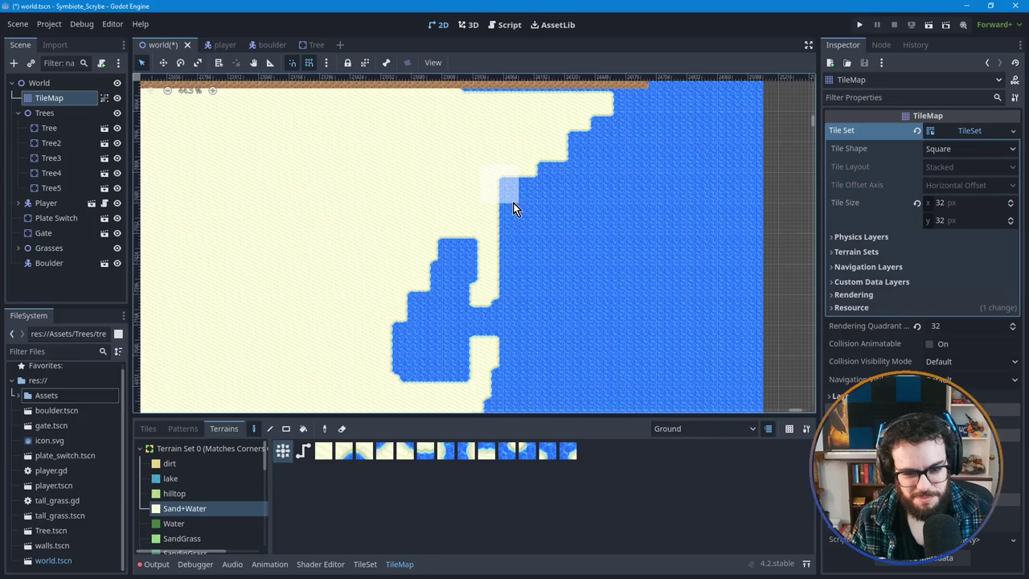
Step: Paint small Sand+Water patches into the inner corners of the stepped shore between the inlet's sand strip and the spit
left_click_drag(512, 198, 517, 225)
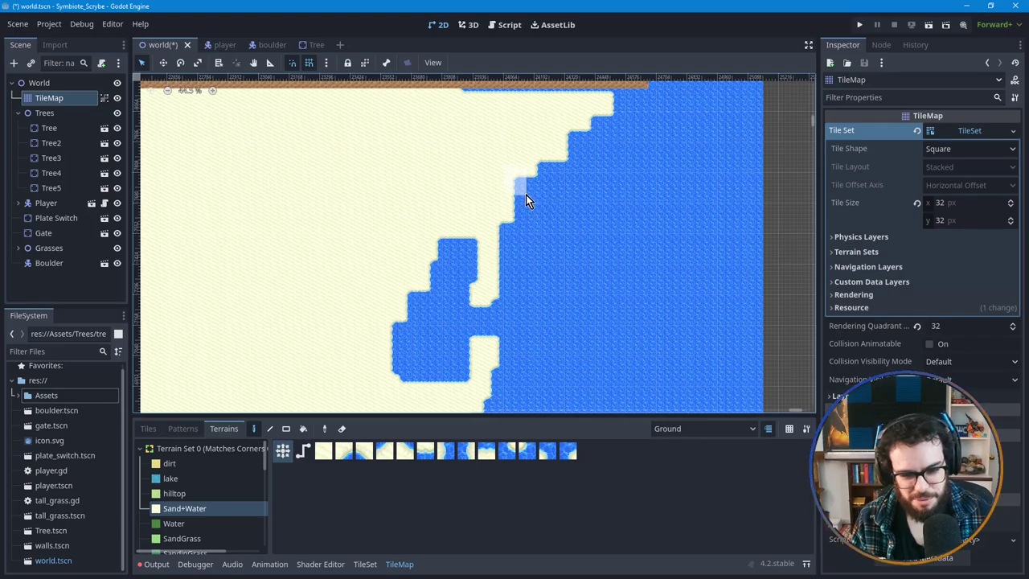
left_click(524, 191)
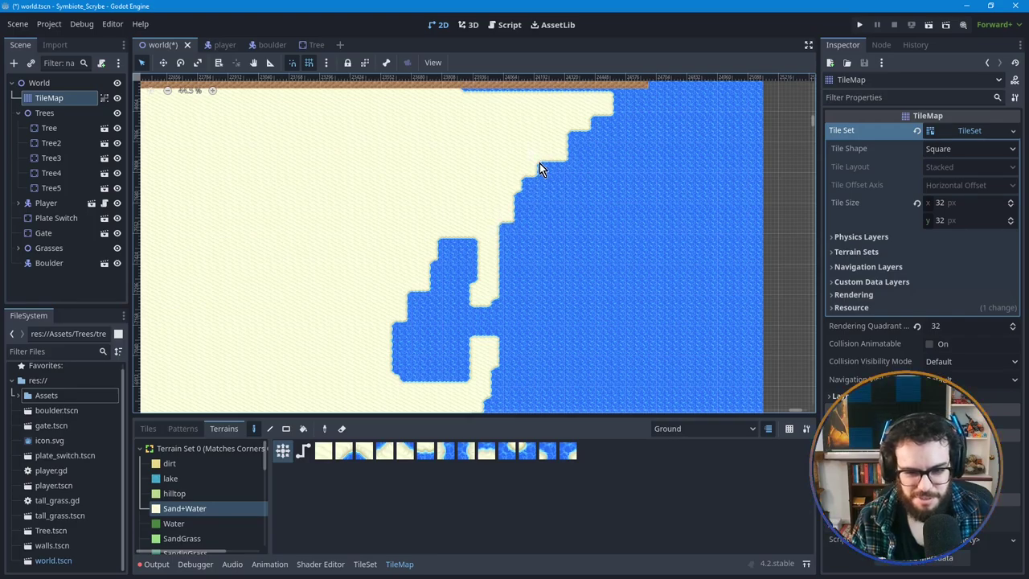
scroll(539, 164, "up", 1)
left_click(582, 141)
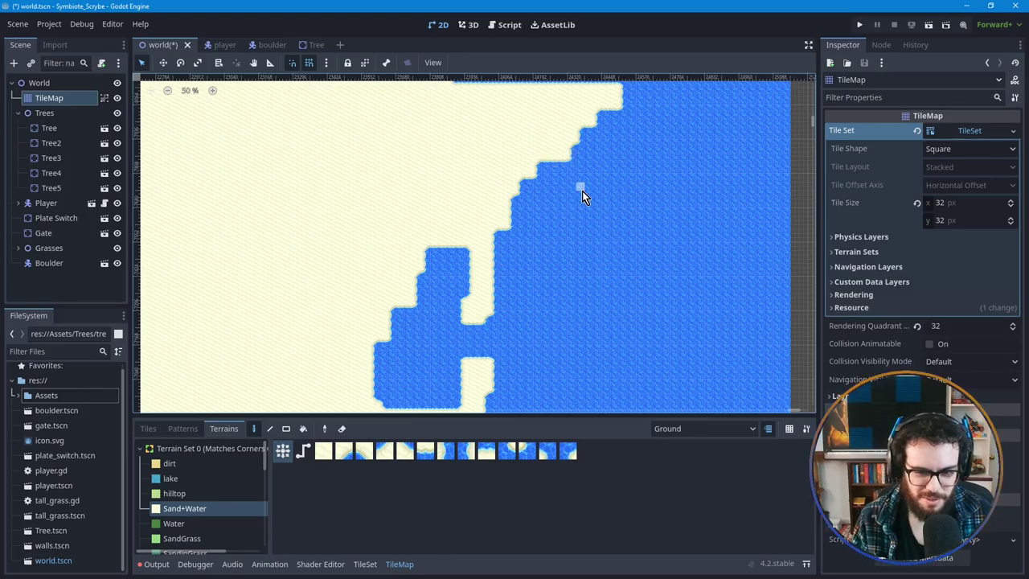
scroll(582, 191, "down", 2)
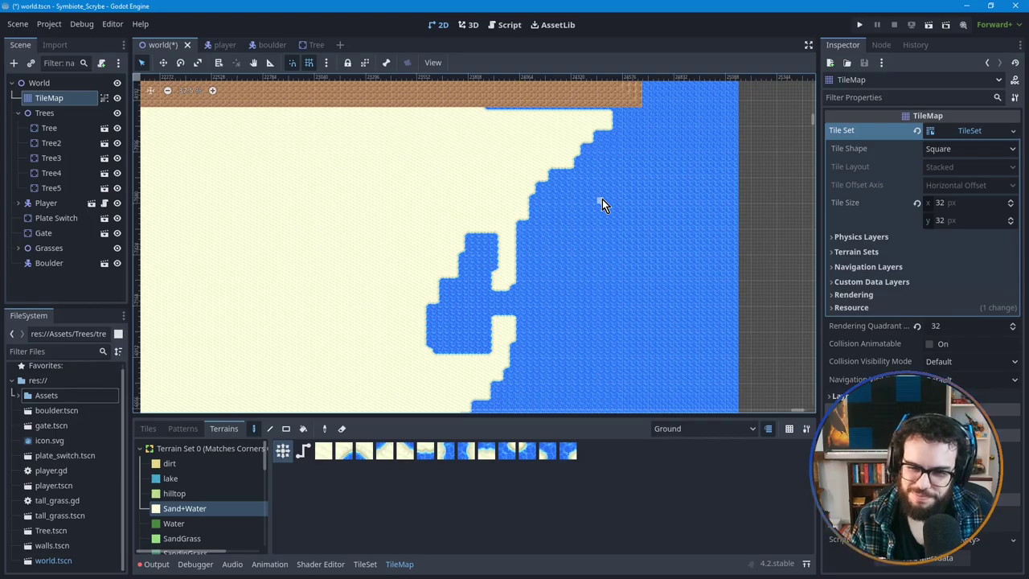
Step: Taper the spit's eastern tip below the cliff with single Sand+Water tiles at its end and on the step beneath it
scroll(582, 158, "up", 1)
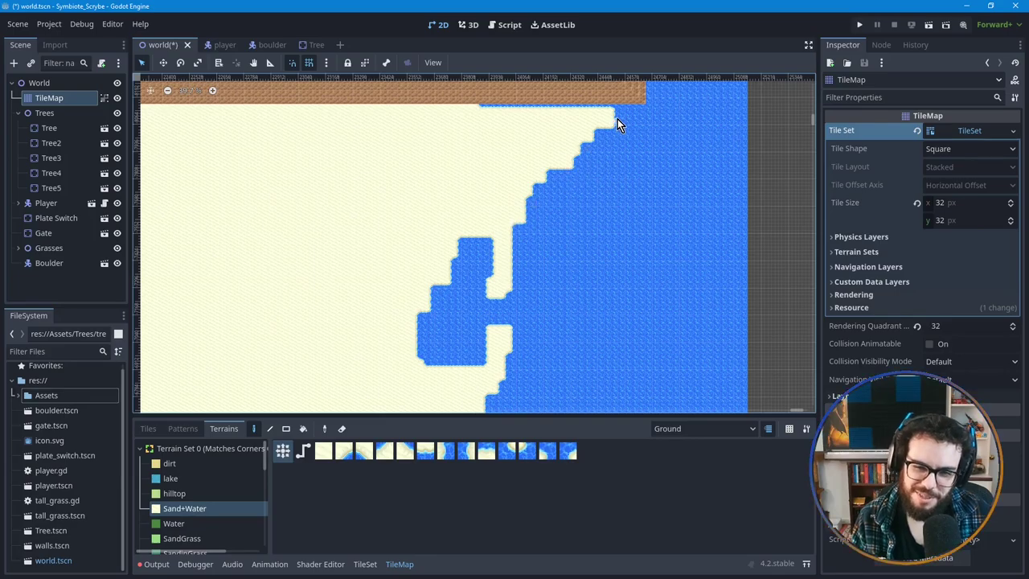
scroll(617, 117, "up", 2)
scroll(617, 113, "up", 1)
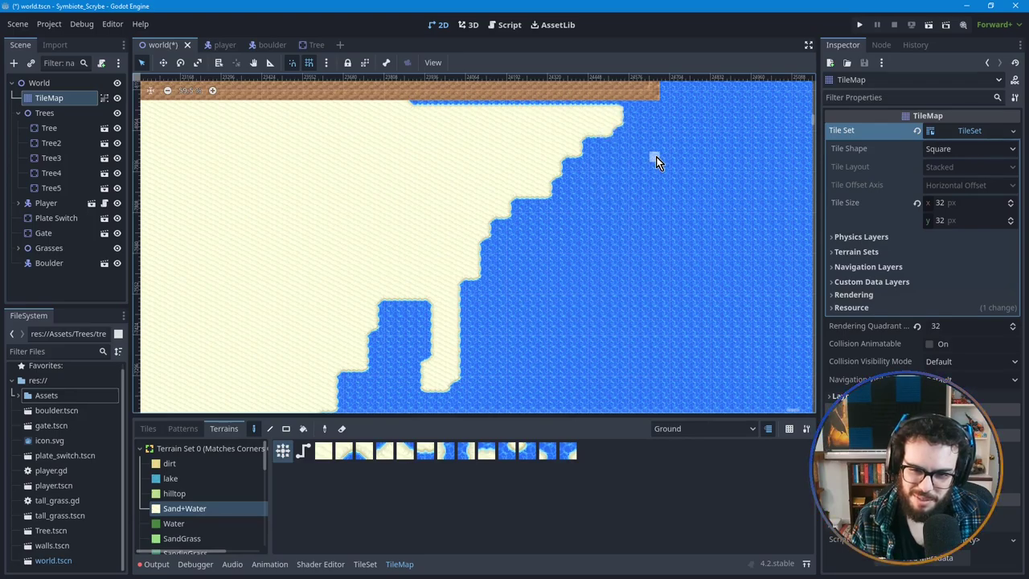
left_click(631, 115)
left_click(601, 146)
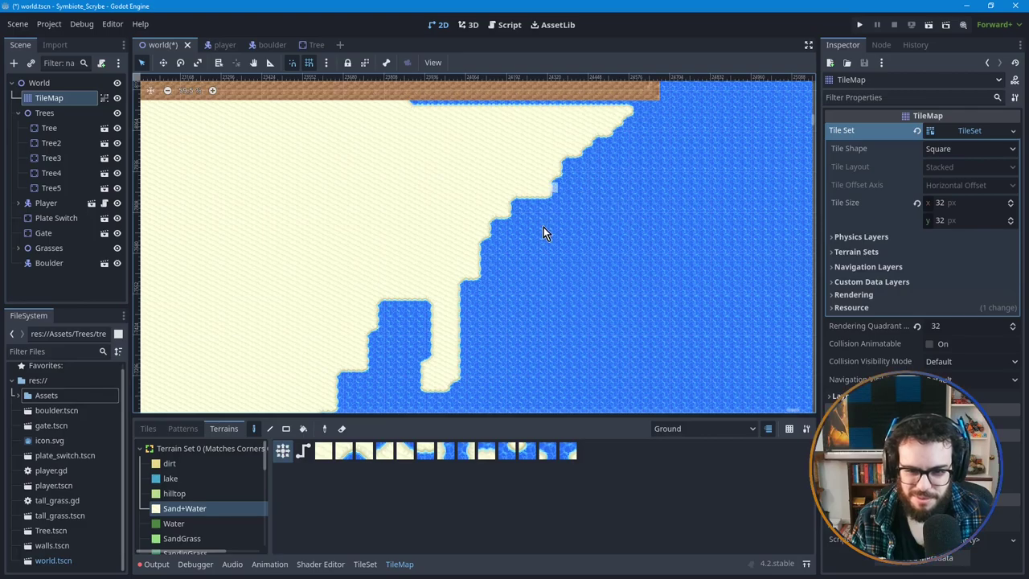
Step: Examine the stepped sand shoreline southwest of the spit's tip, both from afar and at tile level
scroll(538, 209, "down", 2)
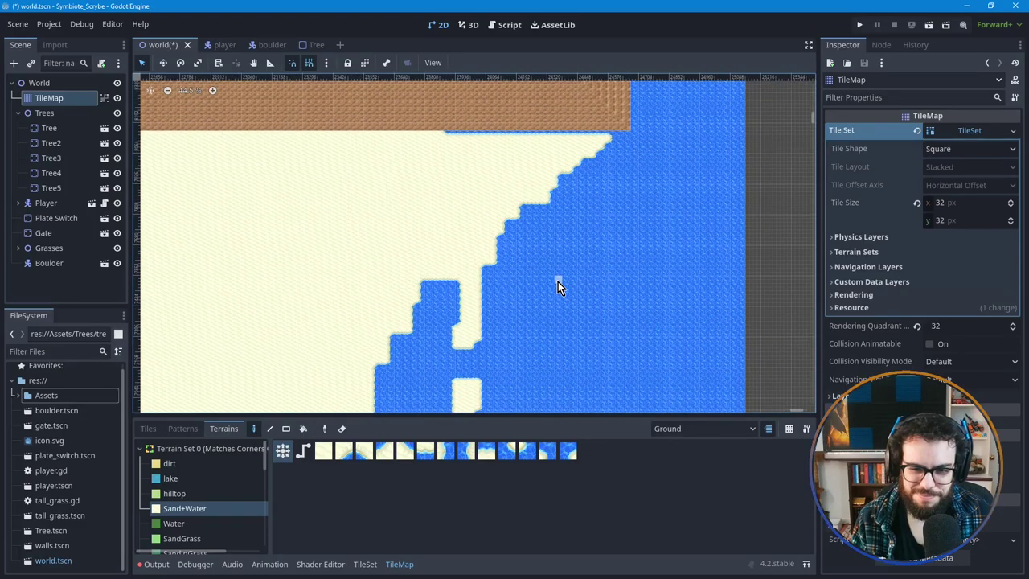
scroll(558, 283, "down", 1)
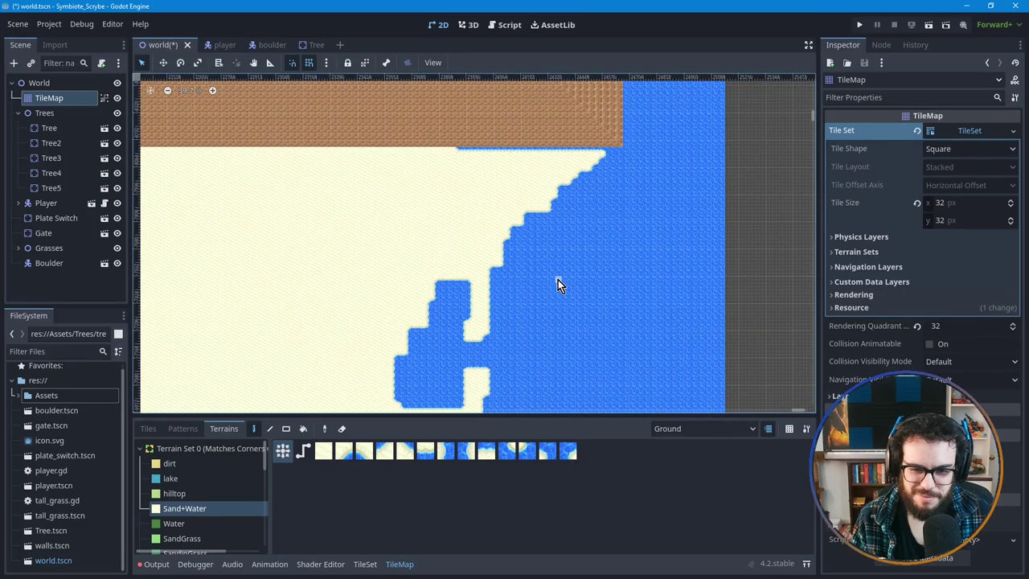
scroll(603, 166, "up", 2)
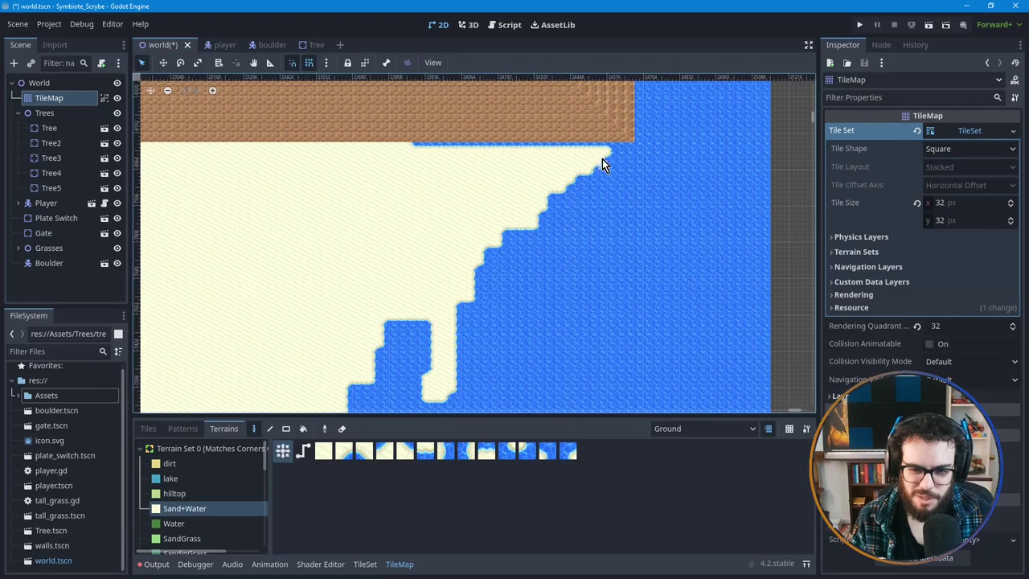
scroll(599, 161, "up", 3)
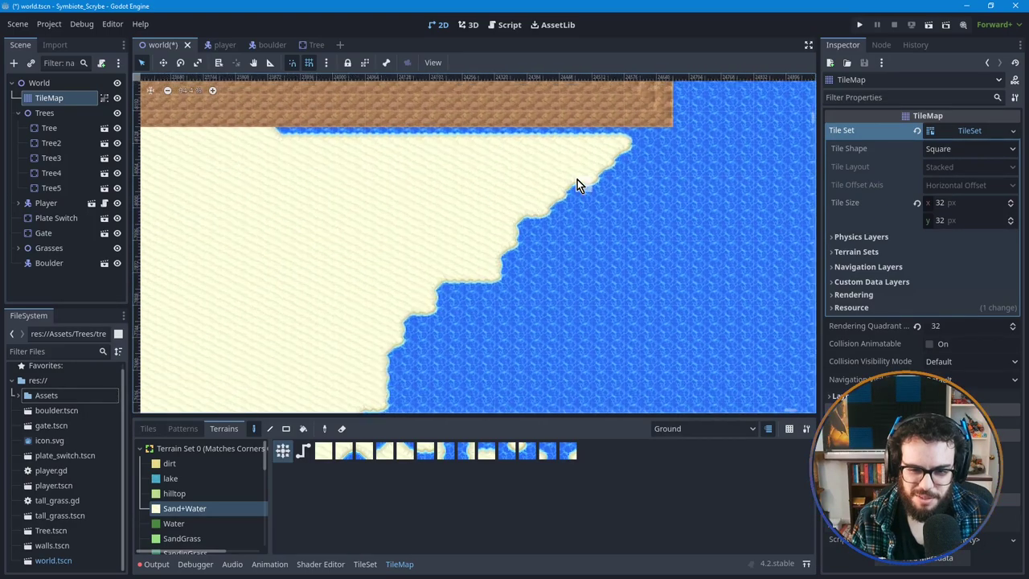
scroll(577, 182, "up", 4)
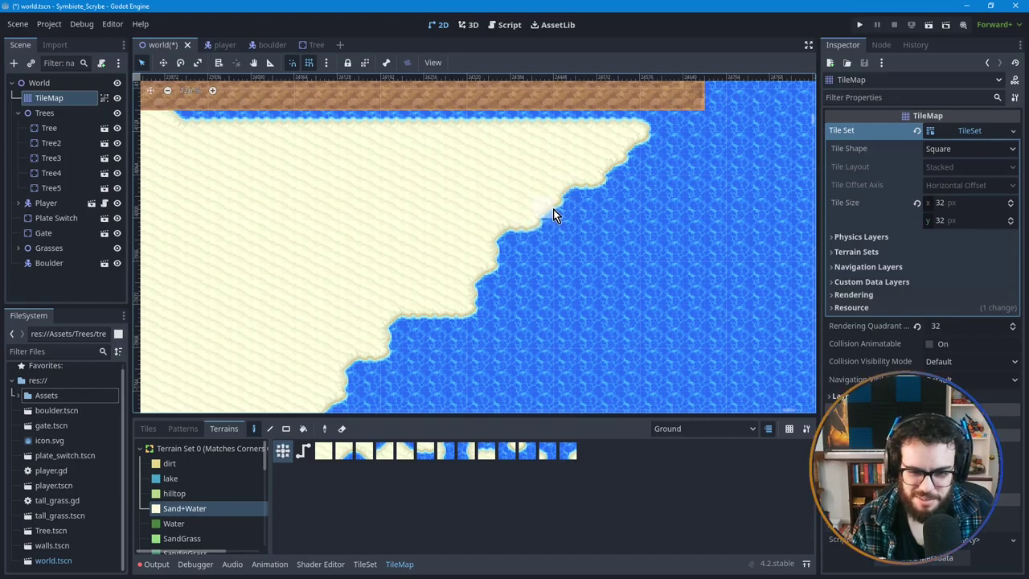
mouse_move(643, 133)
left_mouse_down()
mouse_move(599, 184)
mouse_move(554, 201)
left_mouse_up()
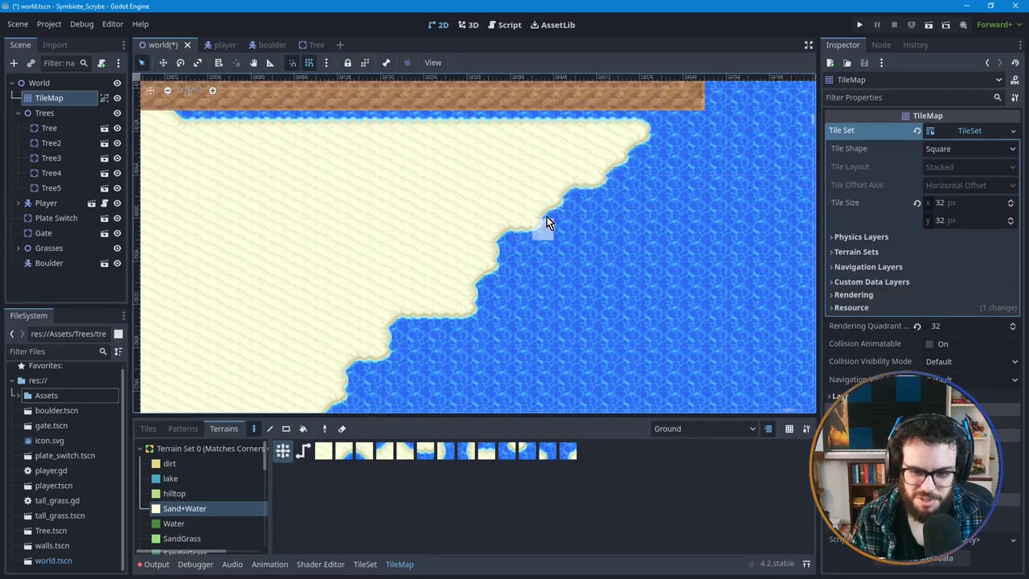
scroll(534, 230, "up", 5)
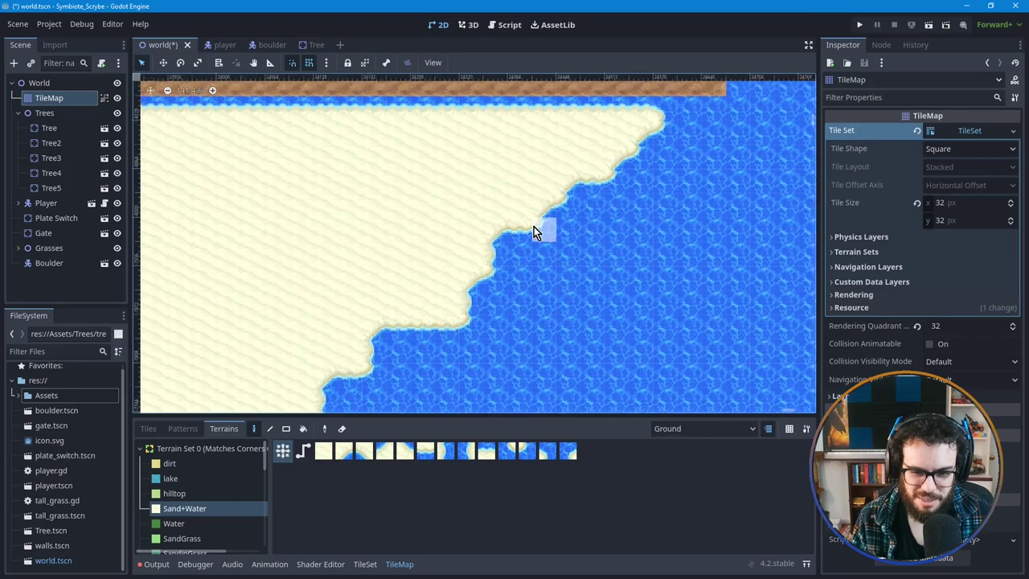
scroll(534, 229, "up", 2)
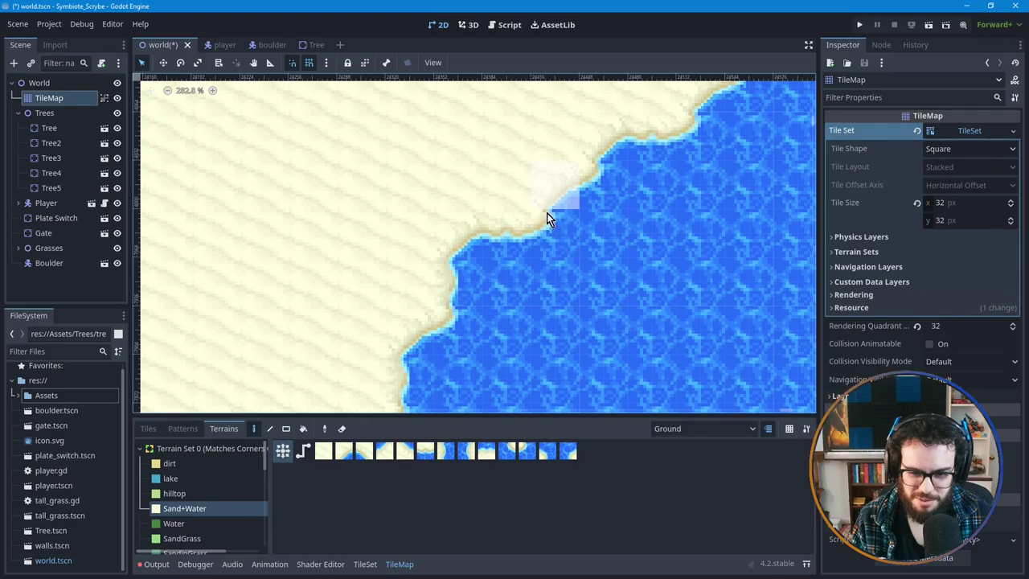
scroll(562, 236, "down", 3)
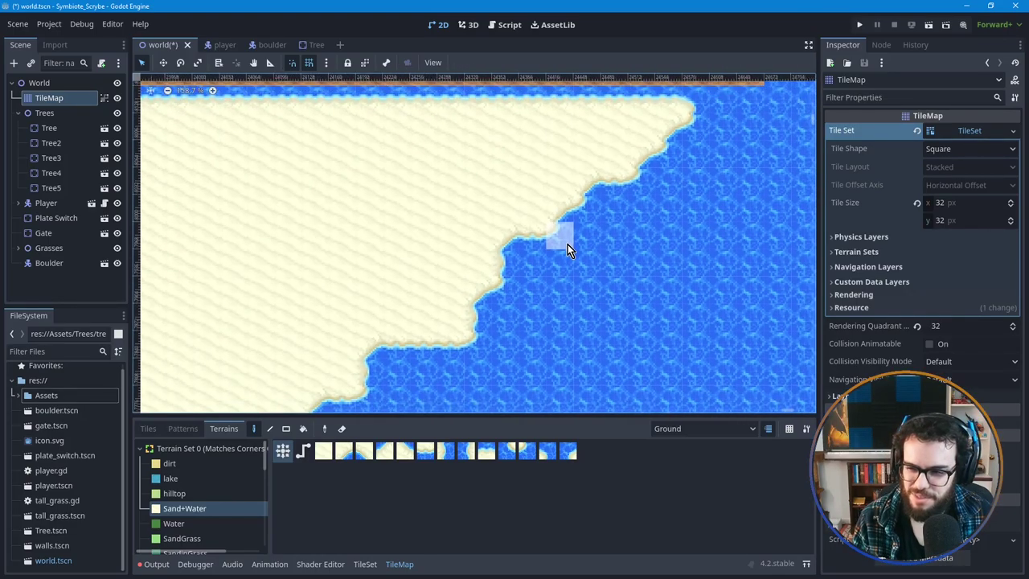
scroll(568, 245, "down", 1)
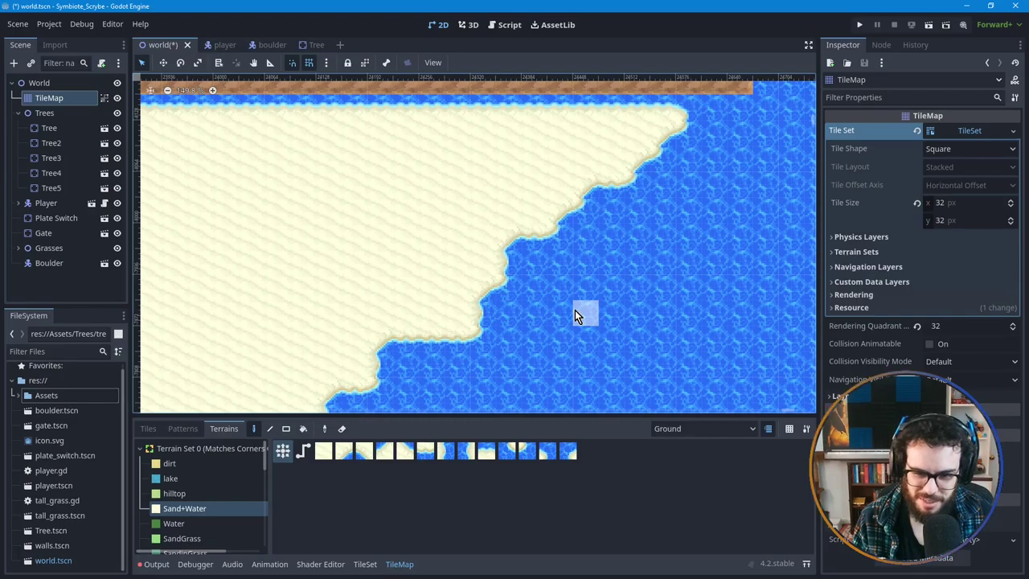
scroll(575, 312, "down", 1)
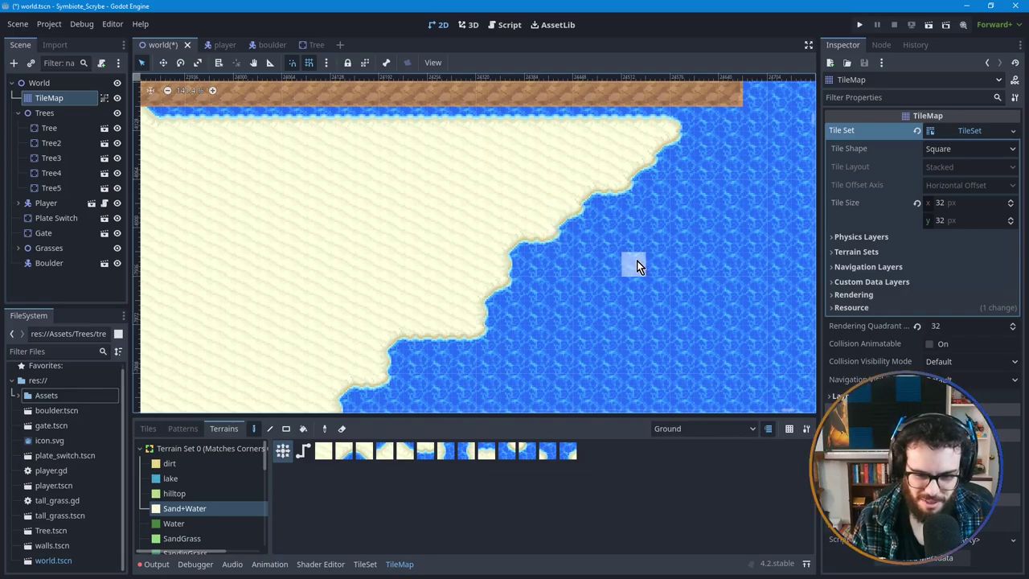
Step: Smooth the diagonal shoreline by filling the ledges midway and farther southwest with single Sand+Water tiles
left_click(558, 232)
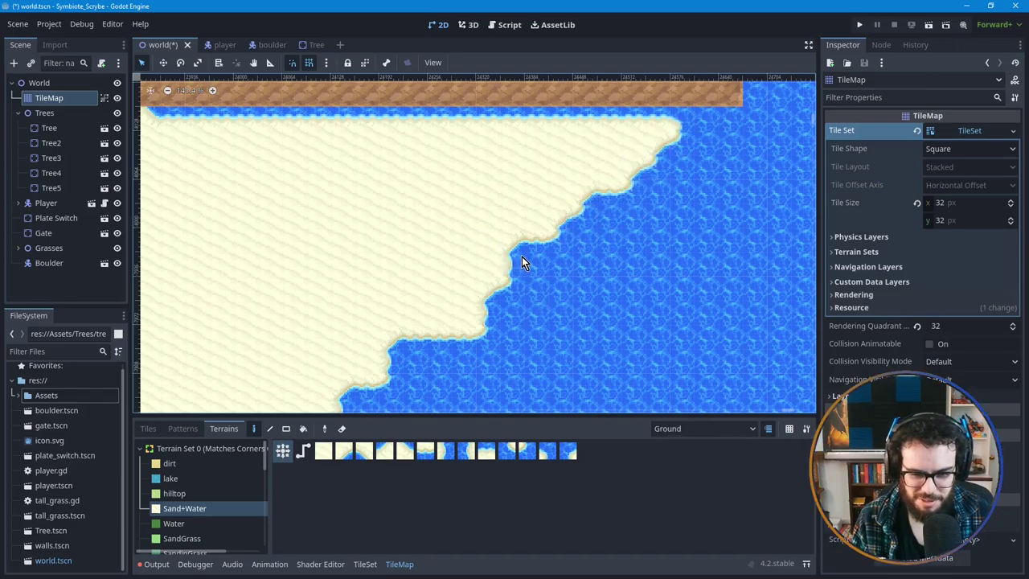
middle_click_drag(608, 316, 612, 289)
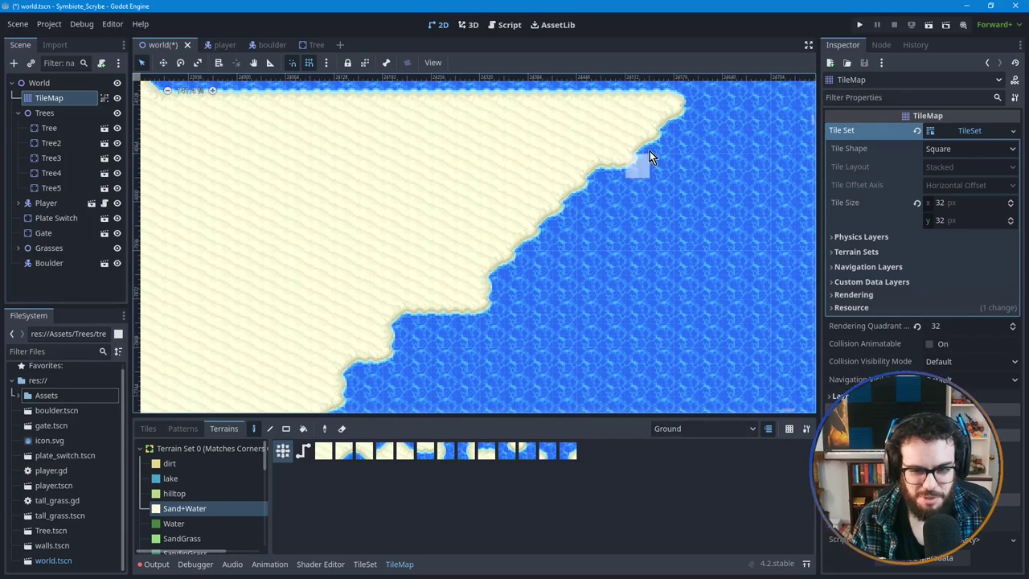
scroll(611, 273, "up", 2)
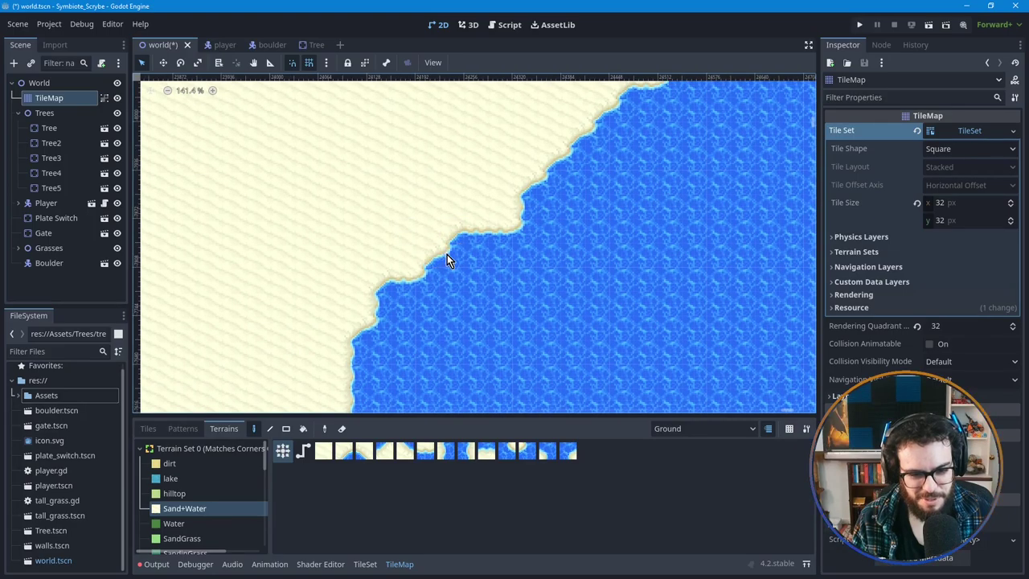
left_click_drag(447, 255, 380, 289)
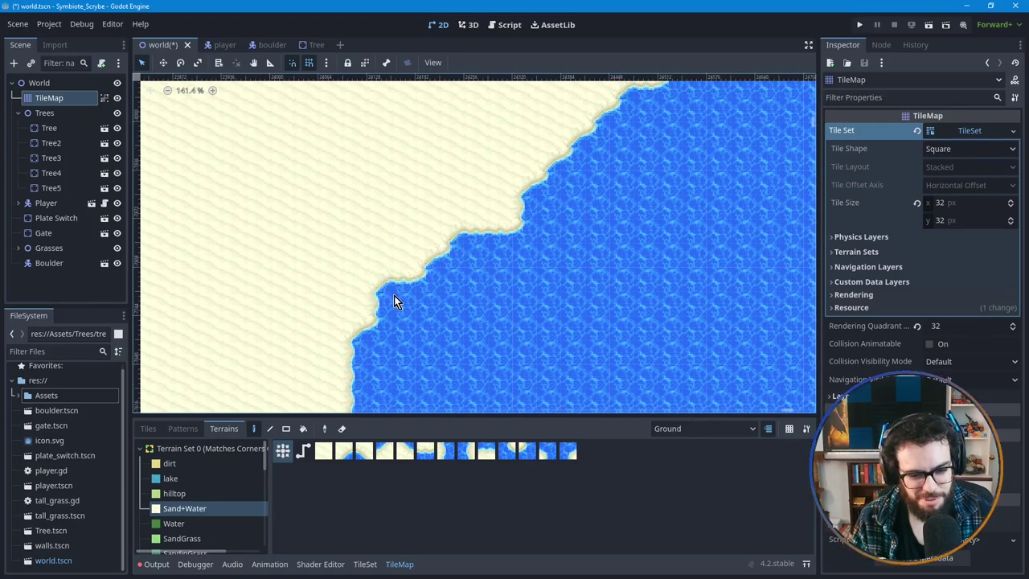
middle_click_drag(484, 313, 536, 259)
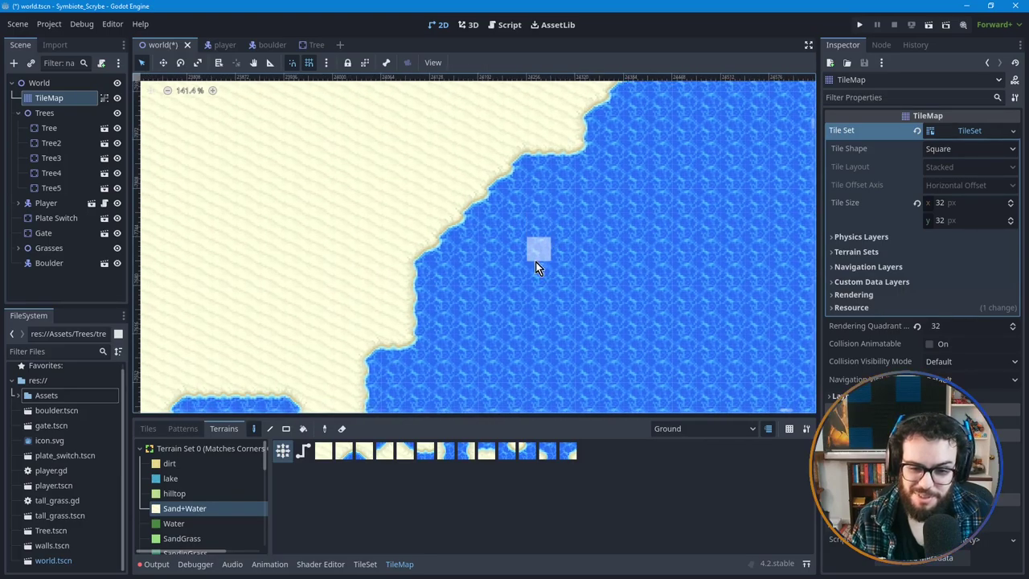
Step: Fill the remaining flat ledge between the two smoothed diagonal stretches of shore with Sand+Water tiles
scroll(555, 294, "down", 2)
middle_click_drag(570, 327, 502, 271)
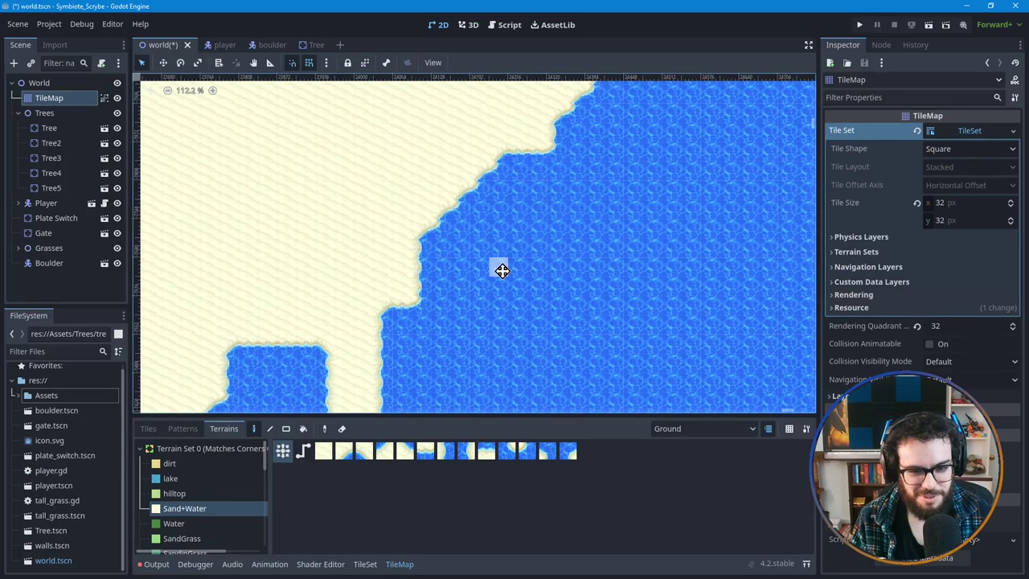
scroll(502, 271, "up", 2)
left_click(531, 212)
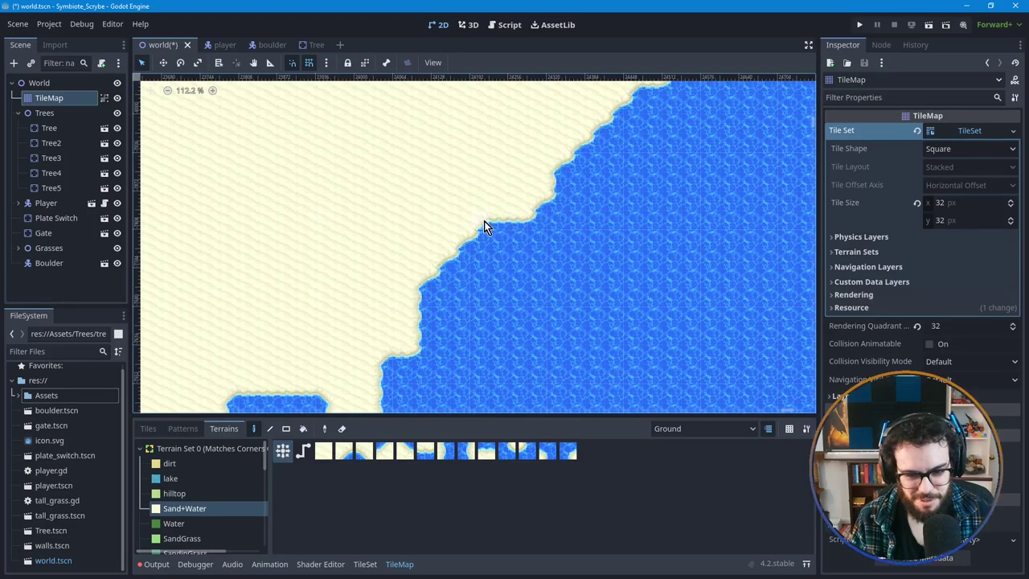
left_click(509, 233)
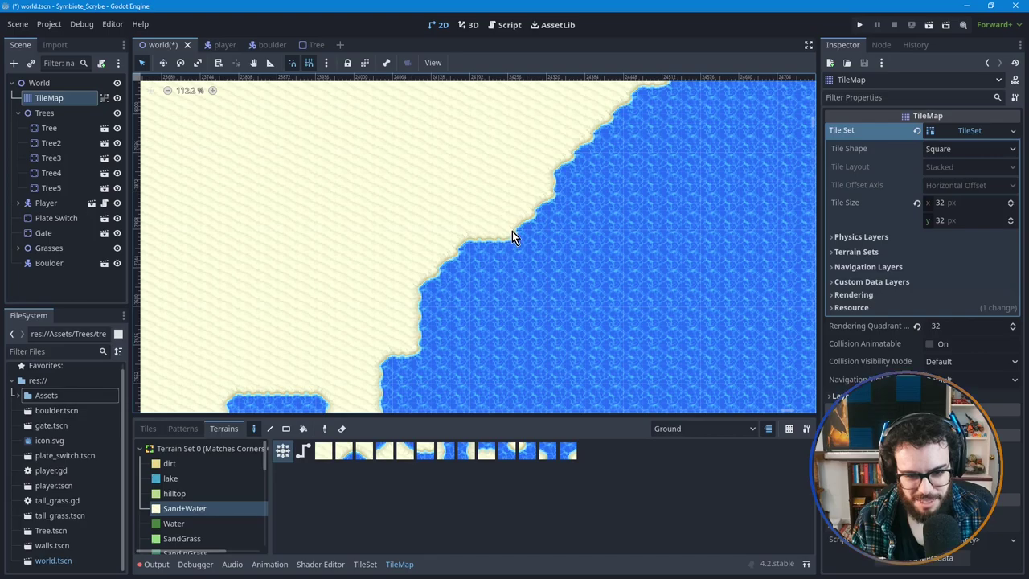
Step: Smooth the flat ledge midway along the diagonal shore by filling its inner corner with Sand+Water tiles
left_click(454, 246)
left_click(455, 252)
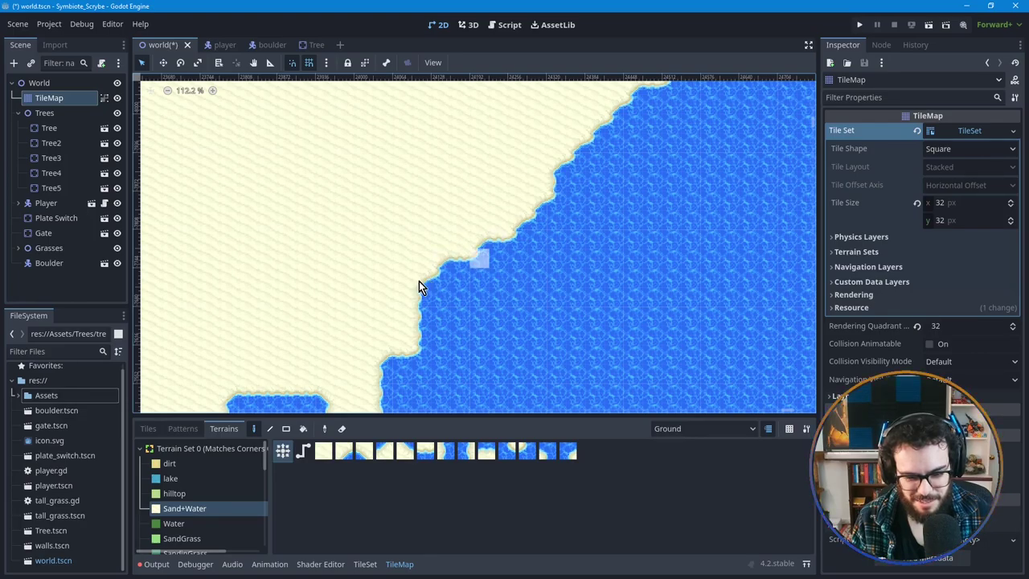
middle_click_drag(526, 328, 531, 284)
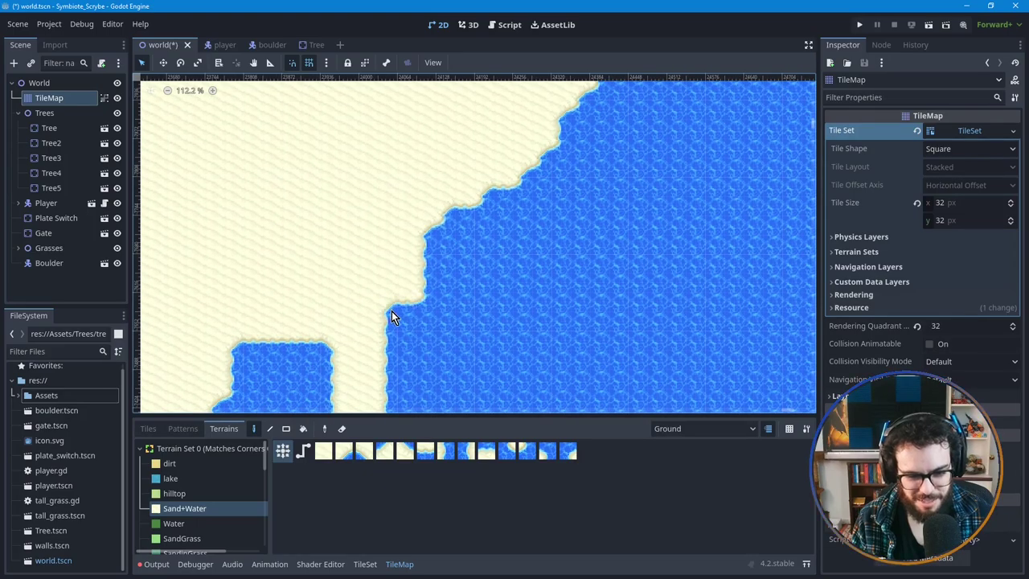
Step: Examine the coastline from the diagonal shore south to the enclosed inlet and its narrow opening to the sea
scroll(580, 324, "down", 1)
middle_click_drag(647, 224, 604, 301)
middle_click_drag(567, 345, 585, 273)
middle_click_drag(538, 330, 563, 266)
middle_click_drag(510, 338, 543, 270)
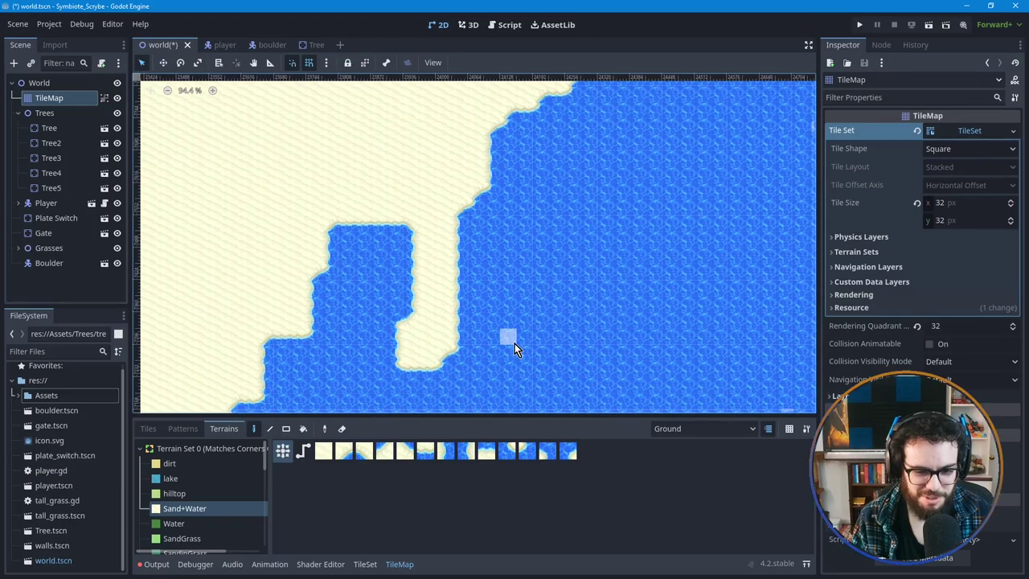
middle_click_drag(506, 369, 560, 276)
scroll(531, 309, "down", 3)
middle_click_drag(569, 229, 558, 265)
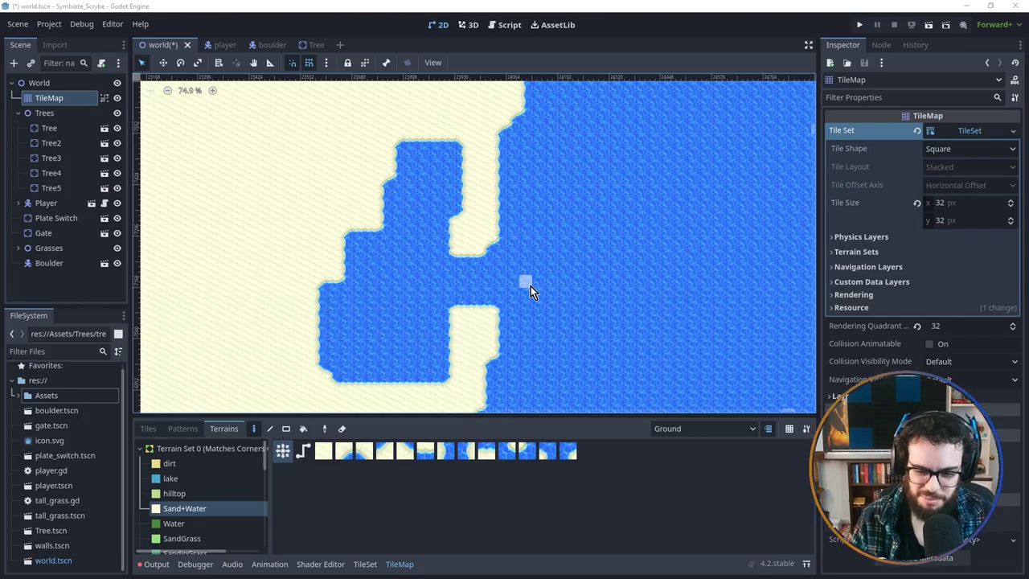
scroll(535, 306, "down", 1)
scroll(570, 276, "down", 2)
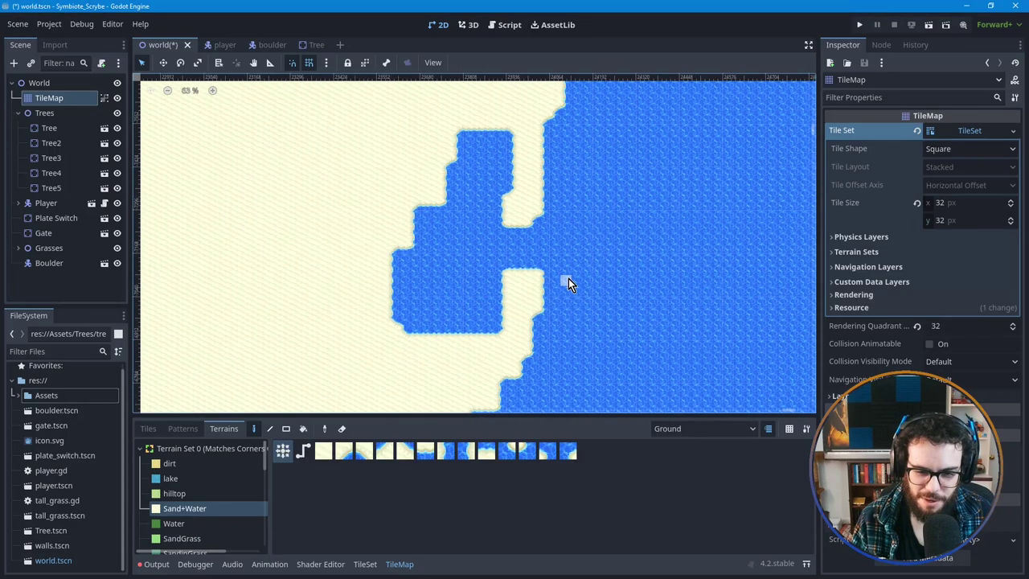
Step: Review the TileMap's available drawing layers and the tile set's physics and navigation layer settings
left_click(672, 428)
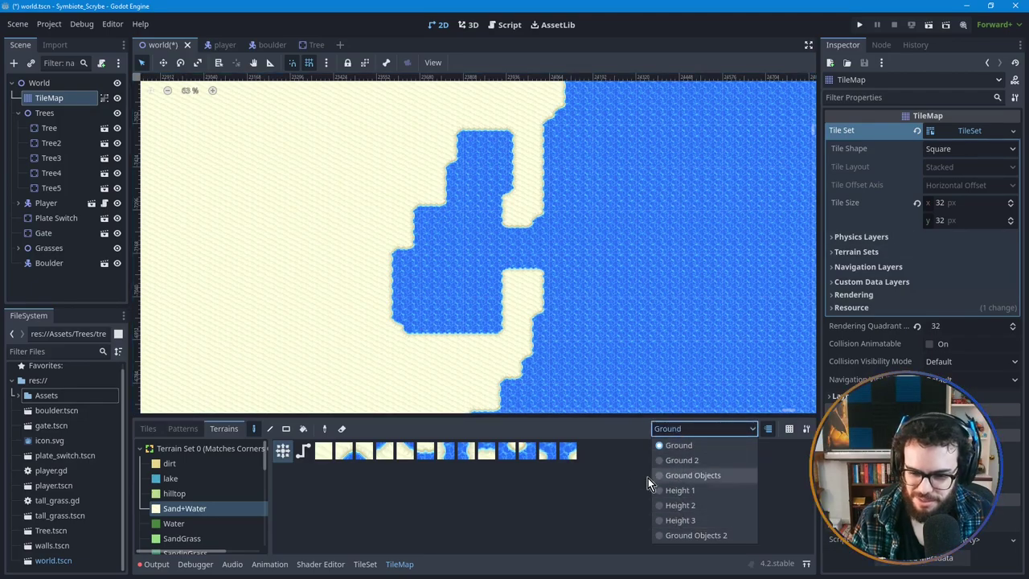
left_click(629, 423)
left_click(707, 432)
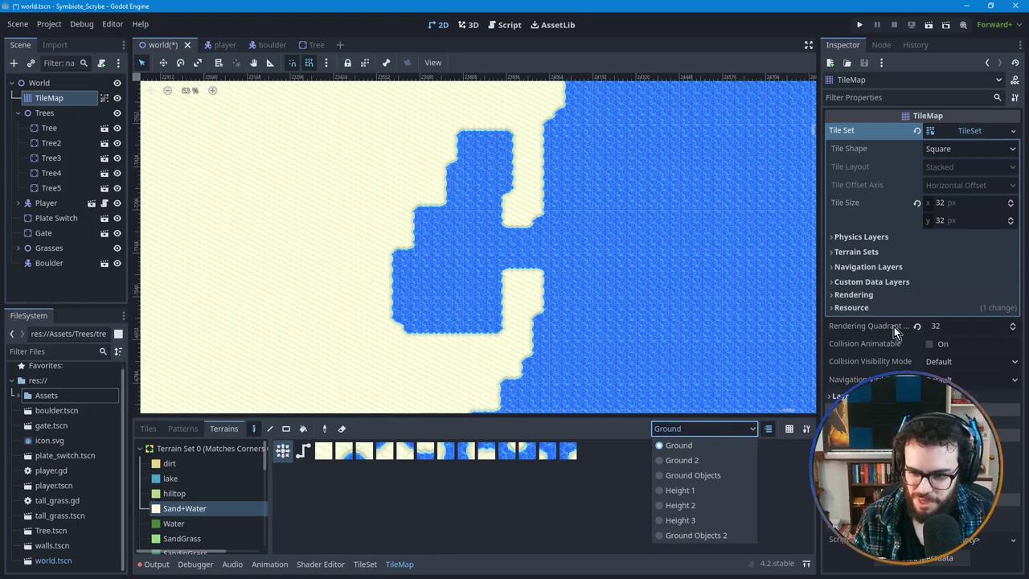
left_click(852, 237)
left_click(841, 237)
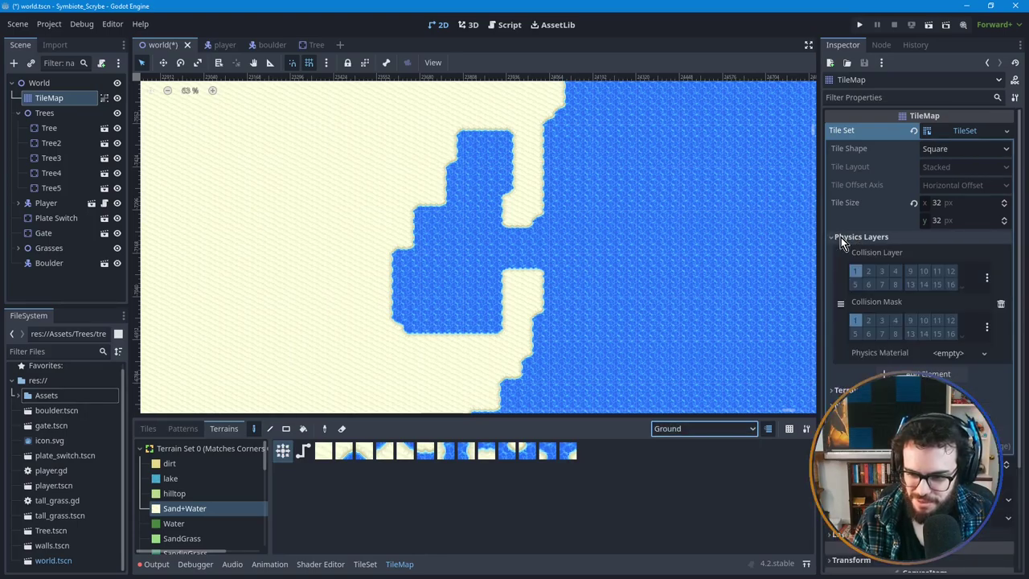
left_click(841, 237)
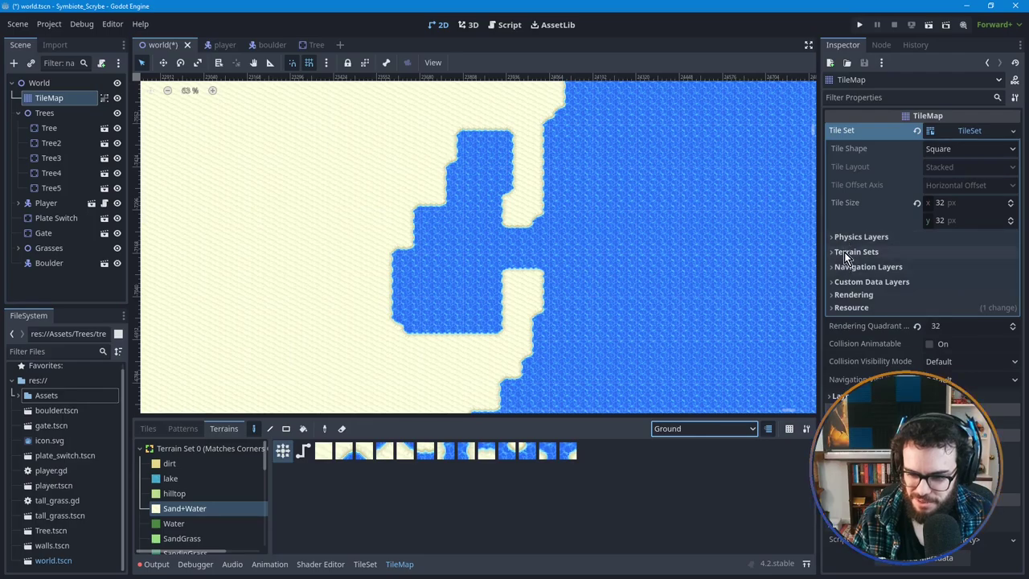
left_click(842, 270)
left_click(842, 270)
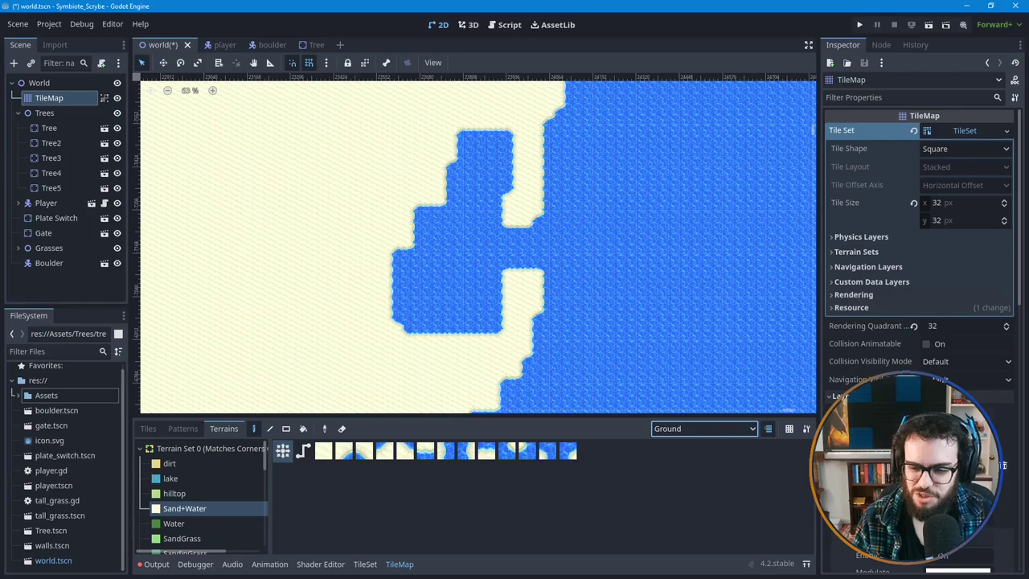
Step: Move the Ground Objects 2 layer ahead of Height 3 in the TileMap's layer order
scroll(854, 315, "down", 3)
scroll(916, 305, "down", 6)
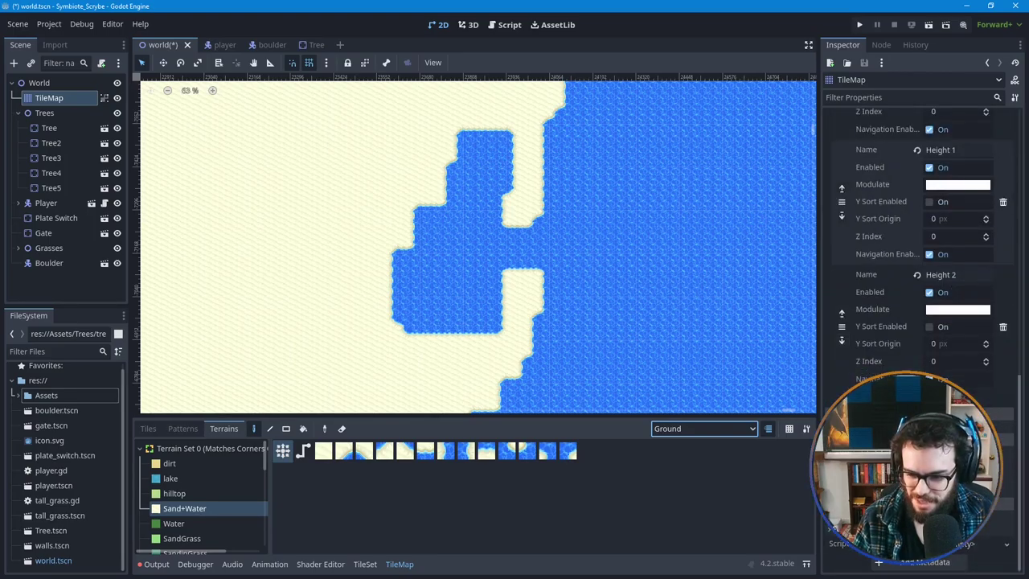
scroll(917, 241, "down", 5)
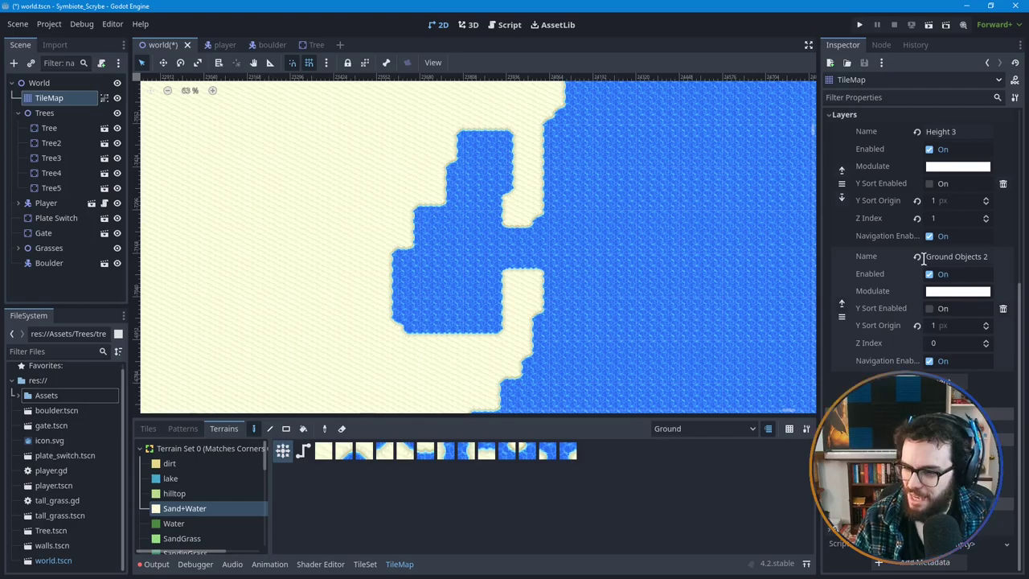
left_click(842, 304)
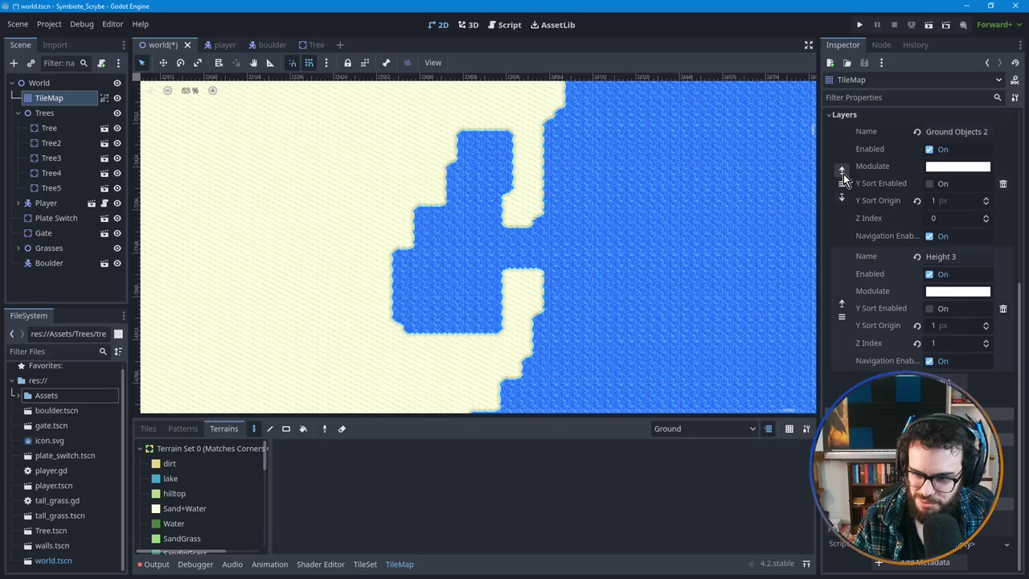
Step: Move the Ground Objects 2 layer ahead of Height 2 and Height 1, placing it directly after Ground Objects
scroll(843, 174, "up", 5)
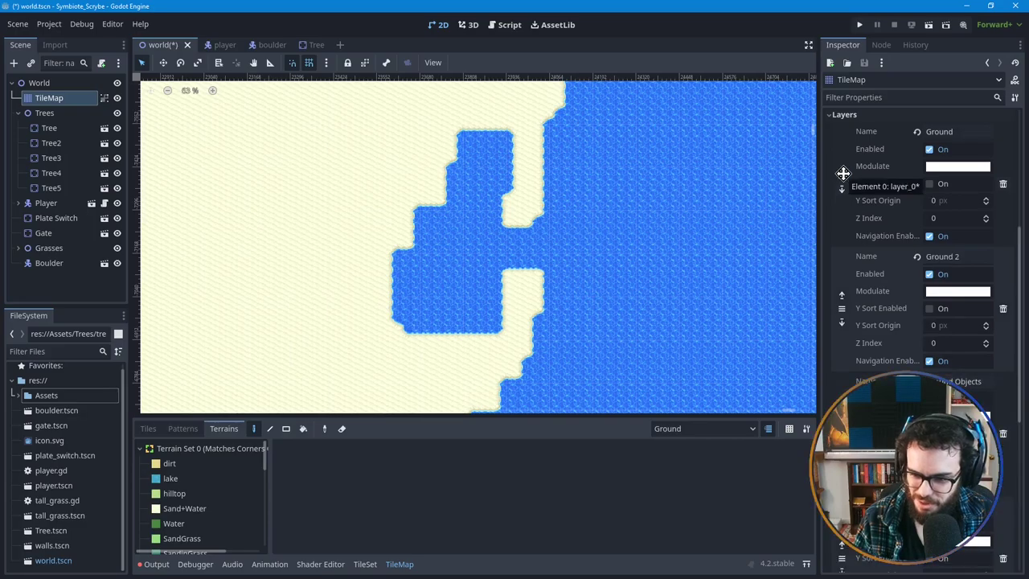
scroll(842, 236, "down", 5)
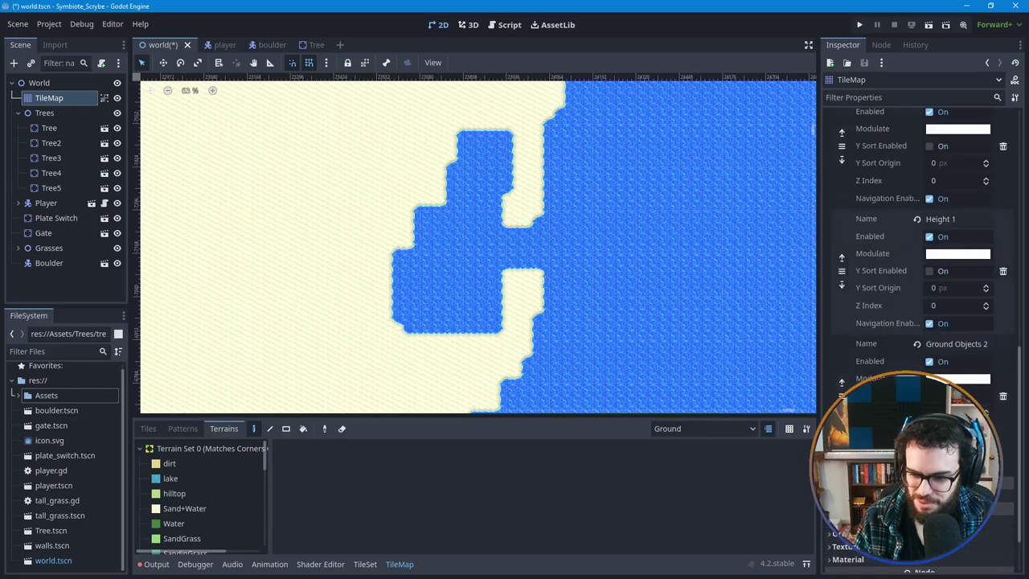
left_click(842, 382)
scroll(842, 385, "up", 2)
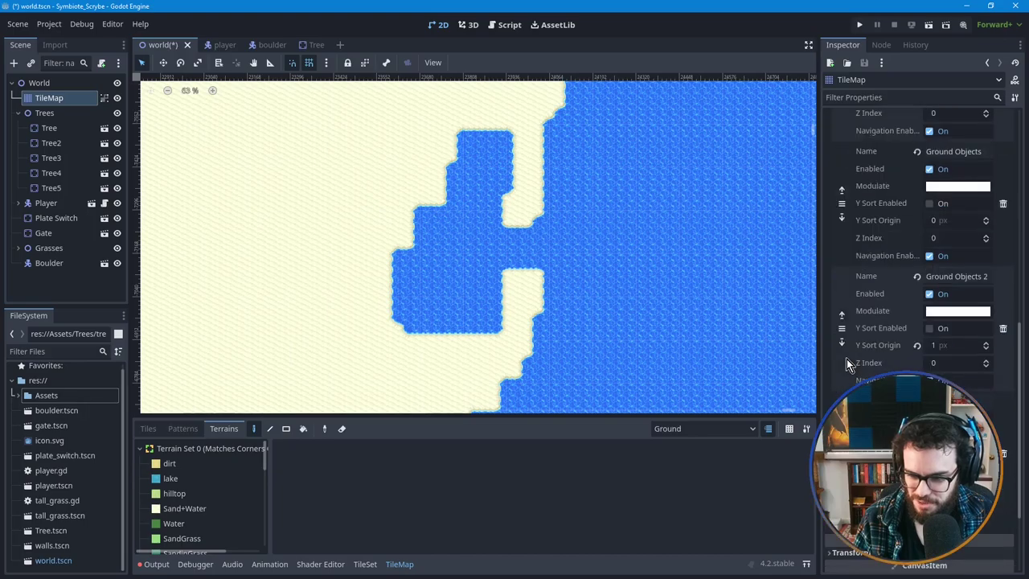
scroll(846, 364, "up", 2)
left_click(844, 370)
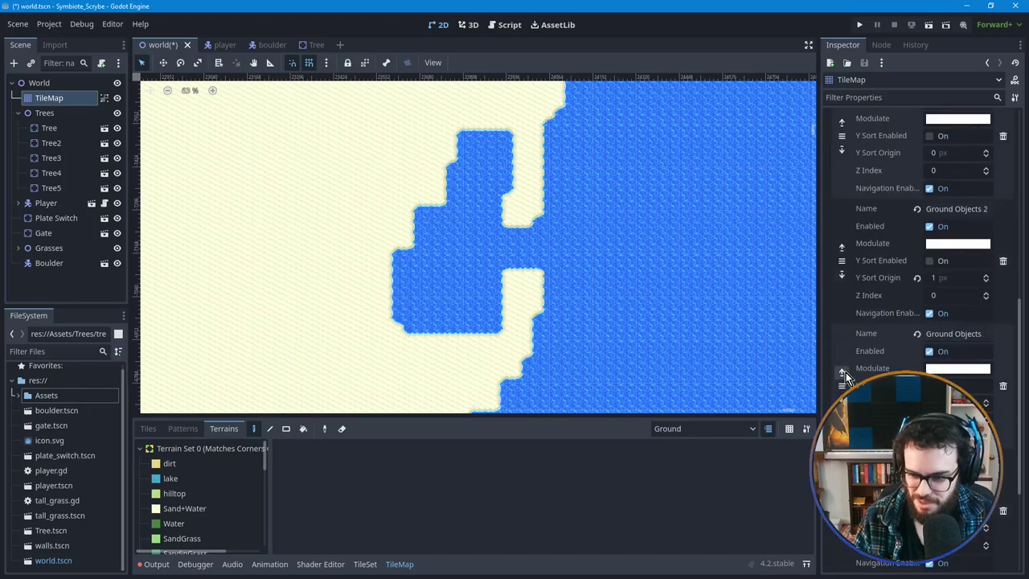
left_click(843, 275)
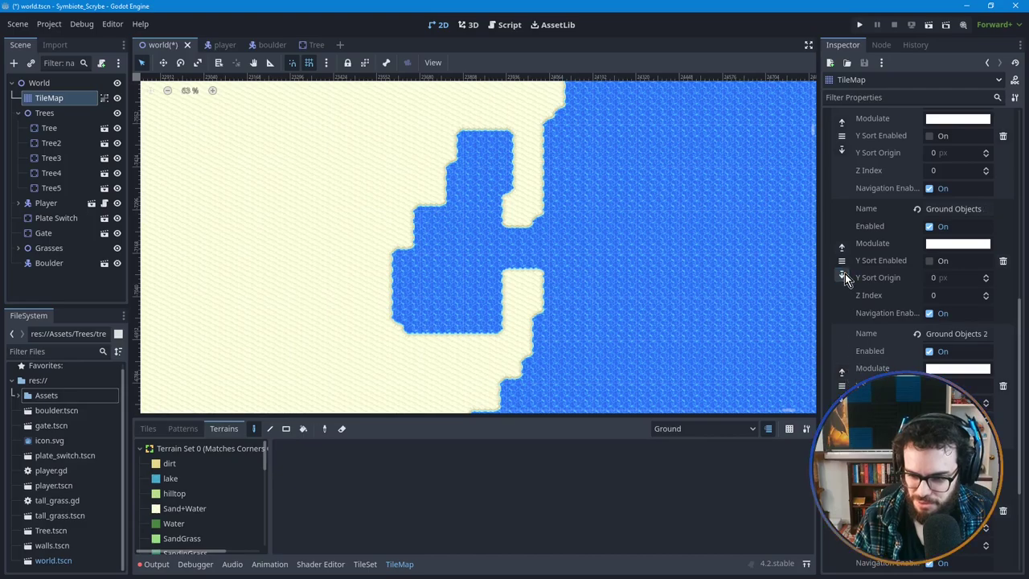
Step: Save the world scene and check the new layer order among the selectable drawing layers
key("ctrl+s")
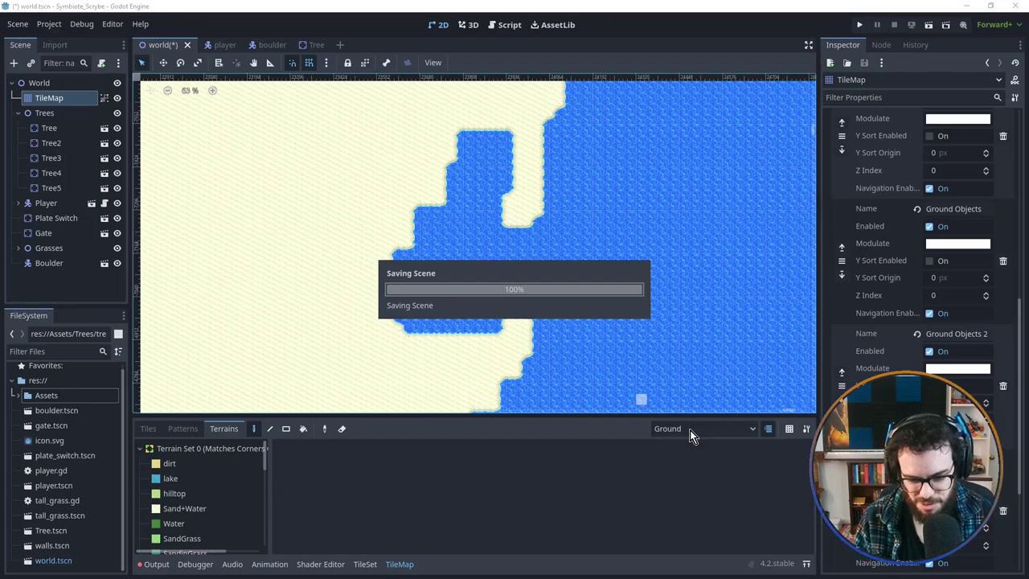
left_click(690, 430)
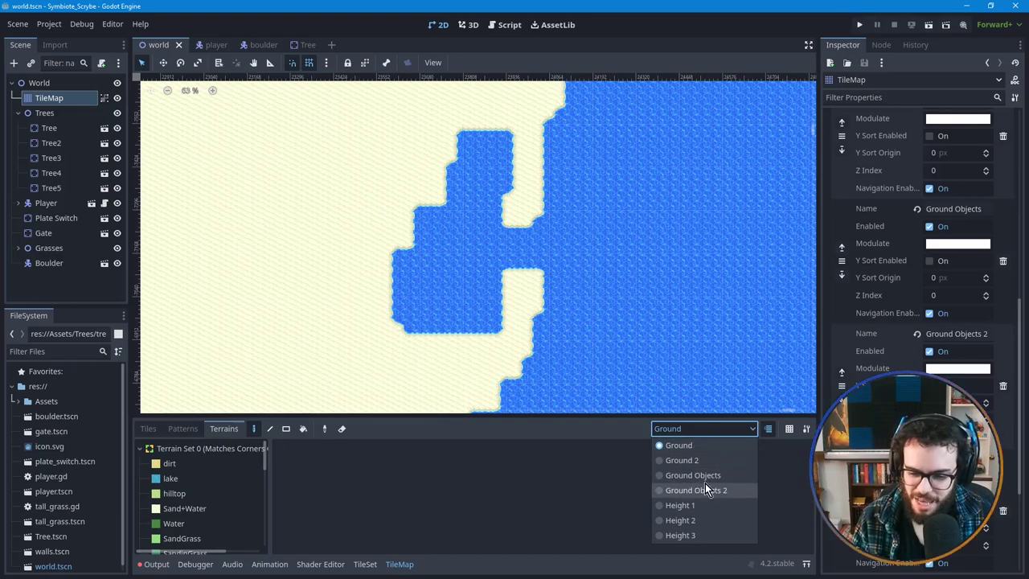
left_click(548, 504)
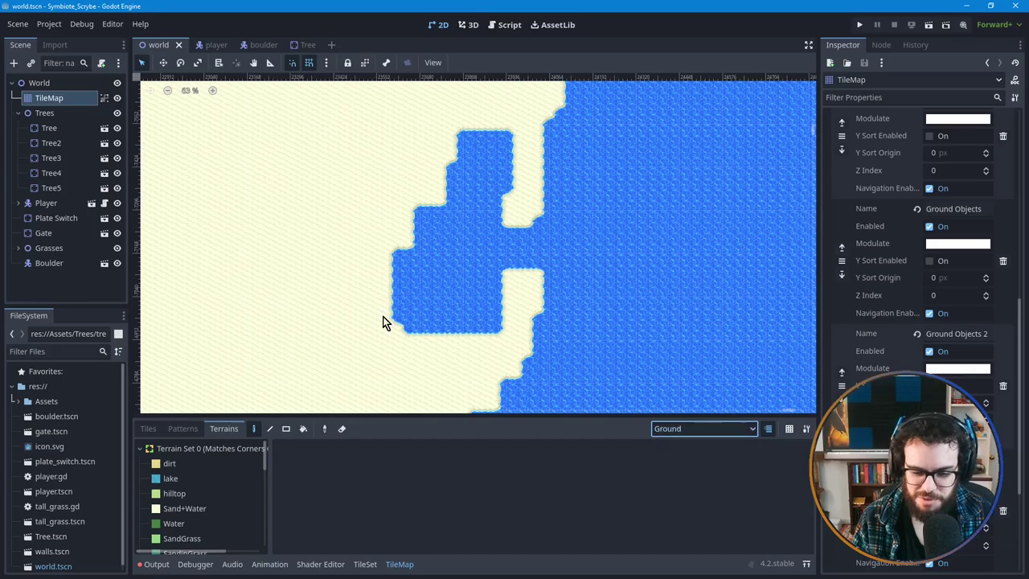
Step: Paint a diagonal Sand+Water edge across the wedge-shaped notch south of the inlet and fill the water behind it with sand
scroll(529, 298, "down", 3)
scroll(563, 337, "down", 7)
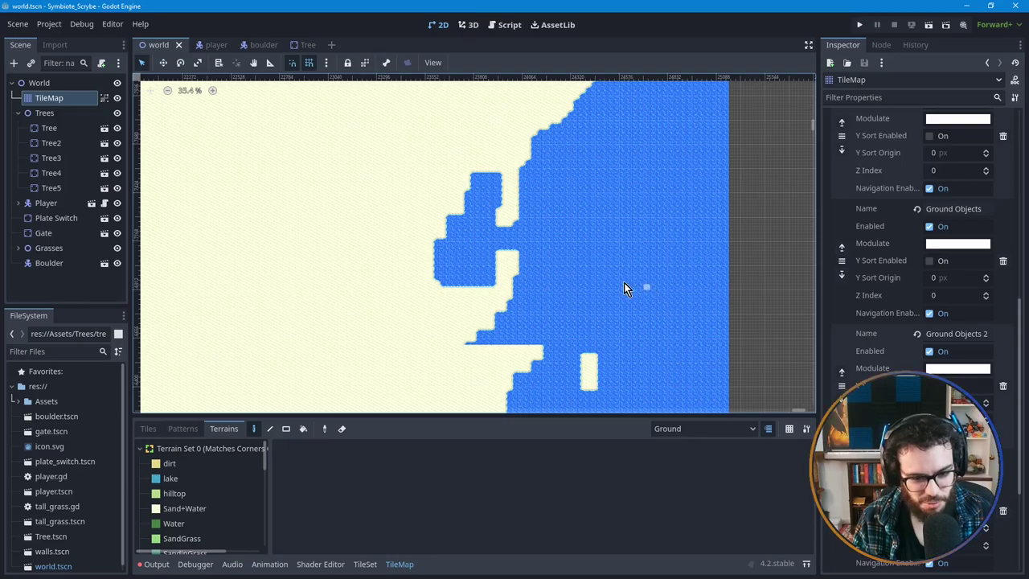
scroll(503, 359, "up", 2)
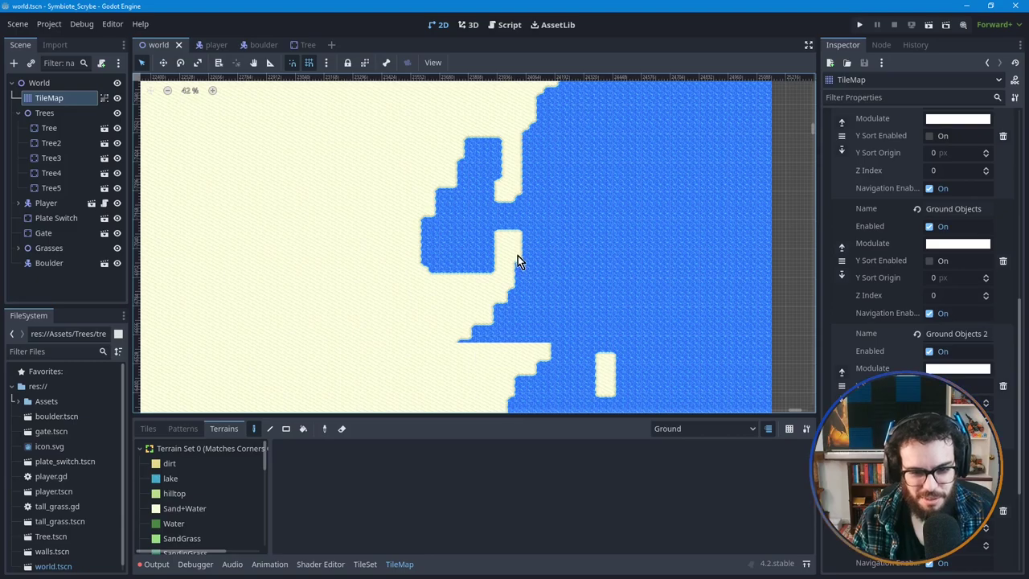
middle_click_drag(501, 340, 509, 278)
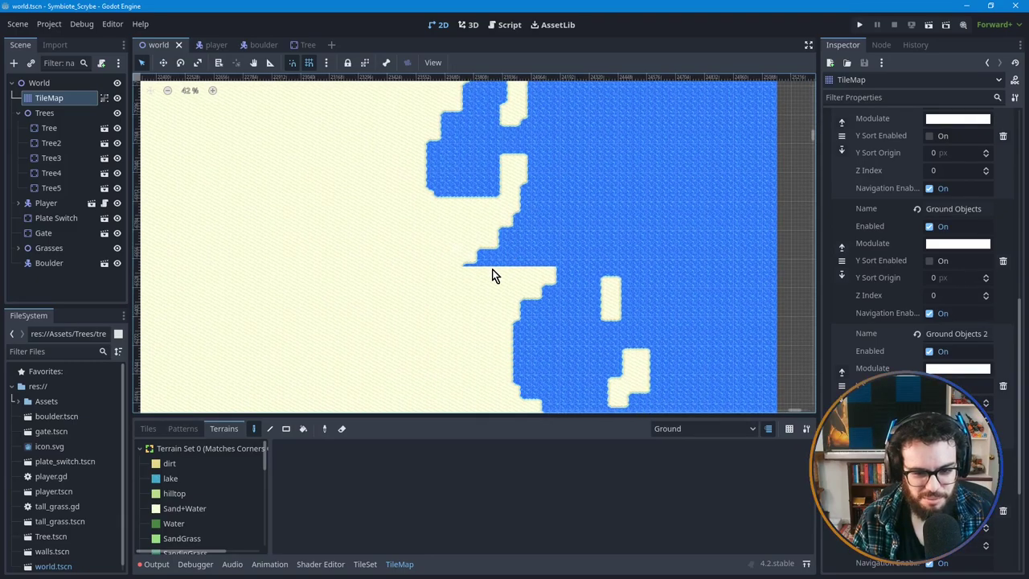
scroll(492, 272, "up", 1)
scroll(509, 214, "up", 2)
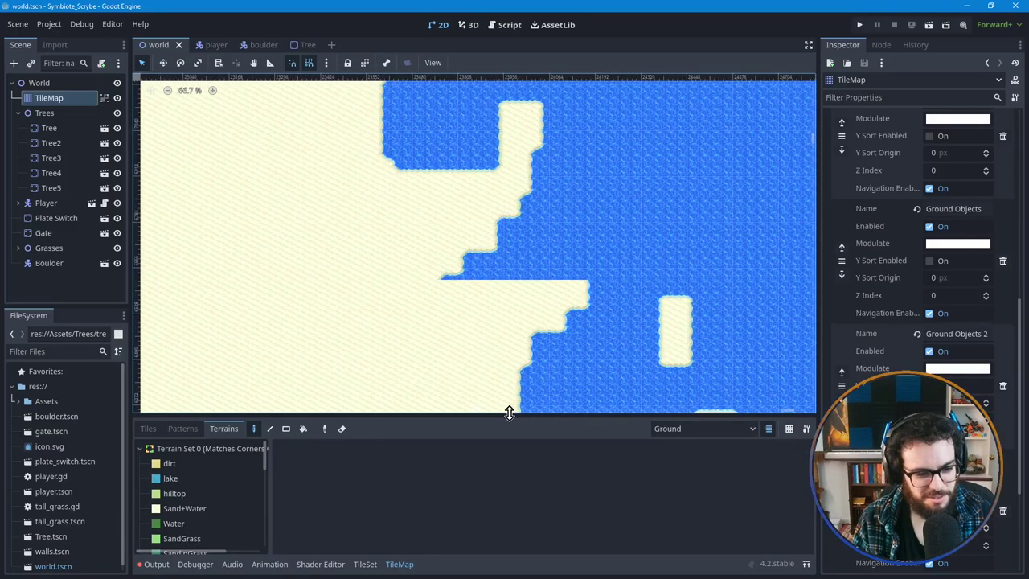
left_click(184, 506)
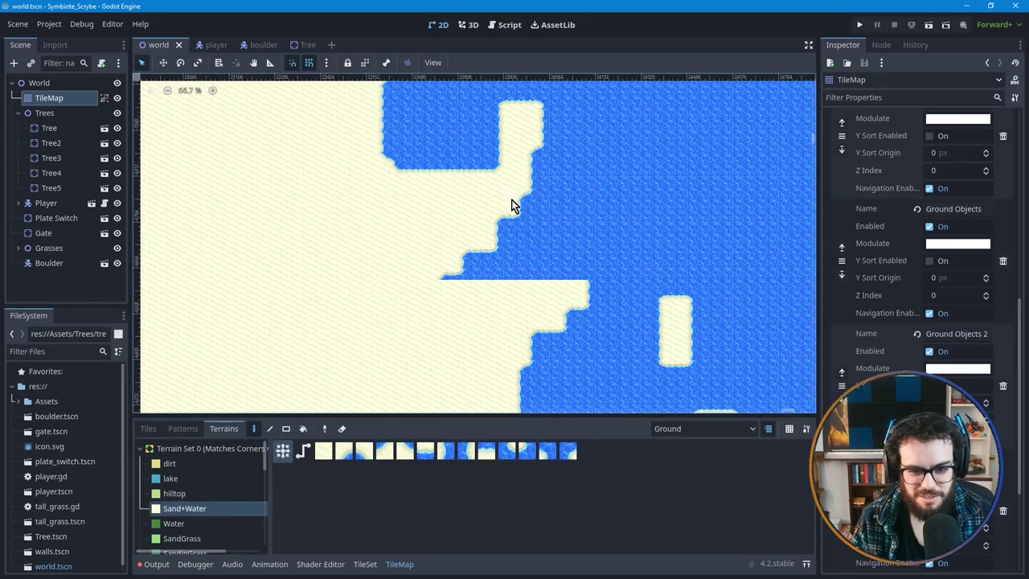
left_click_drag(578, 272, 543, 222)
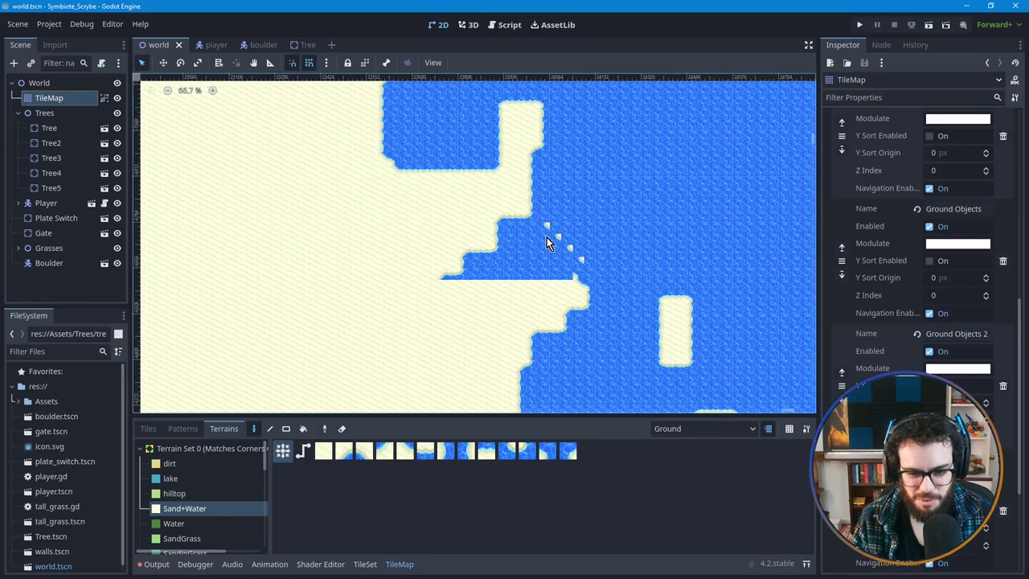
mouse_move(570, 258)
left_mouse_down()
mouse_move(521, 221)
mouse_move(560, 258)
mouse_move(499, 225)
mouse_move(559, 281)
mouse_move(546, 266)
mouse_move(444, 275)
mouse_move(482, 260)
mouse_move(469, 255)
mouse_move(477, 269)
mouse_move(497, 248)
mouse_move(503, 278)
mouse_move(500, 254)
mouse_move(532, 286)
mouse_move(543, 272)
mouse_move(491, 211)
mouse_move(524, 294)
left_mouse_up()
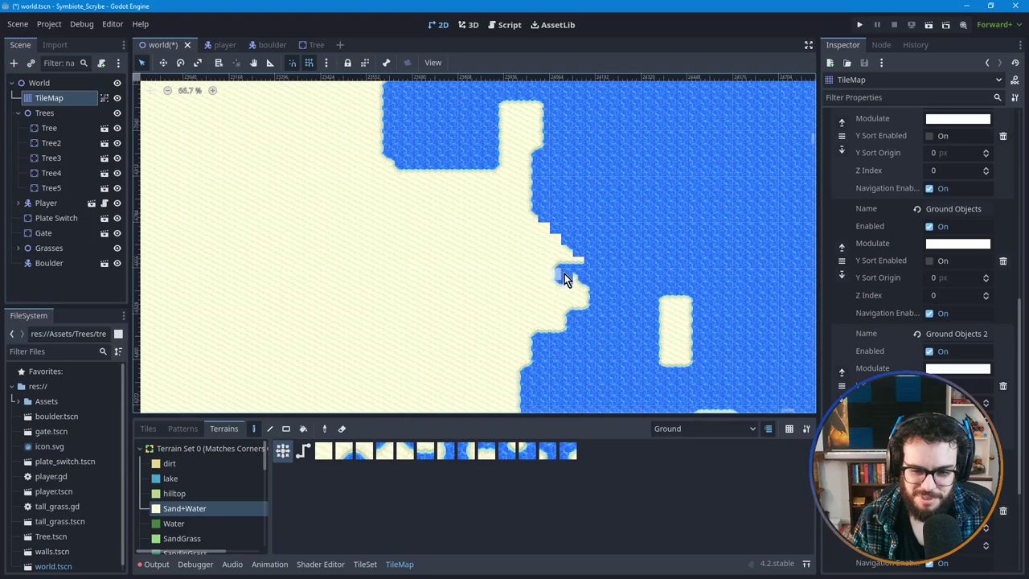
Step: Fill the leftover water pocket near the new headland's tip and smooth its jagged diagonal northern edge with Sand+Water tiles
scroll(482, 357, "down", 1)
mouse_move(522, 367)
middle_mouse_down()
mouse_move(516, 328)
mouse_move(556, 238)
middle_mouse_up()
scroll(514, 354, "down", 2)
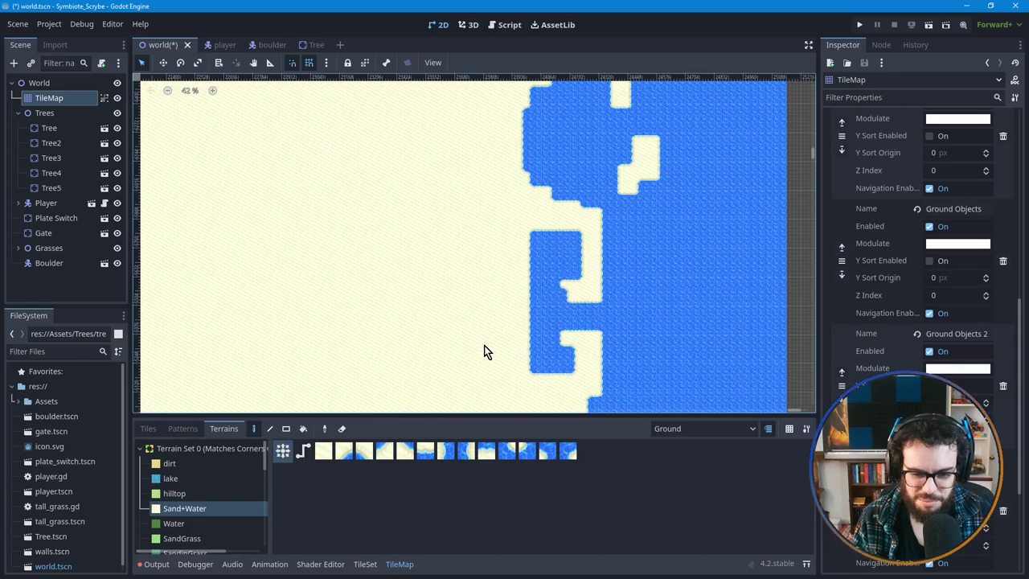
scroll(508, 253, "up", 1)
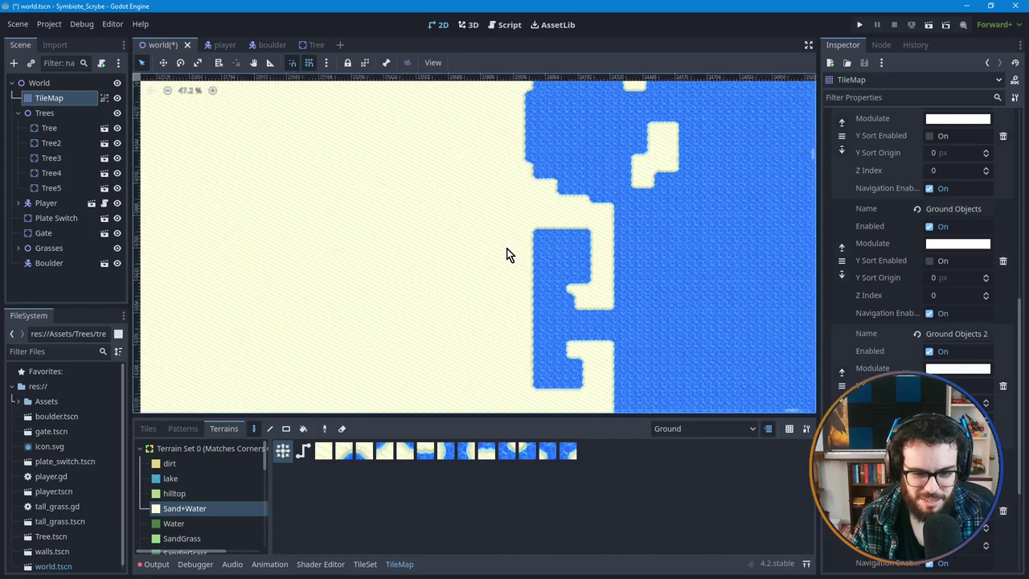
scroll(485, 318, "up", 1)
scroll(482, 273, "up", 3, "ctrl")
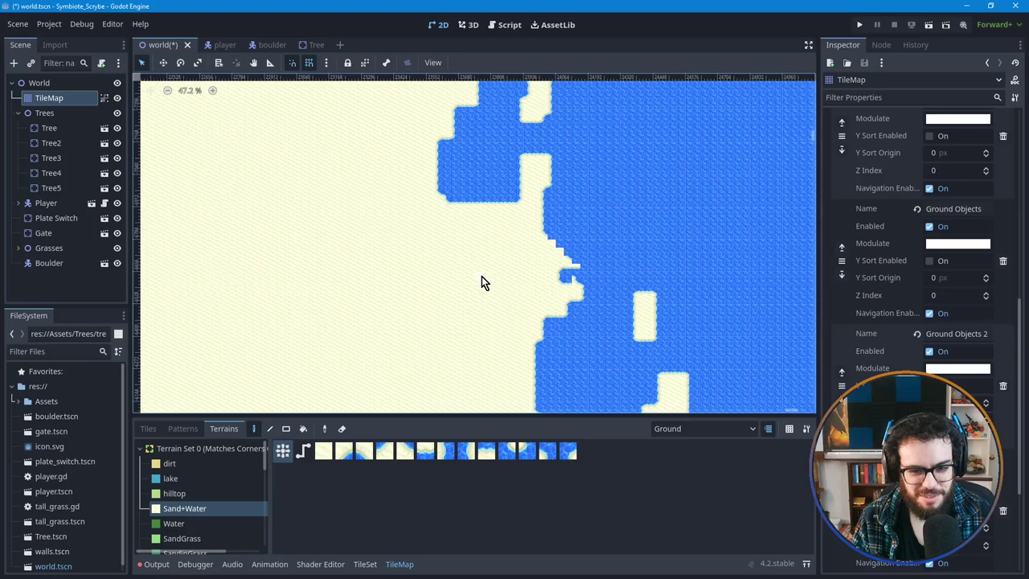
scroll(572, 283, "up", 2)
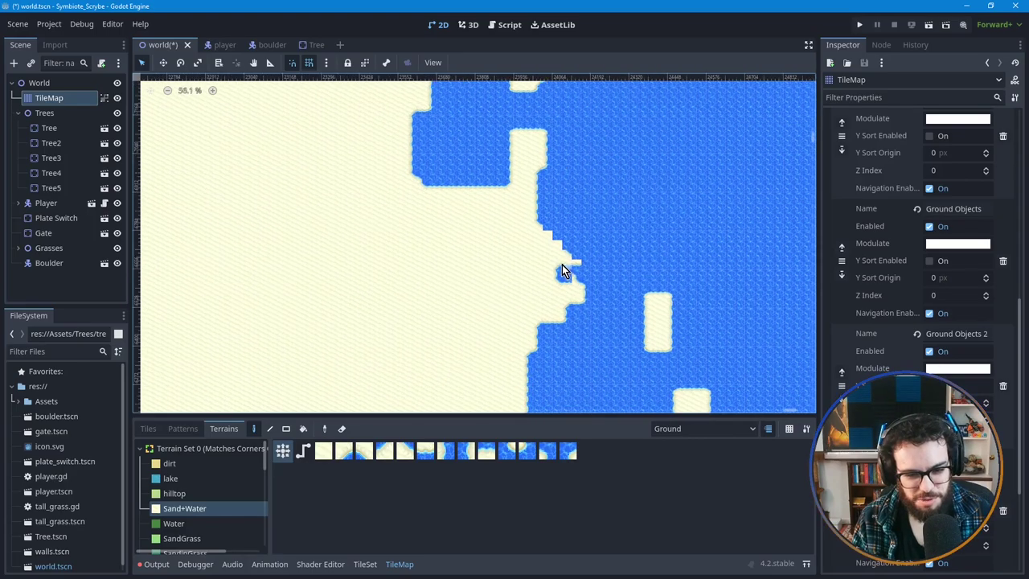
left_click_drag(584, 288, 536, 290)
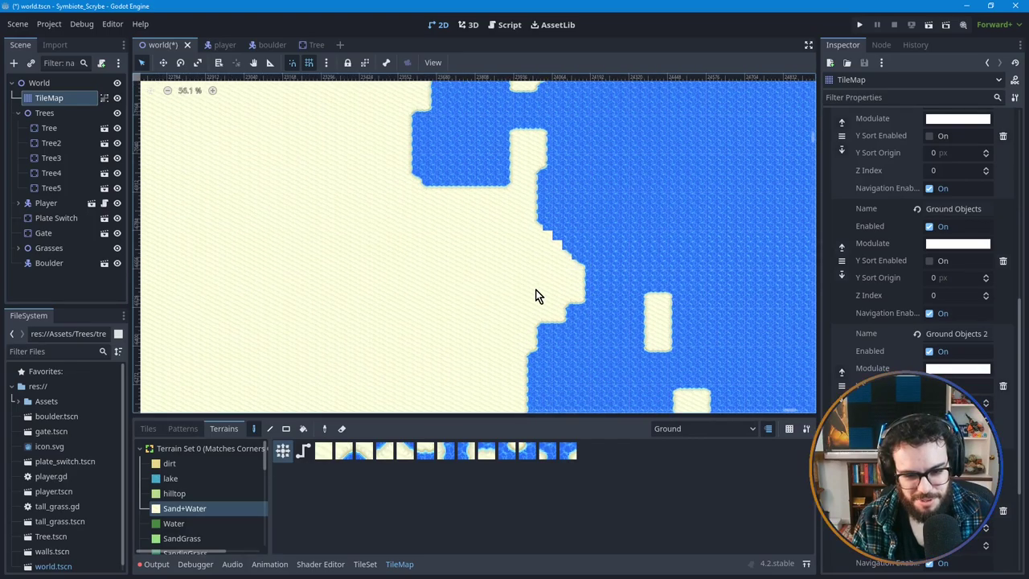
scroll(546, 232, "up", 2)
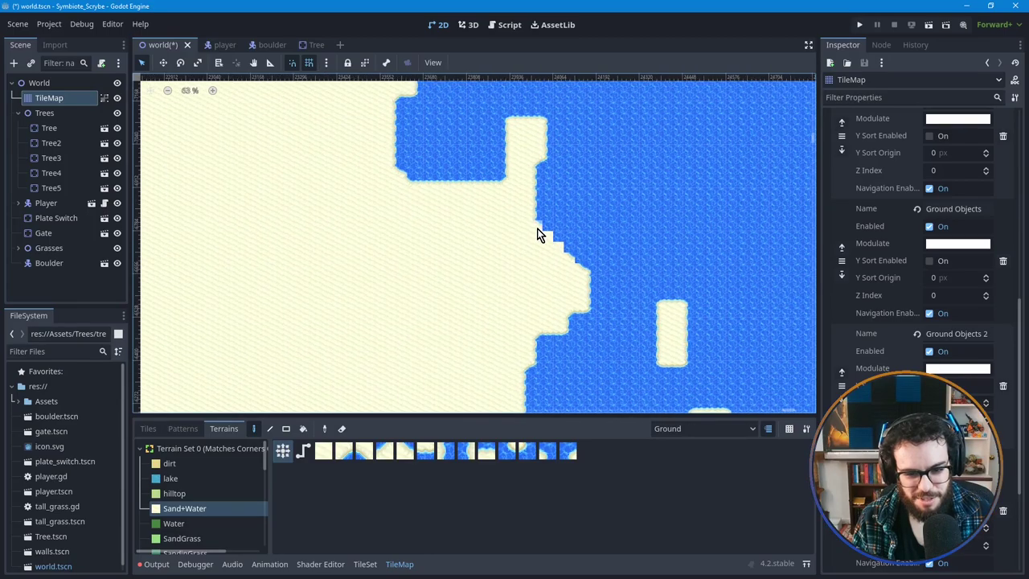
left_click_drag(571, 257, 585, 273)
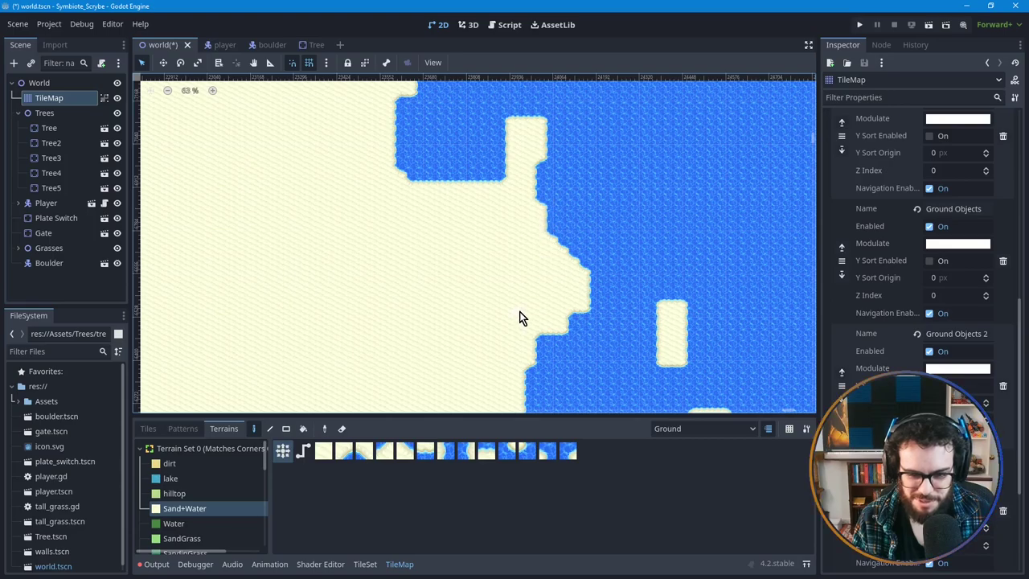
Step: Fill the shallow water indentation along the shore just south of the inlet with Sand+Water, straightening the edge down to the headland
left_click_drag(545, 161, 545, 208)
scroll(510, 300, "down", 2)
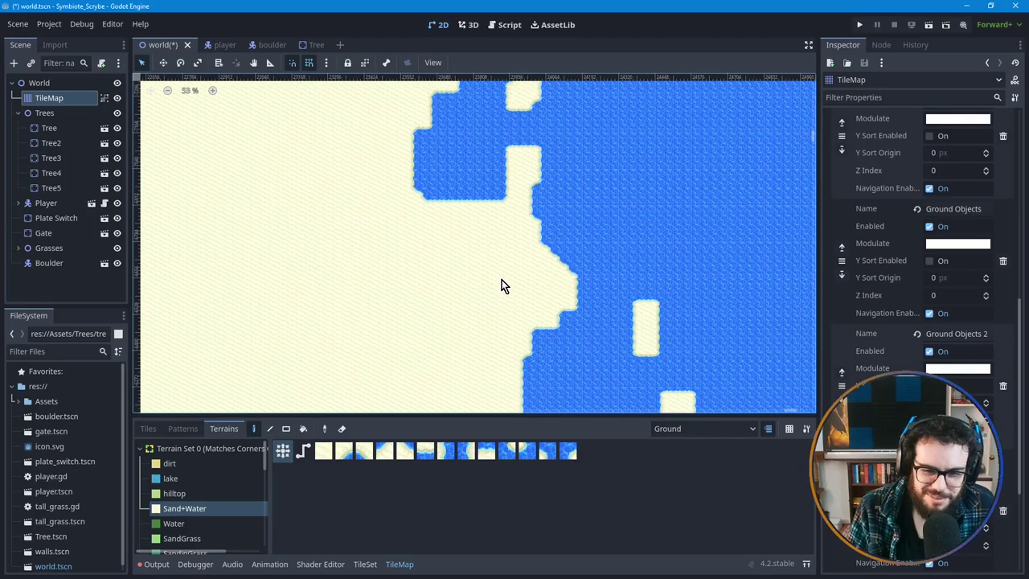
key("ctrl+shift+z")
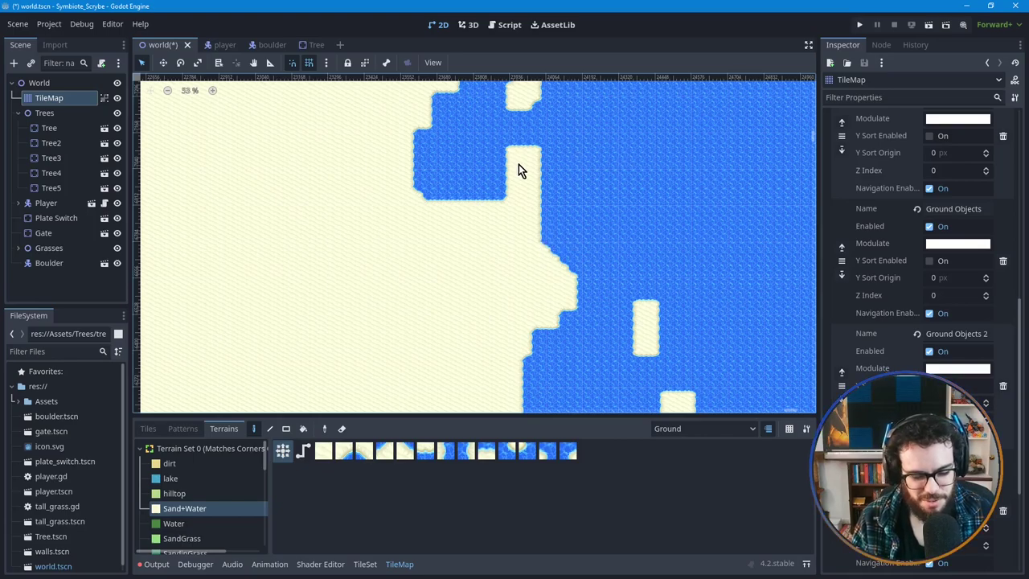
key("ctrl+z")
key("ctrl+z")
key("ctrl+z")
key("ctrl+z")
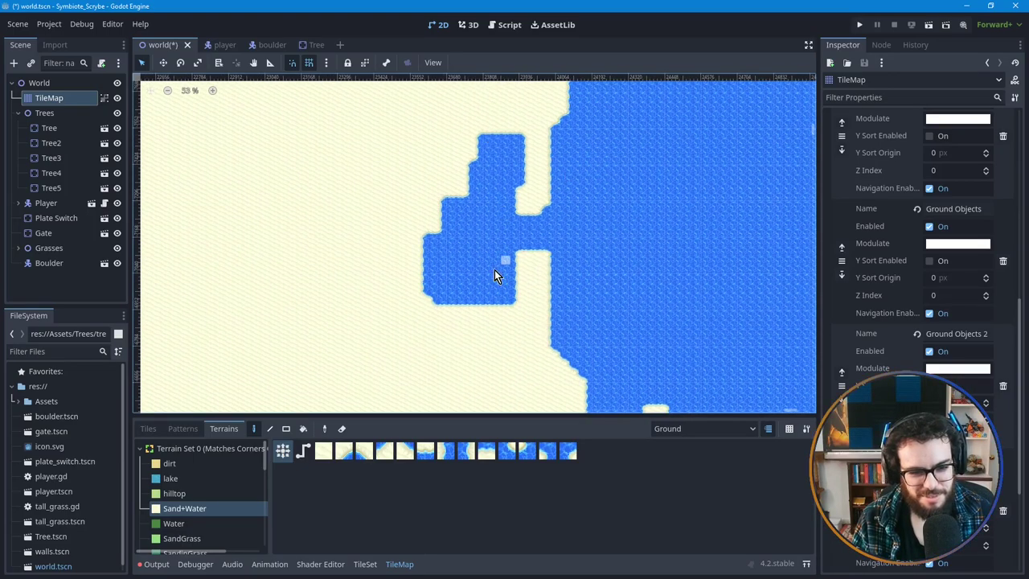
key("ctrl+shift+z")
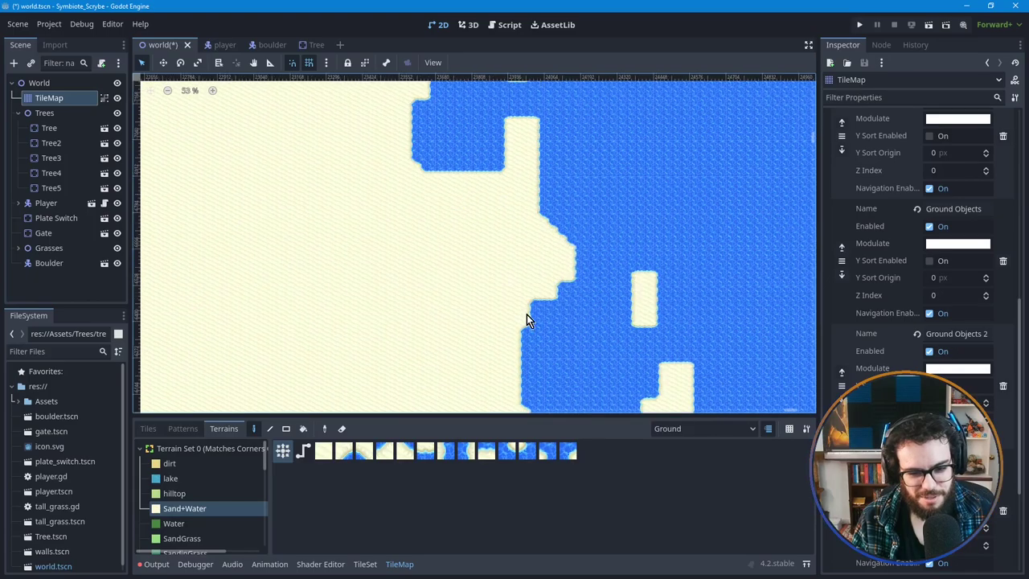
scroll(514, 233, "down", 1)
key("ctrl+shift+z")
key("ctrl+shift+z")
key("ctrl+shift+z")
Step: Examine the eastern coastline from the brown terrain in the north down past the scattered islets, then return to the inlet
scroll(572, 186, "down", 4)
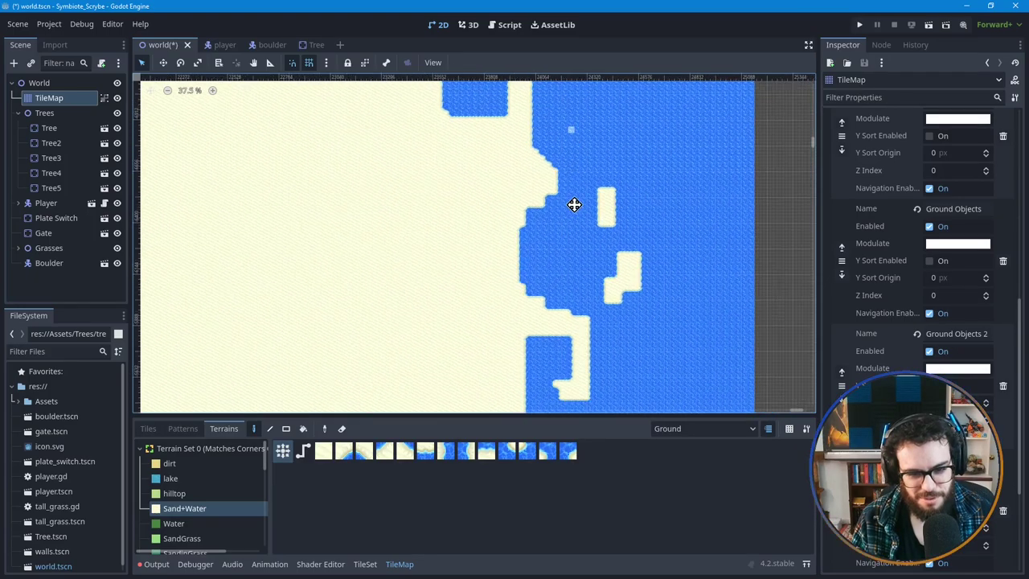
scroll(607, 152, "down", 1)
middle_click_drag(607, 152, 537, 135)
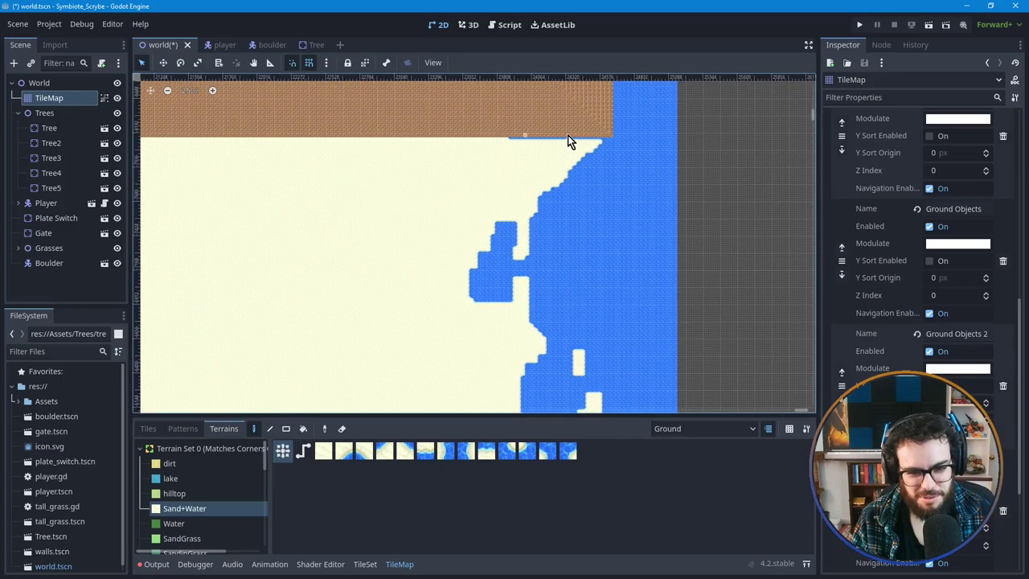
middle_click_drag(615, 336, 605, 225)
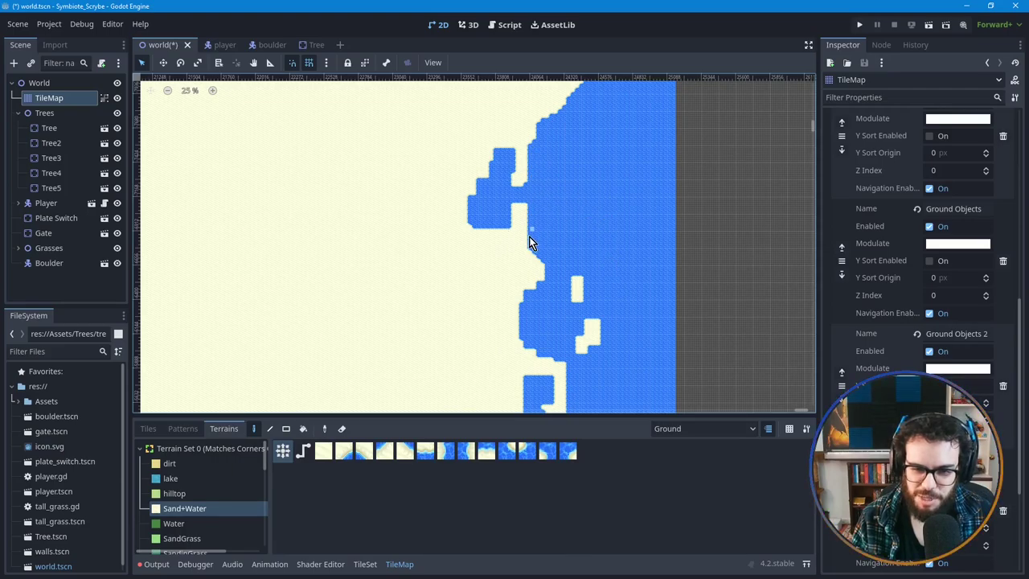
scroll(595, 220, "down", 3)
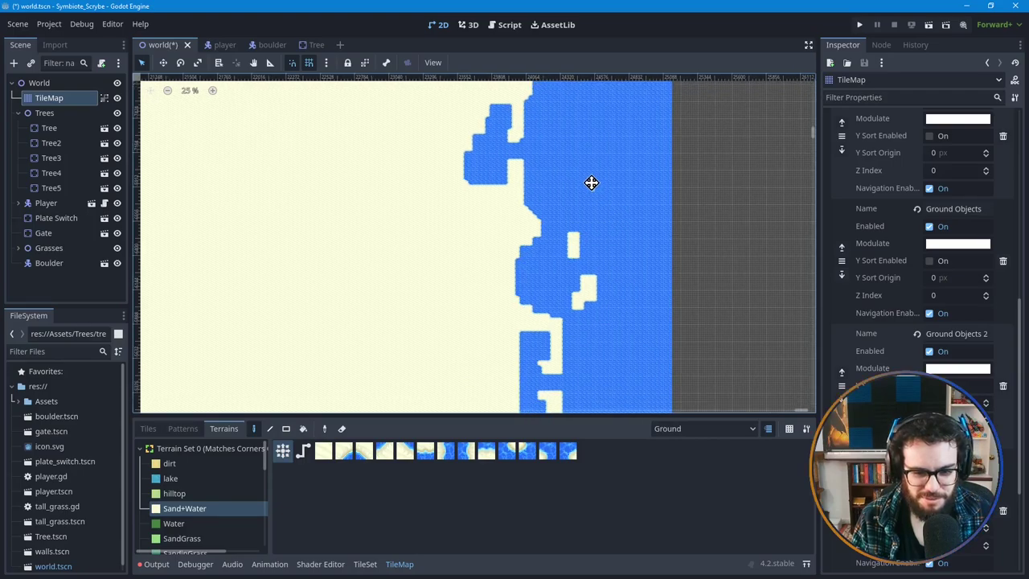
scroll(589, 241, "down", 1)
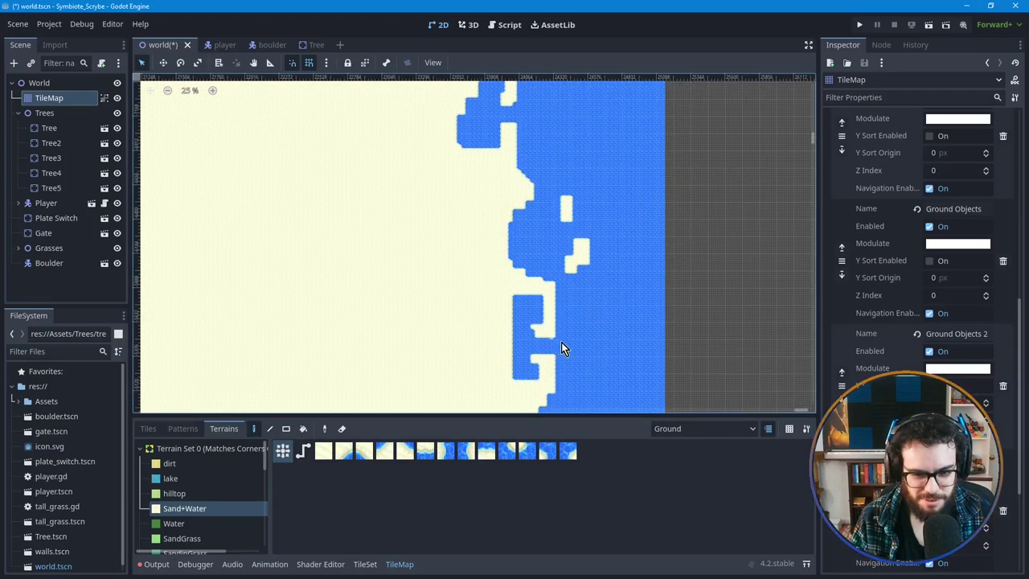
scroll(586, 289, "down", 3)
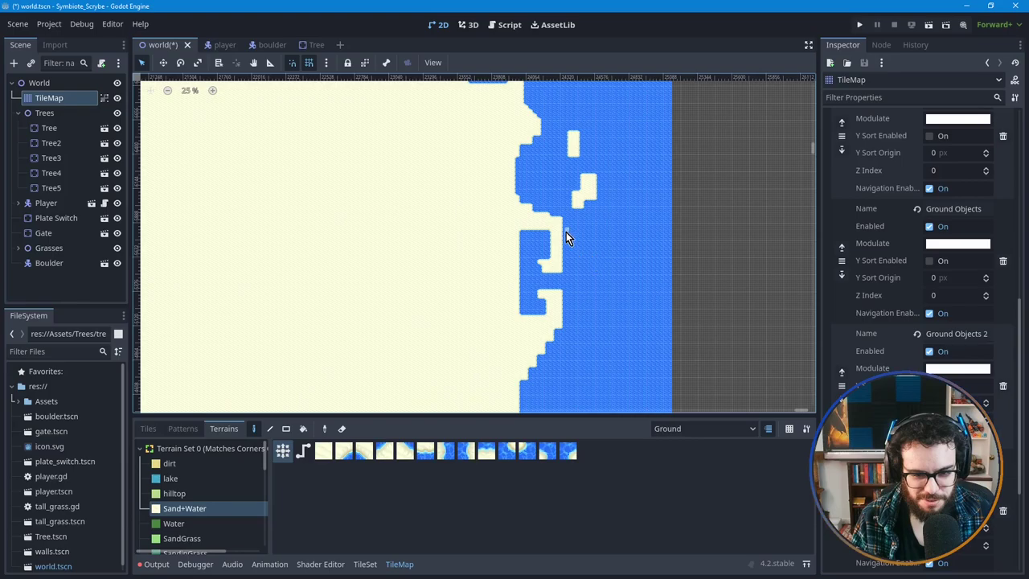
scroll(523, 196, "up", 1)
scroll(523, 172, "down", 1)
scroll(542, 356, "down", 2)
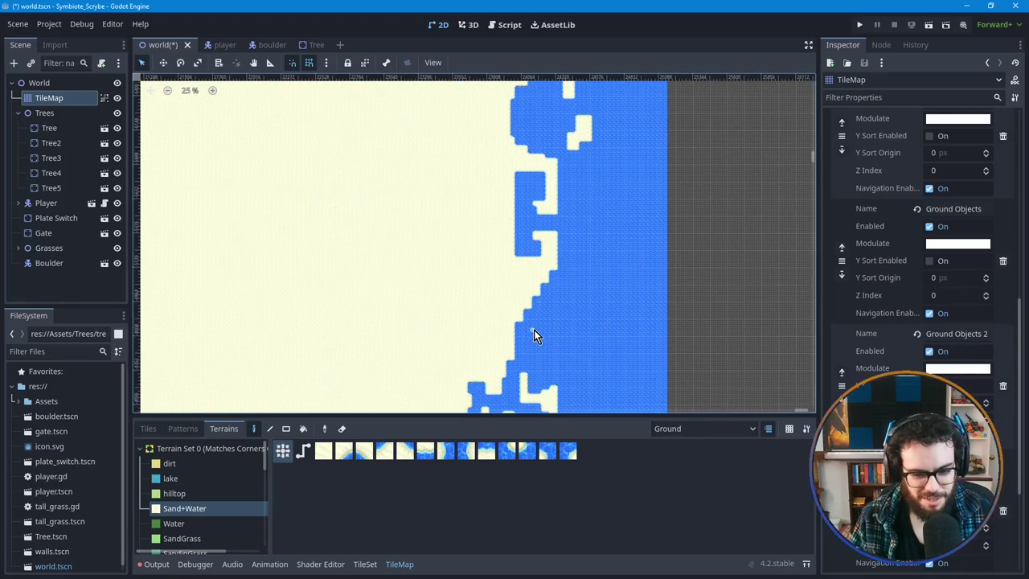
scroll(555, 321, "down", 2)
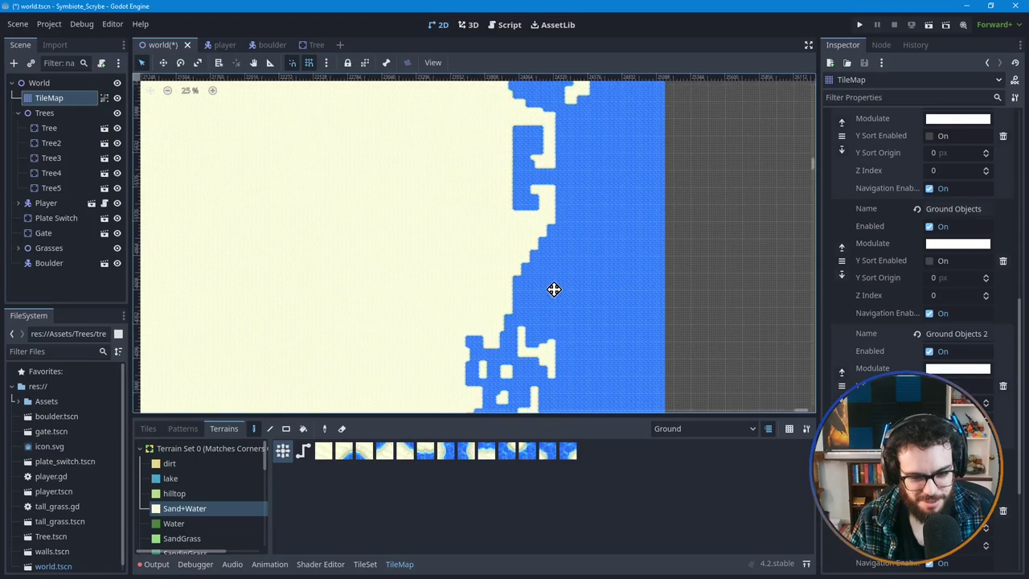
scroll(556, 324, "down", 2)
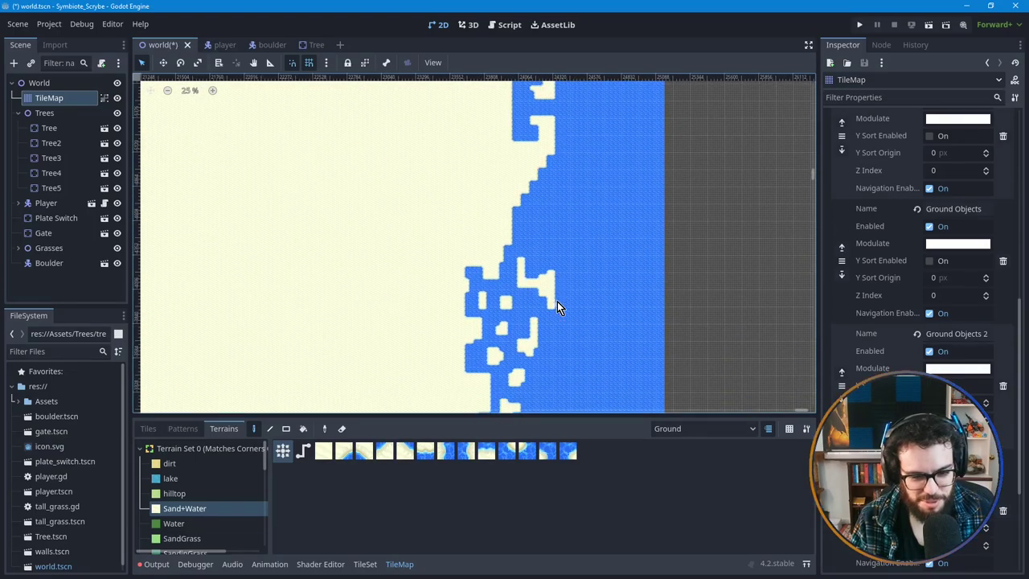
scroll(557, 332, "down", 2)
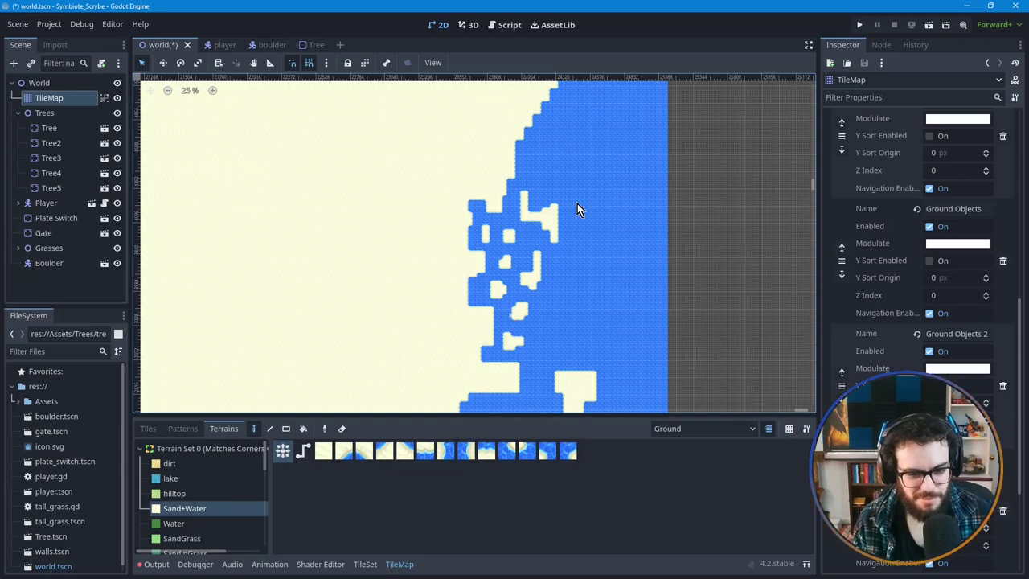
middle_click_drag(545, 321, 553, 263)
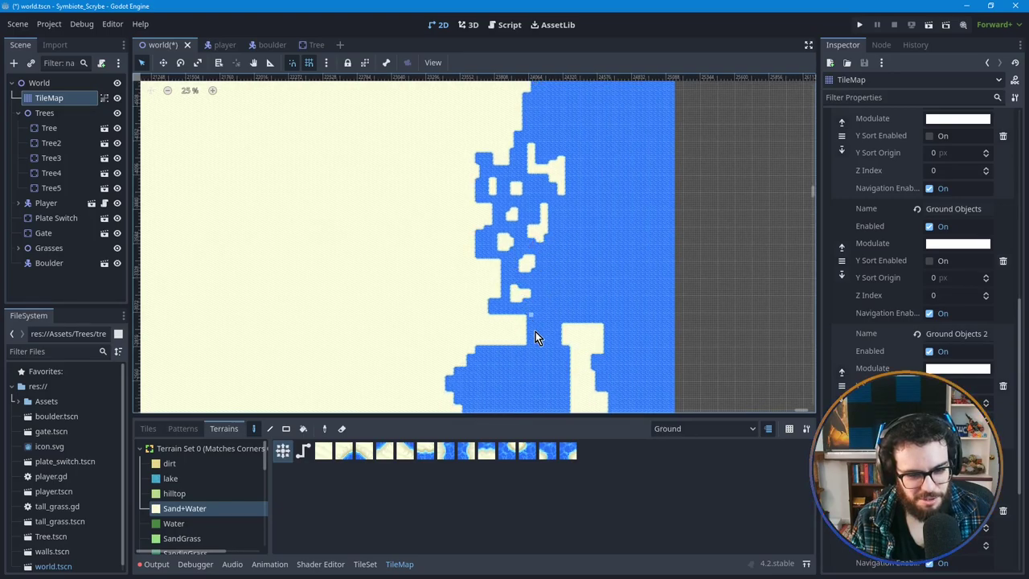
scroll(544, 305, "down", 2)
middle_click_drag(564, 213, 542, 131)
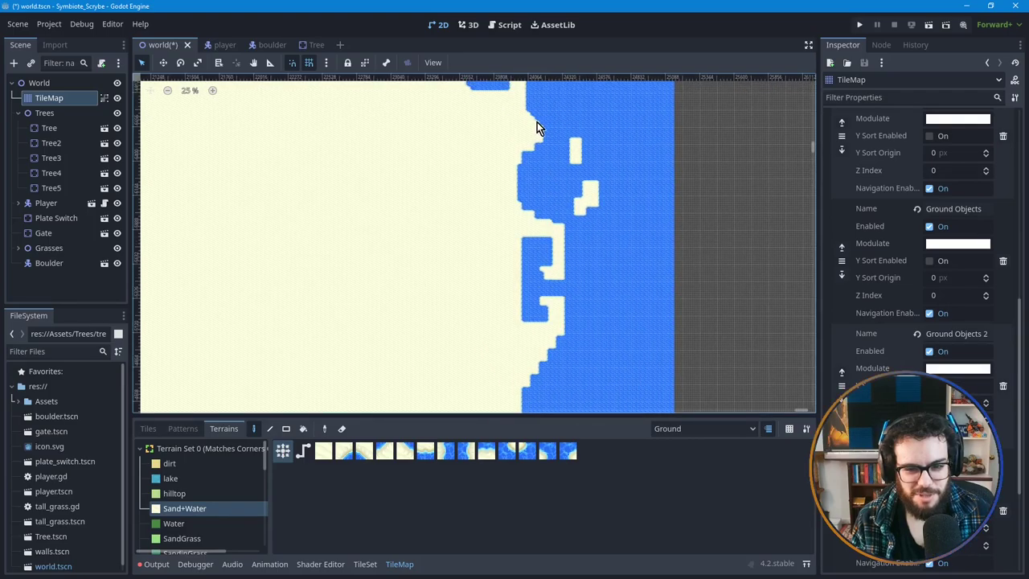
middle_click_drag(538, 214, 496, 300)
scroll(505, 193, "up", 2)
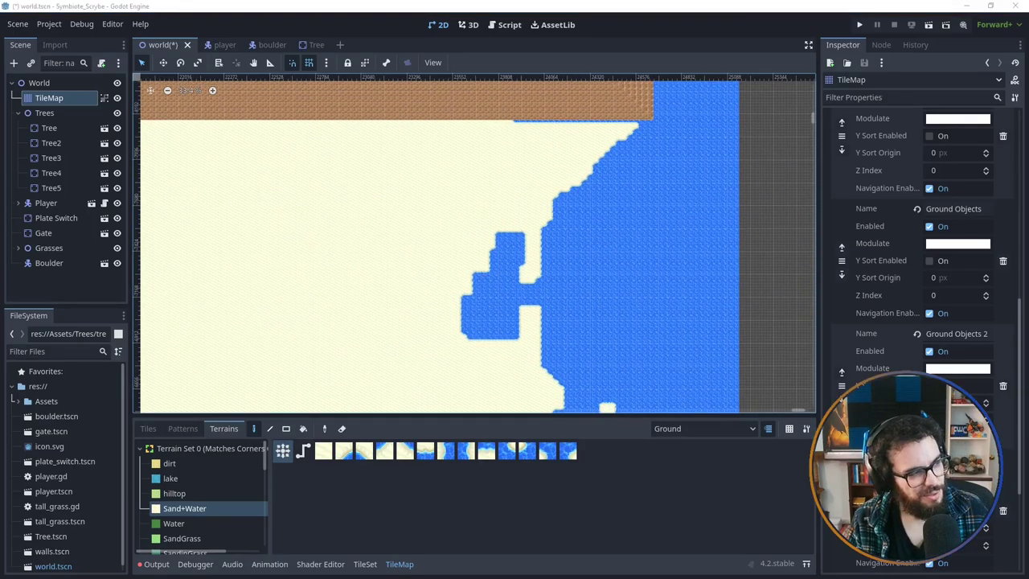
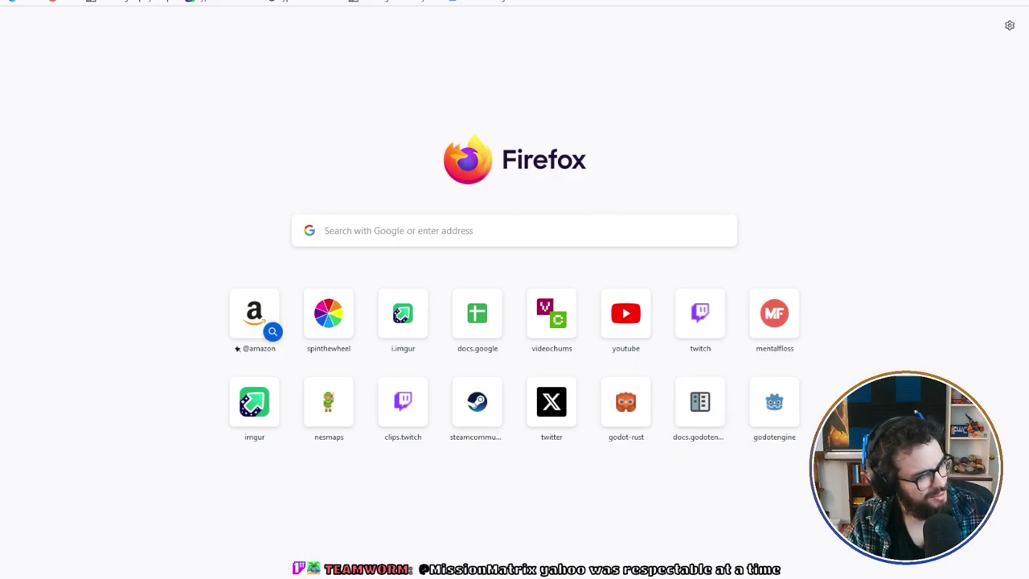
Step: Switch to Firefox and open the Google Images results for "where do tidepools form"
key("alt+Tab")
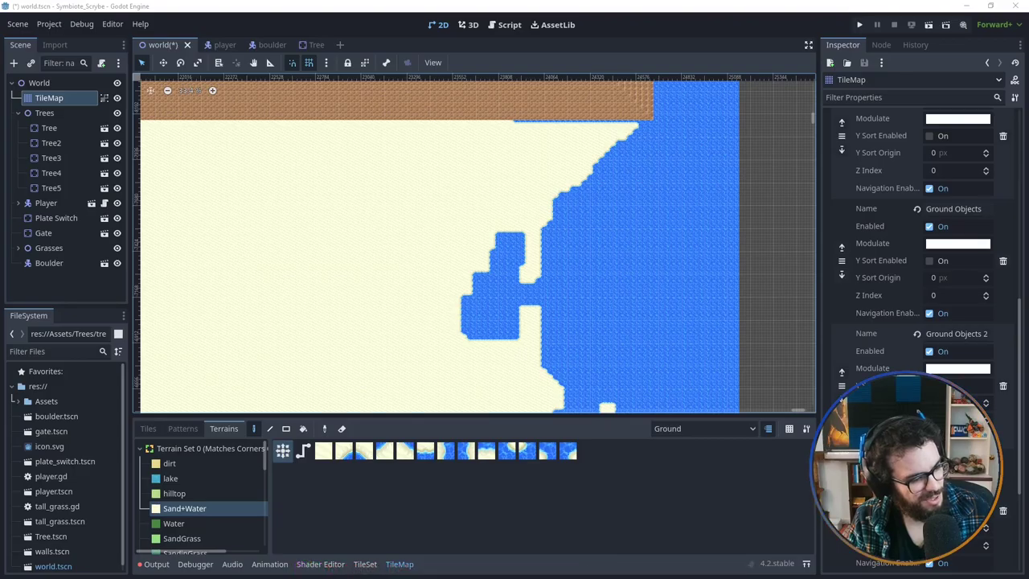
key("alt+Tab")
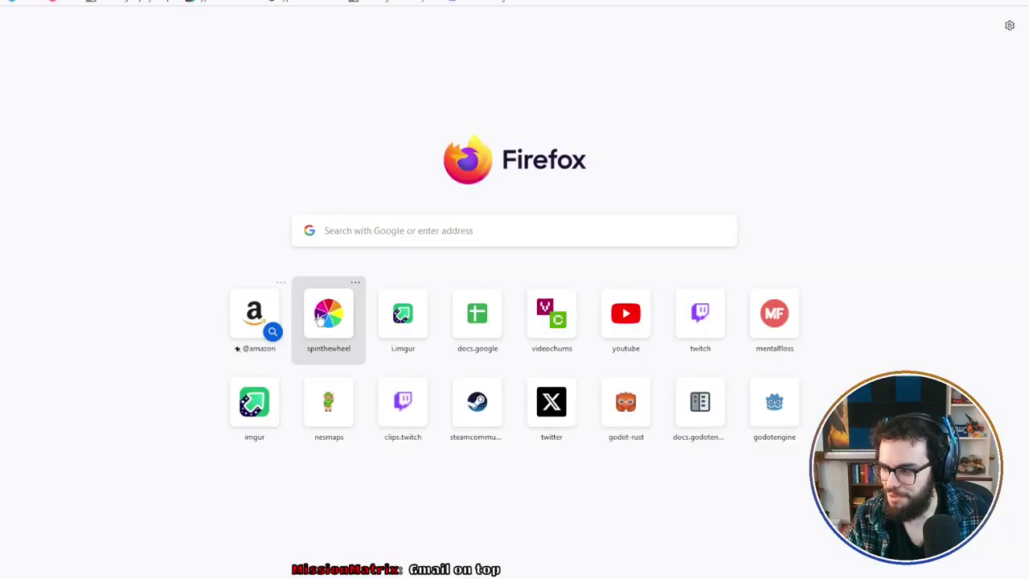
left_click(335, 336)
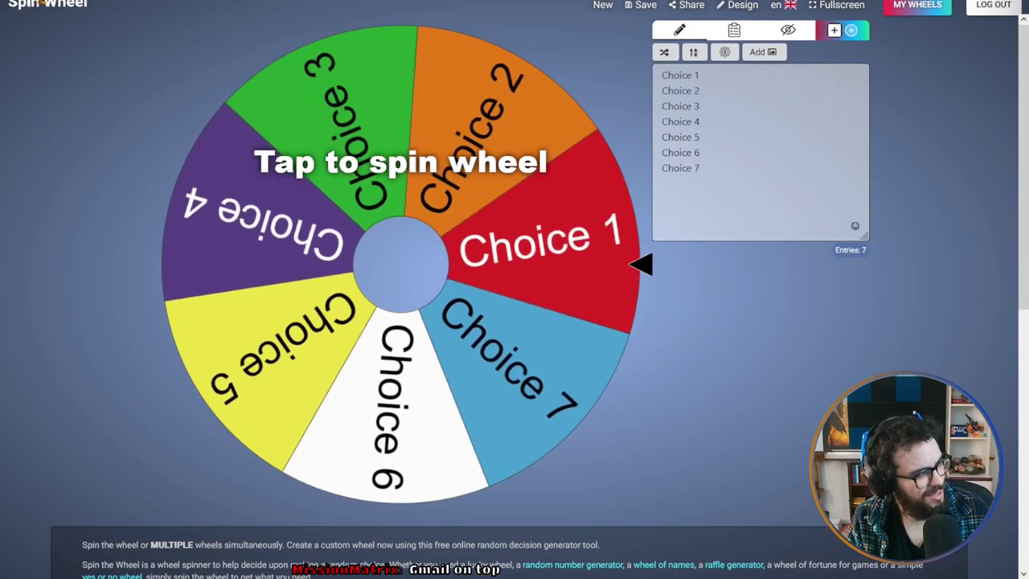
key("ctrl+l")
key("ctrl+v")
key("Return")
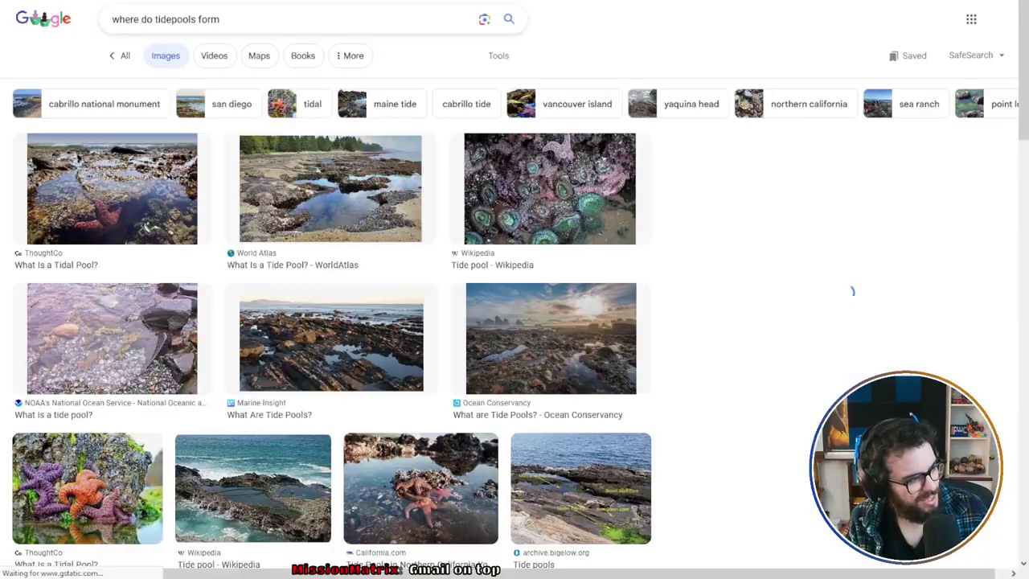
Step: Preview the Wikipedia and World Atlas tide pool photos as references for the coastline
scroll(852, 291, "down", 3)
left_click(307, 379)
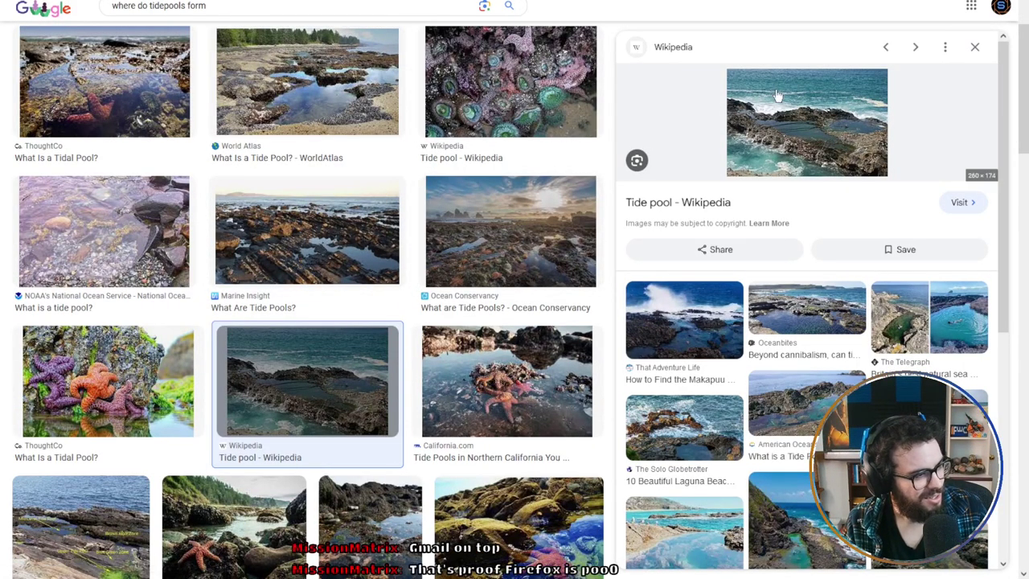
scroll(310, 100, "up", 2)
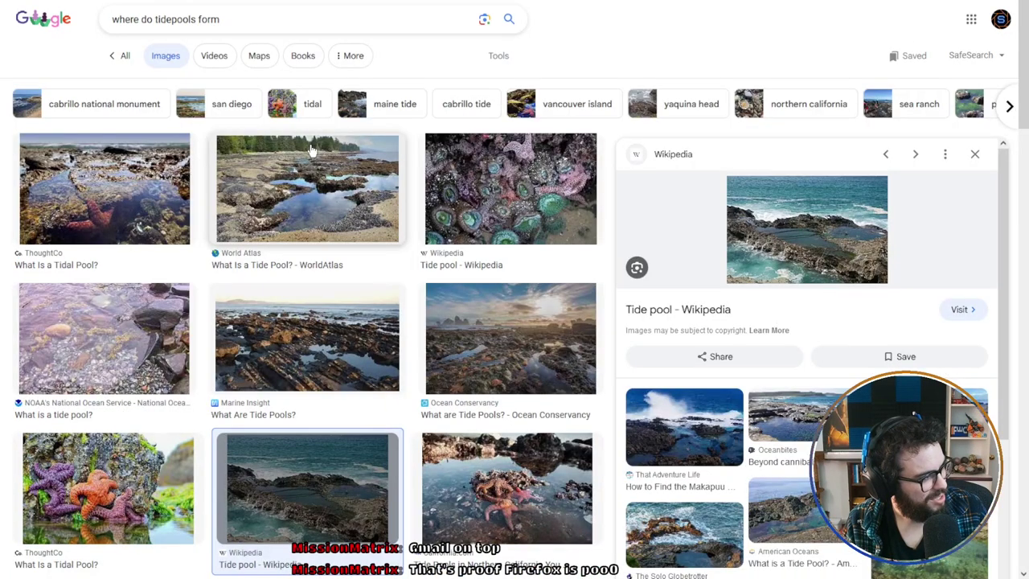
left_click(315, 215)
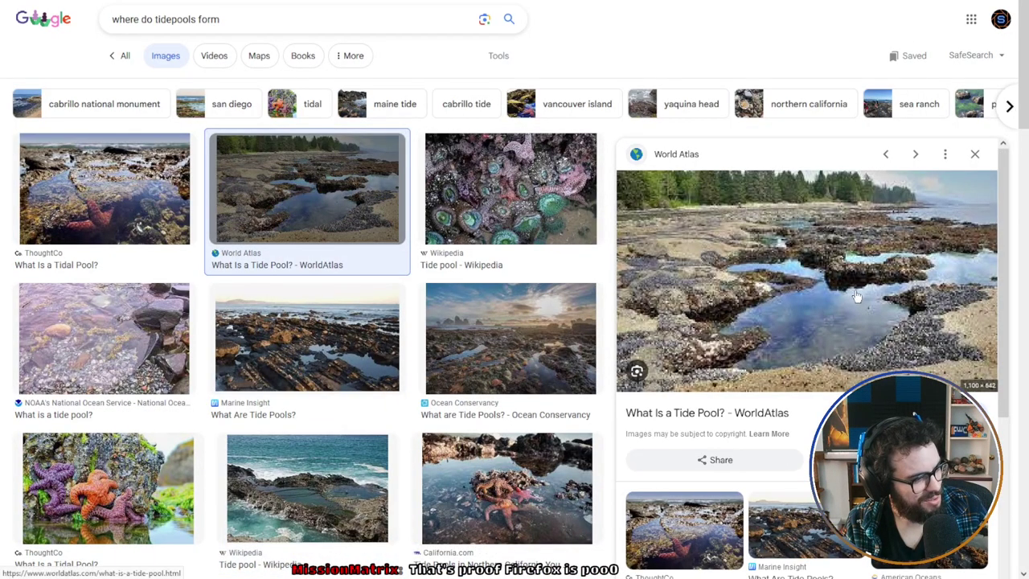
scroll(839, 281, "up", 2)
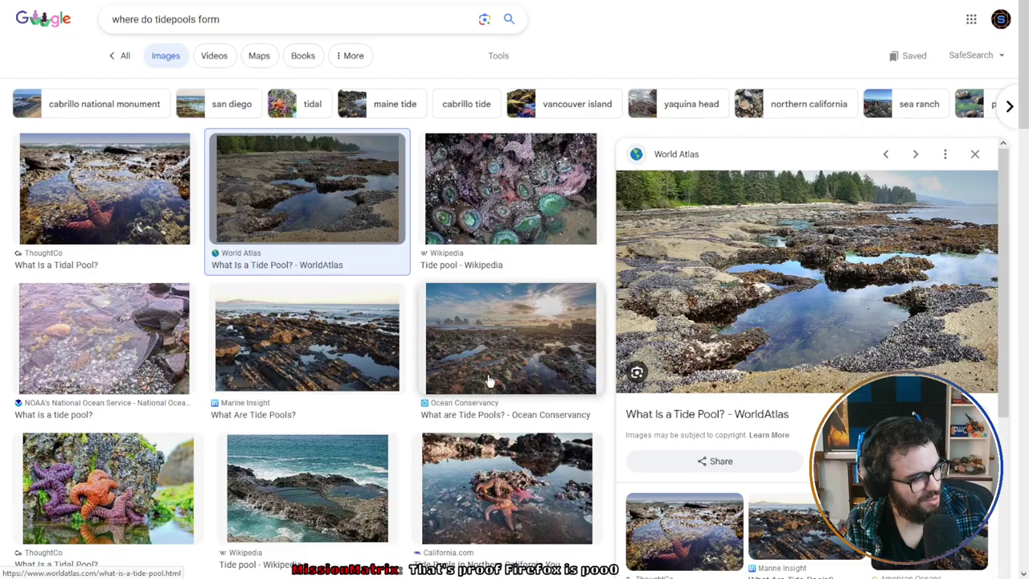
scroll(522, 318, "down", 2)
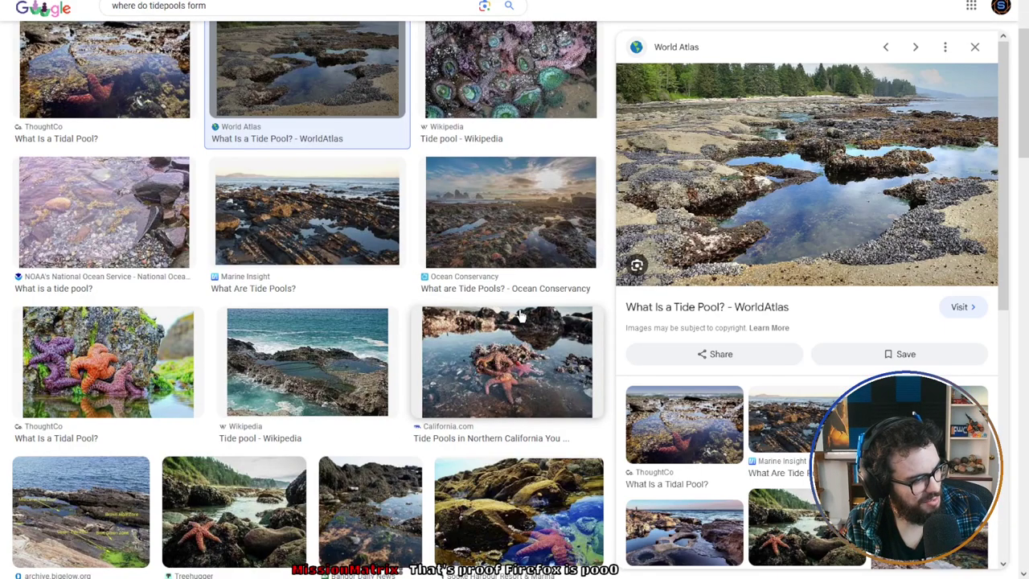
Step: Browse further tide pool images and preview the Quora and San Diego Family Magazine photos
scroll(521, 316, "down", 2)
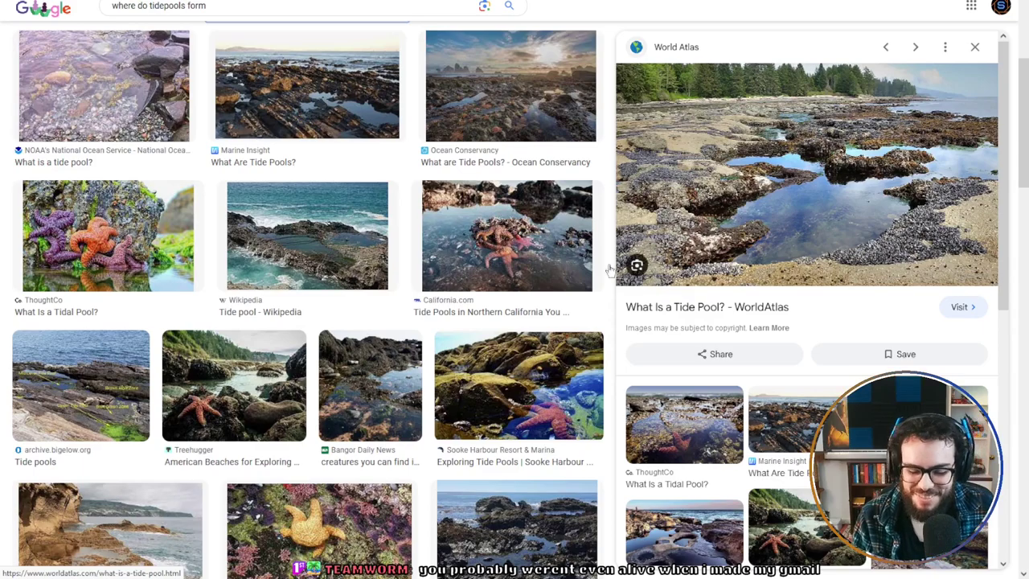
scroll(482, 271, "down", 2)
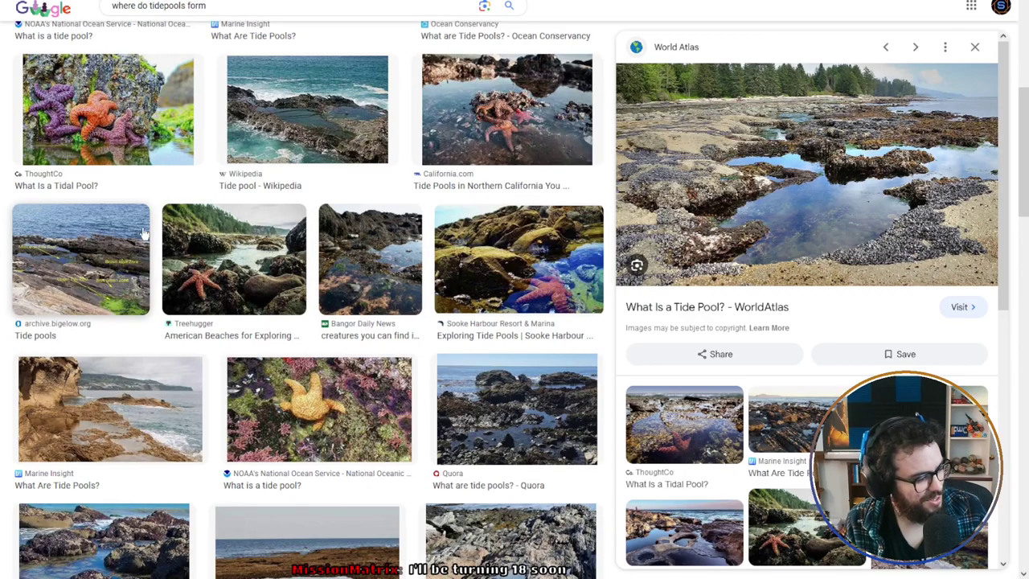
scroll(297, 277, "down", 2)
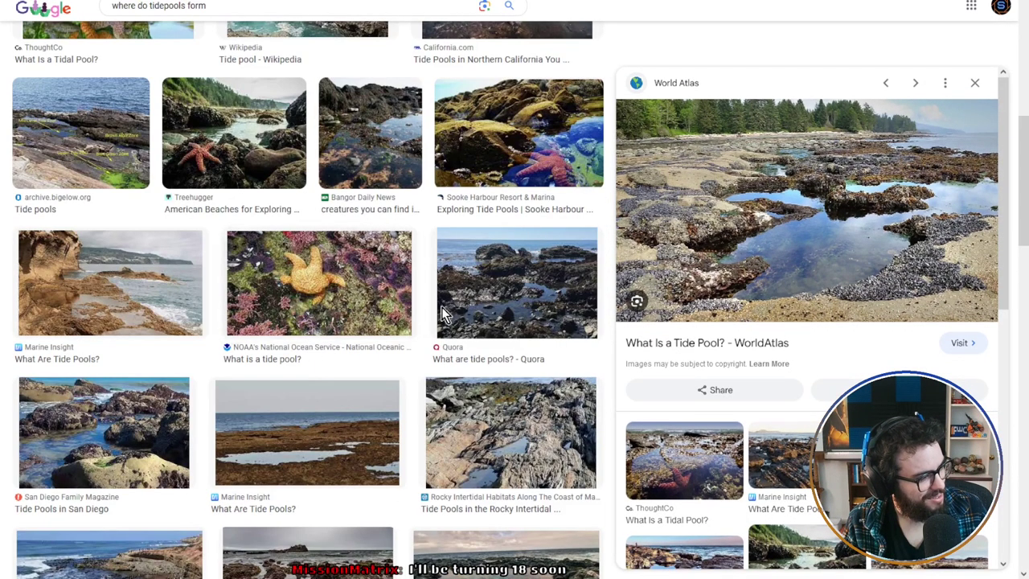
left_click(442, 314)
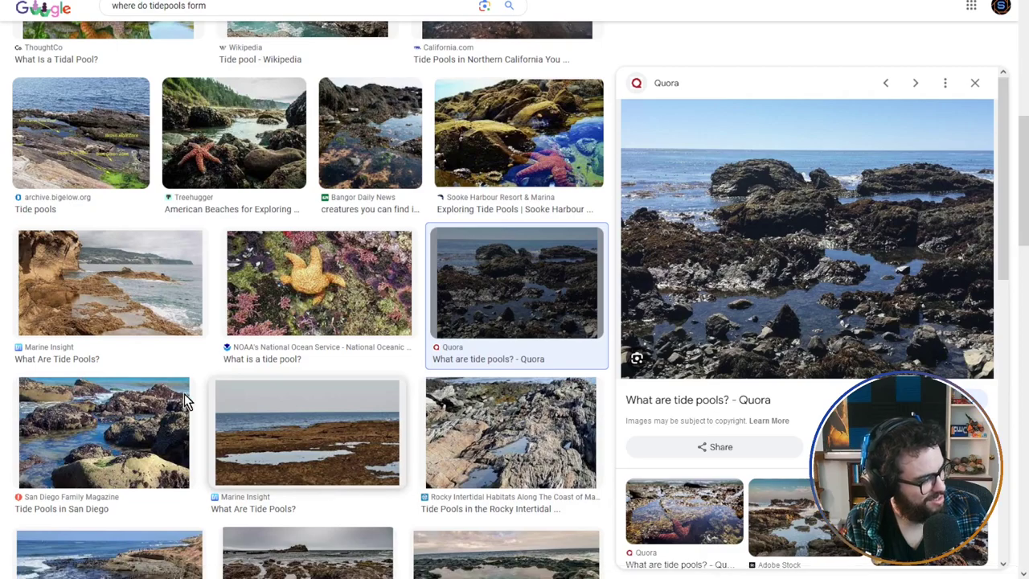
left_click(114, 447)
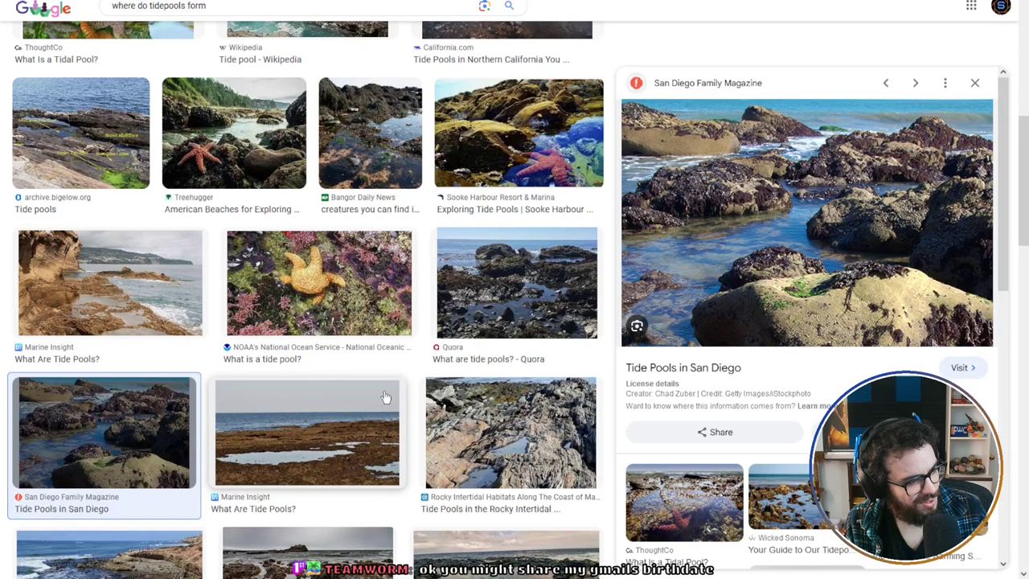
scroll(424, 376, "down", 3)
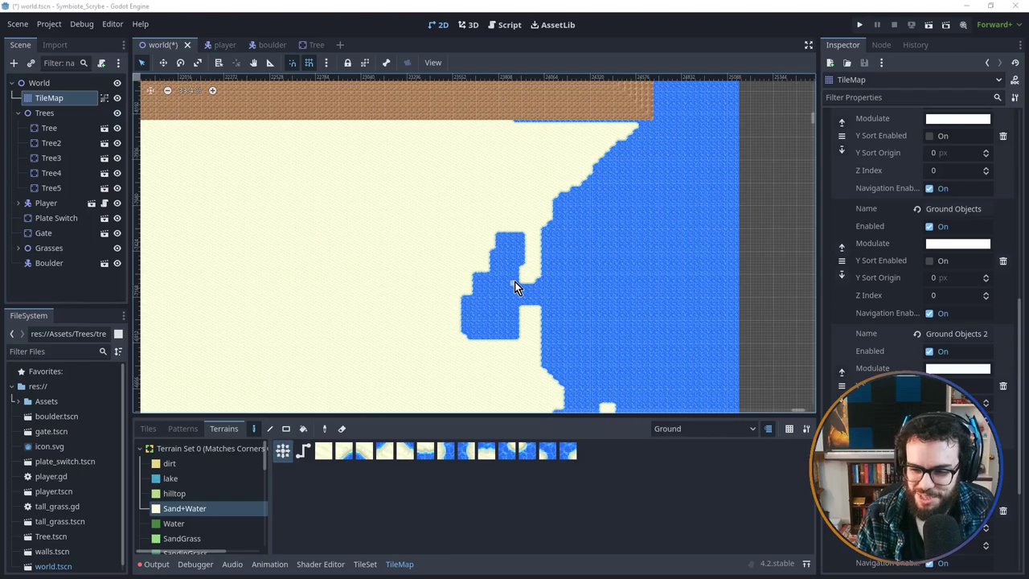
Step: Switch back to Godot and examine the inlet and its narrow opening to the sea up close
middle_click_drag(571, 292, 539, 287)
middle_click_drag(545, 327, 541, 305)
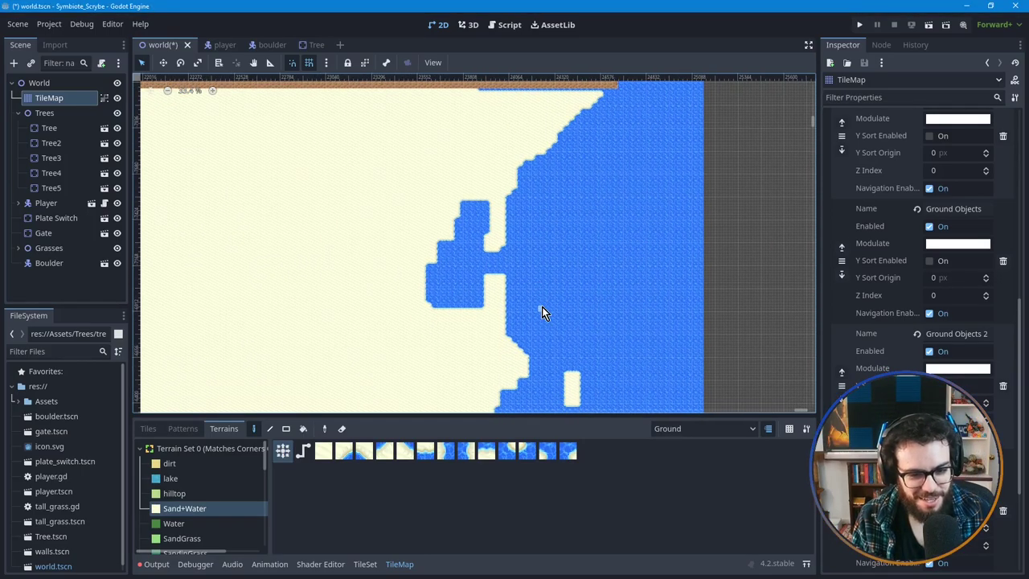
scroll(455, 242, "up", 1)
scroll(458, 253, "up", 4)
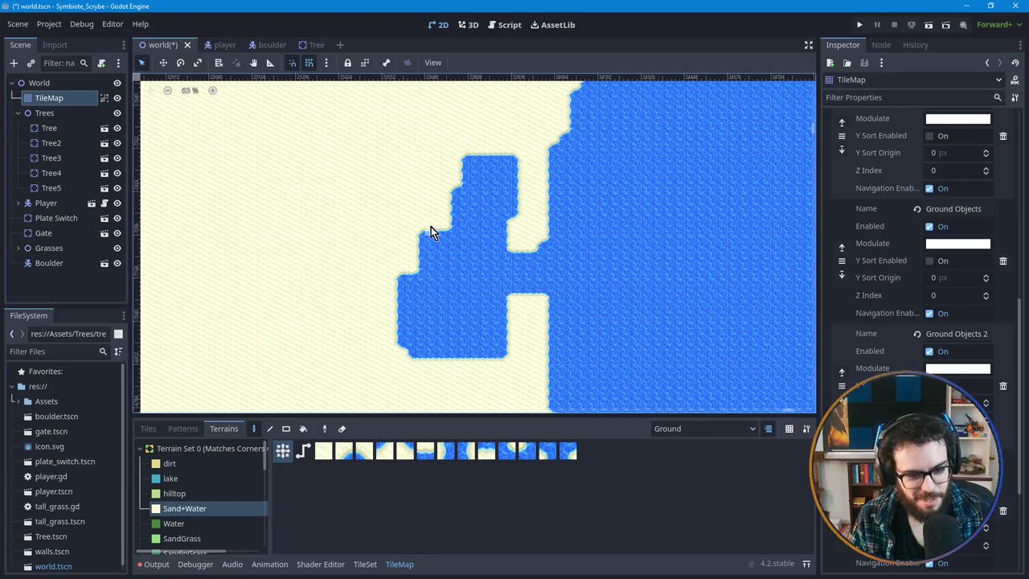
Step: Paint Sand+Water terrain along the seaward edges of the sand spits on both sides of the inlet's opening
middle_click_drag(466, 257, 465, 258)
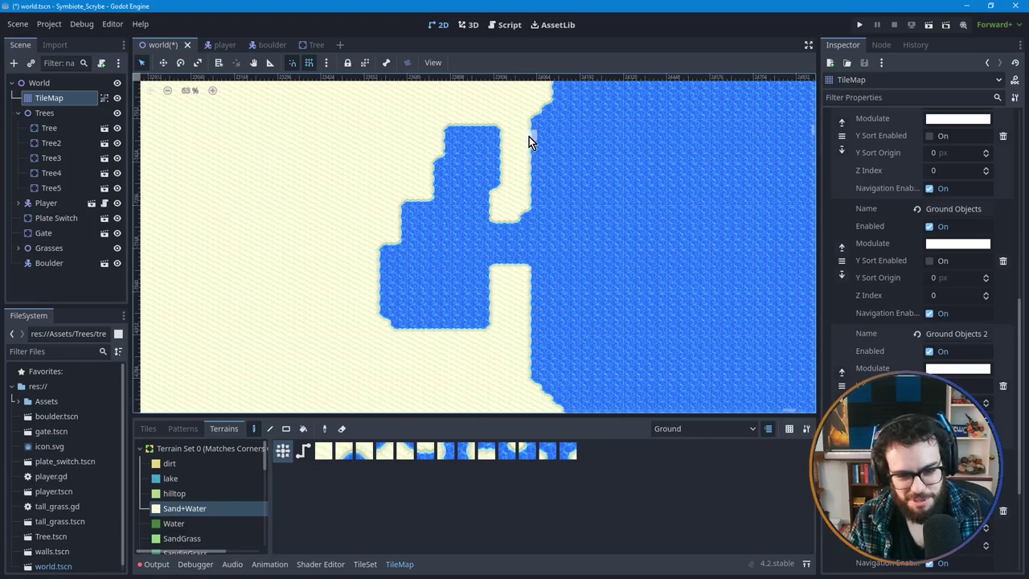
left_click(557, 191)
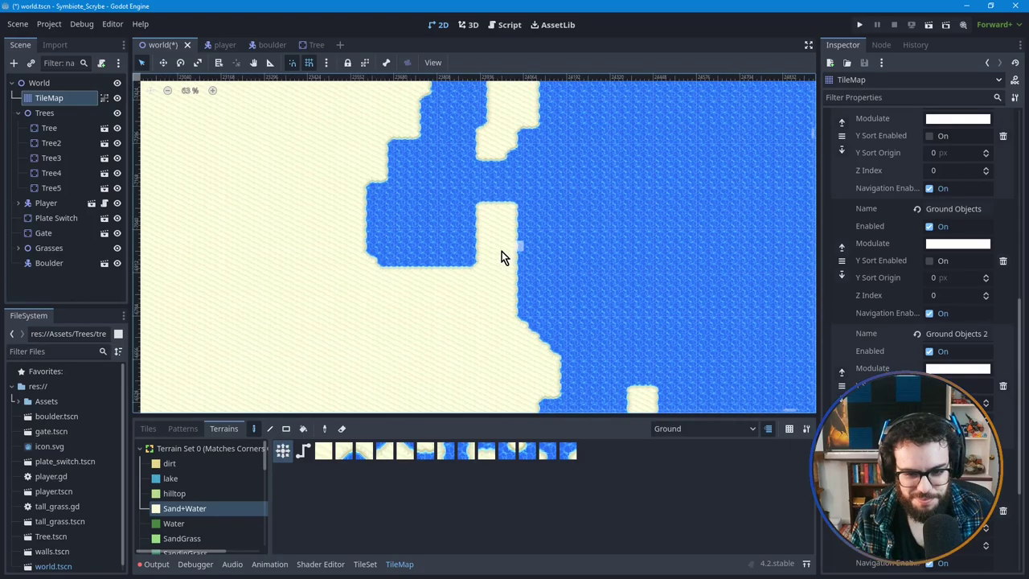
left_click(515, 208)
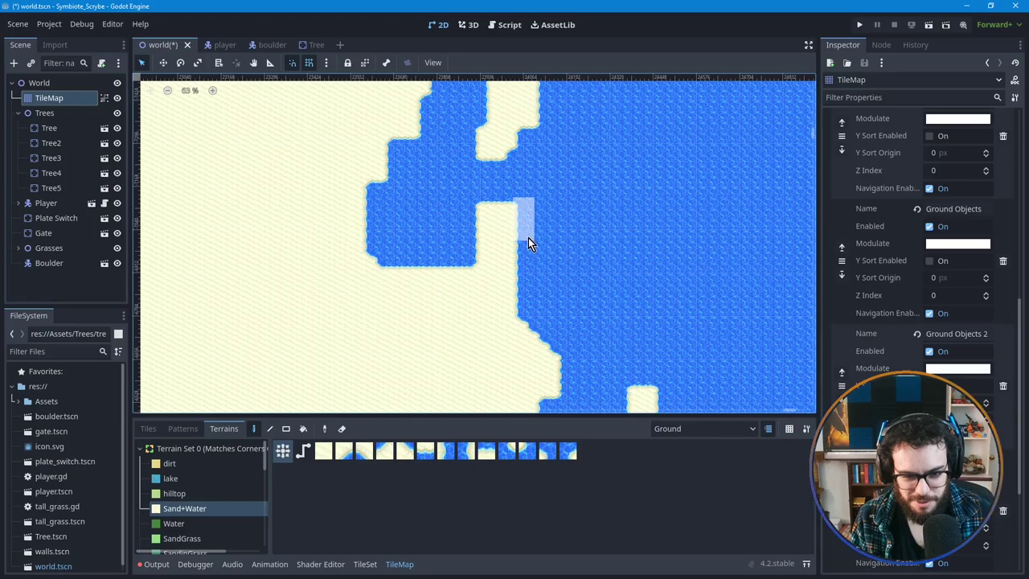
left_click(528, 237)
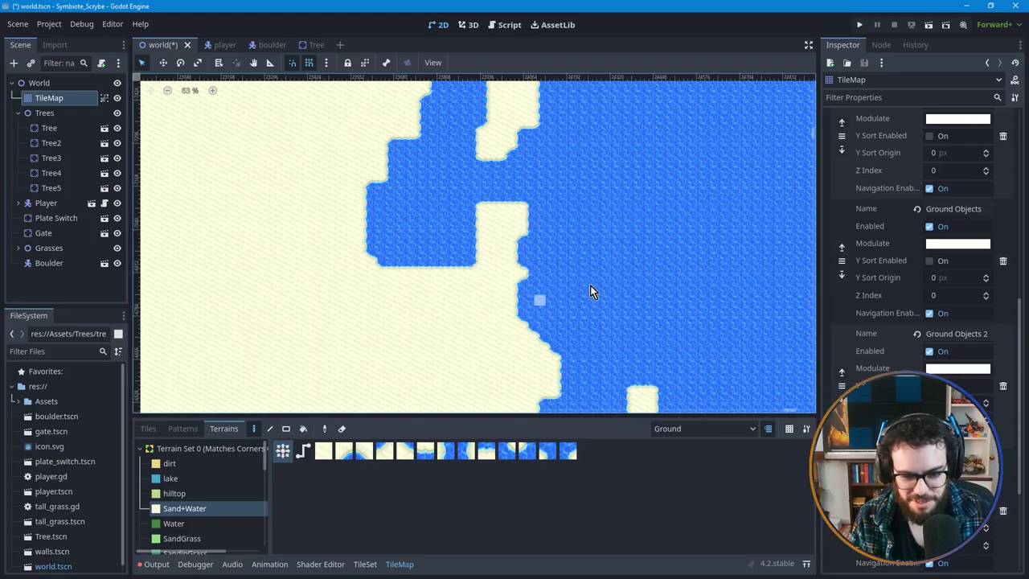
Step: Fill in the straight shoreline just south of the inlet with sand so it steps out gradually towards the headland
left_click(521, 273)
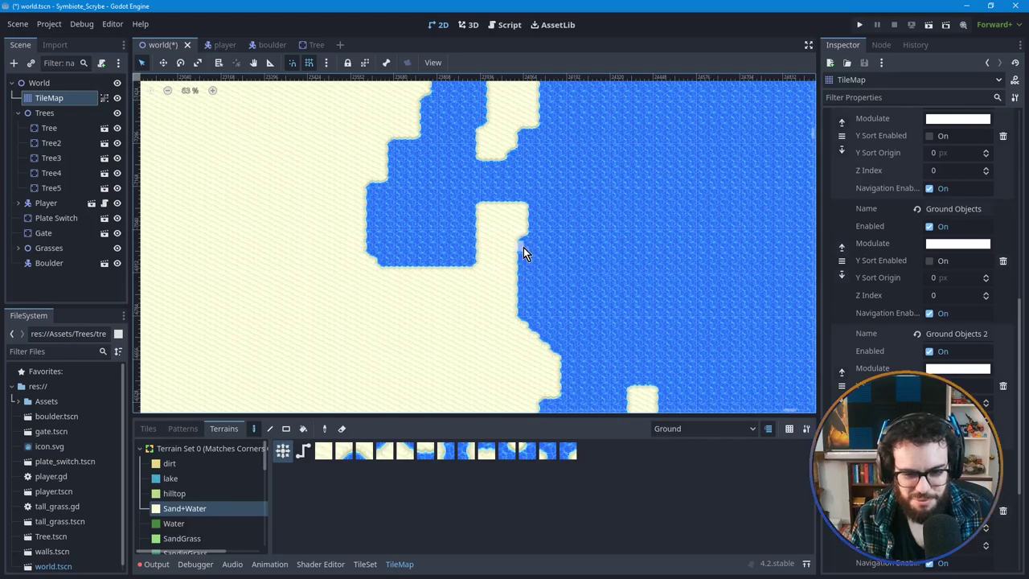
left_click(525, 321)
left_click(546, 325)
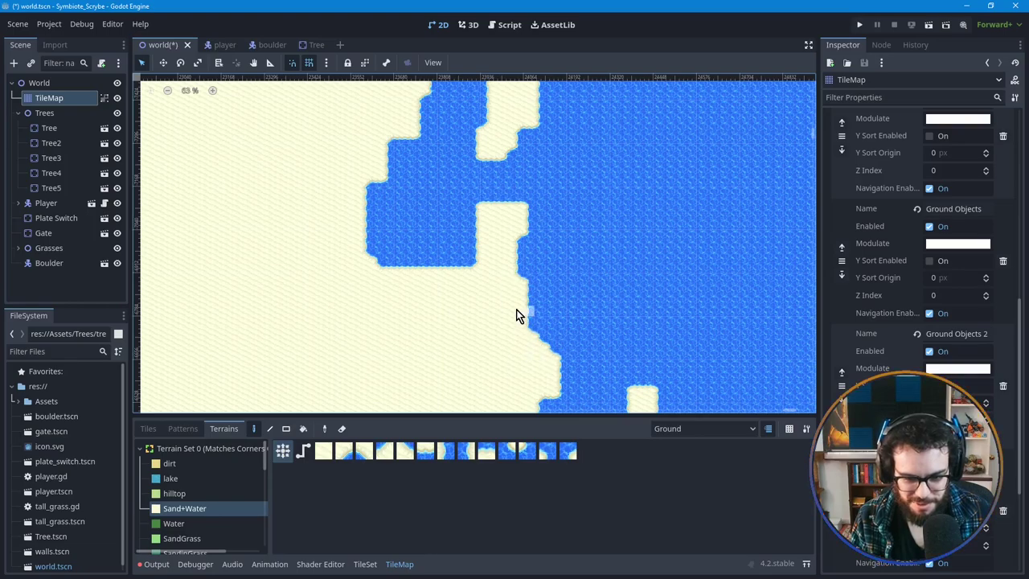
left_click(537, 333)
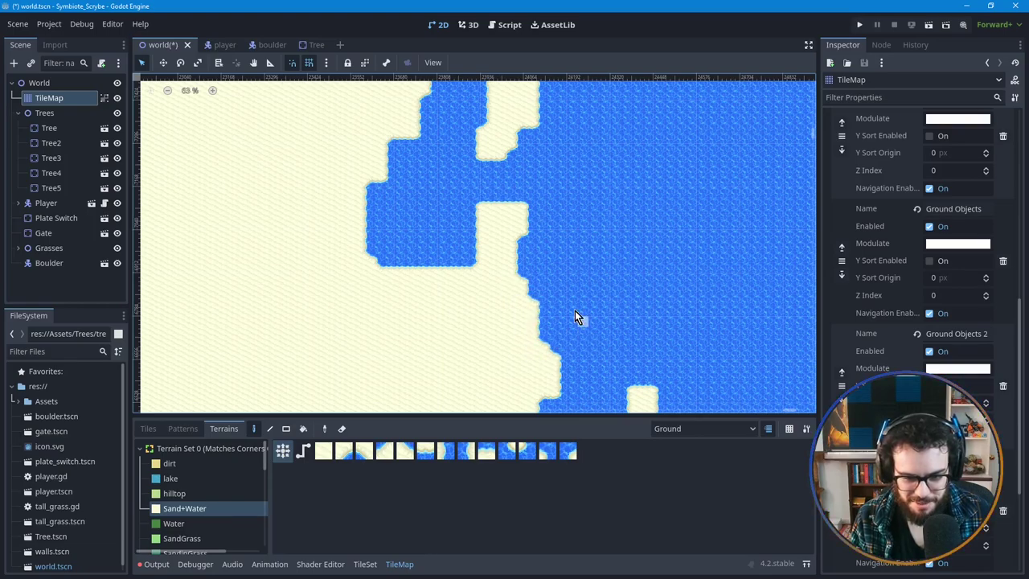
middle_click_drag(581, 326, 568, 305)
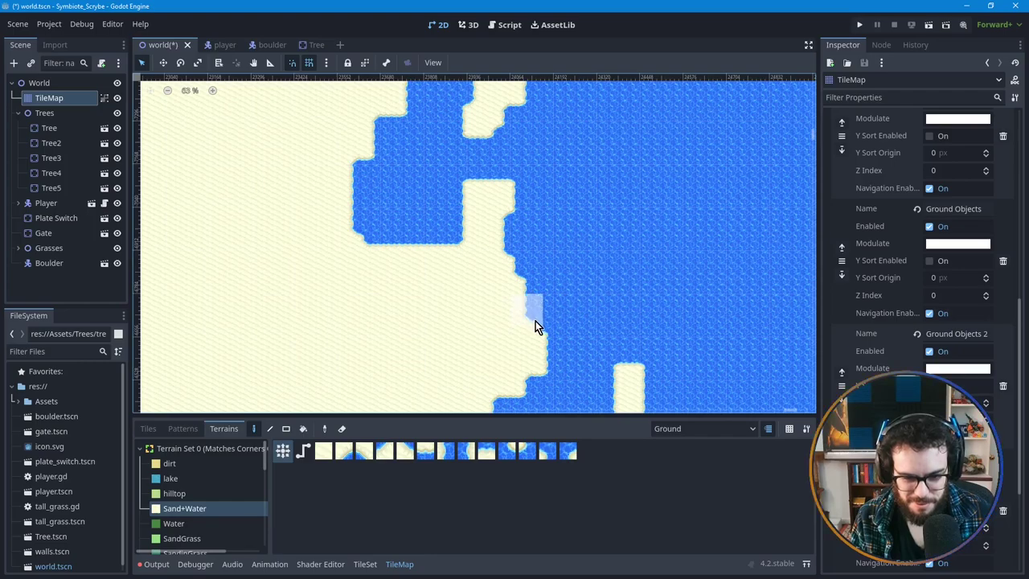
Step: Fill the notch in the shore directly above the inlet's northern spit with sand
middle_click_drag(588, 214, 579, 305)
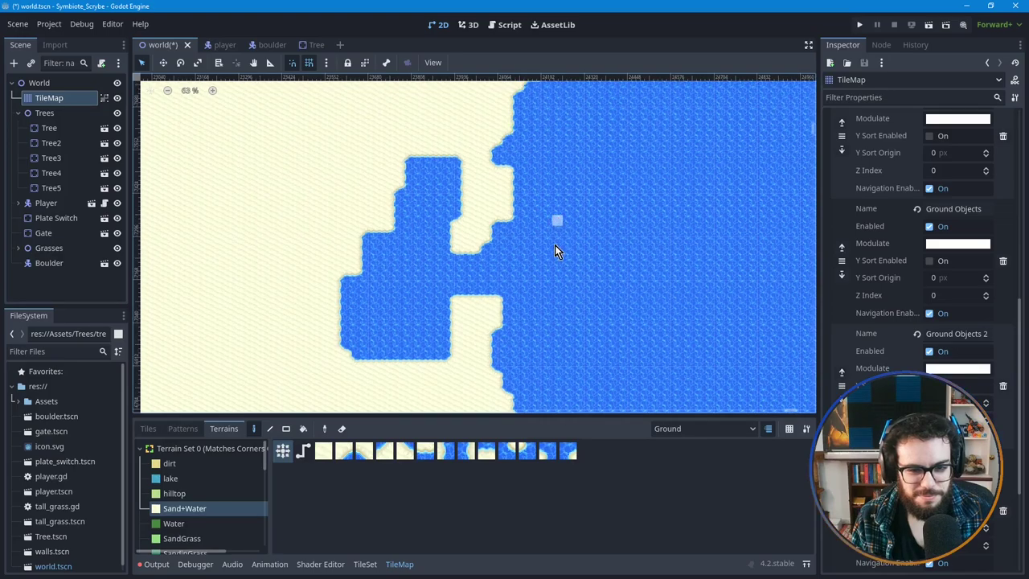
middle_click_drag(555, 234, 549, 270)
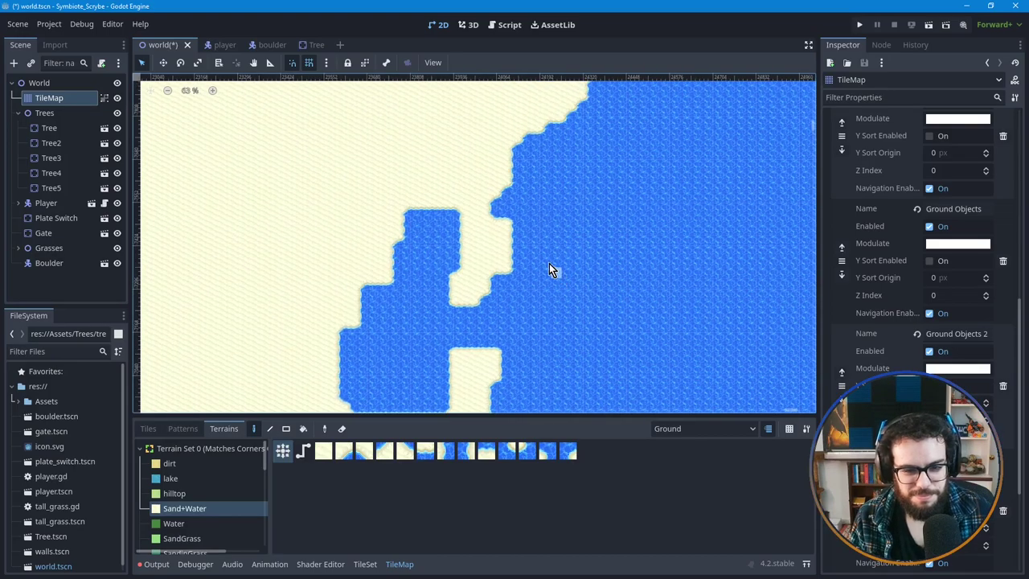
left_click(497, 225)
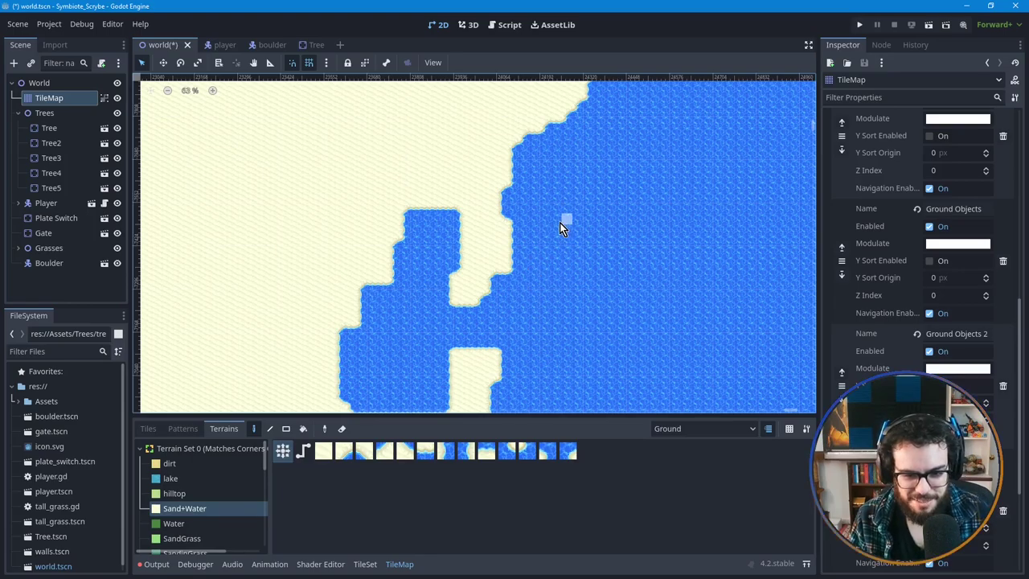
Step: Round out the seaward side of the northern sand arm enclosing the C-shaped lagoon farther south, using Sand+Water terrain
middle_click_drag(586, 193, 594, 219)
scroll(594, 219, "down", 10)
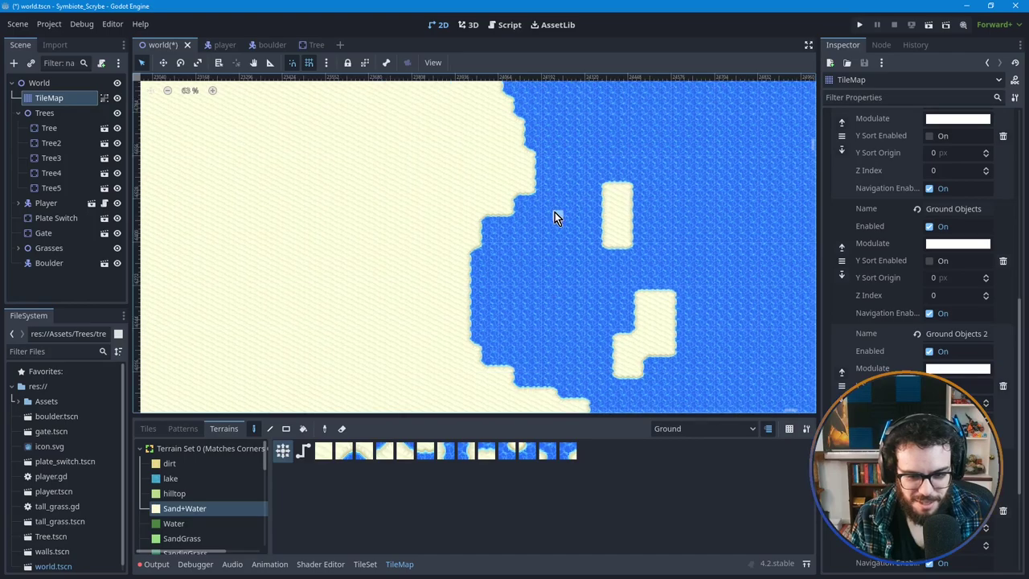
scroll(625, 250, "down", 10)
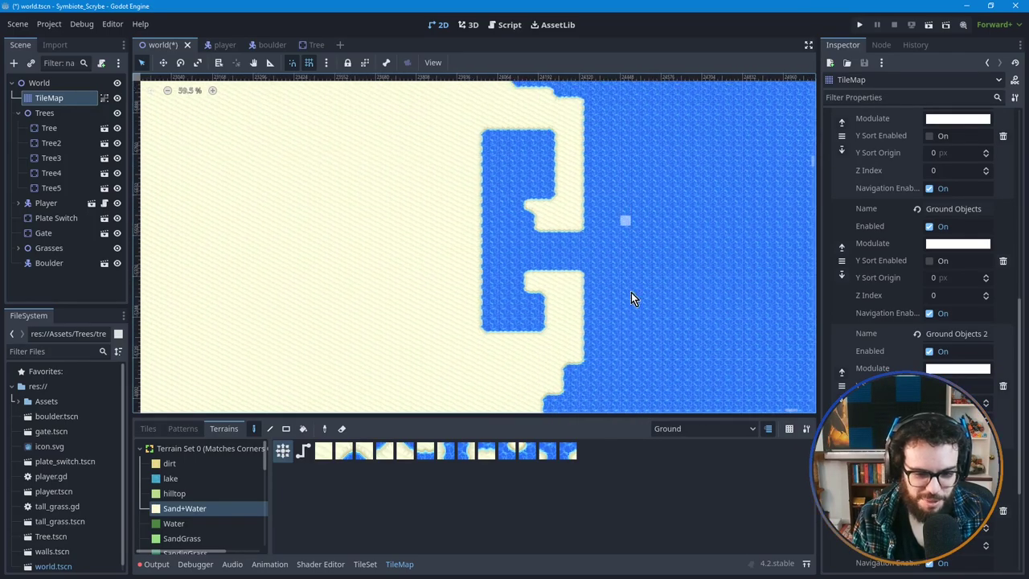
scroll(628, 241, "down", 5)
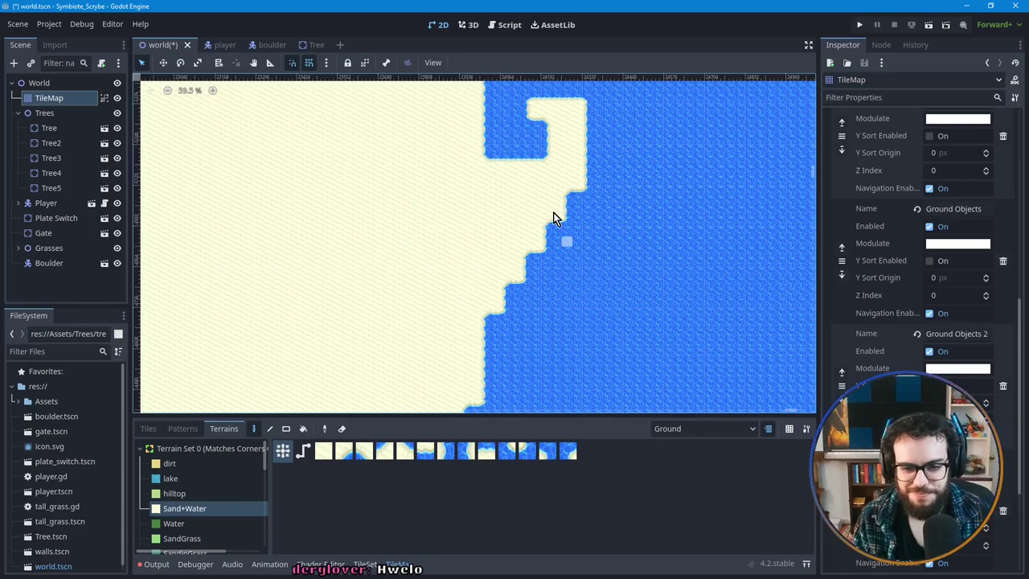
scroll(615, 257, "up", 3)
scroll(603, 256, "right", 2)
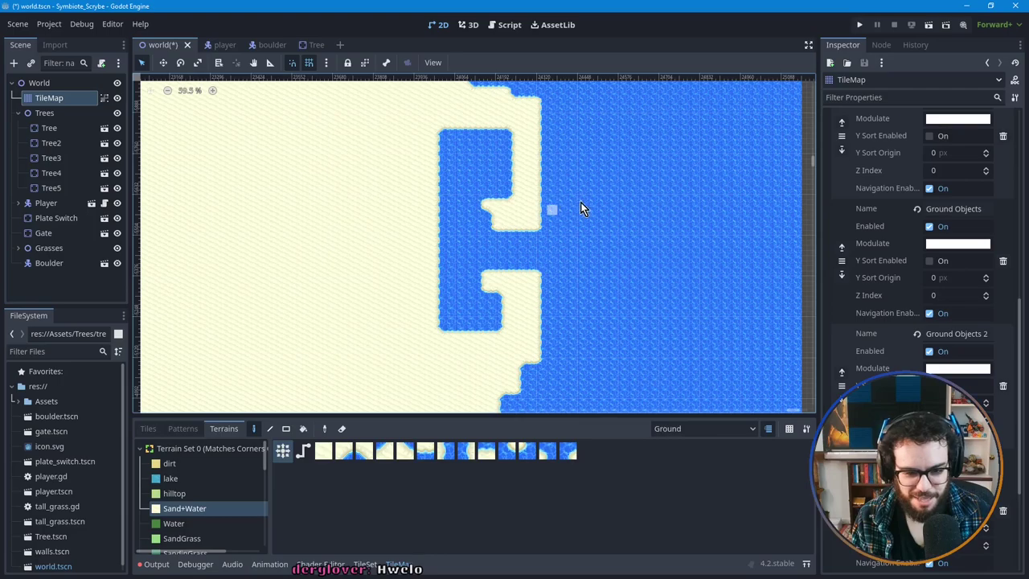
scroll(599, 202, "up", 2)
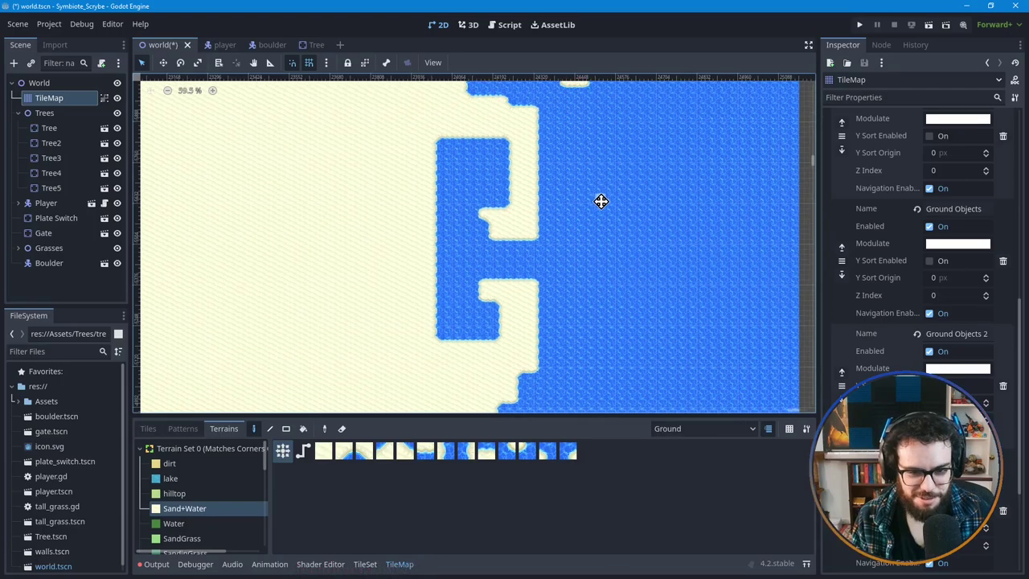
left_click(535, 167)
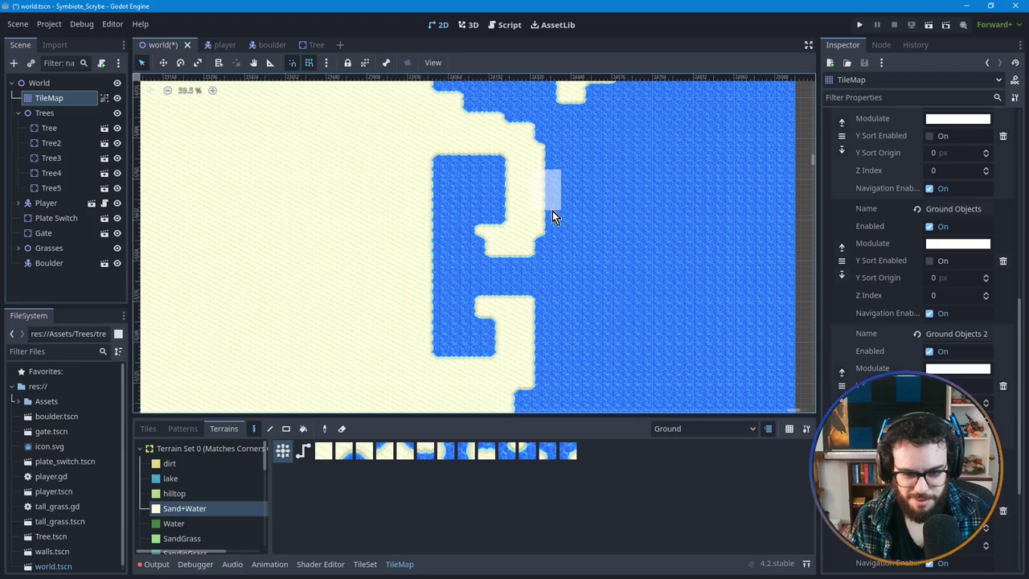
left_click_drag(553, 203, 545, 175)
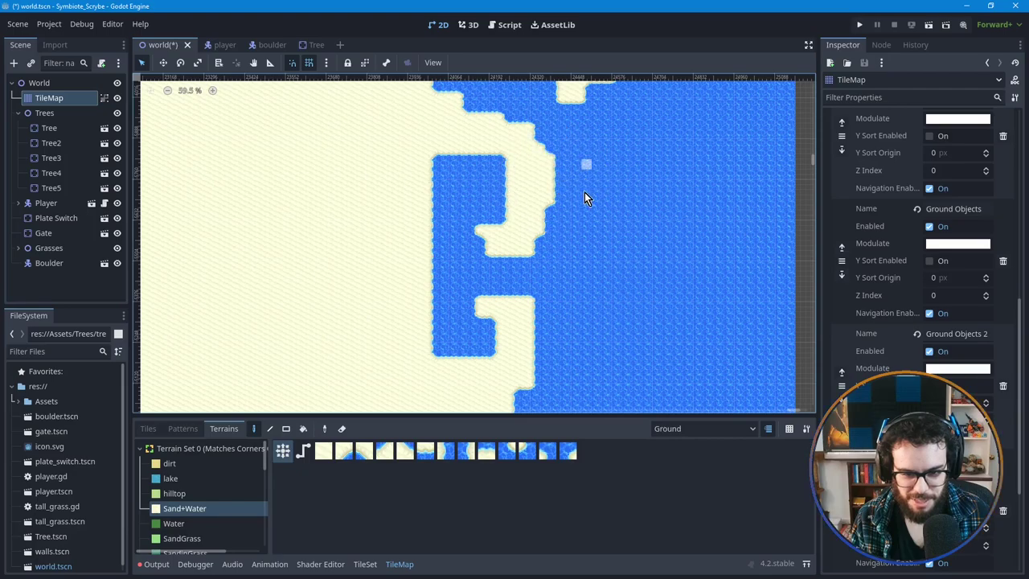
middle_click_drag(584, 186, 585, 271)
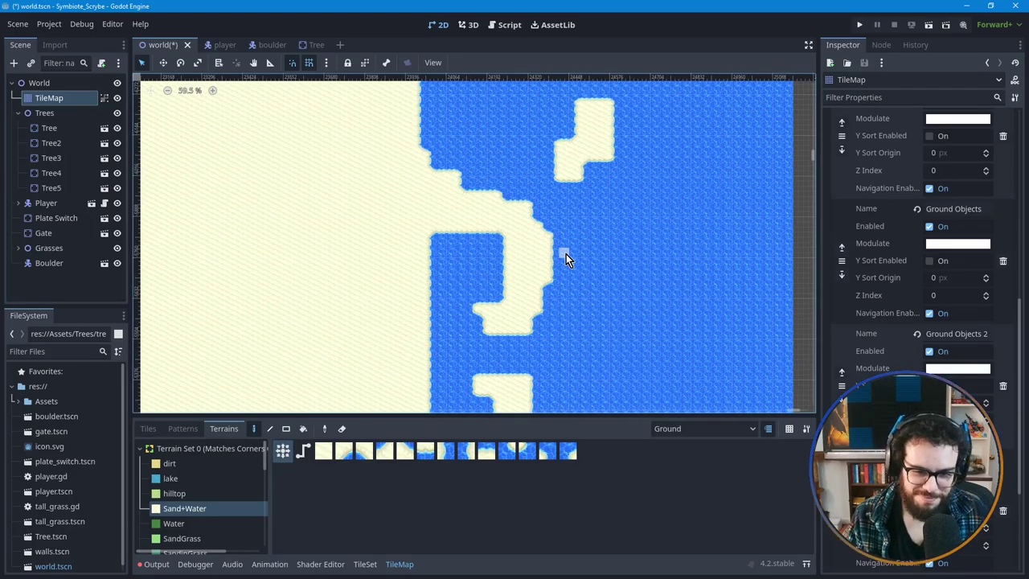
Step: Bulge the lagoon's southern sand arm out towards the sea and soften the lagoon's square inner corners with sand
scroll(594, 290, "down", 4)
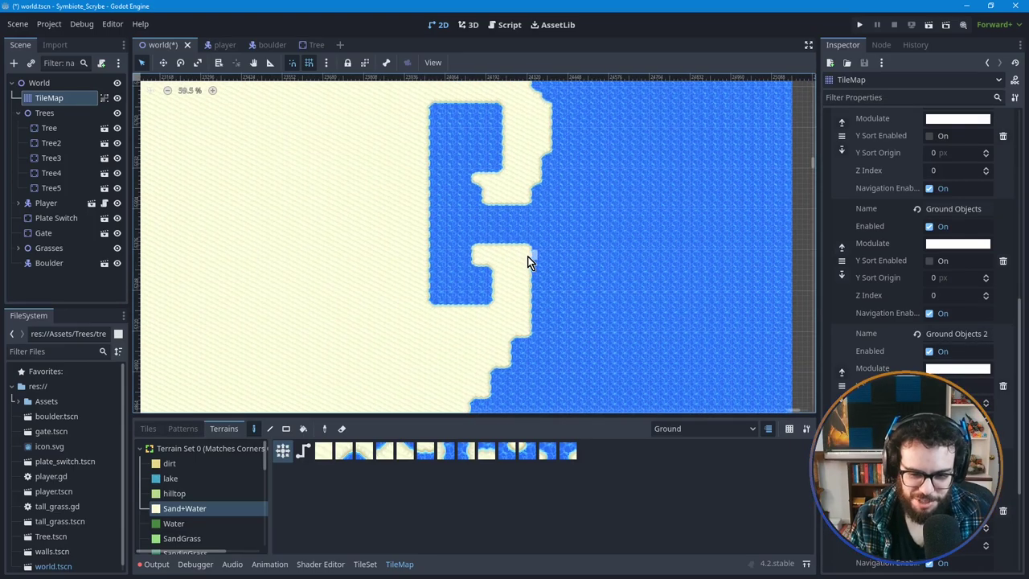
left_click_drag(529, 255, 540, 318)
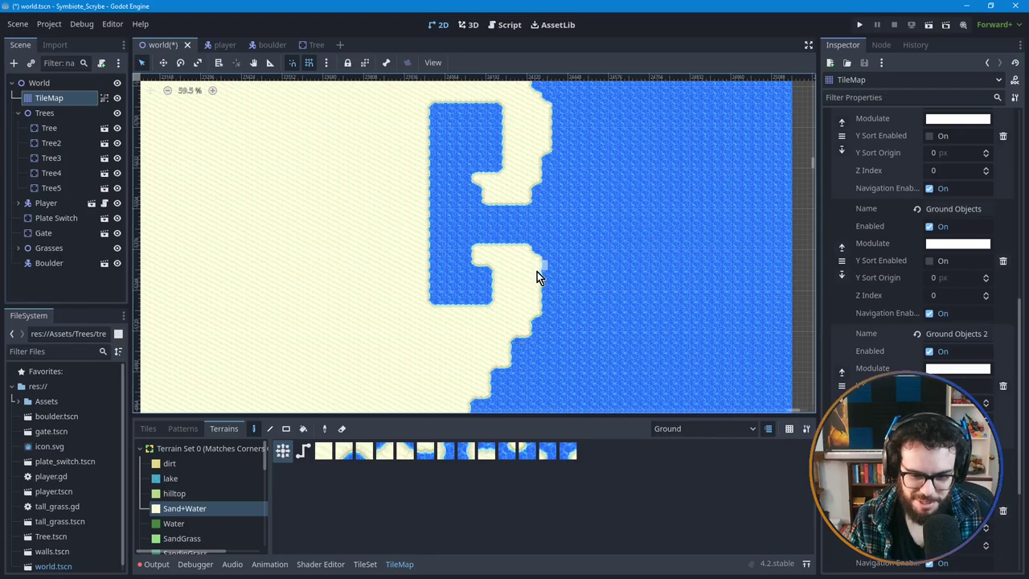
left_click_drag(551, 303, 551, 296)
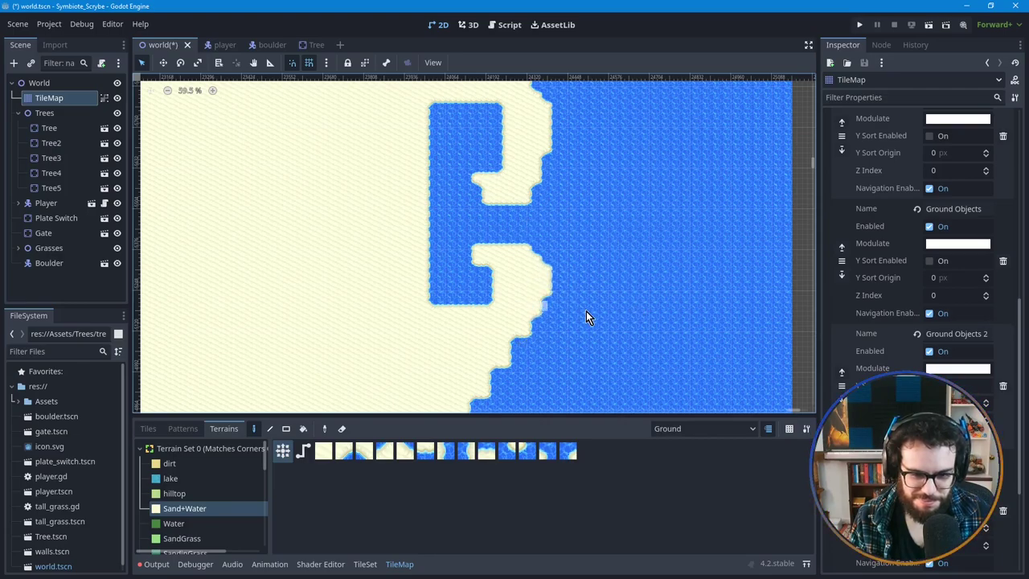
key("ctrl+z")
left_click_drag(539, 273, 551, 305)
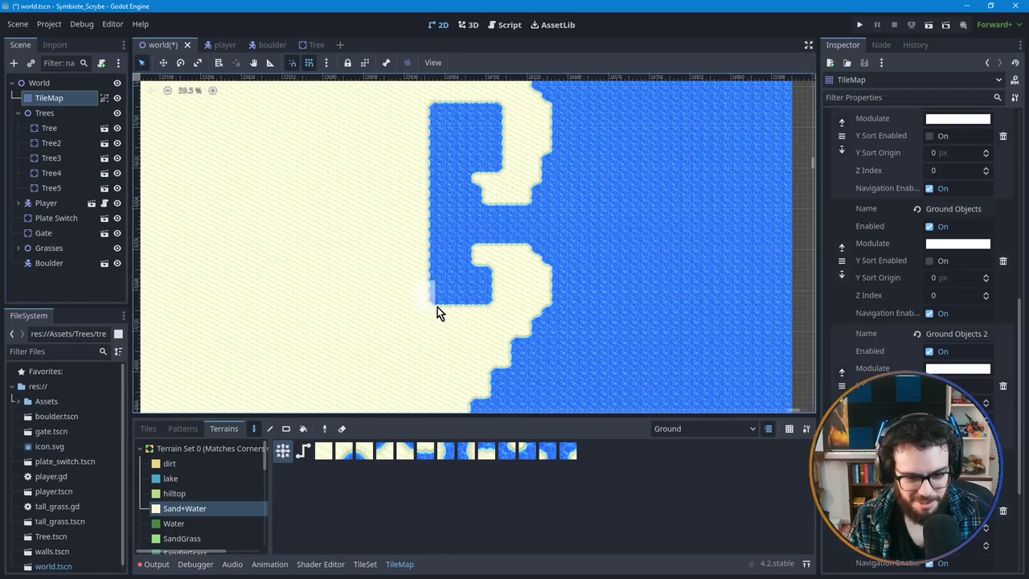
middle_click_drag(426, 190, 430, 223)
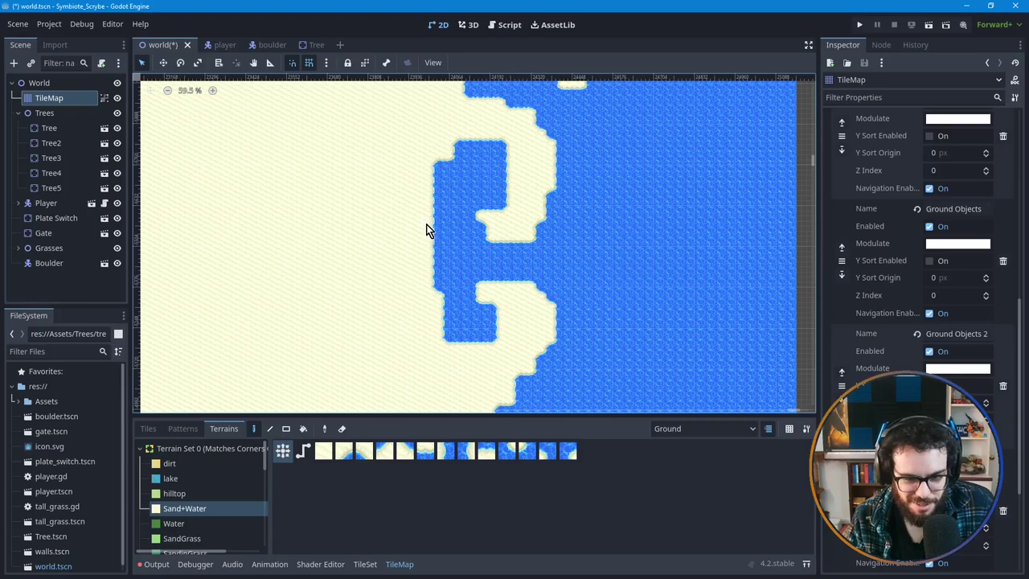
left_click(502, 155)
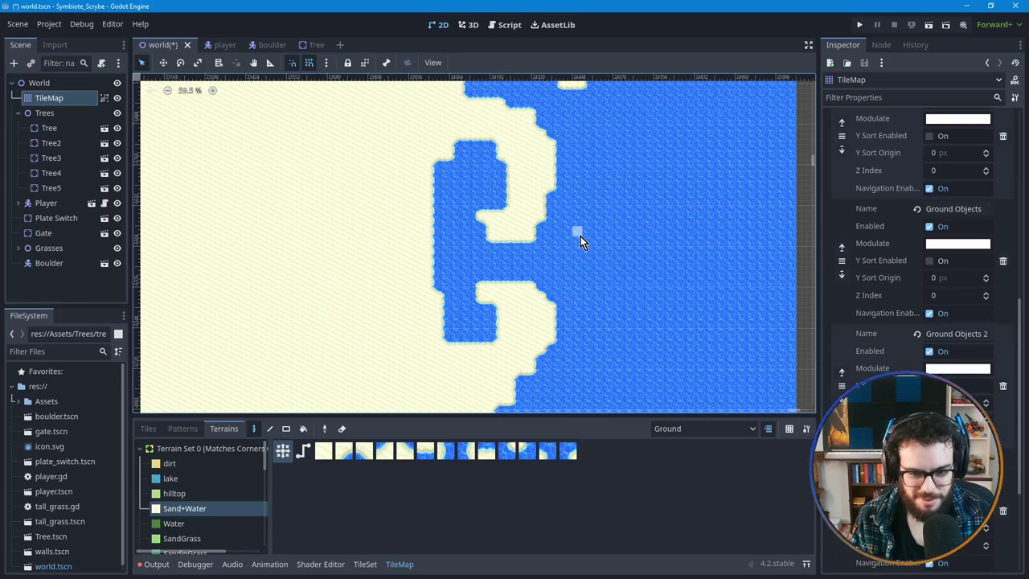
Step: Examine the rest of the eastern coastline southward, past the islets and round lagoon, to the map's southern shore
mouse_move(616, 292)
middle_mouse_down()
mouse_move(602, 218)
mouse_move(554, 276)
mouse_move(592, 168)
mouse_move(547, 276)
middle_mouse_up()
scroll(564, 335, "up", 2)
scroll(563, 335, "down", 2)
mouse_move(574, 349)
middle_mouse_down()
mouse_move(602, 246)
mouse_move(611, 269)
middle_mouse_up()
scroll(582, 355, "down", 2)
scroll(574, 214, "down", 2)
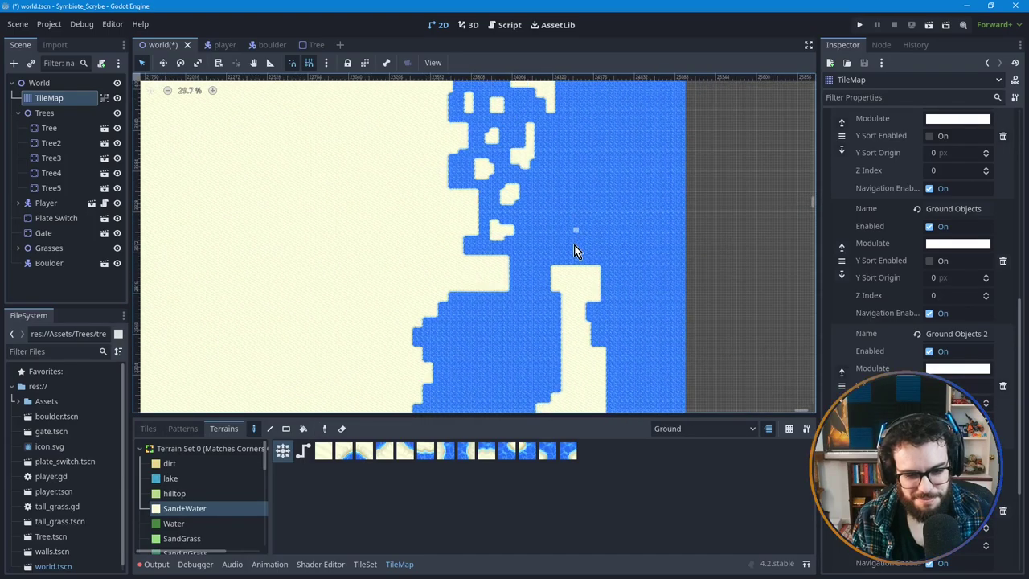
scroll(568, 303, "down", 2)
mouse_move(538, 356)
middle_mouse_down()
mouse_move(535, 317)
mouse_move(554, 351)
middle_mouse_up()
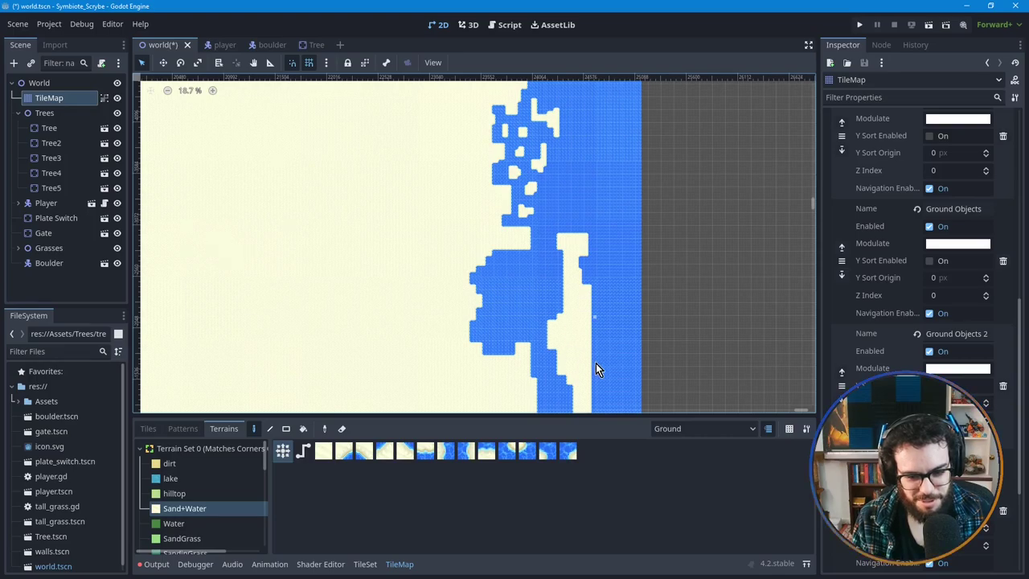
middle_click_drag(544, 356, 562, 285)
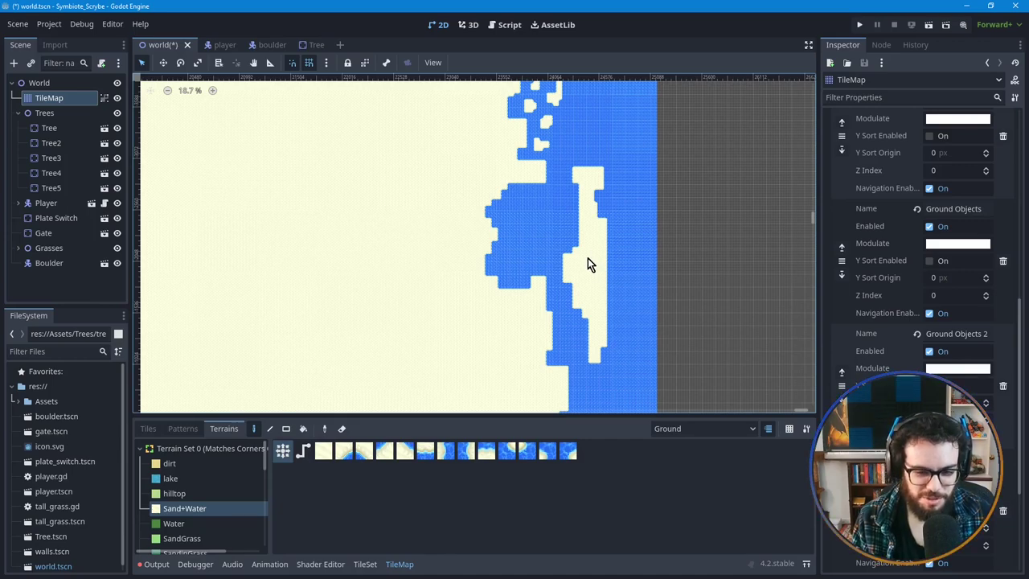
scroll(572, 301, "down", 3)
scroll(575, 299, "down", 5)
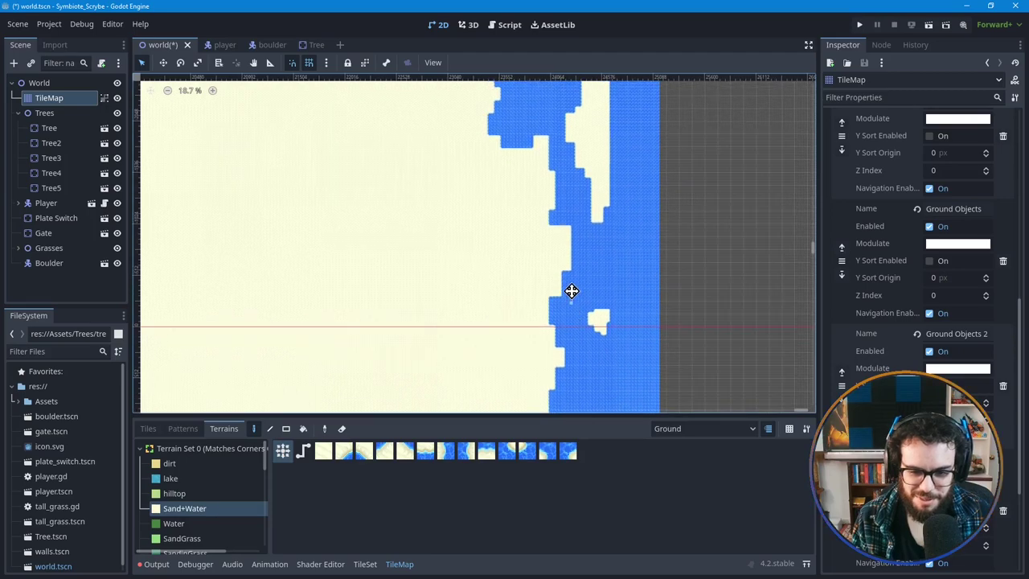
scroll(572, 294, "down", 8)
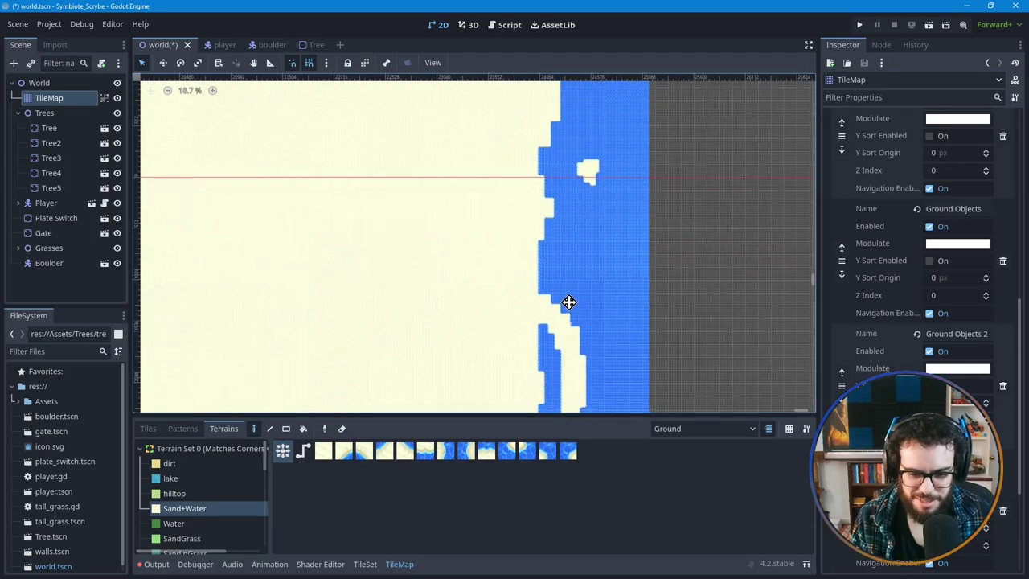
scroll(569, 303, "down", 10)
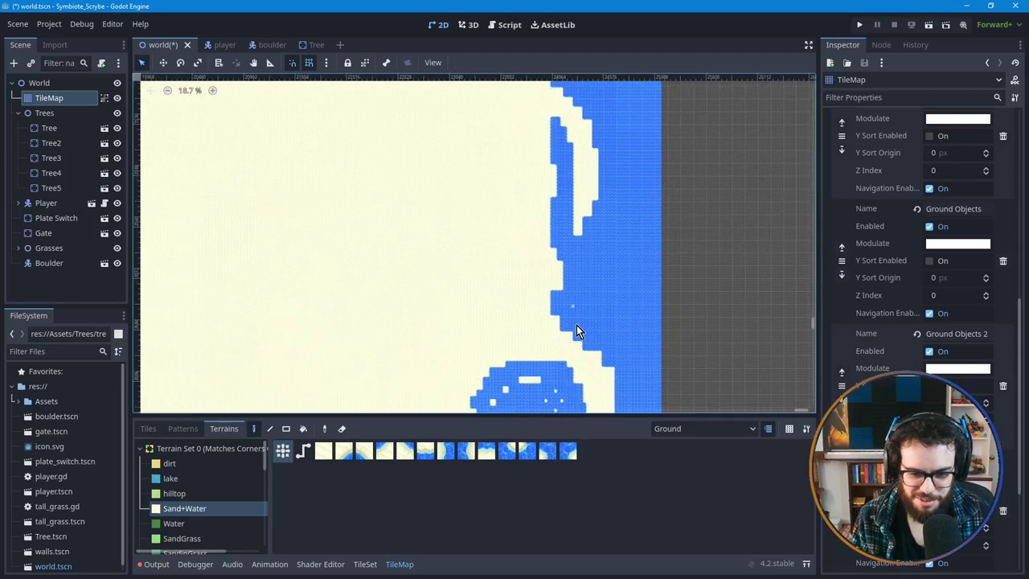
scroll(573, 306, "down", 8)
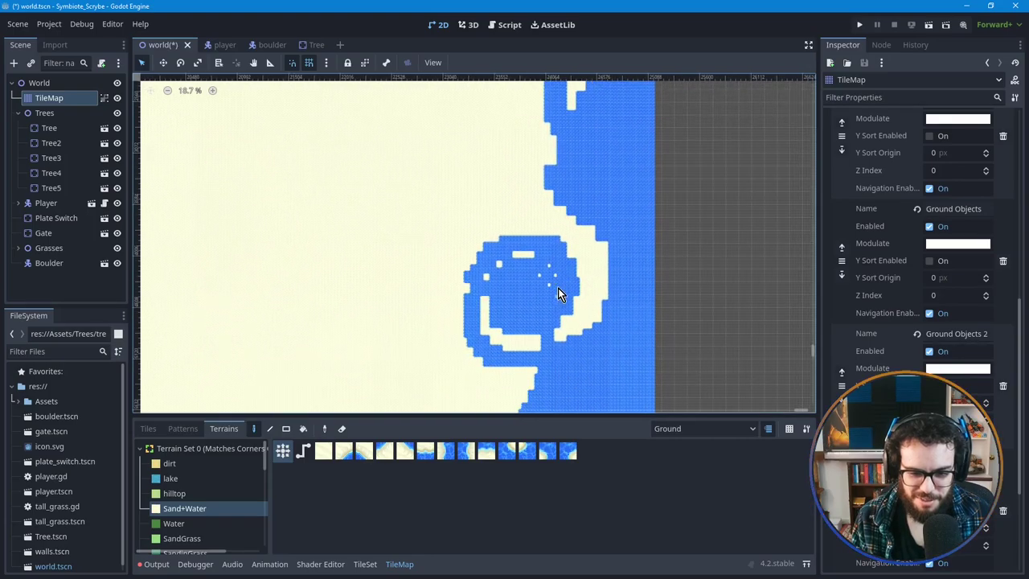
scroll(558, 289, "down", 1)
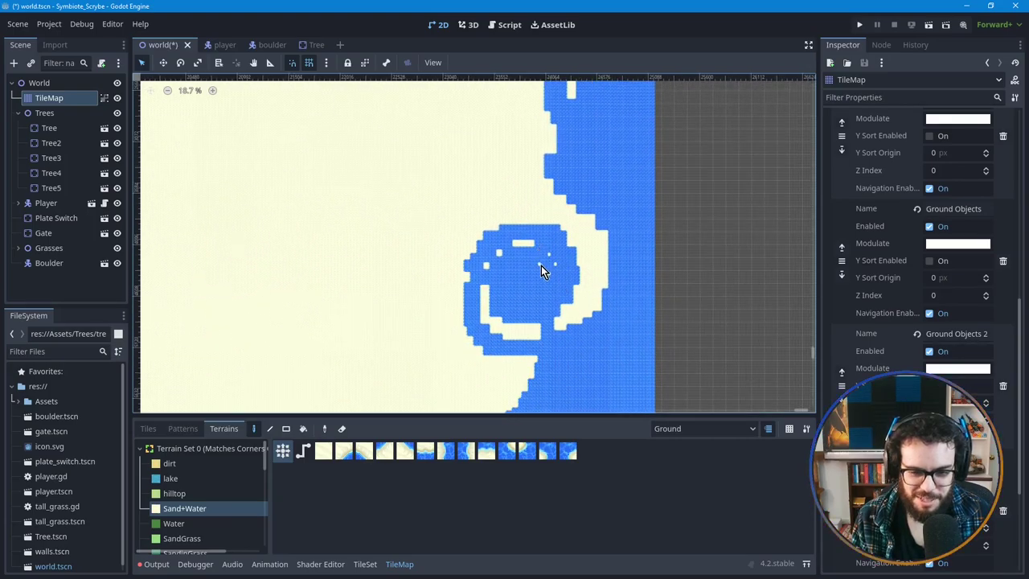
scroll(555, 346, "down", 6)
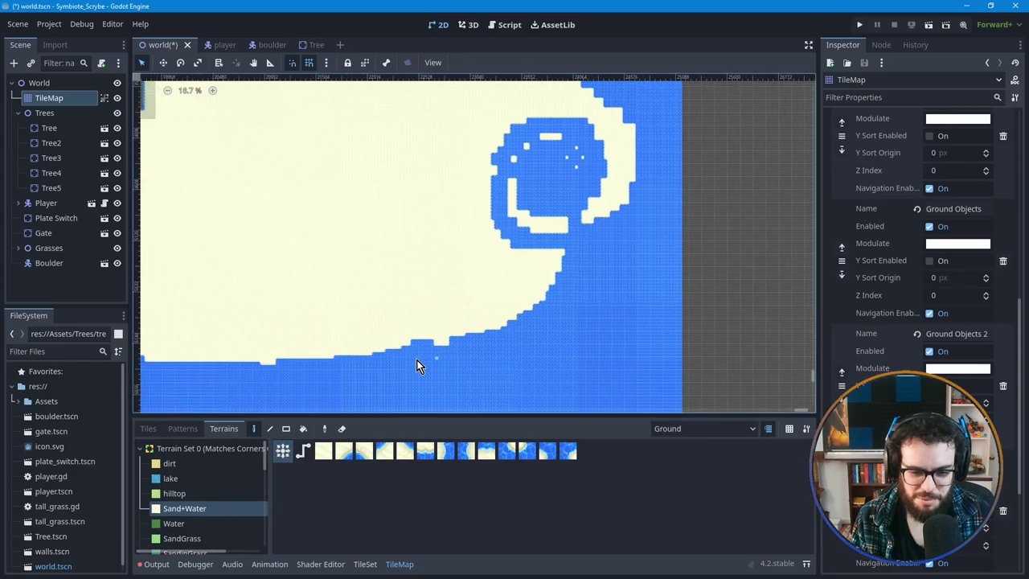
scroll(426, 352, "up", 1, "ctrl")
scroll(426, 352, "up", 2, "ctrl")
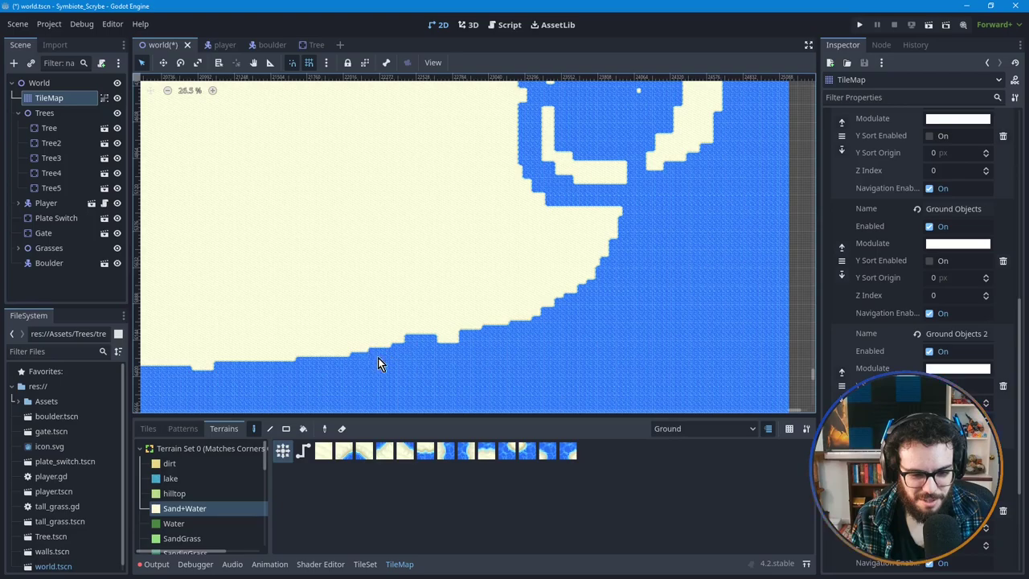
Step: Soften the eastern corner of the square notch in the southern shore with Sand+Water terrain
scroll(396, 357, "up", 3, "ctrl")
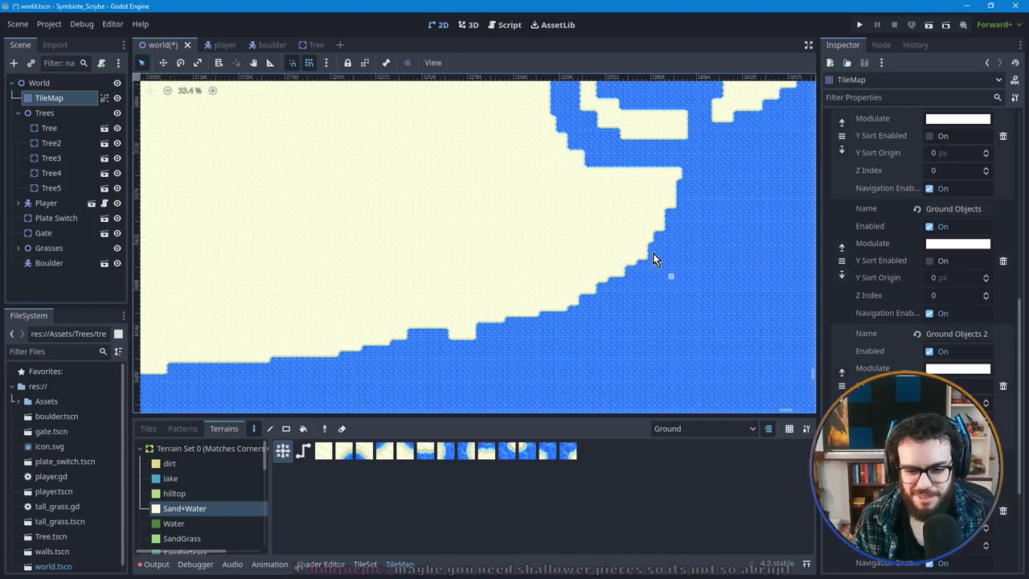
scroll(659, 263, "up", 3)
mouse_move(674, 257)
middle_mouse_down()
mouse_move(673, 246)
mouse_move(634, 260)
mouse_move(598, 233)
middle_mouse_up()
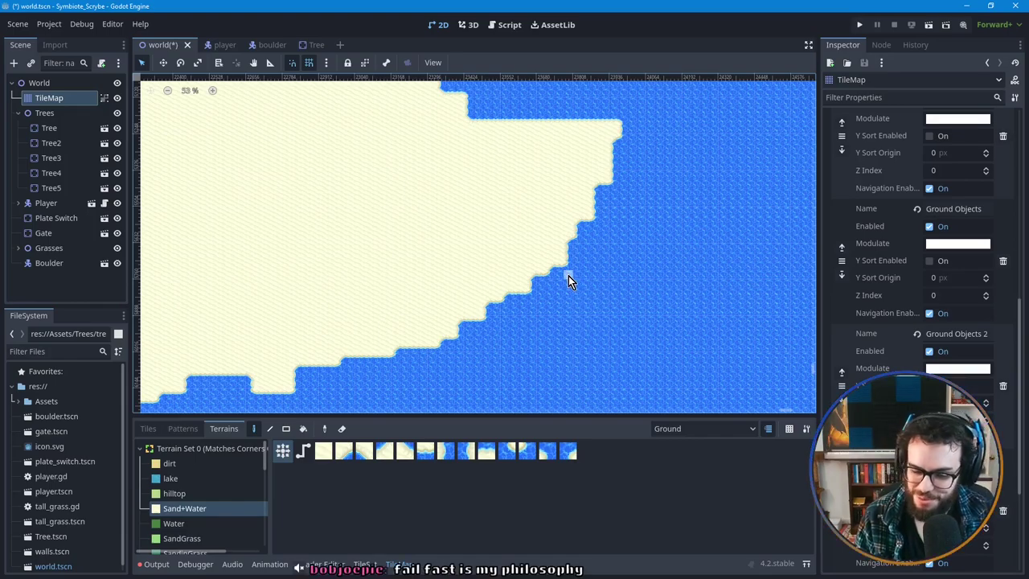
middle_click_drag(429, 362, 452, 335)
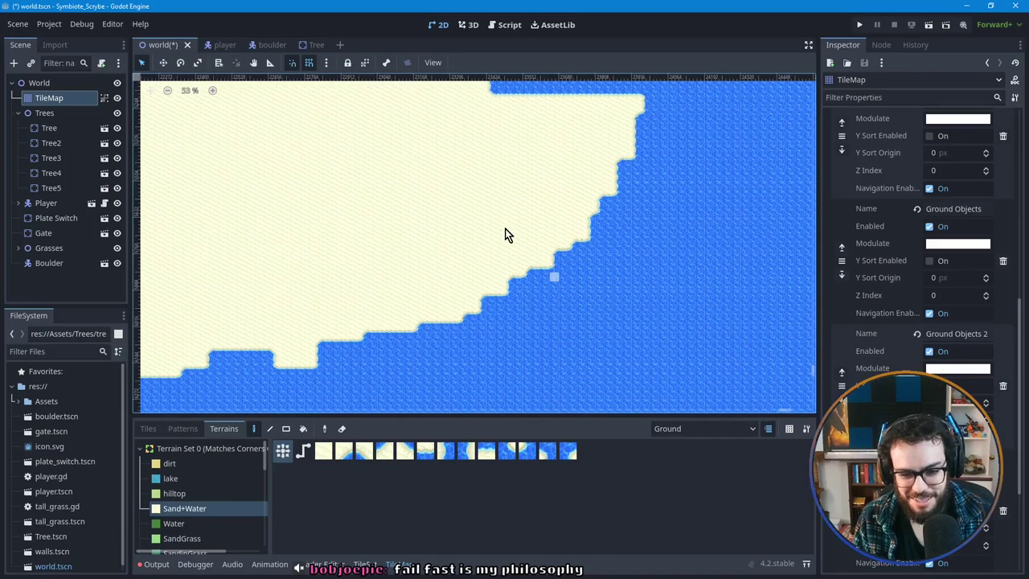
middle_click_drag(409, 302, 470, 258)
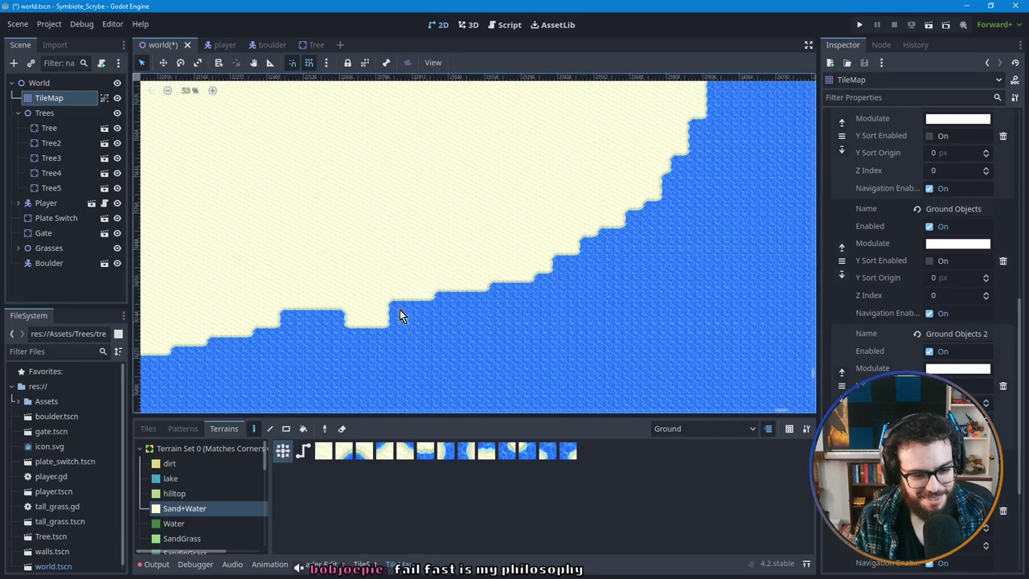
scroll(386, 307, "up", 2)
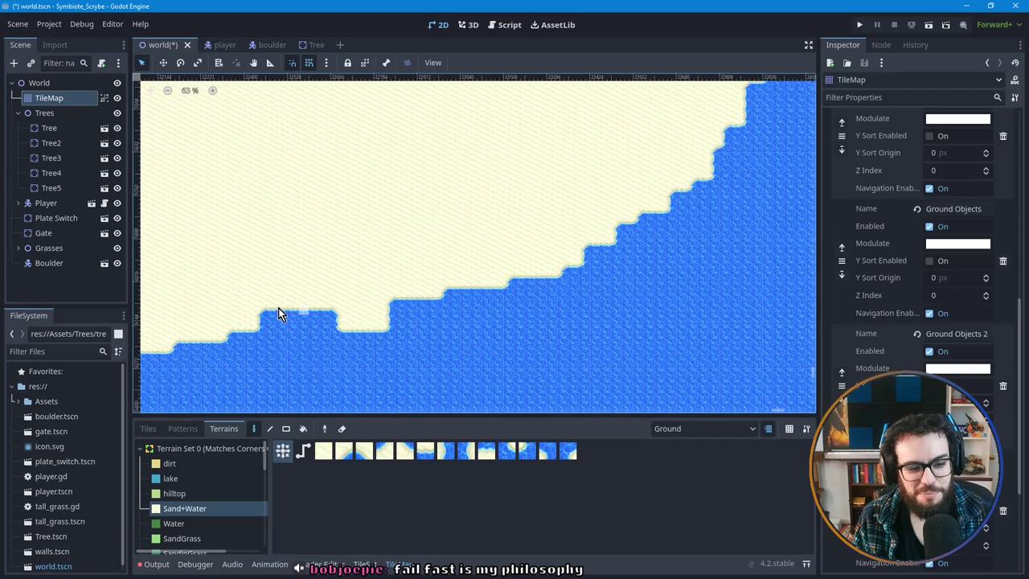
left_click(313, 315)
key("ctrl+z")
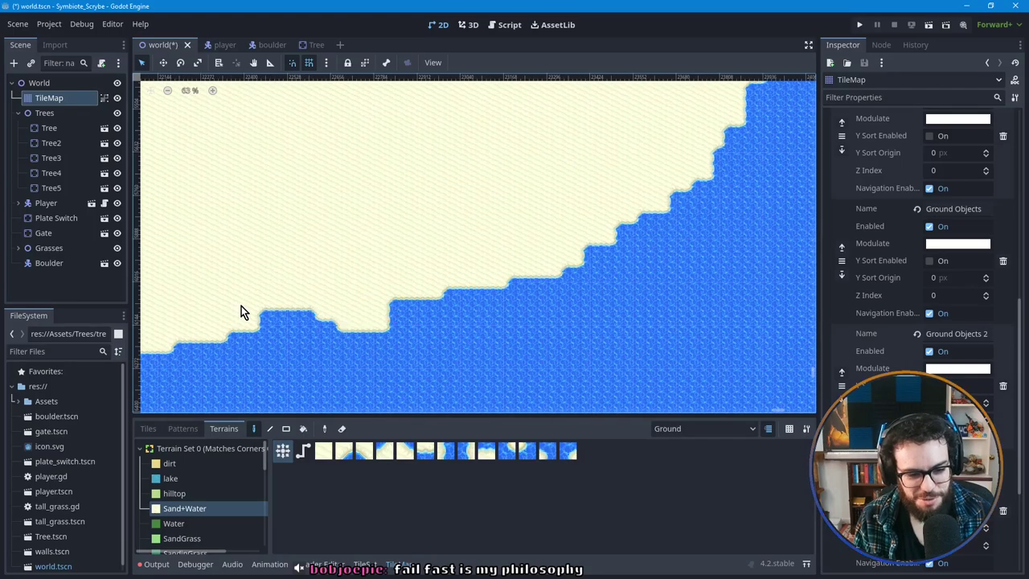
Step: Try to fill the notch in the southern shore completely with sand, and undo the fill
left_click_drag(237, 299, 343, 326)
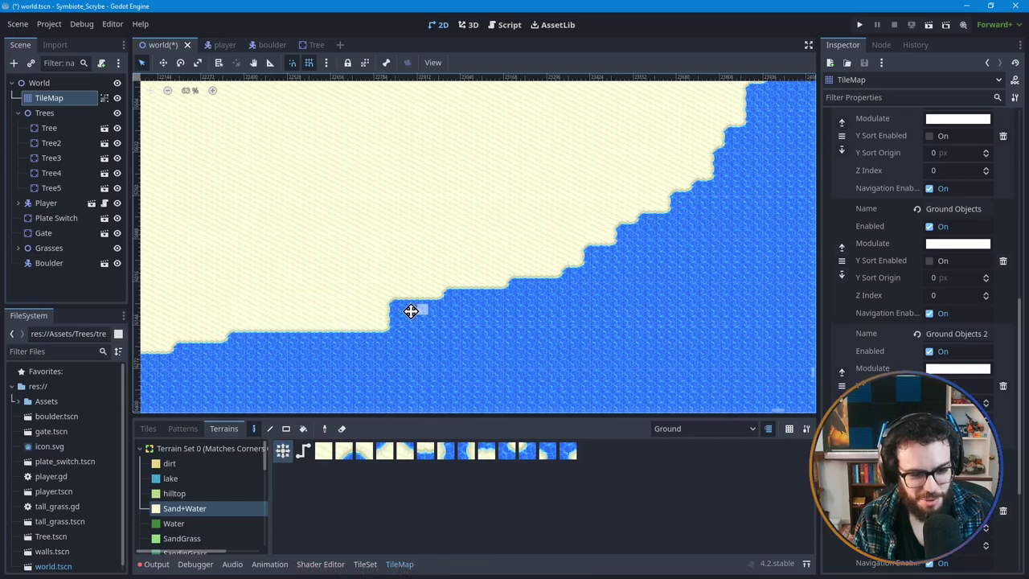
middle_click_drag(413, 308, 392, 309)
scroll(378, 291, "down", 2)
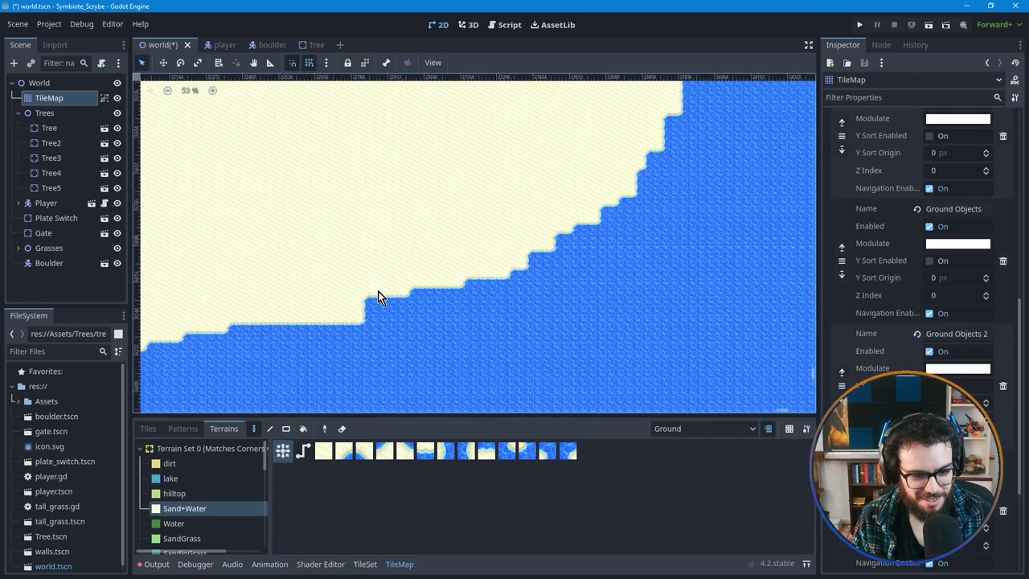
key("ctrl+z")
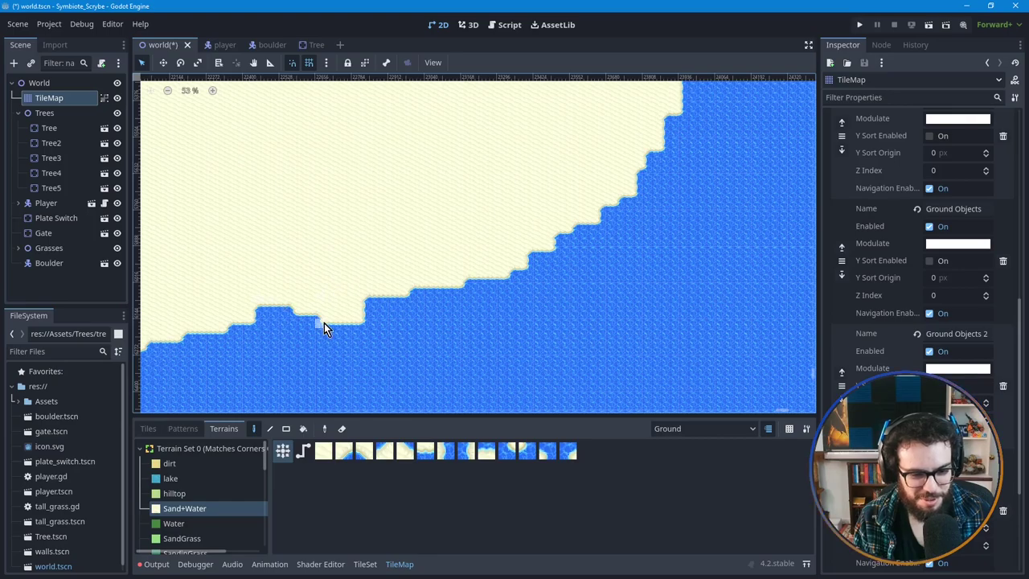
Step: Bulge the southeastern shore seawards with sand, directly below the square headland corner
middle_click_drag(445, 261, 420, 314)
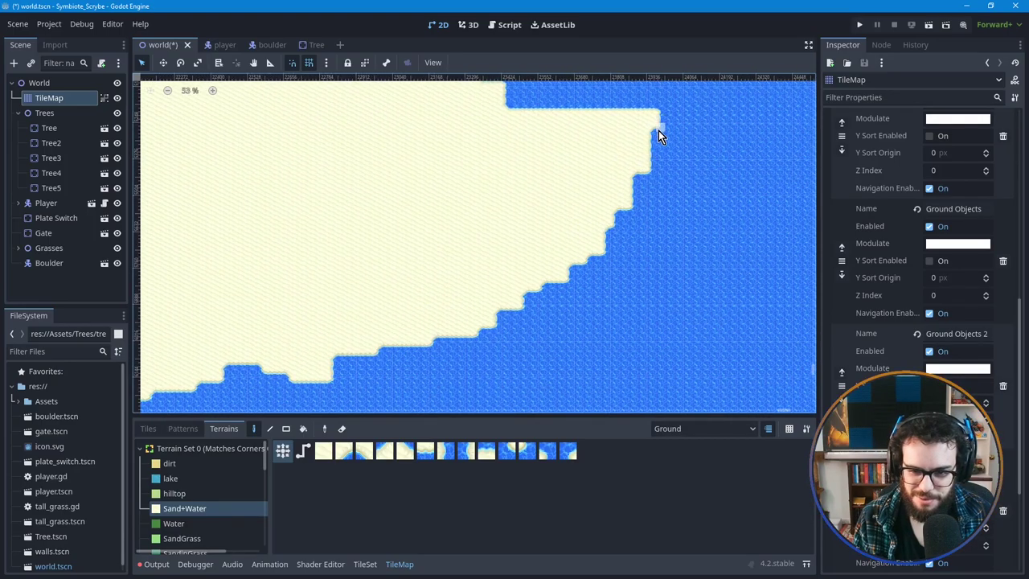
left_click(637, 191)
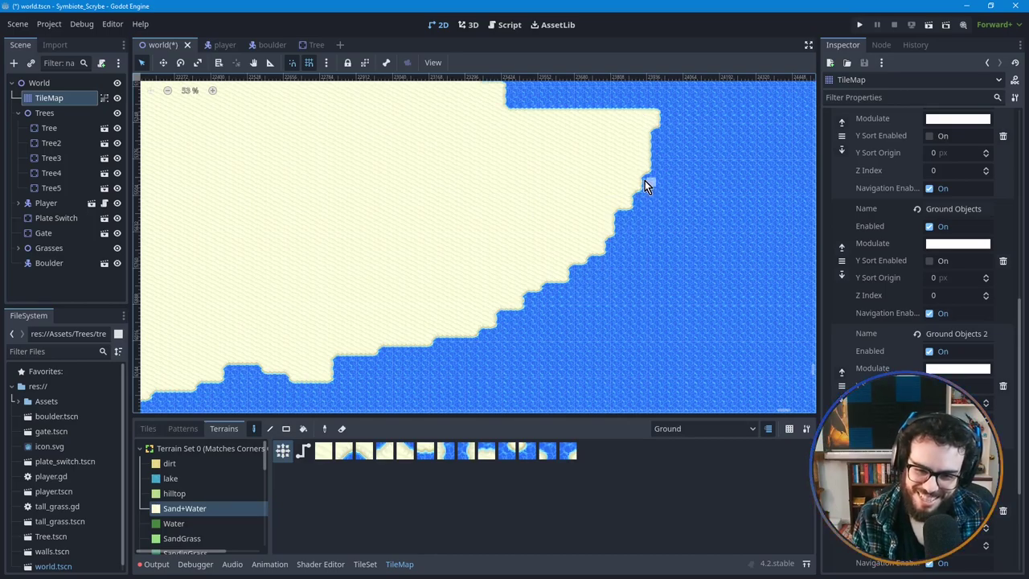
mouse_move(662, 123)
left_mouse_down()
mouse_move(658, 173)
mouse_move(636, 163)
mouse_move(659, 173)
mouse_move(661, 118)
mouse_move(660, 173)
mouse_move(648, 165)
mouse_move(568, 277)
left_mouse_up()
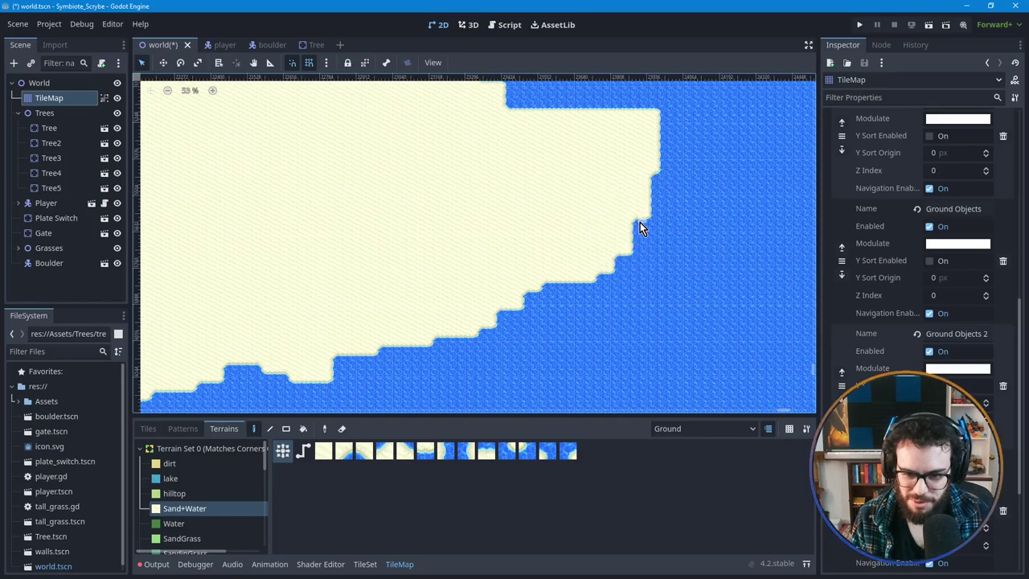
left_click(607, 274)
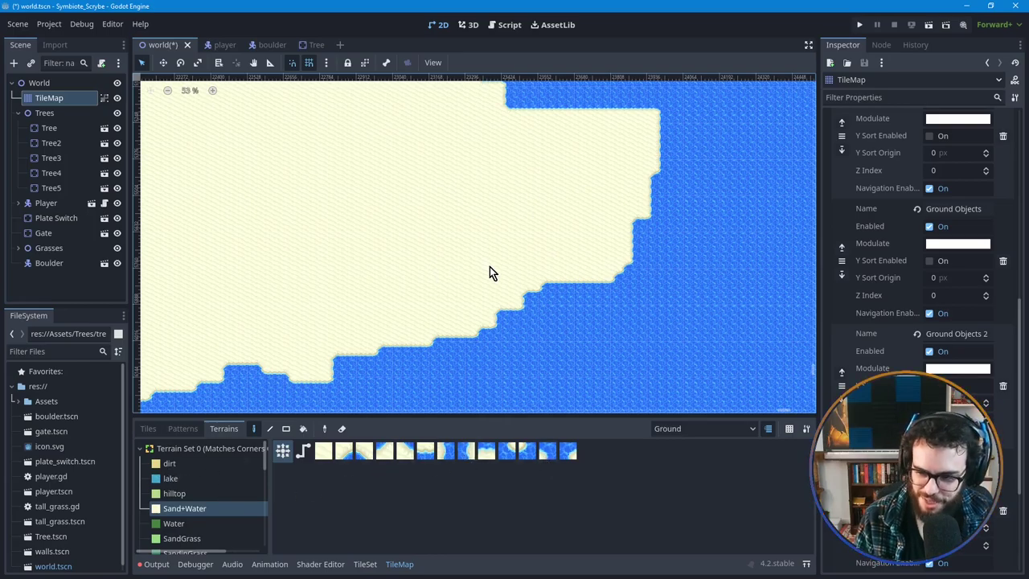
Step: Extend the lower part of the southeastern shore outwards with sand, curving it round into the southern shore
mouse_move(608, 289)
left_mouse_down()
mouse_move(518, 357)
mouse_move(392, 348)
mouse_move(518, 348)
mouse_move(525, 342)
mouse_move(458, 354)
mouse_move(549, 328)
mouse_move(590, 288)
mouse_move(542, 330)
mouse_move(567, 319)
mouse_move(575, 308)
mouse_move(522, 337)
left_mouse_up()
left_click_drag(574, 297, 581, 295)
left_click(566, 304)
mouse_move(484, 337)
left_mouse_down()
mouse_move(501, 339)
mouse_move(511, 321)
mouse_move(569, 293)
left_mouse_up()
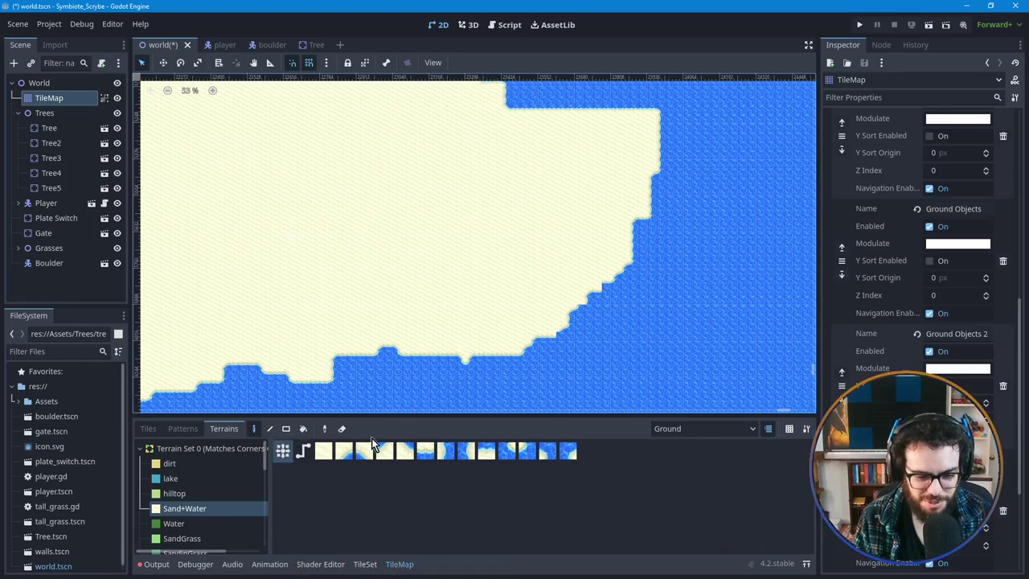
Step: Look through the terrain drawing tools, including Rectangle and Bucket, and return to the Paint tool
left_click(288, 430)
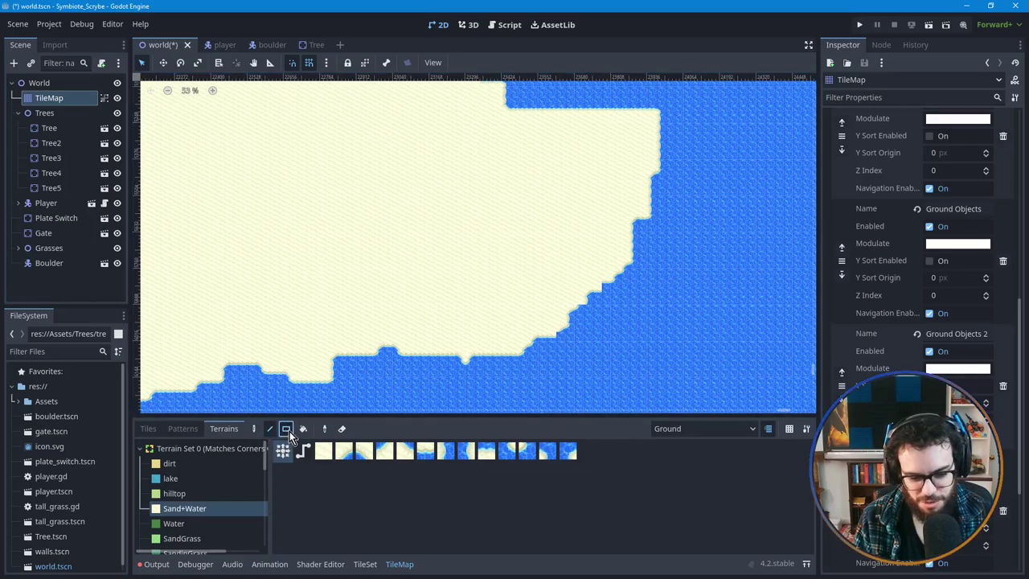
left_click(304, 430)
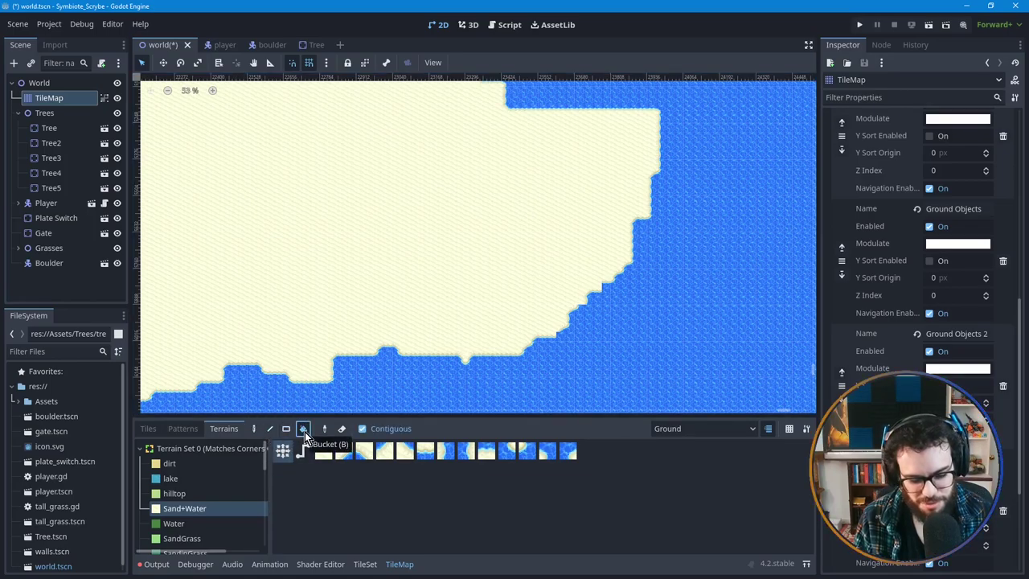
left_click(324, 432)
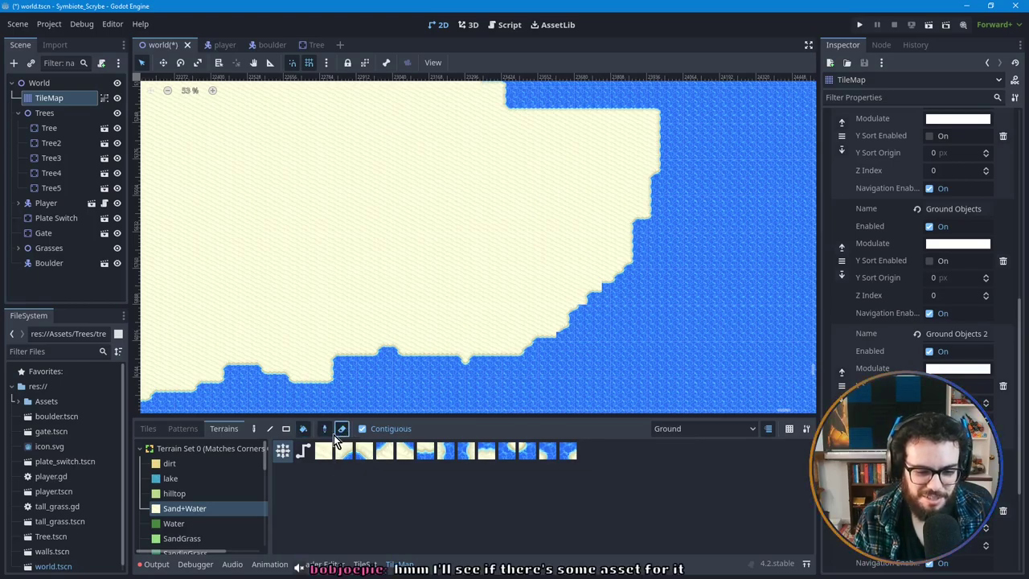
left_click(254, 429)
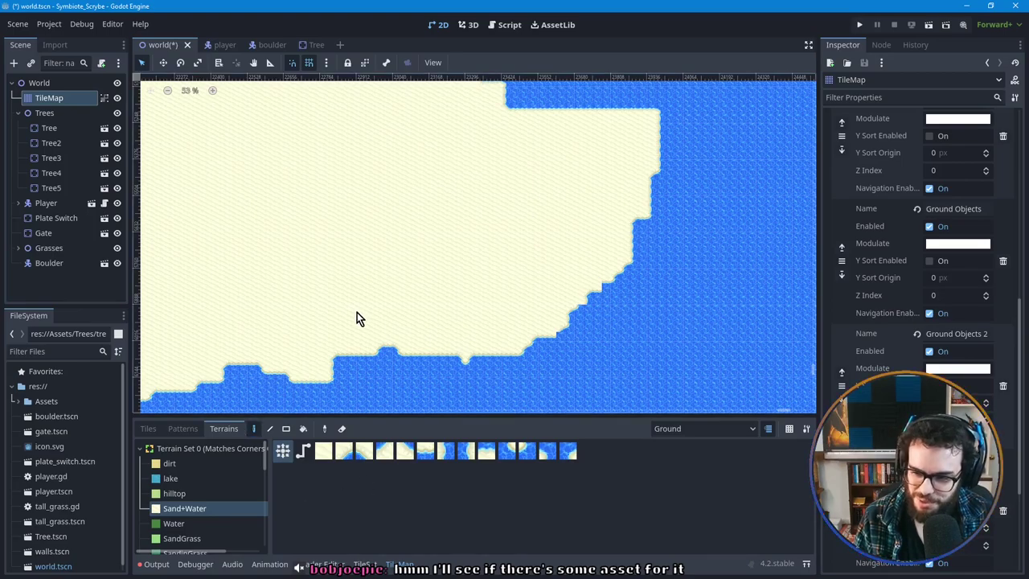
Step: Look through the project settings, from Input Map and Localization to Plugins and back to General, and close them
left_click(50, 24)
left_click(48, 39)
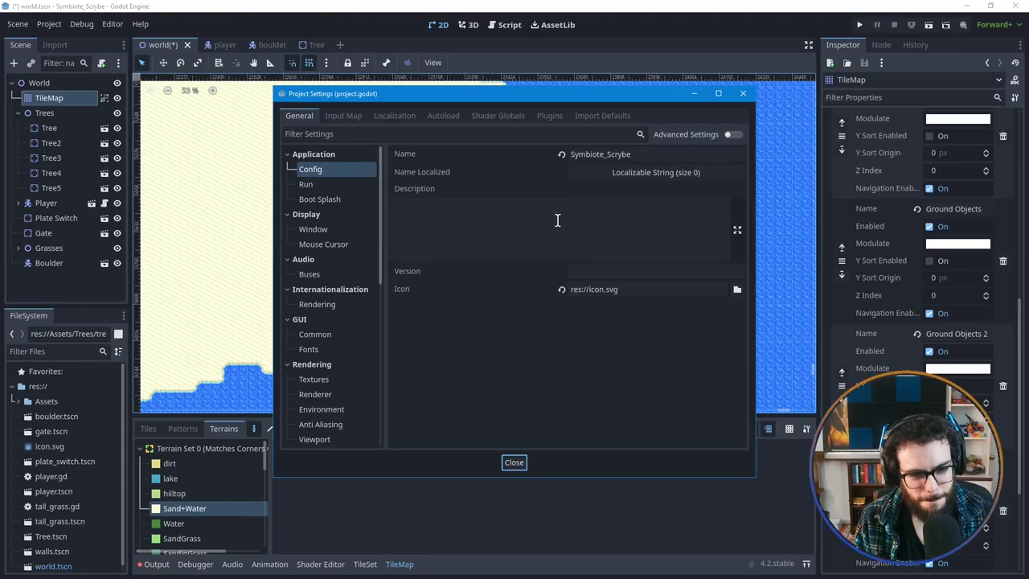
left_click(343, 116)
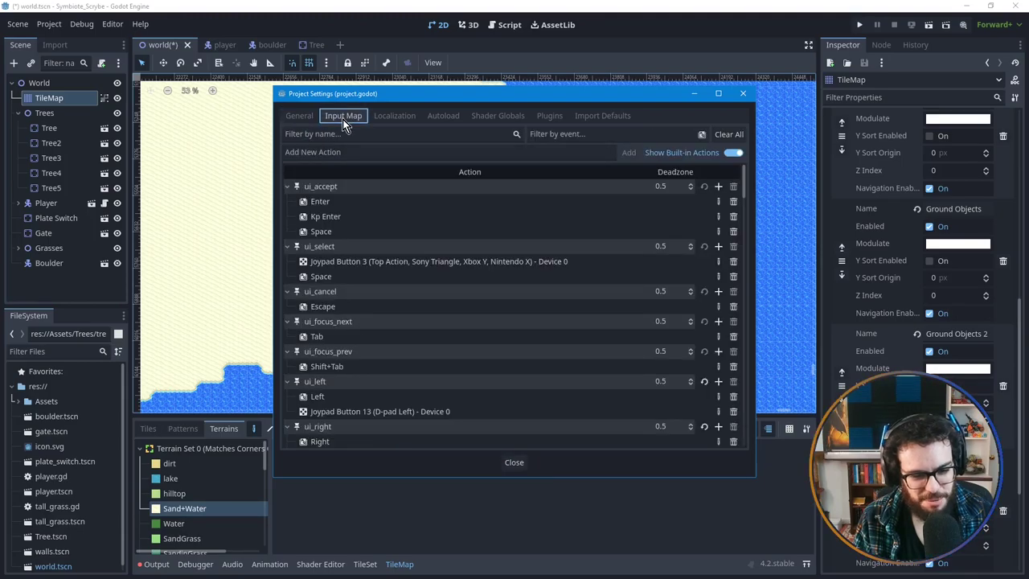
left_click(389, 118)
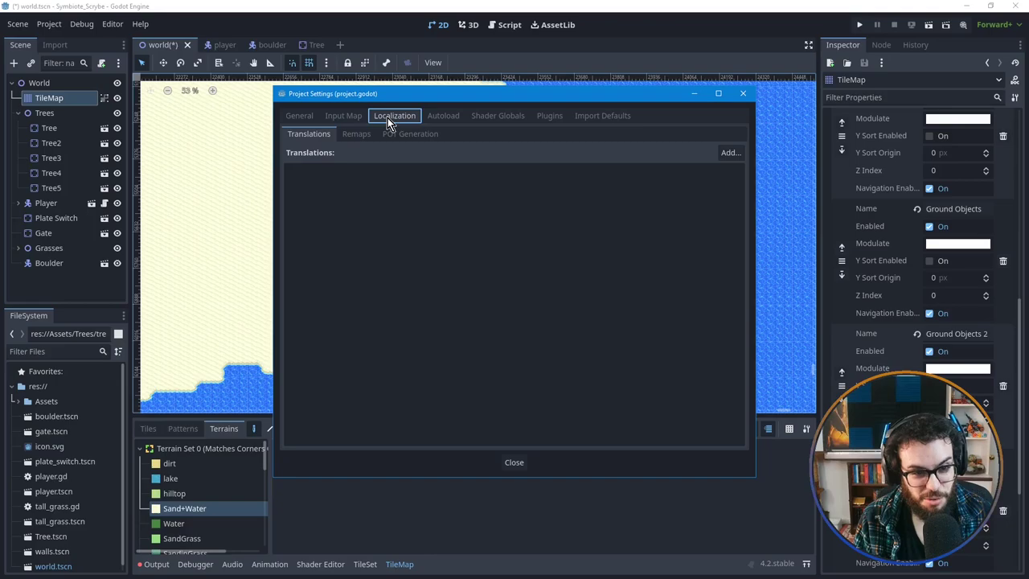
left_click(438, 118)
left_click(506, 115)
left_click(553, 115)
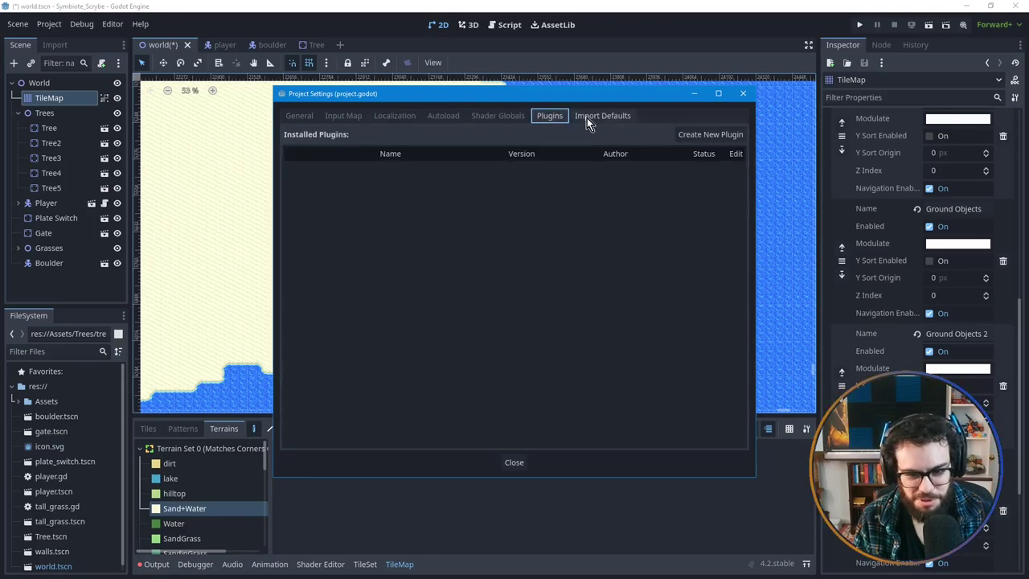
left_click(309, 119)
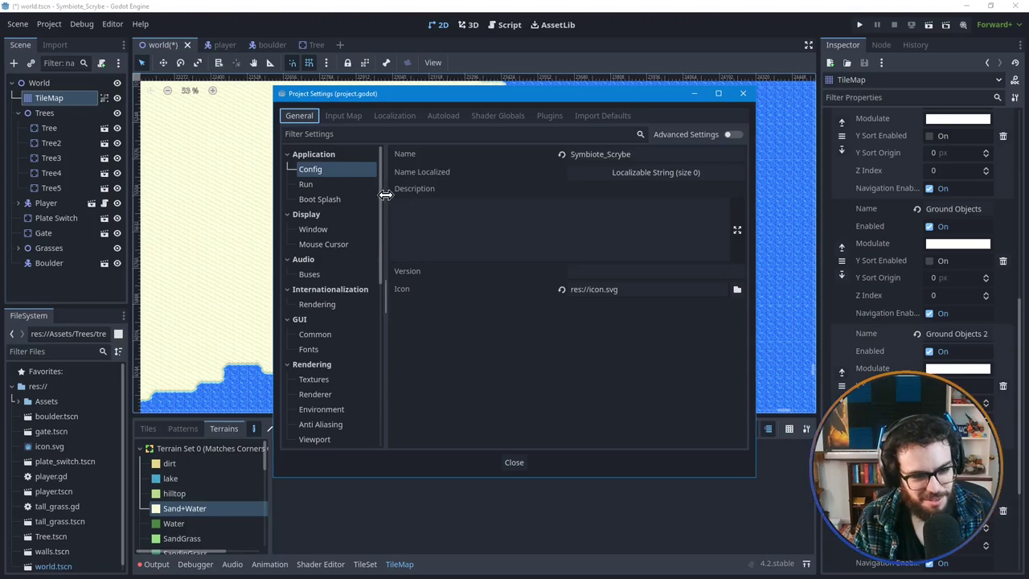
left_click(617, 135)
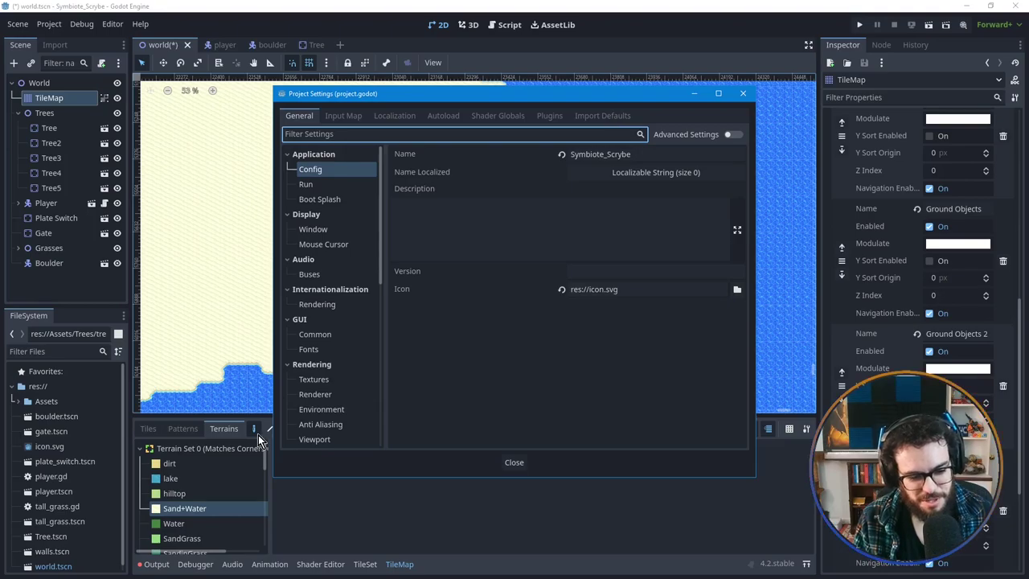
left_click(515, 464)
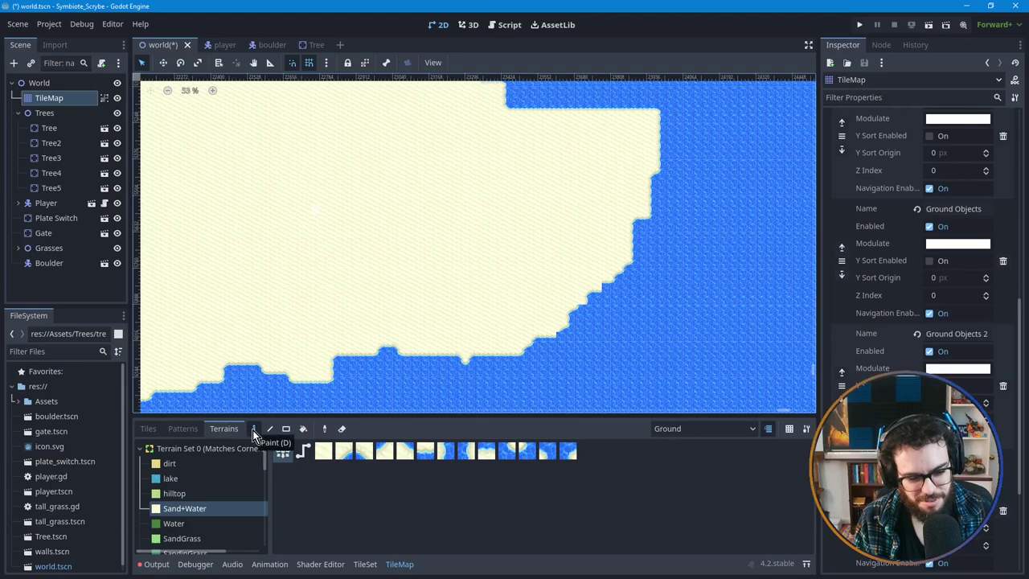
left_click(19, 26)
left_click(26, 40)
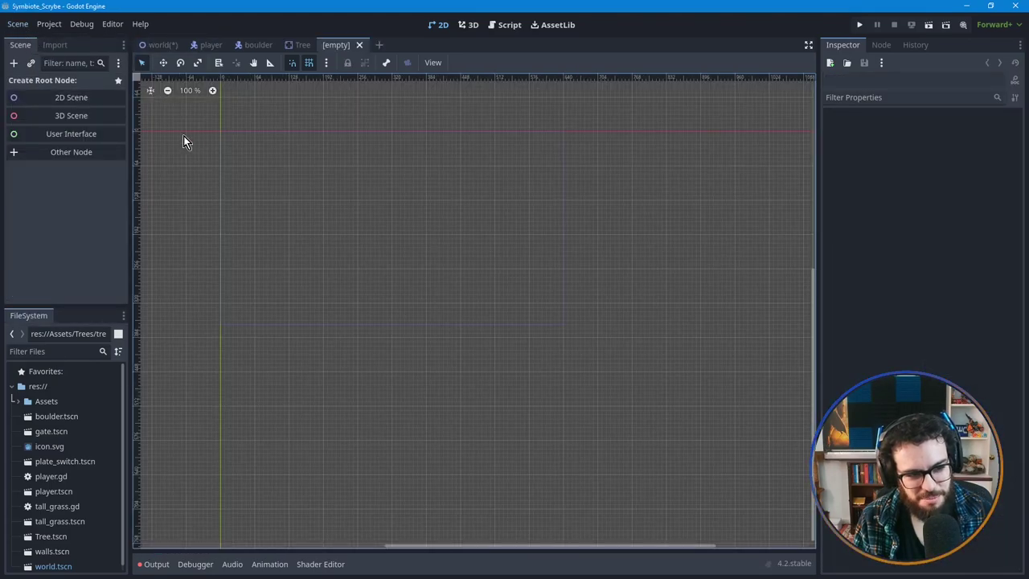
left_click(360, 45)
mouse_move(164, 47)
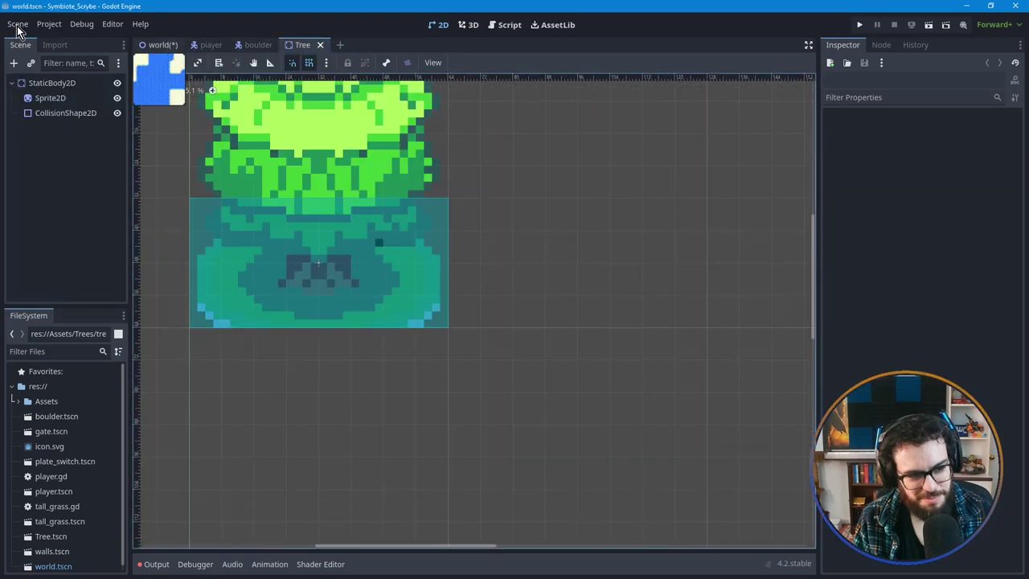
left_click(163, 46)
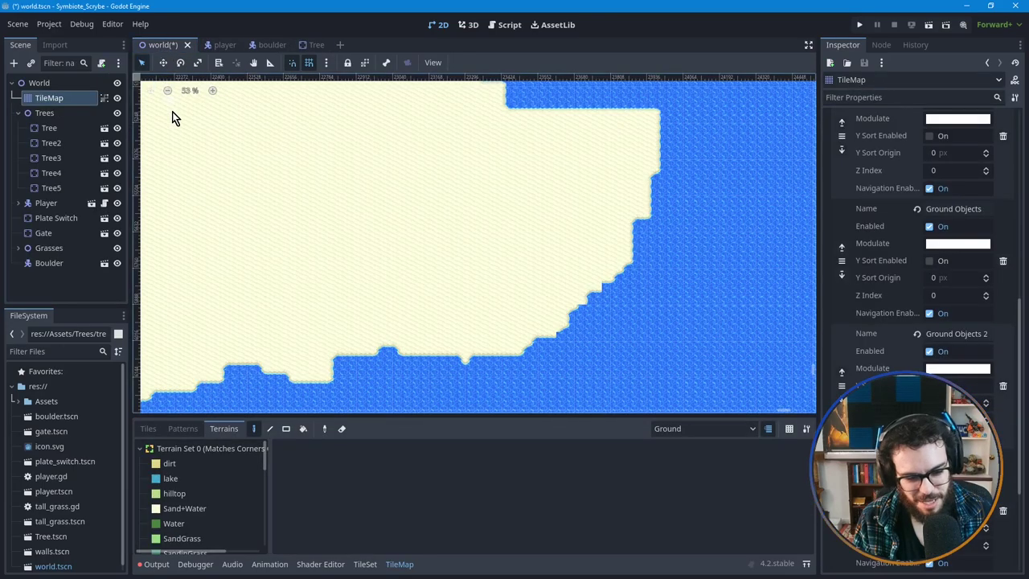
Step: Search the general project settings for "Paint"
left_click(17, 24)
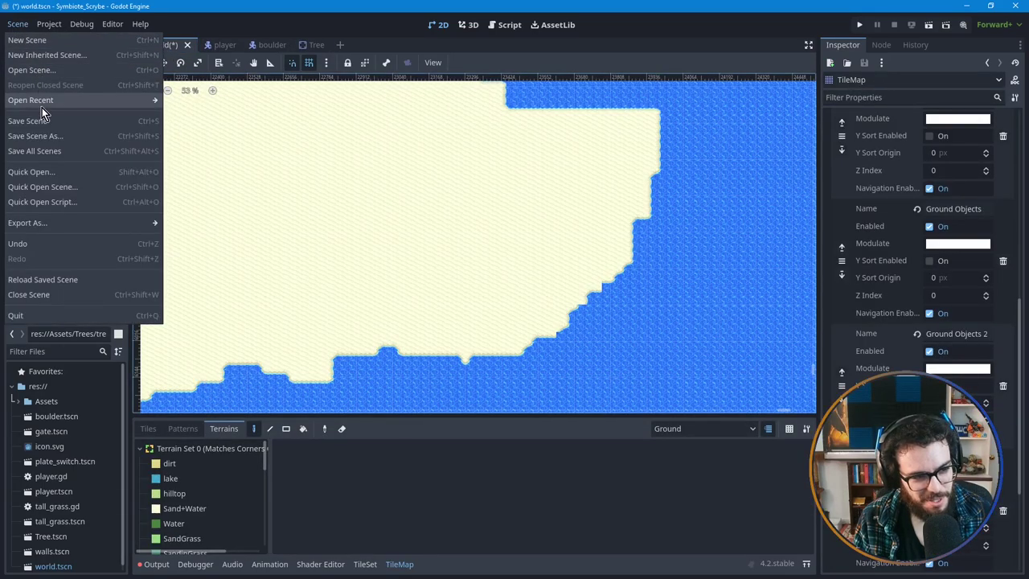
mouse_move(42, 106)
left_click(49, 24)
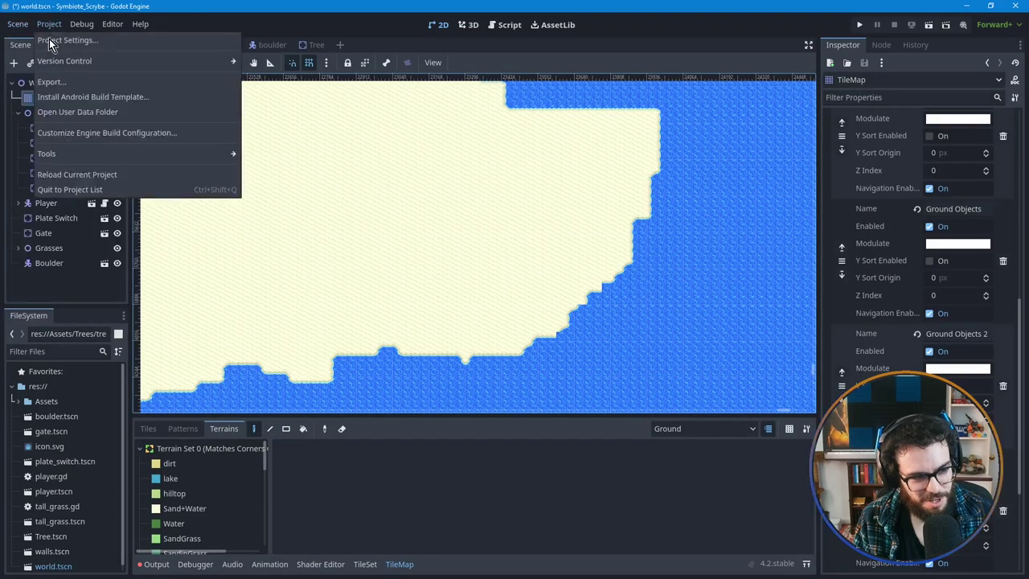
left_click(65, 39)
left_click(390, 133)
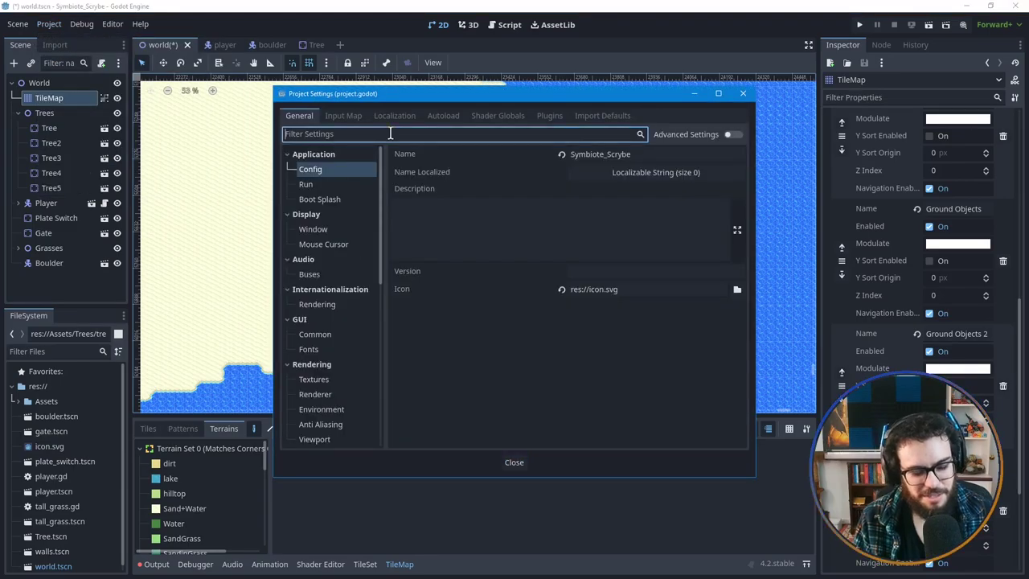
type("Paint")
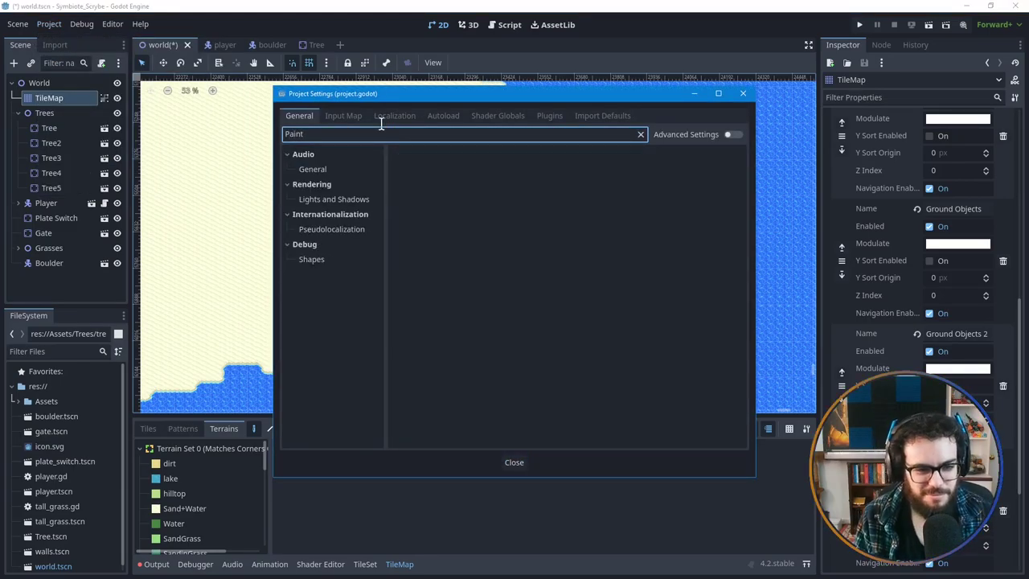
Step: Check the audio General, Lights and Shadows, Pseudolocalization and debug Shapes sections for paint options, and close the project settings
left_click(318, 170)
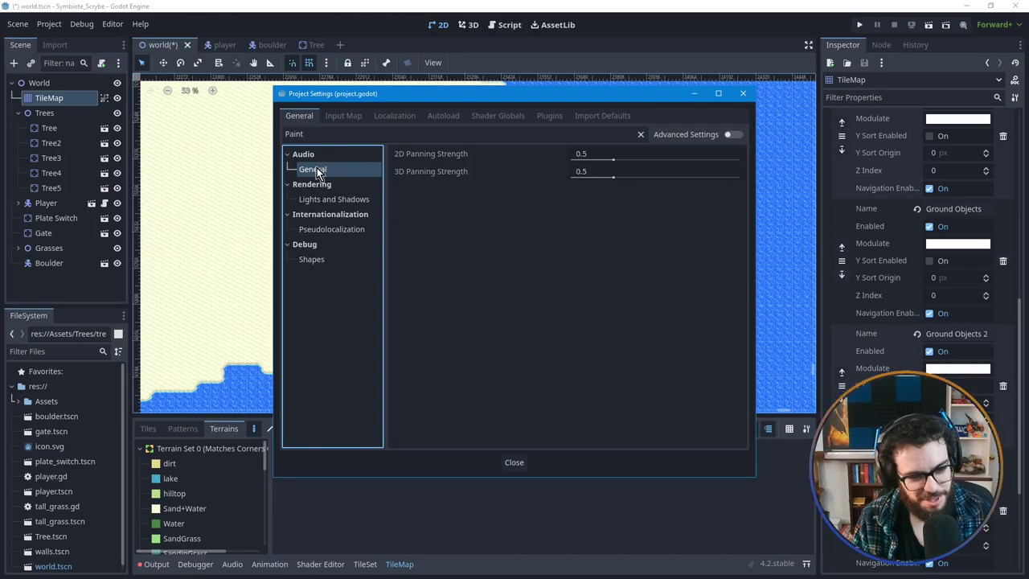
mouse_move(455, 159)
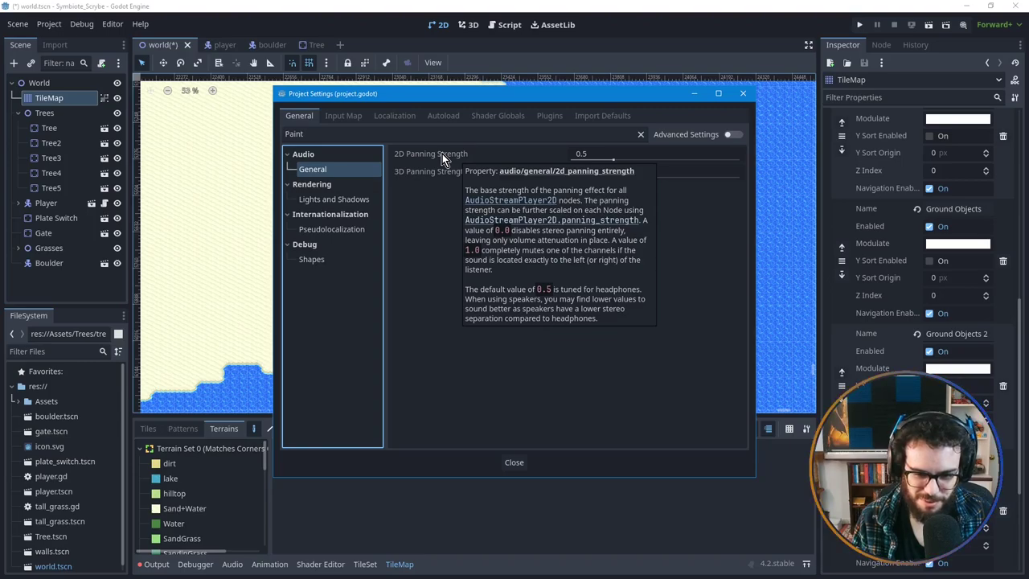
left_click(323, 199)
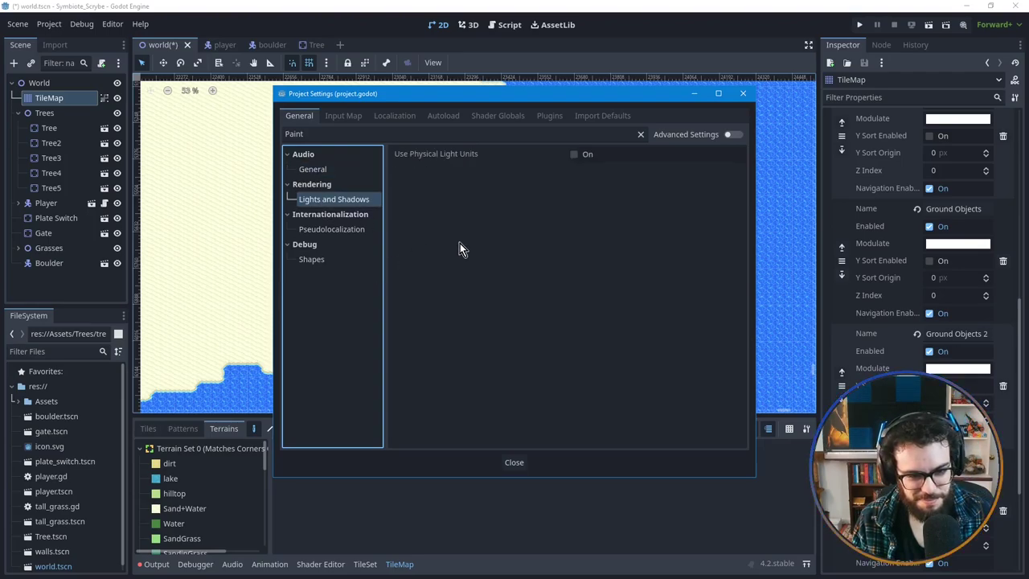
left_click(341, 230)
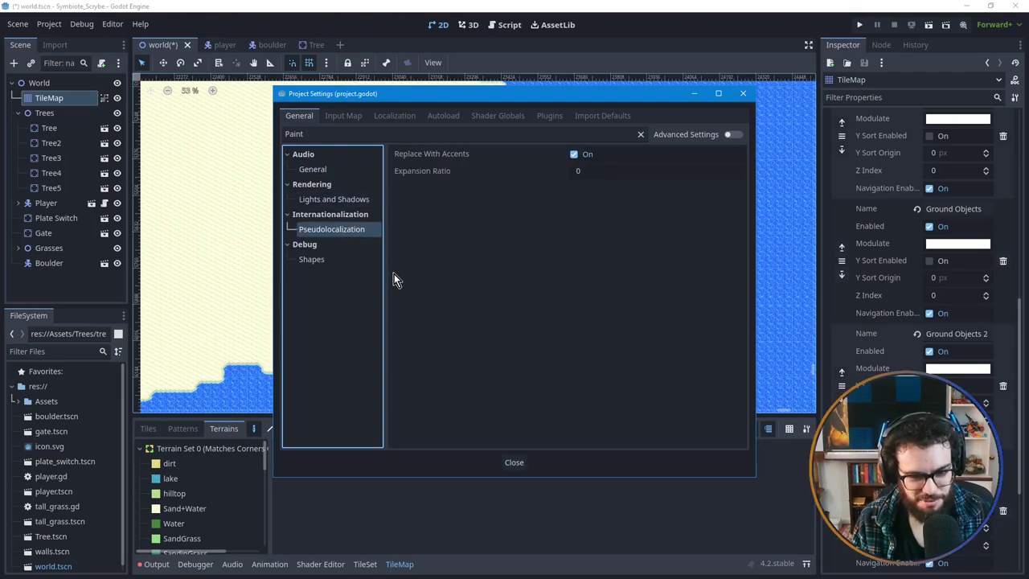
left_click(321, 260)
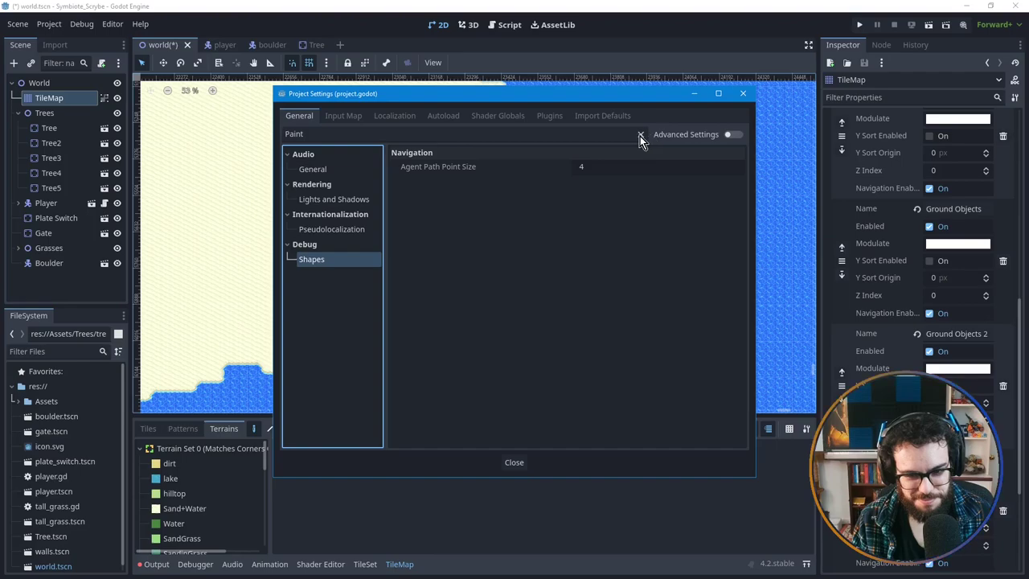
left_click(741, 93)
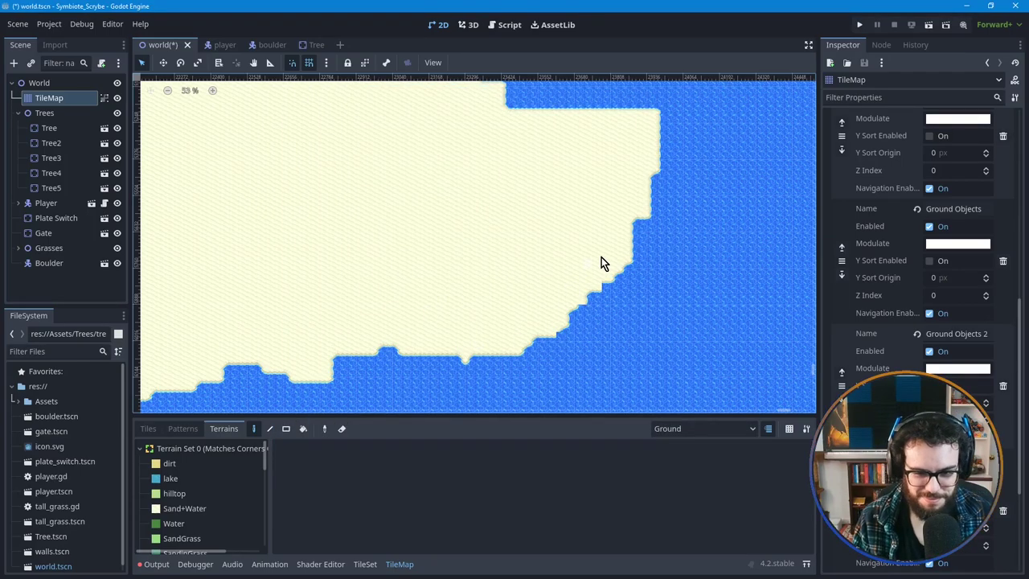
Step: Fill the jagged notches along the diagonal southeastern shore with Sand+Water terrain, pushing it slightly seawards
scroll(588, 340, "up", 1)
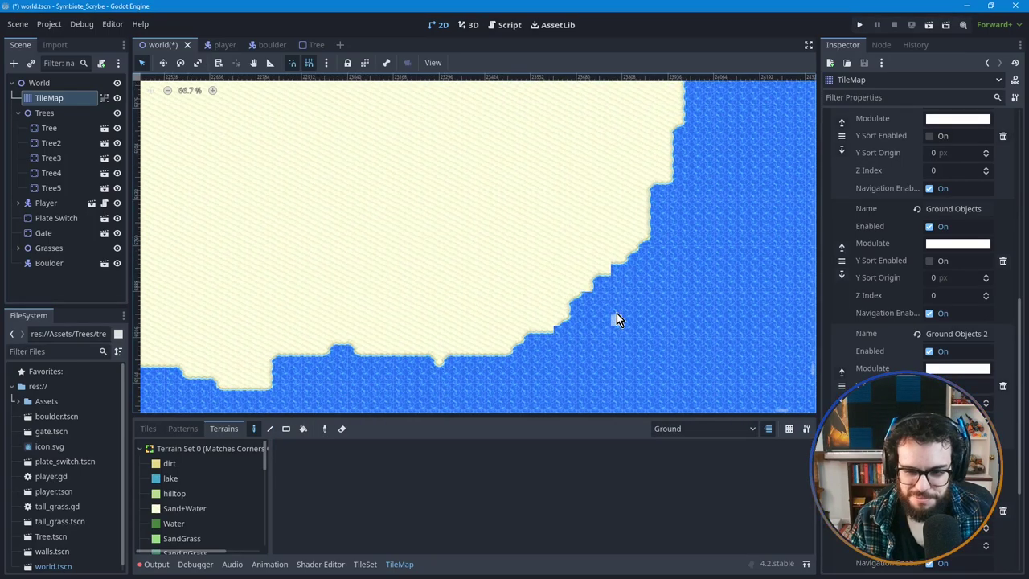
middle_click_drag(650, 266, 599, 245)
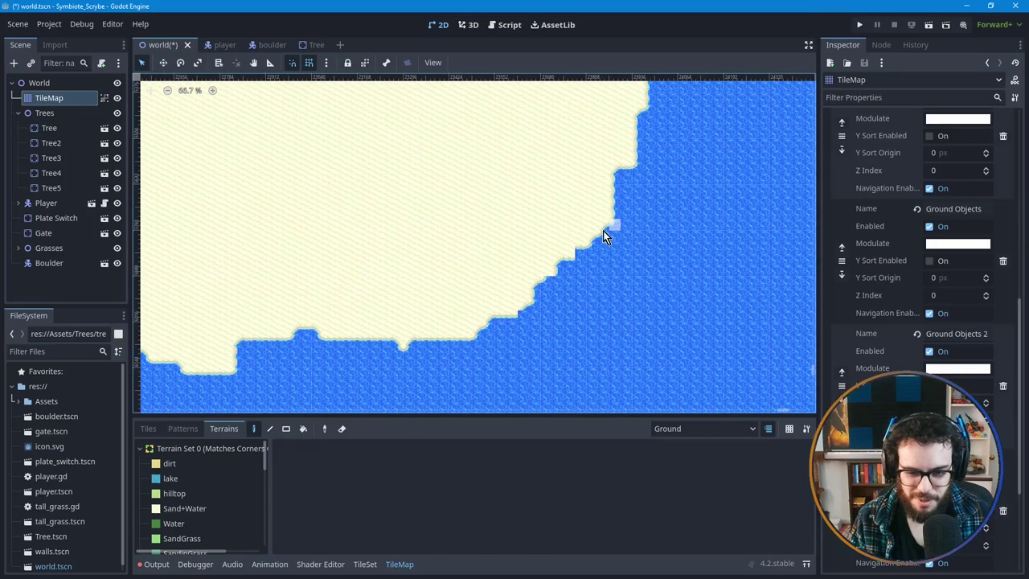
scroll(557, 283, "down", 2)
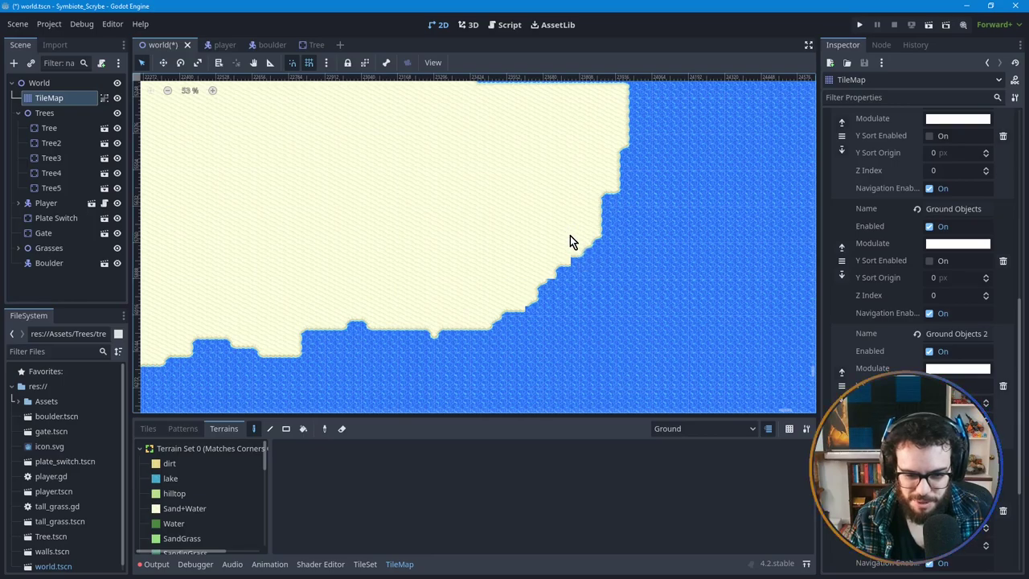
left_click(174, 509)
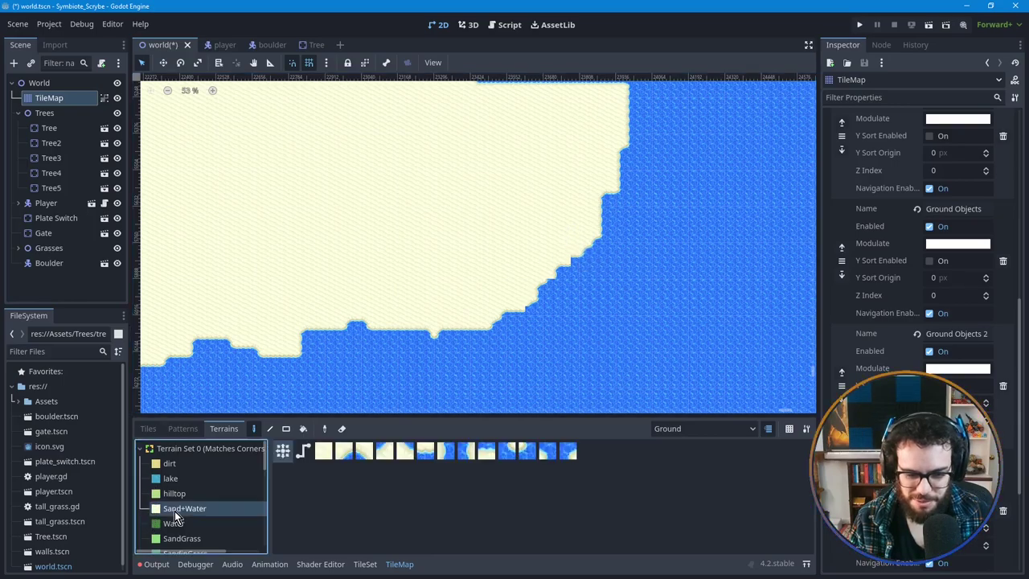
left_click(590, 261)
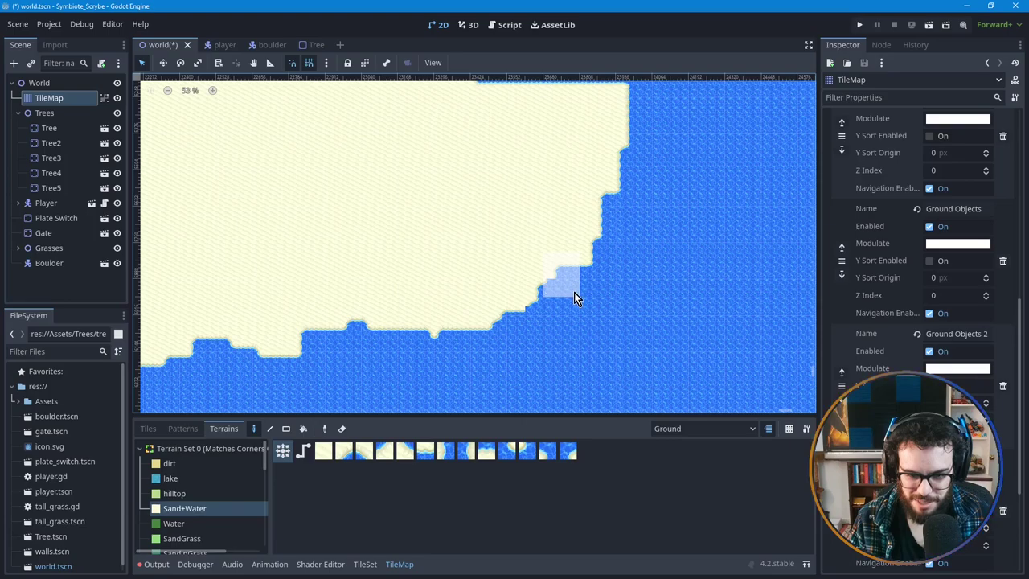
left_click(574, 289)
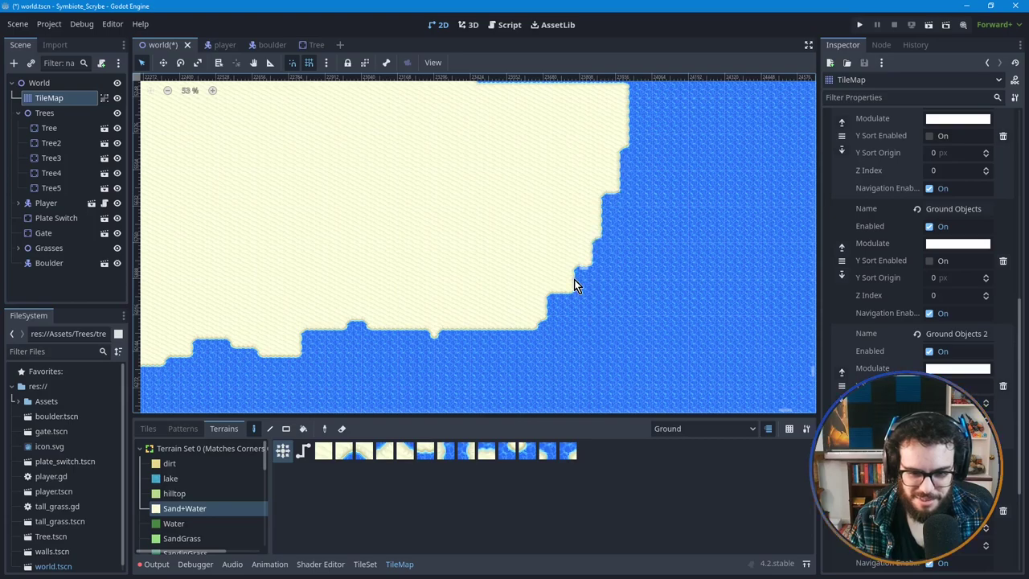
Step: Extend the southern shore seawards with sand, filling the bay west of the southeastern curve to form a nearly straight edge
left_click(491, 346)
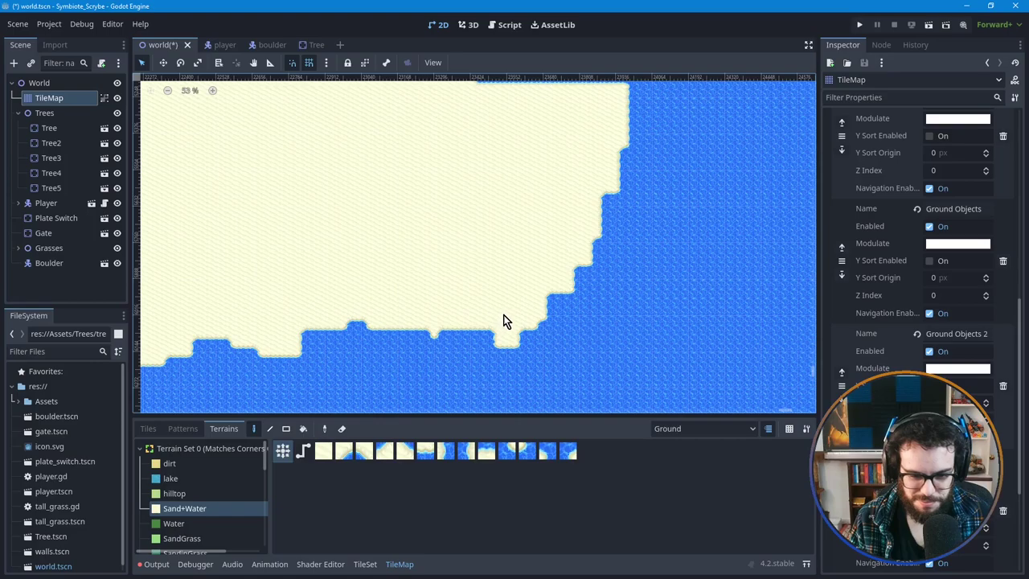
left_click_drag(432, 357, 428, 353)
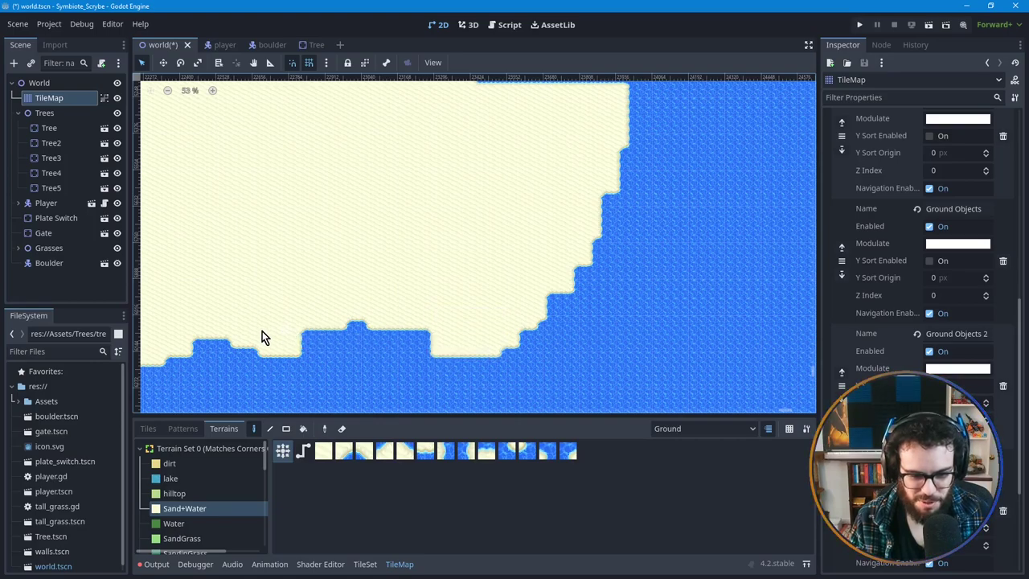
left_click_drag(325, 349, 345, 367)
left_click(438, 343)
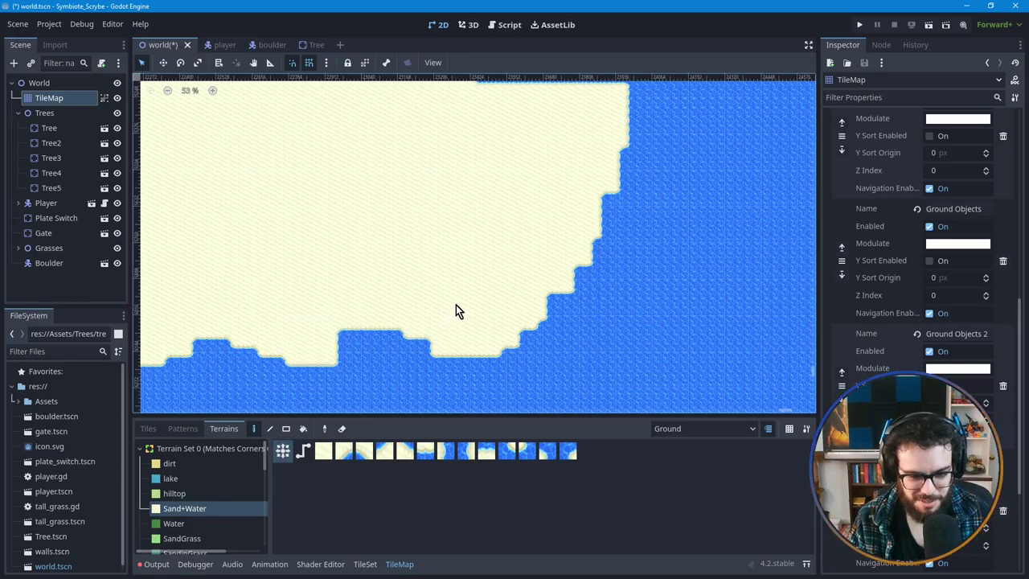
left_click_drag(330, 317, 447, 350)
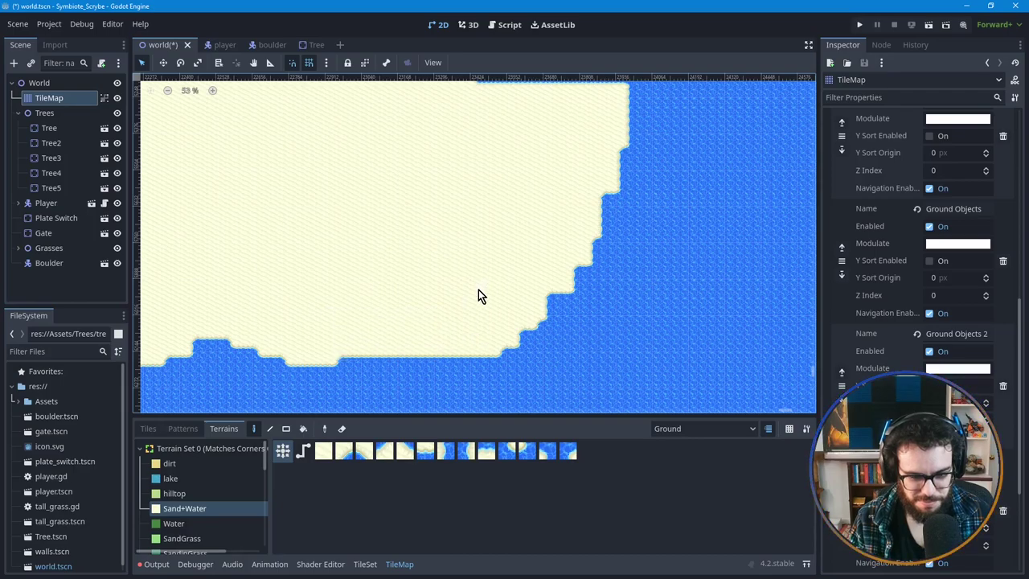
Step: Paint Sand+Water terrain on the Ground layer to smooth the stepped southeastern shoreline of the sand area
mouse_move(441, 310)
middle_mouse_down()
mouse_move(491, 279)
mouse_move(448, 301)
middle_mouse_up()
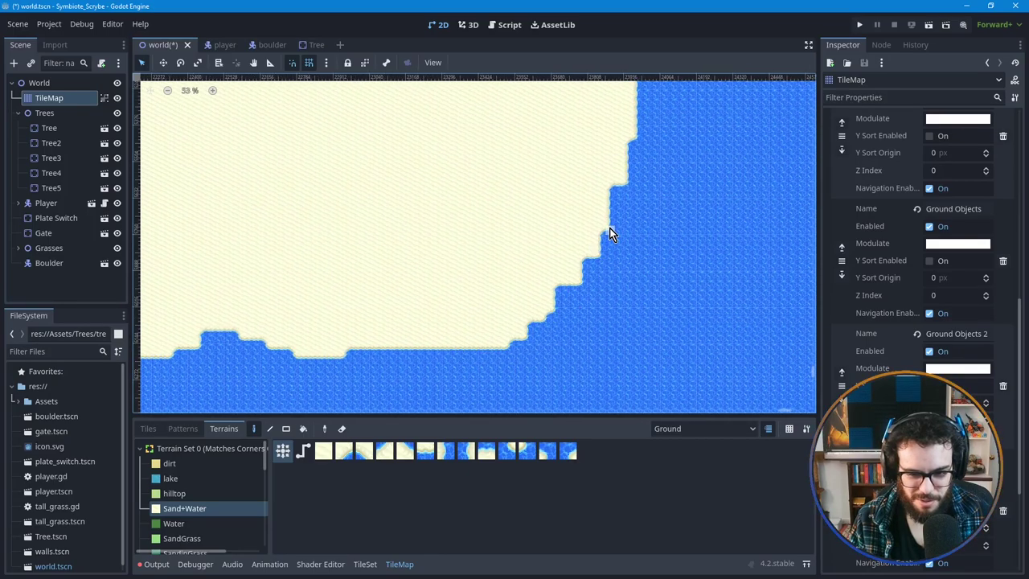
mouse_move(576, 289)
left_mouse_down()
mouse_move(584, 266)
mouse_move(551, 299)
mouse_move(561, 282)
mouse_move(528, 282)
mouse_move(536, 266)
mouse_move(563, 295)
mouse_move(564, 315)
mouse_move(588, 267)
left_mouse_up()
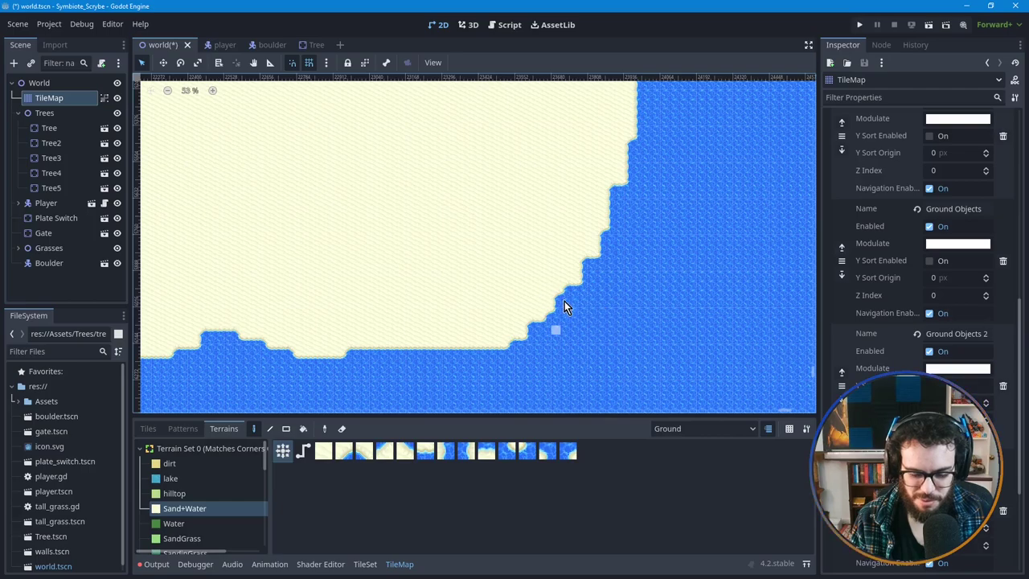
left_click(617, 232)
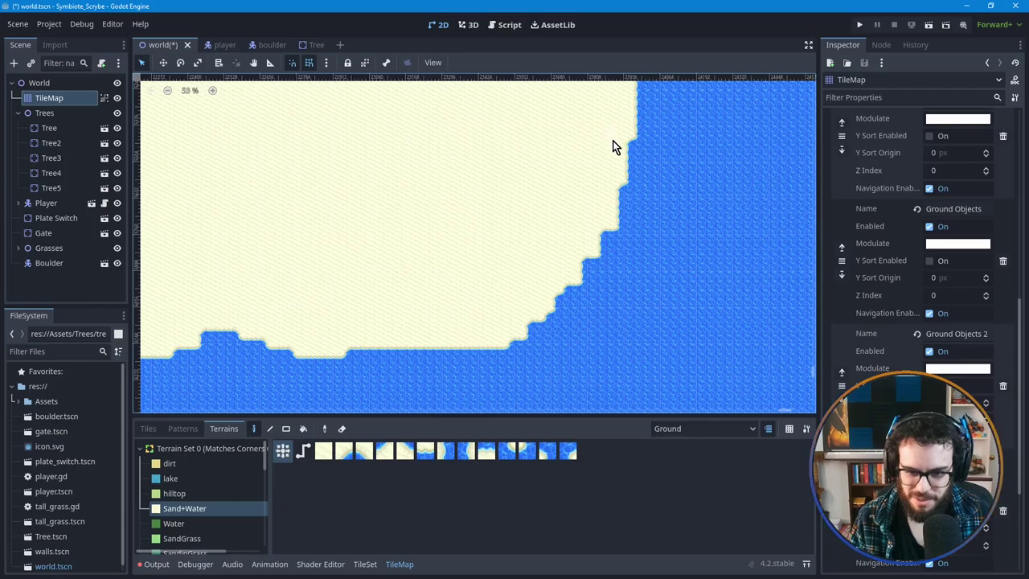
mouse_move(639, 182)
left_mouse_down()
mouse_move(687, 167)
mouse_move(679, 191)
left_mouse_up()
middle_click_drag(679, 191, 643, 226)
left_click_drag(616, 199, 627, 231)
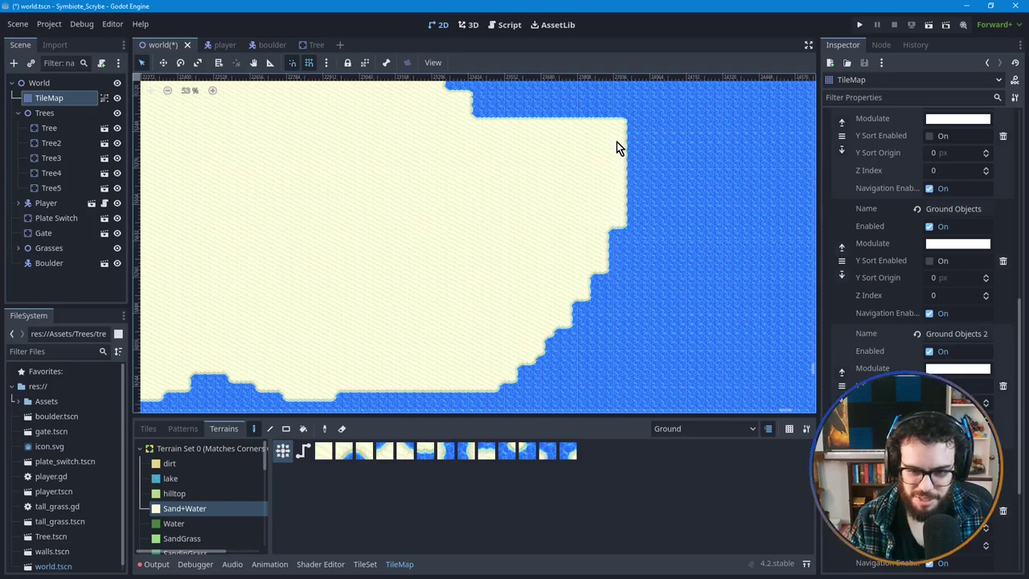
Step: Extend the northeast corner of the sand area two tiles farther east with Sand+Water terrain
left_click_drag(617, 148, 655, 257)
middle_click_drag(627, 297, 637, 259)
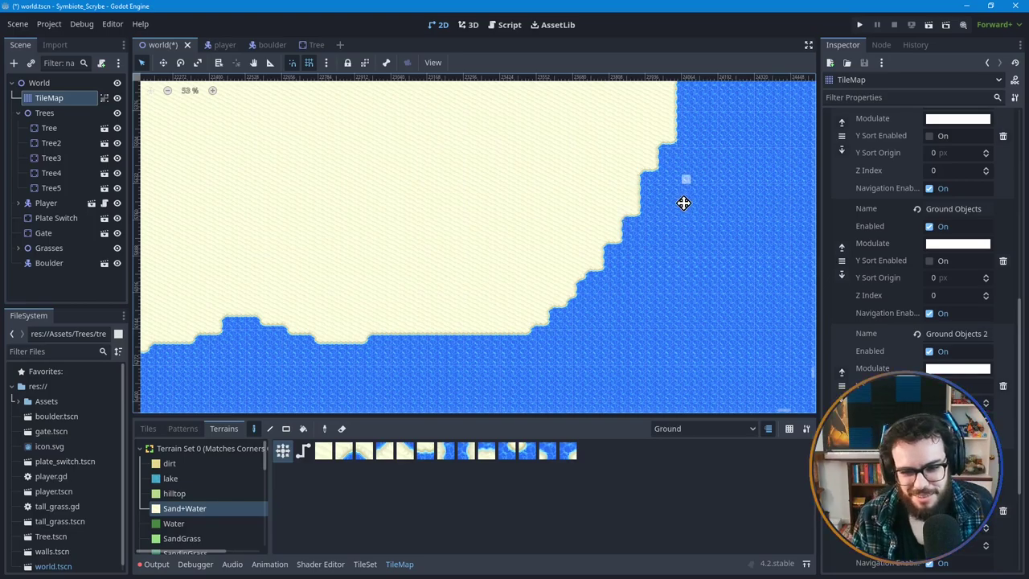
middle_click_drag(684, 199, 674, 235)
mouse_move(659, 197)
right_mouse_down()
mouse_move(648, 220)
mouse_move(648, 139)
right_mouse_up()
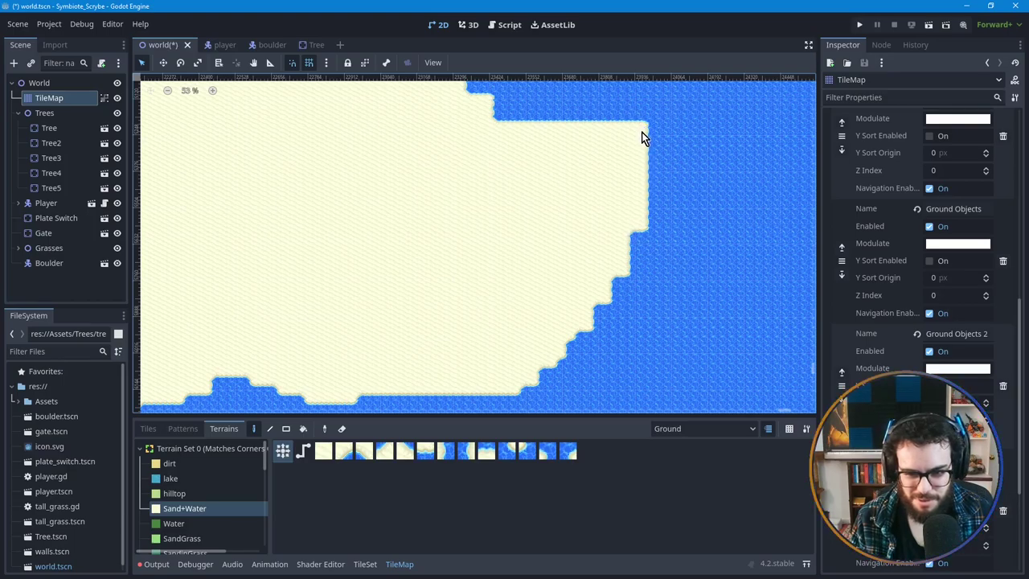
mouse_move(659, 172)
right_mouse_down()
mouse_move(665, 207)
mouse_move(662, 165)
right_mouse_up()
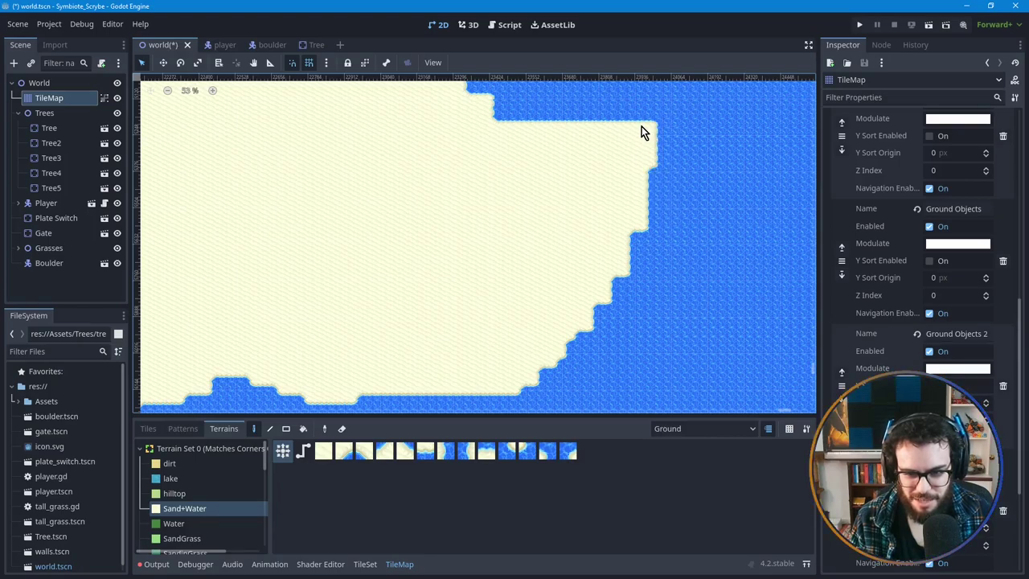
left_click_drag(669, 150, 664, 166)
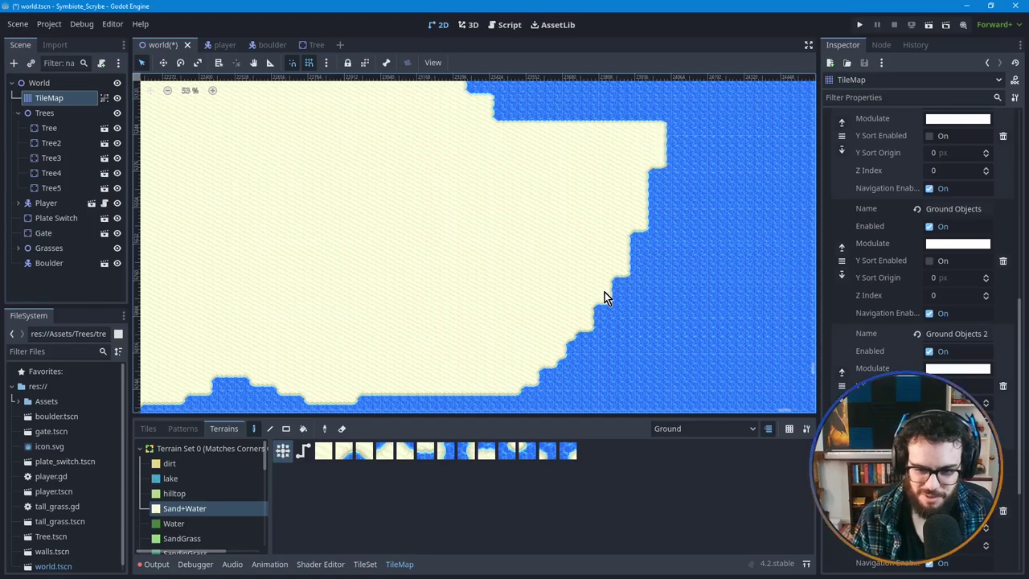
Step: Select a wide block of the southern shoreline tiles and move it upward into the sand area
middle_click_drag(558, 265, 621, 221)
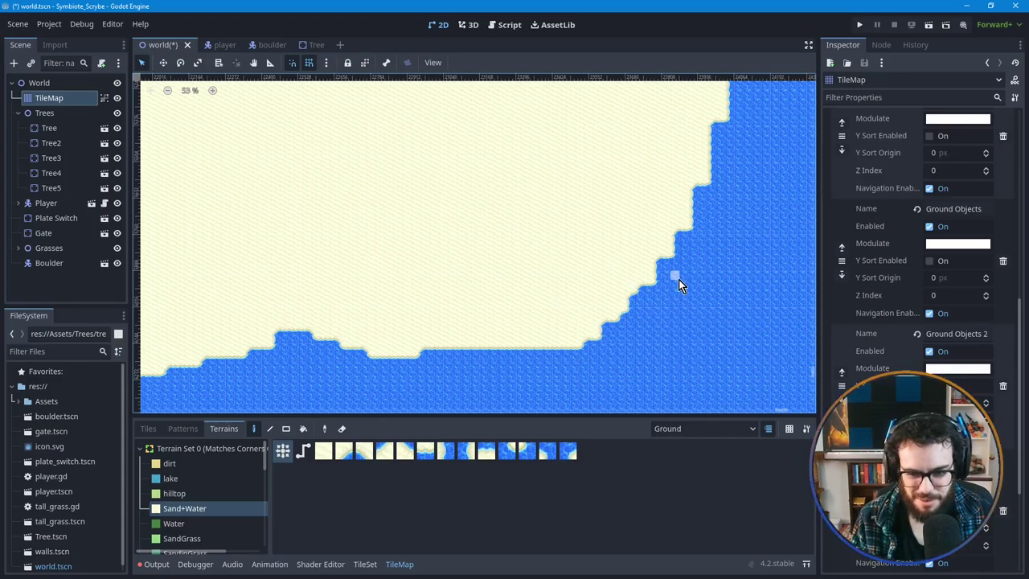
middle_click_drag(675, 282, 661, 287)
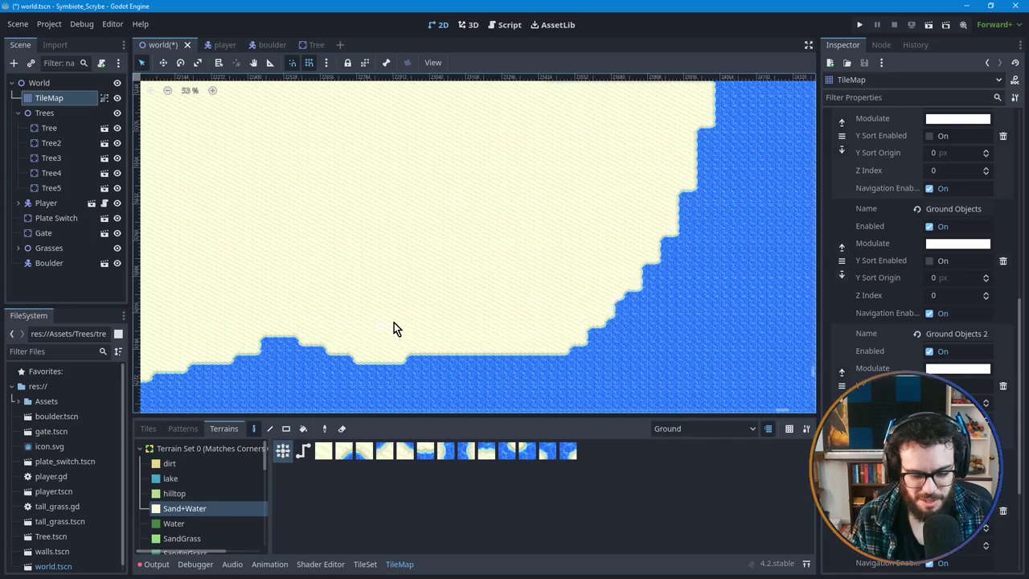
left_click(148, 428)
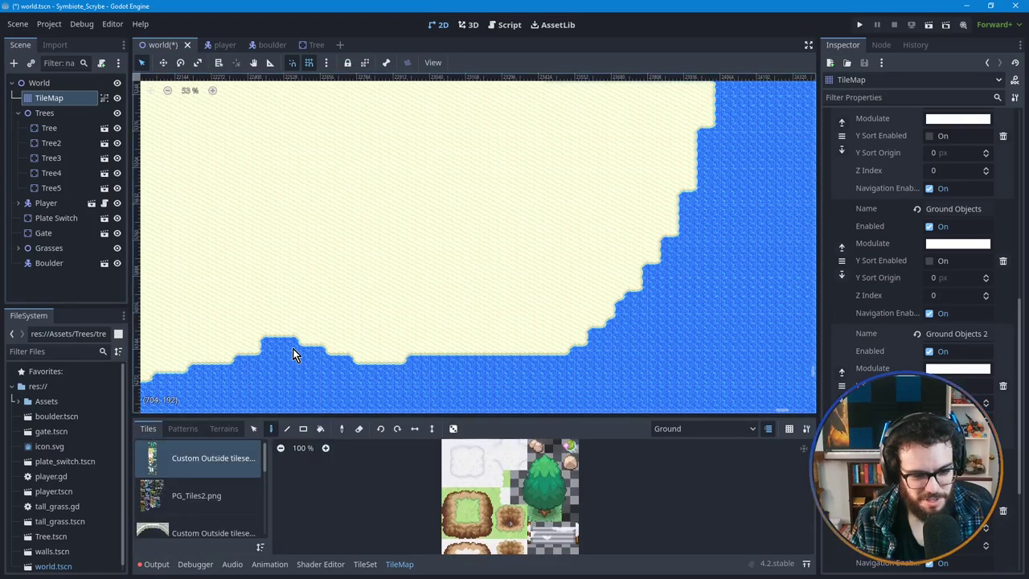
left_click(254, 428)
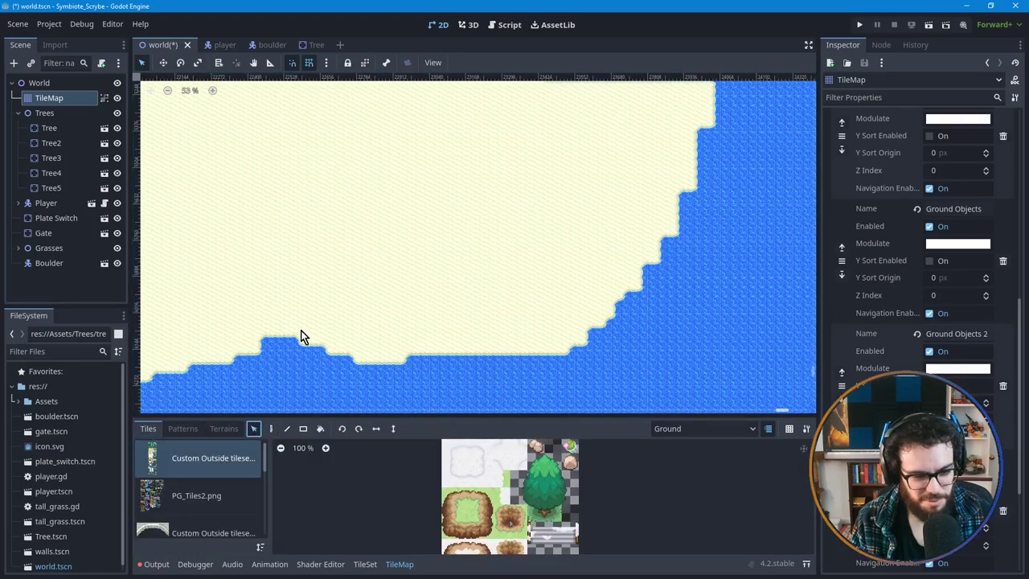
left_click_drag(290, 330, 420, 311)
left_click(307, 405)
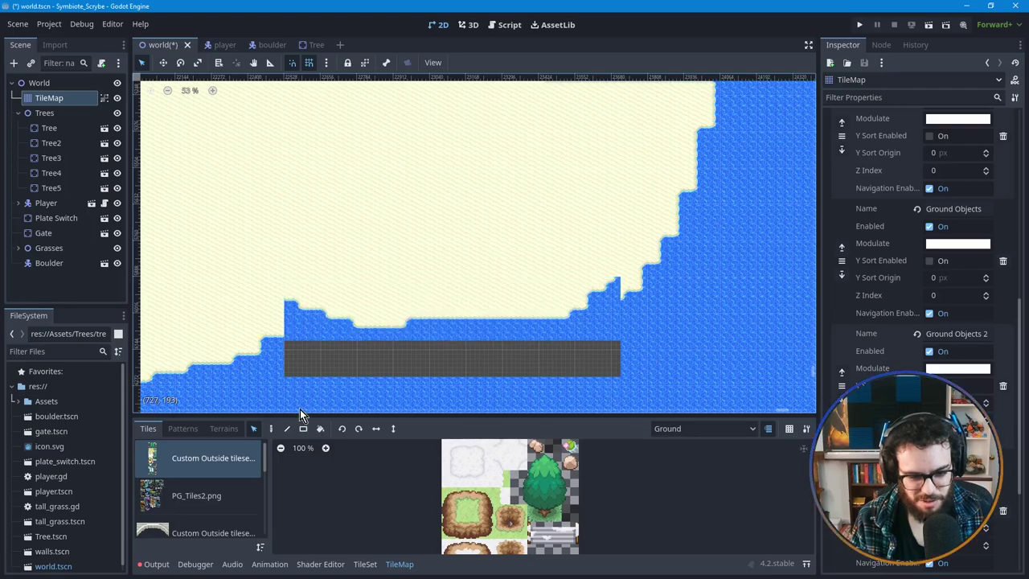
Step: Bucket-fill the empty strip left below the moved shoreline block with water tiles
left_click(254, 426)
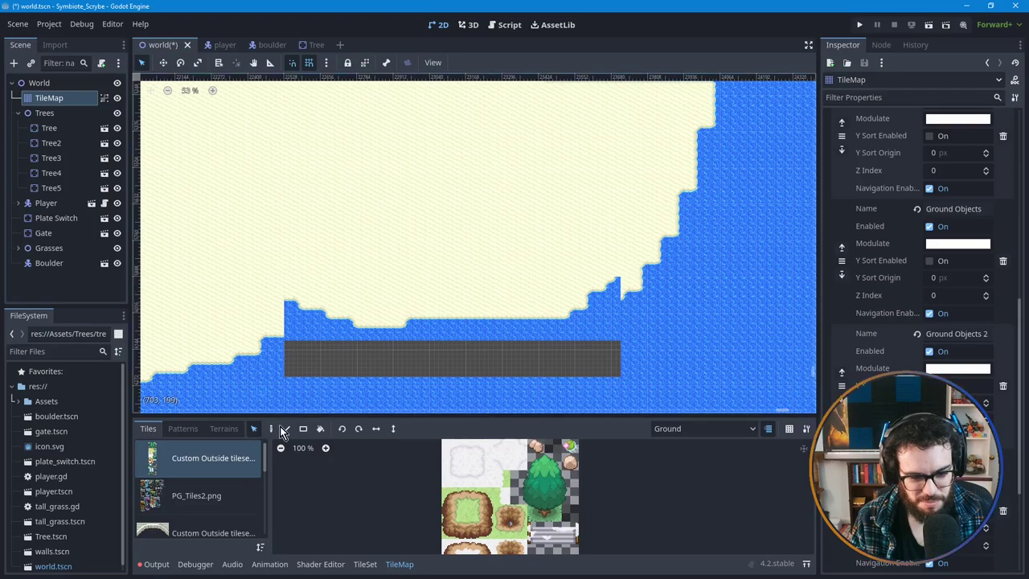
left_click(321, 429)
left_click(400, 357)
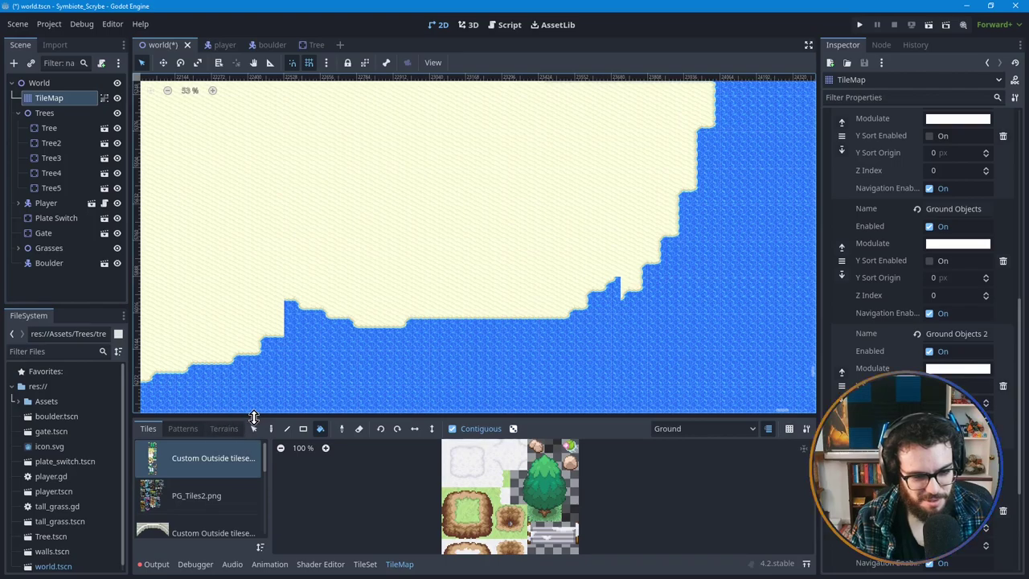
left_click(303, 431)
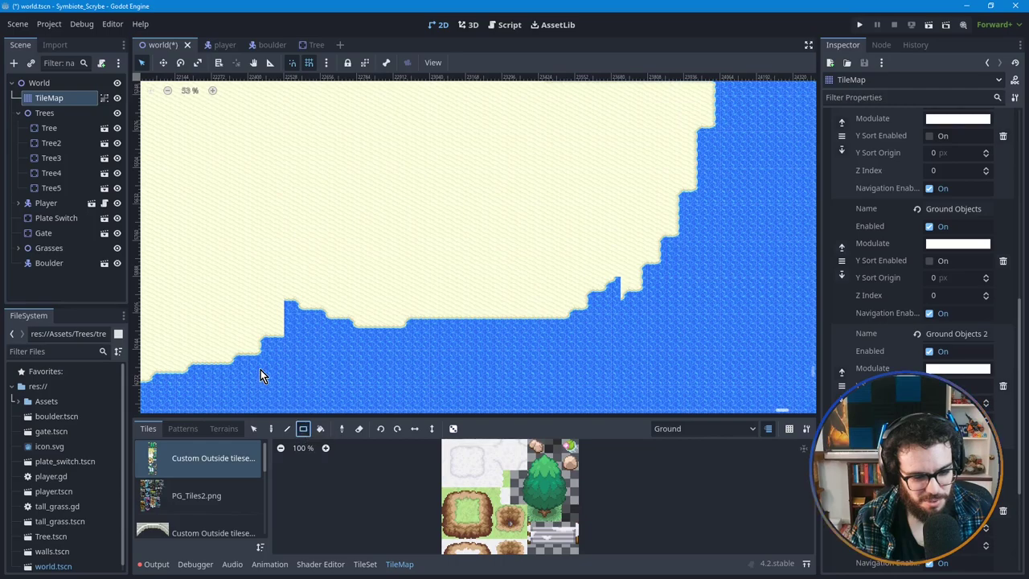
left_click(254, 430)
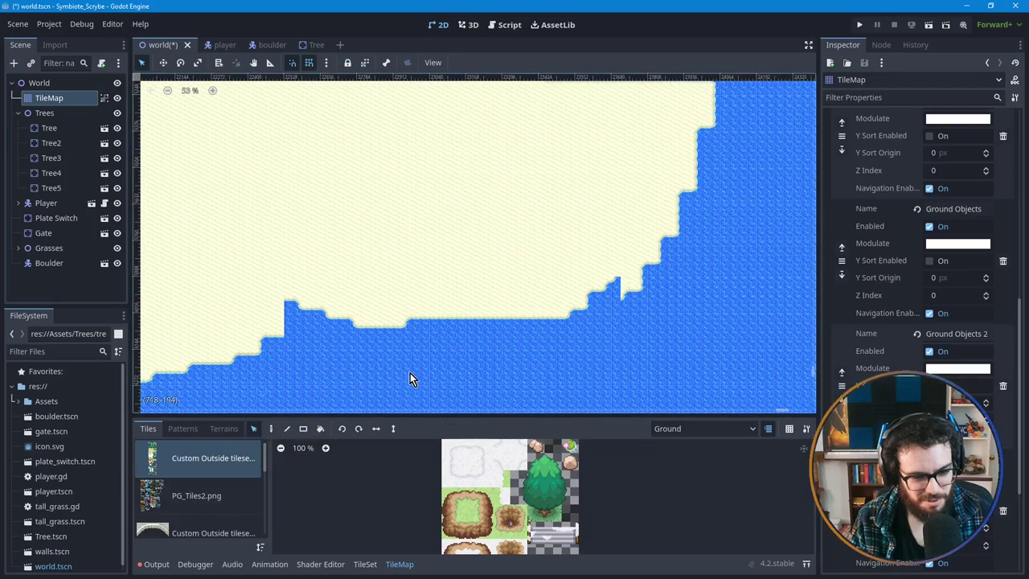
left_click_drag(286, 302, 328, 344)
key("Escape")
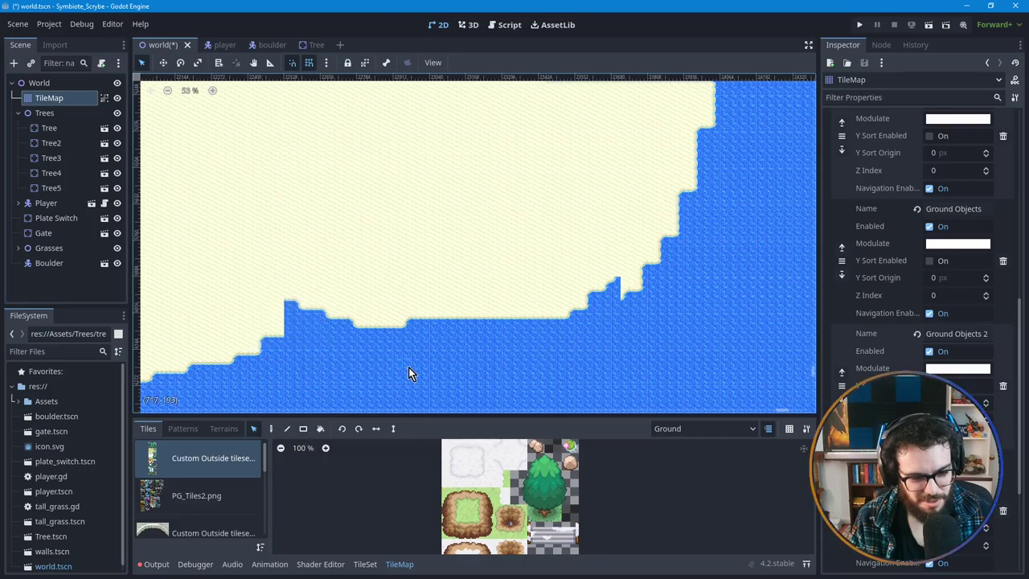
Step: Paint a rectangle of water tiles over the broken shoreline at the western end of the moved block
left_click(304, 428)
left_click_drag(236, 283, 342, 352)
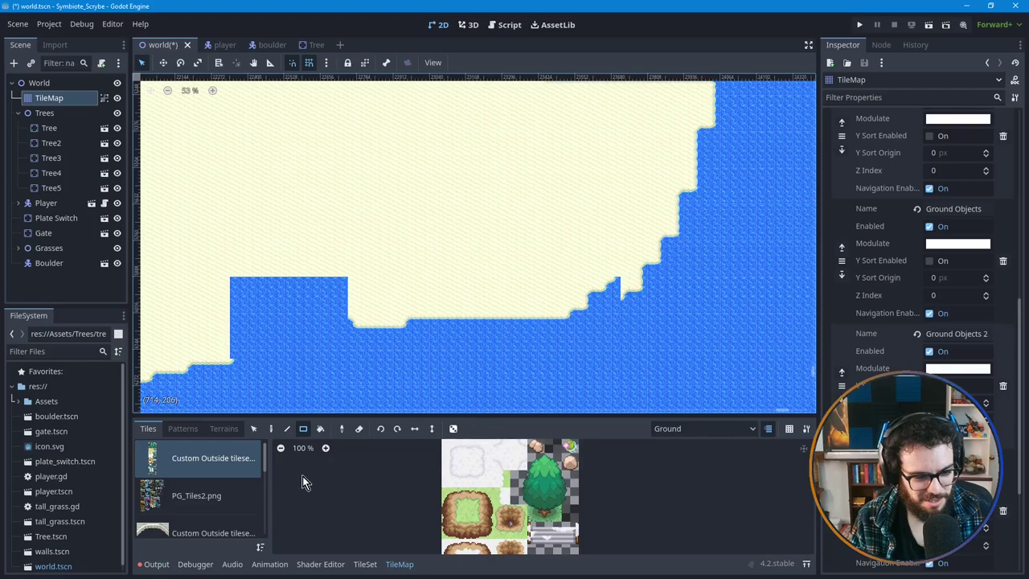
Step: Fill the notch at the eastern end of the moved shoreline with Sand+Water terrain
left_click(217, 431)
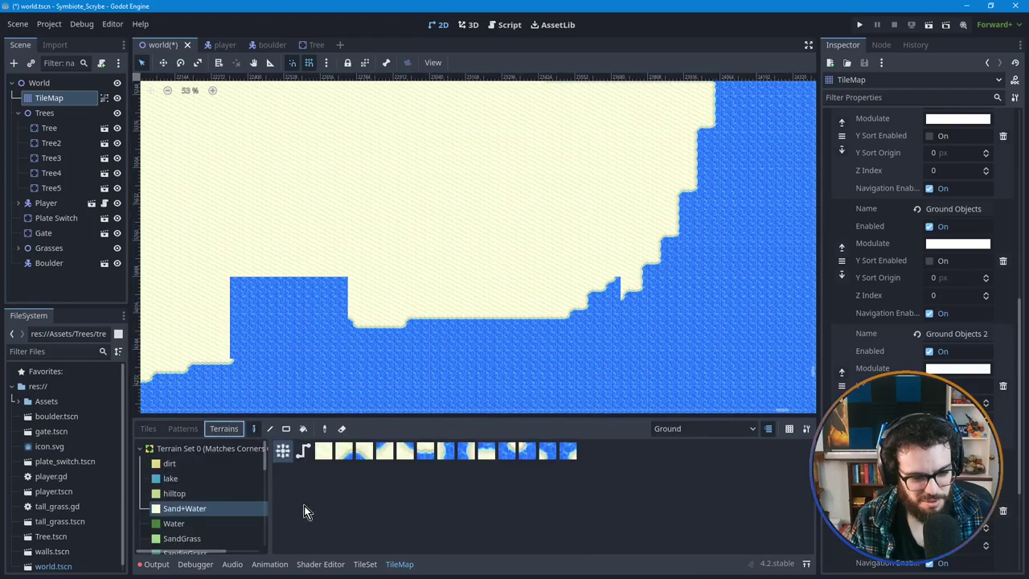
left_click(217, 511)
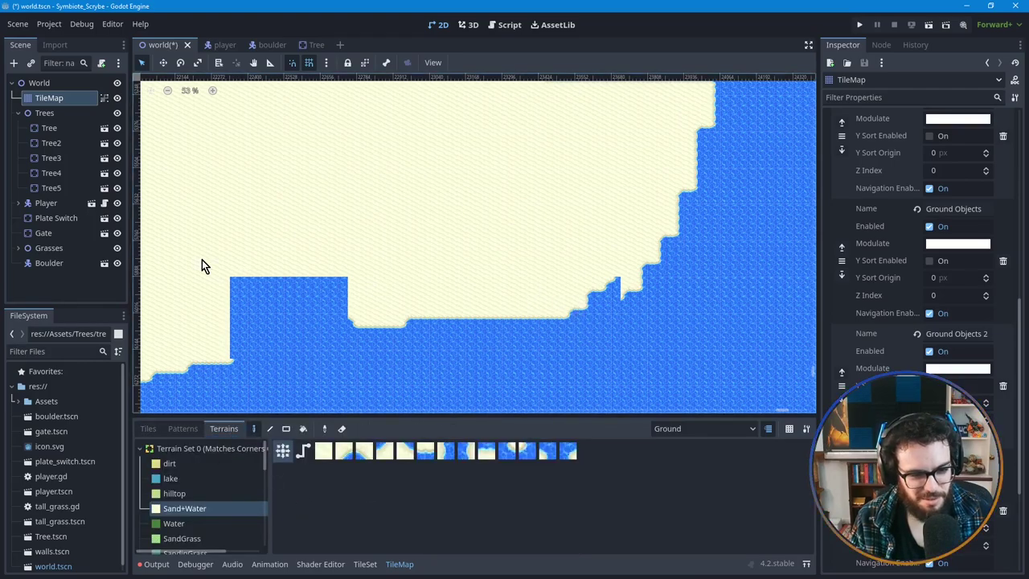
middle_click_drag(526, 295, 454, 302)
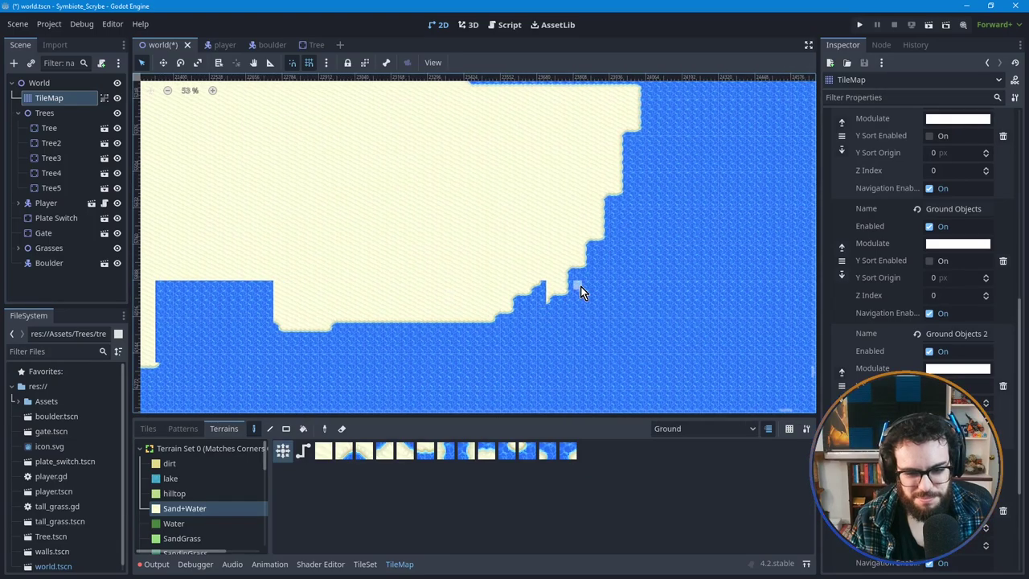
scroll(546, 297, "up", 2)
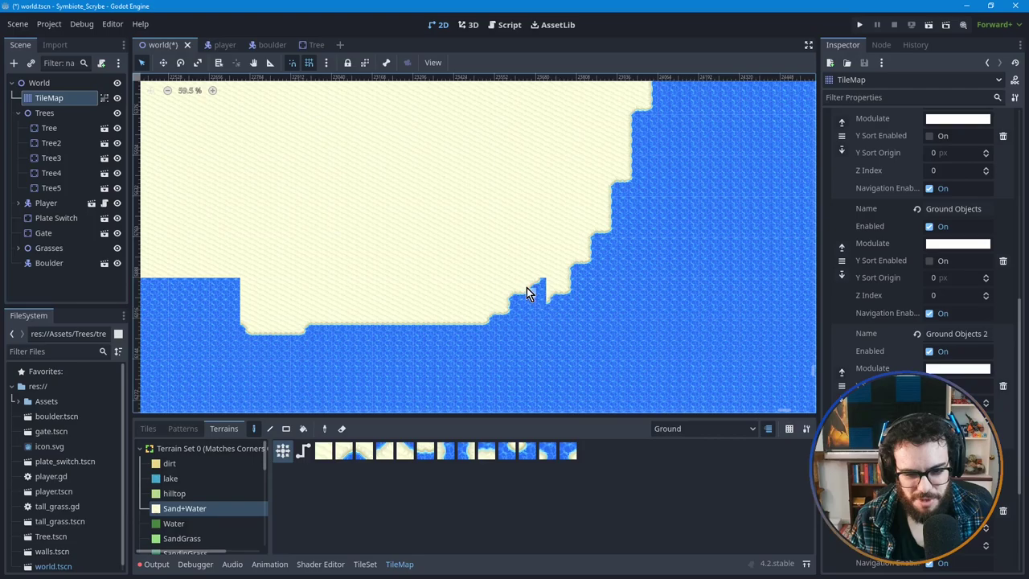
mouse_move(451, 264)
left_mouse_down()
mouse_move(518, 297)
mouse_move(548, 320)
left_mouse_up()
scroll(558, 303, "down", 1)
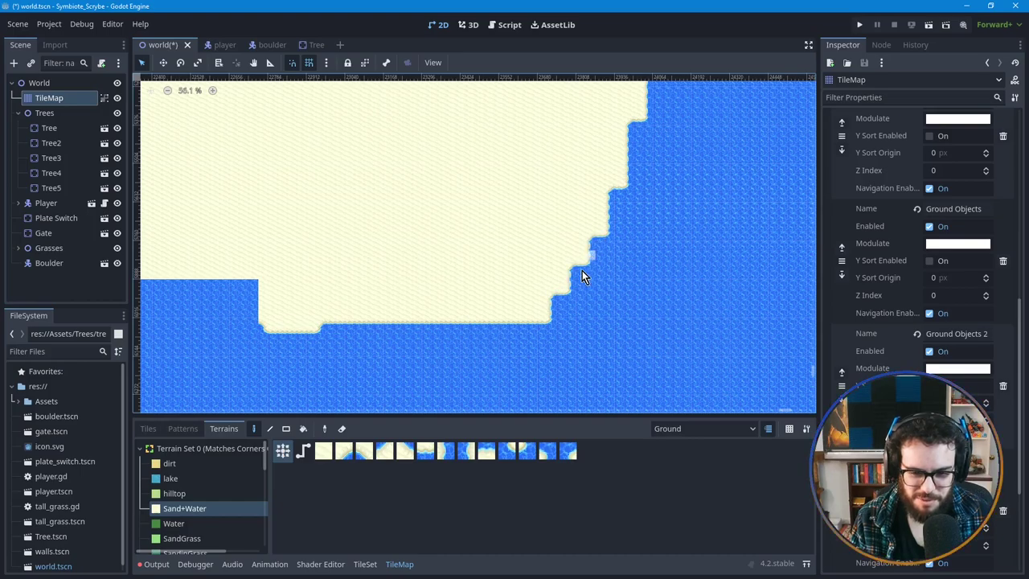
mouse_move(438, 305)
middle_mouse_down()
mouse_move(453, 298)
mouse_move(469, 310)
middle_mouse_up()
left_click(545, 310)
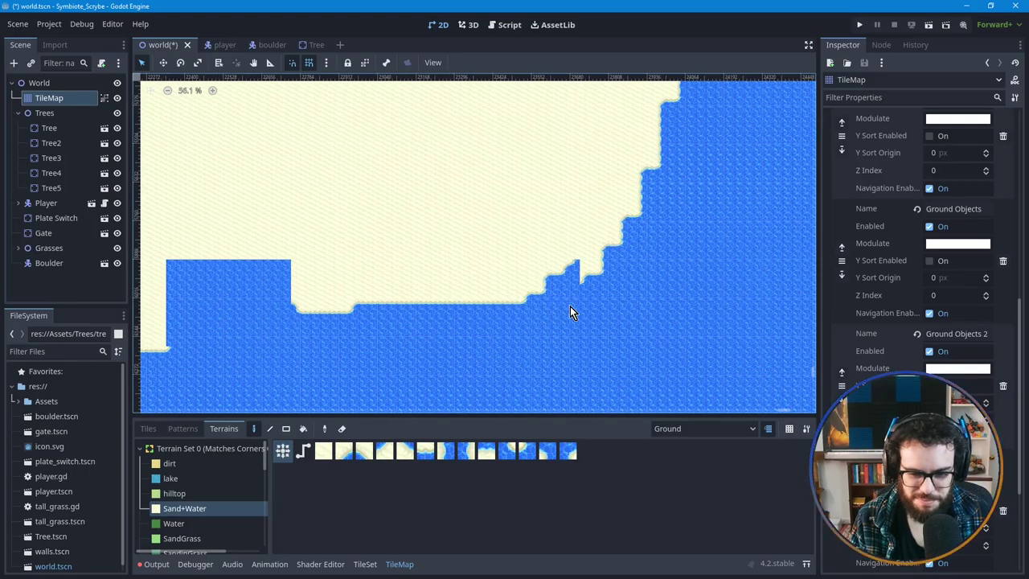
key("ctrl+z")
key("ctrl+z")
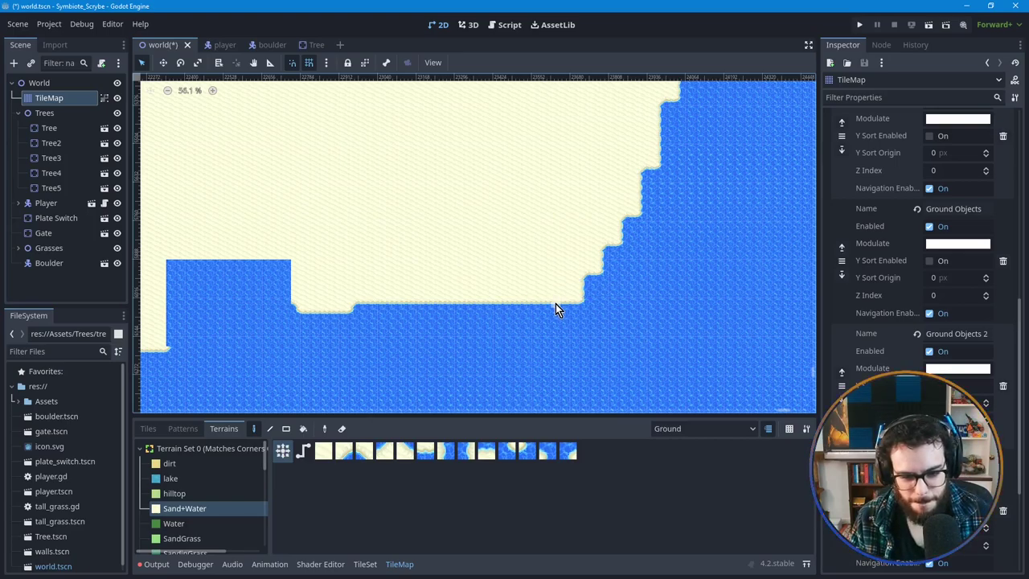
Step: Extend the sand southward along the southern shoreline and west to the water rectangle with Sand+Water terrain
left_click_drag(551, 300, 427, 326)
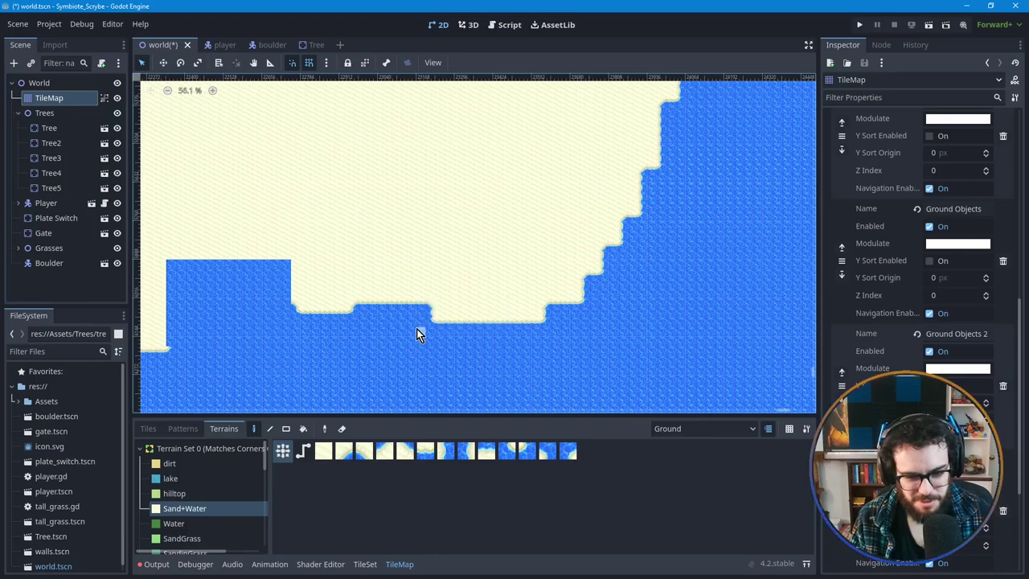
left_click_drag(501, 322, 379, 342)
middle_click_drag(478, 316, 501, 310)
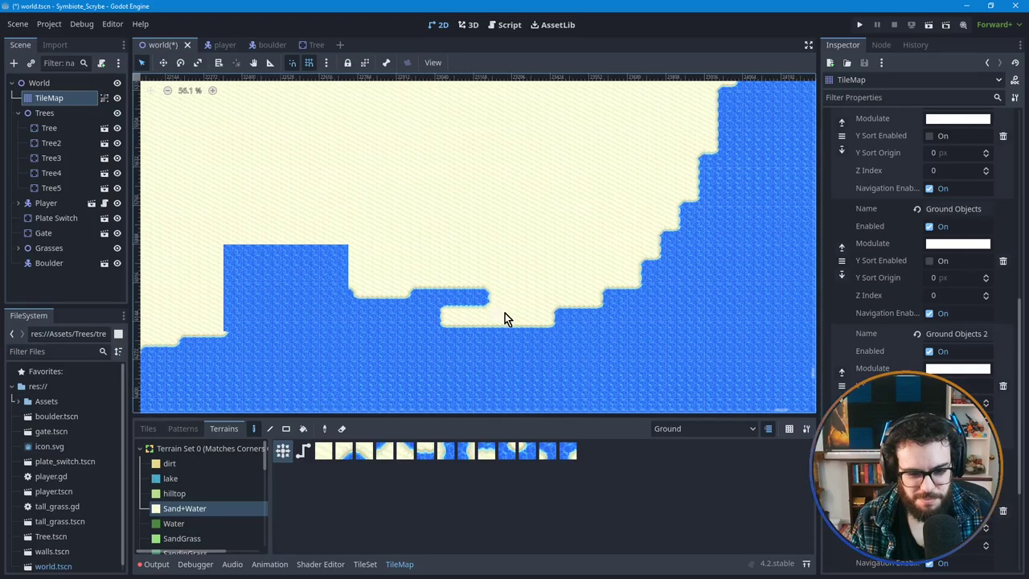
left_click_drag(492, 291, 358, 328)
middle_click_drag(408, 259, 455, 250)
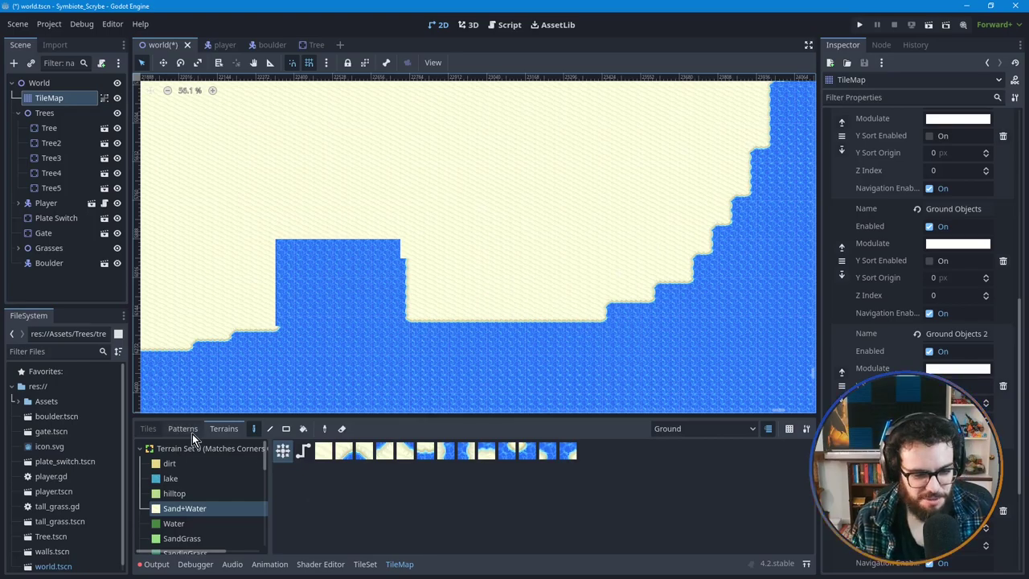
Step: Try extending the stepped shoreline by pasting two copies of the selected southeastern edge block southwest along the flat southern shore
left_click(148, 428)
middle_click_drag(582, 355, 509, 347)
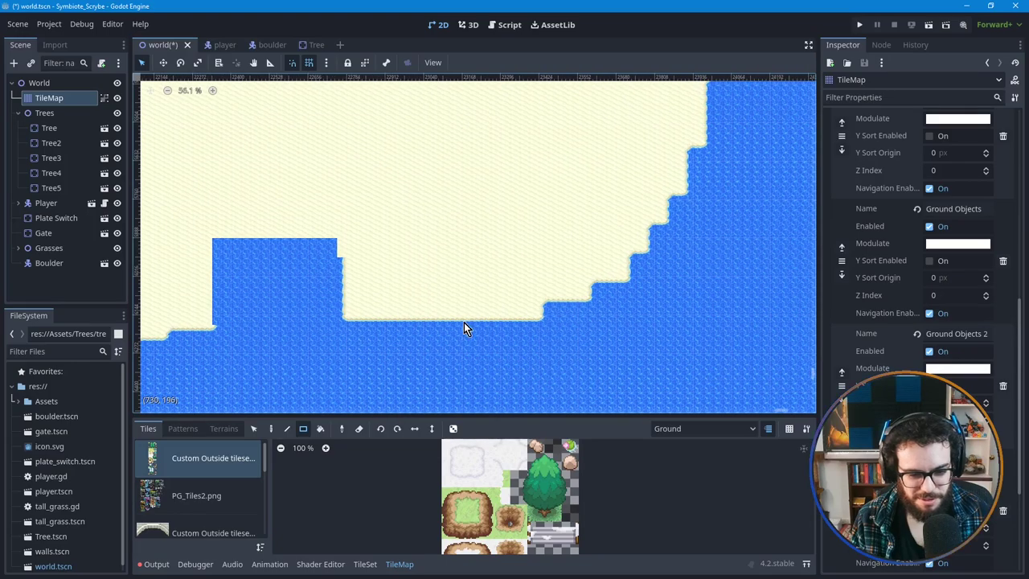
left_click(255, 429)
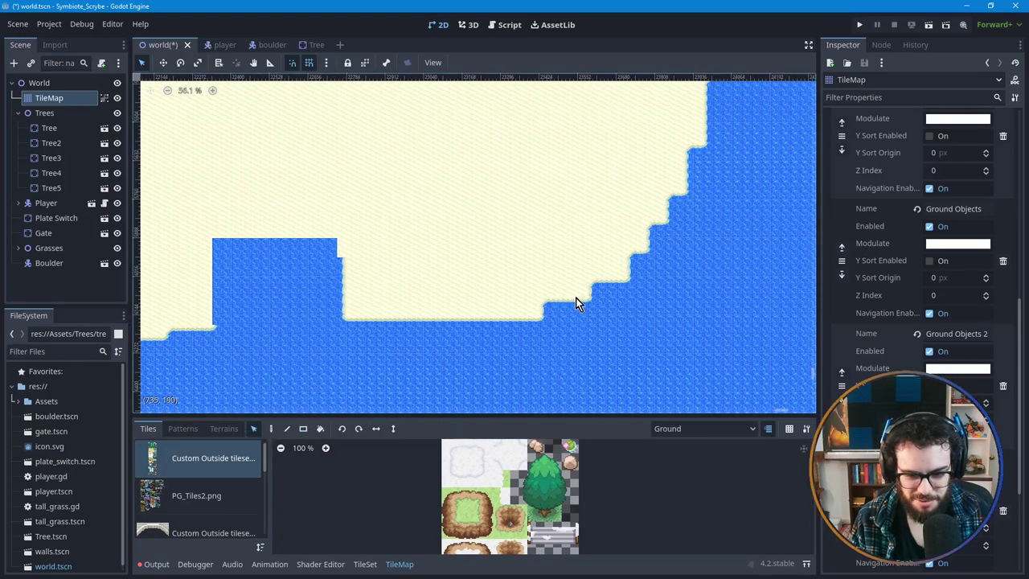
left_click_drag(595, 283, 482, 327)
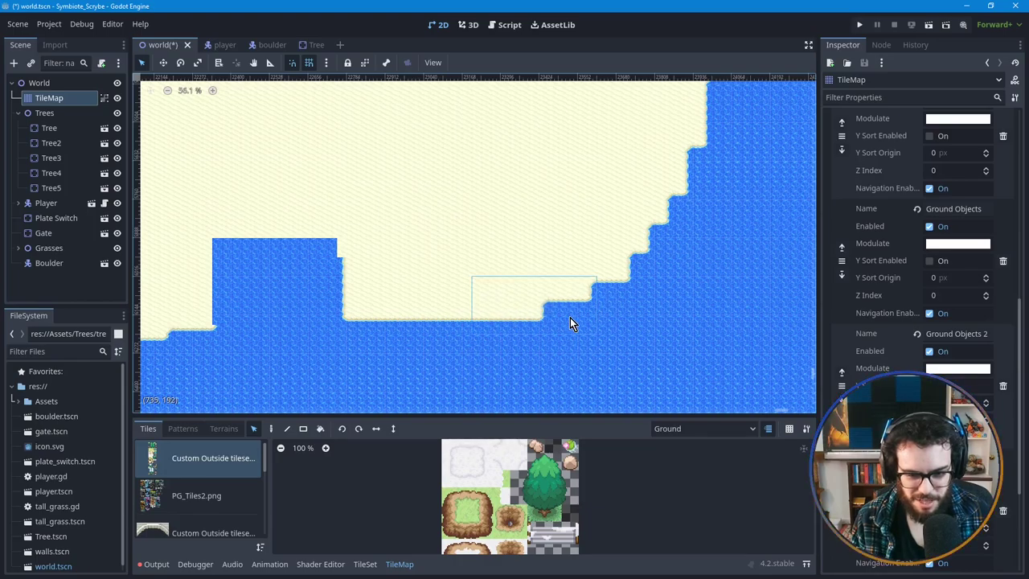
left_click_drag(570, 318, 485, 327)
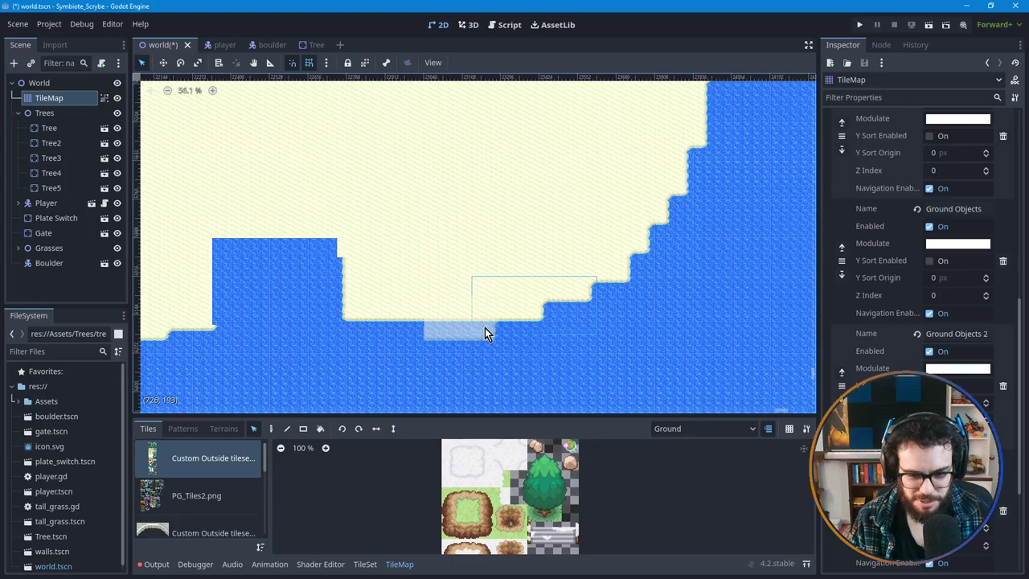
left_click(485, 328)
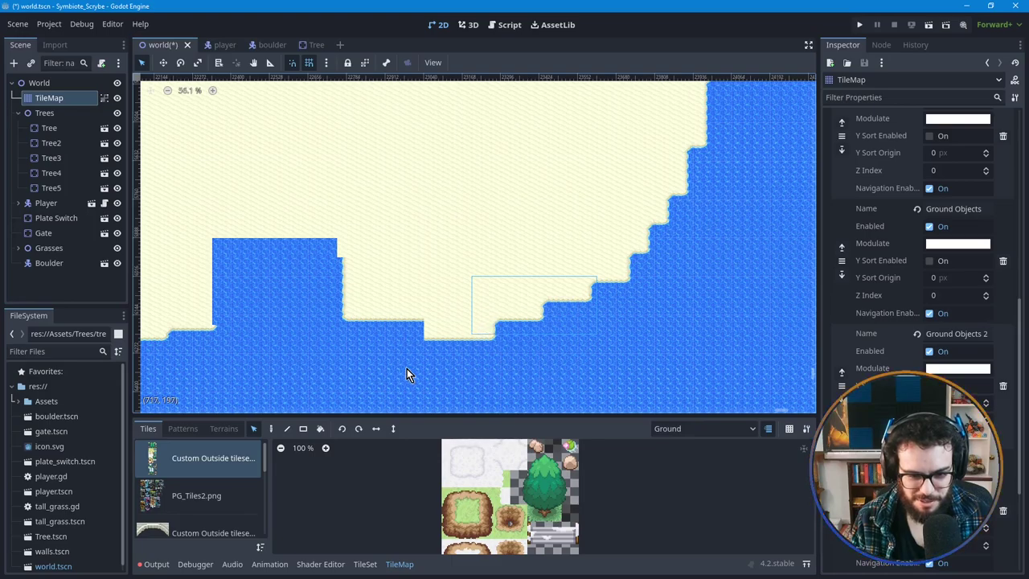
key("ctrl+v")
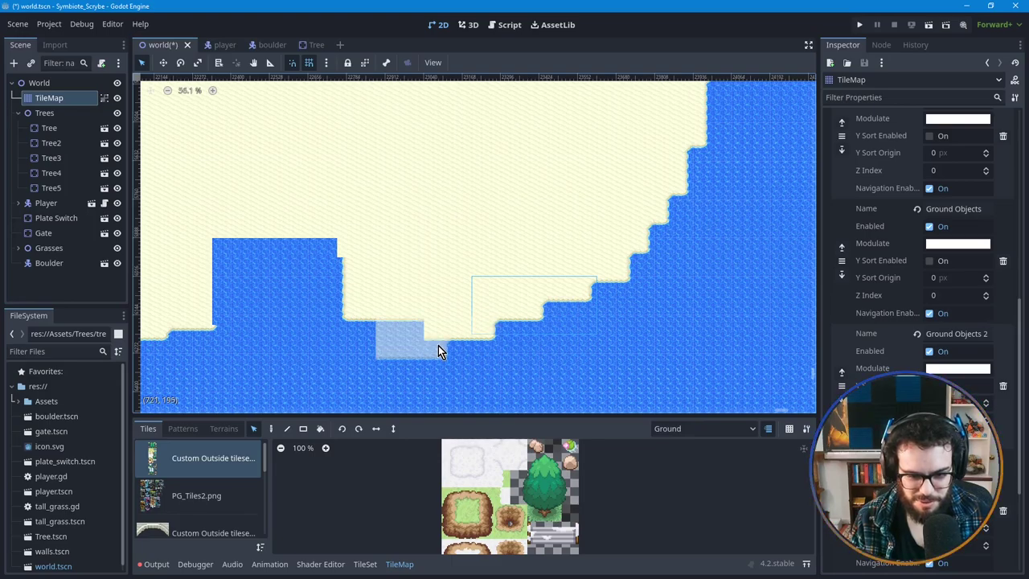
left_click(438, 344)
scroll(526, 361, "left", 3)
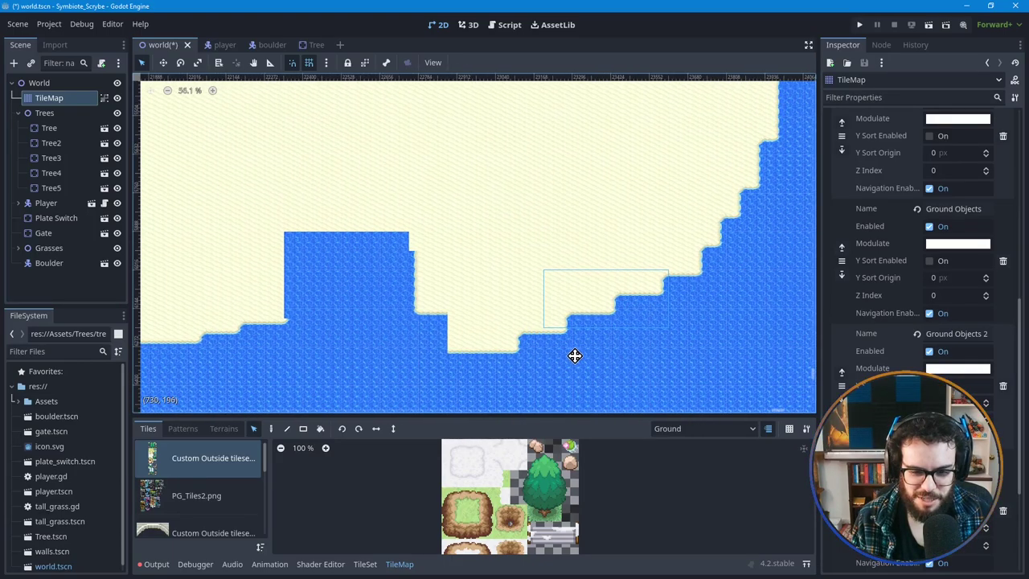
scroll(609, 310, "right", 3)
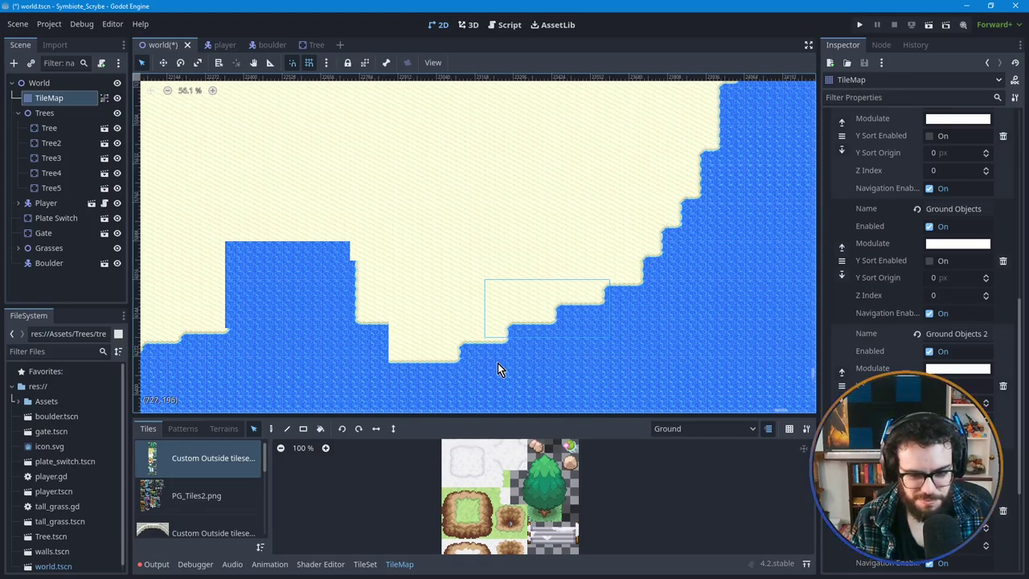
Step: Undo the pasted shoreline copies and the tile selection on the southern shore
scroll(319, 343, "down", 1)
key("ctrl+z")
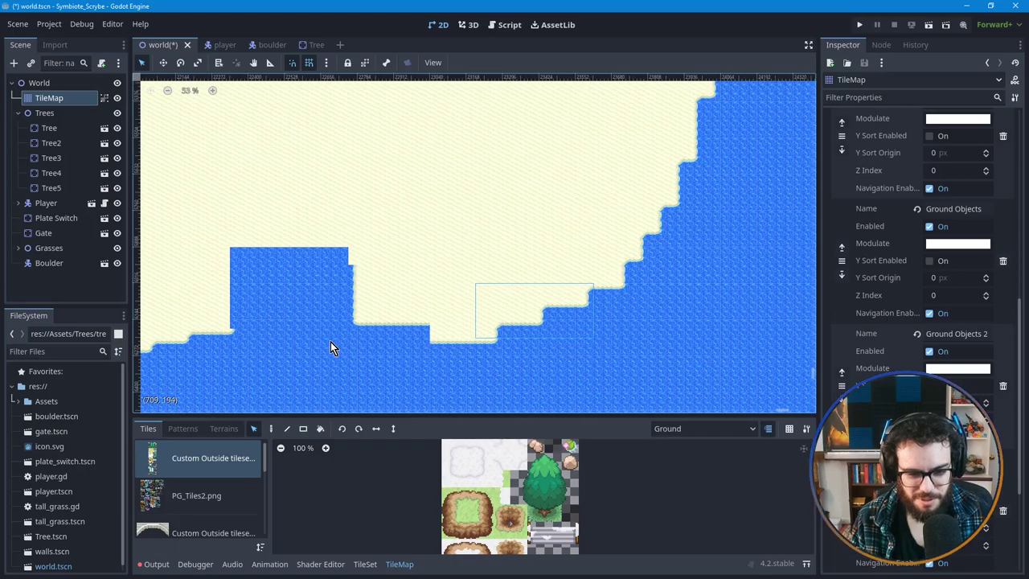
key("ctrl+z")
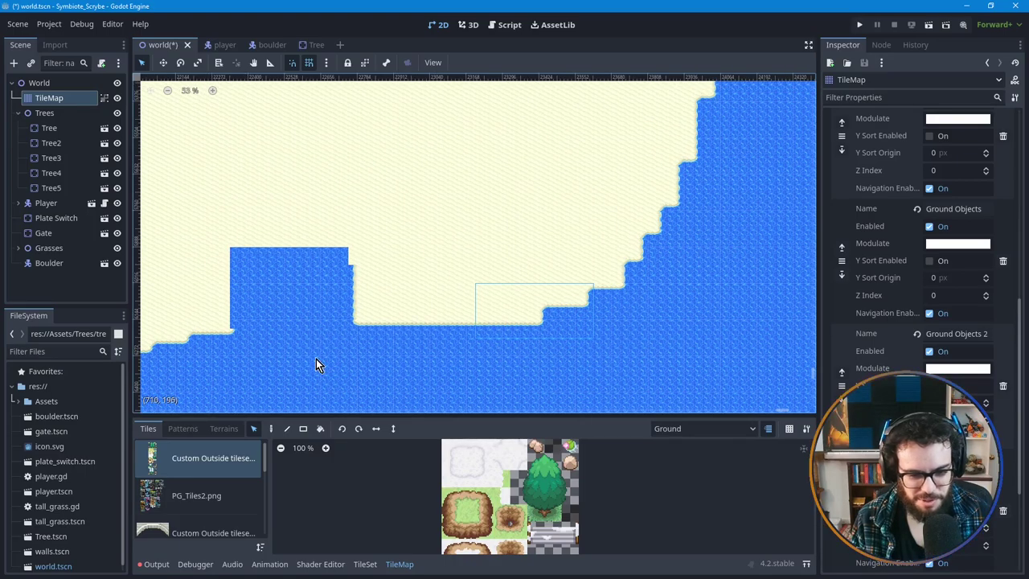
key("ctrl+z")
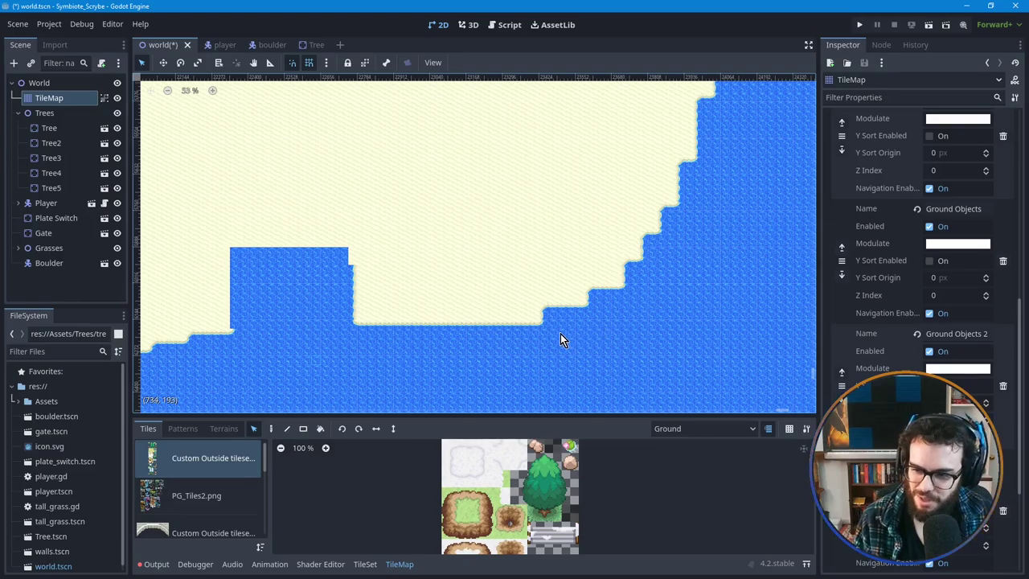
Step: Fill the rectangular water gap in the southern shoreline with a rectangle of Sand+Water terrain
middle_click_drag(298, 341, 357, 336)
left_click(254, 429)
left_click(224, 429)
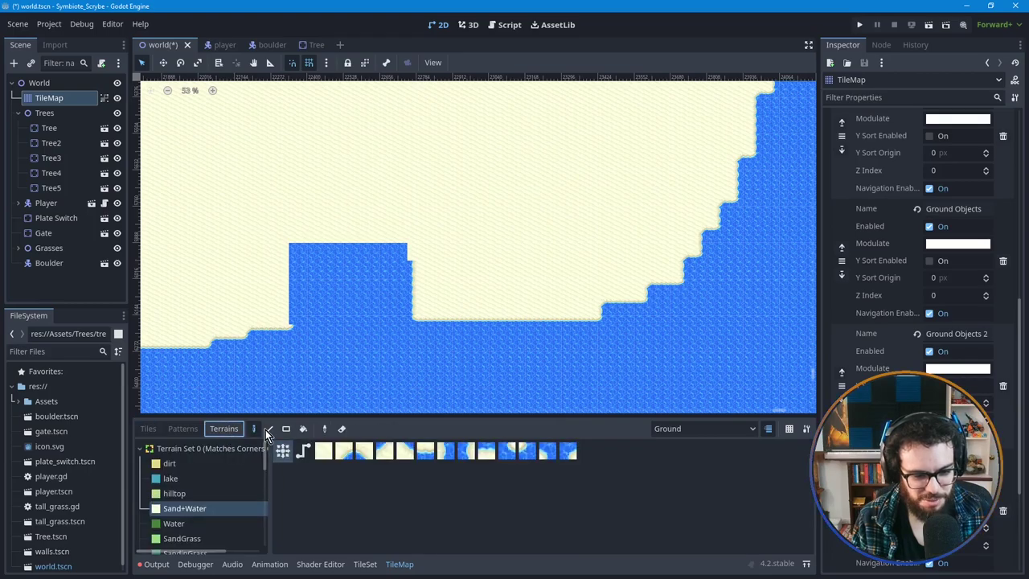
left_click_drag(440, 229, 261, 319)
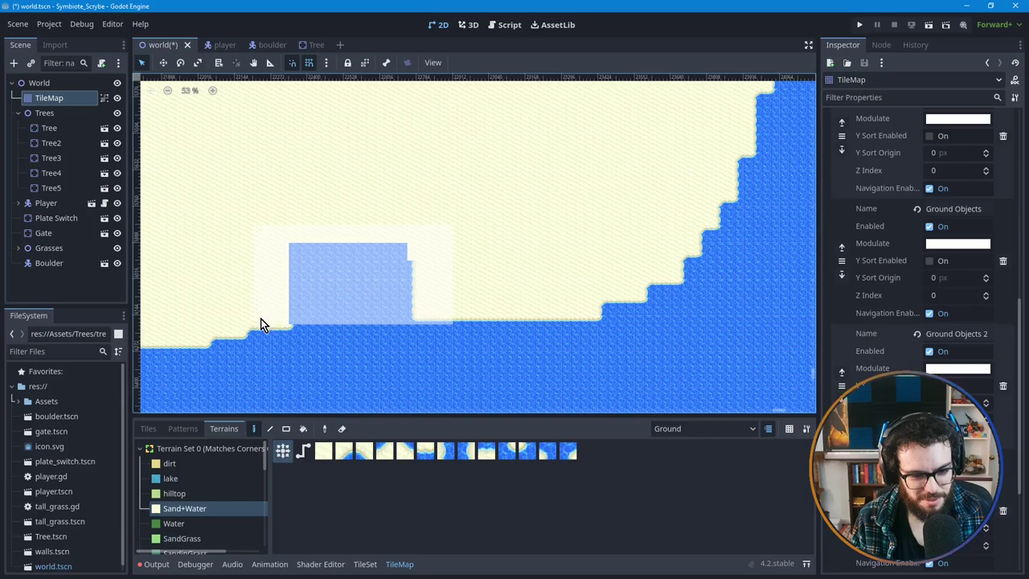
key("Delete")
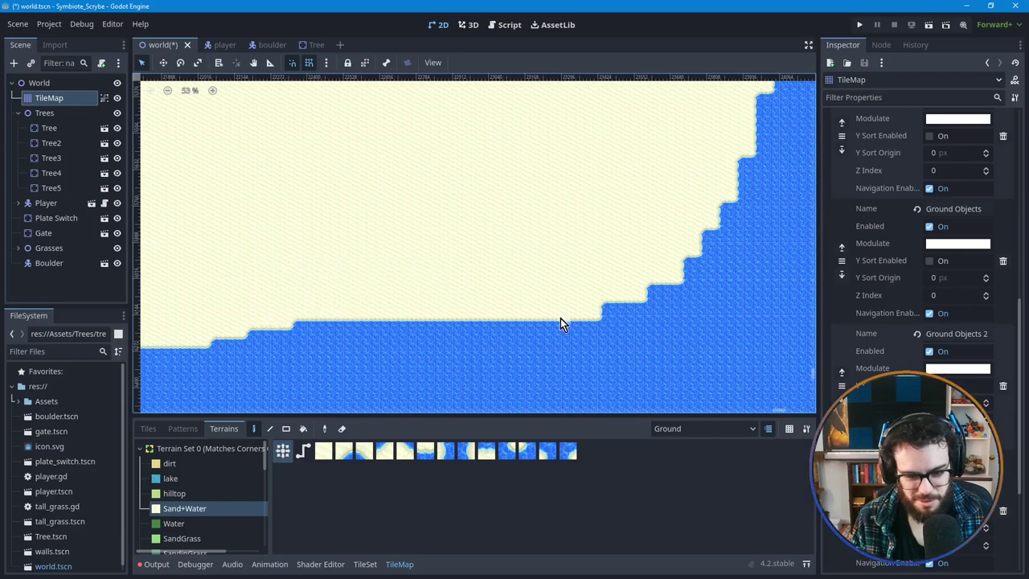
Step: Examine the overall outline of the southern shoreline, from its western stretch to the southeastern curve
scroll(448, 358, "down", 1)
scroll(448, 358, "down", 5)
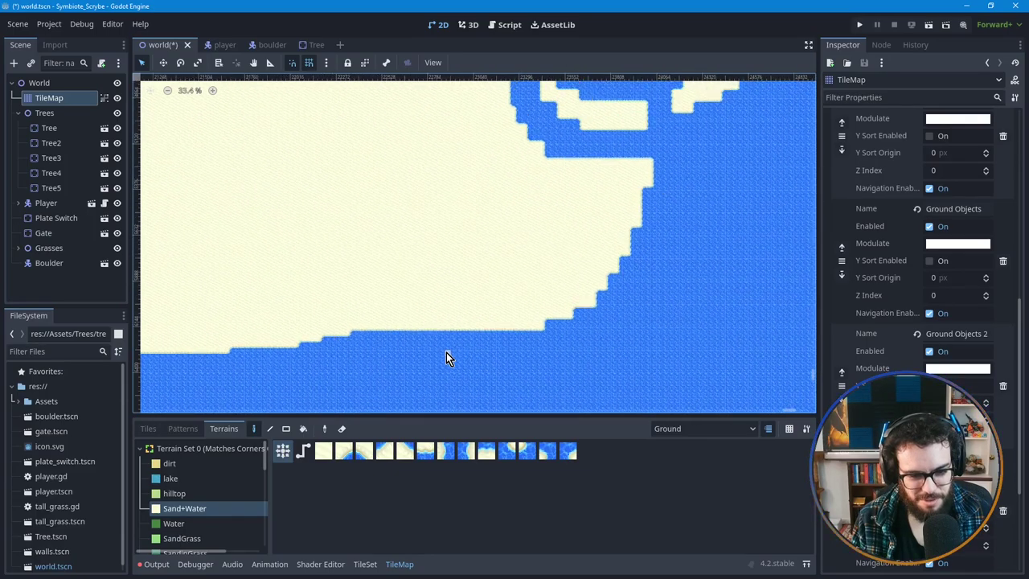
scroll(448, 358, "down", 4)
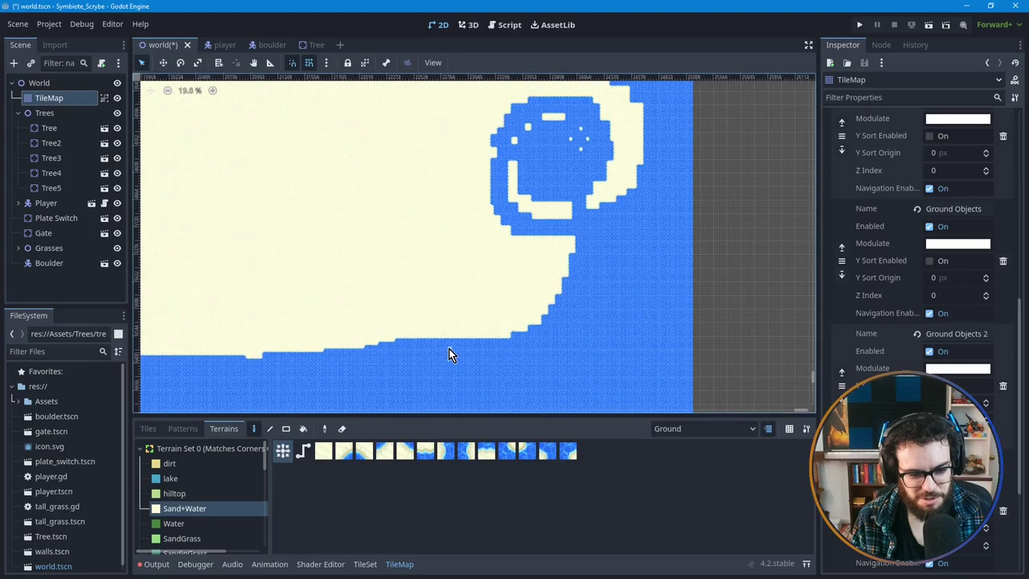
middle_click_drag(383, 358, 481, 351)
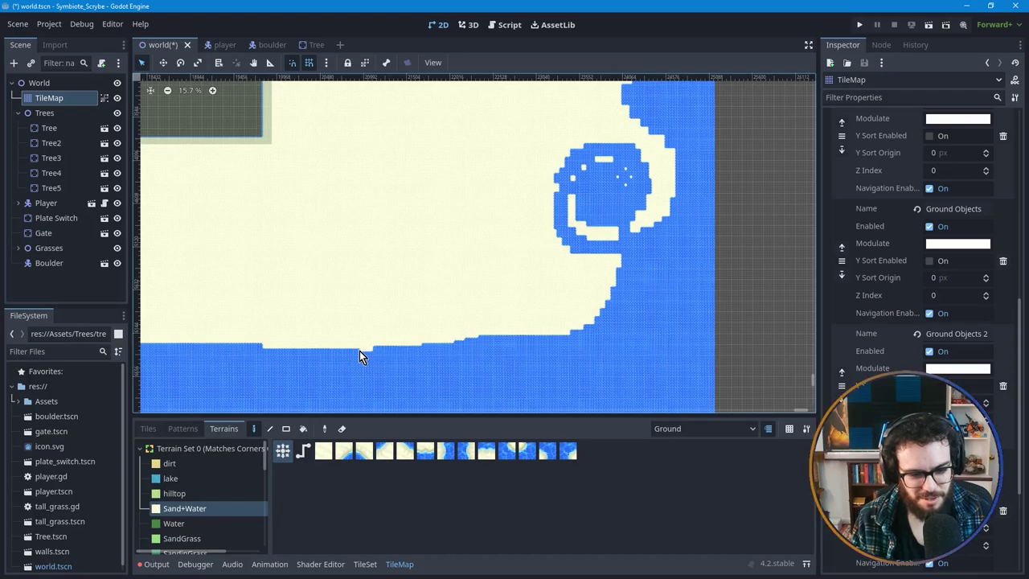
scroll(361, 352, "up", 2)
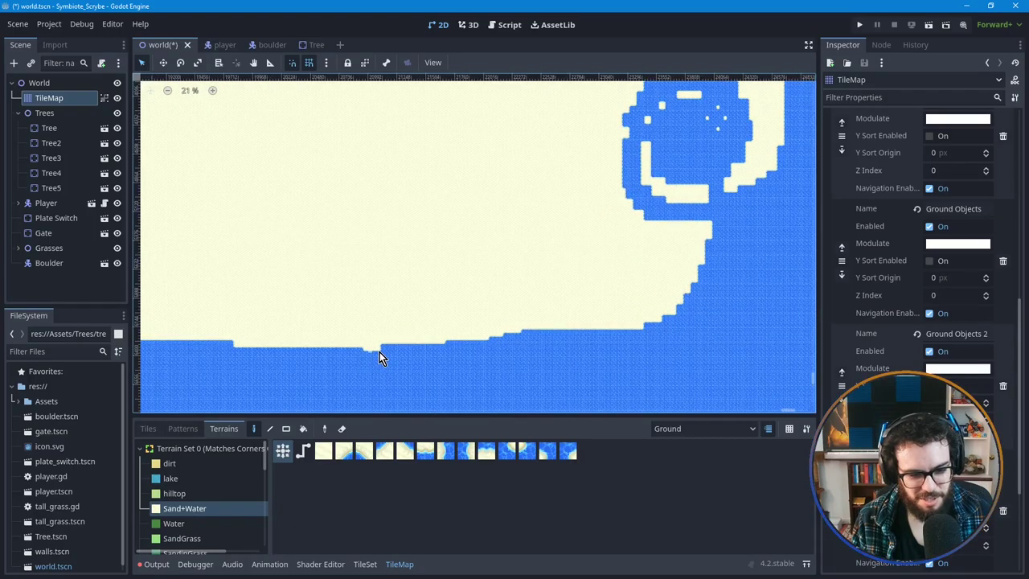
scroll(378, 351, "up", 3)
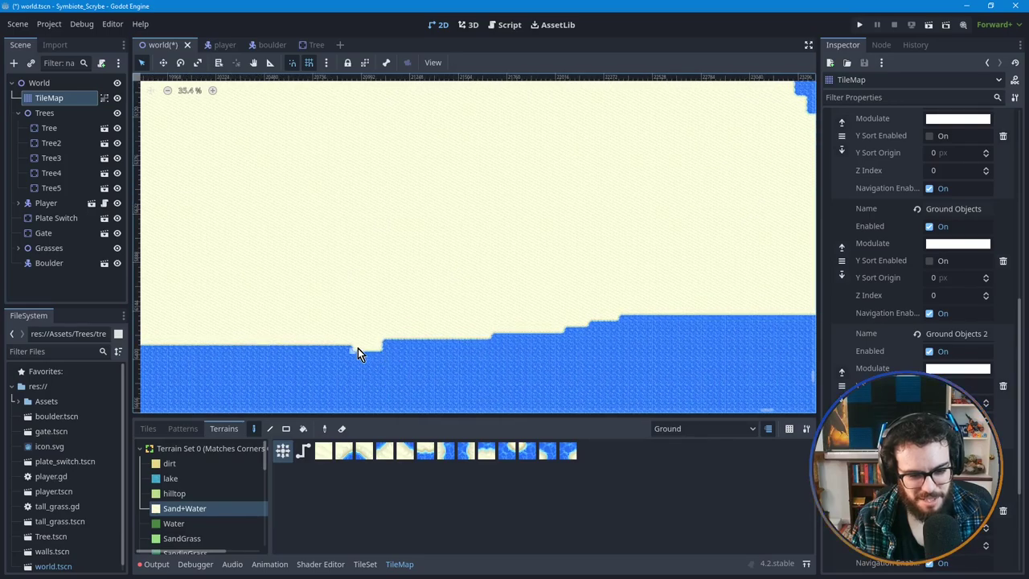
scroll(558, 343, "down", 2)
scroll(545, 329, "right", 3)
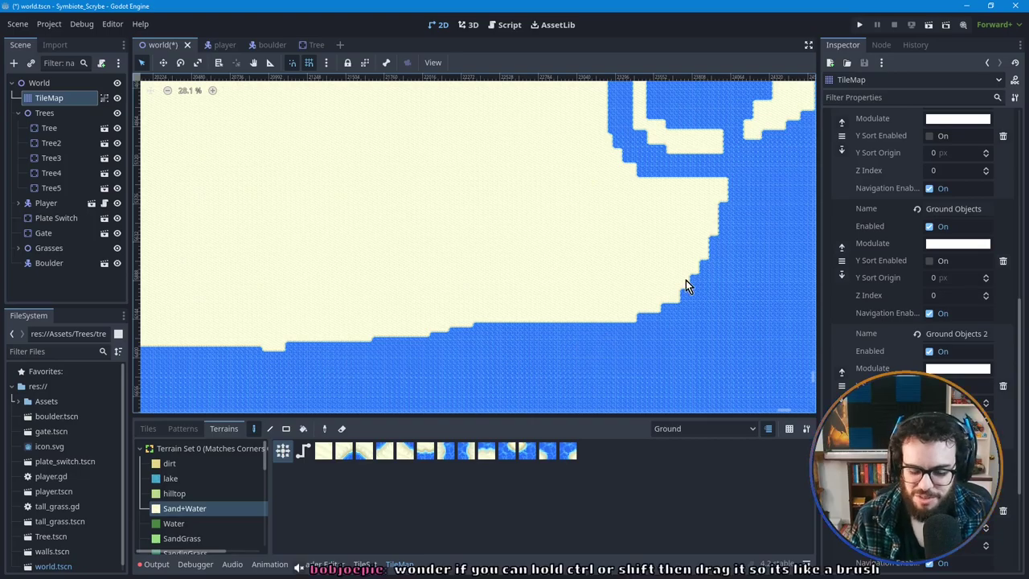
Step: Try filling a Sand+Water rectangle over the four small sand dots inside the round pond, and undo it
middle_click_drag(728, 260, 599, 386)
middle_click_drag(568, 270, 561, 299)
scroll(598, 258, "up", 1)
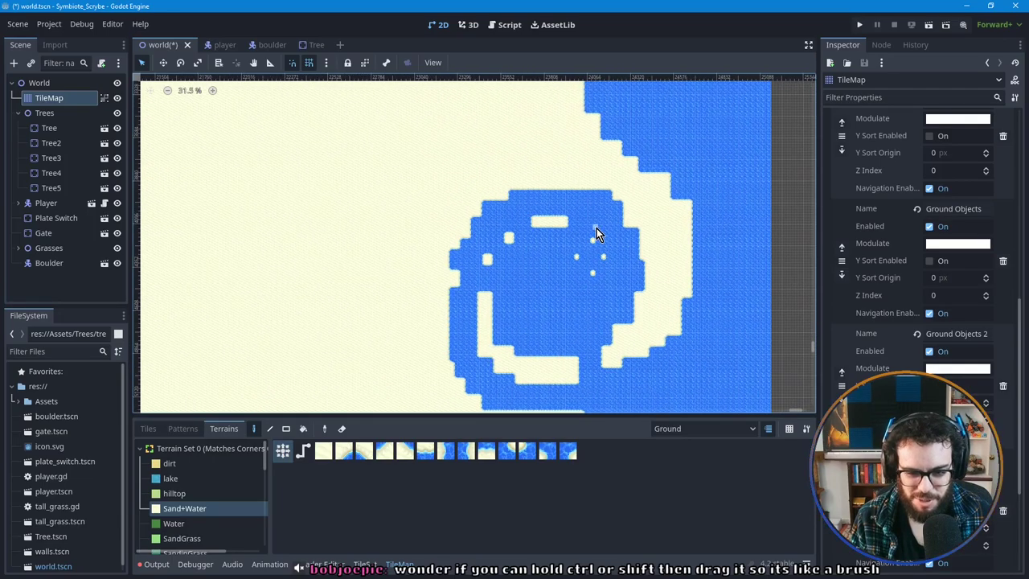
scroll(596, 228, "up", 1)
scroll(592, 274, "up", 2)
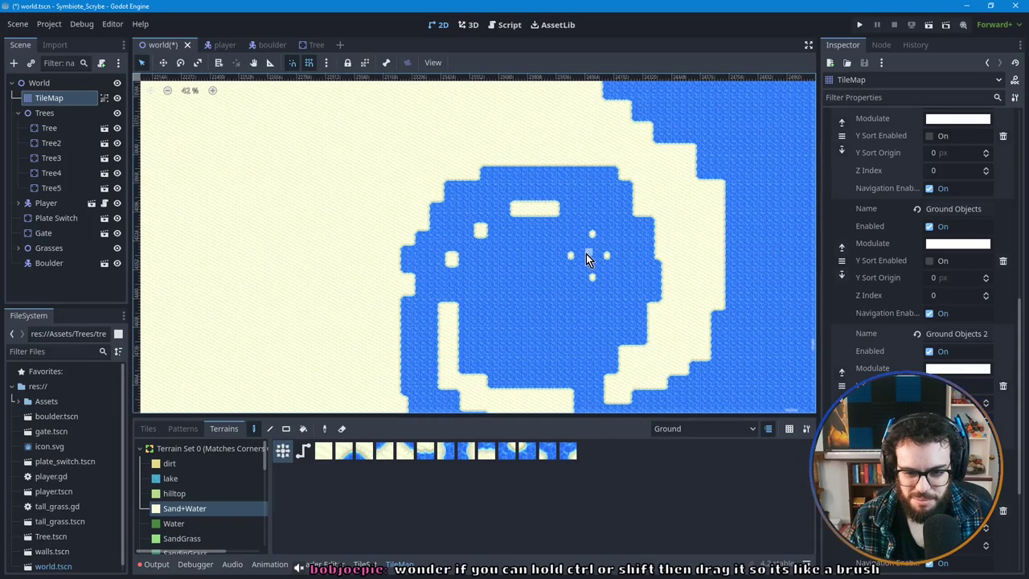
scroll(586, 255, "up", 1)
left_click_drag(567, 235, 615, 282, "ctrl+shift")
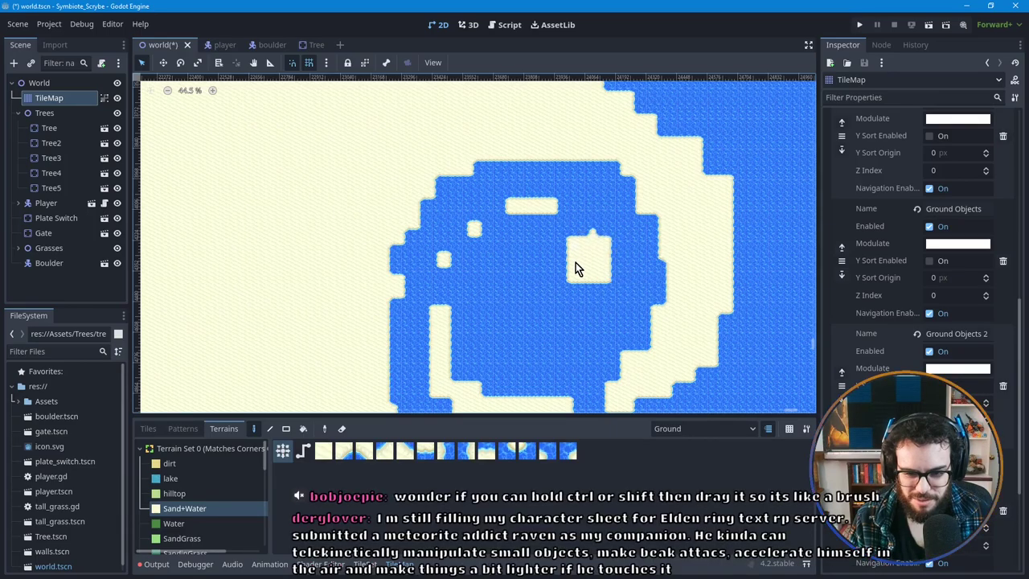
key("ctrl+z")
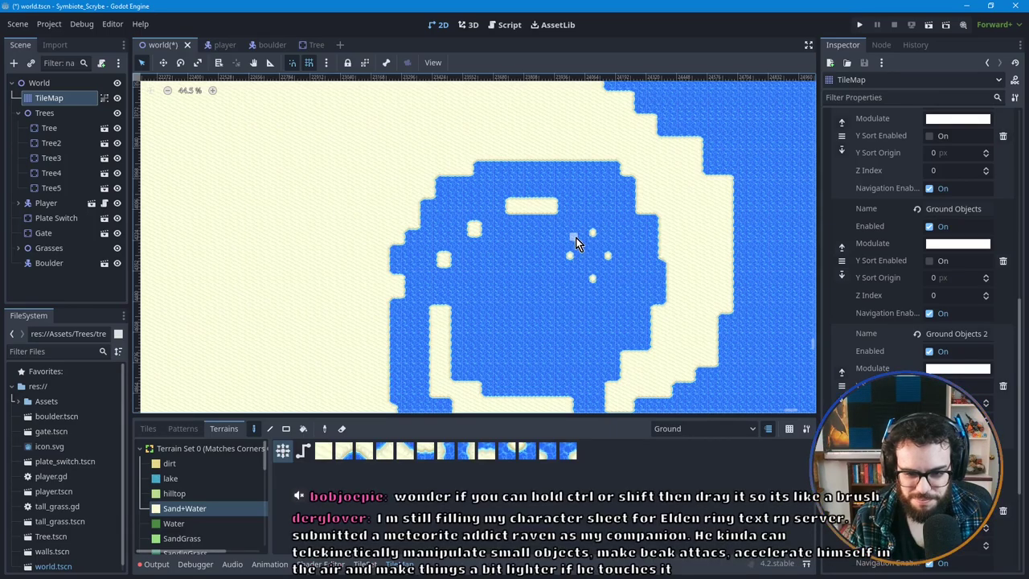
Step: Paint a small curved patch of Sand+Water terrain joining the sand dots inside the round pond
left_click_drag(604, 244, 607, 278, "ctrl+shift")
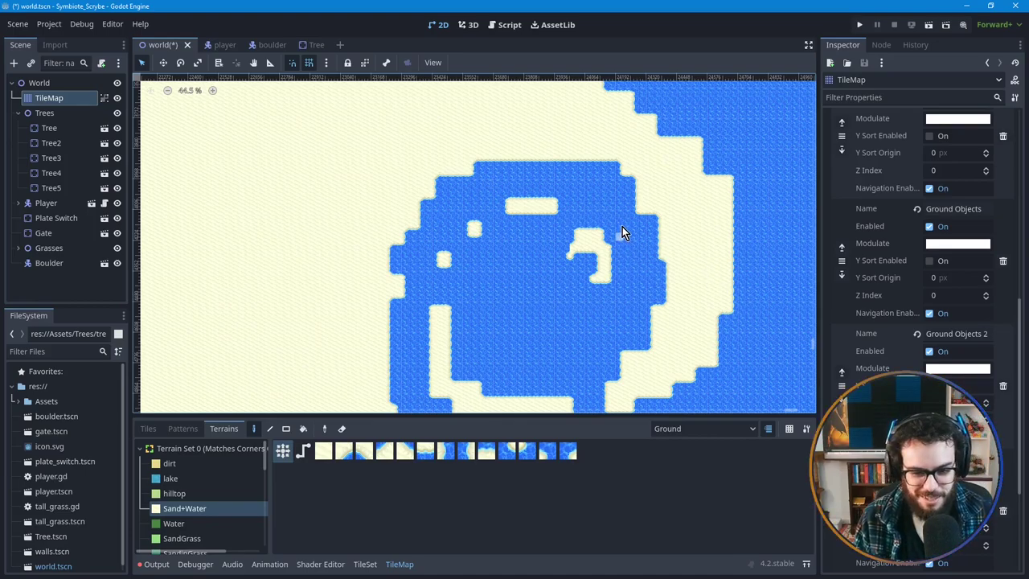
Step: Try pasting a copy of the stepped block of the eastern shoreline just below the original, and undo it
middle_click_drag(619, 221, 545, 256)
middle_click_drag(574, 220, 517, 255)
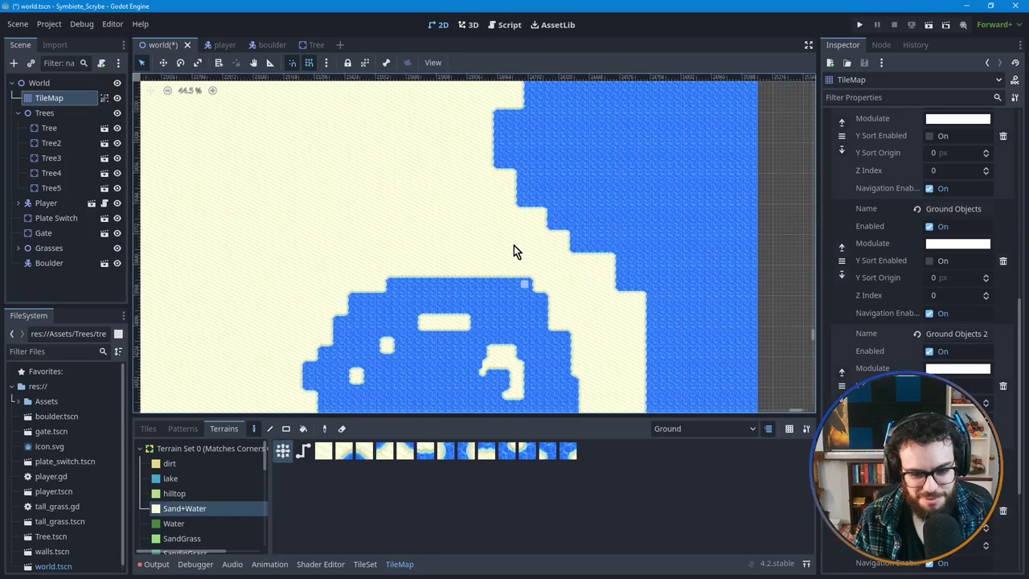
middle_click_drag(486, 199, 477, 269)
middle_click_drag(471, 188, 461, 268)
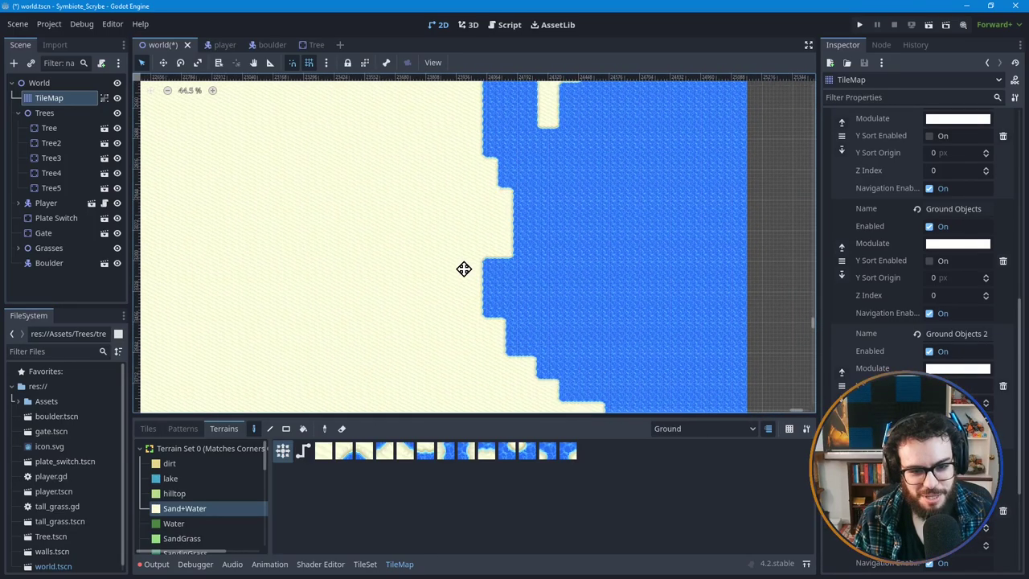
left_click(150, 428)
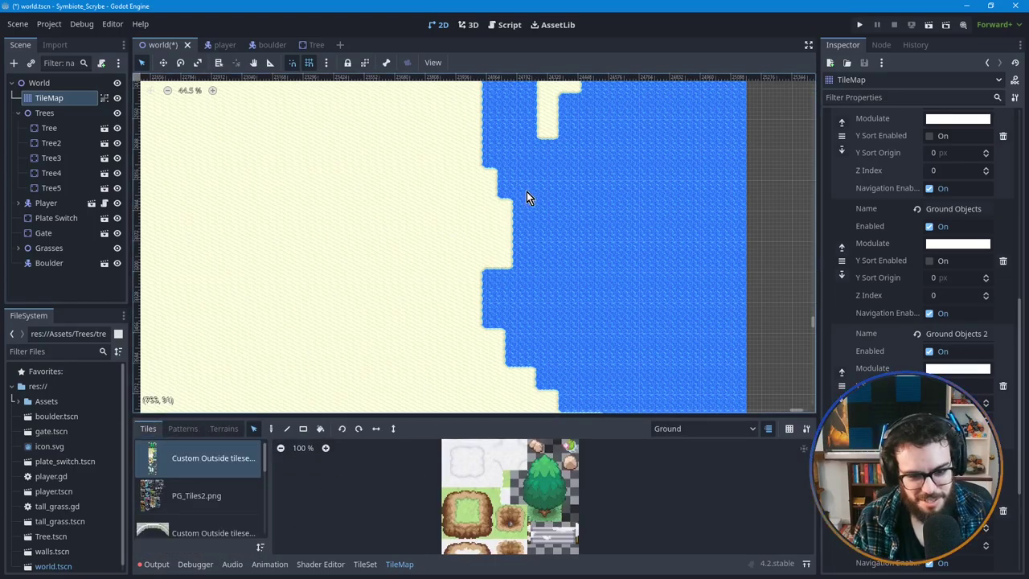
left_click_drag(547, 192, 466, 232)
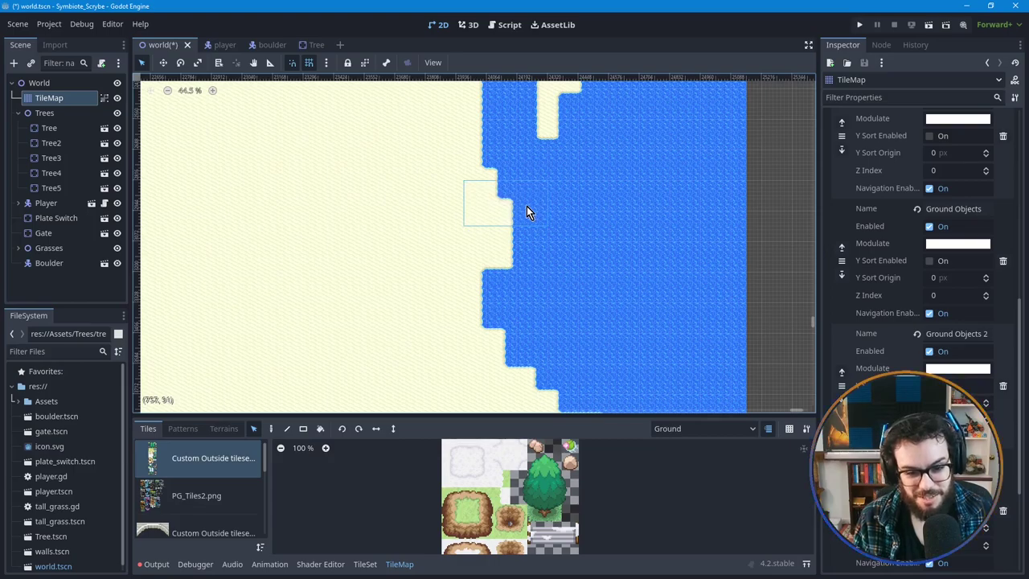
left_click_drag(573, 229, 498, 248)
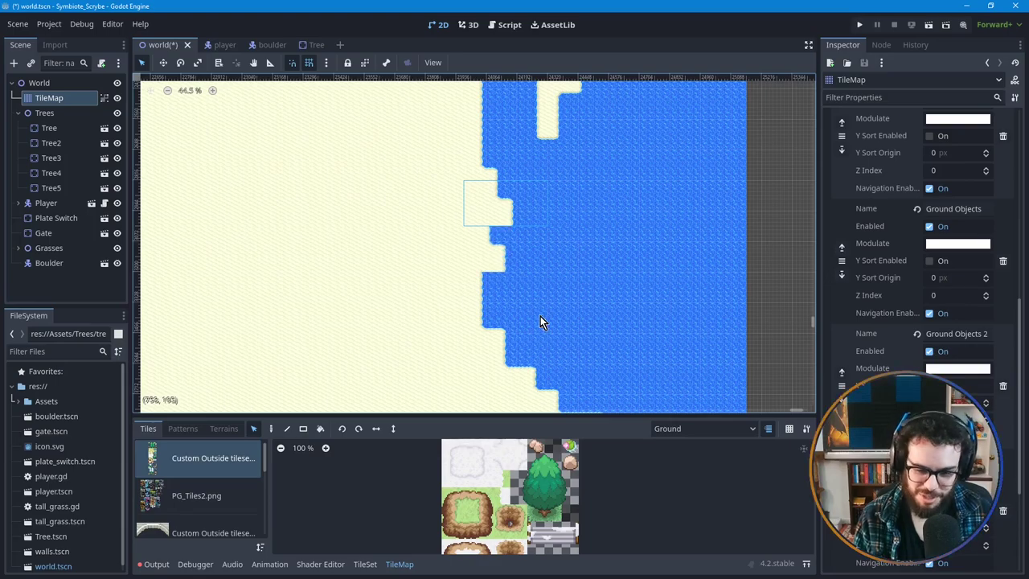
key("ctrl+z")
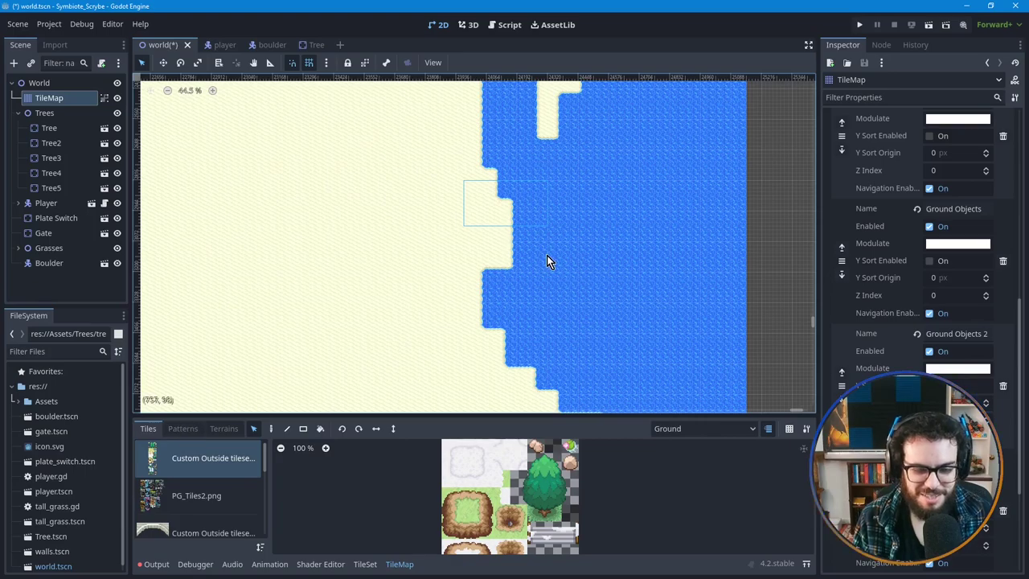
Step: Return to Sand+Water terrain painting and examine the eastern shoreline around the narrow curved sand spit
middle_click_drag(596, 240, 593, 252)
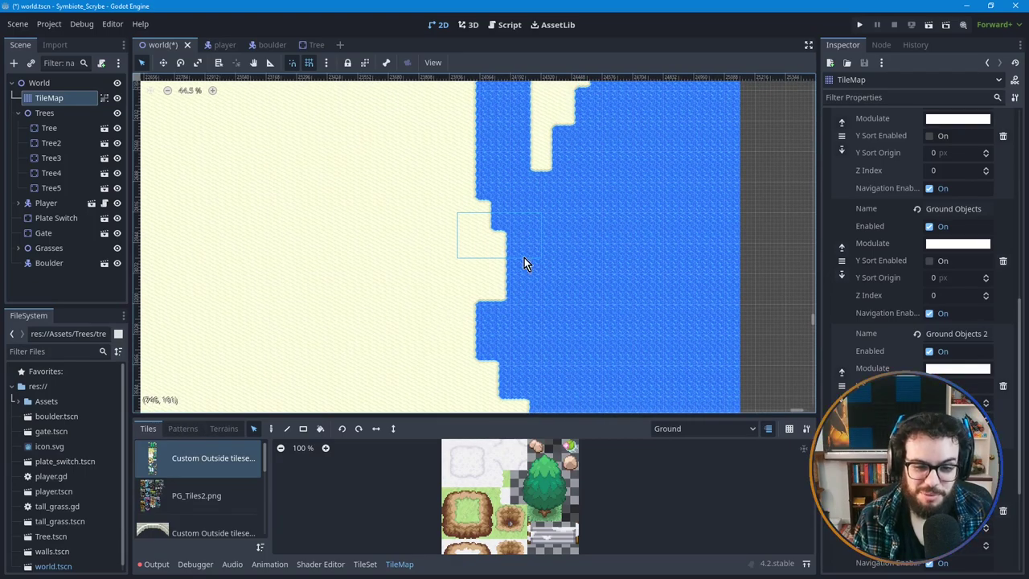
left_click(225, 428)
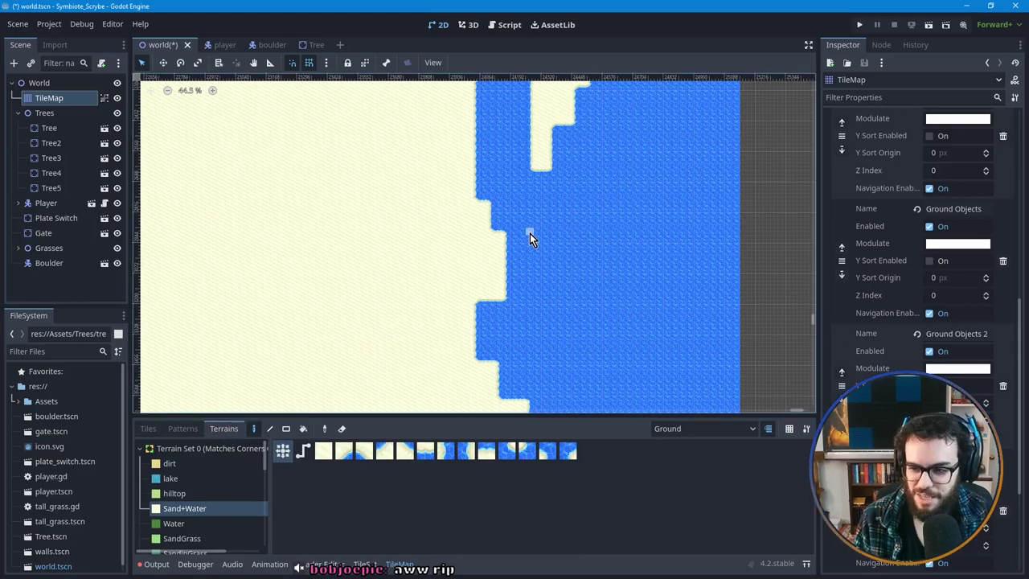
middle_click_drag(509, 202, 498, 267)
mouse_move(493, 214)
middle_mouse_down()
mouse_move(500, 310)
mouse_move(521, 273)
mouse_move(533, 185)
mouse_move(532, 223)
middle_mouse_up()
scroll(538, 202, "down", 2)
scroll(535, 235, "down", 1)
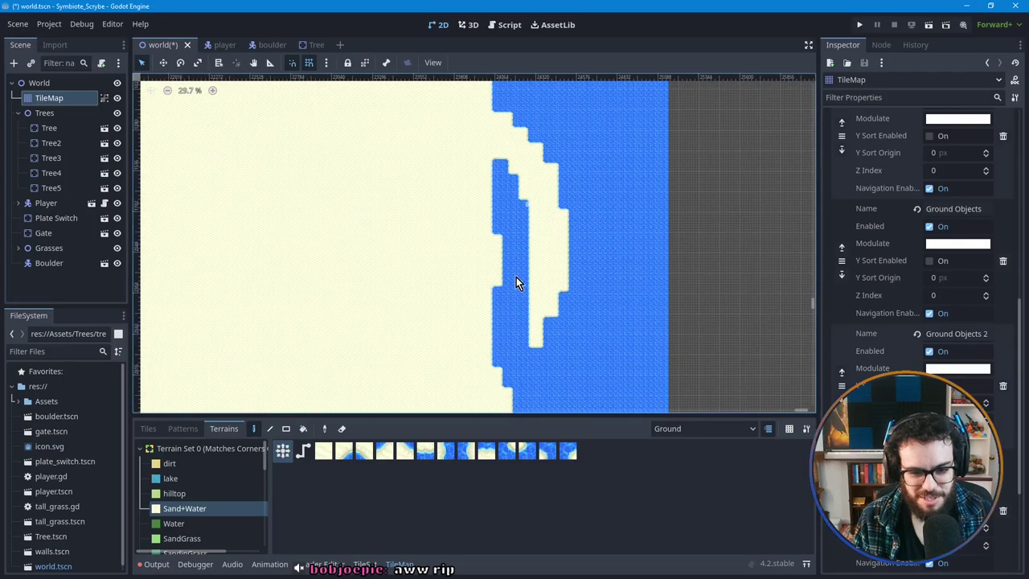
scroll(558, 297, "down", 5)
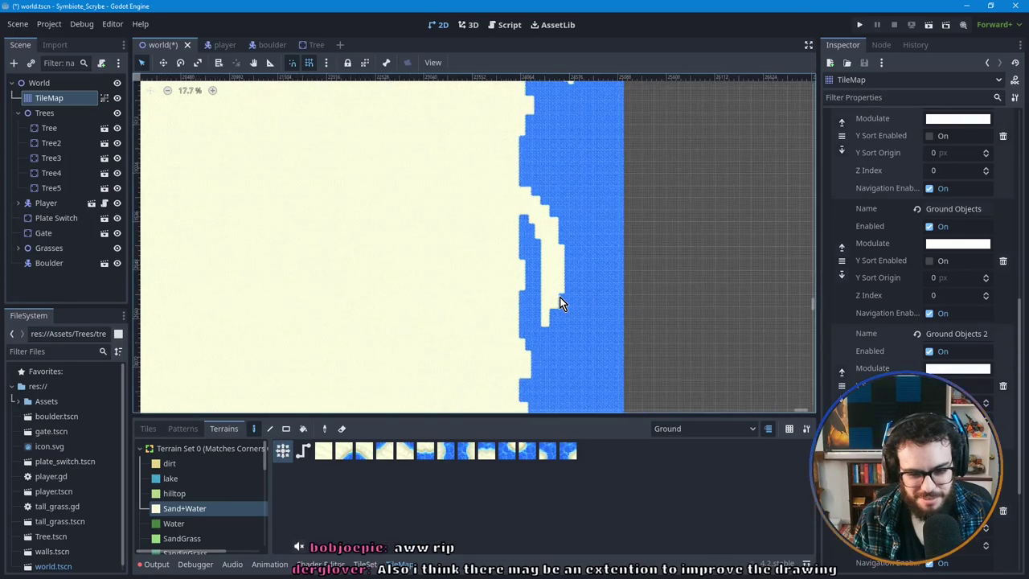
Step: Soften the stepped sand edge just above the round pond with a few extra tiles of Sand+Water terrain
scroll(561, 302, "down", 1)
middle_click_drag(573, 201, 572, 318)
middle_click_drag(574, 241, 574, 305)
middle_click_drag(556, 384, 561, 165)
middle_click_drag(552, 294, 520, 252)
middle_click_drag(525, 292, 530, 264)
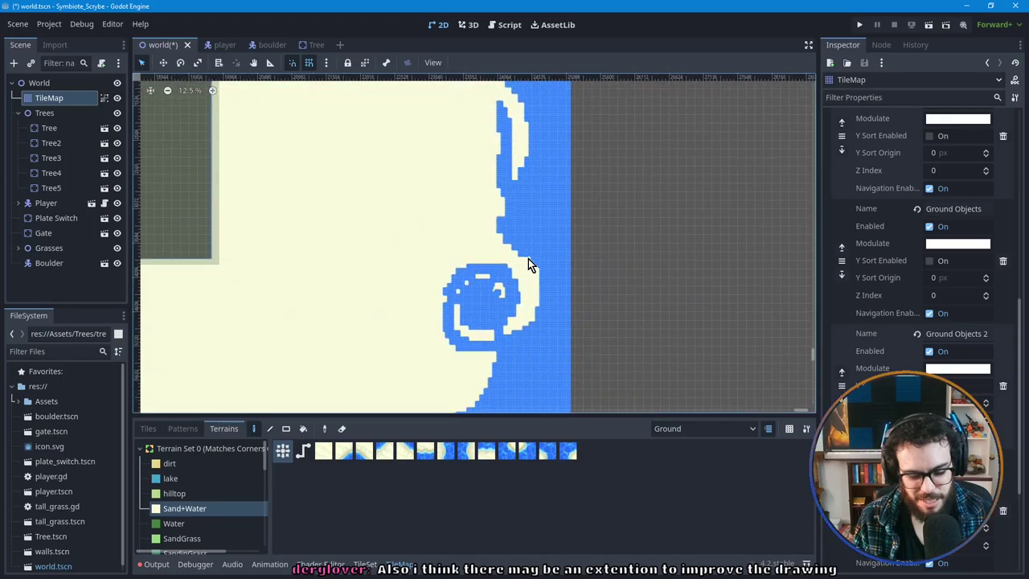
scroll(528, 258, "up", 1)
scroll(528, 258, "up", 5)
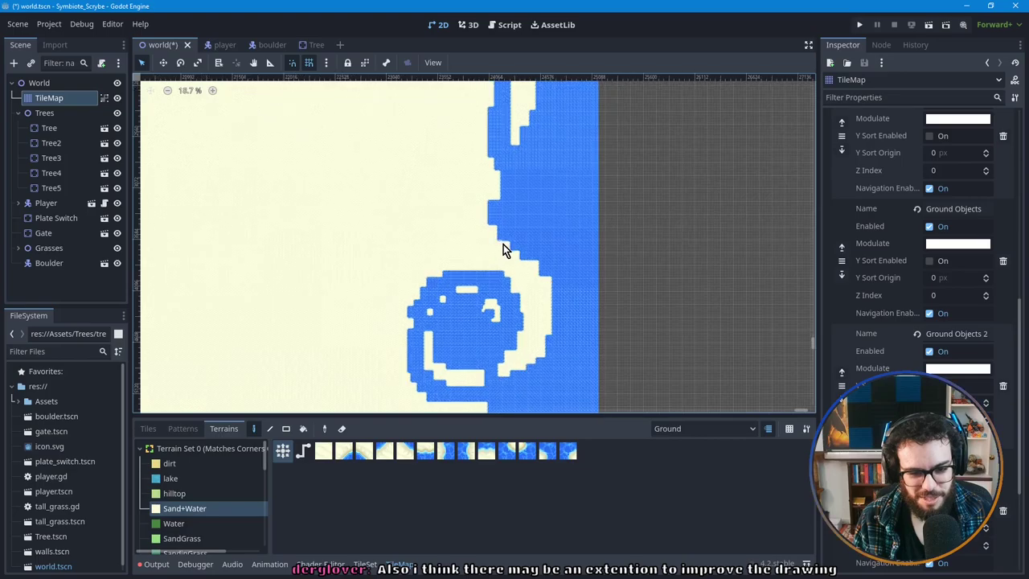
scroll(547, 293, "up", 5)
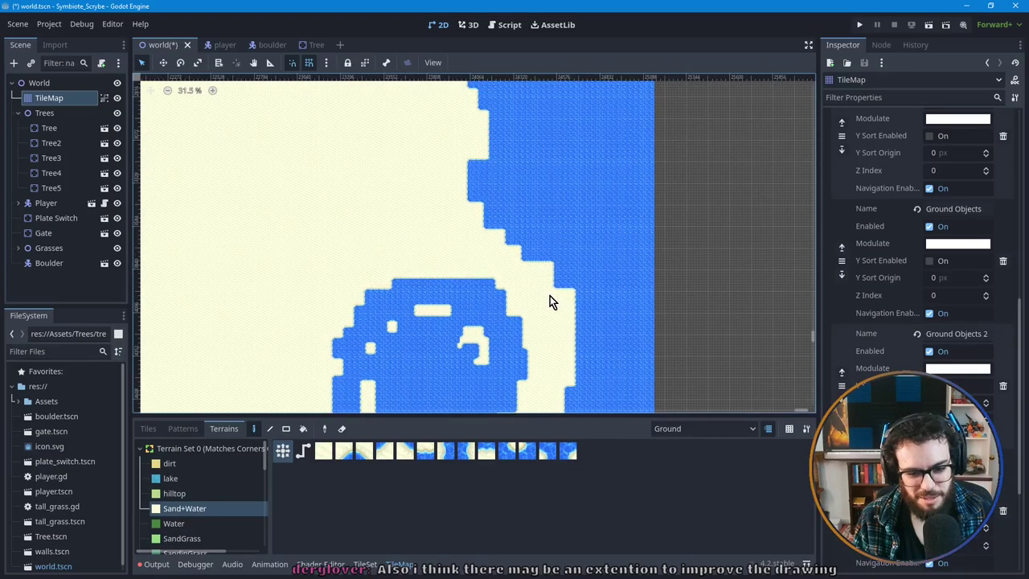
scroll(550, 301, "up", 5)
middle_click_drag(539, 285, 552, 300)
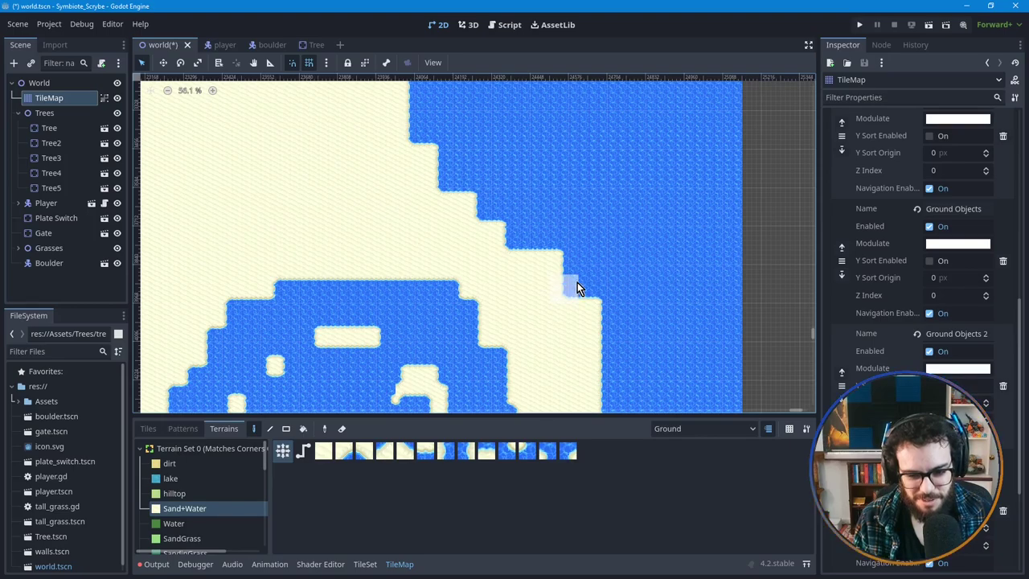
middle_click_drag(483, 259, 491, 303)
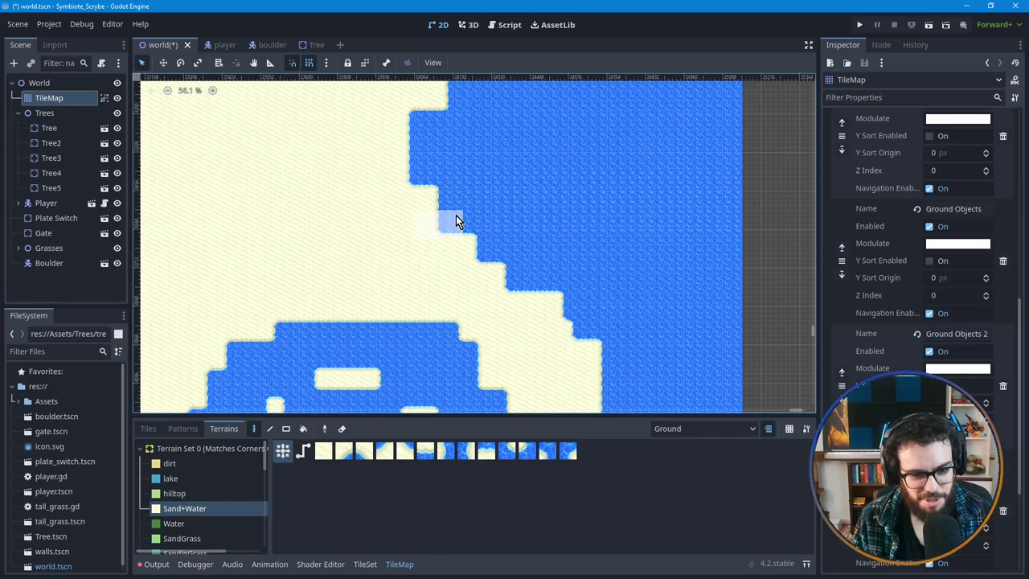
middle_click_drag(402, 206, 418, 286)
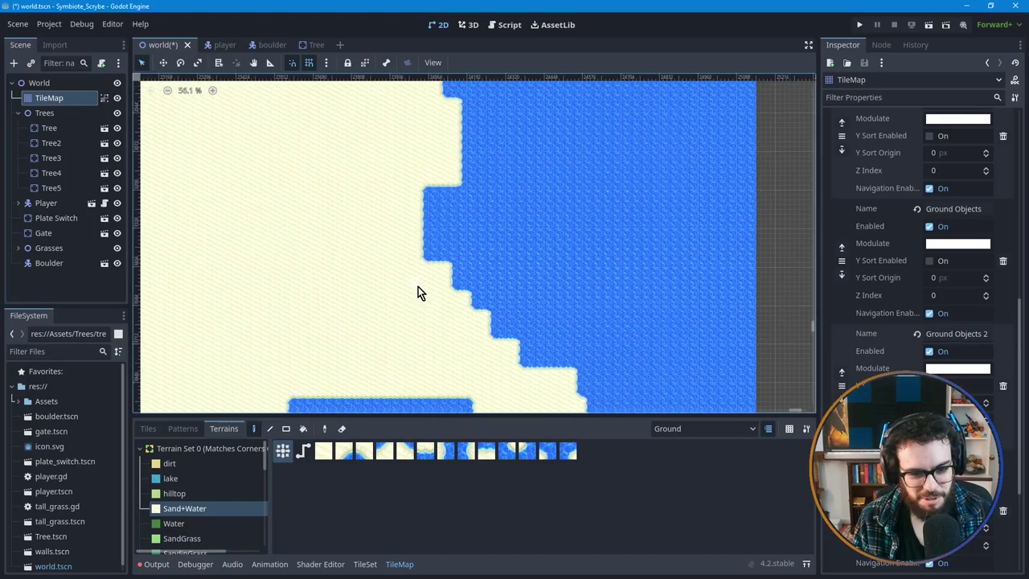
Step: Paint a shallow Sand+Water bulge along the outer, water-facing edge of the narrow sand spit
middle_click_drag(504, 177, 517, 329)
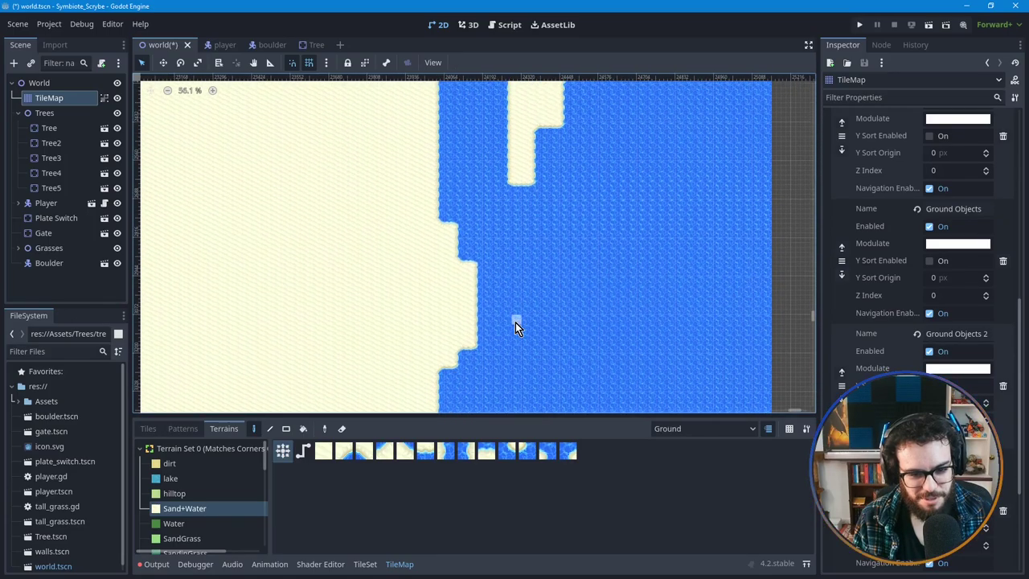
middle_click_drag(434, 273, 435, 307)
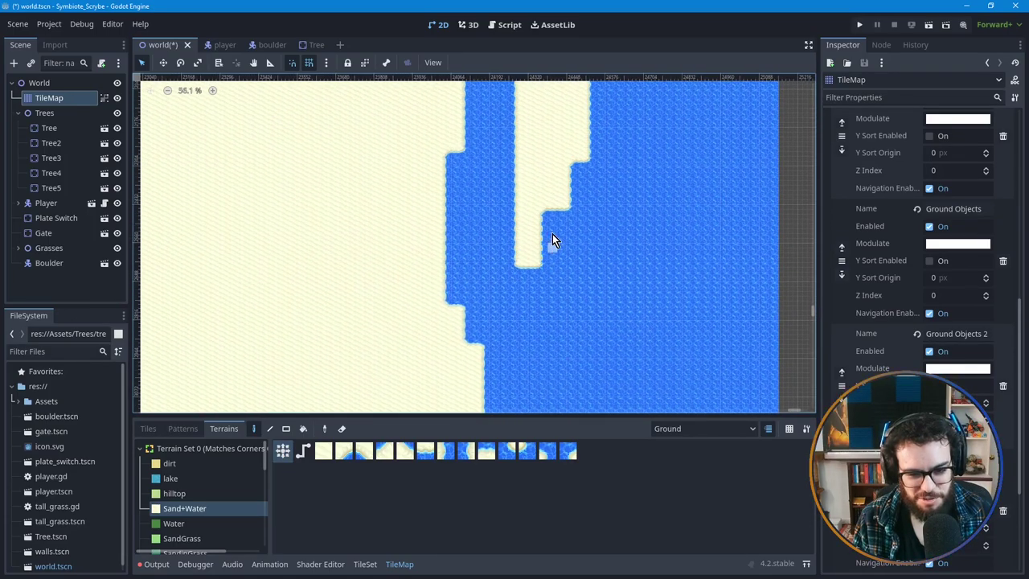
middle_click_drag(463, 205, 453, 289)
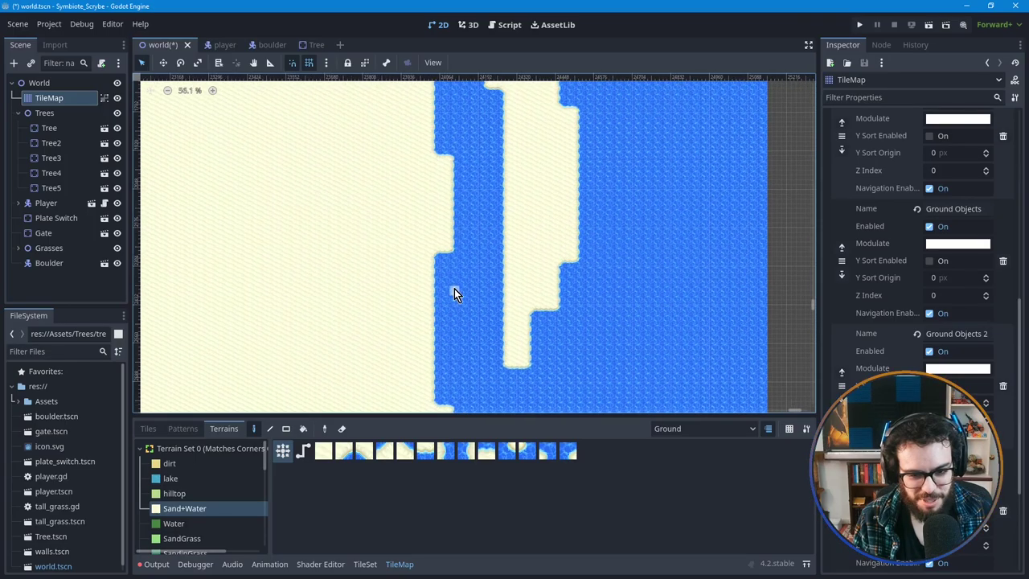
mouse_move(533, 246)
middle_mouse_down()
mouse_move(542, 265)
mouse_move(542, 248)
middle_mouse_up()
middle_click_drag(462, 306, 473, 249)
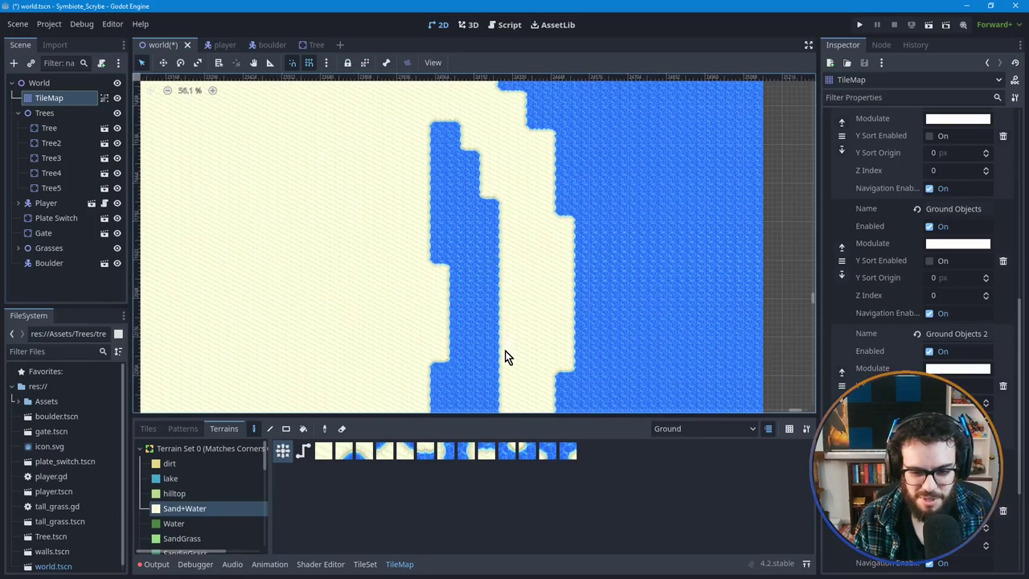
middle_click_drag(491, 323, 505, 266)
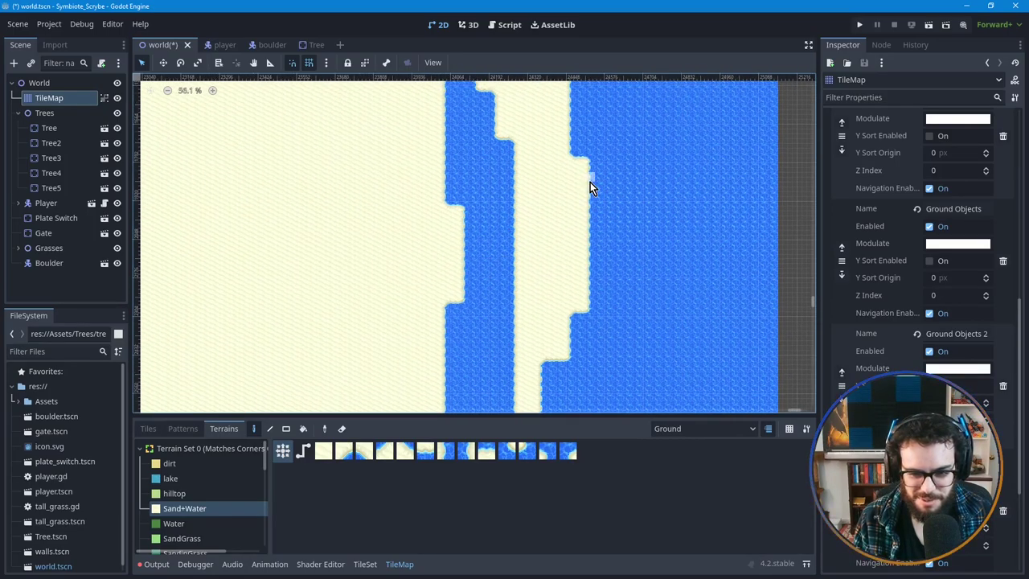
left_click_drag(587, 191, 609, 273)
middle_click_drag(553, 250, 554, 276)
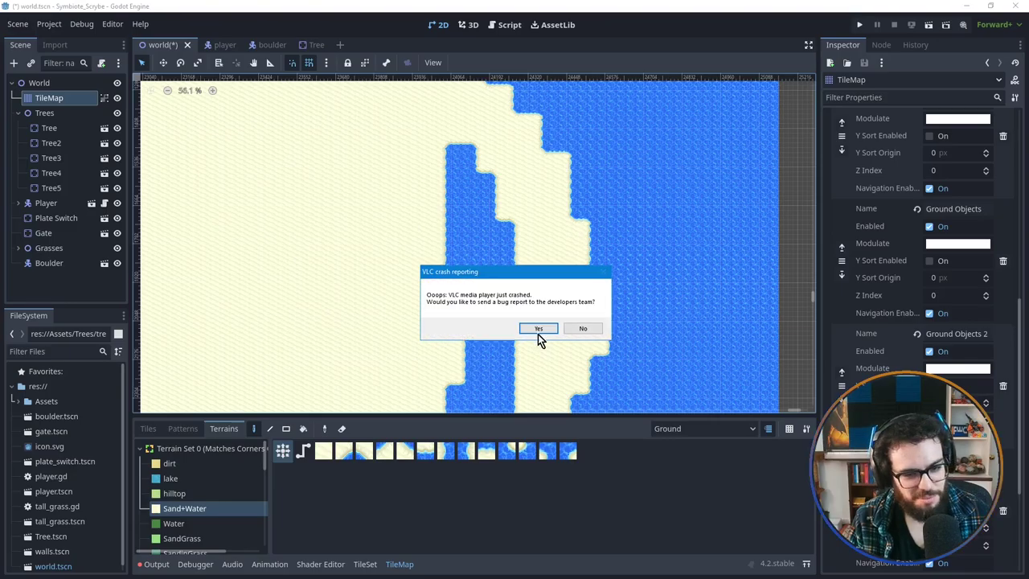
Step: Decline to send the VLC crash report to the developers
left_click(575, 328)
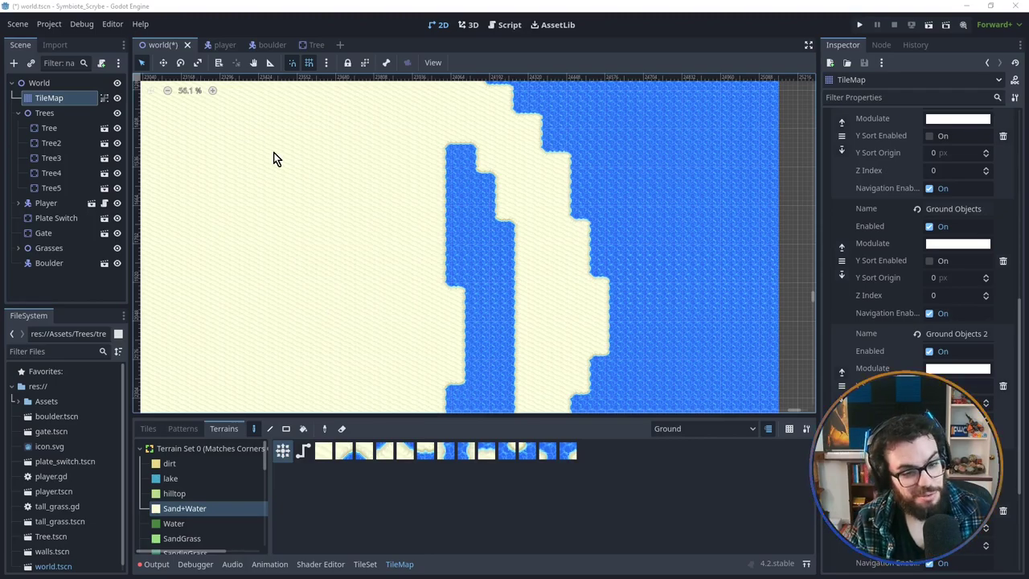
Step: Build up the spit's upper outer edge with Sand+Water tiles into an even staircase running up to the main shoreline
middle_click_drag(498, 184, 498, 243)
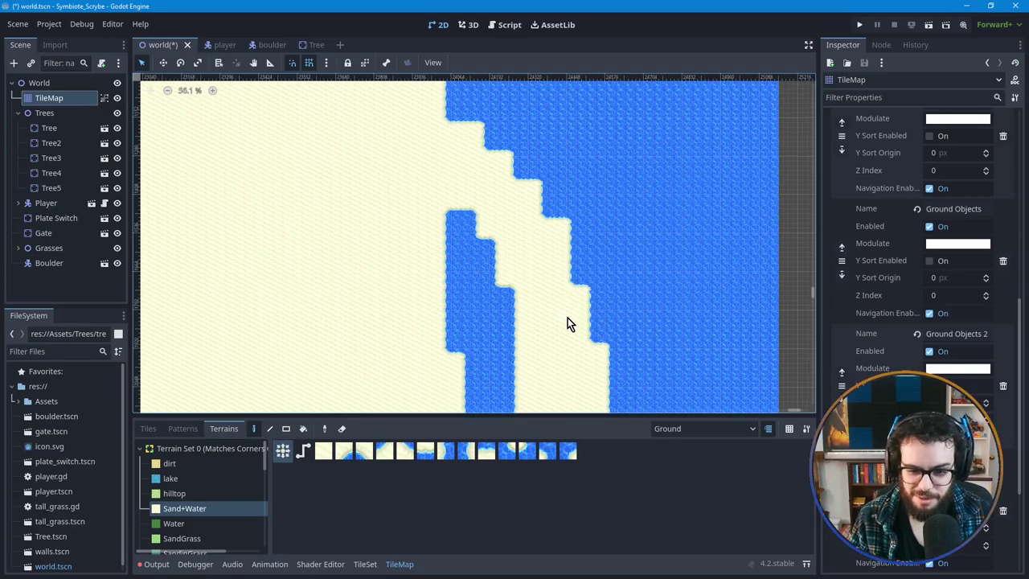
middle_click_drag(567, 322, 540, 232)
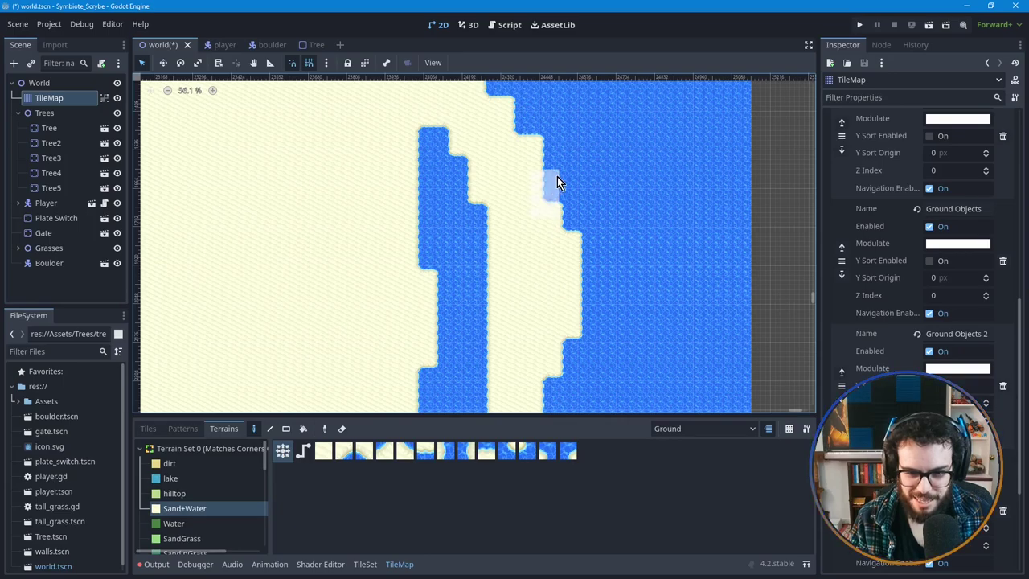
middle_click_drag(578, 166, 576, 241)
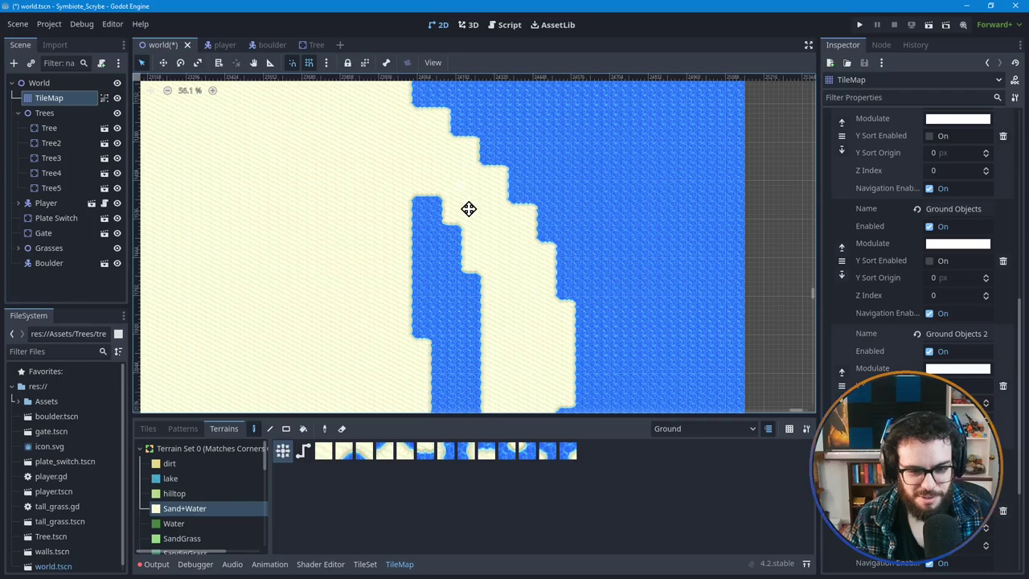
middle_click_drag(468, 206, 472, 250)
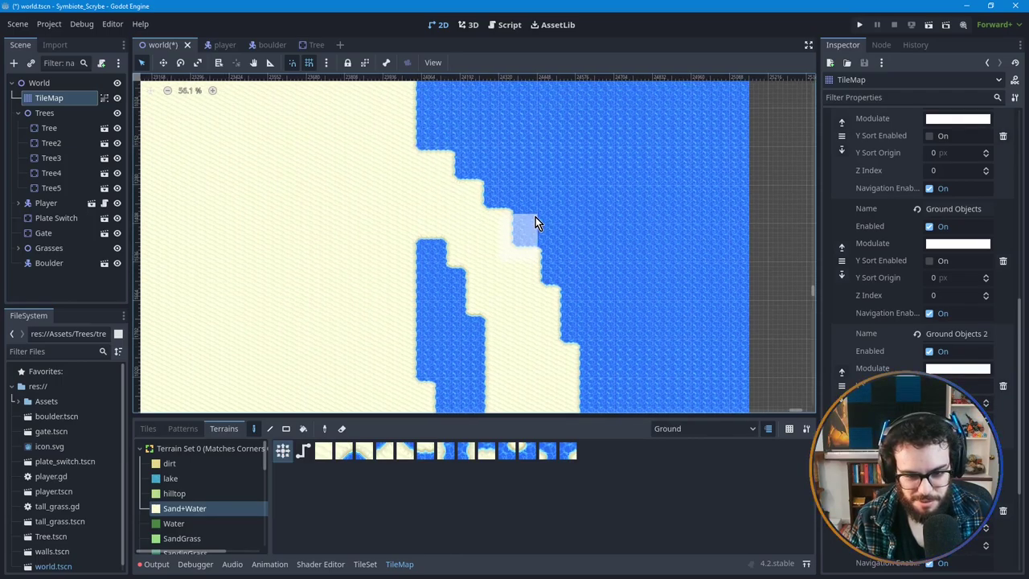
middle_click_drag(482, 211, 485, 253)
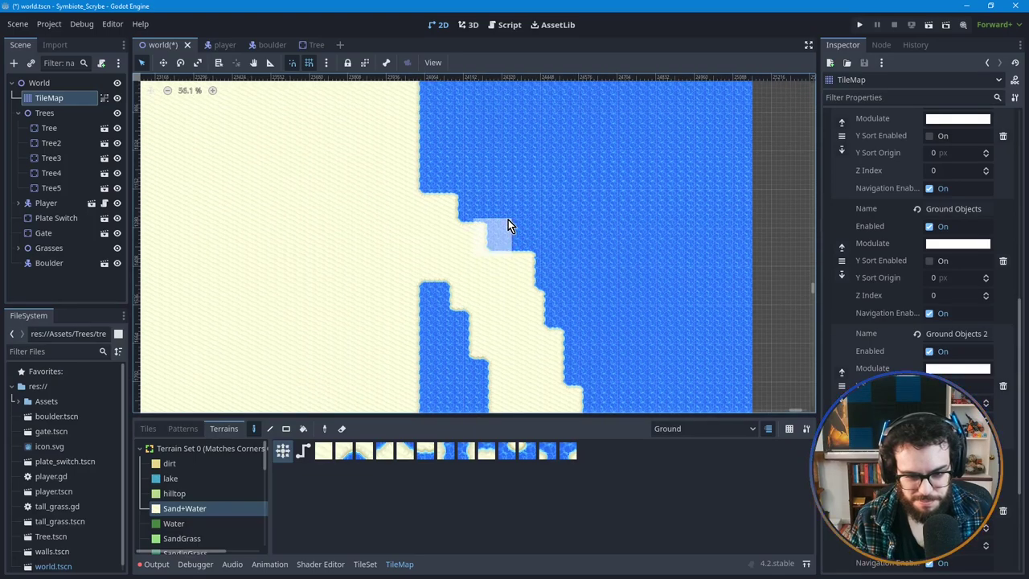
left_click(478, 197)
middle_click_drag(407, 206, 408, 253)
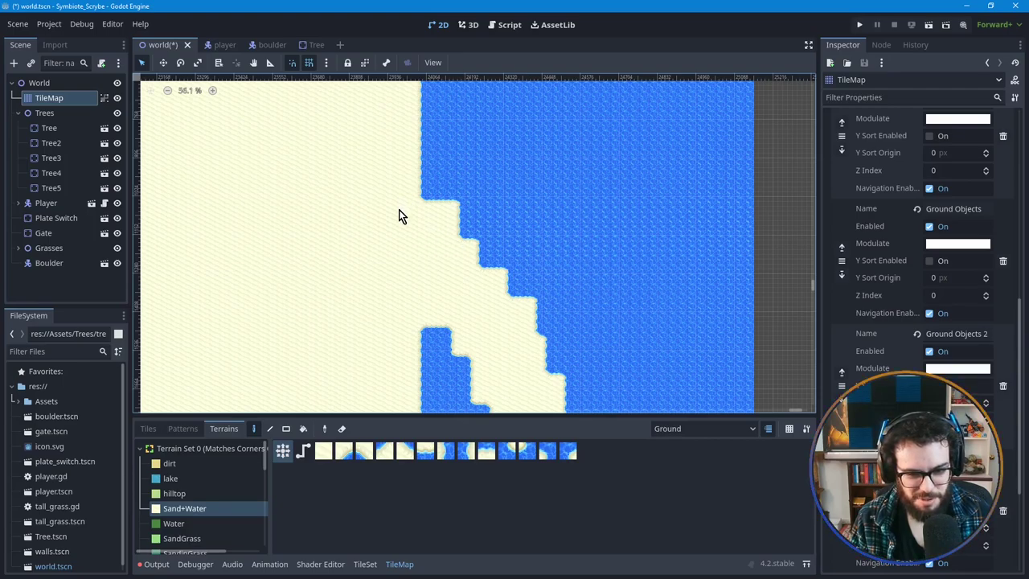
middle_click_drag(497, 293, 487, 273)
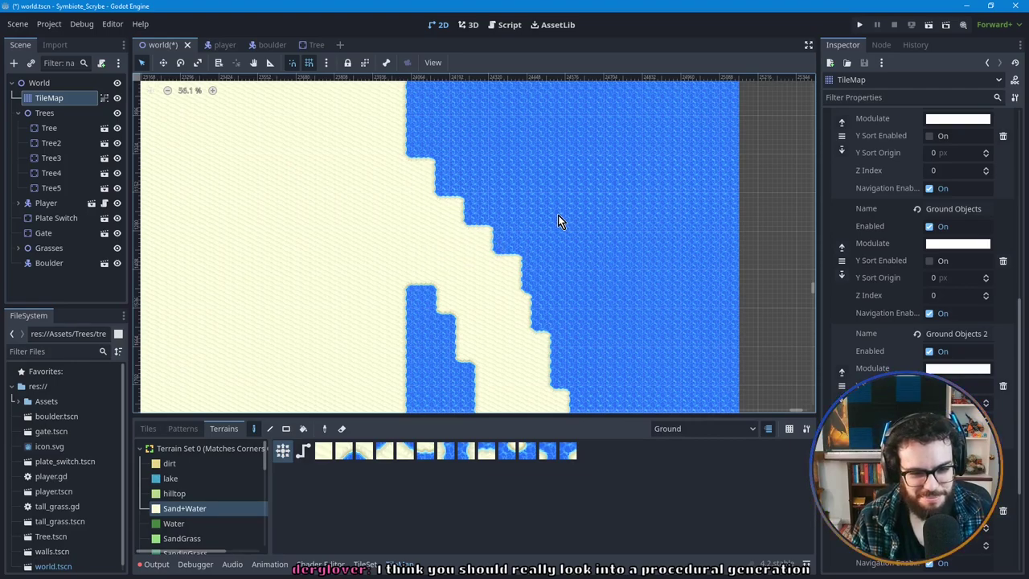
Step: Examine the eastern shoreline above the spit and the stepped slope where the spit joins the mainland
middle_click_drag(401, 197, 412, 291)
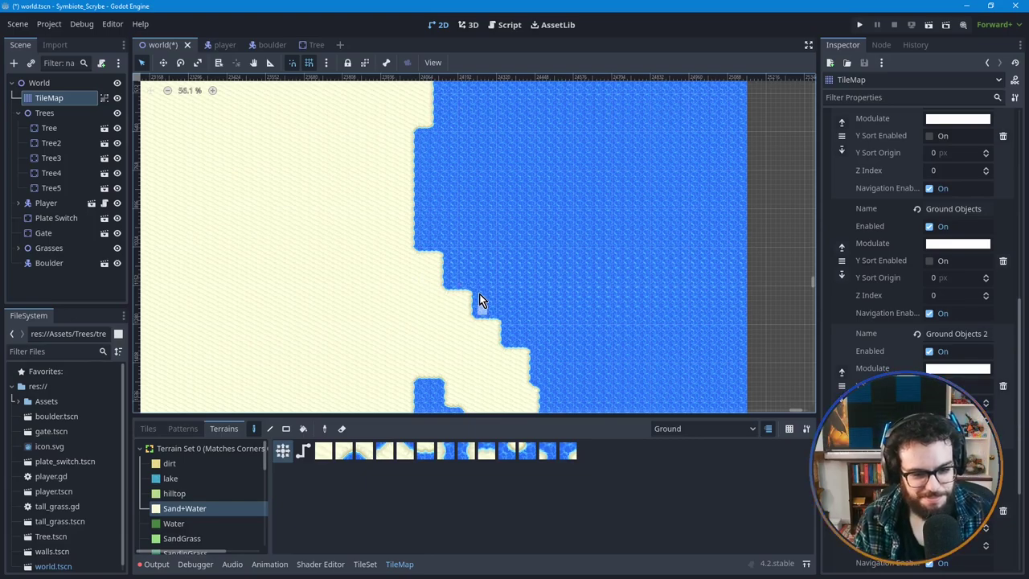
middle_click_drag(486, 214, 490, 220)
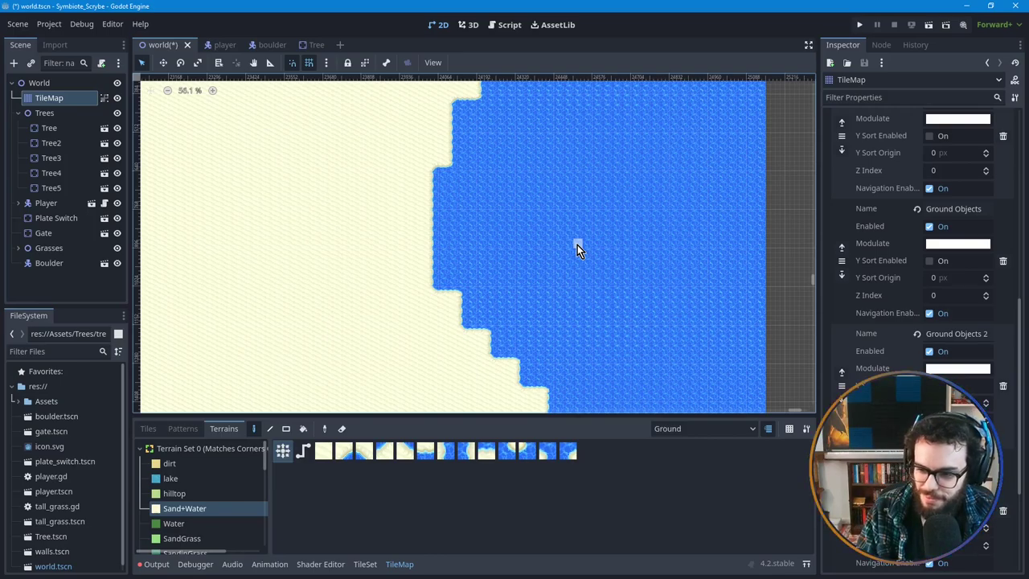
middle_click_drag(508, 208, 480, 237)
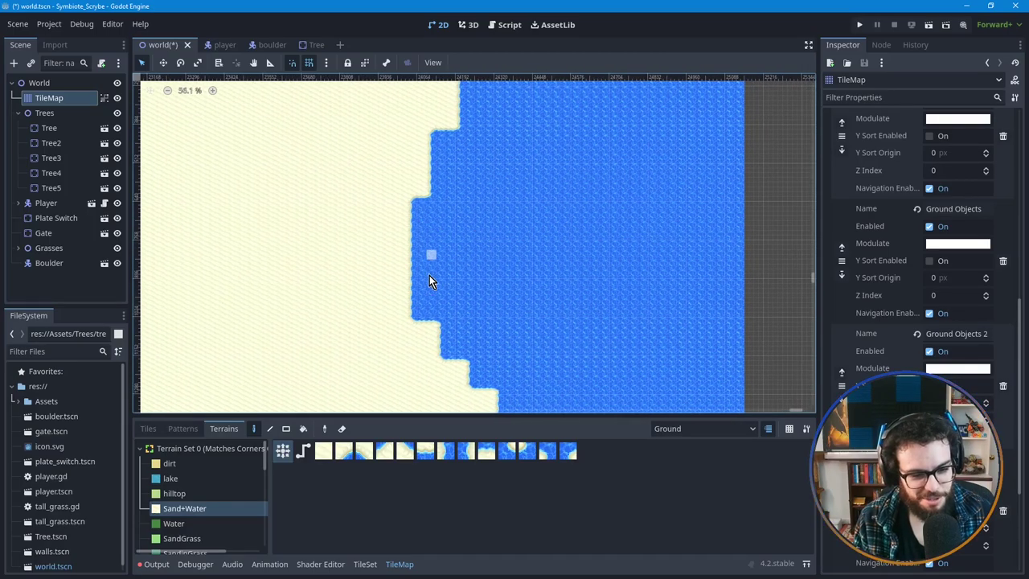
middle_click_drag(419, 310, 411, 278)
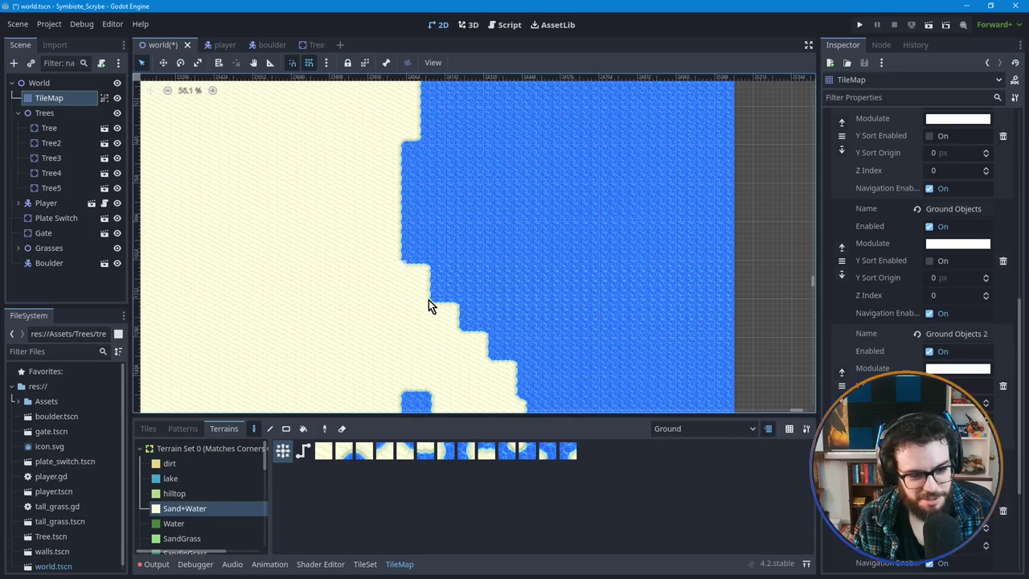
middle_click_drag(480, 361, 460, 288)
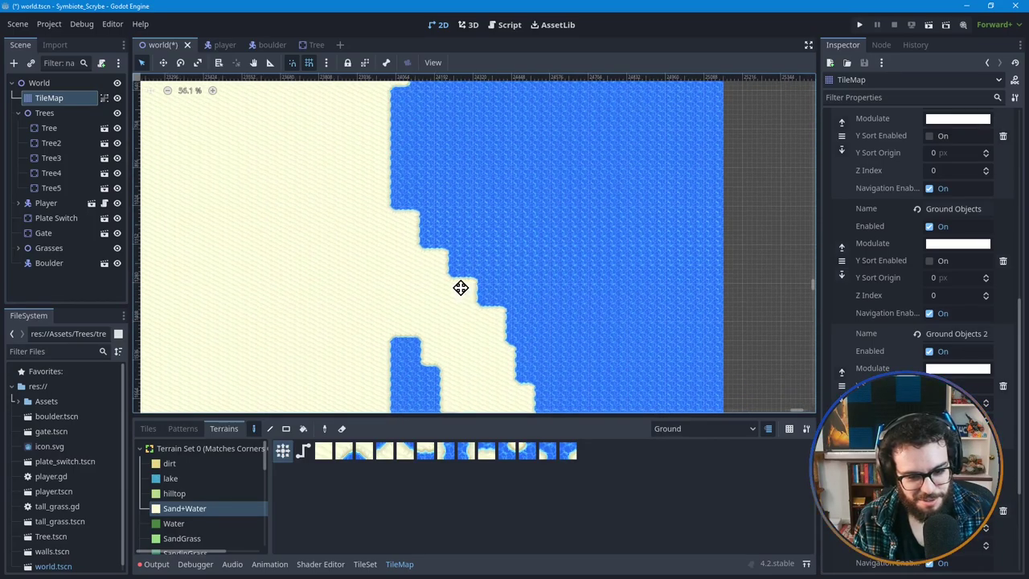
middle_click_drag(475, 337, 461, 312)
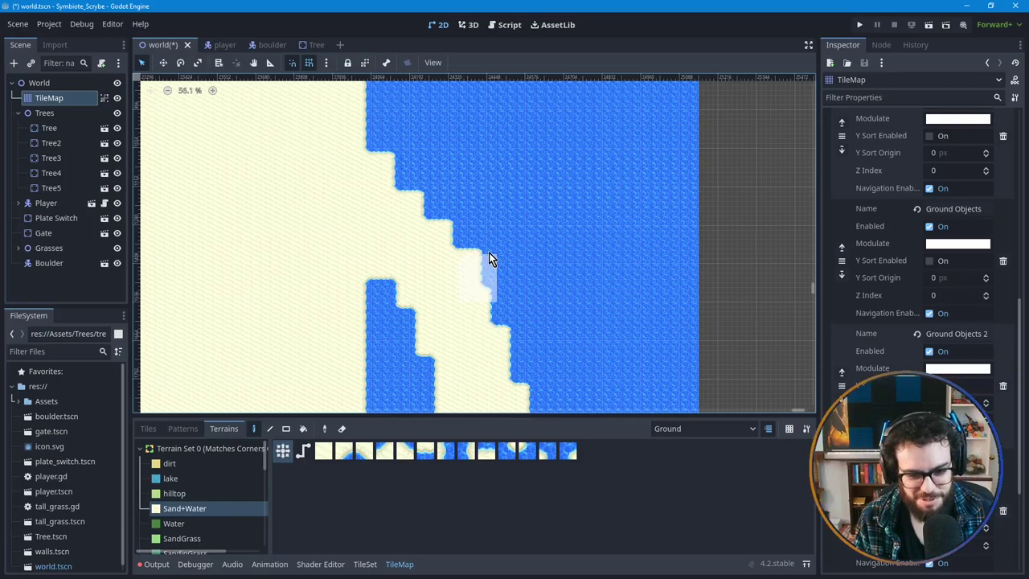
scroll(456, 259, "down", 3)
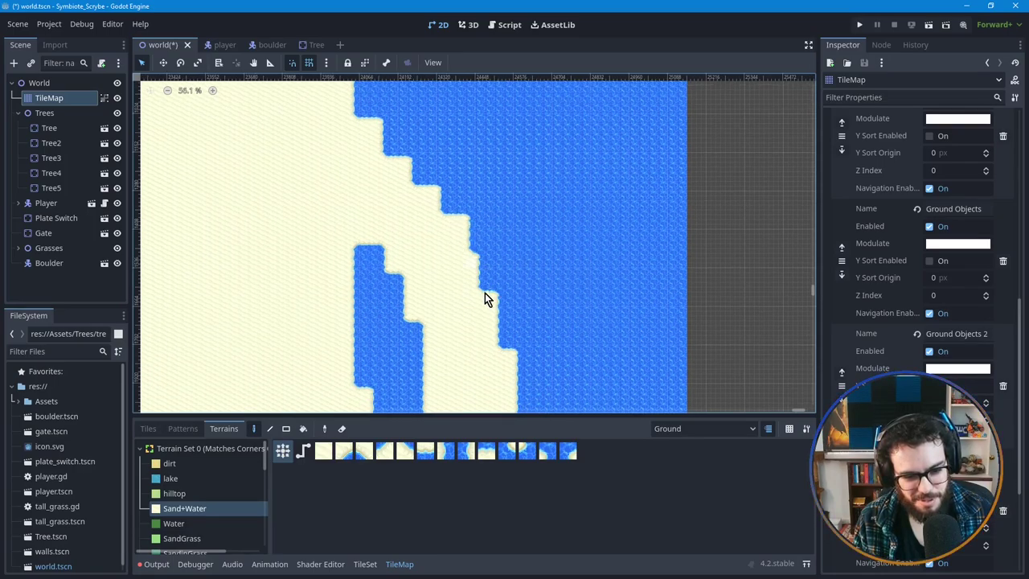
scroll(477, 265, "down", 5)
scroll(478, 310, "up", 6)
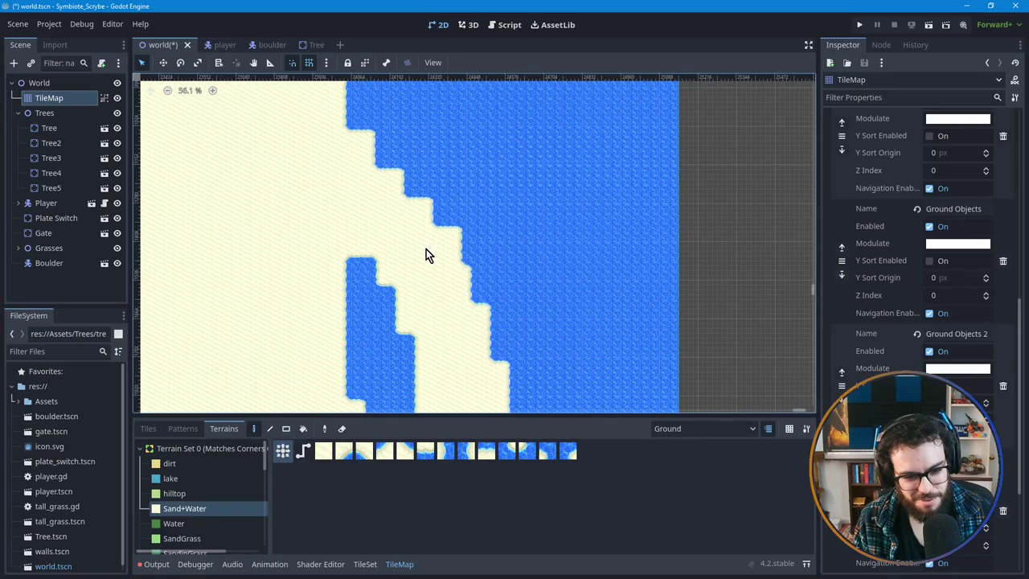
scroll(490, 265, "down", 4)
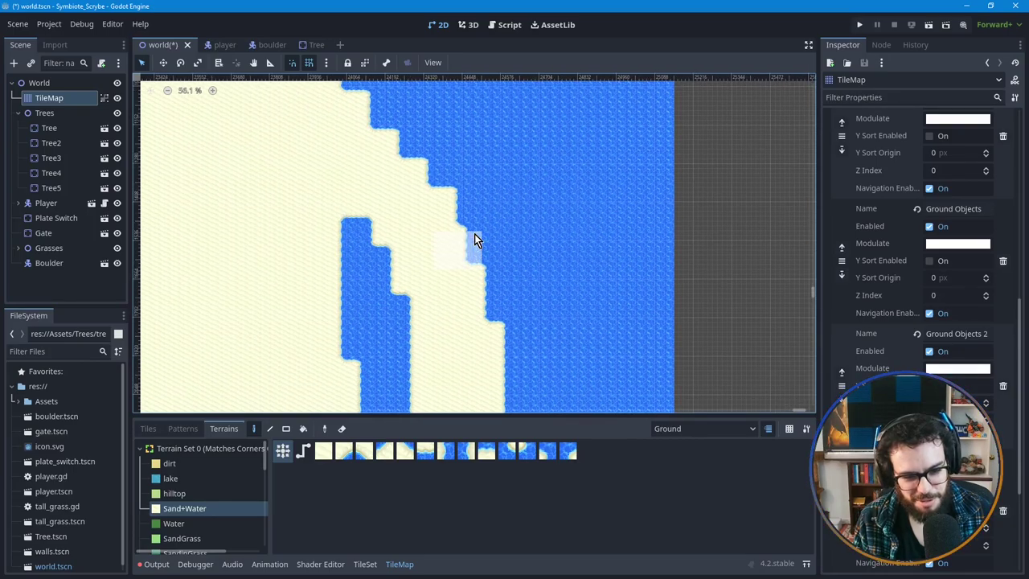
Step: Widen the spit's outer shoulder toward the water with Sand+Water tiles and raise the step directly above it
left_click(476, 234)
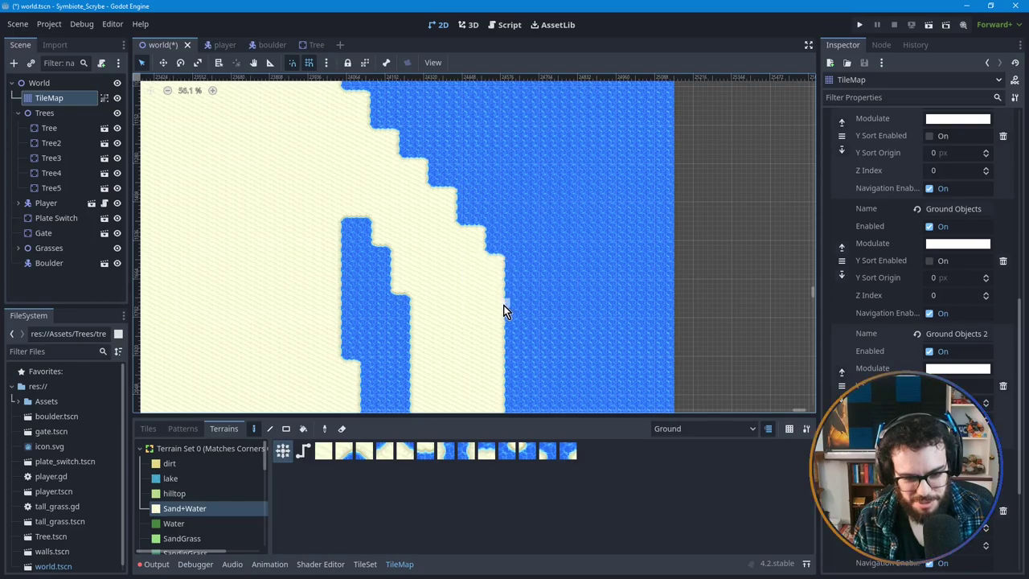
left_click_drag(507, 318, 512, 256)
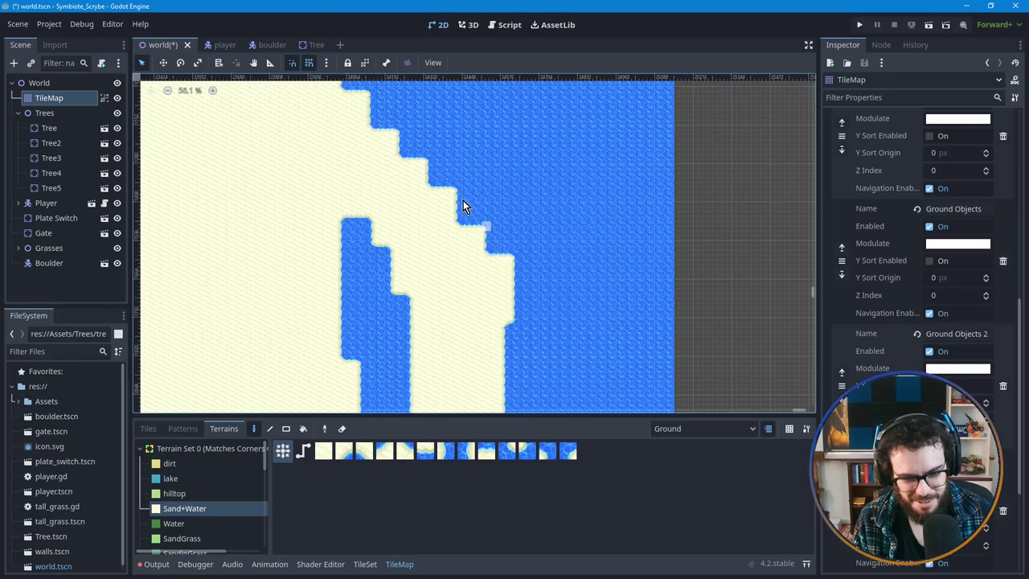
middle_click_drag(434, 236, 439, 295)
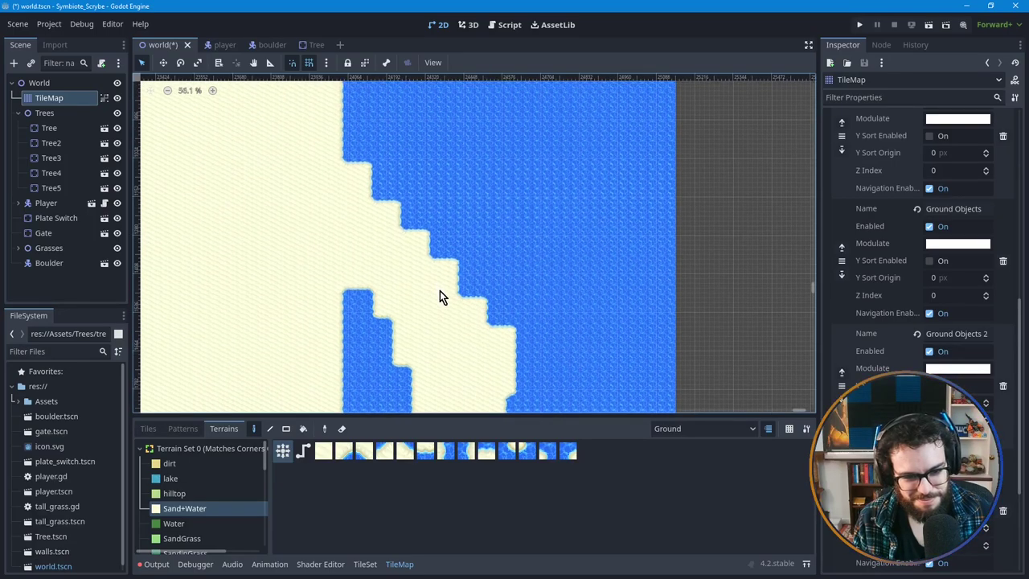
left_click(484, 291)
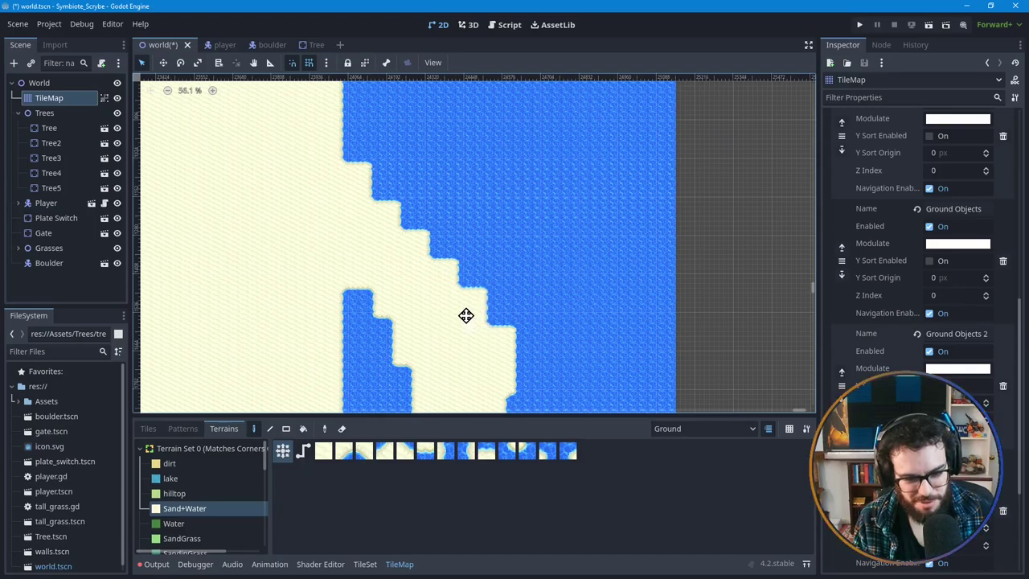
middle_click_drag(467, 316, 464, 311)
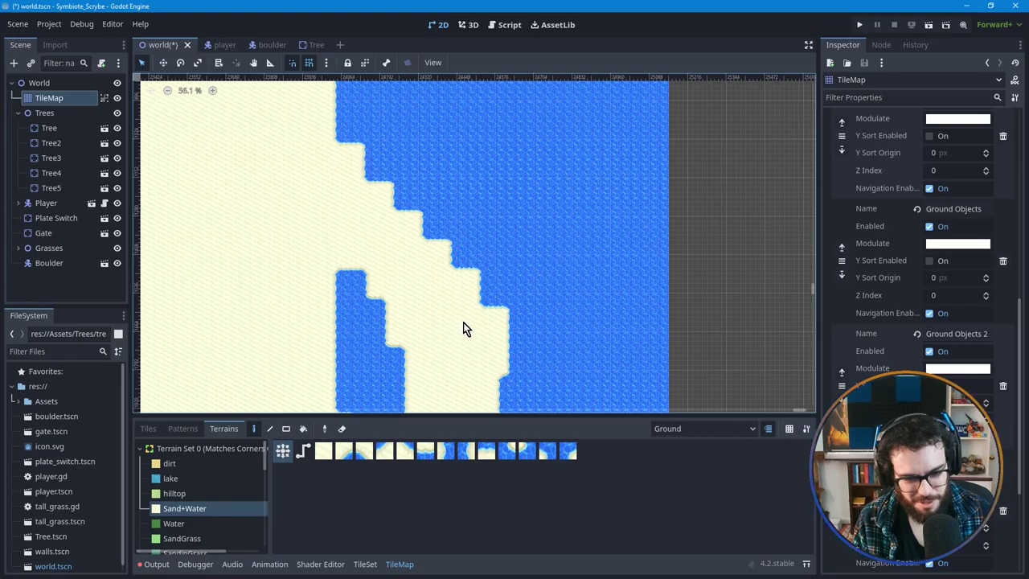
scroll(461, 301, "down", 5)
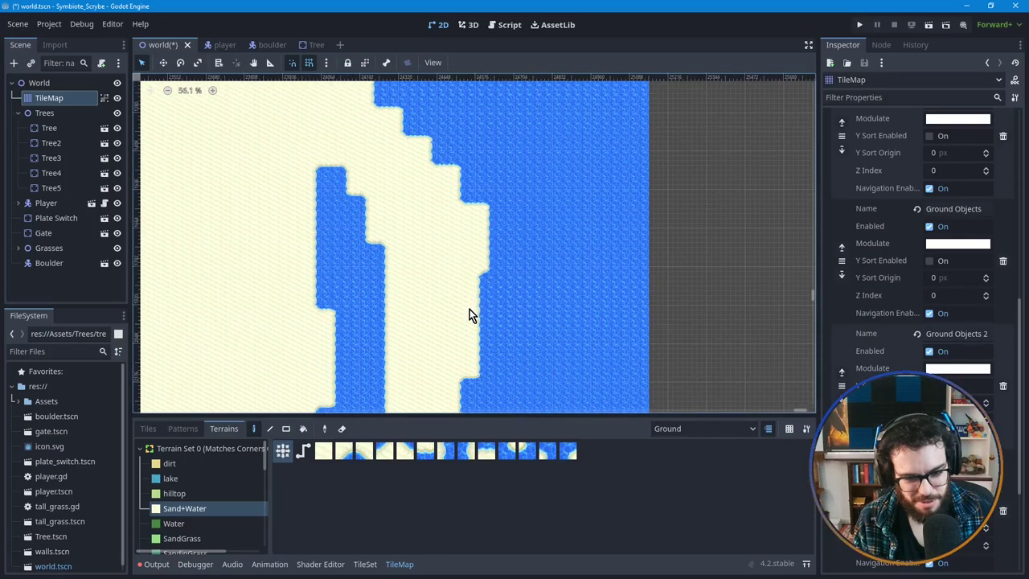
Step: Try extending the spit's outer shoulder further into the water with two Sand+Water additions, and undo both
left_click(496, 265)
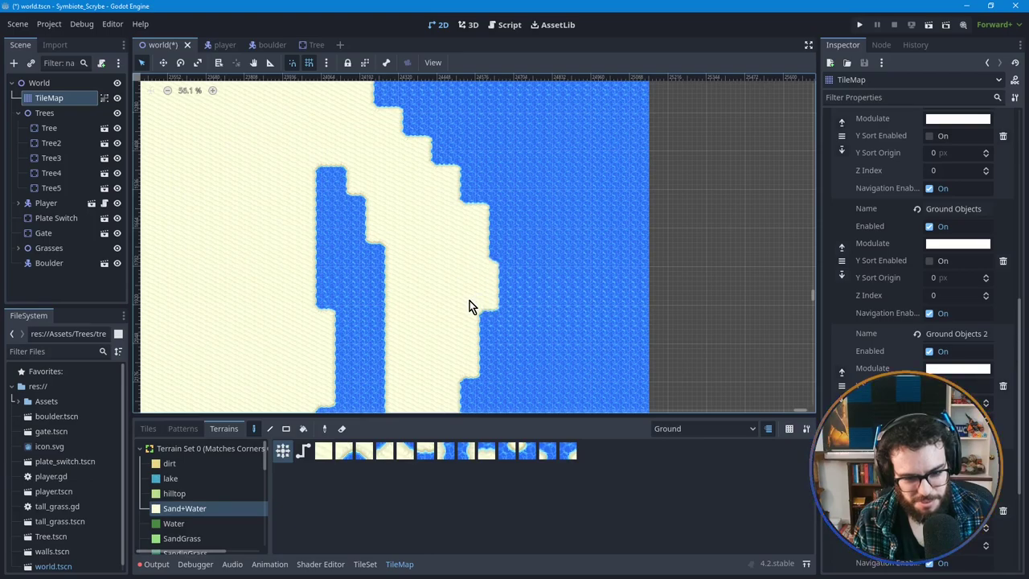
left_click(502, 207)
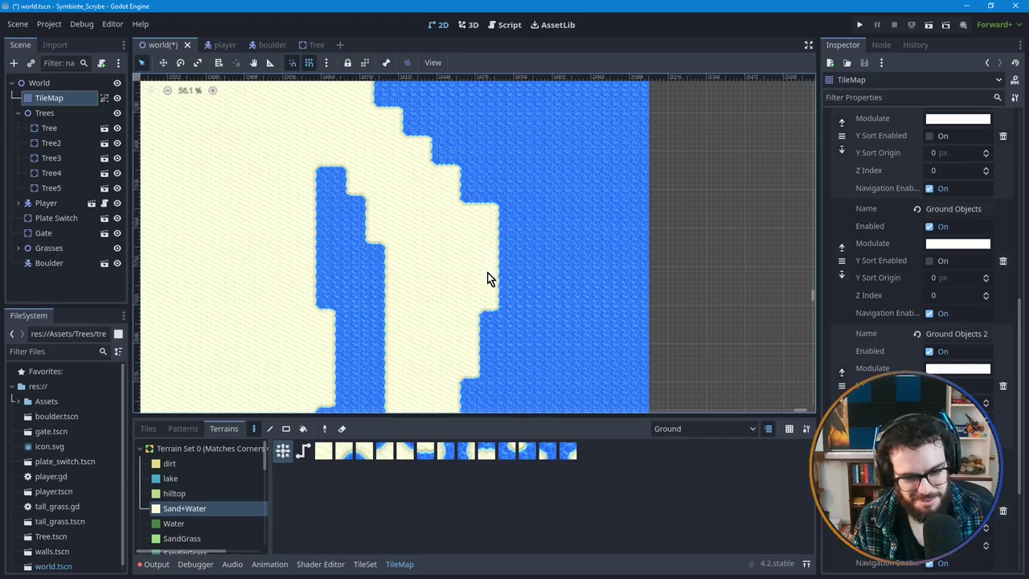
key("ctrl+z")
key("ctrl+z")
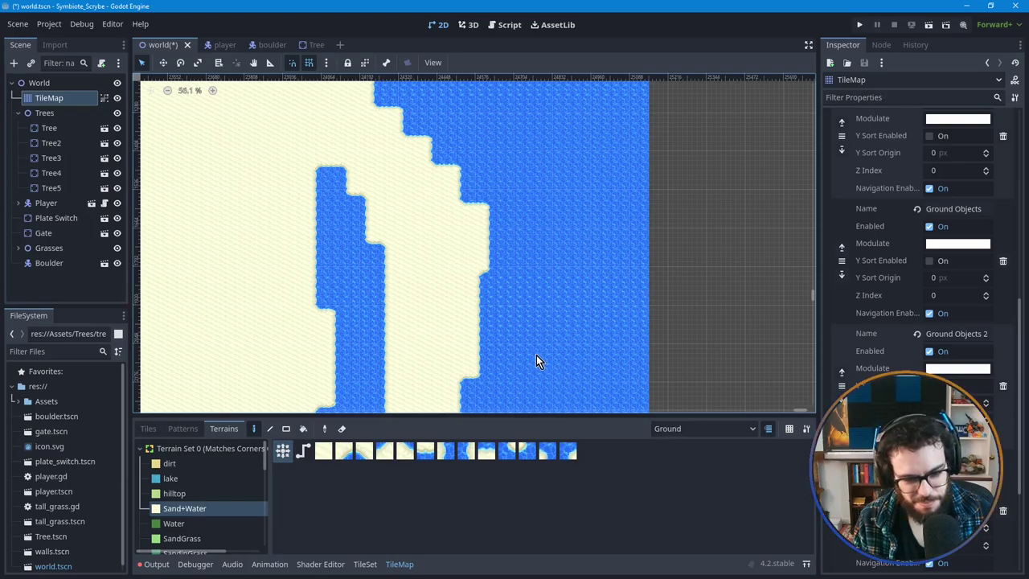
Step: Review the eastern shoreline northward from the spit, past the inlets and small islands, up to the brown dirt area
middle_click_drag(455, 256, 461, 225)
scroll(447, 236, "down", 2)
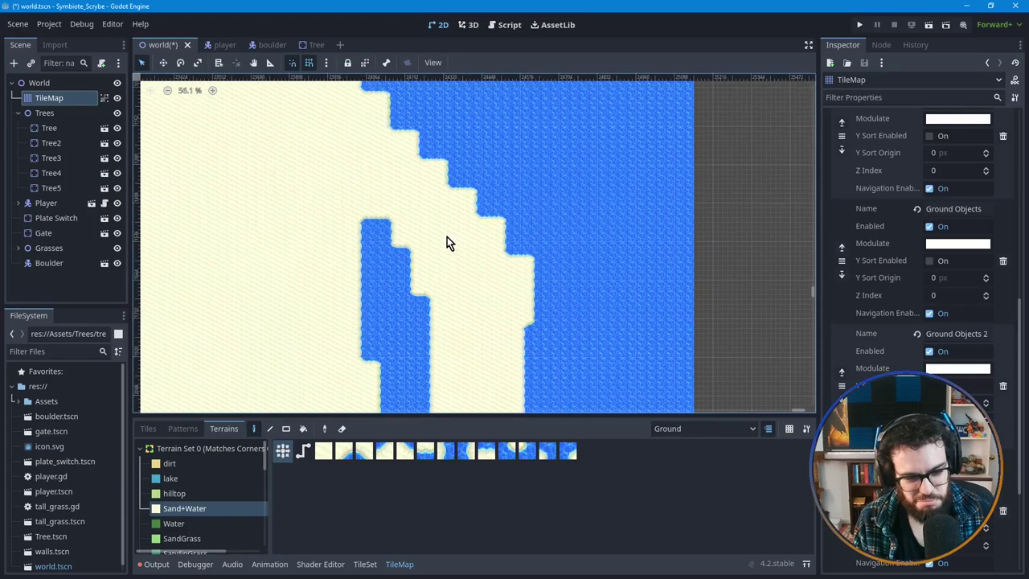
scroll(497, 287, "up", 1)
scroll(492, 321, "down", 1)
middle_click_drag(443, 165, 469, 266)
middle_click_drag(460, 207, 459, 349)
middle_click_drag(452, 230, 455, 329)
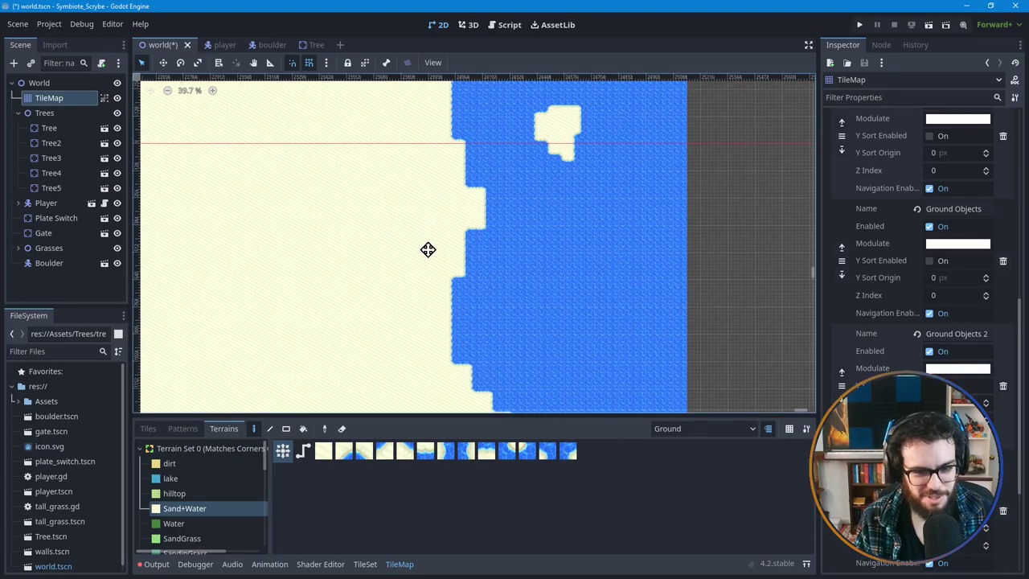
middle_click_drag(428, 217, 429, 269)
middle_click_drag(418, 223, 424, 309)
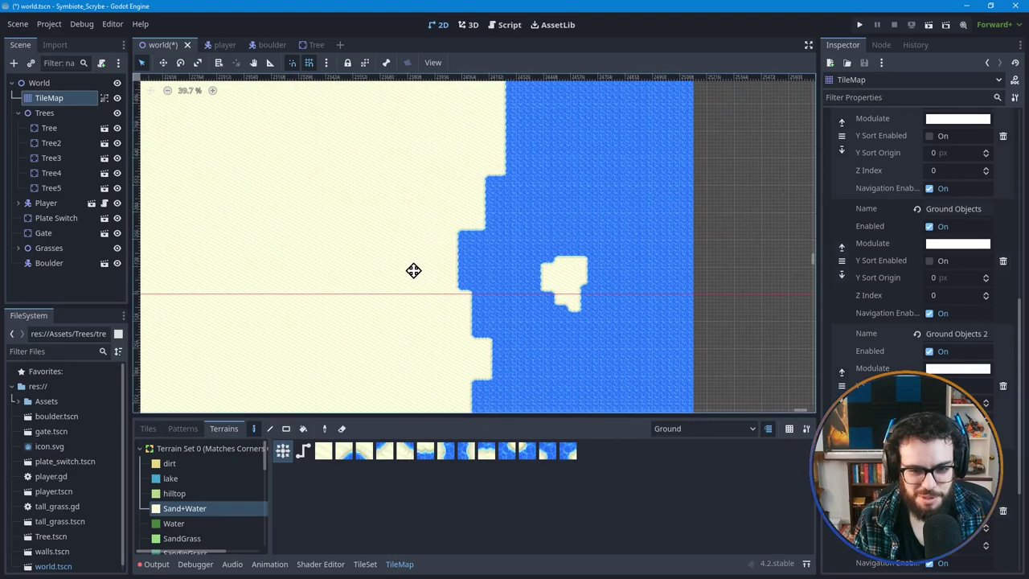
middle_click_drag(416, 264, 385, 346)
middle_click_drag(386, 218, 405, 358)
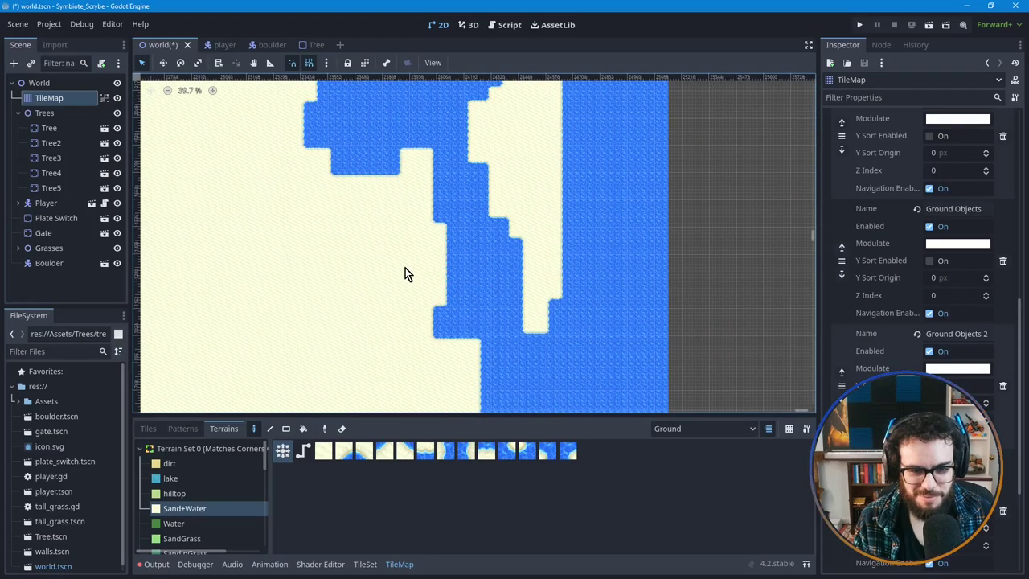
middle_click_drag(402, 279, 408, 319)
middle_click_drag(437, 202, 449, 328)
middle_click_drag(442, 252, 469, 303)
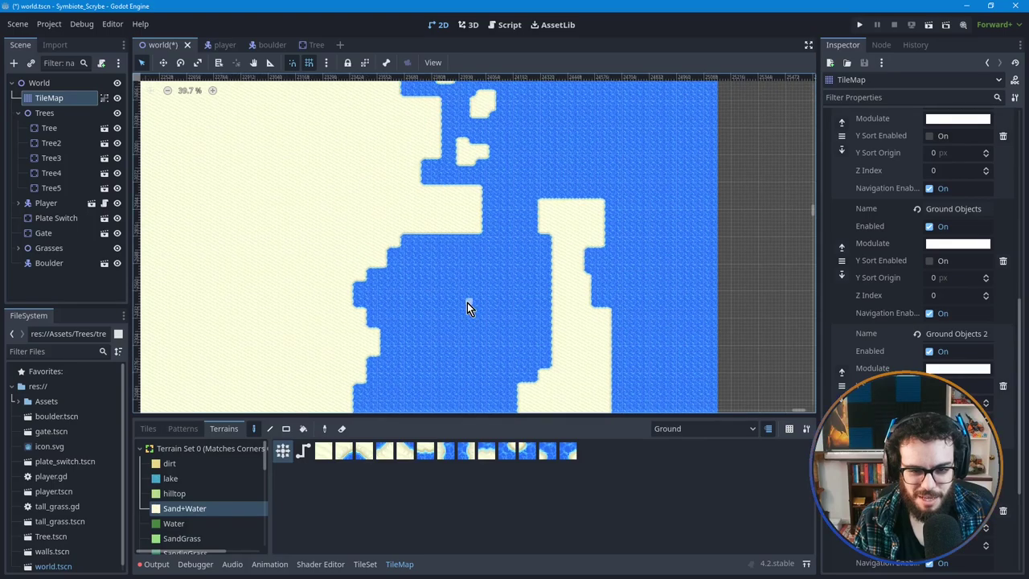
middle_click_drag(505, 222, 526, 333)
scroll(438, 250, "up", 6, "ctrl")
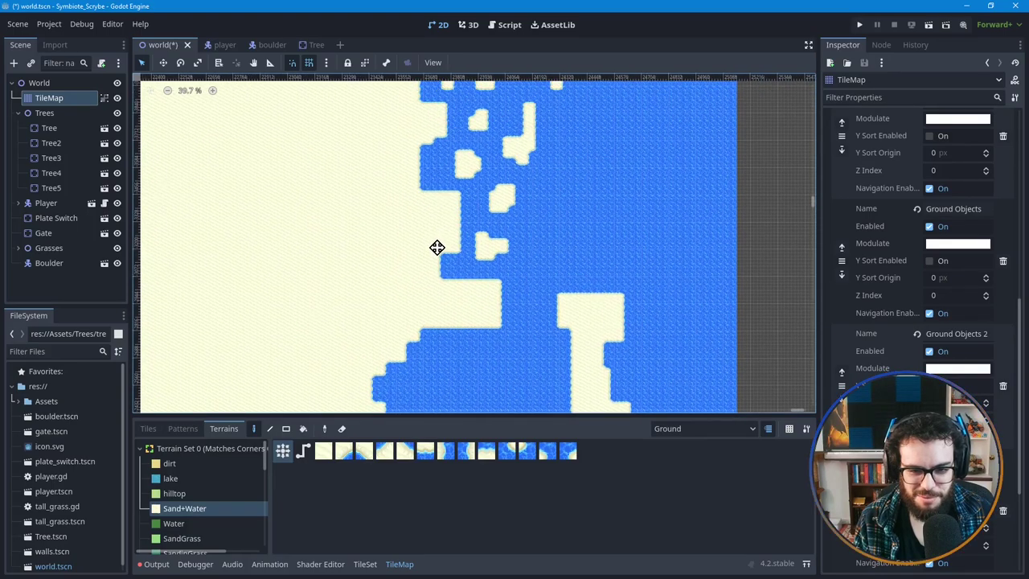
scroll(438, 250, "down", 1)
scroll(442, 256, "down", 1)
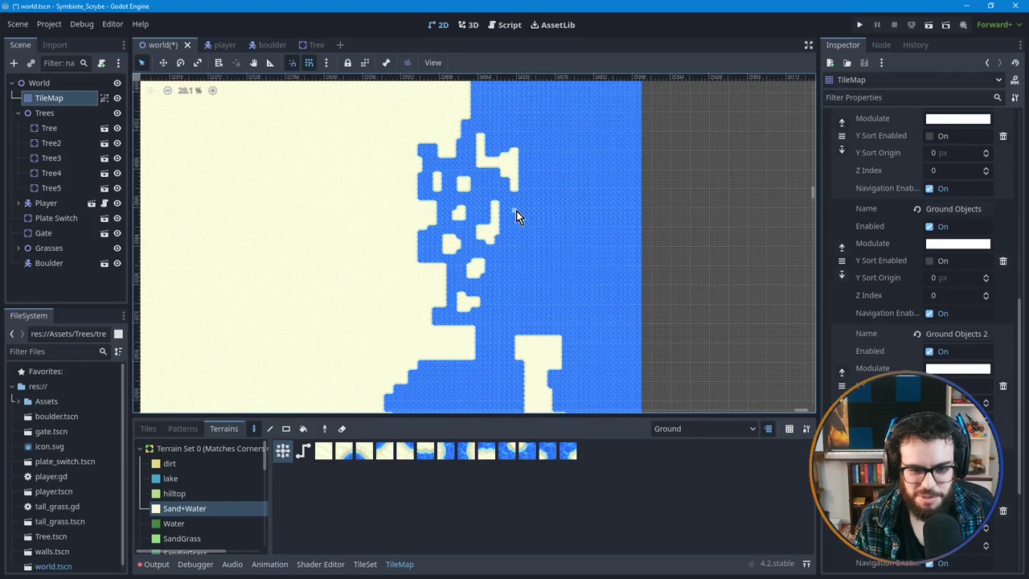
scroll(519, 298, "up", 4, "ctrl")
scroll(520, 260, "down", 1)
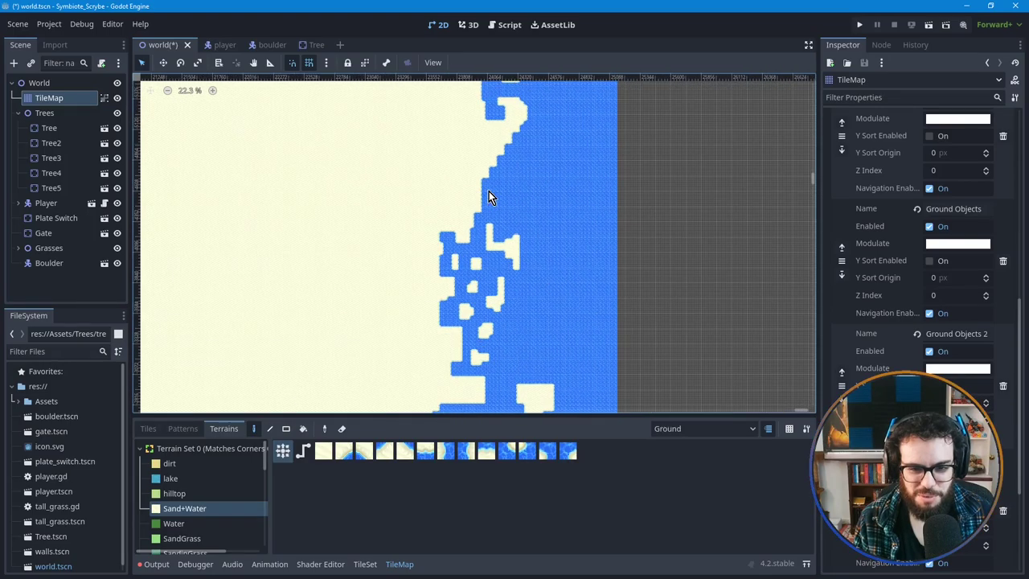
scroll(488, 276, "up", 3)
scroll(481, 259, "up", 5)
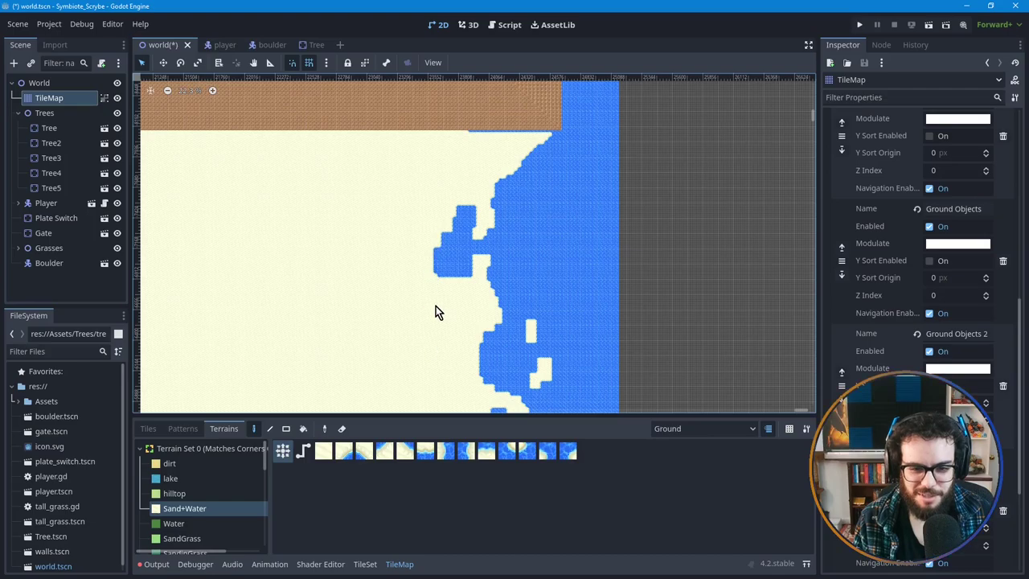
scroll(455, 236, "down", 4)
scroll(452, 345, "up", 2)
scroll(453, 345, "left", 1, "shift")
scroll(524, 107, "up", 1)
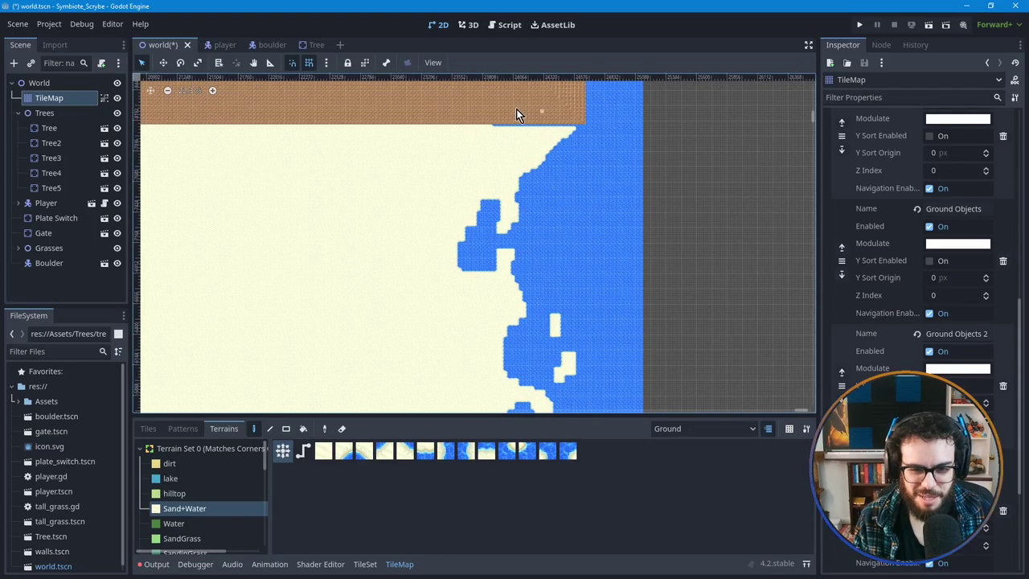
Step: Review the eastern coast back southward from the dirt area to the spit at the southern end
scroll(438, 317, "down", 3)
scroll(446, 320, "left", 1, "shift")
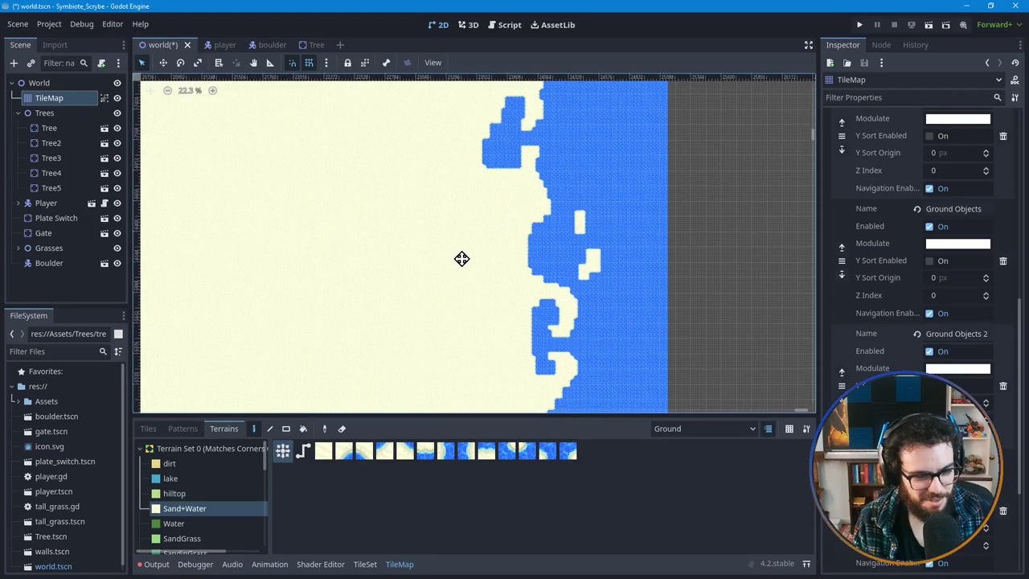
scroll(459, 260, "down", 6)
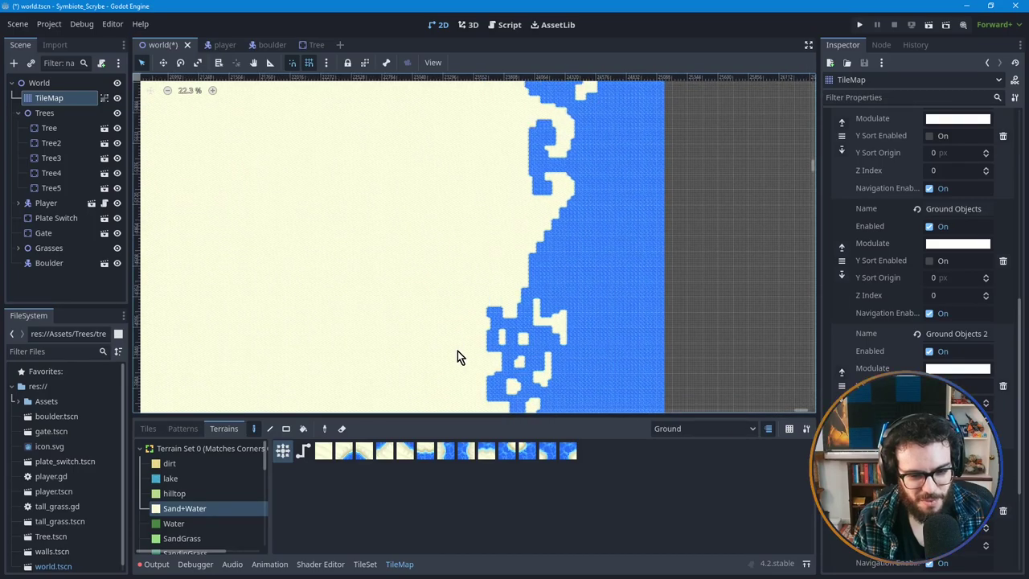
scroll(457, 225, "down", 4)
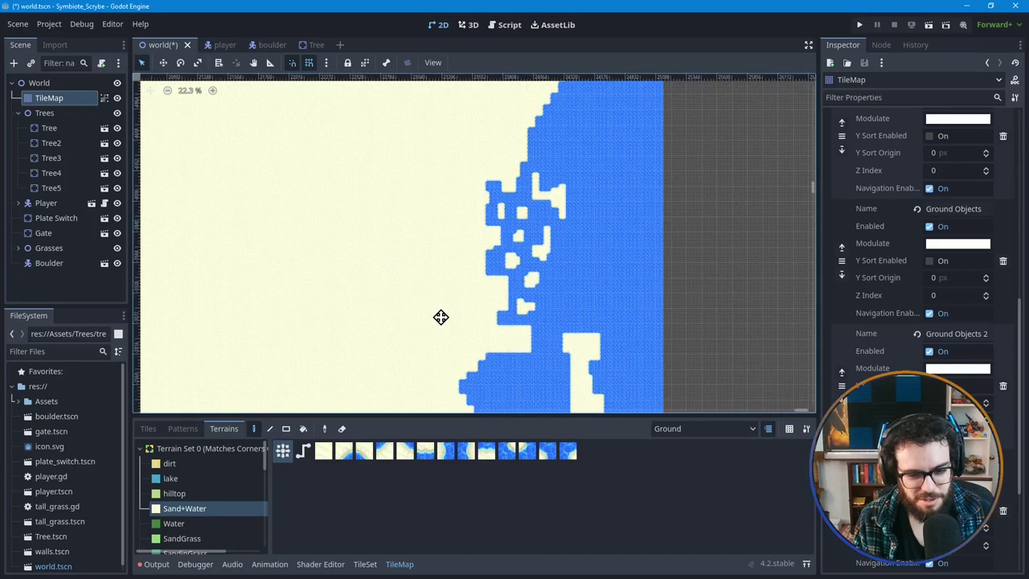
scroll(439, 319, "down", 4)
scroll(469, 348, "down", 6)
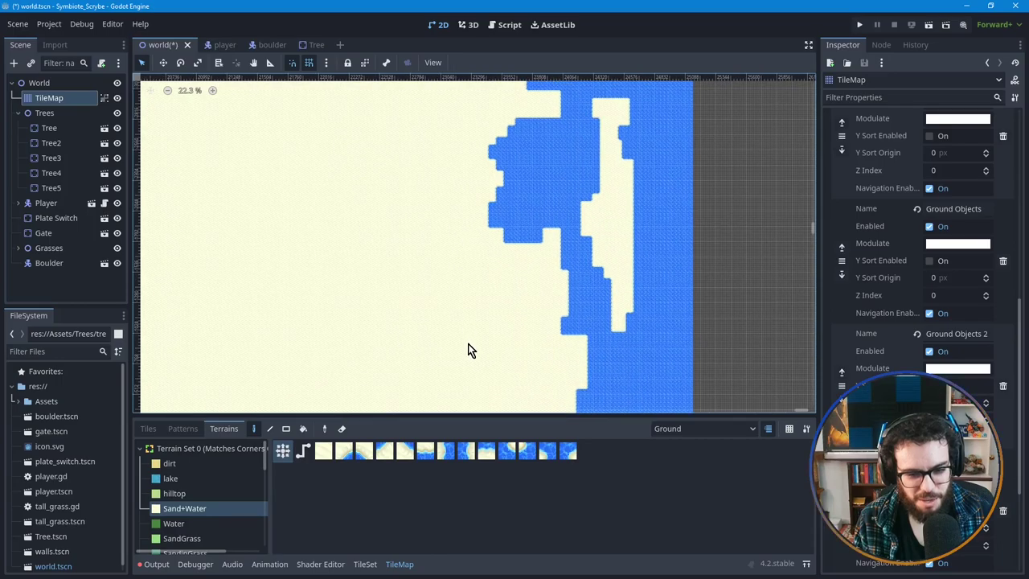
scroll(477, 365, "left", 2)
scroll(487, 350, "down", 1)
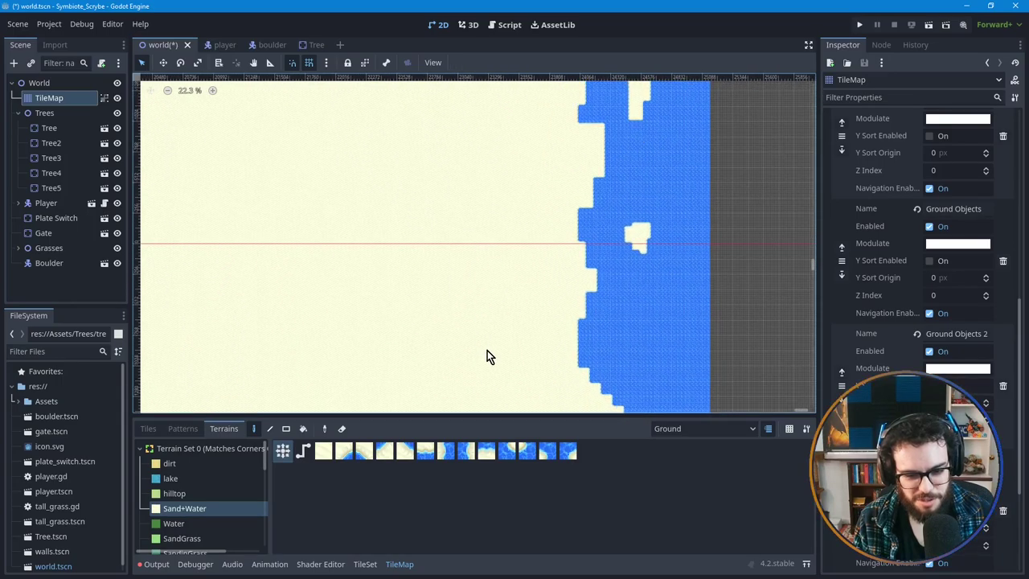
scroll(498, 345, "down", 5)
scroll(489, 316, "right", 1)
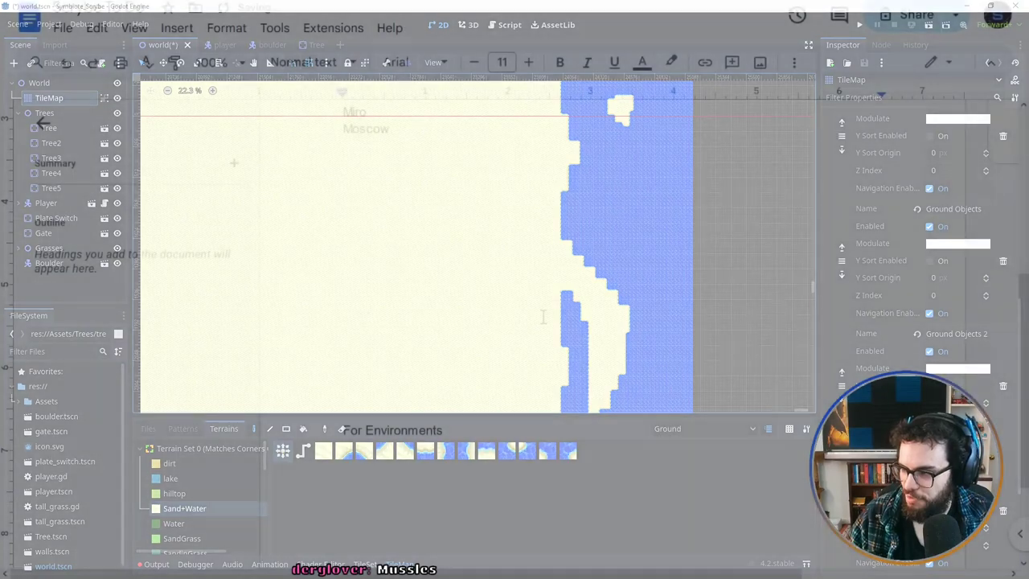
Step: In the Scrybe To Do document in Google Docs, add the line "-What Objects Should There Be?" under "For Environments"
key("Return")
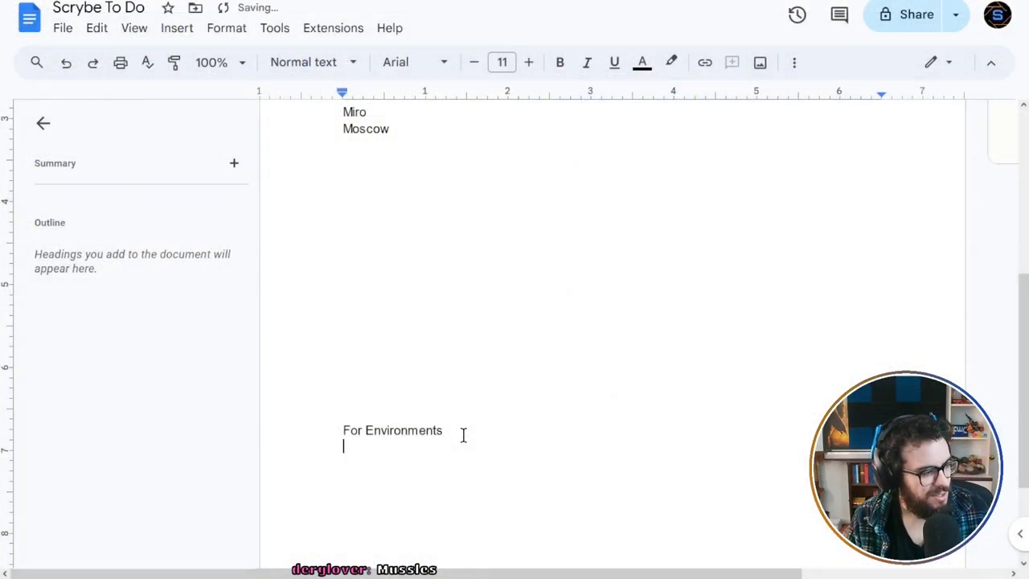
type("-")
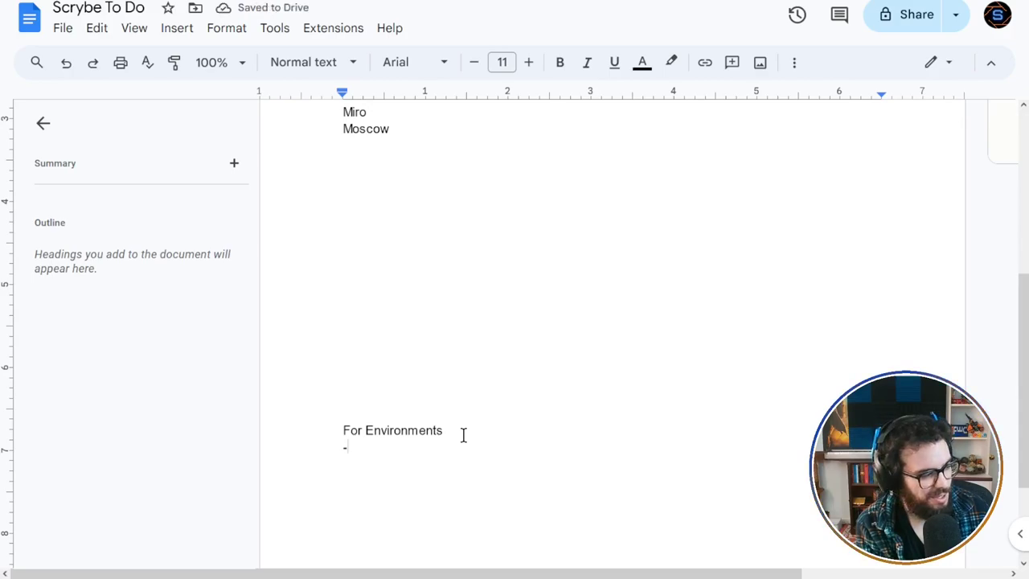
type("What Objects G")
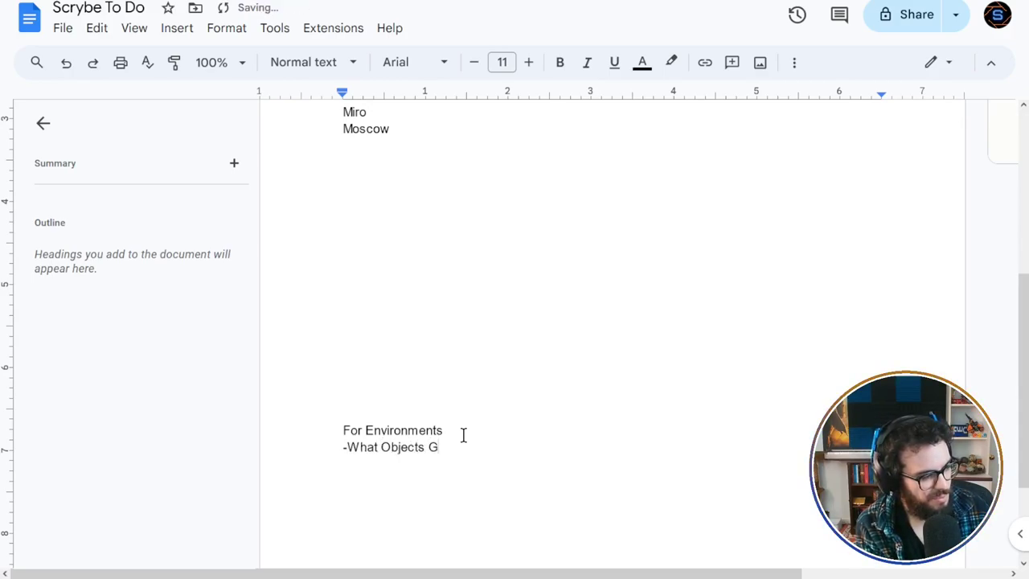
key("BackSpace")
type("Should G")
key("BackSpace")
type("There Be?")
Step: Add the indented sub-item "-Set Dressing (make a beach look like a beach)" under the objects question
key("Return")
key("Tab")
type("-")
key("BackSpace")
type("-")
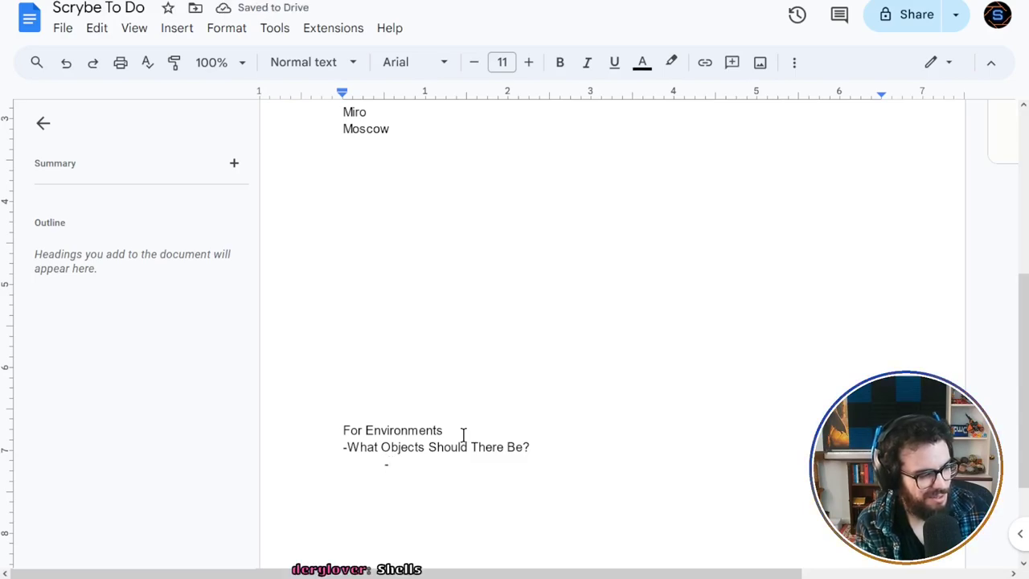
type("Set Dressing")
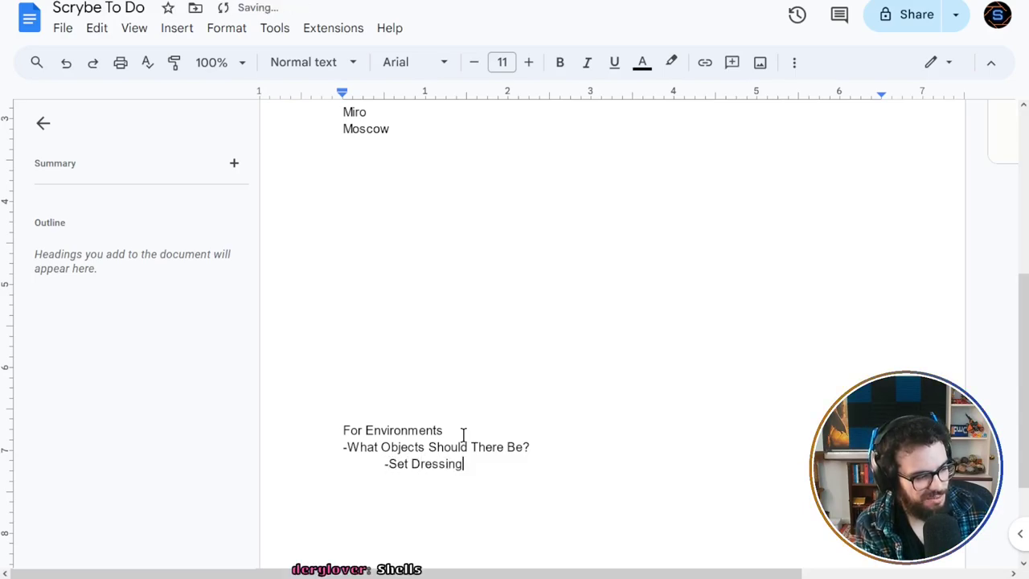
type(" (make a beach lo")
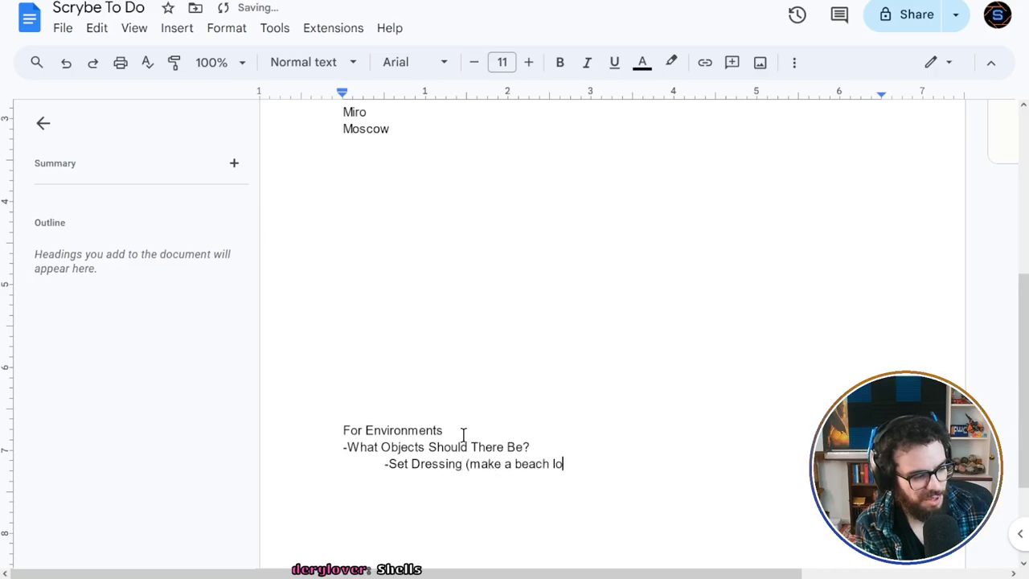
type("ok like a beach)")
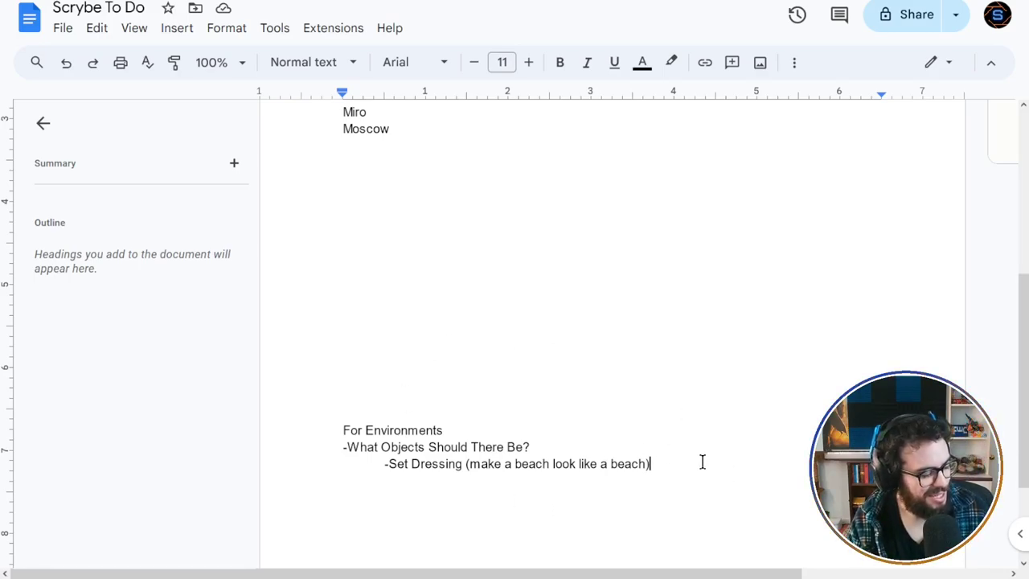
Step: Extend the parenthesis of the Set Dressing item with the examples ": shells, driftwood, seaweed)"
key("BackSpace")
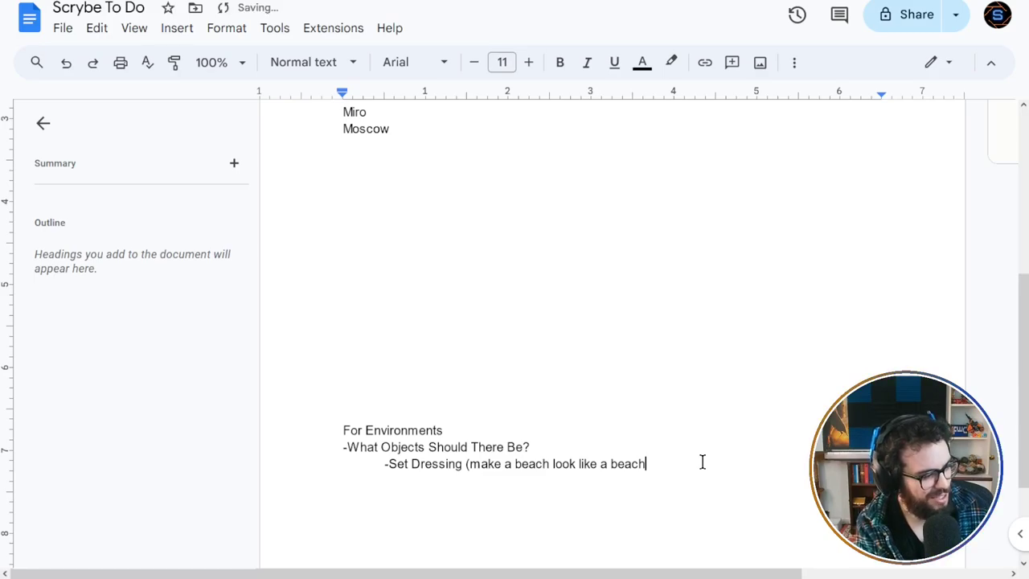
type(":")
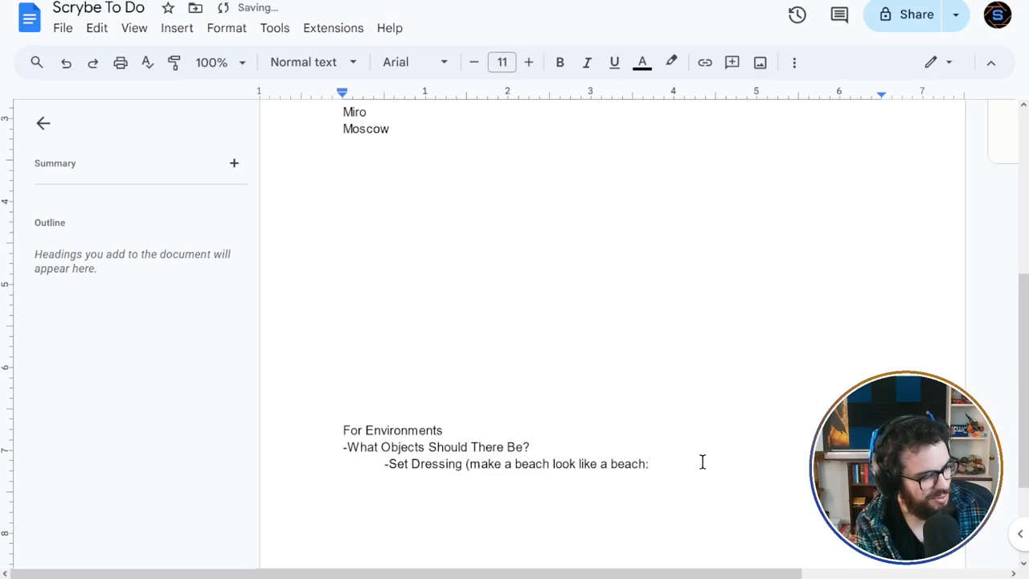
type(" shells, ")
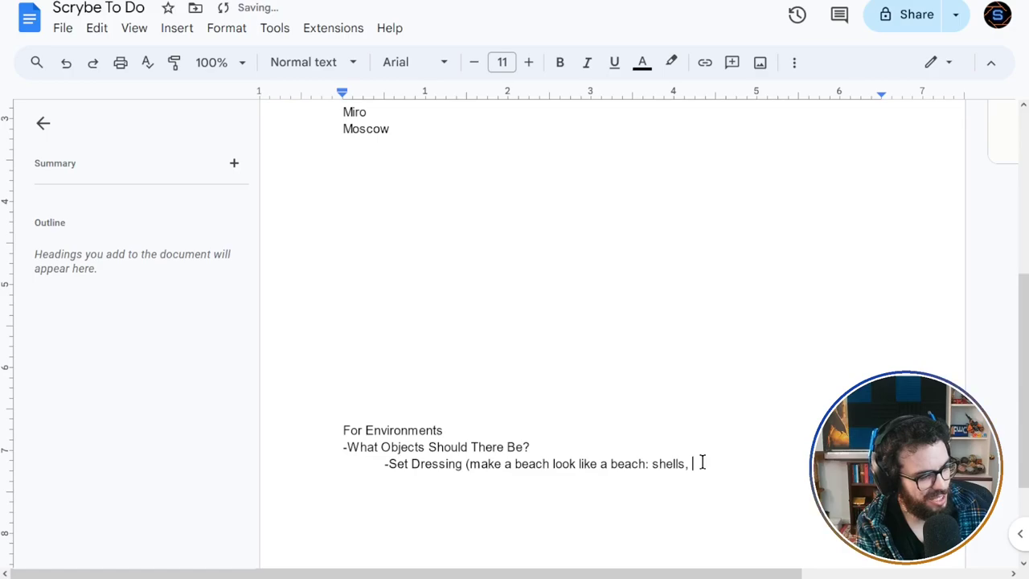
type("driftwood, ")
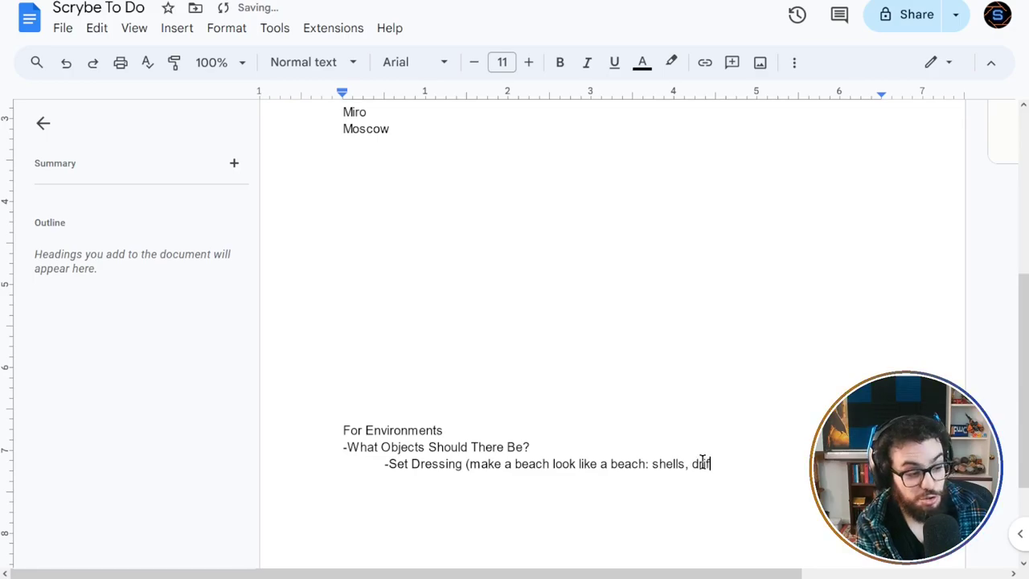
type("seaweed)")
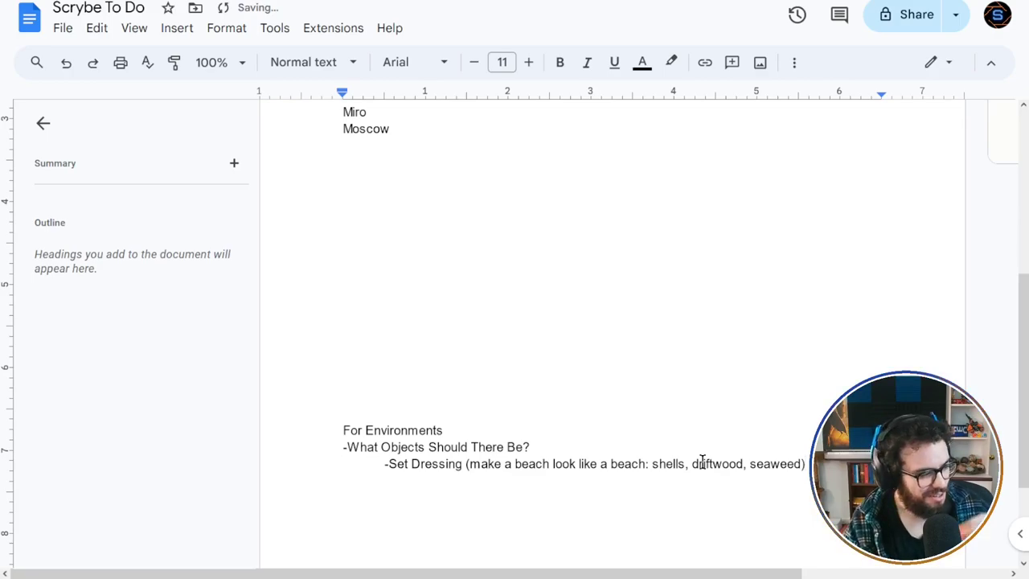
Step: Add a second indented sub-item reading "-Puzzles (not sure, what would an ocean/beach god?)"
key("Return")
key("Tab")
type("-P")
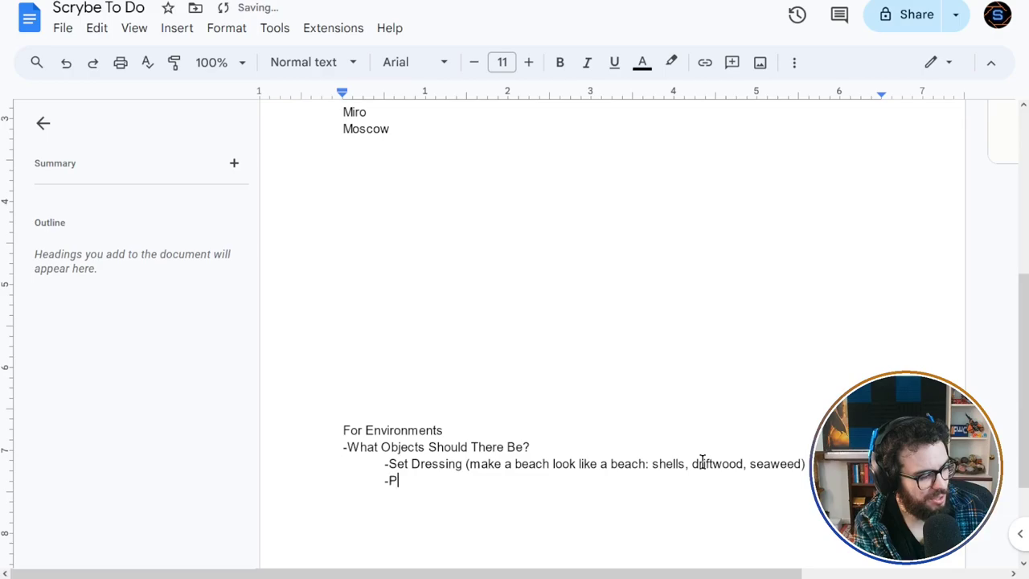
type("uzzles (")
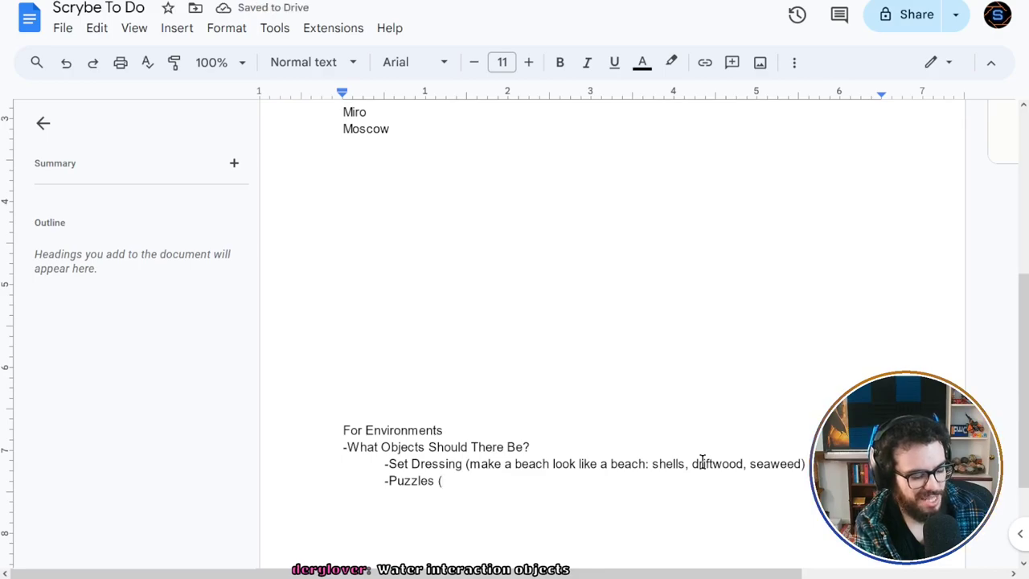
type("not sure, ")
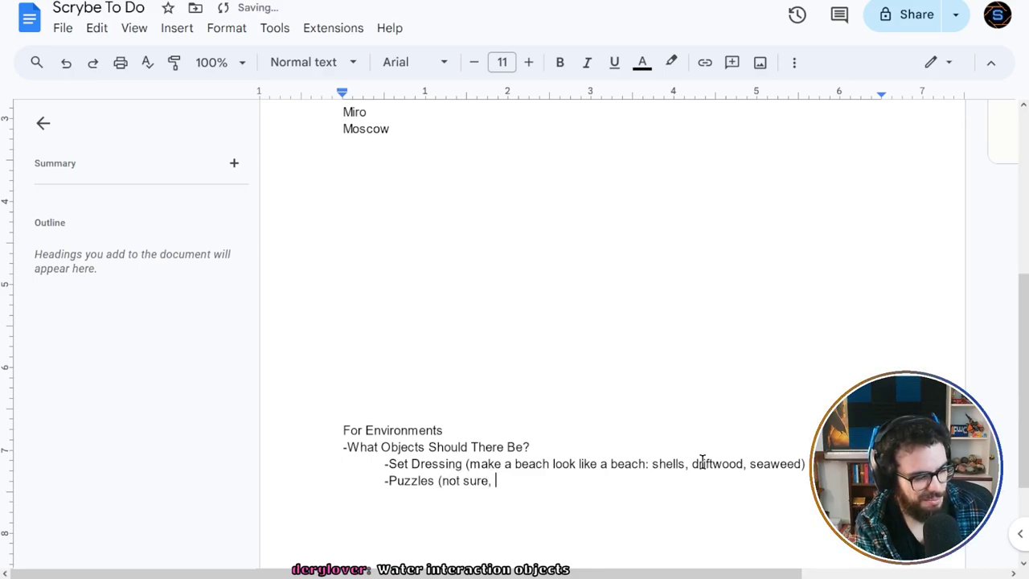
type("what would an ocean/beach god?)")
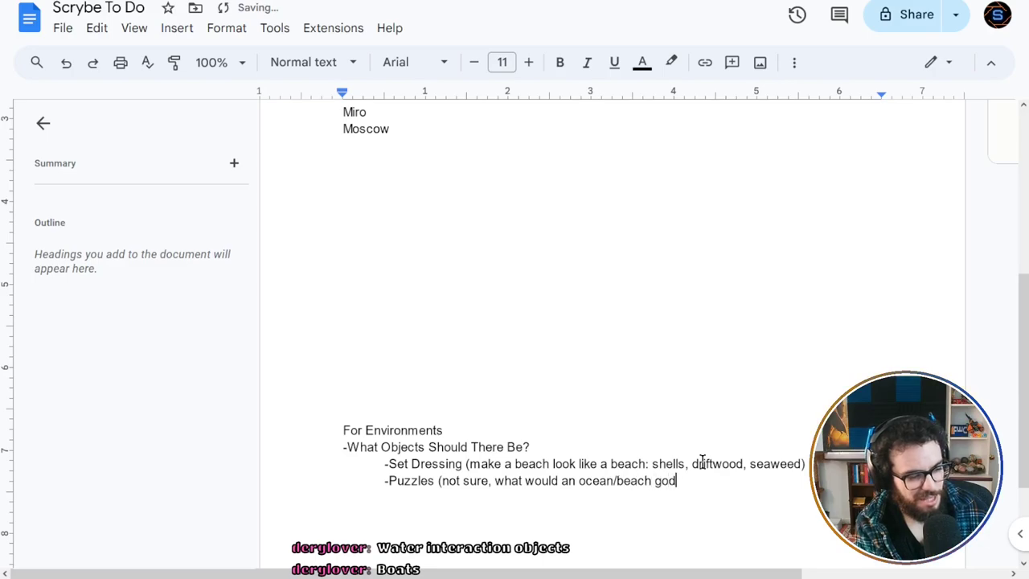
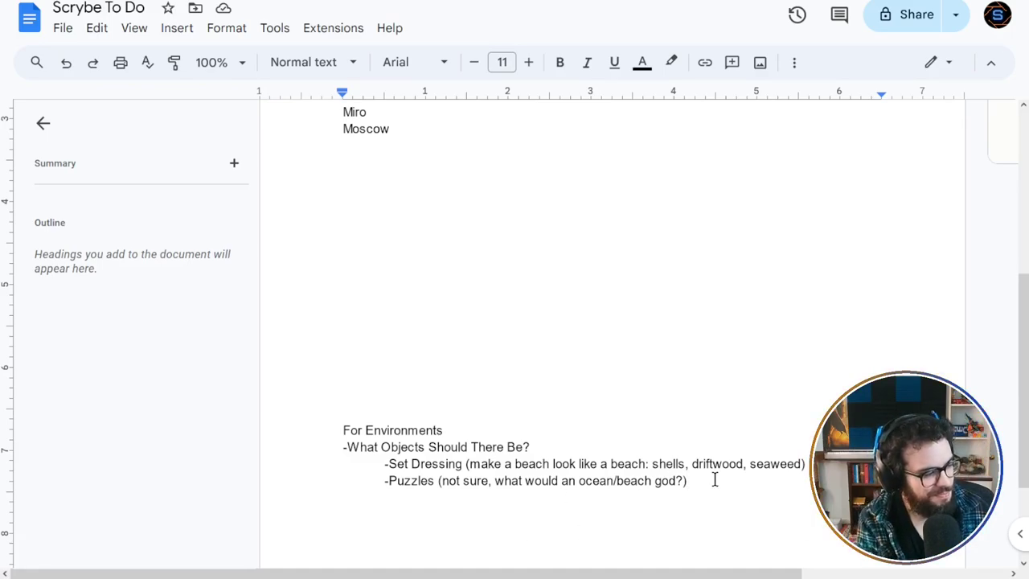
Step: Start a new dash item below Puzzles and extend the Set Dressing examples with ", boats, buoys"
key("Return")
type("-")
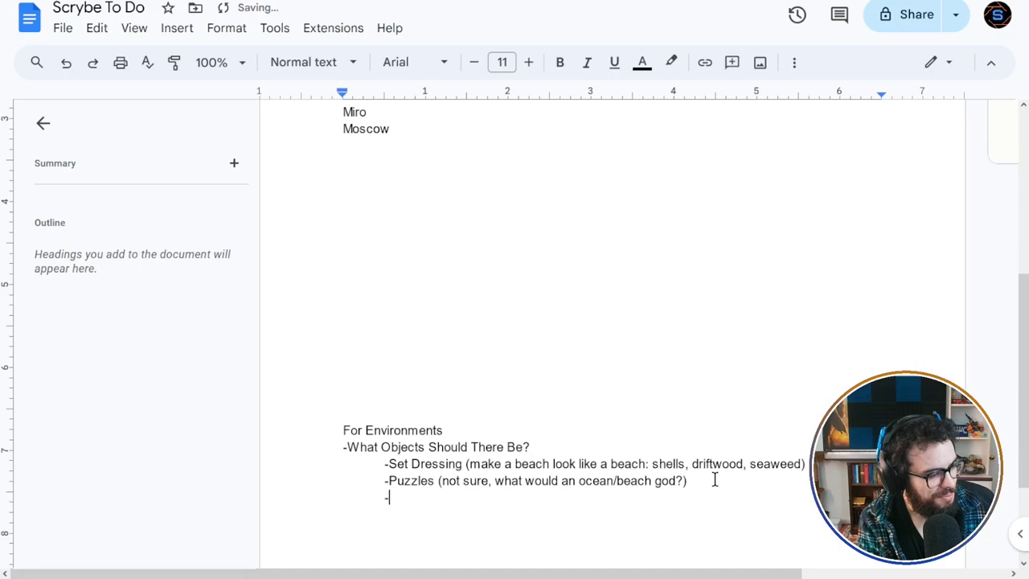
key("Up")
key("Up")
key("Down")
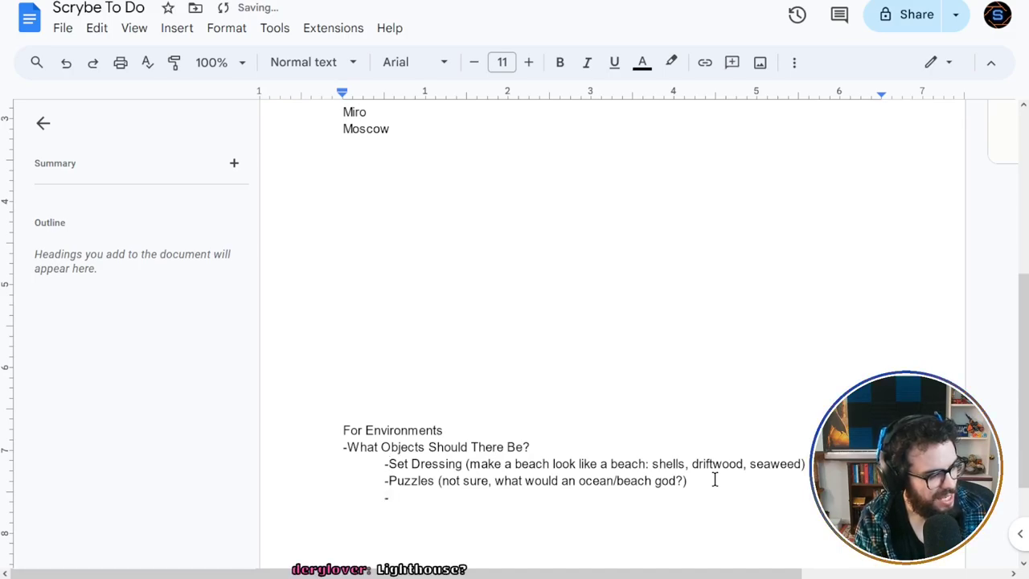
key("Up")
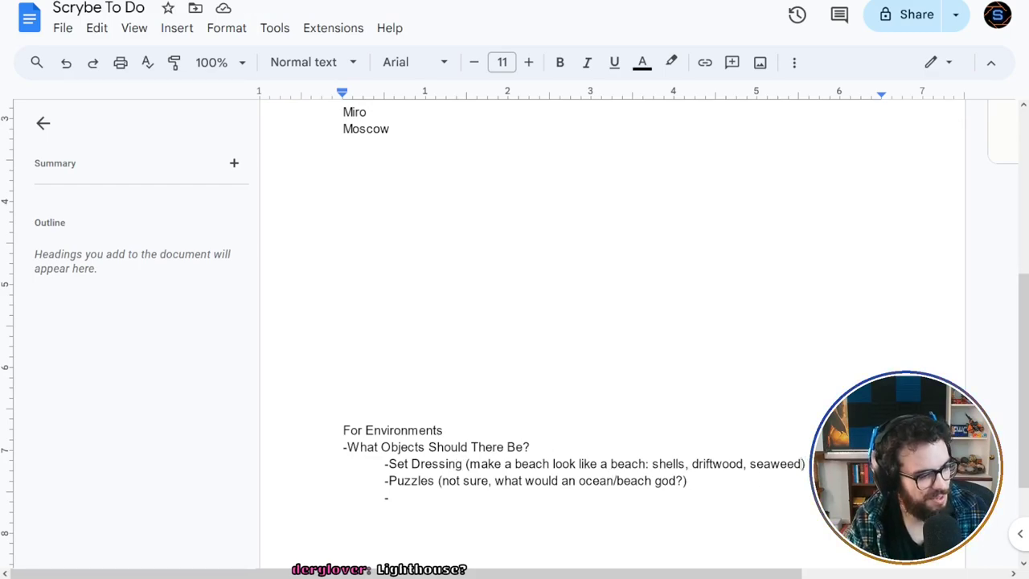
left_click(803, 464)
type(", bu")
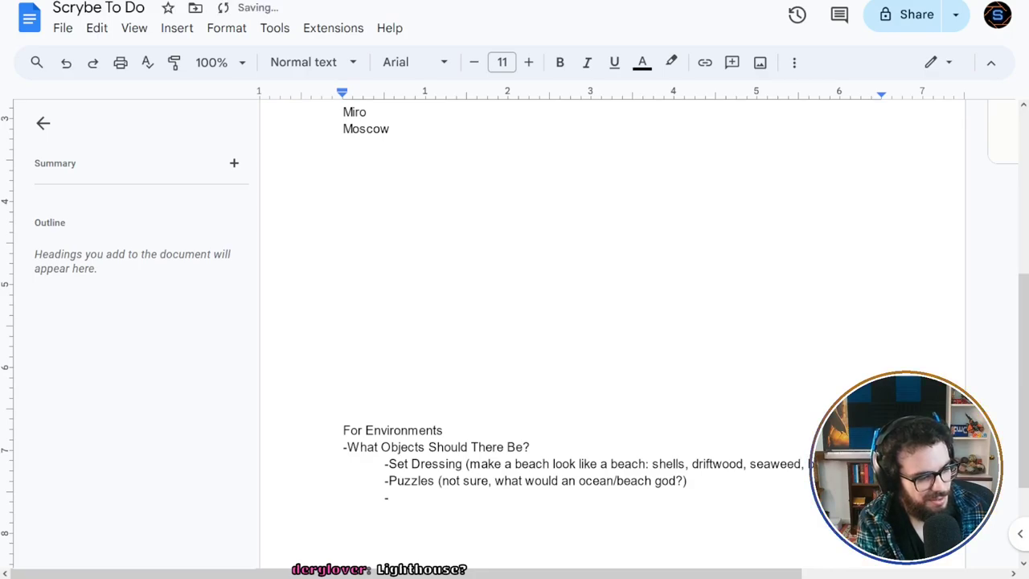
type("oys")
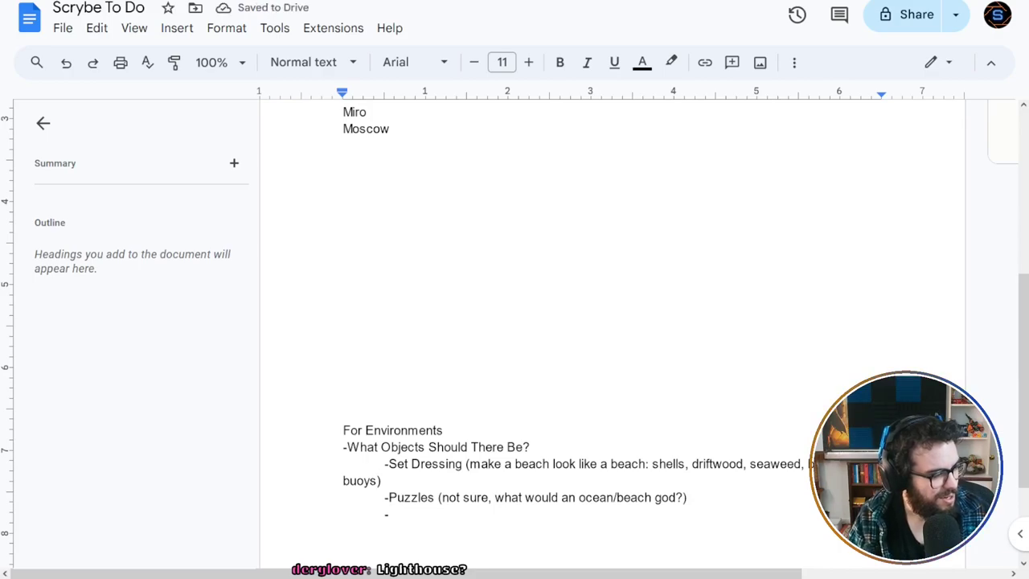
Step: Indent the wrapped "buoys)" line of the Set Dressing item so it aligns with the sub-items
key("Tab")
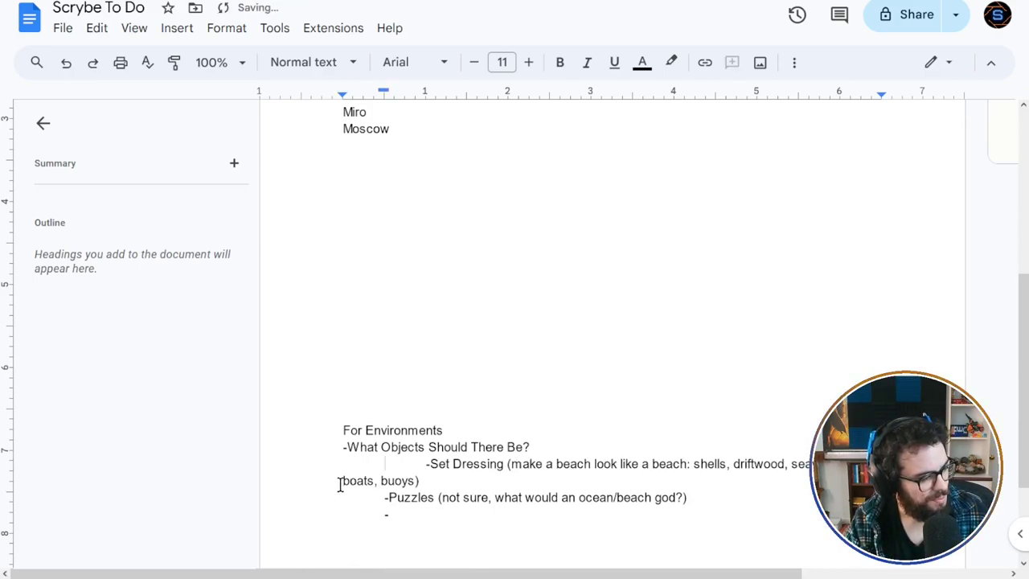
key("BackSpace")
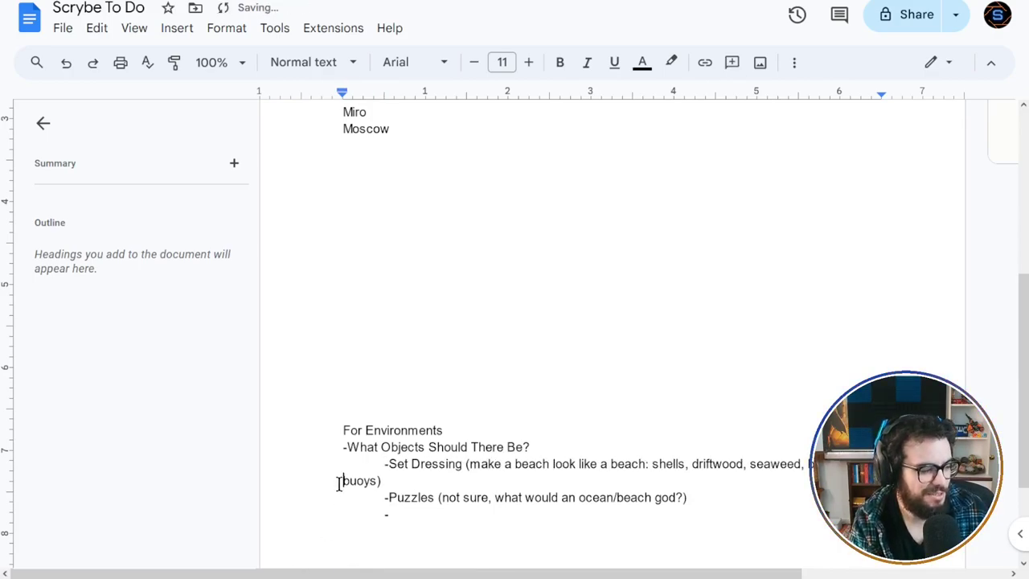
key("Tab")
key("Tab")
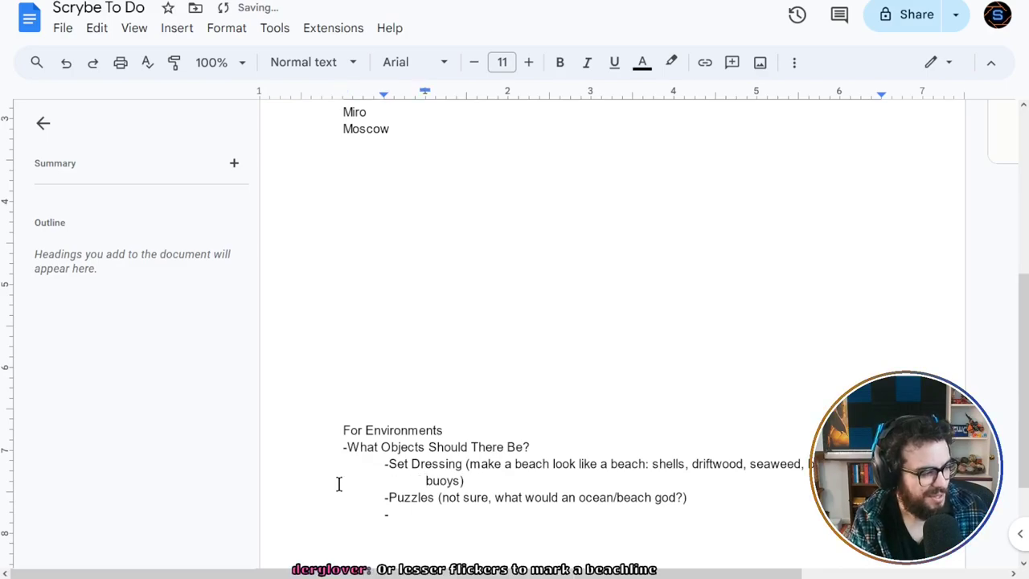
key("BackSpace")
Step: Fill the empty third sub-item with "Creatures and NPCs" and start another dash item below it
left_click(489, 514)
scroll(599, 470, "down", 2)
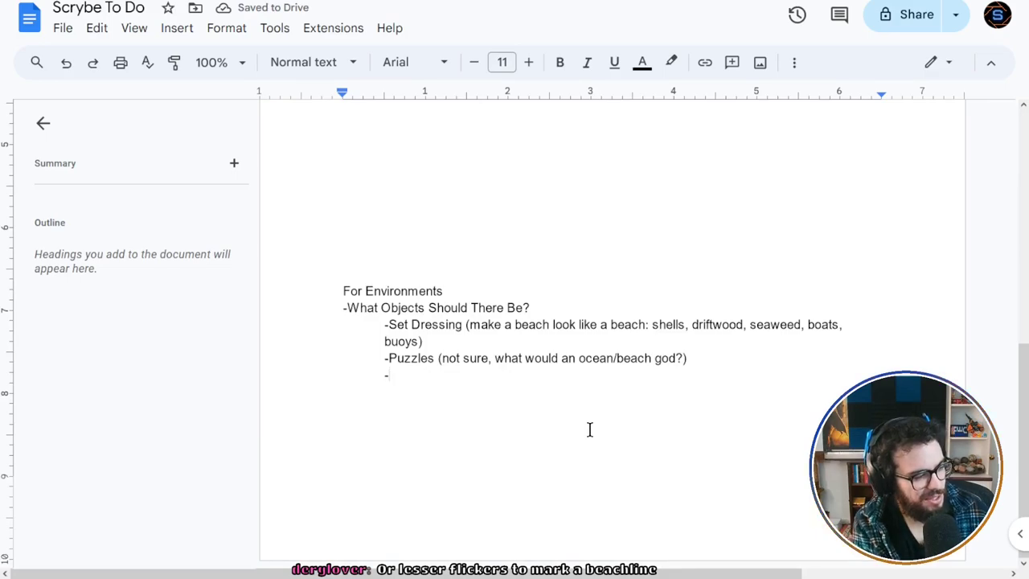
type("Creatures (")
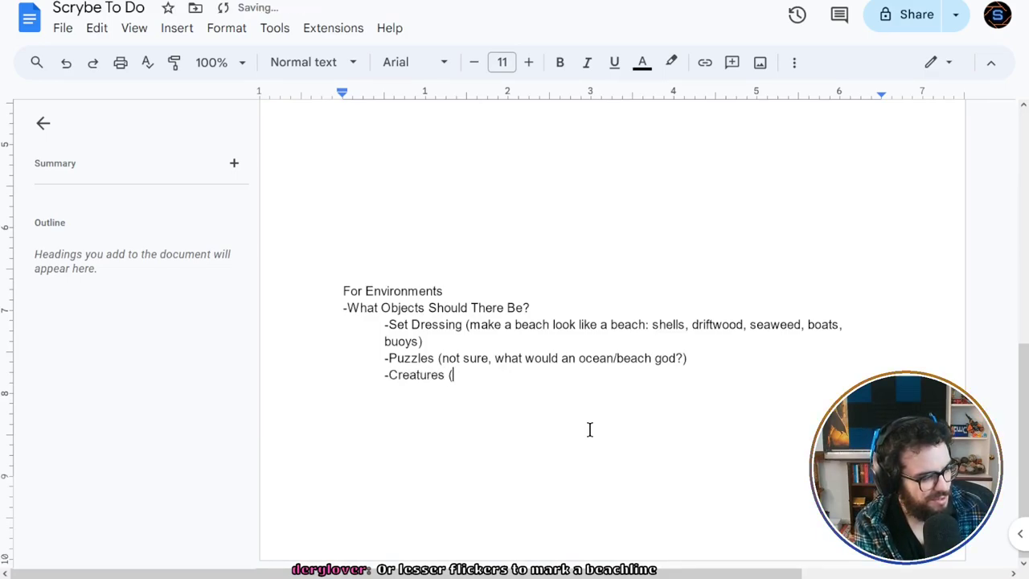
key("BackSpace")
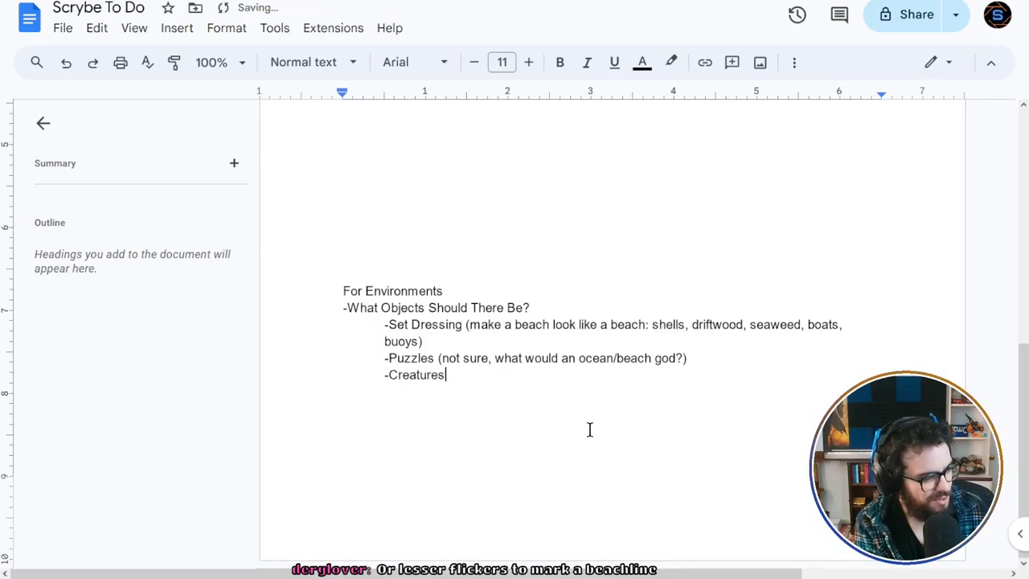
type("and ")
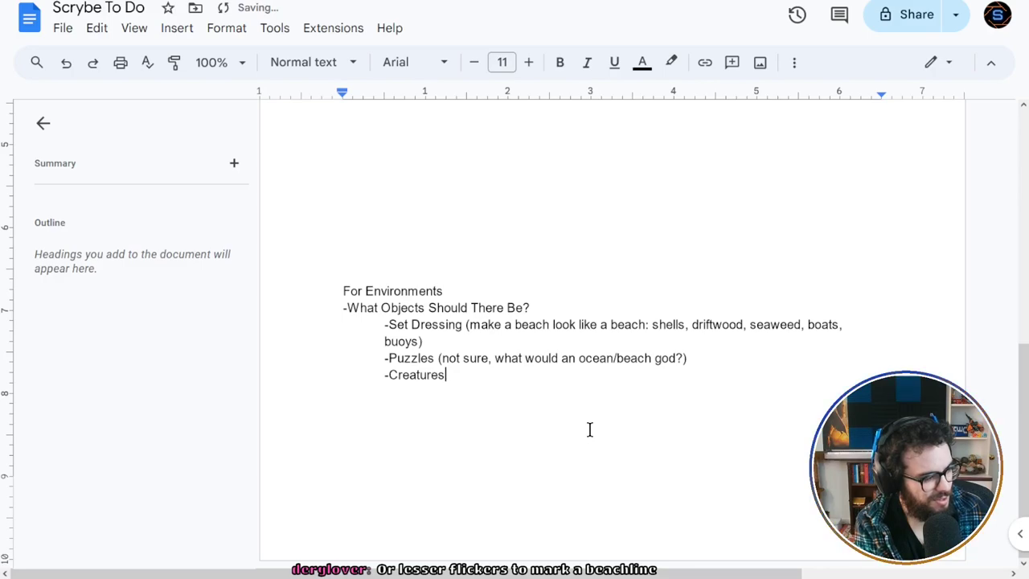
type("NPCS")
key("BackSpace")
type("s")
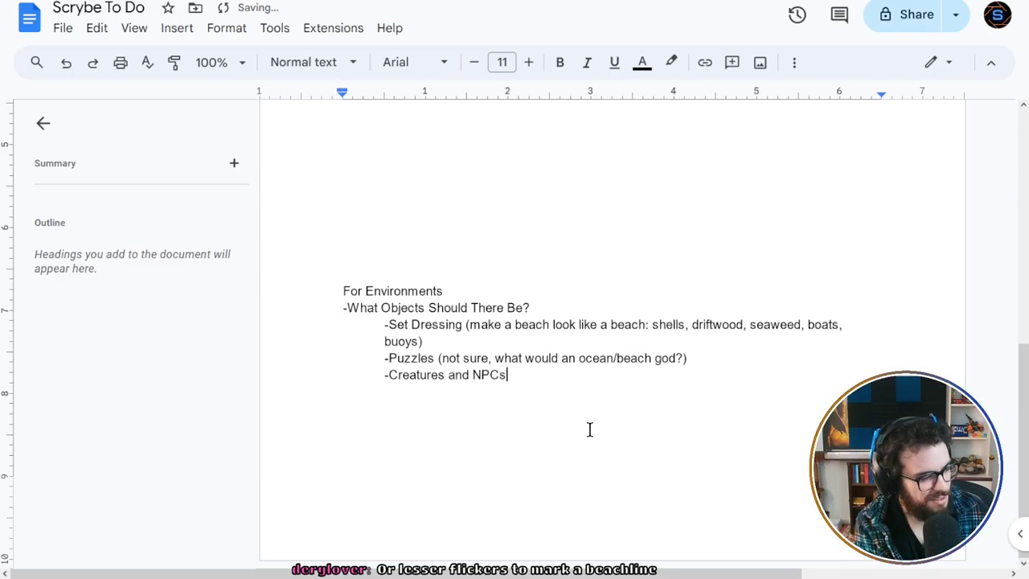
key("Tab")
type("-")
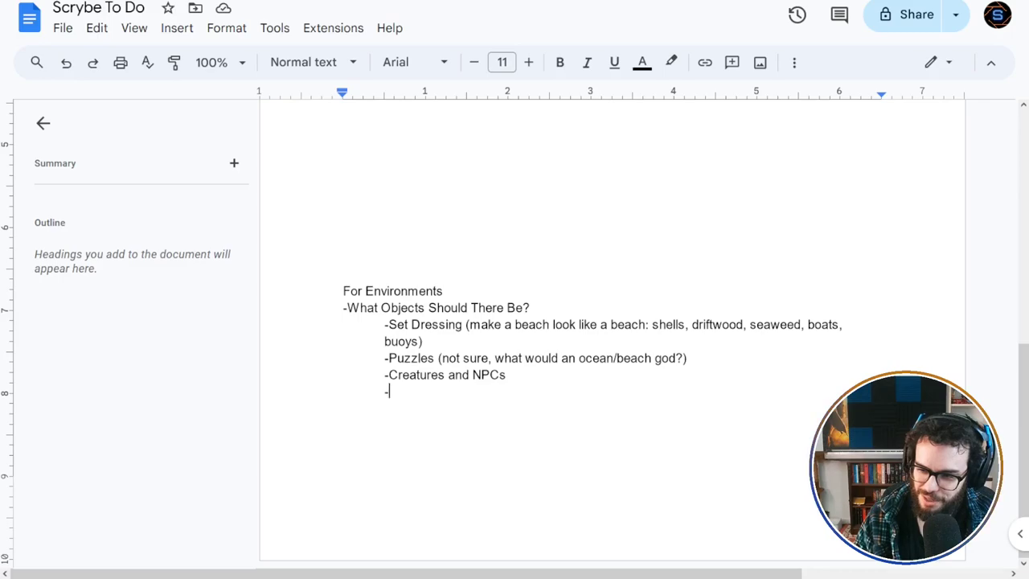
Step: Replace "buoys" in the Set Dressing parenthesis with "Buoys, buildings? Lighthouse? Trees and bushes"
left_click(417, 342)
key("ctrl+shift+Left")
type("Buoys, buidl")
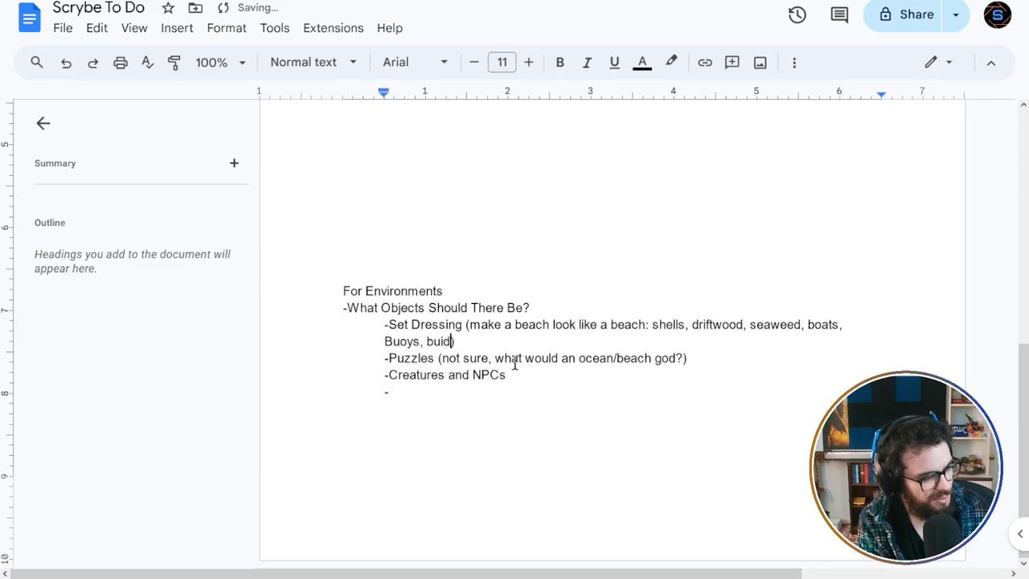
key("BackSpace")
key("BackSpace")
key("BackSpace")
type("ildings? Lighthouse?")
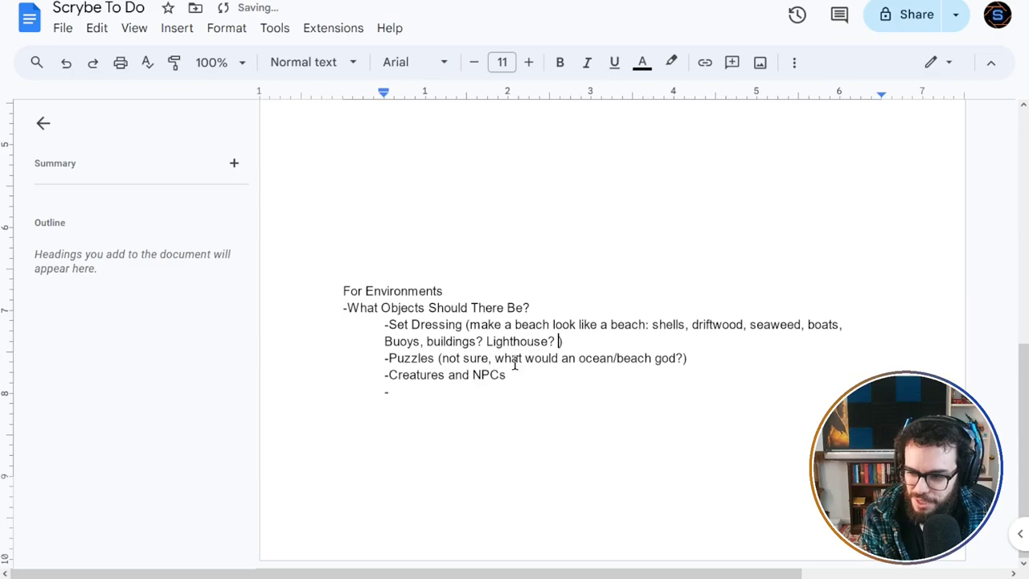
type(" Trees and bushes")
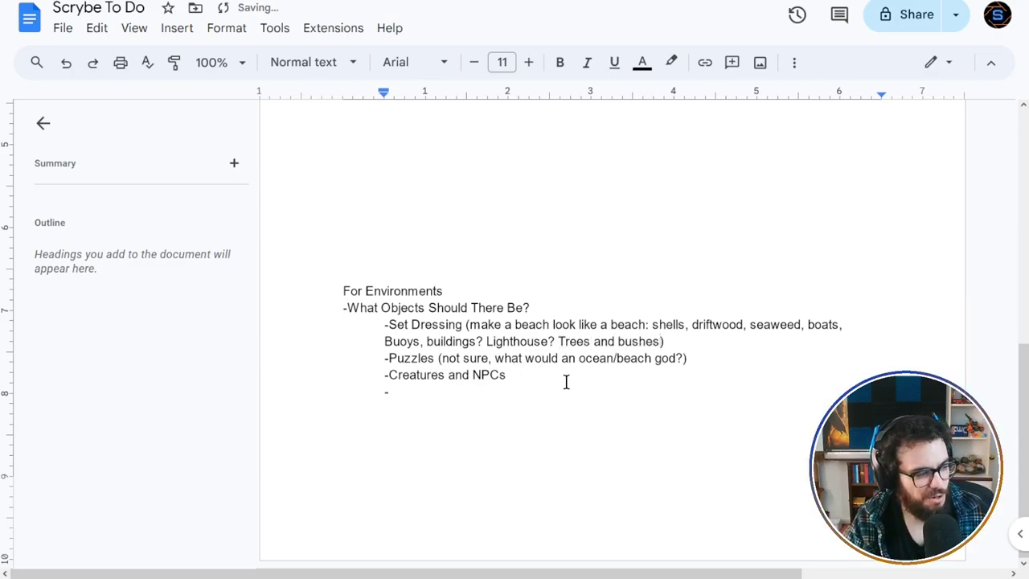
left_click(568, 382)
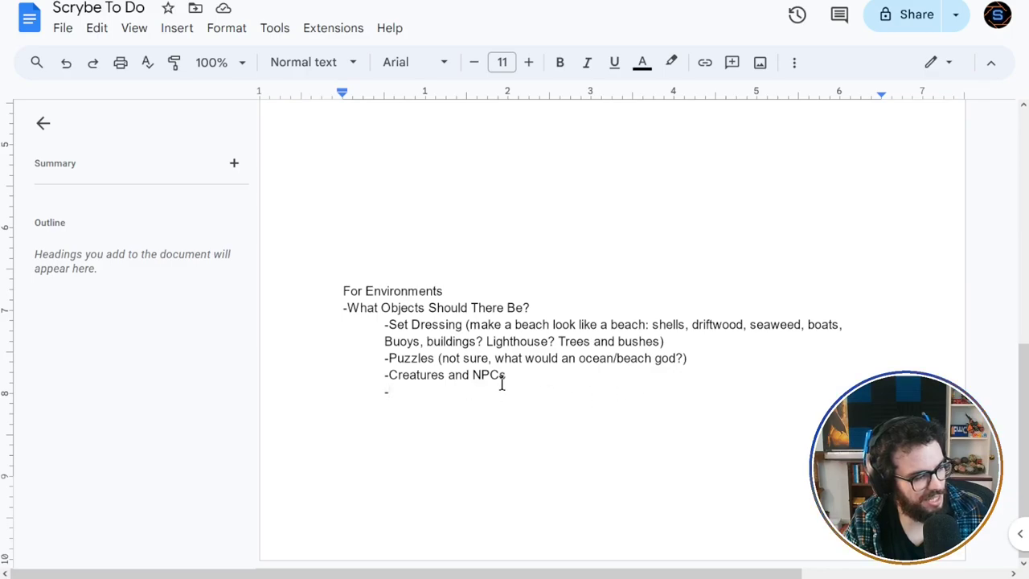
Step: Make the Puzzles note "(not sure, what would an ocean/beach god?)" bold
left_click_drag(706, 358, 435, 356)
key("ctrl+b")
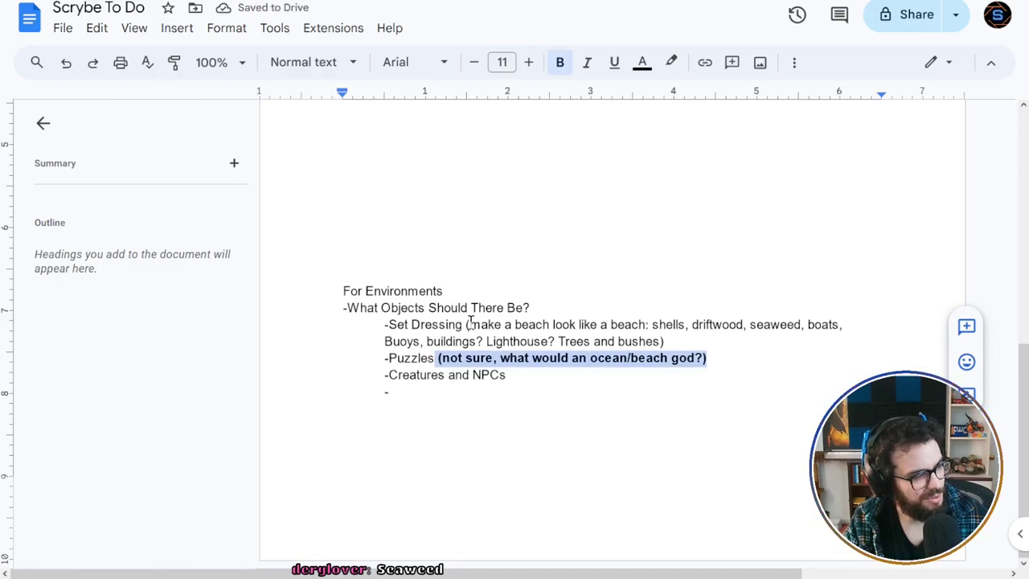
left_click(453, 396)
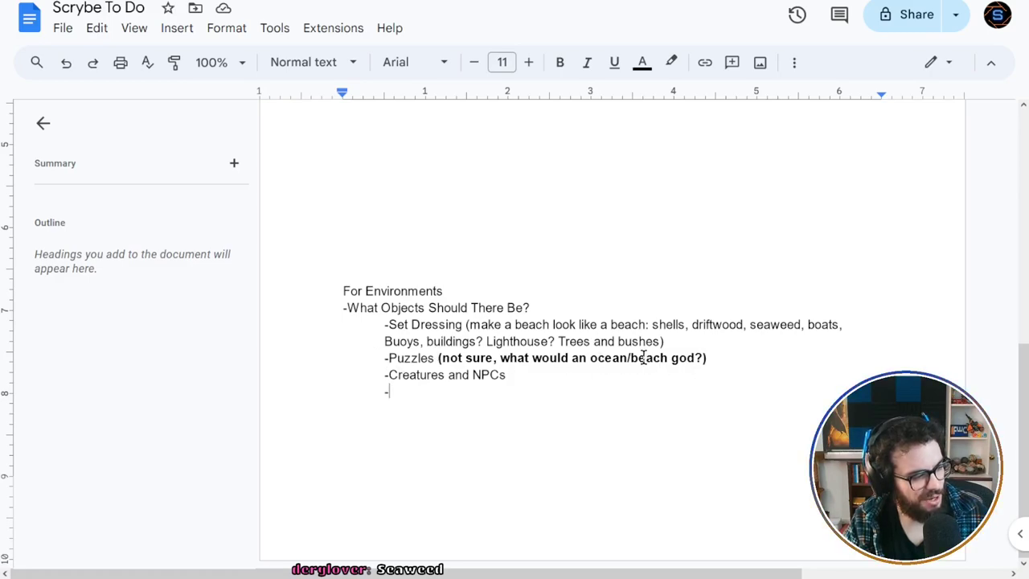
left_click_drag(723, 358, 435, 358)
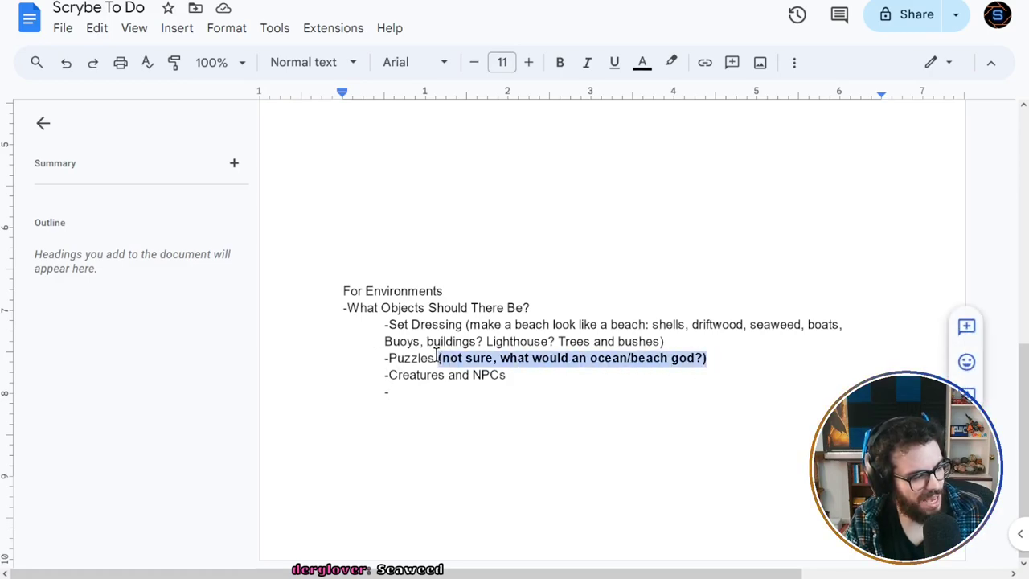
left_click(554, 386)
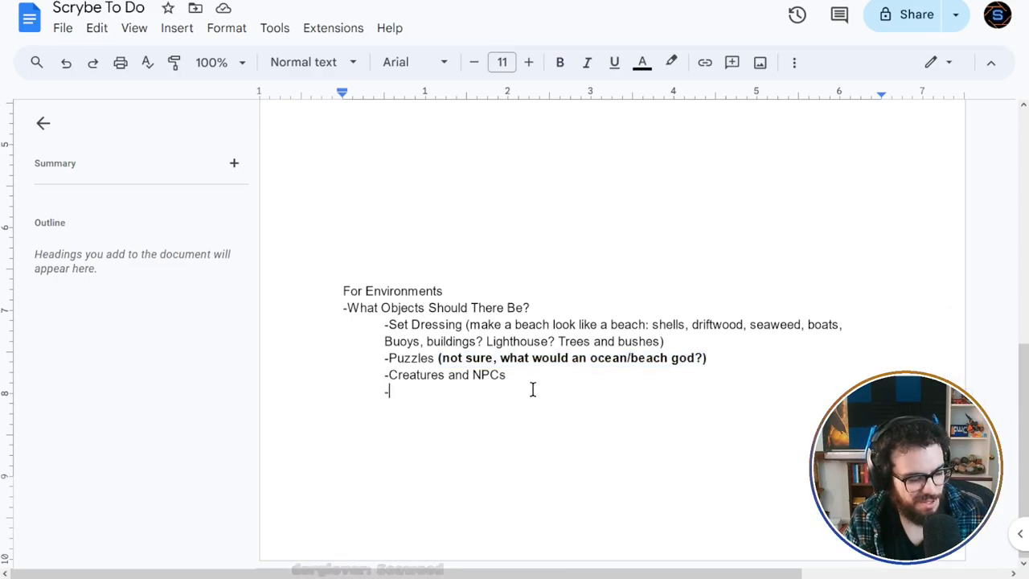
left_click_drag(711, 358, 436, 358)
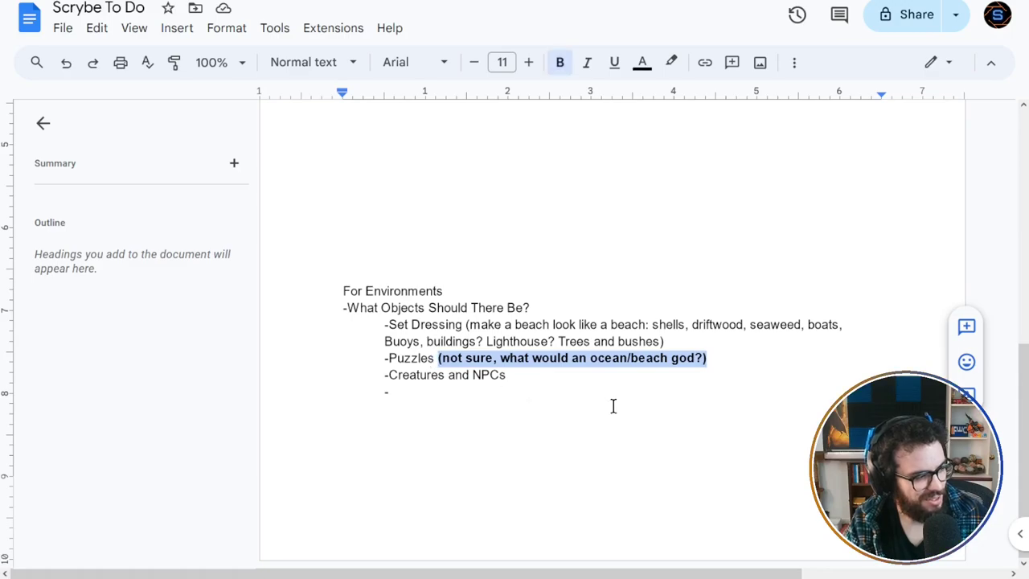
left_click(522, 392)
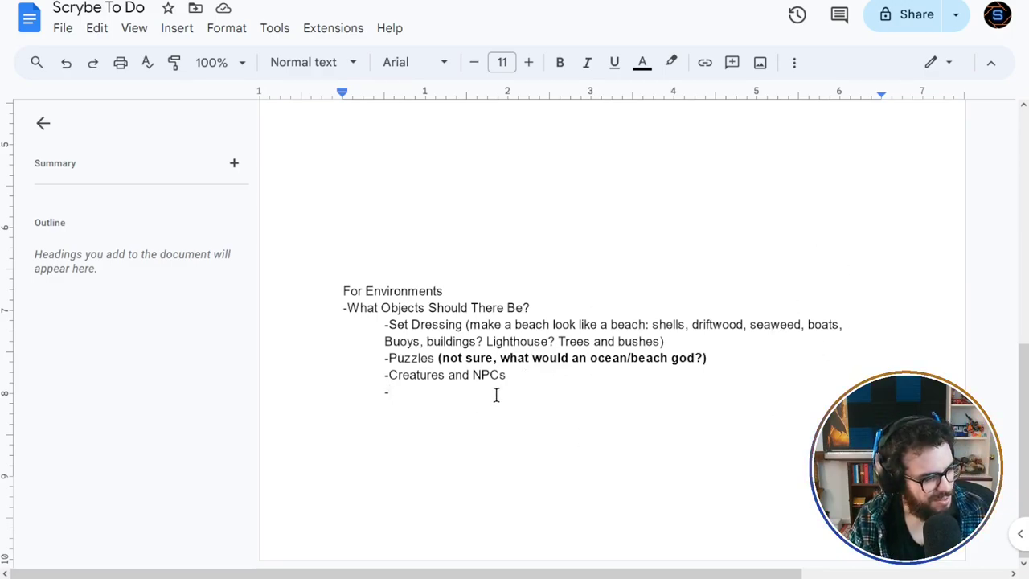
key("shift+Home")
left_click(467, 392)
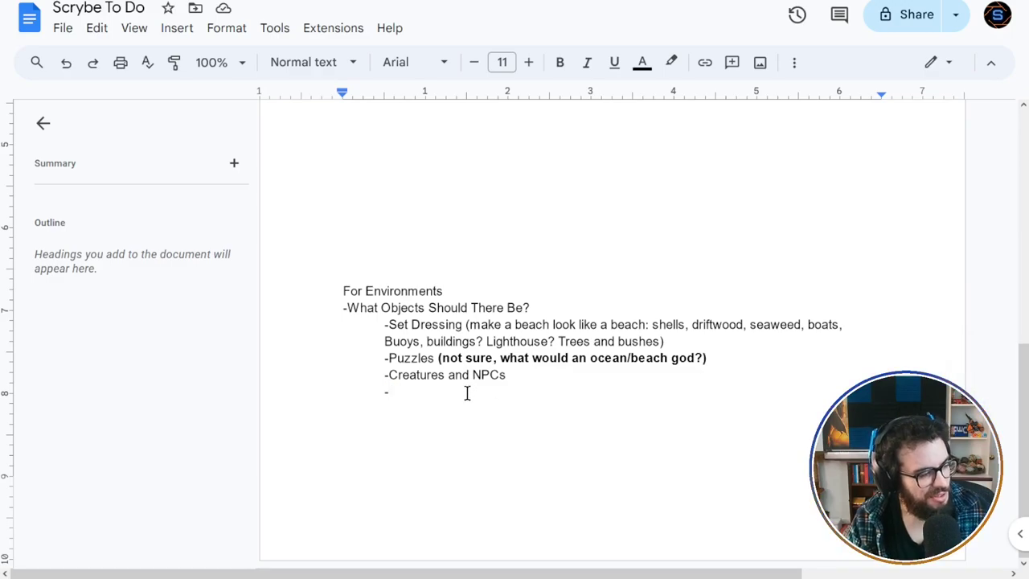
Step: Add "+Treasure" after Puzzles and fill the empty item with "Consider objects for simulation purposes (Creatures get hungry, need nests)"
left_click(436, 358)
type("+Treasure")
key("Down")
key("Down")
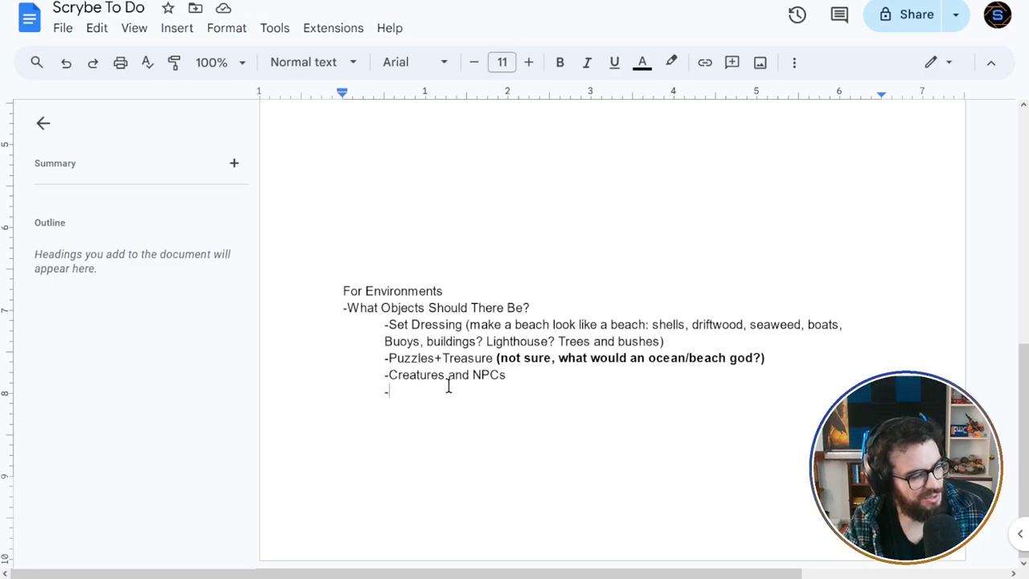
type("Consider objects fo")
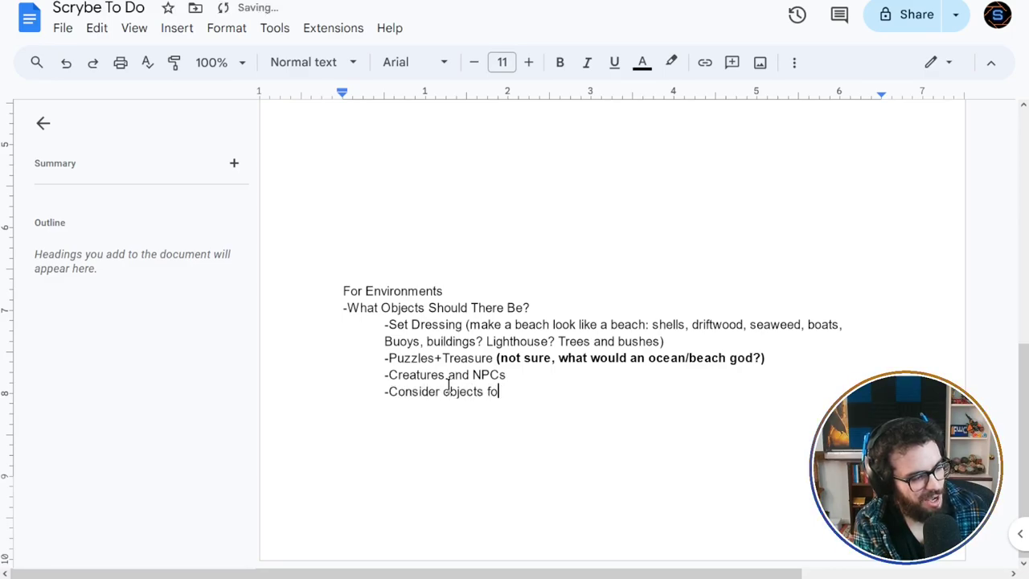
type("r simulation purposes (")
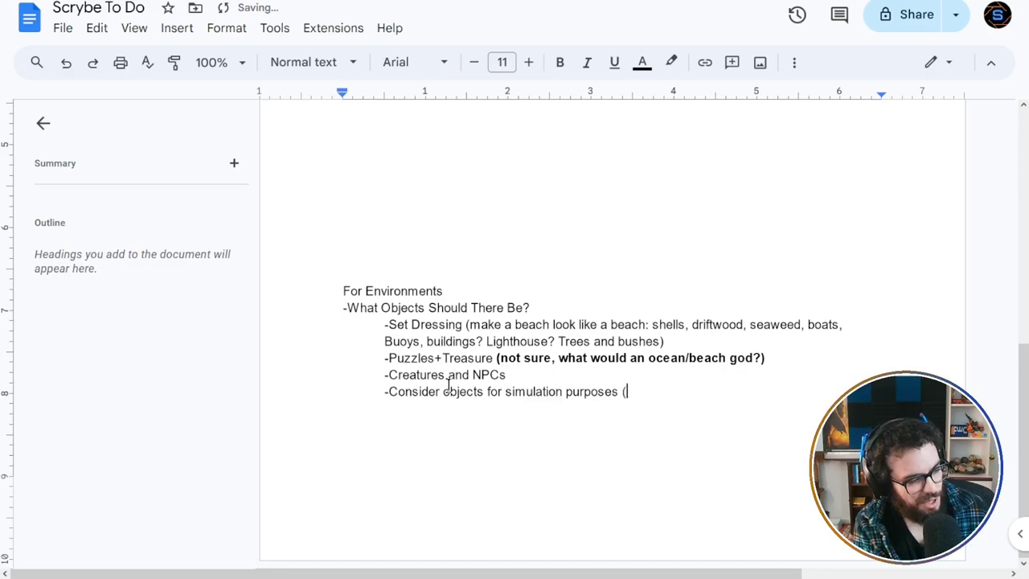
type("Creatu")
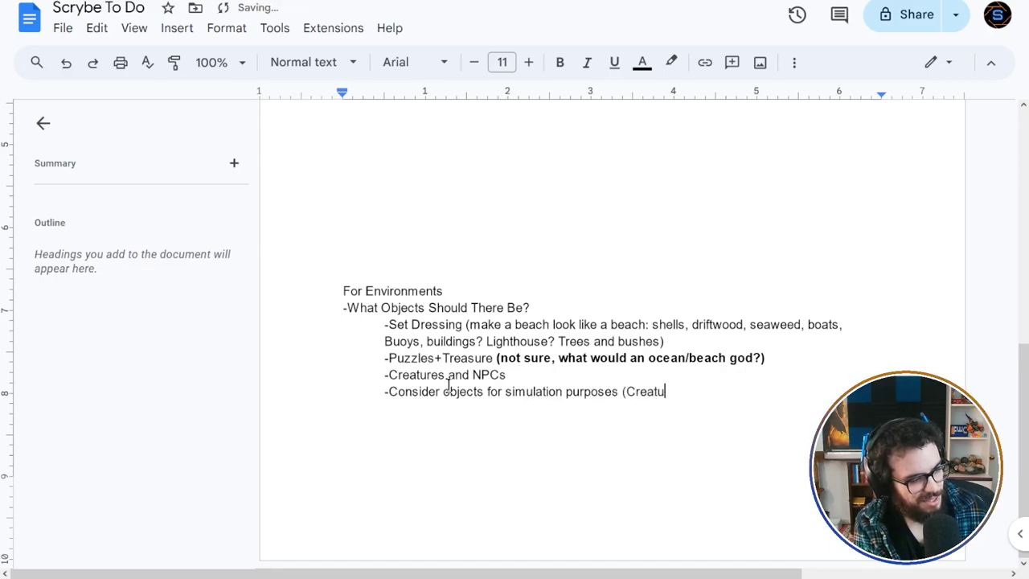
type("res get hungry, ")
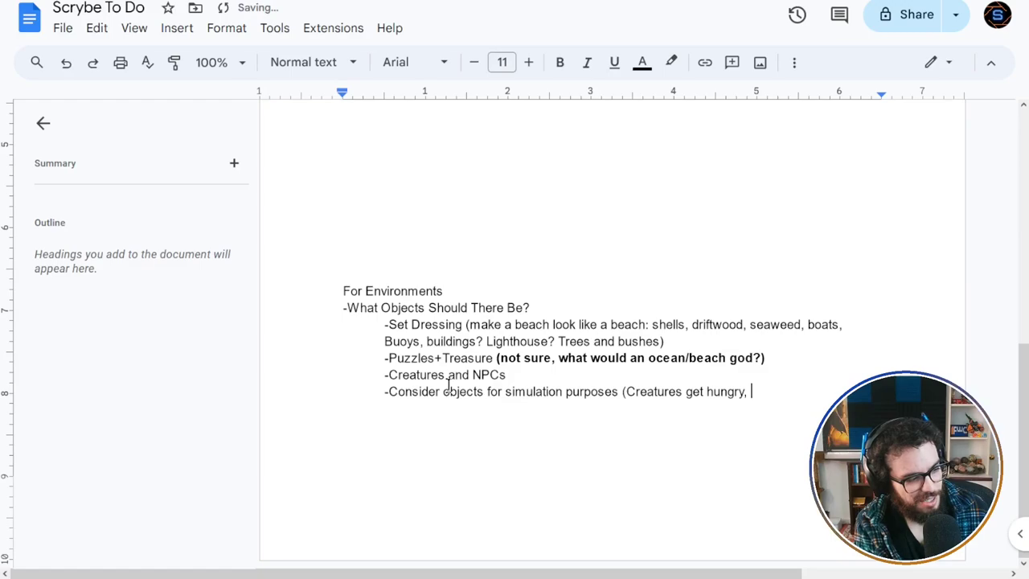
type("need nests")
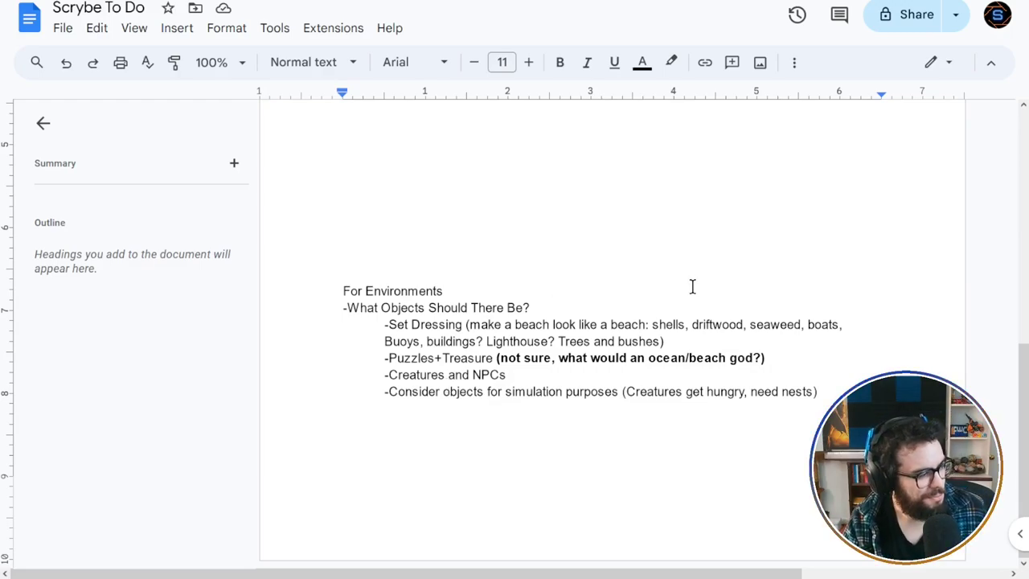
Step: Append "(both hostile and friendly)" to the "Creatures and NPCs" item
left_click_drag(512, 375, 473, 375)
left_click(514, 375)
type("(")
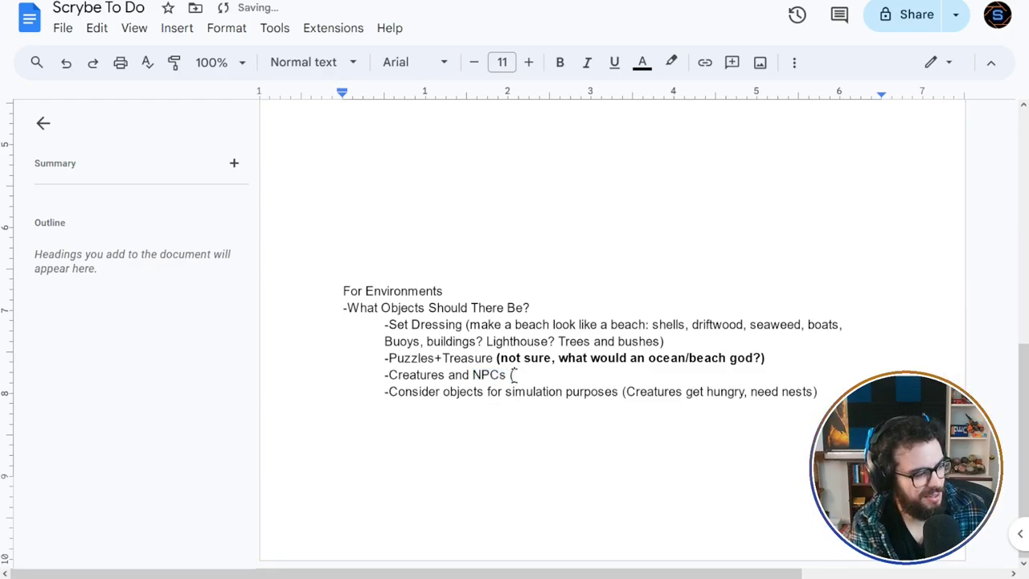
type("both hostile an")
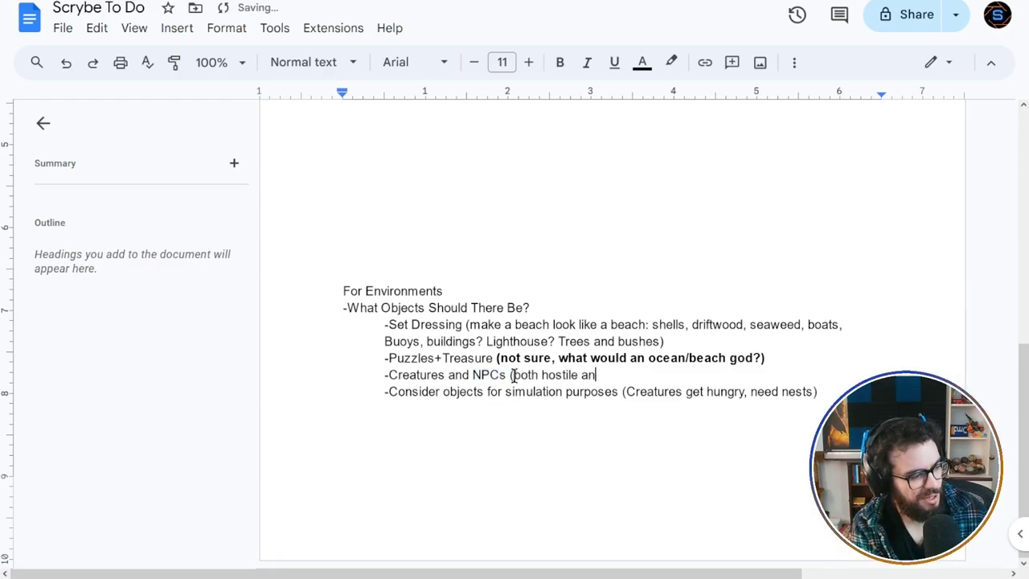
type("d friendly)")
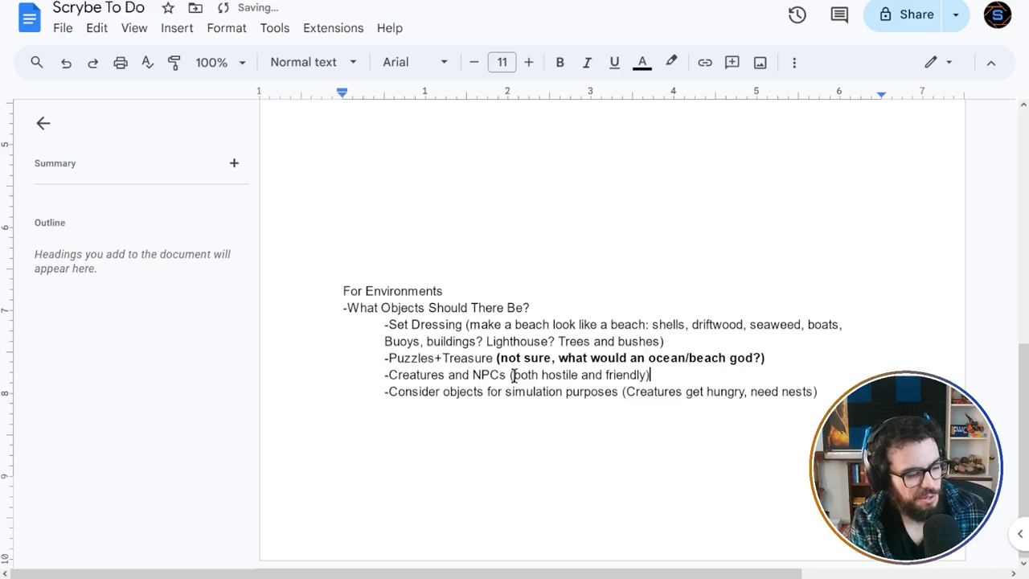
double_click(415, 375)
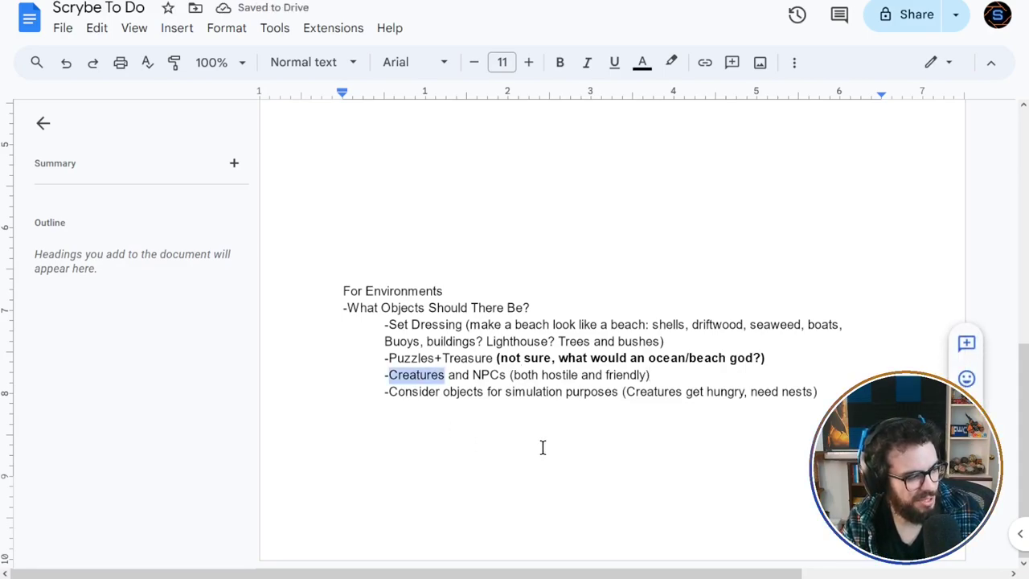
left_click(693, 389)
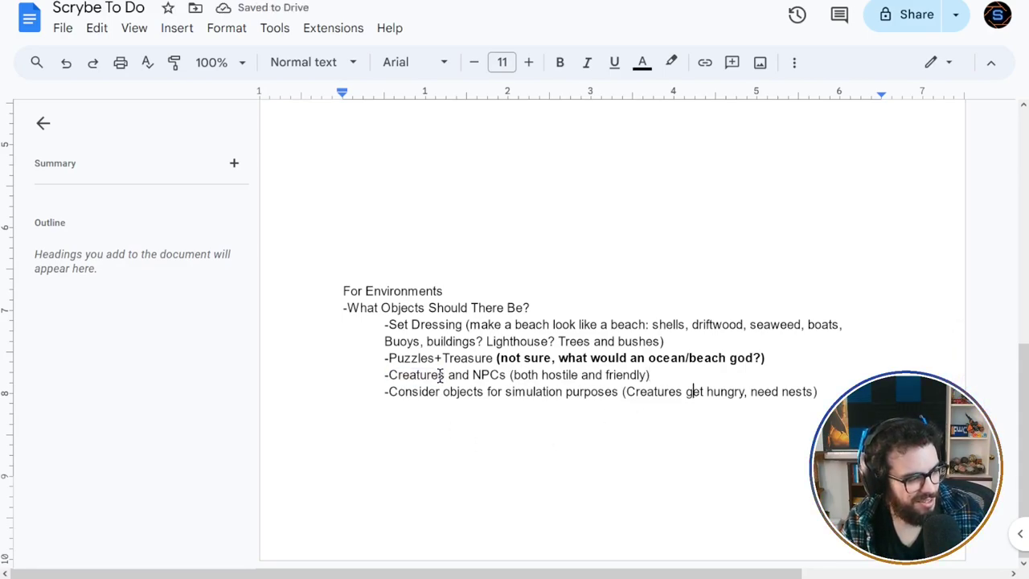
left_click_drag(444, 375, 388, 373)
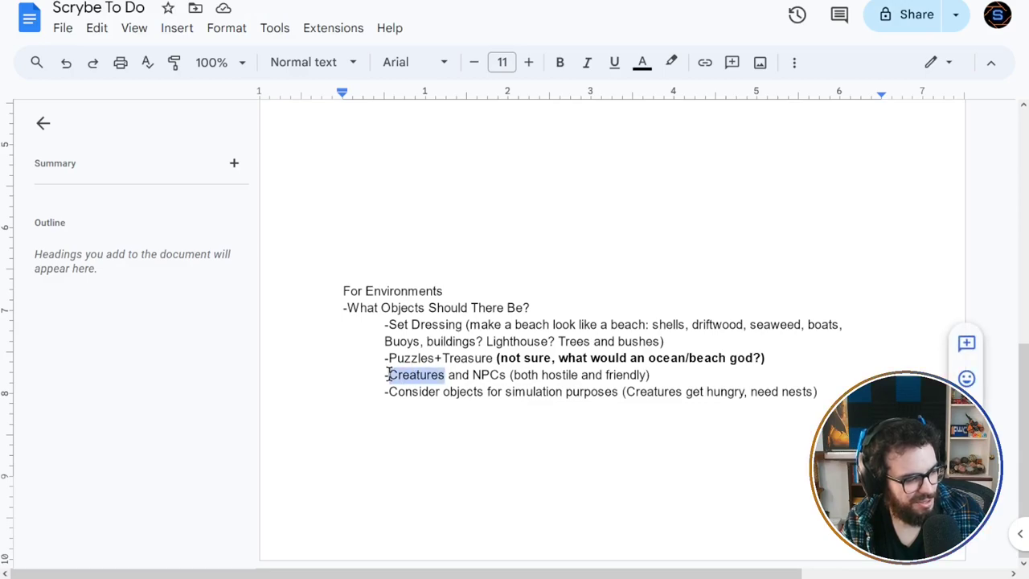
left_click(462, 389)
left_click_drag(447, 375, 391, 372)
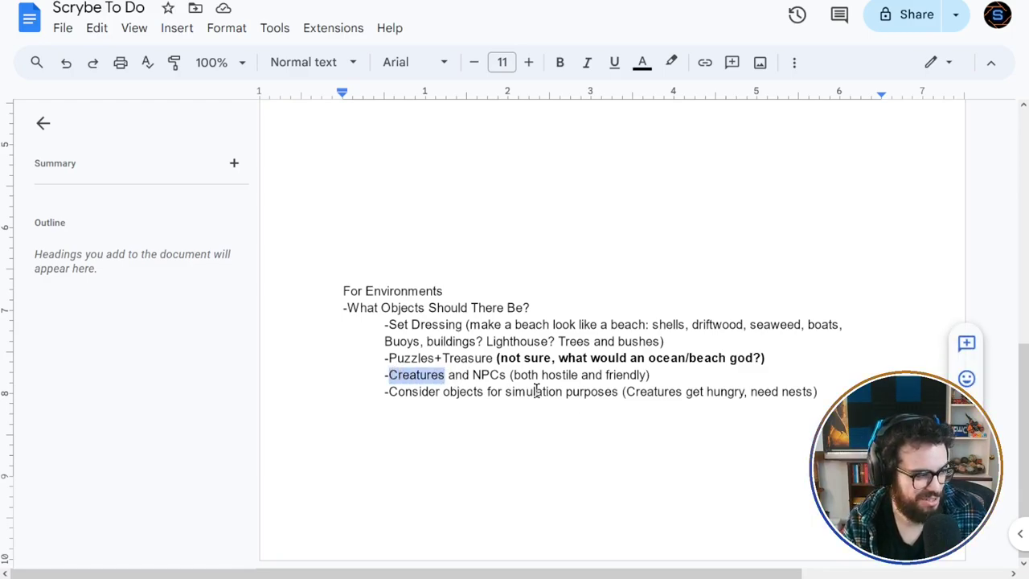
left_click(818, 391)
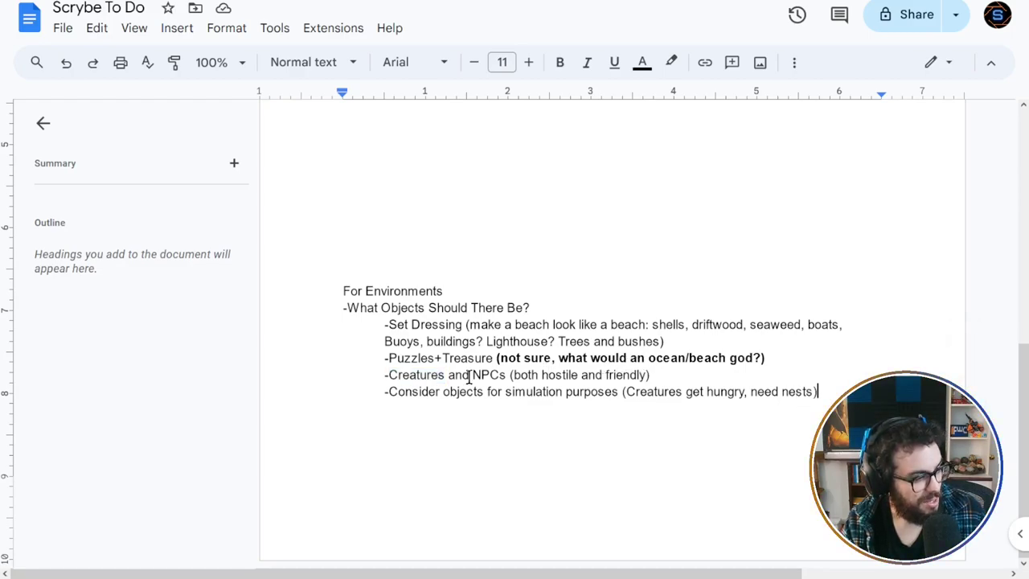
double_click(419, 376)
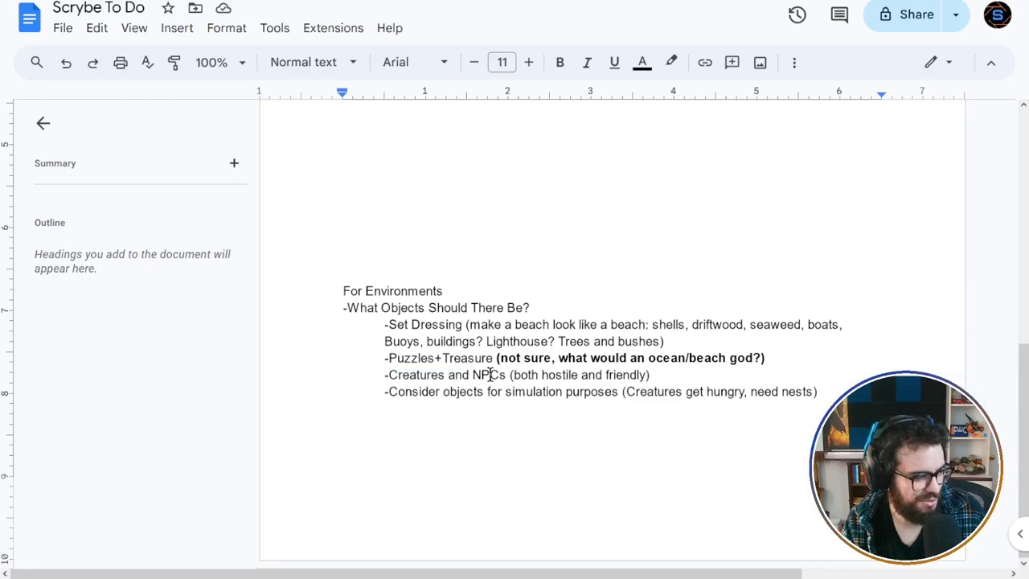
left_click(655, 374)
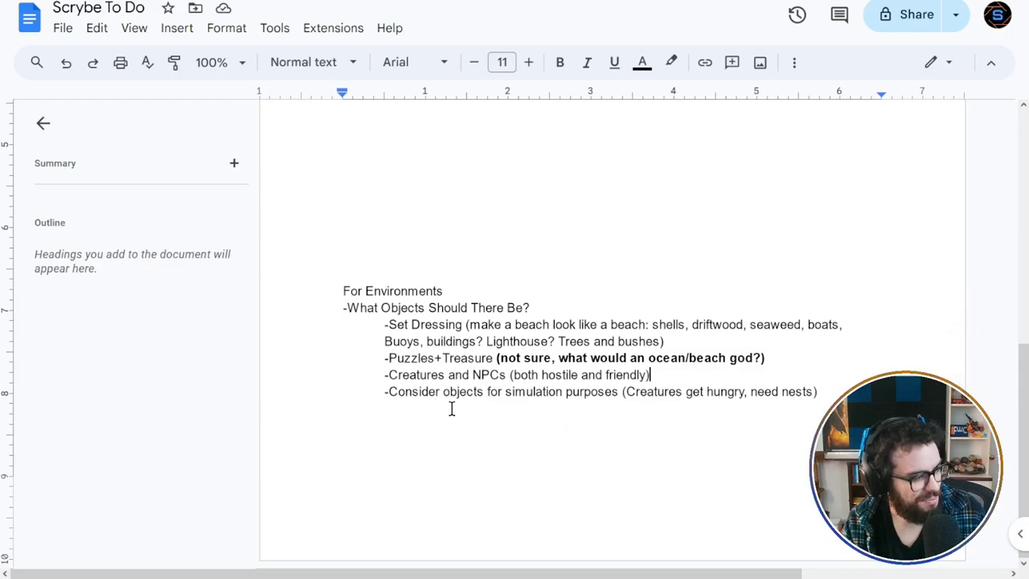
double_click(428, 374)
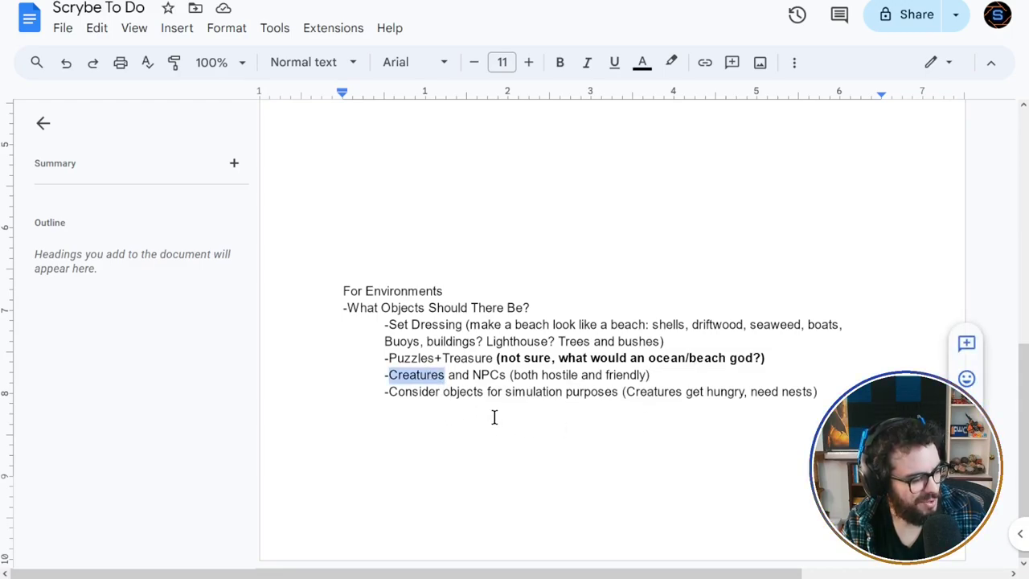
left_click(446, 406)
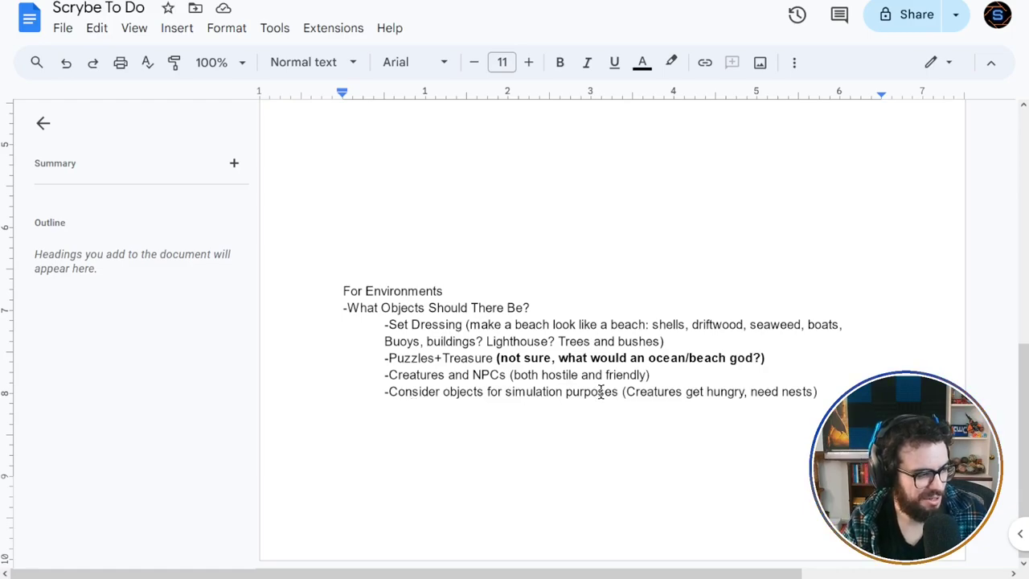
double_click(489, 372)
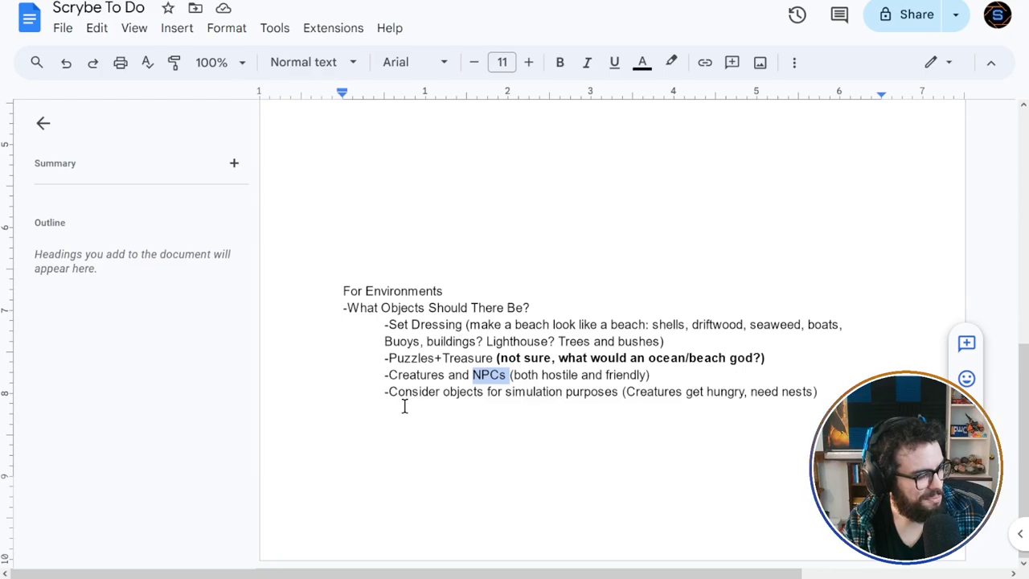
left_click(673, 386)
left_click_drag(820, 392, 374, 386)
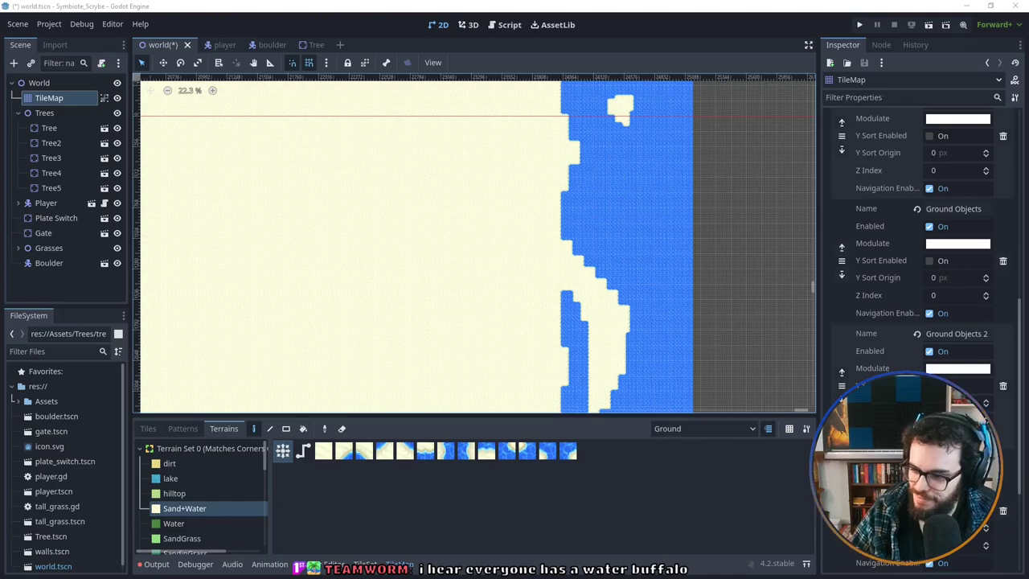
Step: Switch to Godot and examine the beach's eastern shoreline in the world scene's TileMap
middle_click_drag(475, 292, 458, 307)
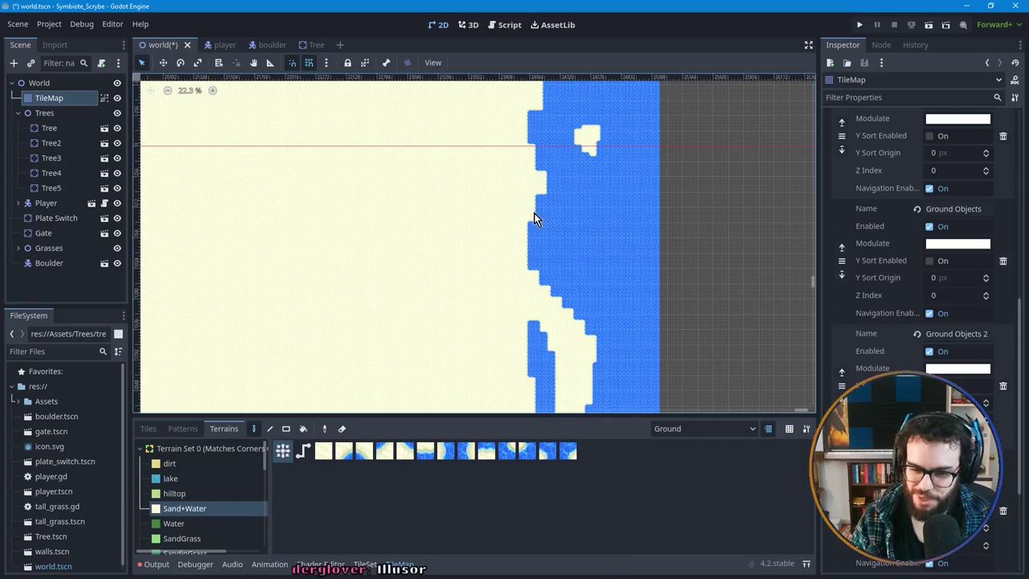
middle_click_drag(495, 176, 517, 258)
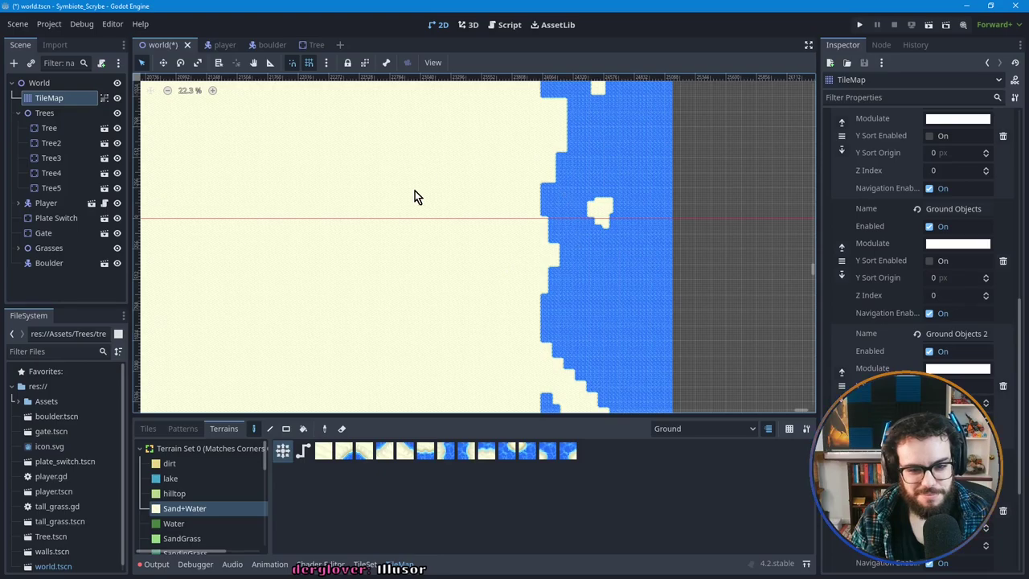
middle_click_drag(430, 243, 504, 329)
middle_click_drag(535, 257, 520, 349)
middle_click_drag(465, 254, 461, 325)
middle_click_drag(493, 243, 455, 292)
middle_click_drag(464, 179, 475, 217)
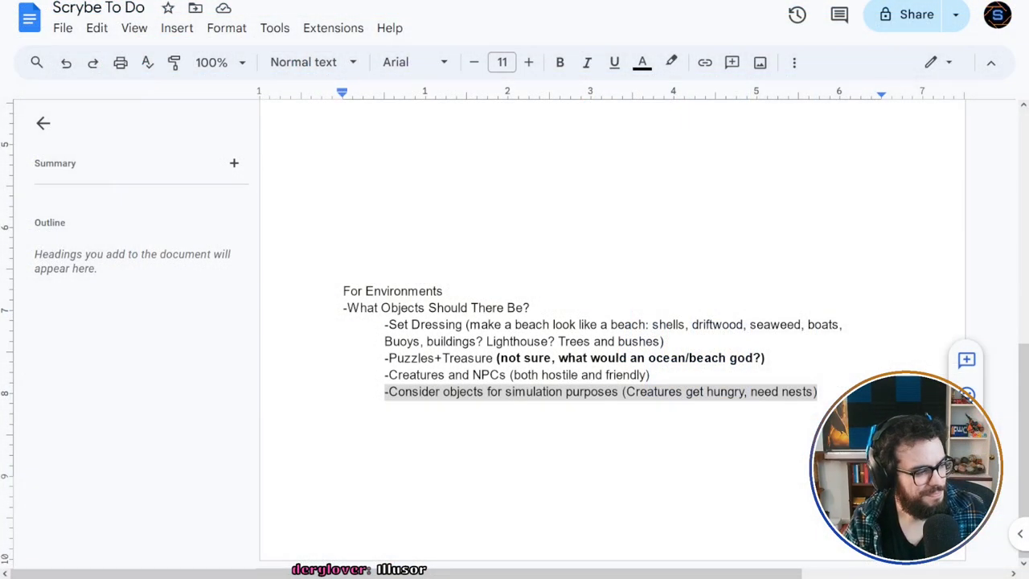
Step: In the Scrybe To Do document, add the heading "-What Should The Terrain Be like?" with the sub-item "-Beaches are mostly open area"
left_click(832, 393)
key("Return")
type("-What Should The Terrain Be like?")
key("Return")
type("-B")
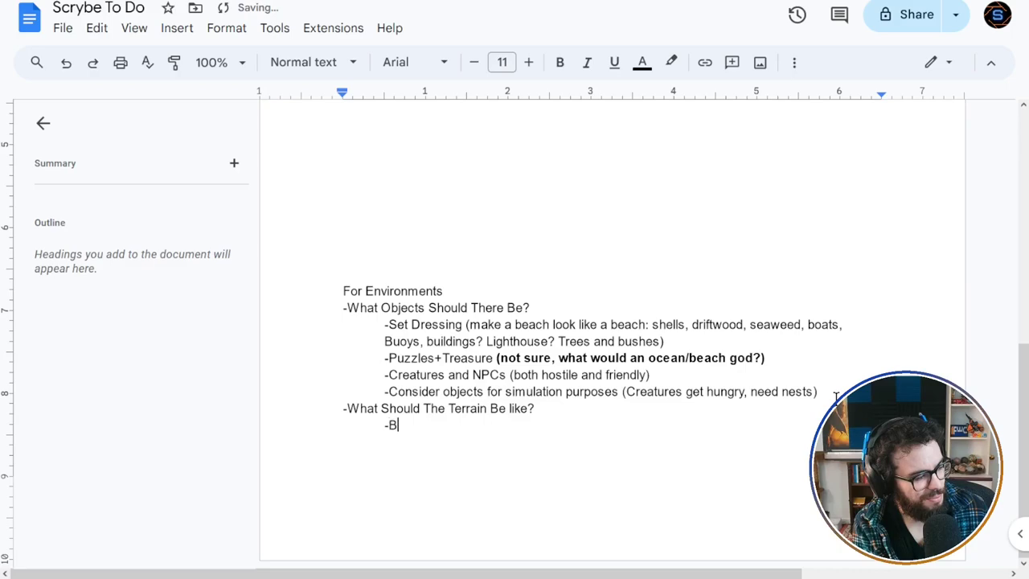
type("eaches are mostly open area")
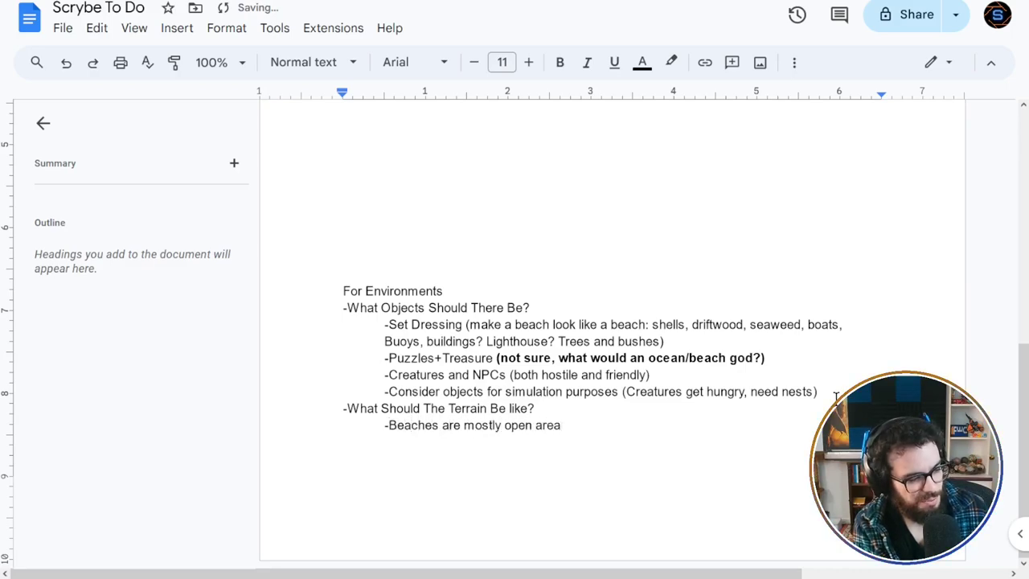
Step: Add the sub-item "-Rocky Beaches might not so open" below the open area note
key("Return")
key("Tab")
type("-")
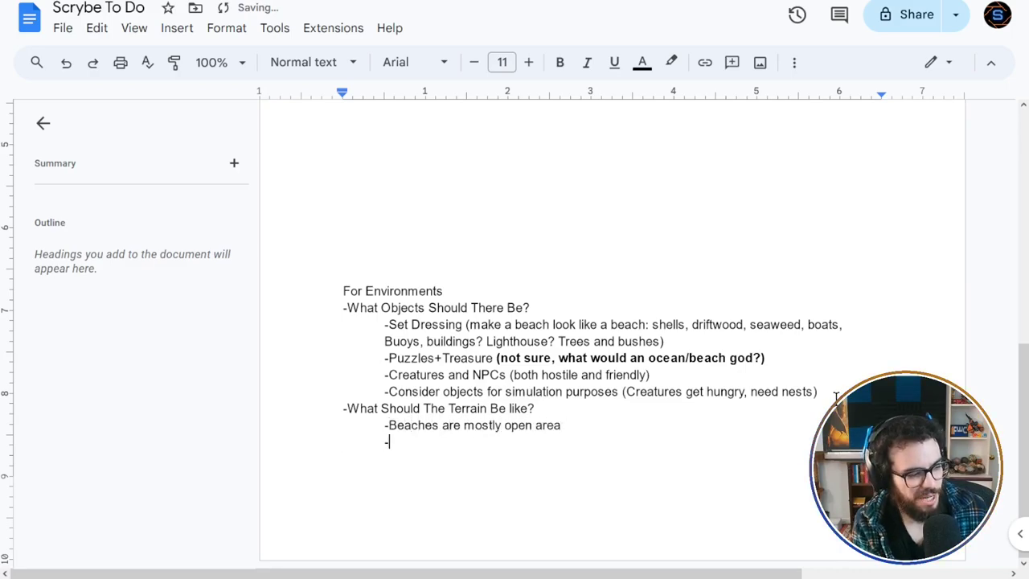
type("Rock")
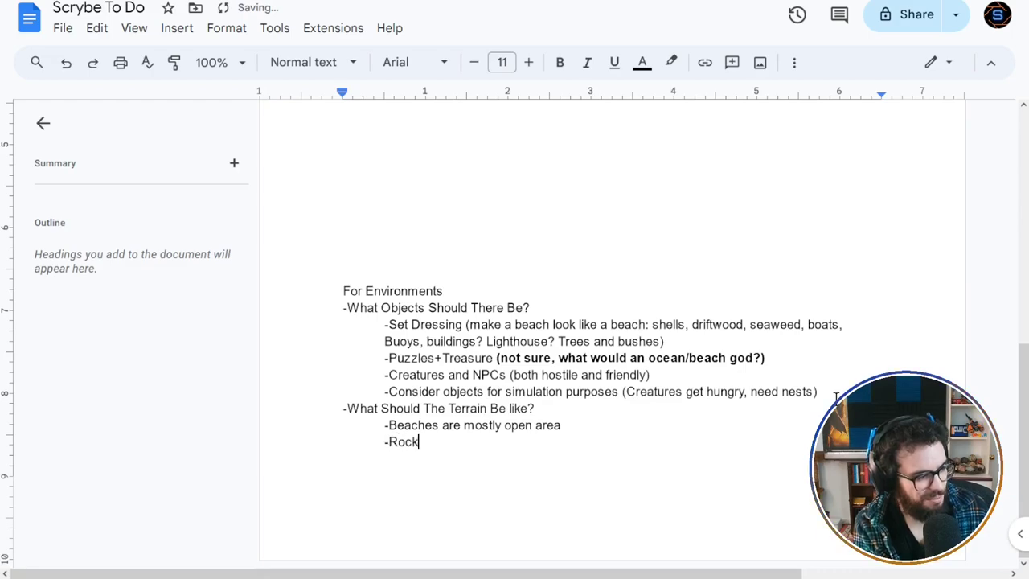
type("y Beaches might not so ope")
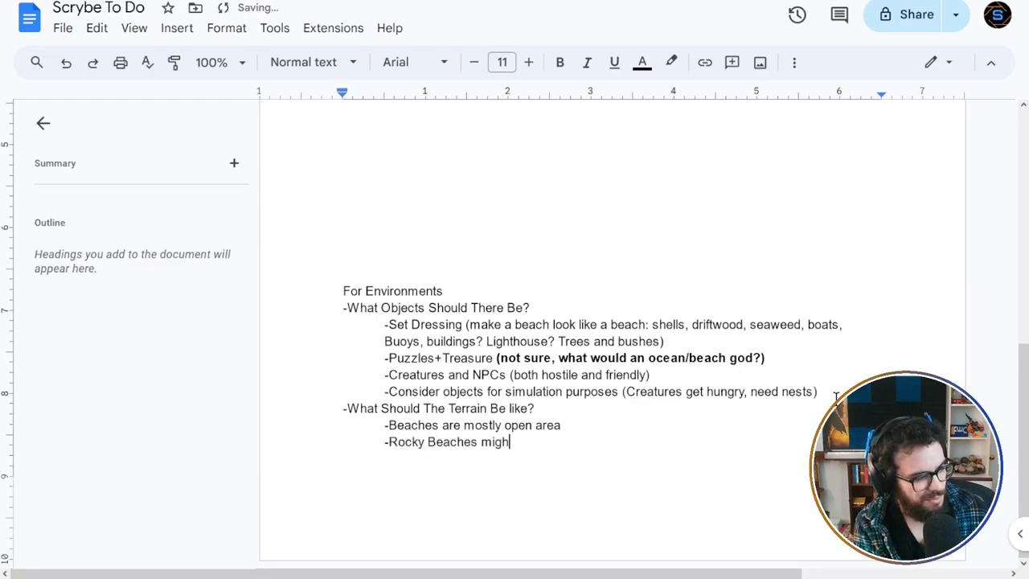
type("n")
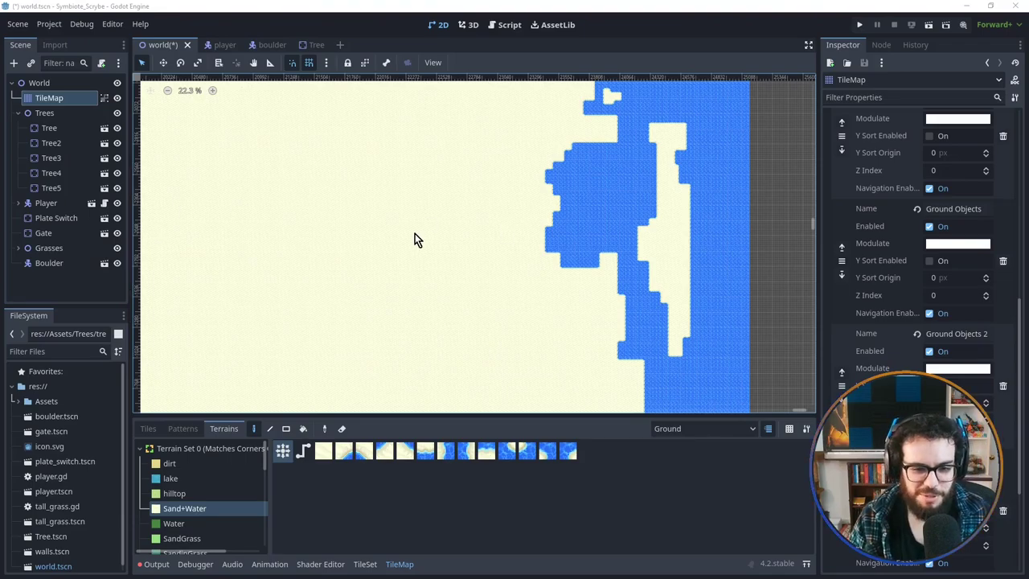
Step: Return to Godot and examine the beach layout along the eastern shoreline, from the small northern islets to the round southern cove
middle_click_drag(414, 238, 413, 161)
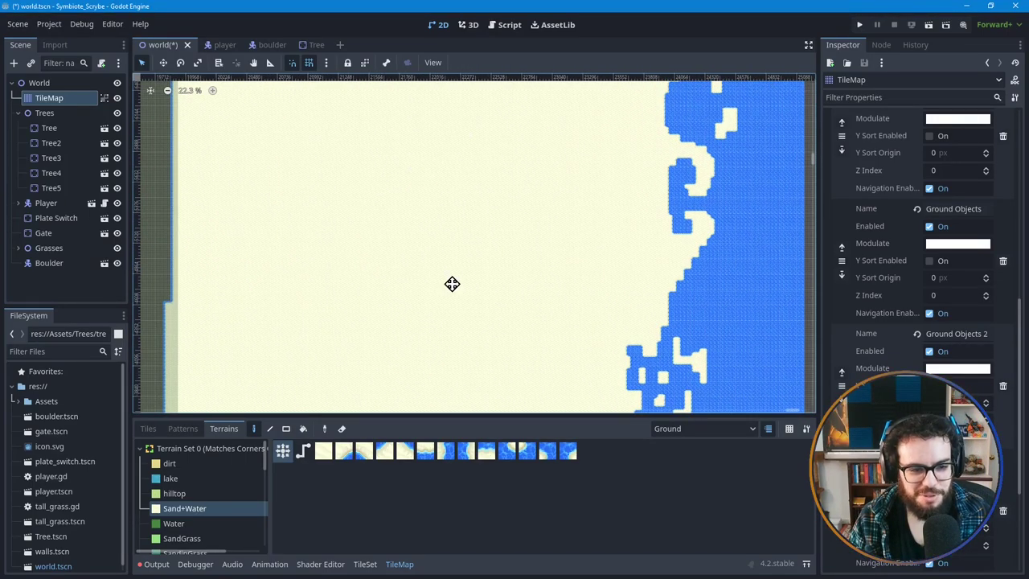
middle_click_drag(451, 283, 393, 206)
middle_click_drag(530, 212, 555, 300)
middle_click_drag(541, 160, 413, 191)
scroll(413, 190, "right", 5)
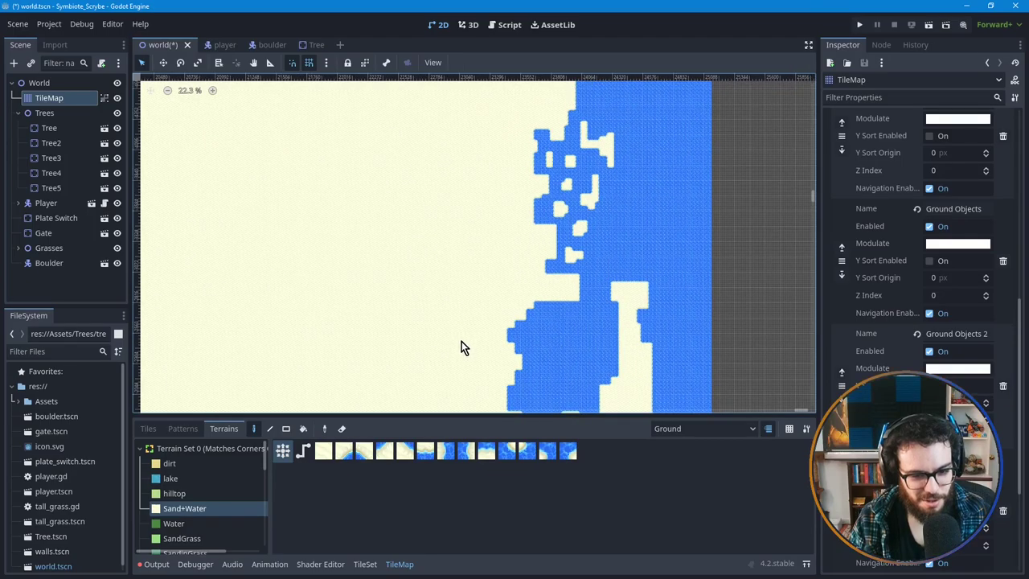
scroll(455, 230, "down", 8)
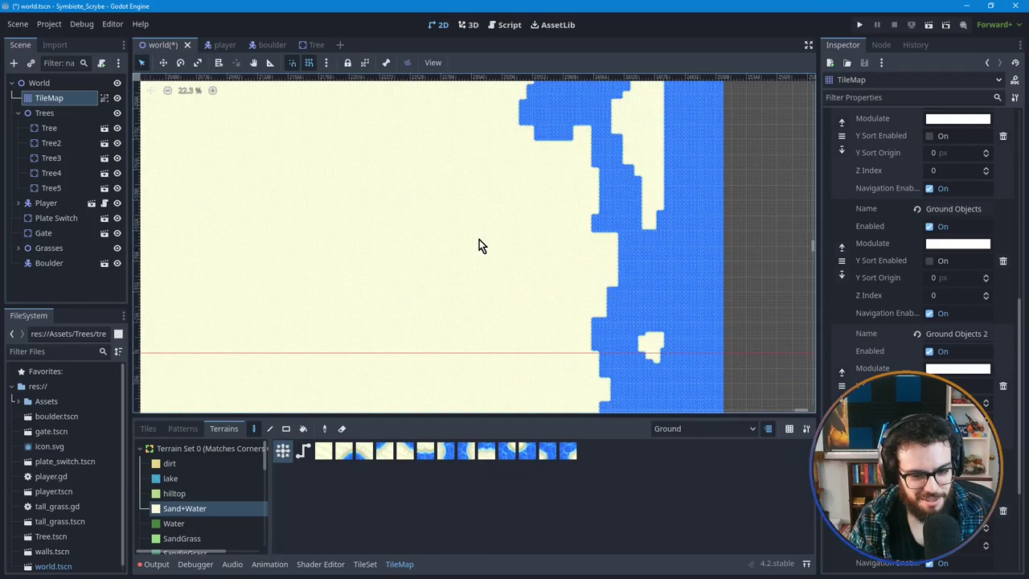
scroll(479, 241, "down", 10)
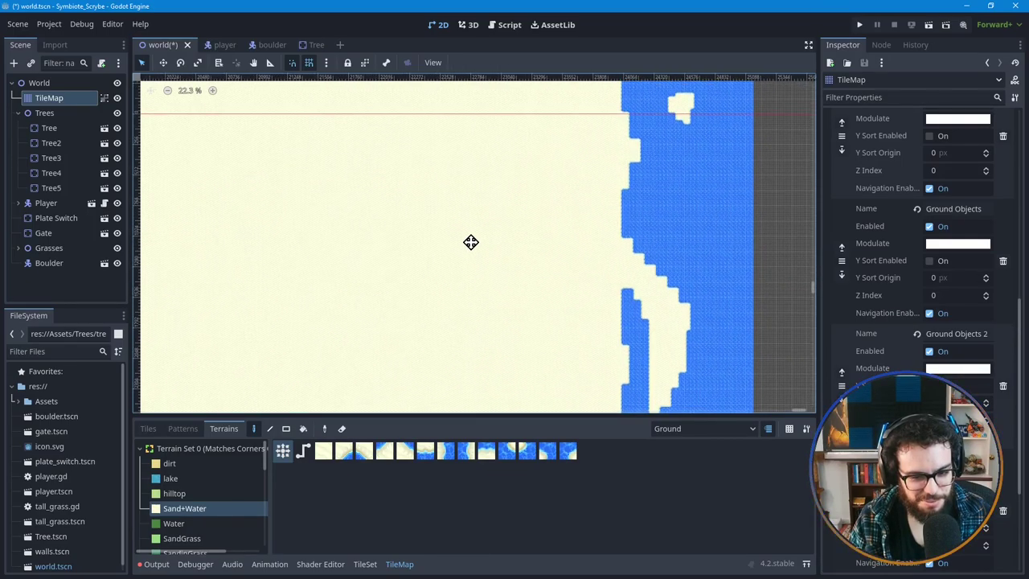
scroll(470, 247, "down", 8)
scroll(506, 306, "left", 2)
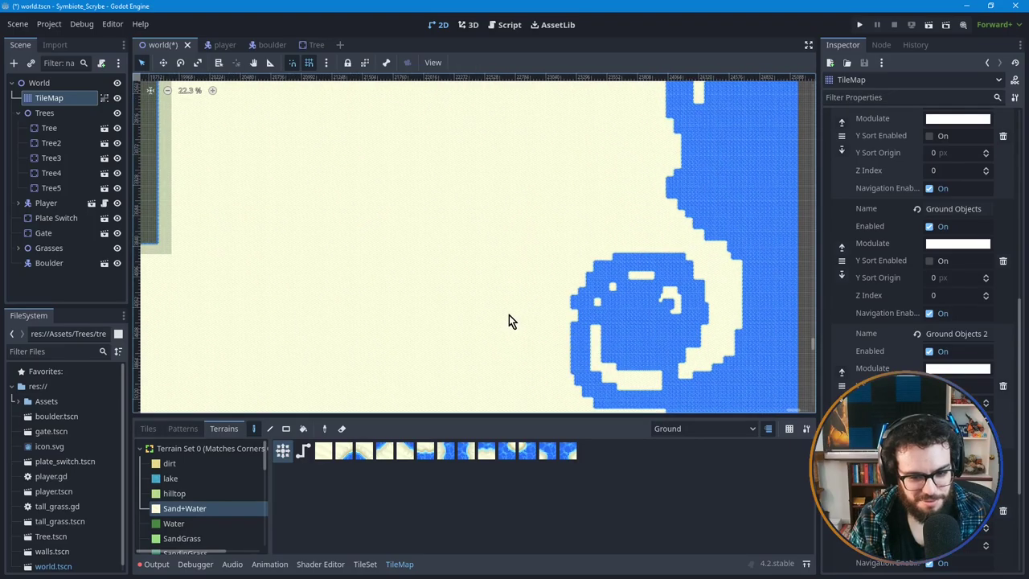
scroll(510, 309, "down", 6)
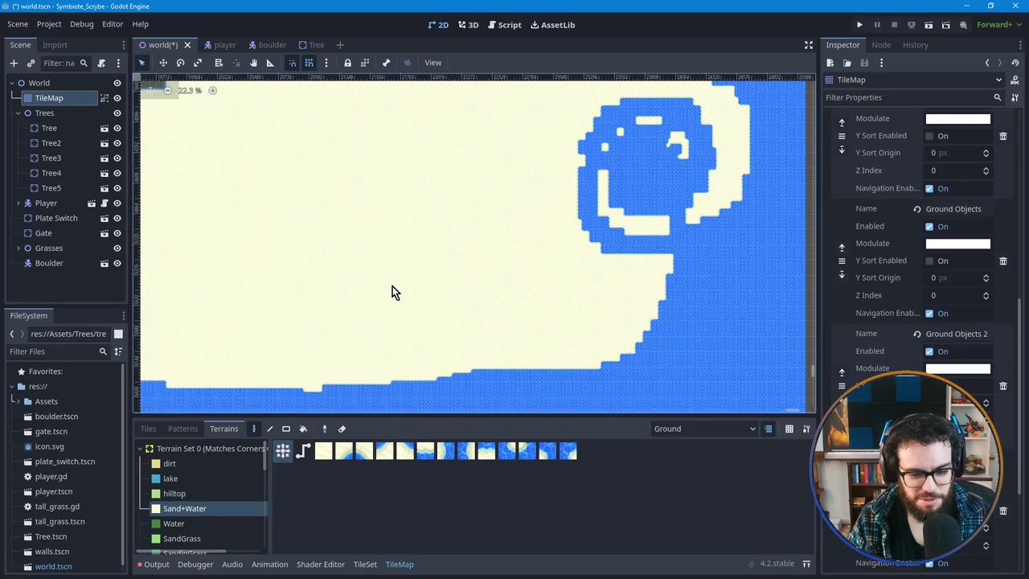
scroll(610, 352, "up", 2, "ctrl")
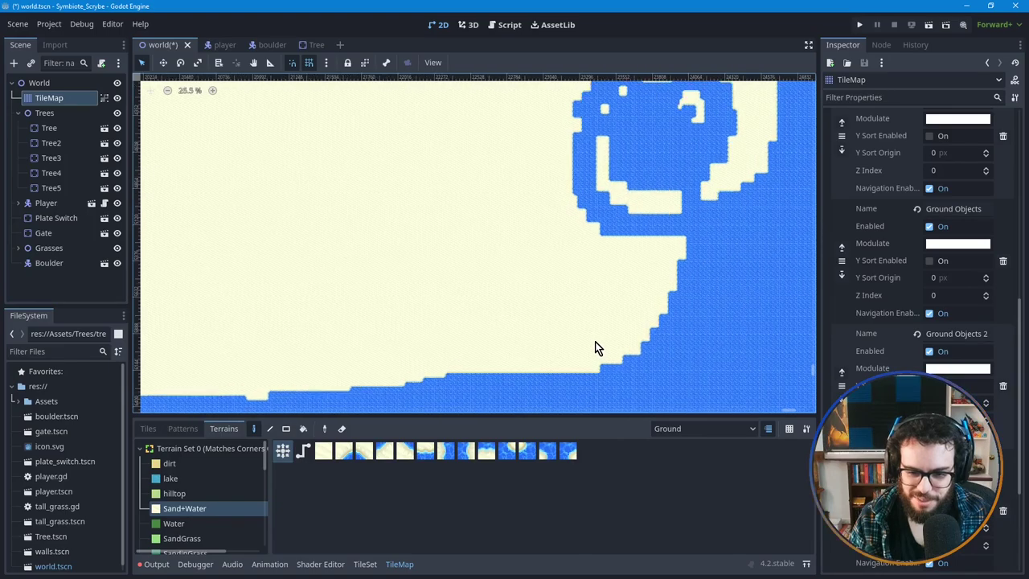
scroll(495, 304, "down", 2, "ctrl")
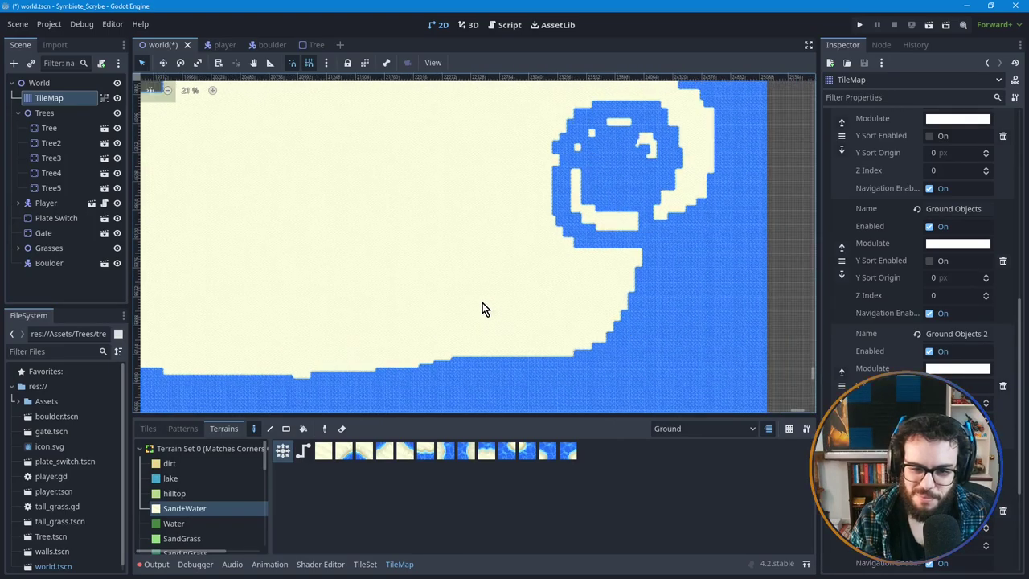
scroll(487, 310, "down", 1, "ctrl")
middle_click_drag(434, 305, 485, 320)
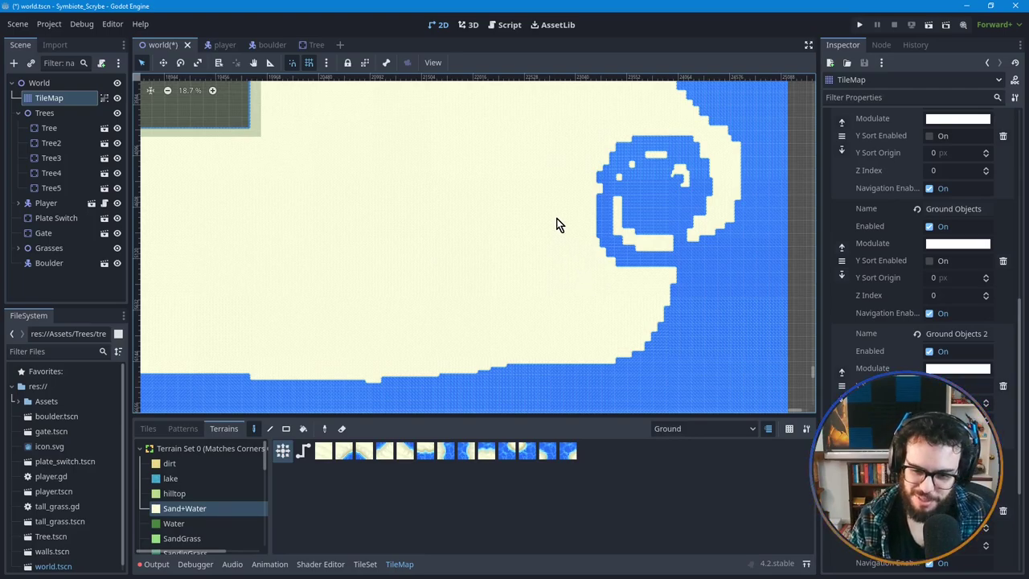
mouse_move(537, 223)
middle_mouse_down()
mouse_move(523, 269)
mouse_move(534, 221)
middle_mouse_up()
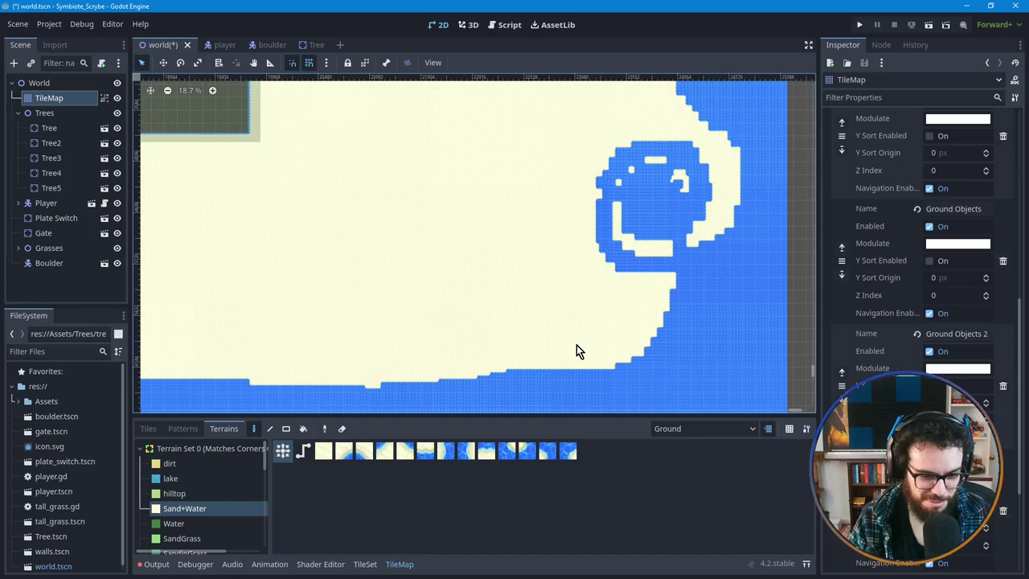
Step: Paint Sand+Water terrain along the long flat stretch of the southern shoreline to turn it into gradual steps
scroll(518, 370, "up", 1)
scroll(518, 378, "up", 5)
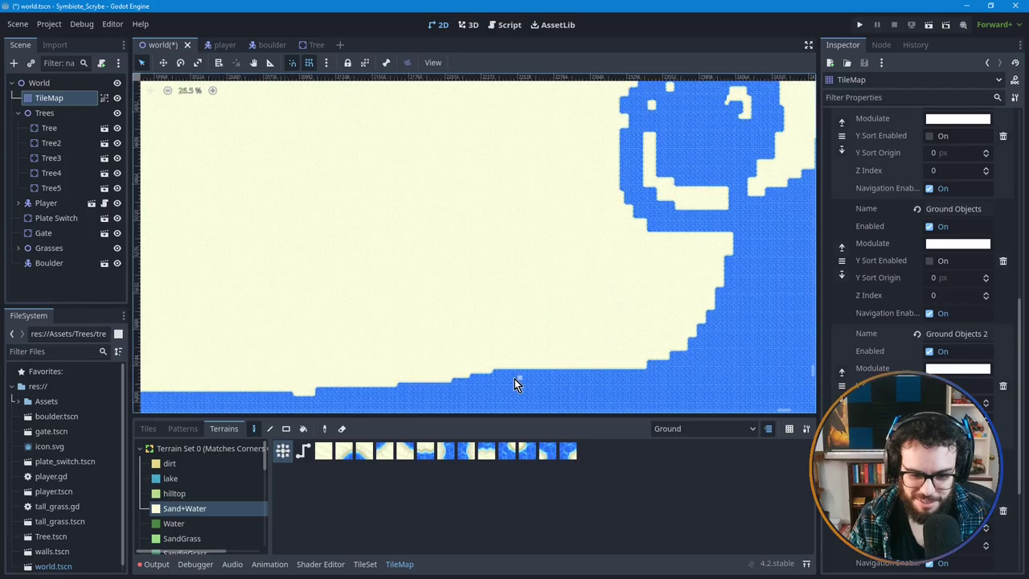
middle_click_drag(515, 373, 515, 355)
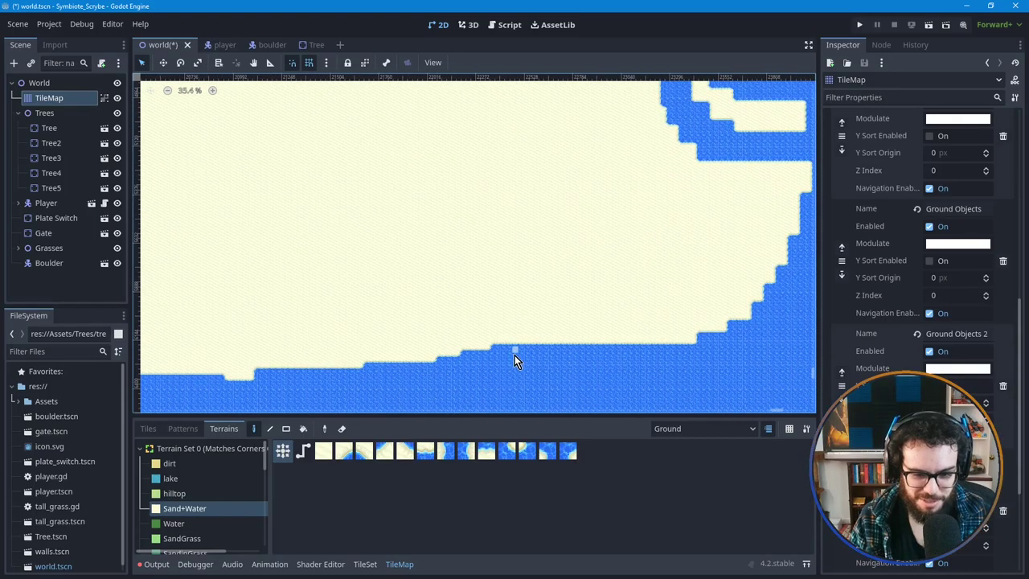
scroll(483, 356, "up", 2)
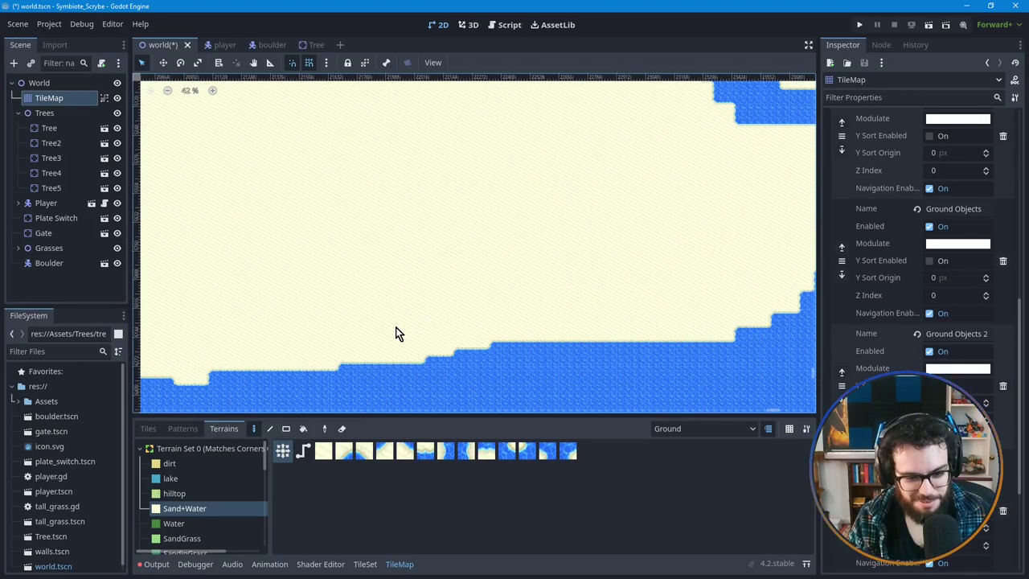
left_click(491, 362)
mouse_move(520, 336)
left_mouse_down()
mouse_move(556, 356)
mouse_move(576, 345)
left_mouse_up()
left_click_drag(641, 345, 674, 347)
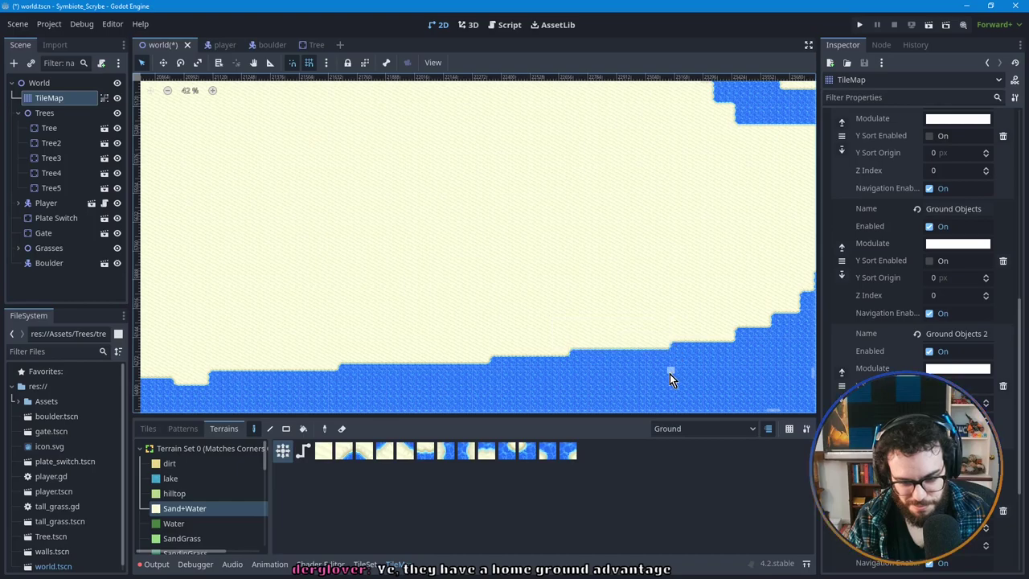
scroll(558, 376, "down", 1)
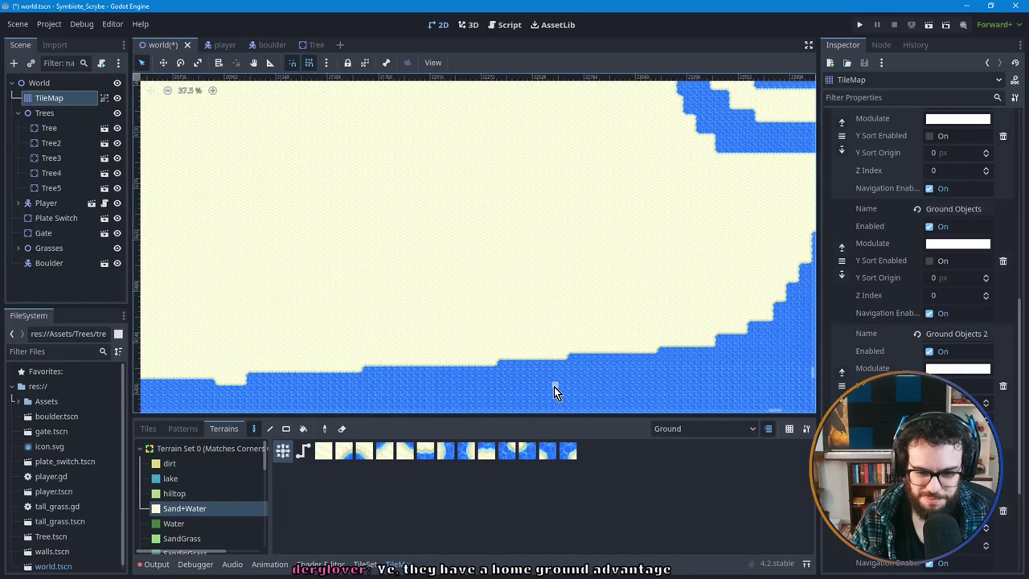
Step: Paint Sand+Water terrain on both sides of the small sand bump on the southern shoreline to widen it into gradual steps
scroll(551, 384, "down", 1)
middle_click_drag(426, 370, 544, 371)
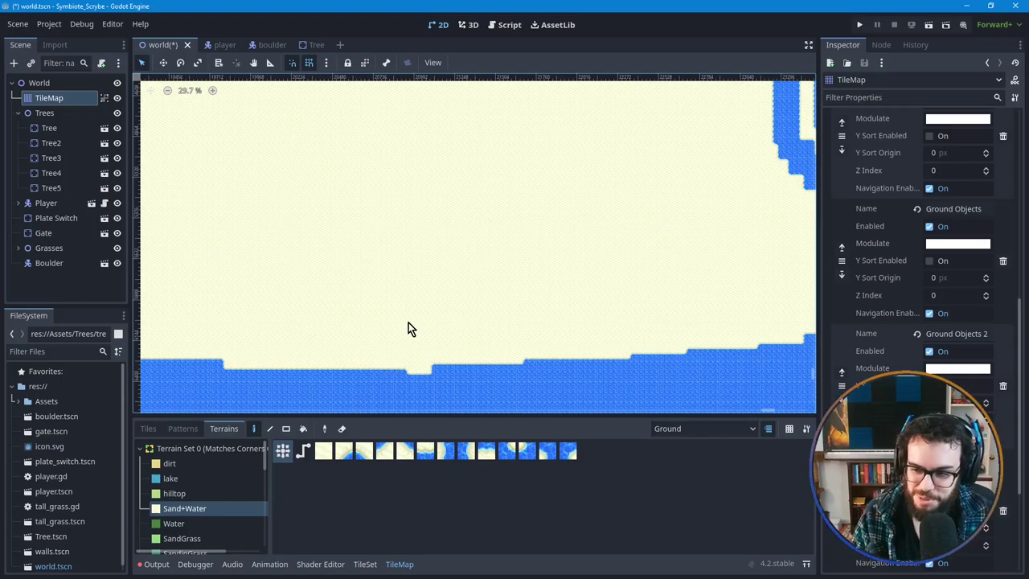
middle_click_drag(466, 381, 479, 338)
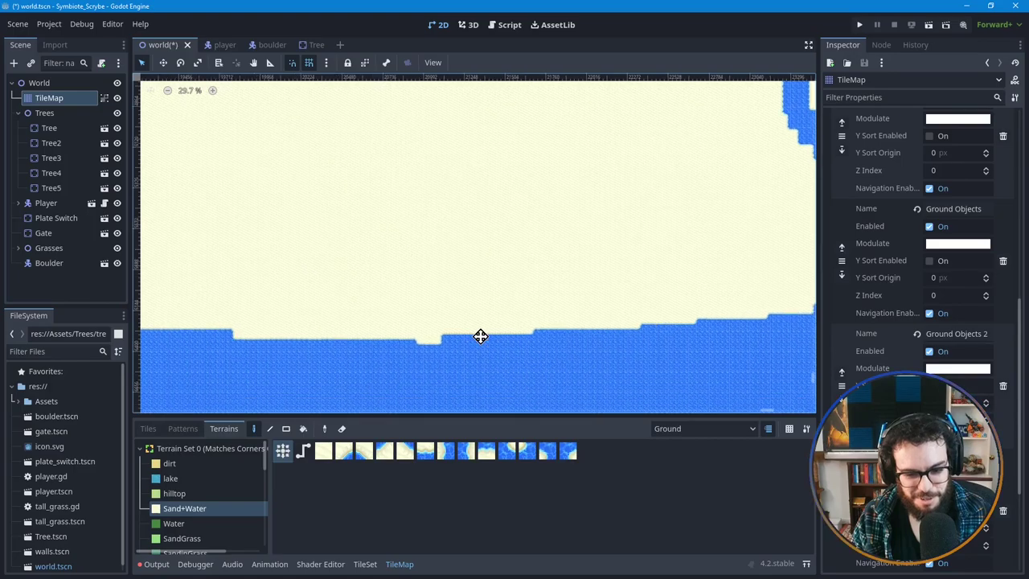
scroll(439, 333, "up", 3)
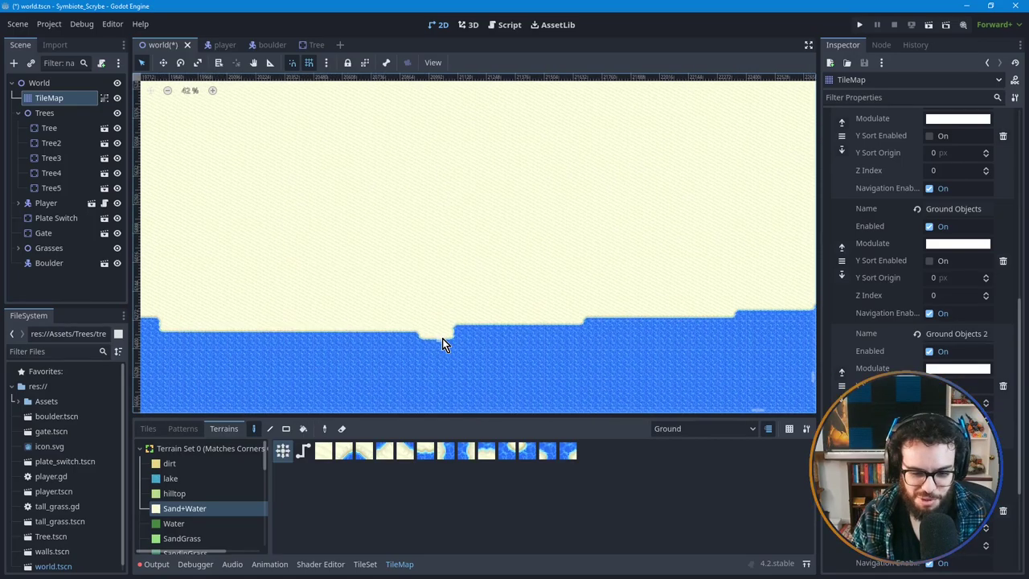
scroll(442, 338, "up", 1)
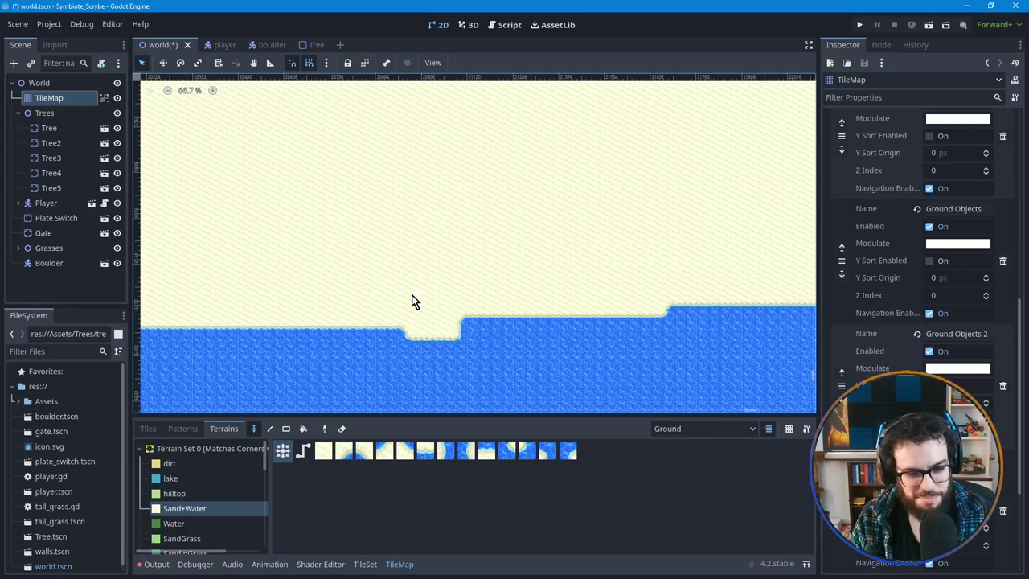
left_click(446, 304)
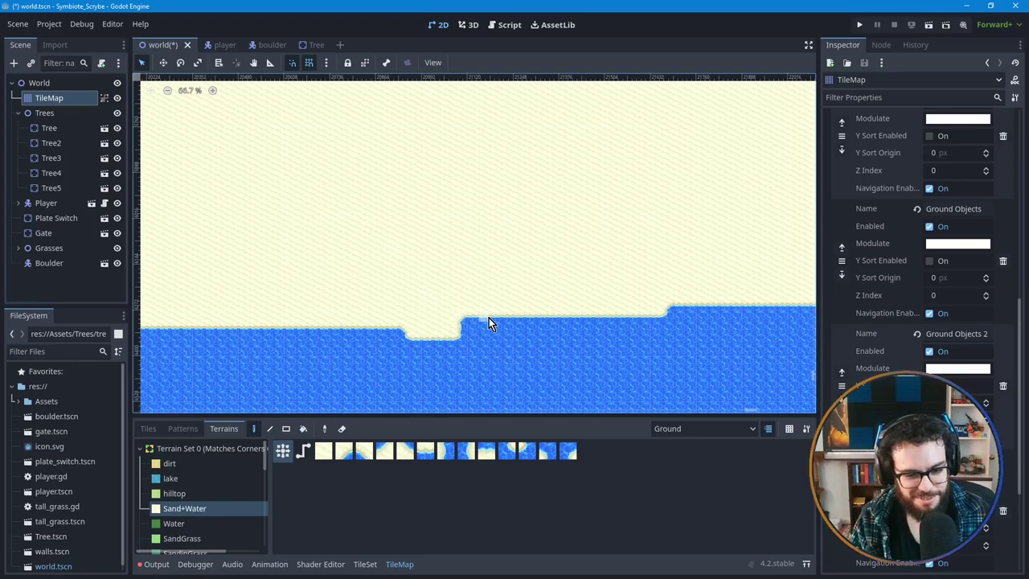
middle_click_drag(485, 354, 464, 344)
mouse_move(413, 293)
left_mouse_down()
mouse_move(490, 333)
mouse_move(577, 326)
mouse_move(550, 326)
mouse_move(591, 315)
mouse_move(554, 314)
left_mouse_up()
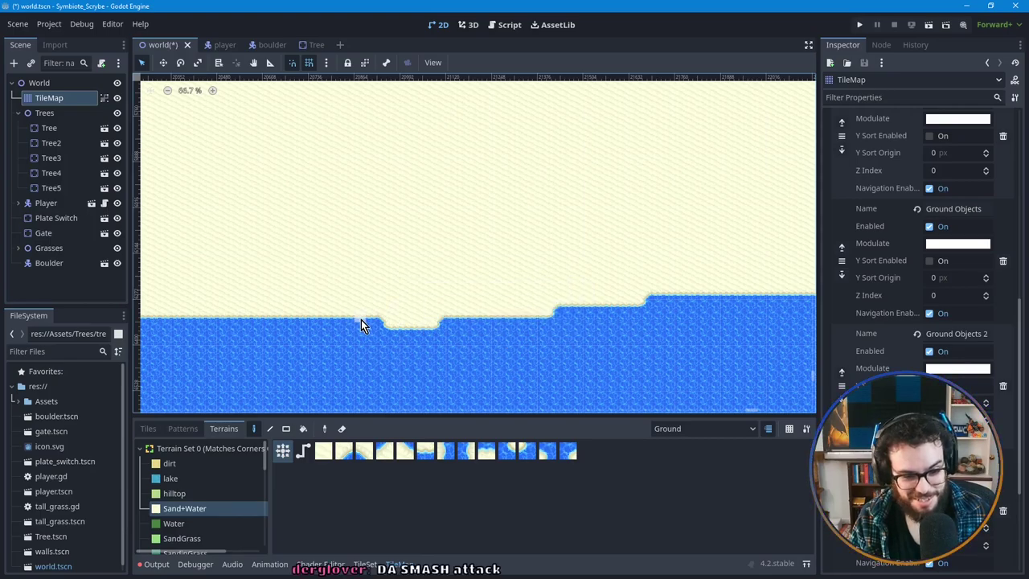
middle_click_drag(360, 325, 459, 311)
left_click_drag(494, 294, 323, 325)
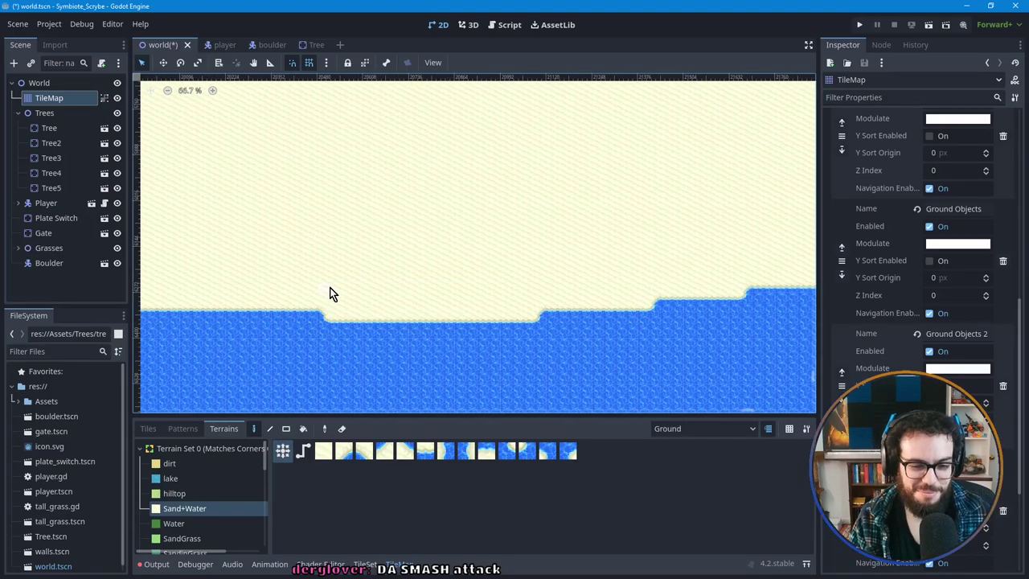
Step: Paint Sand+Water terrain along the tall shoreline ledge just west of the widened bump to break it into lower steps
scroll(326, 287, "down", 1)
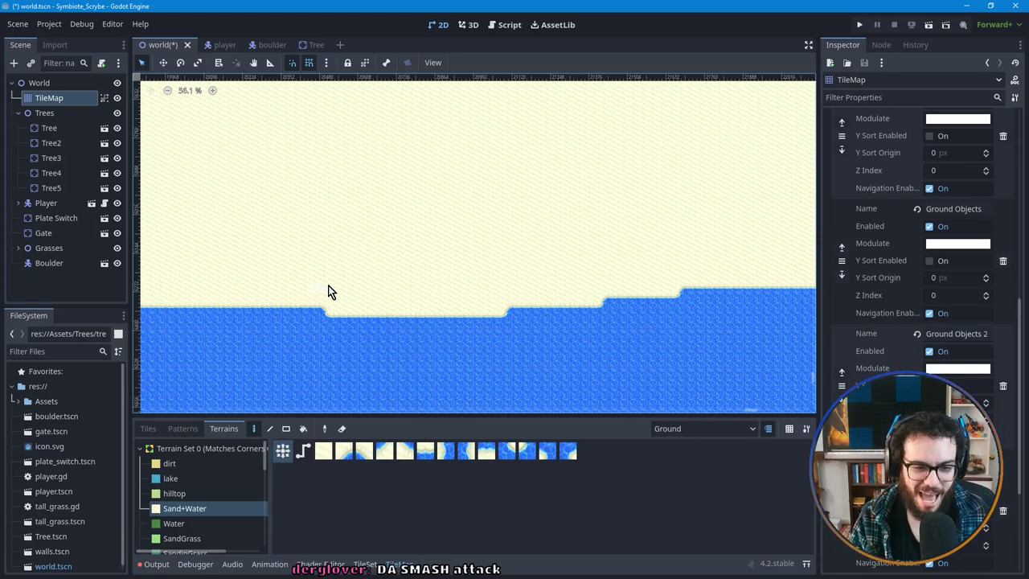
middle_click_drag(287, 266, 393, 284)
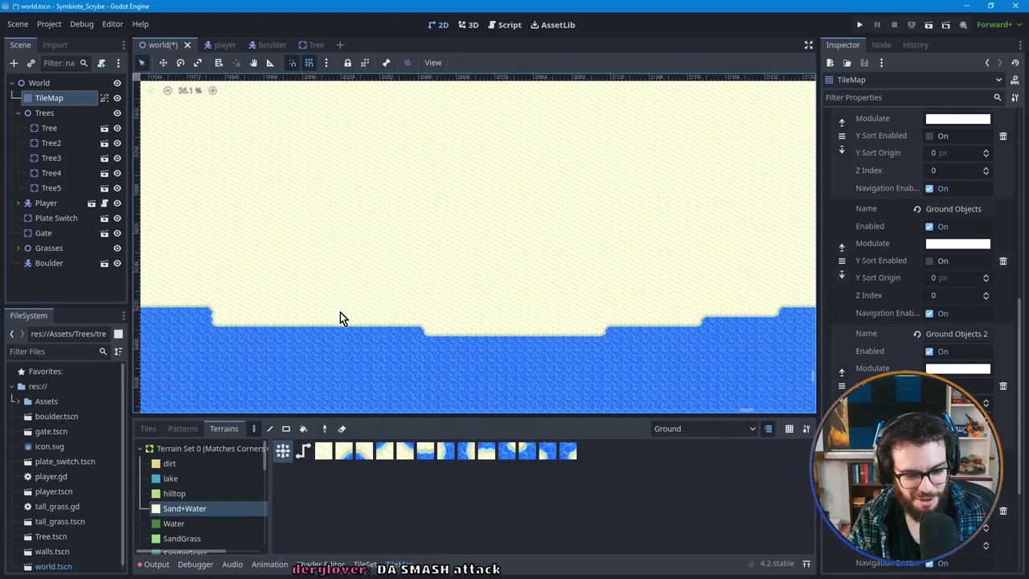
scroll(375, 346, "up", 2)
middle_click_drag(367, 346, 436, 345)
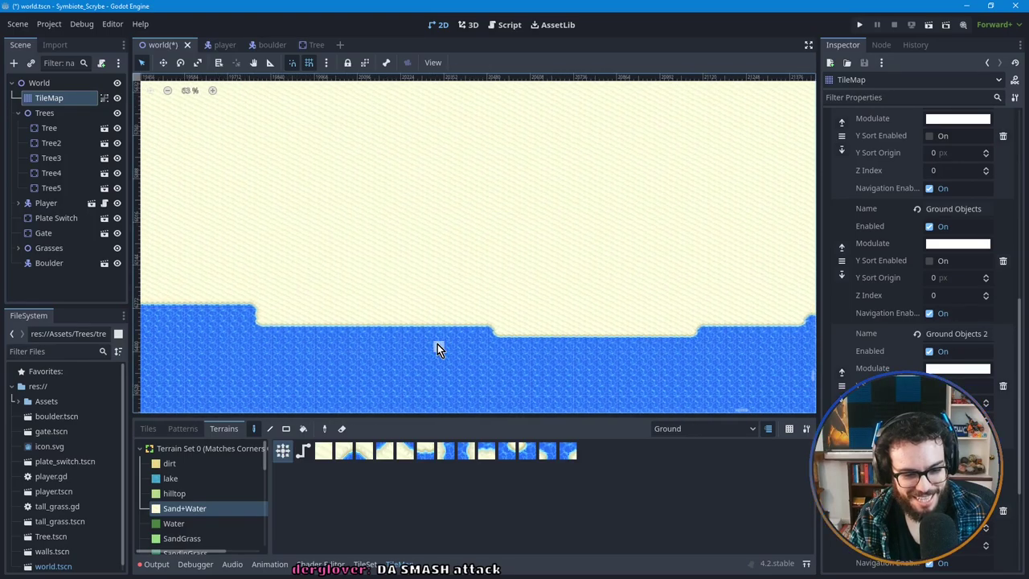
mouse_move(349, 342)
middle_mouse_down()
mouse_move(422, 341)
mouse_move(409, 342)
mouse_move(432, 327)
middle_mouse_up()
mouse_move(455, 256)
left_mouse_down()
mouse_move(326, 305)
mouse_move(262, 299)
mouse_move(281, 300)
left_mouse_up()
Step: Examine the southern shoreline westward from the newly stepped stretch, past the straight ledges, to the small irregular inlet
middle_click_drag(306, 313, 413, 307)
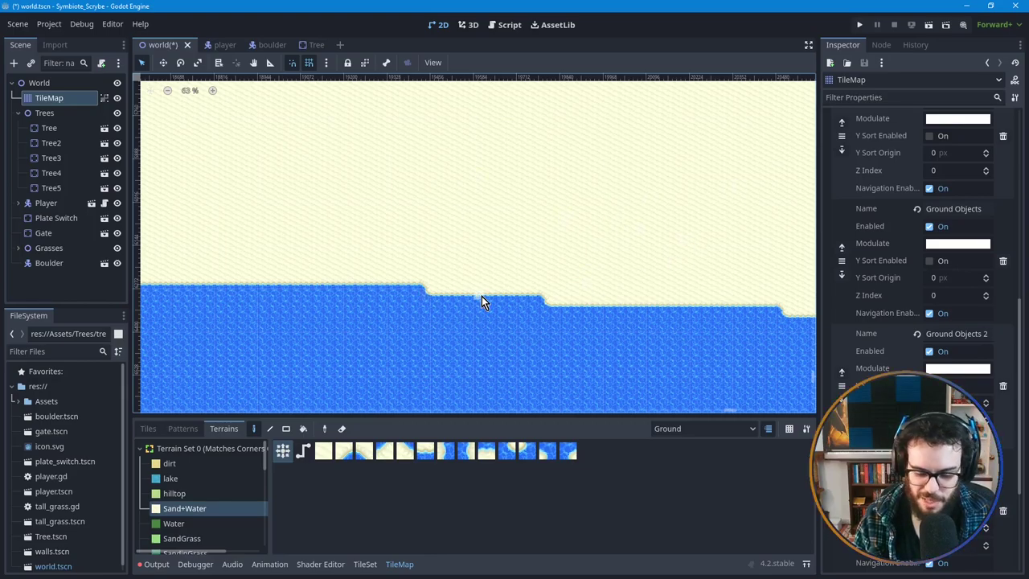
middle_click_drag(443, 311, 542, 317)
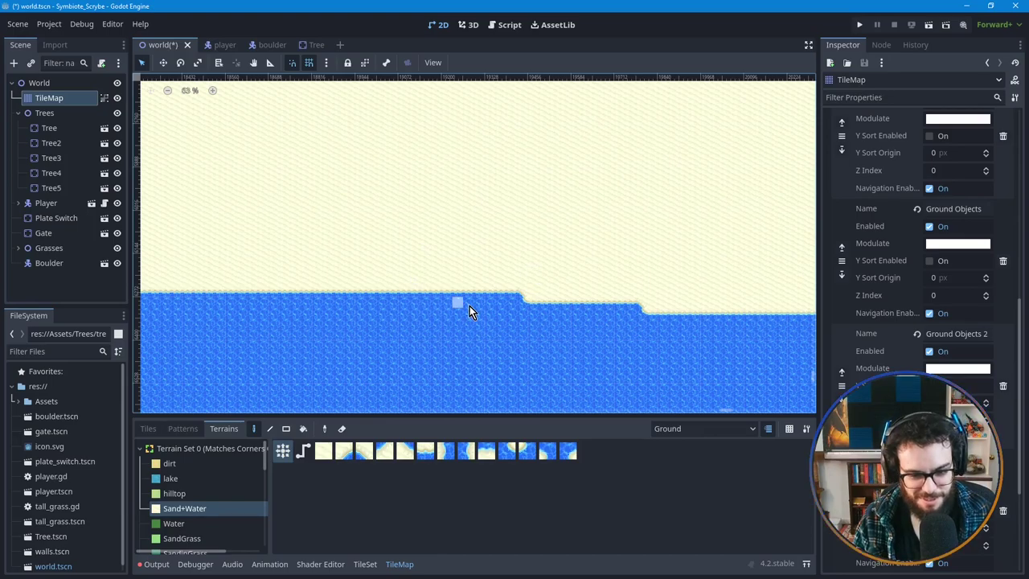
scroll(546, 315, "down", 3)
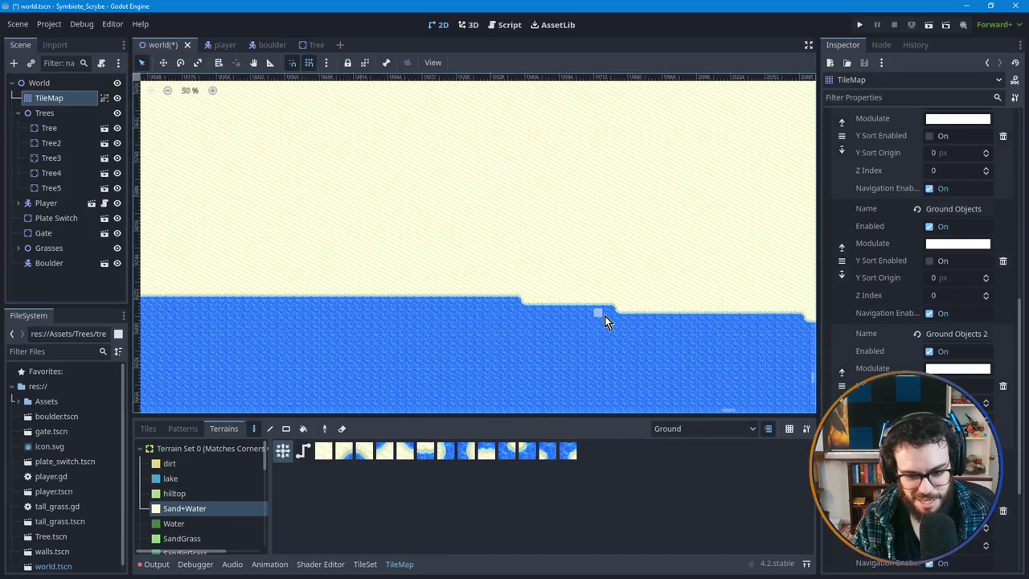
scroll(696, 356, "down", 1)
middle_click_drag(695, 354, 475, 322)
middle_click_drag(372, 322, 472, 322)
scroll(480, 320, "down", 1)
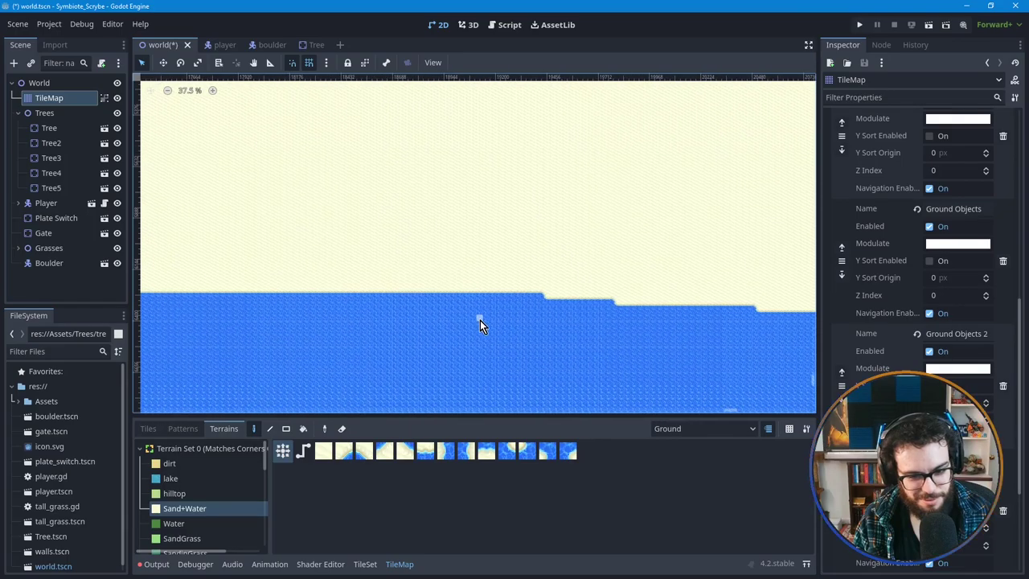
scroll(480, 320, "down", 9)
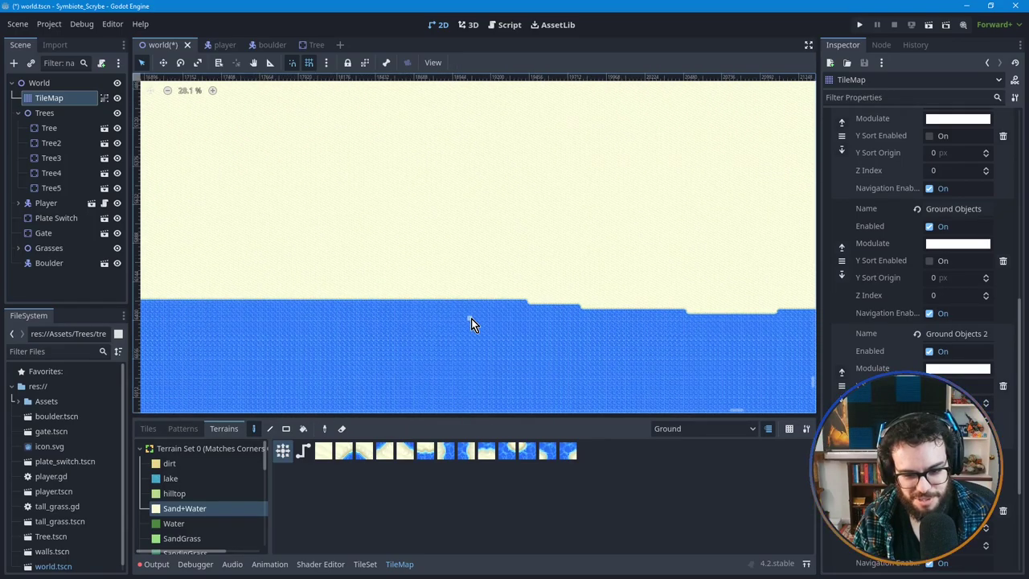
middle_click_drag(368, 328, 636, 319)
scroll(661, 319, "down", 5)
scroll(704, 326, "down", 6)
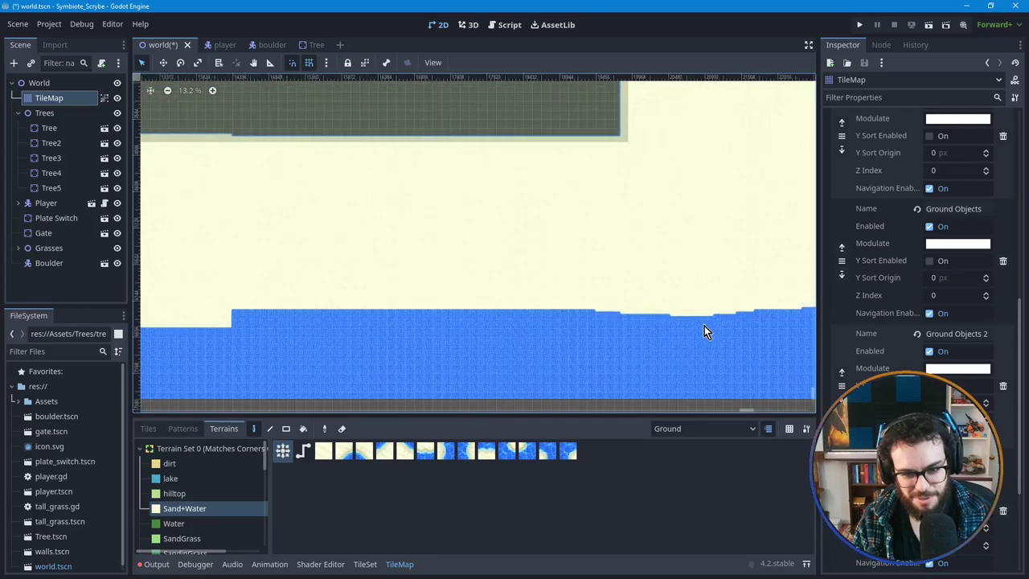
middle_click_drag(688, 325, 574, 313)
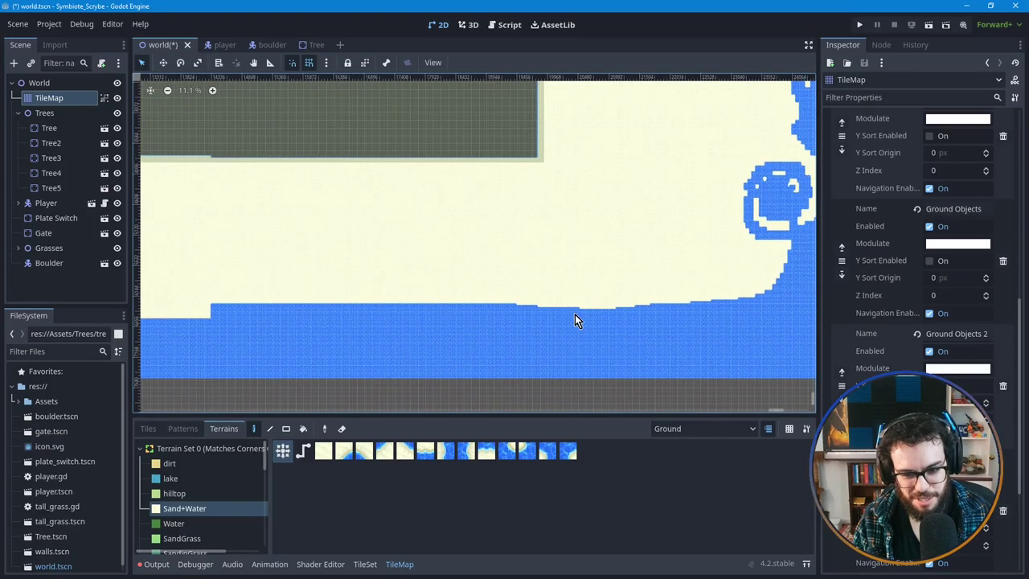
middle_click_drag(471, 313, 562, 318)
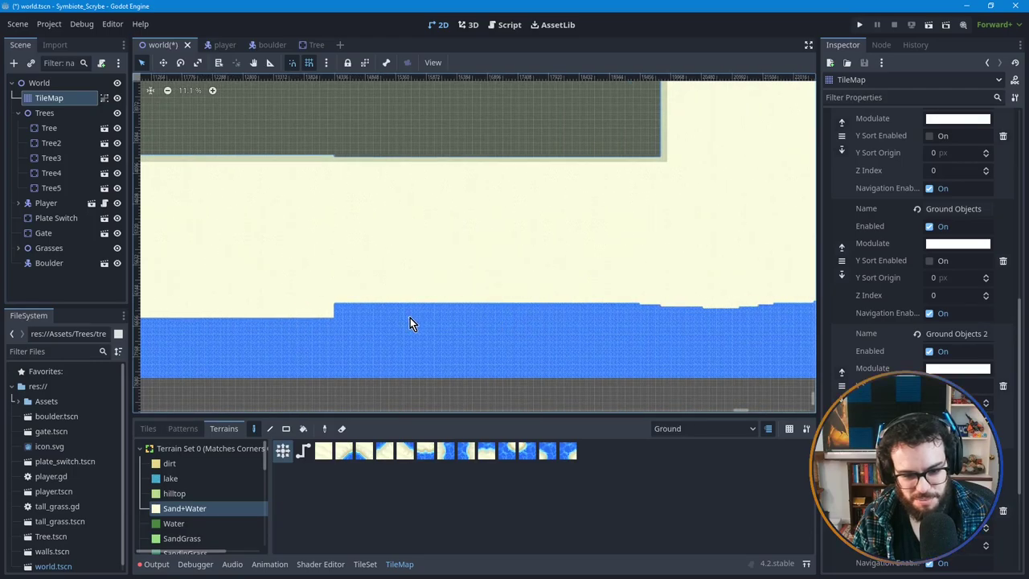
middle_click_drag(475, 317, 522, 318)
scroll(573, 318, "left", 5)
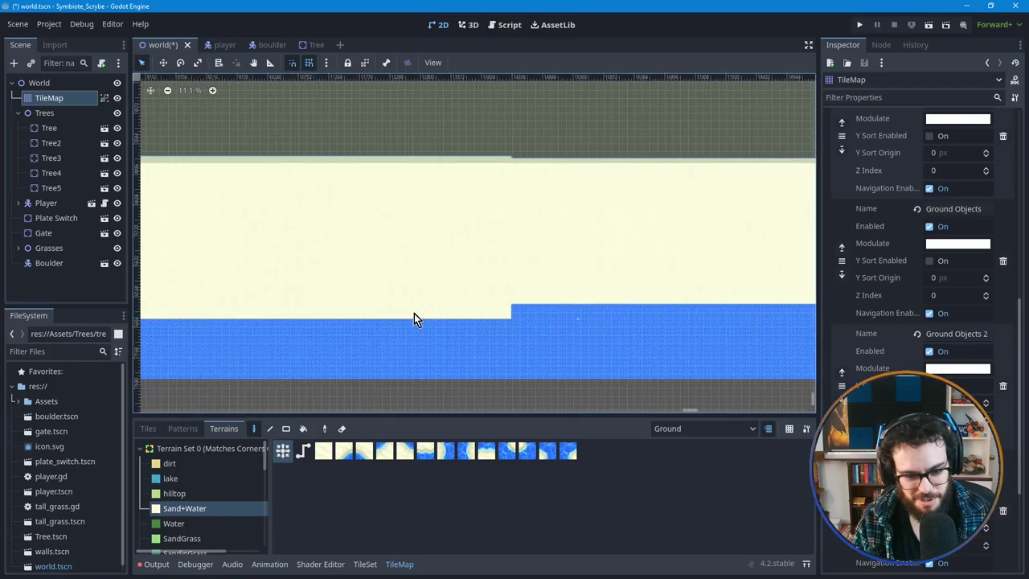
middle_click_drag(356, 294, 504, 284)
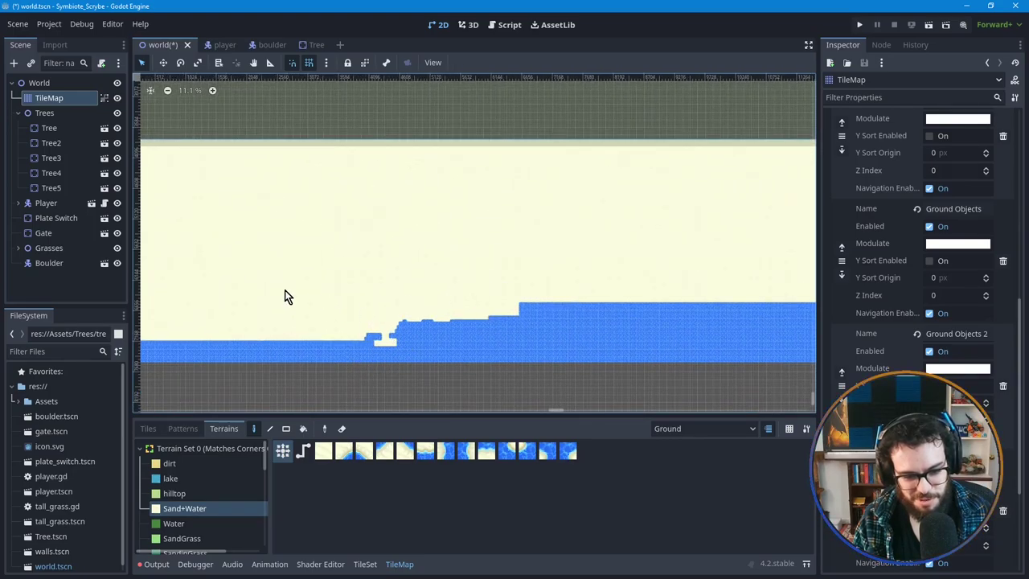
middle_click_drag(351, 282, 583, 291)
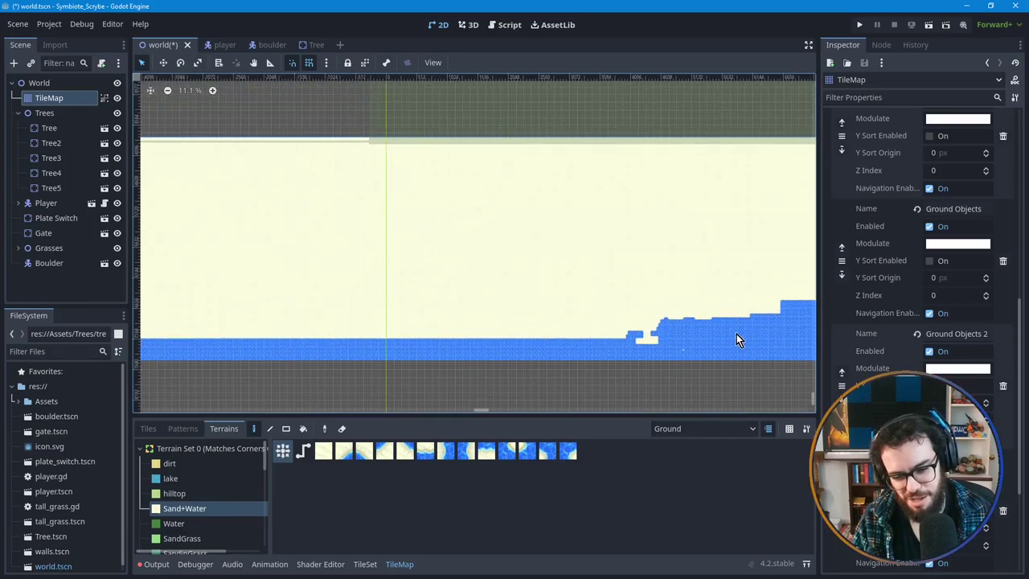
Step: Examine the western part of the beach, from the small southern inlet around the southwestern corner to the coast's northern end
scroll(409, 308, "down", 2)
middle_click_drag(293, 299, 480, 306)
scroll(480, 307, "down", 5)
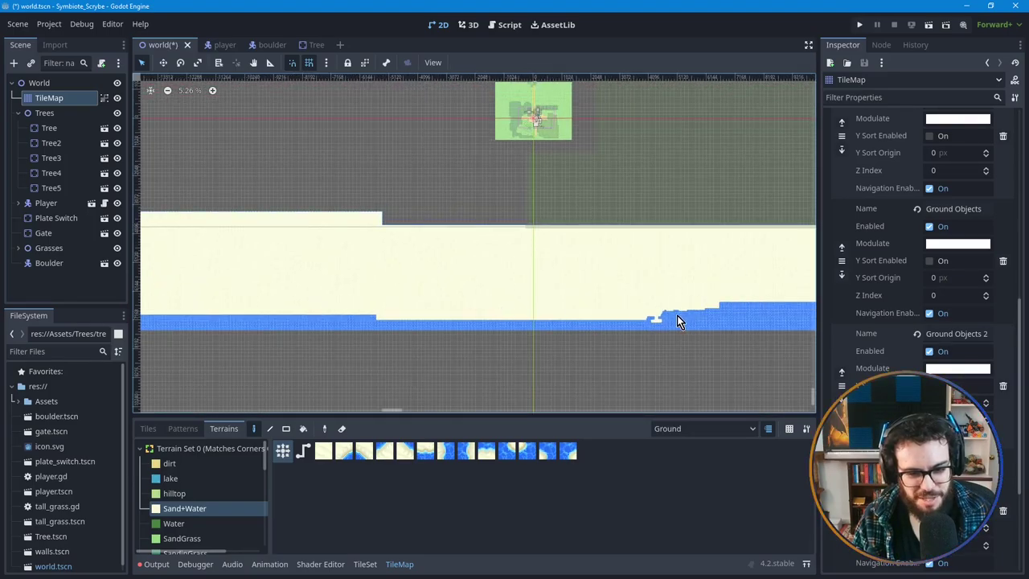
mouse_move(650, 319)
left_mouse_down()
mouse_move(648, 307)
mouse_move(671, 319)
mouse_move(671, 307)
left_mouse_up()
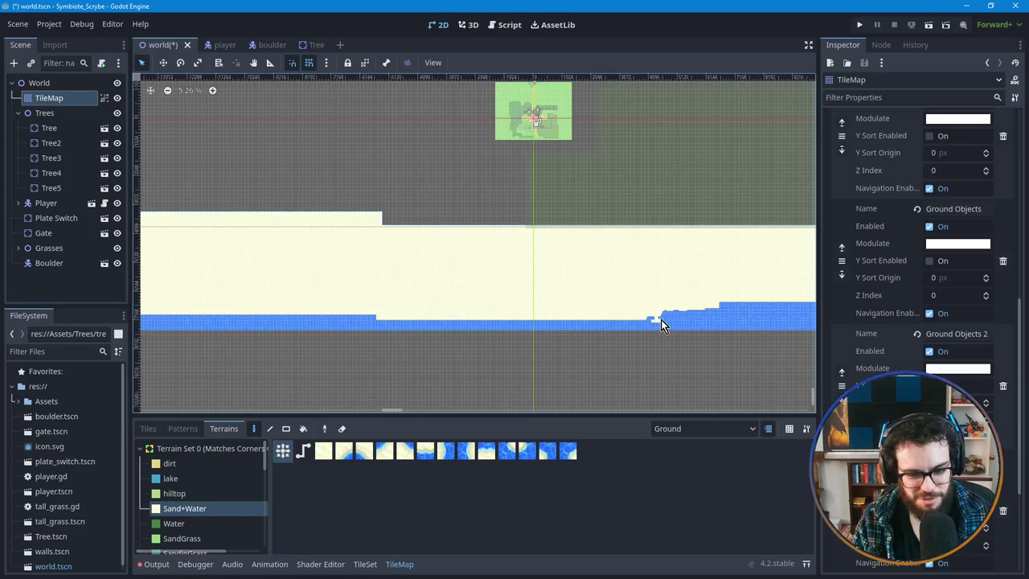
middle_click_drag(300, 298, 579, 307)
middle_click_drag(303, 234, 400, 307)
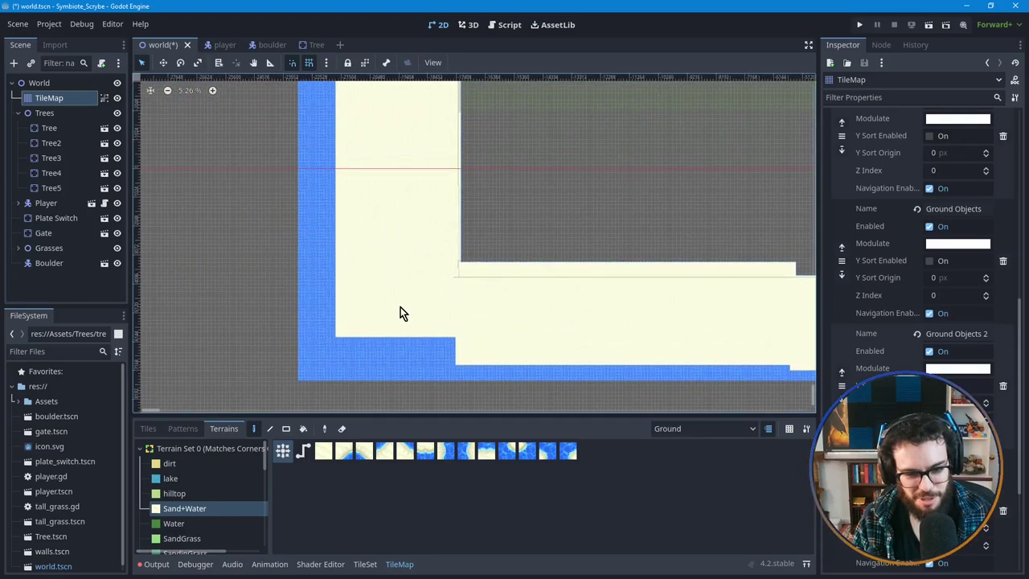
scroll(400, 306, "up", 6)
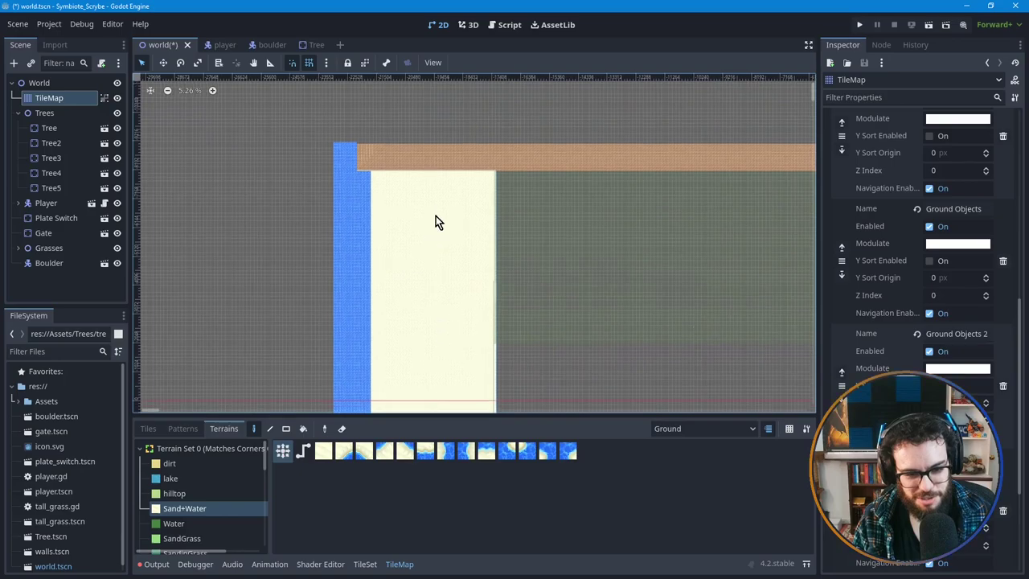
scroll(435, 216, "down", 3)
middle_click_drag(432, 354, 414, 274)
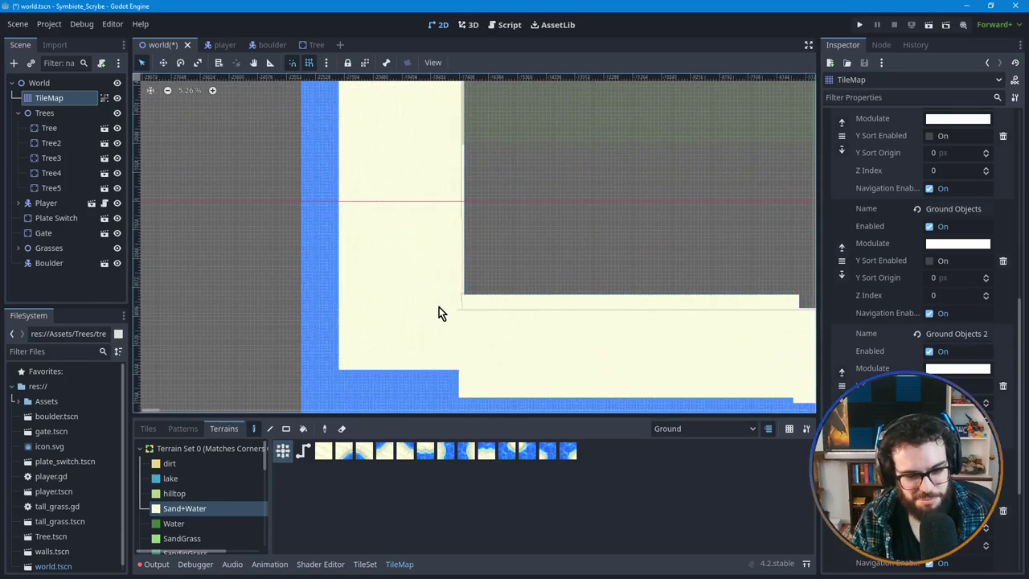
scroll(441, 329, "up", 1)
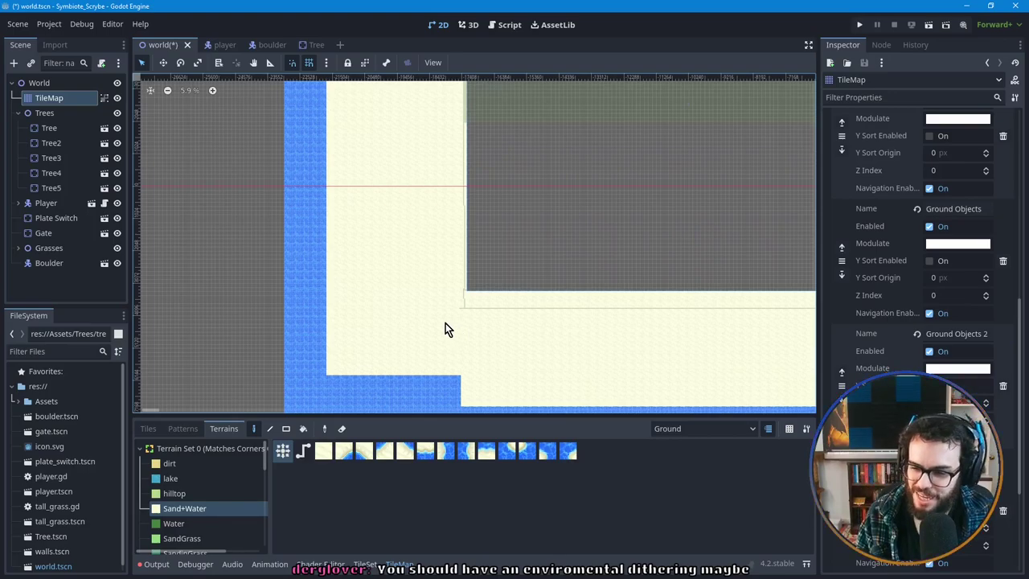
Step: Review the whole southern beach from the southwestern corner to the round southeastern cove and back, including its inner edge near the starting area
scroll(689, 329, "down", 2)
scroll(689, 329, "right", 5)
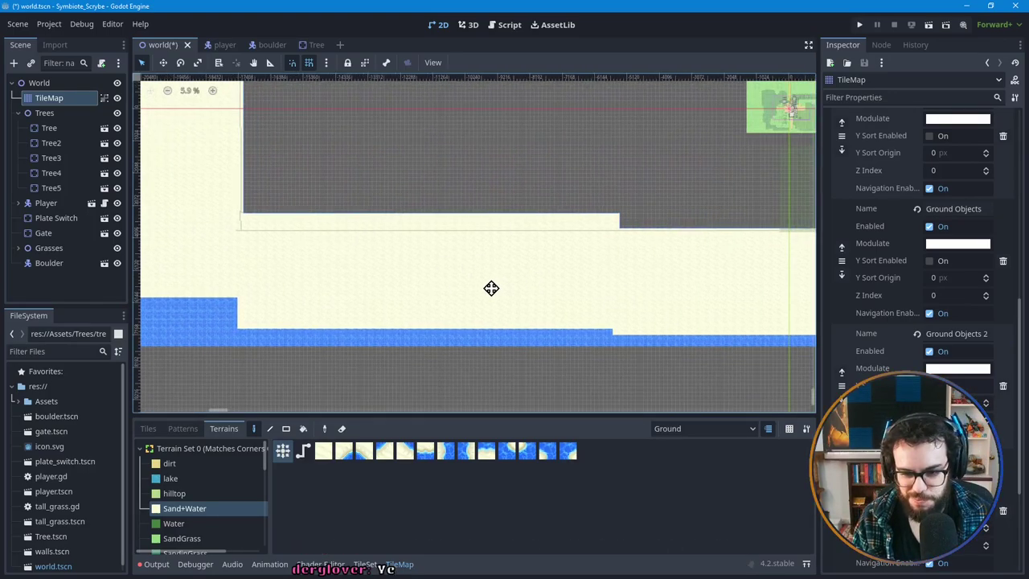
scroll(492, 288, "right", 12)
scroll(466, 295, "right", 8)
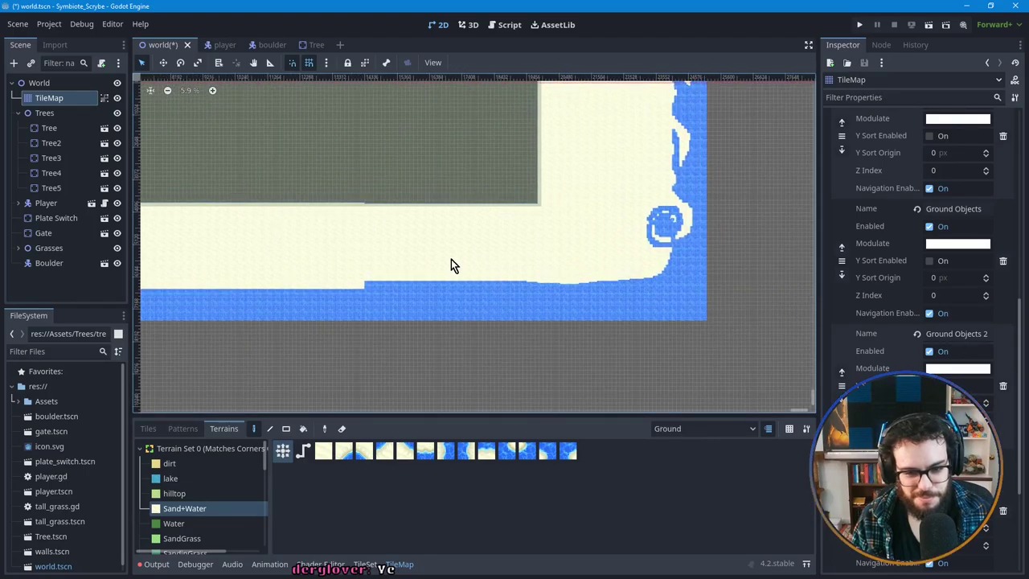
middle_click_drag(394, 230, 536, 278)
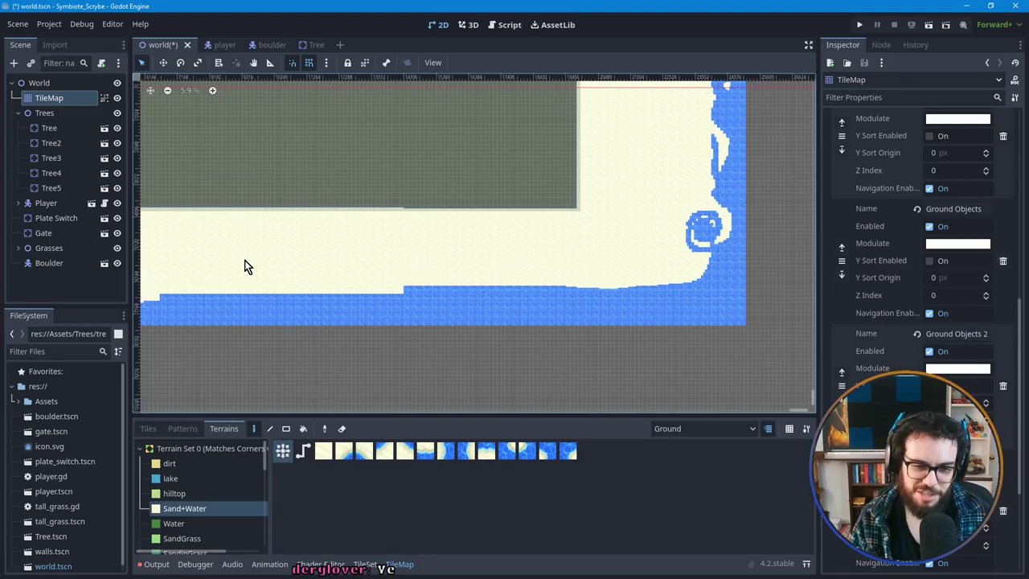
middle_click_drag(363, 195, 367, 252)
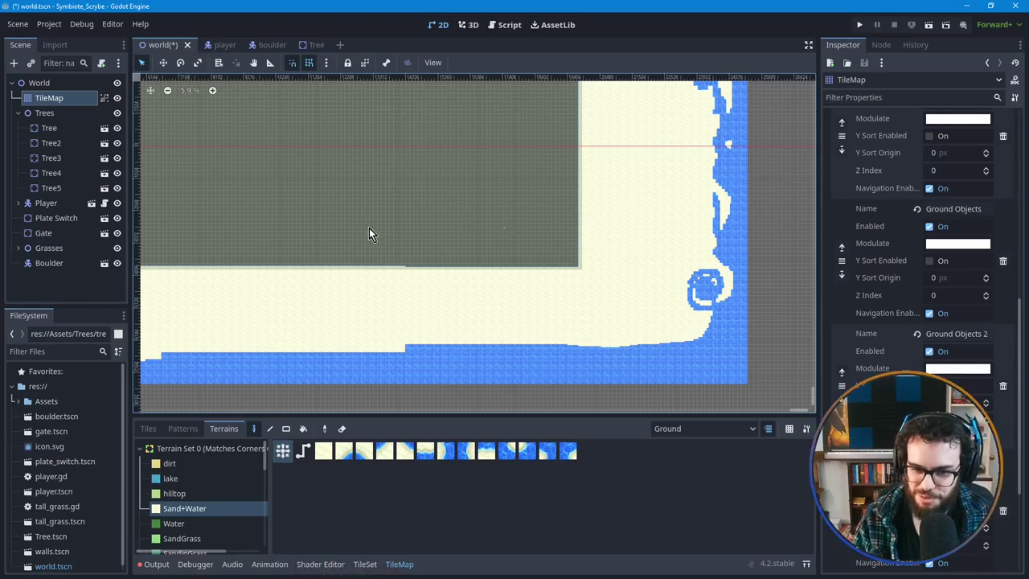
scroll(646, 230, "left", 10)
scroll(304, 237, "left", 8)
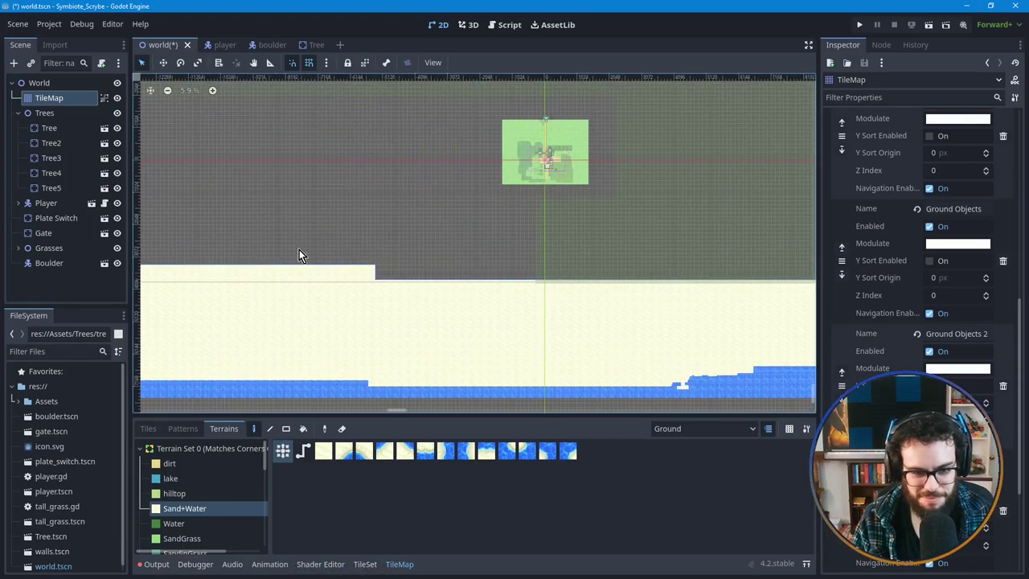
scroll(349, 264, "left", 4)
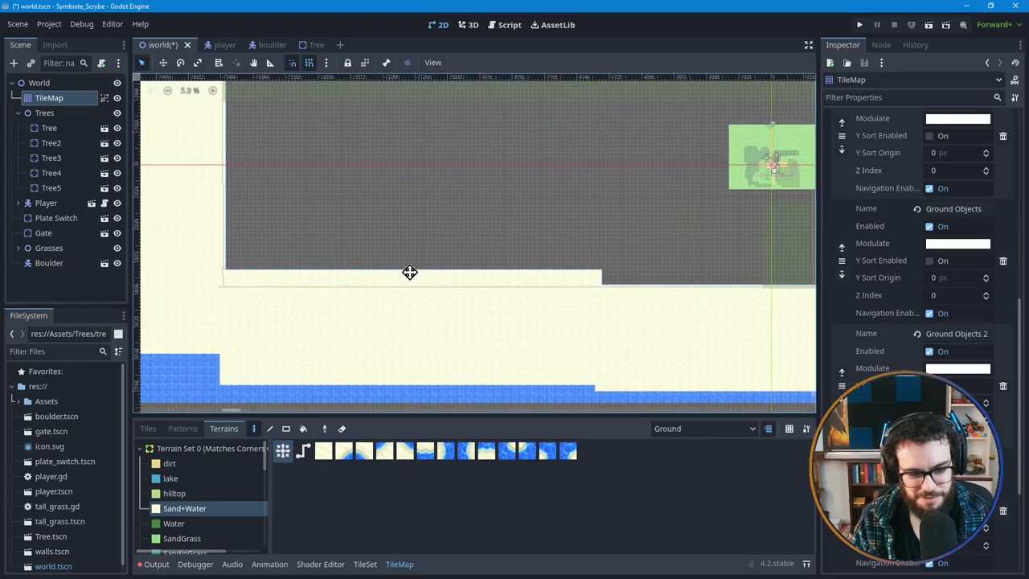
scroll(436, 287, "left", 5)
scroll(394, 258, "up", 2)
scroll(394, 257, "right", 2)
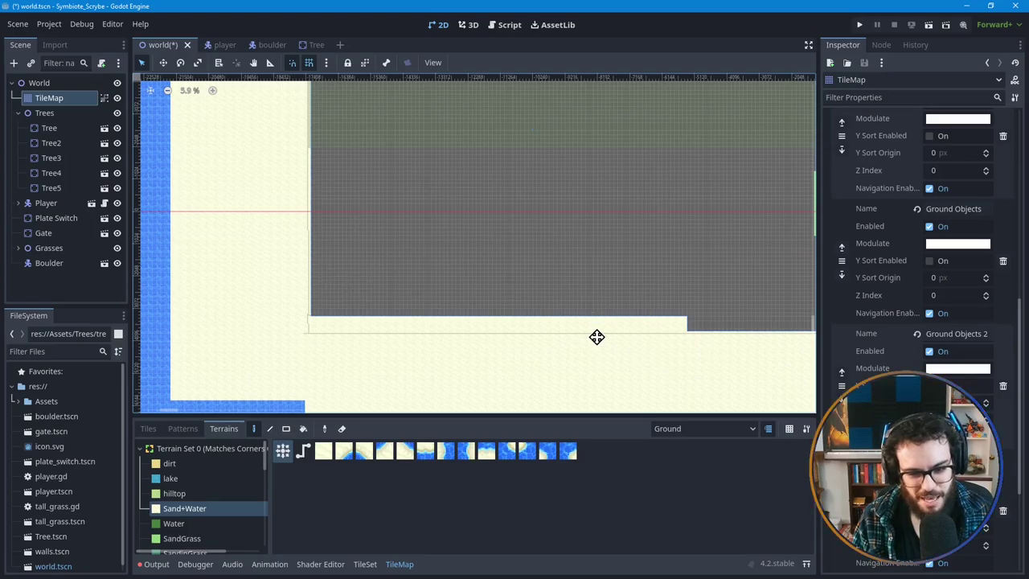
scroll(604, 338, "right", 5)
scroll(604, 338, "down", 1)
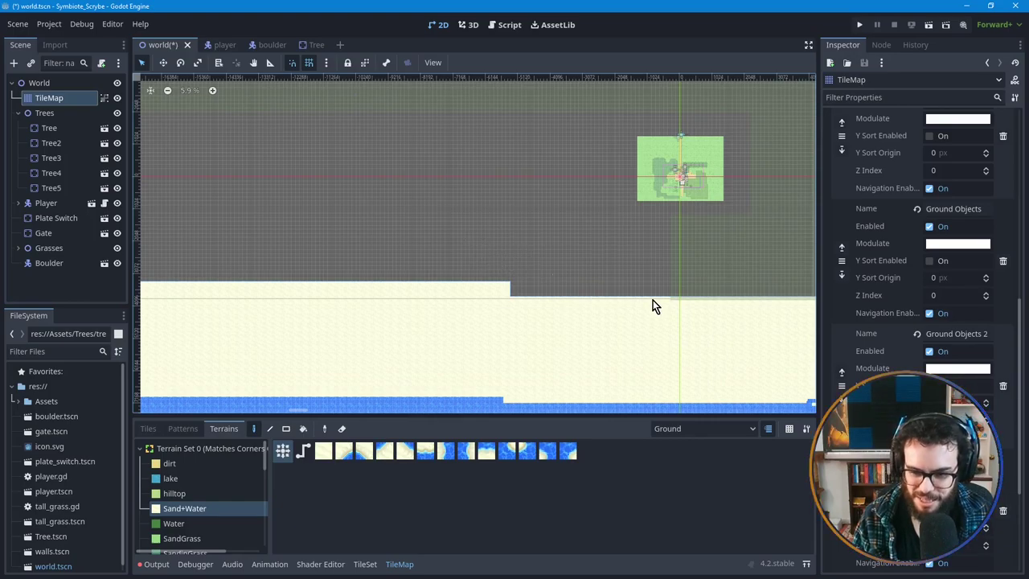
Step: Examine the southern beach and its inner edge eastward from below the starting area to the southeastern corner and the adjoining shoreline ledge
scroll(386, 282, "right", 5)
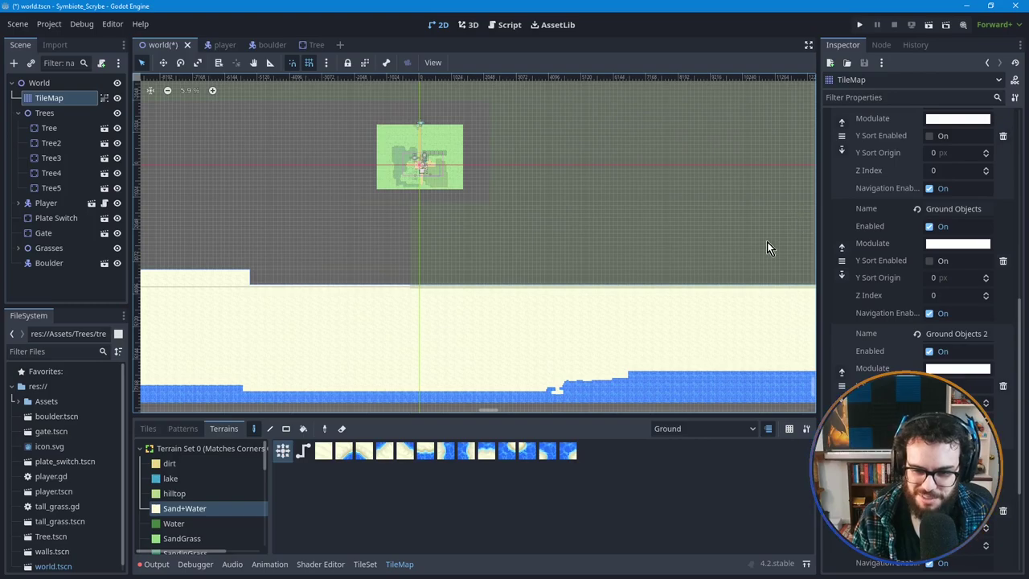
middle_click_drag(476, 256, 585, 259)
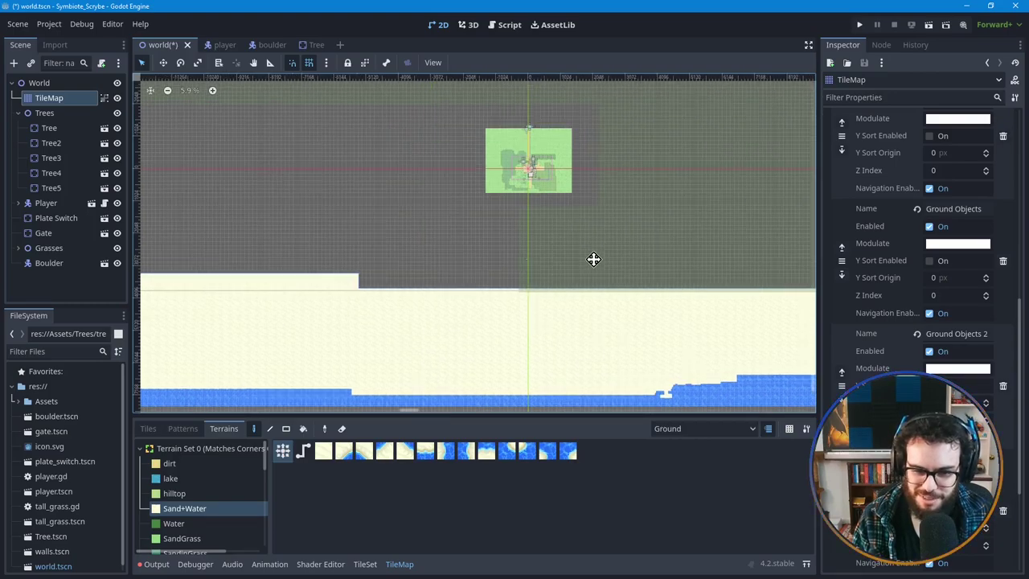
scroll(530, 233, "left", 5)
scroll(494, 291, "up", 3)
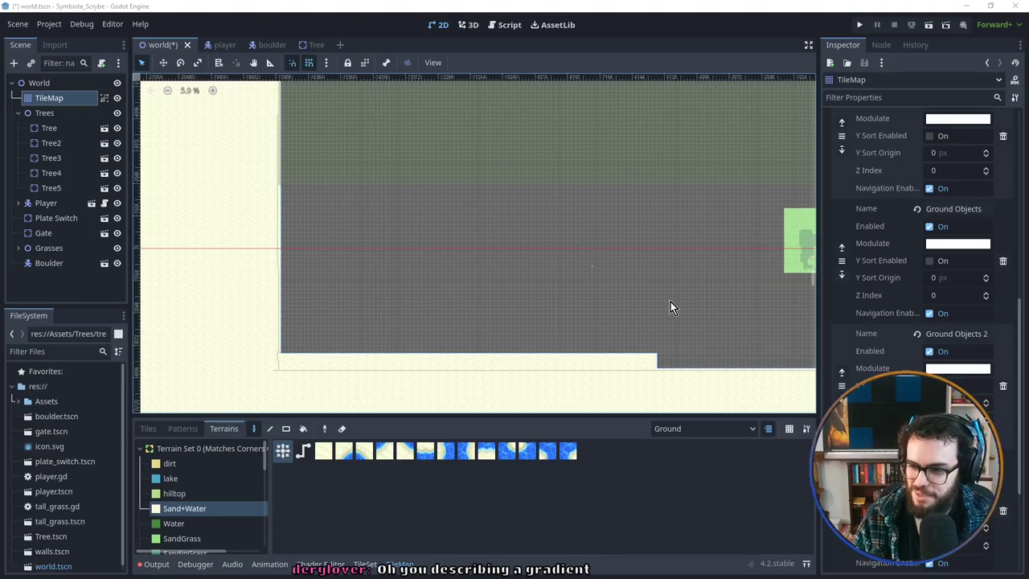
middle_click_drag(565, 282, 437, 252)
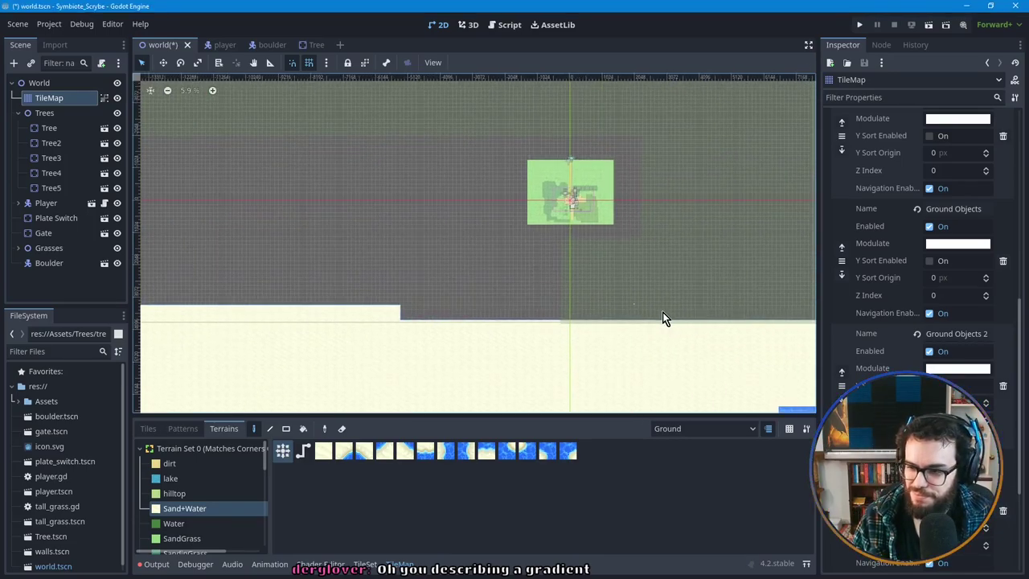
middle_click_drag(574, 287, 429, 213)
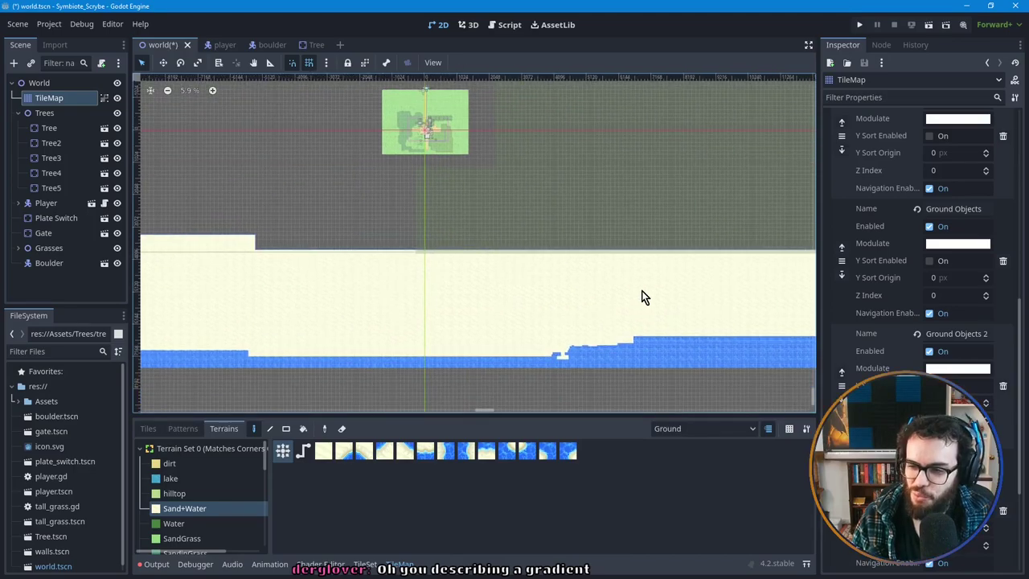
middle_click_drag(590, 287, 542, 306)
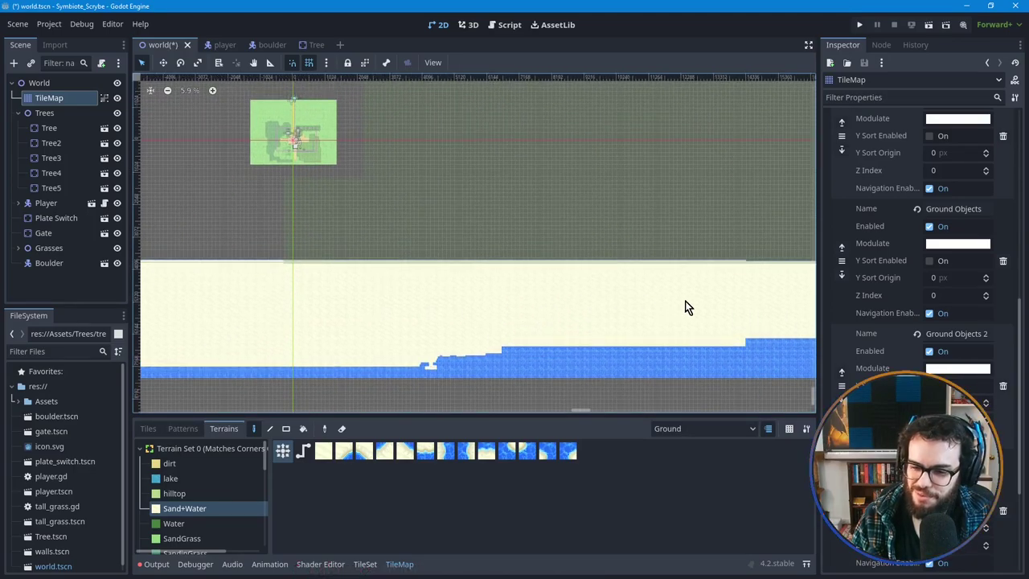
middle_click_drag(629, 291, 503, 295)
middle_click_drag(665, 296, 569, 310)
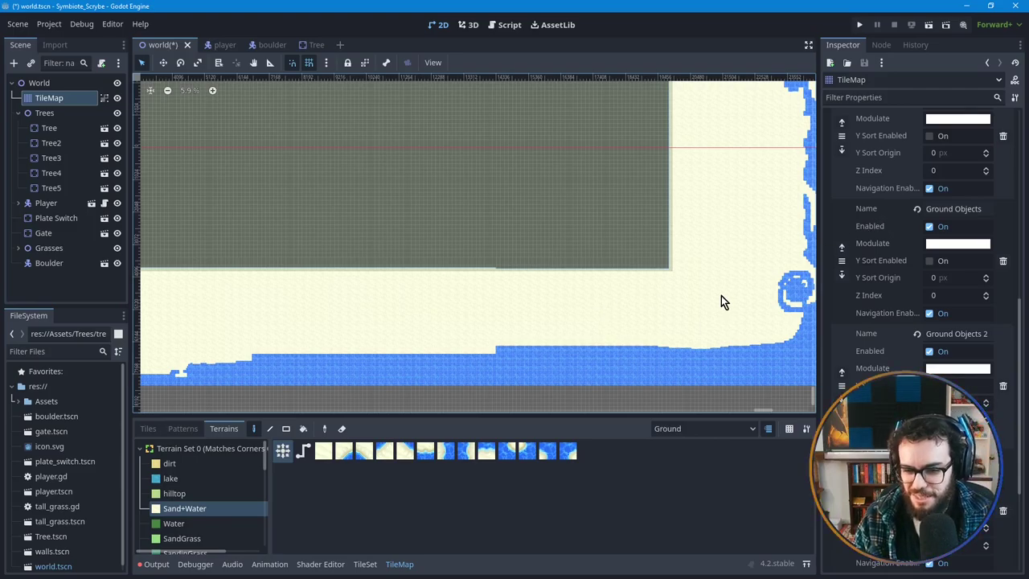
scroll(699, 294, "up", 1)
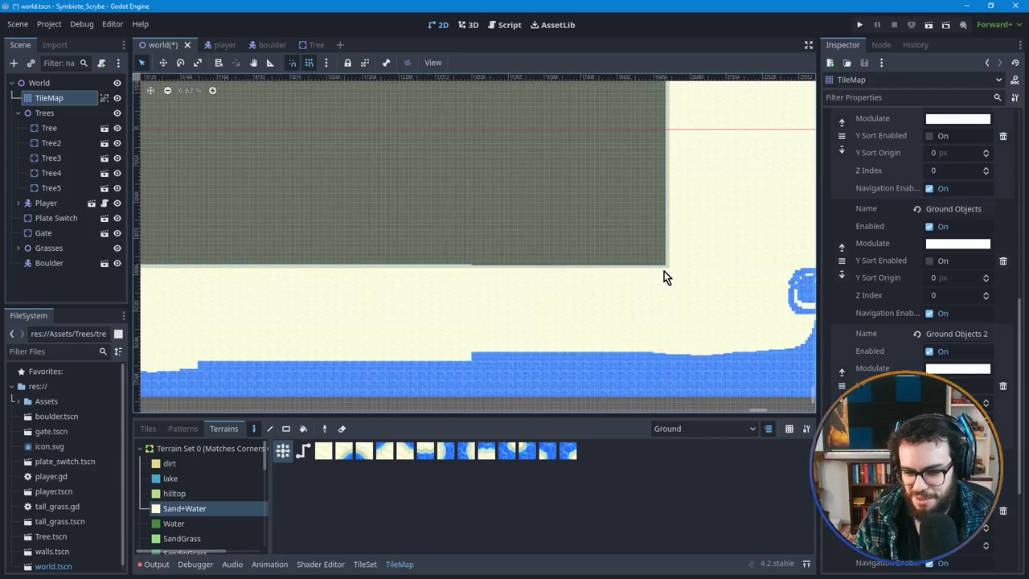
scroll(648, 294, "right", 2)
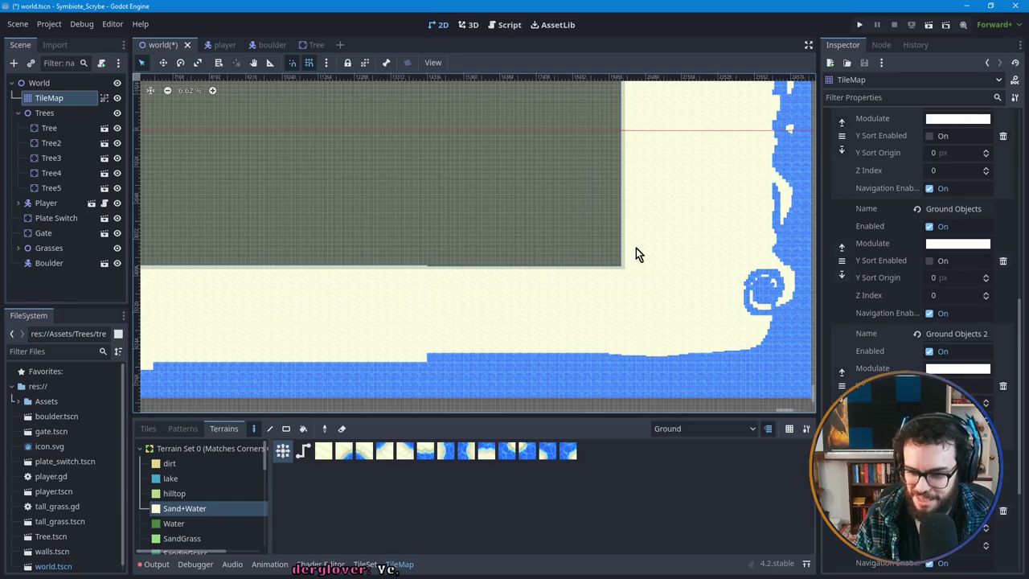
middle_click_drag(623, 353, 586, 313)
scroll(358, 278, "up", 4)
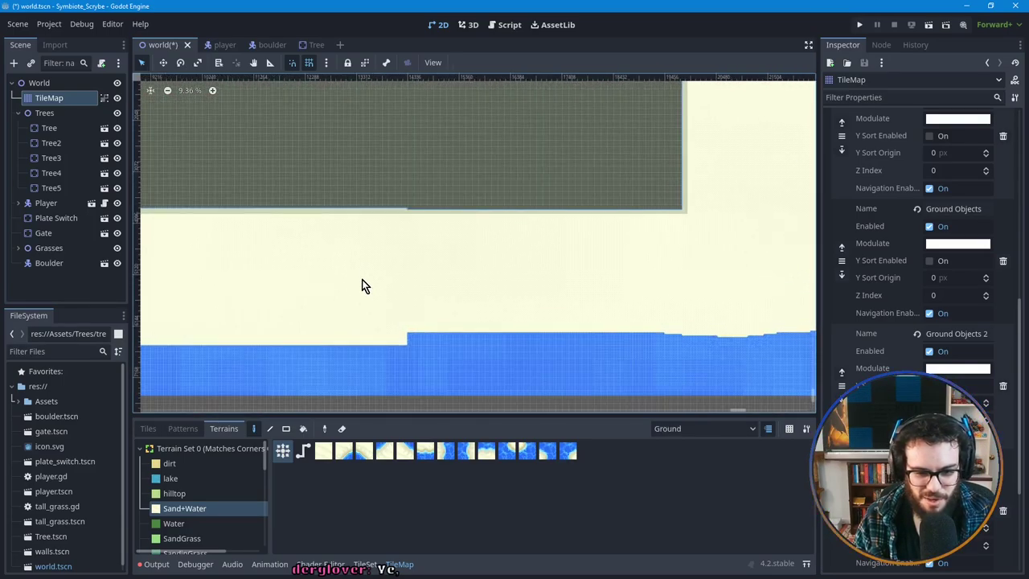
scroll(420, 278, "down", 1)
middle_click_drag(391, 265, 426, 293)
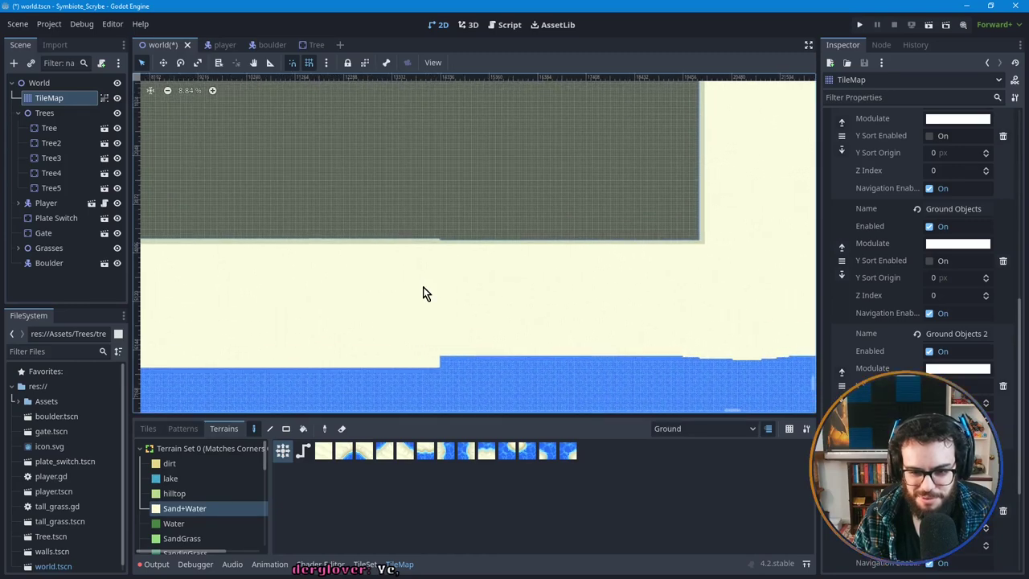
Step: Examine the grass, flower and tree tiles in the Custom Outside tileset, focusing on the dark green grass tuft
left_click(147, 429)
scroll(394, 482, "down", 1)
mouse_move(395, 493)
middle_mouse_down()
mouse_move(409, 502)
mouse_move(395, 523)
mouse_move(377, 485)
mouse_move(383, 532)
mouse_move(411, 501)
middle_mouse_up()
scroll(416, 502, "up", 4)
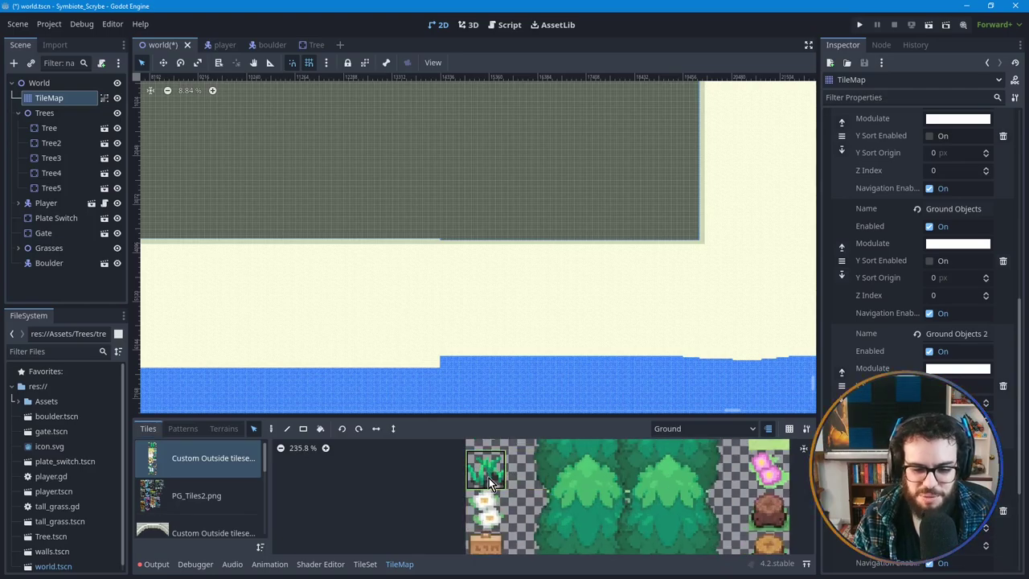
scroll(495, 477, "up", 1)
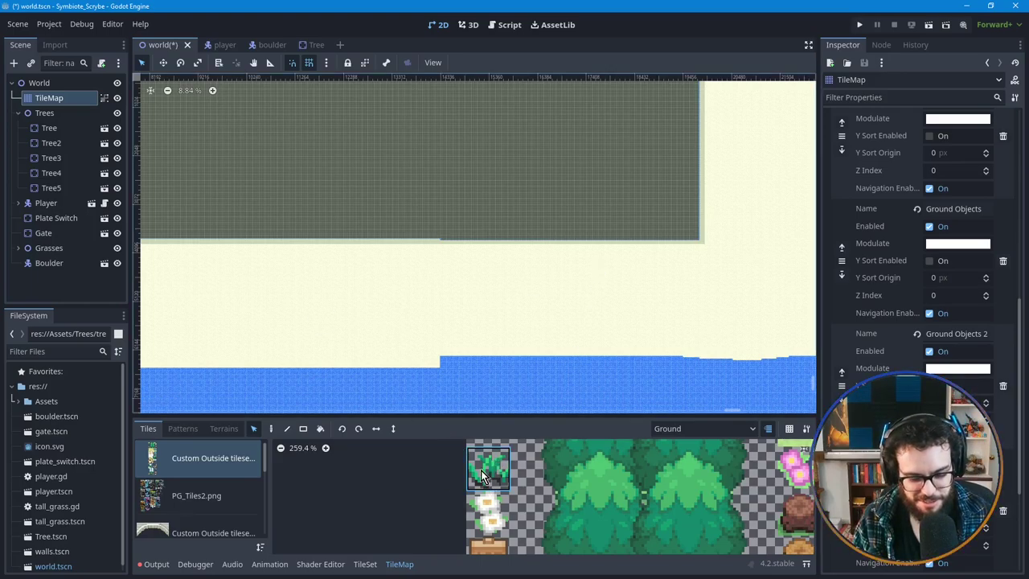
scroll(495, 494, "down", 4)
scroll(493, 504, "down", 2)
scroll(488, 498, "down", 2)
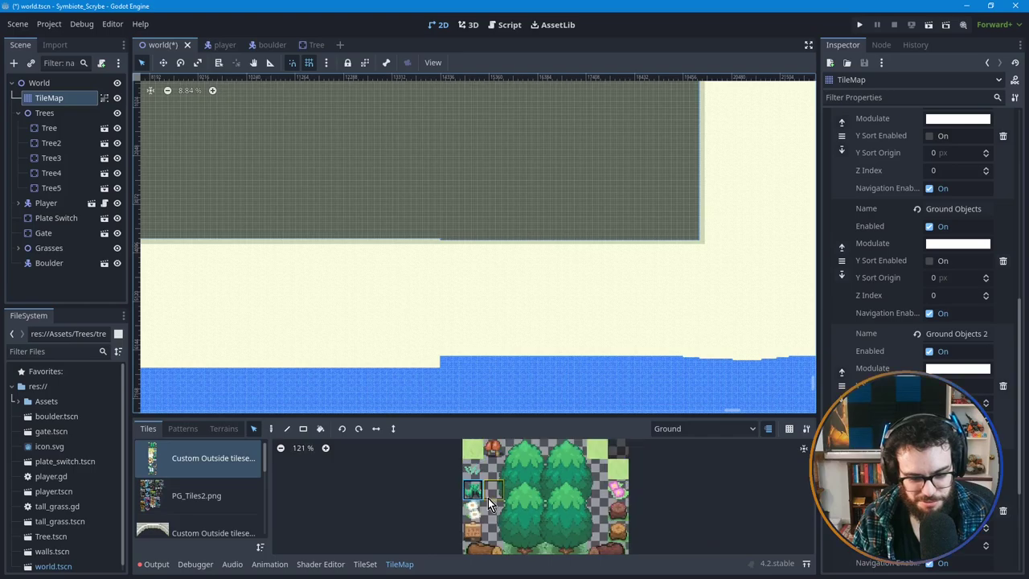
scroll(500, 489, "up", 4)
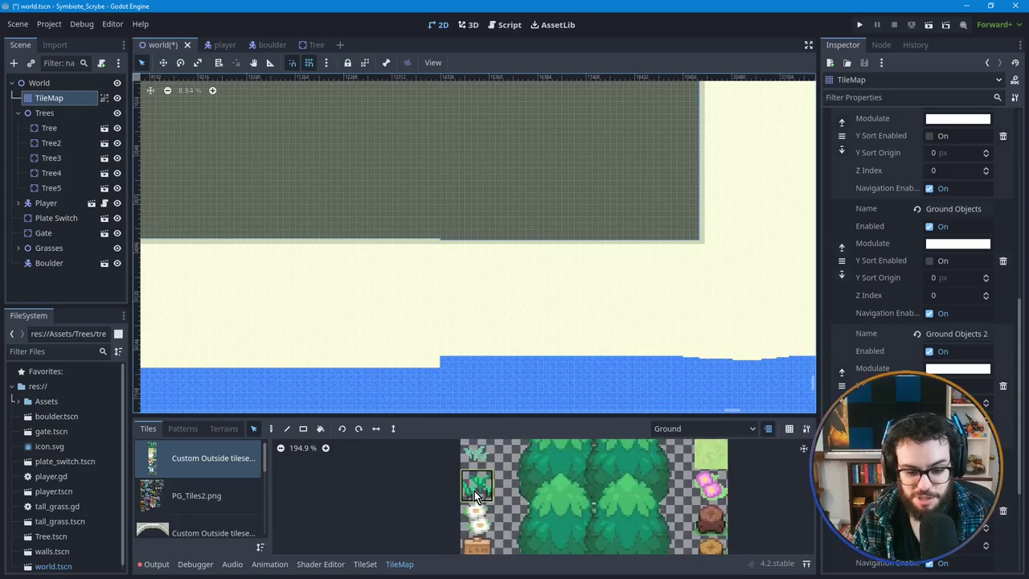
middle_click_drag(514, 472, 545, 484)
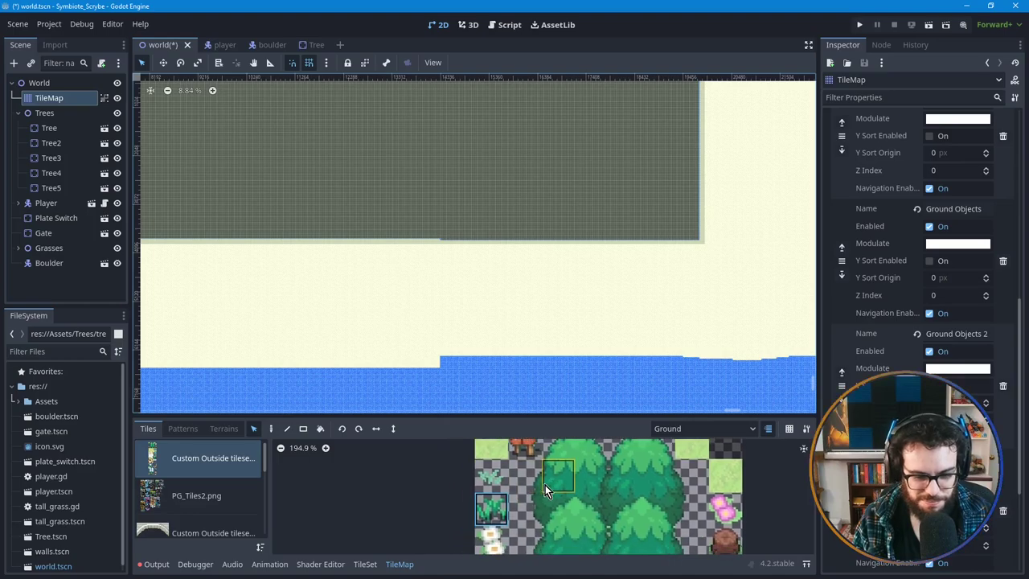
Step: Compare the tiles available in the SandGrass, SandinGrass and SandinGrass2 terrains
left_click(234, 429)
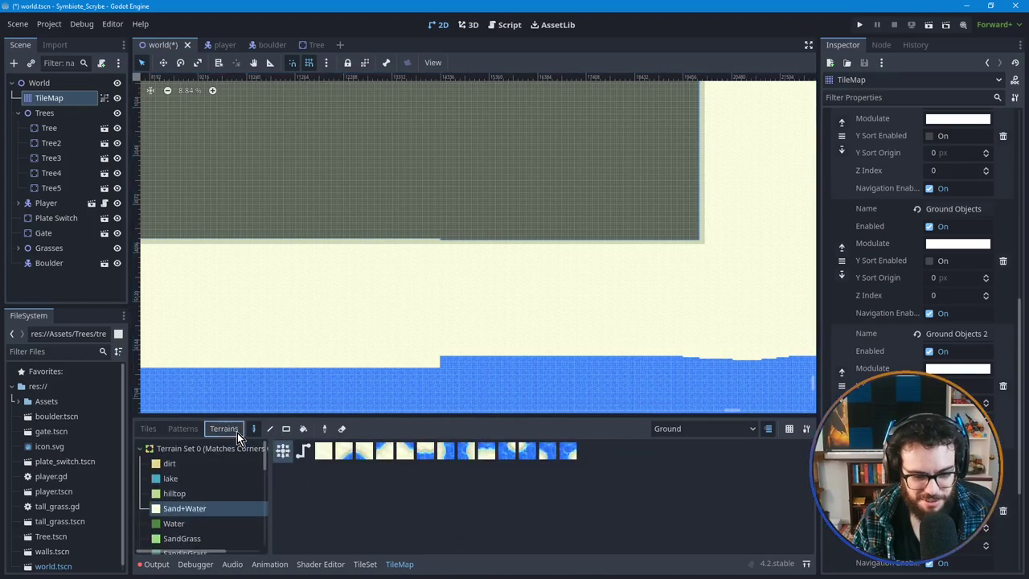
scroll(217, 480, "down", 1)
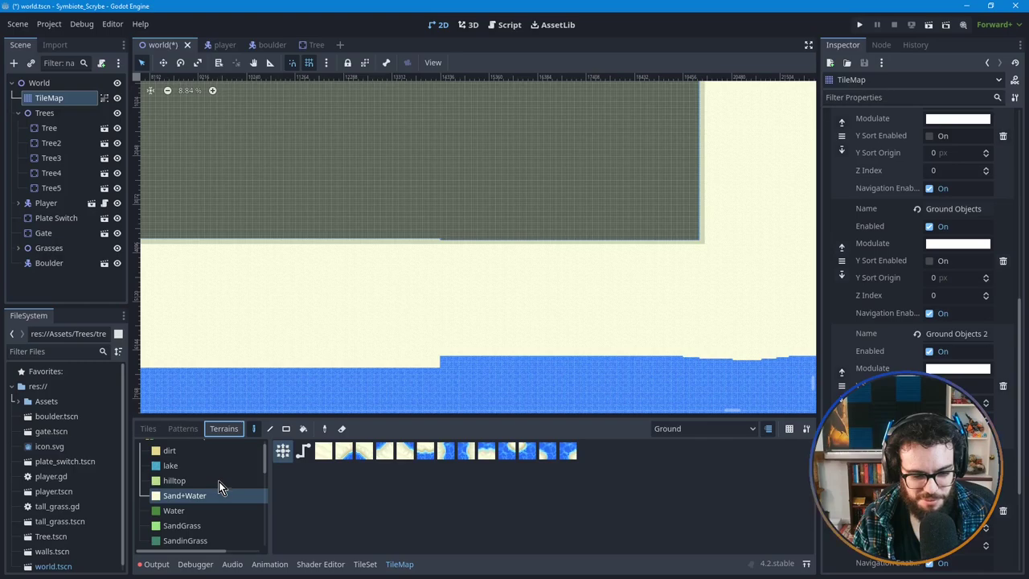
left_click(197, 526)
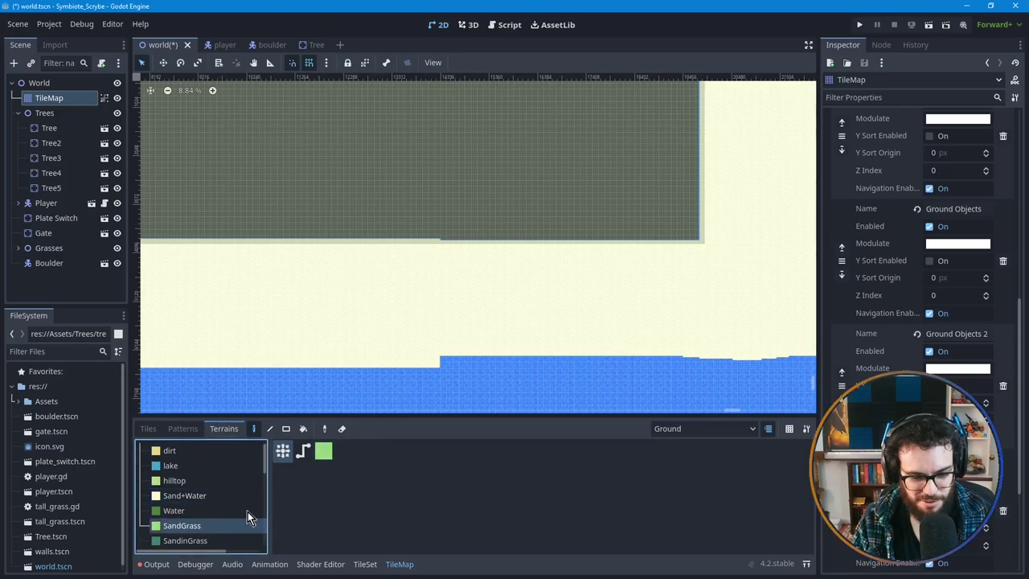
scroll(202, 530, "down", 1)
left_click(201, 529)
left_click(191, 514)
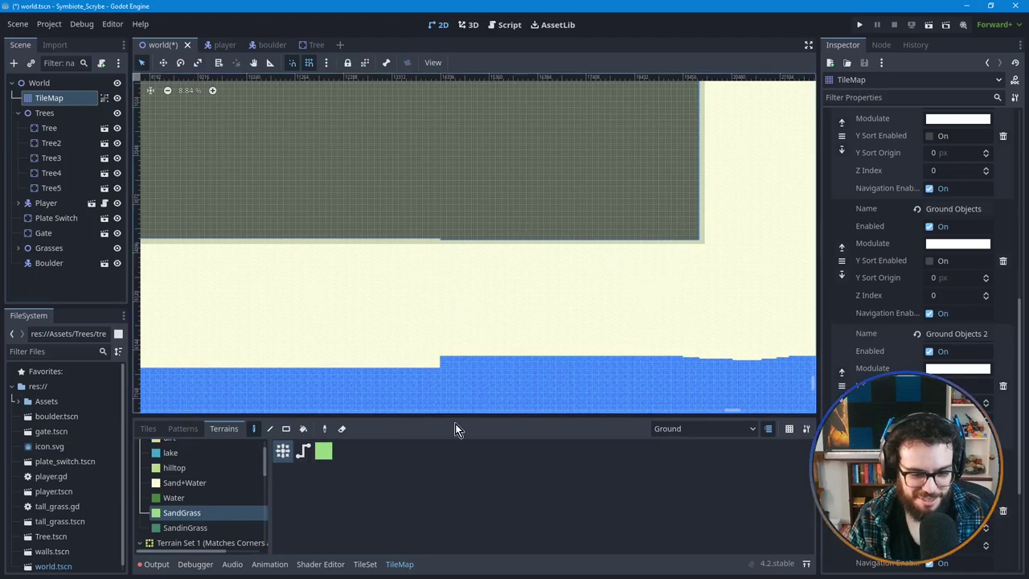
scroll(227, 492, "down", 1)
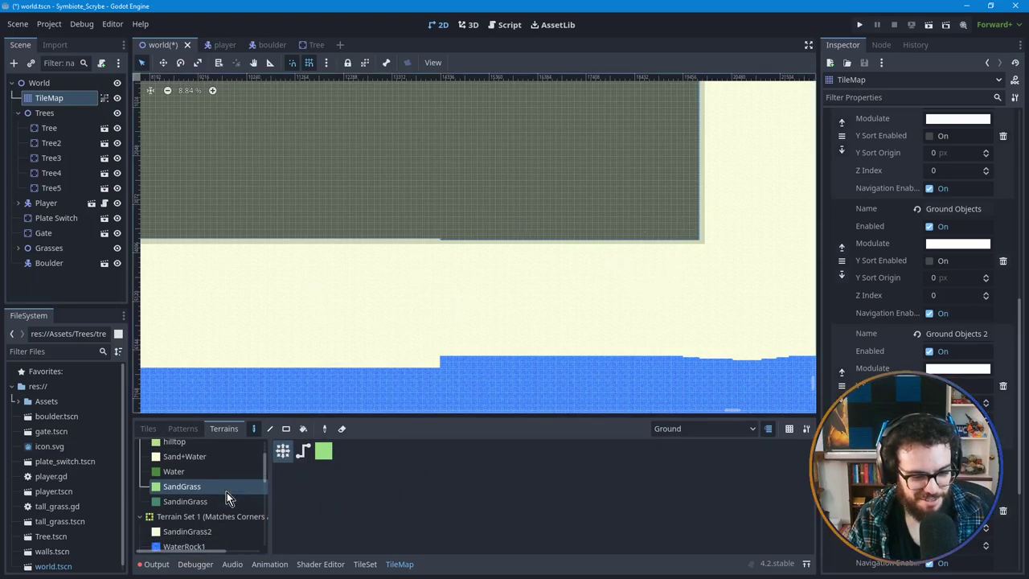
scroll(227, 492, "down", 2)
left_click(180, 492)
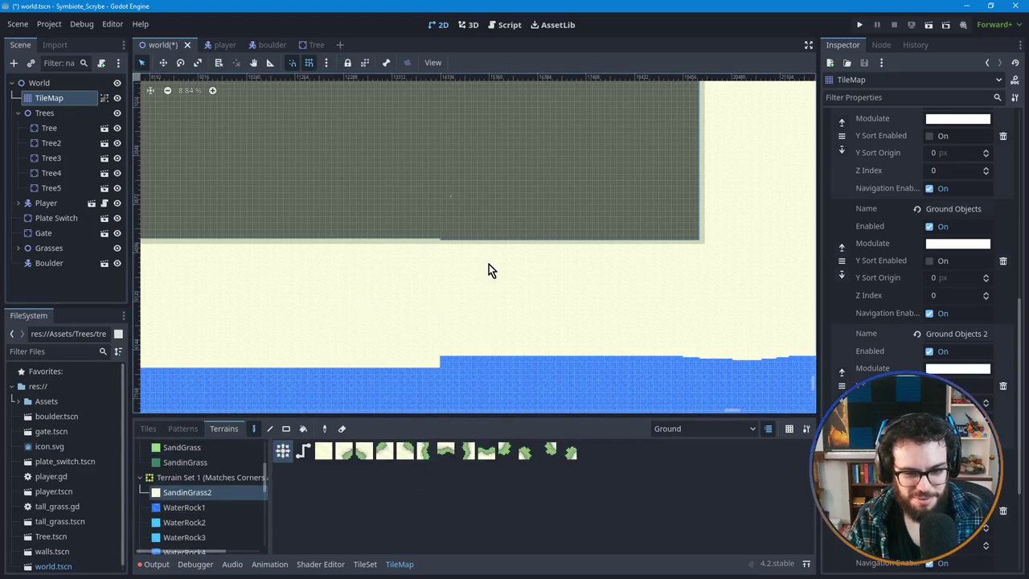
left_click(491, 301)
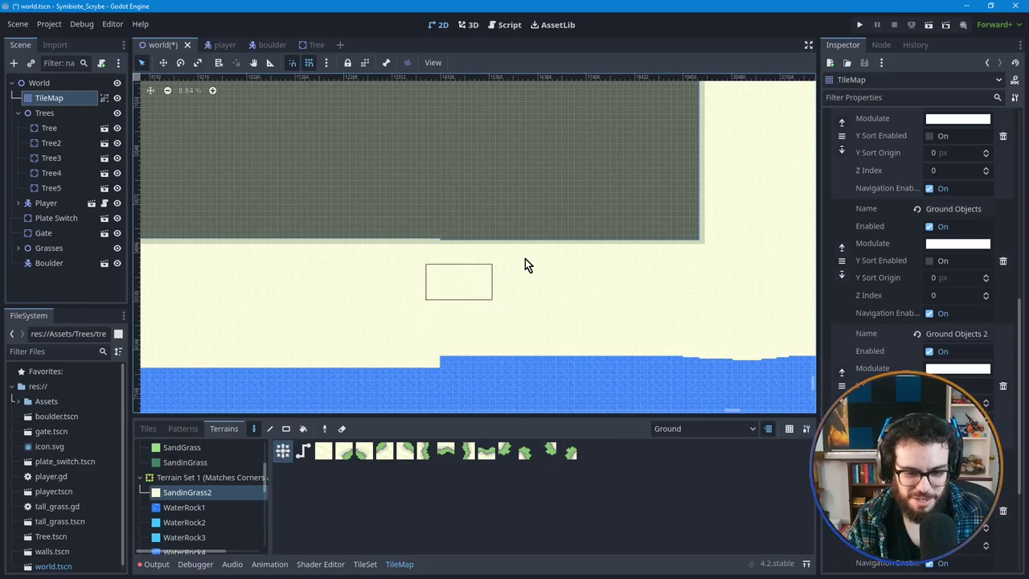
key("ctrl+z")
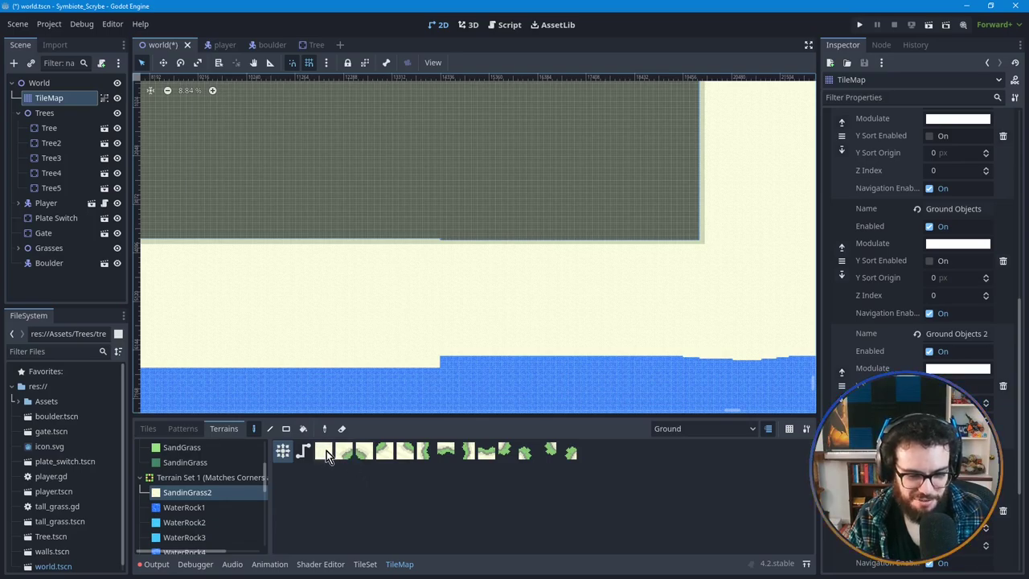
scroll(182, 496, "up", 3)
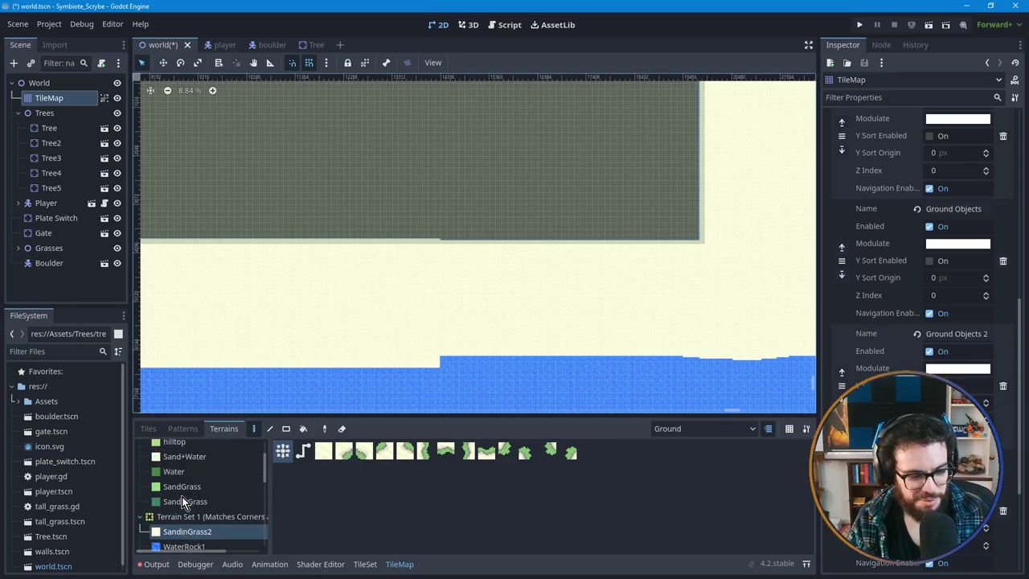
scroll(181, 495, "up", 1)
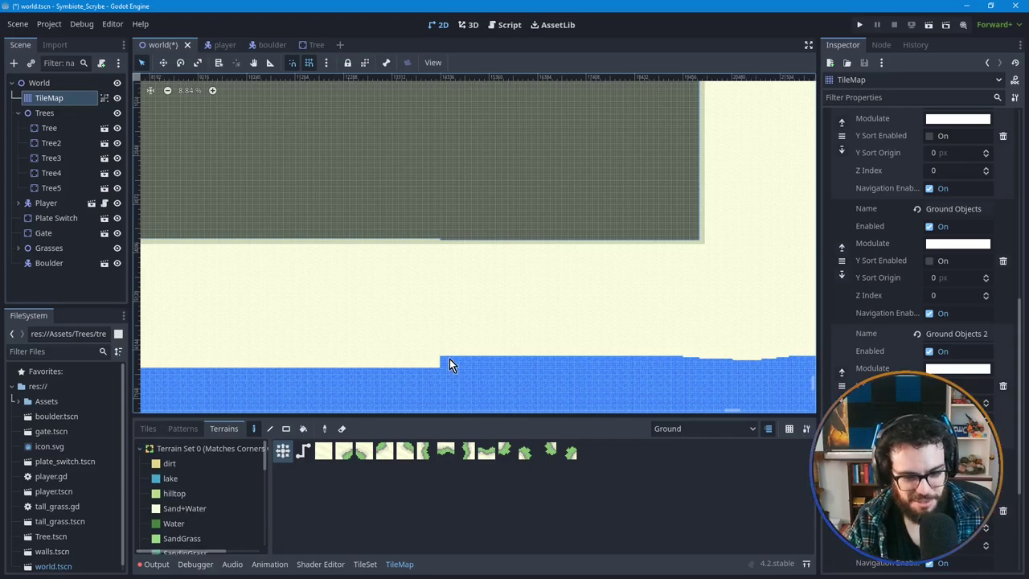
Step: Examine the southern shoreline from the southeastern cove west to the irregular inlet, and back to the long straight stretch before the southeastern bend
scroll(515, 359, "right", 3)
scroll(516, 358, "down", 1)
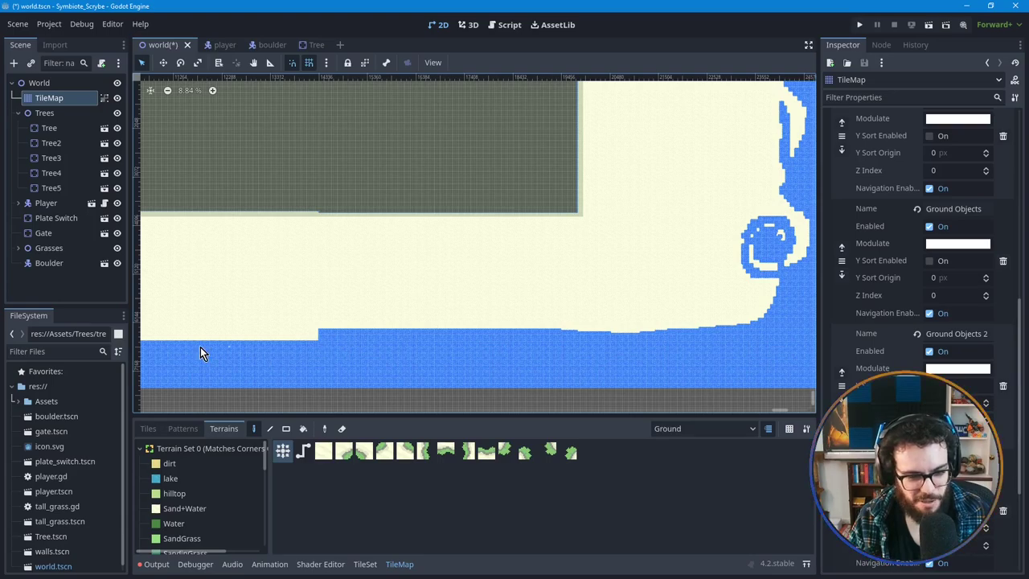
scroll(239, 352, "left", 8)
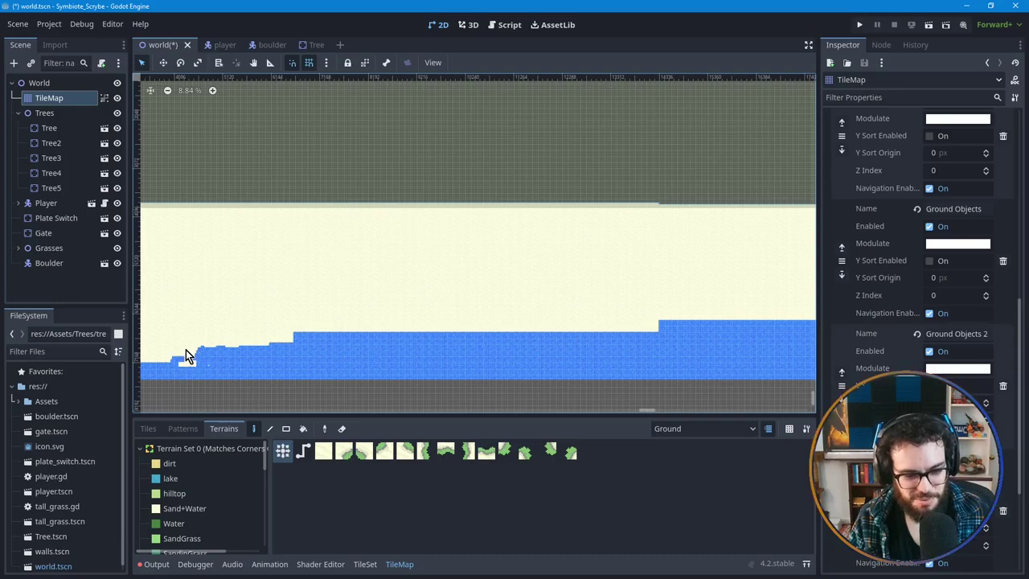
left_click_drag(177, 366, 211, 363)
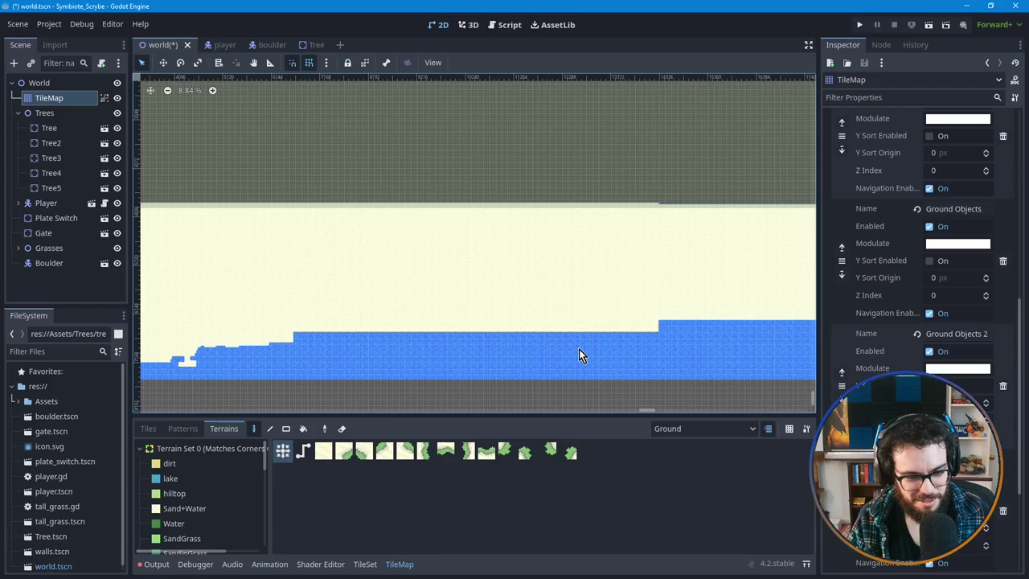
scroll(292, 337, "up", 1)
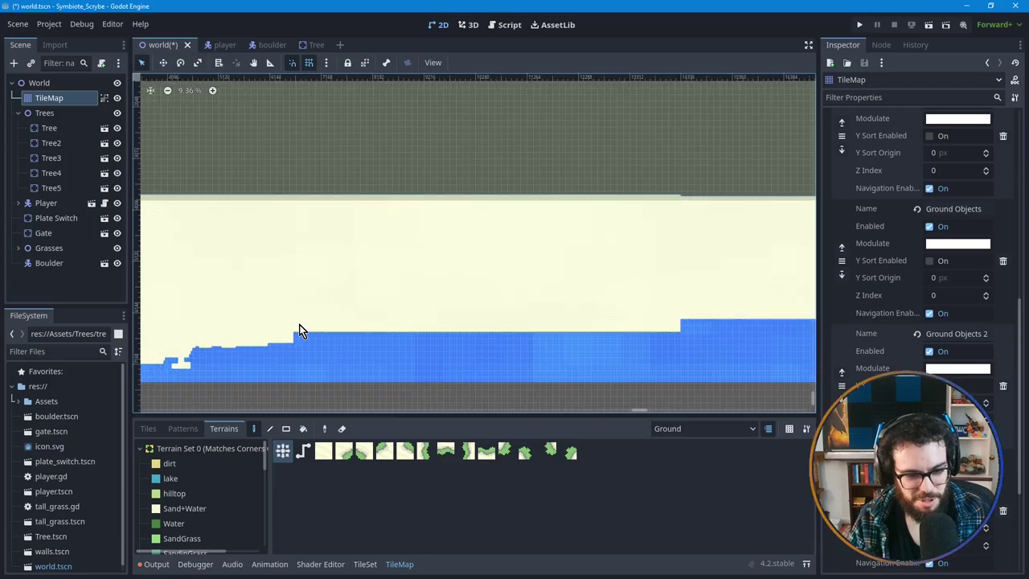
scroll(558, 332, "right", 8, "shift")
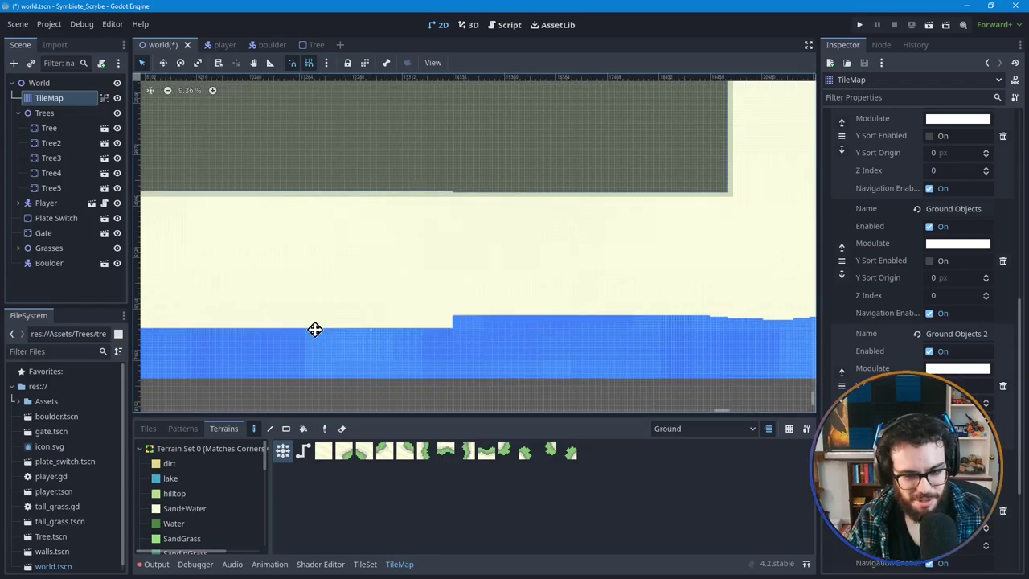
scroll(561, 297, "up", 7)
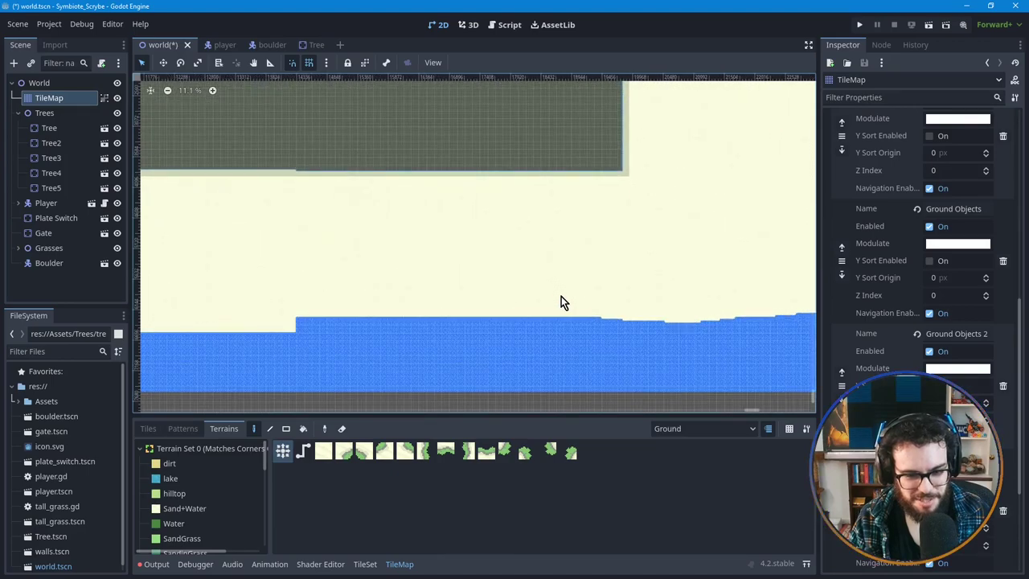
scroll(541, 322, "up", 5)
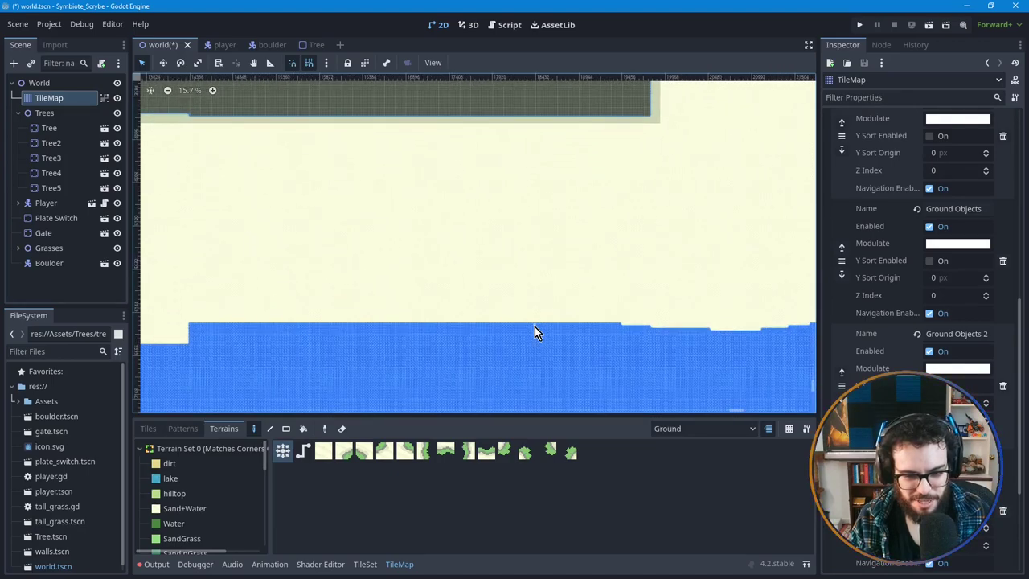
scroll(522, 341, "left", 4, "shift")
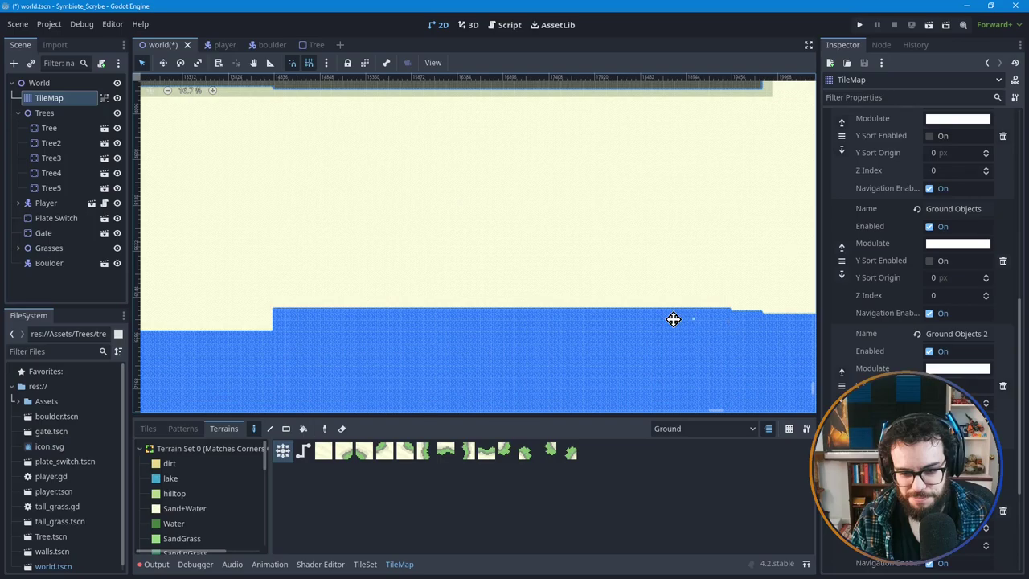
scroll(674, 318, "up", 2)
scroll(671, 307, "up", 3)
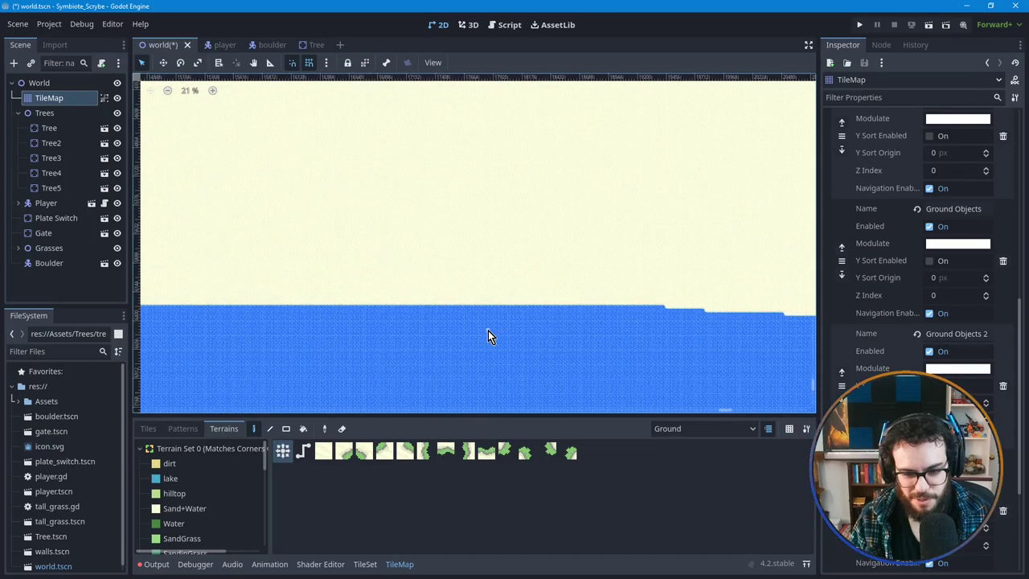
Step: Fill sand with the Sand+Water terrain in shallow steps along the straight shoreline just west of the southeastern bend
left_click_drag(597, 299, 555, 302)
key("ctrl+z")
left_click(180, 504)
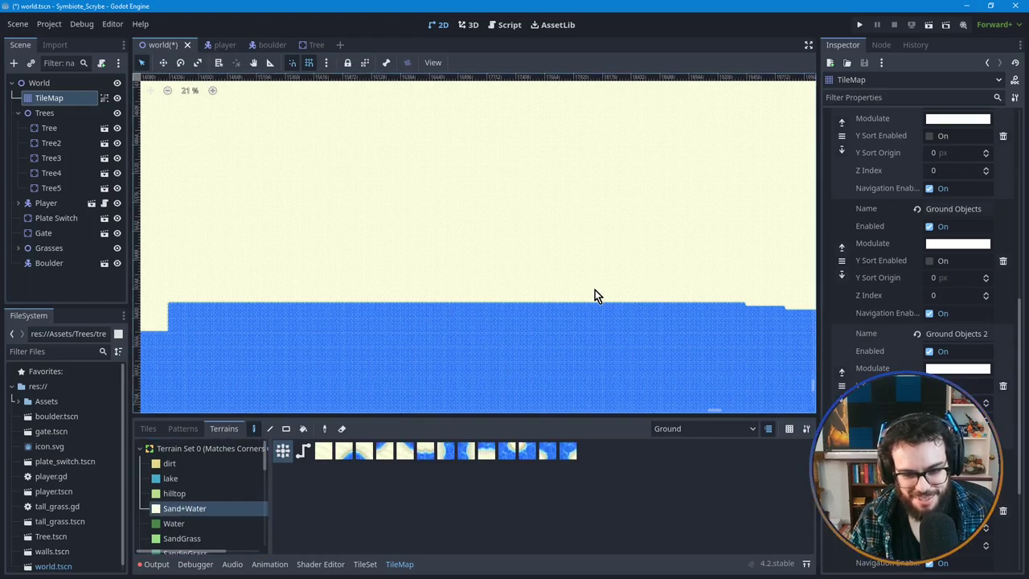
mouse_move(600, 284)
left_mouse_down()
mouse_move(357, 319)
mouse_move(371, 313)
left_mouse_up()
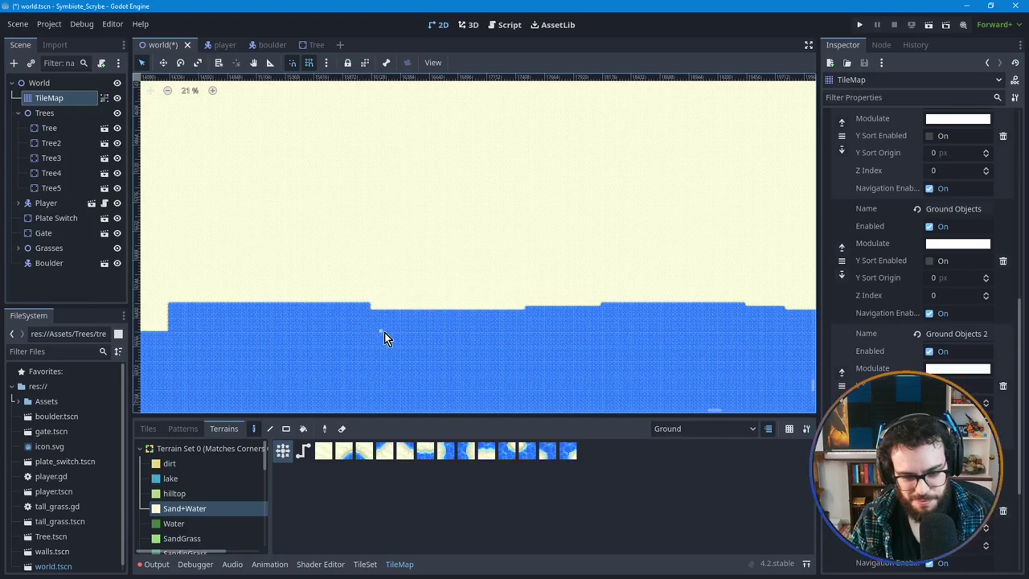
Step: Try extending the sand westward in stepped strips that descend to the lower ledge on the straight southern shoreline
middle_click_drag(382, 333, 429, 326)
left_click_drag(506, 280, 359, 307)
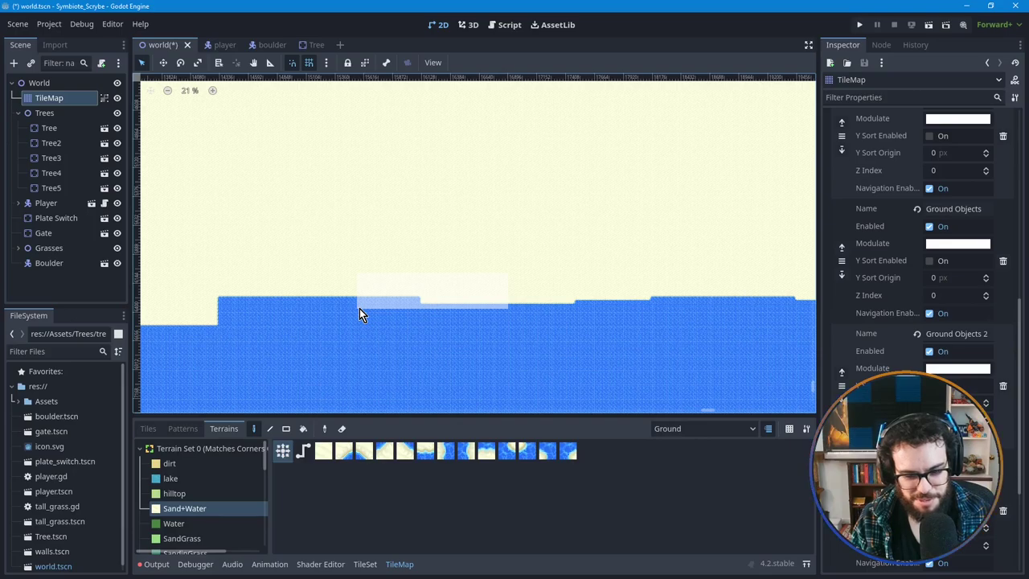
left_click_drag(359, 308, 359, 308)
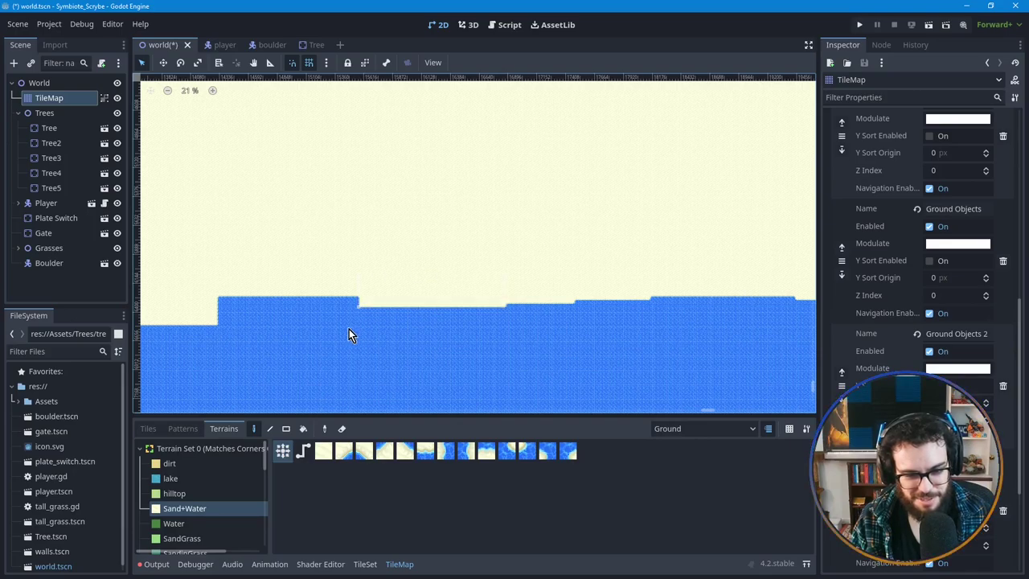
middle_click_drag(399, 326, 425, 328)
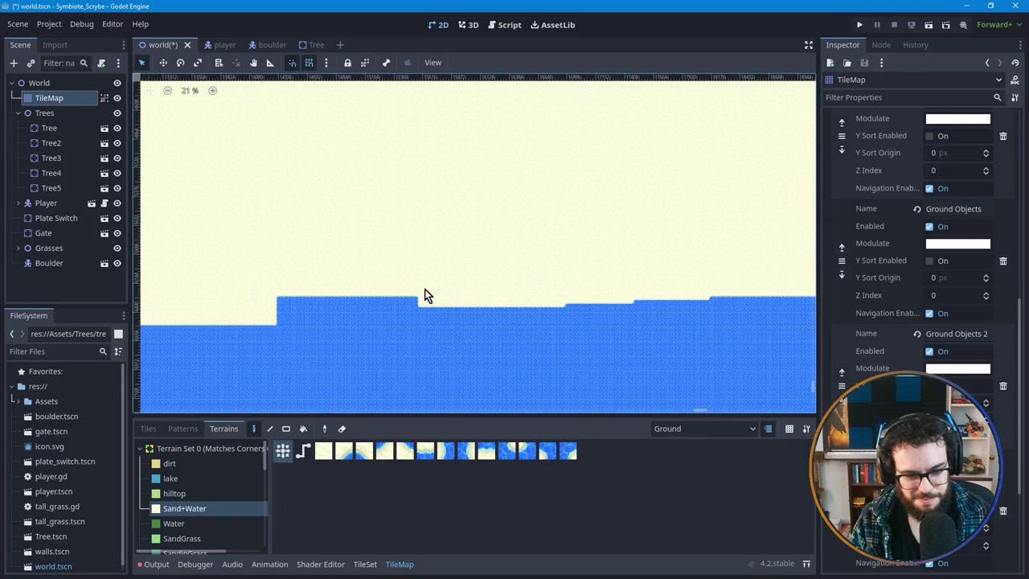
mouse_move(372, 301)
left_mouse_down()
mouse_move(340, 315)
mouse_move(320, 310)
left_mouse_up()
middle_click_drag(337, 356, 387, 352)
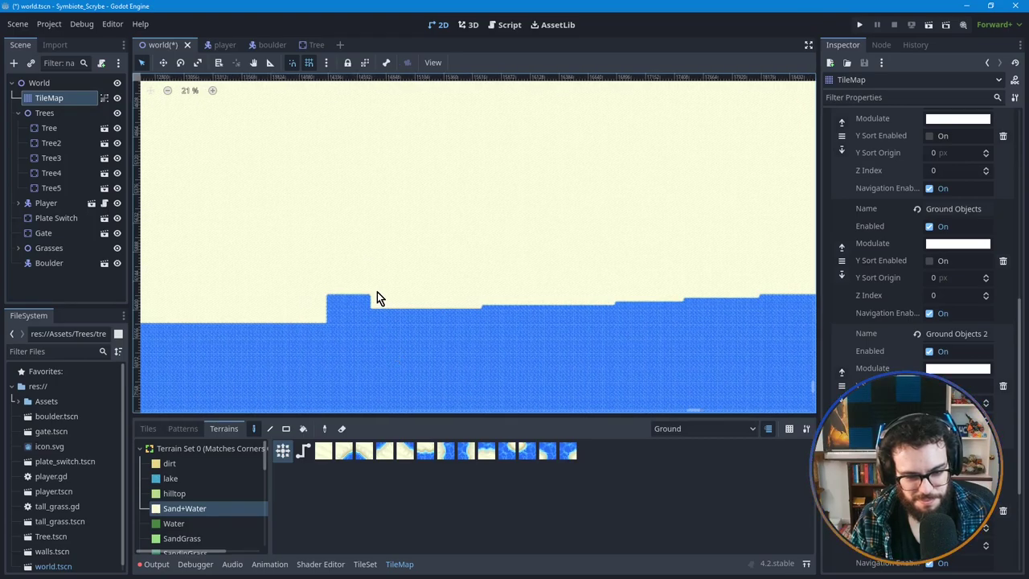
mouse_move(335, 296)
left_mouse_down()
mouse_move(280, 315)
mouse_move(293, 320)
left_mouse_up()
middle_click_drag(468, 358, 396, 337)
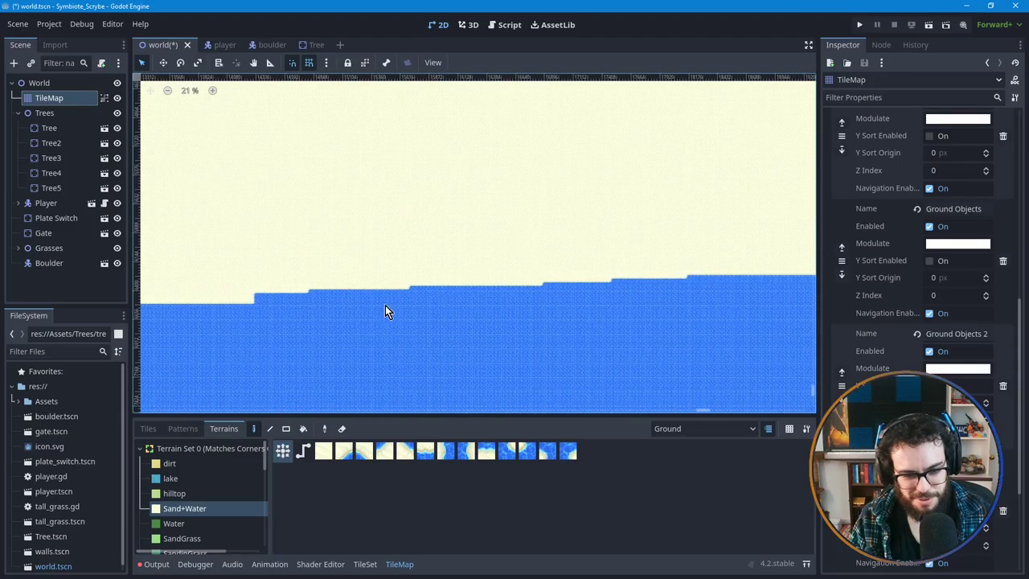
Step: Undo the last three sand fills and repaint the stretch as evenly spaced shallow steps descending west to the lower ledge
key("ctrl+z")
key("ctrl+z")
key("ctrl+z")
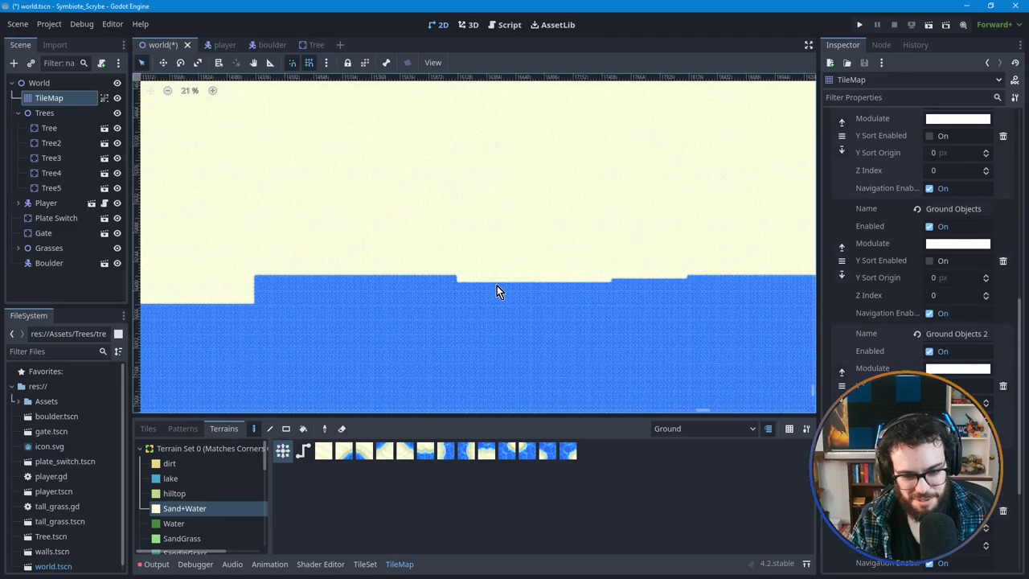
left_click_drag(518, 261, 245, 296)
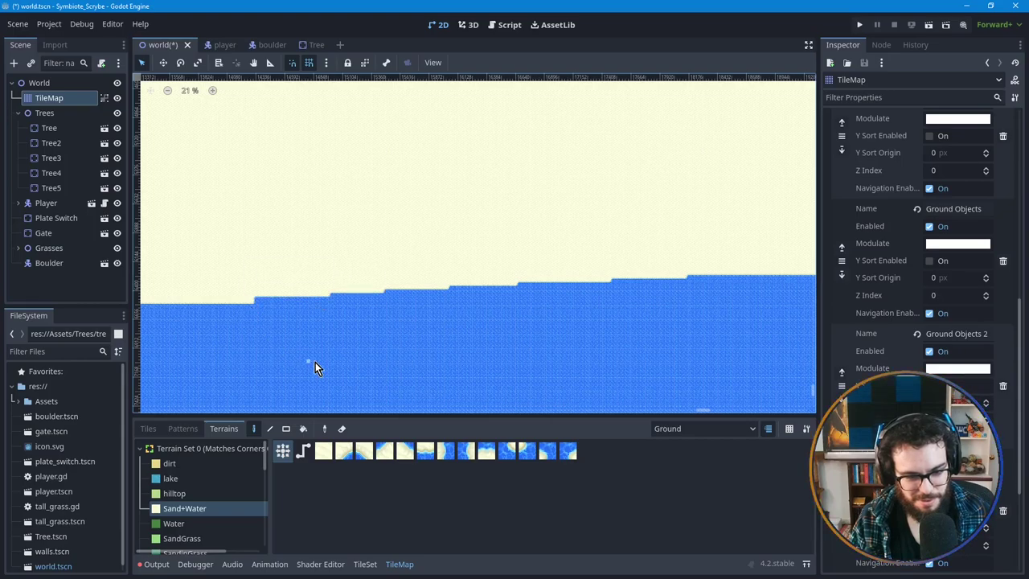
middle_click_drag(310, 333, 449, 313)
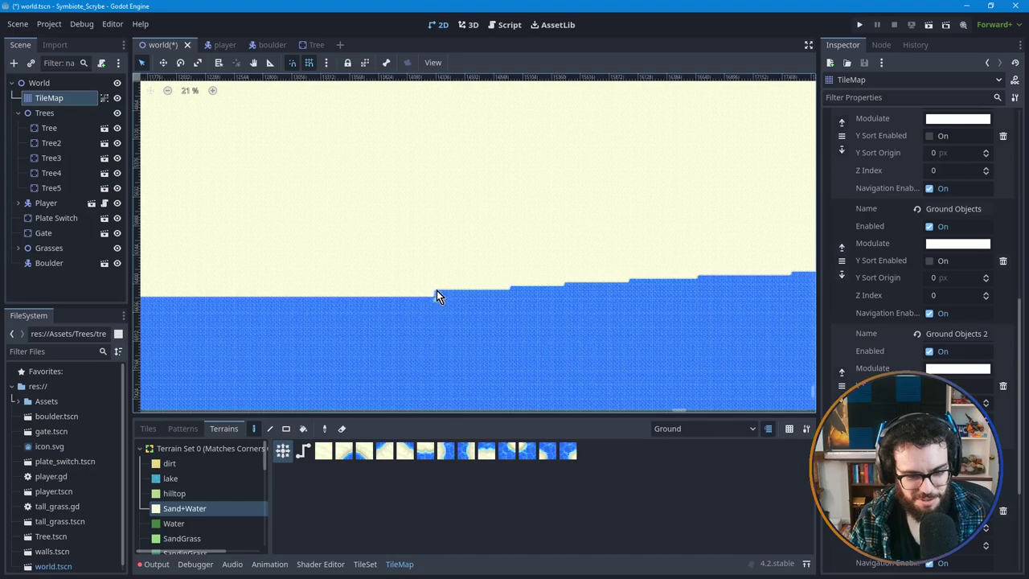
Step: Extend the sand southward into the water in irregular steps west of the sloped stretch, forming a rounded bulge
scroll(418, 307, "left", 3)
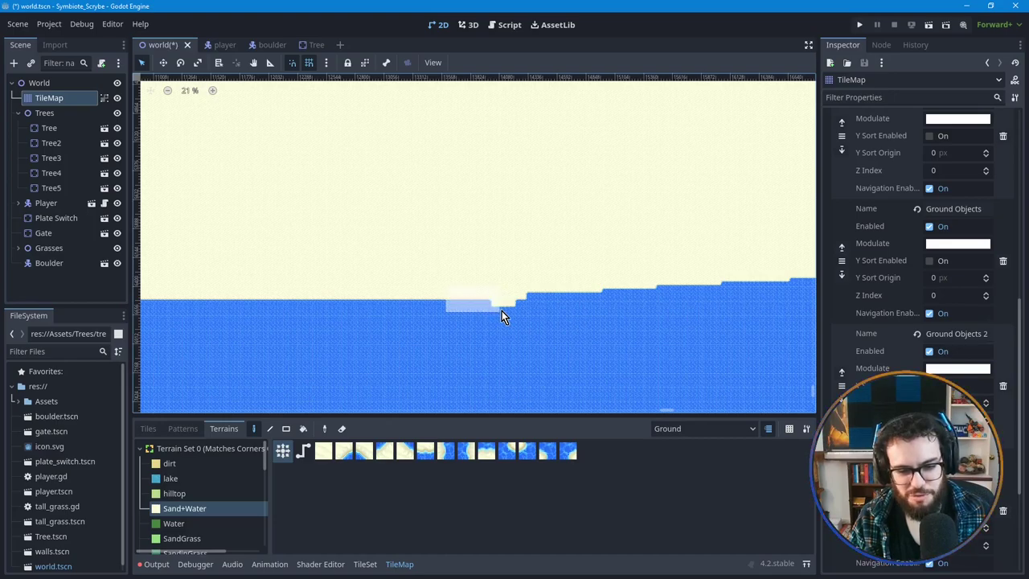
left_click(506, 315)
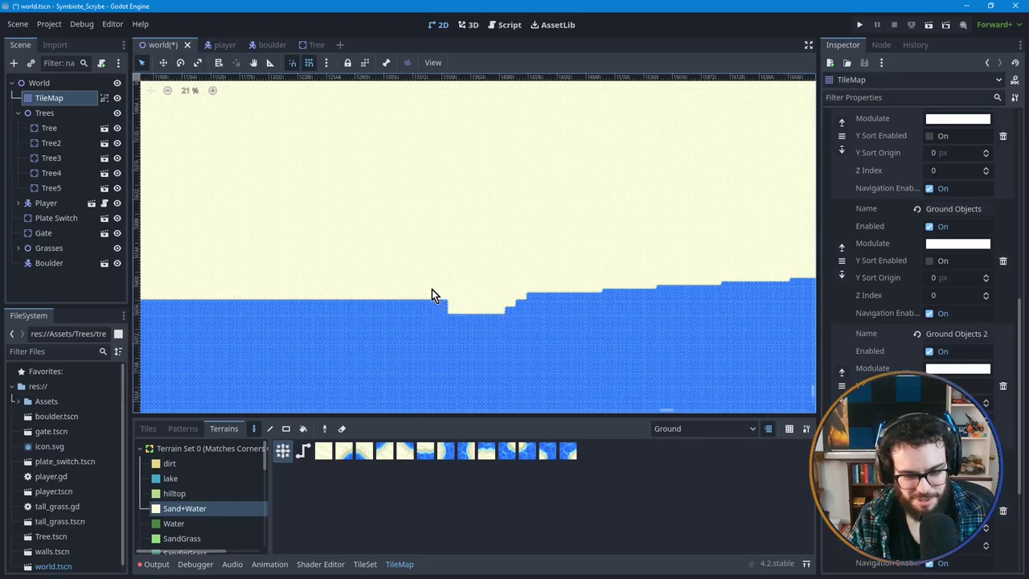
left_click(480, 318)
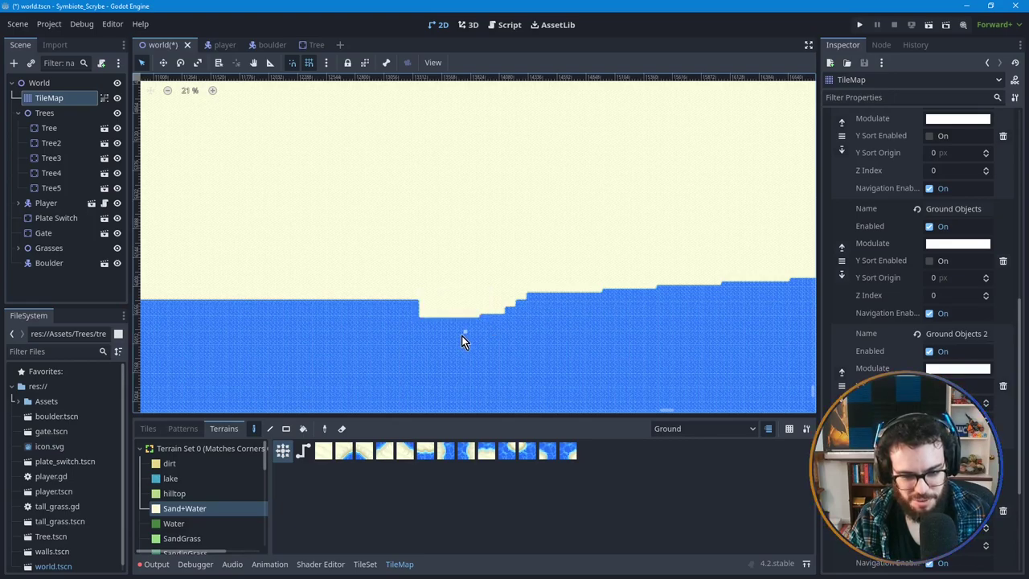
left_click_drag(427, 291, 352, 322)
middle_click_drag(485, 340, 569, 332)
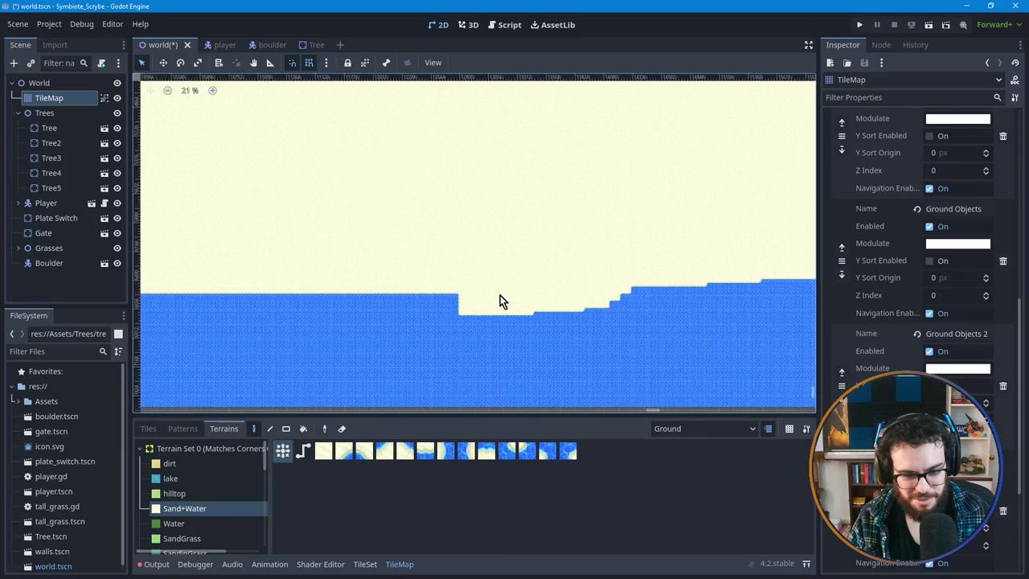
Step: Try a shallower sand strip on the western side of the bulge, and undo it
left_click_drag(392, 301, 367, 310)
middle_click_drag(401, 336, 455, 333)
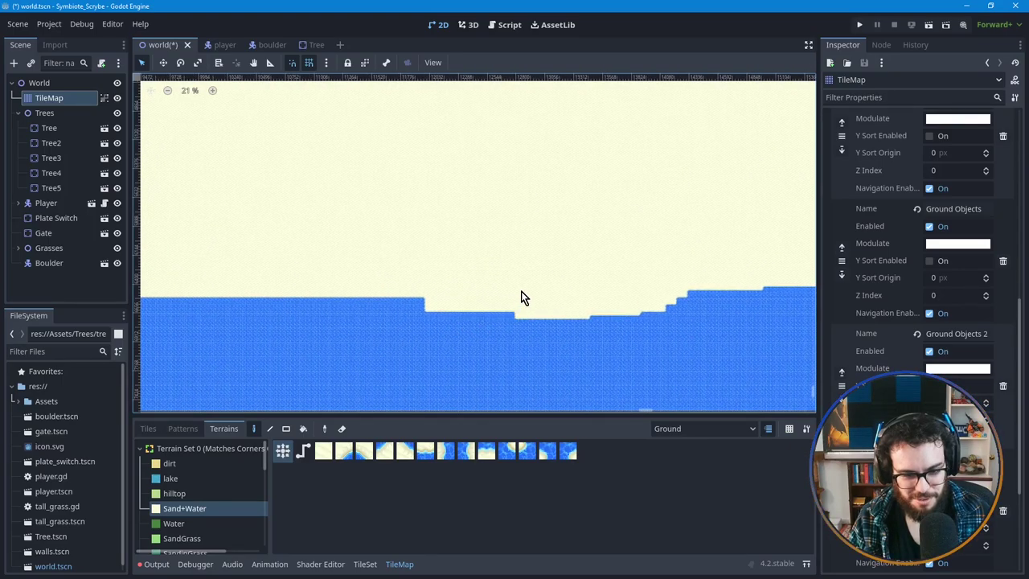
key("ctrl+z")
Step: Extend the sand bulge farther west with long strips of slightly varying depth
left_click_drag(453, 306, 383, 314)
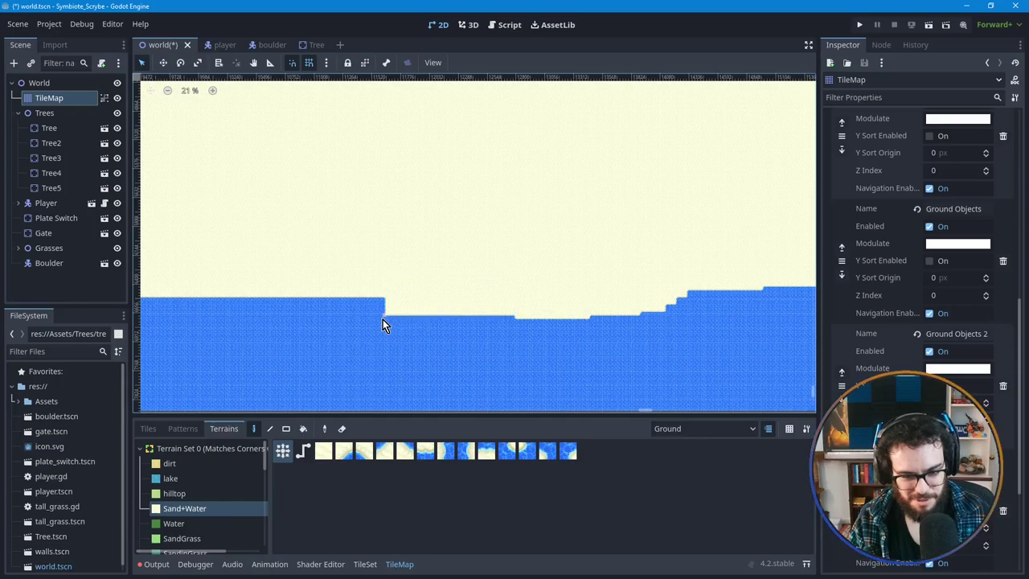
middle_click_drag(454, 332, 511, 327)
left_click_drag(513, 276, 369, 315)
left_click_drag(469, 281, 391, 316)
middle_click_drag(482, 337, 513, 338)
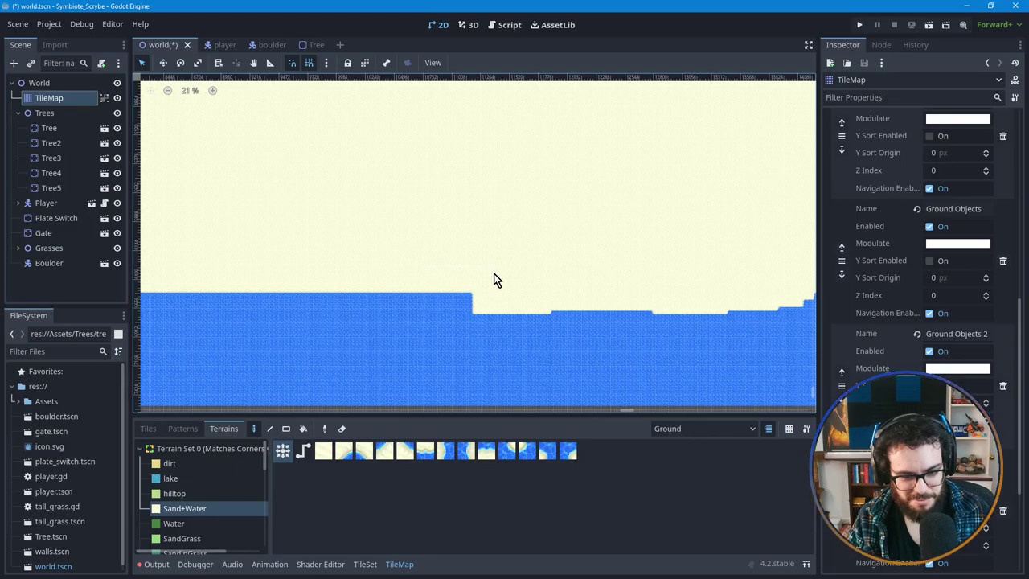
Step: Taper the western end of the sand bulge up to the straight shoreline with small, progressively shallower sand steps
left_click_drag(430, 314, 485, 292)
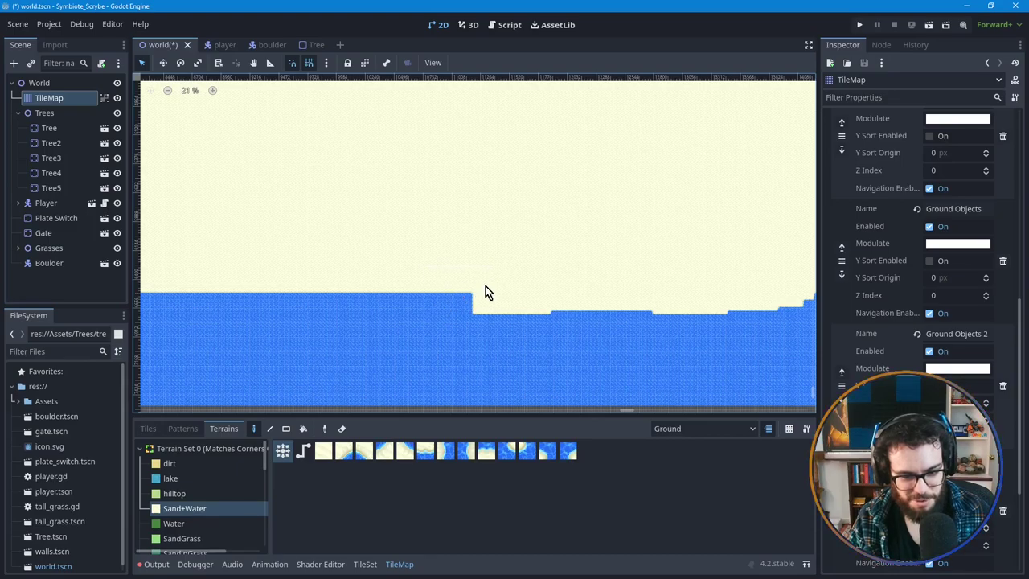
left_click(442, 311)
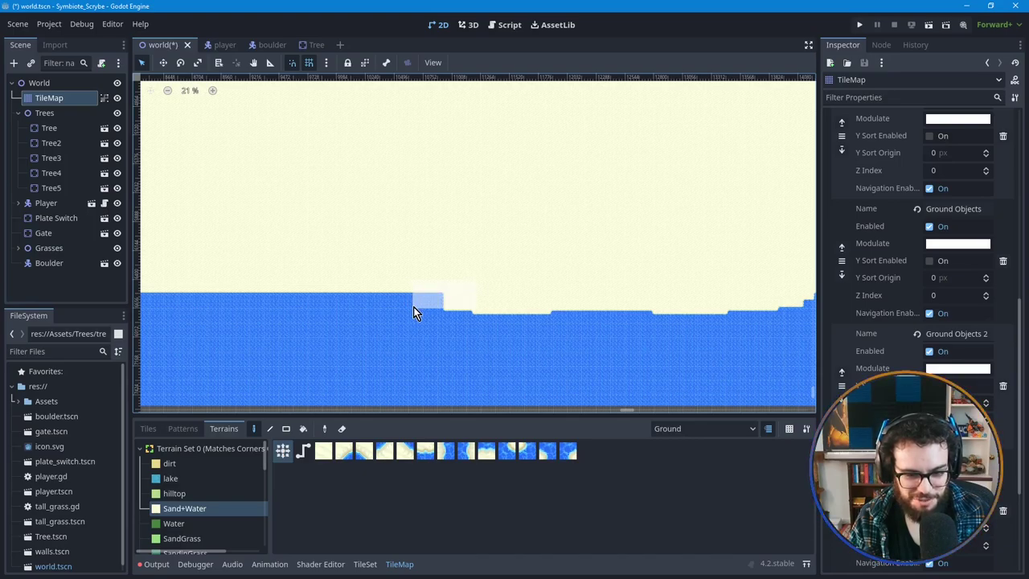
left_click(421, 307)
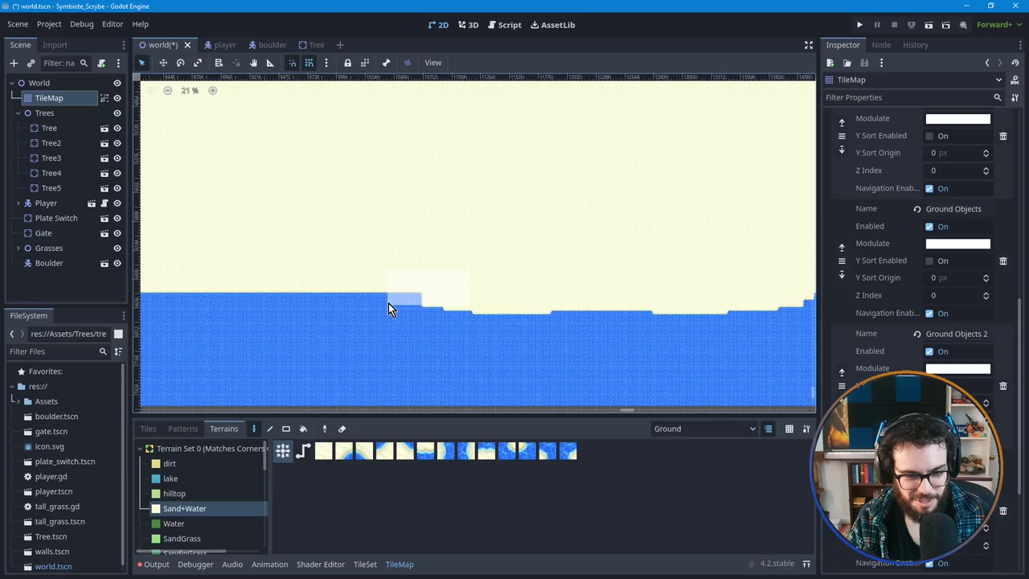
middle_click_drag(399, 320, 462, 298)
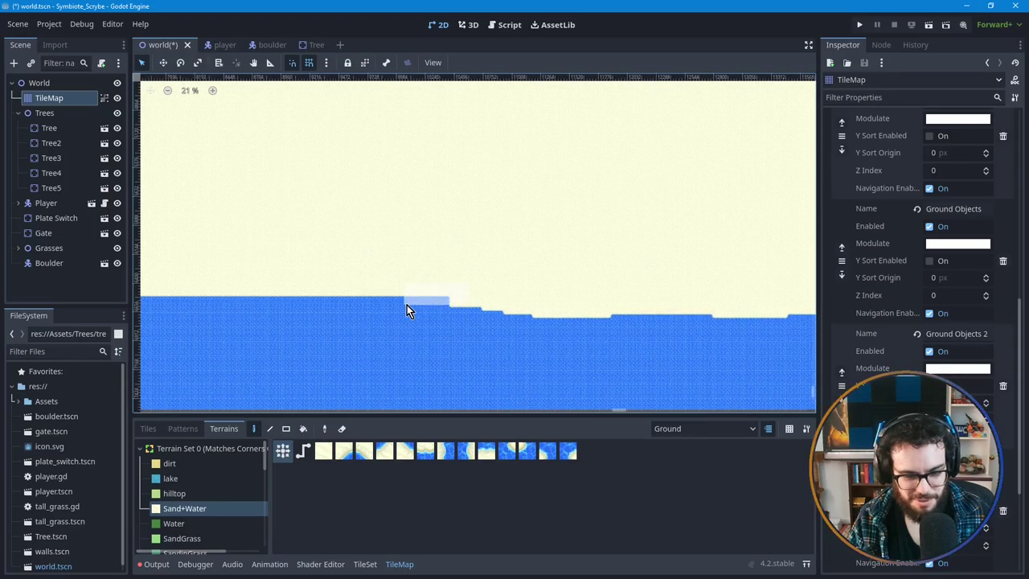
middle_click_drag(453, 339, 512, 332)
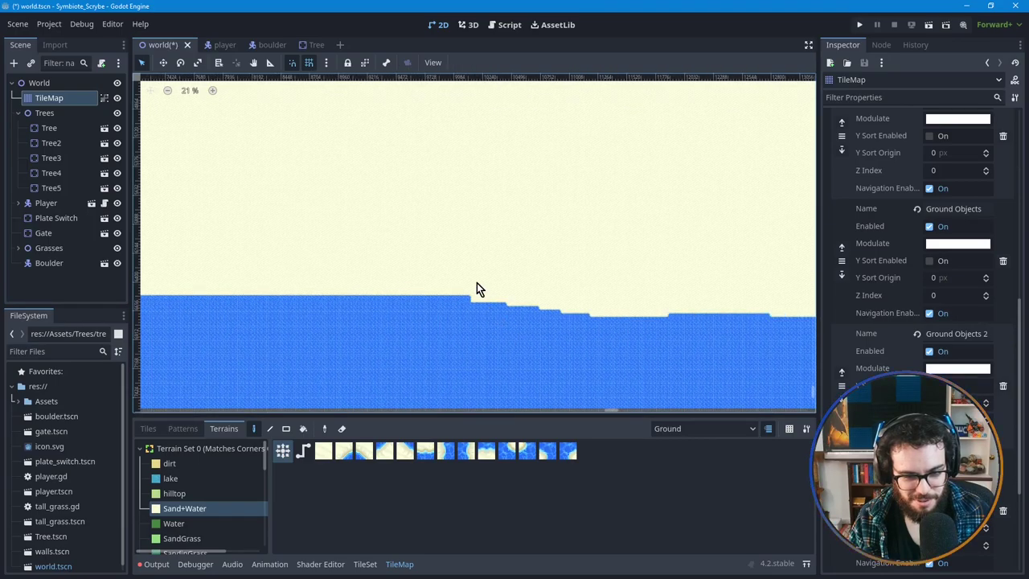
left_click(417, 300)
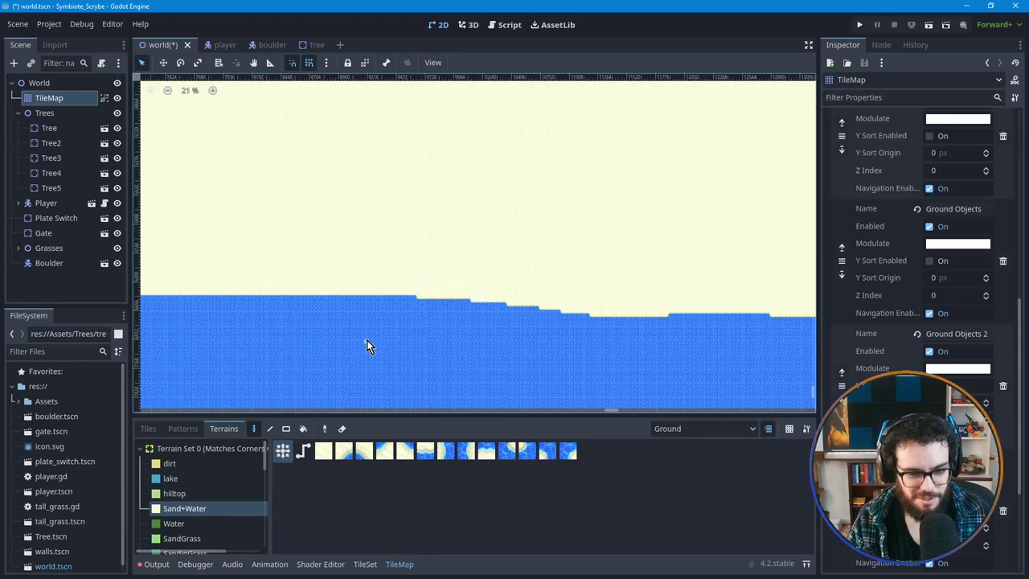
Step: Fill the remaining straight stretch between the western ledge and the tapered bulge with sand in a gentle staircase slope
middle_click_drag(387, 336, 543, 339)
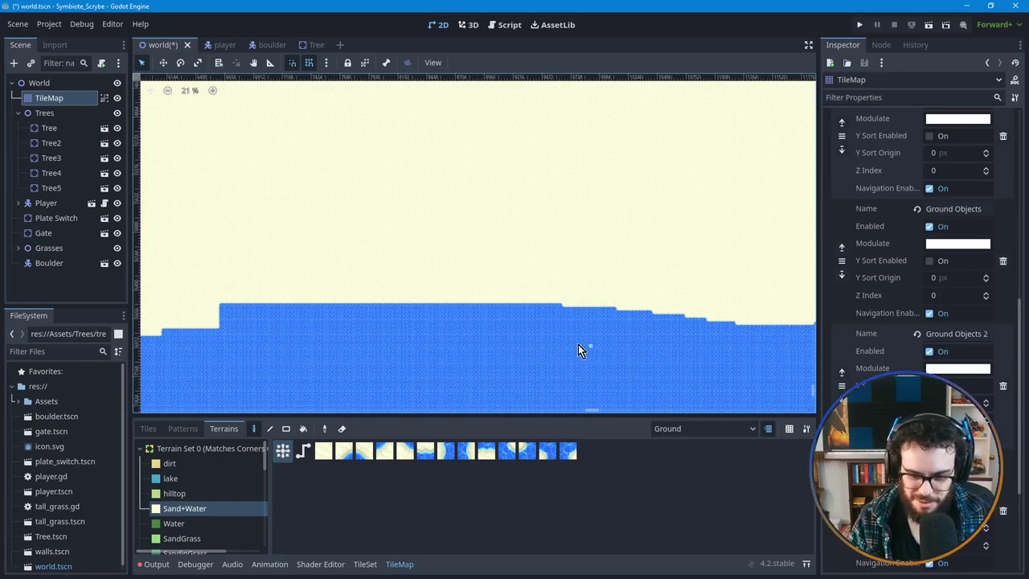
scroll(558, 344, "down", 1)
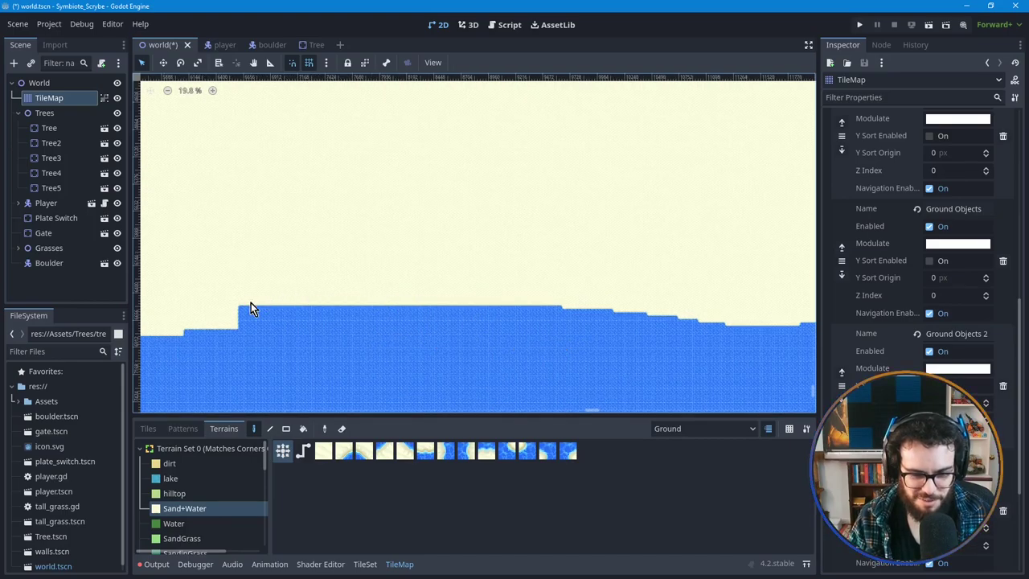
middle_click_drag(326, 324, 473, 302)
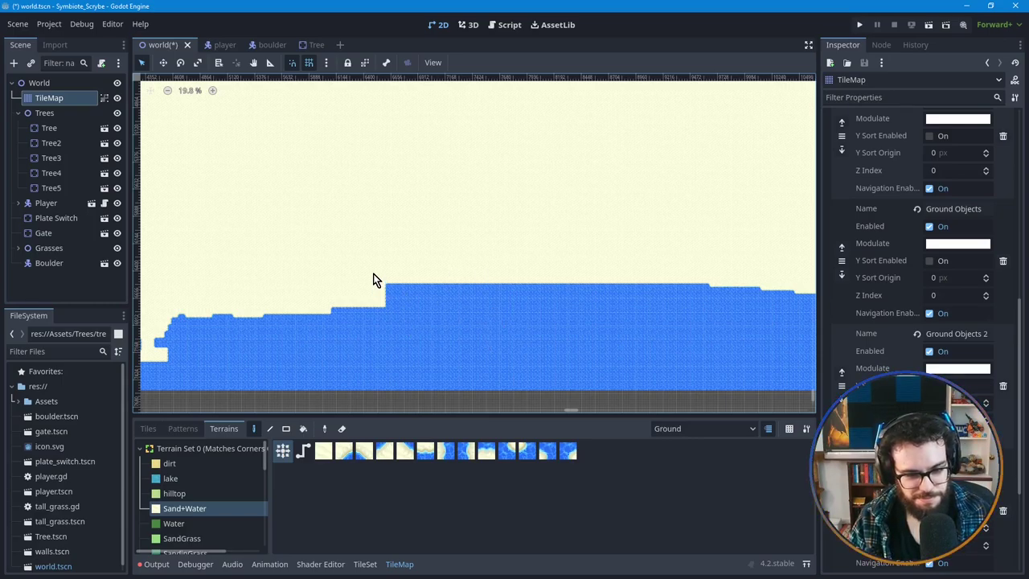
mouse_move(426, 294)
left_mouse_down()
mouse_move(719, 298)
mouse_move(705, 287)
mouse_move(715, 308)
mouse_move(441, 312)
mouse_move(434, 302)
mouse_move(486, 285)
mouse_move(493, 294)
mouse_move(479, 296)
mouse_move(589, 291)
mouse_move(631, 274)
mouse_move(649, 292)
left_mouse_up()
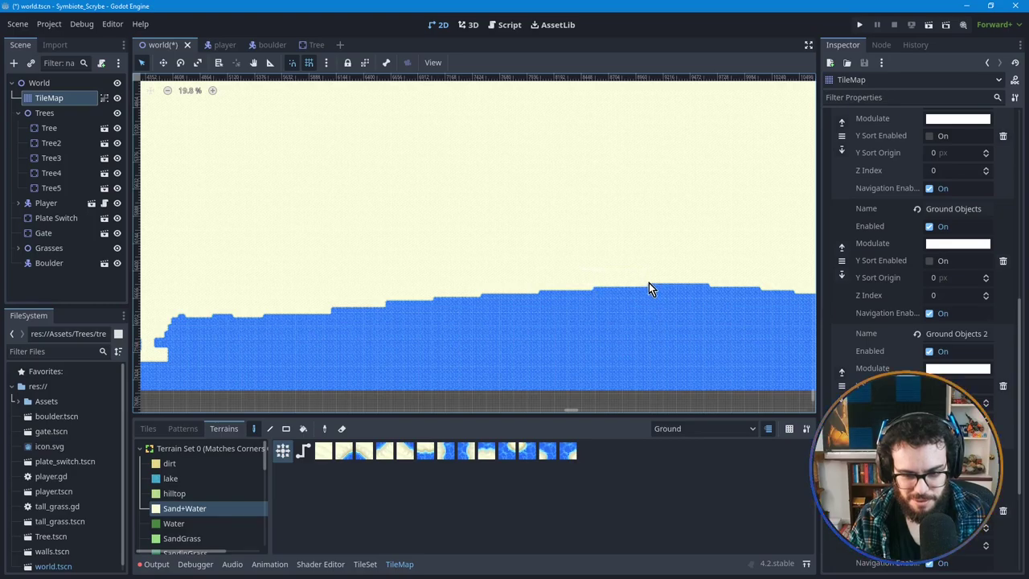
Step: Examine the reshaped southern shoreline eastward and back west to the irregular inlet with the blocky sand spit
scroll(611, 339, "down", 4)
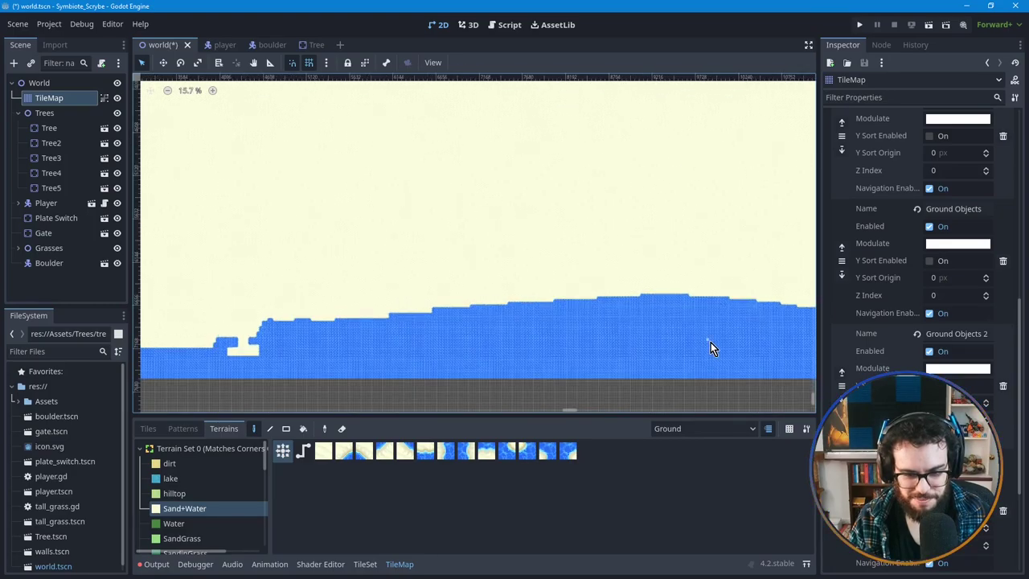
middle_click_drag(719, 349, 483, 326)
middle_click_drag(667, 306, 474, 323)
middle_click_drag(637, 318, 336, 311)
middle_click_drag(675, 310, 524, 308)
middle_click_drag(296, 319, 455, 320)
scroll(448, 319, "up", 4)
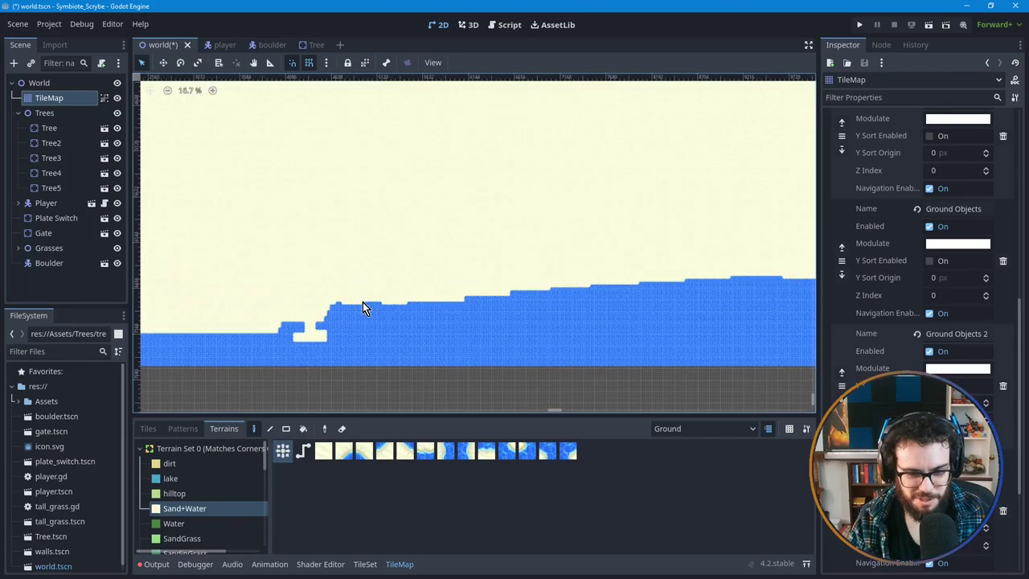
scroll(449, 318, "up", 1)
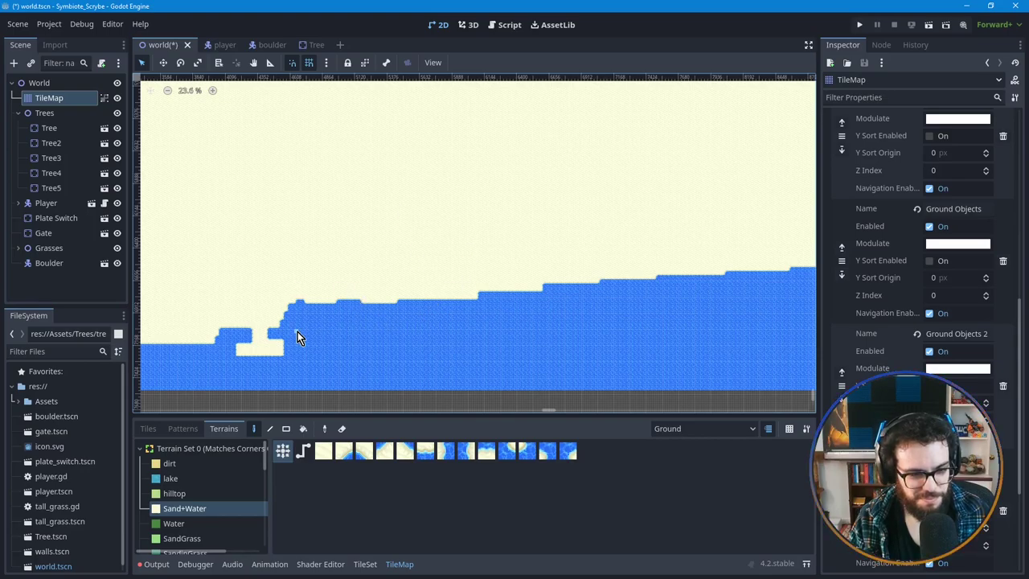
middle_click_drag(348, 327, 435, 317)
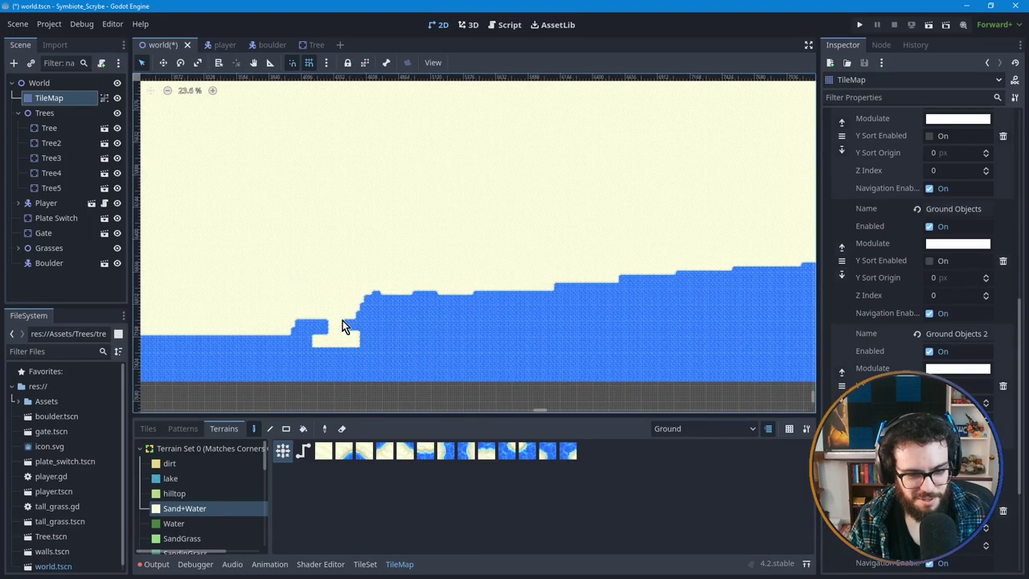
Step: Replace the blocky sand spit jutting into the water below the inlet with plain water tiles using a rectangle fill
scroll(338, 334, "up", 6)
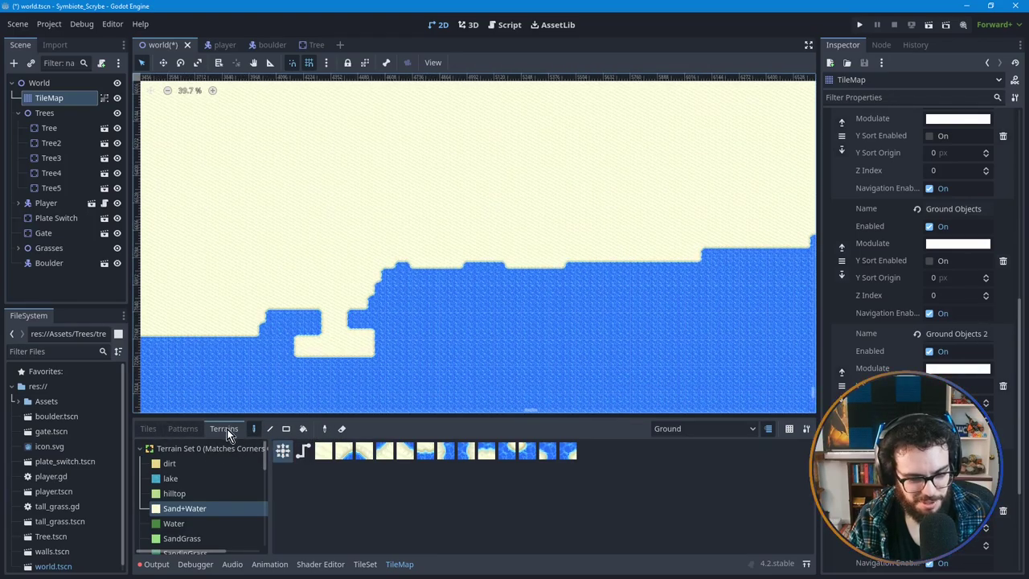
left_click(145, 430)
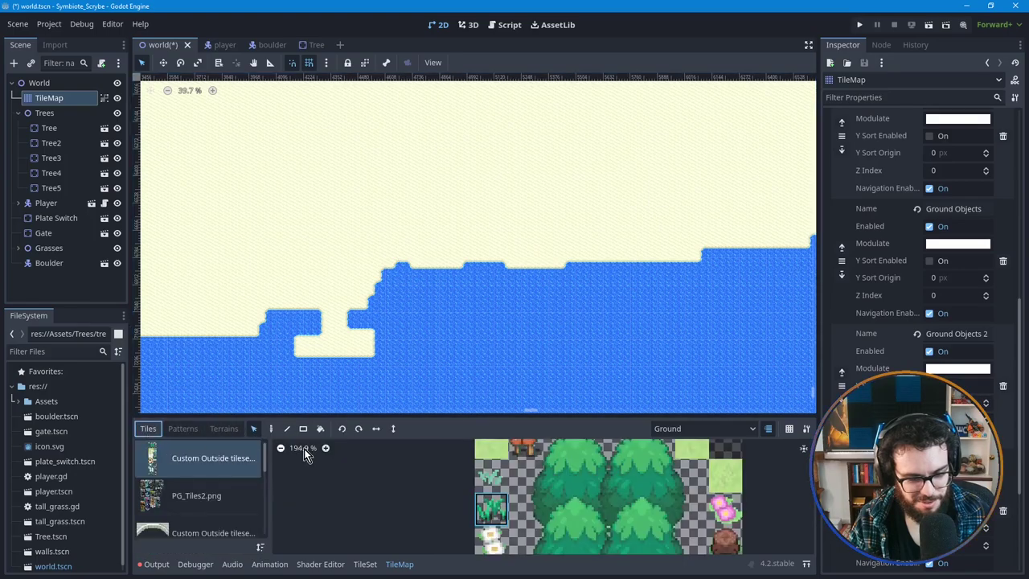
left_click(254, 430)
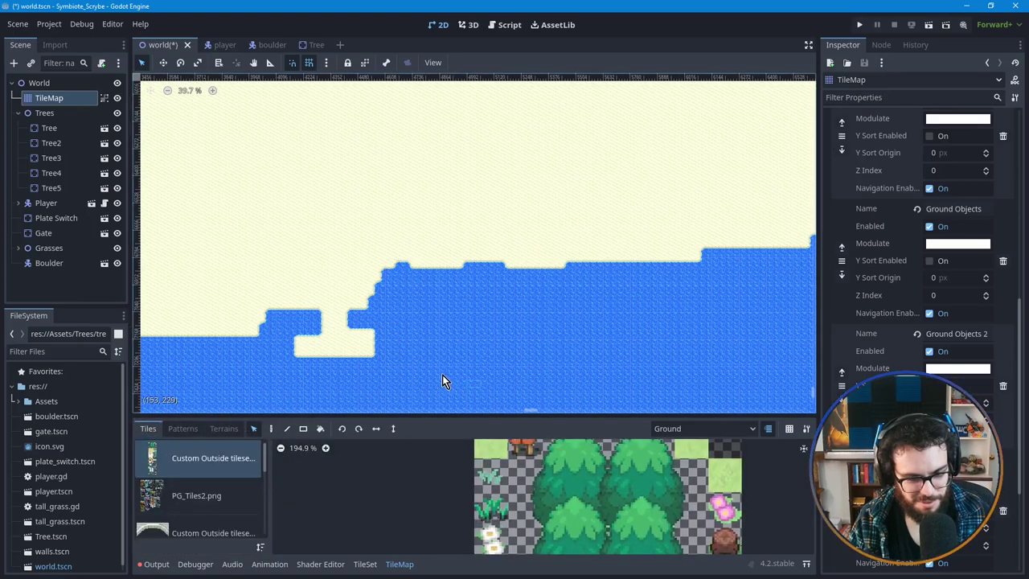
left_click_drag(405, 377, 286, 322)
left_click(286, 321)
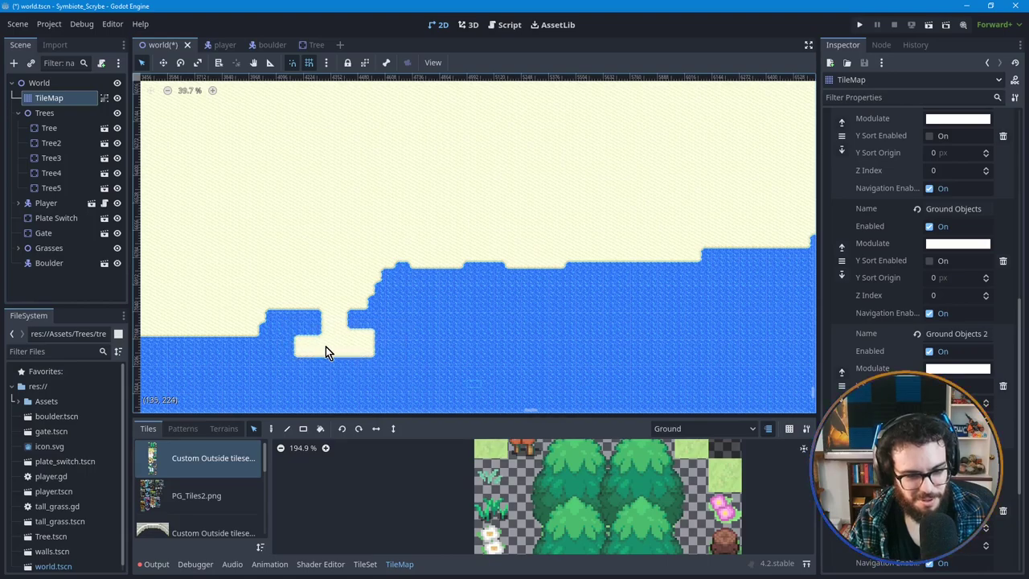
left_click_drag(351, 354, 286, 330)
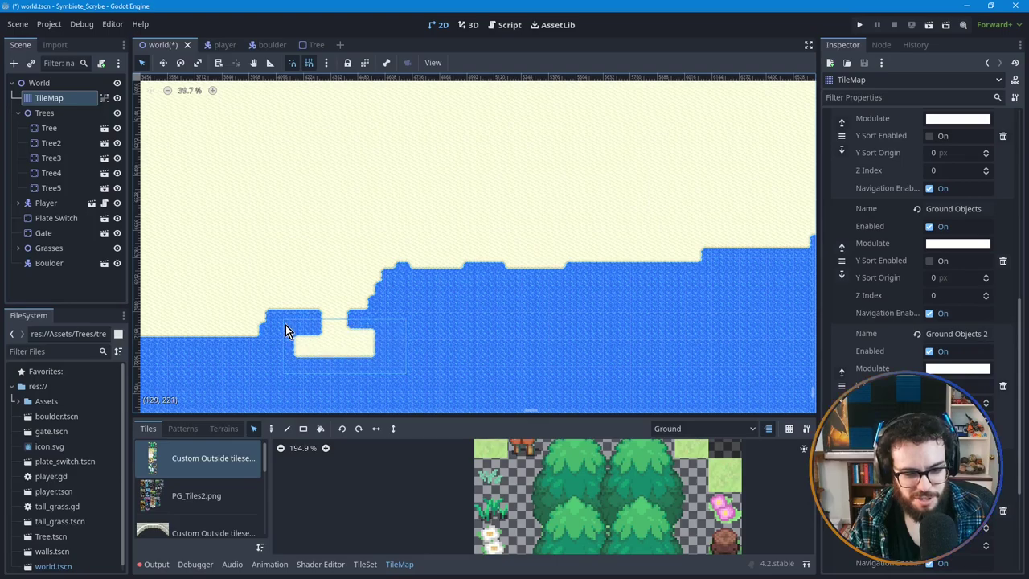
left_click(472, 376)
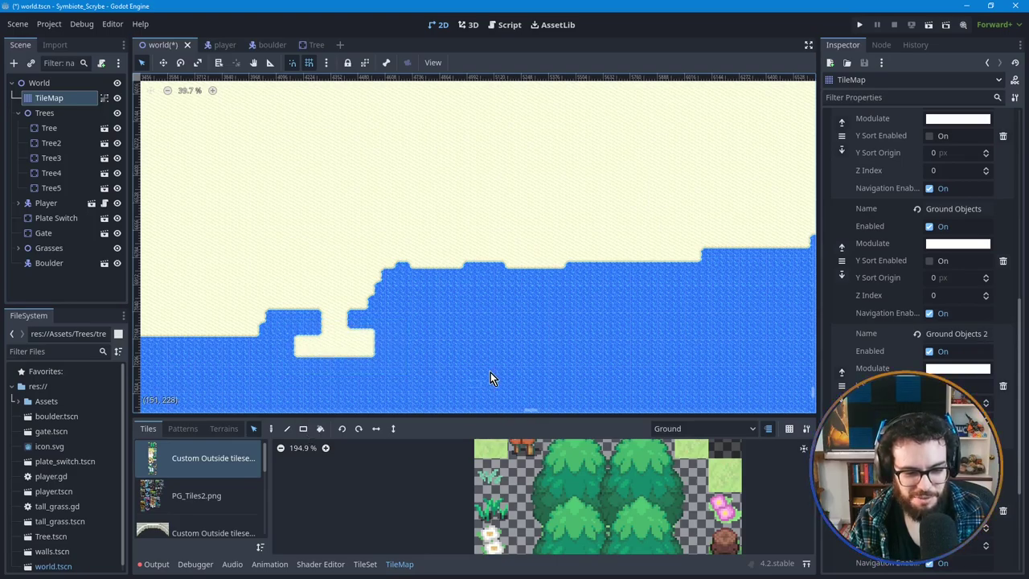
left_click(304, 428)
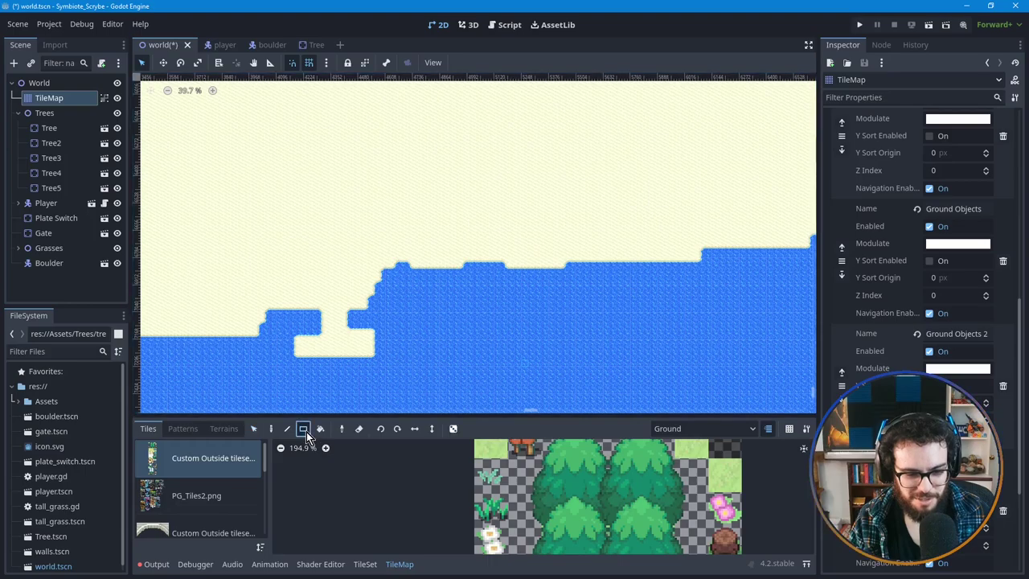
left_click_drag(372, 354, 285, 321)
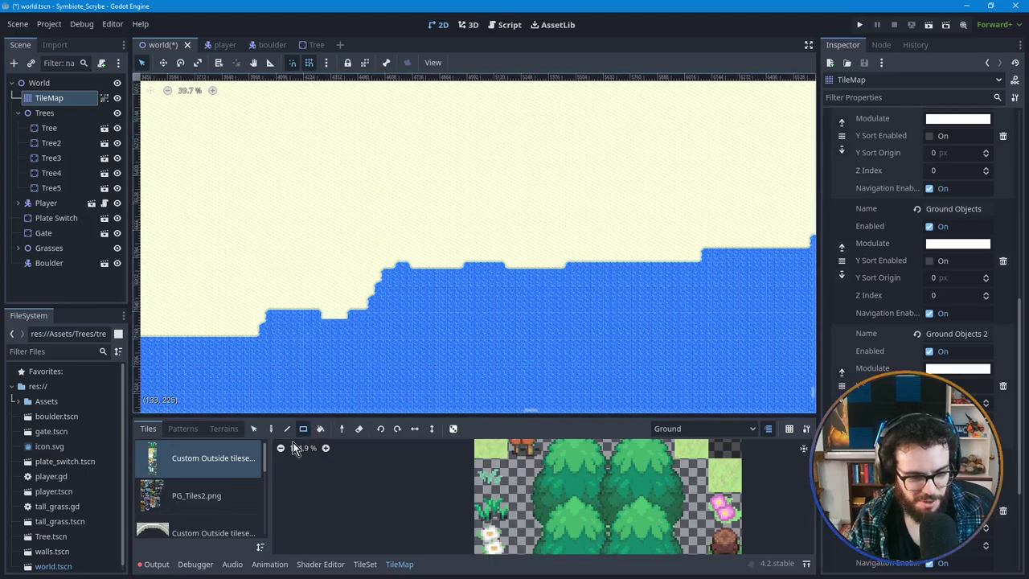
Step: Fill the remaining western inlet with Sand+Water terrain so the straight shoreline meets the rising shore in shallow steps
left_click(254, 429)
left_click(223, 430)
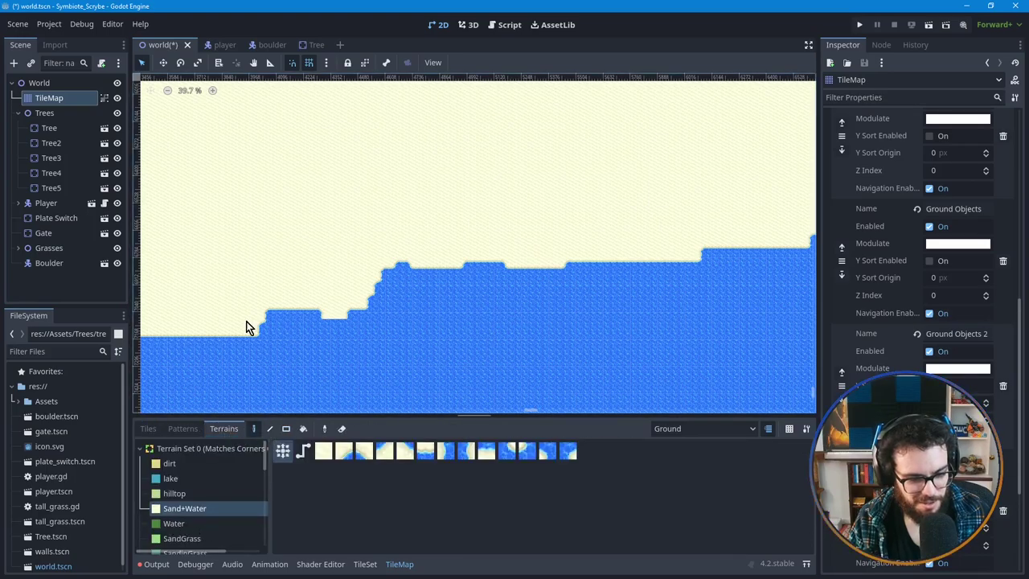
left_click_drag(209, 272, 359, 332)
scroll(411, 351, "down", 3)
scroll(443, 340, "down", 3)
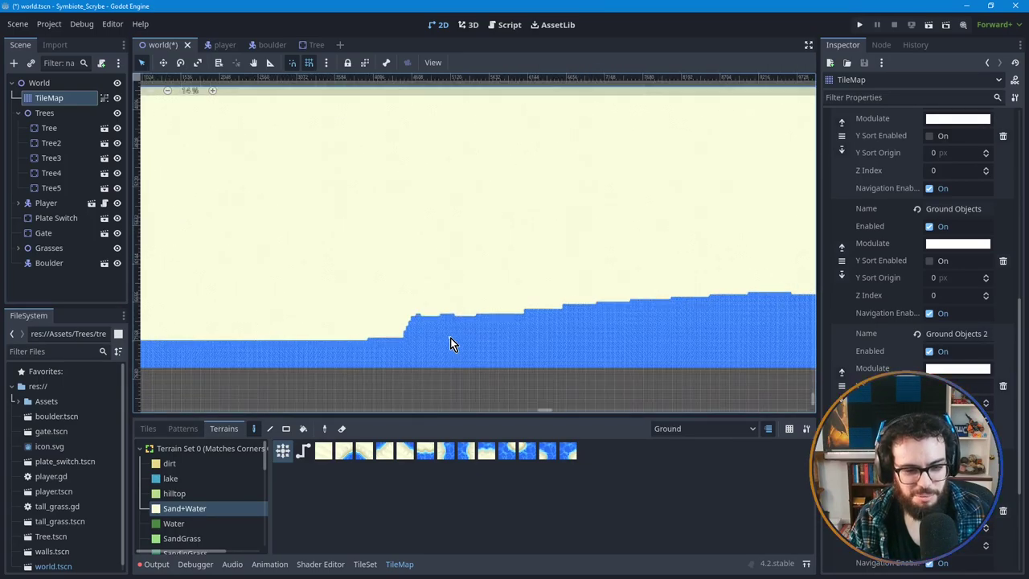
Step: Choose the WaterRock1 terrain for painting at the northern end of the western shoreline, just below the brown area
scroll(450, 344, "down", 1)
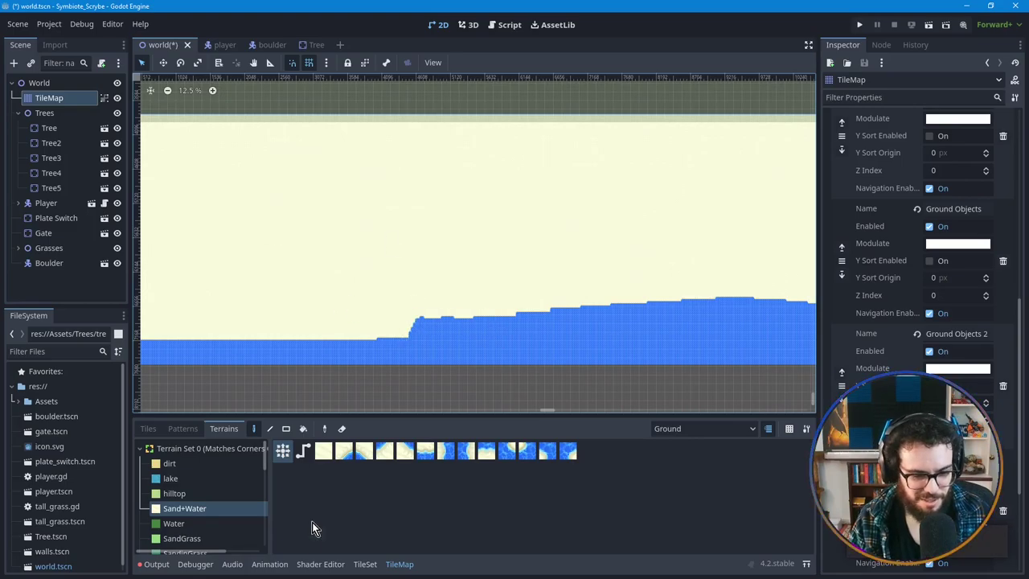
scroll(209, 502, "down", 1)
scroll(209, 480, "down", 6)
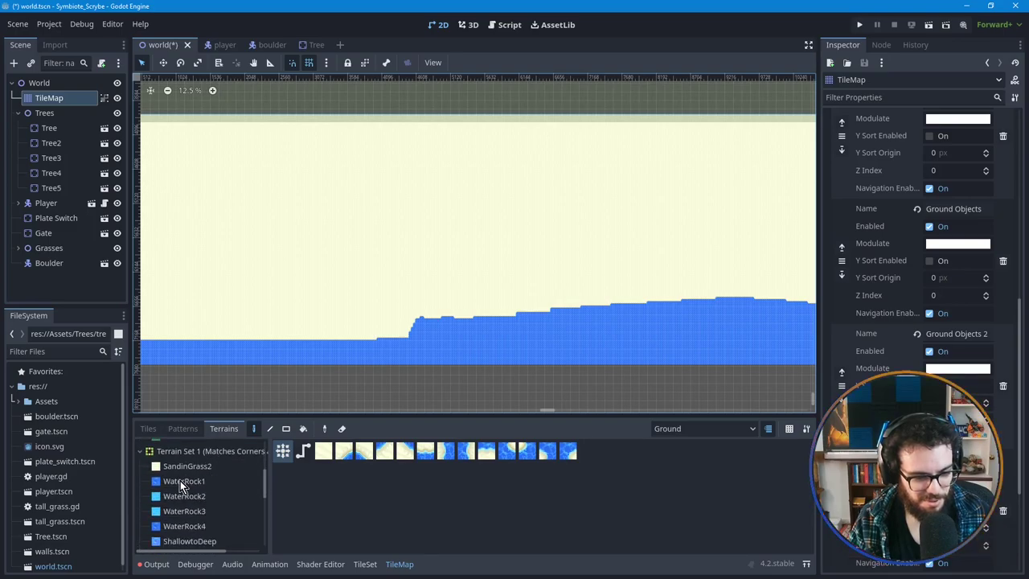
left_click(180, 480)
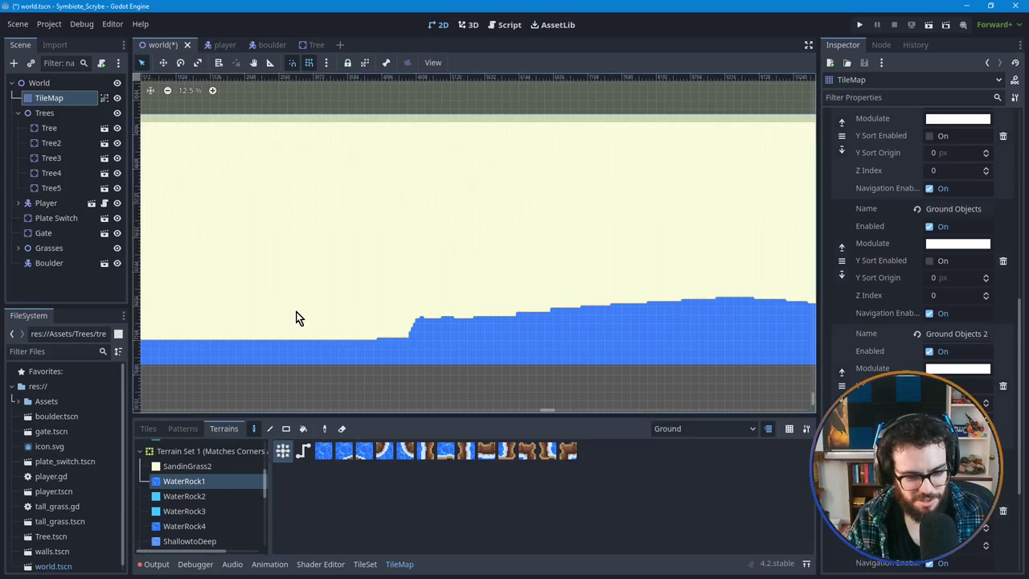
scroll(290, 342, "up", 1)
middle_click_drag(257, 254, 638, 294)
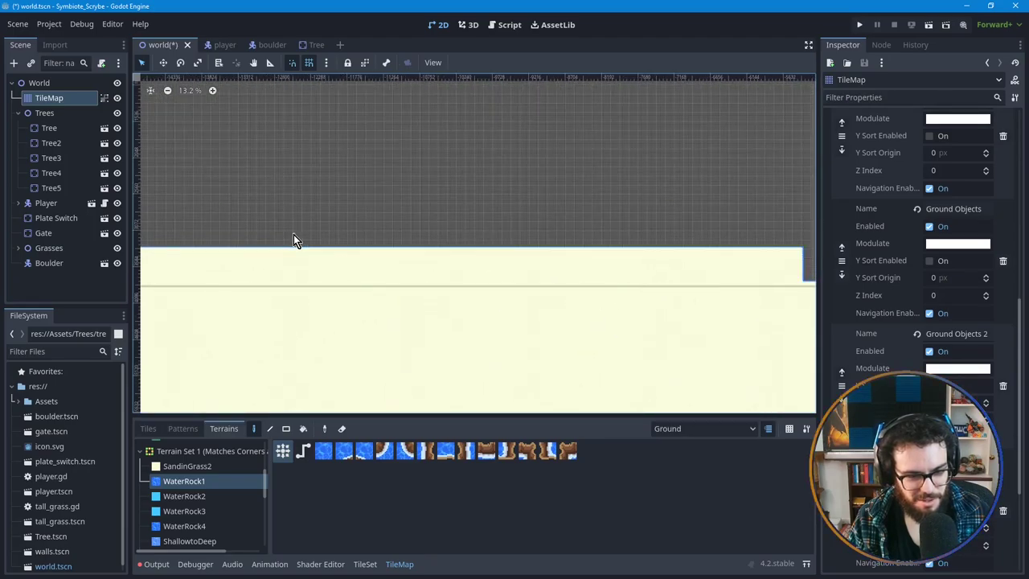
scroll(294, 236, "down", 2)
middle_click_drag(295, 236, 635, 299)
scroll(375, 330, "up", 10)
scroll(375, 330, "left", 8)
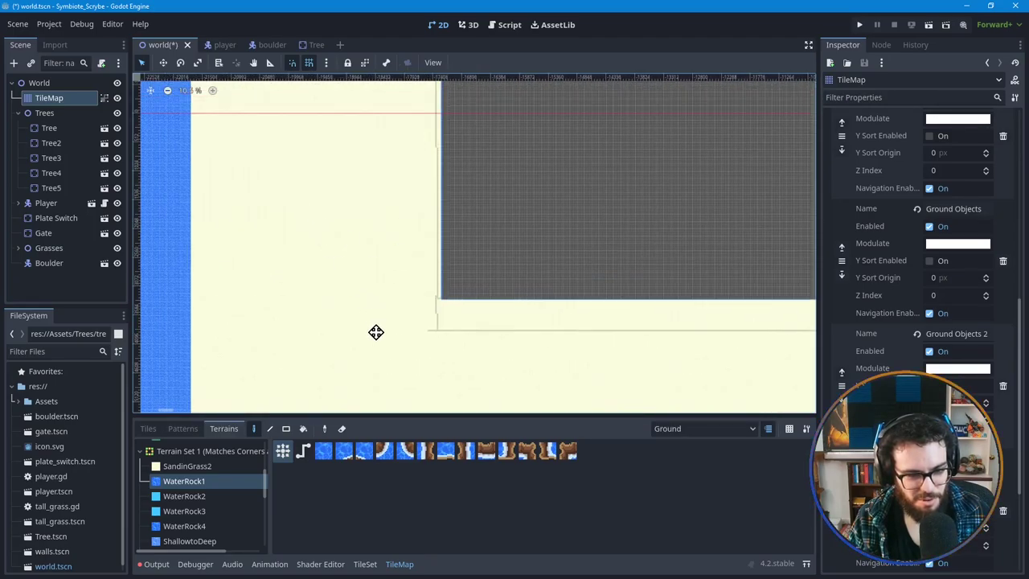
scroll(389, 193, "up", 5)
scroll(389, 193, "right", 2)
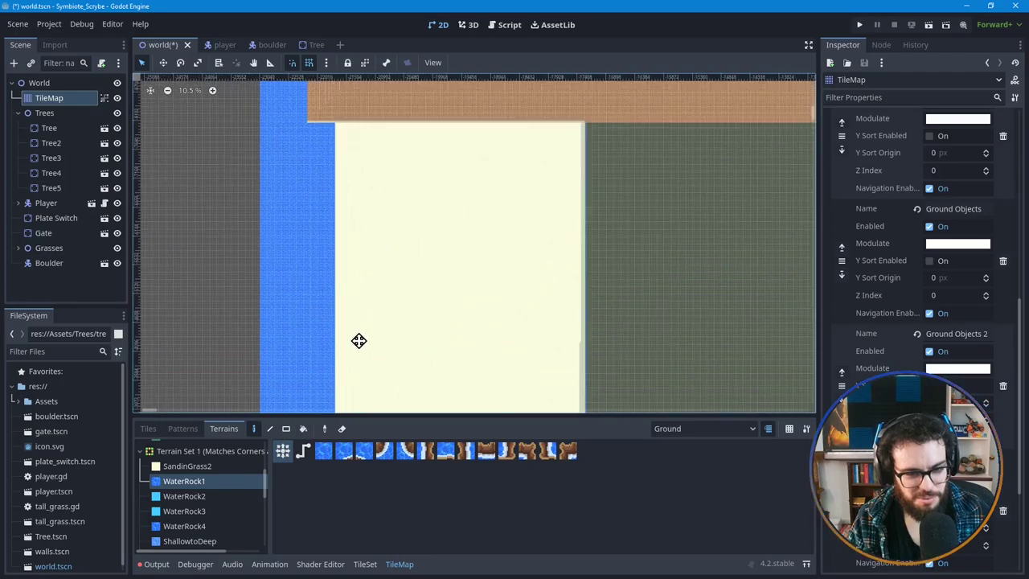
scroll(305, 191, "up", 1)
scroll(305, 190, "up", 2)
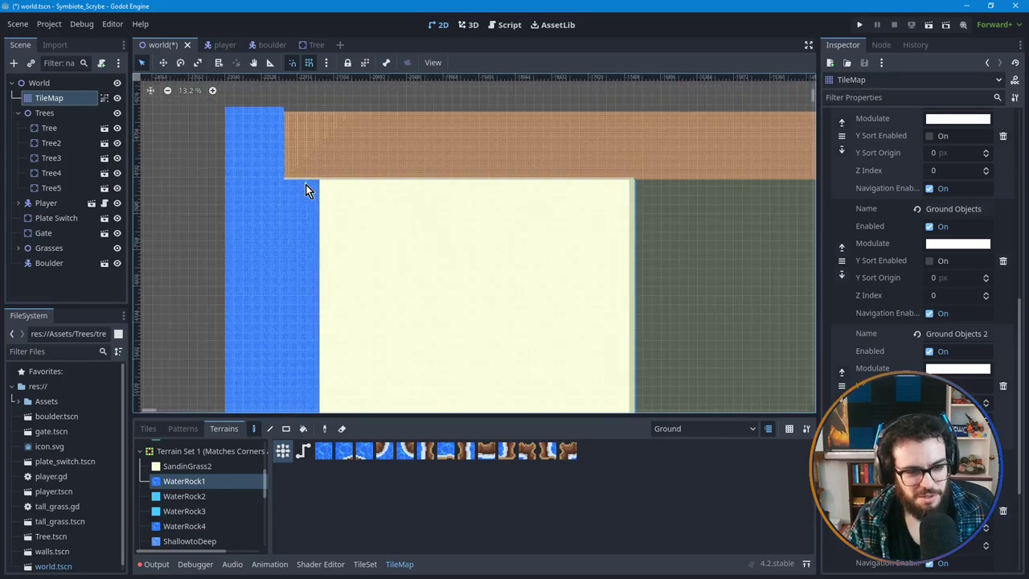
Step: Try WaterRock1 rectangles across the western shoreline and on the sand beside it, undoing each
scroll(336, 217, "up", 1)
left_click_drag(296, 198, 377, 244)
scroll(349, 206, "up", 3)
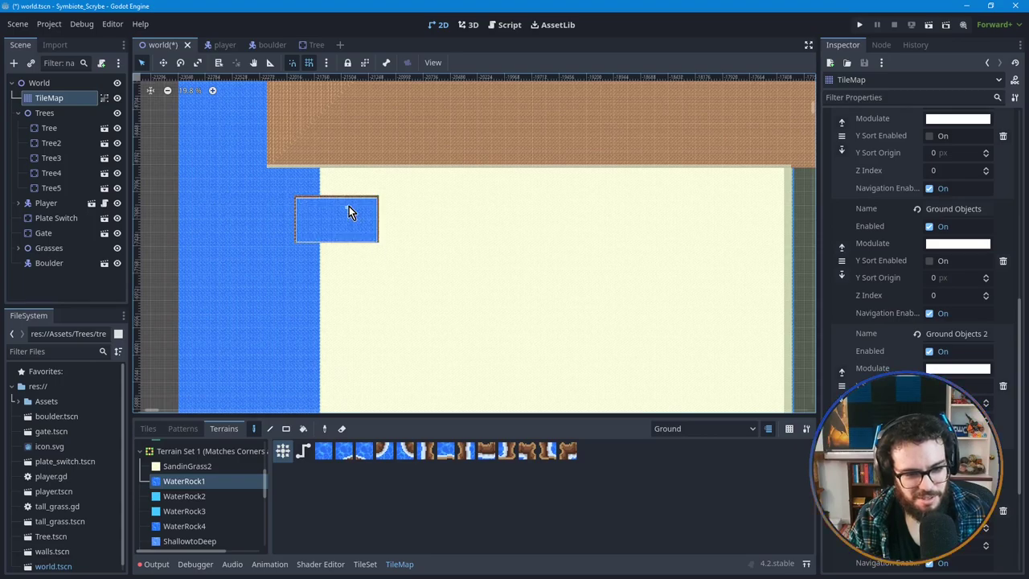
right_click(344, 196)
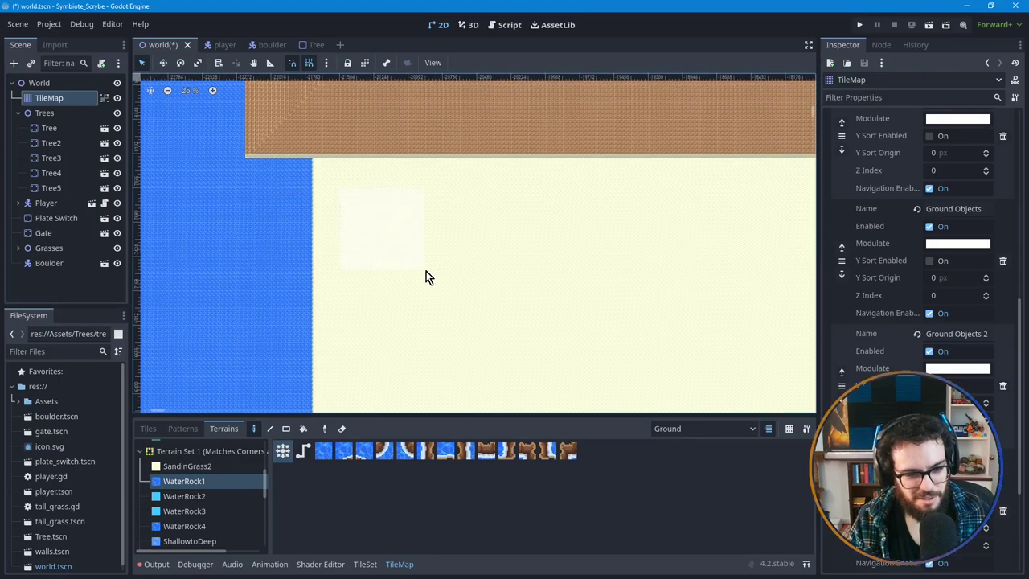
left_click_drag(467, 282, 466, 282)
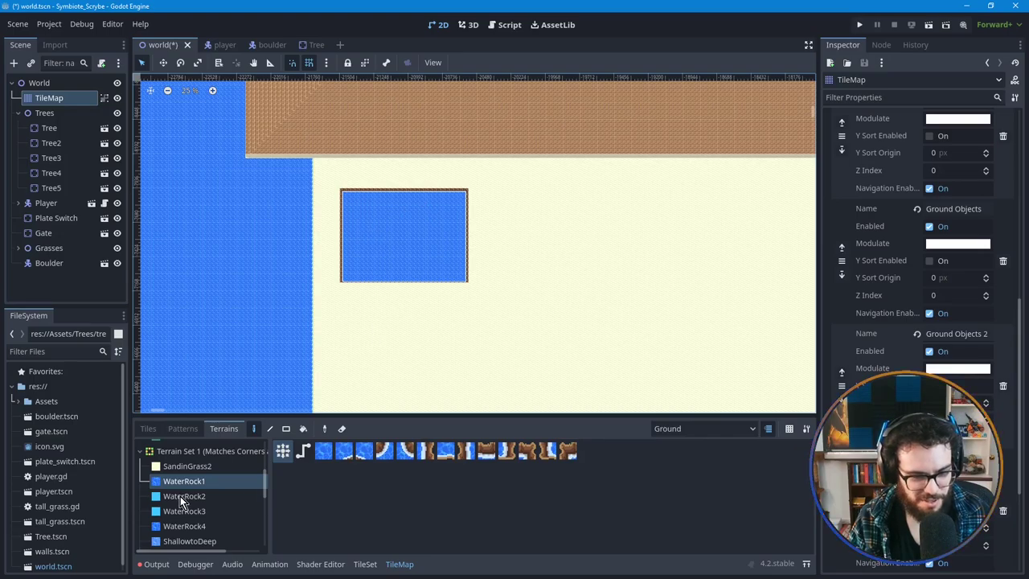
scroll(336, 201, "up", 1)
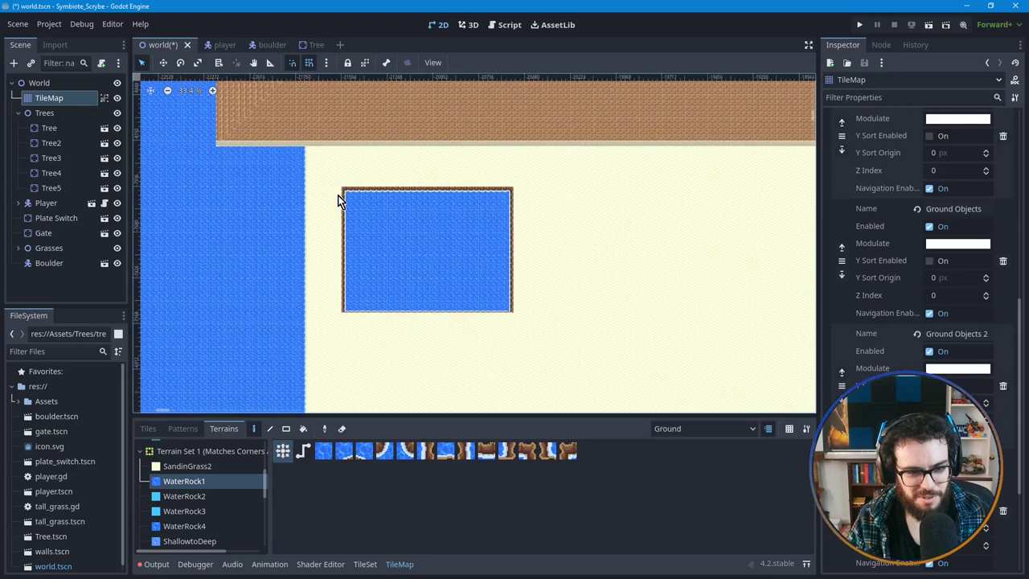
scroll(338, 201, "up", 1)
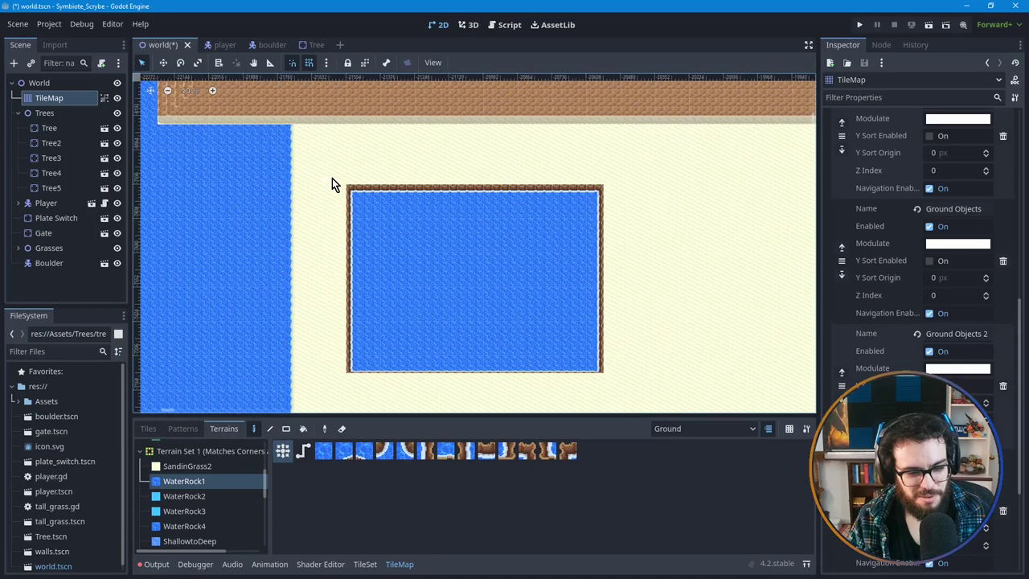
key("ctrl+z")
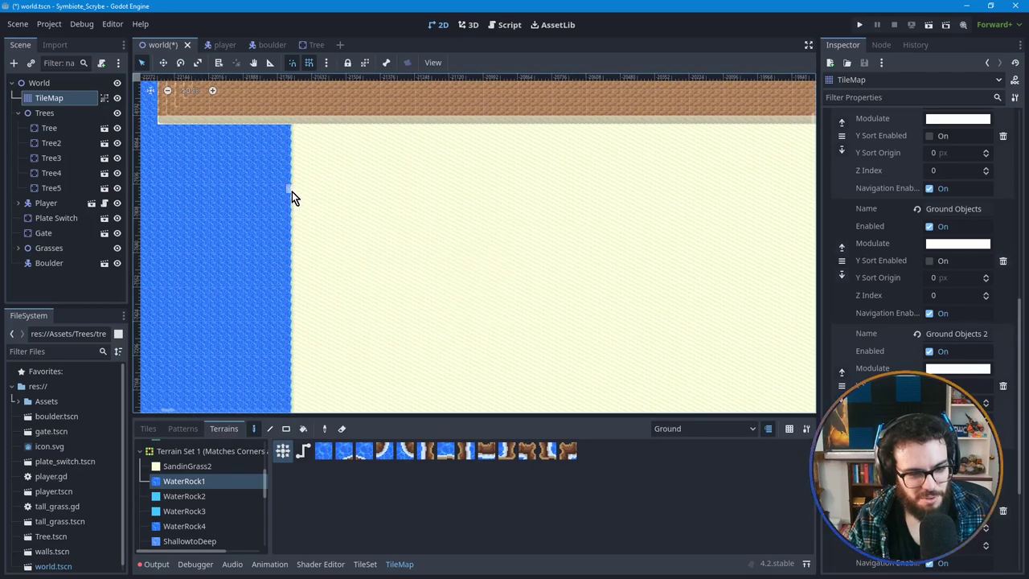
Step: Paint a small WaterRock1 inlet cutting east into the sand from the western shoreline and fill its interior with water
mouse_move(305, 195)
left_mouse_down()
mouse_move(334, 198)
mouse_move(333, 217)
mouse_move(293, 222)
left_mouse_up()
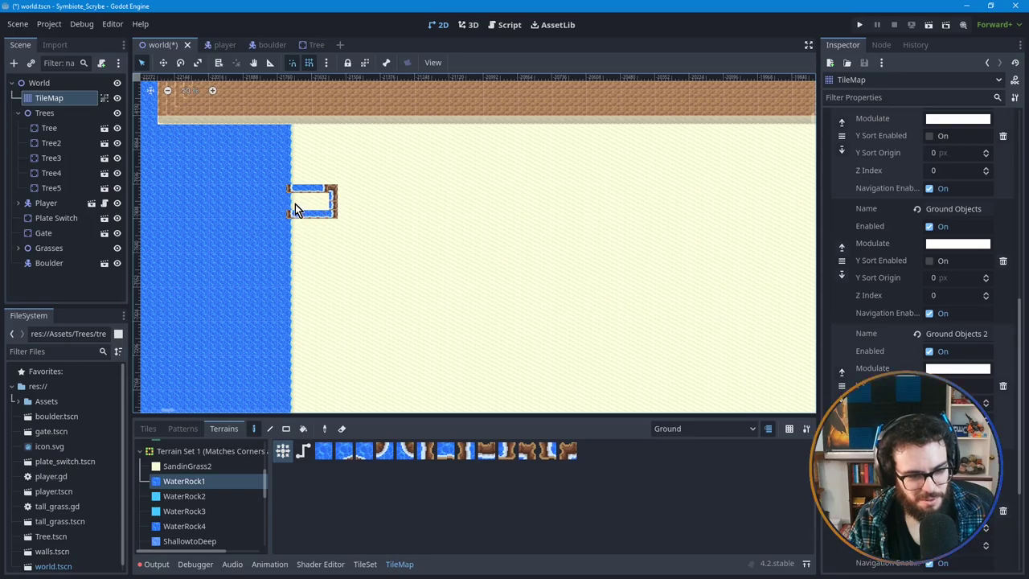
mouse_move(319, 200)
left_mouse_down()
mouse_move(353, 215)
mouse_move(310, 203)
mouse_move(333, 189)
mouse_move(287, 196)
left_mouse_up()
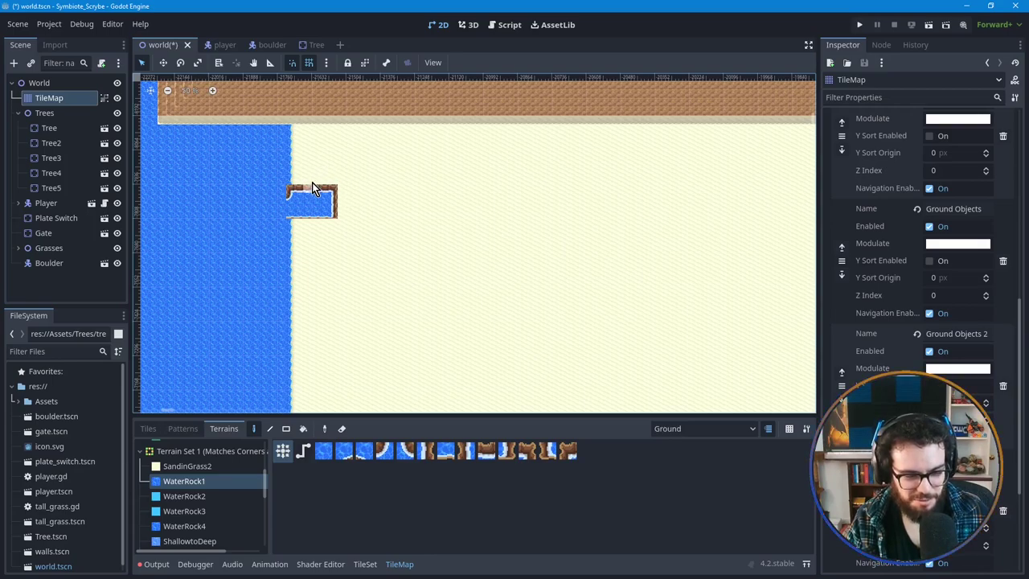
Step: Examine the individual tiles of the PG_Tiles3.png source down to its last rows
left_click(148, 429)
scroll(506, 493, "down", 4)
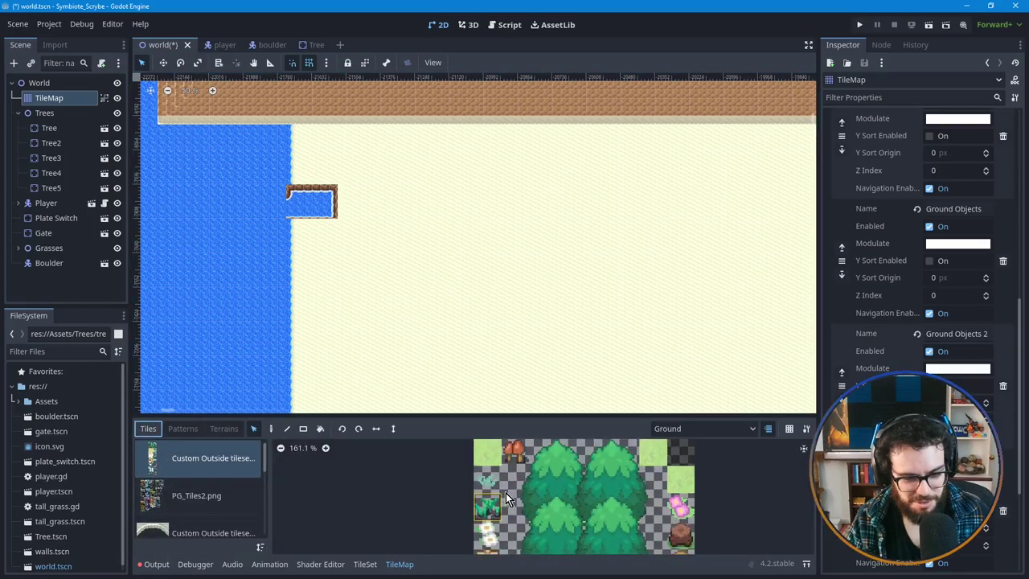
scroll(188, 490, "down", 5)
scroll(236, 486, "down", 3)
left_click(196, 484)
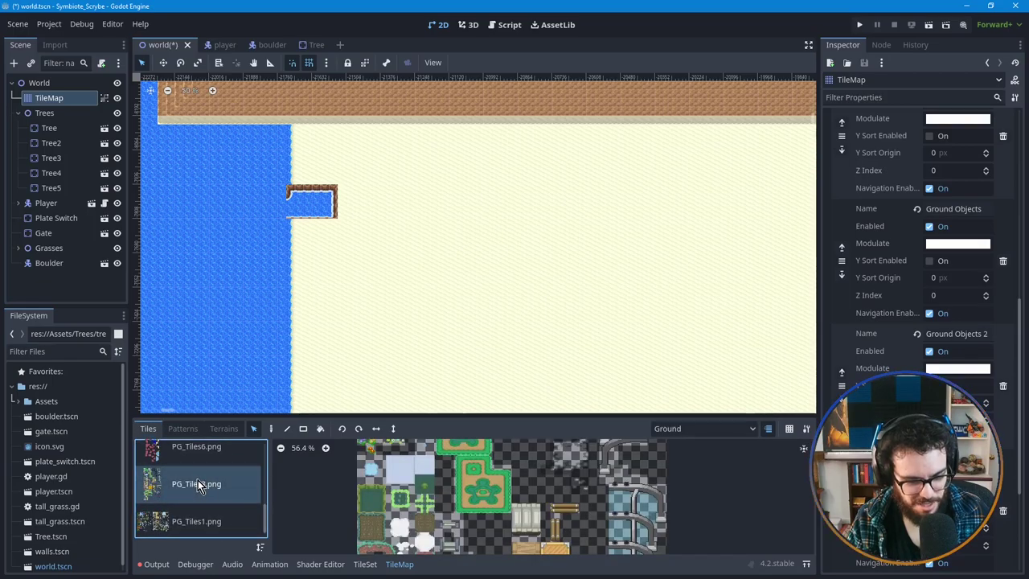
scroll(408, 477, "down", 4)
scroll(355, 502, "up", 1)
scroll(357, 507, "up", 4)
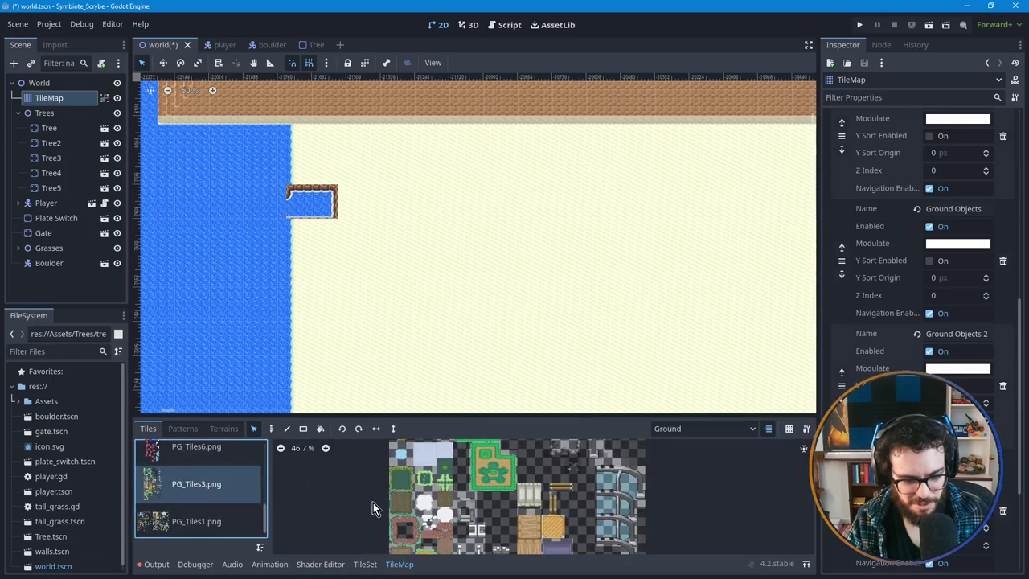
middle_click_drag(445, 515, 466, 423)
scroll(468, 466, "down", 3)
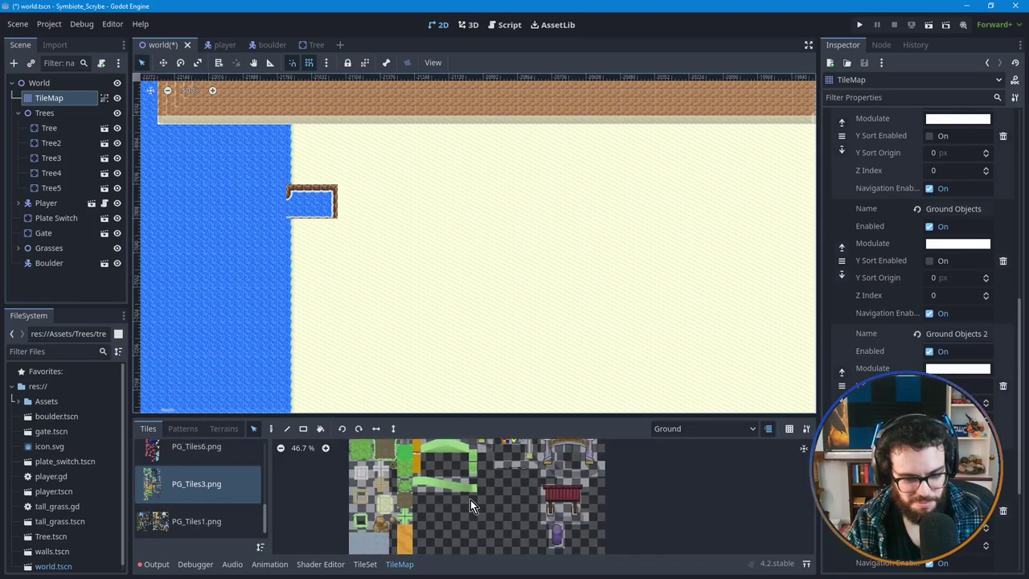
Step: Go back through the tile source list and display the PG_Tiles2.png tiles
scroll(204, 504, "up", 4)
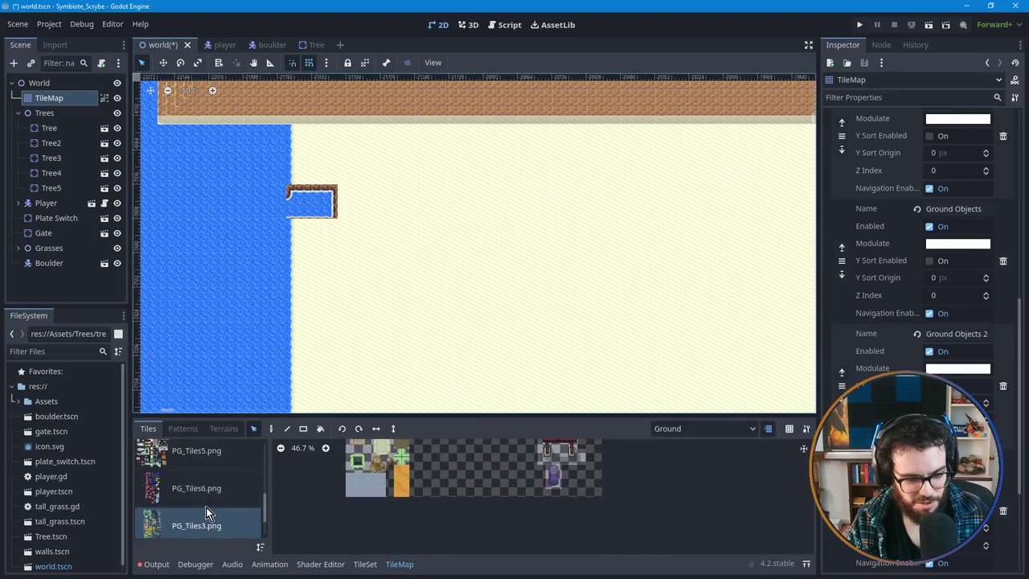
scroll(206, 507, "up", 2)
scroll(206, 508, "down", 1)
scroll(206, 507, "up", 1)
scroll(206, 507, "up", 1)
left_click(200, 487)
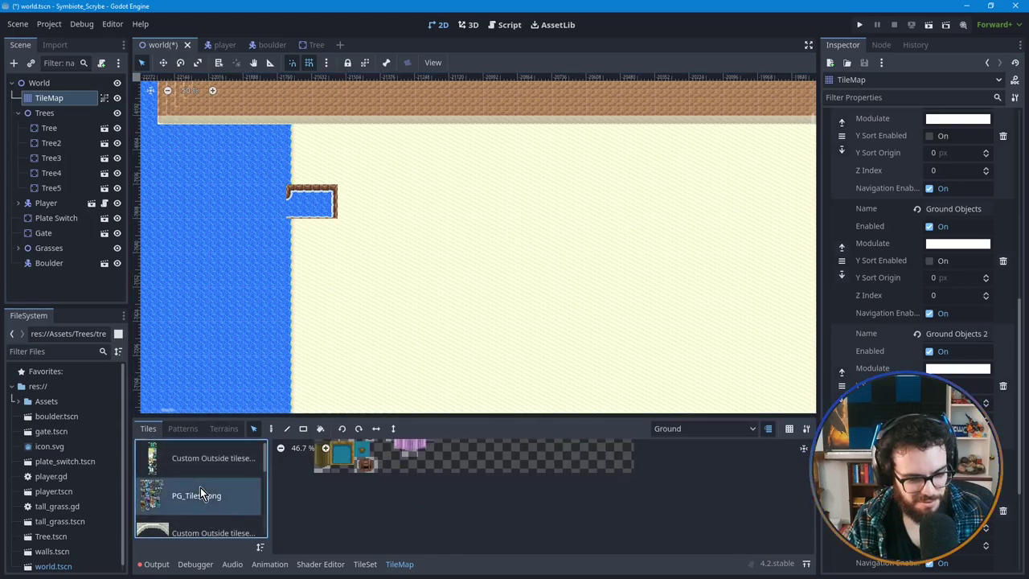
Step: Sort the tile sources by name in ascending order and look through the reordered list
left_click(260, 549)
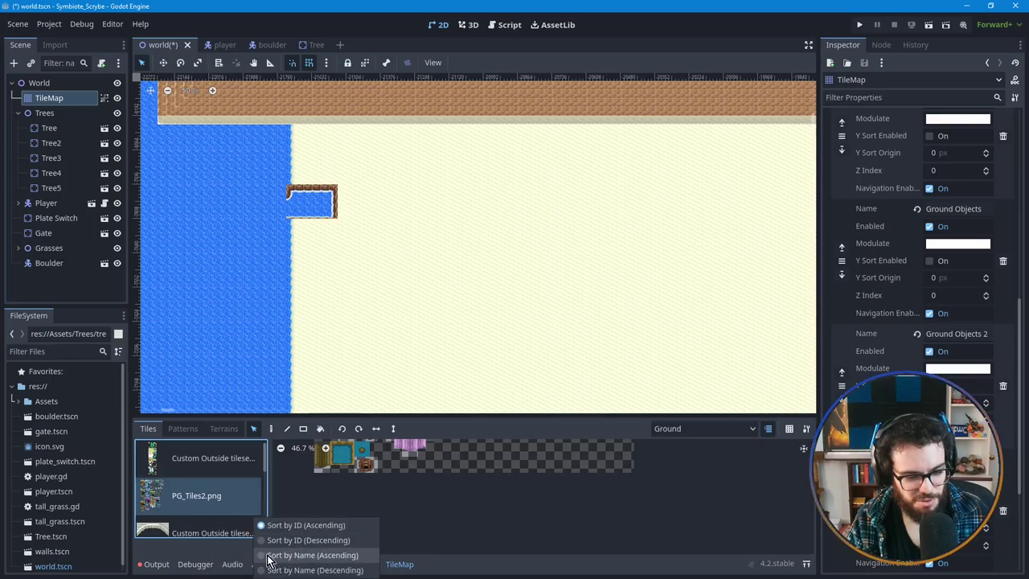
left_click(270, 555)
scroll(243, 507, "down", 2)
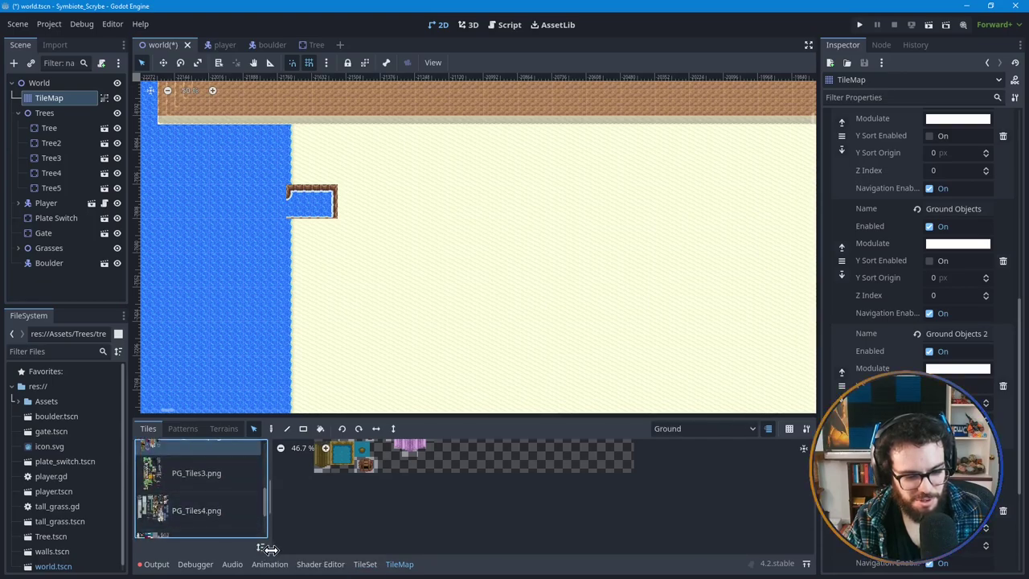
scroll(220, 496, "up", 3)
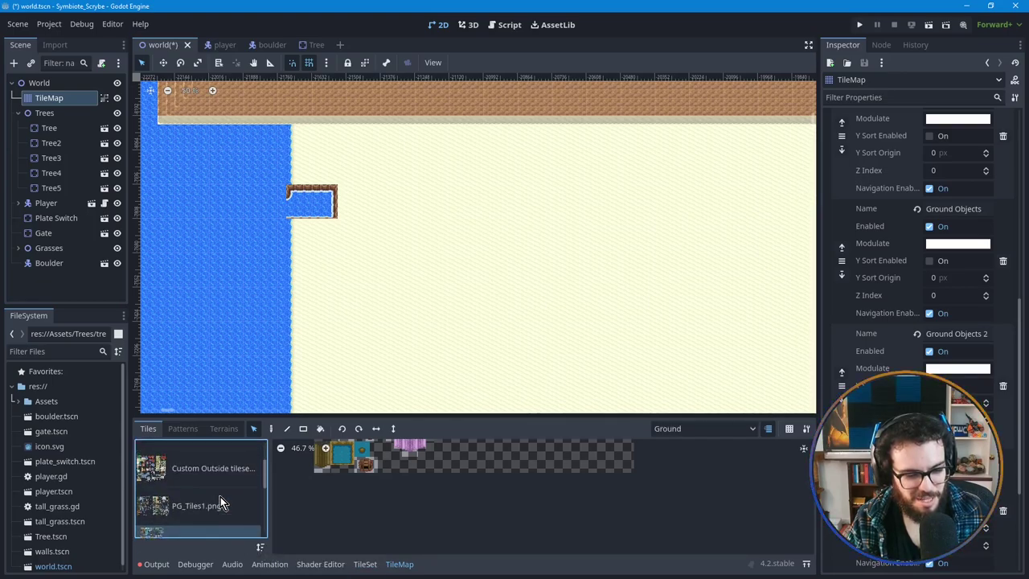
scroll(220, 497, "down", 3)
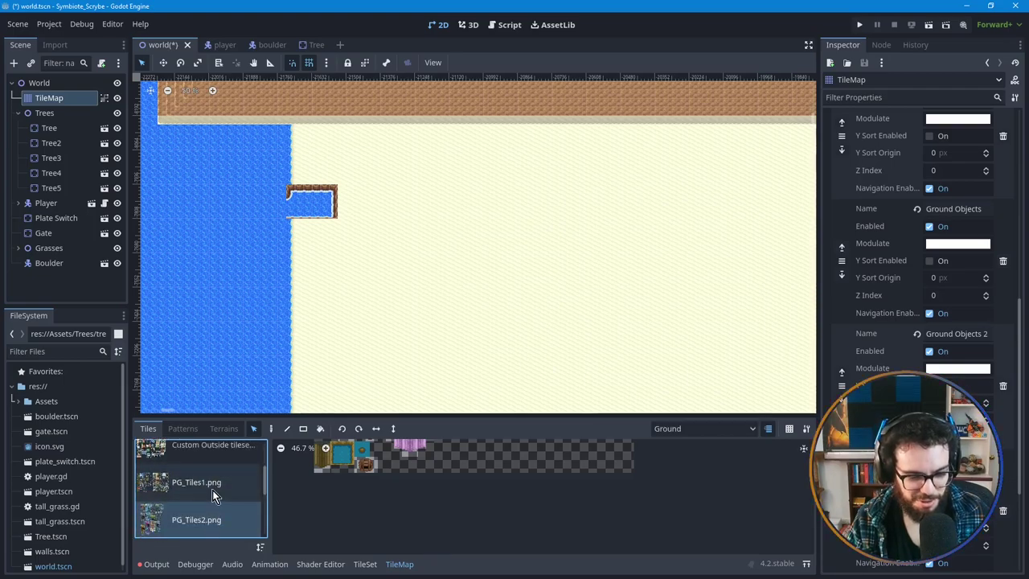
Step: Look through the sorted tile sources and examine the cliff and rock tiles of PG_Tiles2.png
scroll(215, 507, "down", 1)
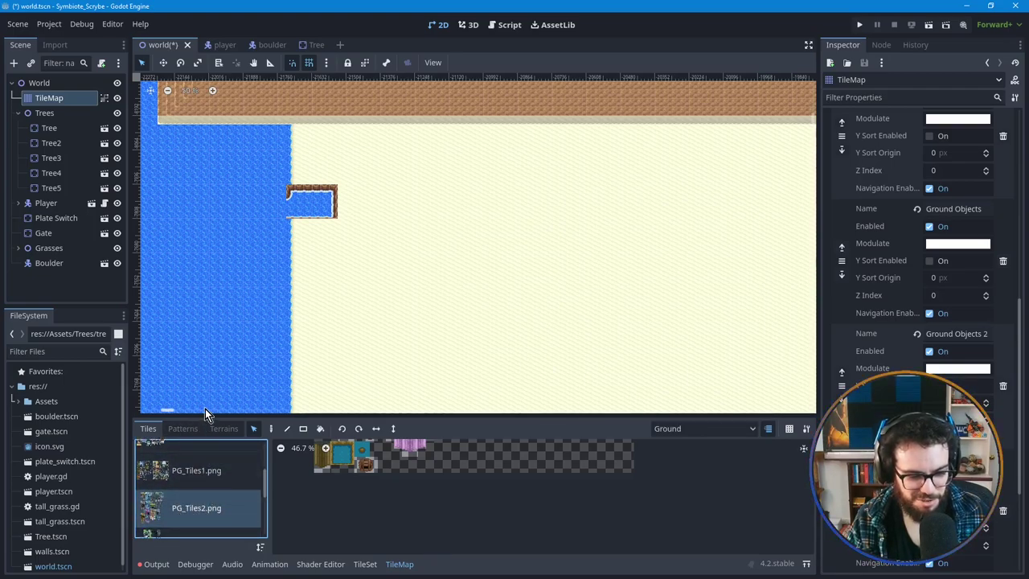
scroll(193, 523, "down", 2)
scroll(196, 510, "up", 2)
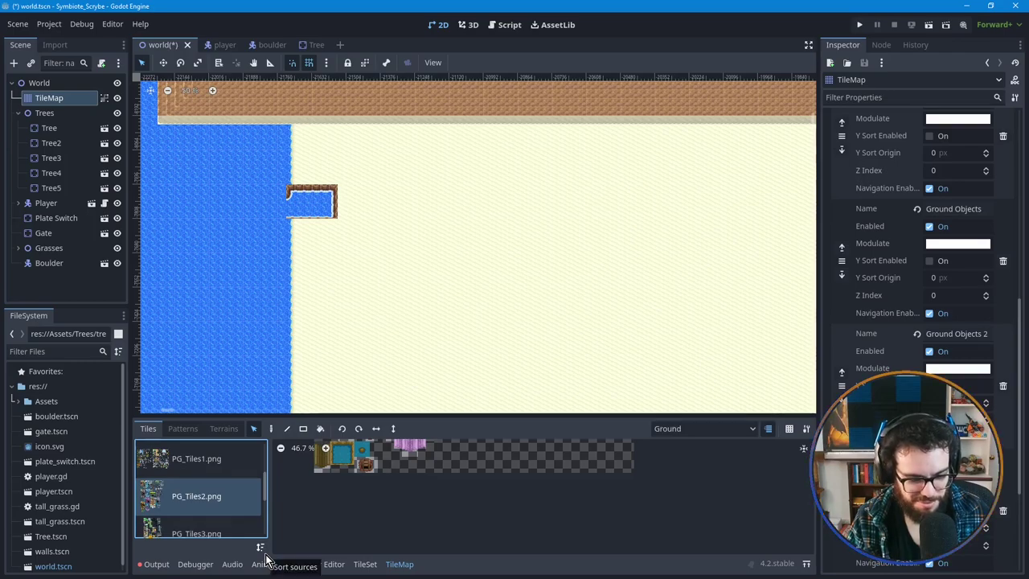
scroll(377, 521, "up", 3)
scroll(408, 474, "down", 2, "ctrl")
scroll(447, 475, "up", 2)
scroll(380, 480, "up", 5, "ctrl")
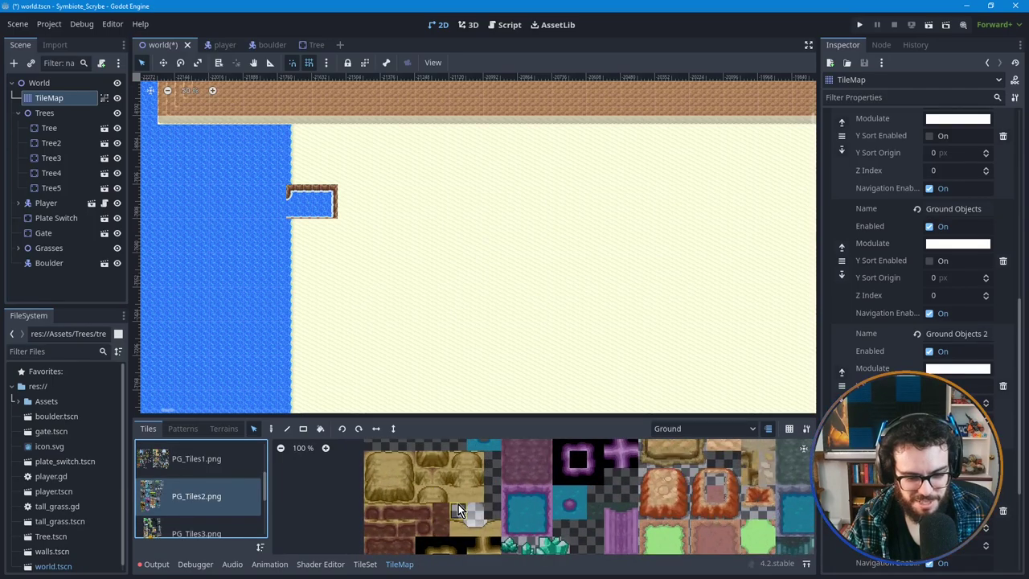
scroll(488, 516, "up", 1, "ctrl")
scroll(489, 516, "down", 1, "ctrl")
scroll(434, 484, "down", 1, "ctrl")
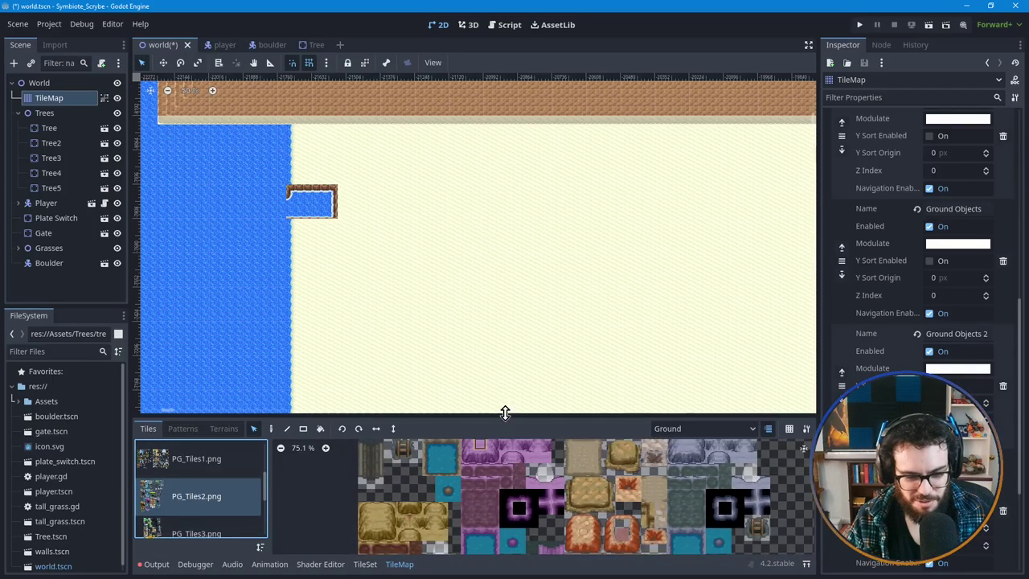
Step: Enlarge the tile picker and inspect the full range of PG_Tiles2.png cliff tiles at closer zoom
left_click_drag(503, 416, 502, 290)
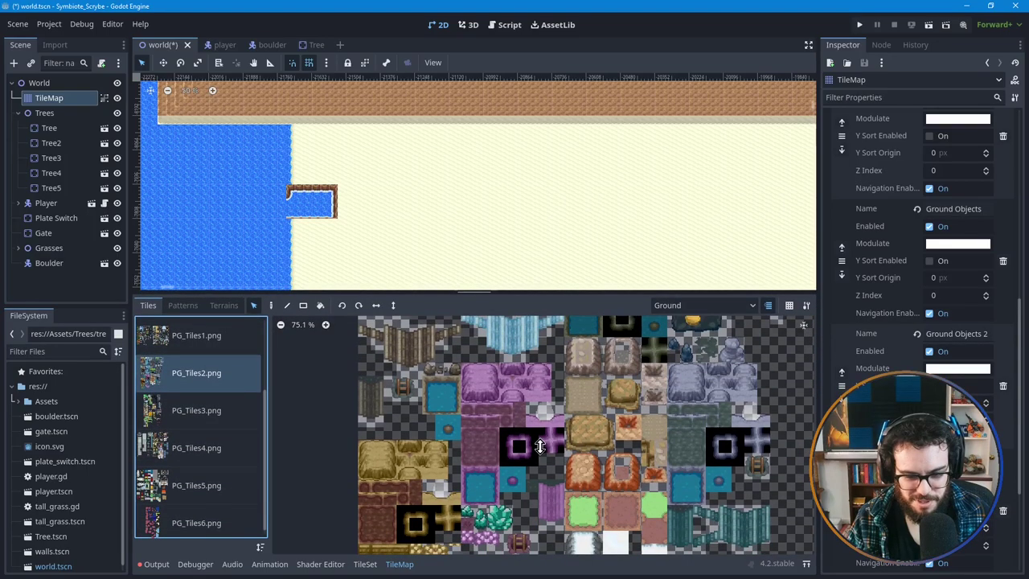
scroll(593, 429, "up", 2, "ctrl")
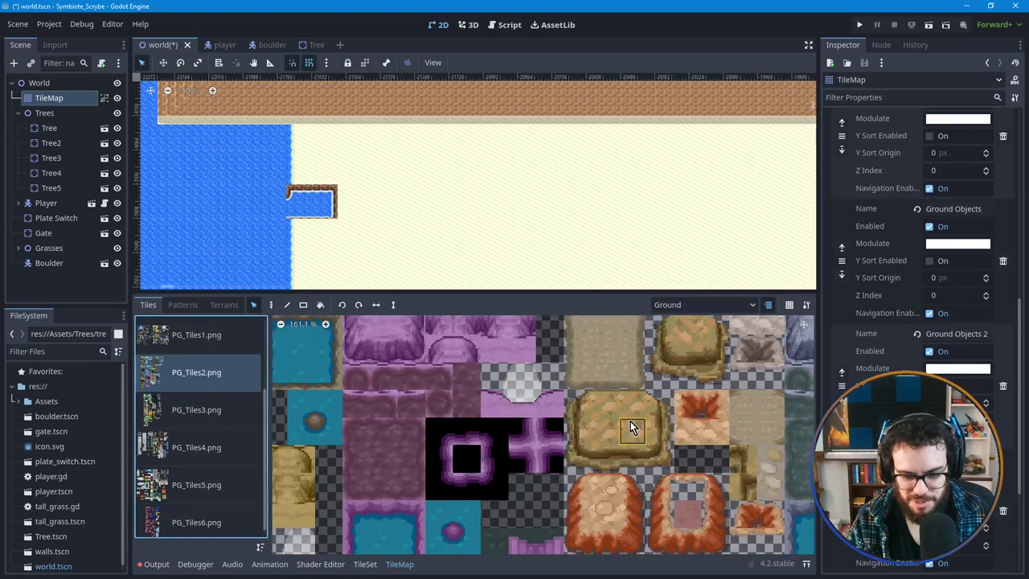
scroll(614, 423, "up", 1, "ctrl")
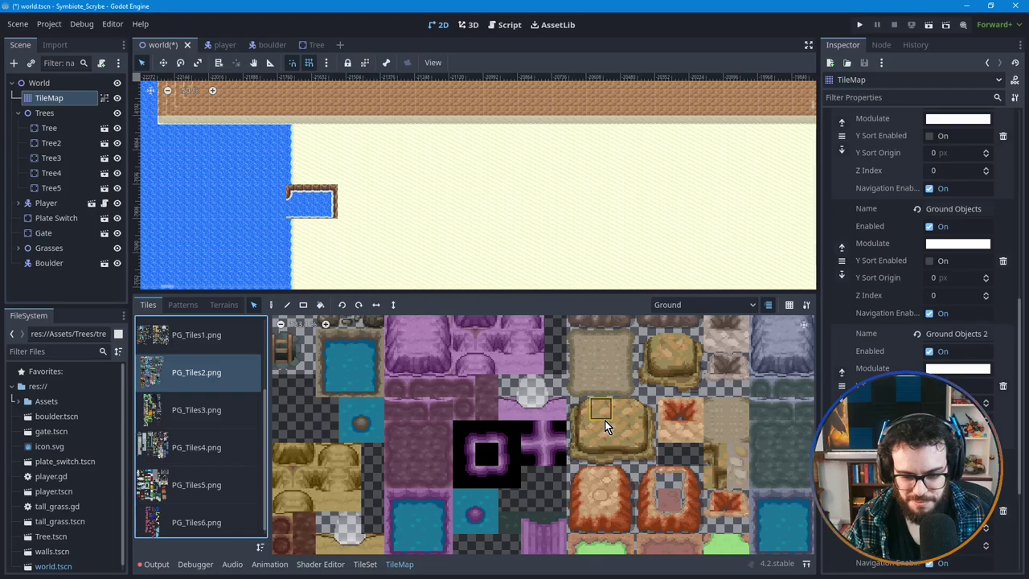
middle_click_drag(426, 409, 592, 520)
scroll(596, 397, "up", 4)
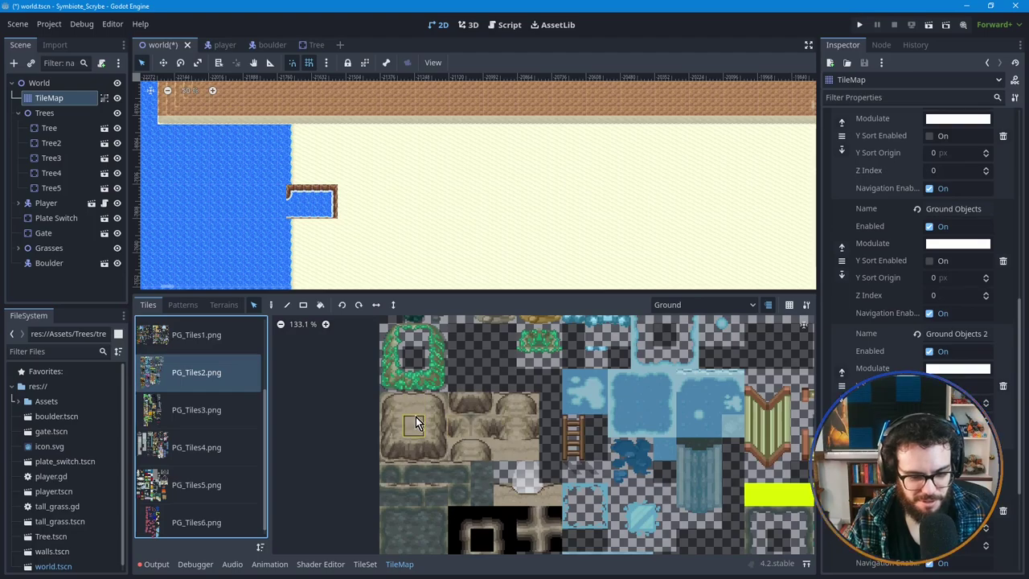
scroll(455, 409, "up", 3)
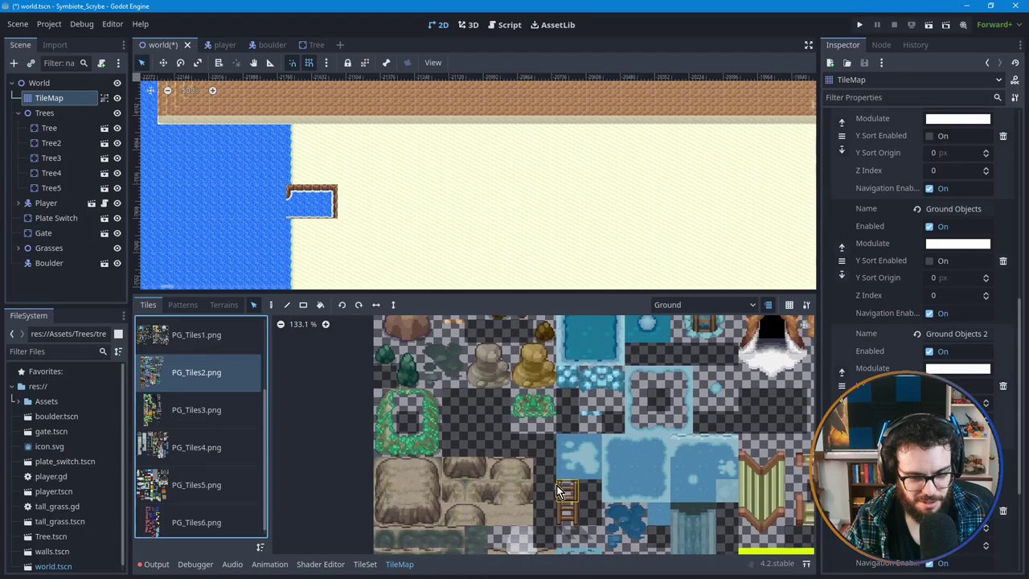
scroll(456, 415, "down", 5)
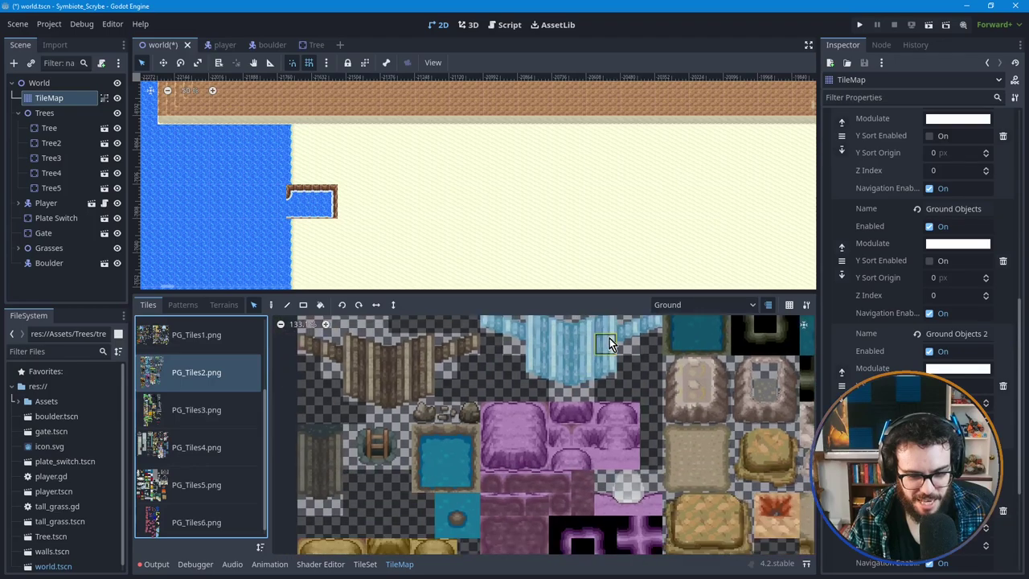
scroll(471, 412, "down", 2)
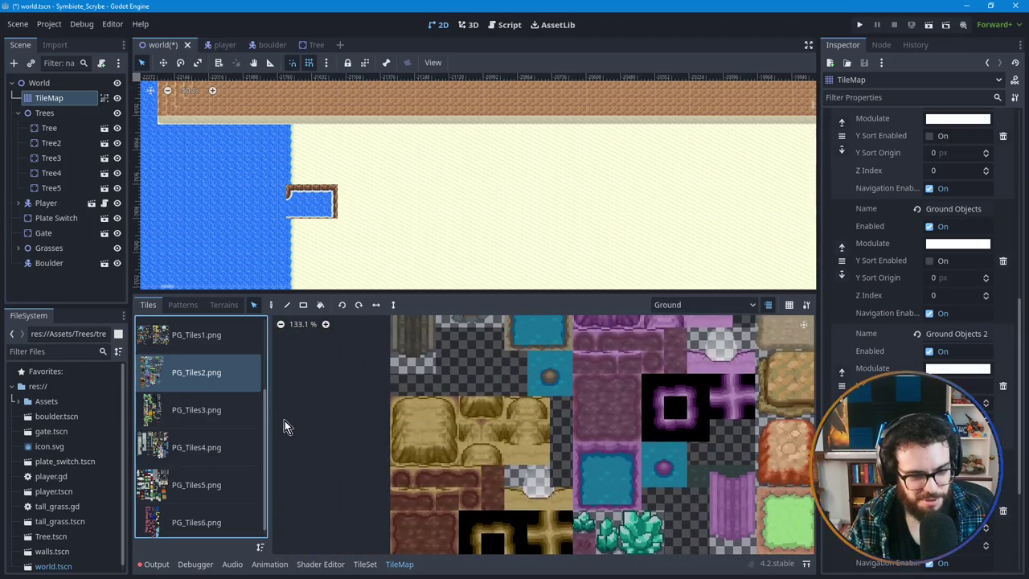
scroll(208, 464, "down", 1)
scroll(210, 514, "up", 2)
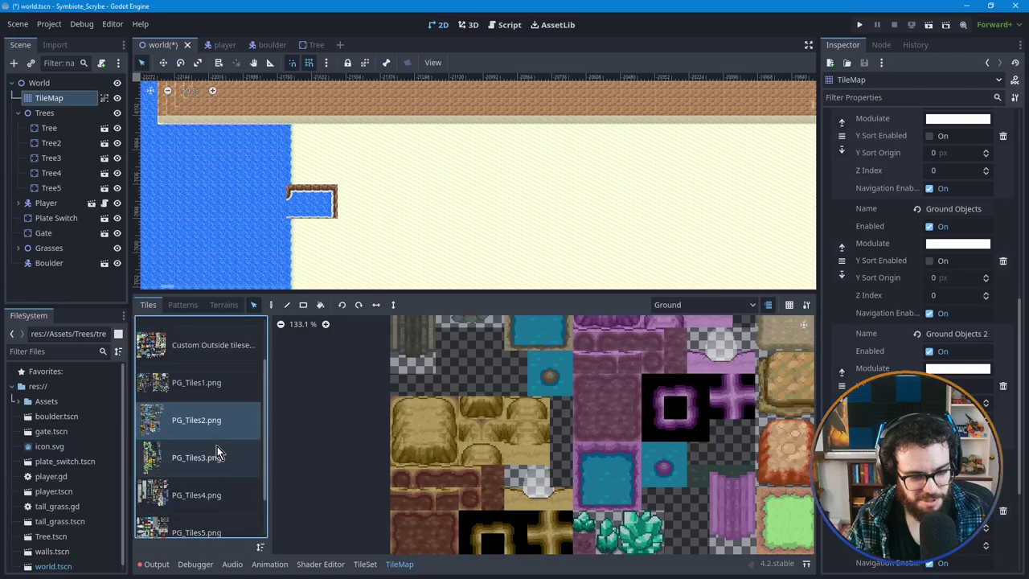
Step: Display the PG_Tiles1.png tiles and examine them from the water and sand pieces down to the brown rock mound
left_click(204, 384)
scroll(460, 487, "down", 8, "ctrl")
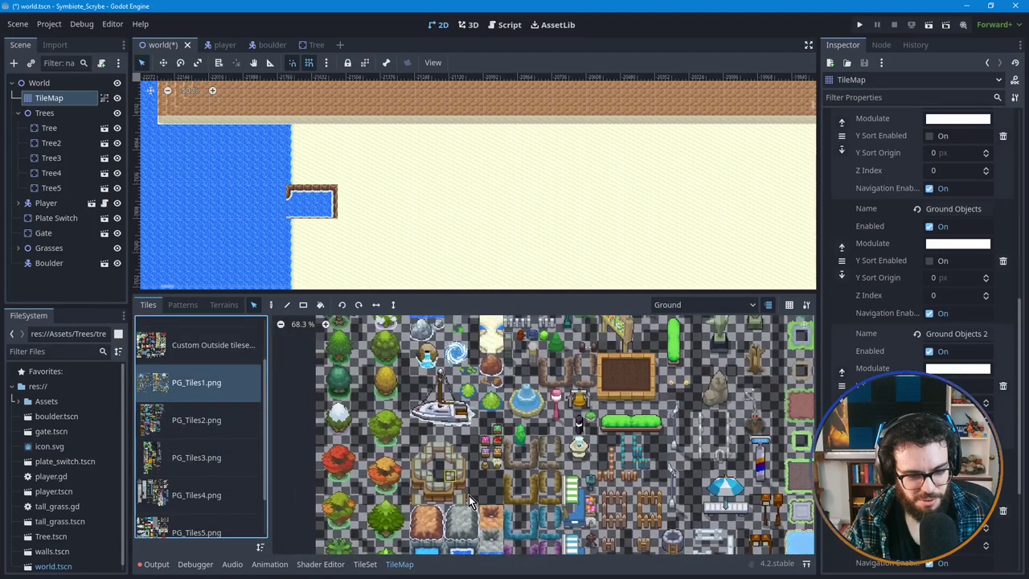
scroll(482, 369, "up", 7, "ctrl")
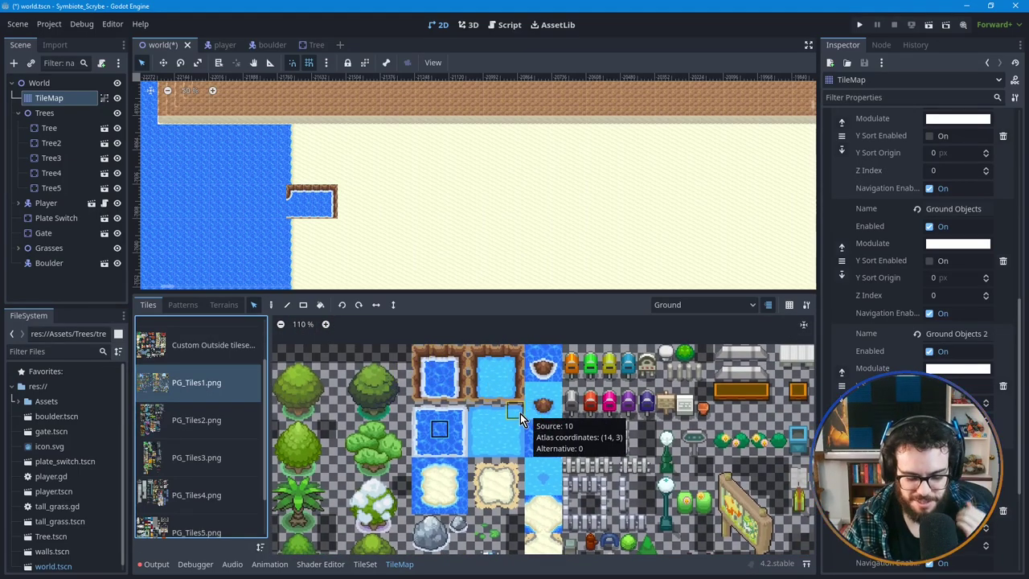
scroll(513, 472, "down", 3, "ctrl")
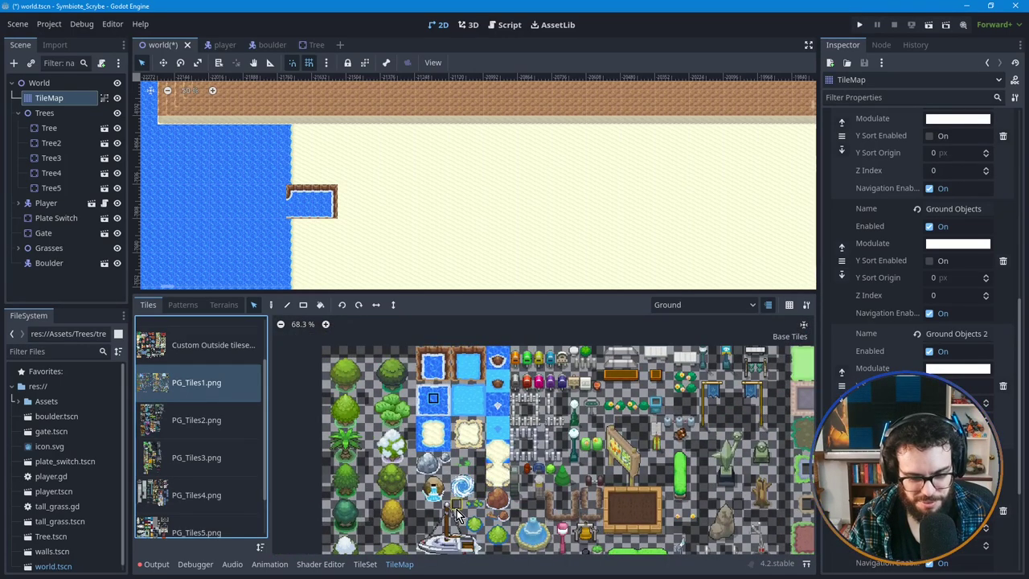
middle_click_drag(486, 517, 483, 384)
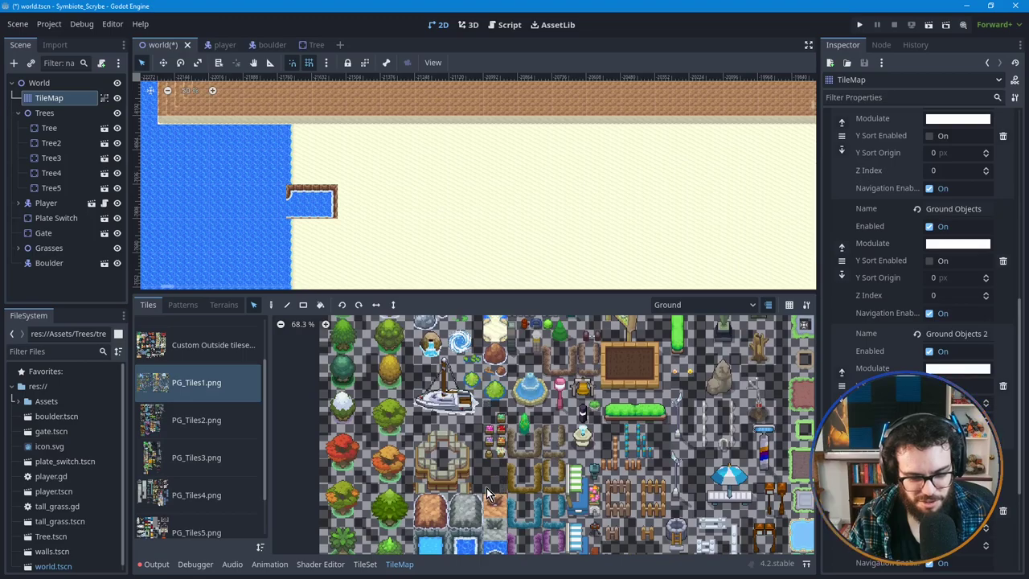
middle_click_drag(486, 488, 458, 437)
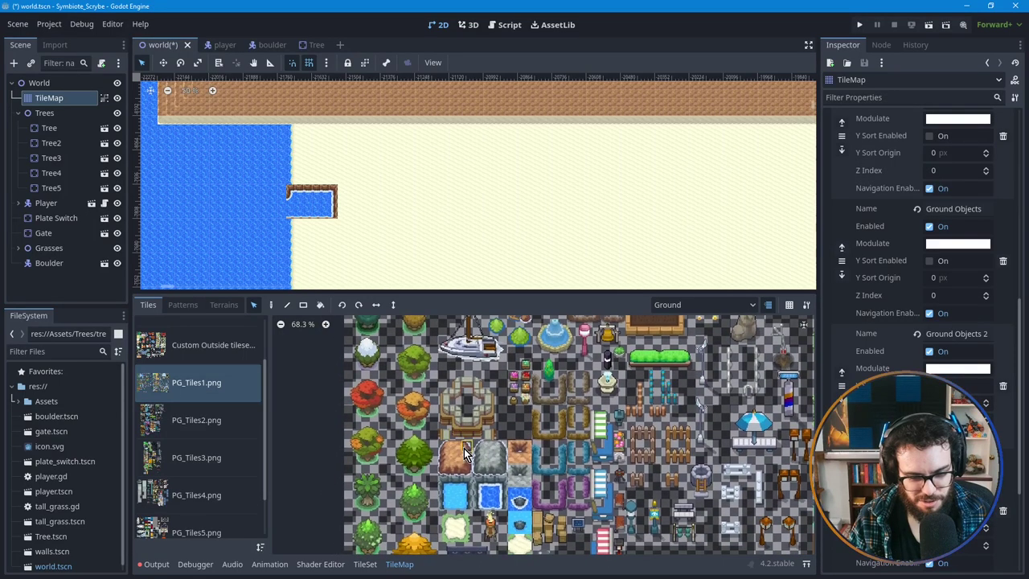
scroll(464, 451, "up", 2)
scroll(536, 426, "up", 2)
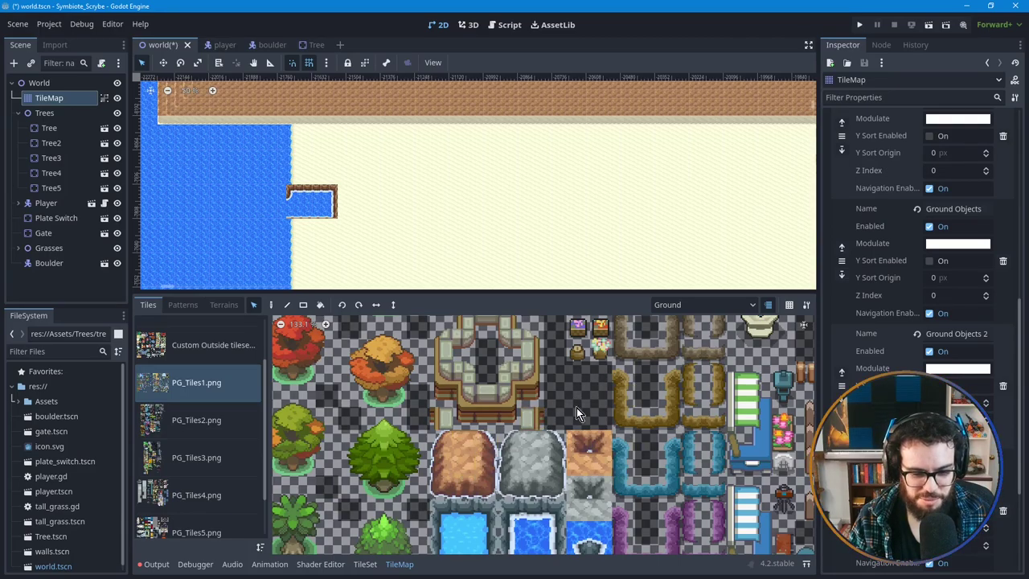
Step: Try painting the brown rock mound's upper-middle tile around the inlet's north and east edges, and undo it
left_click(463, 447)
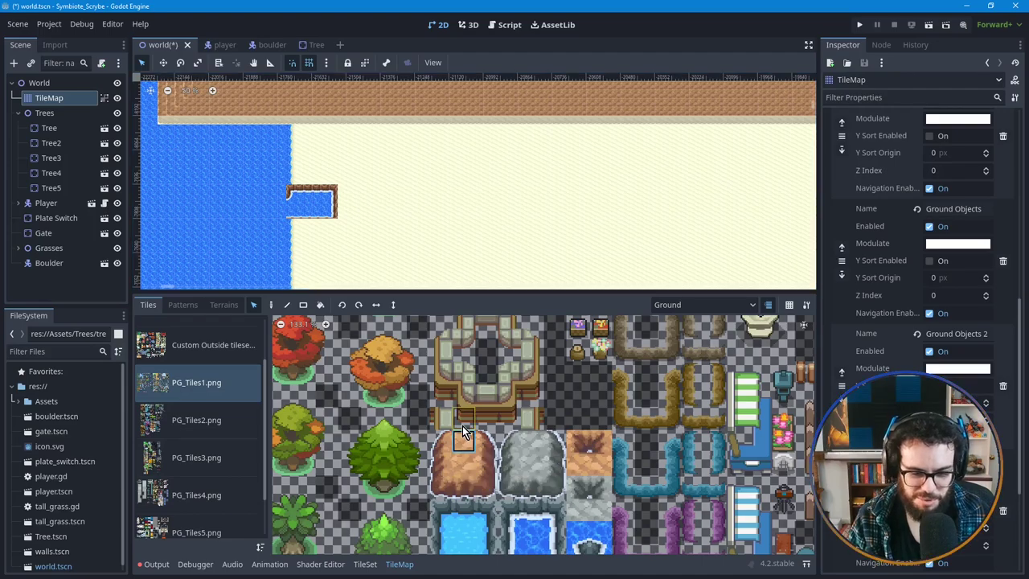
scroll(268, 168, "up", 2)
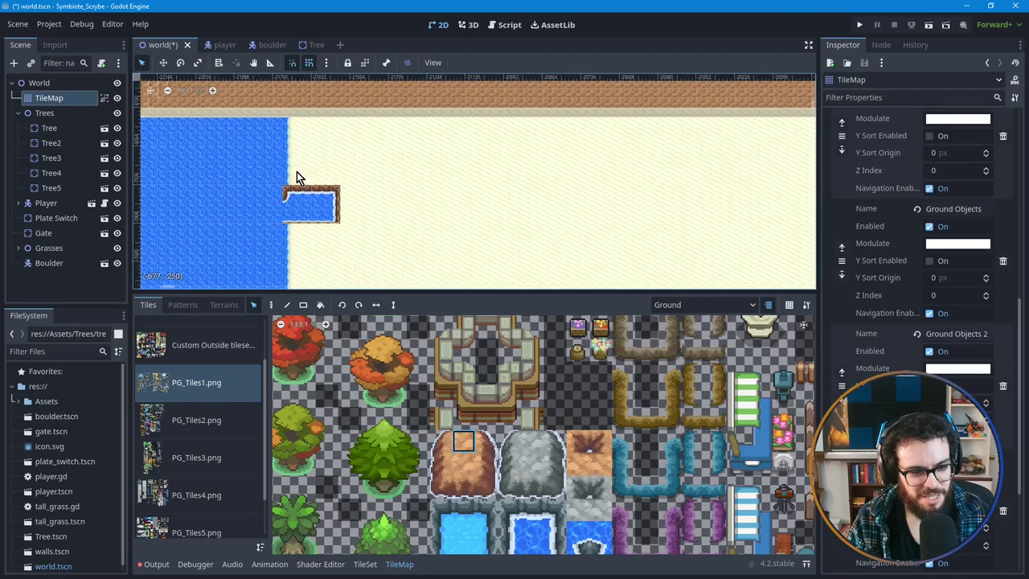
middle_click_drag(268, 167, 306, 226)
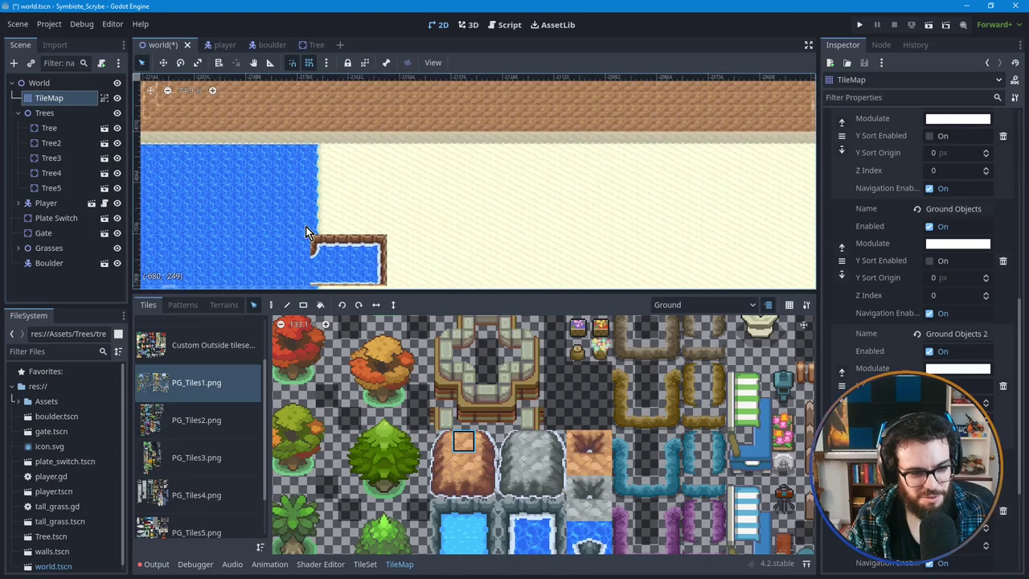
scroll(305, 228, "up", 3)
scroll(296, 278, "up", 1)
left_click(270, 304)
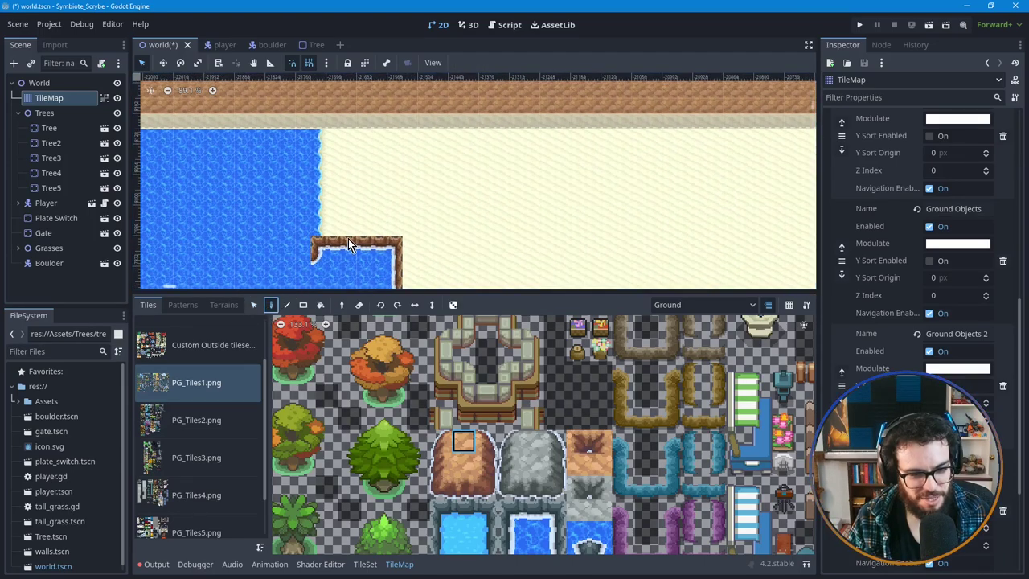
scroll(341, 231, "up", 2)
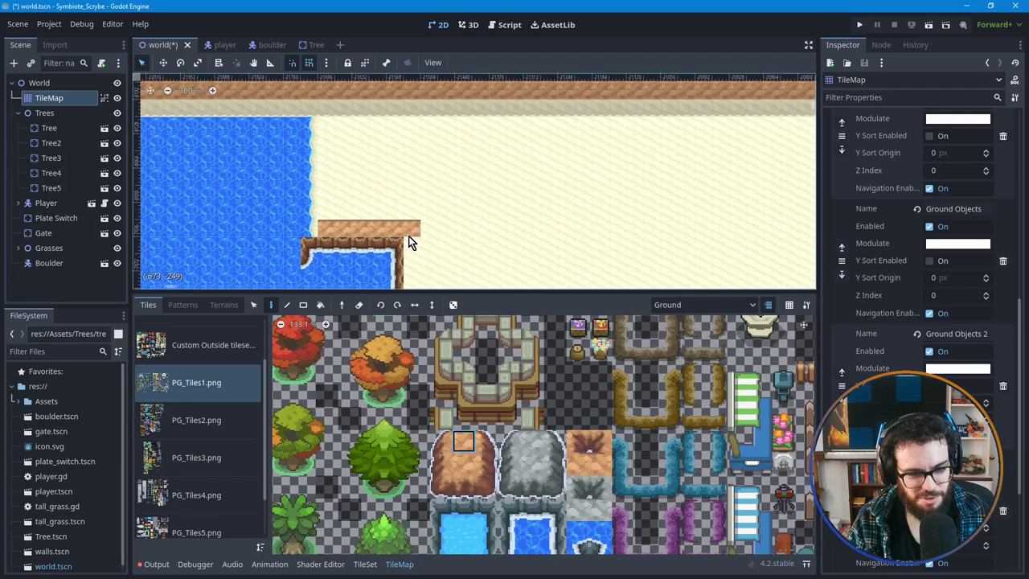
scroll(463, 221, "down", 3)
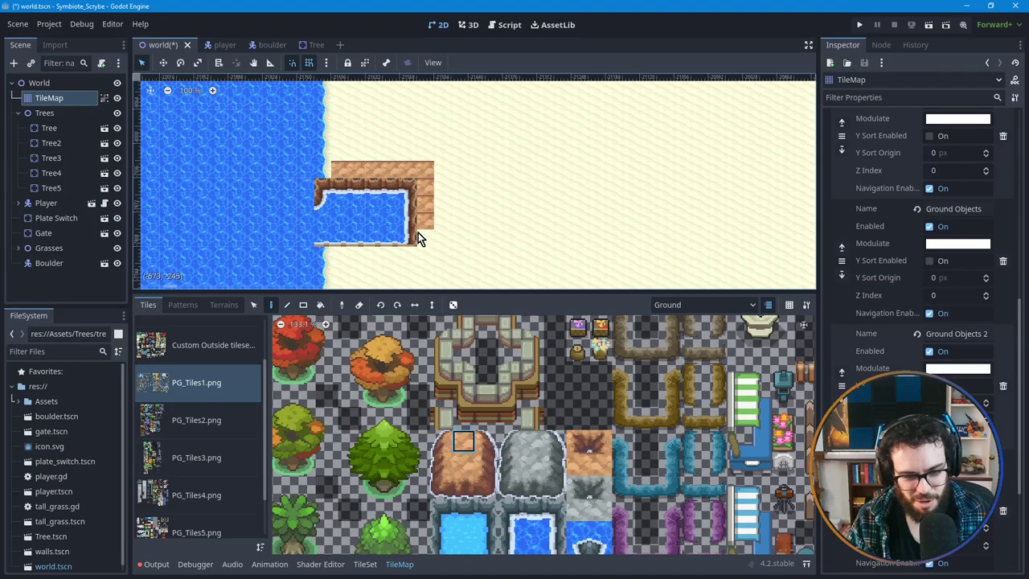
key("ctrl+z")
Step: Try painting a two-tile-wide band of the brown mound's centre tile around the inlet's north and east edges, and undo it
left_click(462, 467)
mouse_move(354, 171)
left_mouse_down()
mouse_move(421, 172)
mouse_move(425, 183)
left_mouse_up()
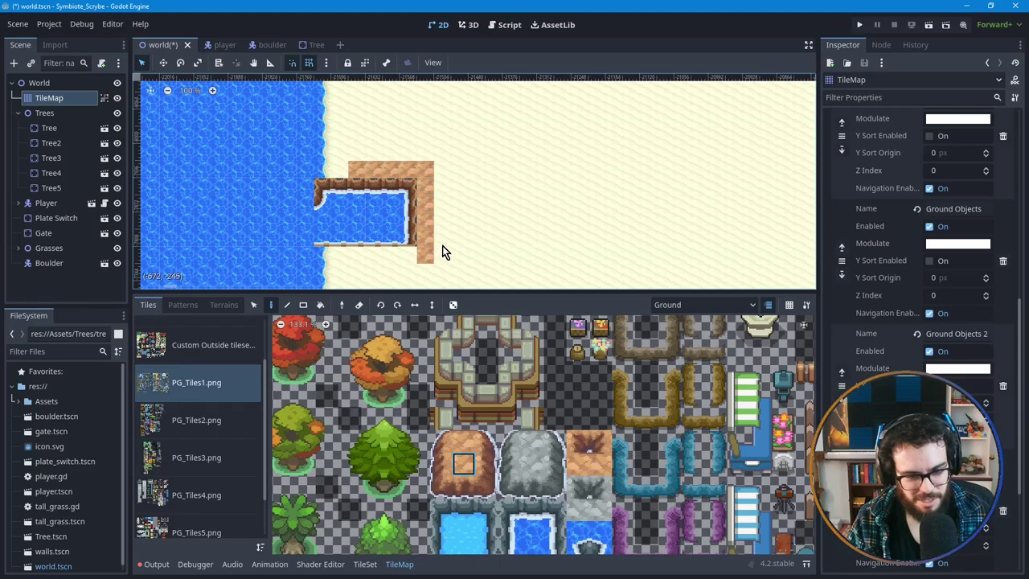
left_click_drag(441, 243, 440, 216)
left_click_drag(441, 164, 361, 156)
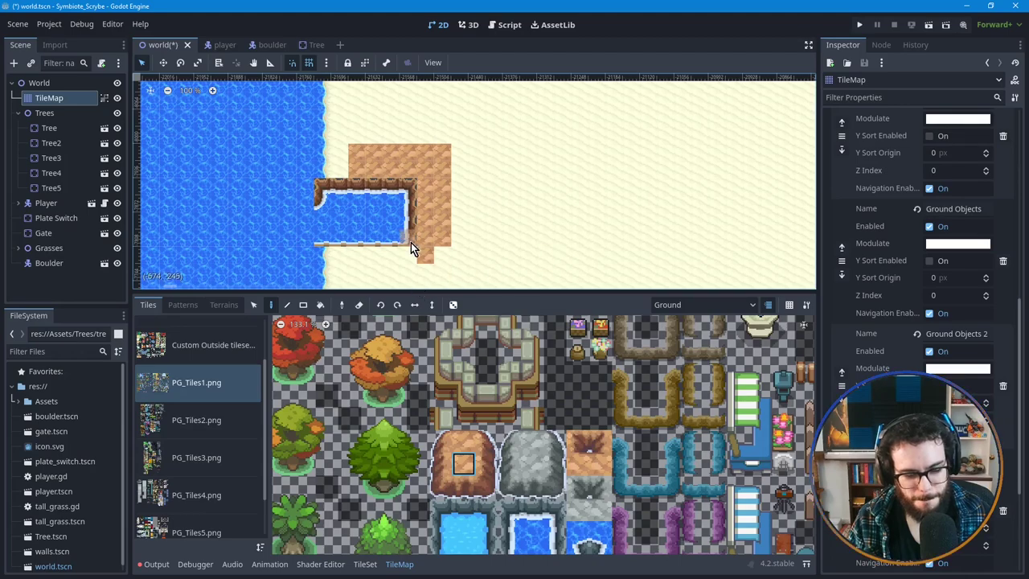
scroll(425, 251, "up", 1)
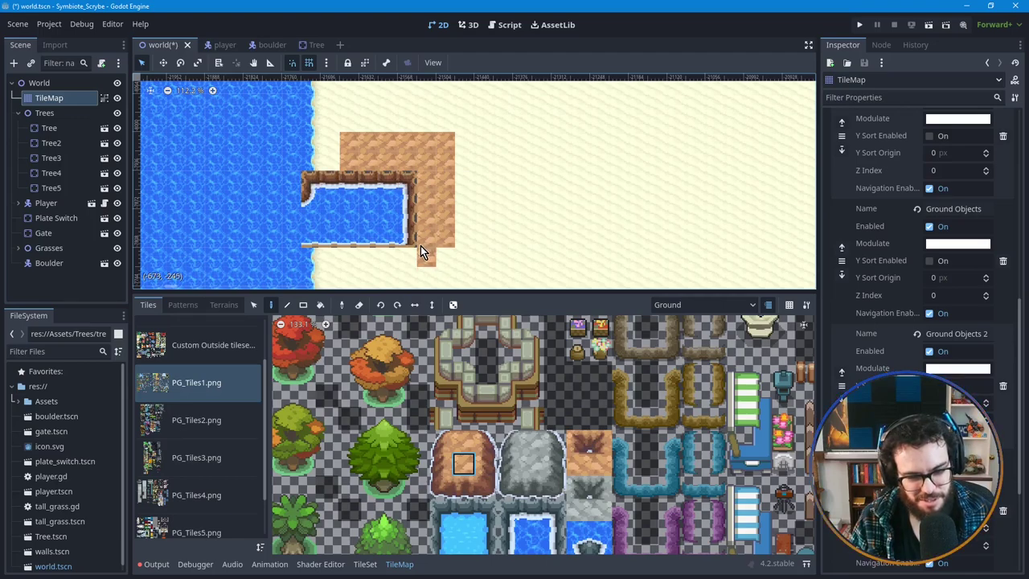
left_click_drag(415, 234, 411, 177)
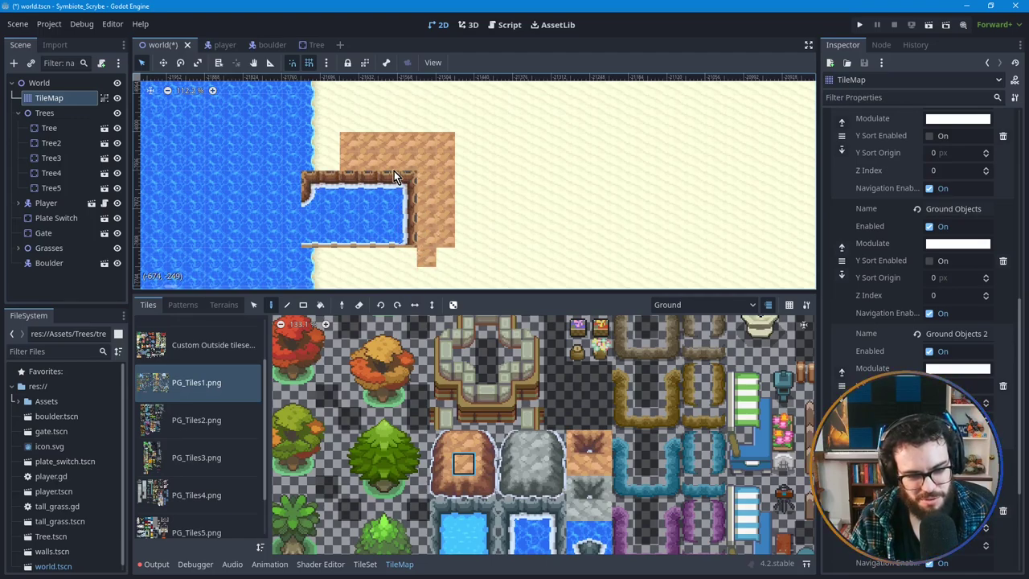
scroll(360, 176, "up", 4)
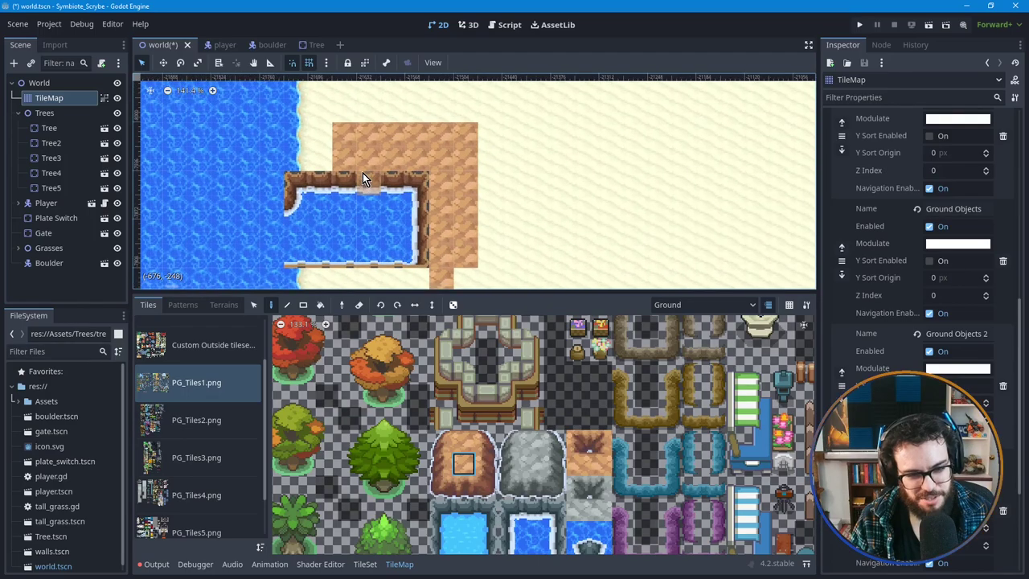
scroll(363, 173, "up", 1)
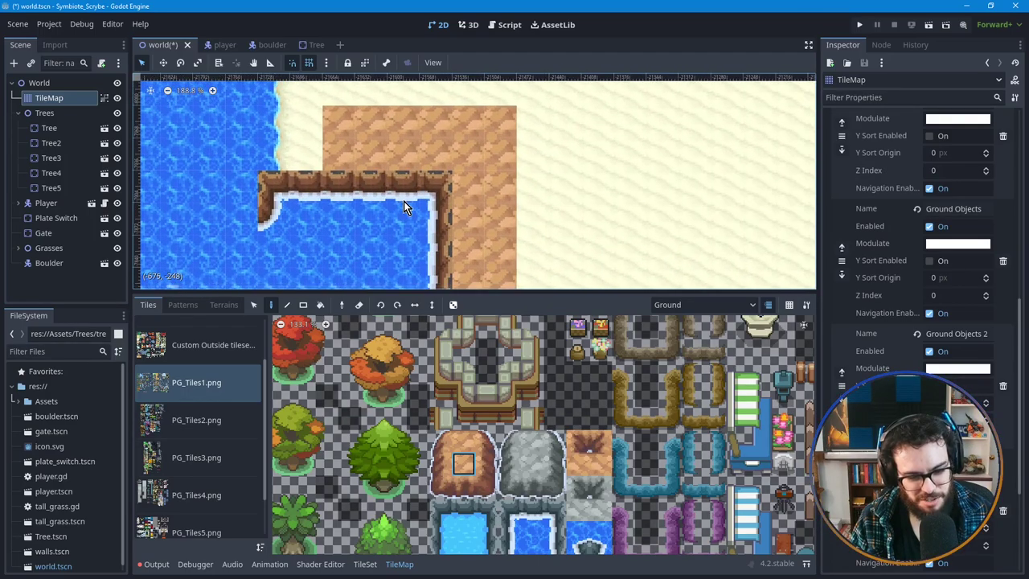
key("ctrl+z")
Step: Paint a three-tile column of the brown mound's centre tile along the inlet's east edge and try its left-edge tiles over it
scroll(500, 238, "down", 2)
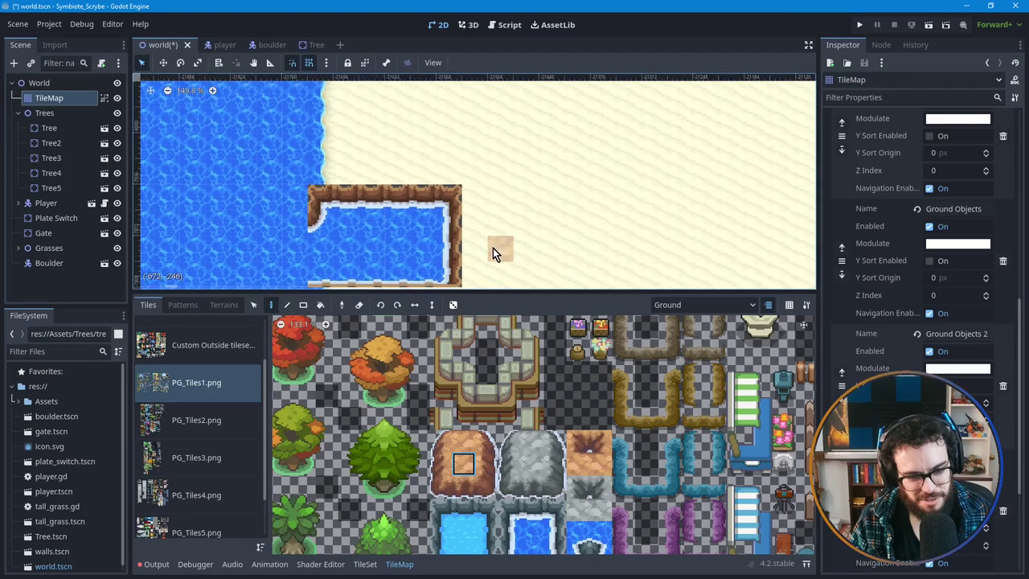
left_click_drag(471, 192, 472, 256)
left_click_drag(439, 444, 441, 487)
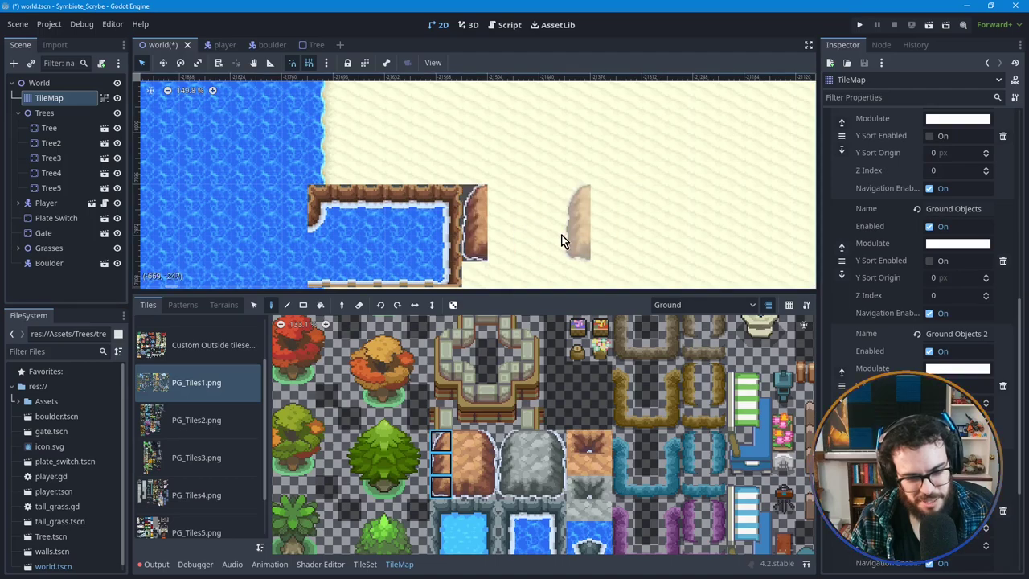
left_click(482, 233)
Step: Place the brown mound's three left-edge tiles over the rock column on the Ground 2 layer and turn off selected-layer highlighting
left_click(683, 304)
left_click(685, 337)
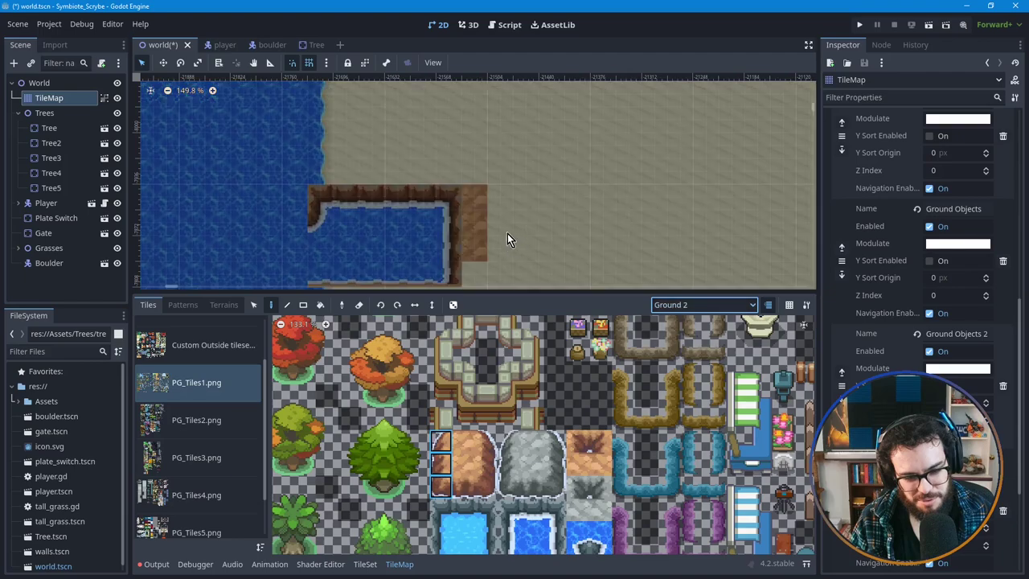
left_click(474, 221)
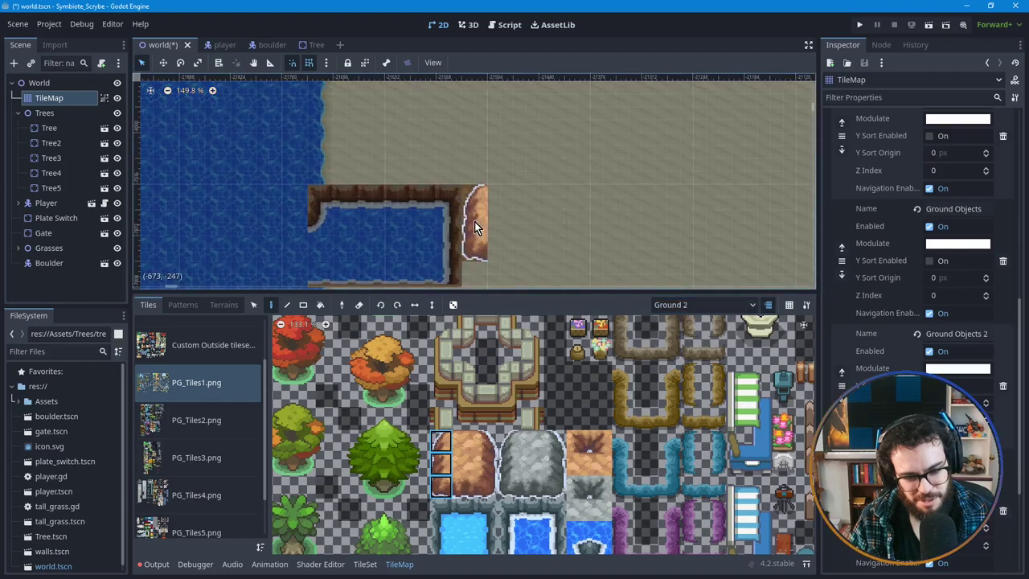
left_click(767, 305)
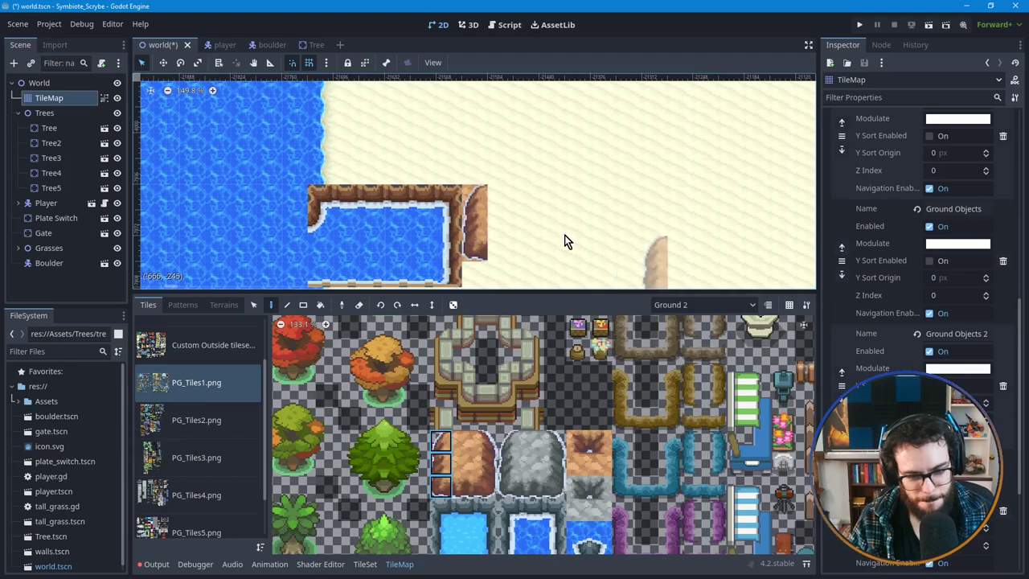
Step: Erase the brown mound tiles along the inlet's east edge and find the brown-walled pool tiles in PG_Tiles1
right_click(519, 241)
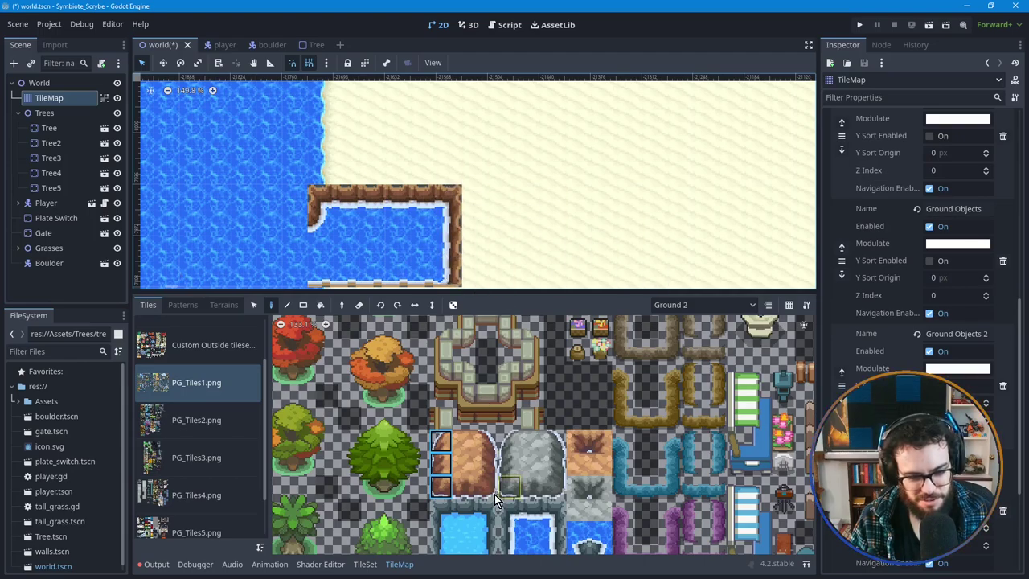
scroll(470, 454, "down", 4)
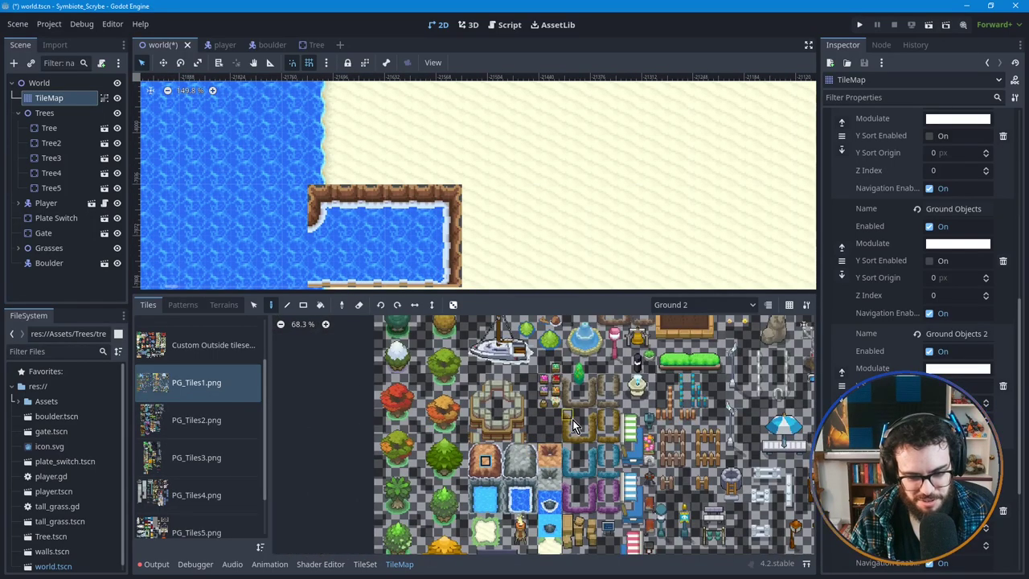
scroll(513, 478, "up", 5, "ctrl")
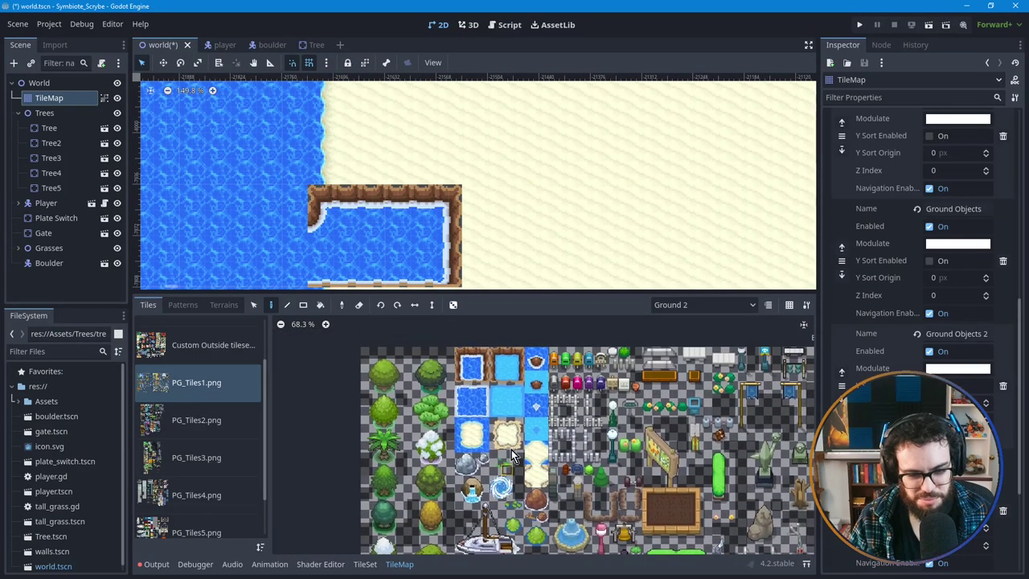
scroll(492, 377, "up", 4)
scroll(505, 373, "up", 1)
scroll(523, 402, "up", 2, "ctrl")
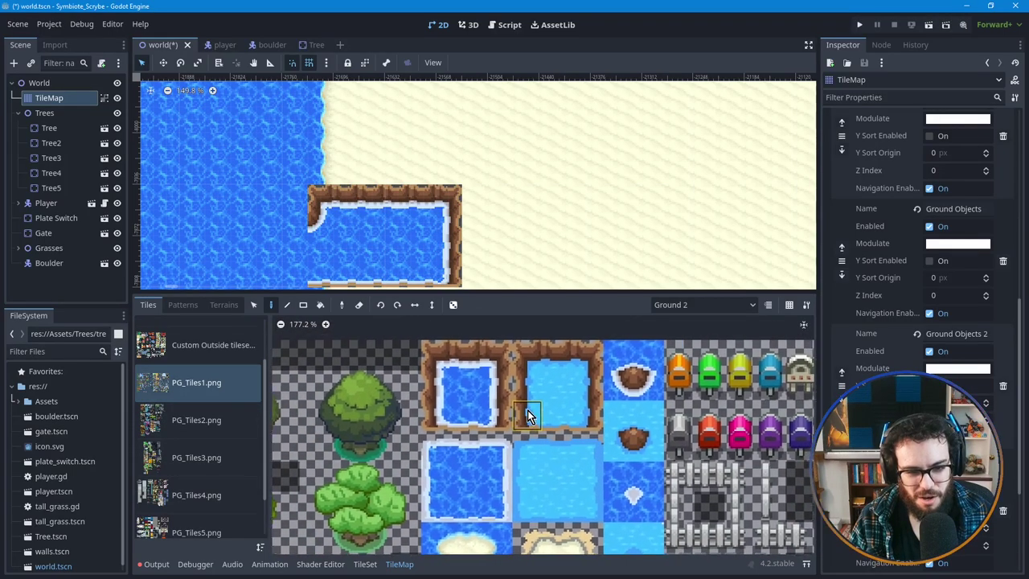
scroll(510, 418, "up", 4)
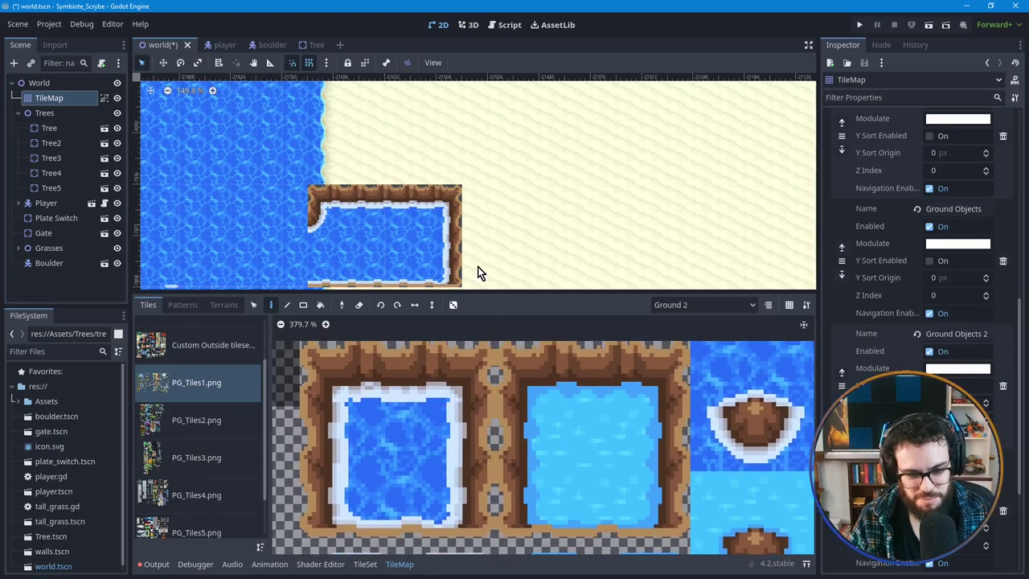
Step: Undo the painted tiles of the brown rocky inlet back to the plain water and sand shoreline
key("ctrl+z")
key("ctrl+z")
key("ctrl+z")
key("ctrl+z")
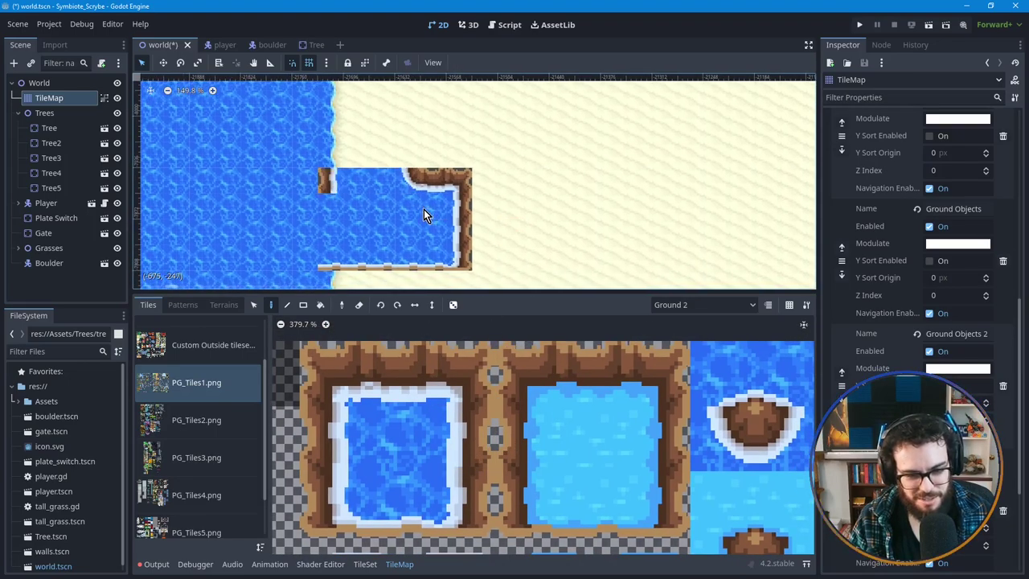
Step: Try placing the deep-blue brown-walled pool's middle and east tile columns across the shoreline on the Ground 2 layer, and remove them
left_click(685, 305)
left_click(686, 305)
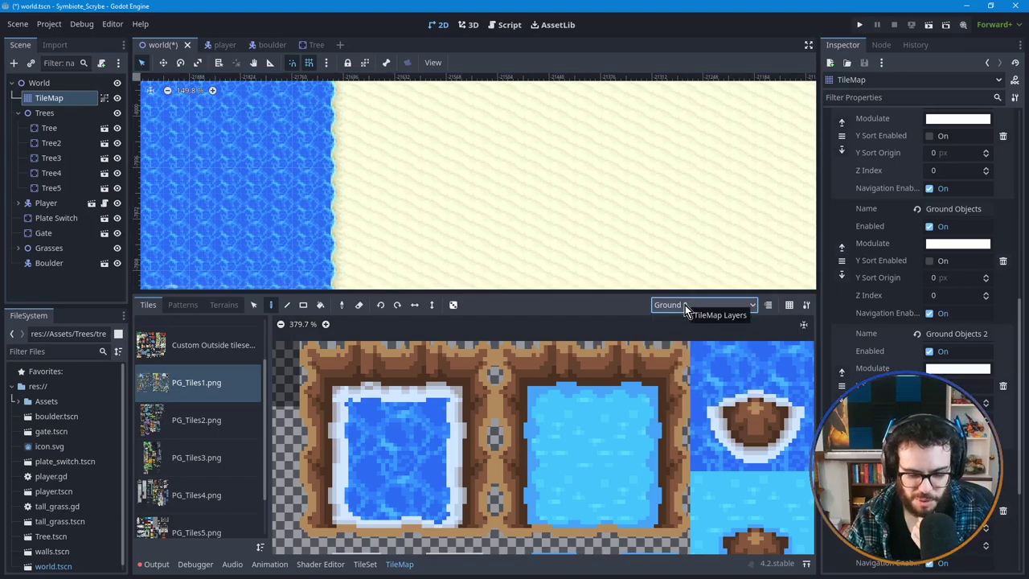
left_click_drag(341, 372, 478, 514)
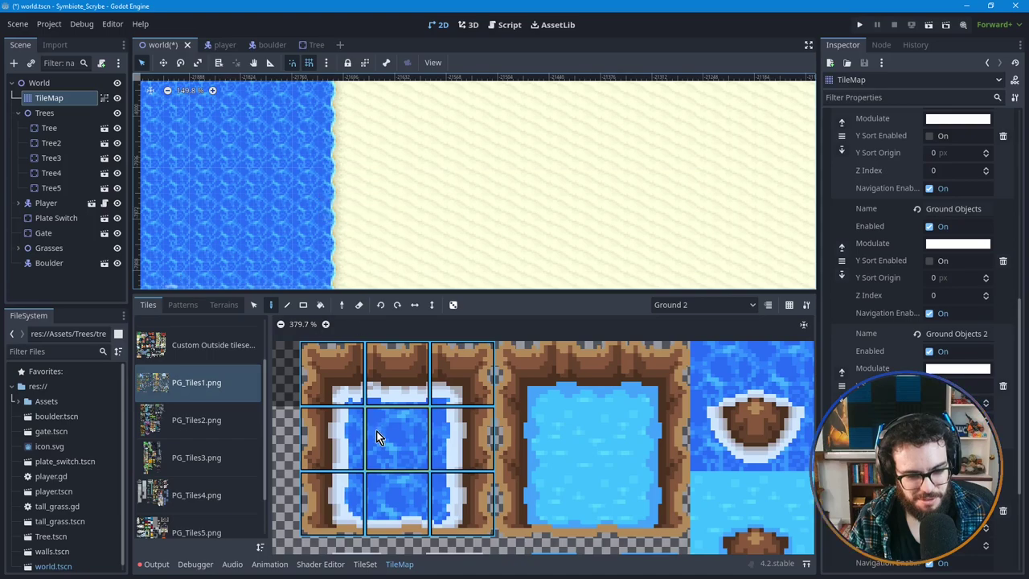
left_click(417, 406)
left_click_drag(409, 435, 407, 504)
left_click_drag(396, 371, 453, 489)
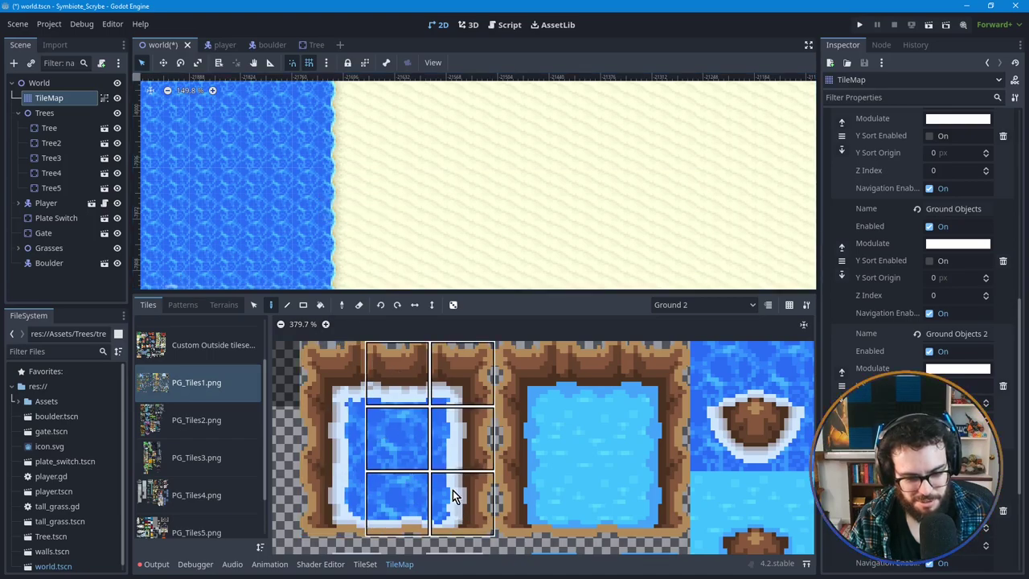
left_click(347, 202)
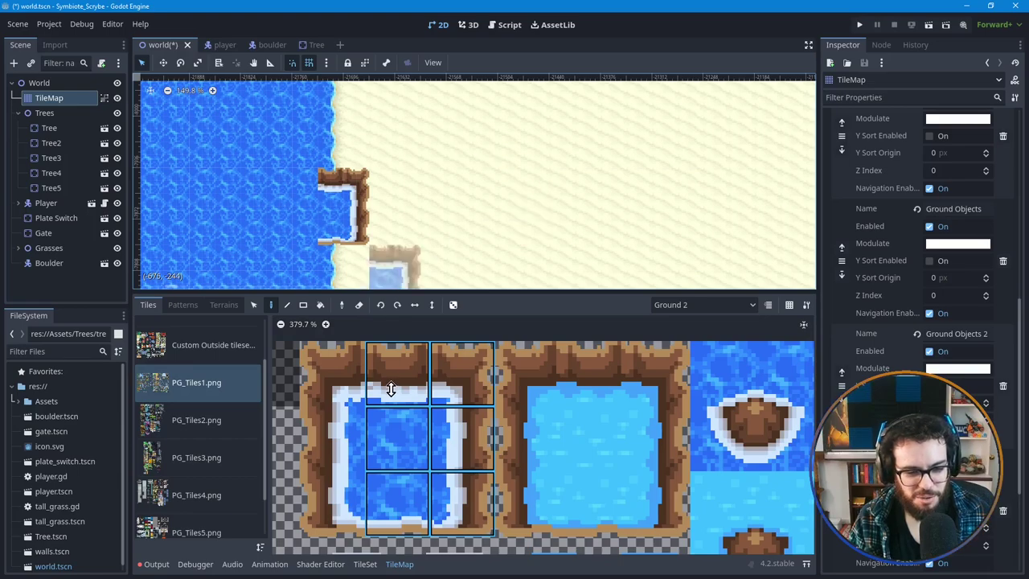
left_click(256, 306)
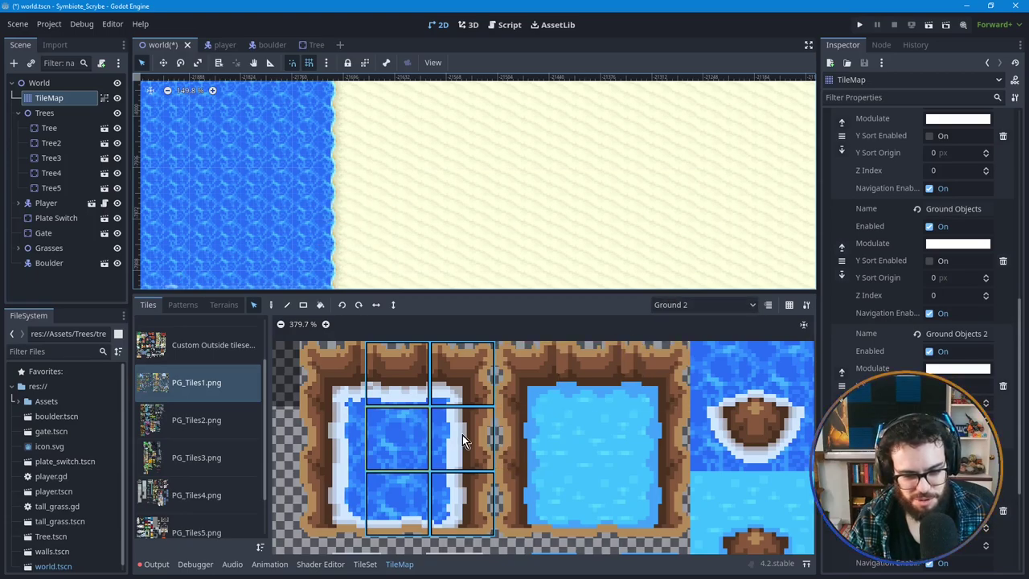
Step: Paint a five-tile-wide rectangle of the brown mound's centre tile on the sand just east of the shoreline
scroll(450, 426, "down", 6, "ctrl")
scroll(493, 391, "down", 5)
scroll(500, 401, "down", 4, "ctrl")
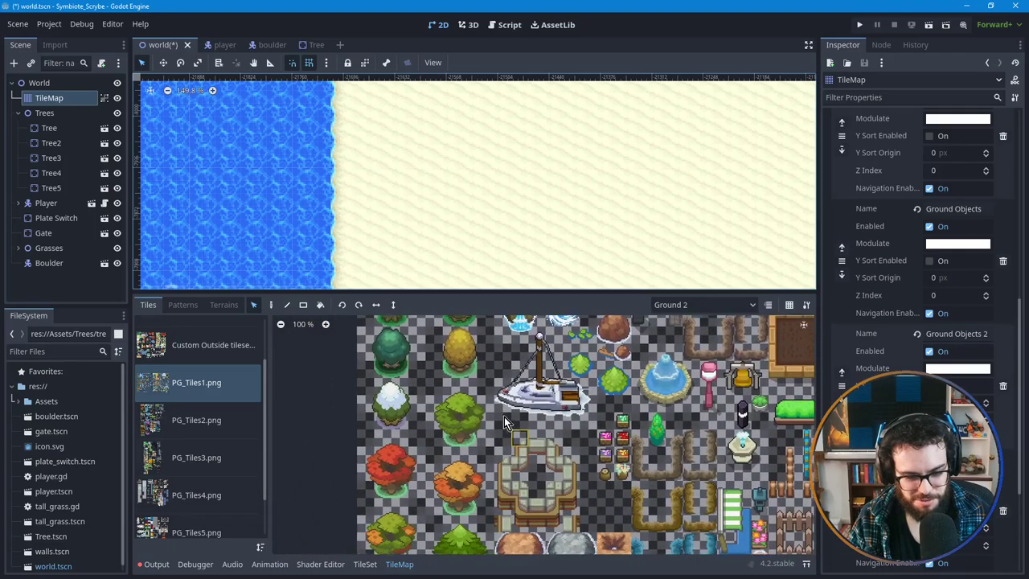
scroll(511, 426, "down", 3)
left_click(430, 448)
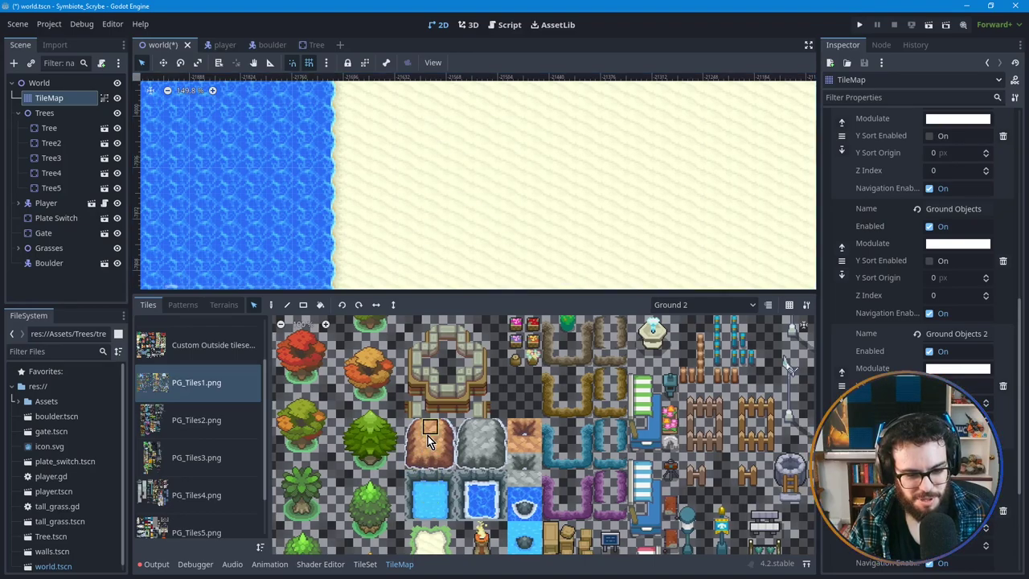
left_click(271, 304)
left_click(303, 305)
left_click_drag(396, 118, 502, 228)
mouse_move(403, 287)
middle_mouse_down()
mouse_move(443, 201)
mouse_move(491, 185)
middle_mouse_up()
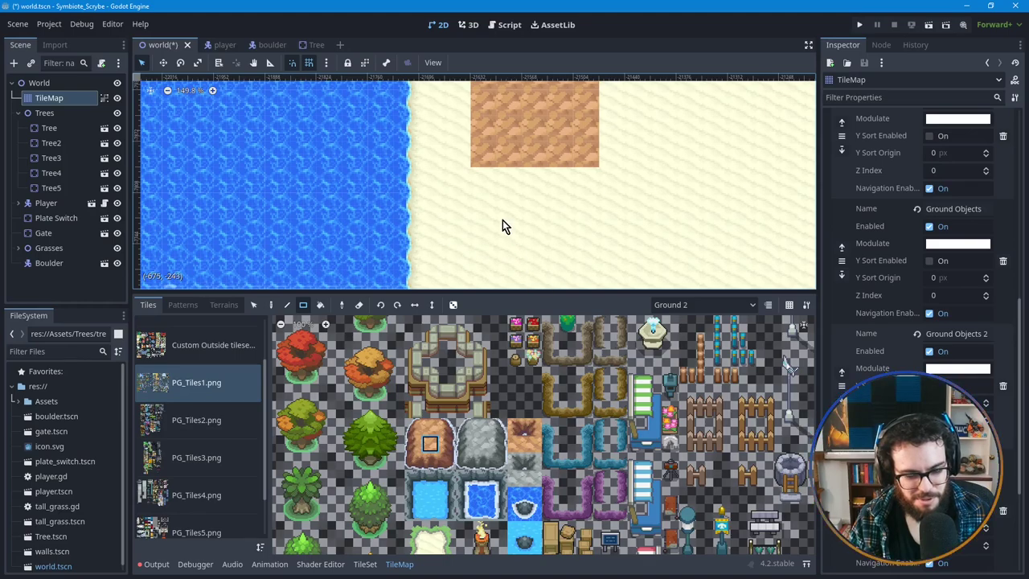
Step: Paint a second brown rock rectangle, five by three tiles, straddling the shoreline south of the first one
left_click_drag(378, 207, 493, 261)
scroll(533, 207, "down", 3)
scroll(533, 207, "left", 1)
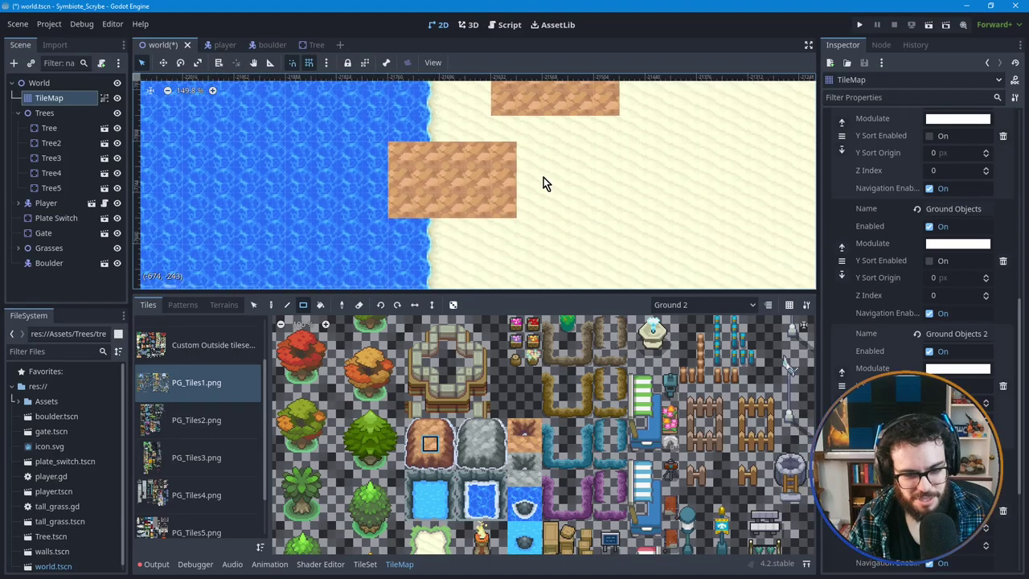
scroll(522, 179, "down", 3)
scroll(522, 179, "right", 1)
Step: Paint a six-by-four rectangle of the grey mound's centre tile across the shoreline south of the brown one, and another grey rectangle below it
left_click(481, 444)
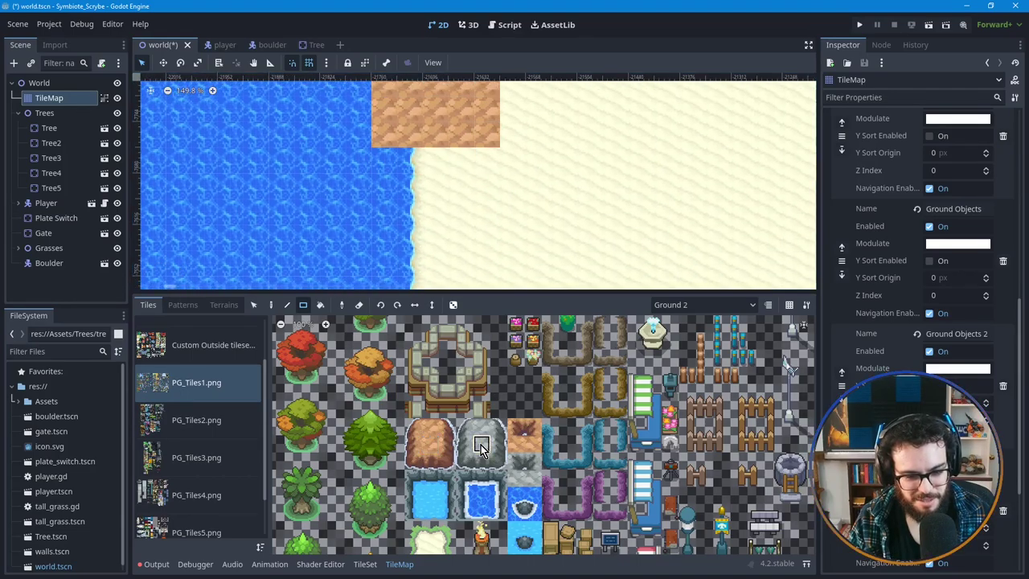
mouse_move(386, 197)
left_mouse_down()
mouse_move(512, 260)
mouse_move(569, 263)
left_mouse_up()
scroll(574, 156, "down", 5)
scroll(469, 206, "left", 1)
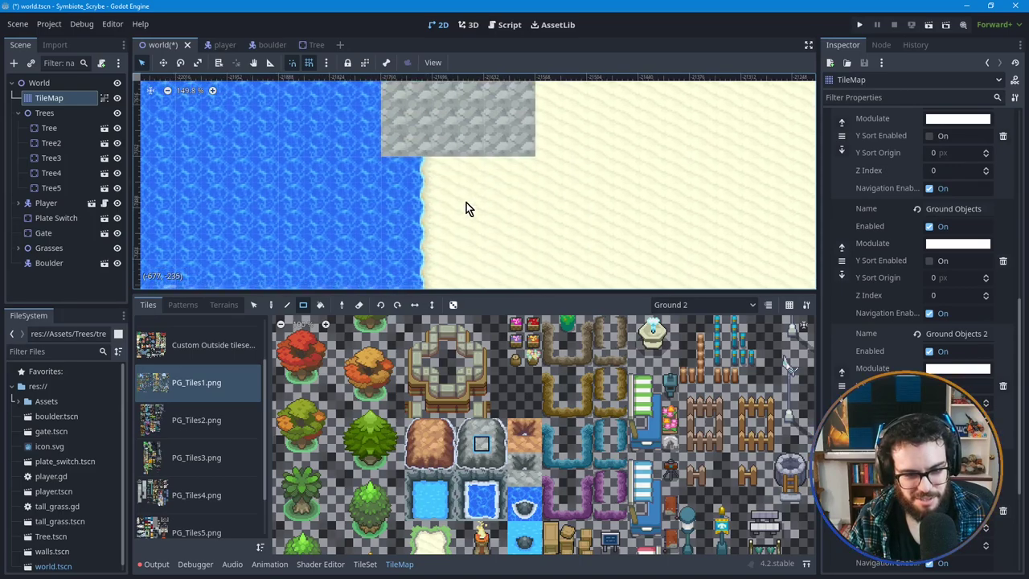
left_click_drag(398, 195, 544, 252)
middle_click_drag(587, 233, 585, 242)
scroll(585, 242, "up", 4)
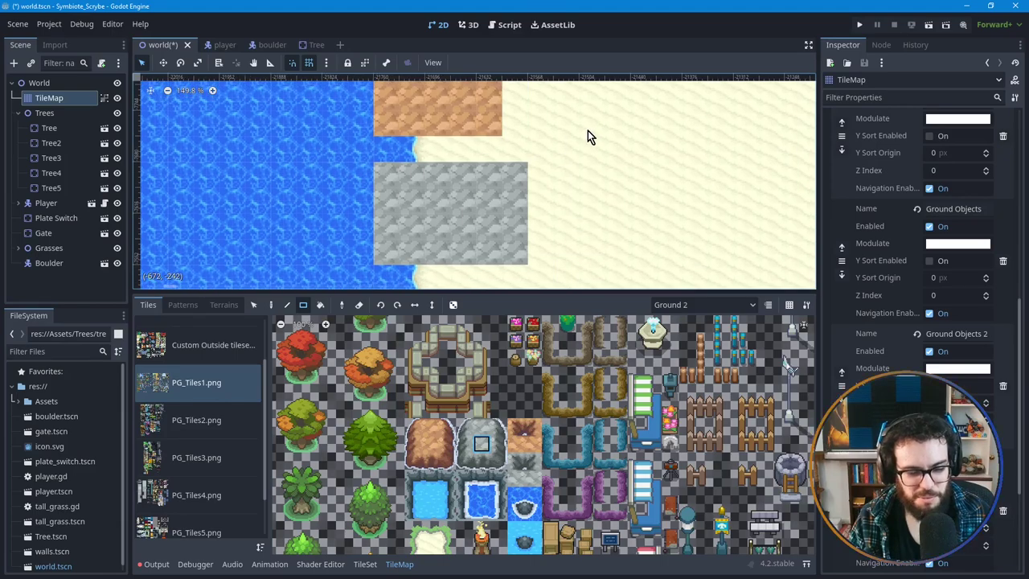
scroll(545, 160, "up", 3)
scroll(546, 234, "up", 2)
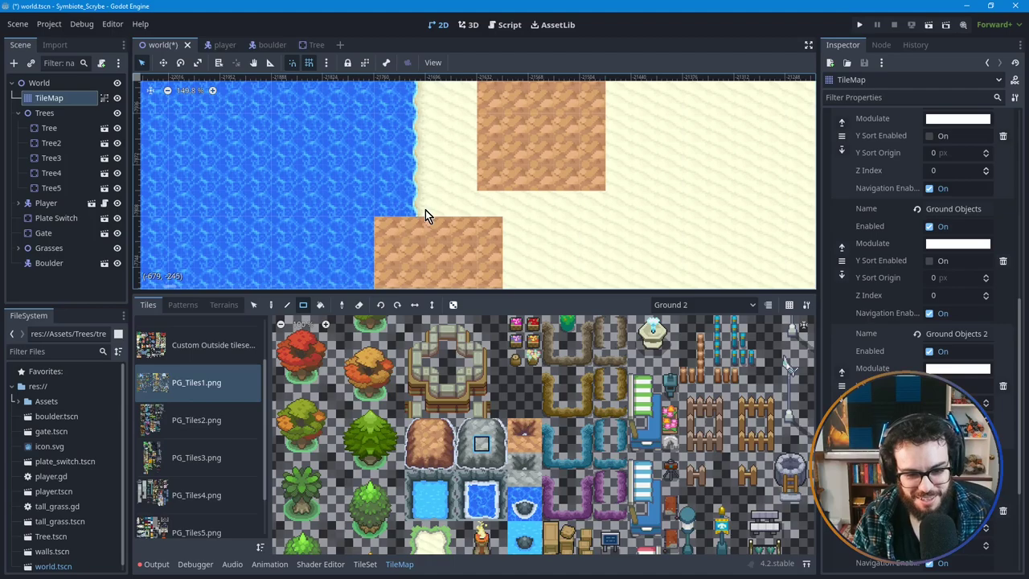
scroll(414, 193, "up", 5)
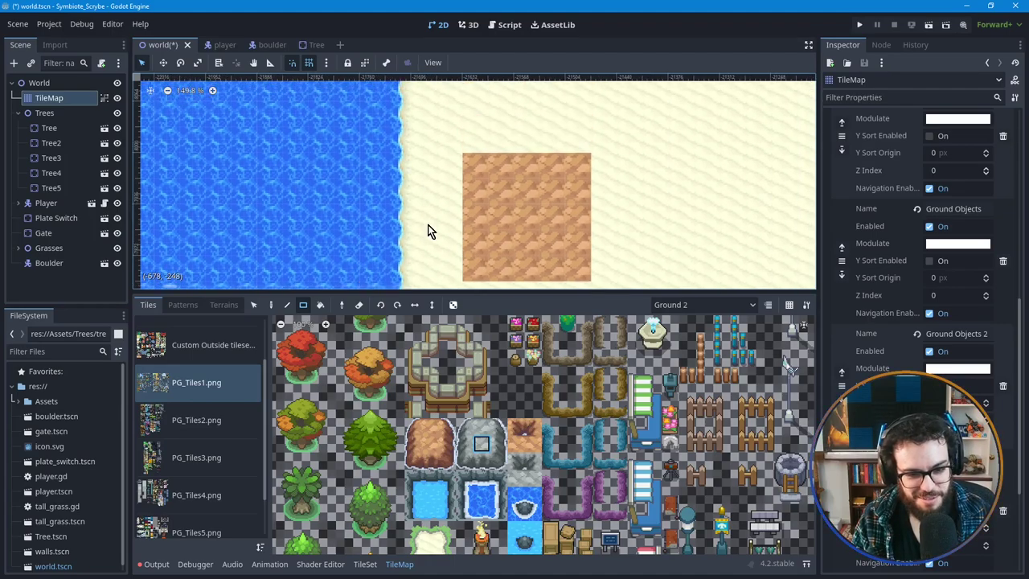
scroll(423, 206, "down", 3)
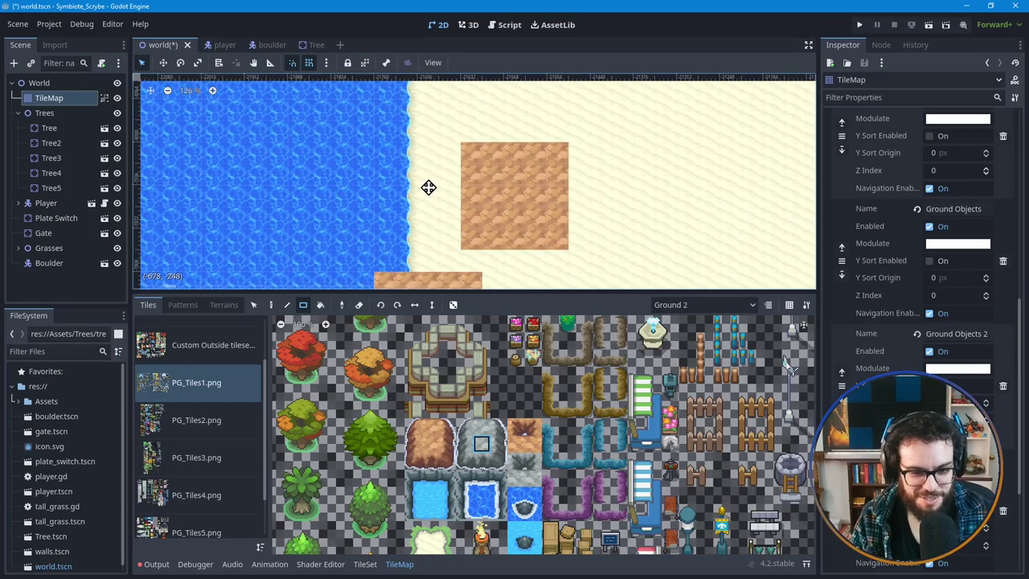
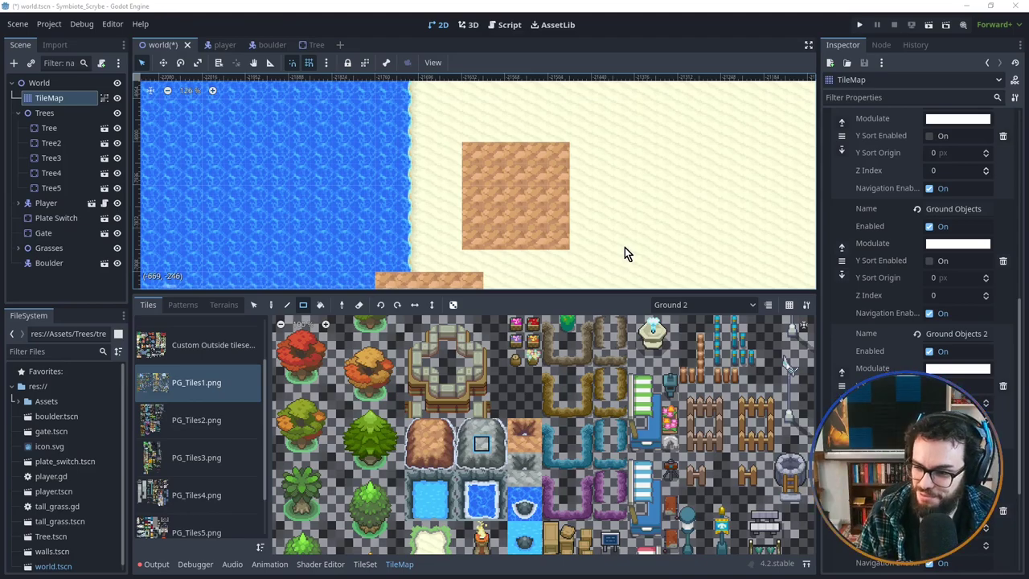
scroll(580, 217, "down", 3)
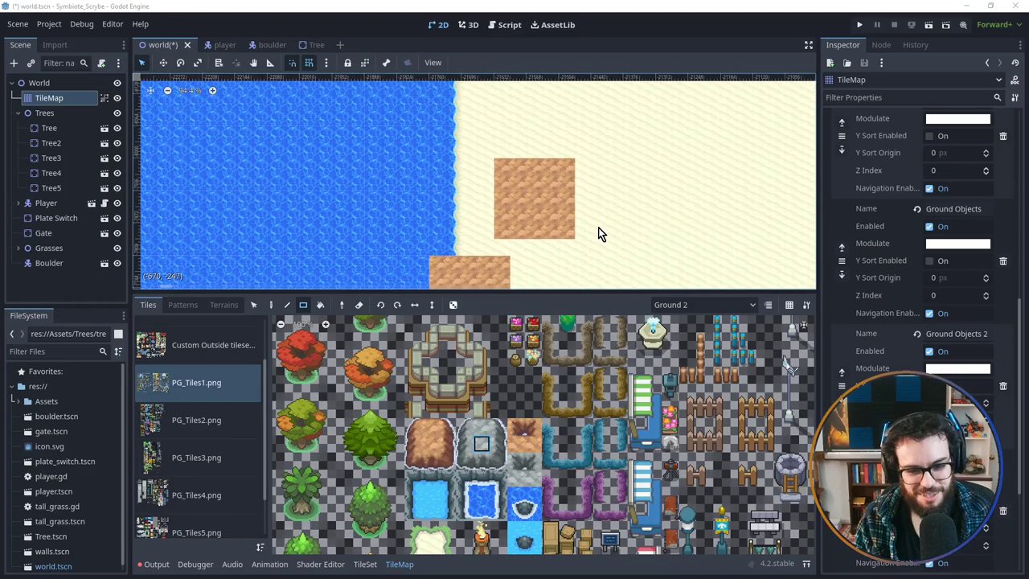
Step: On the Ground Objects layer, stamp the 3×3 brown-rimmed deep-water pool from PG_Tiles1.png onto the center of the square brown rock patch
middle_click_drag(591, 242, 558, 252)
scroll(454, 224, "up", 1)
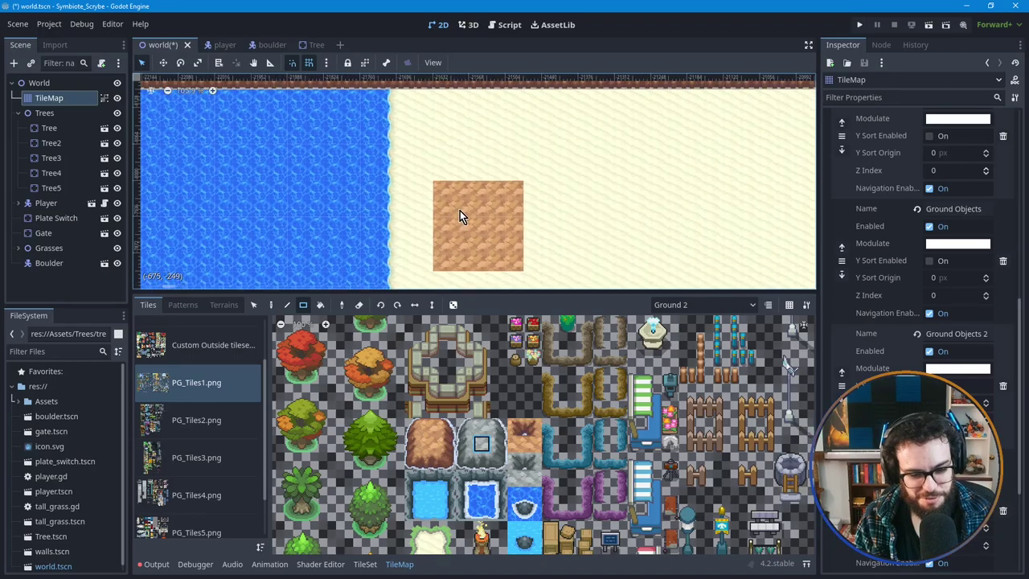
scroll(484, 211, "up", 2)
middle_click_drag(476, 241, 505, 193)
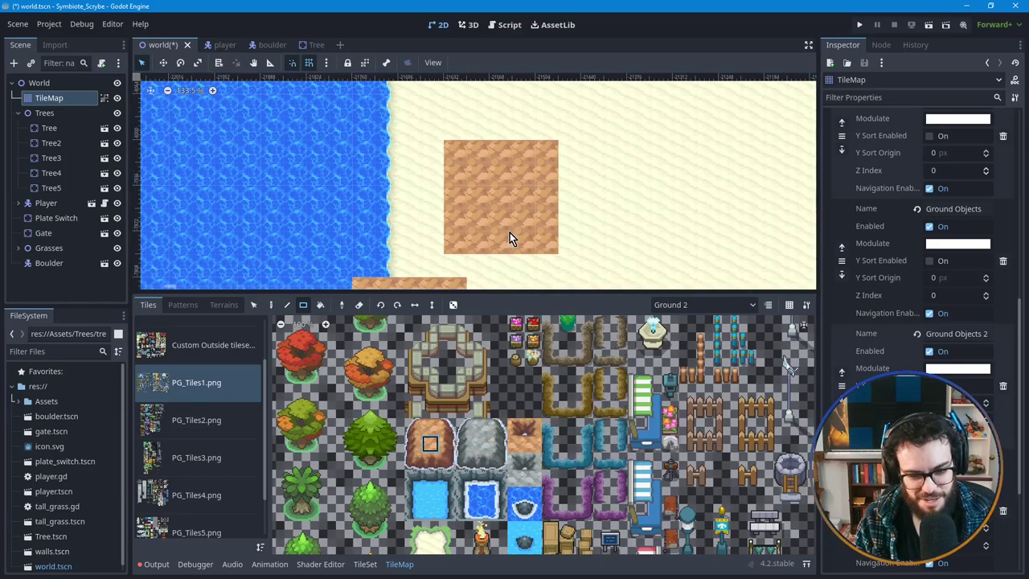
scroll(486, 424, "down", 10)
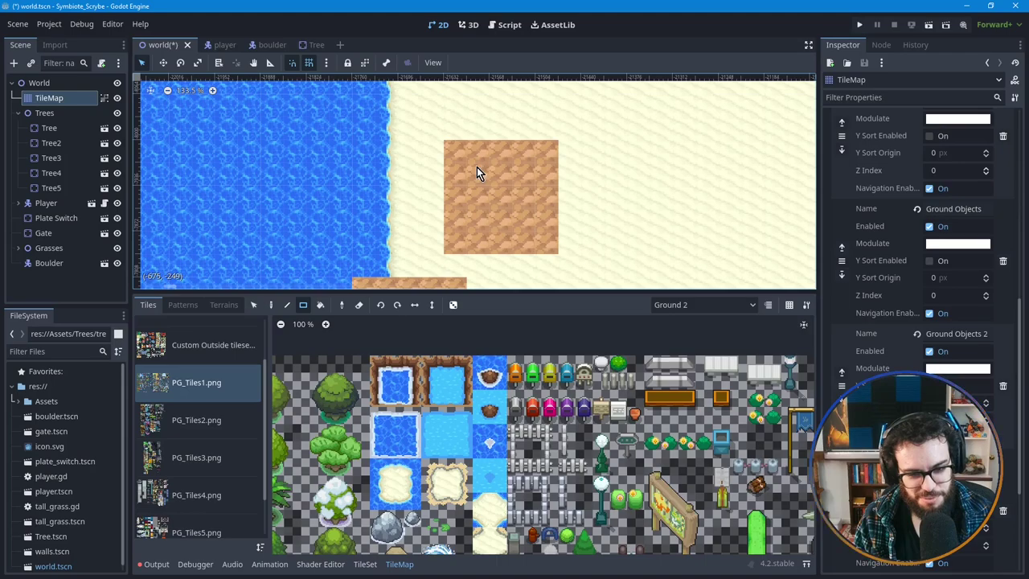
scroll(476, 166, "up", 3)
scroll(477, 167, "up", 2)
left_click(712, 304)
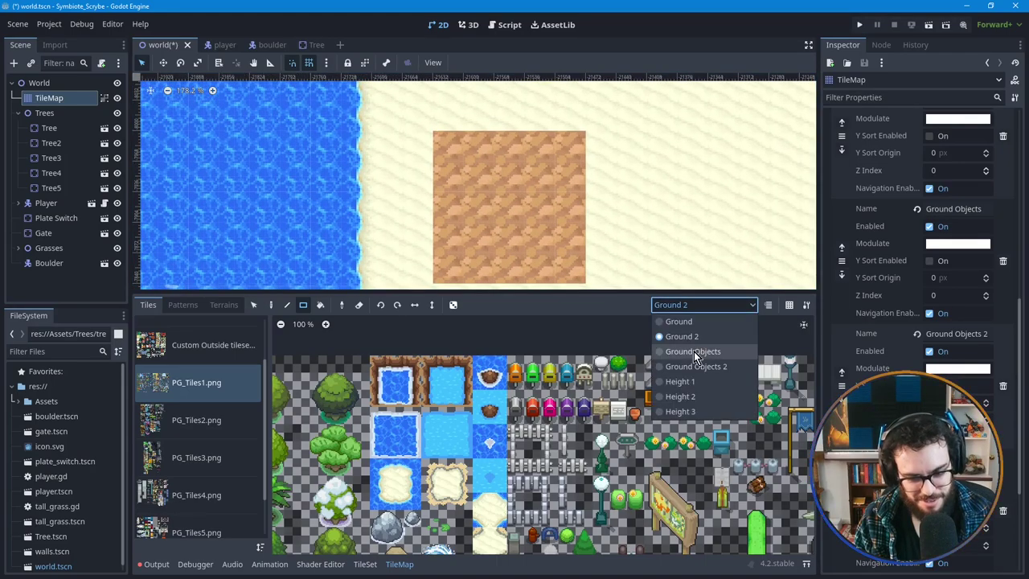
left_click(694, 352)
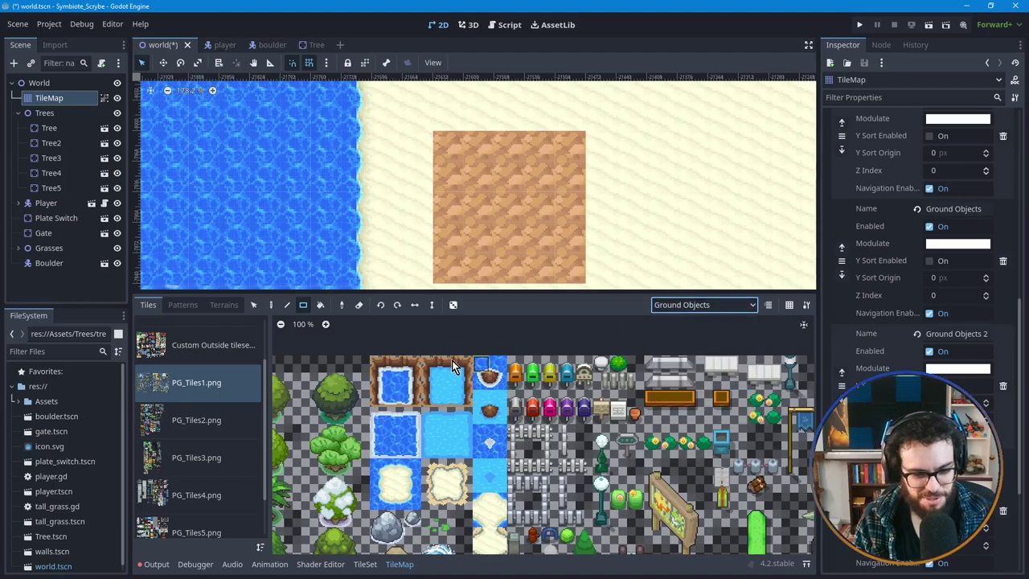
left_click_drag(384, 363, 415, 400)
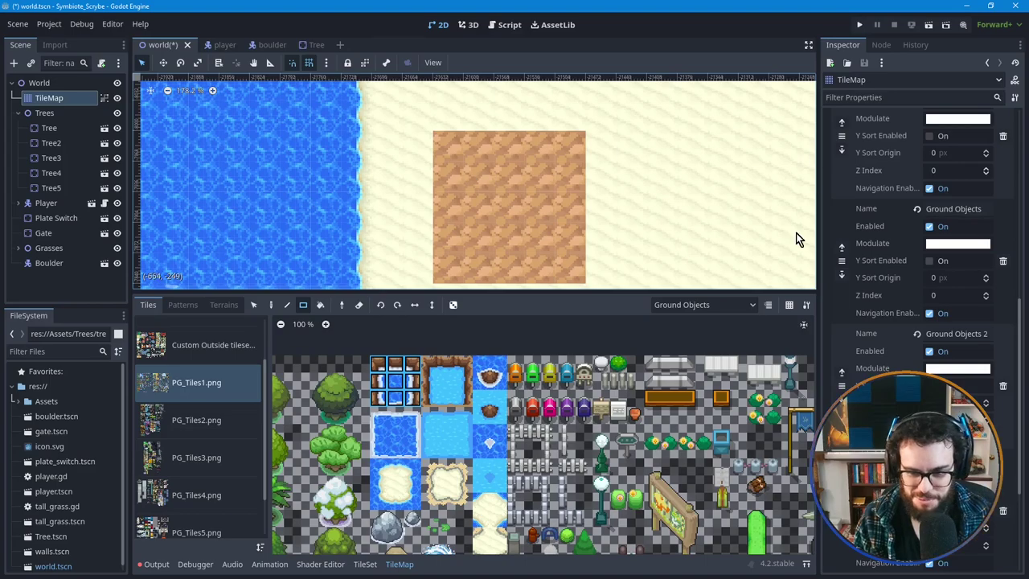
left_click(271, 305)
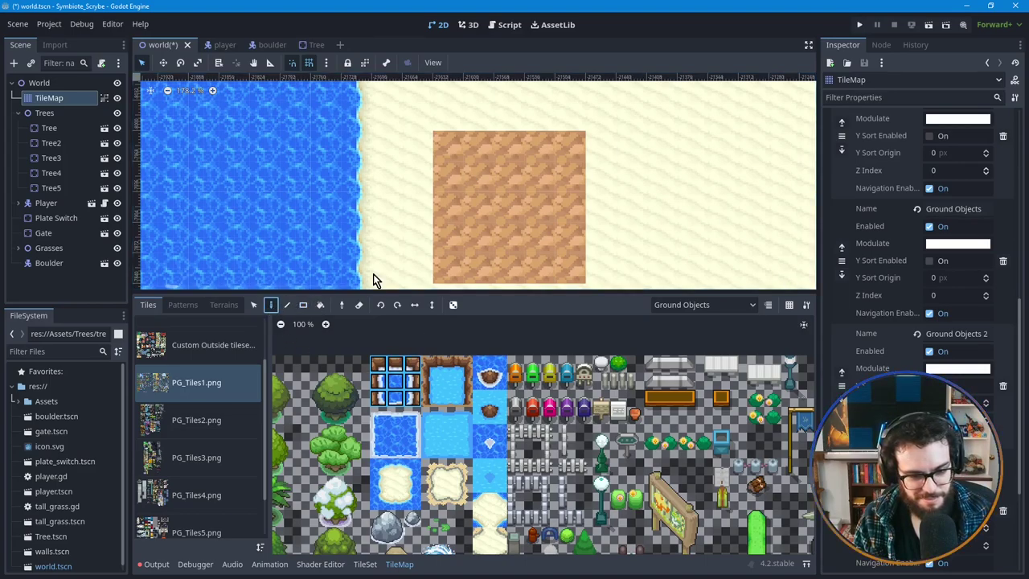
left_click(500, 214)
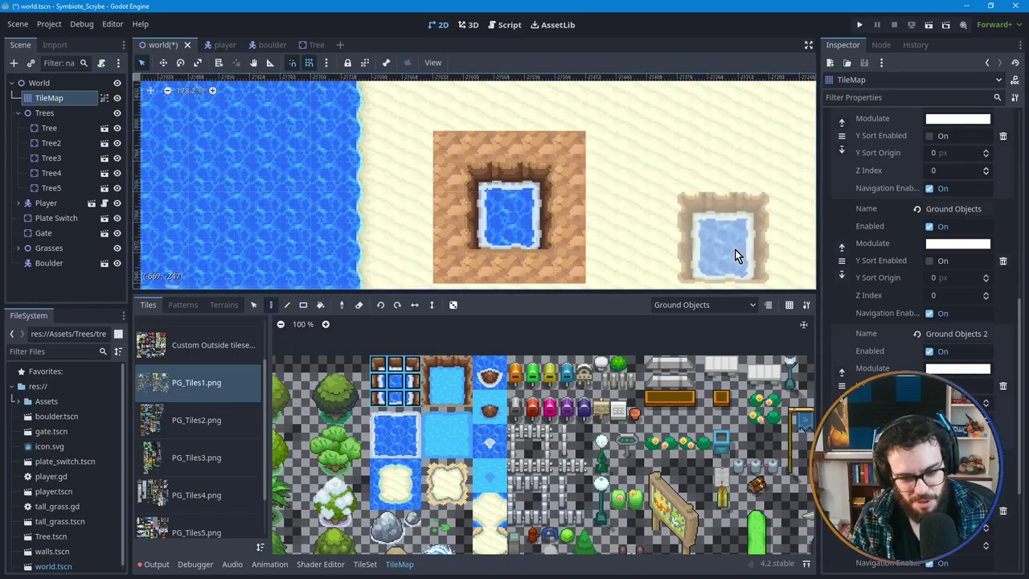
Step: Try placing the brown-rimmed pool on the gray rock patch near the shoreline and undo it
middle_click_drag(541, 236, 558, 142)
middle_click_drag(519, 213, 522, 97)
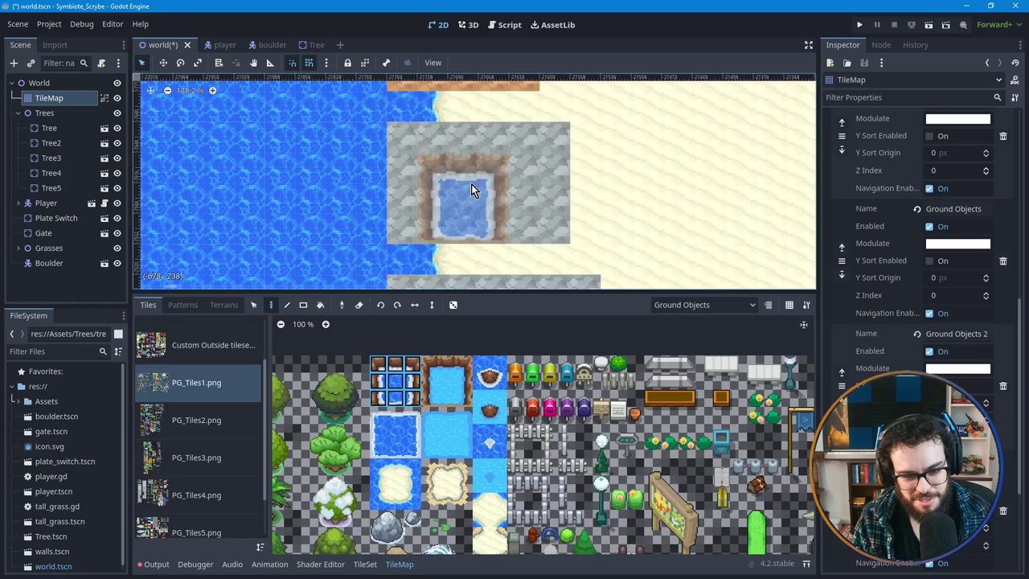
left_click(478, 181)
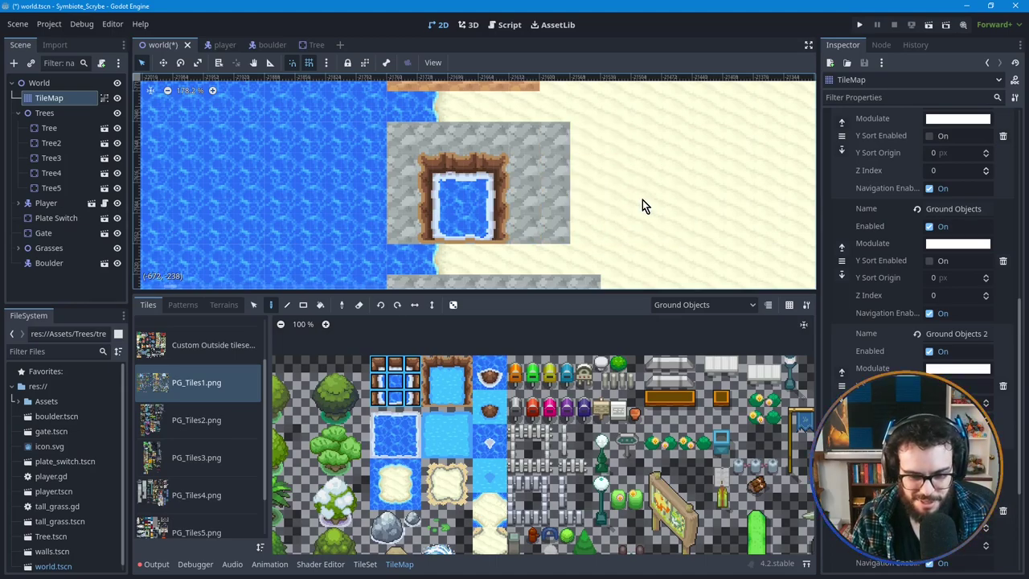
key("ctrl+z")
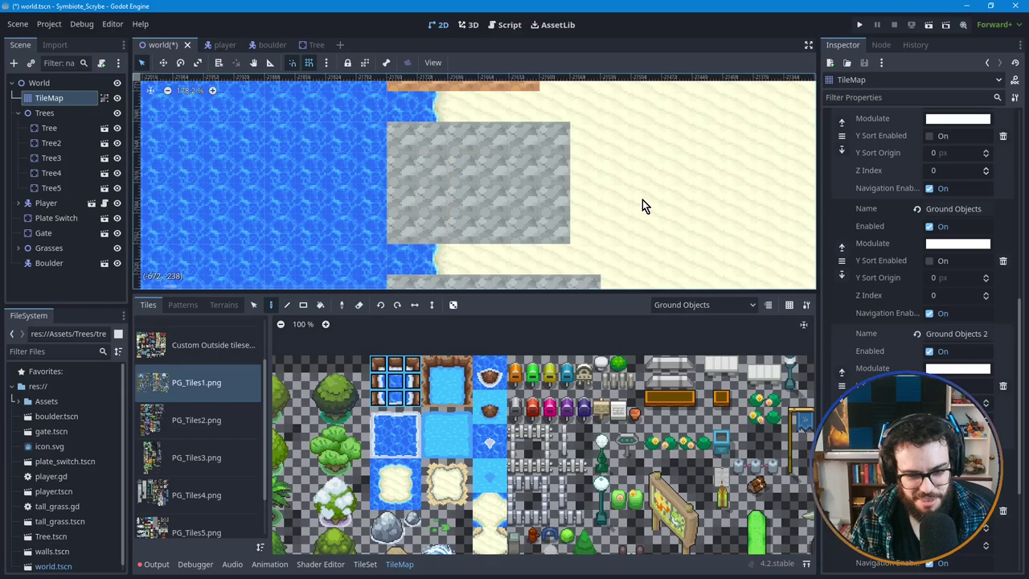
Step: Paint a pool inside the gray rock patch with the WaterRock4 terrain on the Ground Objects layer
left_click(224, 305)
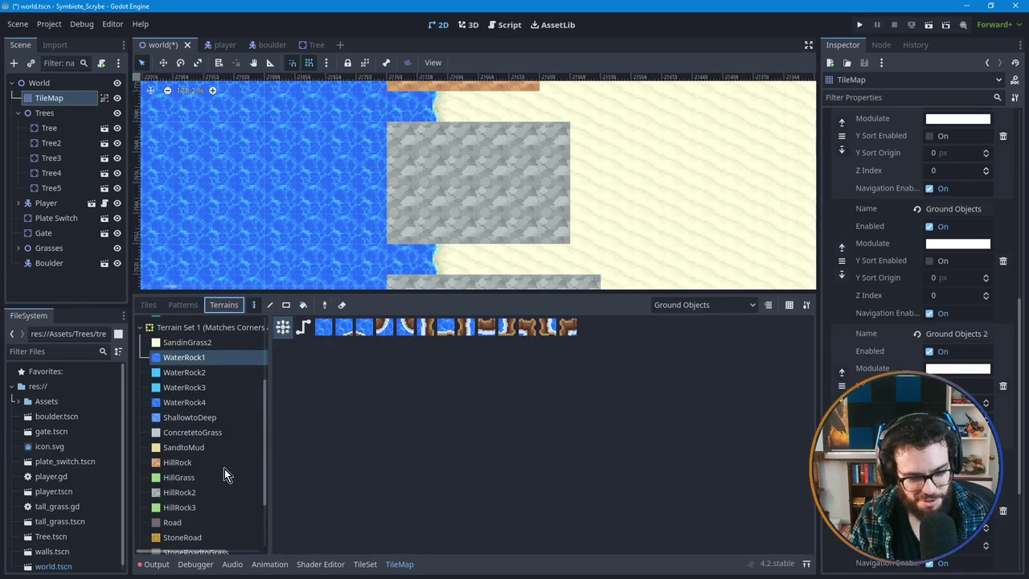
left_click(189, 402)
left_click(433, 173)
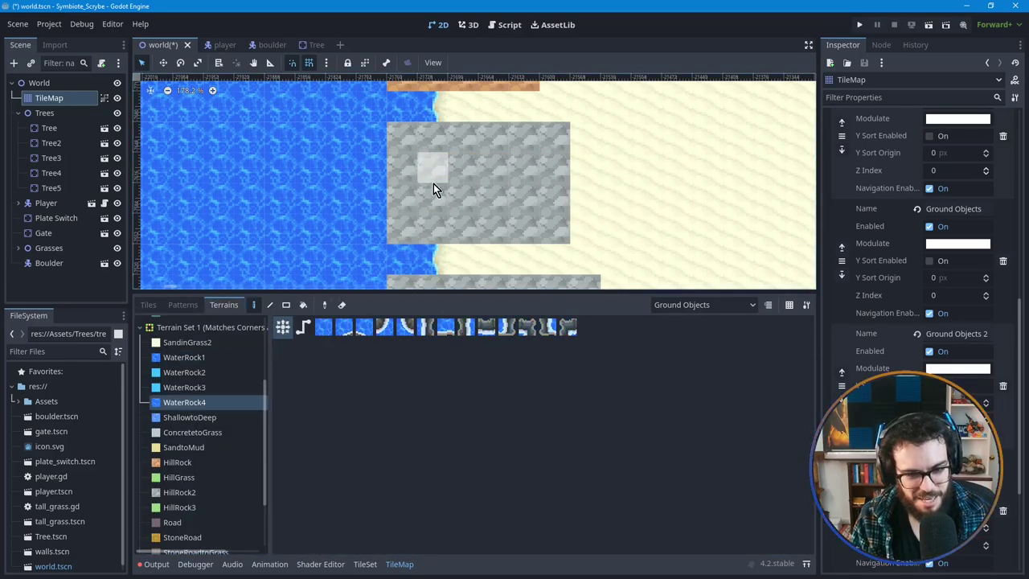
left_click(188, 389)
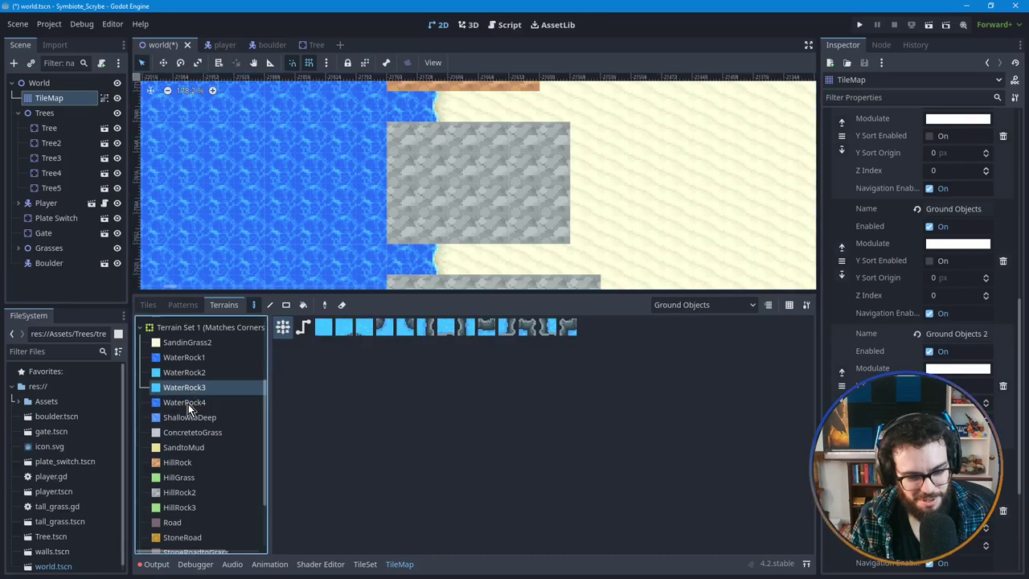
left_click(188, 403)
left_click(194, 391)
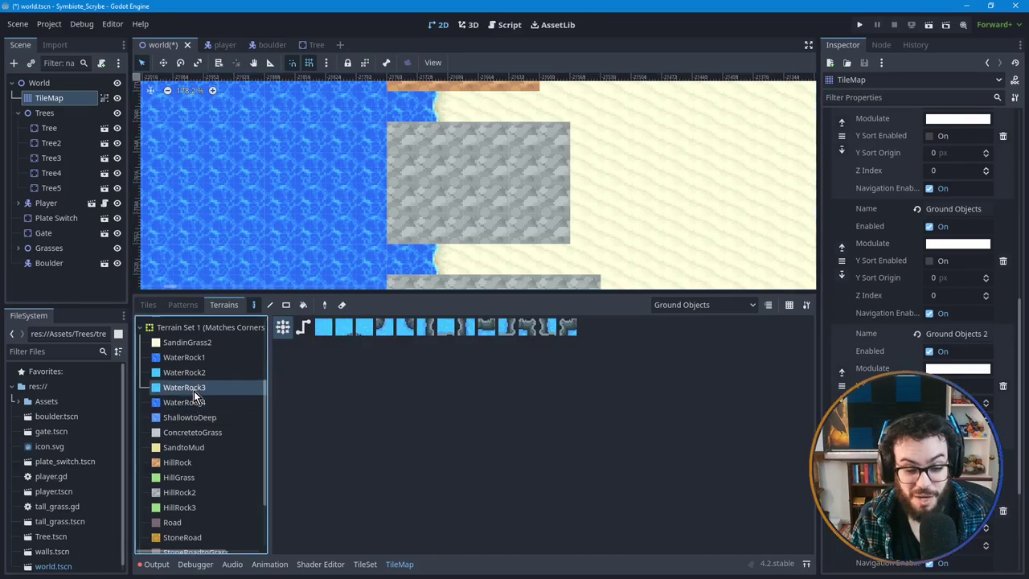
left_click(197, 402)
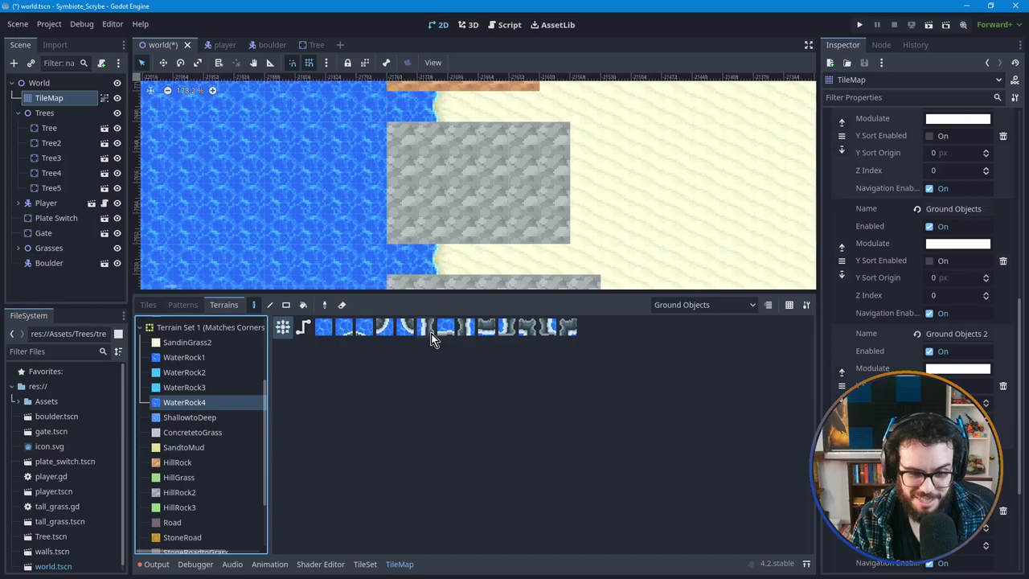
middle_click_drag(362, 171, 362, 244)
scroll(420, 179, "down", 5)
mouse_move(435, 213)
middle_mouse_down()
mouse_move(478, 156)
mouse_move(437, 200)
middle_mouse_up()
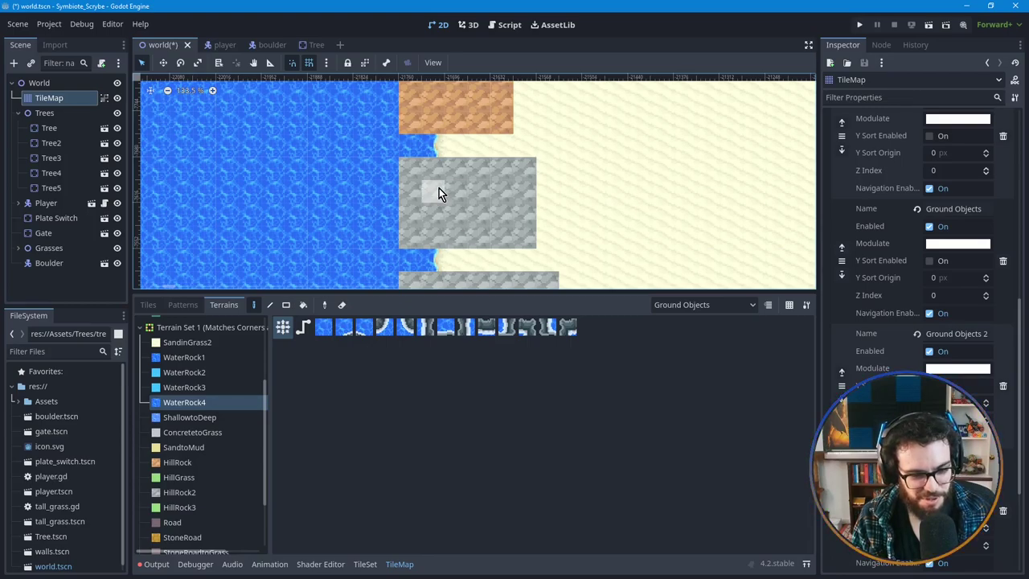
left_click_drag(437, 188, 498, 223)
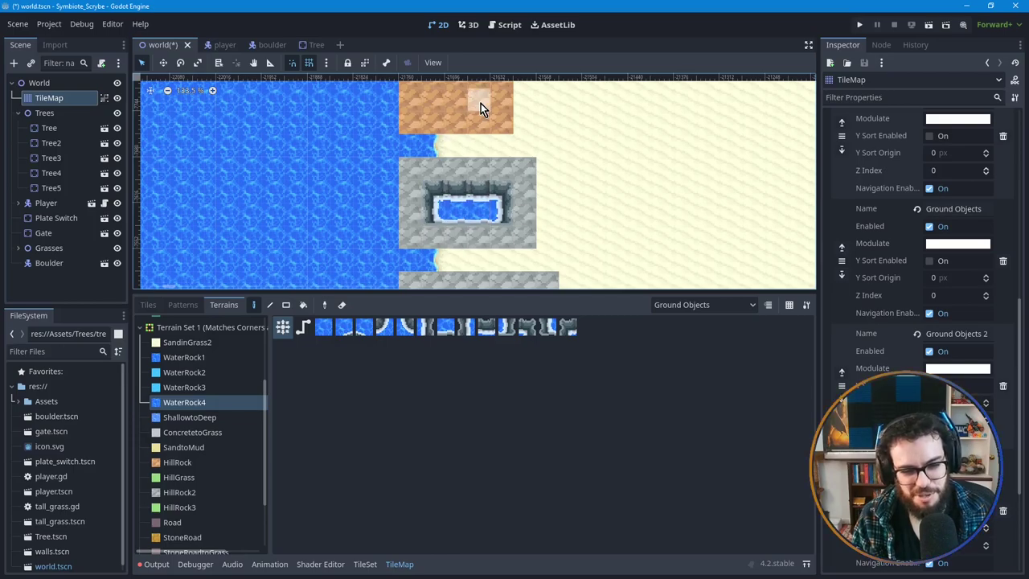
Step: Remove the painted WaterRock4 pool from the gray rock patch
left_click(187, 387)
left_click(193, 374)
left_click(199, 364)
left_click(191, 401)
left_click(192, 416)
right_click(483, 193)
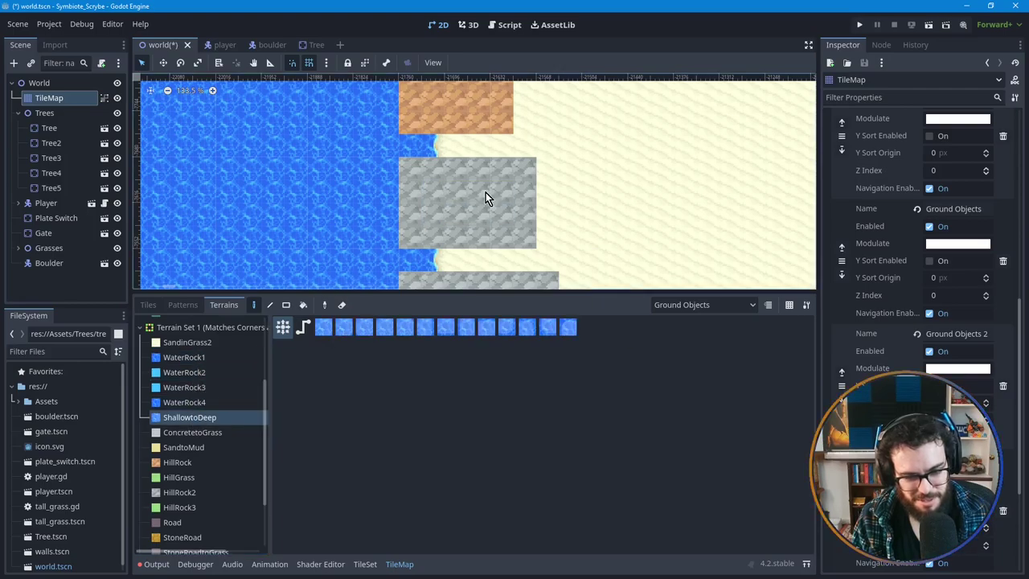
Step: Paint a 4×3-tile pool with the WaterRock1 terrain over the right part of the brown rock patch on the shoreline
middle_click_drag(488, 156, 473, 212)
scroll(472, 212, "down", 2)
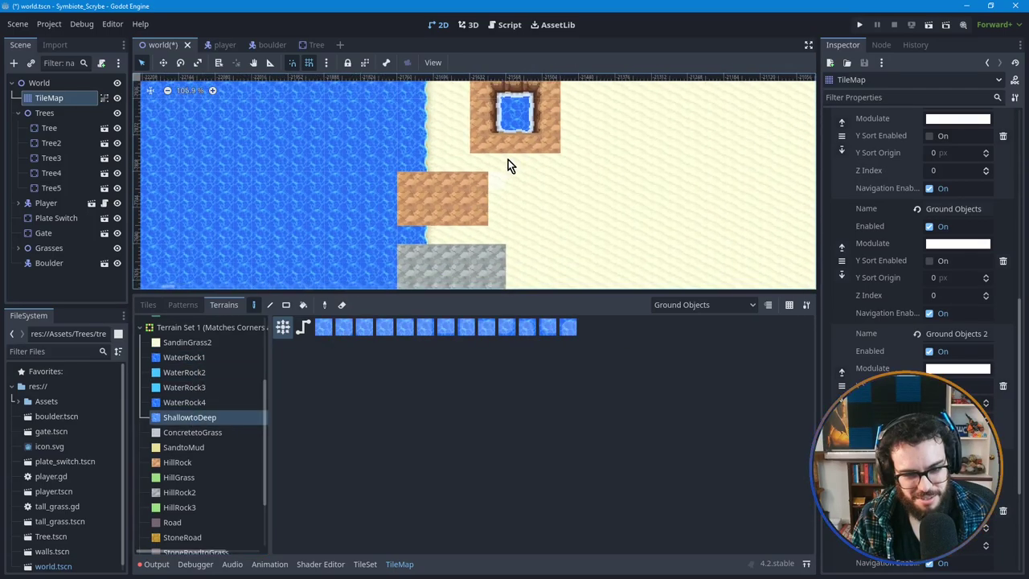
middle_click_drag(507, 175, 477, 271)
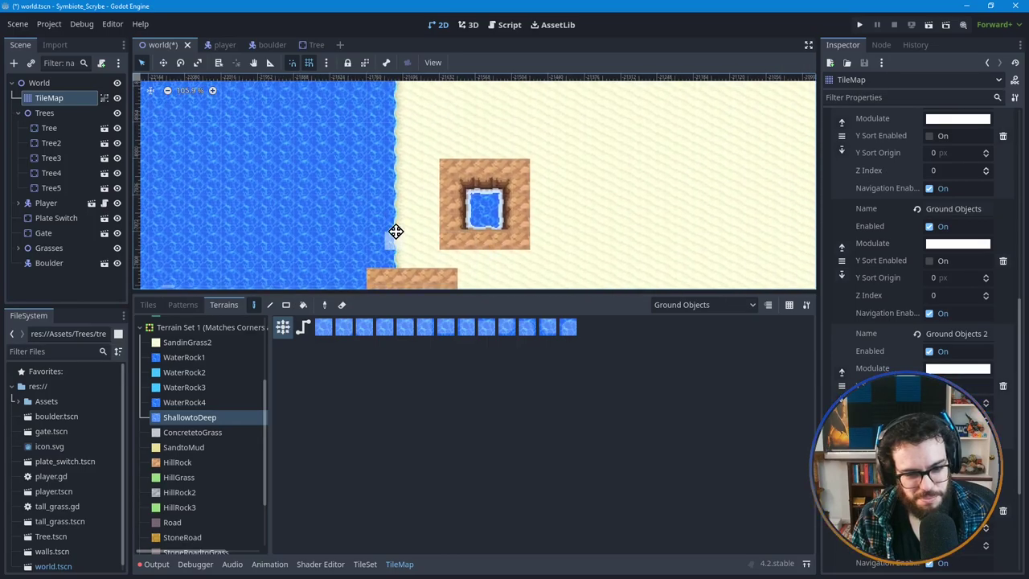
middle_click_drag(393, 241, 426, 184)
scroll(451, 209, "up", 2)
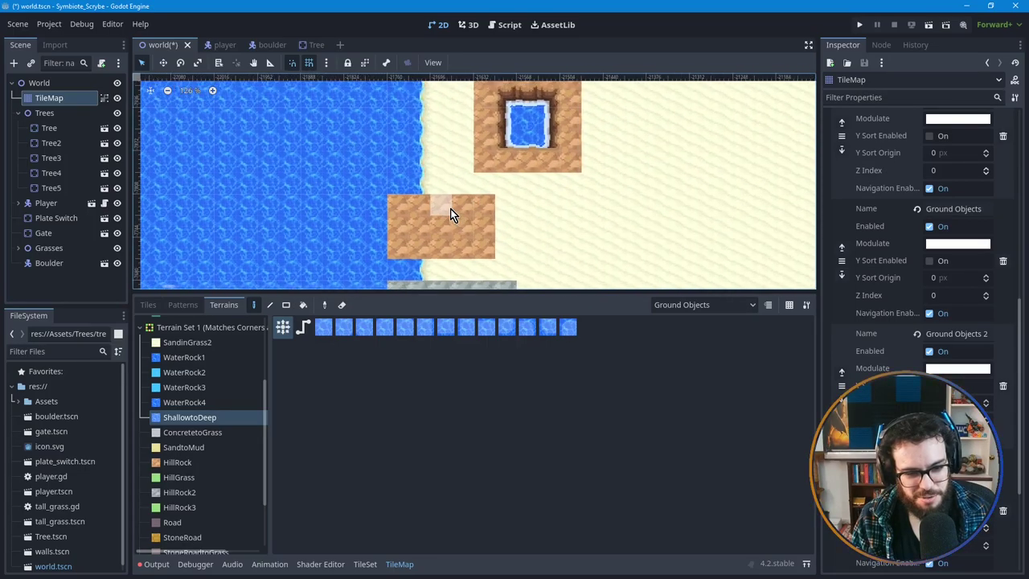
left_click(194, 414)
left_click(195, 402)
left_click(198, 387)
left_click(200, 371)
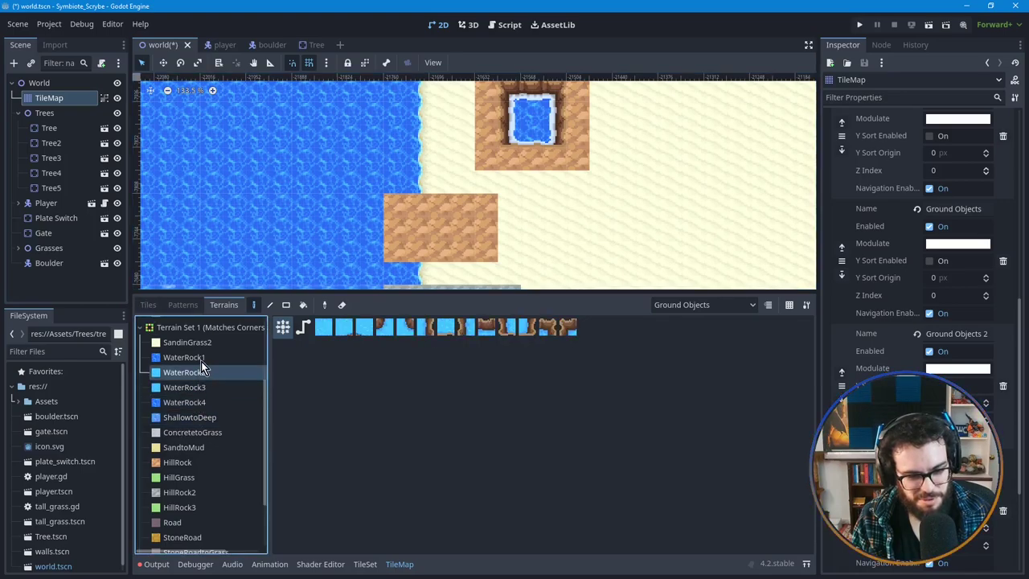
left_click(201, 360)
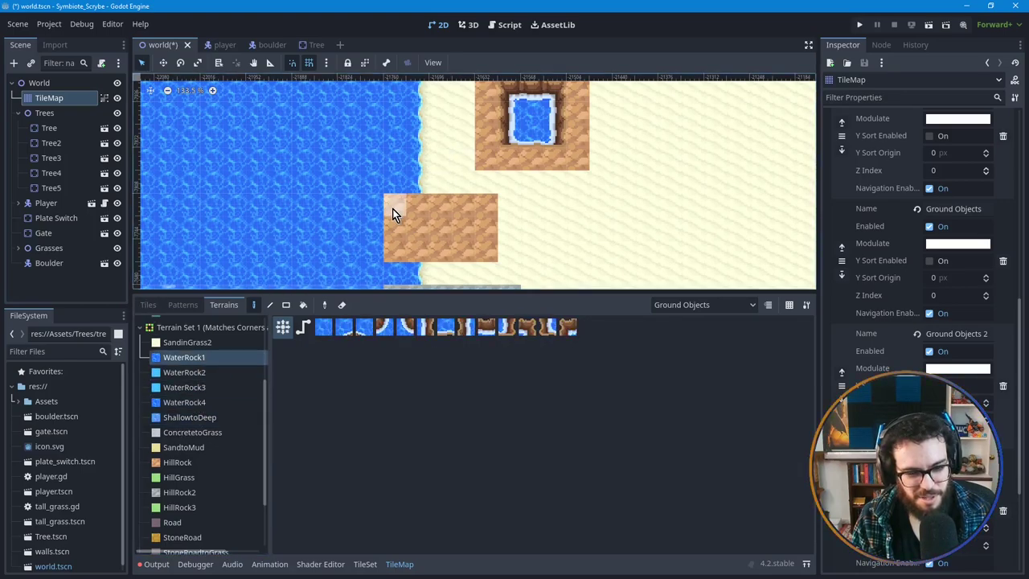
left_click_drag(418, 207, 483, 248)
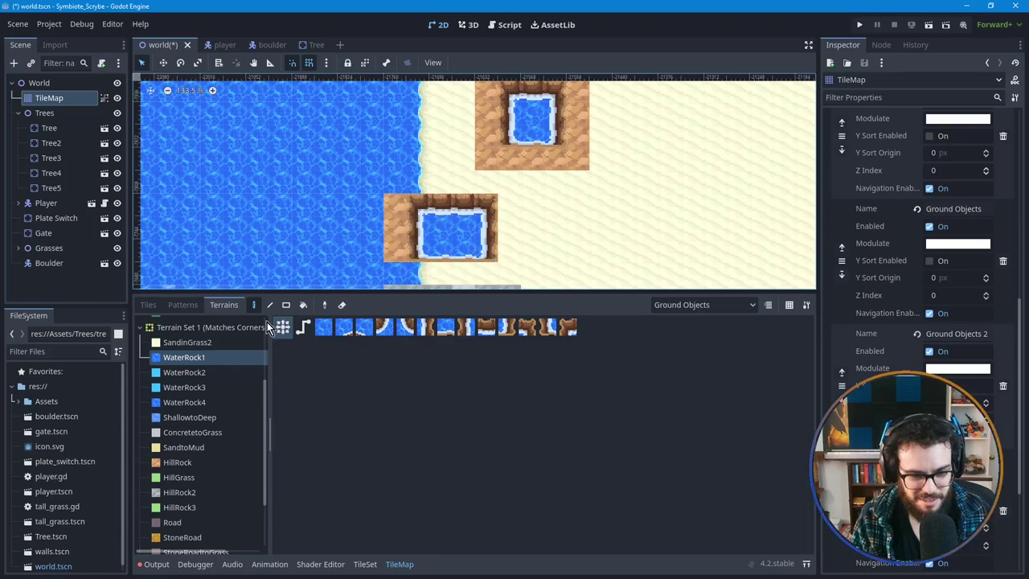
Step: Erase the leftover column of brown rock beside the shoreline pool from the Ground 2 layer
left_click(342, 305)
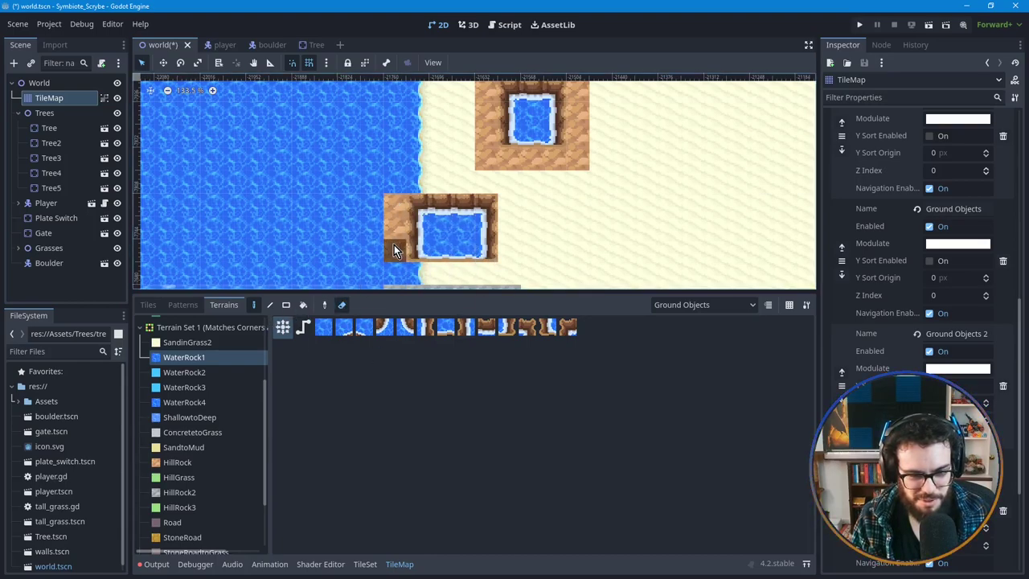
left_click(659, 308)
left_click(682, 340)
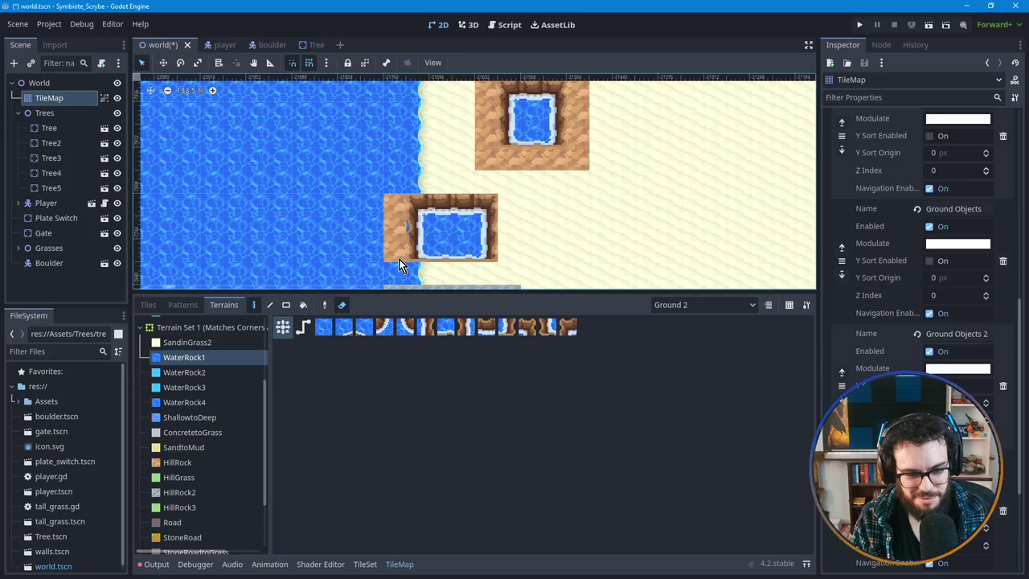
left_click_drag(397, 254, 395, 231)
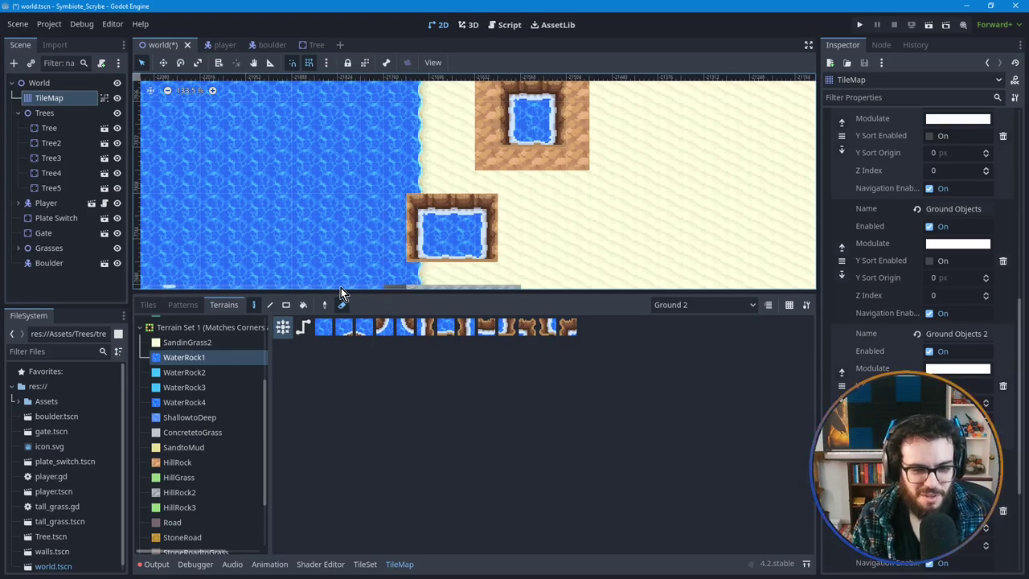
Step: Erase the WaterRock1 pool from the shoreline brown rock patch on the Ground Objects layer
middle_click_drag(359, 233, 367, 195)
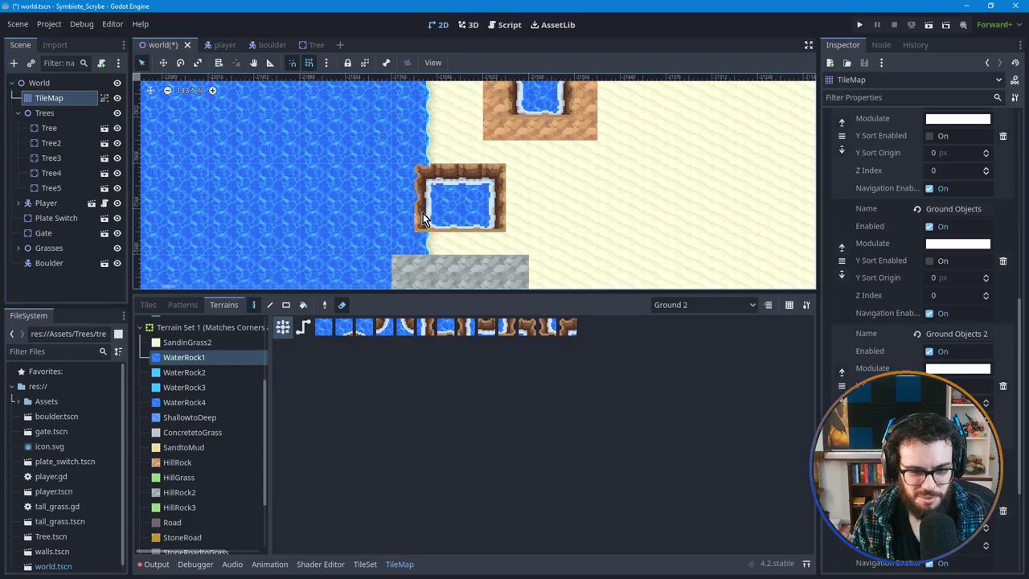
left_click(706, 305)
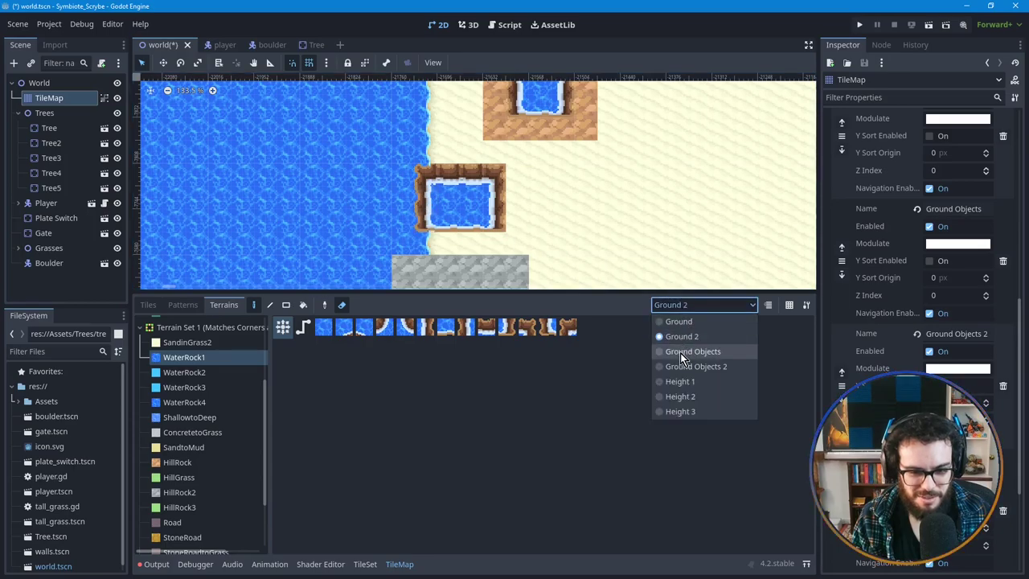
left_click(681, 351)
left_click_drag(436, 179, 425, 204)
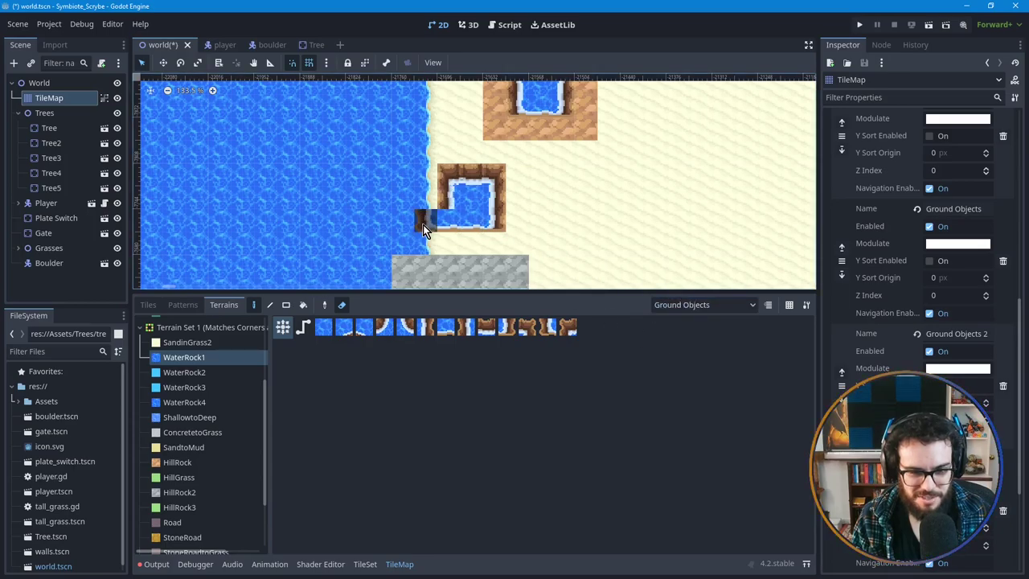
key("ctrl+z")
key("ctrl+z")
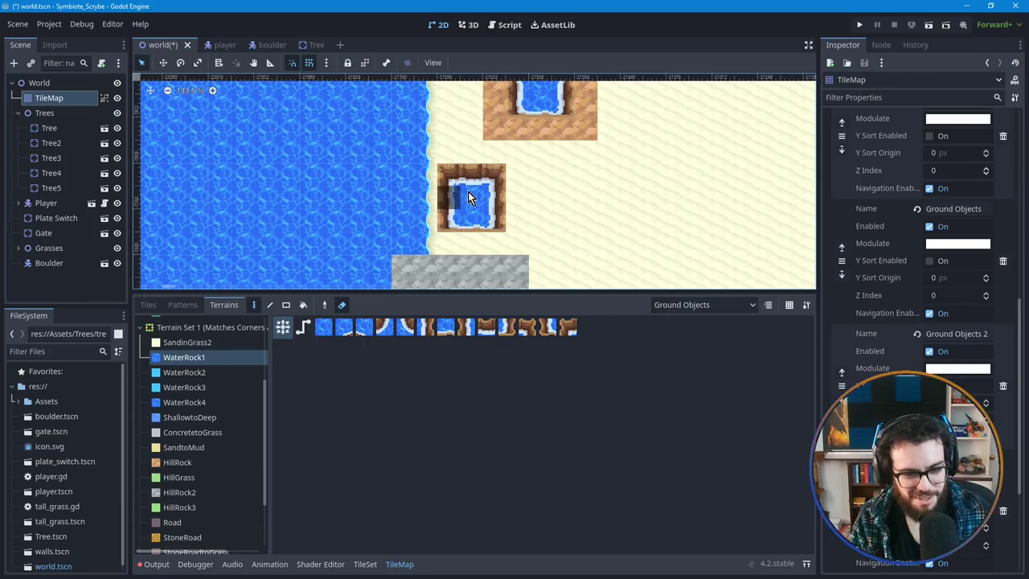
left_click_drag(446, 216, 491, 200)
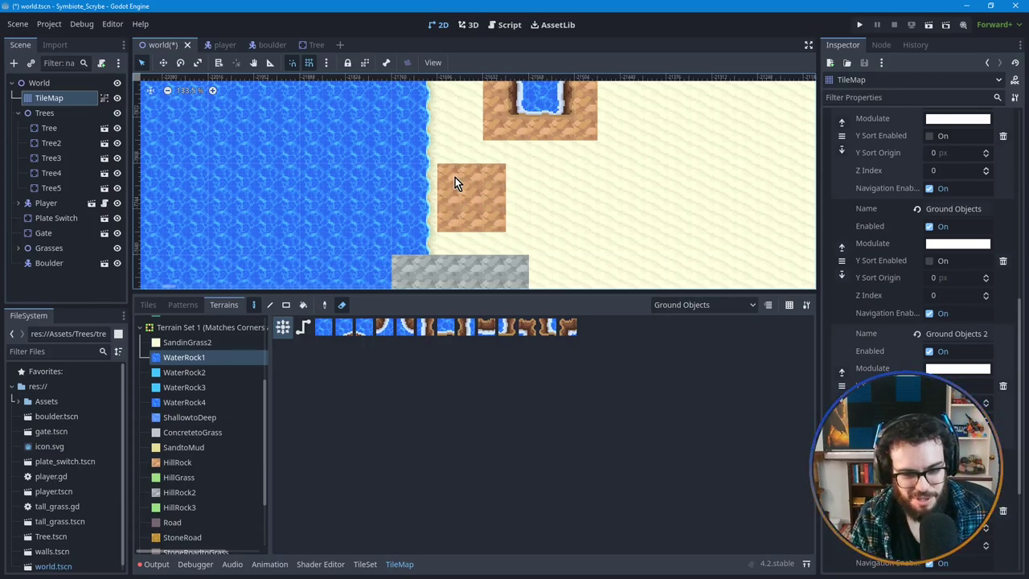
Step: Place the middle and right columns of the PG_Tiles1.png rock-edged pool over the left part of the shoreline rock patch
left_click(149, 307)
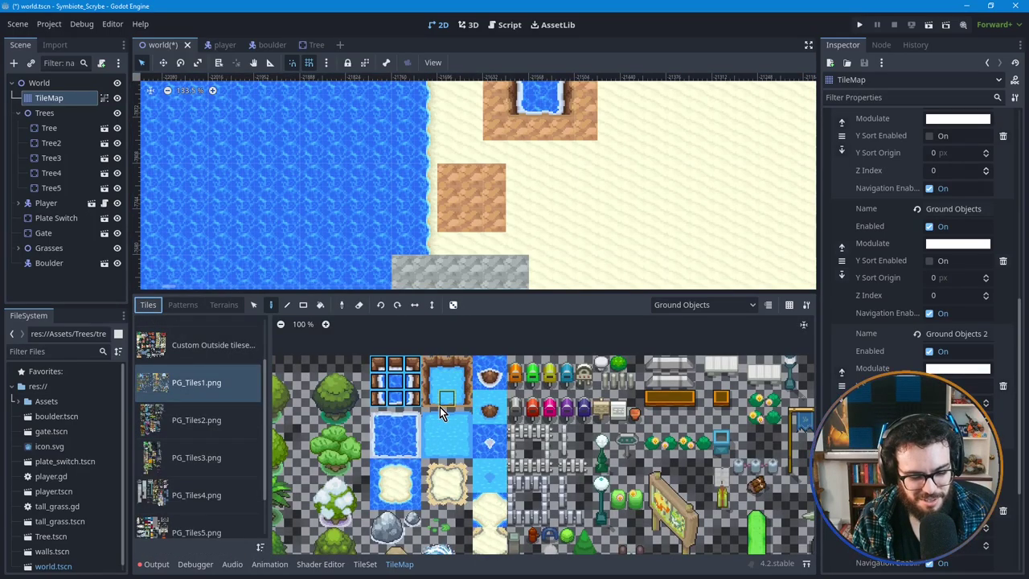
left_click(395, 364)
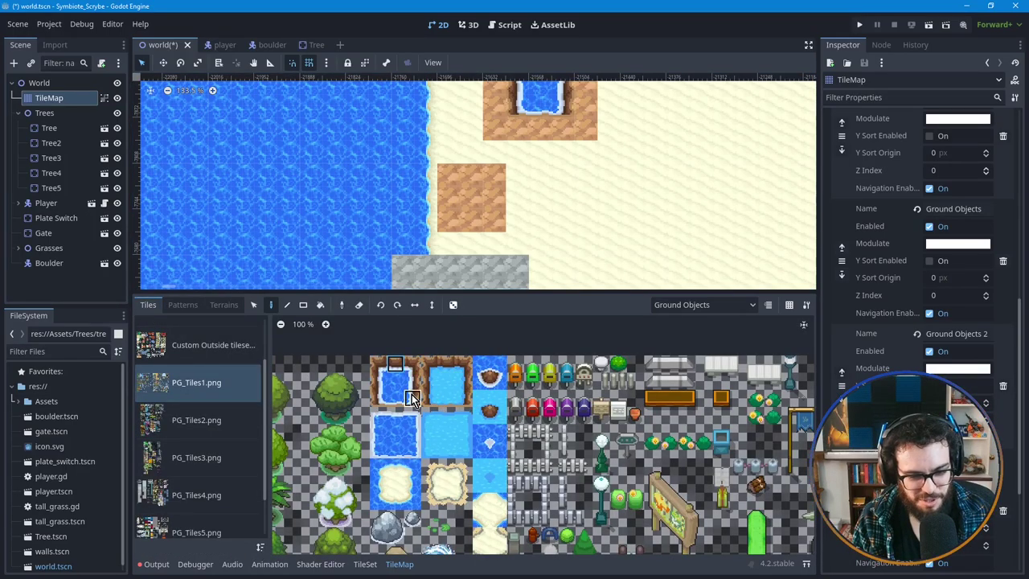
left_click_drag(397, 366, 415, 403)
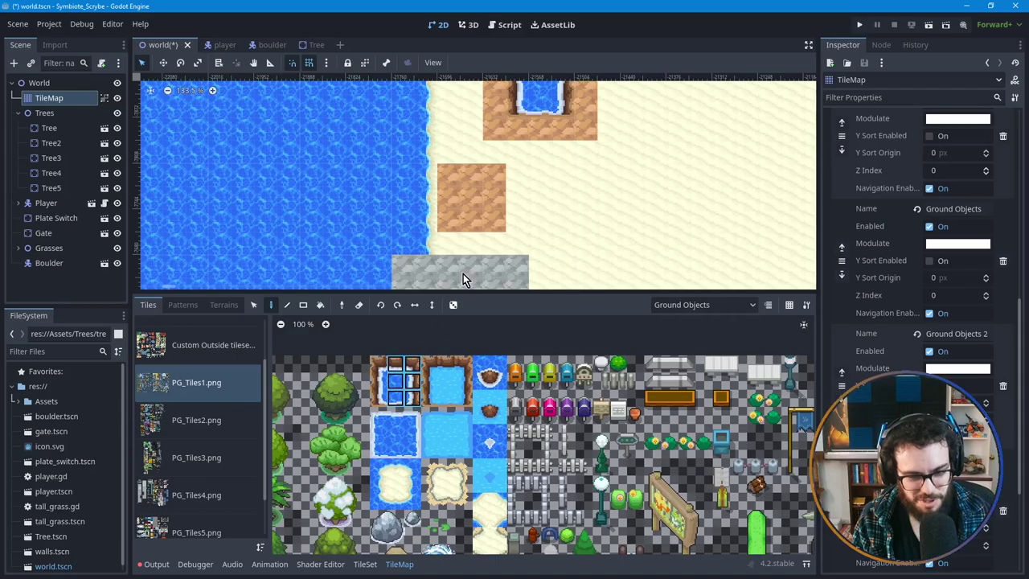
left_click(461, 200)
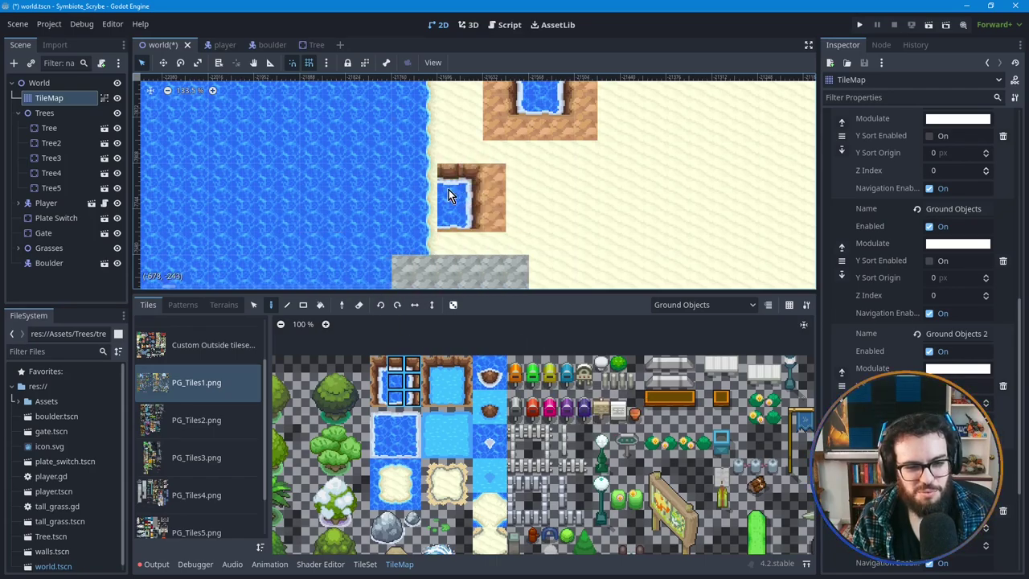
Step: Paint a four-tile column of the pool's right-edge rock tile along the shoreline directly above the brown rock patch
middle_click_drag(393, 178, 392, 230)
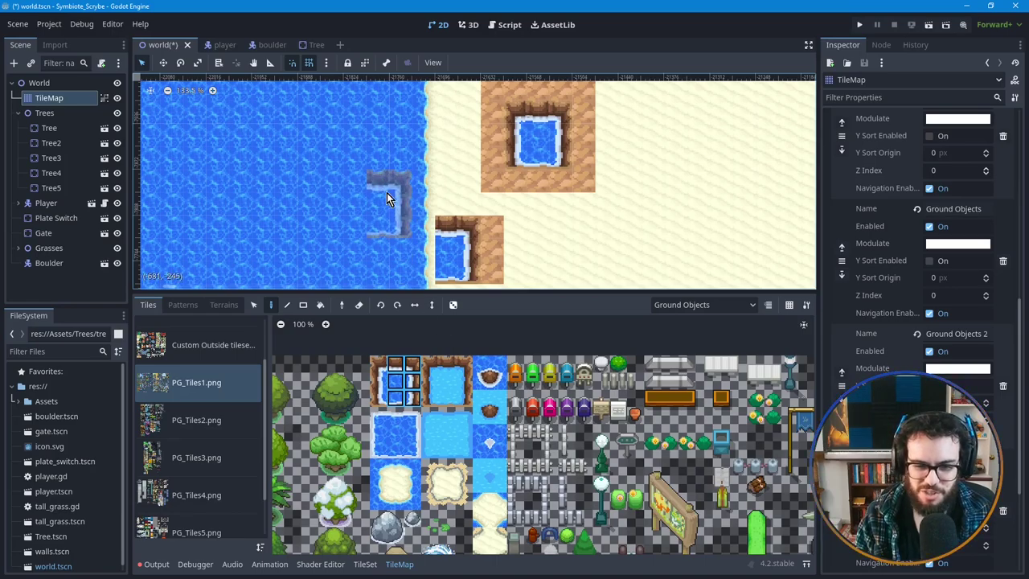
left_click(412, 379)
left_click(412, 397)
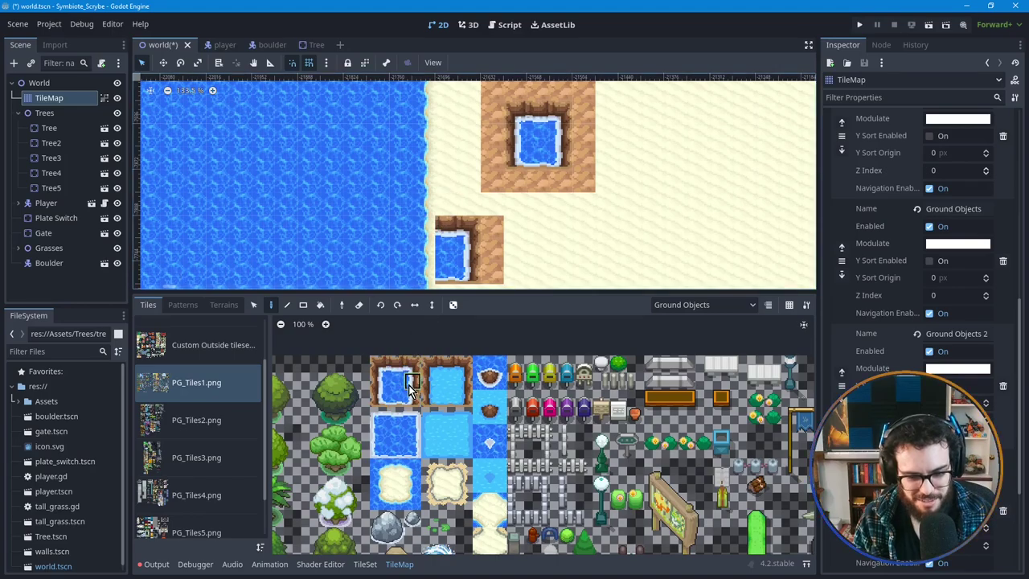
left_click(432, 206)
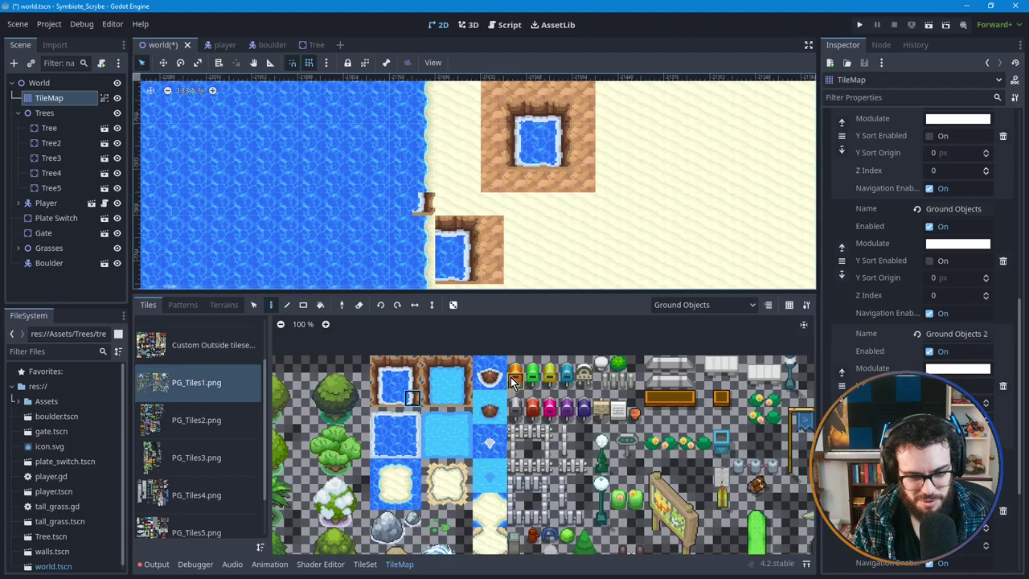
right_click(423, 204)
left_click(411, 379)
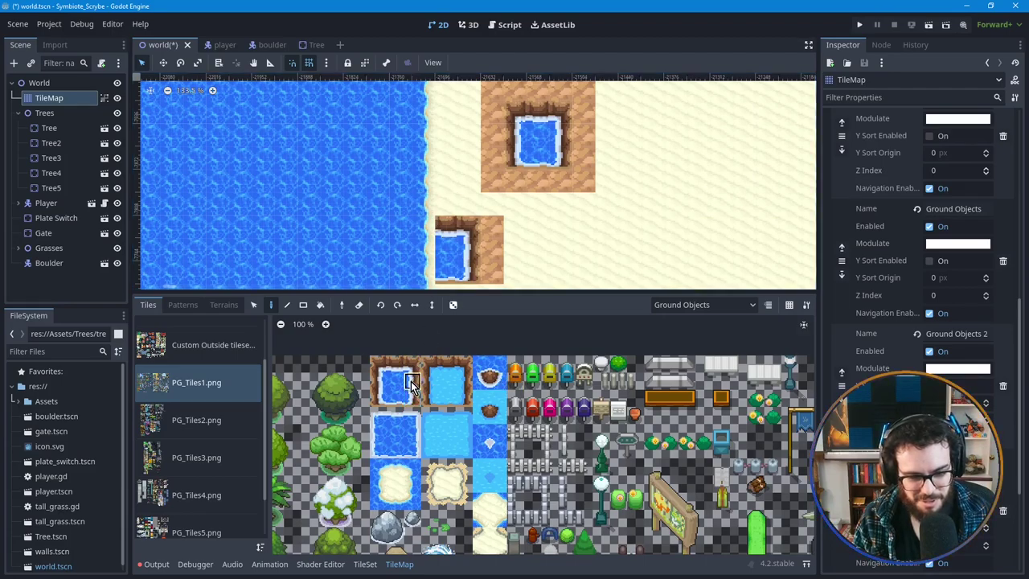
left_click_drag(425, 202, 427, 142)
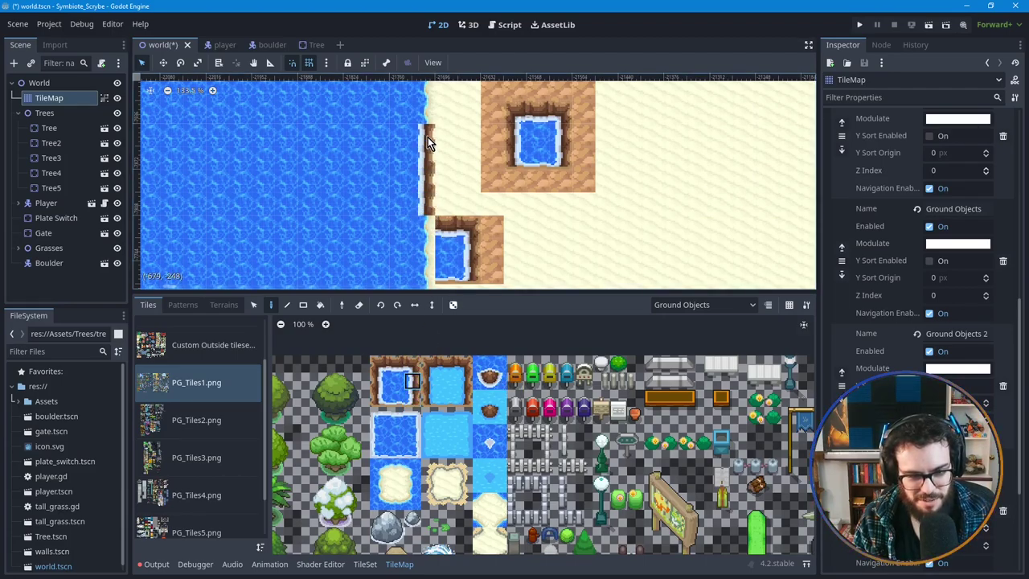
Step: Place the lower-left curved rock corner tile where the shoreline rock column meets the pool's top edge
left_click(481, 380)
left_click(434, 225)
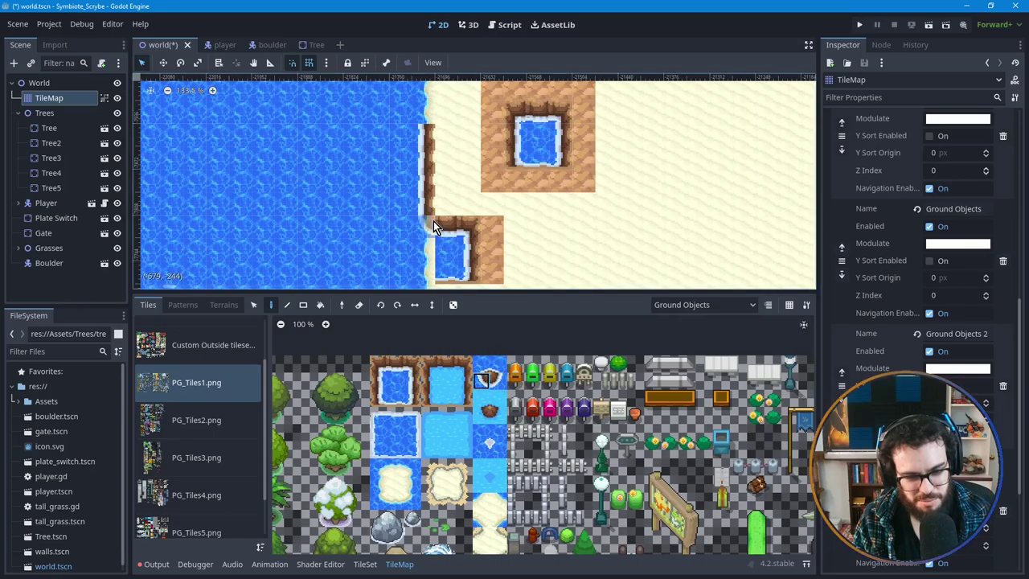
scroll(491, 261, "down", 1)
middle_click_drag(427, 249, 397, 219)
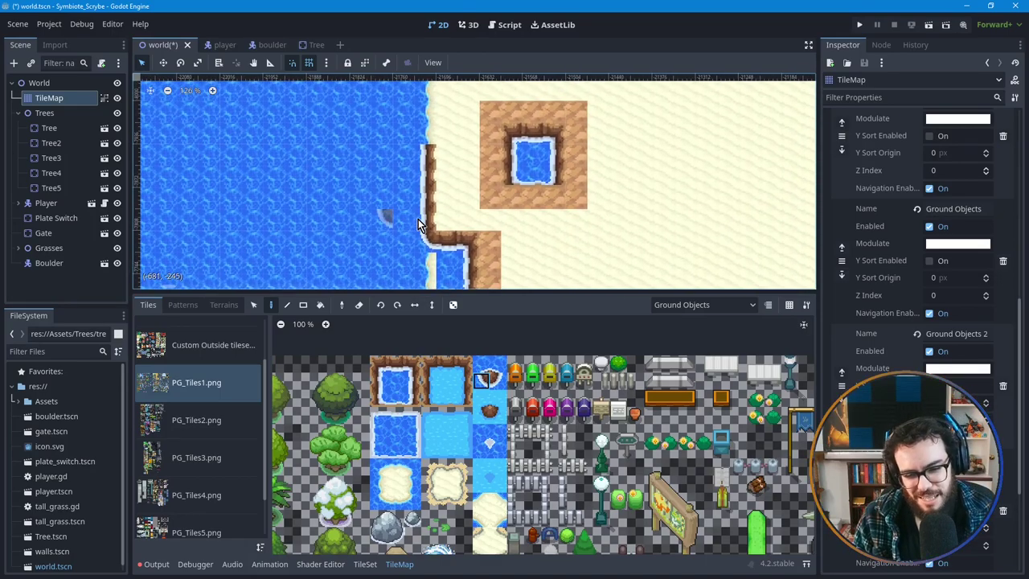
middle_click_drag(356, 149, 359, 204)
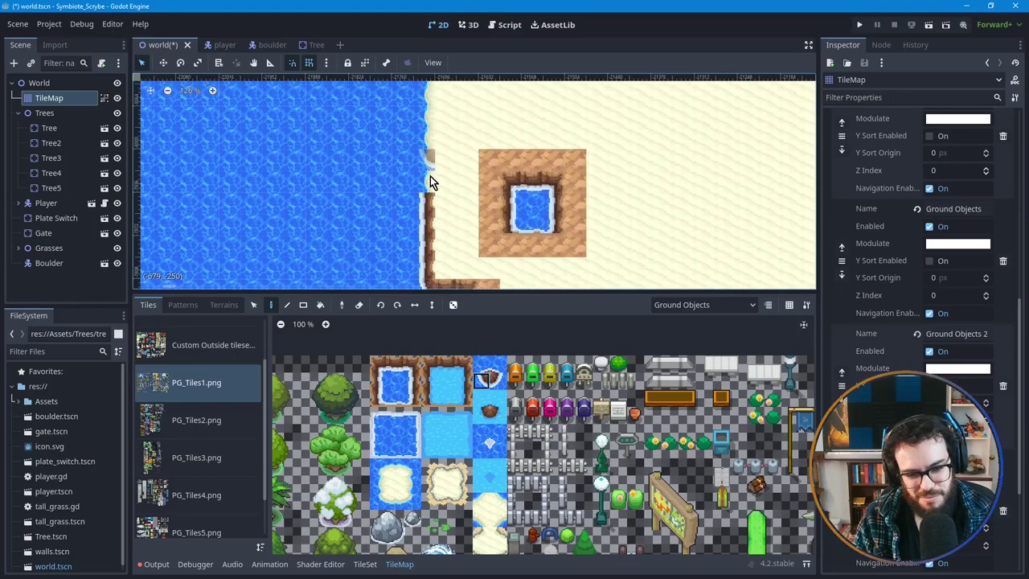
scroll(362, 184, "down", 3)
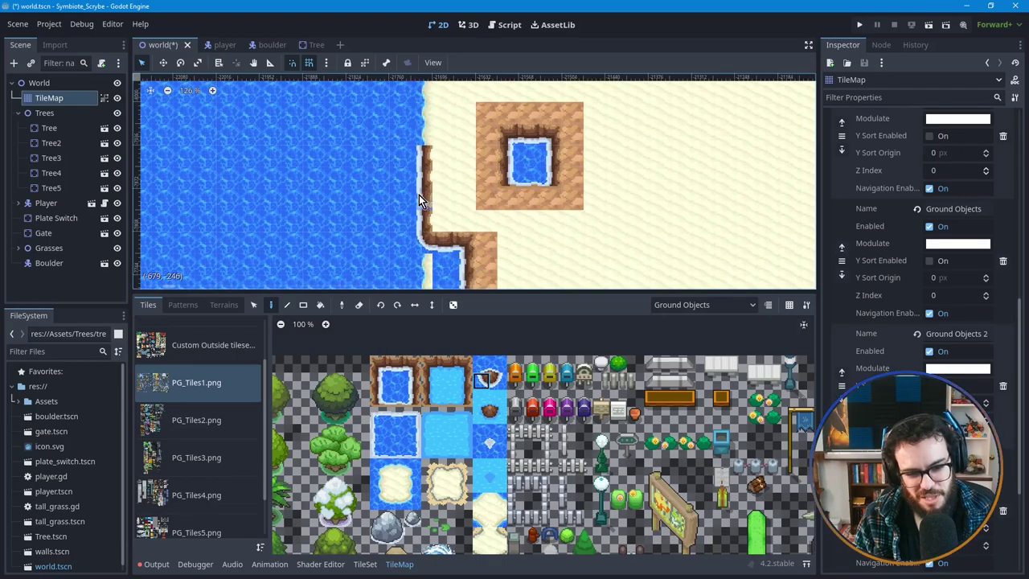
Step: Remove the column of rock edge tiles along the shoreline, keeping the curved corner tile
key("ctrl+z")
key("ctrl+z")
scroll(413, 242, "up", 3)
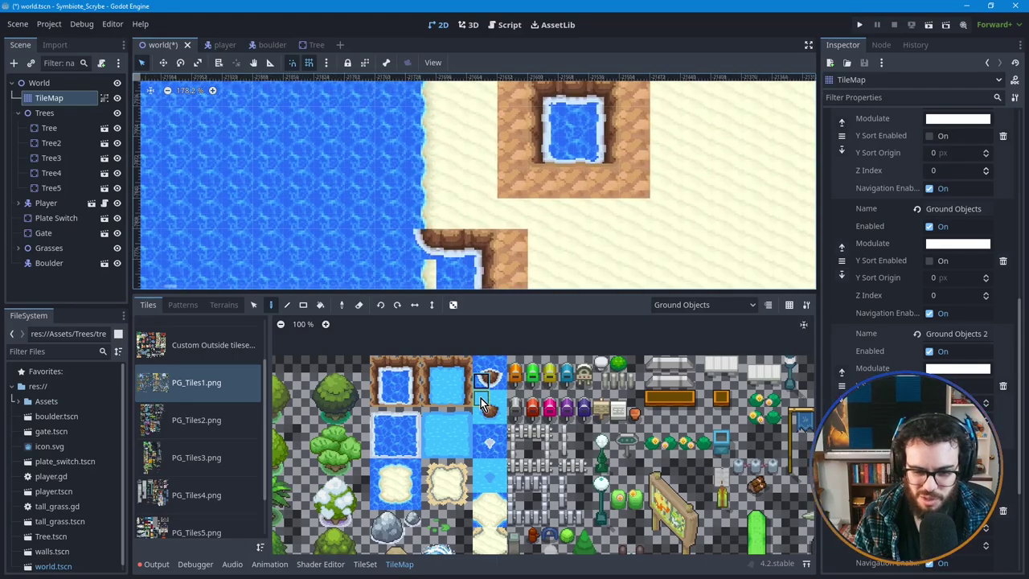
Step: Try the upper-left water tile of the curved rock corner set directly above the shoreline corner tile
left_click(481, 365)
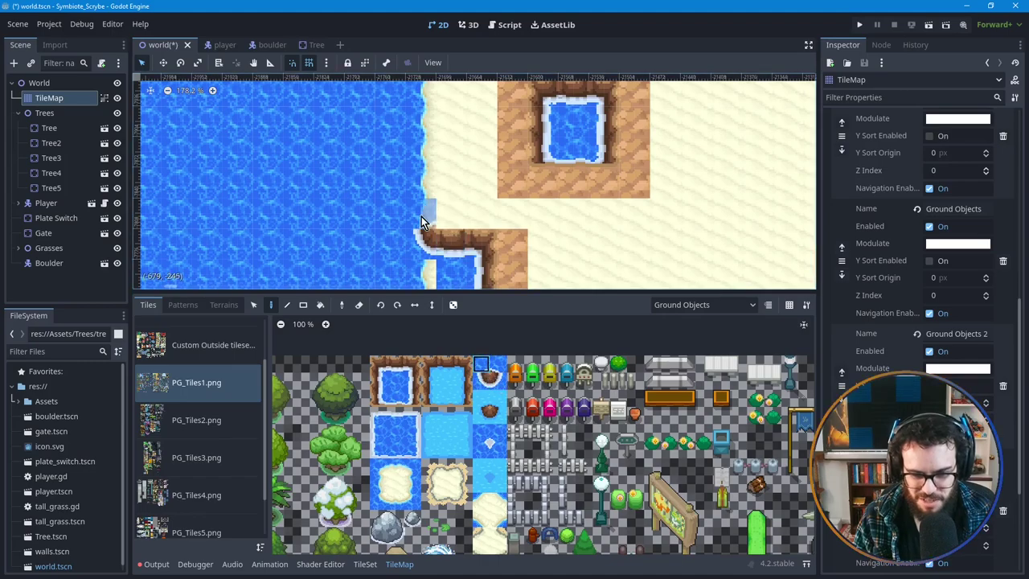
scroll(643, 256, "down", 2)
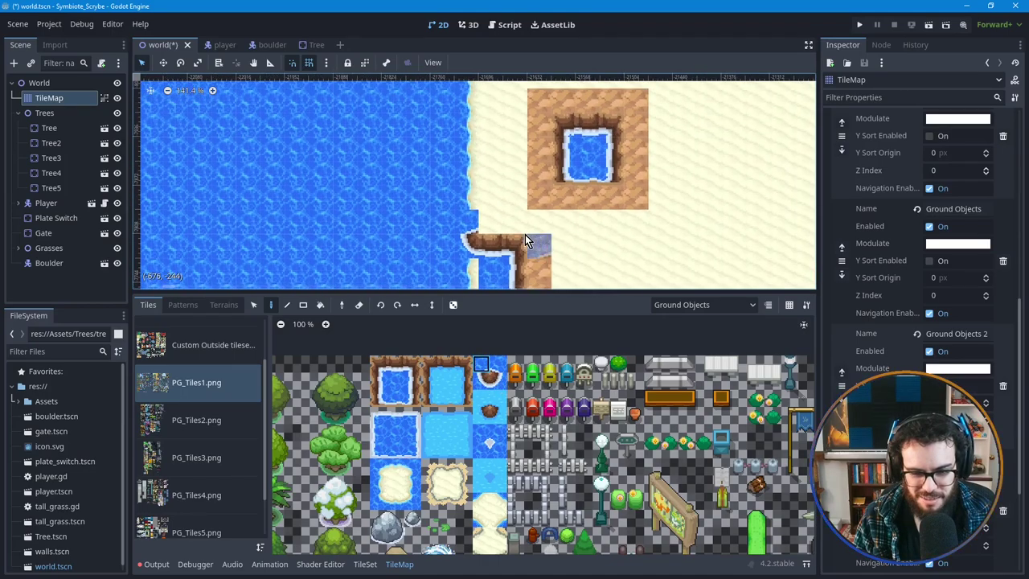
middle_click_drag(497, 234, 474, 241)
scroll(460, 252, "up", 1)
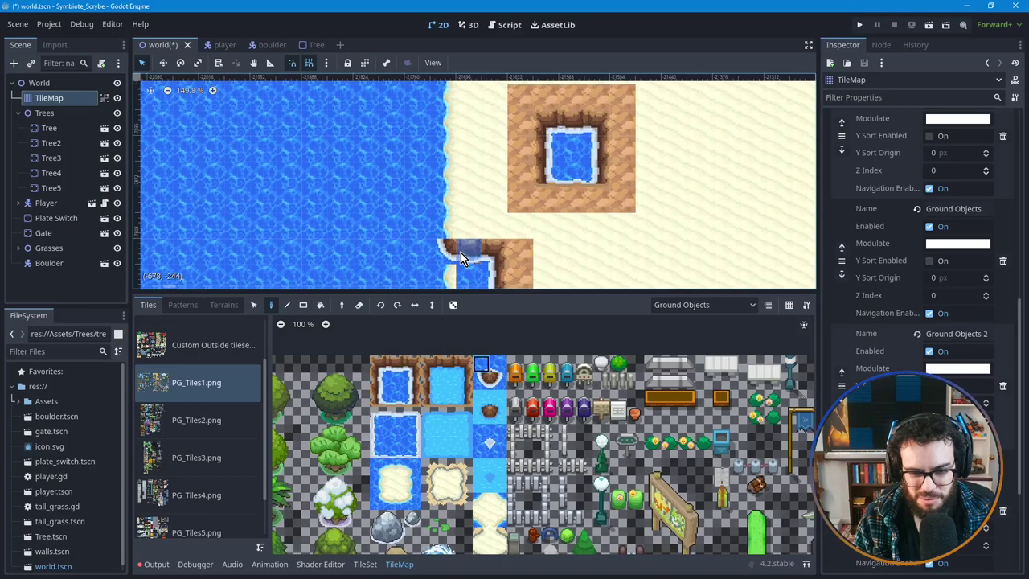
Step: Try the upper-left corner tile and the pool's bottom-edge tile above the rock edge on the Ground Objects 2 layer, then undo both
left_click(703, 305)
left_click(687, 367)
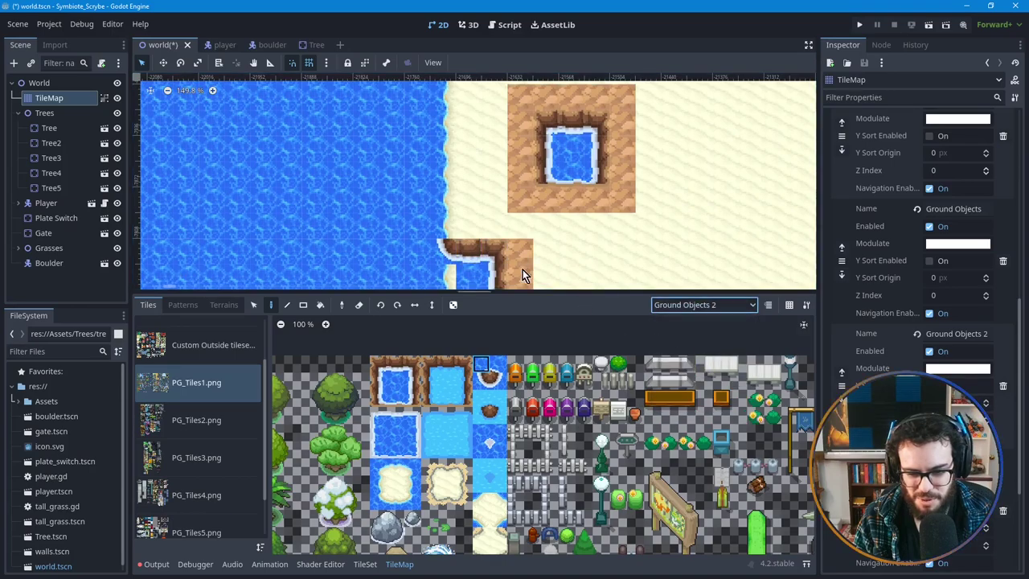
left_click(443, 231)
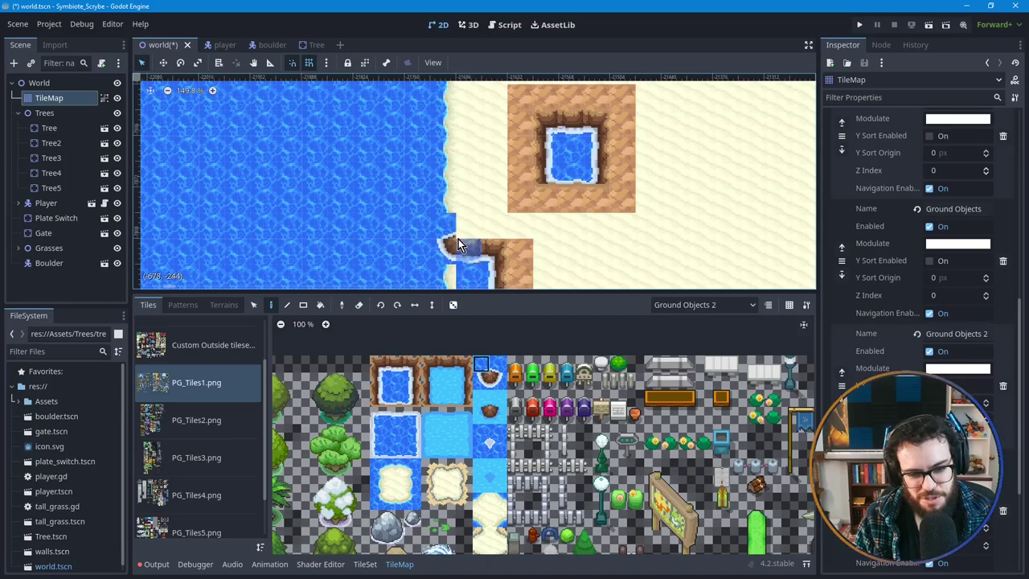
left_click(398, 396)
left_click(455, 240)
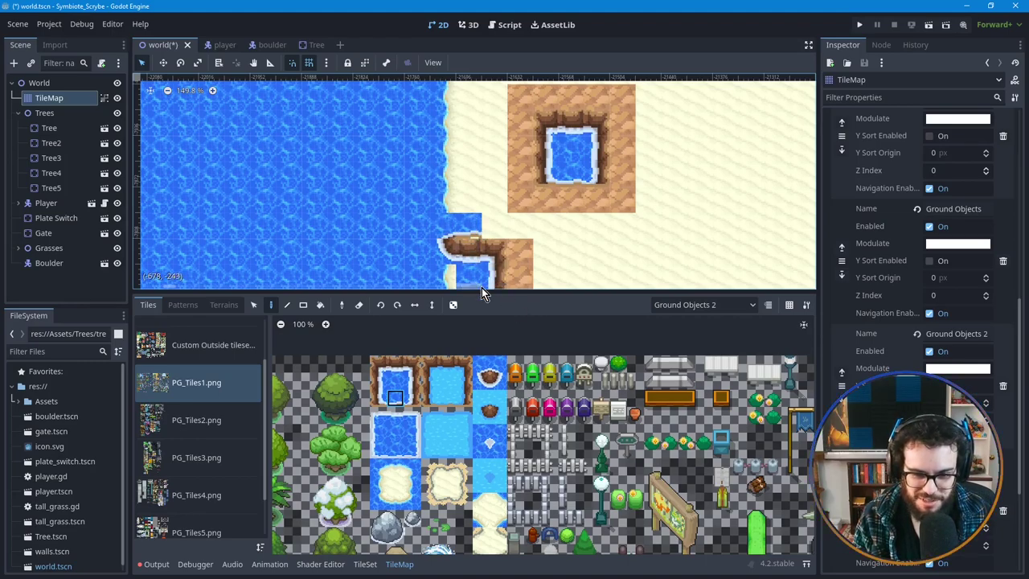
key("ctrl+z")
key("ctrl+z")
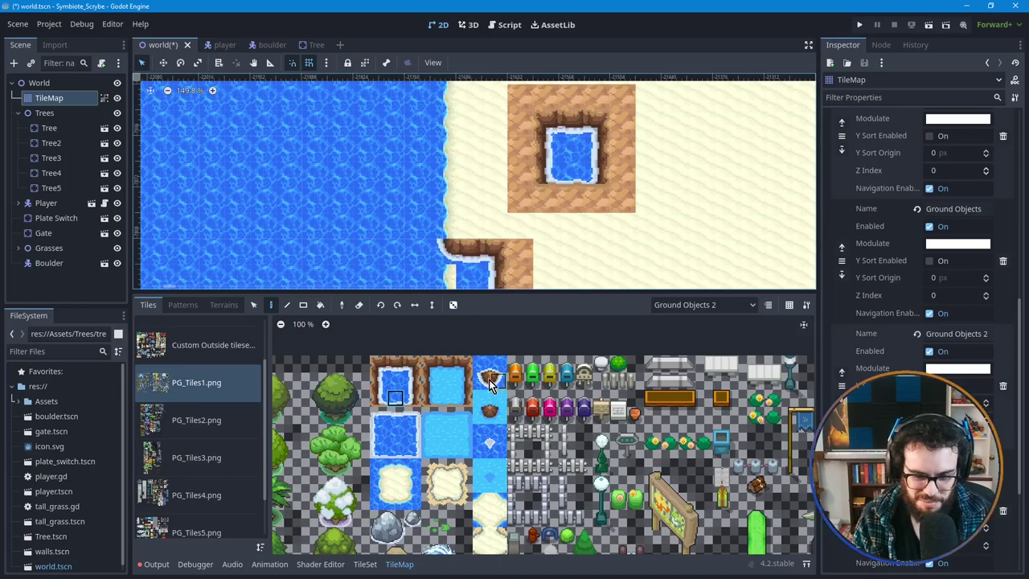
Step: Examine the PG_Tiles1.png tileset for rock, hill and water edge tiles that suit the shoreline
scroll(422, 492, "down", 4)
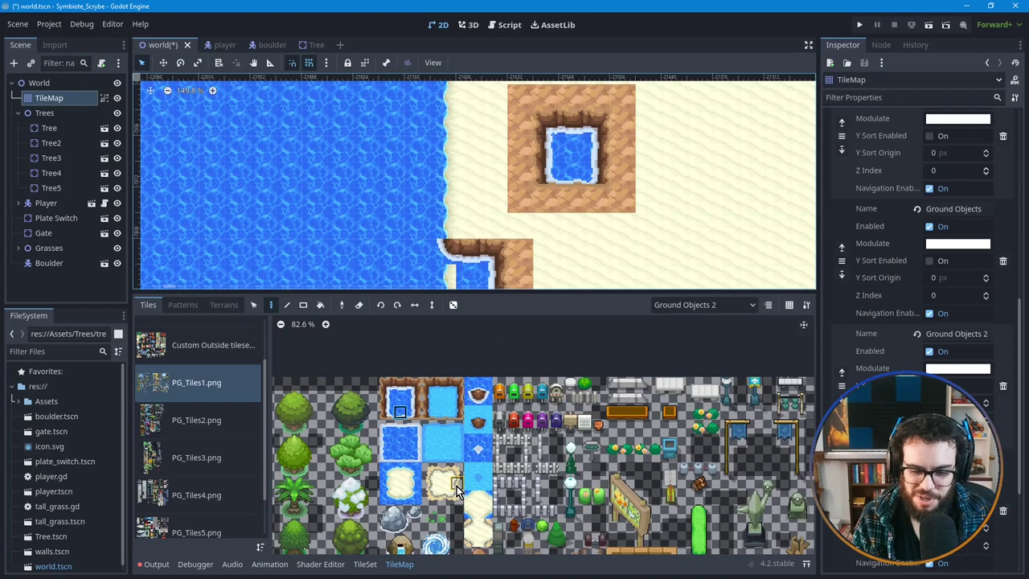
scroll(454, 499, "down", 2)
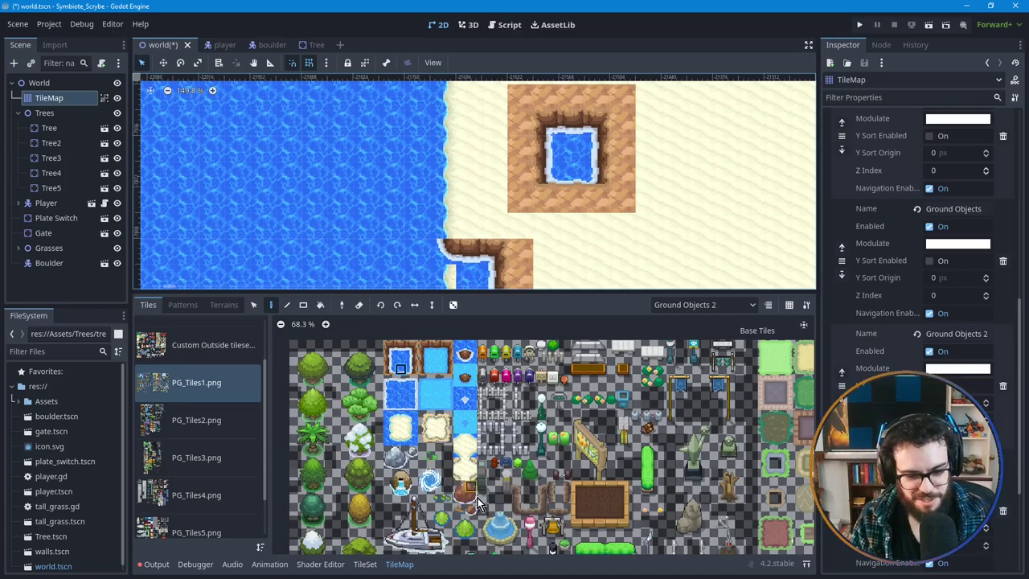
scroll(478, 491, "down", 1)
scroll(524, 527, "down", 5)
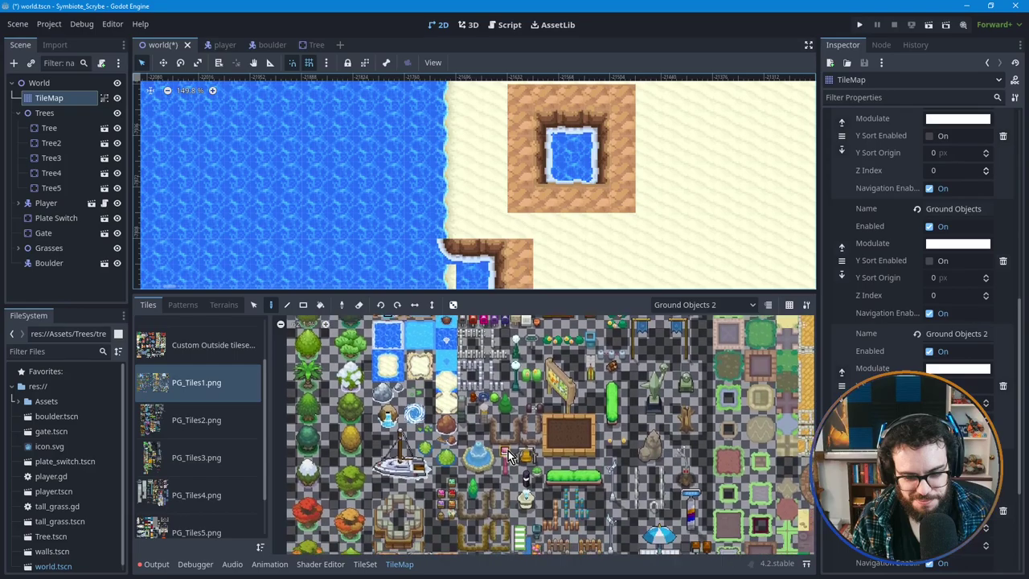
scroll(531, 423, "down", 2)
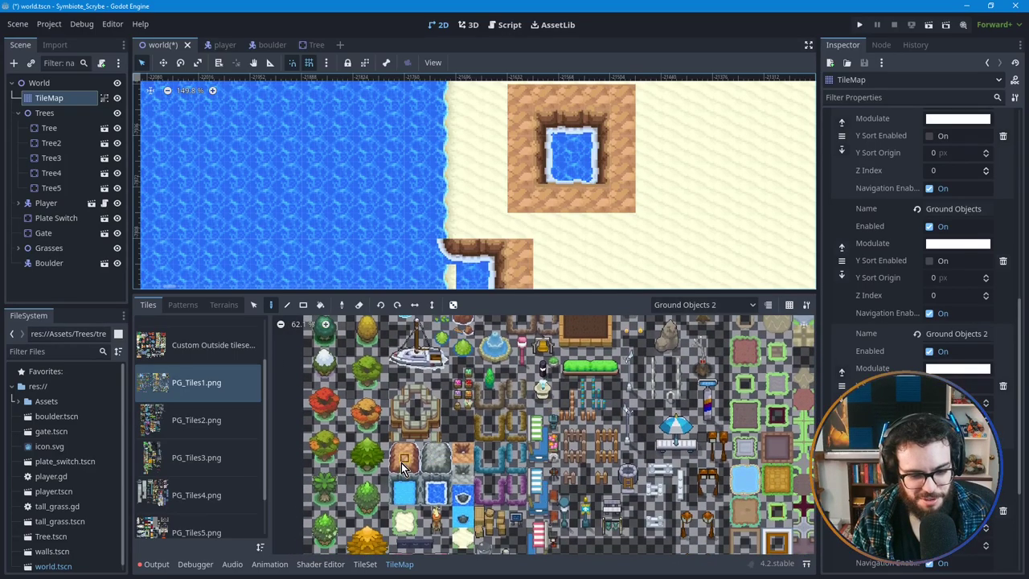
scroll(401, 462, "up", 2, "ctrl")
scroll(467, 430, "up", 1)
scroll(463, 451, "up", 3)
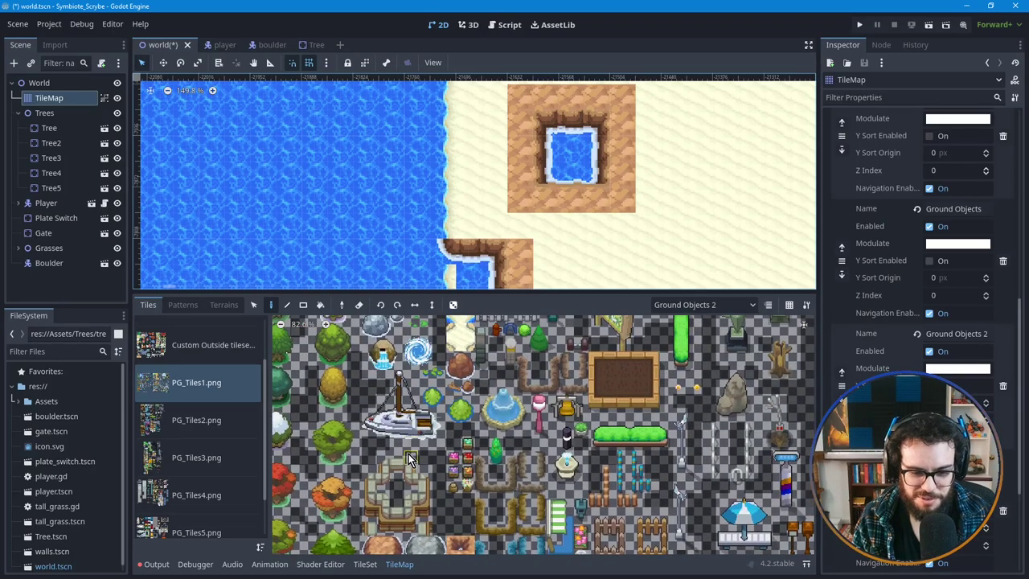
middle_click_drag(429, 484, 476, 418)
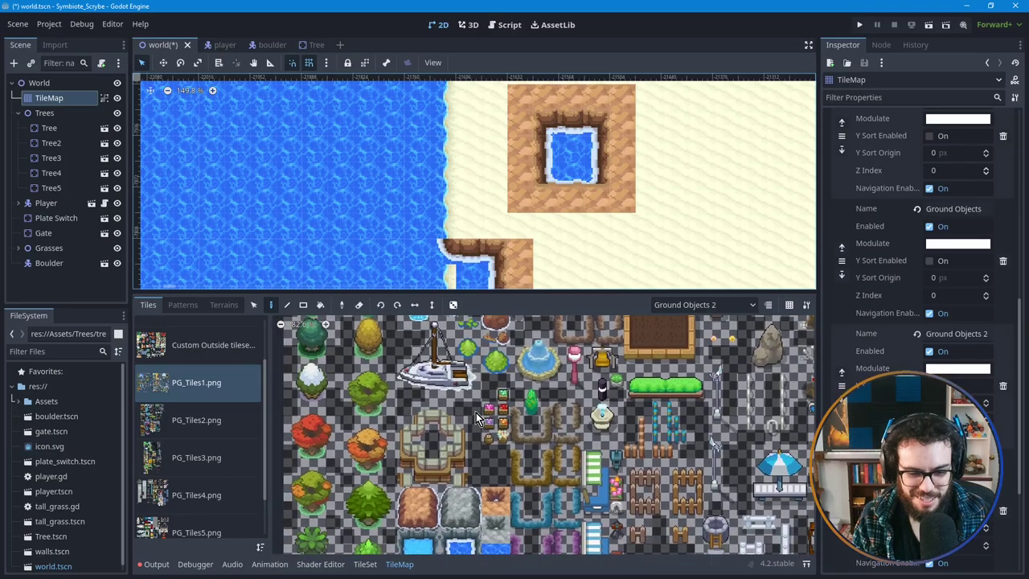
scroll(476, 418, "up", 5, "ctrl")
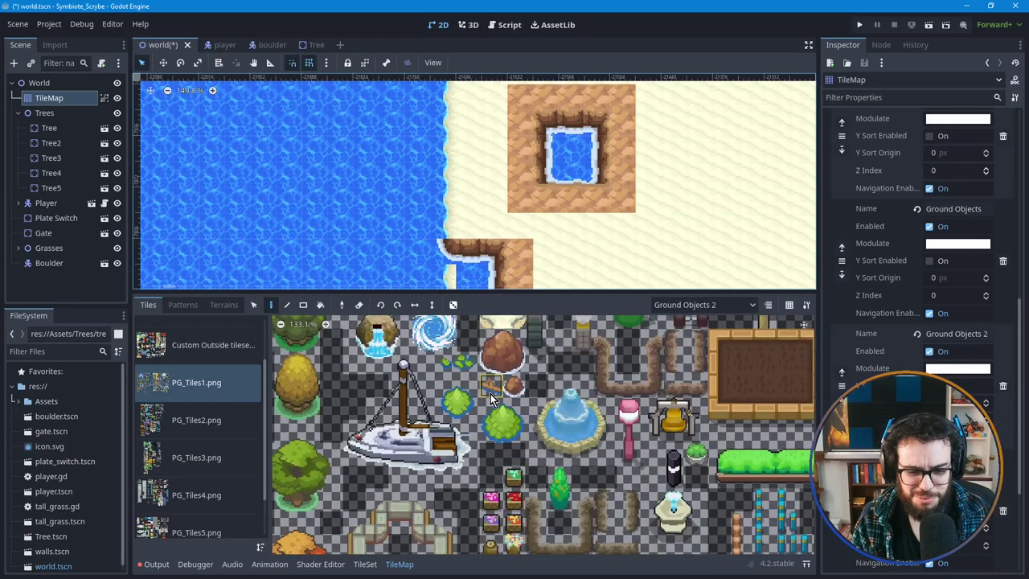
scroll(482, 450, "down", 3, "ctrl")
middle_click_drag(473, 489, 492, 393)
scroll(493, 393, "down", 2, "ctrl")
scroll(494, 419, "down", 2)
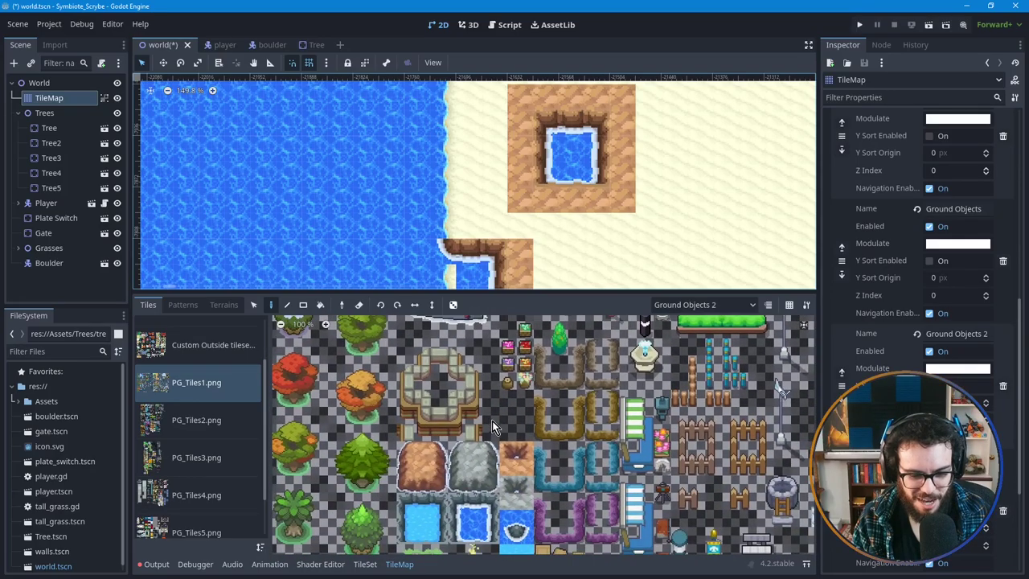
scroll(494, 420, "down", 1)
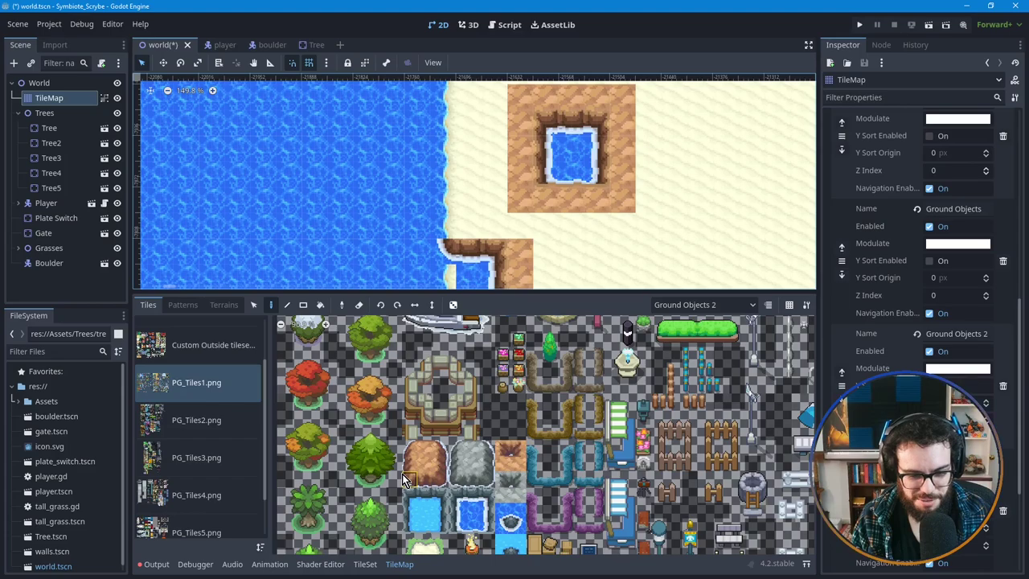
Step: Examine the lower area of the PG_Tiles1.png tileset around the grey rock-edged pool and its inner-corner tiles
scroll(456, 502, "down", 3)
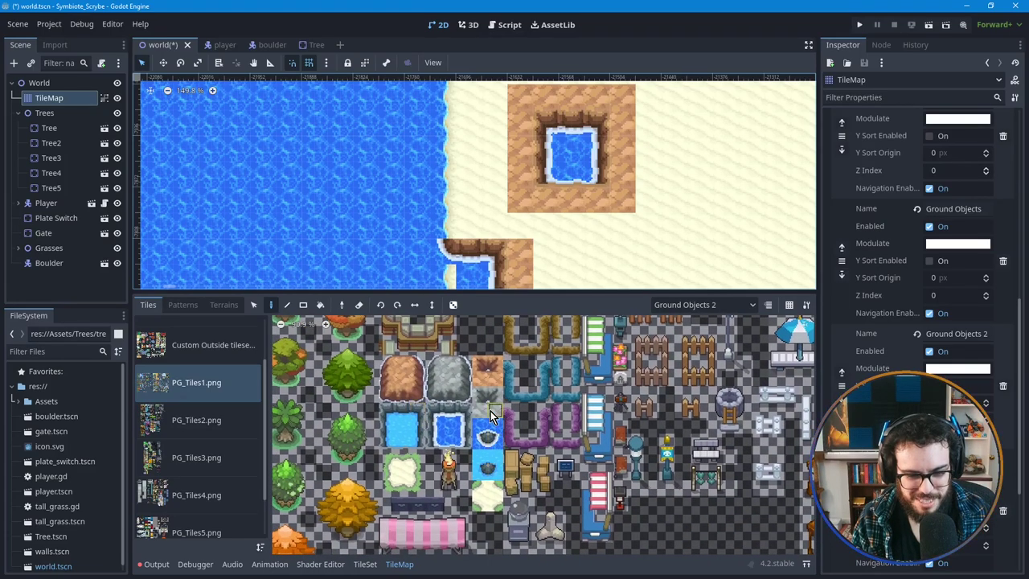
left_click(448, 428)
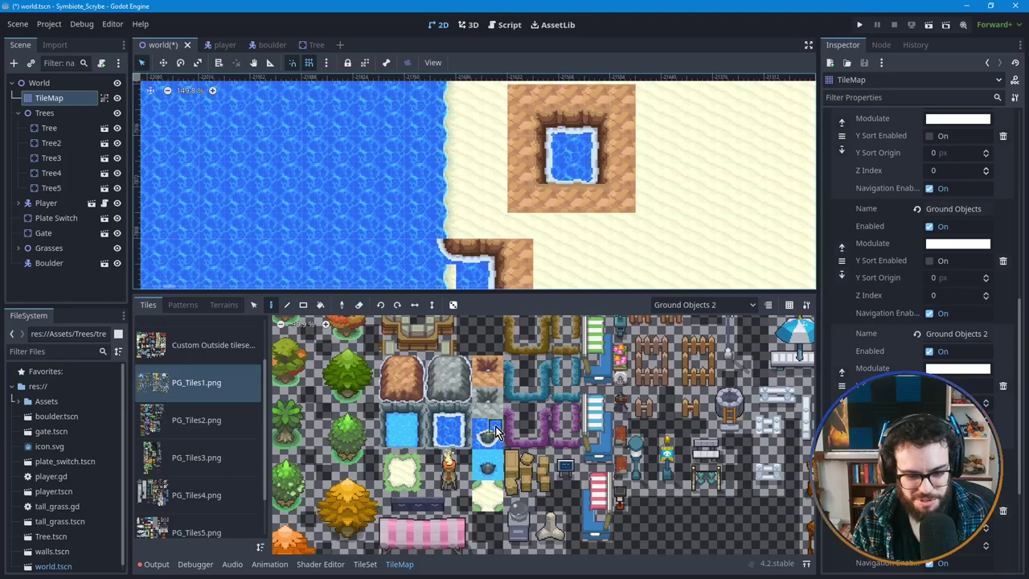
scroll(493, 428, "down", 4, "ctrl")
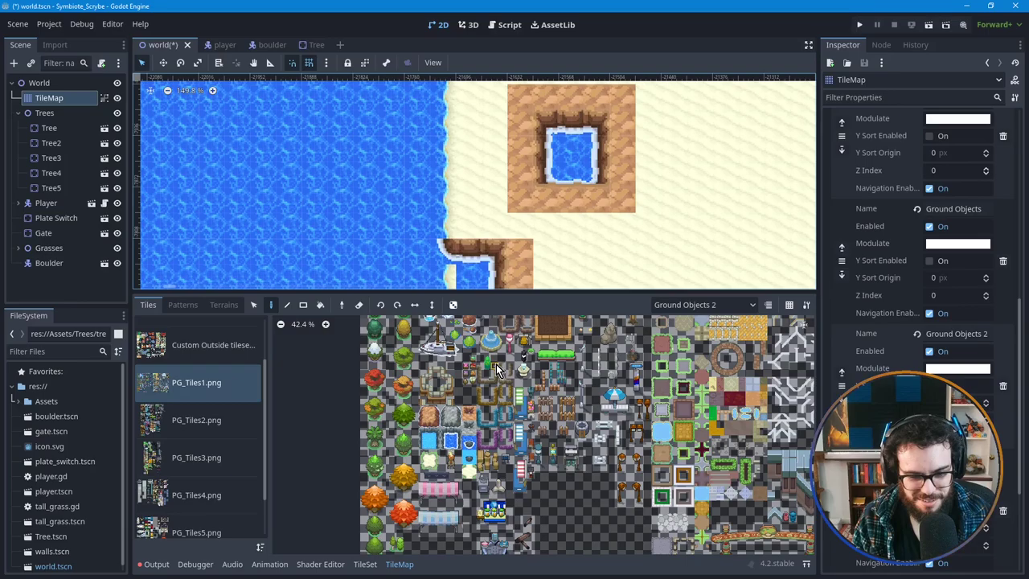
scroll(495, 434, "up", 3)
middle_click_drag(548, 427, 496, 399)
scroll(496, 399, "down", 2)
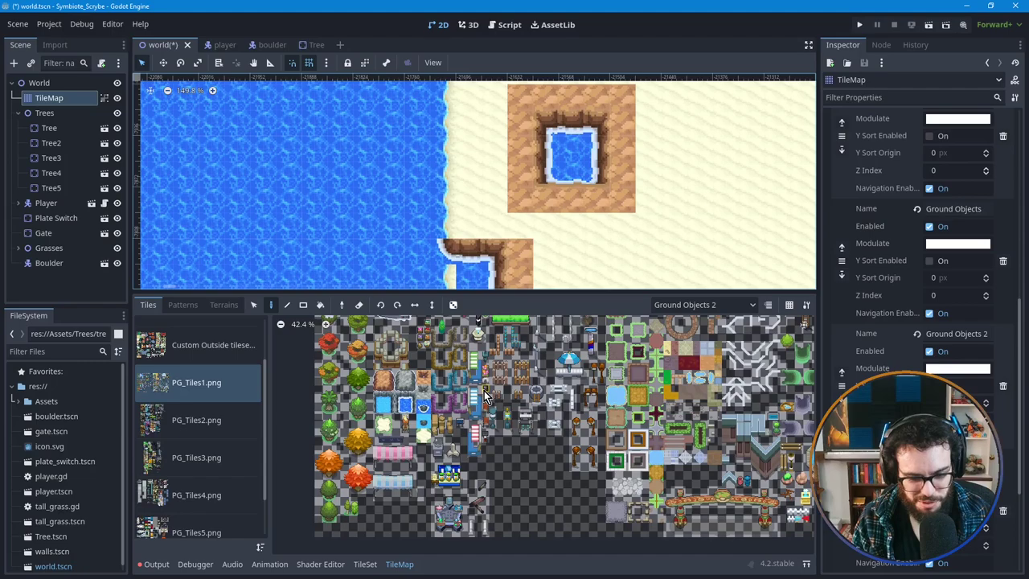
Step: Open the PG_Tiles2.png tileset and inspect the curved rock corner on the shoreline up close
left_click(193, 421)
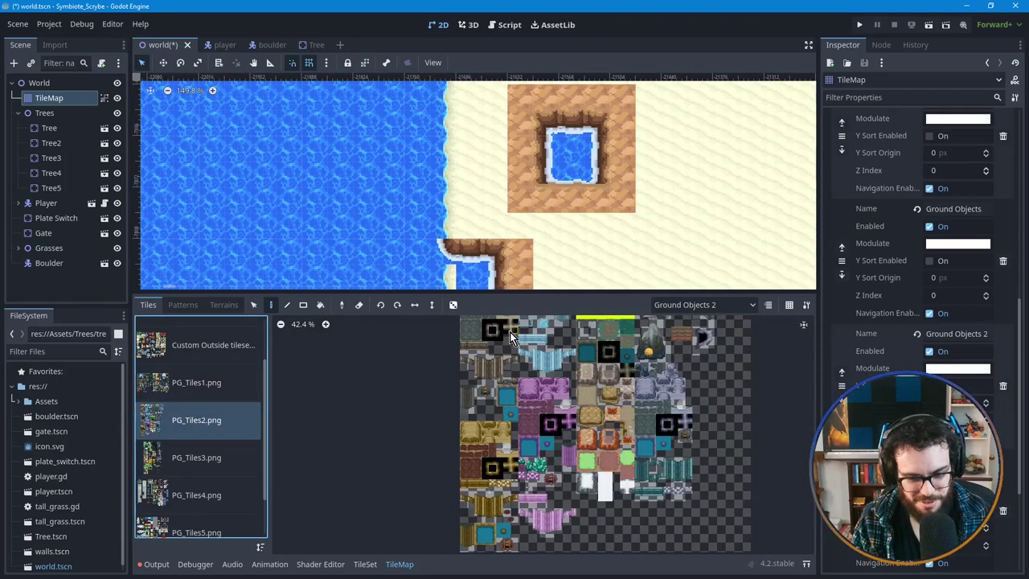
scroll(500, 359, "up", 2)
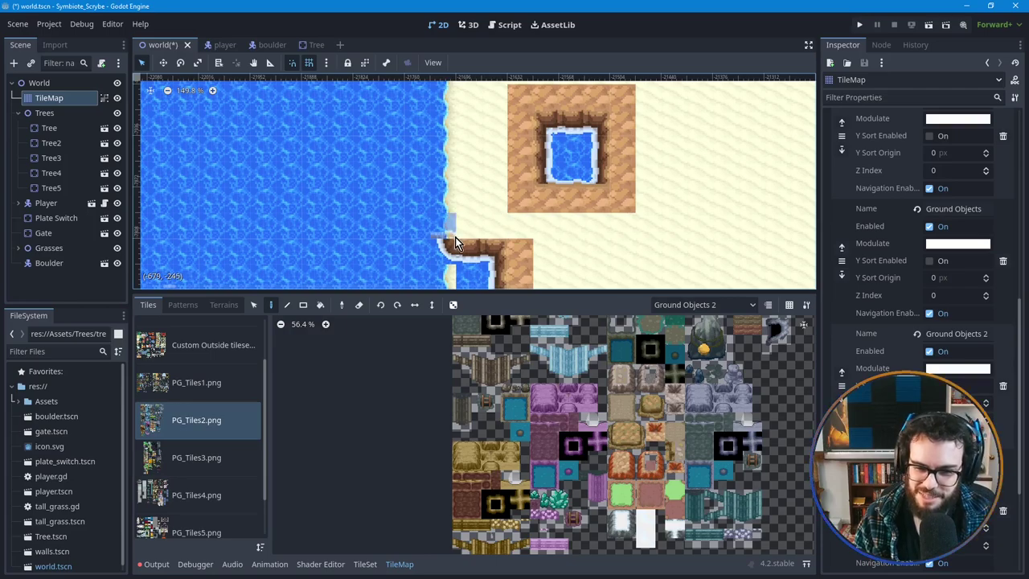
scroll(432, 248, "up", 3)
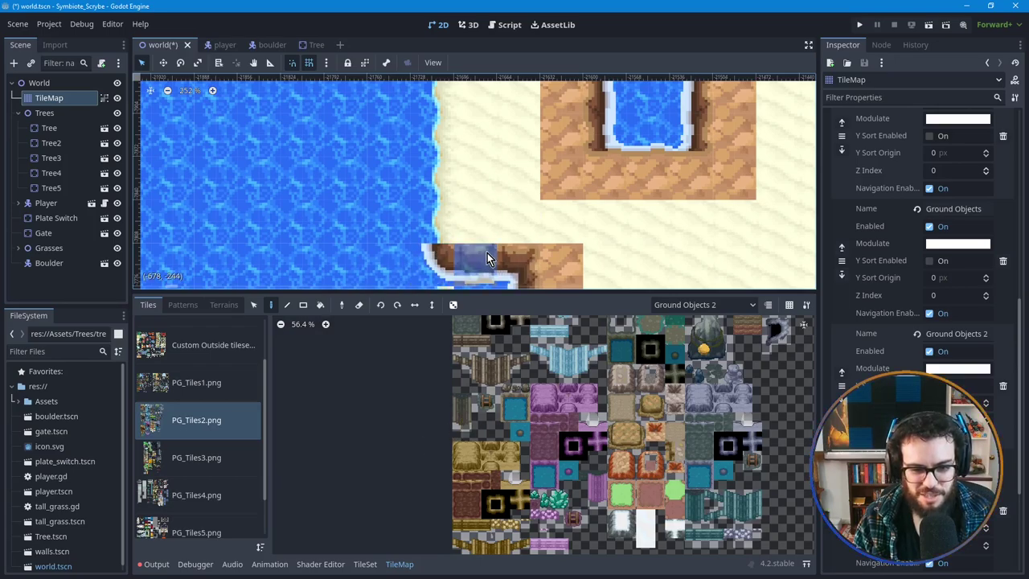
scroll(489, 257, "down", 2)
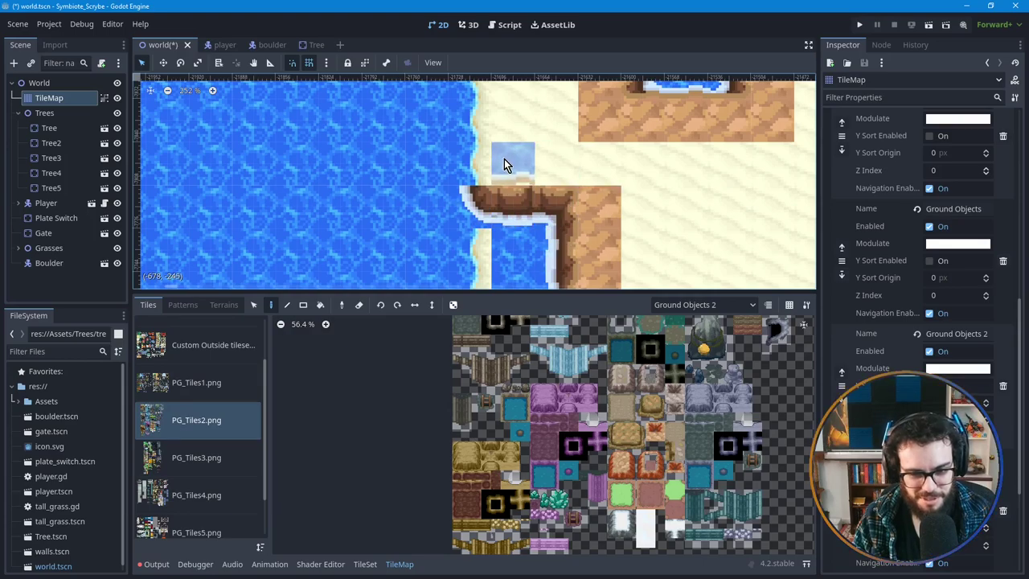
Step: Examine the PG_Tiles2.png tileset from its brown rock hills down to the coloured cave sets for usable water edge tiles
scroll(502, 351, "up", 1)
scroll(500, 347, "up", 6)
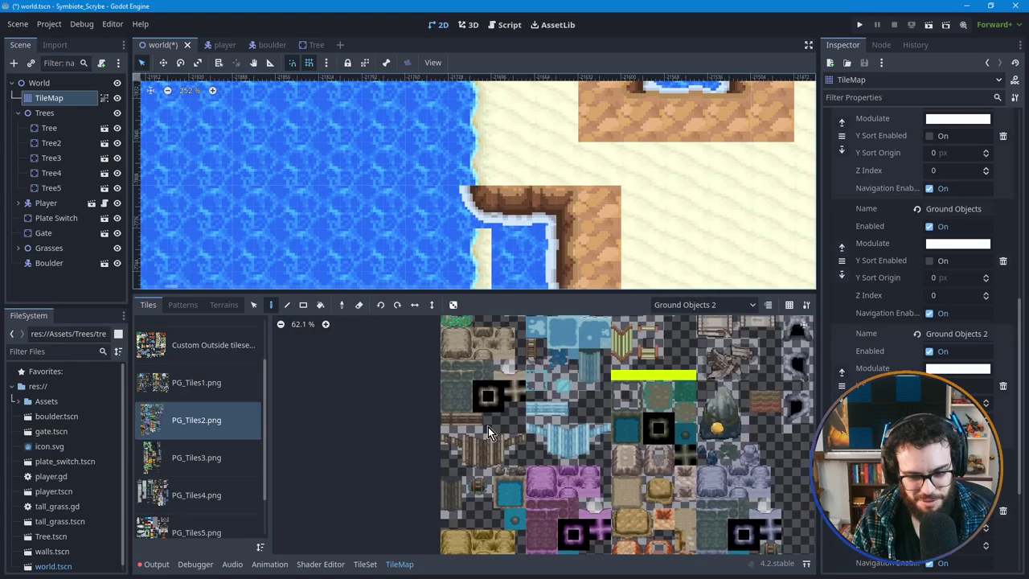
scroll(486, 422, "down", 4)
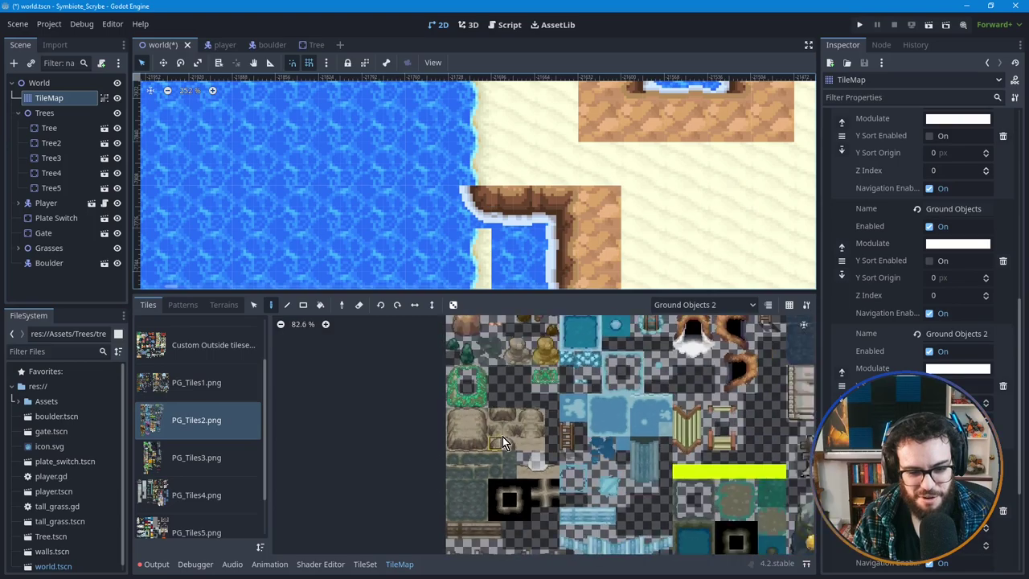
middle_click_drag(515, 474, 511, 496)
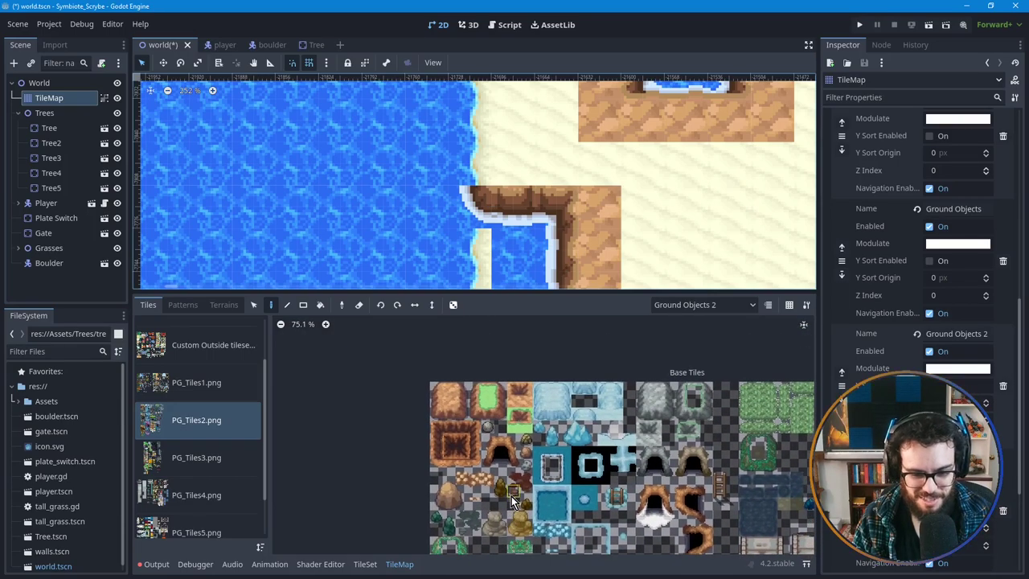
scroll(470, 391, "up", 5)
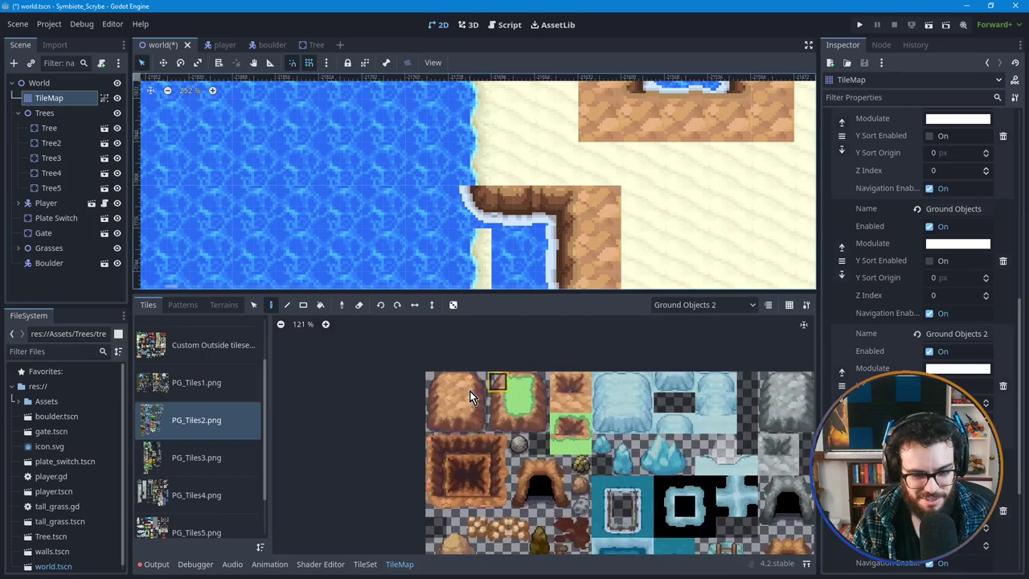
scroll(591, 502, "down", 1)
middle_click_drag(576, 476, 554, 404)
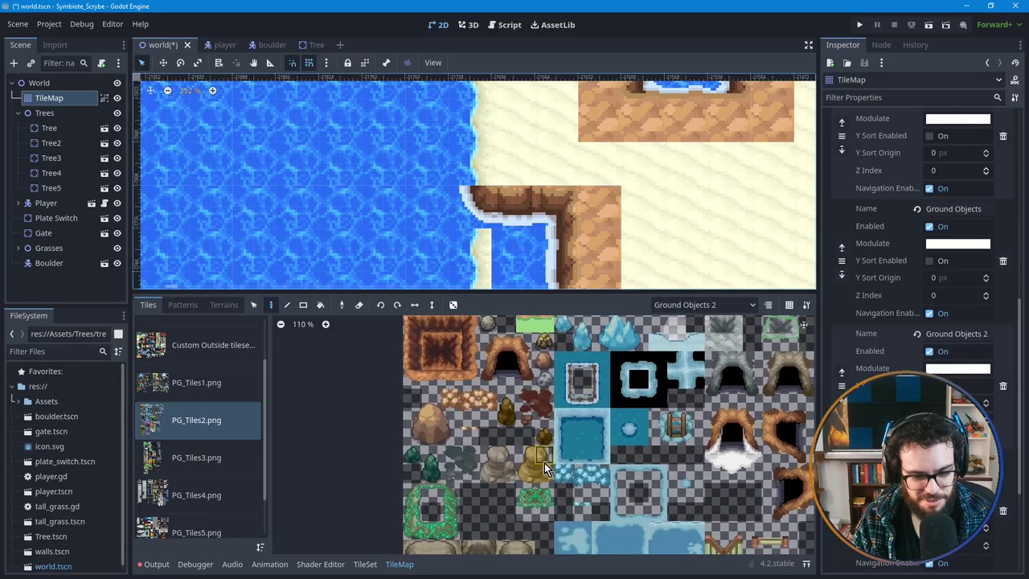
middle_click_drag(568, 501, 540, 374)
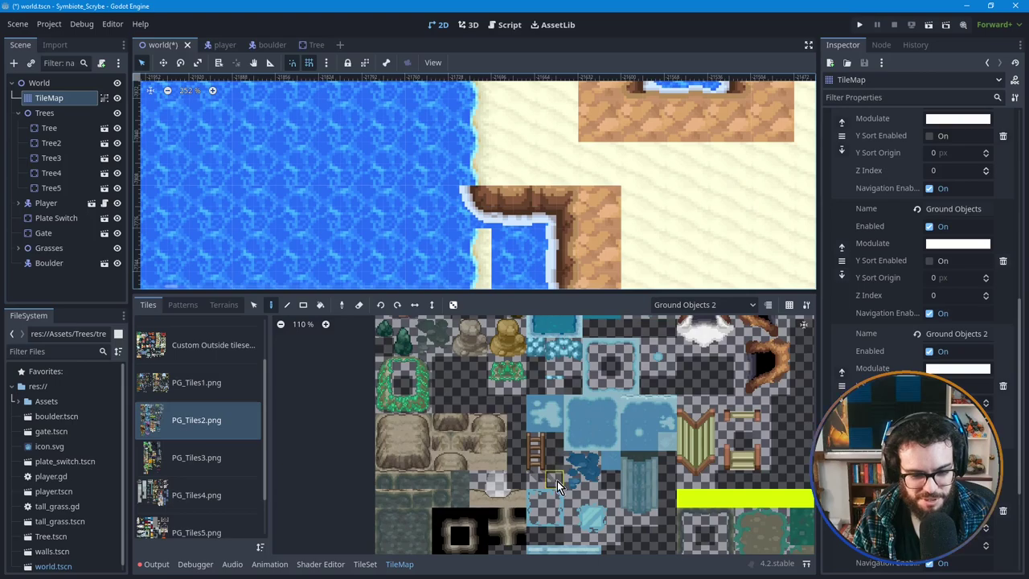
middle_click_drag(554, 503, 552, 421)
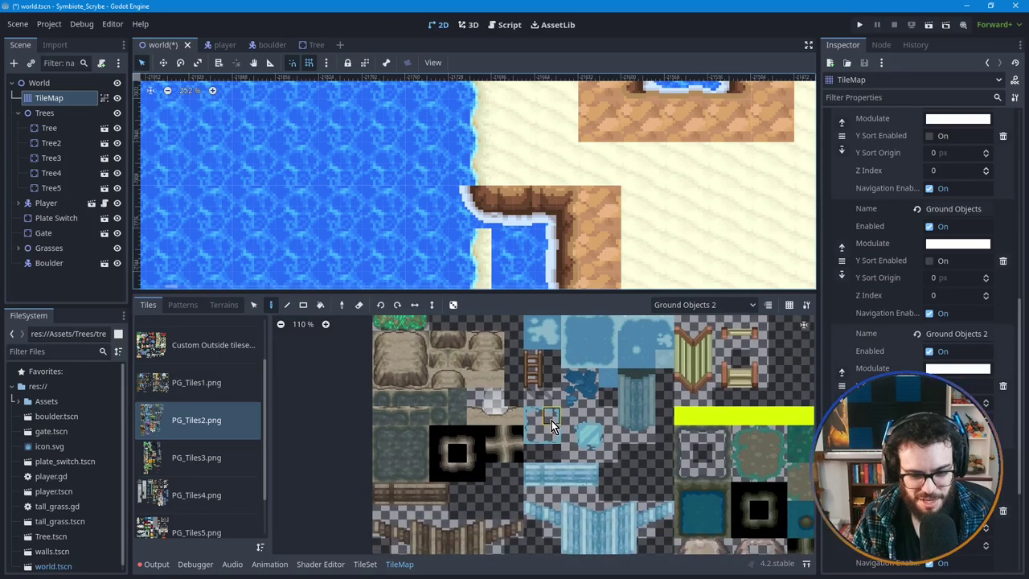
scroll(552, 421, "down", 1)
middle_click_drag(538, 497, 535, 391)
scroll(548, 438, "down", 2)
middle_click_drag(572, 488, 570, 391)
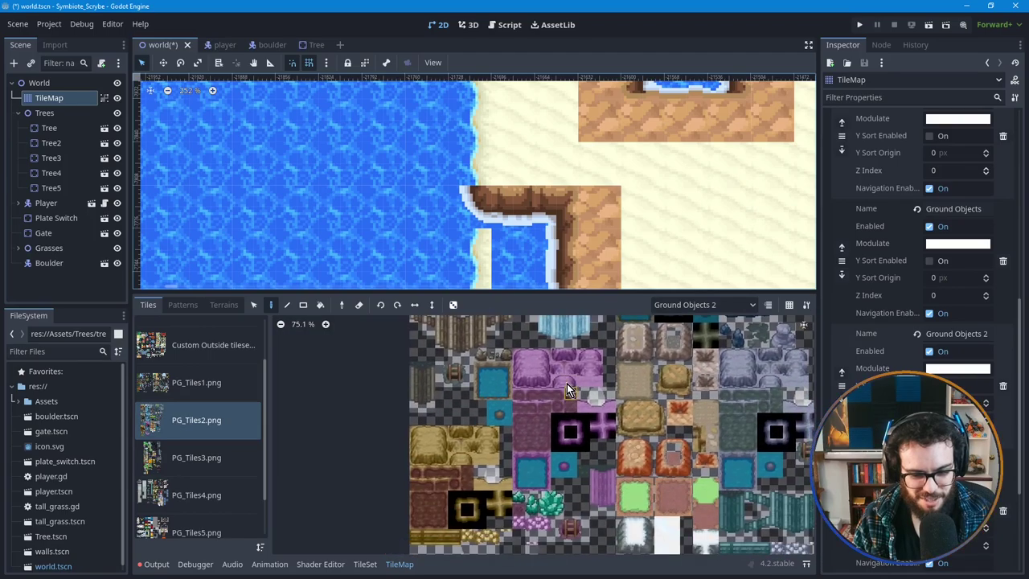
middle_click_drag(557, 465, 558, 443)
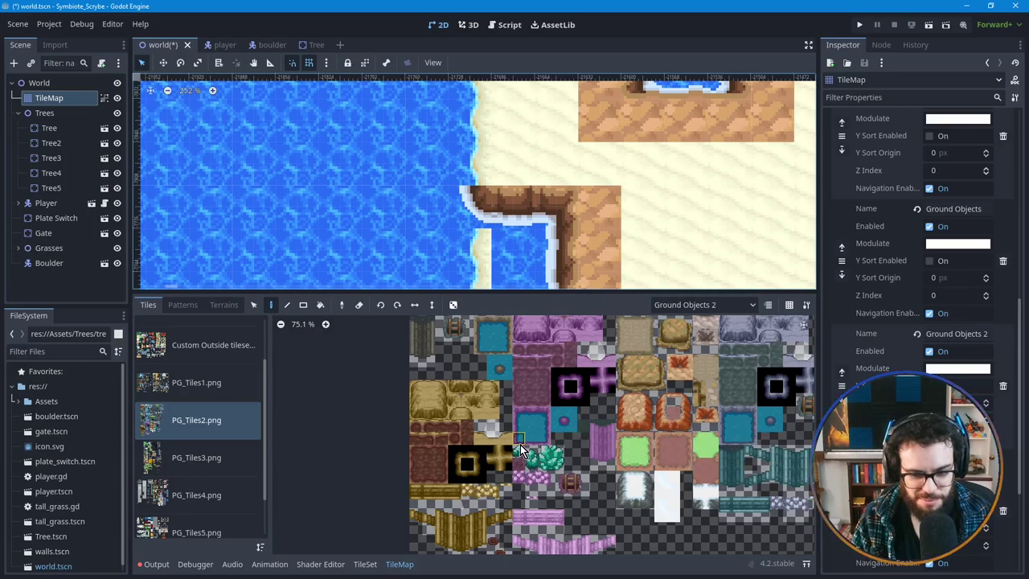
middle_click_drag(545, 480, 474, 443)
scroll(461, 411, "up", 5)
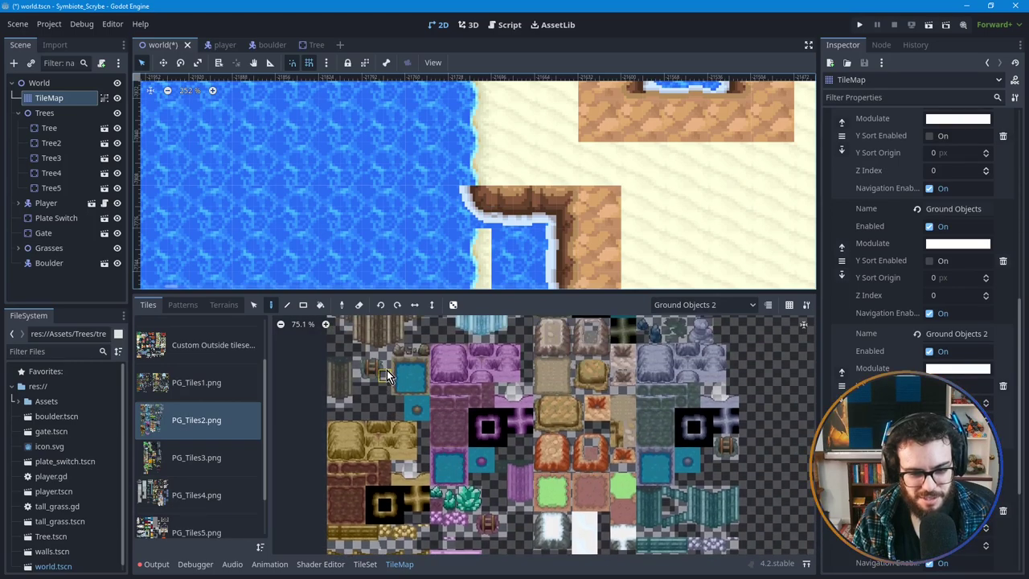
Step: Pick out the teal pool's 3×3 tile block and the 2×2 inner-corner block beneath it in PG_Tiles2.png
scroll(391, 381, "up", 4)
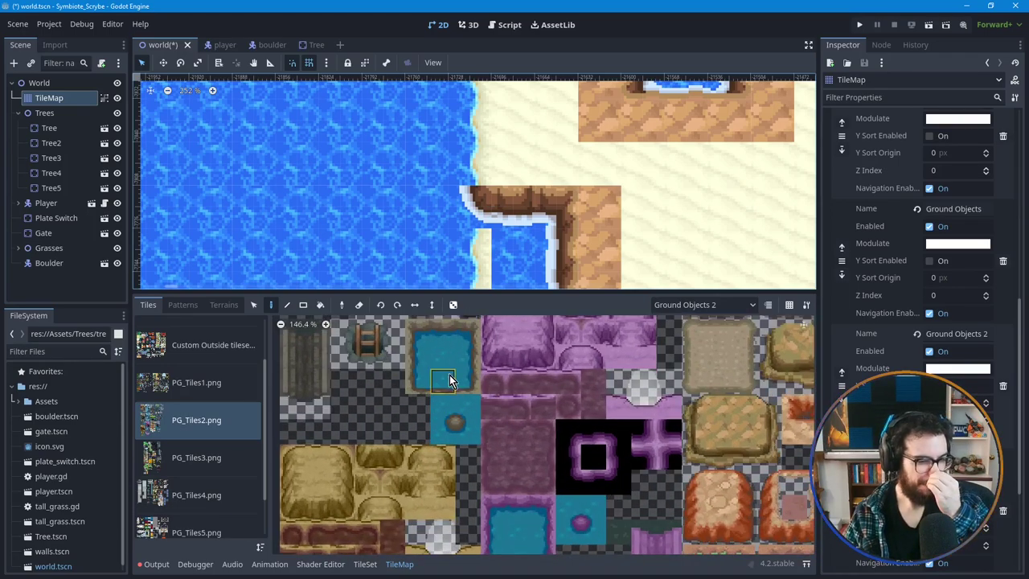
scroll(440, 404, "up", 1)
left_click_drag(420, 356, 471, 419)
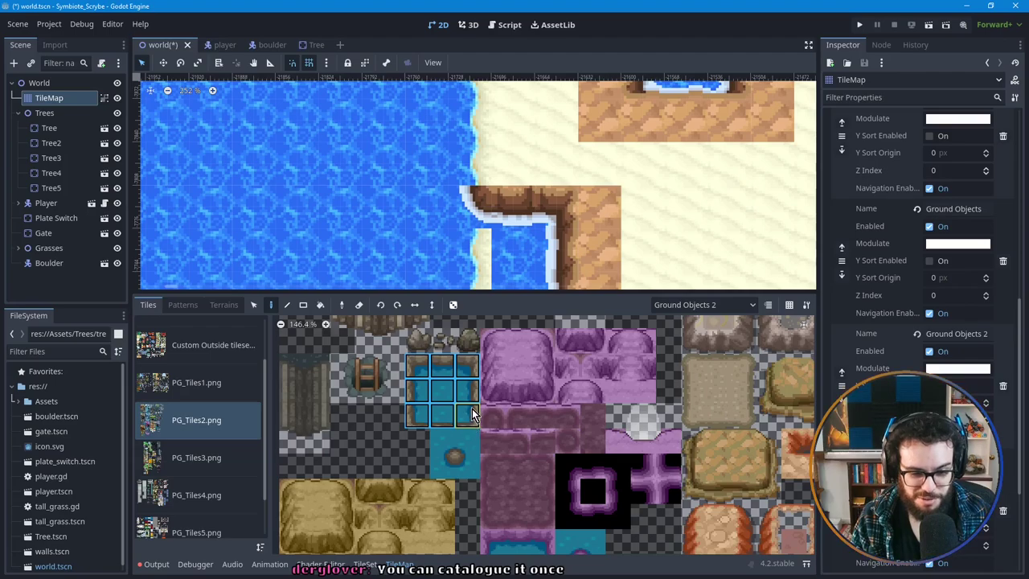
left_click_drag(438, 435, 469, 469)
left_click(447, 470)
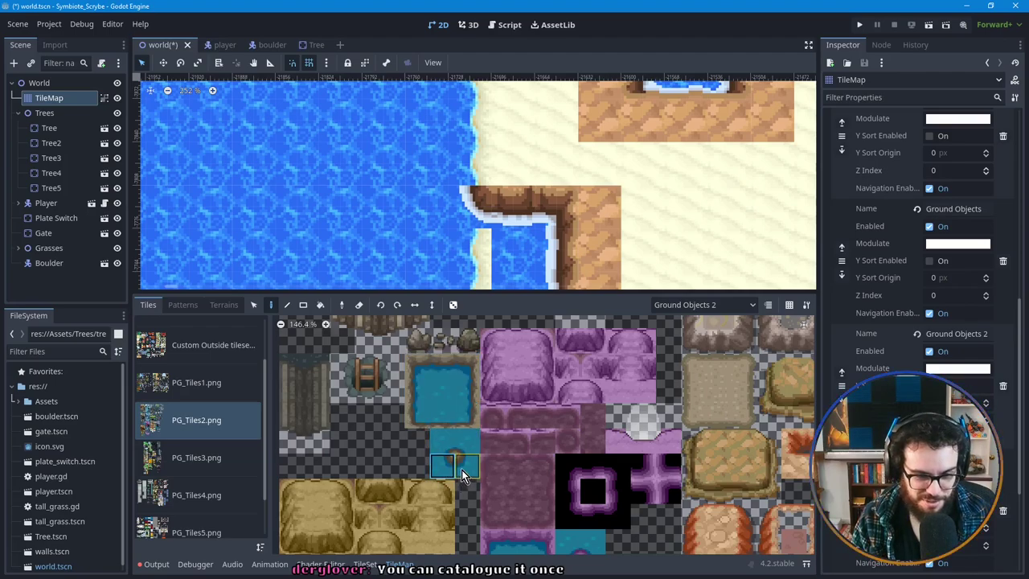
scroll(454, 464, "down", 2)
left_click_drag(450, 460, 437, 449)
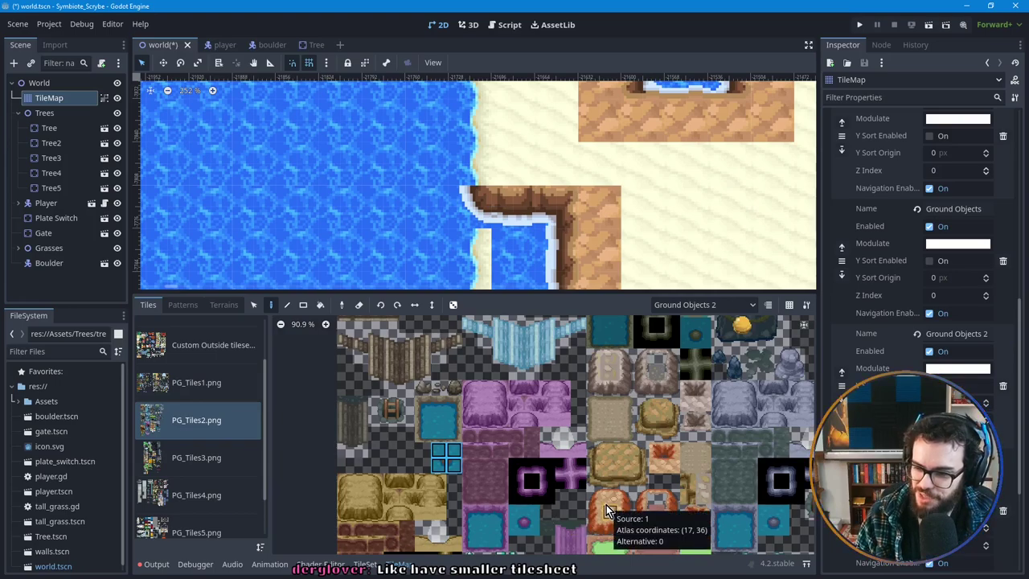
Step: Look over the list of available tilesets and review the upper rock and ice tiles of PG_Tiles2.png
scroll(517, 450, "down", 3)
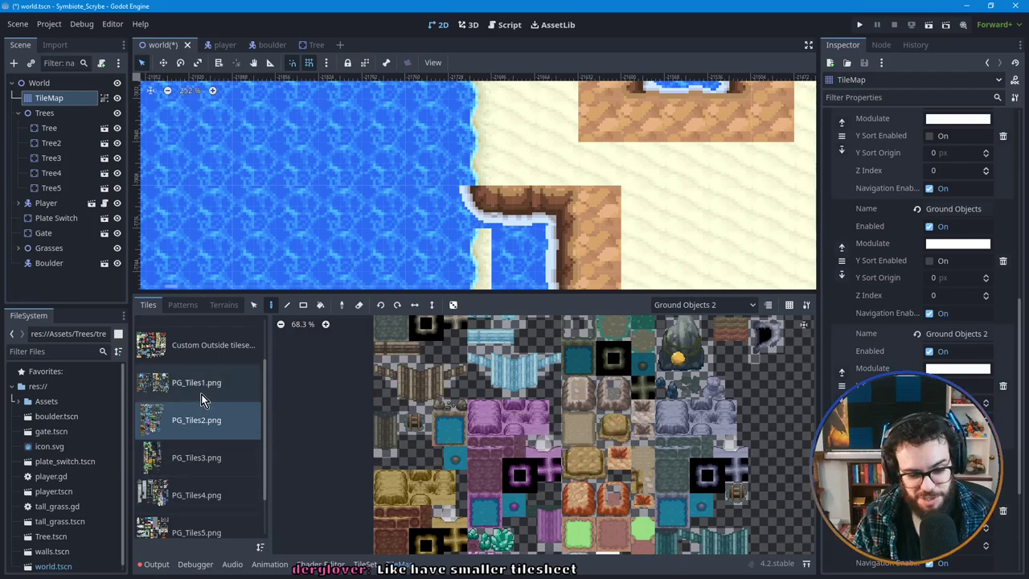
scroll(204, 418, "down", 3)
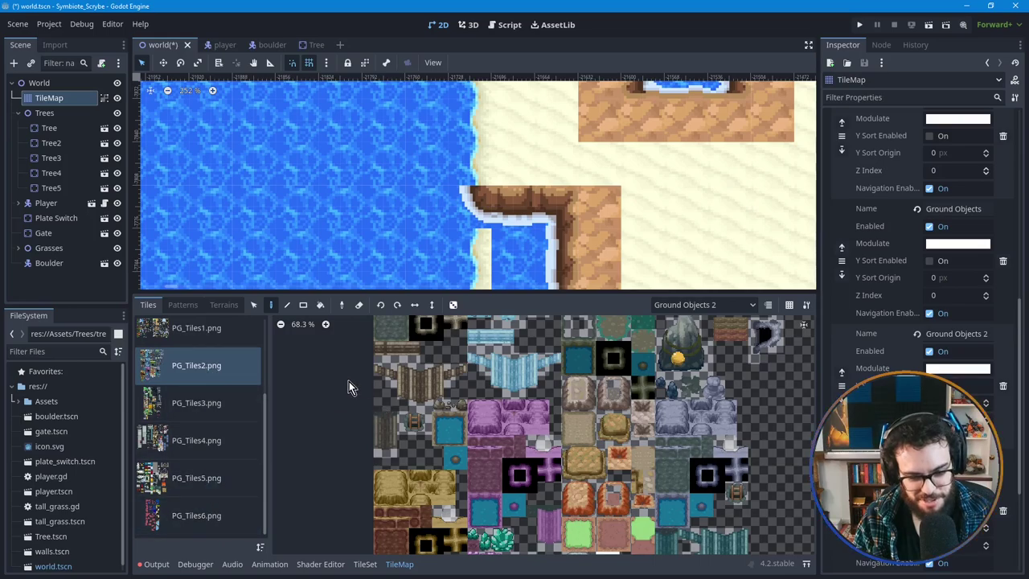
scroll(345, 384, "up", 6)
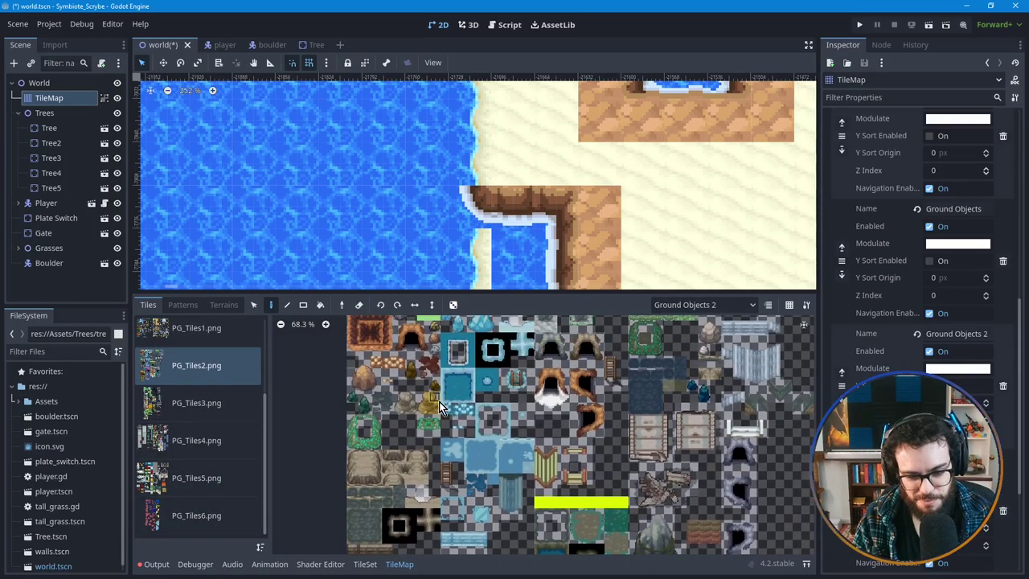
middle_click_drag(439, 401, 456, 486)
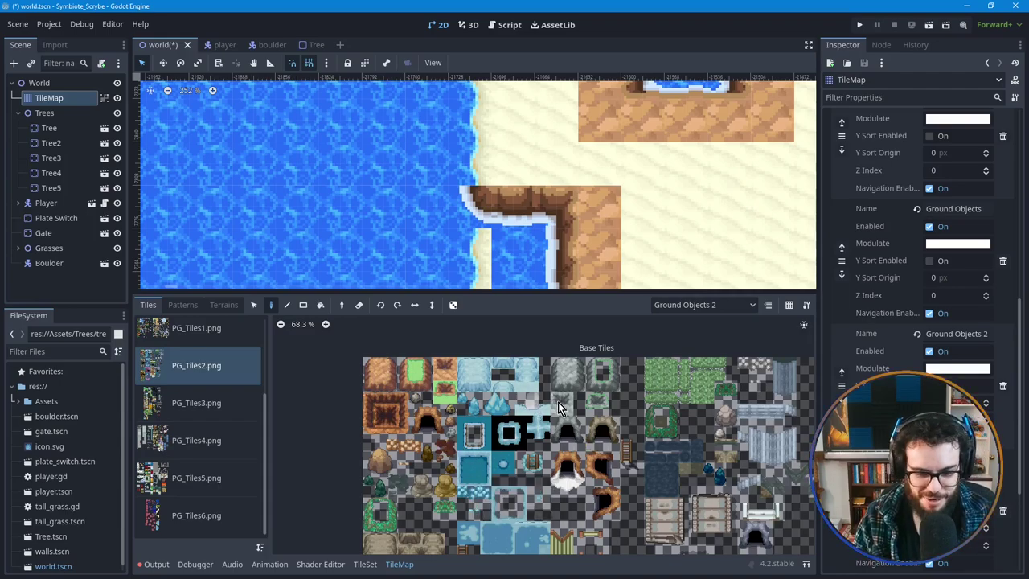
scroll(443, 394, "up", 1)
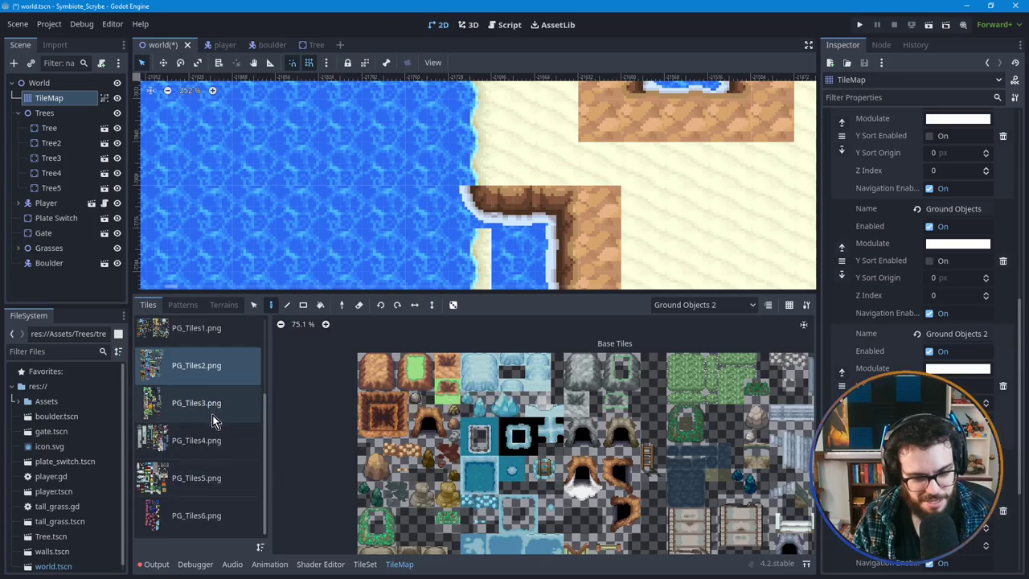
Step: Return to the PG_Tiles1.png tileset and examine its pool, sand and rock hill tiles for matching inner corners
scroll(212, 434, "up", 1)
left_click(206, 356)
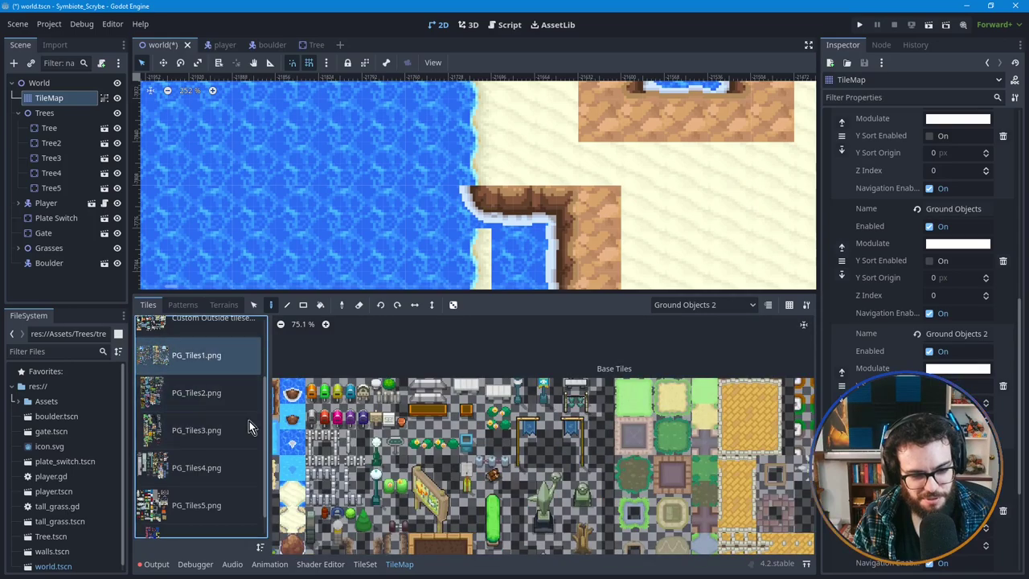
middle_click_drag(405, 452, 501, 418)
middle_click_drag(298, 474, 481, 369)
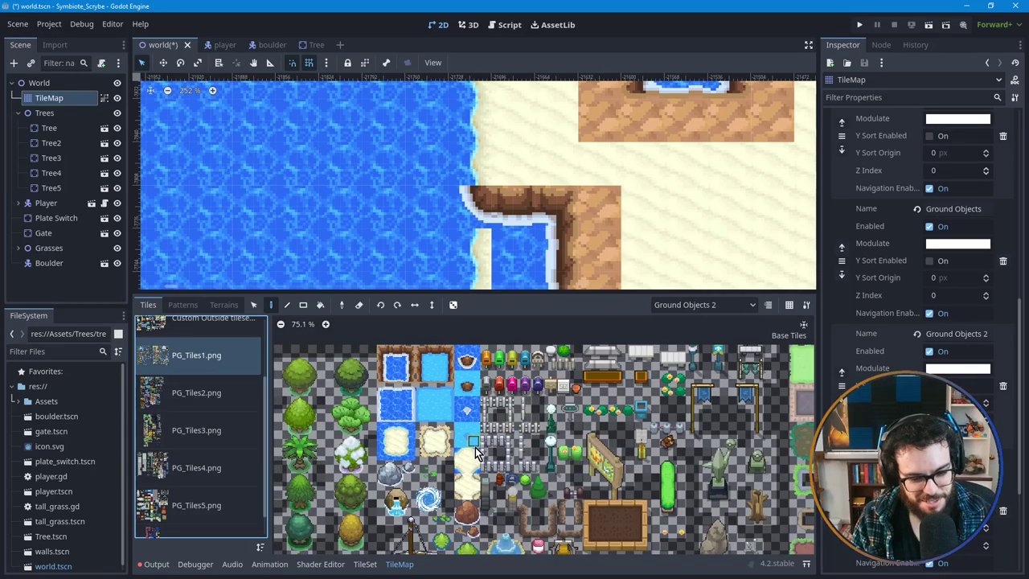
scroll(523, 393, "down", 1)
scroll(515, 390, "up", 2)
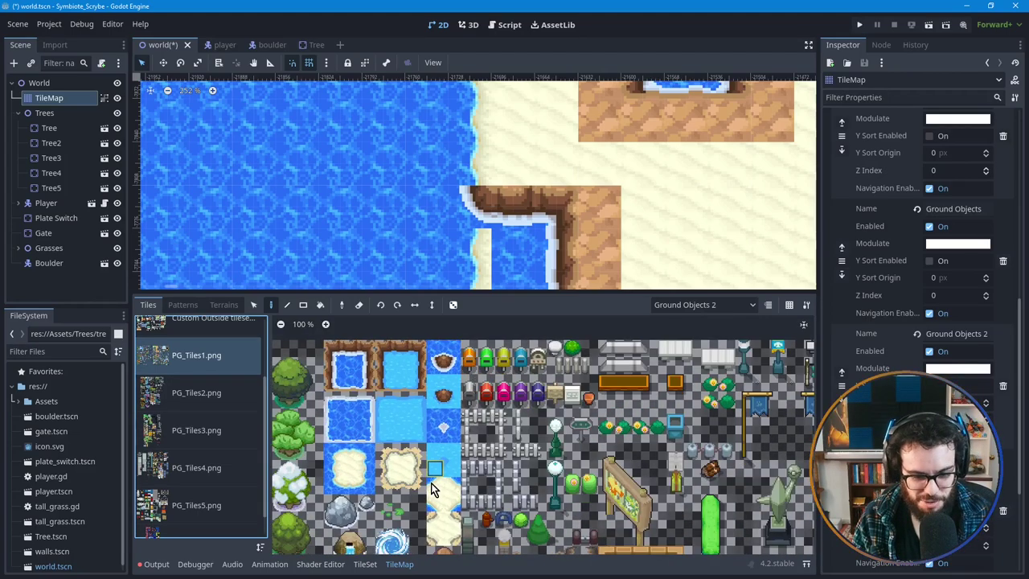
middle_click_drag(432, 479, 477, 416)
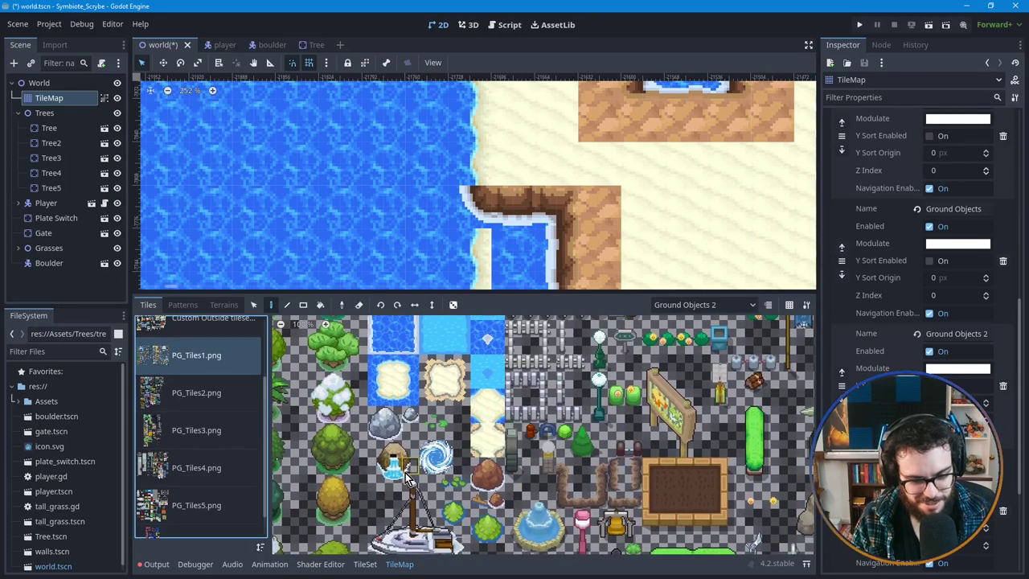
scroll(472, 482, "left", 3)
scroll(475, 483, "down", 5)
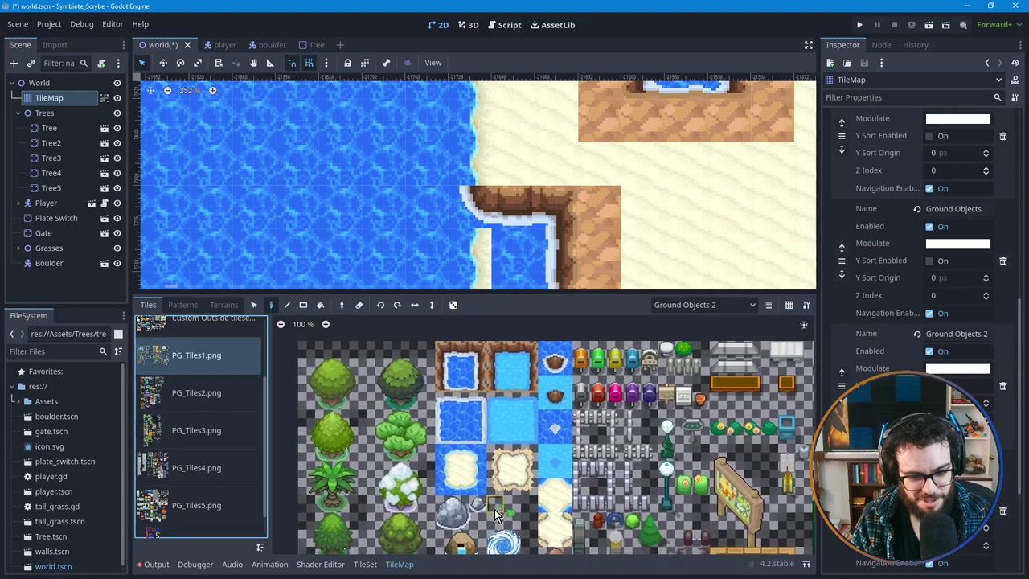
scroll(490, 450, "down", 5)
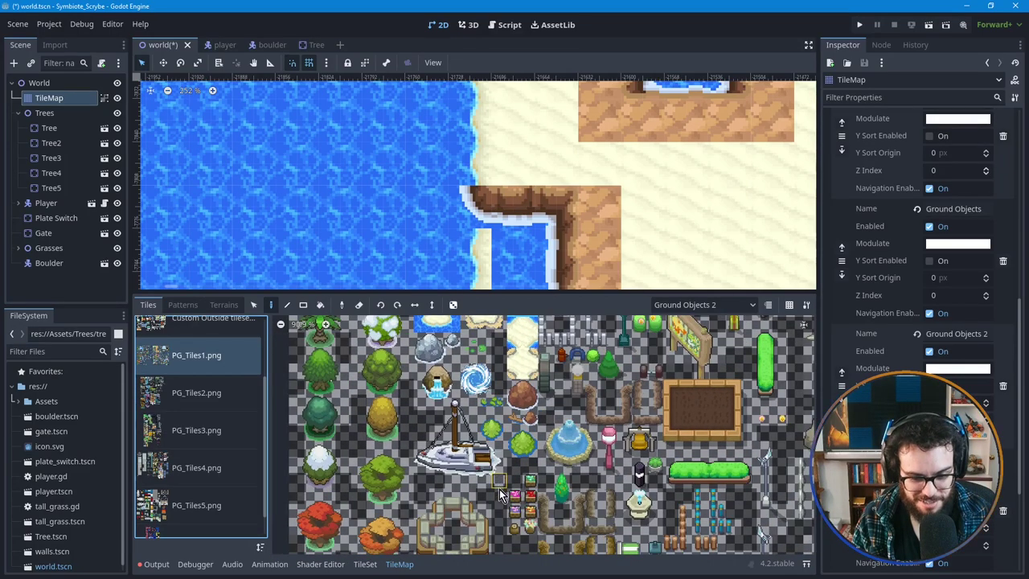
scroll(514, 444, "down", 1, "ctrl")
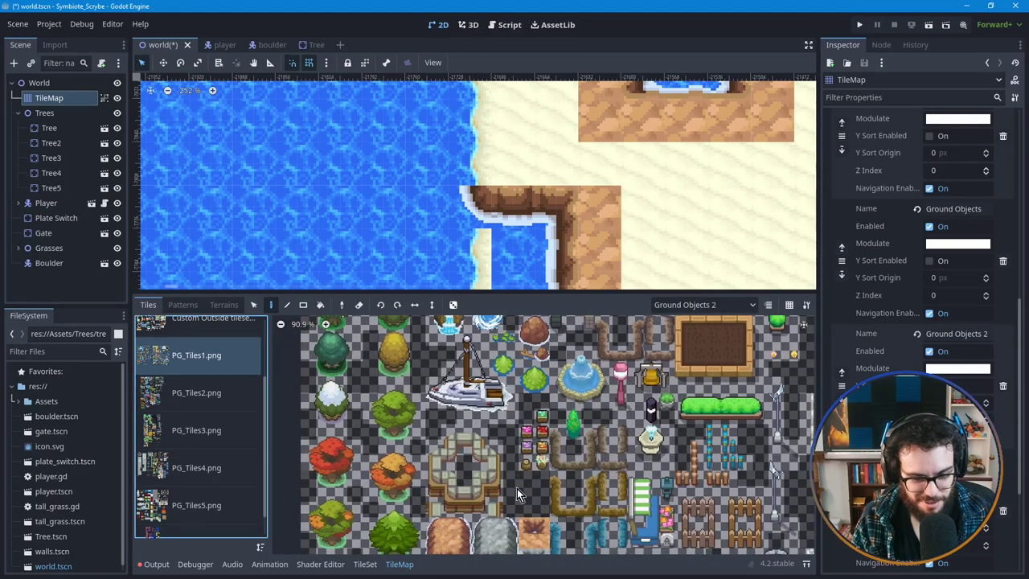
middle_click_drag(517, 498, 532, 402)
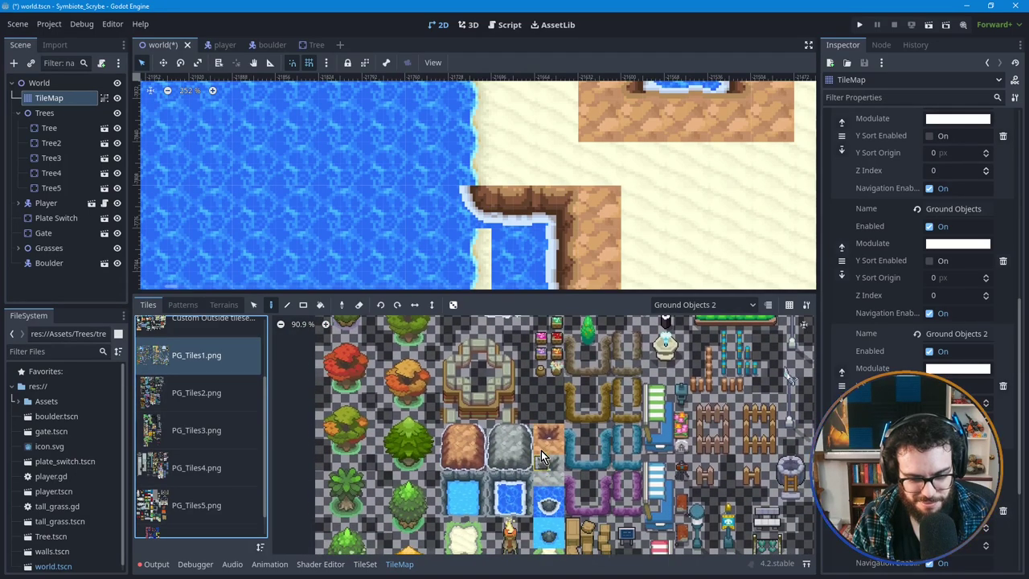
Step: Examine PG_Tiles1.png from the grey rock pools and hills up to the brown-edged pool and sand tiles for matching edge pieces
middle_click_drag(541, 452, 543, 408)
middle_click_drag(547, 488, 542, 434)
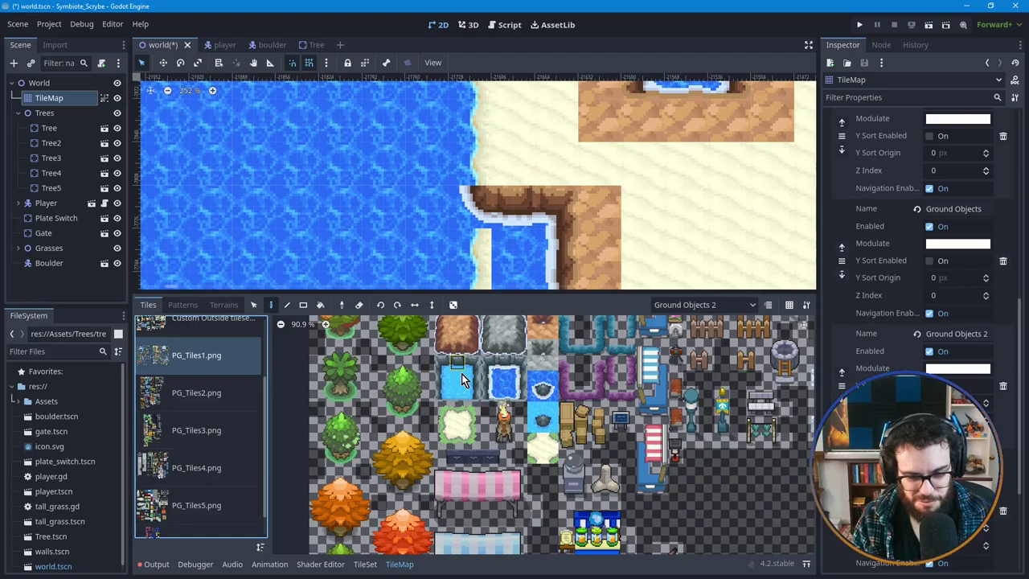
scroll(494, 402, "up", 2)
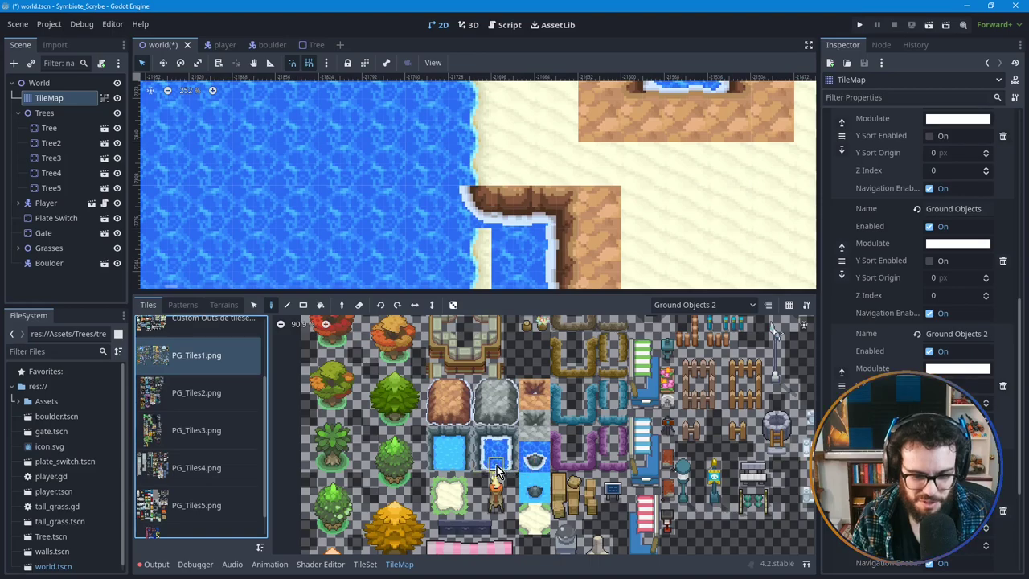
scroll(531, 498, "down", 5)
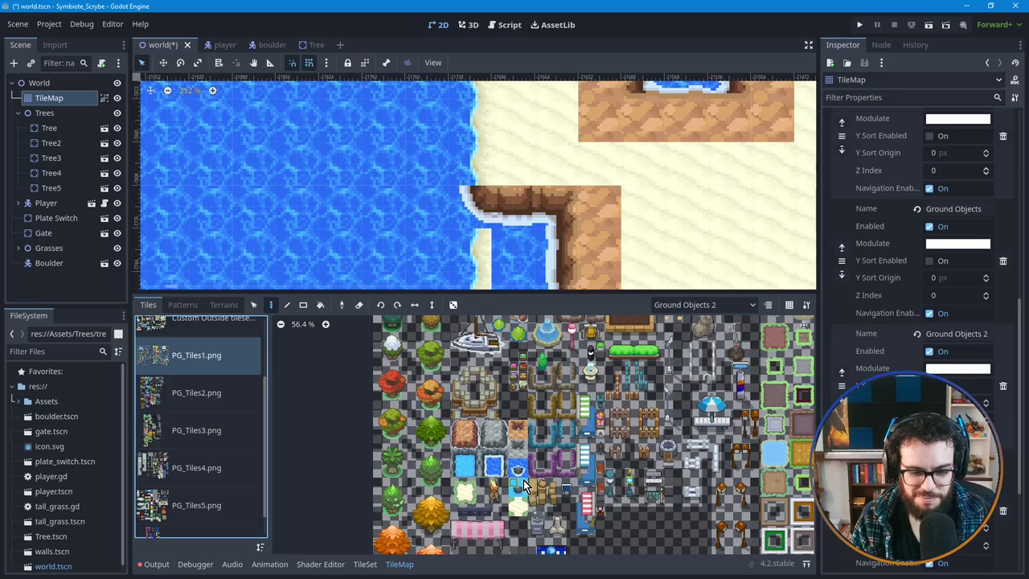
scroll(499, 470, "up", 7)
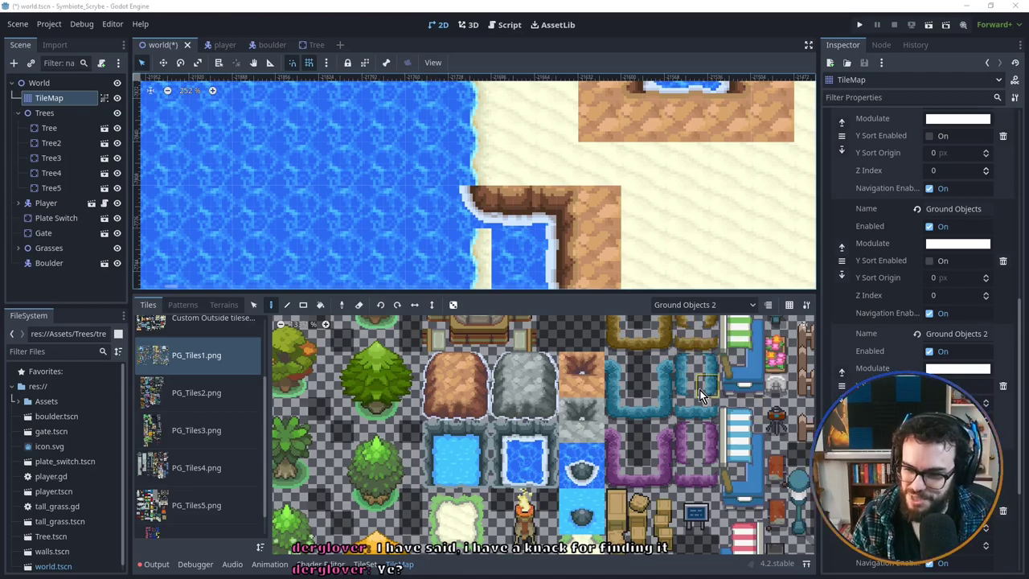
scroll(689, 365, "down", 6)
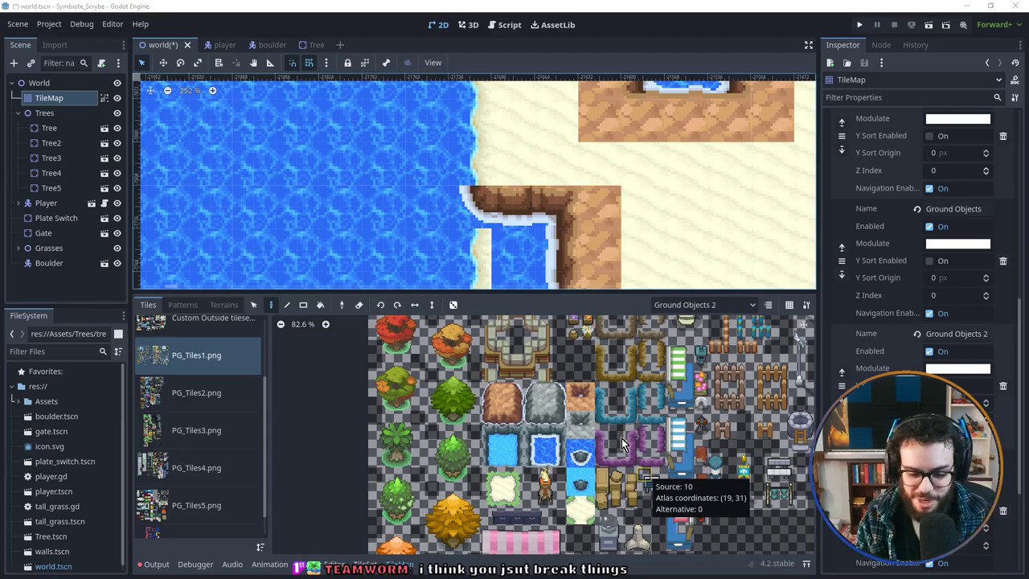
middle_click_drag(541, 385, 518, 456)
middle_click_drag(547, 369, 532, 483)
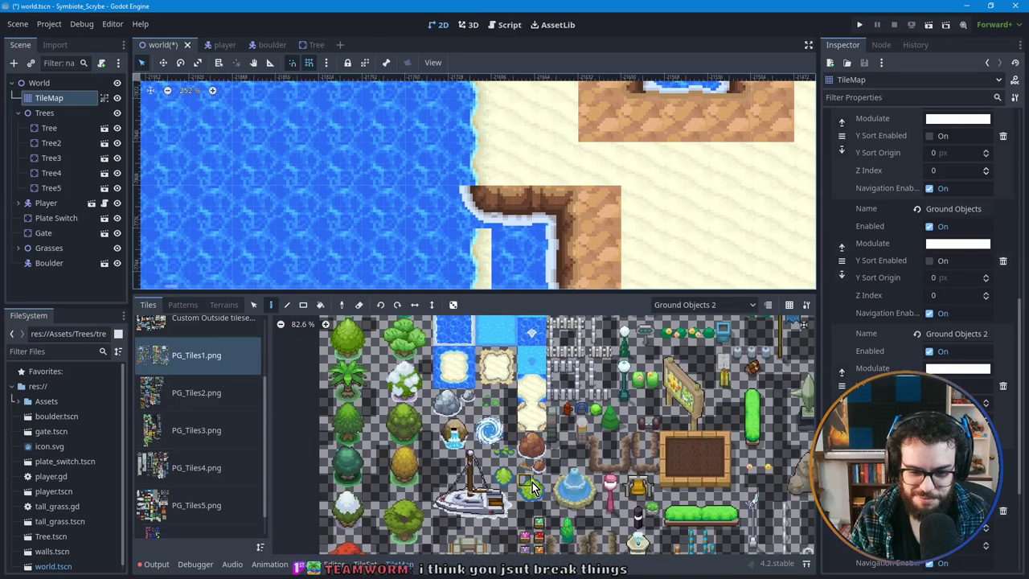
middle_click_drag(525, 379, 508, 474)
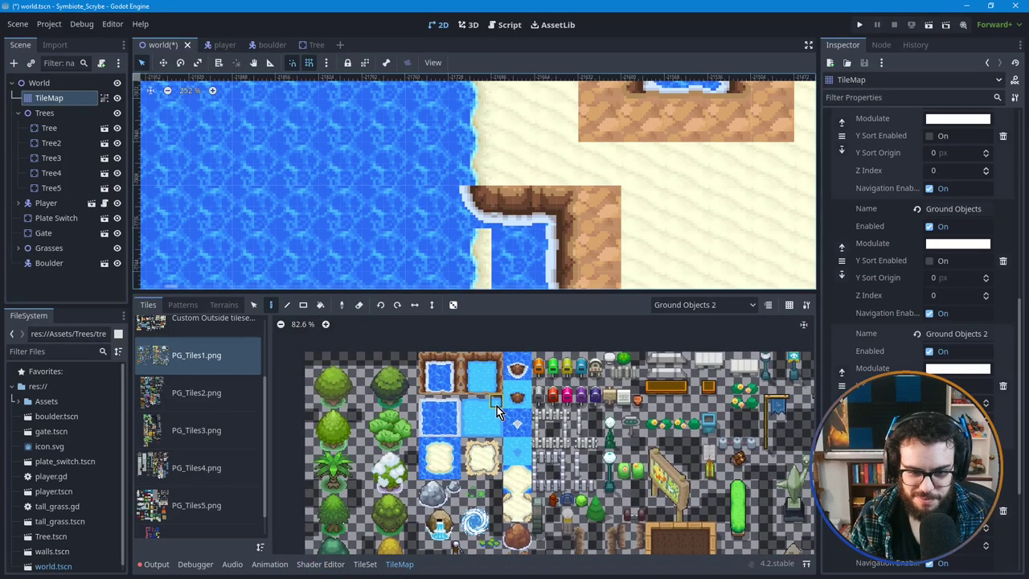
Step: Place the brown rock pool's side edge tile on the shoreline directly above the rocky corner
scroll(472, 195, "down", 1)
mouse_move(471, 195)
middle_mouse_down()
mouse_move(475, 180)
mouse_move(475, 201)
mouse_move(479, 193)
middle_mouse_up()
scroll(470, 248, "down", 1)
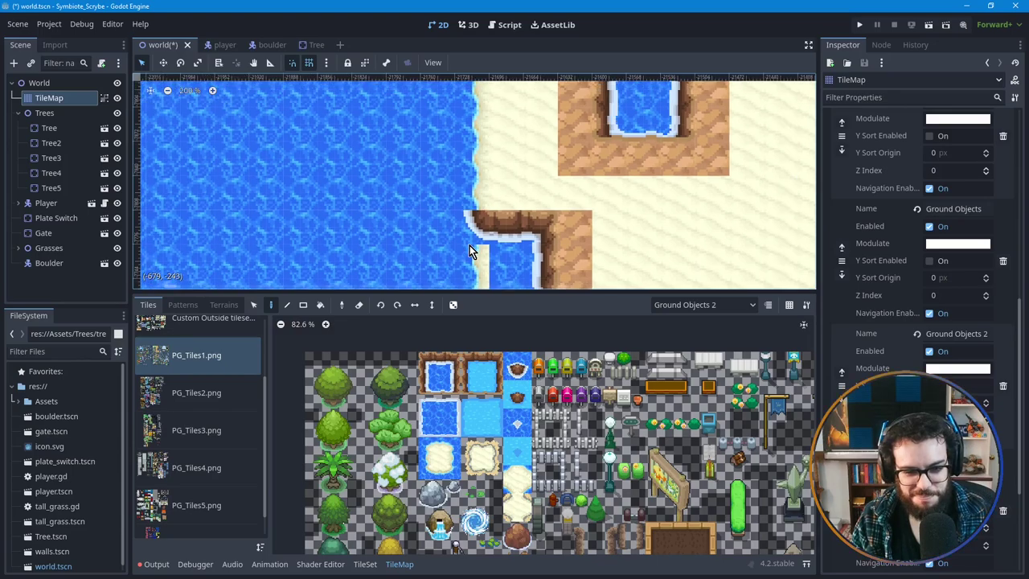
scroll(471, 248, "up", 1)
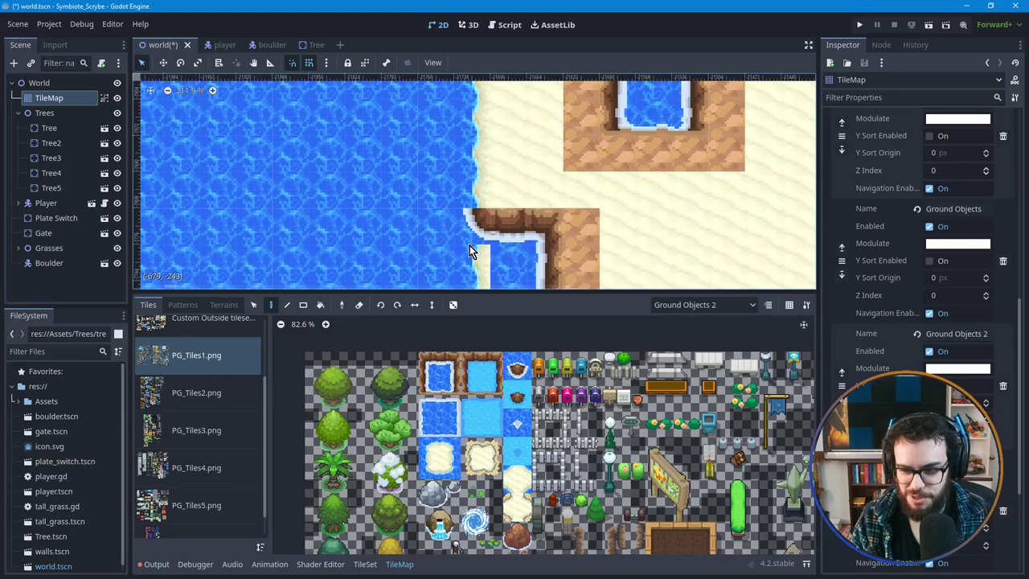
left_click(455, 375)
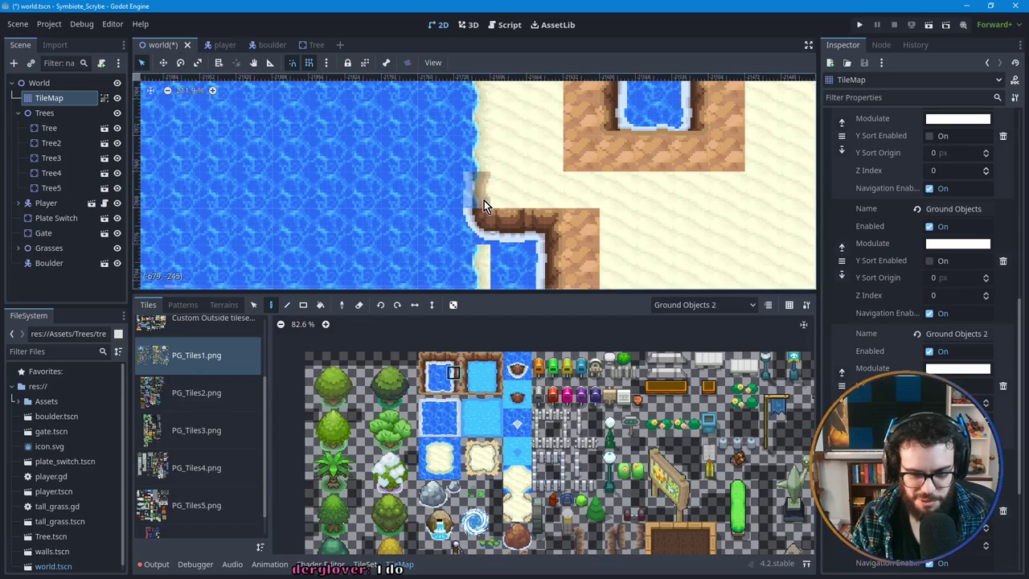
mouse_move(535, 198)
middle_mouse_down()
mouse_move(539, 243)
mouse_move(527, 193)
middle_mouse_up()
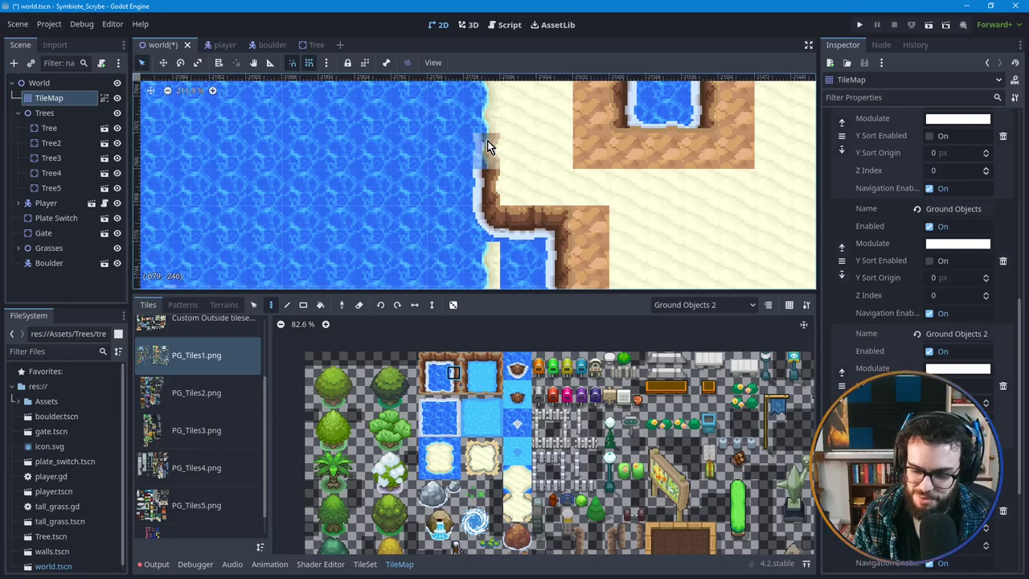
middle_click_drag(454, 148, 451, 194)
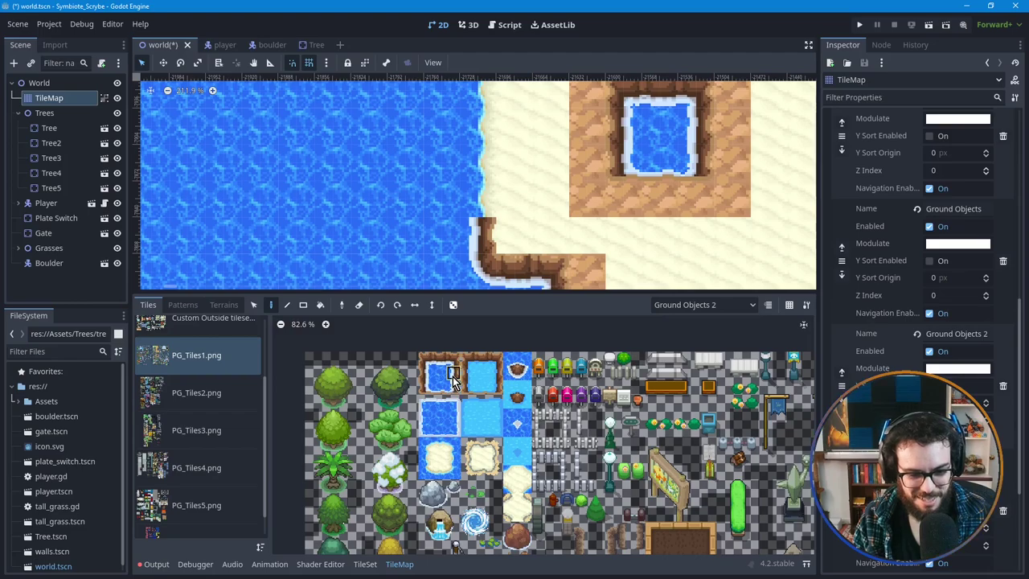
Step: Try the light and dark plain water tiles on the shore, placing dark blue water directly above the rocky edge tile
left_click(492, 426)
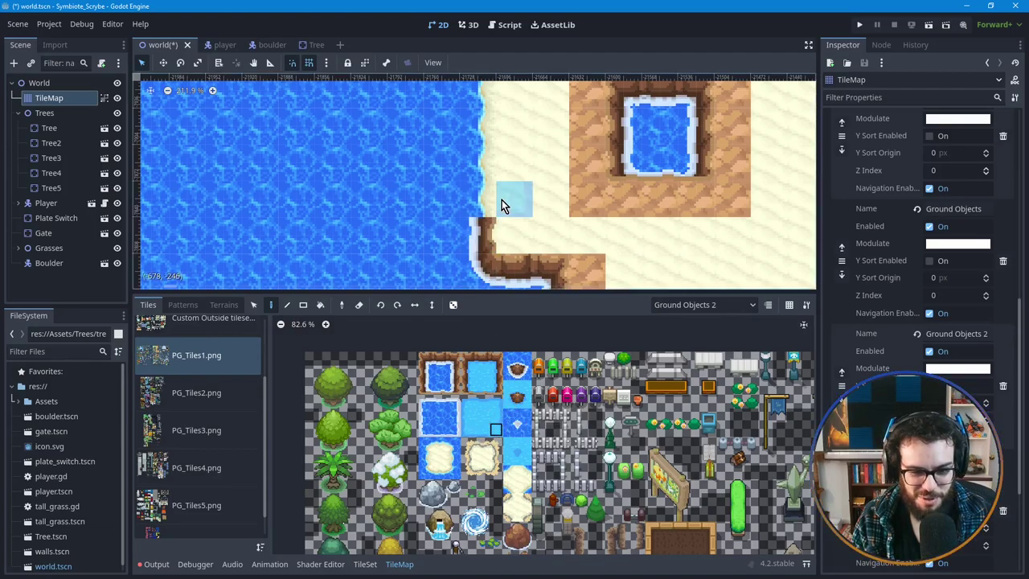
middle_click_drag(520, 249, 551, 224)
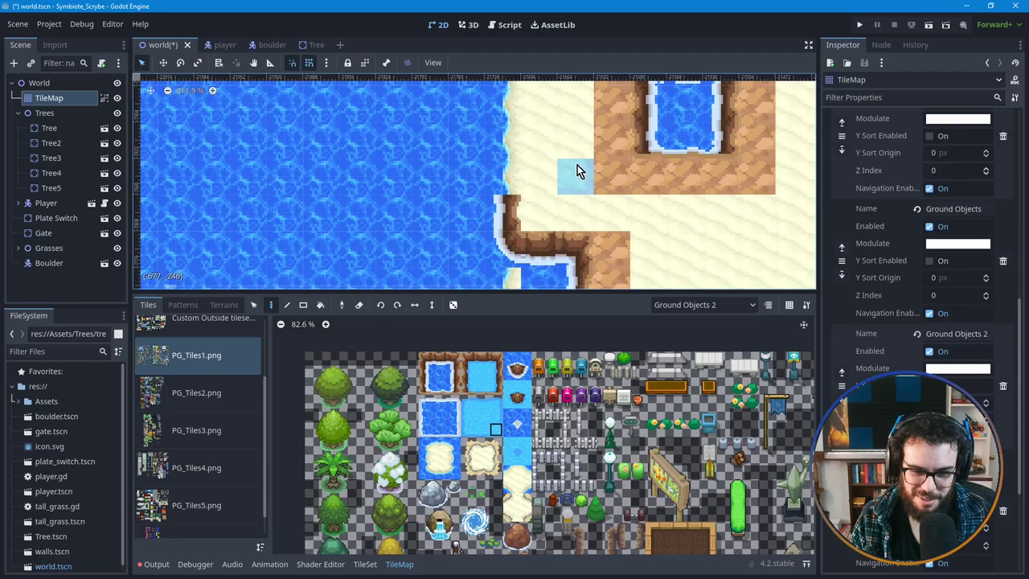
left_click(515, 244)
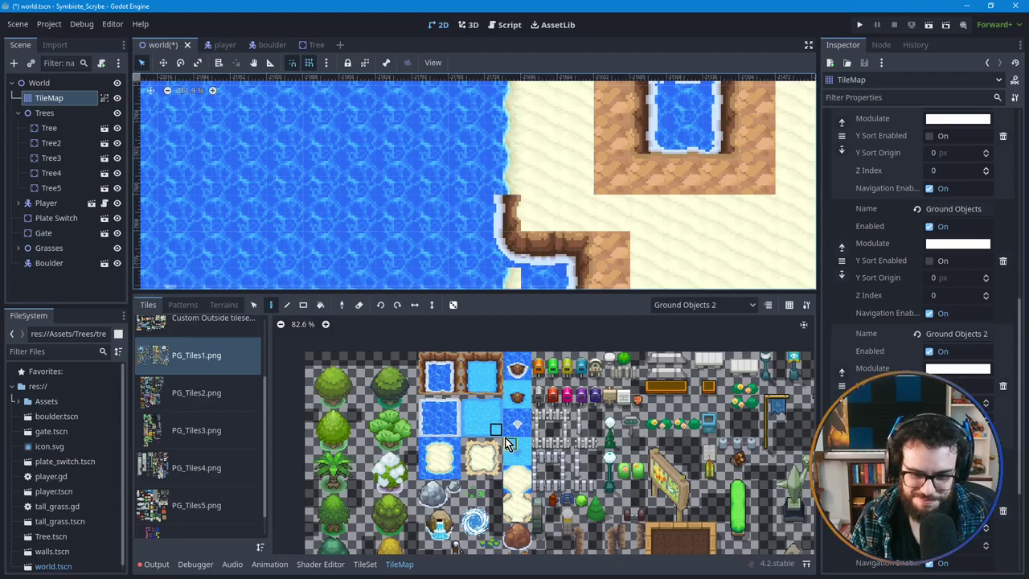
left_click(514, 397)
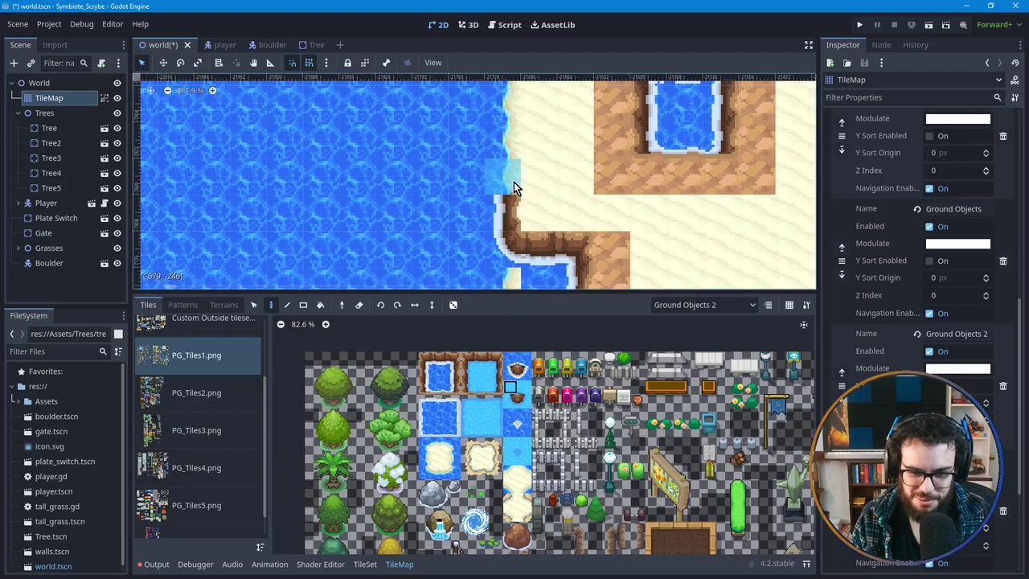
left_click(555, 283)
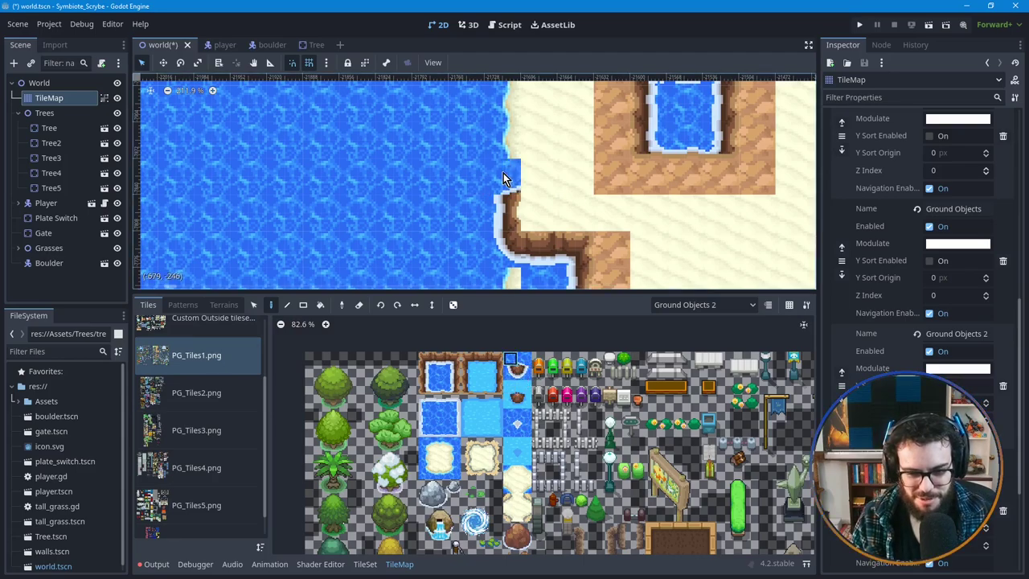
middle_click_drag(546, 197, 519, 222)
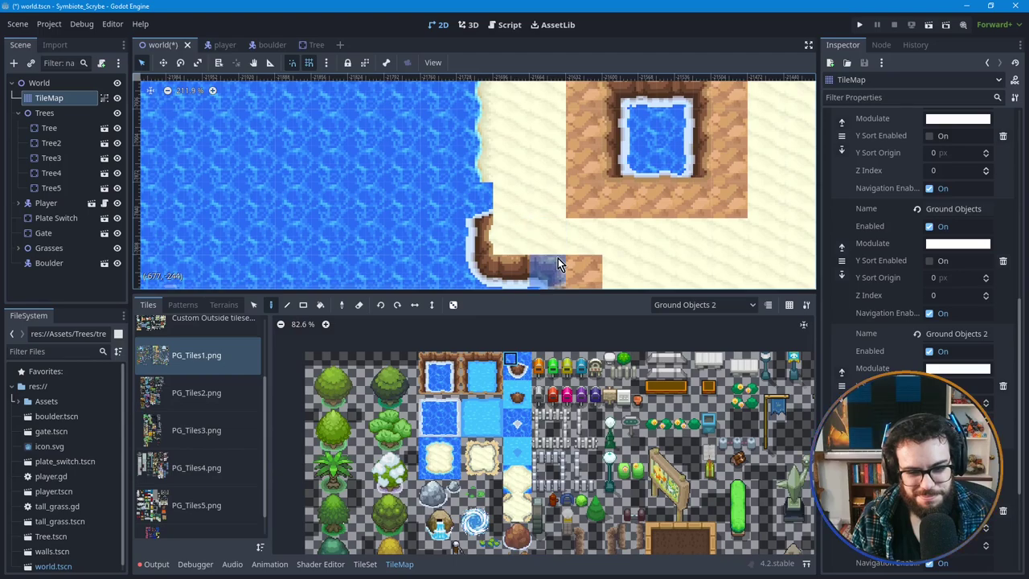
Step: Try the sand-and-water corner tile near the rocky shore edge, and undo the added water and rock edge tiles
left_click(510, 472)
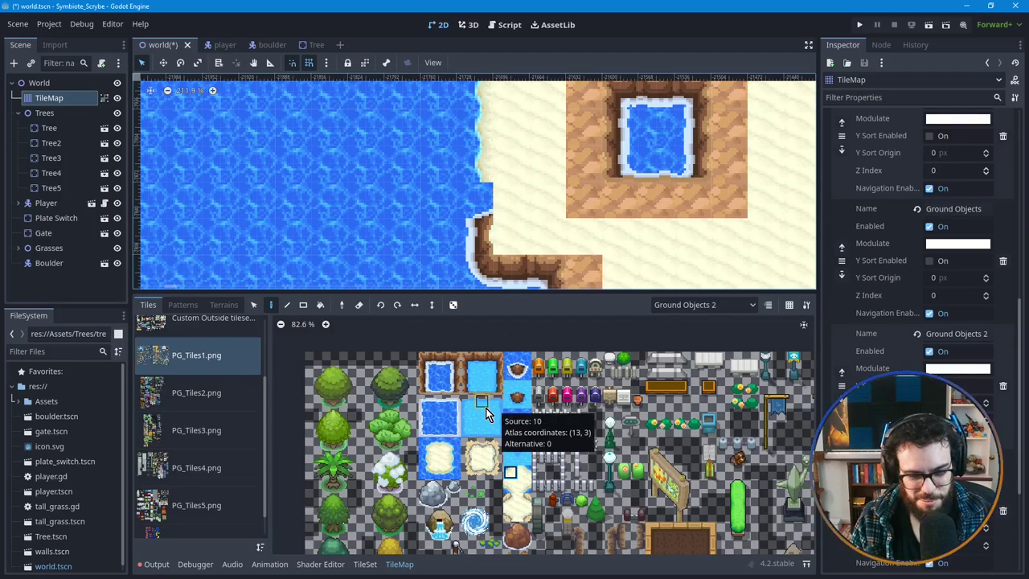
left_click(496, 408)
left_click(480, 216)
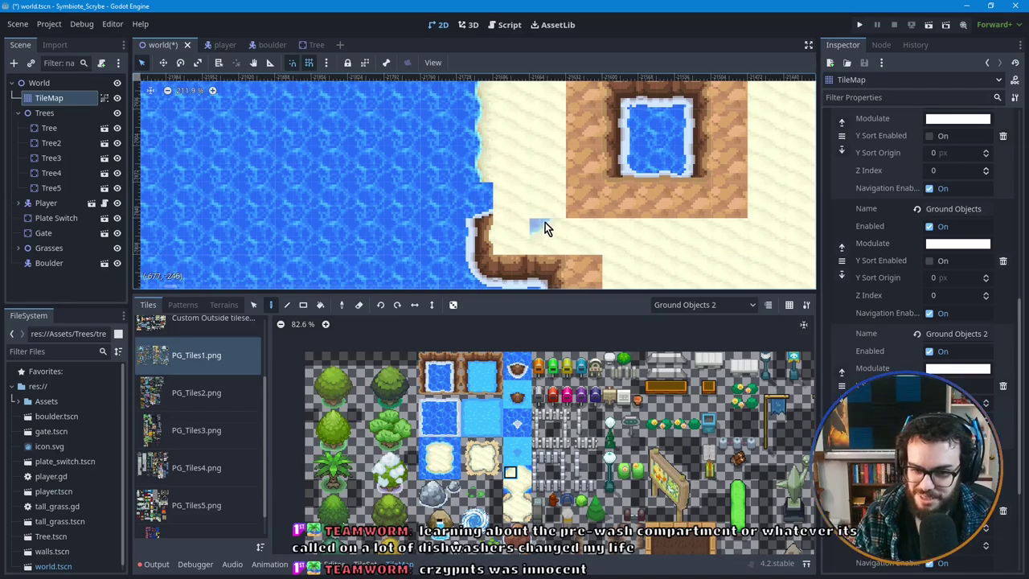
key("ctrl+z")
key("ctrl+z")
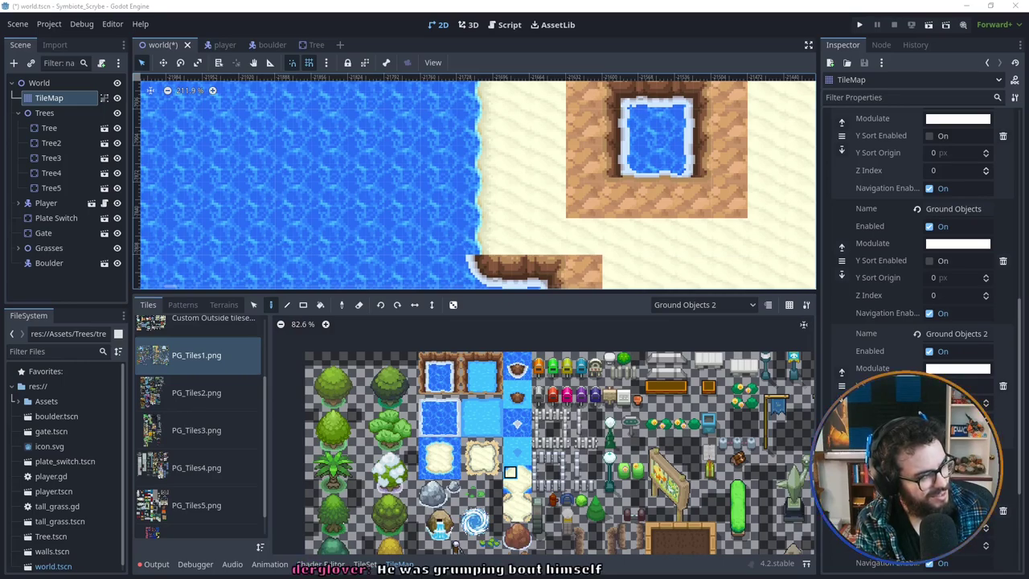
Step: Look over the shoreline around the rock pools and grey rock patch, comparing it with the water and sand tiles in PG_Tiles1.png
scroll(516, 262, "down", 3)
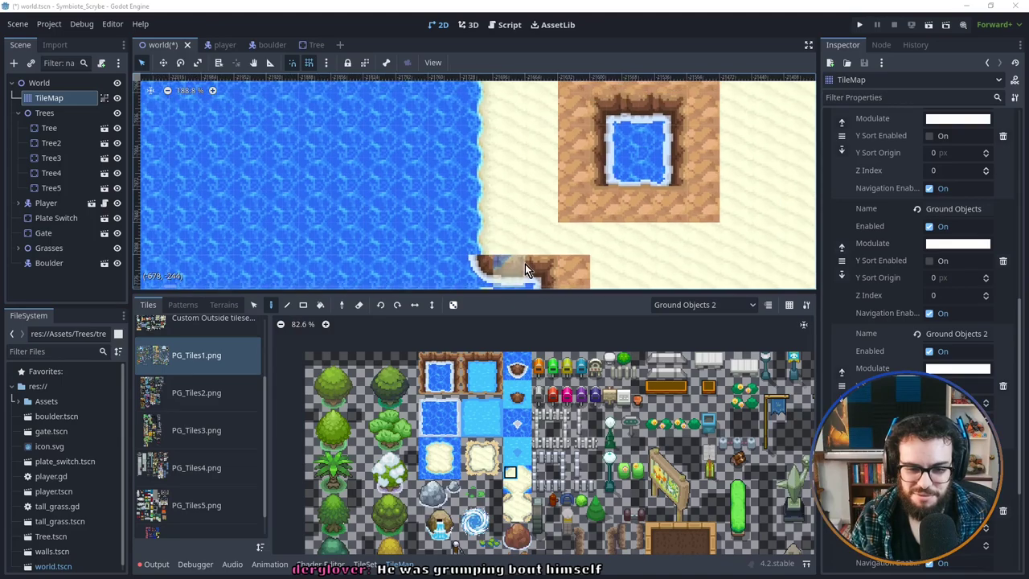
middle_click_drag(544, 276, 499, 181)
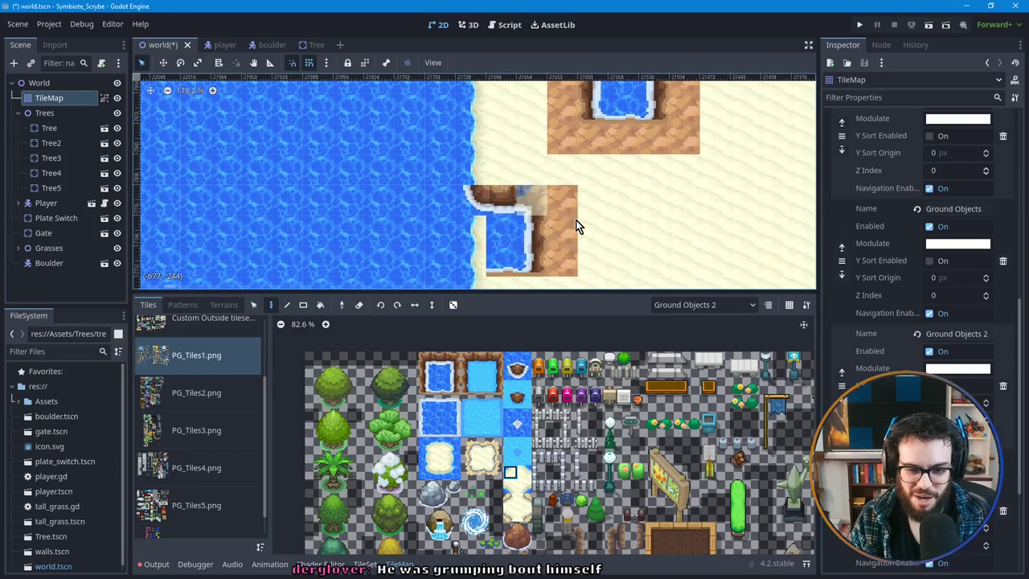
scroll(528, 231, "down", 3)
mouse_move(464, 188)
middle_mouse_down()
mouse_move(482, 193)
mouse_move(427, 249)
mouse_move(426, 228)
mouse_move(474, 182)
middle_mouse_up()
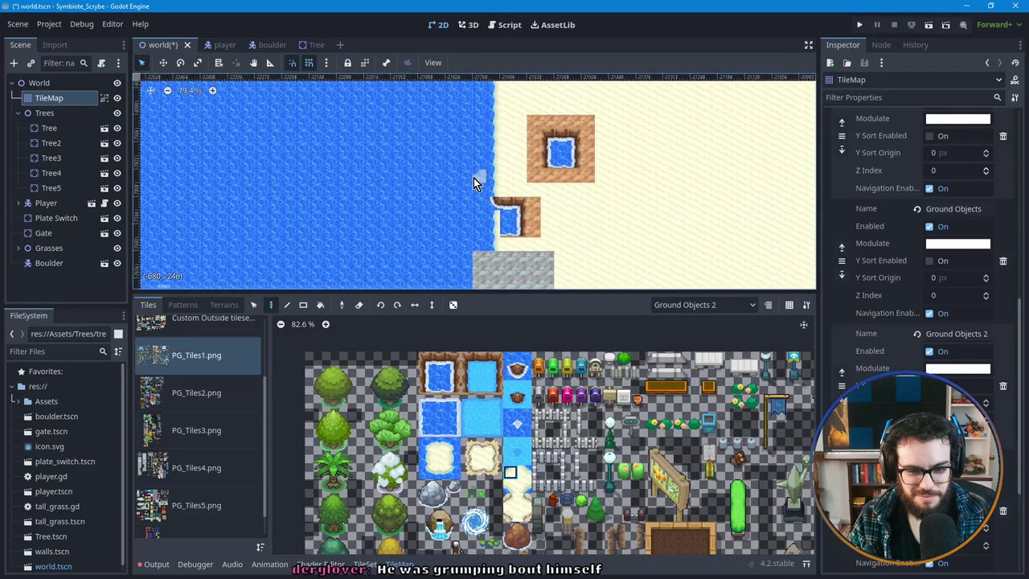
middle_click_drag(417, 205, 506, 223)
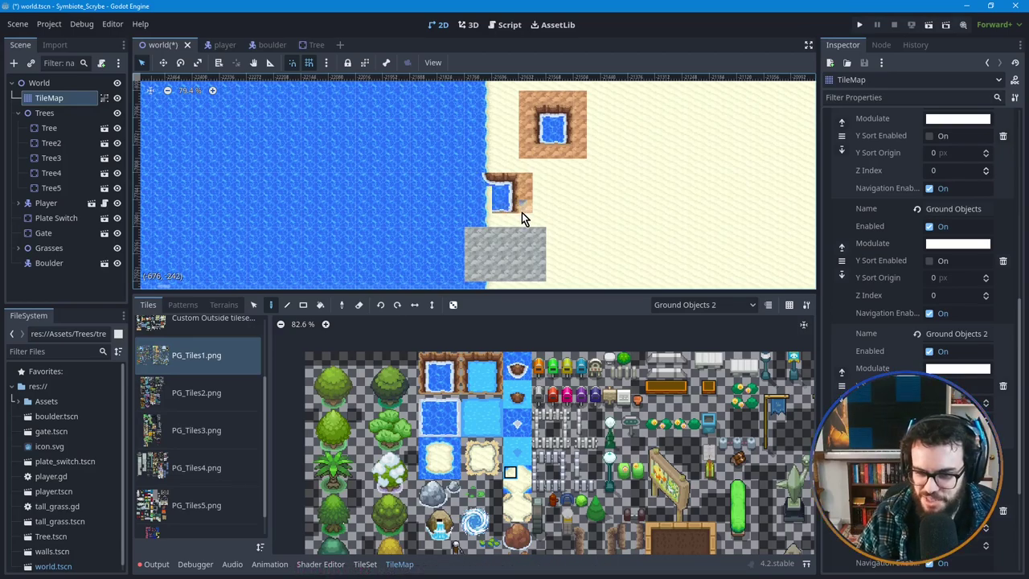
middle_click_drag(531, 191, 526, 208)
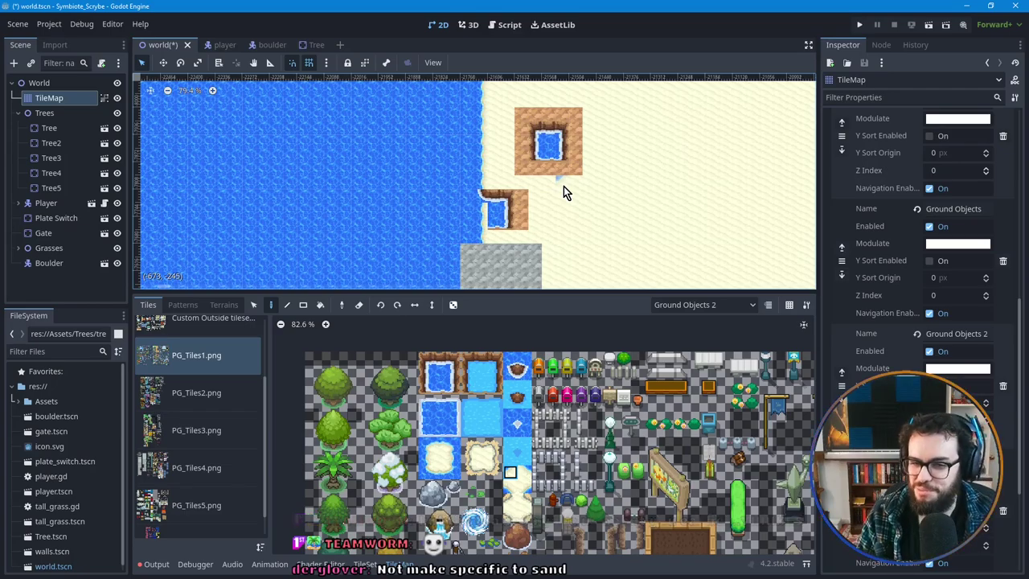
scroll(489, 156, "up", 3, "ctrl")
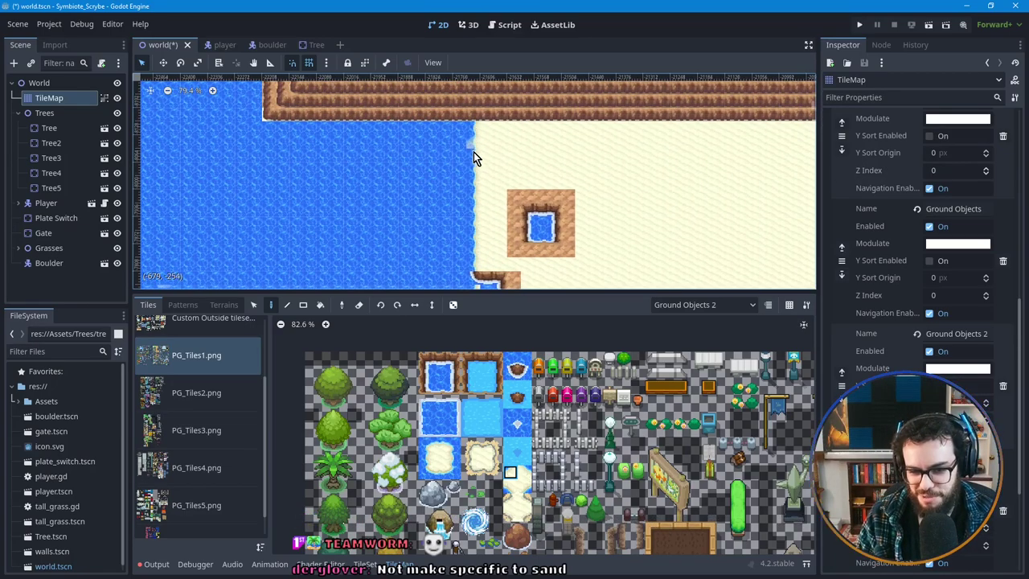
scroll(488, 193, "down", 2, "ctrl")
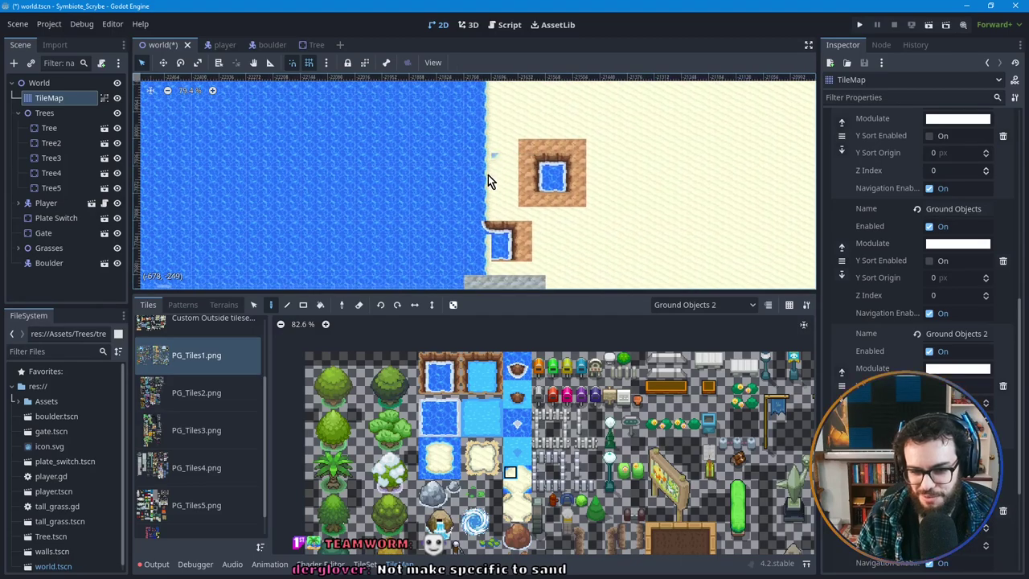
scroll(537, 228, "down", 2, "ctrl")
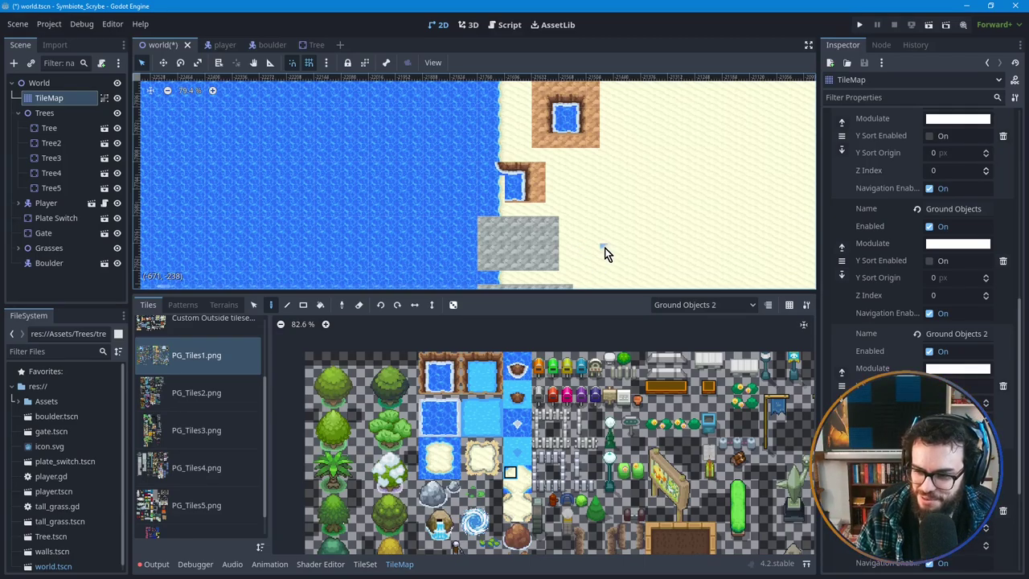
scroll(494, 193, "up", 5)
scroll(496, 195, "down", 1)
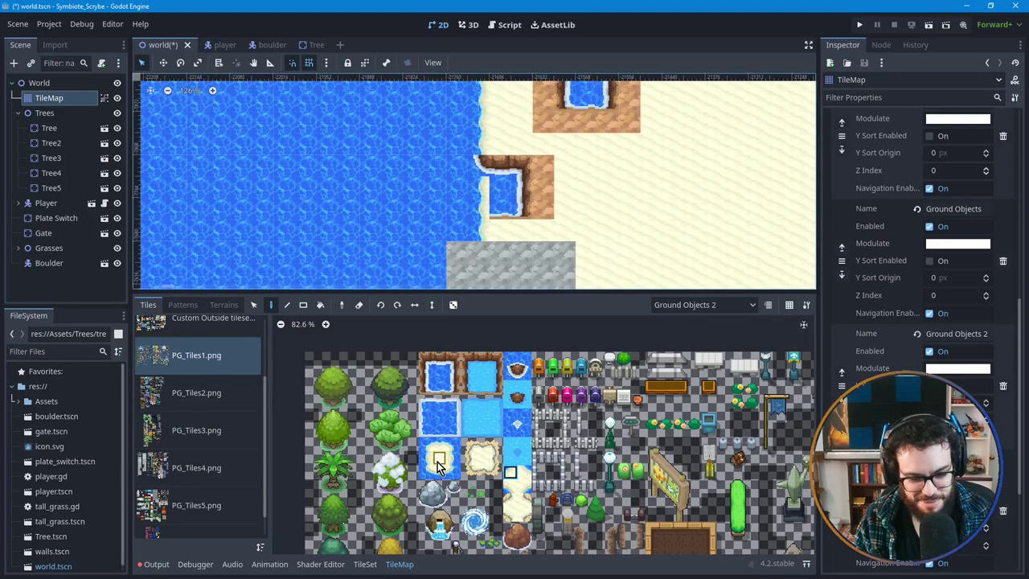
scroll(456, 415, "down", 1)
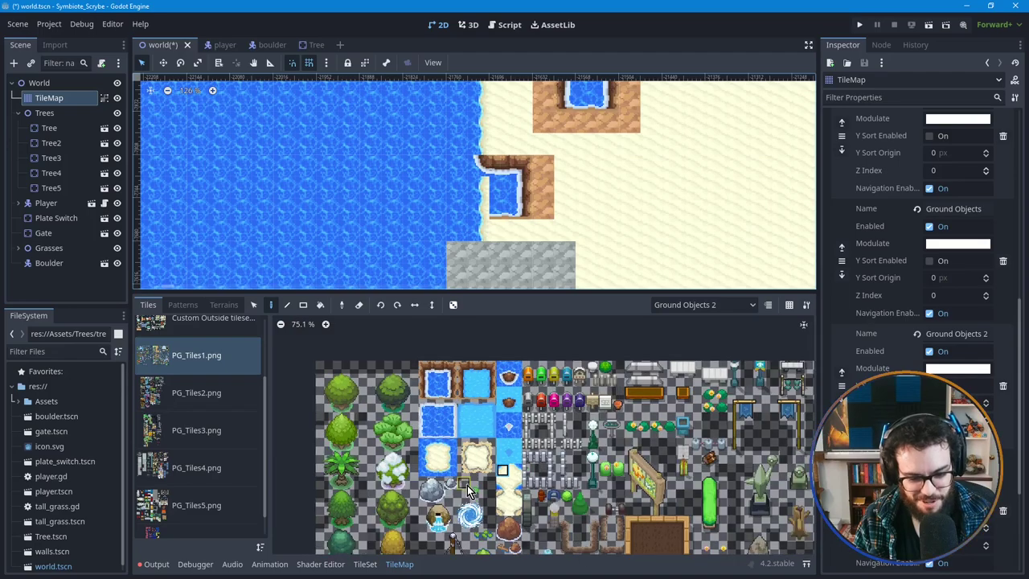
Step: Undo the rock-edged pools and rock ground patches placed along the beach until the plain shoreline is restored
middle_click_drag(649, 198, 583, 264)
scroll(530, 241, "down", 2)
middle_click_drag(482, 225, 555, 190)
scroll(553, 207, "down", 1)
key("ctrl+z")
key("ctrl+z")
key("ctrl+z")
key("ctrl+z")
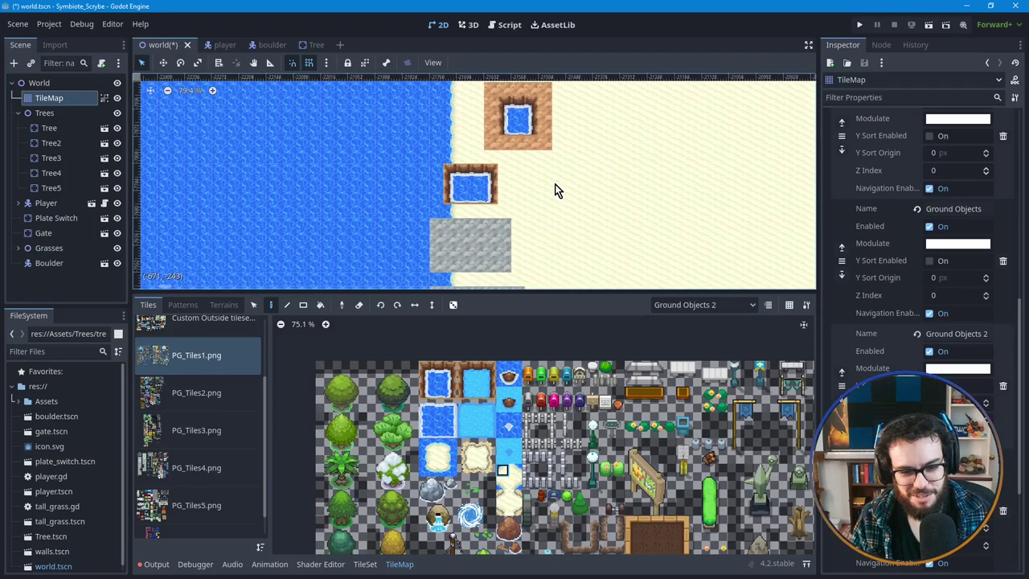
key("ctrl+z")
key("ctrl+z")
key("ctrl+z")
key("ctrl+z")
key("ctrl+z")
key("ctrl+z")
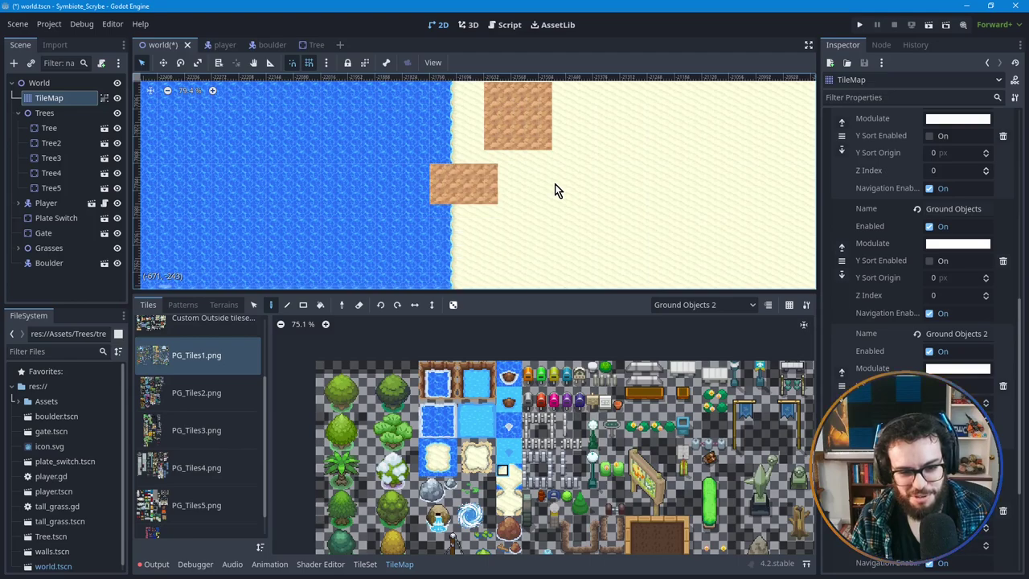
key("ctrl+z")
key("ctrl+z")
Step: Place the two right-hand columns of the dark-water rock pool on the straight shoreline, with their rocky edge on the sand
key("1")
left_click_drag(424, 373, 440, 395)
scroll(498, 249, "down", 4)
scroll(531, 238, "down", 2)
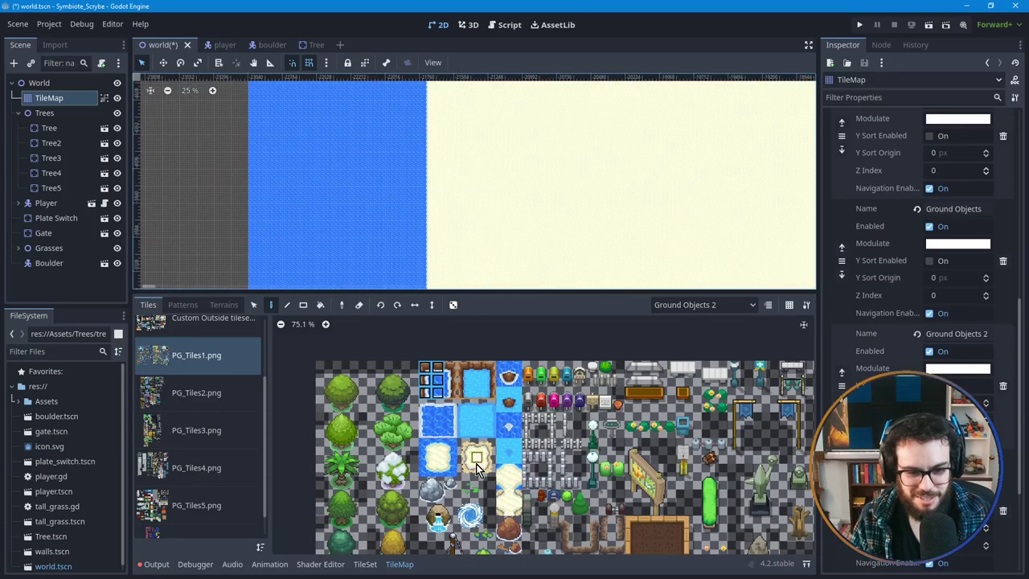
middle_click_drag(443, 230, 462, 150)
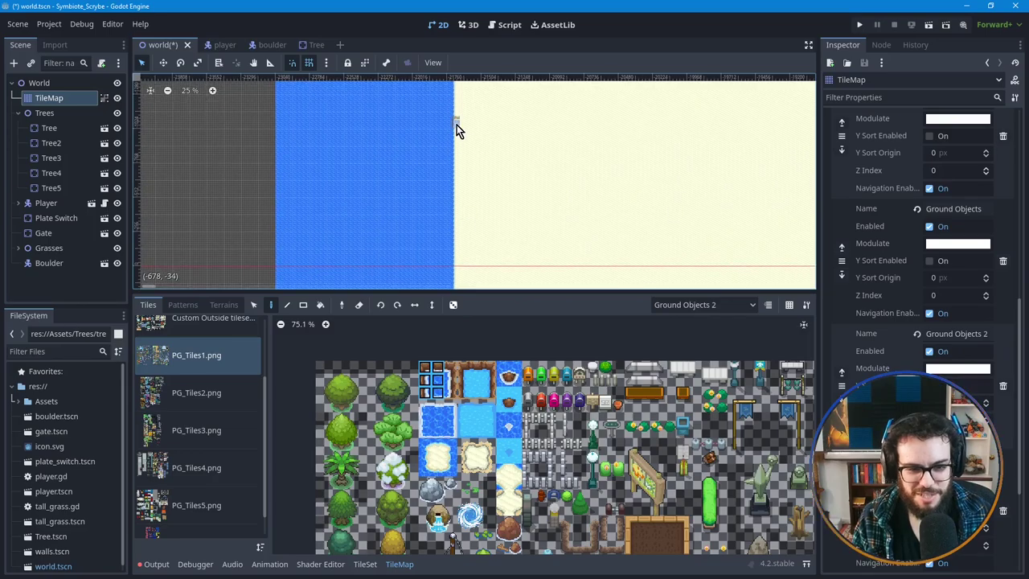
scroll(462, 194, "up", 10)
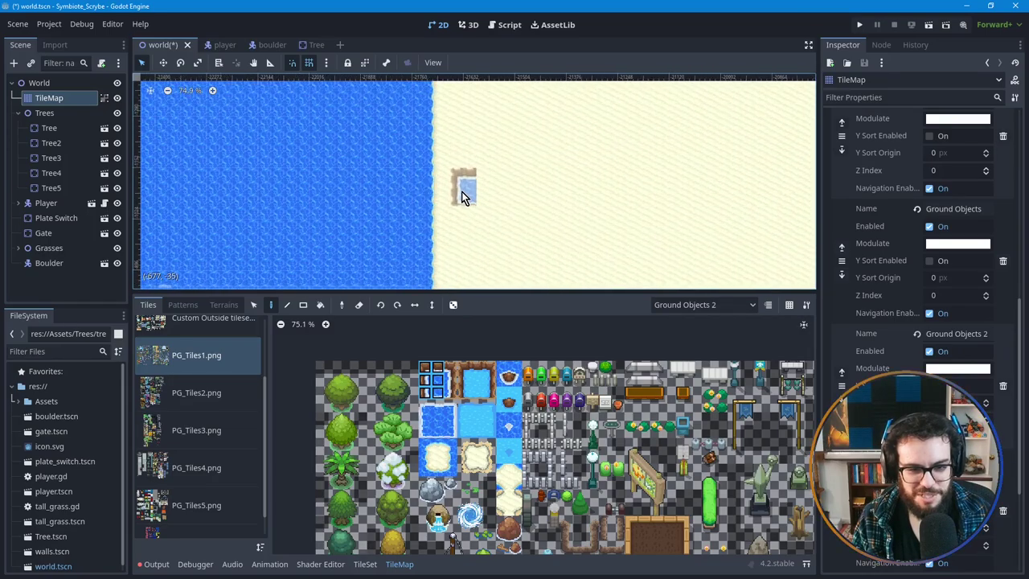
left_click(450, 376)
left_click_drag(449, 392, 430, 368)
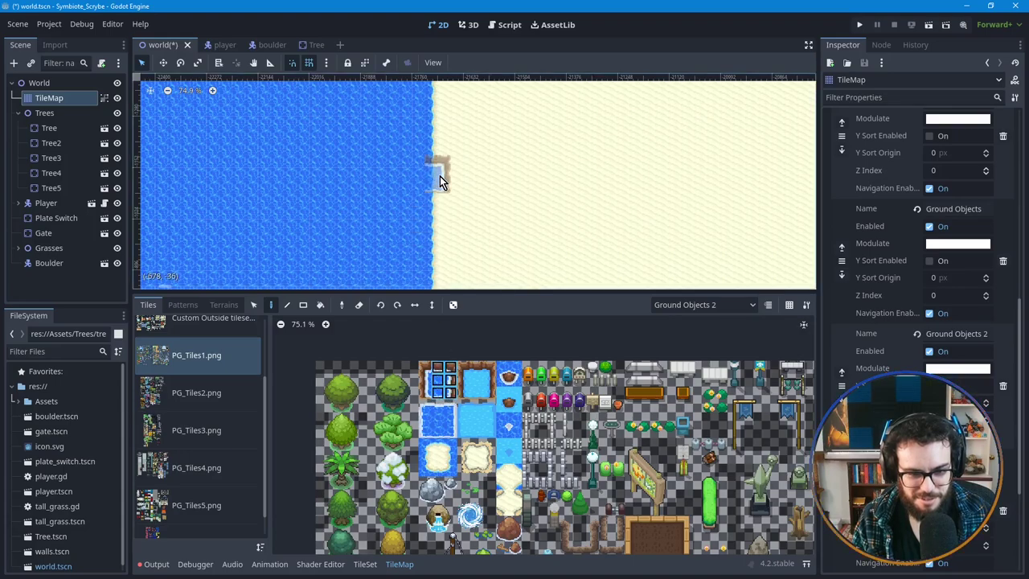
left_click(448, 201)
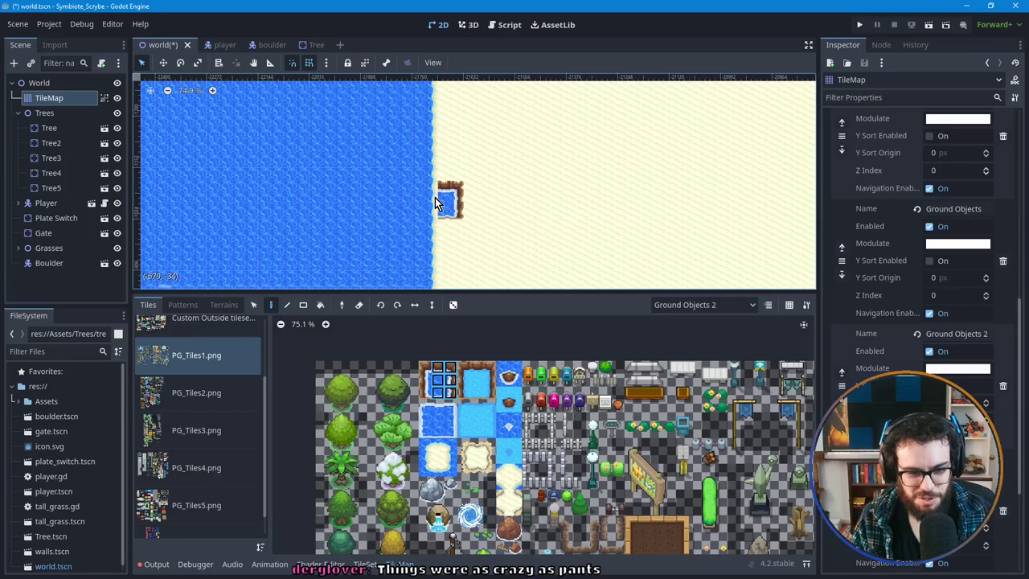
Step: Add the curved rock corner tile at the water end of the upper rock edge, and place dark-water edge tiles directly above it
scroll(400, 165, "up", 1)
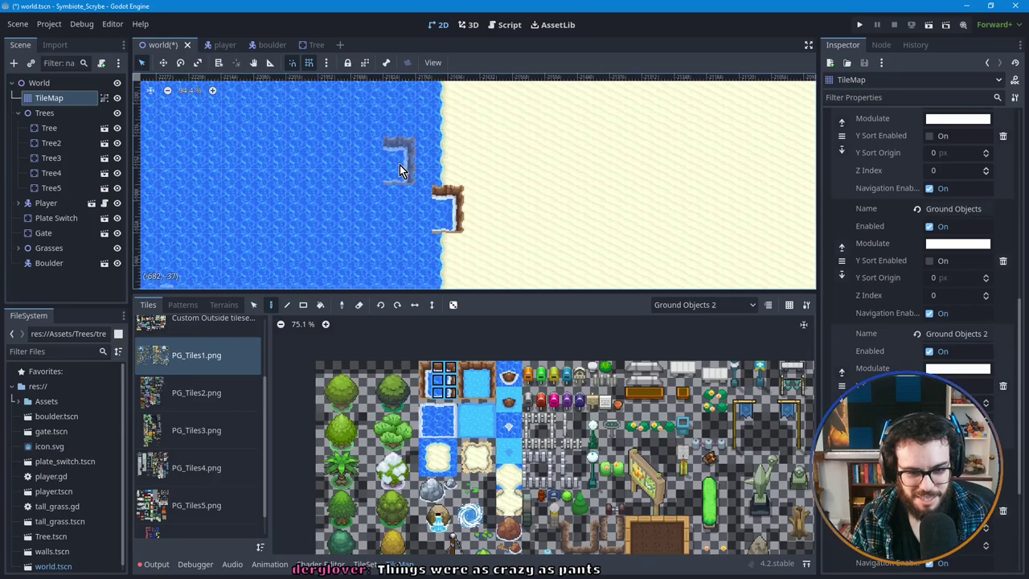
scroll(399, 164, "up", 3)
left_click(451, 392)
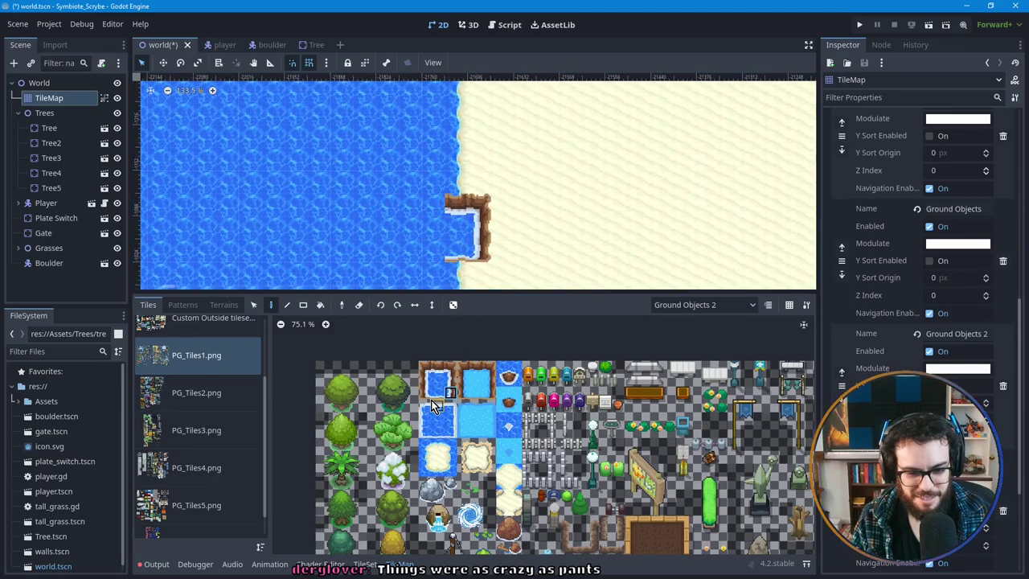
left_click(508, 378)
left_click(447, 214)
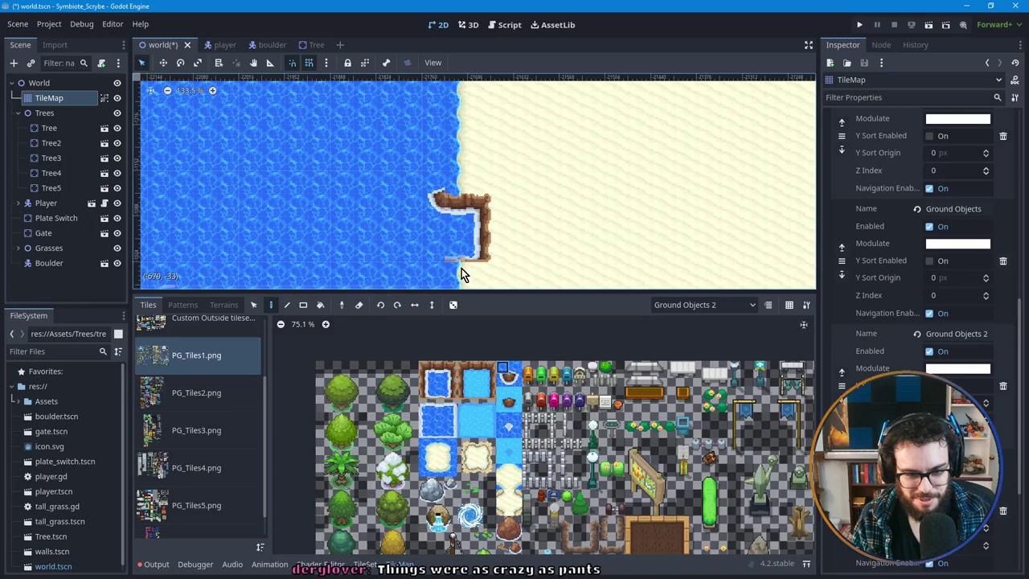
left_click(438, 393)
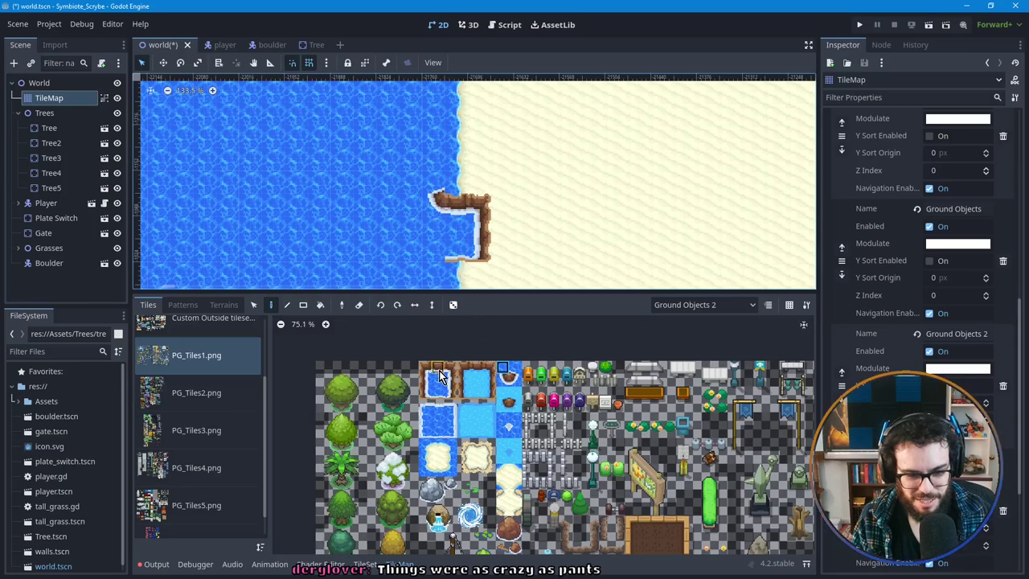
left_click(454, 192)
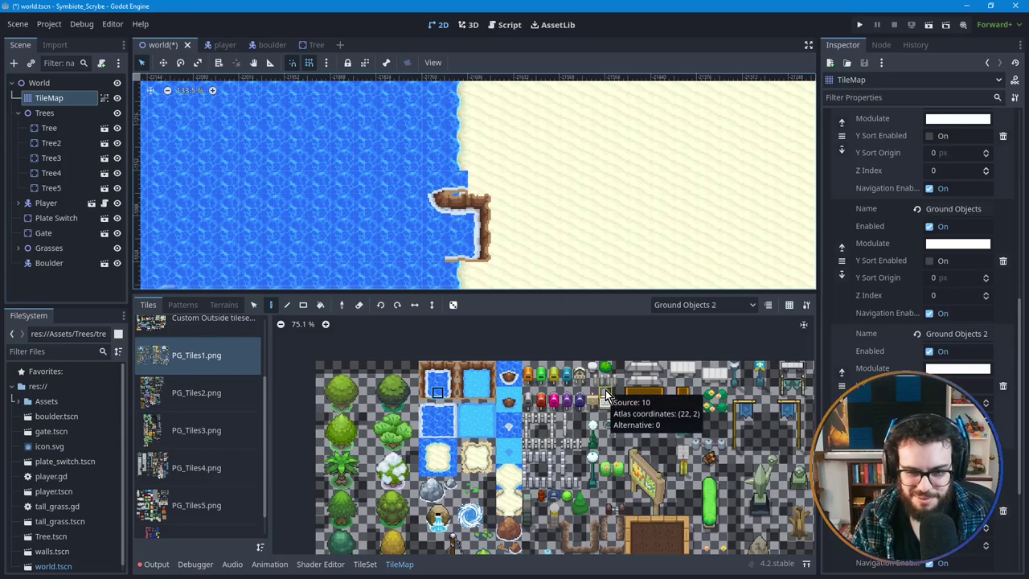
left_click(466, 181)
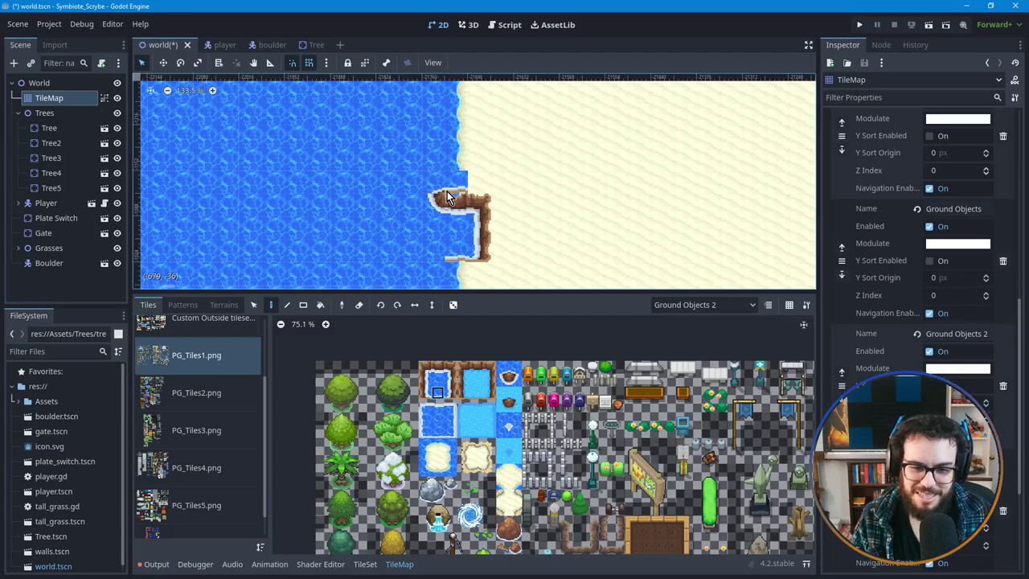
Step: Examine the shoreline up to where the sand and water meet the brown cliff
middle_click_drag(533, 154, 528, 214)
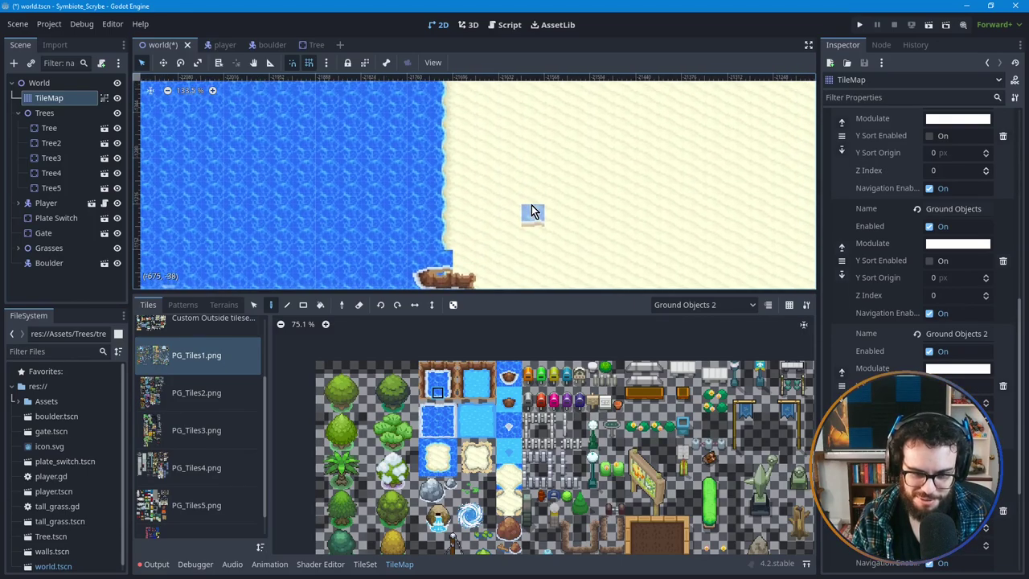
scroll(481, 185, "down", 4)
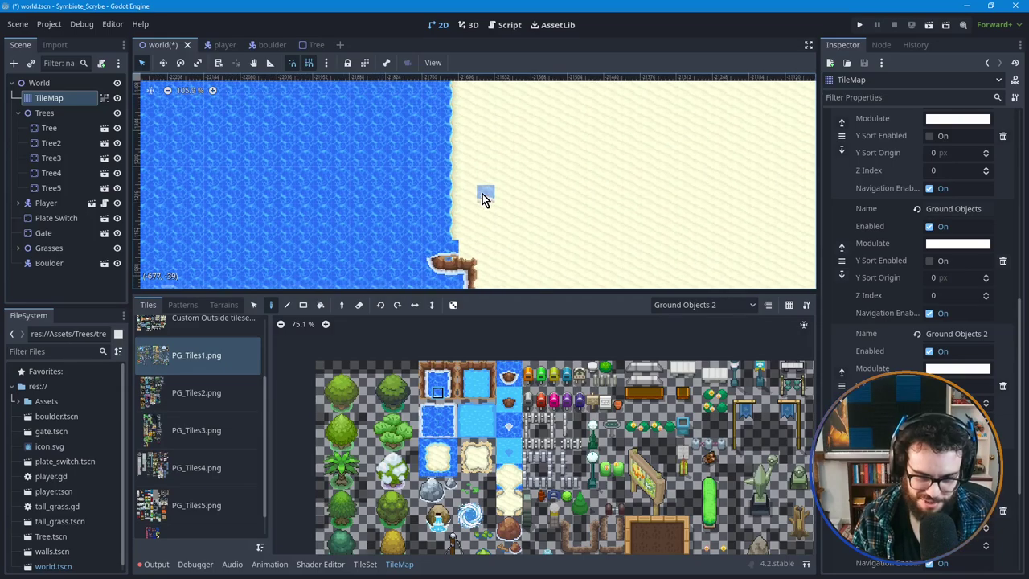
middle_click_drag(506, 185, 483, 228)
scroll(486, 167, "down", 3)
scroll(485, 167, "down", 1)
scroll(464, 206, "up", 2)
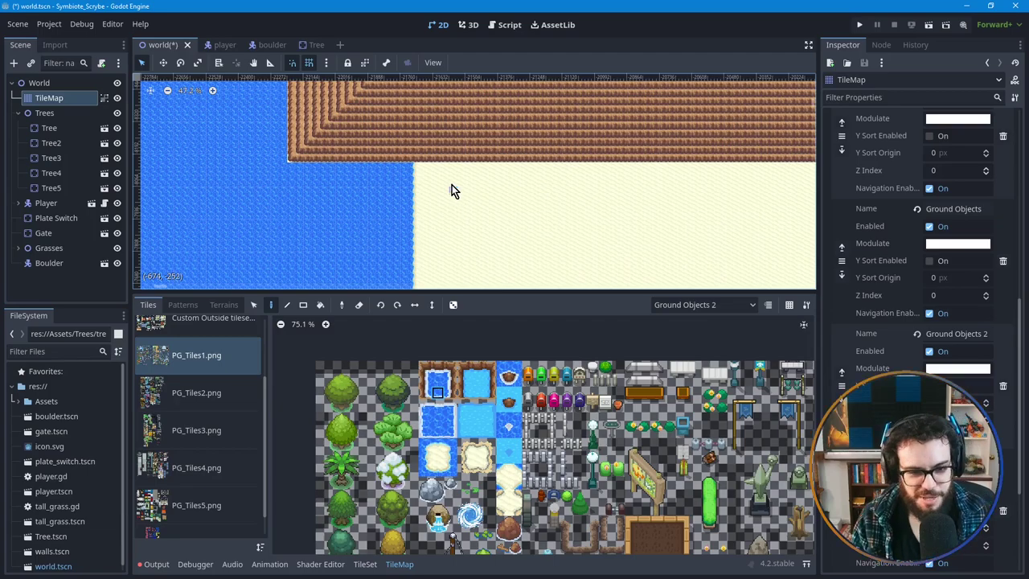
scroll(390, 185, "up", 3)
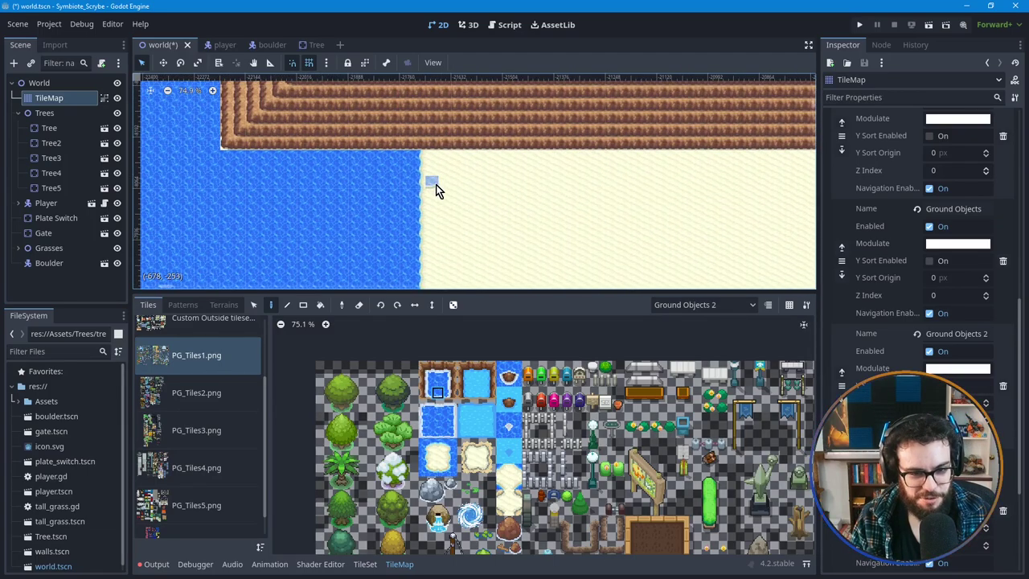
scroll(437, 189, "down", 1)
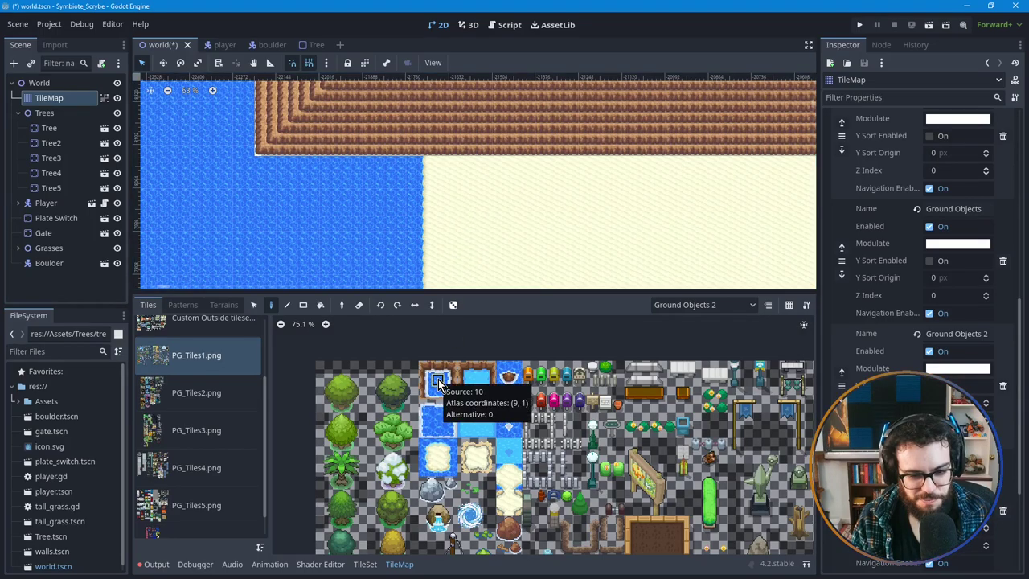
Step: Make Ground the TileMap's active layer and pick the right edge tile of the dark-water rock pool in PG_Tiles1.png
left_click(434, 432)
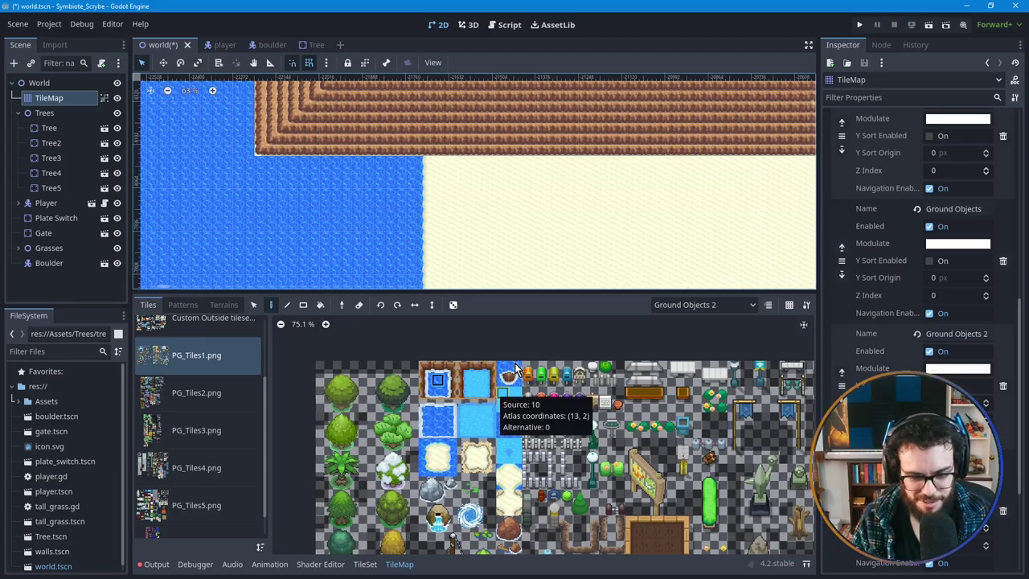
left_click(441, 373)
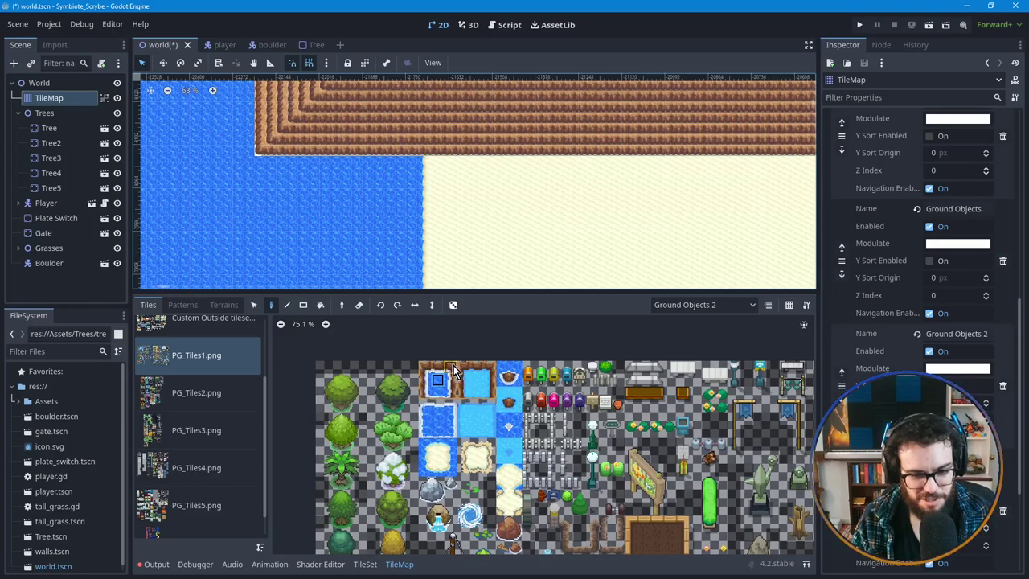
left_click(701, 304)
left_click(685, 320)
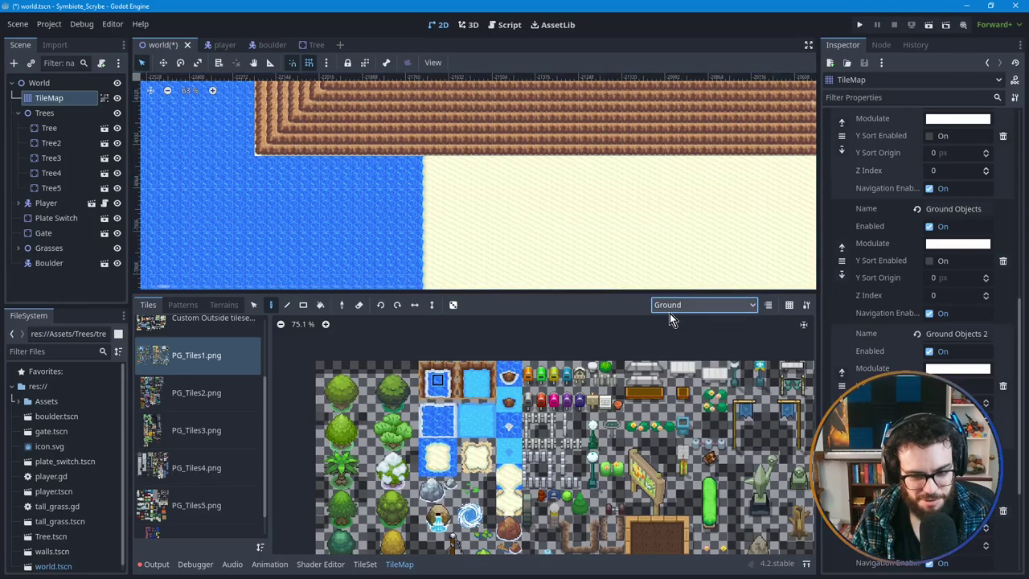
left_click(677, 311)
left_click(679, 336)
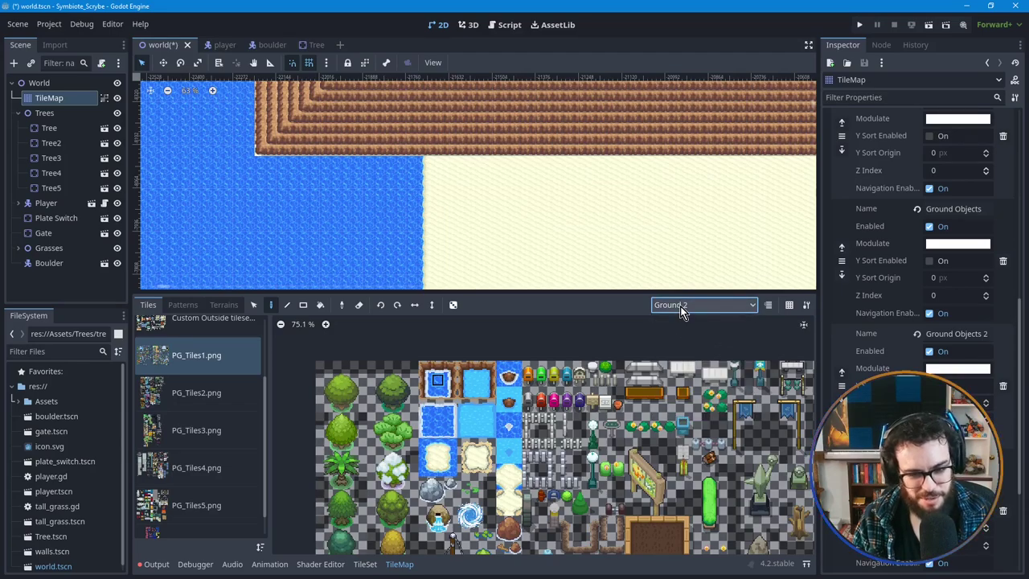
left_click(679, 309)
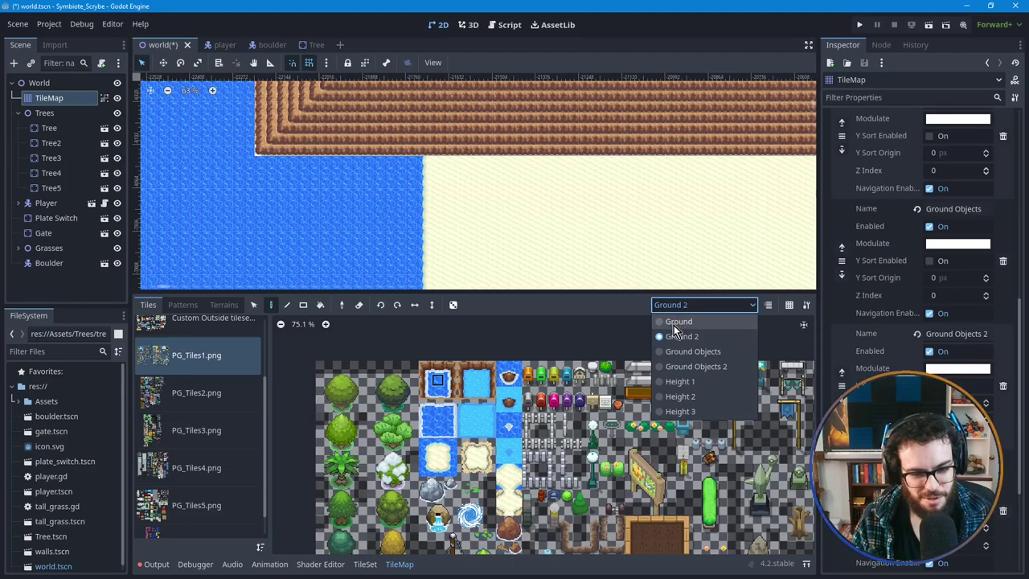
left_click(676, 322)
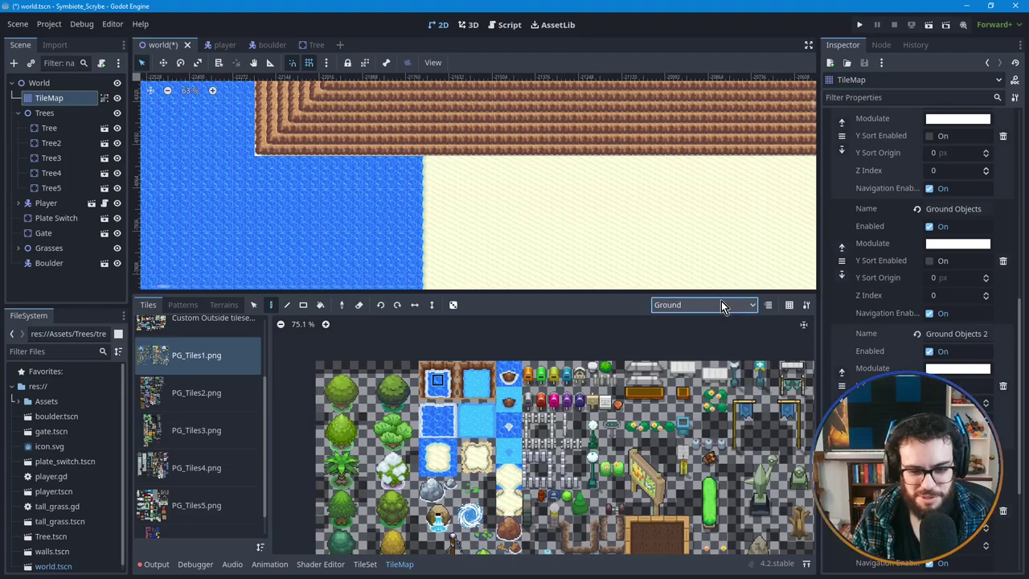
left_click(720, 303)
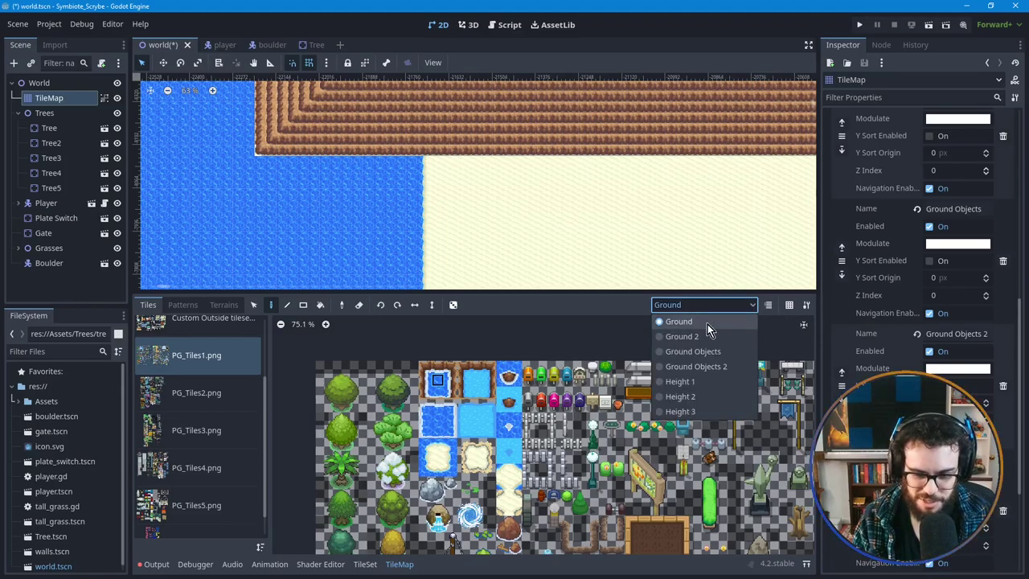
left_click(692, 310)
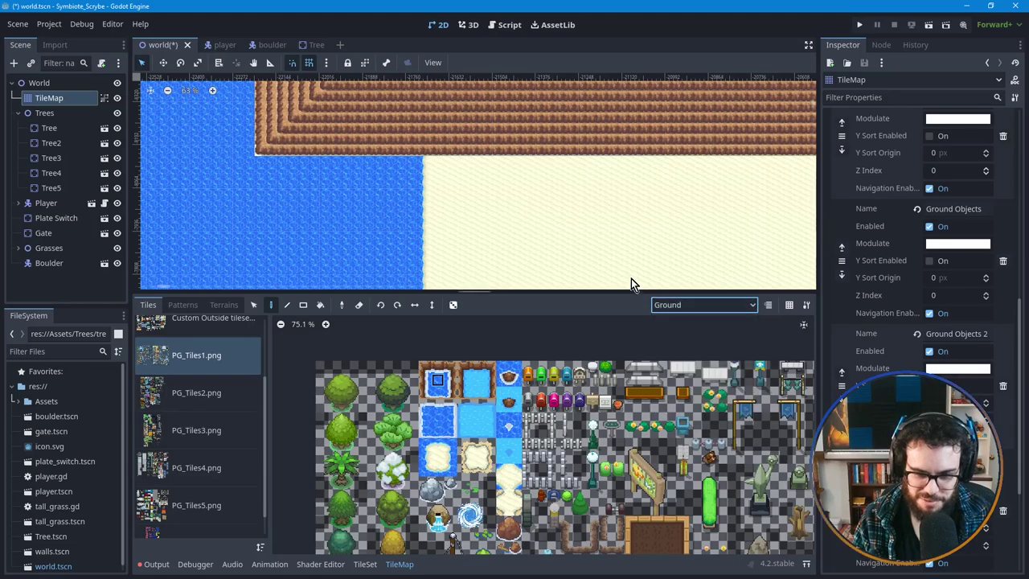
left_click(443, 249)
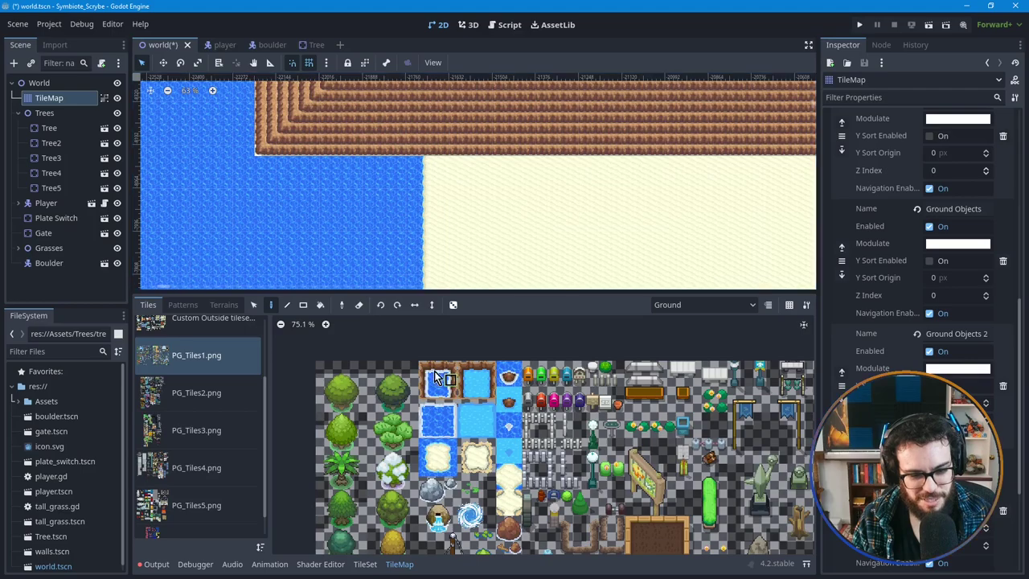
Step: Try replacing the shoreline below the cliff with a straight vertical line of WaterRock1 terrain on the Ground layer, and undo it
left_click(224, 304)
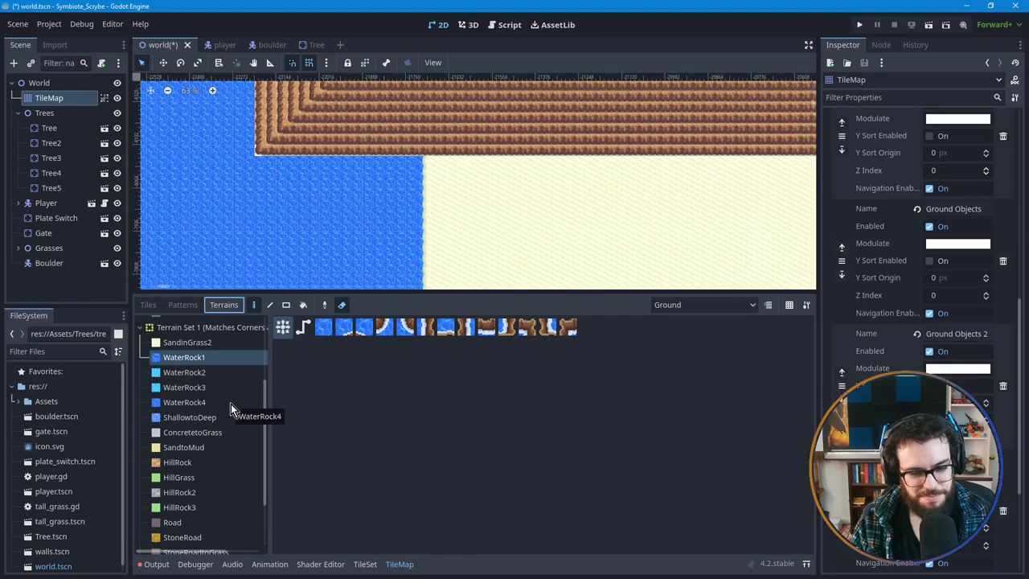
scroll(419, 211, "down", 2)
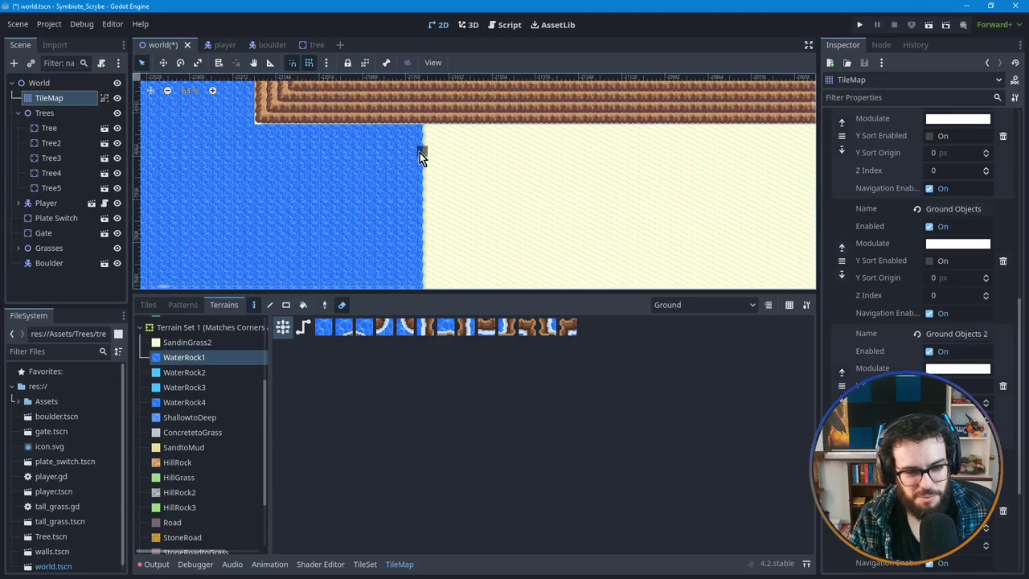
left_click(270, 305)
left_click_drag(425, 129, 419, 259)
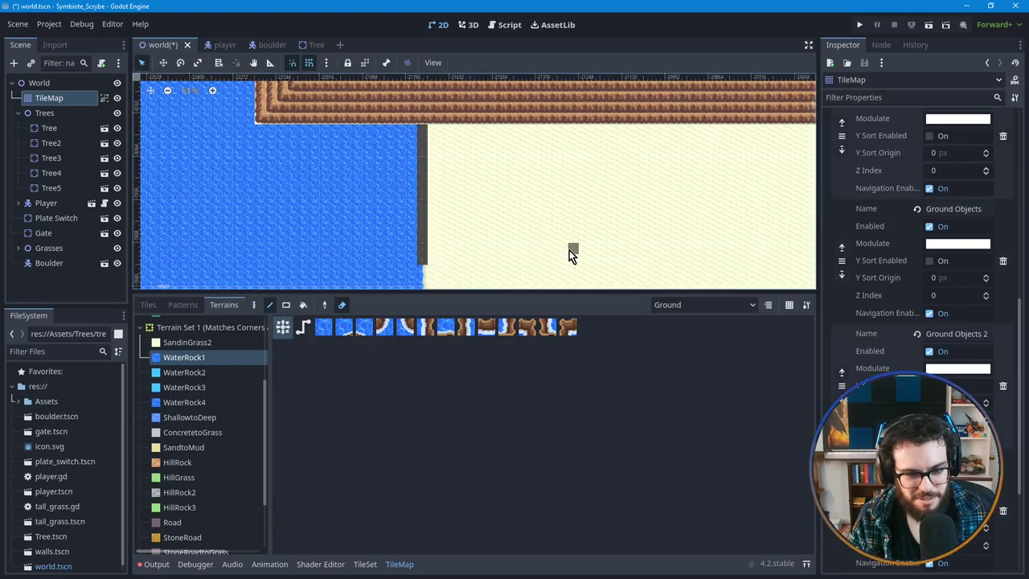
left_click(341, 305)
left_click_drag(424, 134, 425, 241)
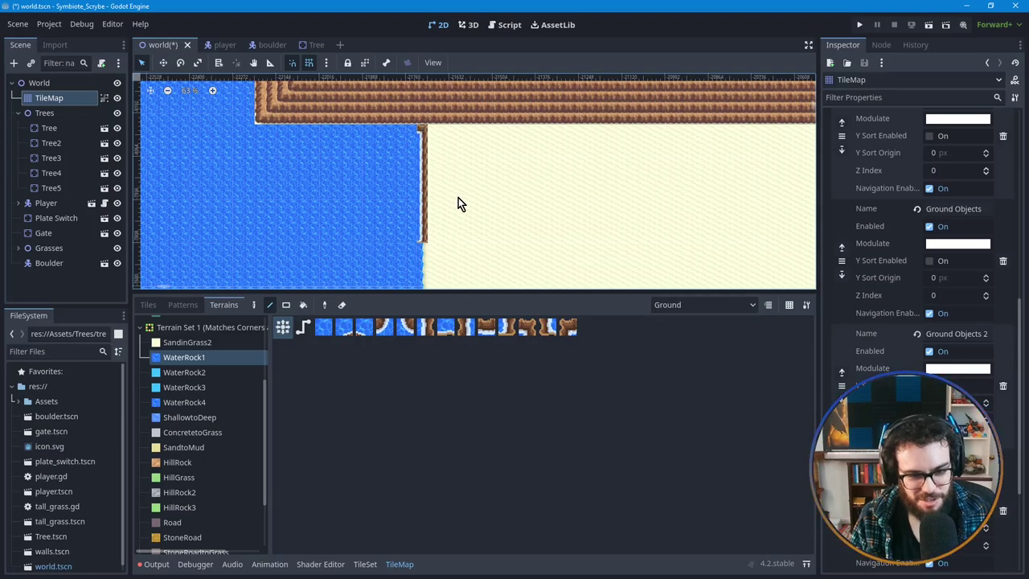
key("ctrl+z")
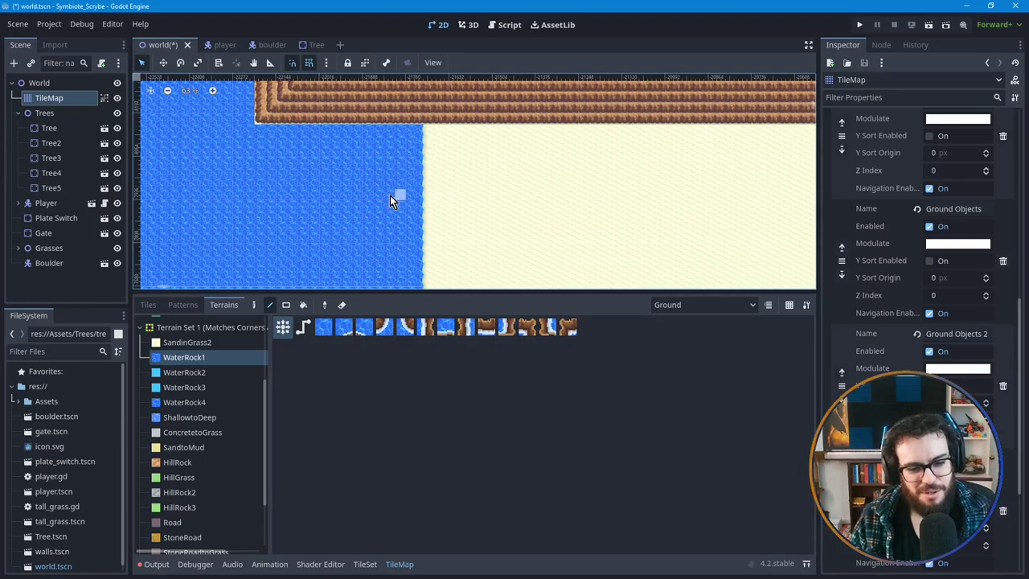
Step: Find the ochre U-shaped ridge tiles in PG_Tiles1.png and select the whole block, then clear the selection
left_click(148, 305)
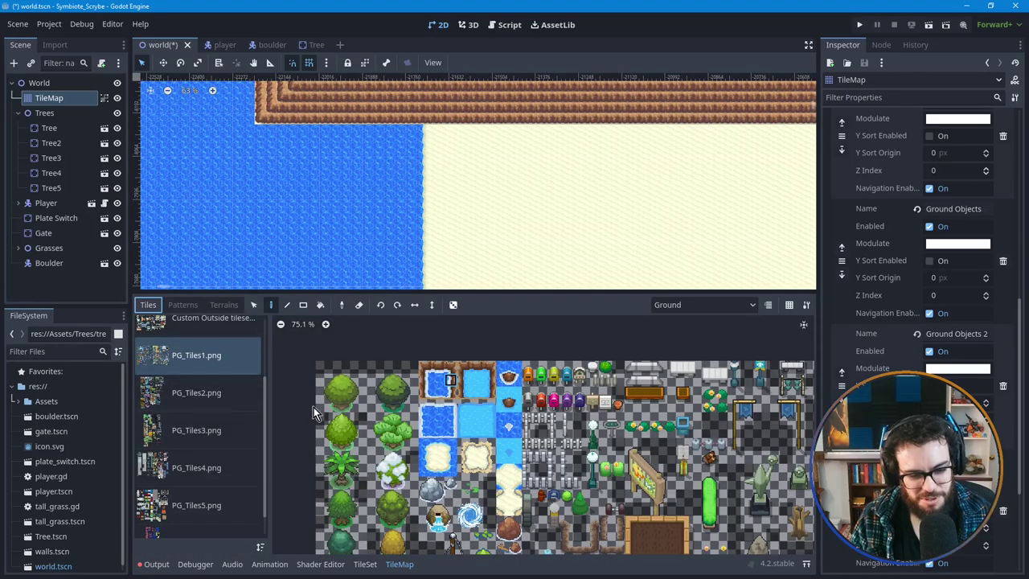
scroll(602, 489, "down", 2)
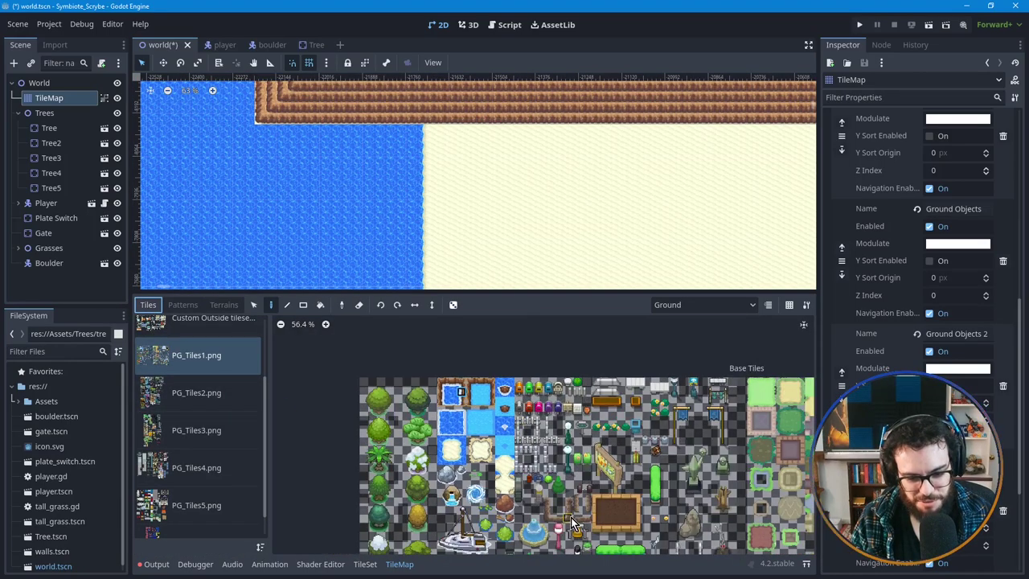
scroll(586, 520, "up", 3)
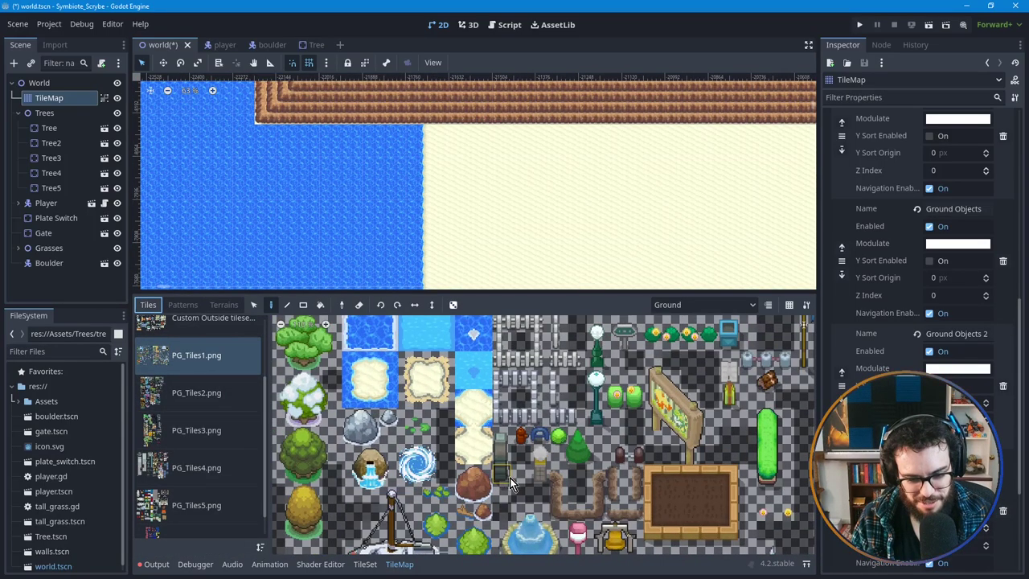
middle_click_drag(580, 483, 513, 388)
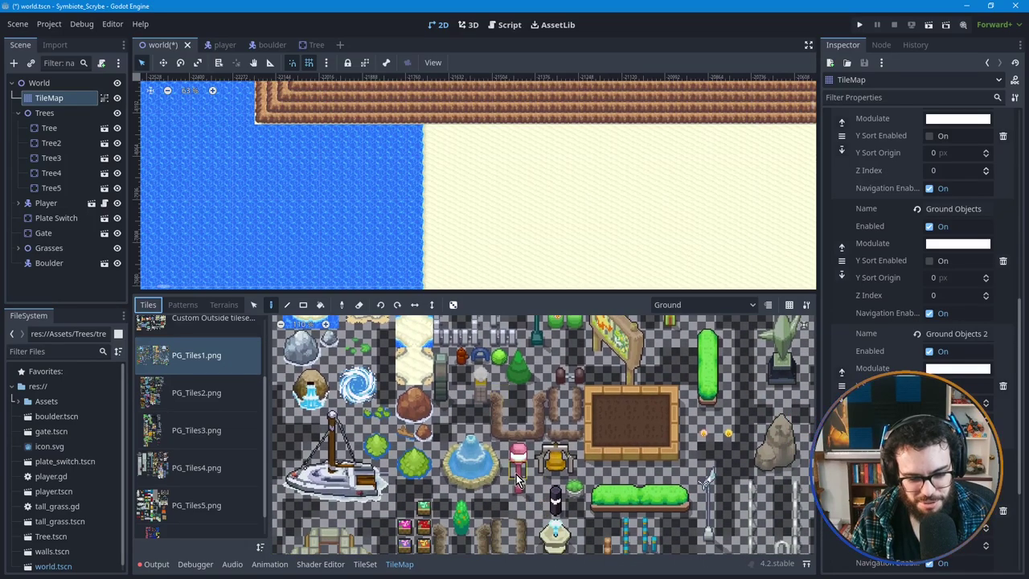
scroll(515, 466, "down", 3, "ctrl")
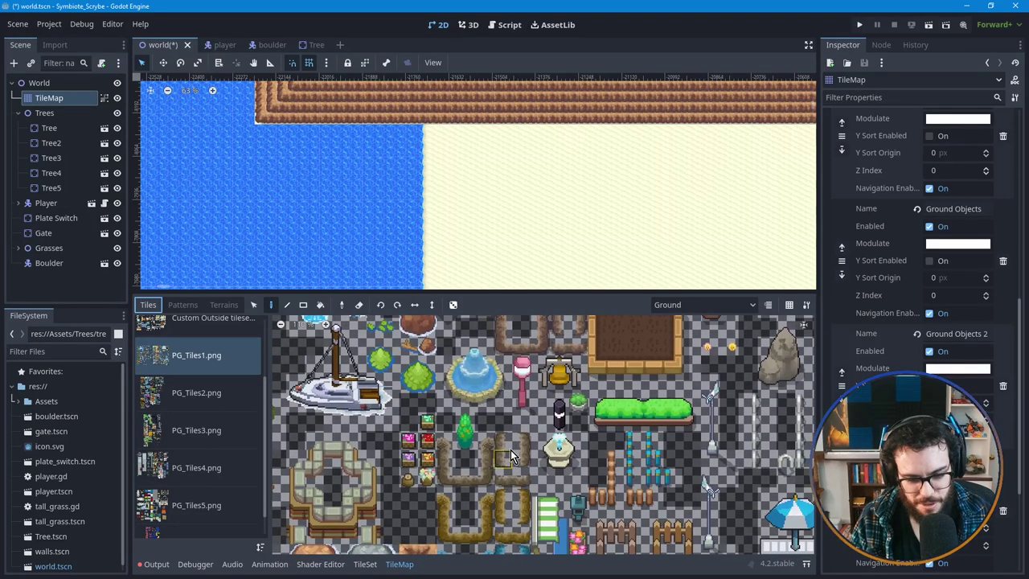
scroll(483, 466, "down", 1, "ctrl")
scroll(450, 475, "up", 2)
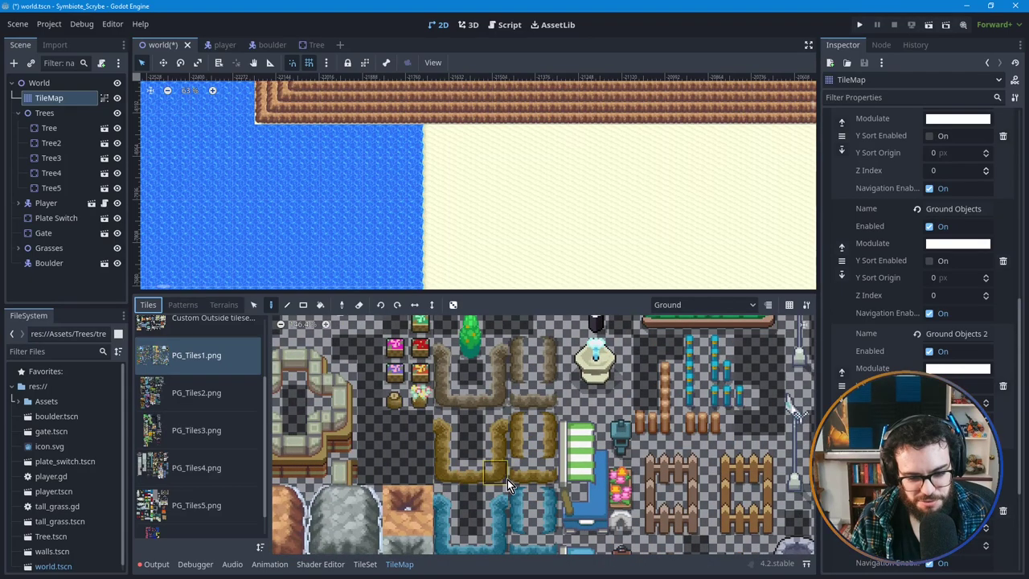
scroll(448, 472, "up", 2)
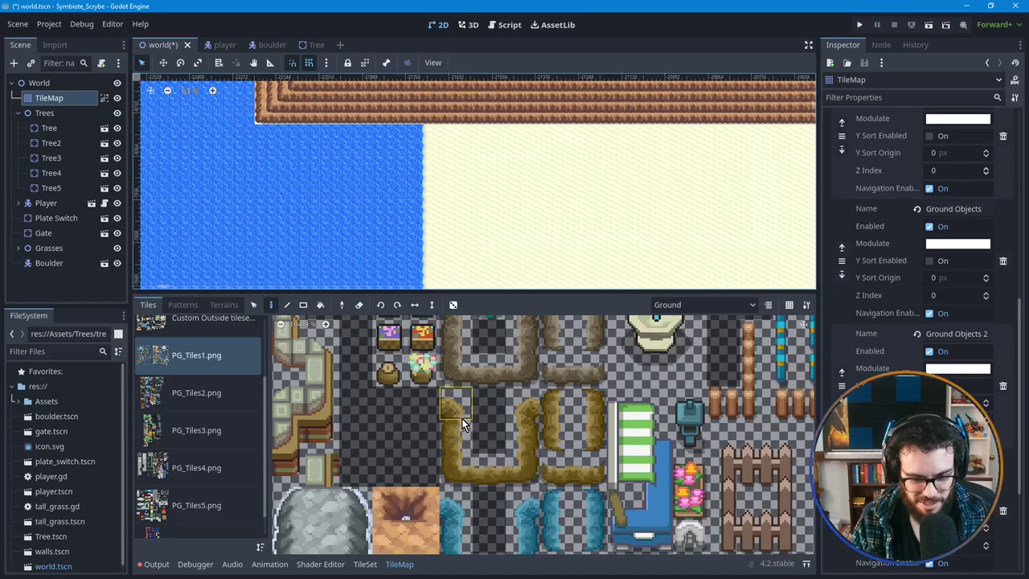
left_click_drag(453, 471, 516, 466)
left_click(516, 467)
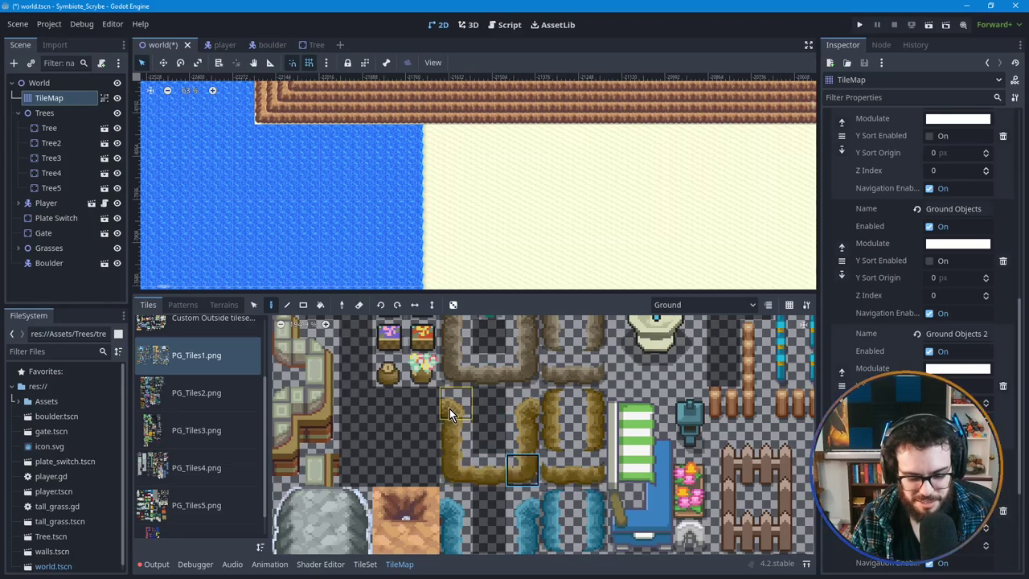
left_click_drag(449, 409, 522, 473)
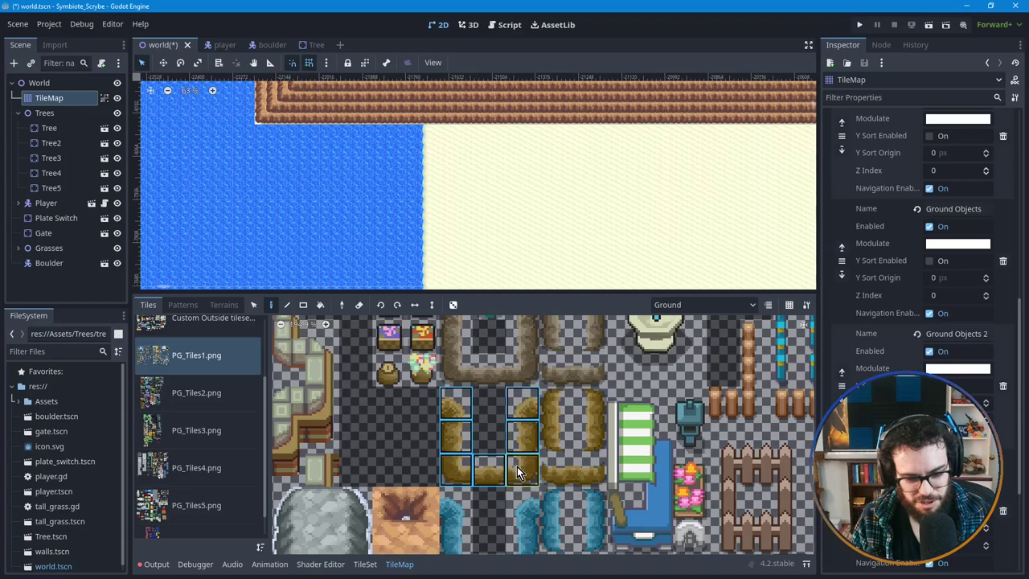
left_click(487, 417)
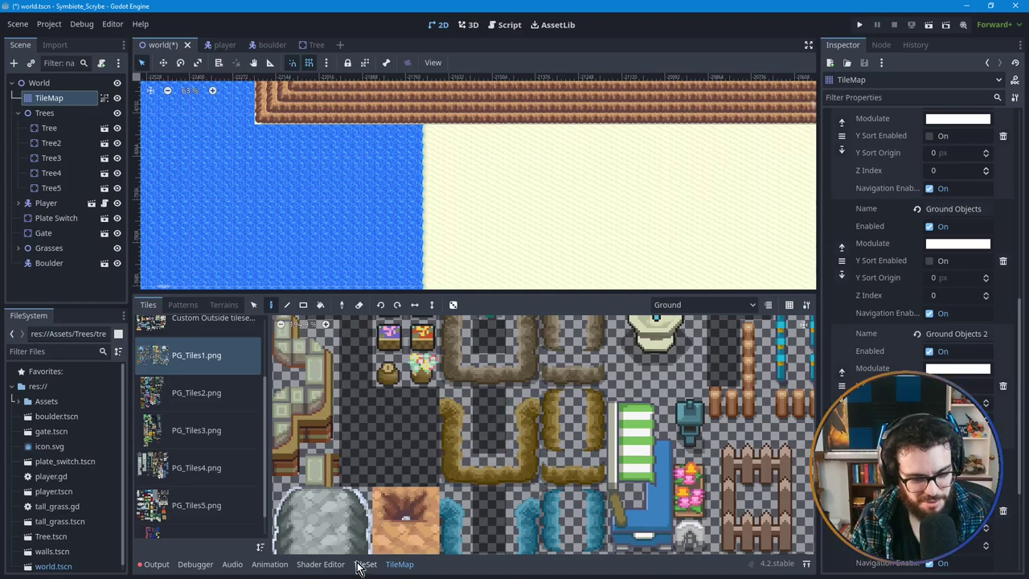
Step: Save the scene and set the TileSet editor to paint the Terrains property on PG_Tiles1.png
key("ctrl+s")
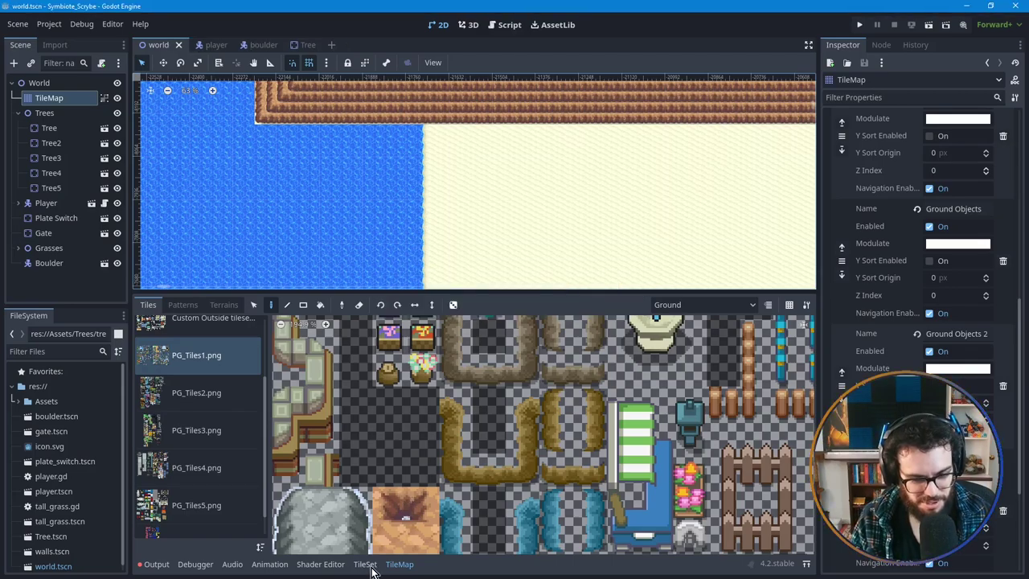
left_click(366, 565)
left_click(183, 305)
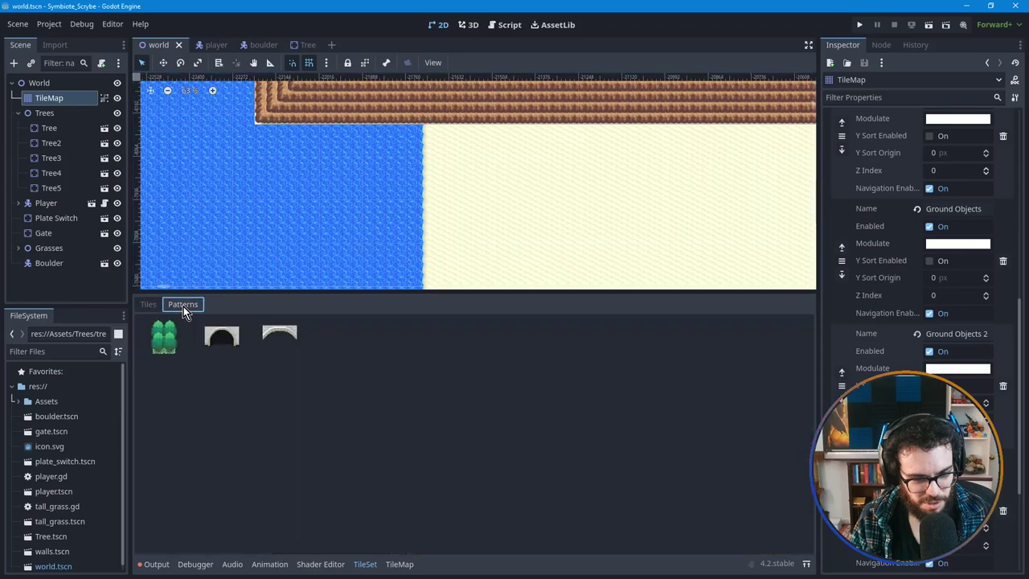
left_click(148, 305)
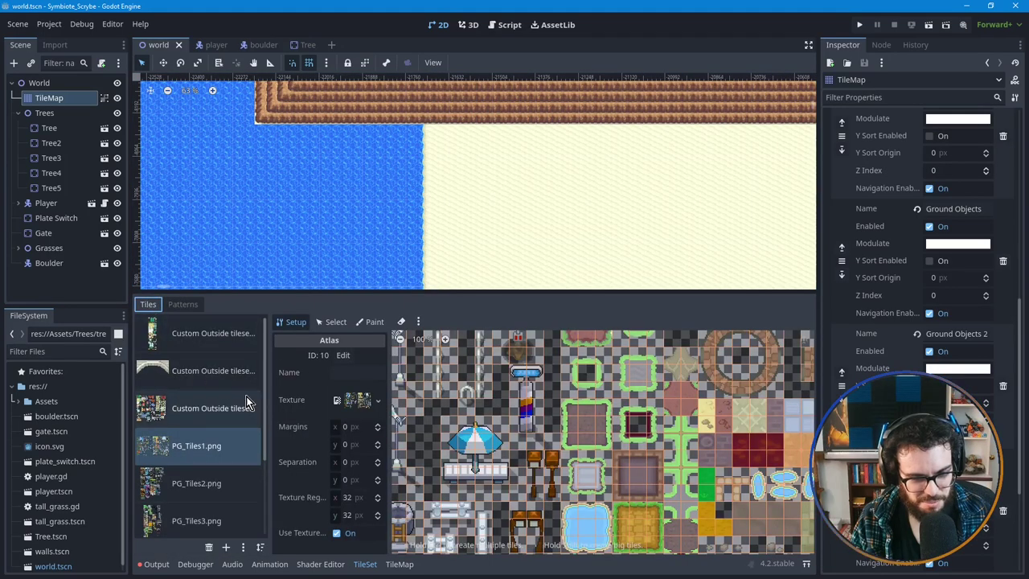
left_click(369, 323)
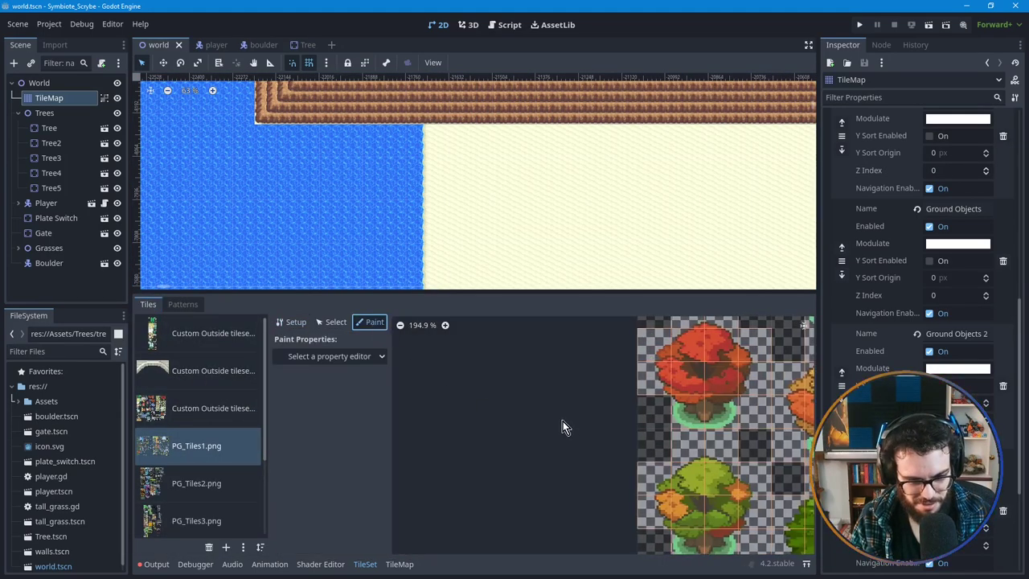
left_click(361, 355)
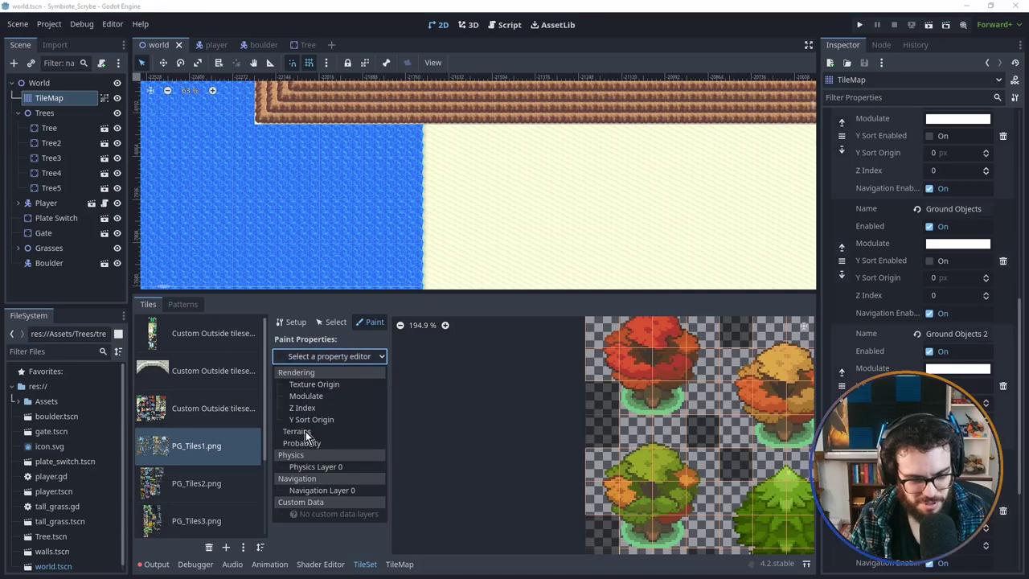
left_click(297, 431)
Step: Locate the ochre U-shaped ridge tiles in the atlas and choose Terrain Set 1 for painting
scroll(611, 412, "down", 2)
middle_click_drag(687, 440, 421, 417)
middle_click_drag(669, 477, 521, 425)
scroll(521, 424, "up", 4)
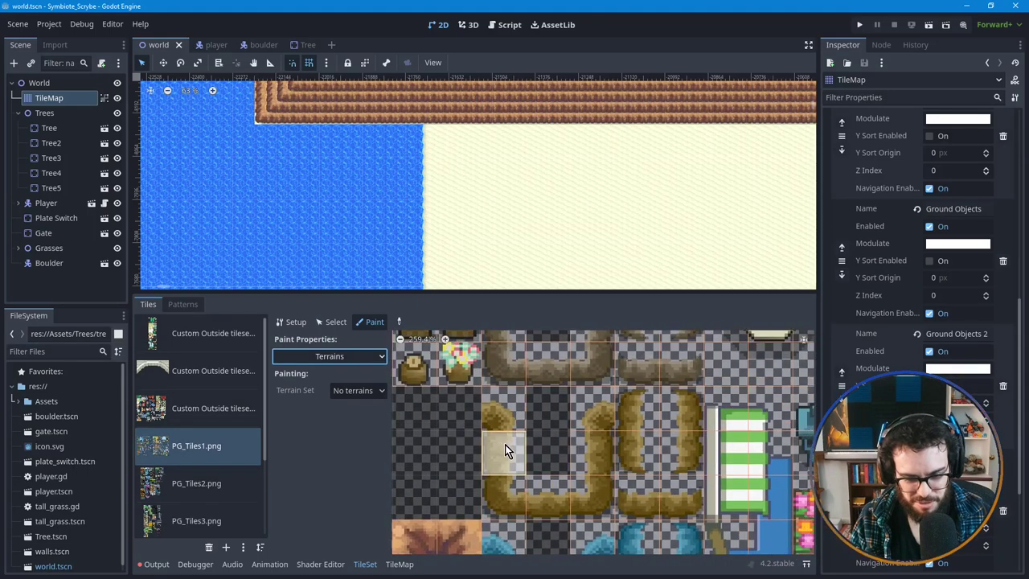
left_click(487, 406)
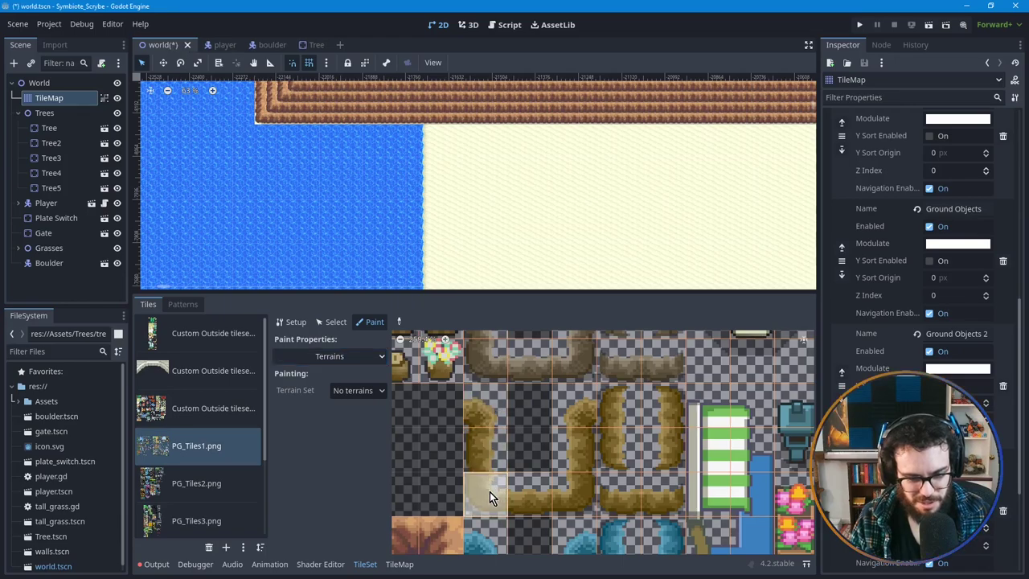
left_click(370, 392)
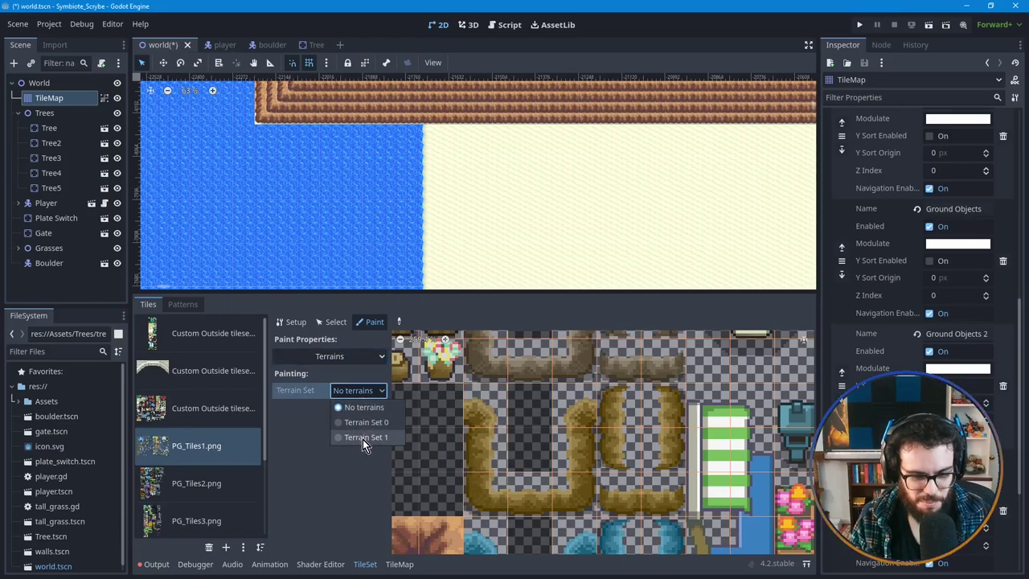
left_click(346, 437)
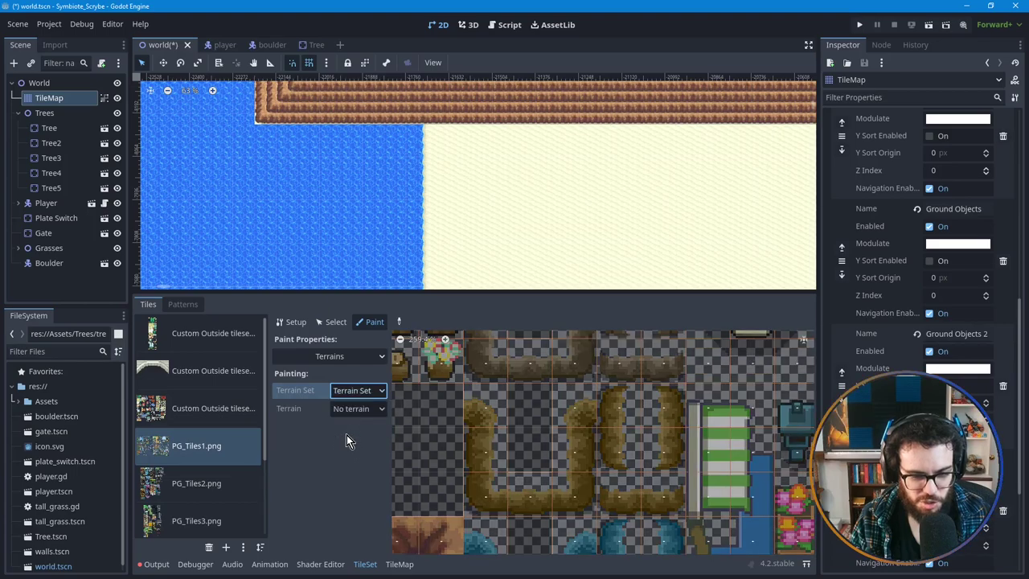
Step: Review the available terrain sets and the terrains in Terrain Set 1 without changing the selection
left_click(360, 391)
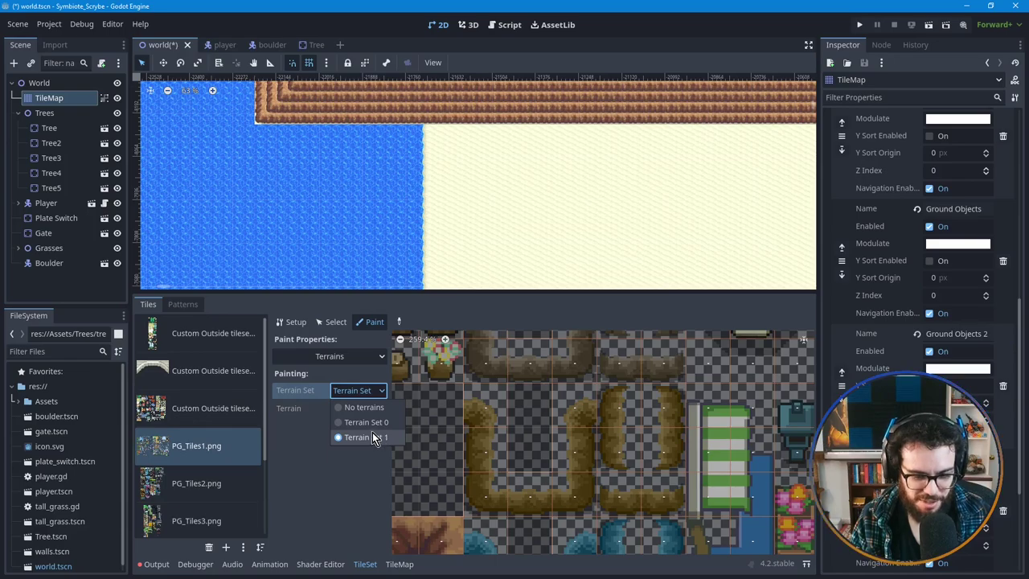
left_click(351, 478)
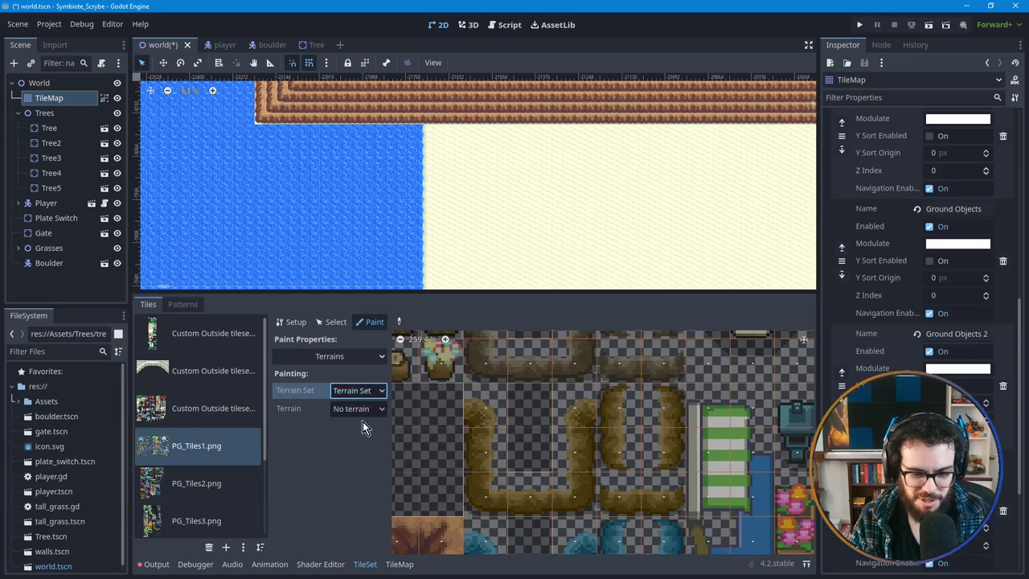
left_click(361, 407)
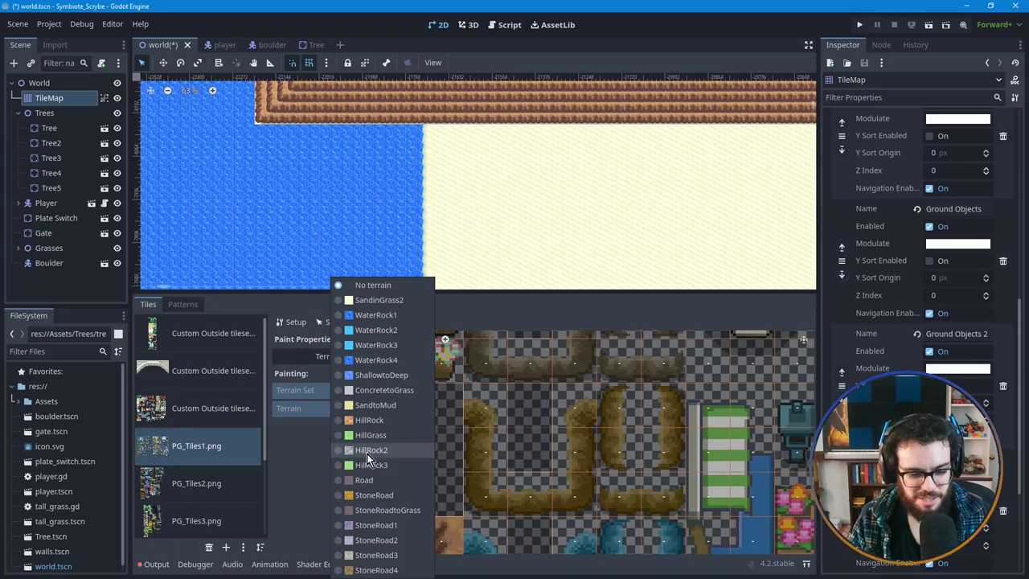
left_click(313, 440)
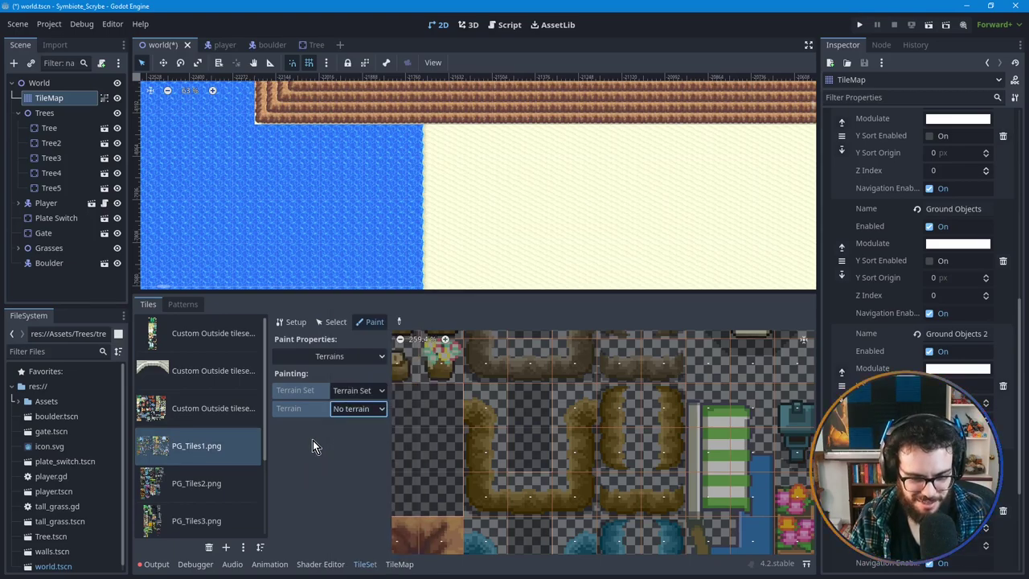
Step: Expand the TileSet's Terrain Sets in the TileMap properties and check the mode options of Terrain Set 1
scroll(944, 266, "up", 2)
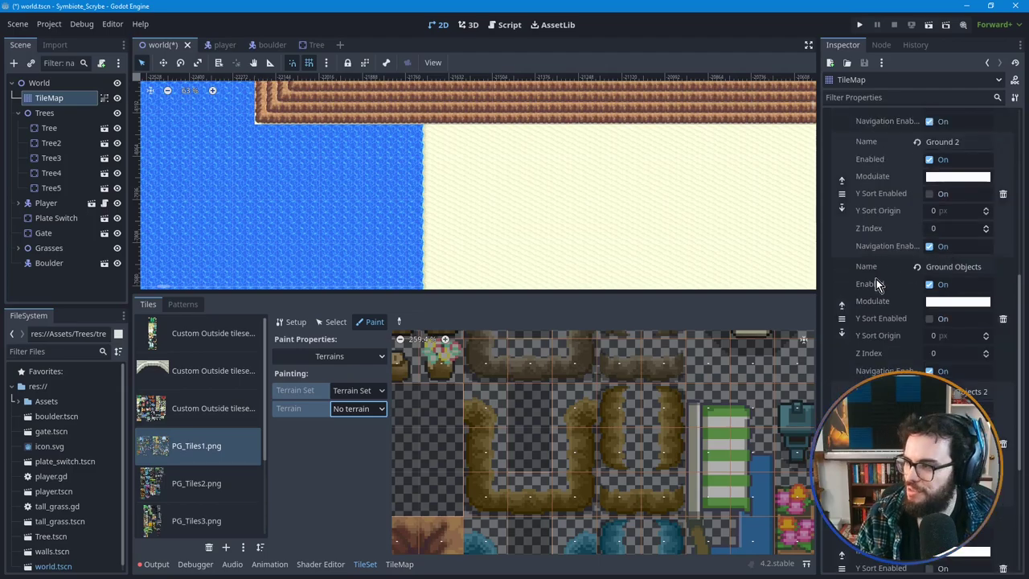
scroll(893, 233, "up", 6)
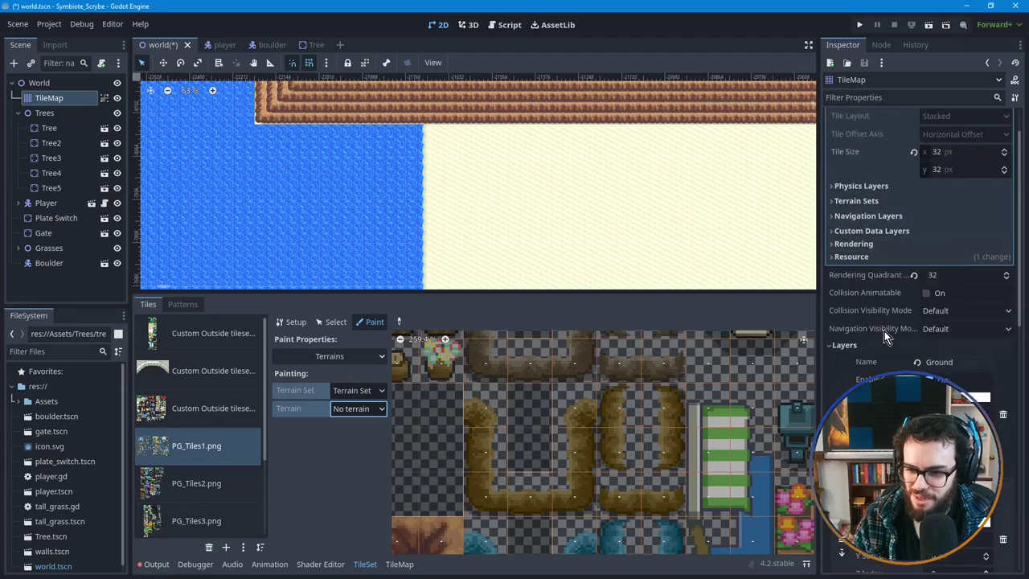
scroll(837, 345, "up", 2)
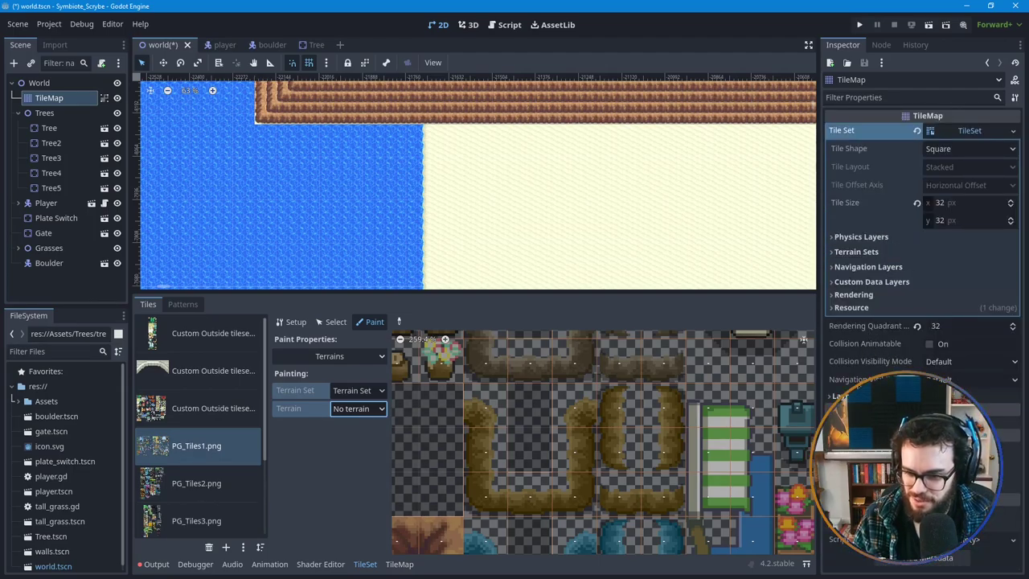
left_click(835, 251)
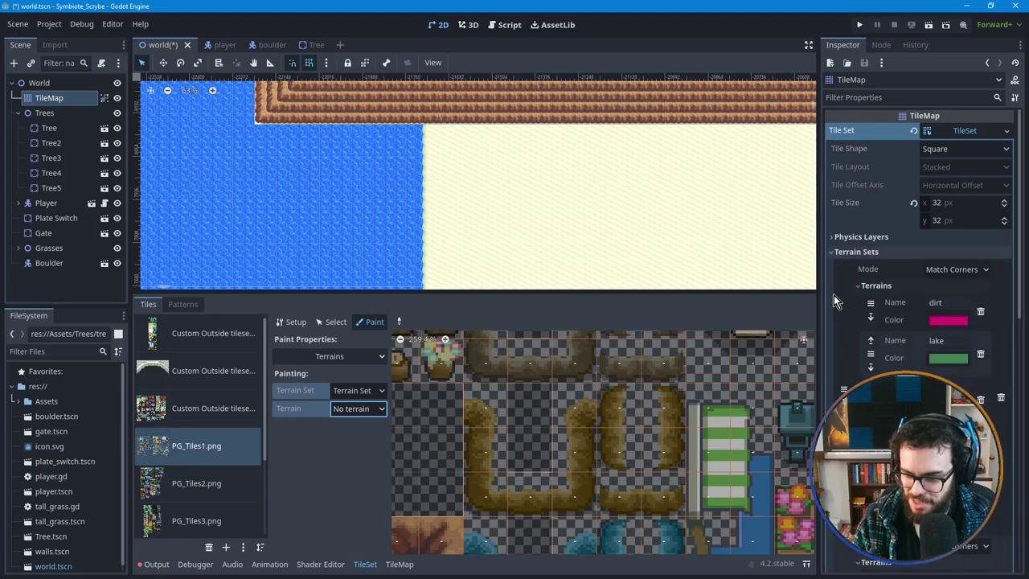
scroll(833, 295, "down", 8)
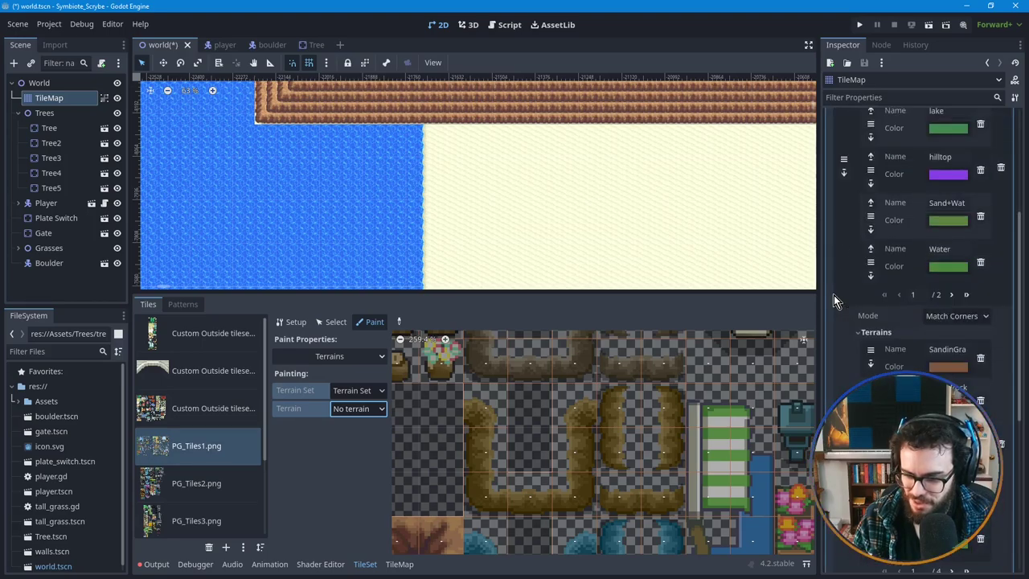
scroll(834, 295, "down", 4)
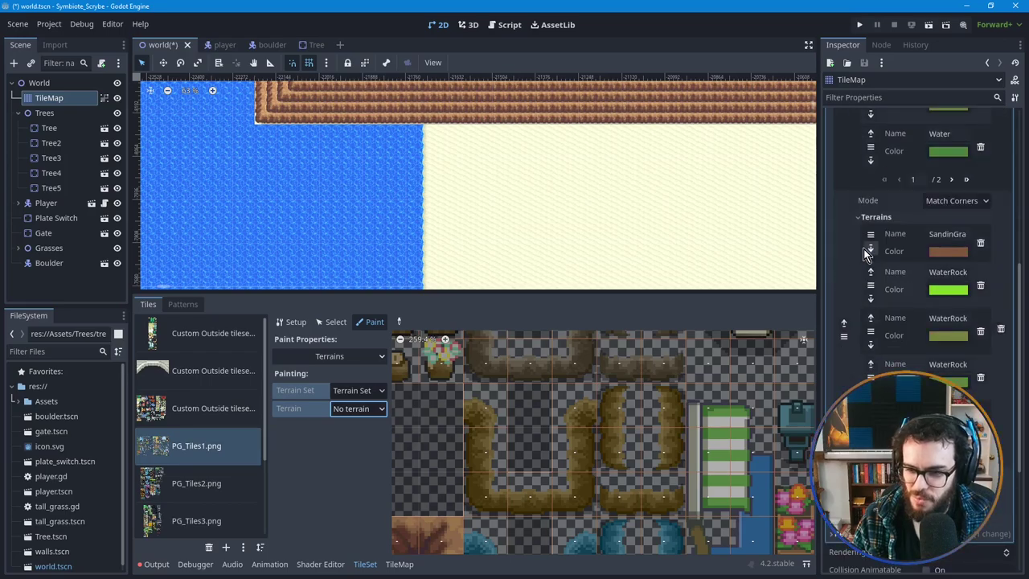
left_click(969, 202)
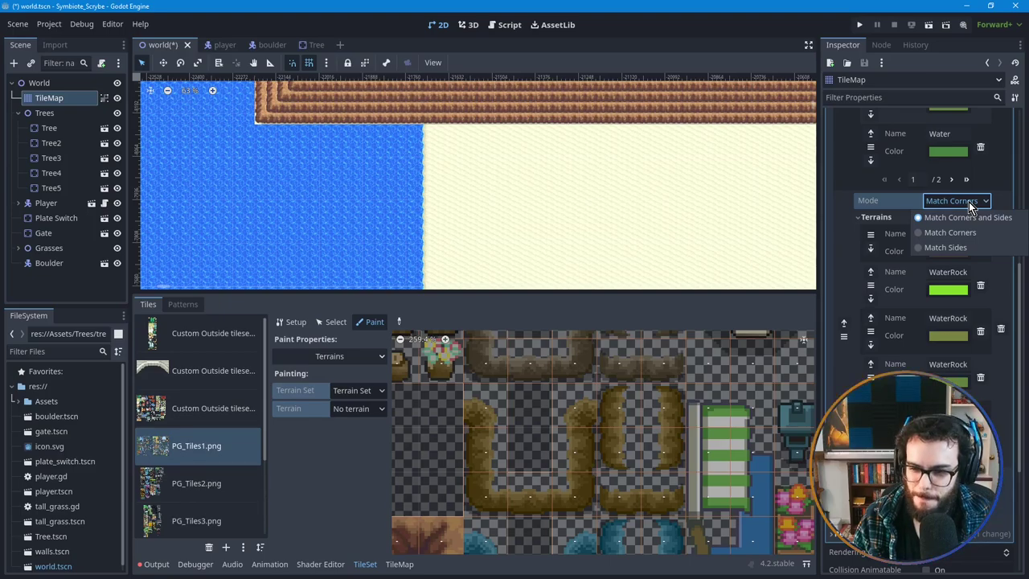
left_click(968, 202)
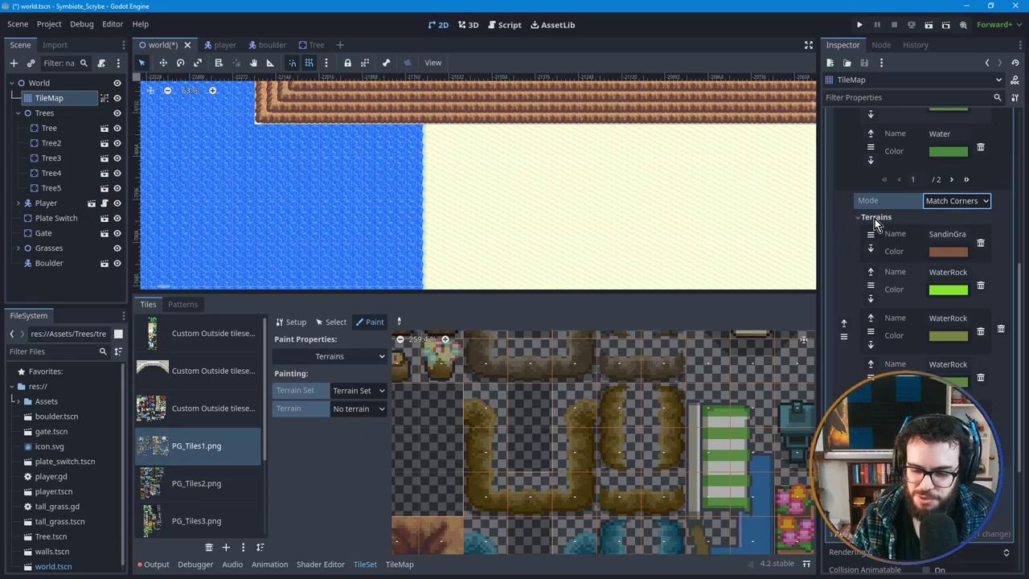
left_click(956, 206)
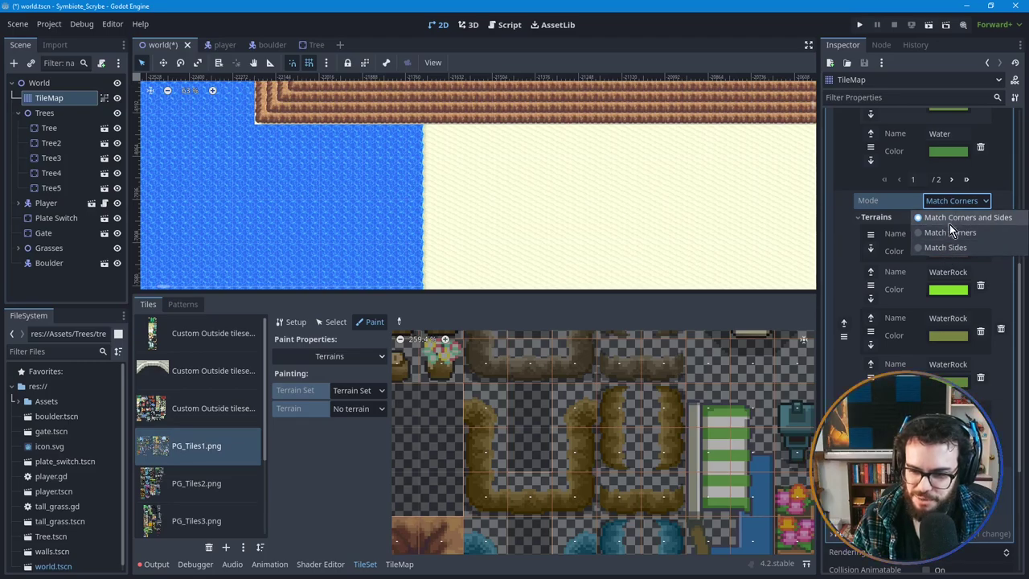
Step: Check the terrains of Terrain Set 1 and the available terrain sets for painting, leaving the mode and selections as they are
left_click(826, 276)
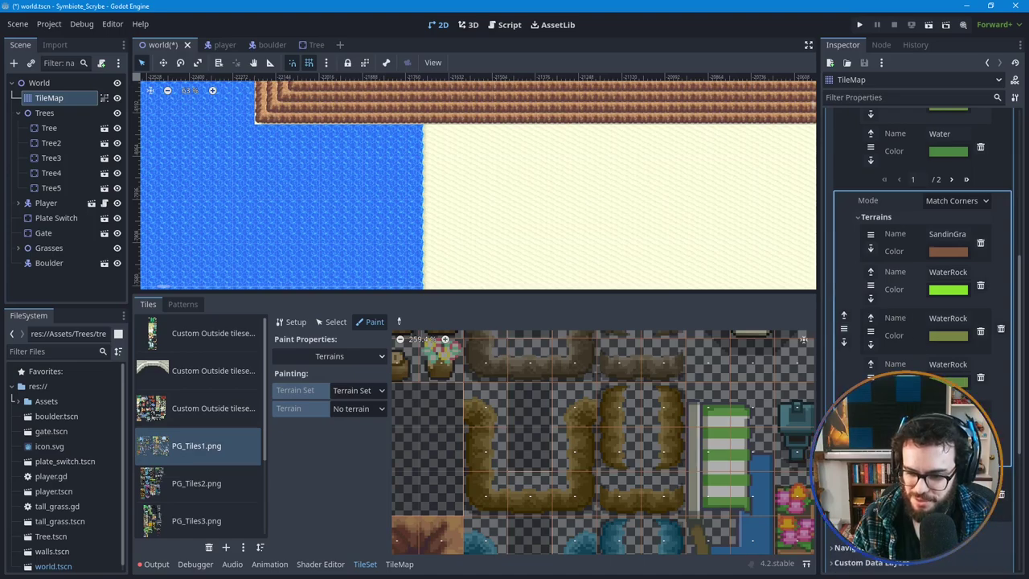
scroll(917, 322, "down", 2)
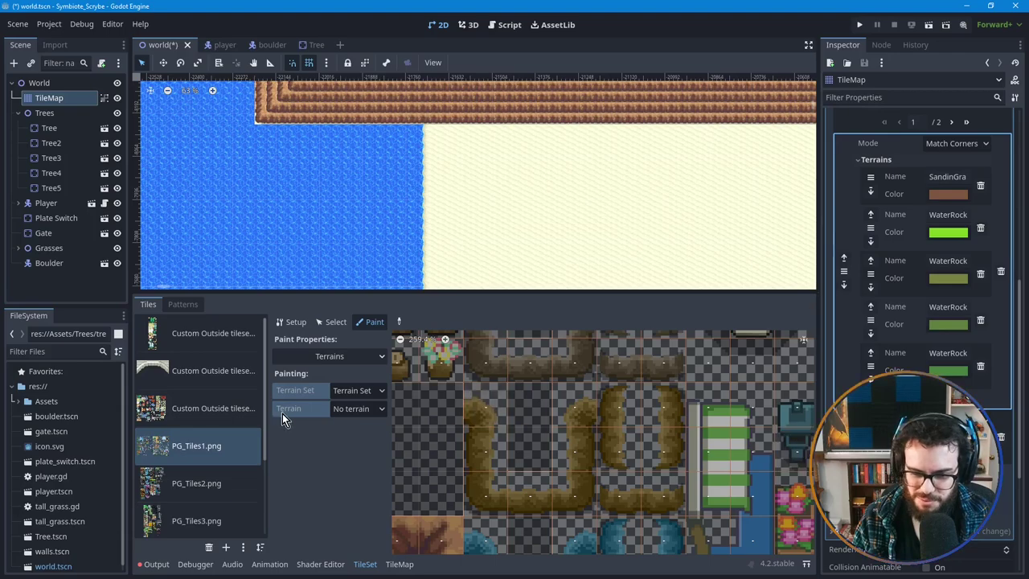
left_click(367, 410)
left_click(345, 409)
left_click(357, 390)
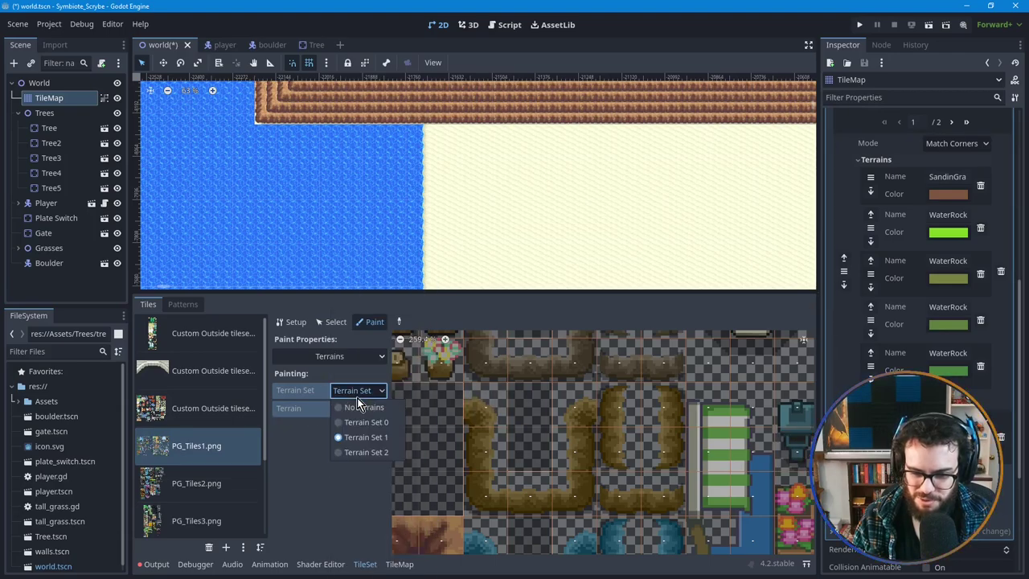
left_click(344, 481)
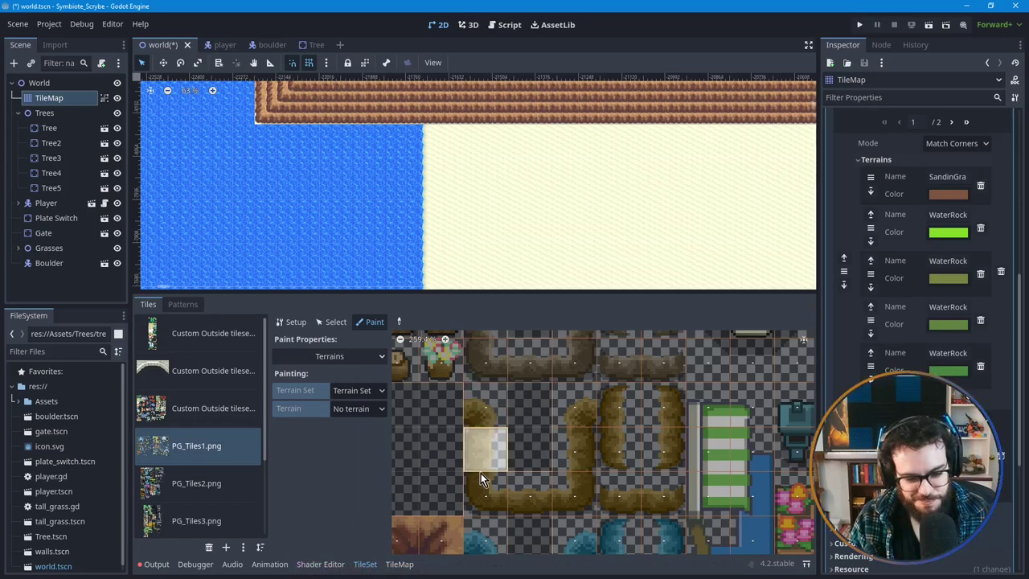
Step: Assign the seven ochre U-shaped ridge tiles in PG_Tiles1.png to Terrain Set 1 with no terrain
left_click(484, 402)
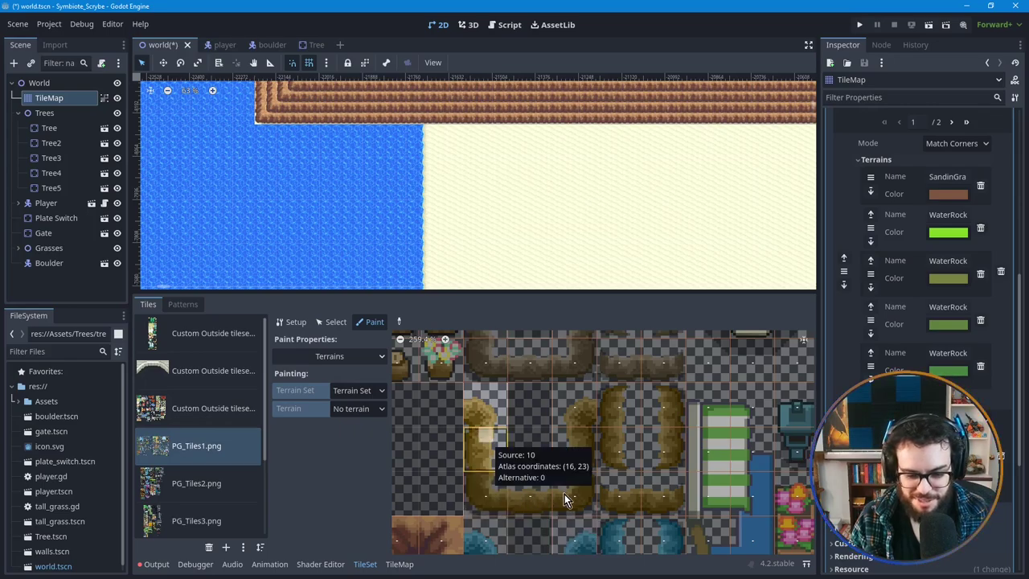
left_click(523, 501)
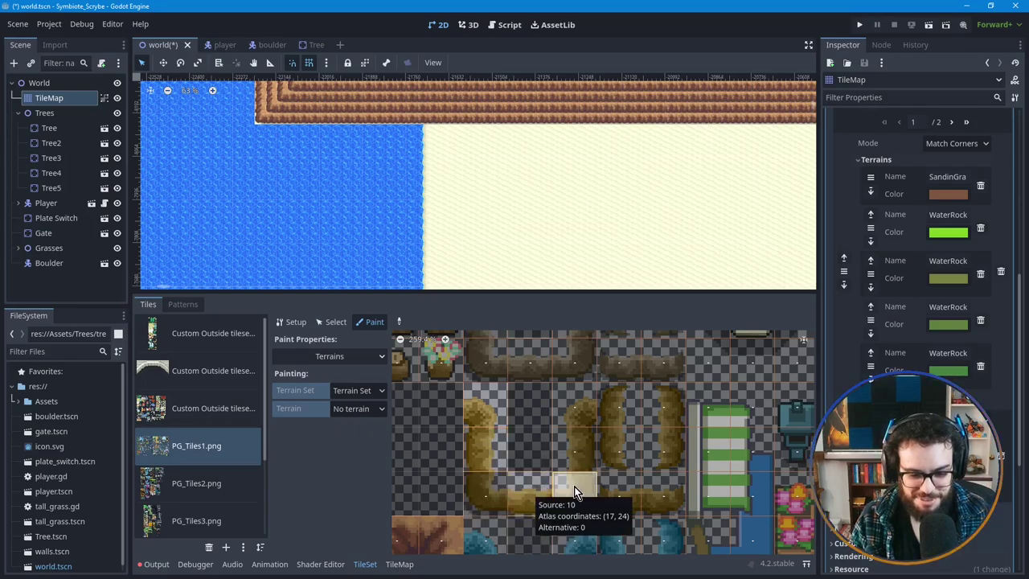
left_click(584, 482)
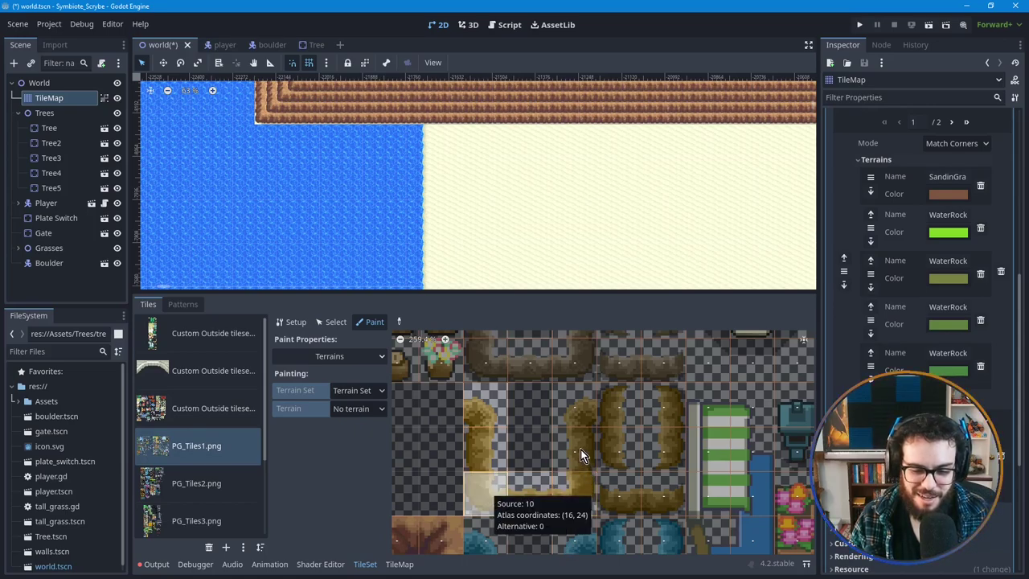
left_click(577, 408)
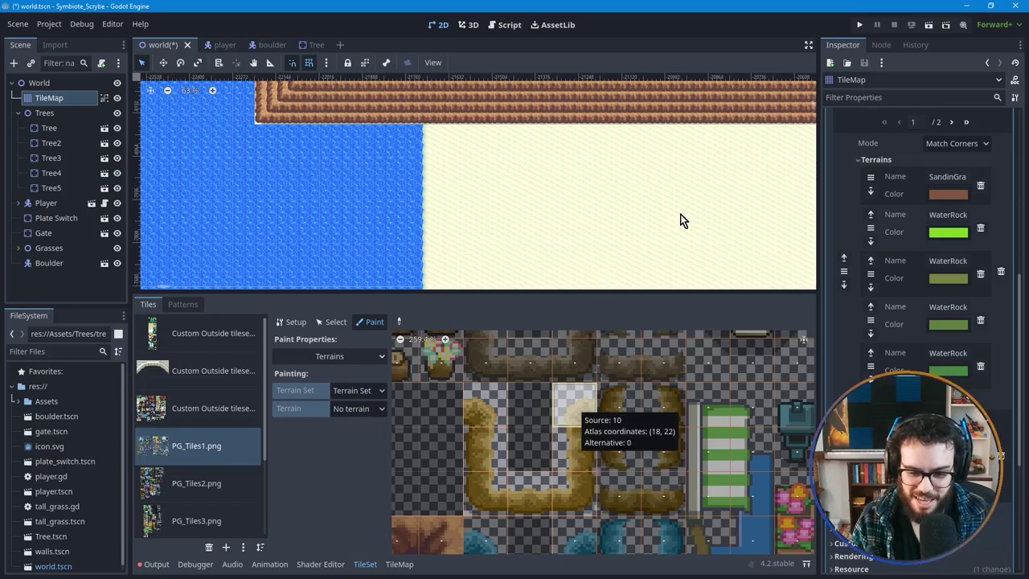
Step: Examine the world map's water, sand and grass areas along the brown cliff border
scroll(680, 218, "down", 1)
scroll(681, 218, "down", 1)
middle_click_drag(696, 232, 478, 151)
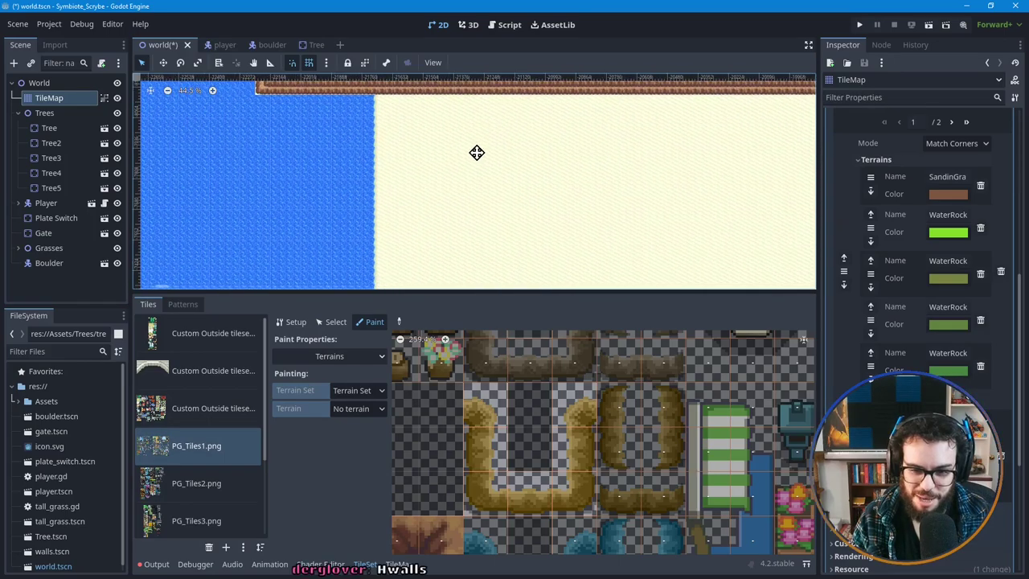
scroll(670, 230, "down", 1)
middle_click_drag(611, 206, 418, 182)
scroll(546, 207, "down", 3)
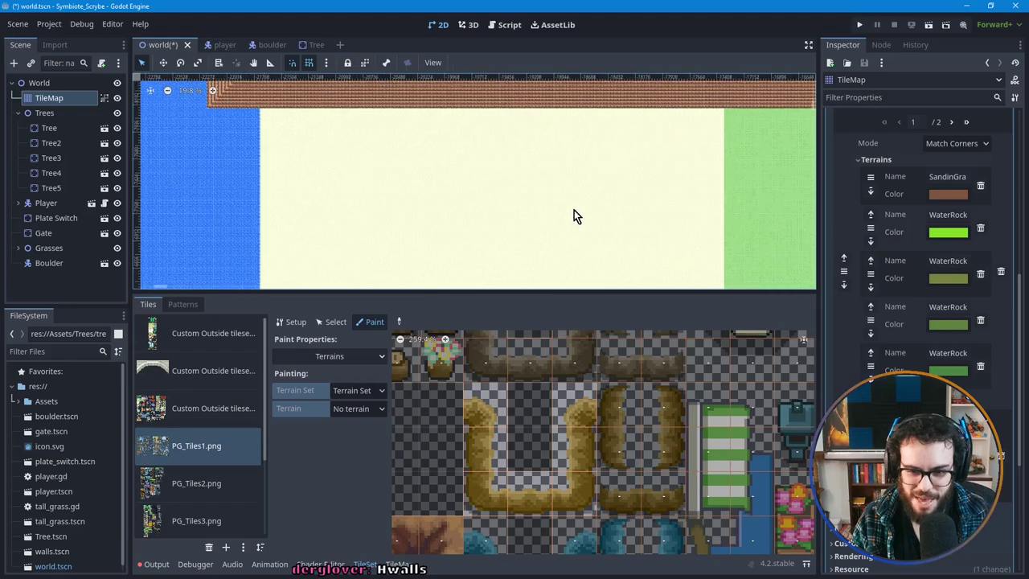
middle_click_drag(684, 239, 544, 185)
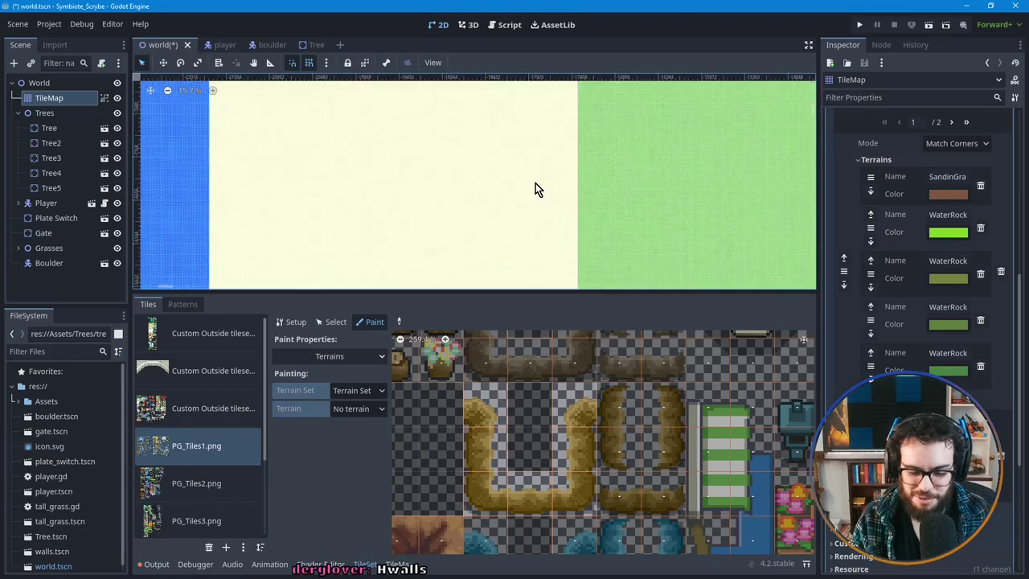
scroll(441, 212, "down", 3)
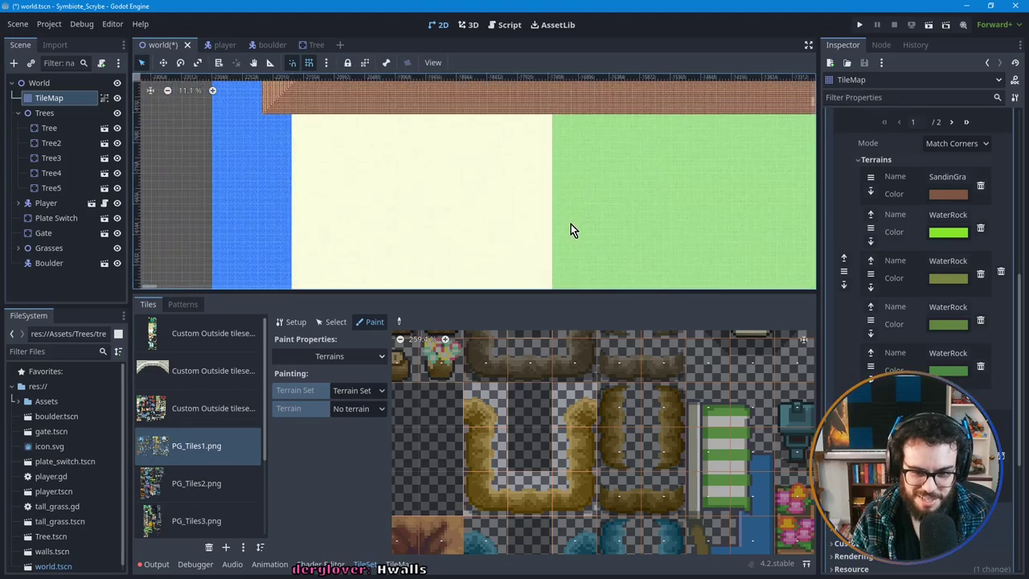
middle_click_drag(610, 232, 532, 188)
scroll(532, 188, "down", 3)
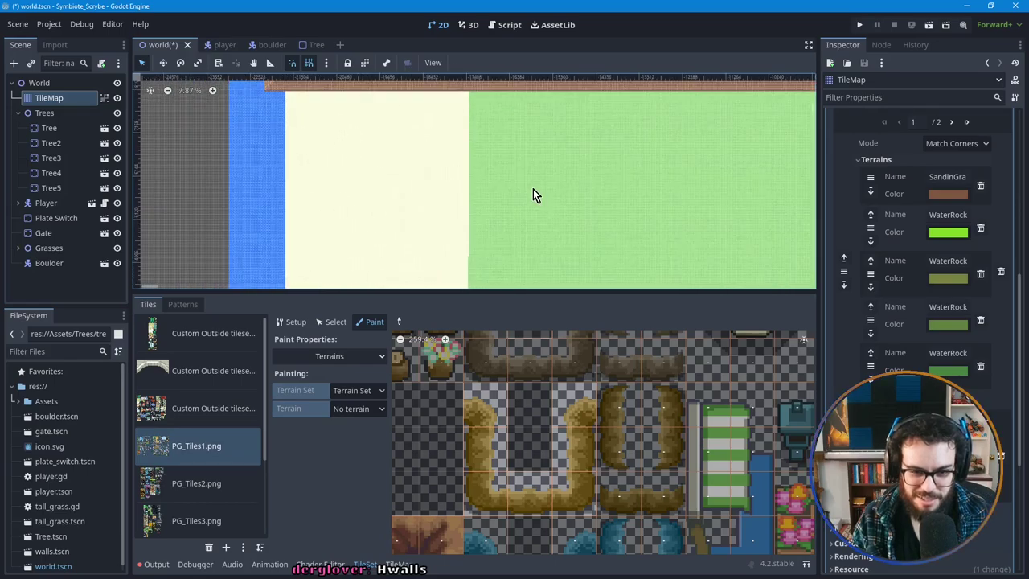
middle_click_drag(658, 243, 519, 186)
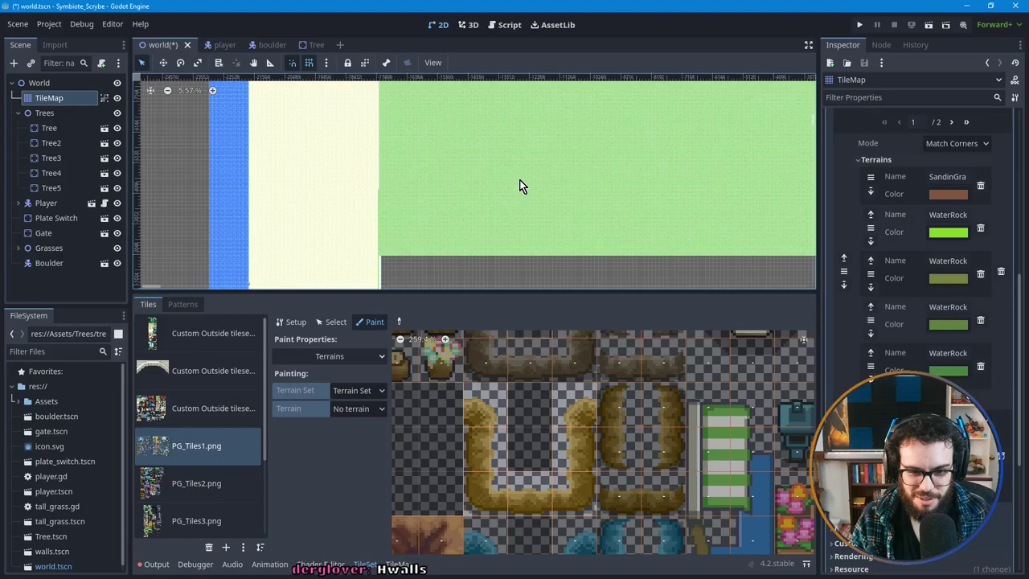
middle_click_drag(338, 166, 383, 232)
scroll(343, 190, "up", 2)
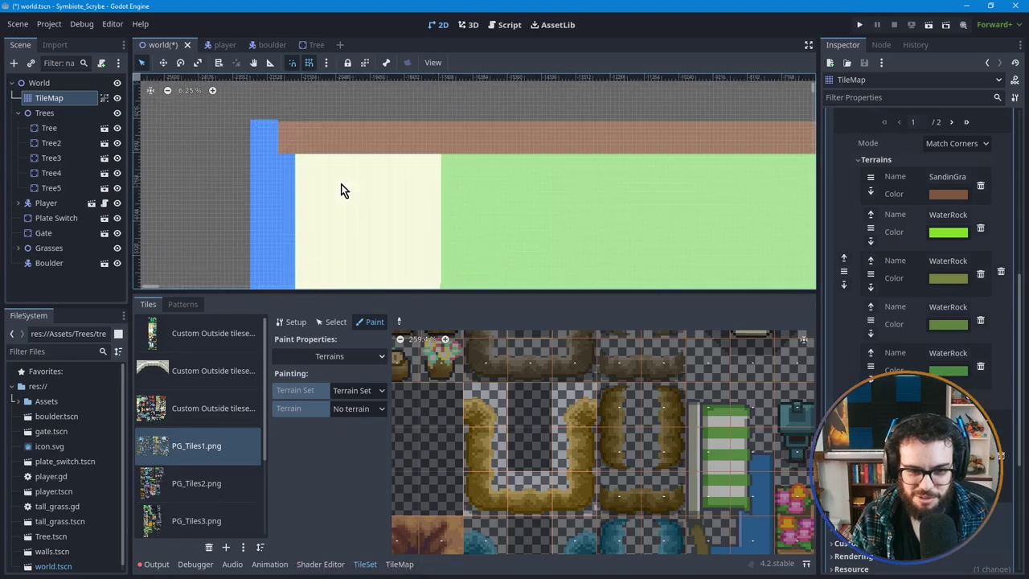
scroll(342, 193, "up", 5)
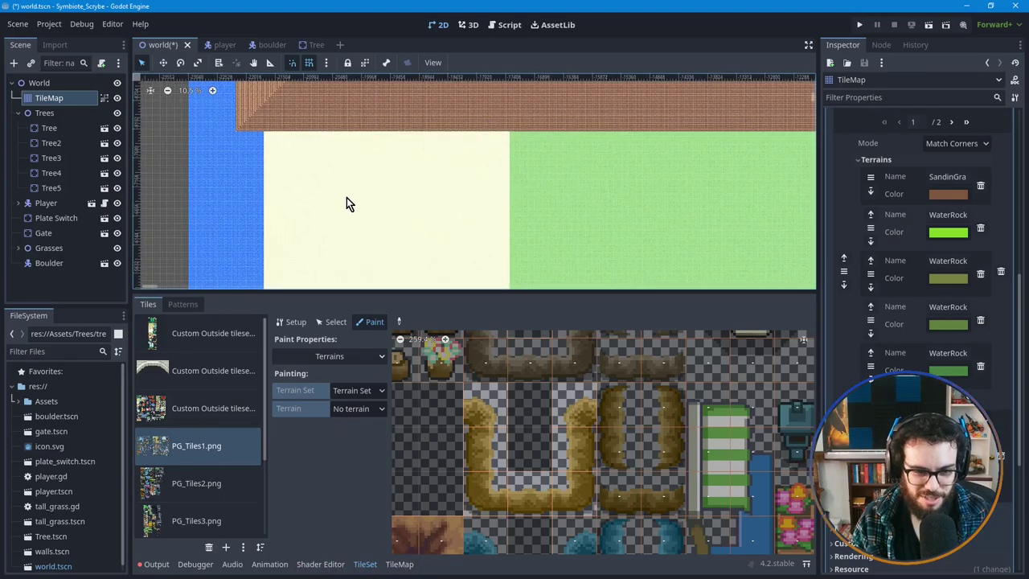
scroll(351, 205, "up", 1)
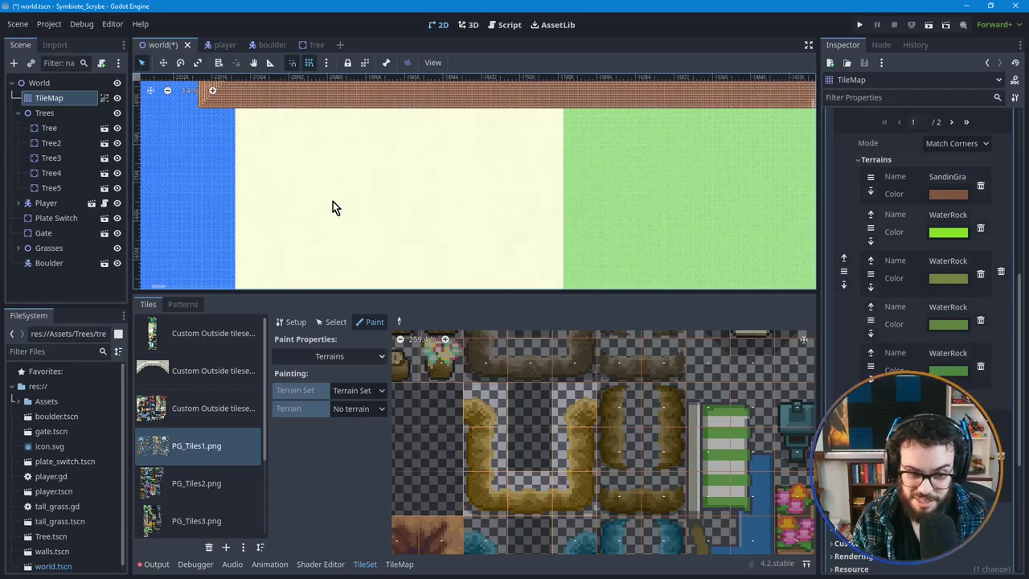
middle_click_drag(436, 234, 463, 210)
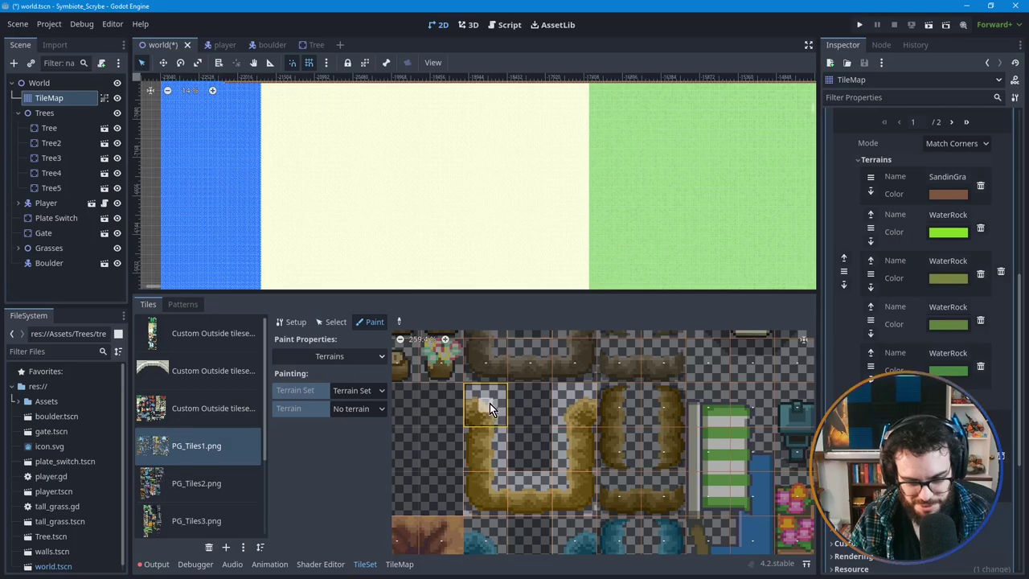
Step: Set the terrain painting to Terrain Set 2 with the SteepBerm terrain
scroll(487, 410, "up", 1)
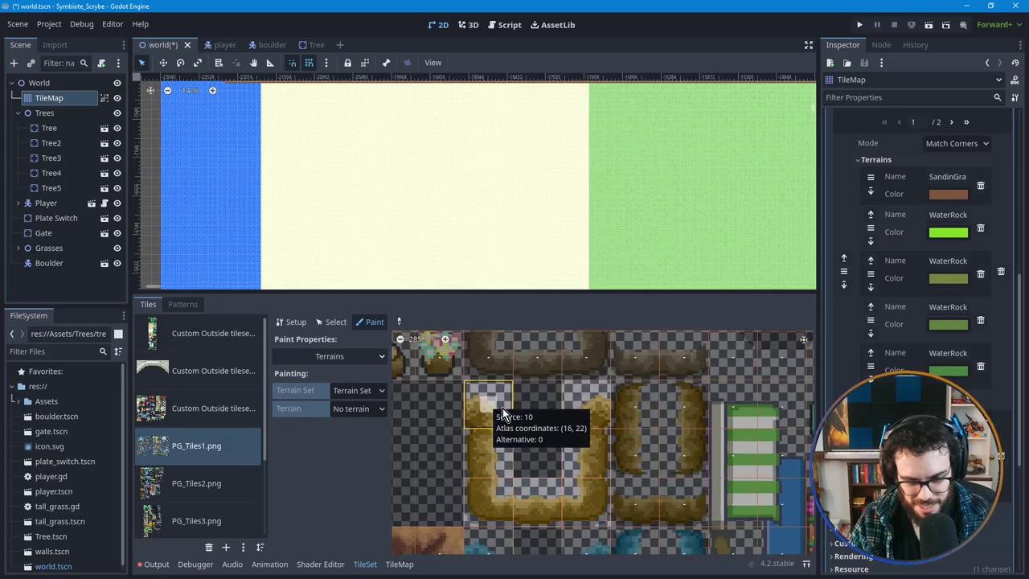
left_click(372, 410)
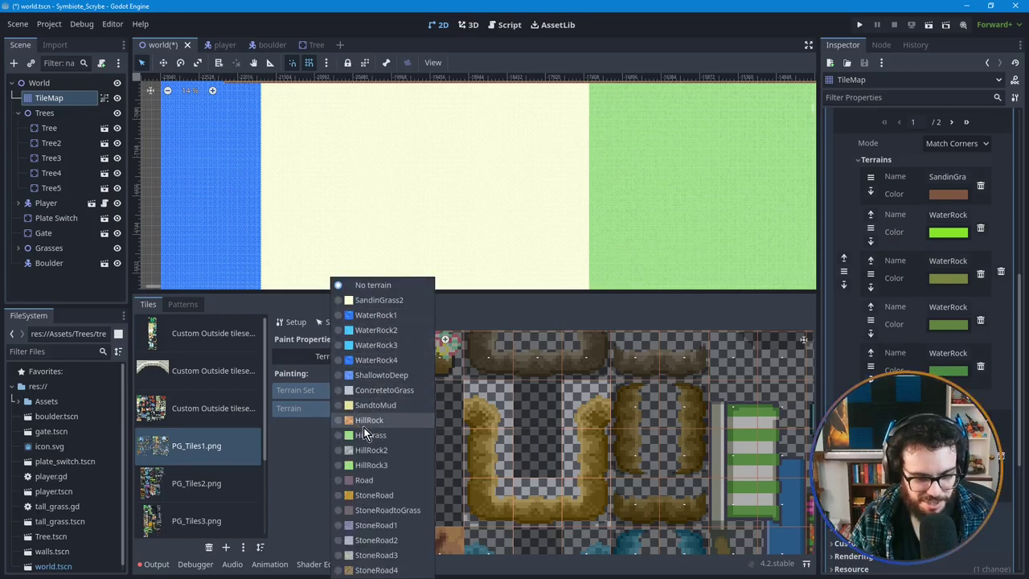
left_click(318, 452)
left_click(364, 389)
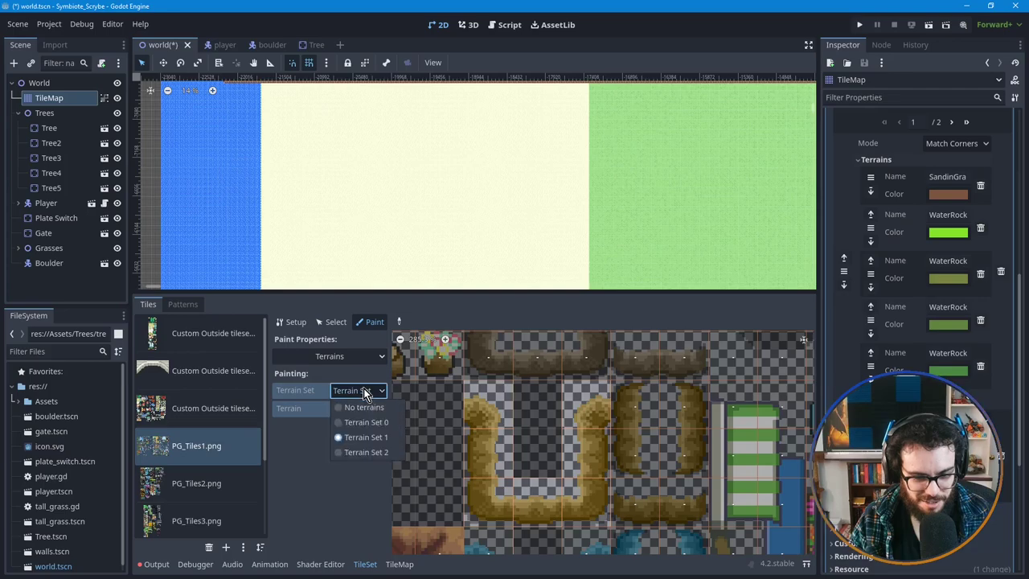
left_click(360, 448)
left_click(360, 409)
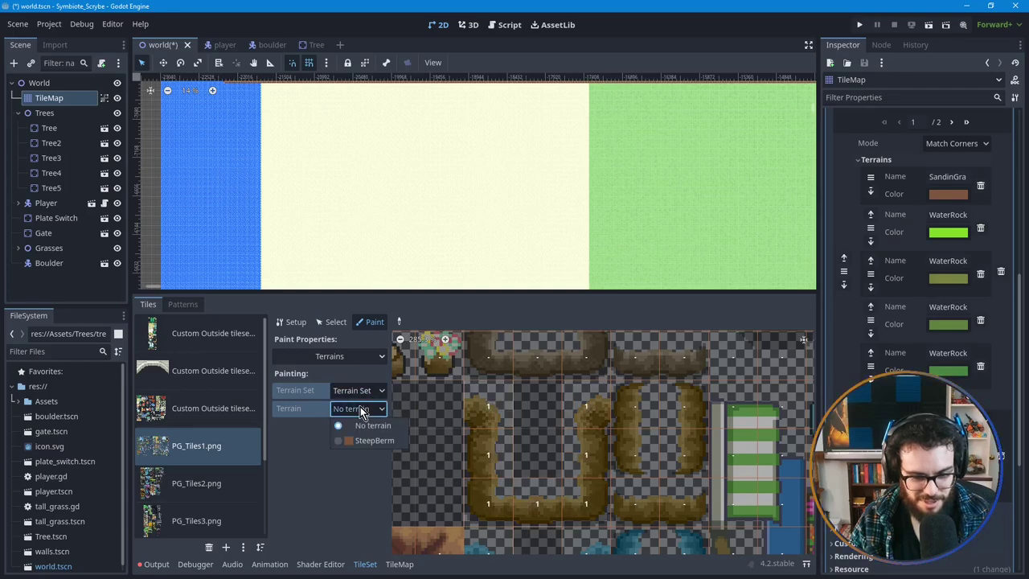
left_click(359, 438)
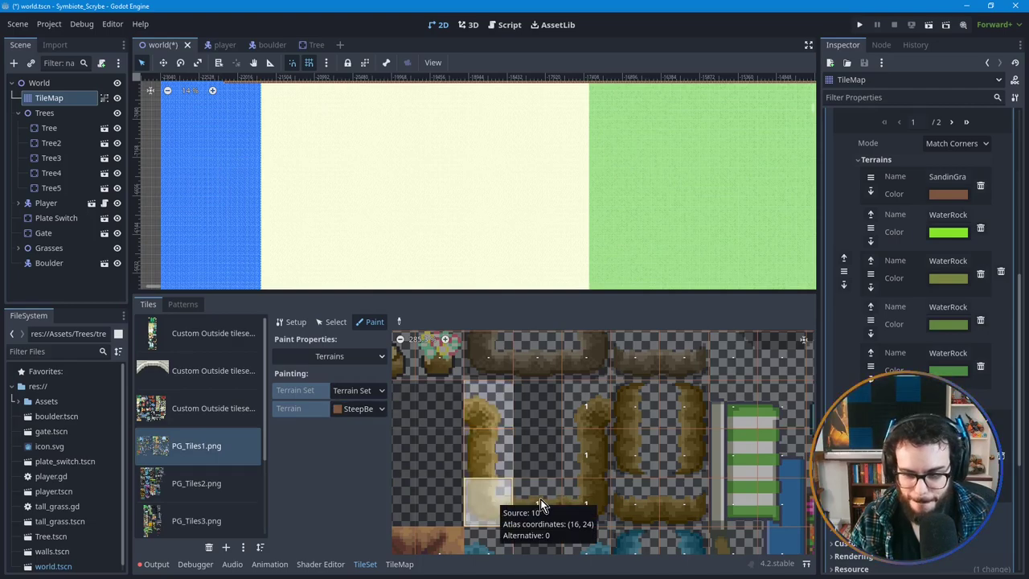
Step: Assign the seven ochre U-shaped ridge tiles to Terrain Set 2 and paint their SteepBerm terrain bits along the ridge
left_click(586, 499)
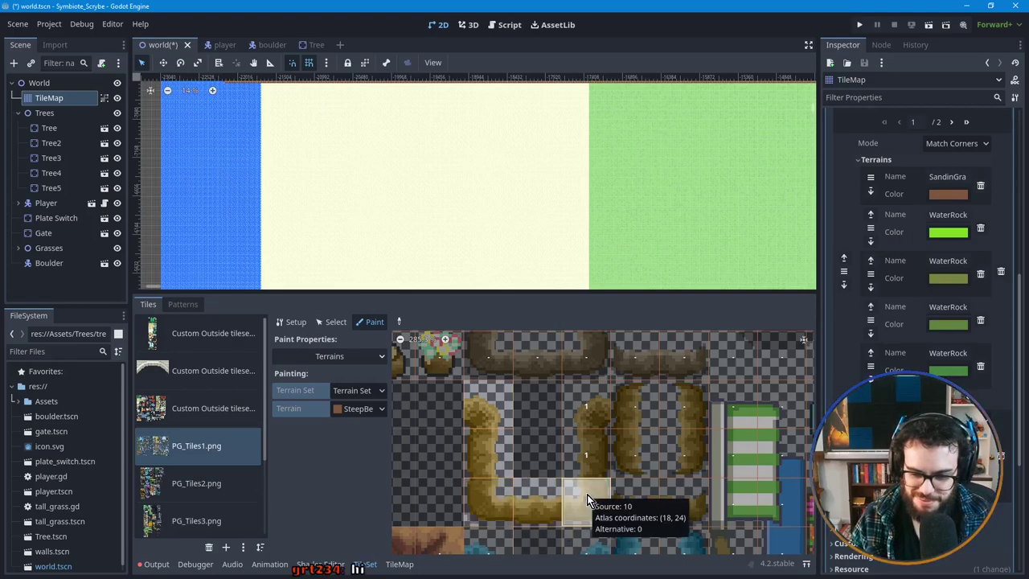
left_click(592, 451)
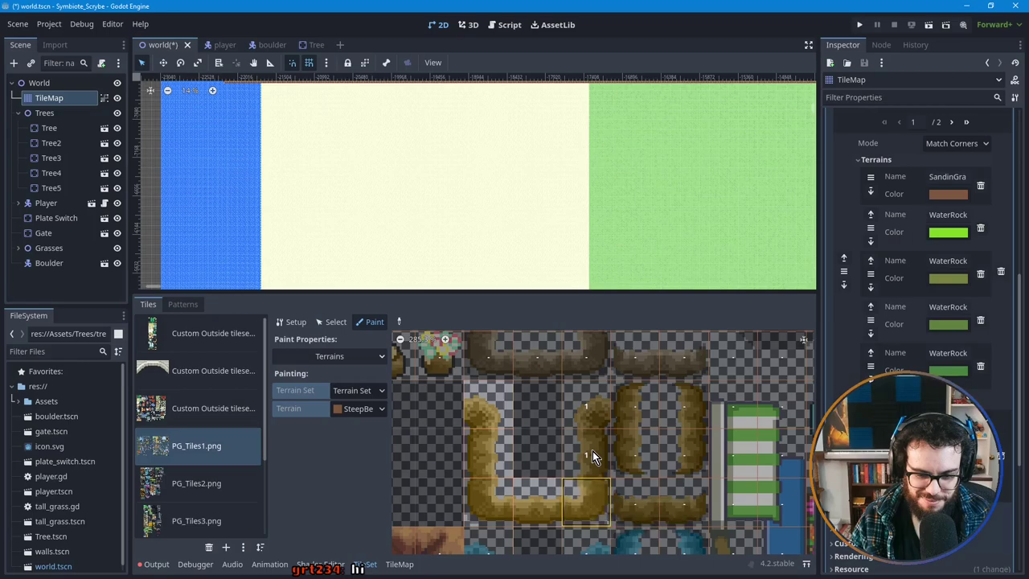
left_click(589, 409)
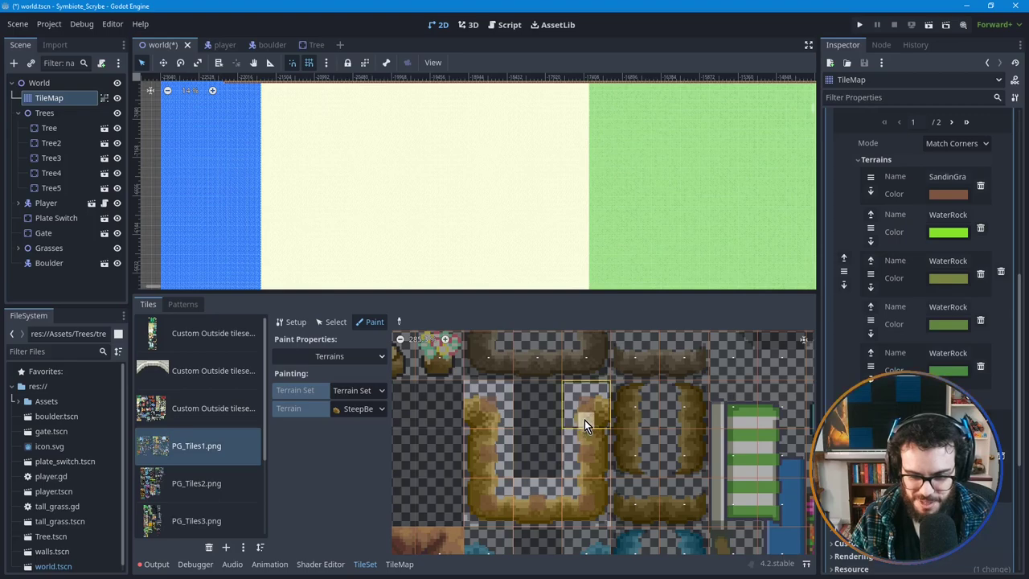
left_click(587, 468)
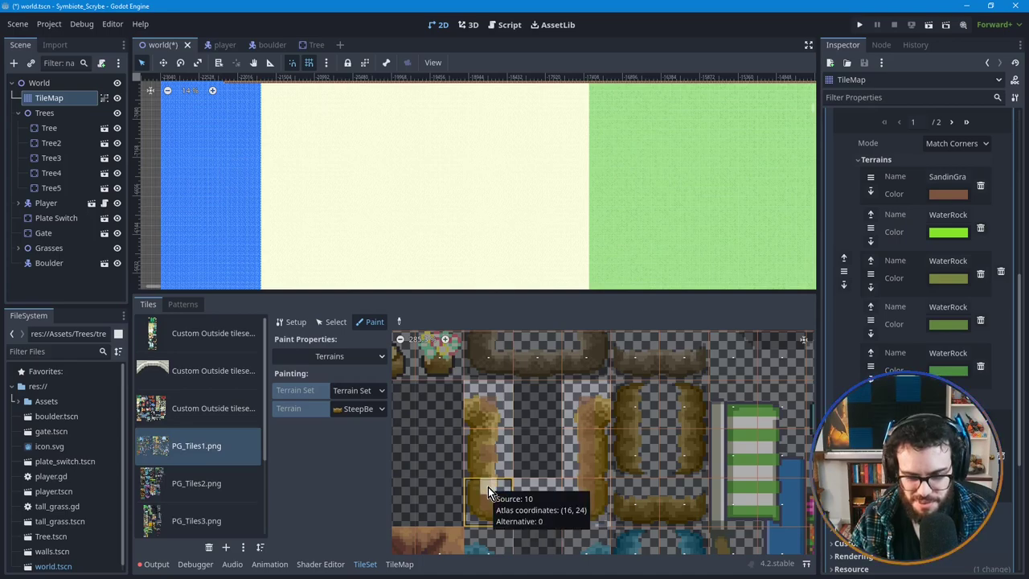
left_click(489, 438)
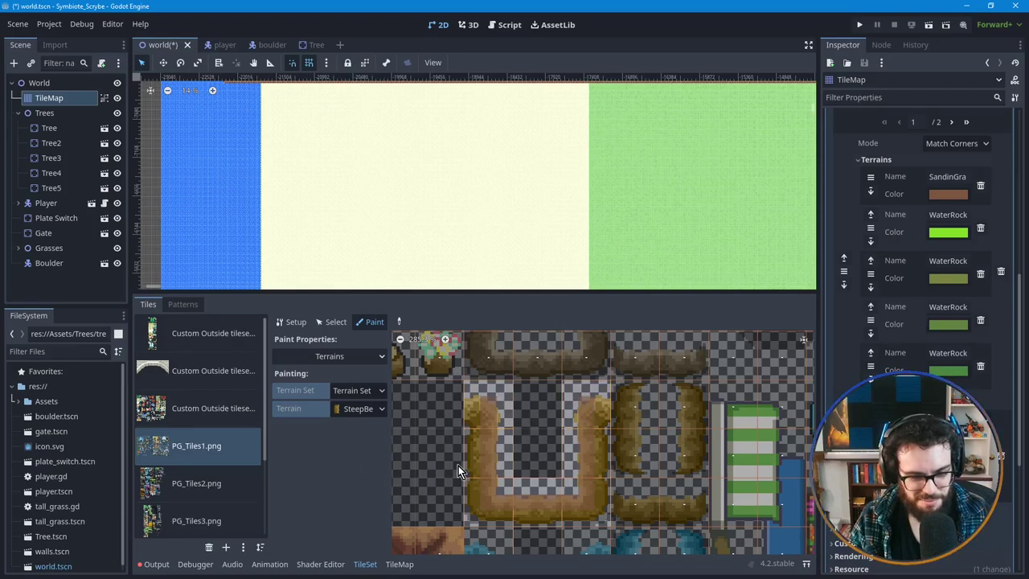
Step: Look through the TileMap's terrain list, including the terrains of Terrain Set 0 and Terrain Set 1
left_click(399, 565)
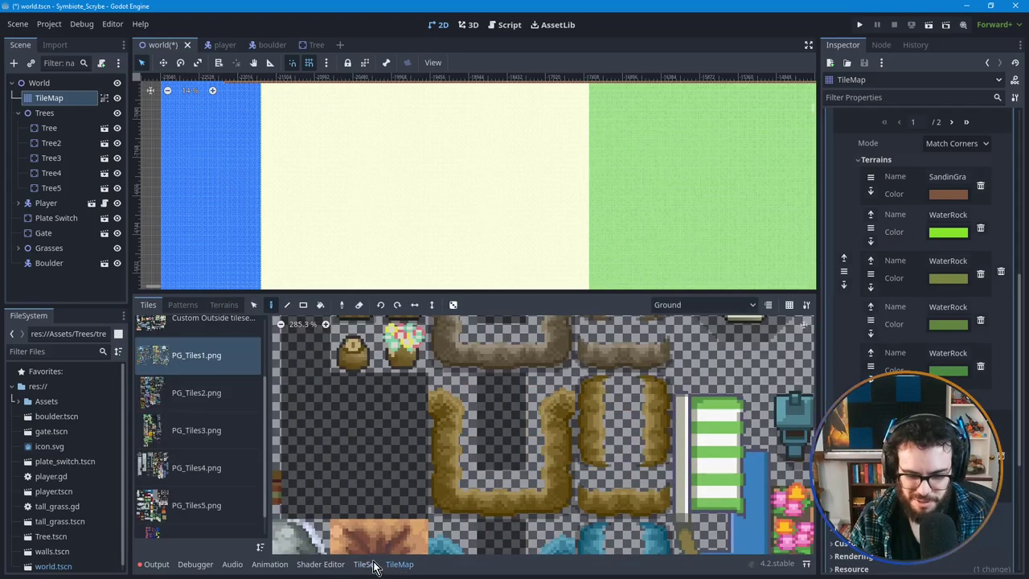
left_click(226, 305)
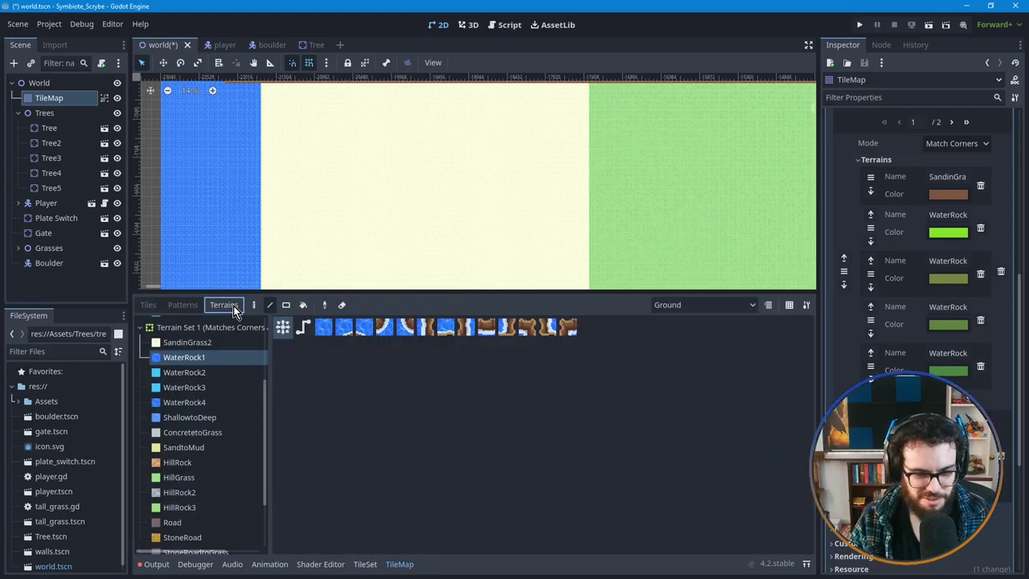
scroll(211, 438, "down", 2)
scroll(219, 465, "up", 4)
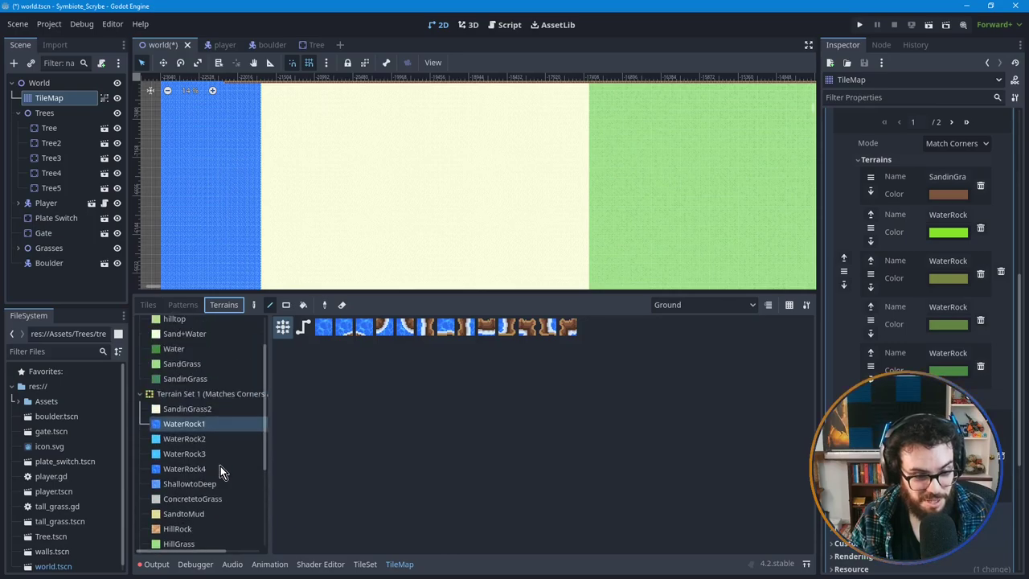
scroll(217, 465, "up", 2)
scroll(173, 422, "down", 5)
scroll(203, 416, "down", 1)
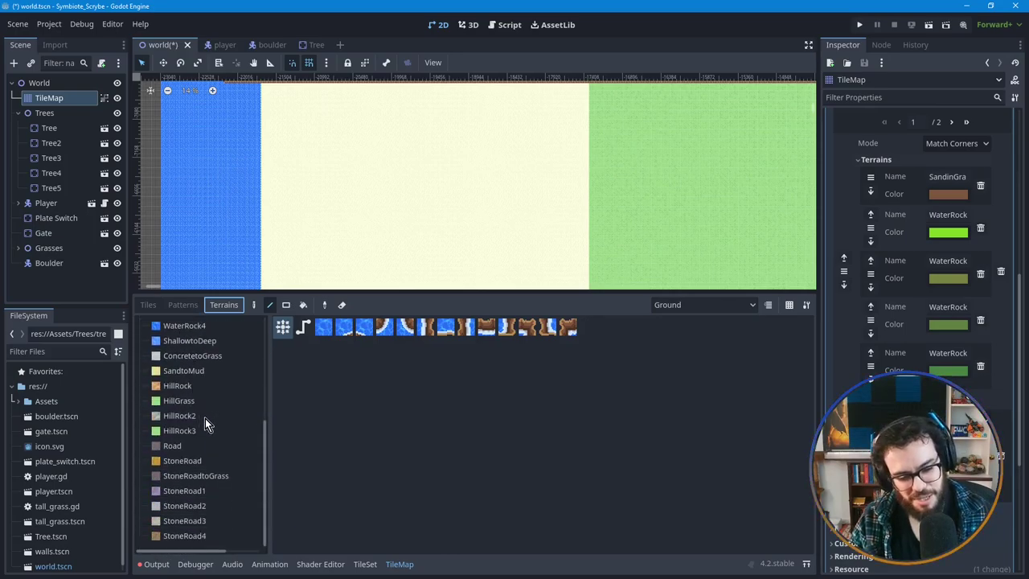
Step: Save the world scene and return to the TileSet editor's terrain painting of PG_Tiles1.png
key("ctrl+s")
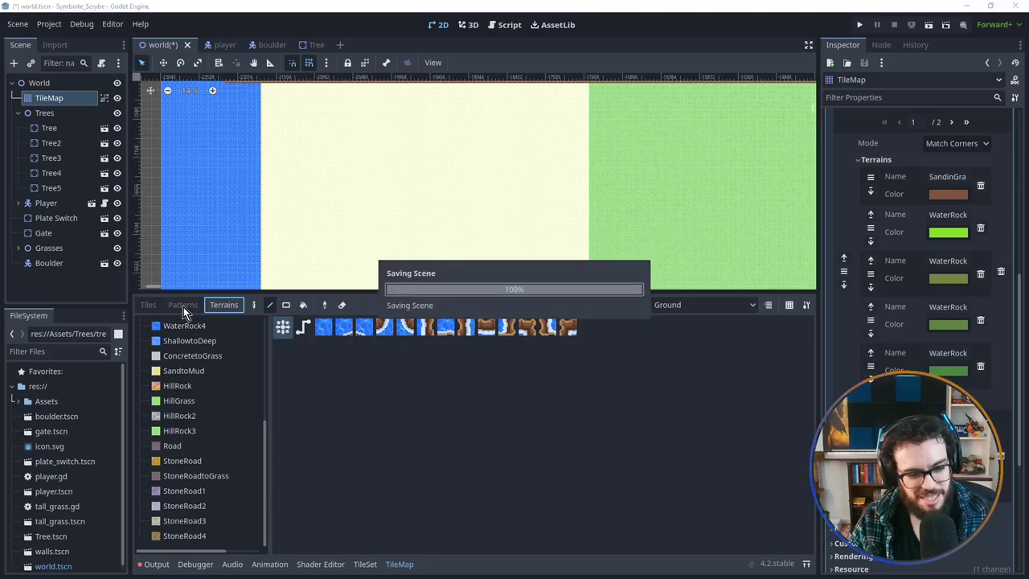
left_click(183, 304)
left_click(148, 304)
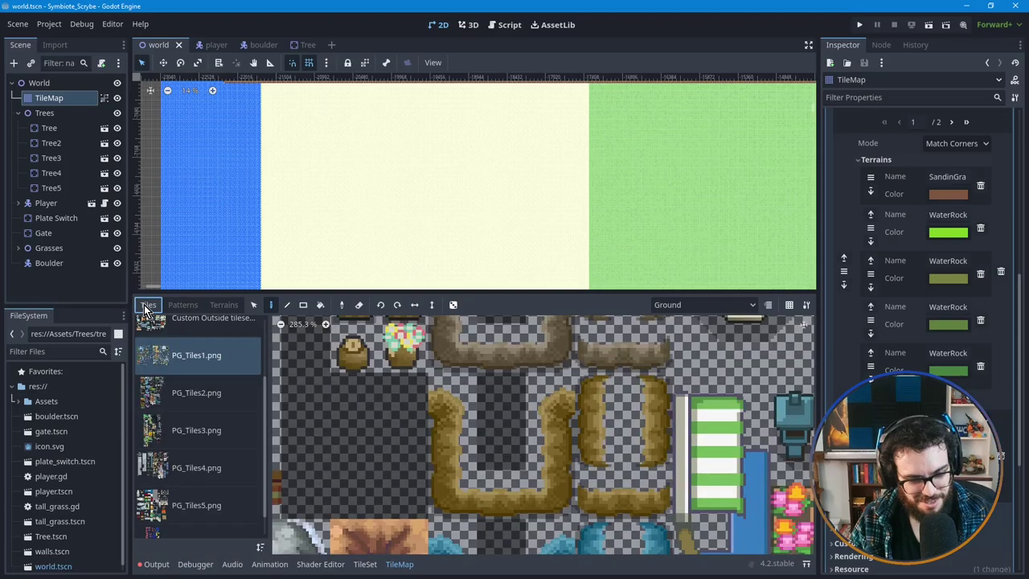
left_click(364, 563)
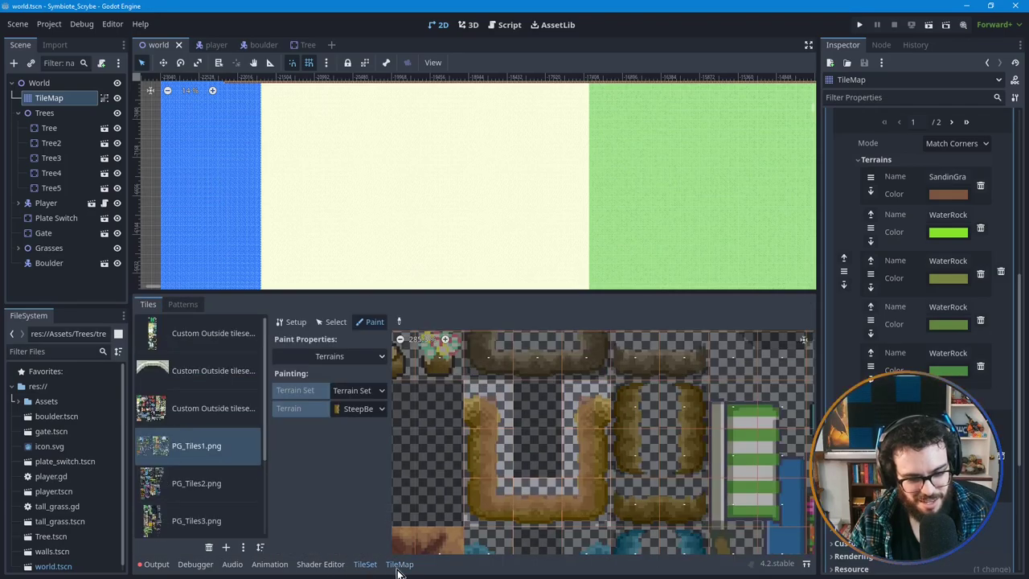
Step: Look through the TileMap's terrain list for SteepBerm, and check its patterns and tile sources
left_click(398, 563)
left_click(224, 304)
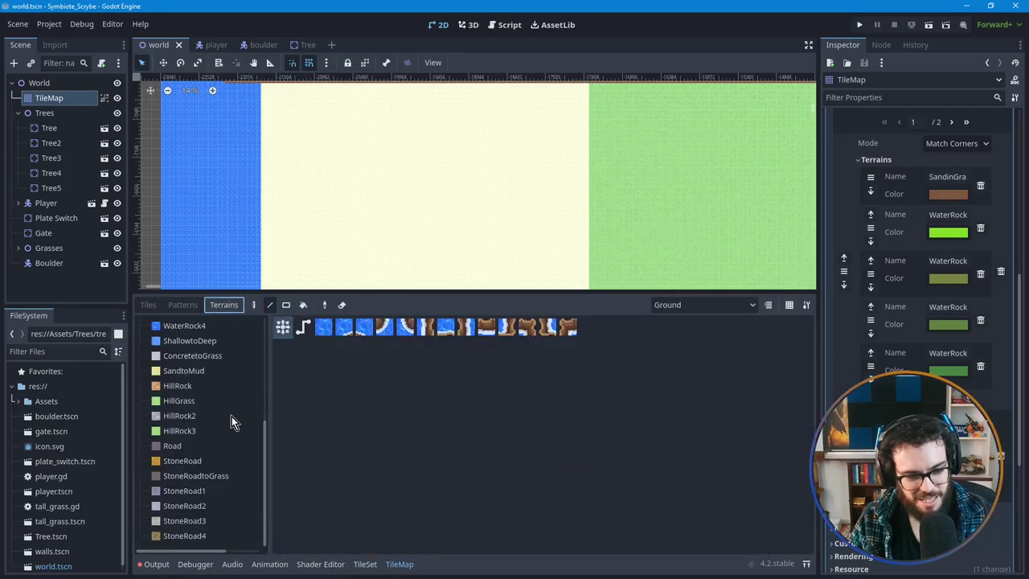
scroll(238, 432, "up", 3)
scroll(238, 432, "down", 5)
scroll(236, 429, "up", 5)
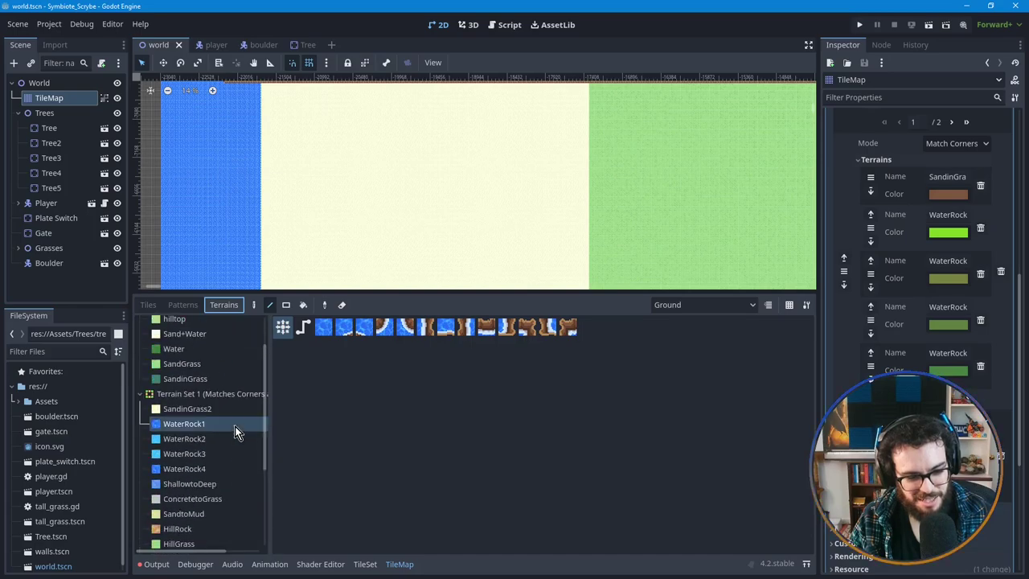
left_click(179, 306)
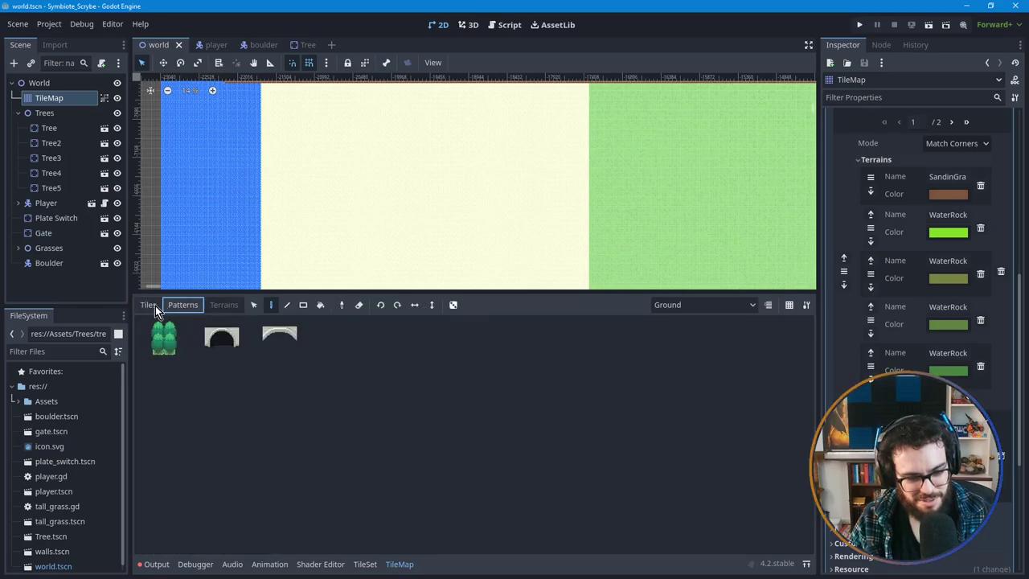
left_click(151, 305)
Step: Select other scene nodes such as Trees and Player, reselect TileMap, and reopen the TileSet editor
left_click(45, 114)
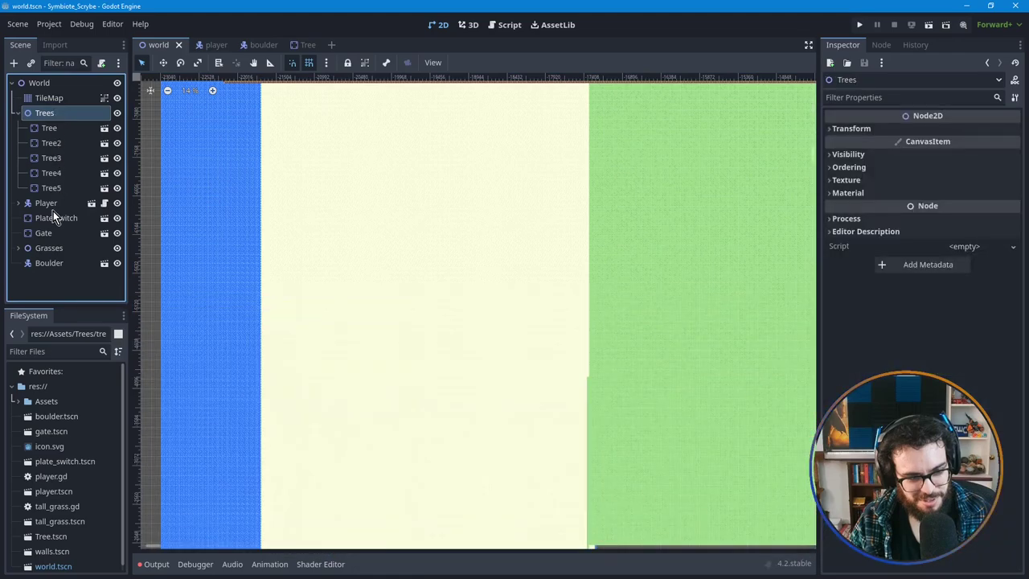
left_click(52, 206)
left_click_drag(46, 247, 42, 99)
left_click(42, 99)
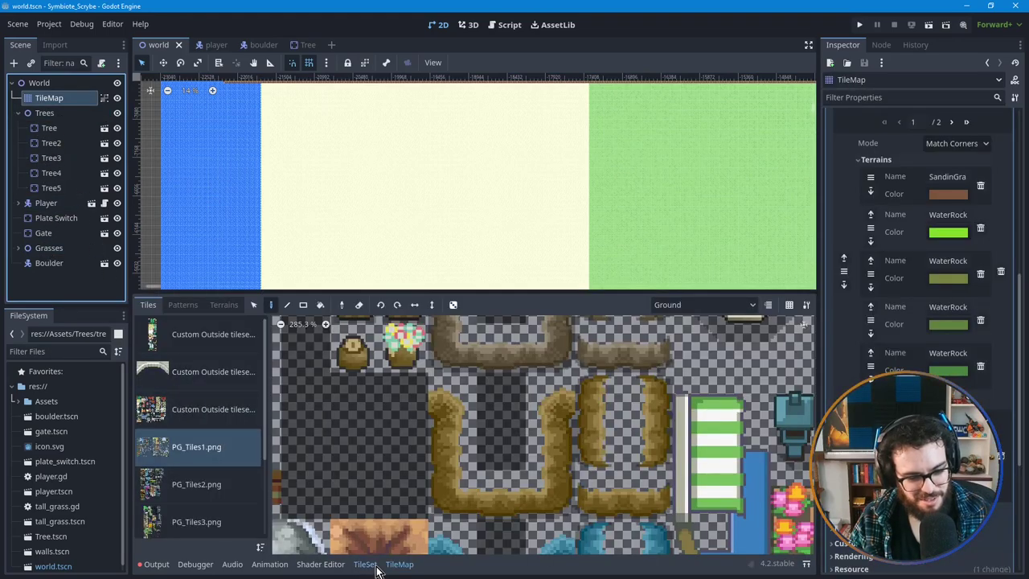
left_click(372, 565)
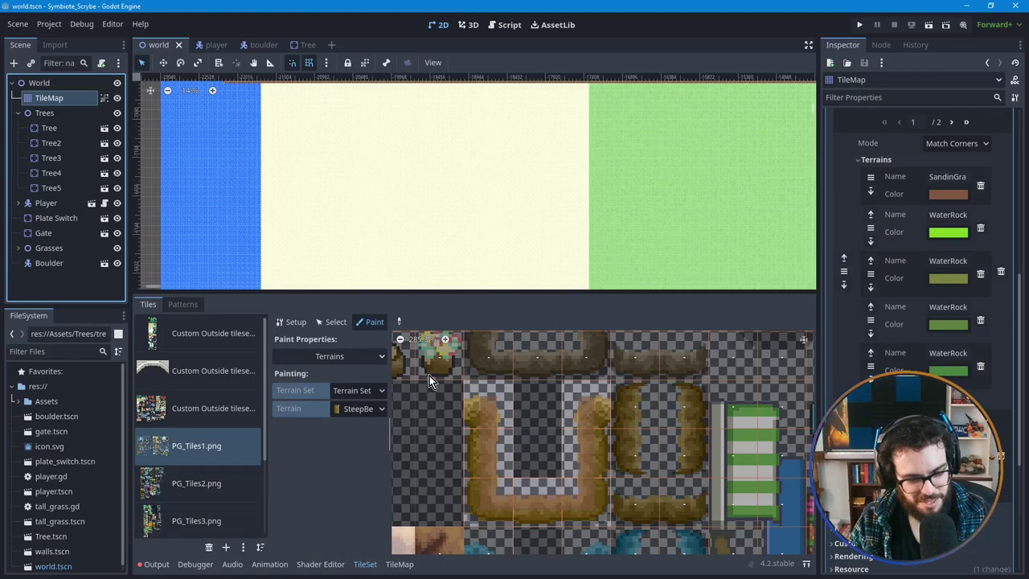
Step: Recheck the TileMap's terrain list for Terrain Set 2 and collapse Terrain Set 0 and Terrain Set 1
left_click(400, 564)
left_click(224, 305)
scroll(212, 447, "down", 5)
scroll(212, 447, "up", 5)
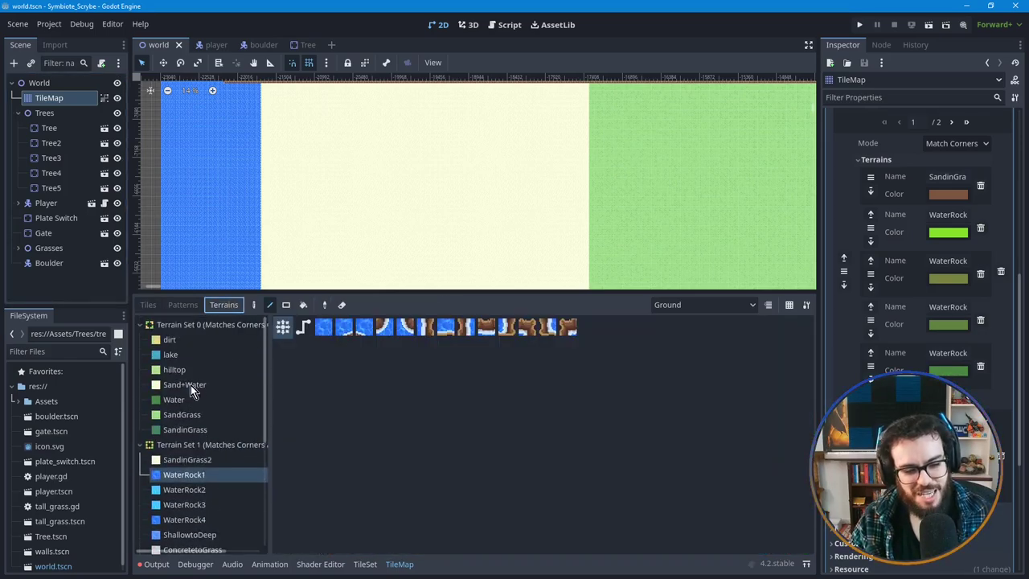
left_click(137, 446)
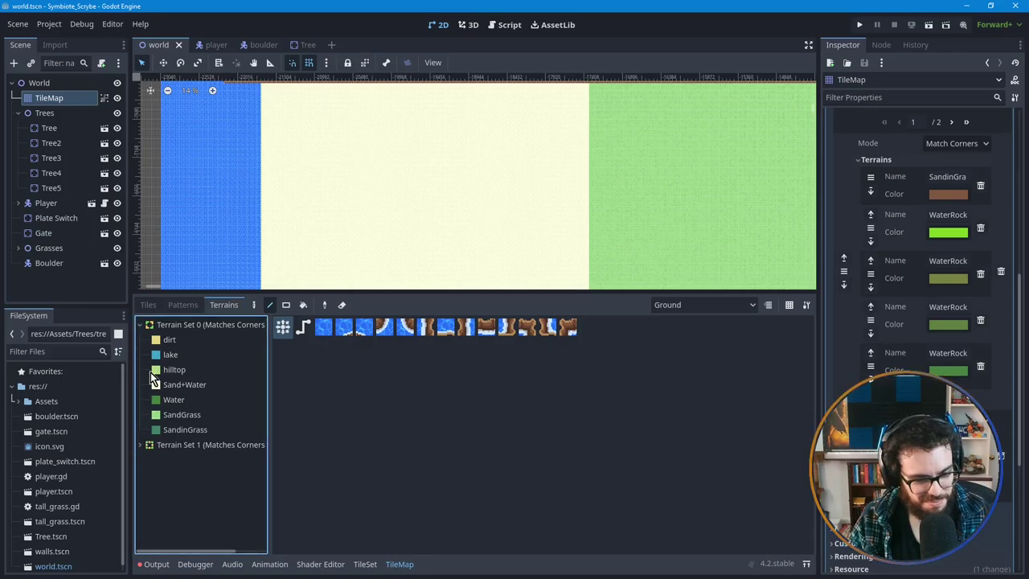
left_click(141, 325)
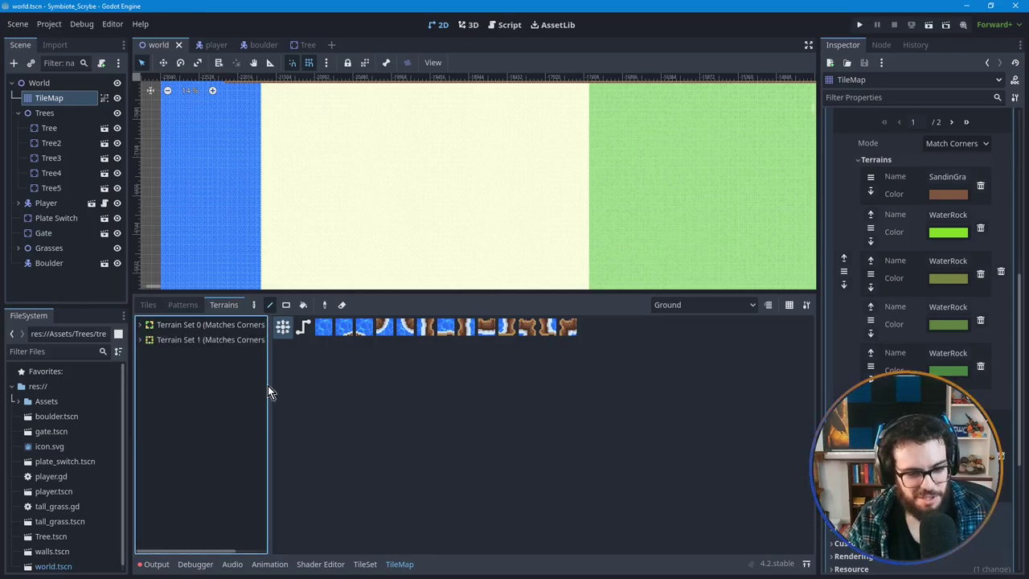
Step: Save the world scene and return to the TileSet editor
key("ctrl+s")
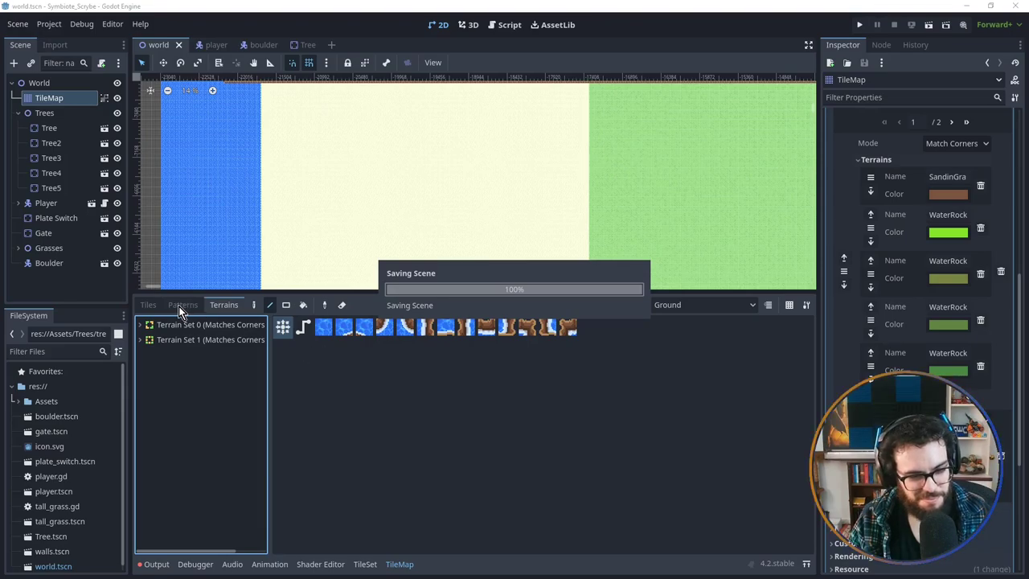
left_click(181, 306)
left_click(365, 564)
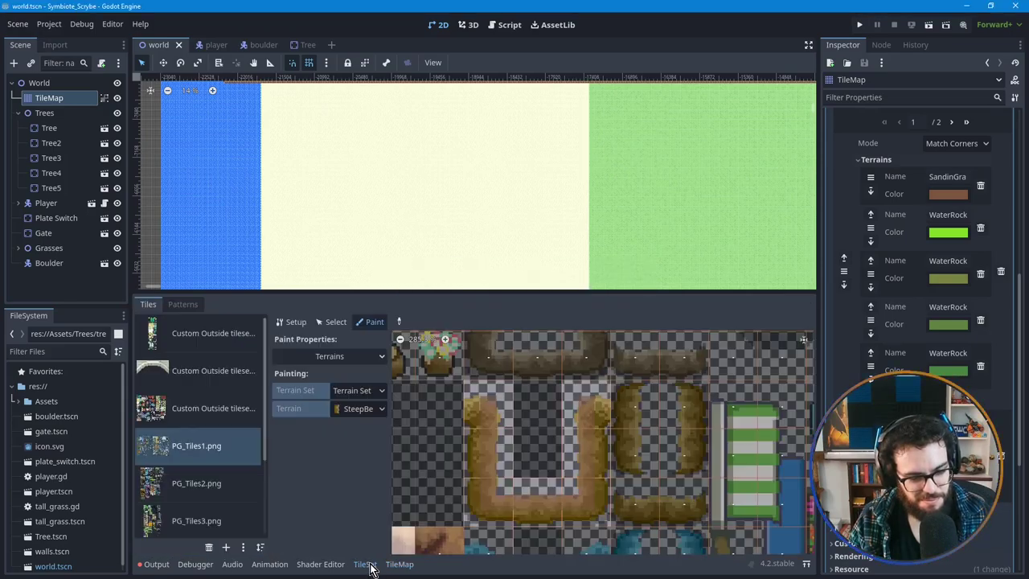
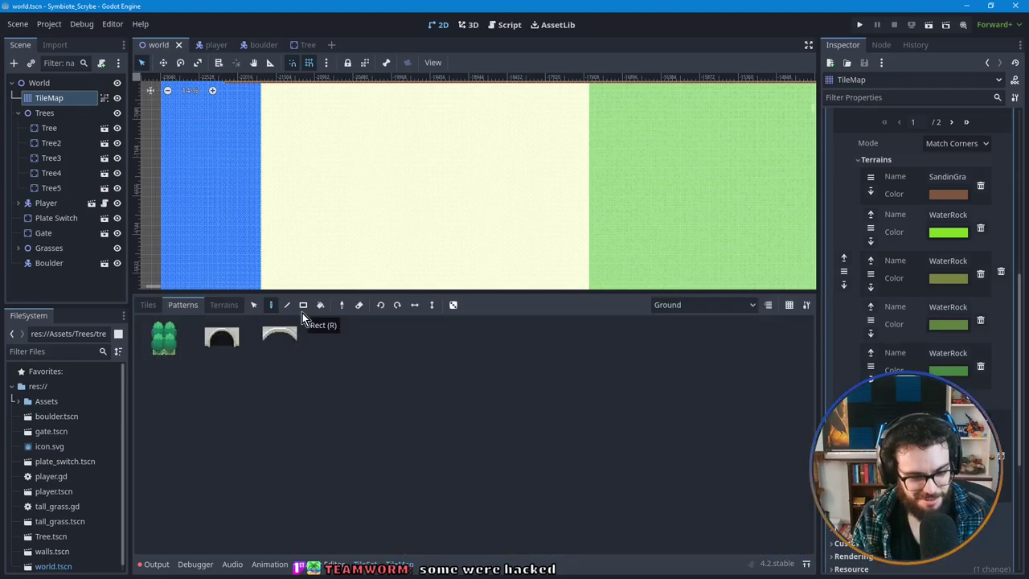
Step: Compare the TileMap's terrain list with the terrain sets defined in the TileSet's properties
left_click(225, 304)
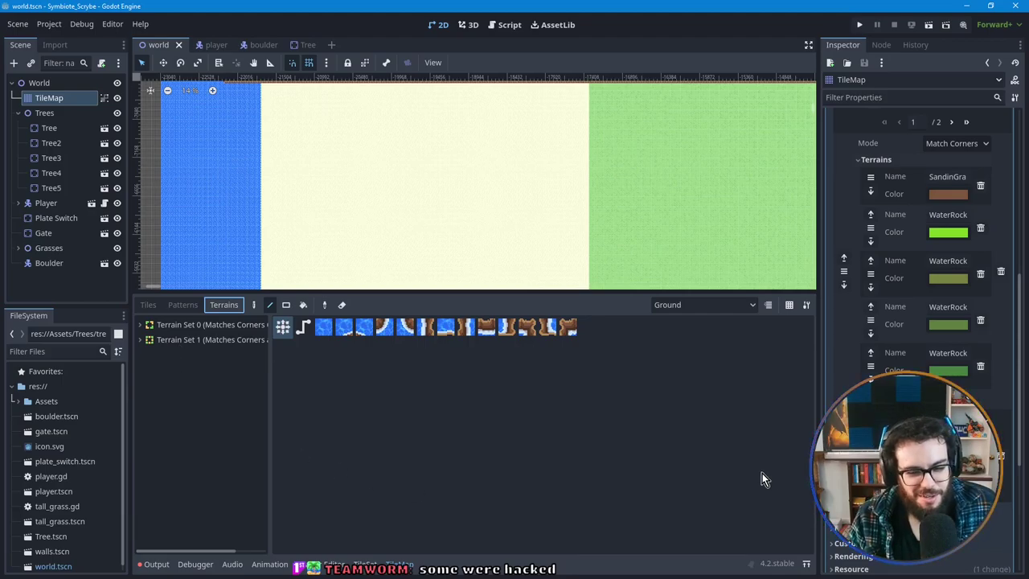
scroll(884, 430, "up", 5)
scroll(884, 402, "up", 2)
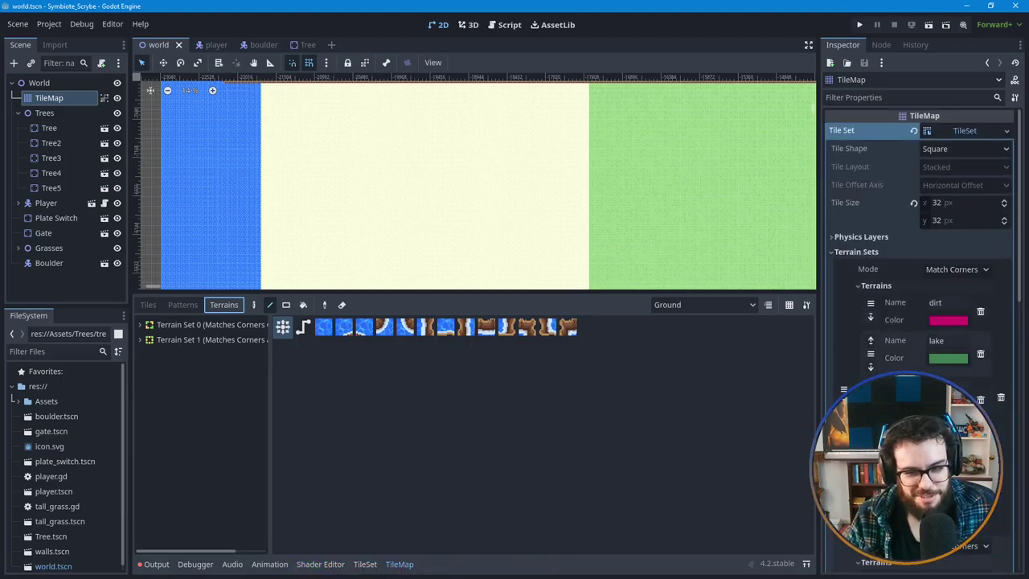
scroll(877, 334, "down", 8)
scroll(889, 354, "up", 2)
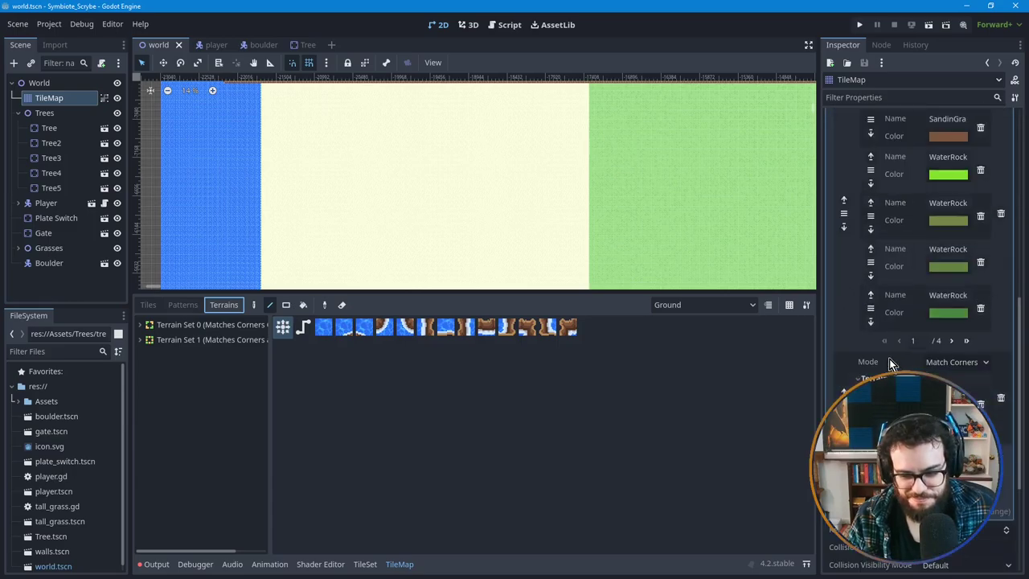
scroll(889, 359, "up", 6)
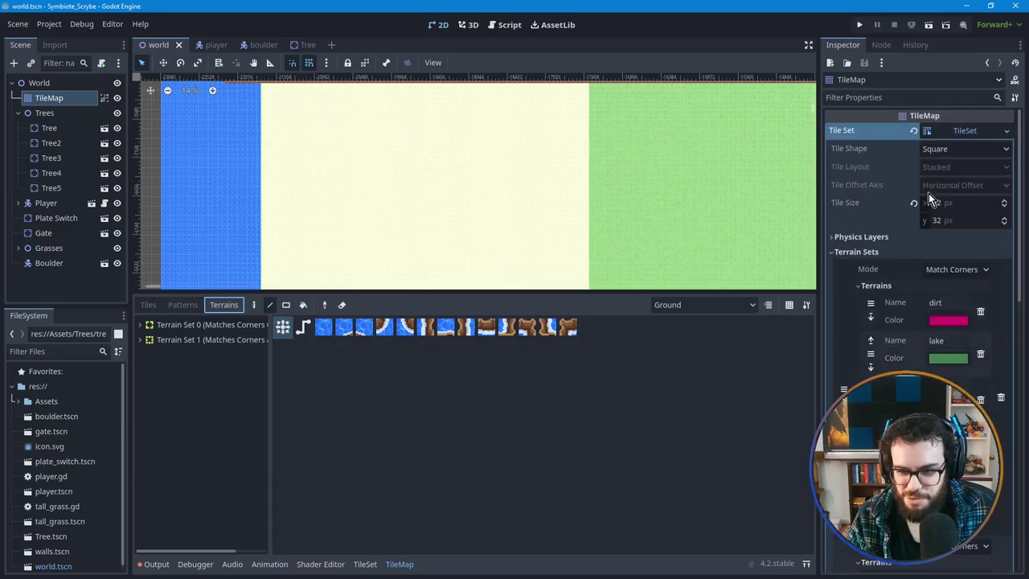
scroll(964, 145, "down", 8)
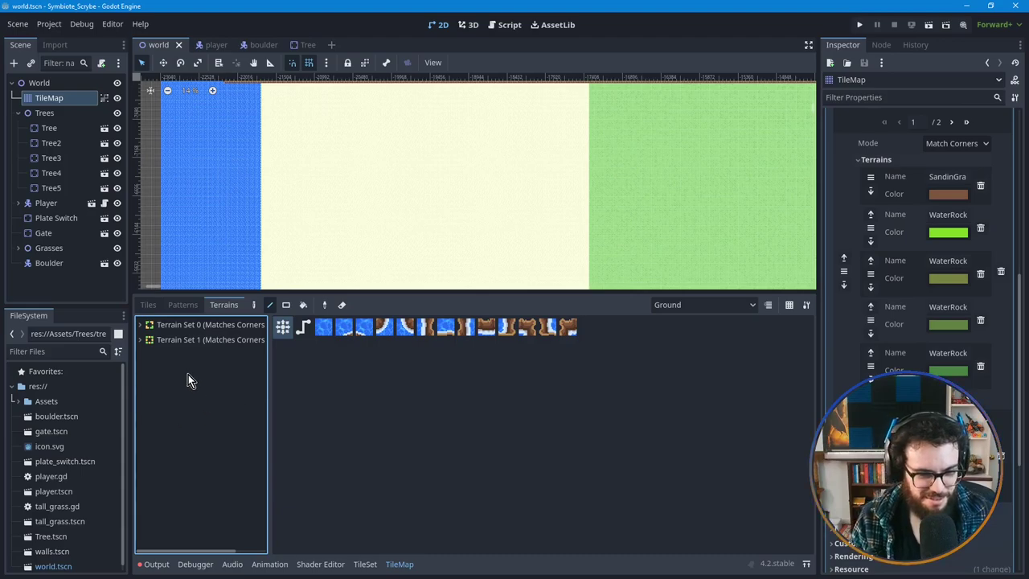
Step: Expand Terrain Set 1 in the TileMap's terrain list, examine its terrains, and go back to the TileSet editor
left_click(220, 341)
left_click(220, 340)
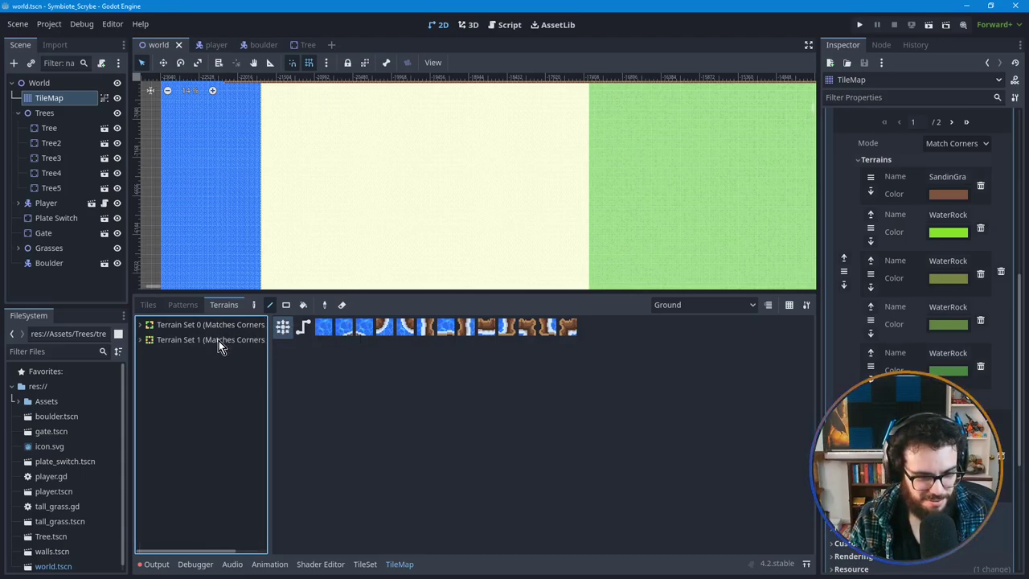
left_click(219, 341)
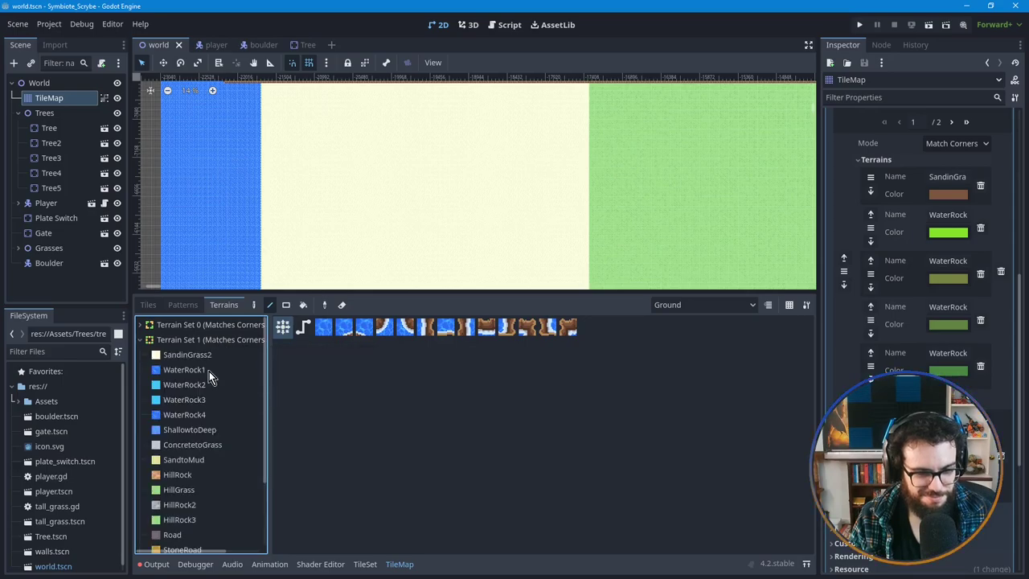
scroll(209, 371, "down", 3)
left_click(181, 304)
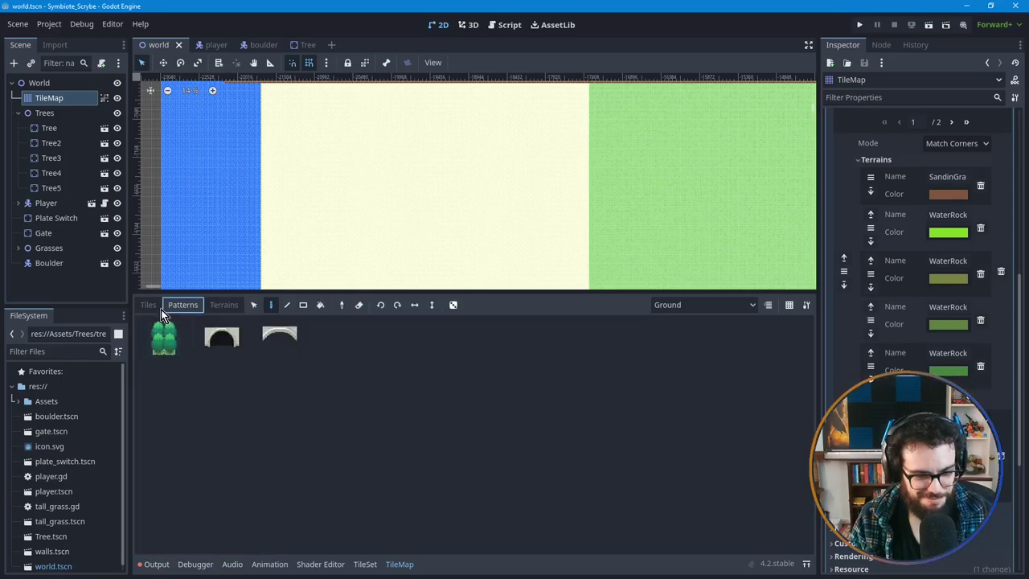
left_click(148, 304)
left_click(365, 563)
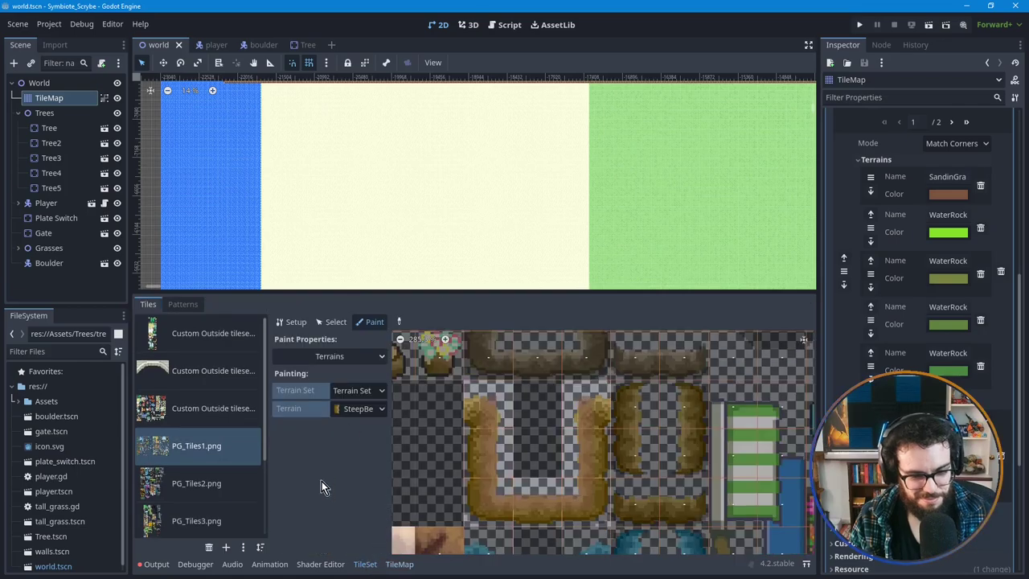
Step: Save the world scene and switch PG_Tiles1.png to tile selection and back to terrain painting
key("ctrl+s")
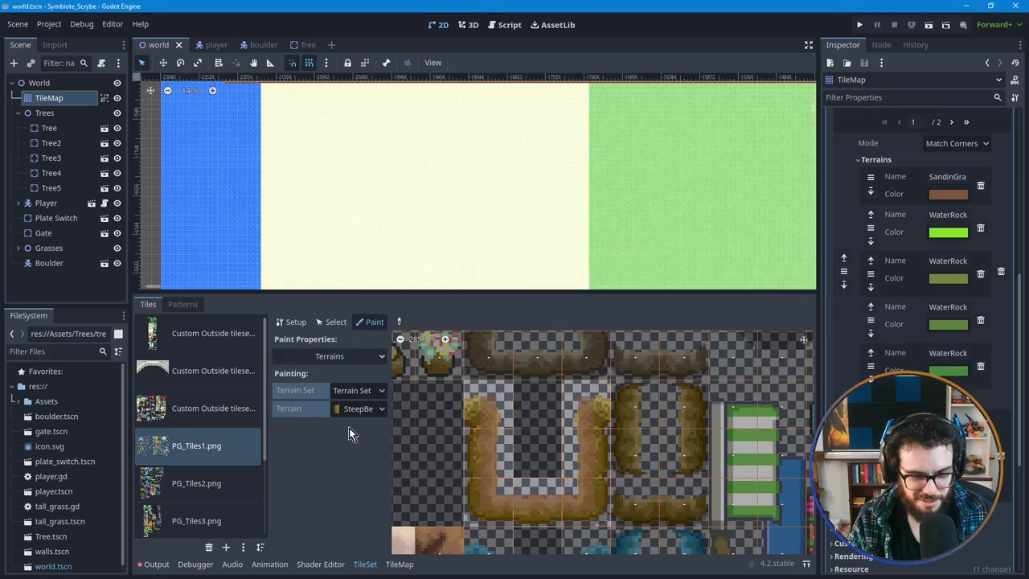
left_click(338, 322)
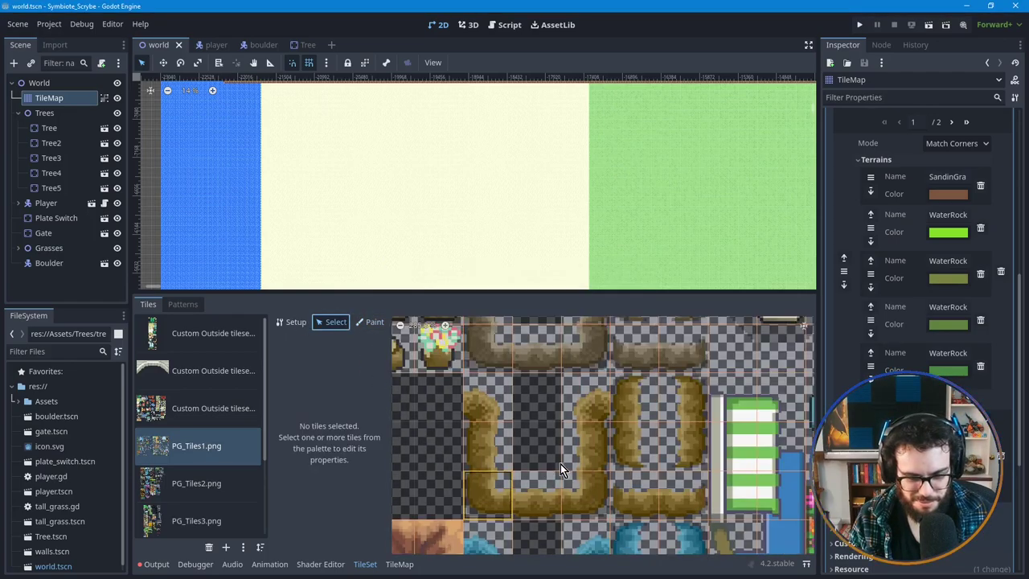
left_click(370, 322)
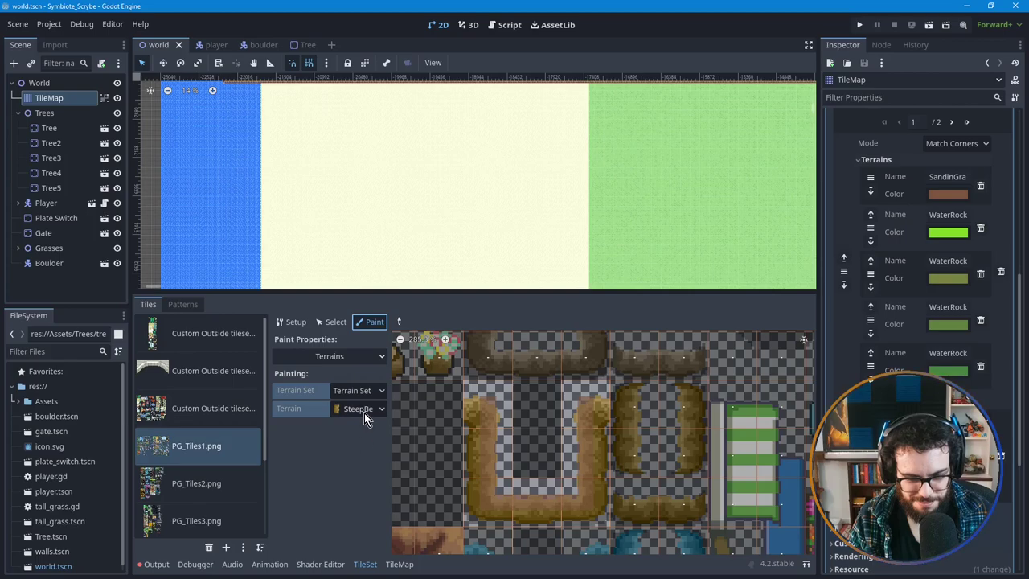
Step: Go back and forth between the TileSet and TileMap editors and search the whole terrain list for SteepBerm
left_click(399, 563)
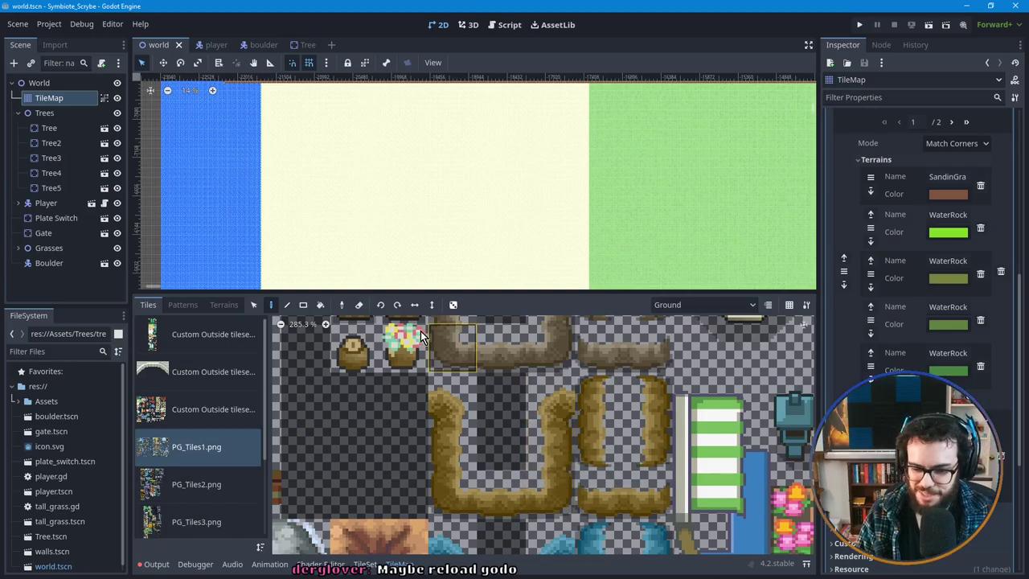
left_click(366, 565)
left_click(398, 566)
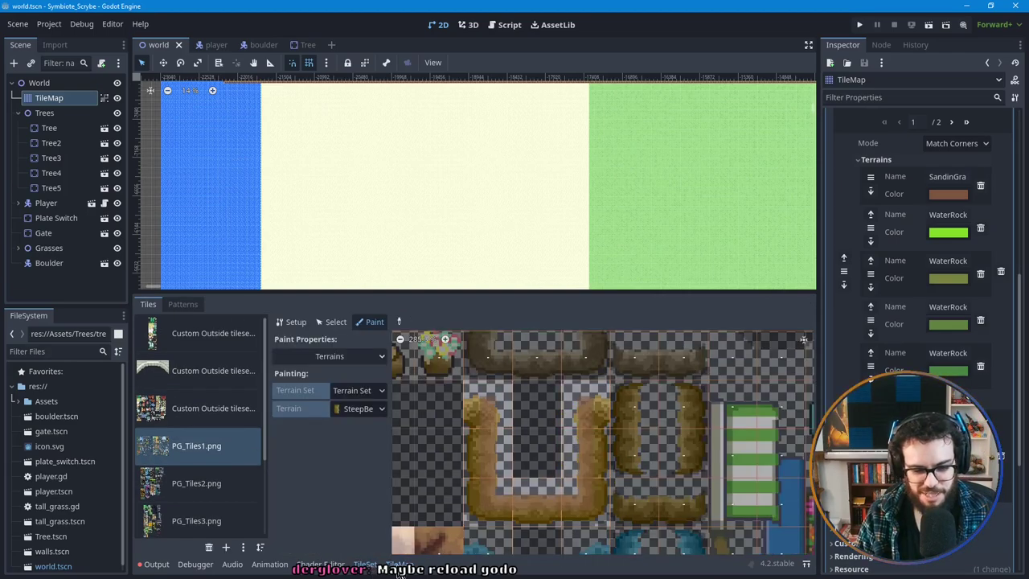
left_click(185, 310)
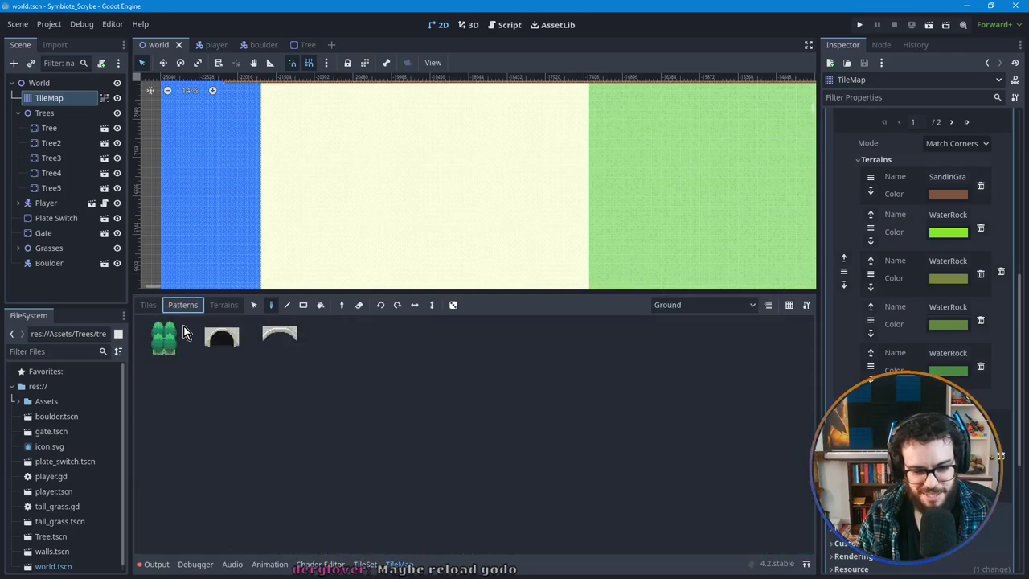
left_click(366, 565)
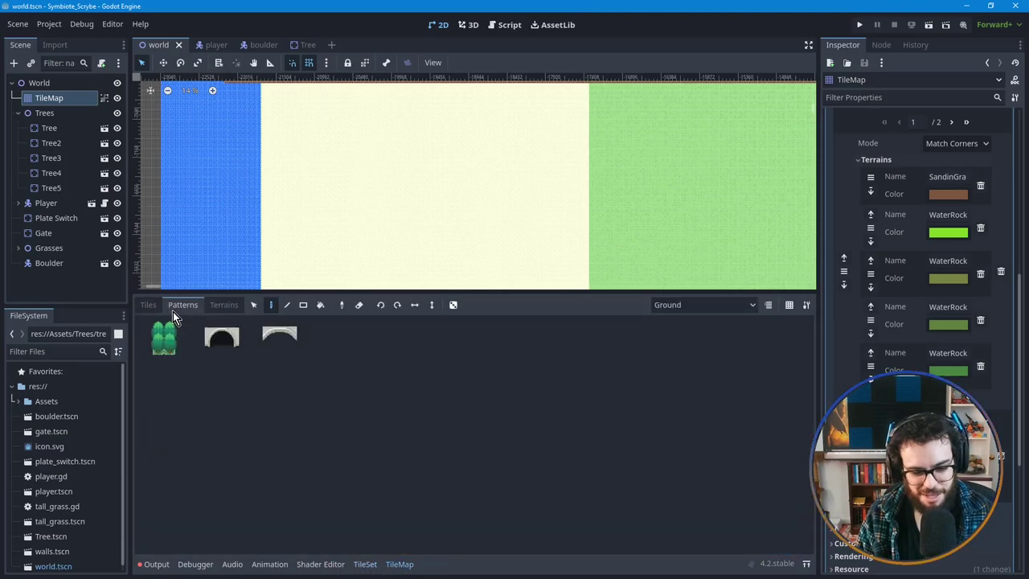
left_click(211, 306)
scroll(225, 479, "up", 3)
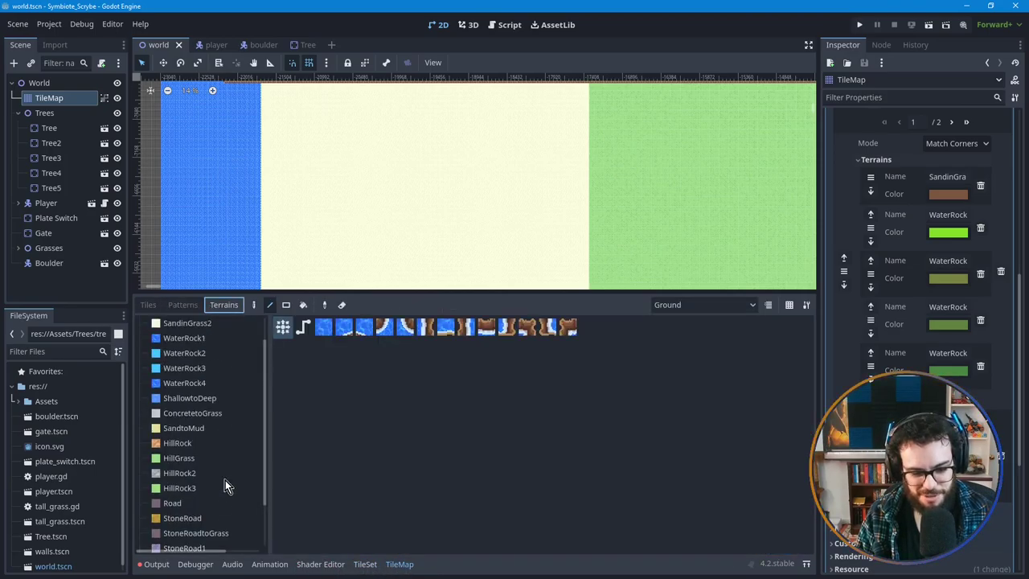
scroll(225, 480, "down", 3)
left_click_drag(201, 555, 209, 473)
scroll(210, 472, "up", 3)
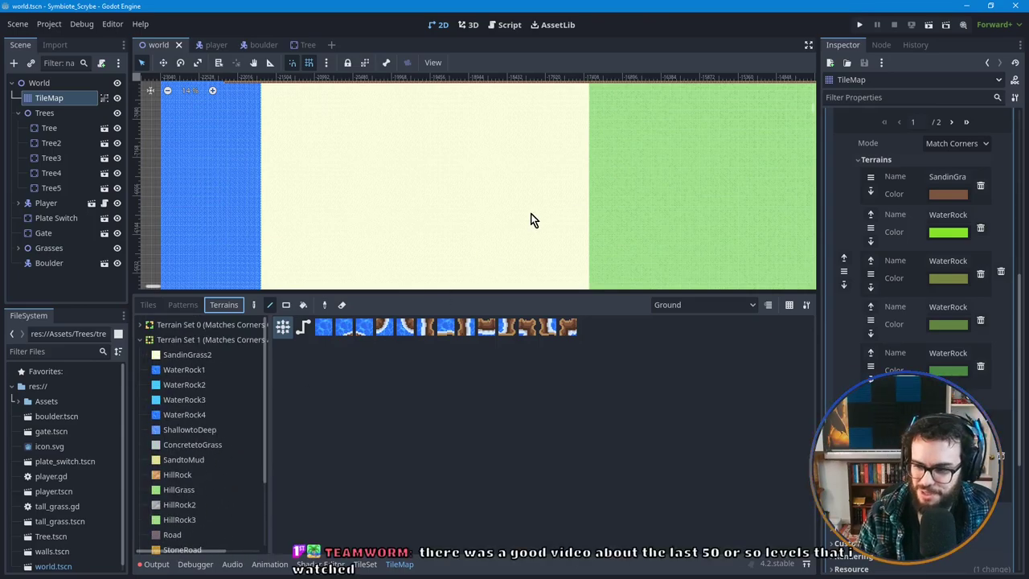
Step: Save the world scene and select the SteepBerm terrain of Terrain Set 2 for painting on the TileMap's Ground layer
key("ctrl+s")
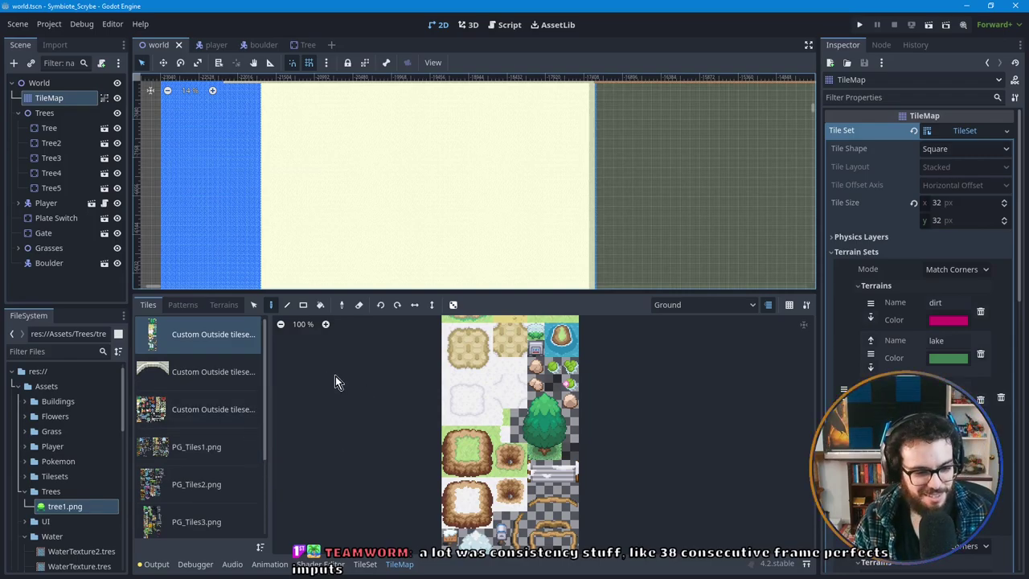
left_click(225, 305)
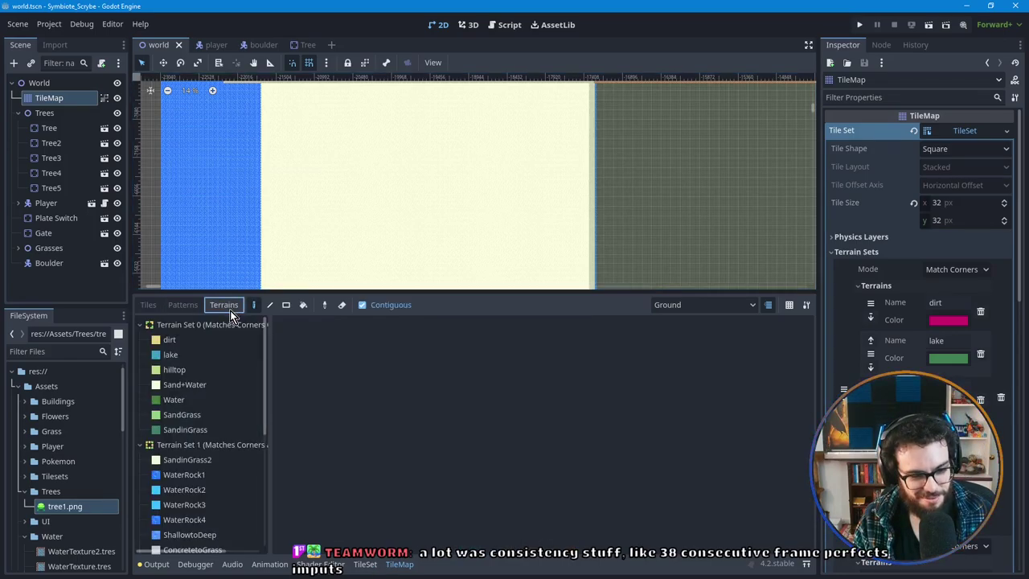
scroll(247, 408, "down", 5)
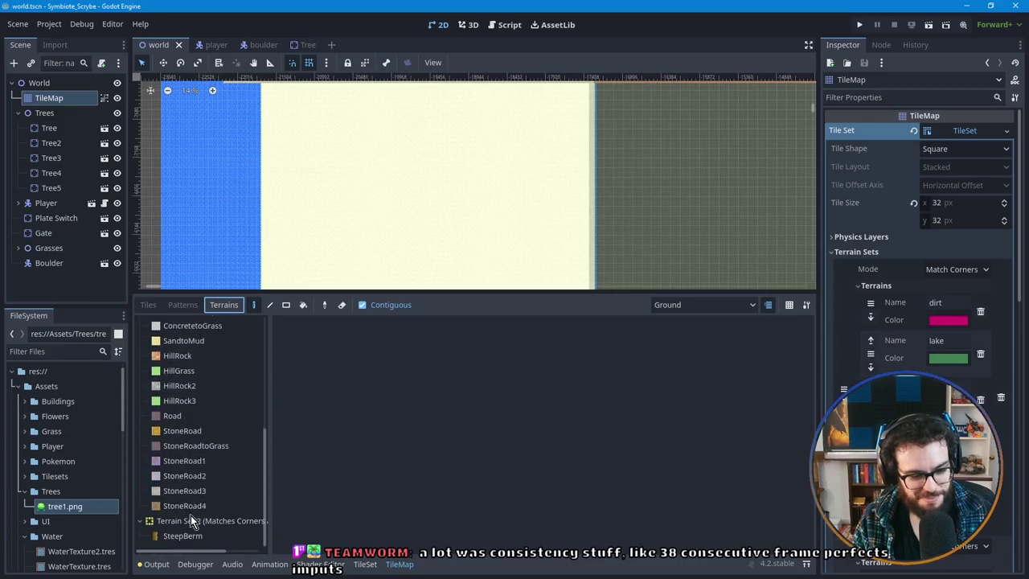
left_click(192, 537)
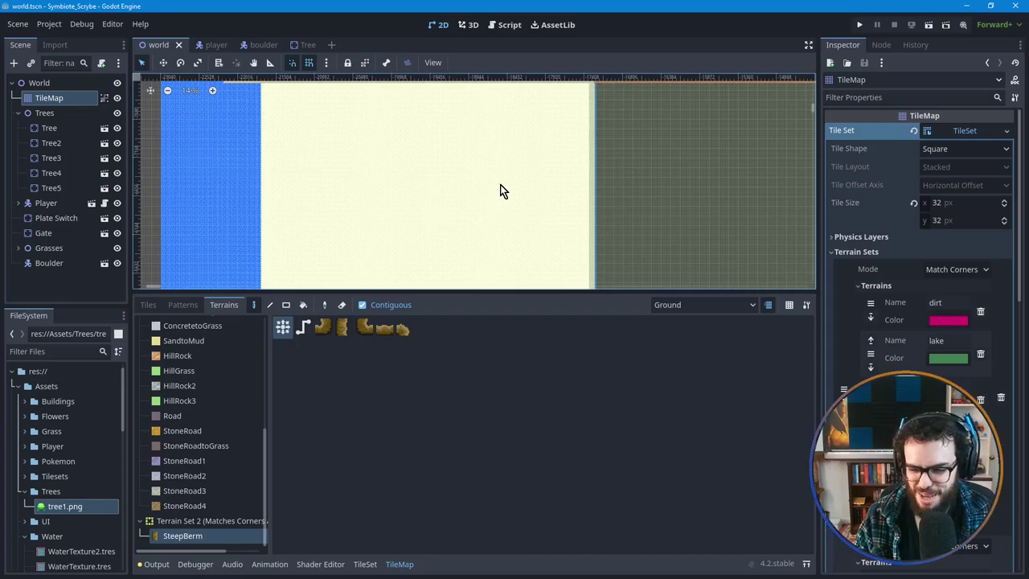
scroll(511, 191, "down", 2)
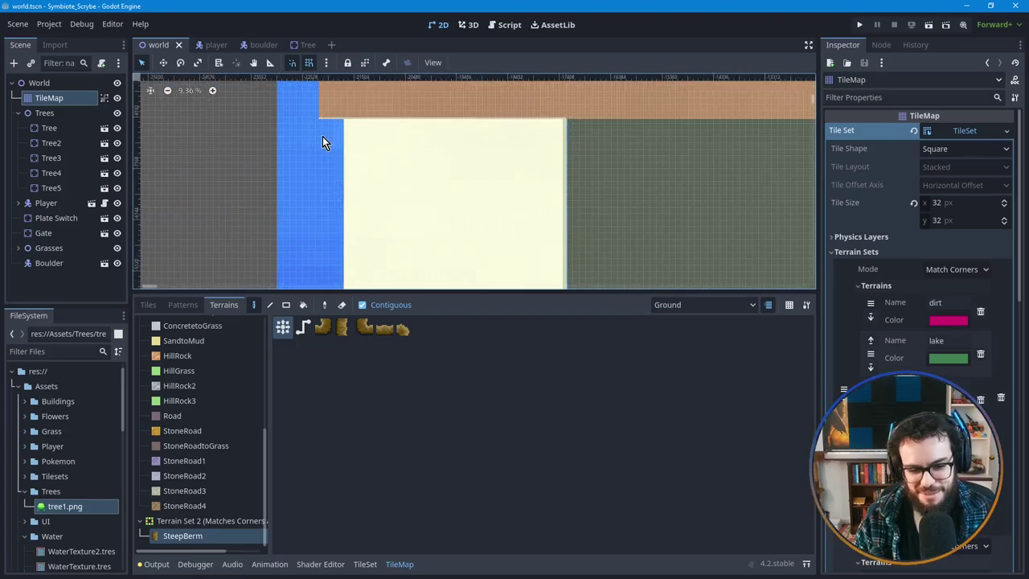
Step: Try painting an L-shaped SteepBerm stroke on the Ground layer's sand beside the water, and undo it
scroll(321, 128, "up", 1)
scroll(362, 143, "up", 5)
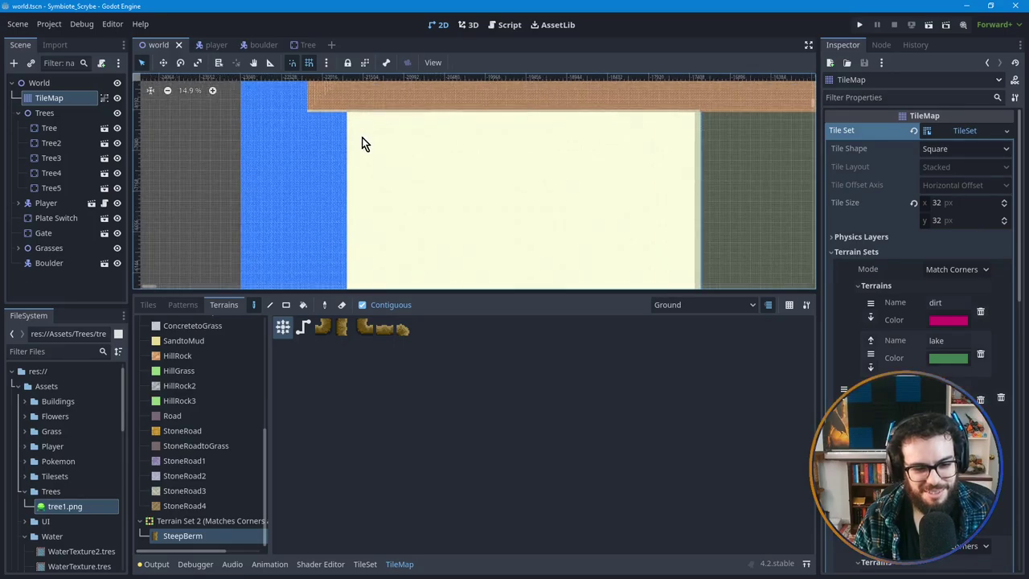
scroll(361, 143, "up", 4)
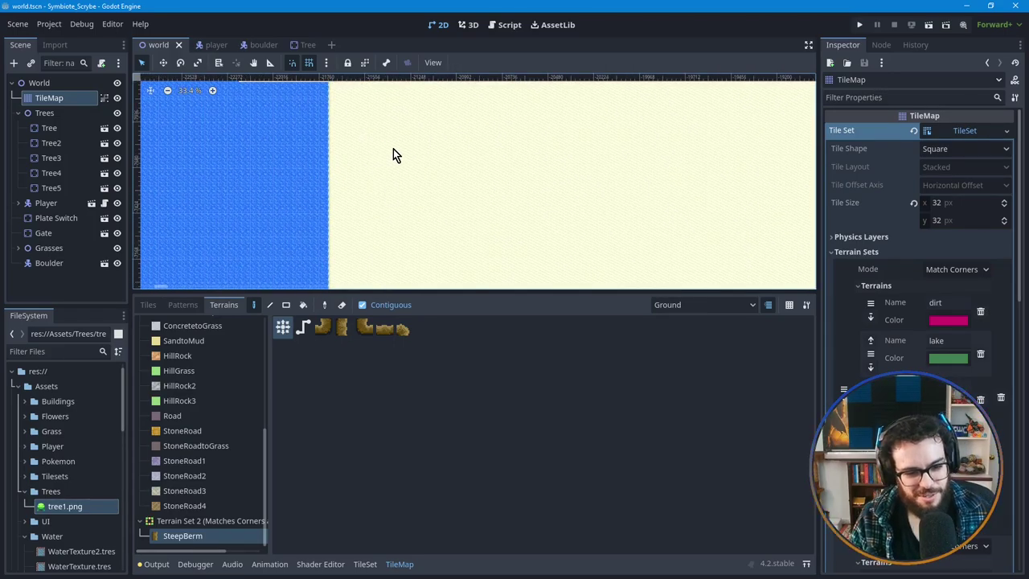
mouse_move(384, 138)
left_mouse_down()
mouse_move(389, 175)
mouse_move(429, 174)
left_mouse_up()
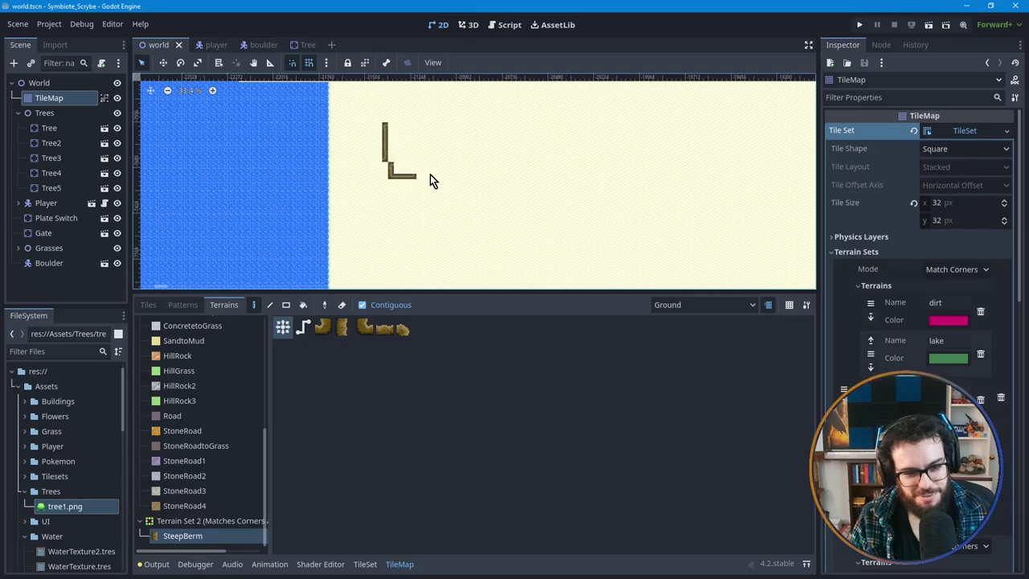
scroll(421, 175, "up", 3)
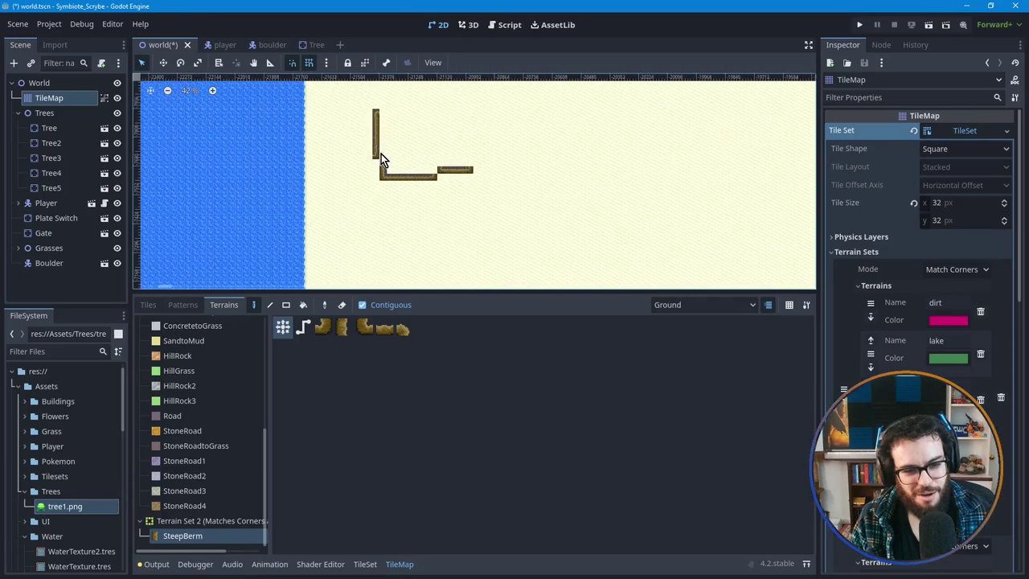
key("ctrl+z")
Step: Try painting a U-shaped SteepBerm outline on the sand near the water, and repaint individual cells along its sides and corners
scroll(386, 164, "up", 2)
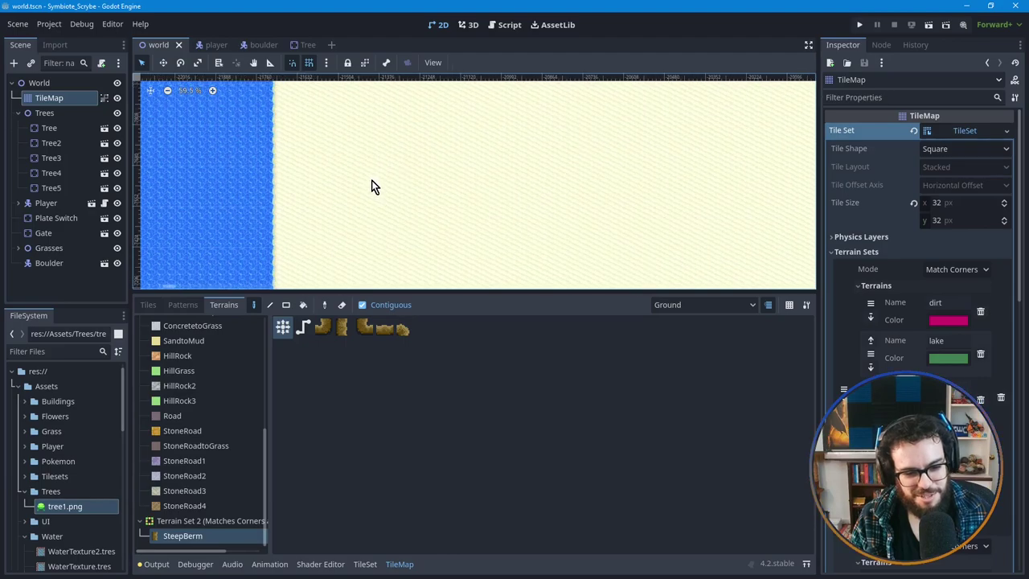
mouse_move(347, 197)
left_mouse_down()
mouse_move(405, 208)
mouse_move(418, 175)
left_mouse_up()
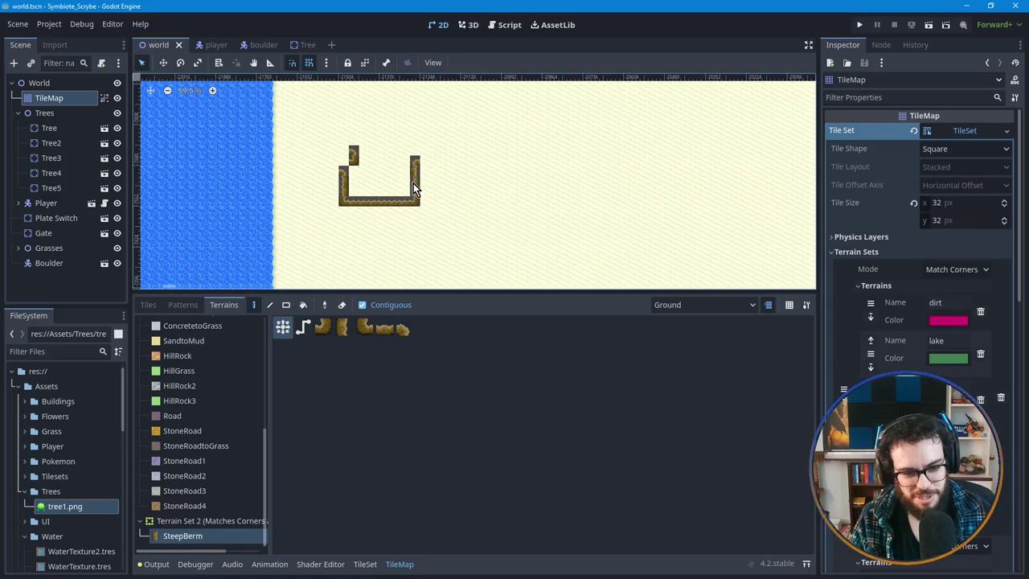
left_click(413, 197)
scroll(406, 176, "up", 1)
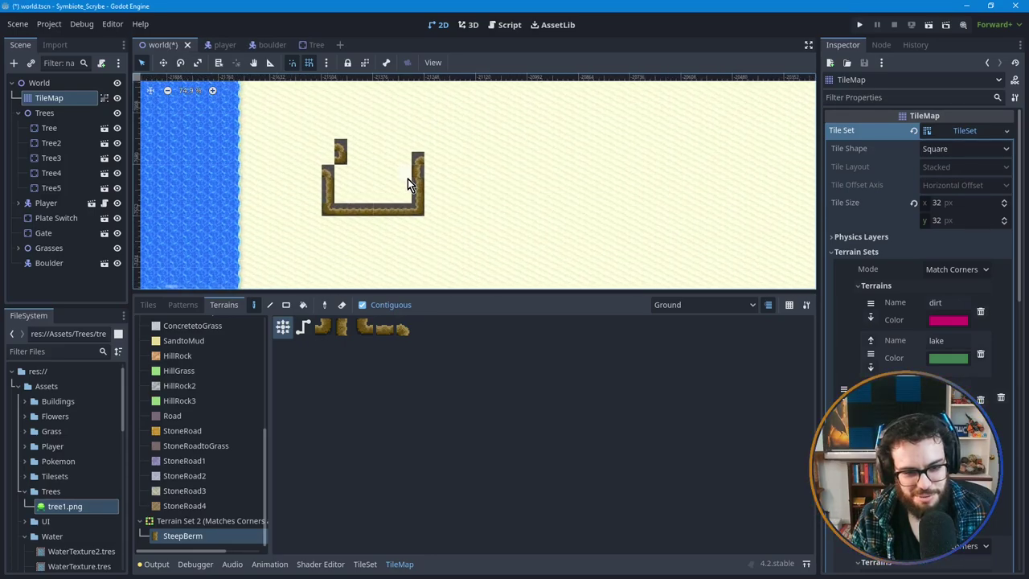
scroll(408, 179, "up", 1)
left_click(418, 169)
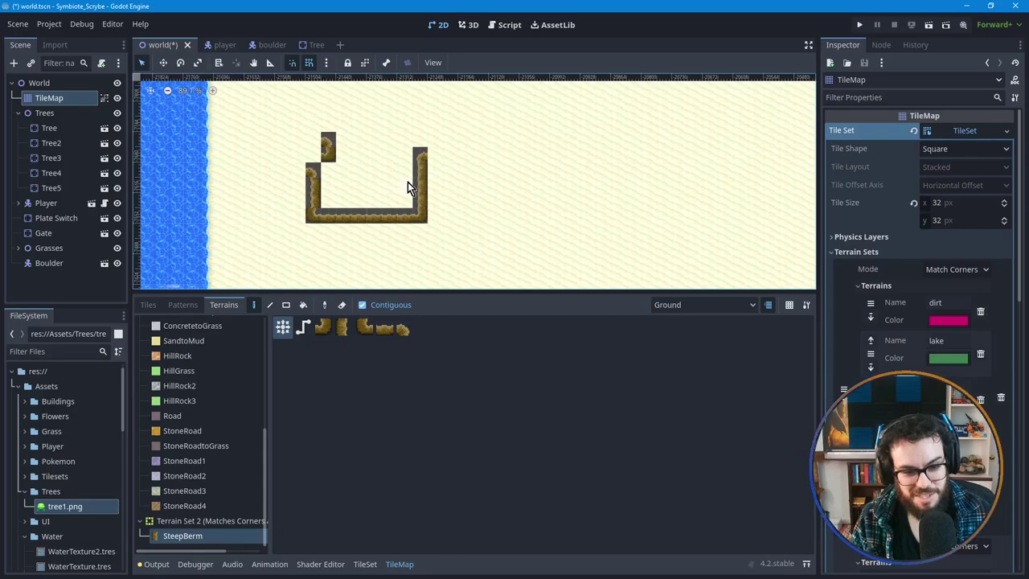
left_click(417, 156)
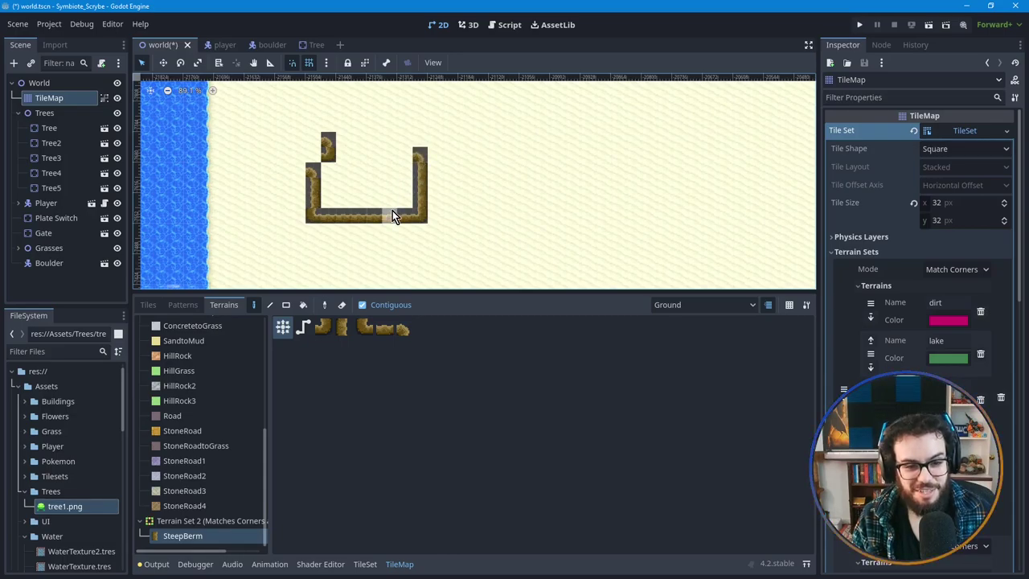
left_click(312, 216)
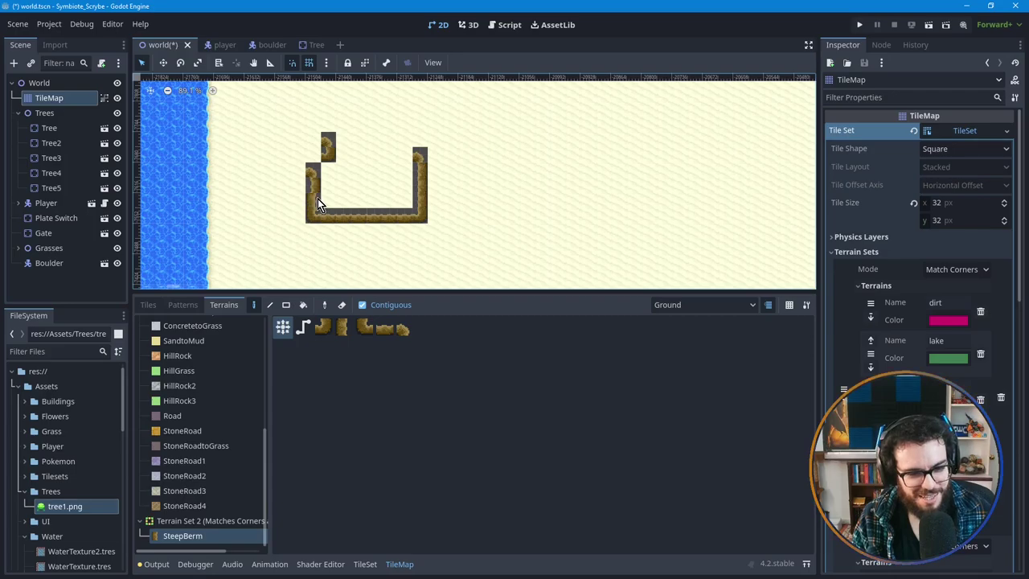
left_click(317, 172)
left_click(316, 191)
left_click(328, 153)
Step: Undo all SteepBerm strokes of the U-shaped outline on the sand
key("ctrl+z")
key("ctrl+z")
key("ctrl+z")
key("ctrl+z")
key("ctrl+z")
key("ctrl+z")
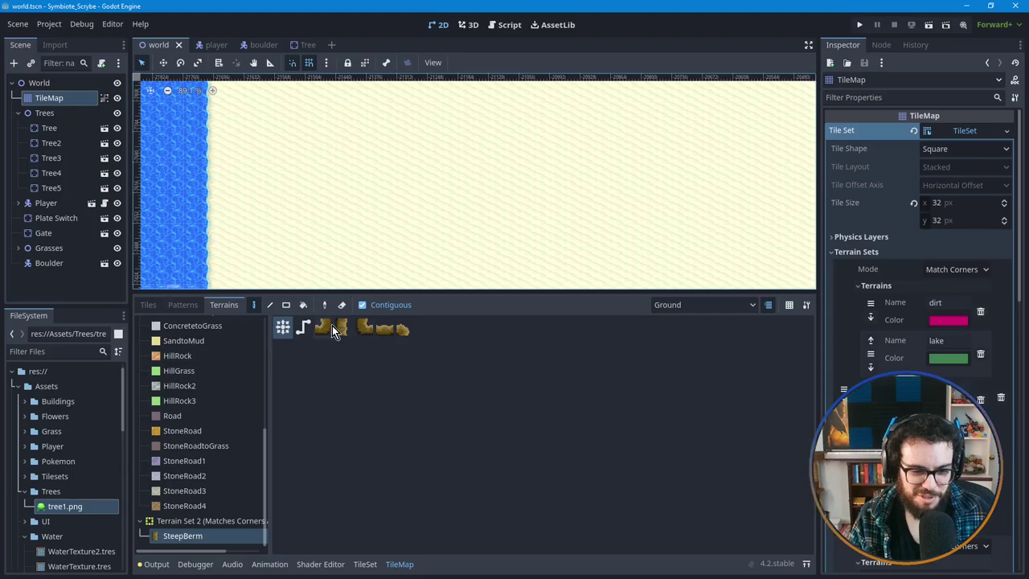
Step: Reselect the SteepBerm terrain, try painting a small corner of berm on the sand, and undo it
scroll(441, 210, "down", 2)
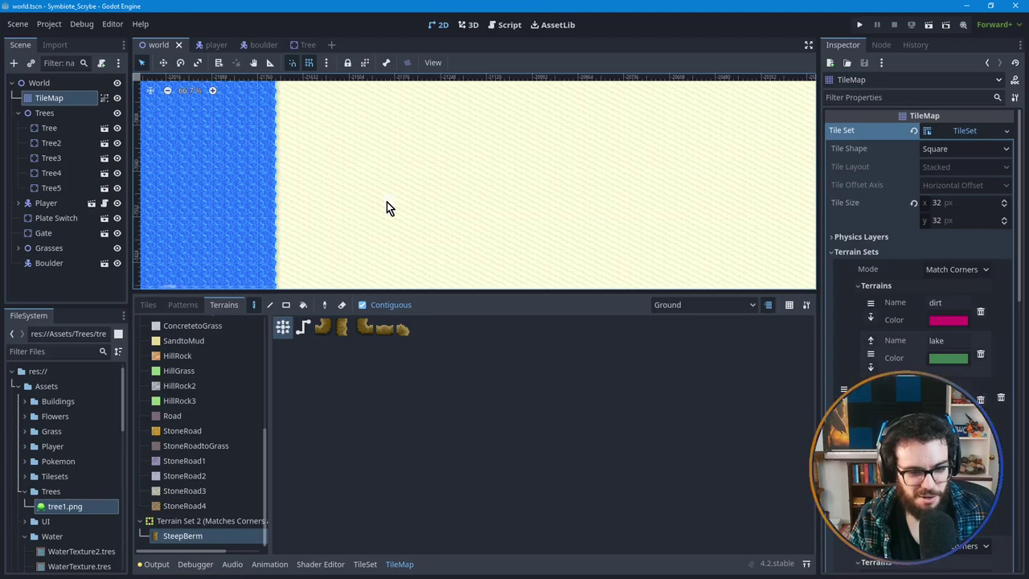
scroll(387, 207, "up", 1)
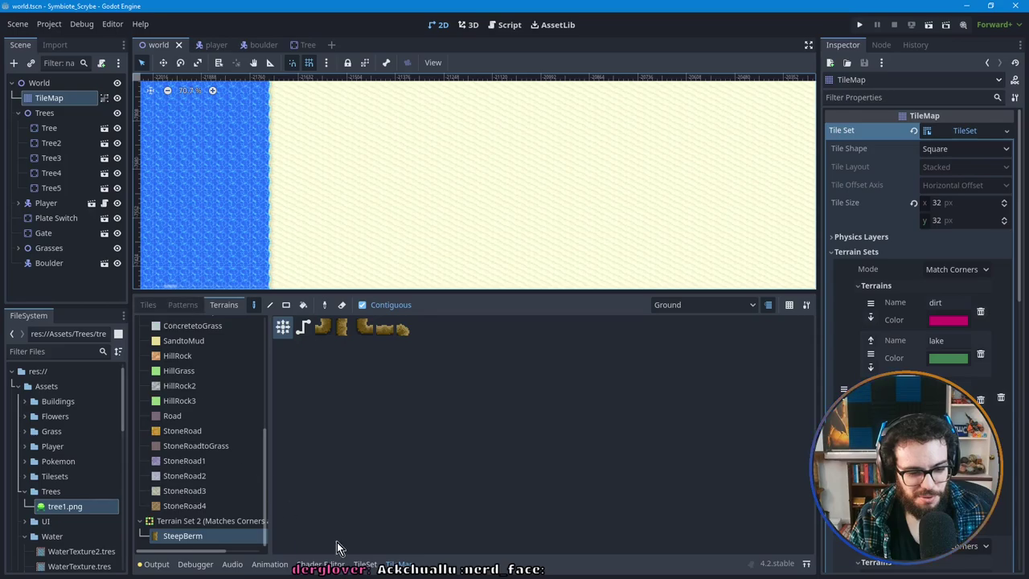
left_click(365, 564)
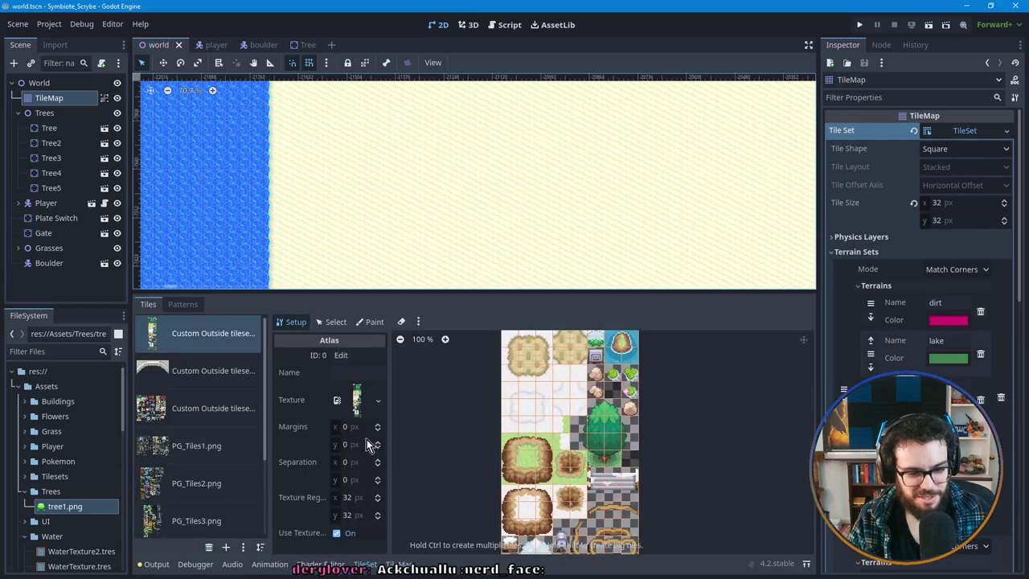
left_click(398, 564)
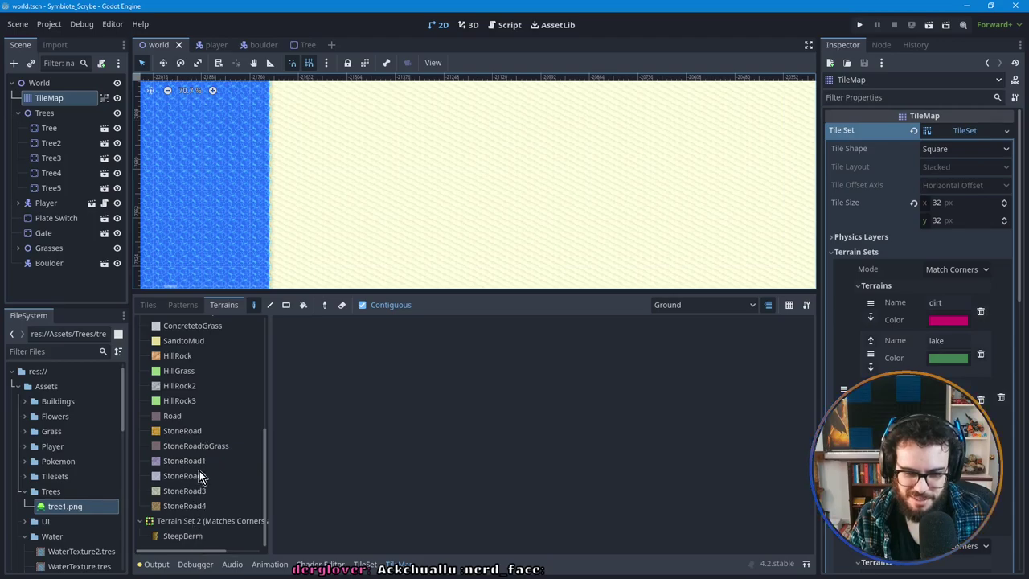
left_click(185, 536)
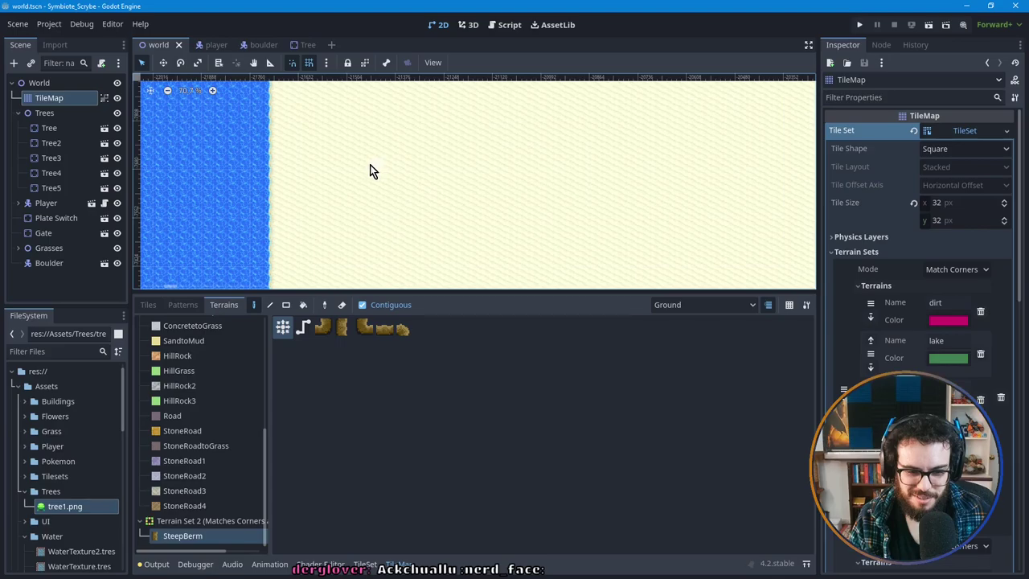
mouse_move(367, 166)
left_mouse_down()
mouse_move(394, 172)
mouse_move(390, 189)
left_mouse_up()
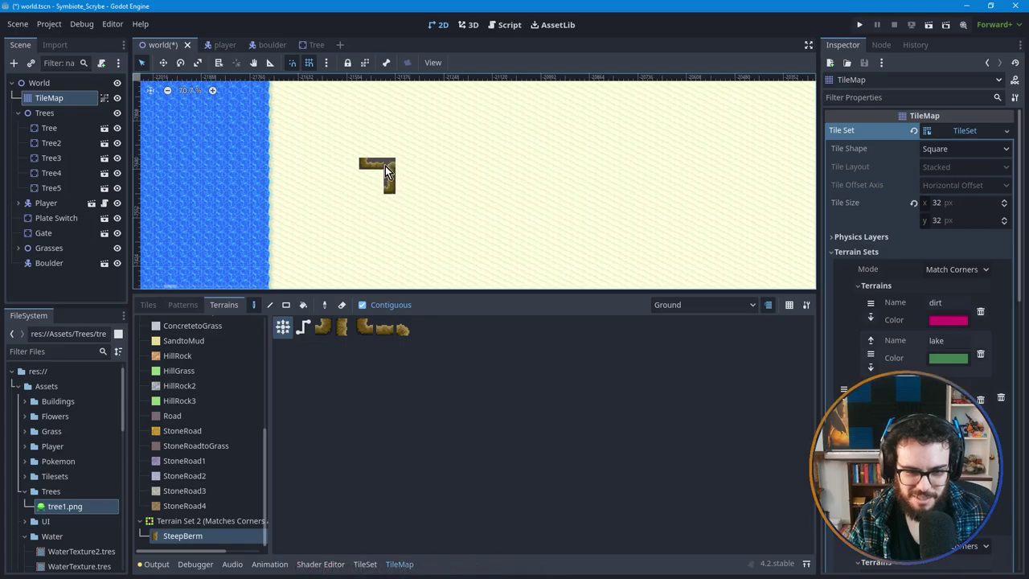
scroll(391, 172, "up", 1)
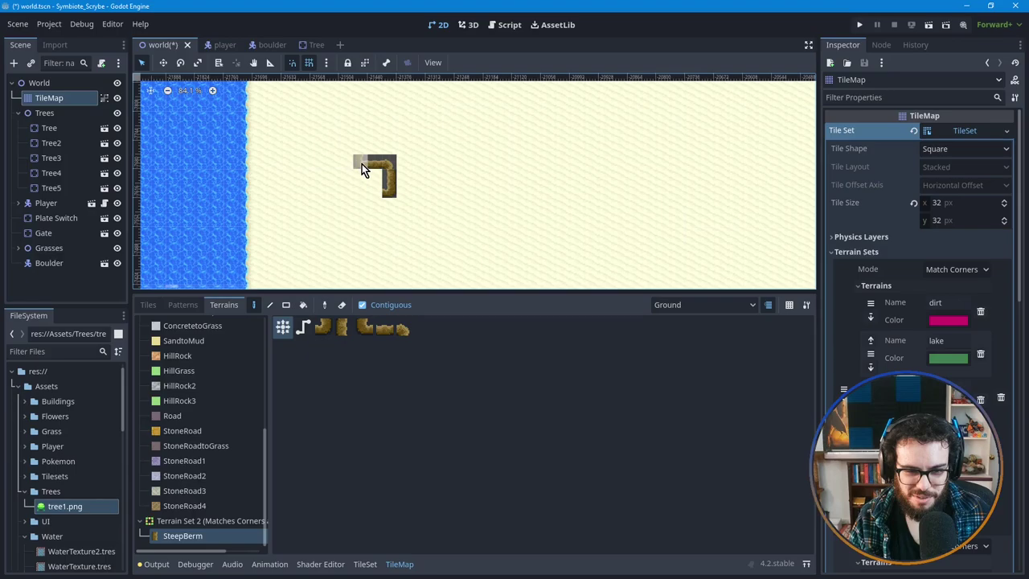
left_click(365, 162)
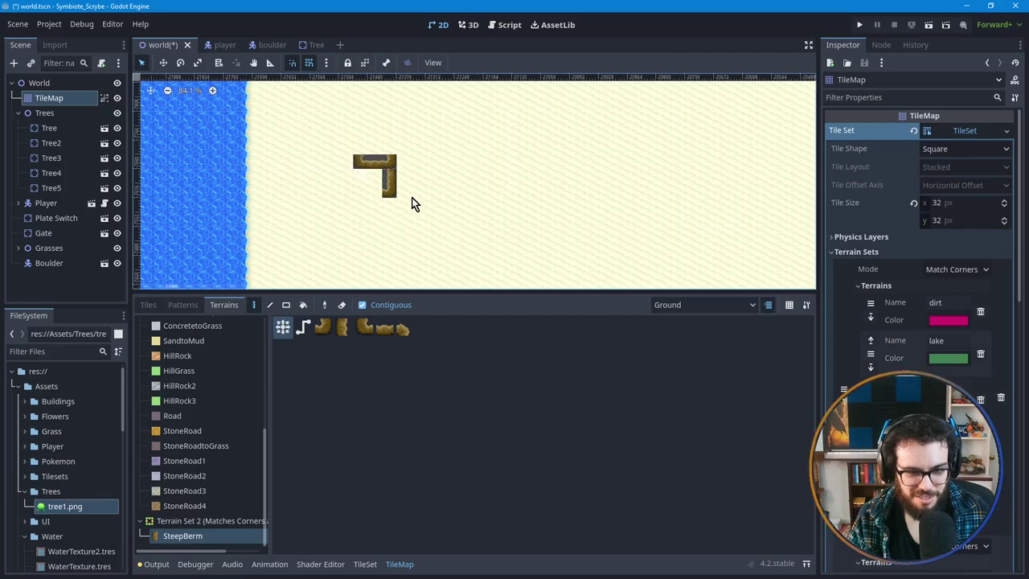
key("ctrl+z")
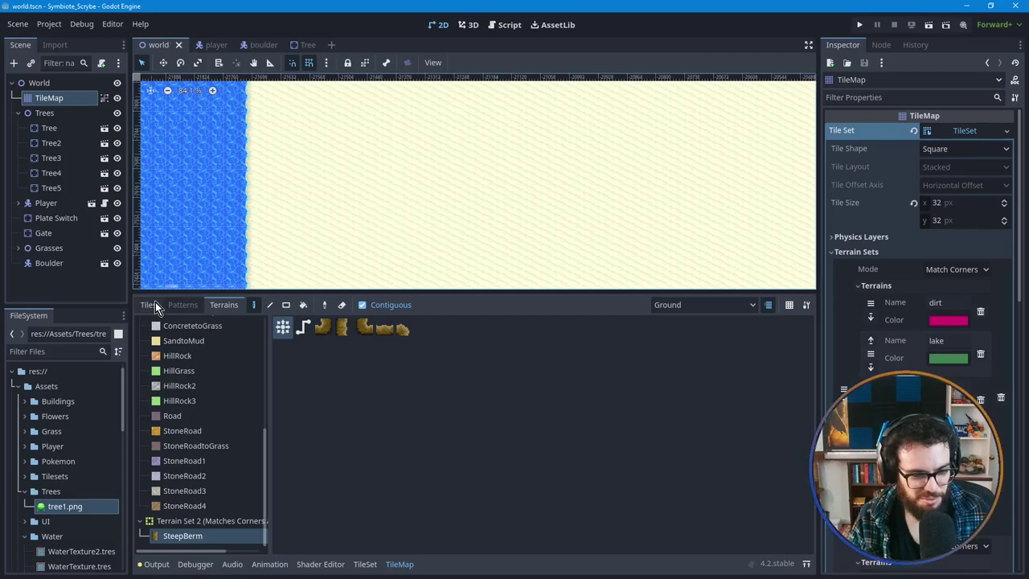
Step: Switch the TileMap from terrain to individual tile painting and select the U-shaped block of ochre ridge tiles in PG_Tiles1.png
left_click(154, 304)
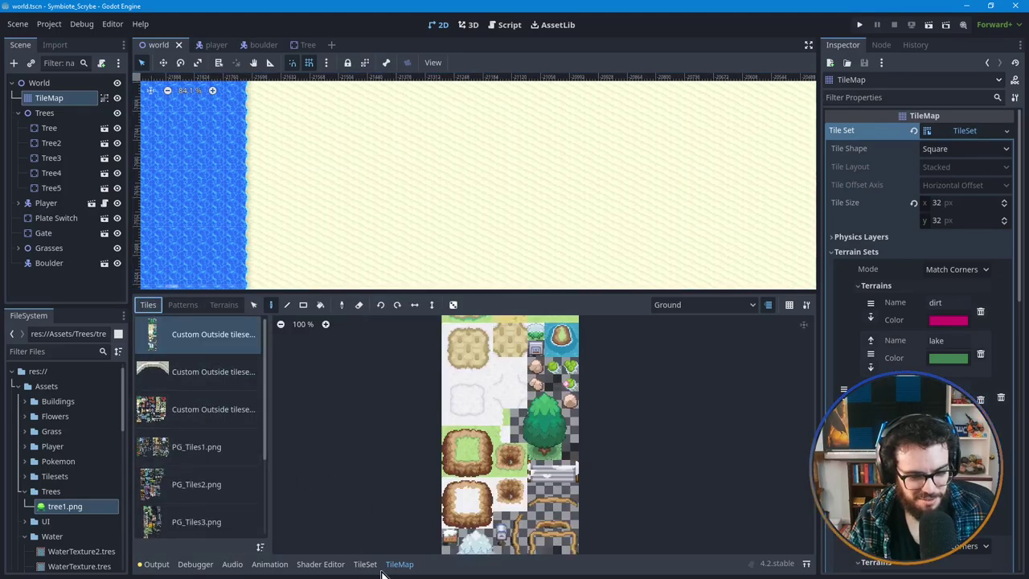
left_click(207, 453)
scroll(537, 390, "down", 4)
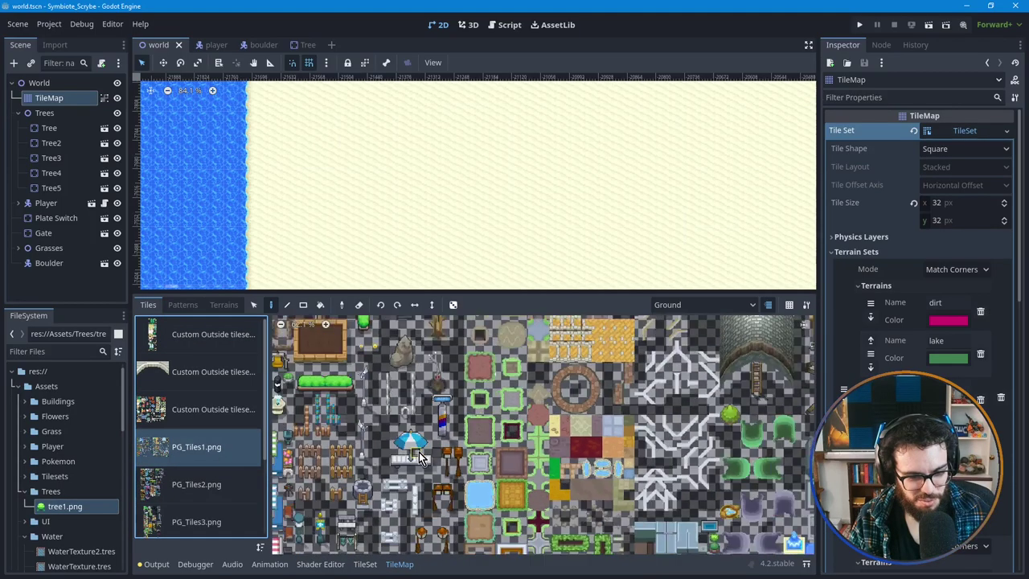
scroll(537, 390, "down", 2)
middle_click_drag(549, 390, 555, 502)
scroll(434, 428, "up", 6)
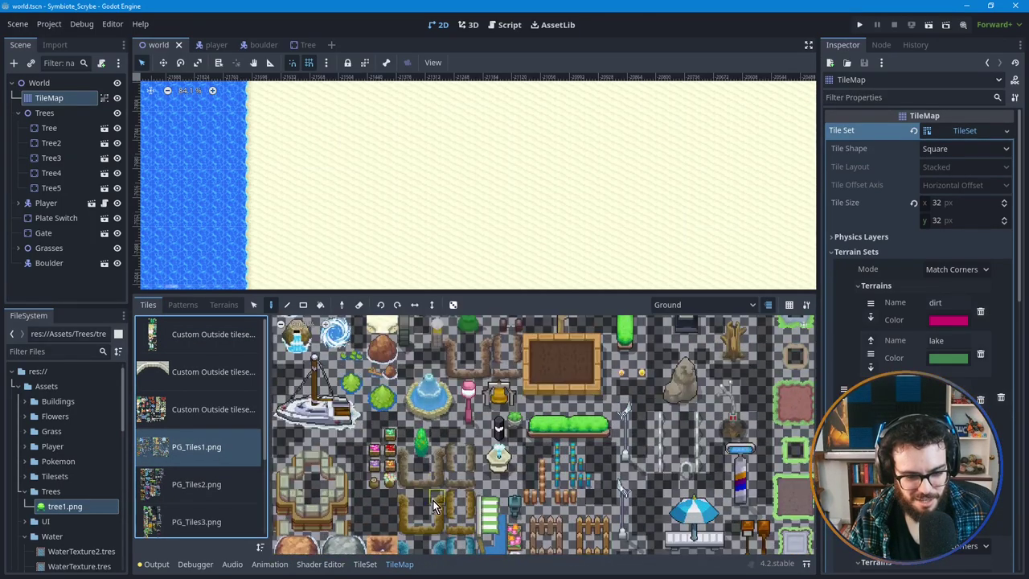
scroll(425, 459, "up", 2)
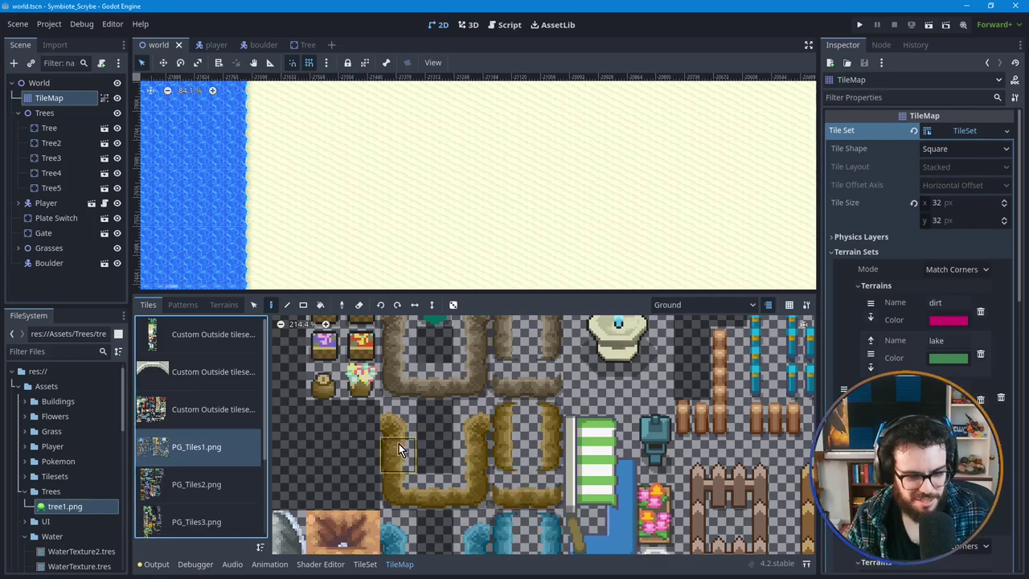
left_click_drag(395, 423, 476, 487)
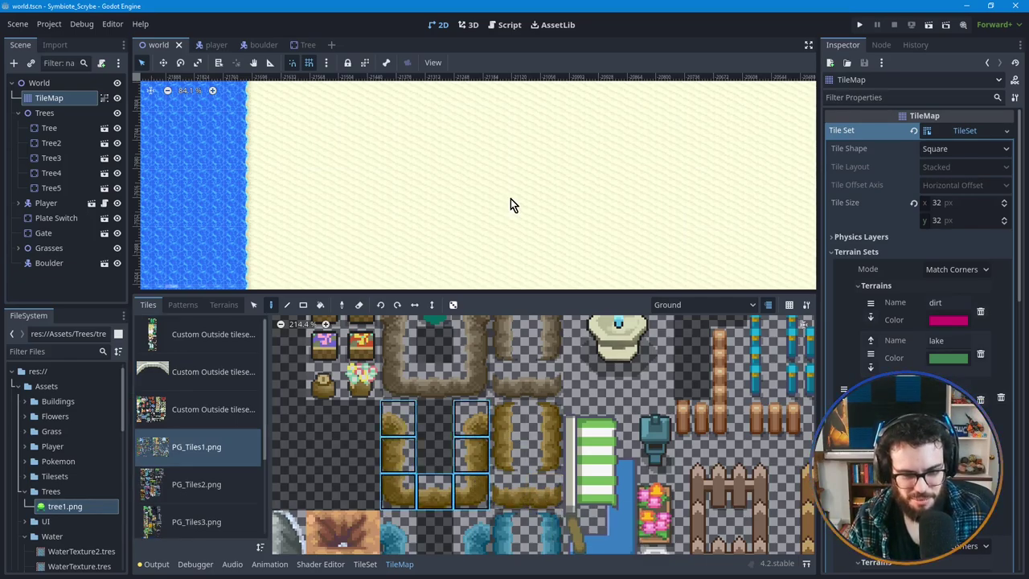
Step: Switch painting from Ground to the Ground 2 layer, turn off selected-layer highlighting, and place the U-shaped ridge on the sand
left_click(461, 209)
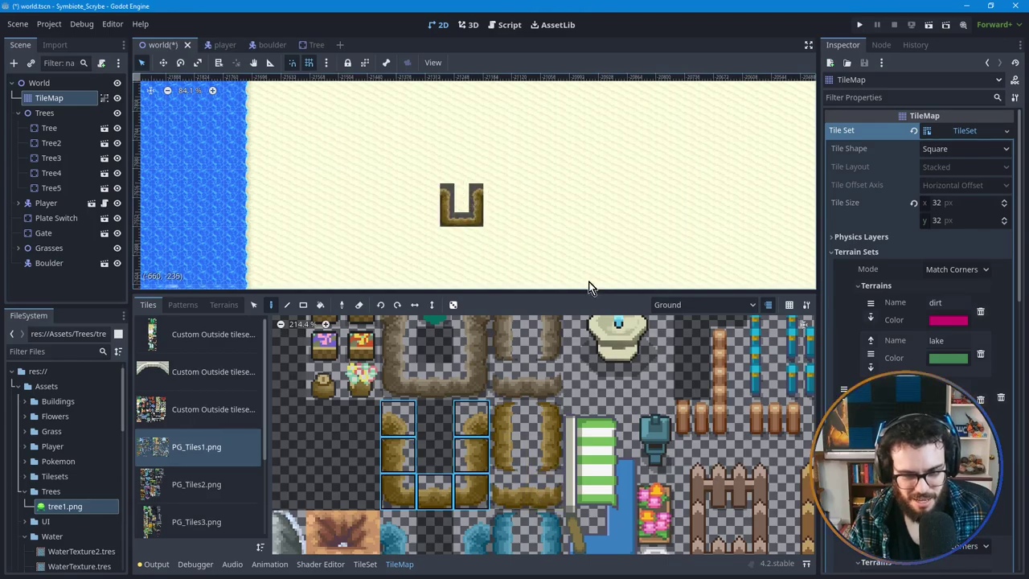
key("ctrl+z")
left_click(682, 304)
left_click(683, 316)
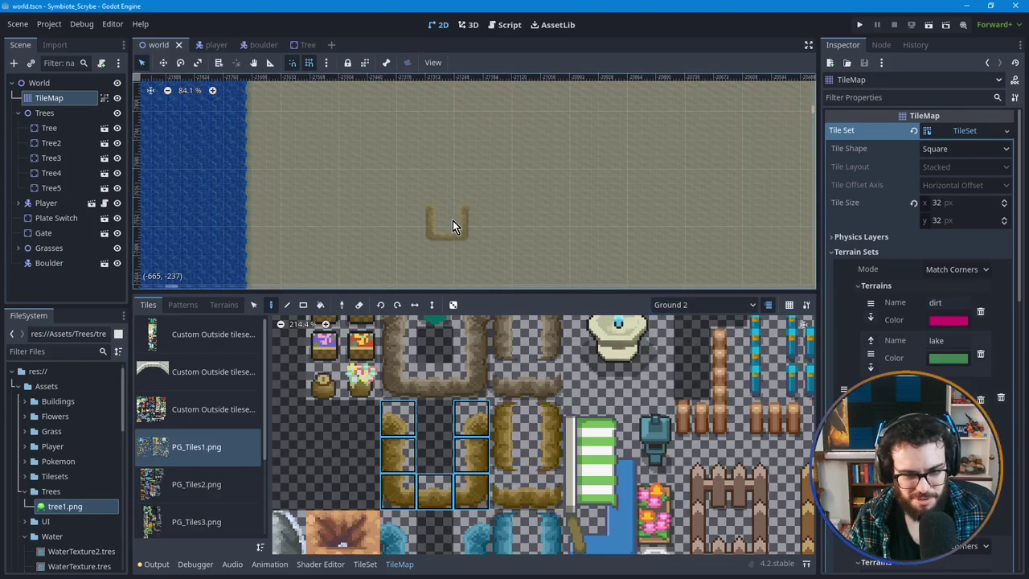
left_click(768, 305)
left_click(447, 217)
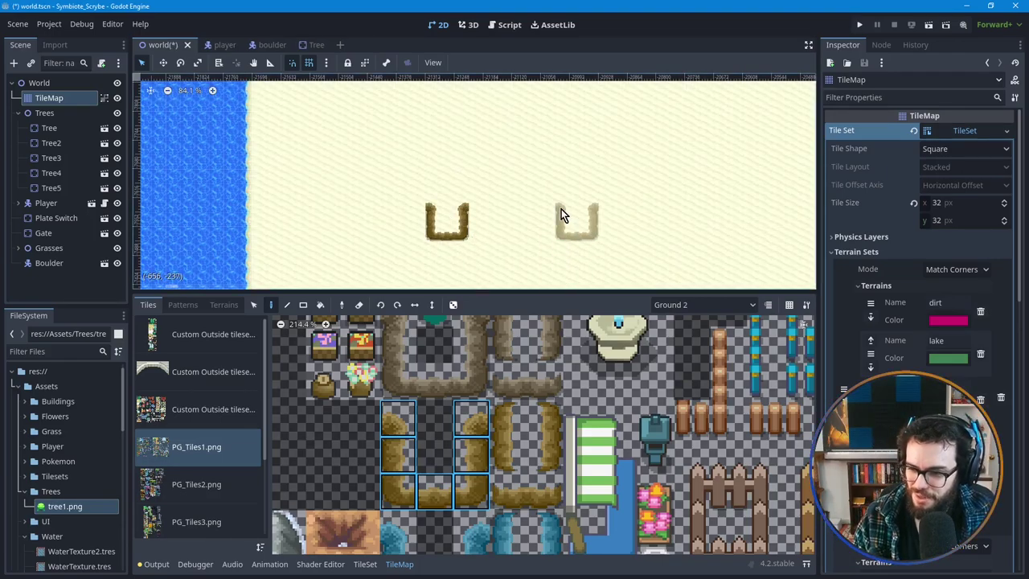
Step: Extend both upper ends of the U-shaped ridge outward with the two short horizontal ochre ridge tiles from PG_Tiles1.png
left_click(501, 489)
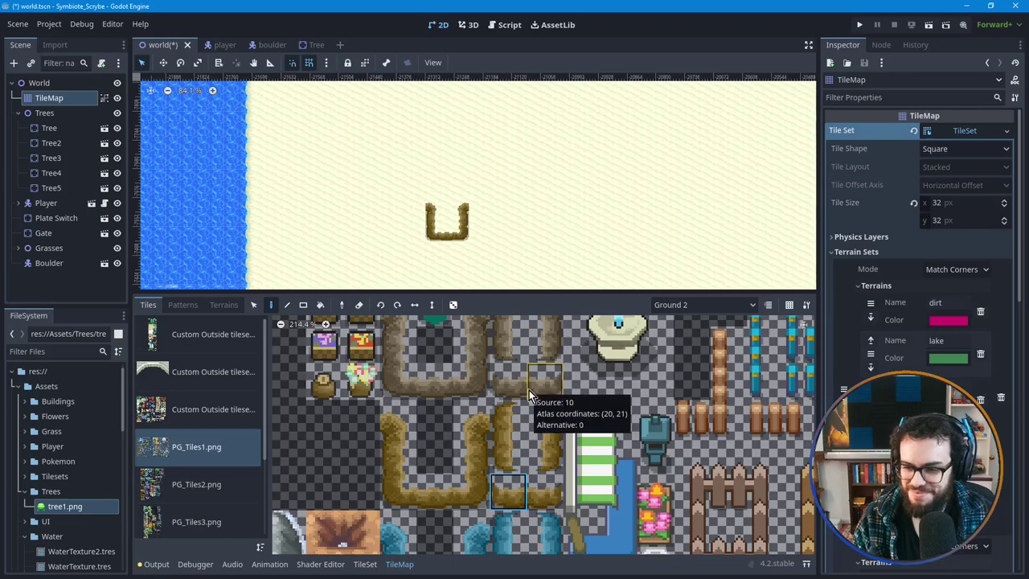
left_click(416, 209)
left_click(545, 492)
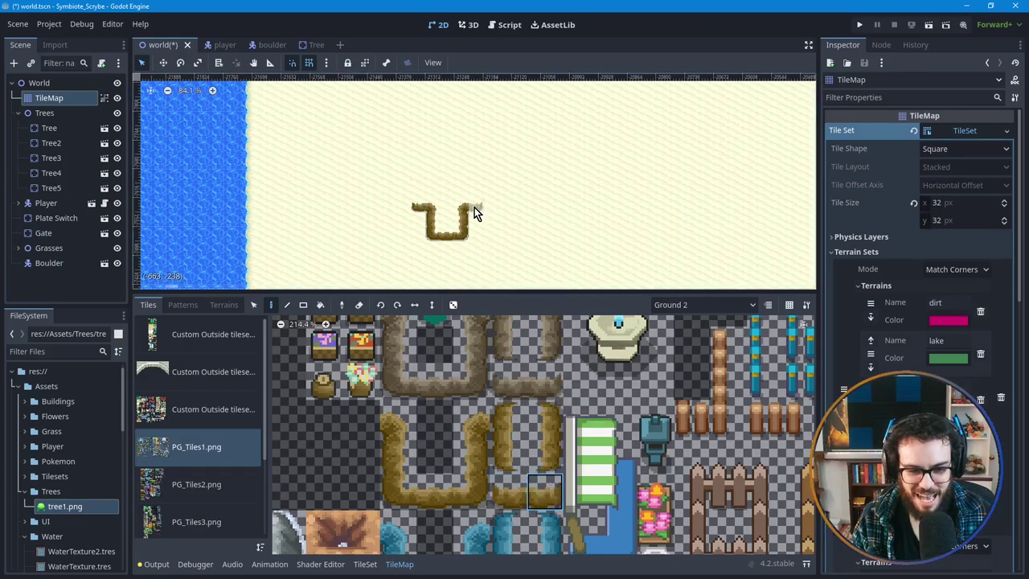
left_click(474, 207)
scroll(444, 208, "up", 2)
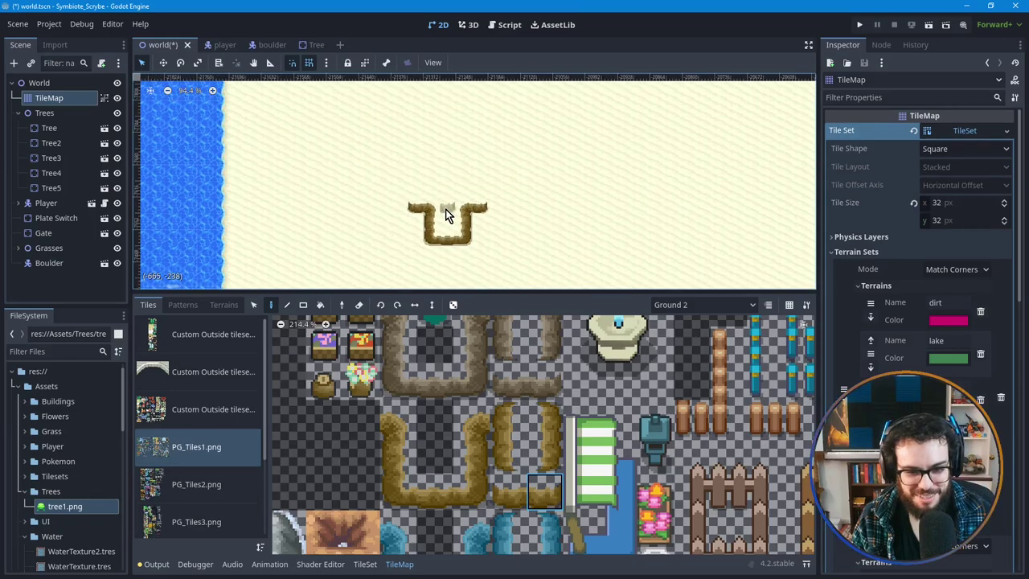
scroll(447, 216, "up", 2)
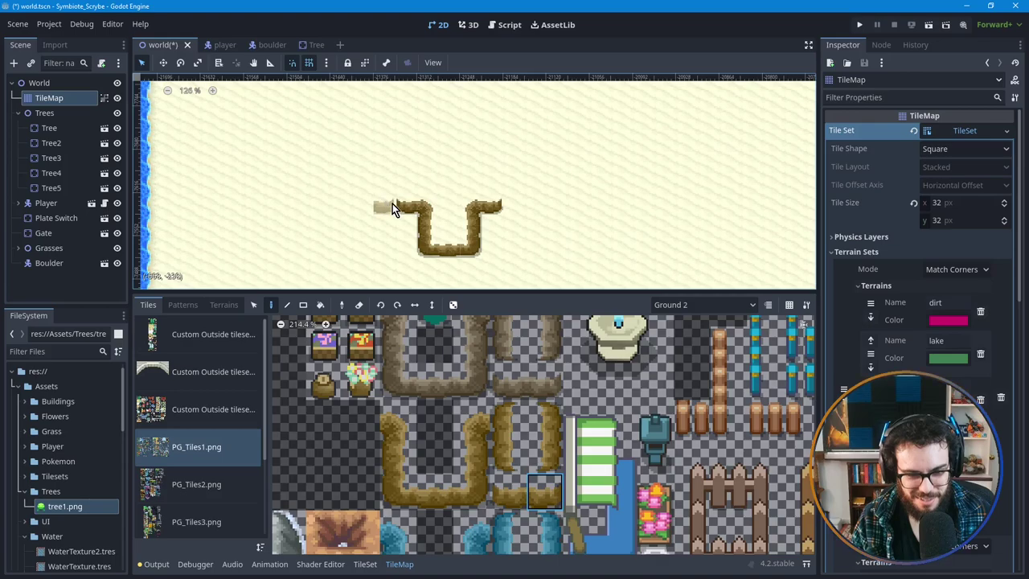
Step: Place a separate vertical ridge of two ochre tiles on the sand between the water and the U-shaped ridge
left_click(536, 494)
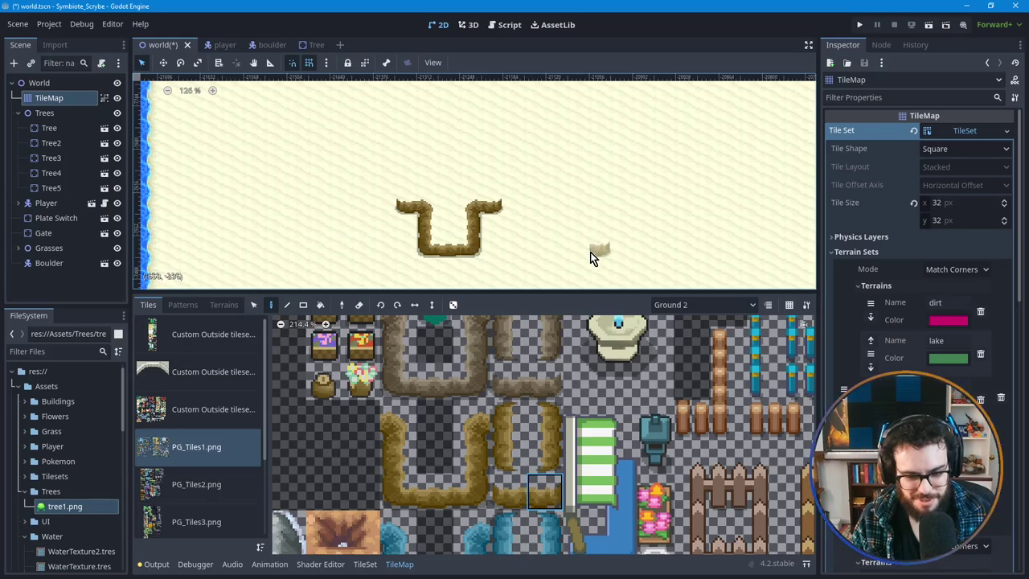
left_click(510, 412)
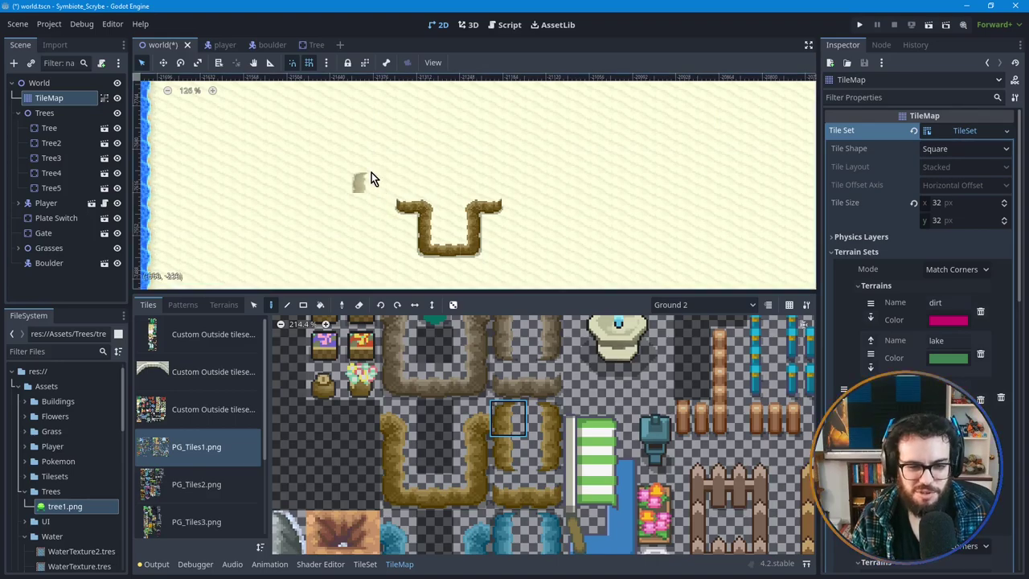
left_click(371, 172)
left_click(394, 454)
left_click(355, 201)
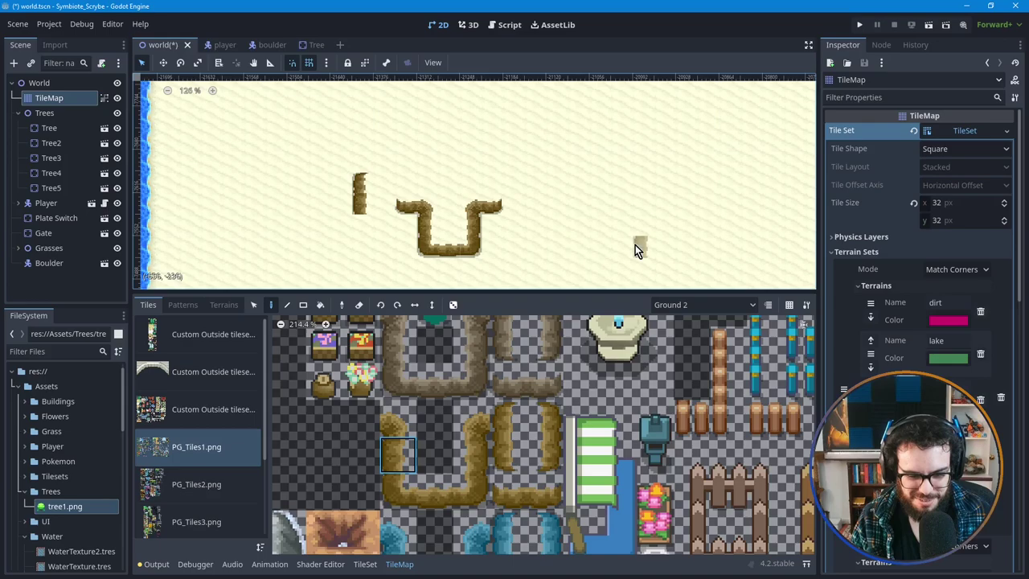
Step: Cap the lower end of the vertical ridge beside the U-shaped ridge with the matching ochre end tile from PG_Tiles1.png
left_click(503, 457)
left_click(358, 227)
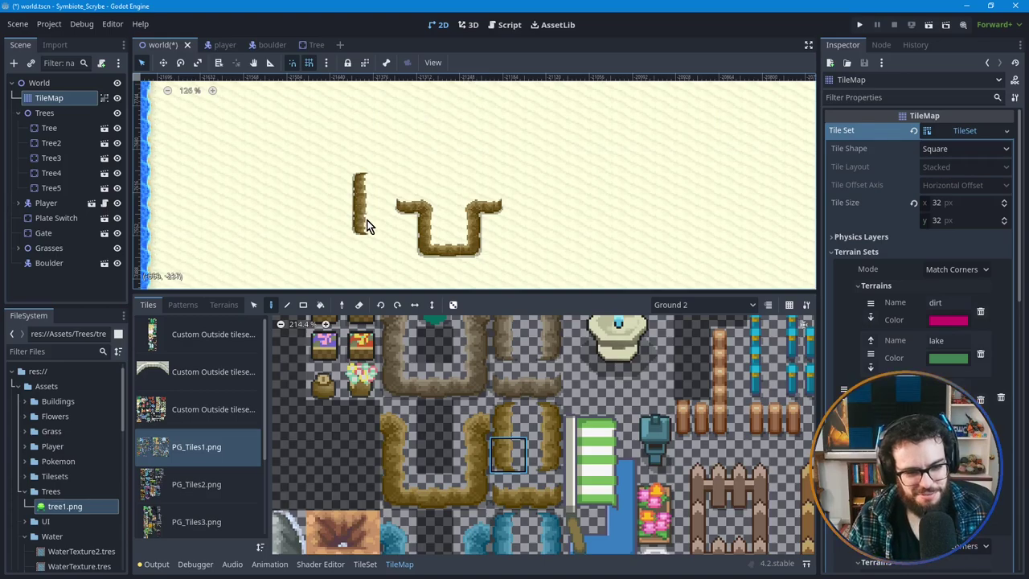
scroll(366, 225, "up", 5)
scroll(366, 221, "up", 3)
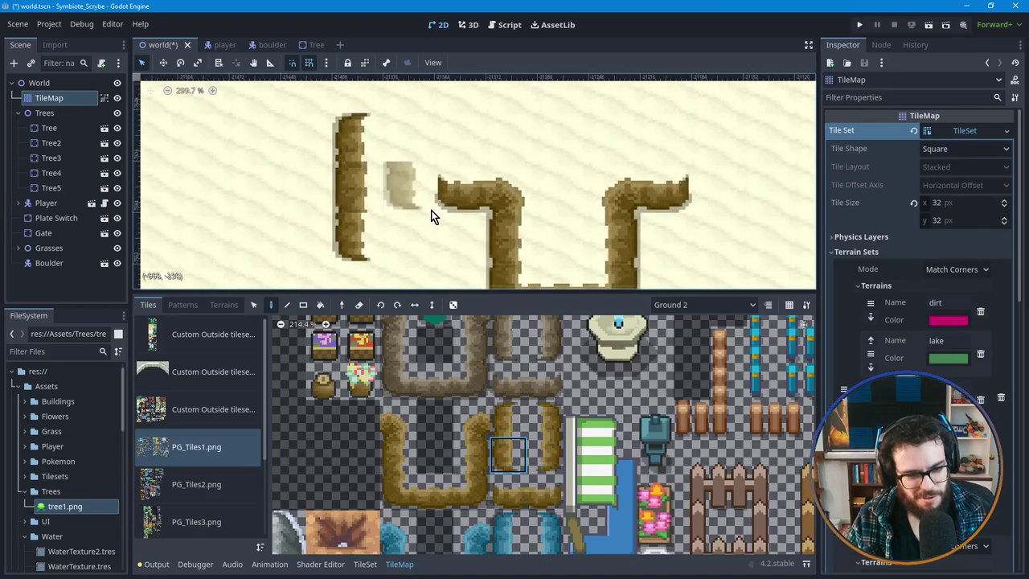
middle_click_drag(431, 214, 432, 193)
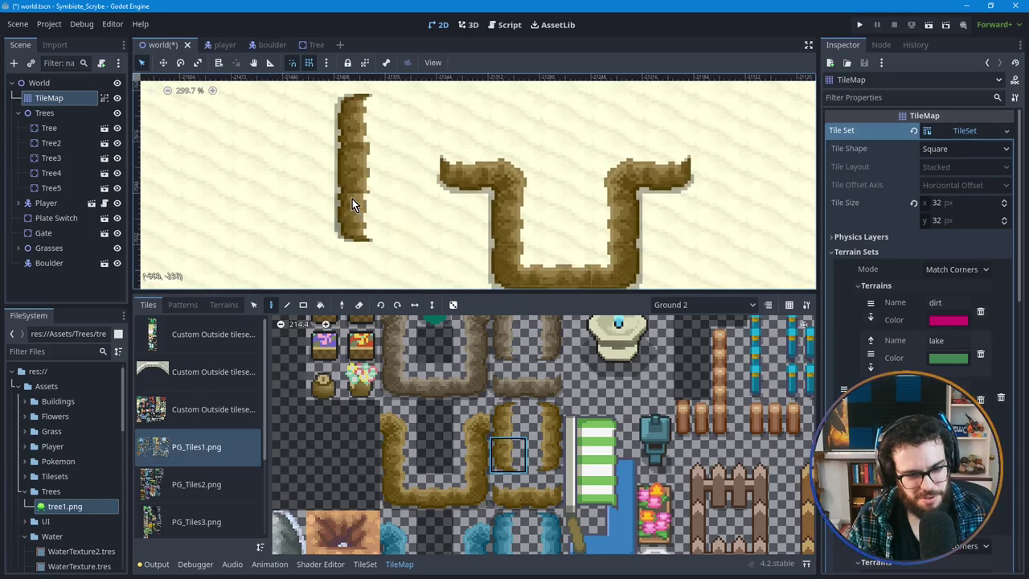
scroll(352, 206, "up", 2)
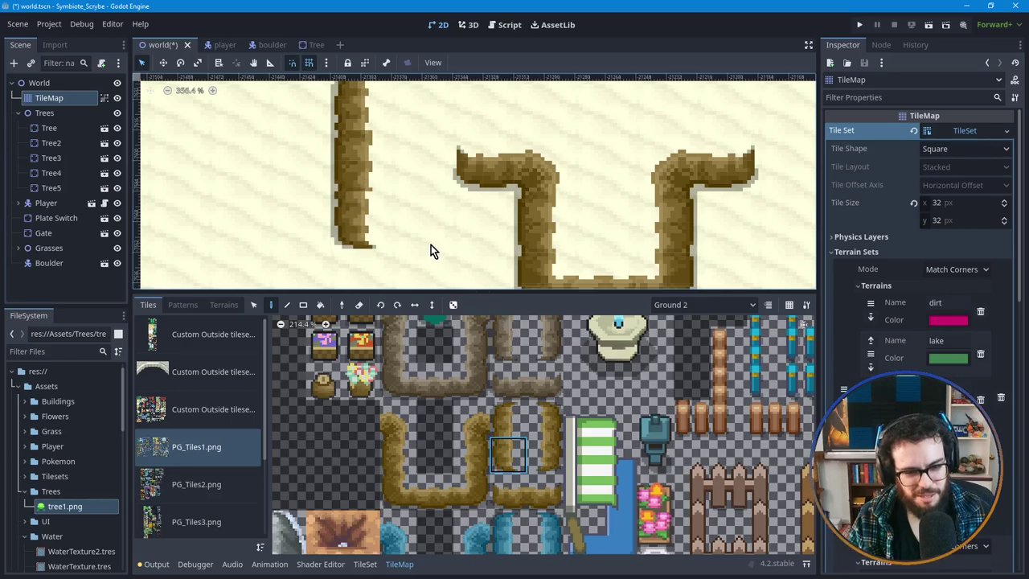
middle_click_drag(435, 228, 419, 189)
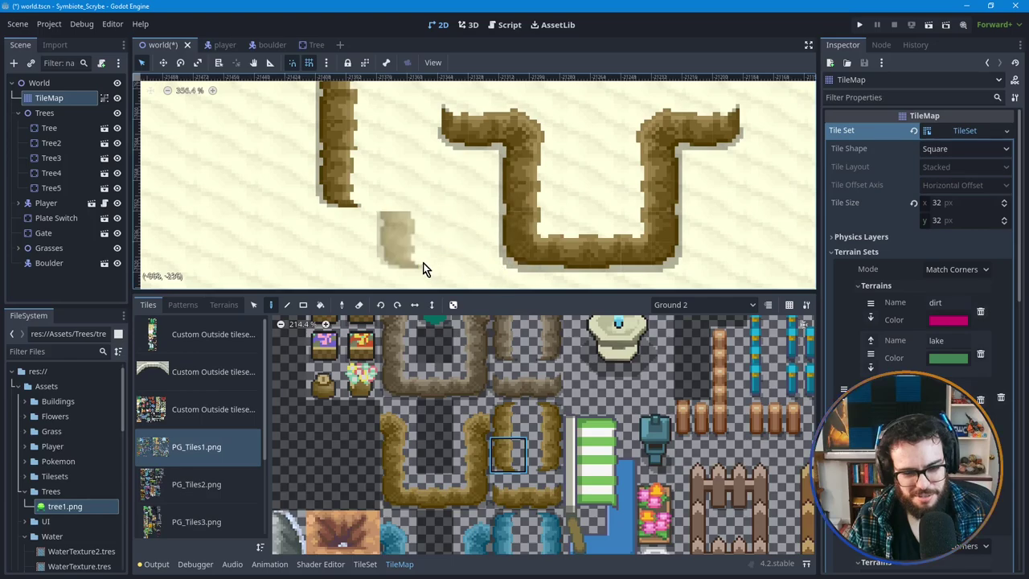
Step: Select individual placed tiles in the U-shaped ridge and the vertical ridge to check their boundaries and matching tiles in PG_Tiles1.png
left_click(256, 306)
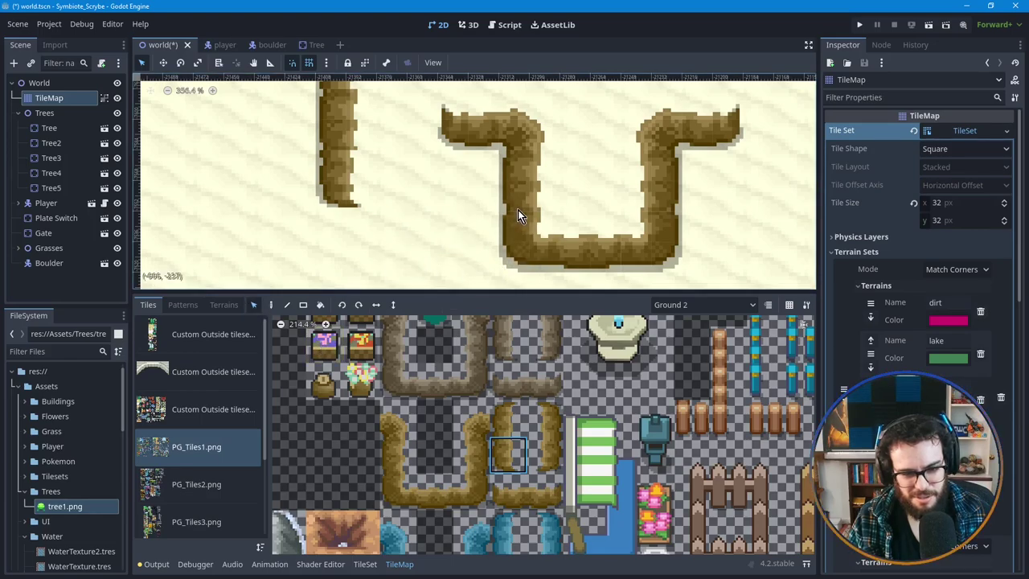
left_click(518, 192)
left_click(523, 233)
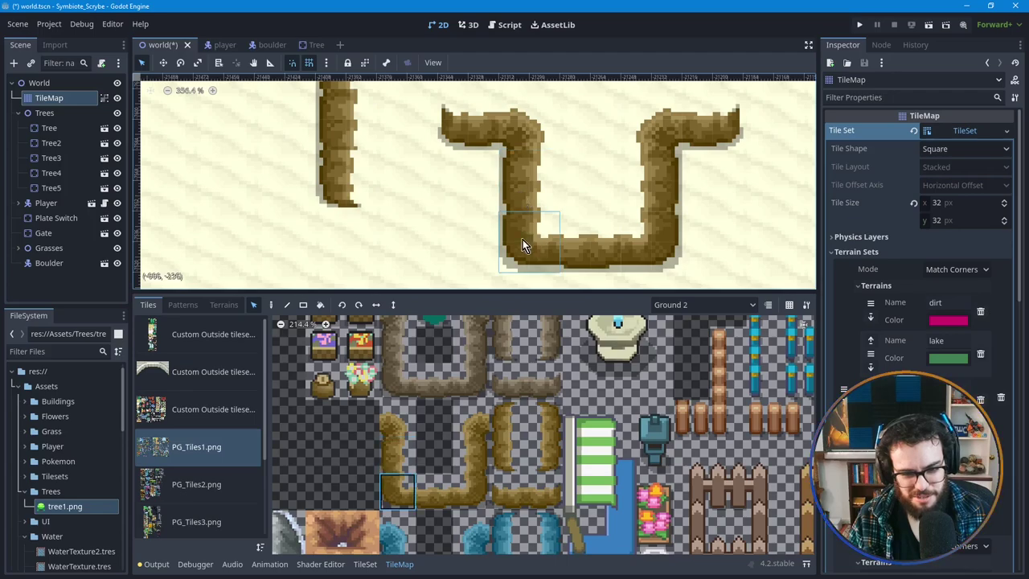
left_click(522, 183)
left_click(524, 218)
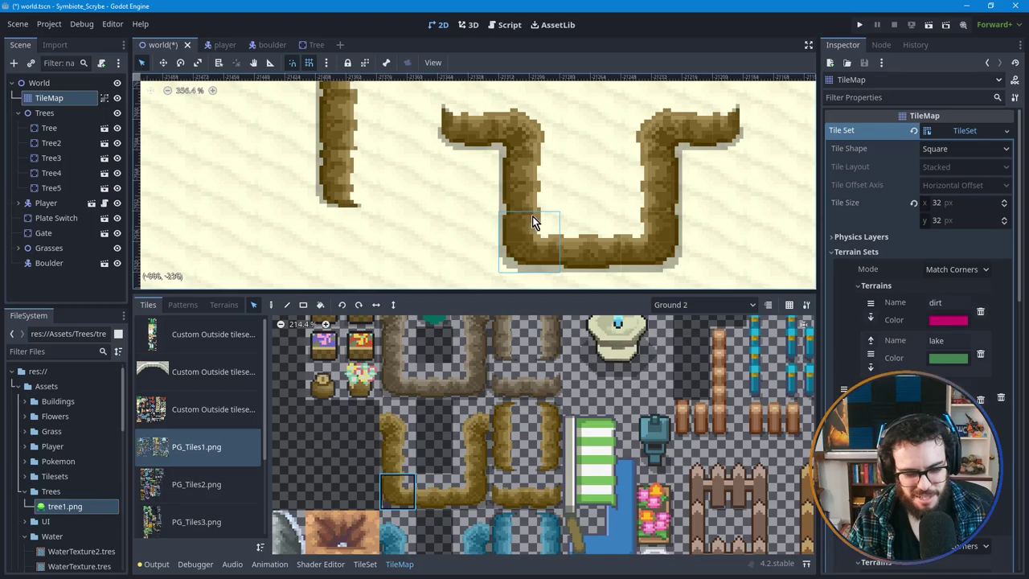
middle_click_drag(382, 156, 415, 222)
left_click(375, 189)
left_click(371, 234)
left_click(370, 196)
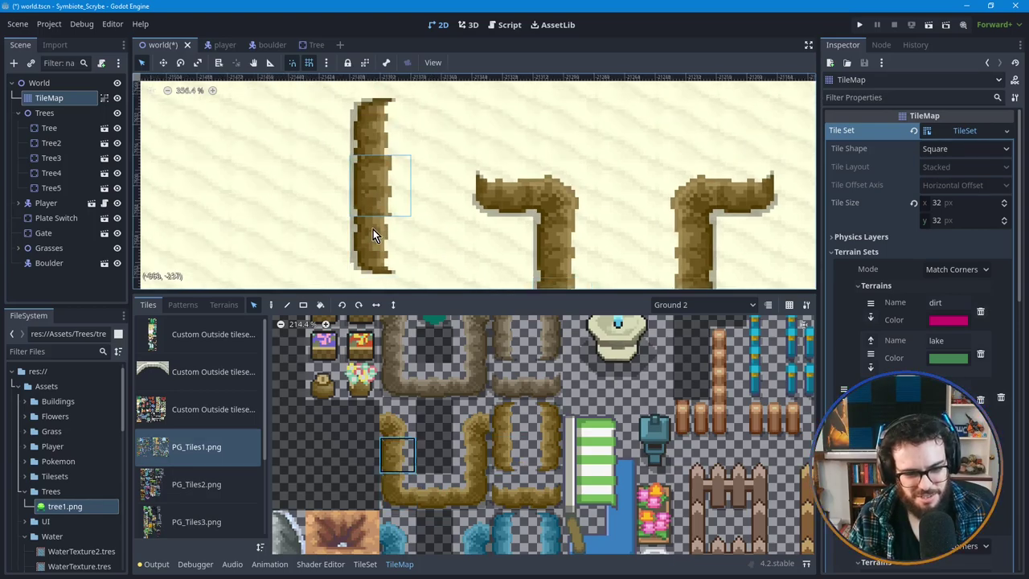
left_click(403, 236)
left_click(463, 232)
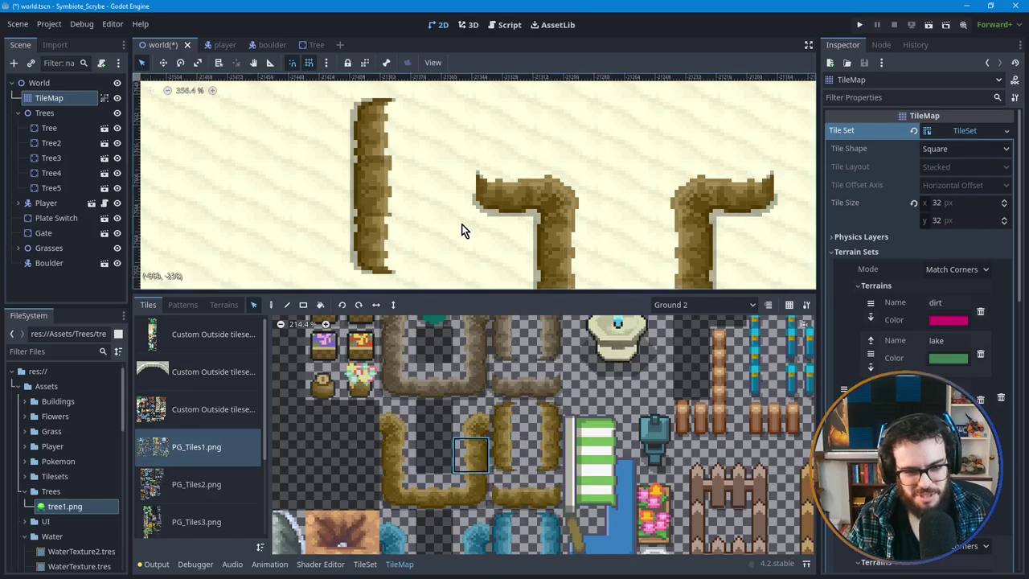
Step: Paint a vertical ridge four tiles tall on the sand beyond the U-shaped ridge, using the U block's right-side ochre tile
scroll(483, 245, "down", 2)
left_click(272, 305)
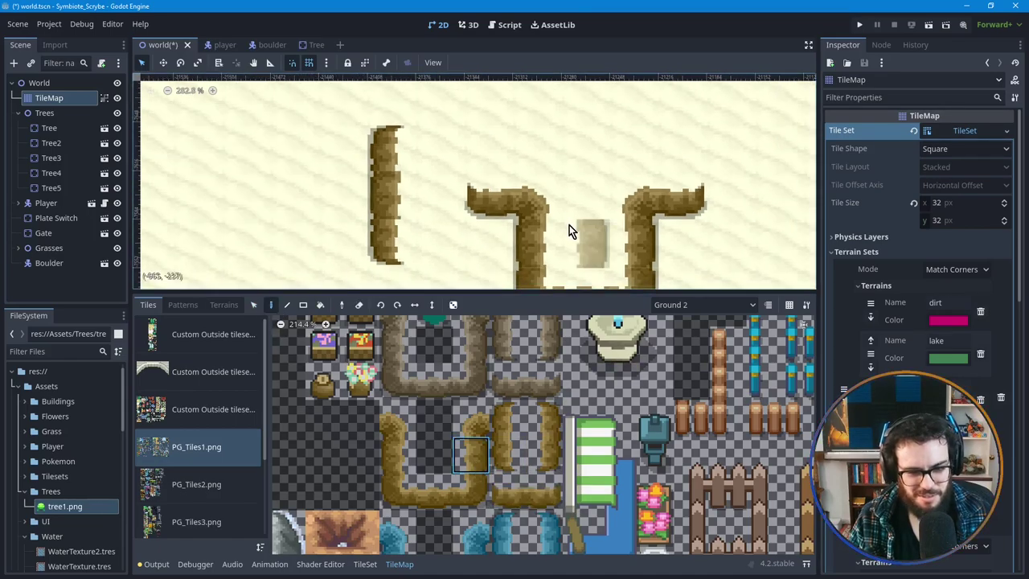
scroll(459, 202, "right", 3)
scroll(650, 179, "down", 2)
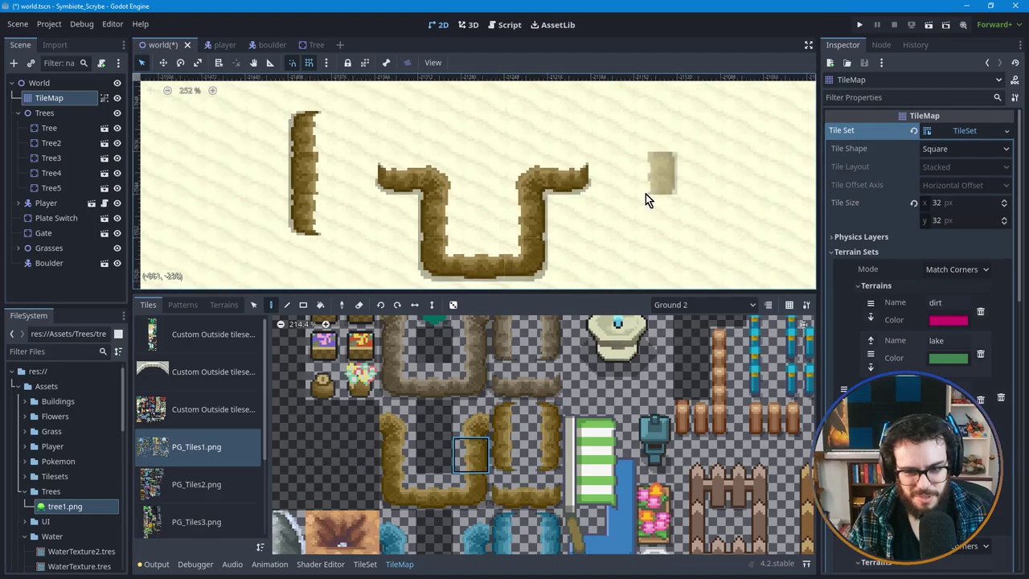
left_click(661, 180)
mouse_move(661, 210)
left_mouse_down()
mouse_move(659, 146)
mouse_move(661, 252)
left_mouse_up()
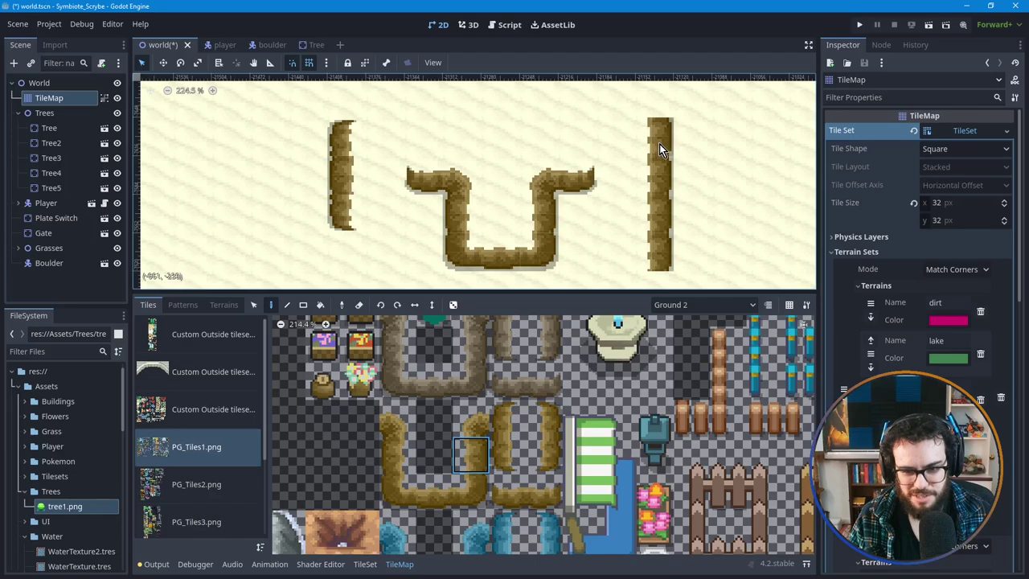
Step: Cap the upper end of the four-tile vertical ridge with the right-facing upper ochre end tile
scroll(651, 210, "down", 3)
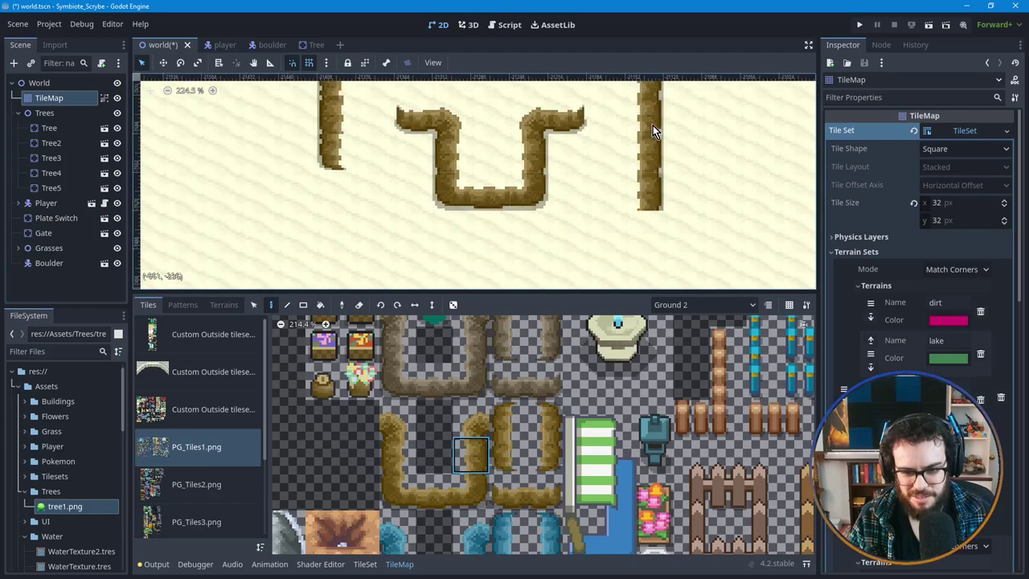
middle_click_drag(653, 127, 661, 208)
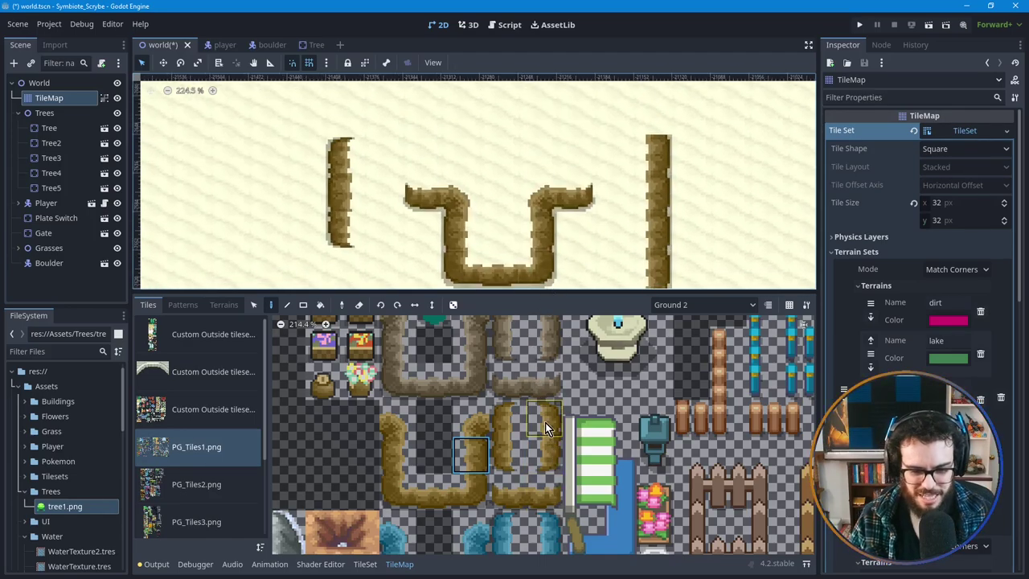
left_click(538, 416)
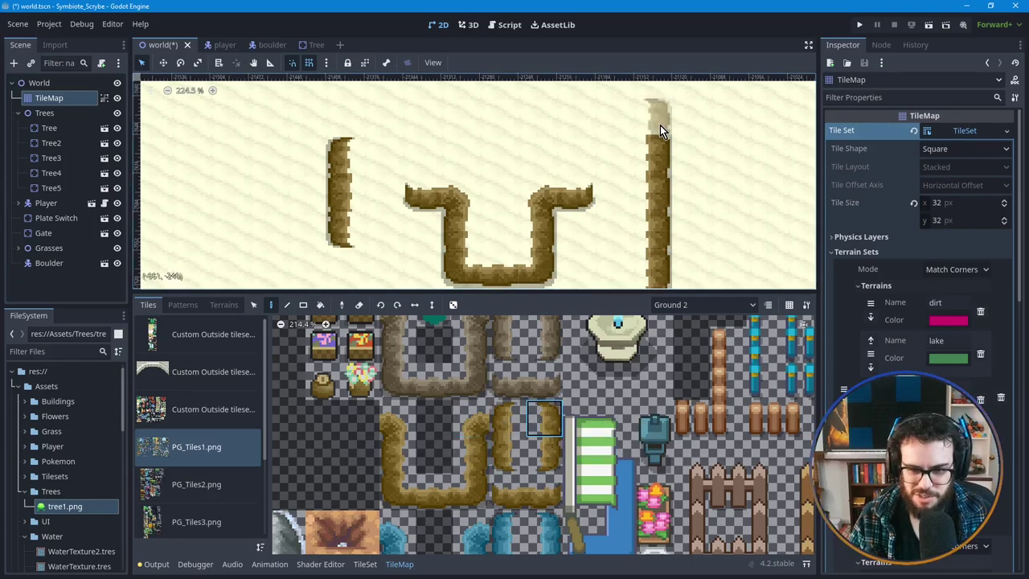
left_click(657, 119)
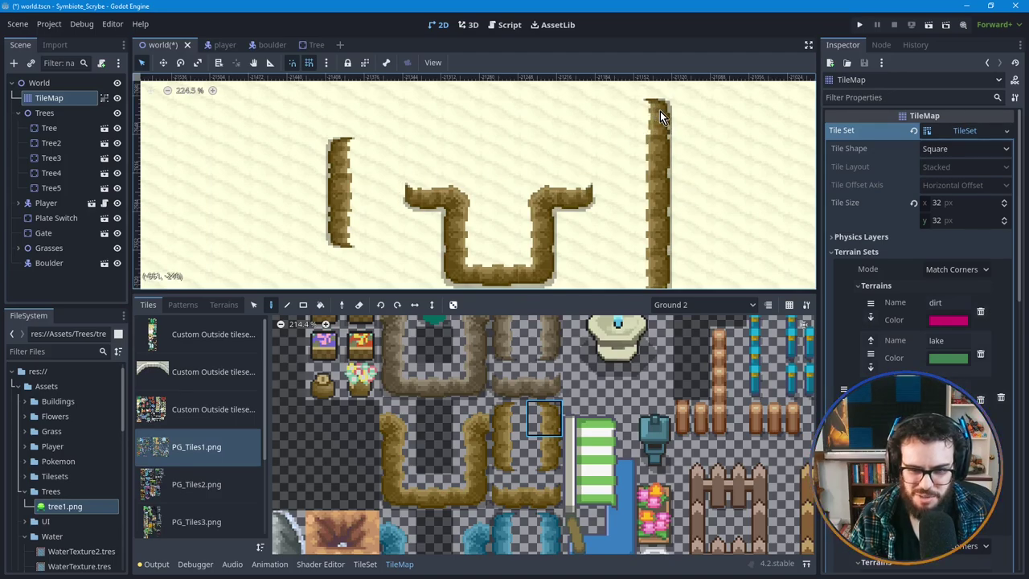
Step: Undo and redo the upper end tile to compare the tall ridge with and without its cap
scroll(660, 111, "up", 2)
key("ctrl+z")
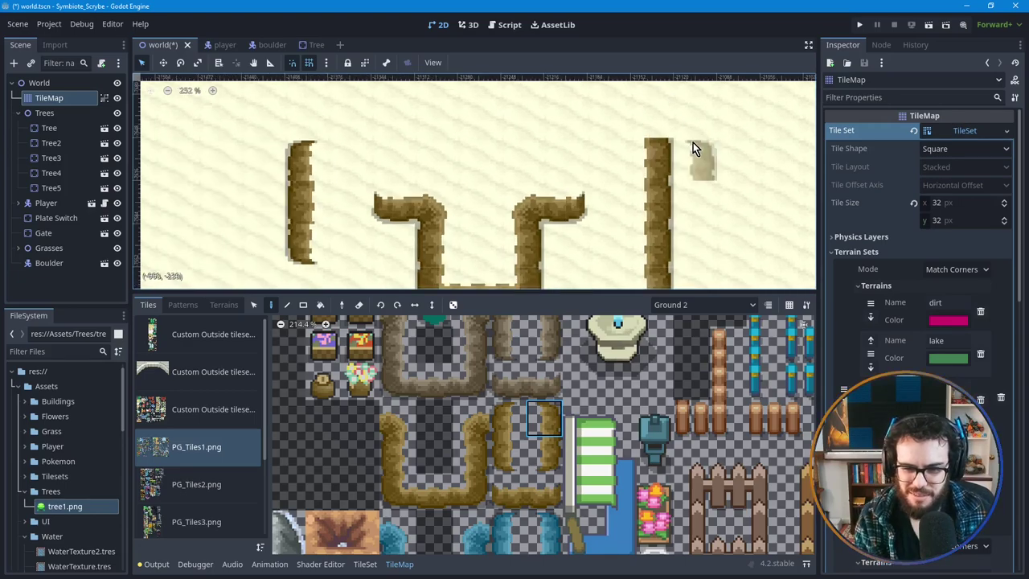
key("ctrl+shift+z")
key("ctrl+z")
key("ctrl+shift+z")
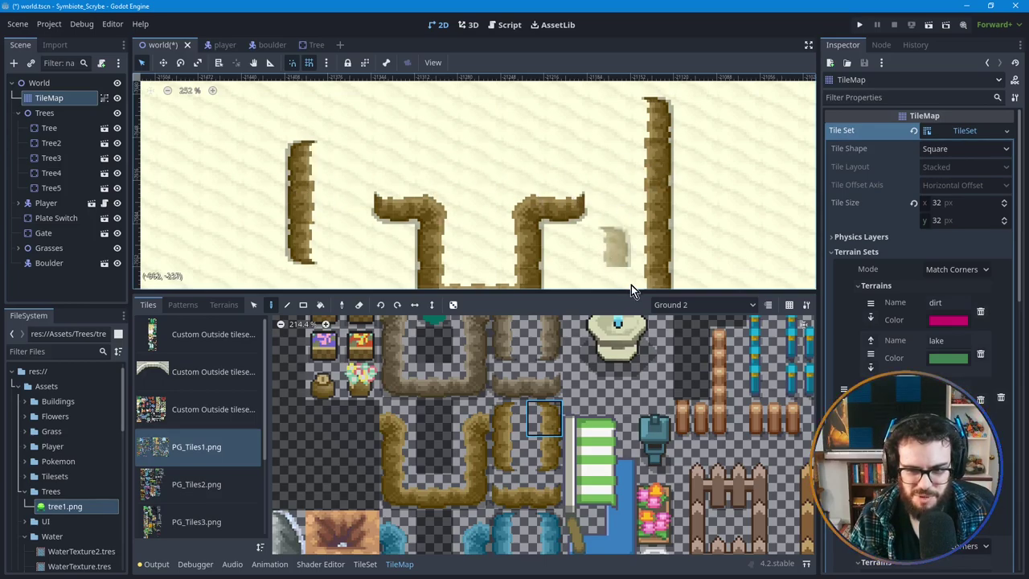
Step: Undo the ridge tile placements step by step until both separate vertical ridges are gone from the sand
scroll(617, 237, "down", 1)
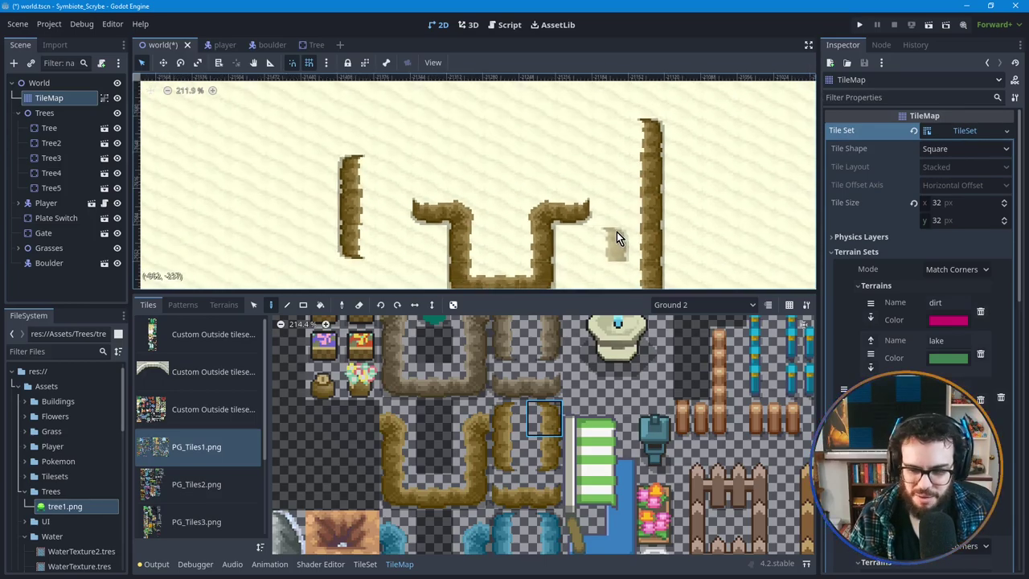
scroll(580, 185, "down", 1)
scroll(506, 130, "down", 2)
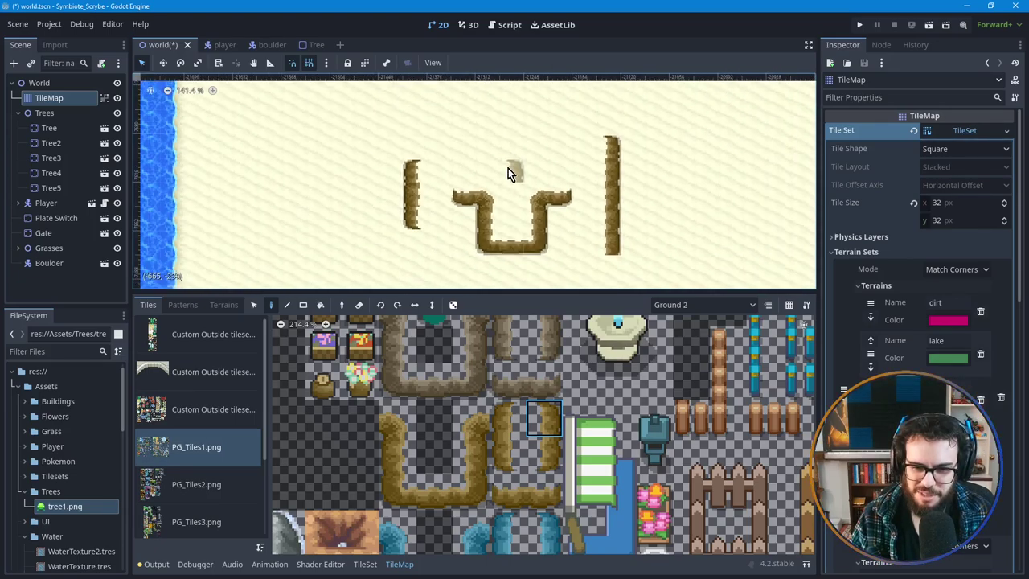
scroll(511, 170, "down", 1)
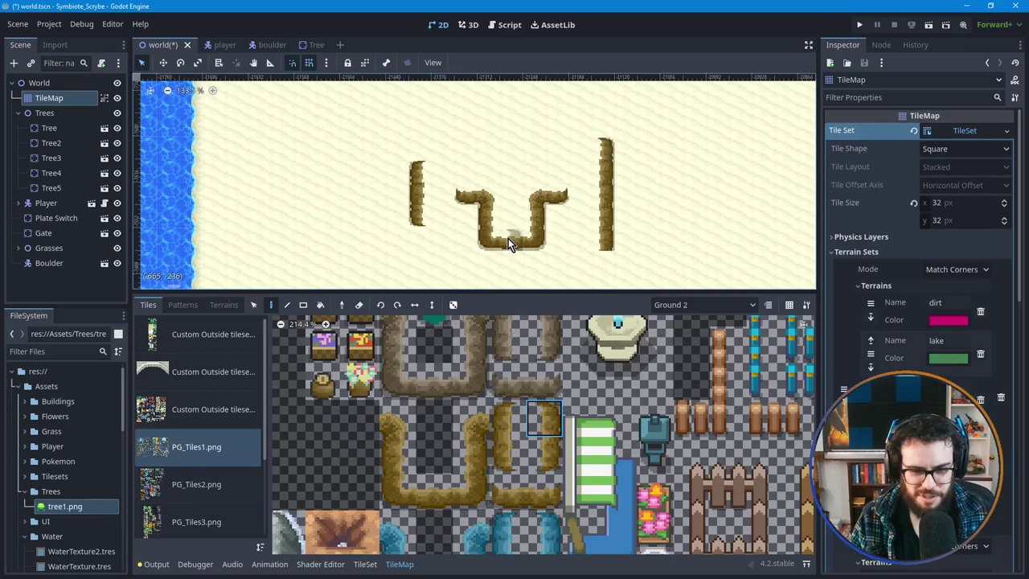
scroll(515, 244, "up", 1)
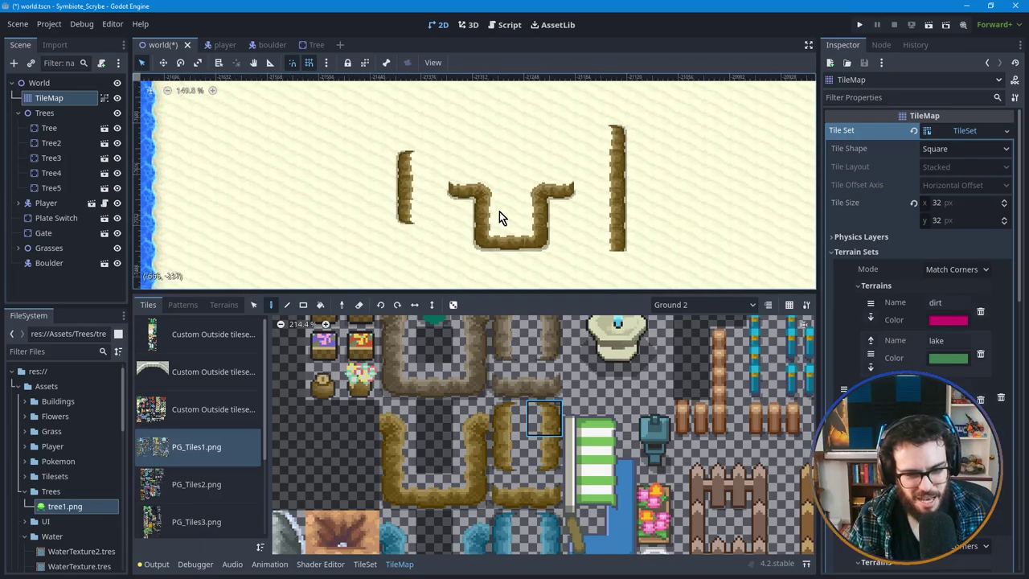
key("ctrl+z")
key("ctrl+z")
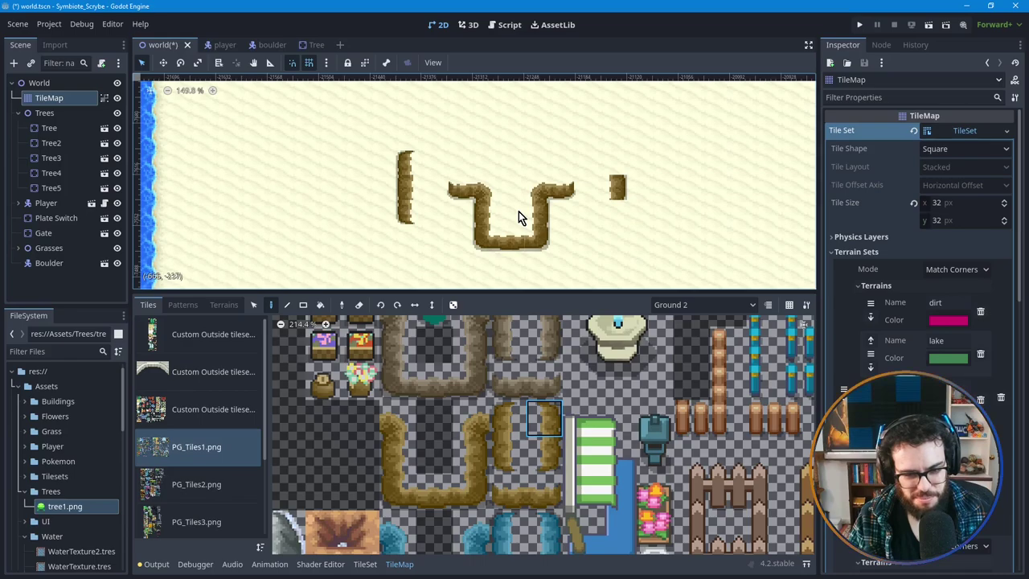
key("ctrl+z")
key("ctrl+z")
key("ctrl+z")
key("ctrl+z")
key("ctrl+z")
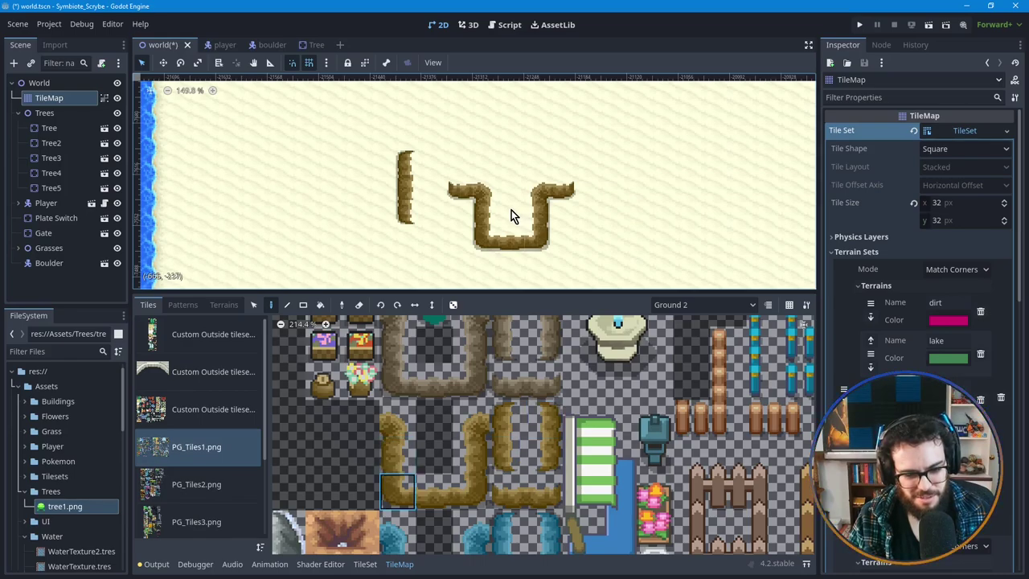
key("ctrl+z")
key("ctrl+z")
key("ctrl+z")
key("ctrl+z")
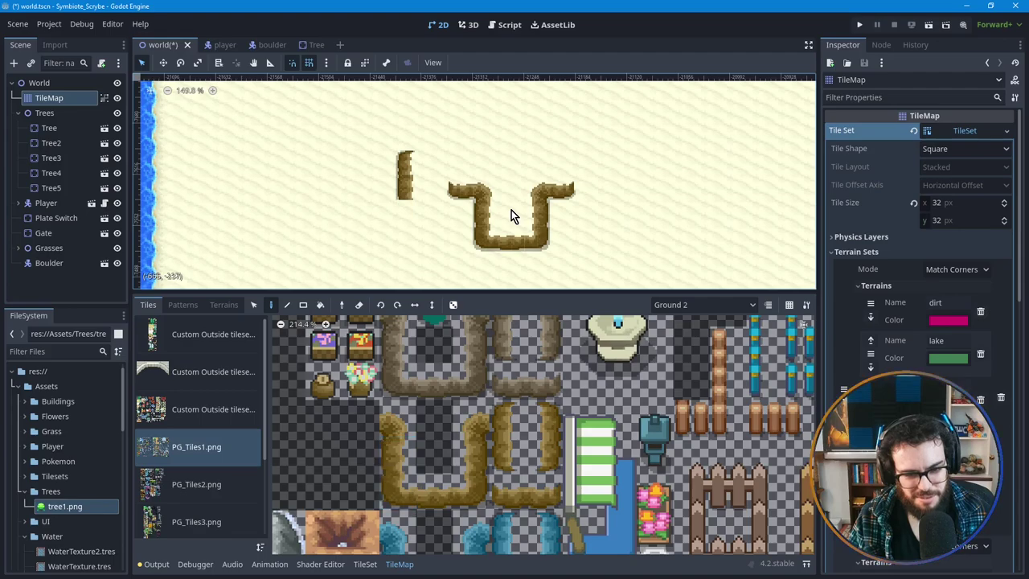
key("ctrl+z")
key("ctrl+z")
key("ctrl+z")
key("ctrl+z")
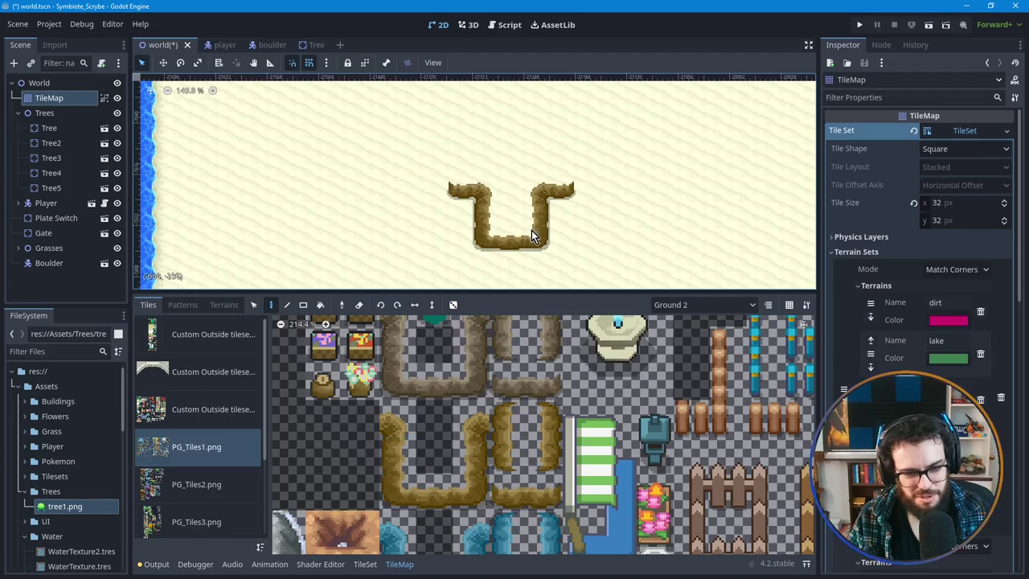
Step: Place the right-side upper end tile and the U block's upper-left rounded ochre tile near each other on the sand
left_click(554, 414)
left_click(457, 160)
left_click(404, 428)
left_click(550, 165)
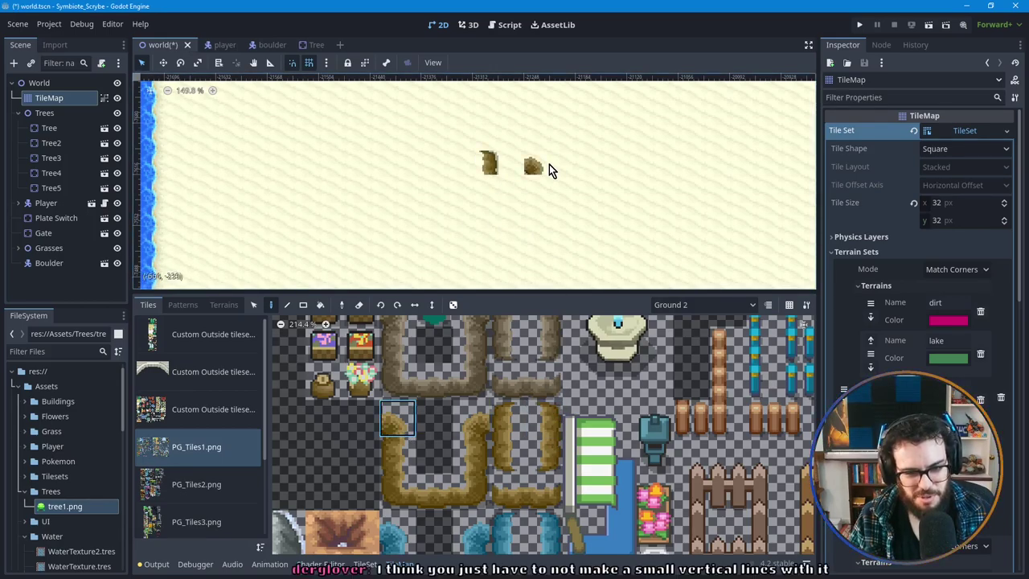
Step: Place the U block's right-side vertical ochre tile below both the end tile and the rounded tile
left_click(547, 434)
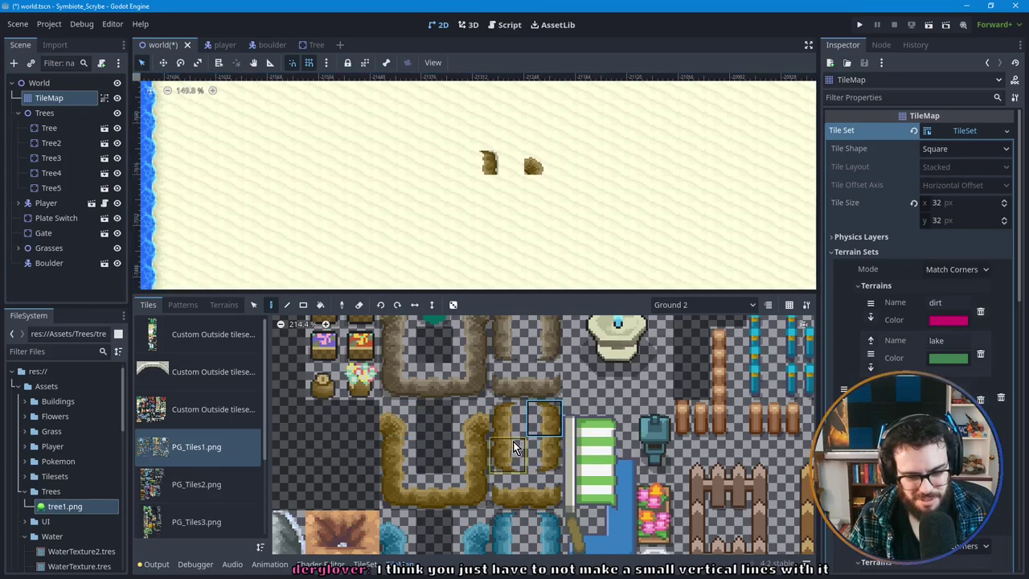
left_click(400, 463)
left_click(472, 453)
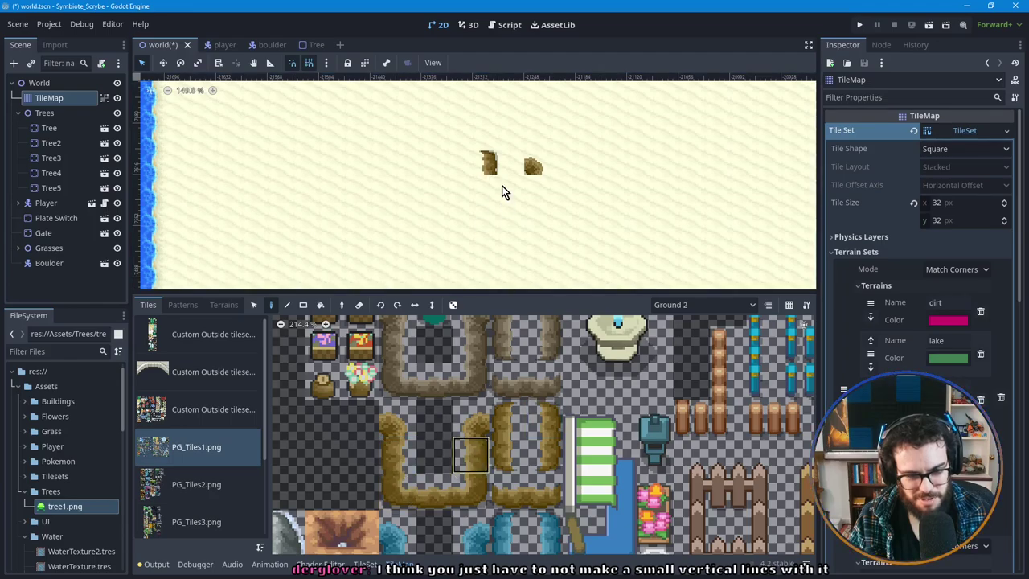
left_click(541, 187)
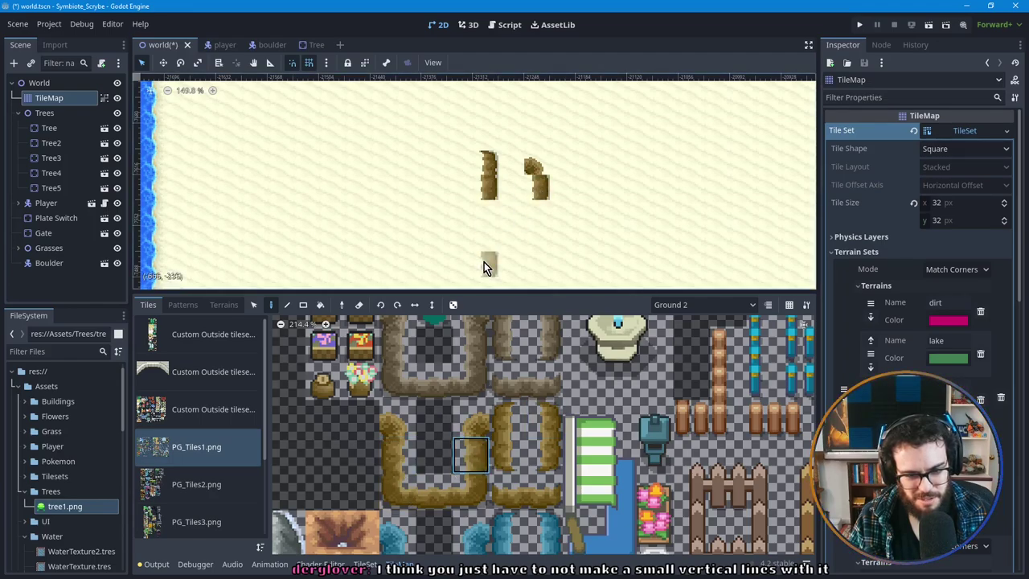
Step: Try the U block's upper-right rounded tile on top of the second vertical piece, then put the upper-left rounded tile back
left_click(480, 418)
left_click(541, 164)
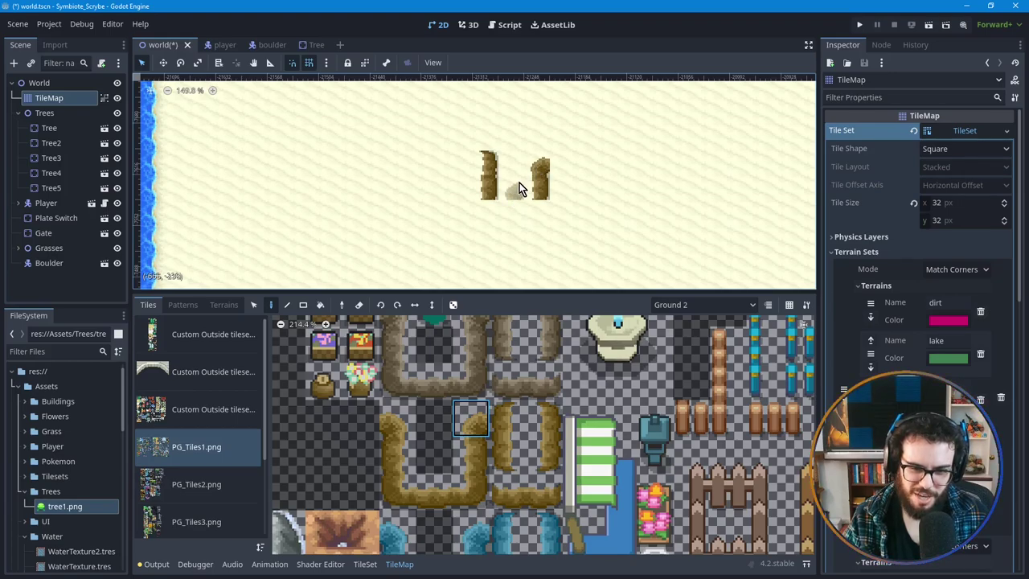
left_click(395, 423)
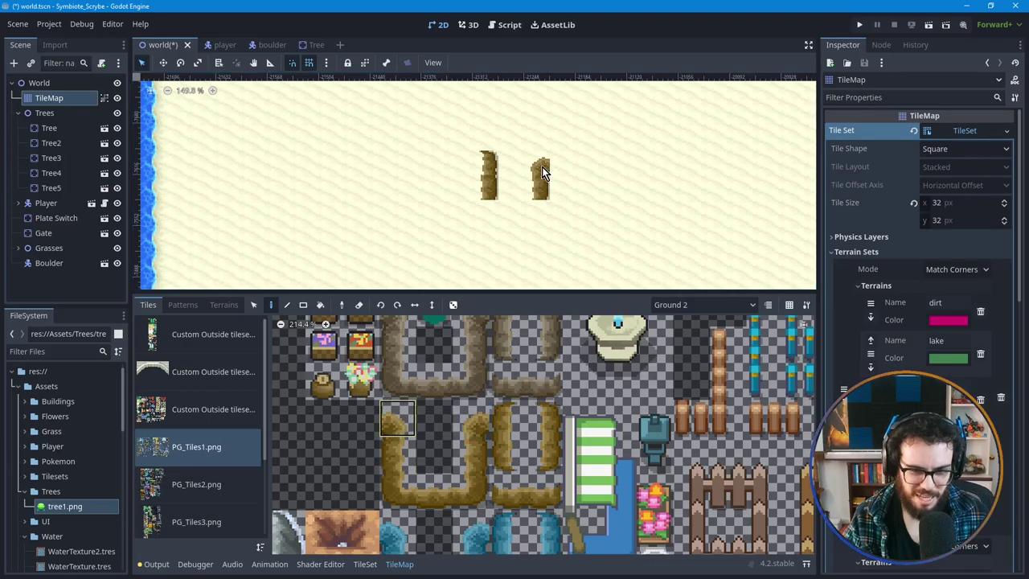
left_click(543, 164)
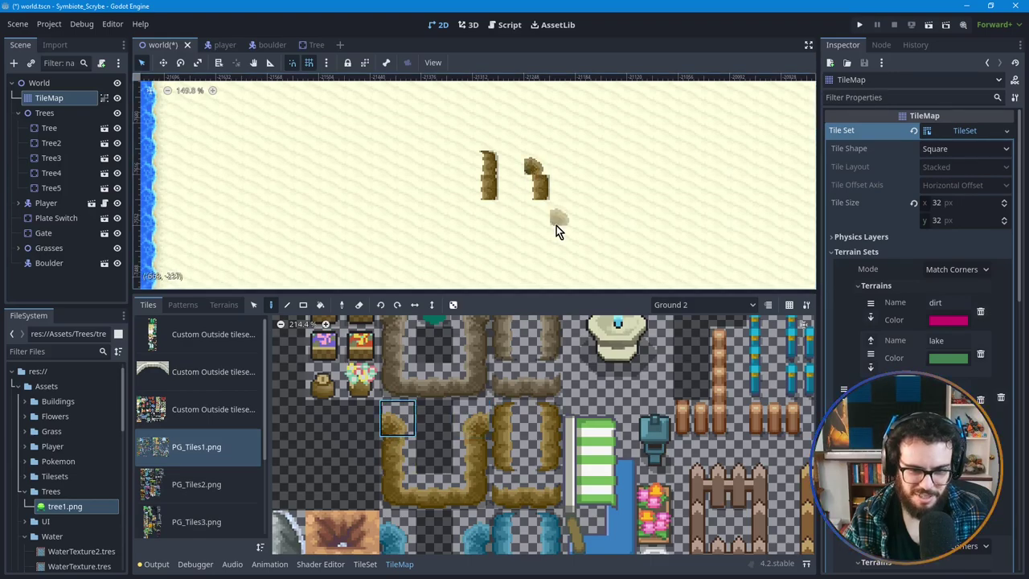
Step: Erase the two-tile vertical piece with the end tile and select the U block's bottom horizontal ochre tile
left_click(359, 304)
left_click(485, 161)
left_click(484, 199)
left_click(442, 498)
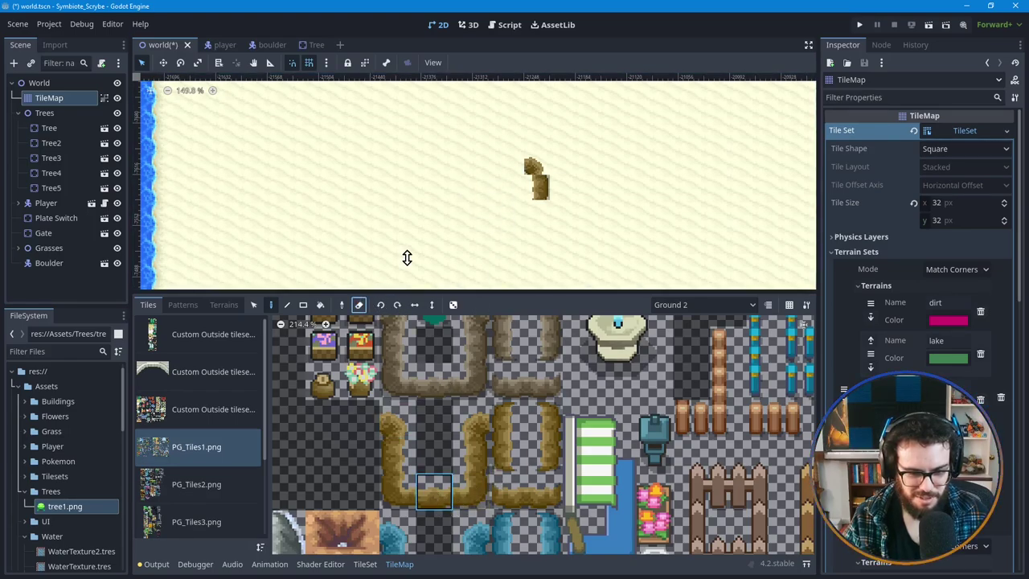
Step: Try extending the ridge sideways with the horizontal tile and adding a two-by-two ochre block below the corner, then undo the block
left_click(489, 164)
left_click(471, 434)
left_click_drag(471, 418, 507, 454)
left_click(539, 210)
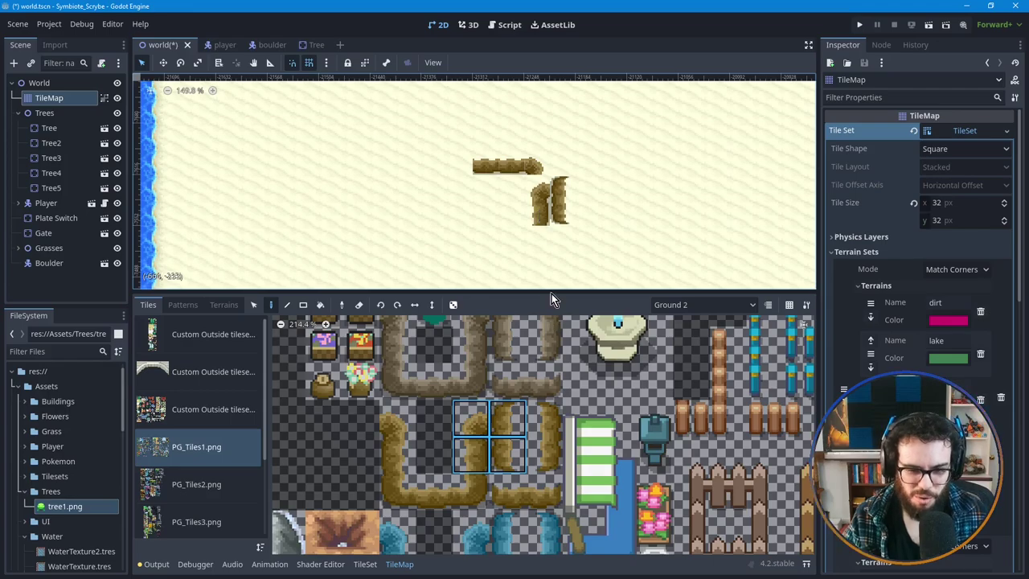
key("ctrl+z")
Step: Undo the ridge extensions made with the horizontal and vertical tiles and erase the remaining rounded and vertical ochre tiles from the sand
left_click(476, 456)
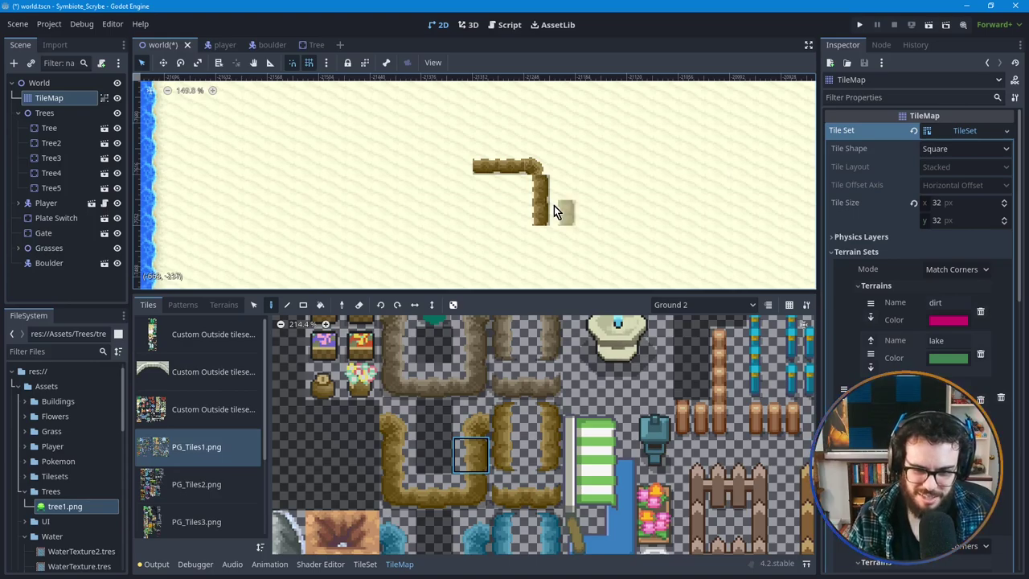
left_click(537, 164)
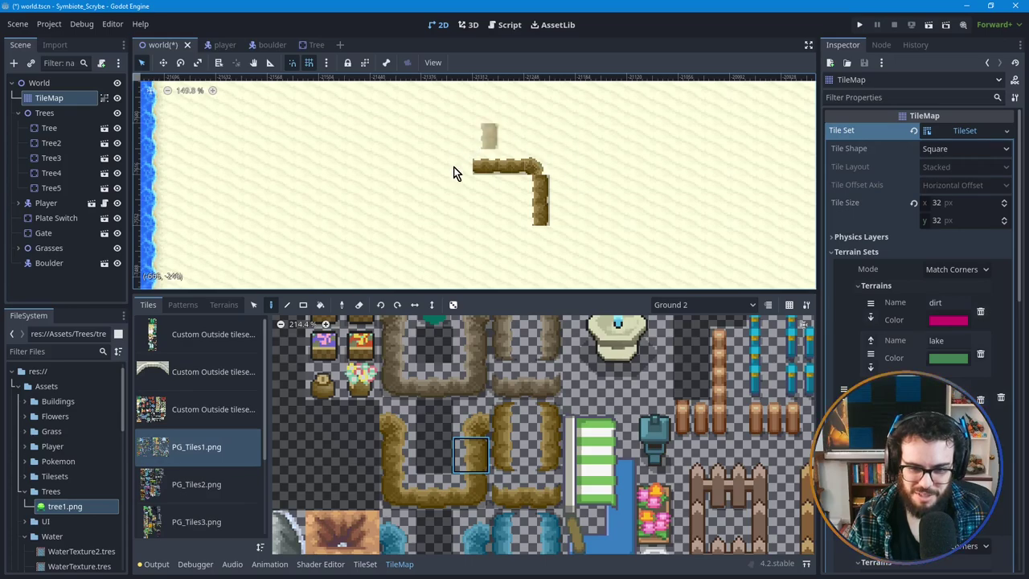
key("ctrl+z")
key("ctrl+z")
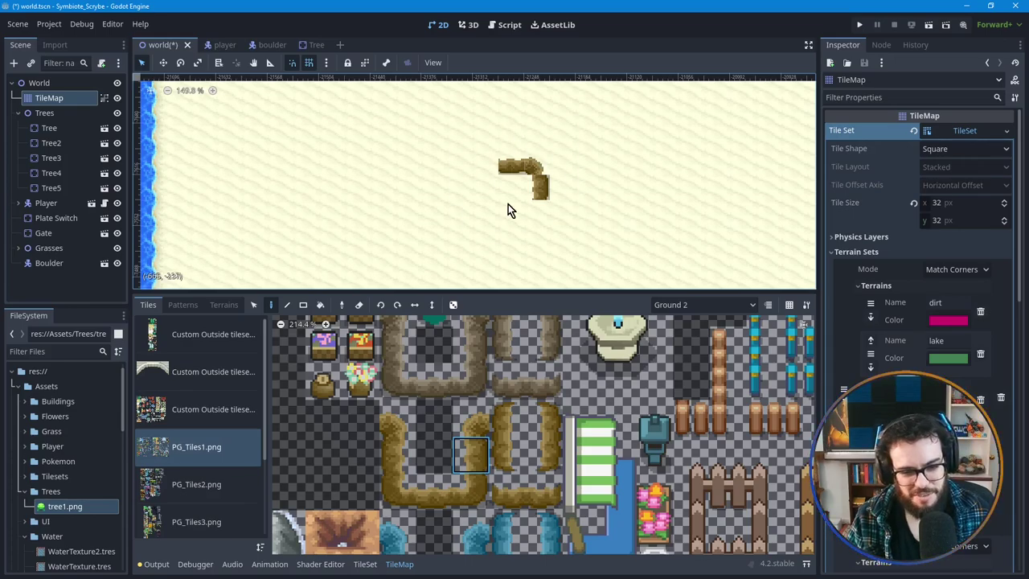
key("ctrl+z")
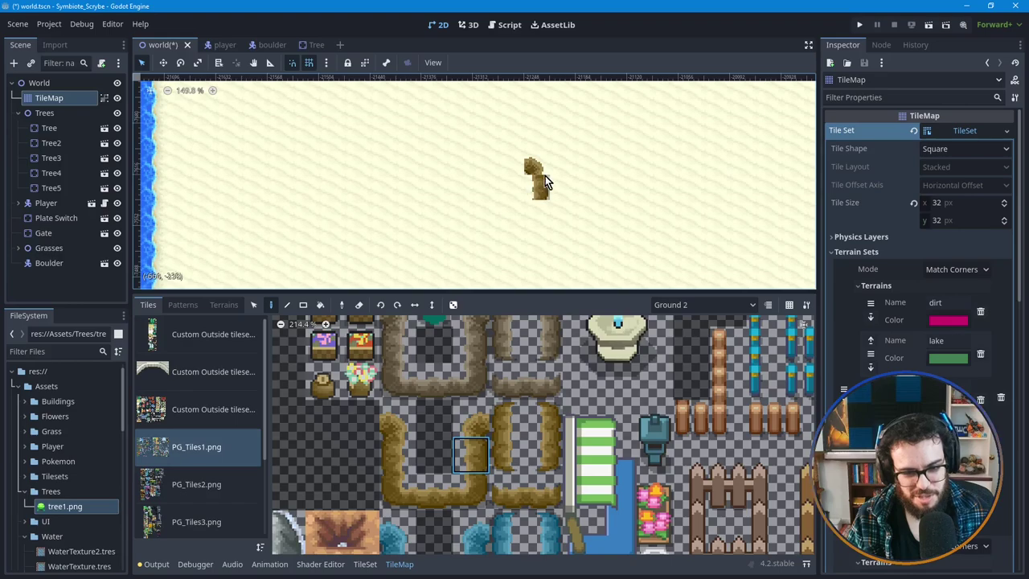
left_click(359, 306)
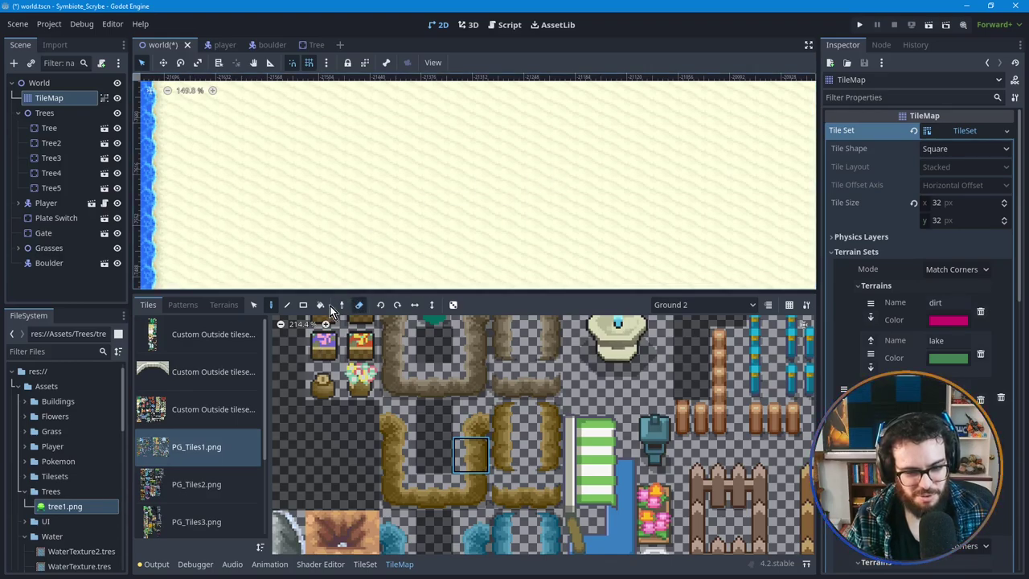
left_click(361, 305)
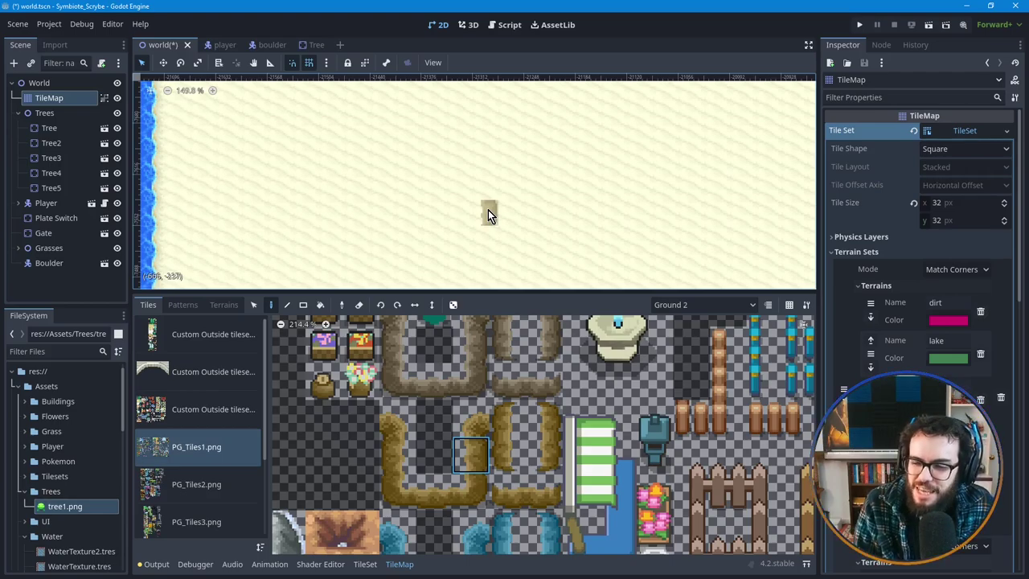
Step: Try the separate two-tile vertical ochre piece on the sand, preview the two-tile horizontal piece beside it, and clear the test
left_click(477, 428)
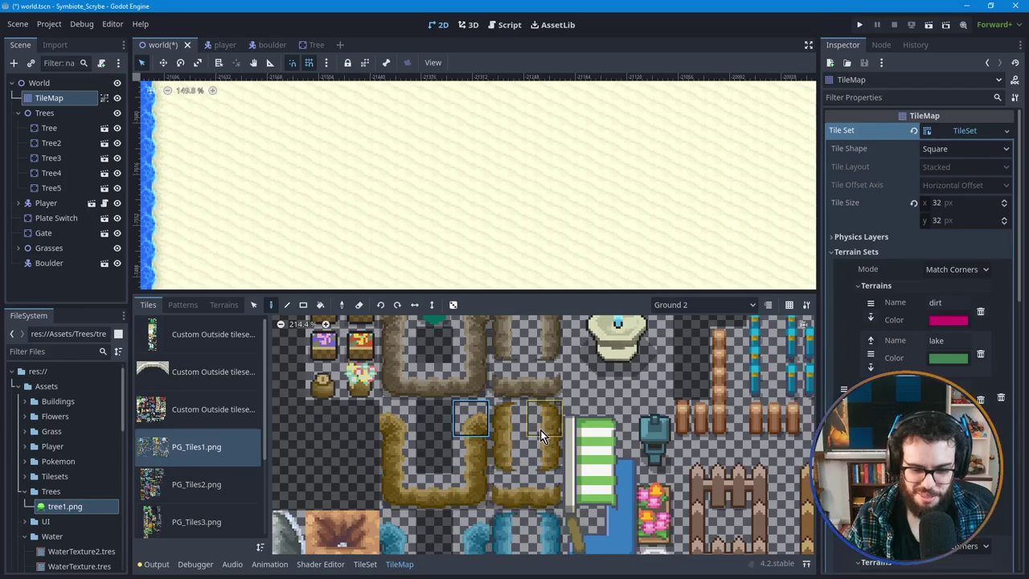
left_click_drag(513, 418, 509, 464)
left_click(484, 194)
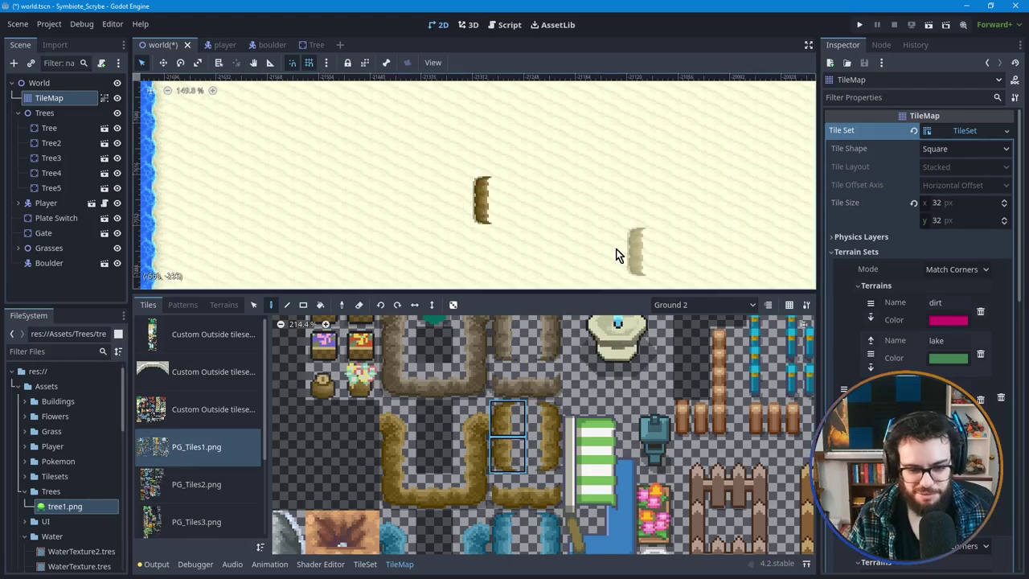
left_click_drag(506, 497, 540, 495)
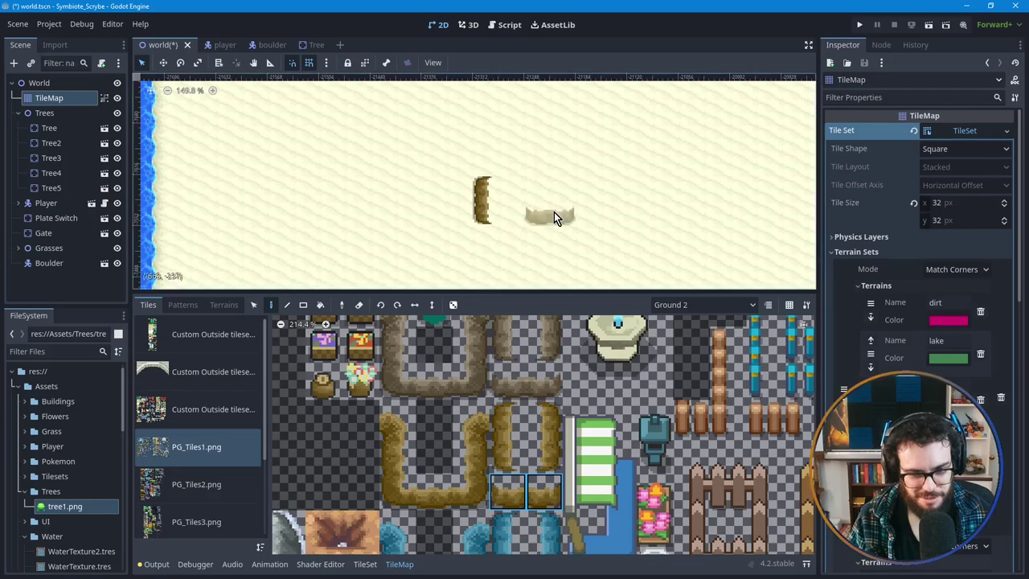
left_click_drag(505, 419, 508, 454)
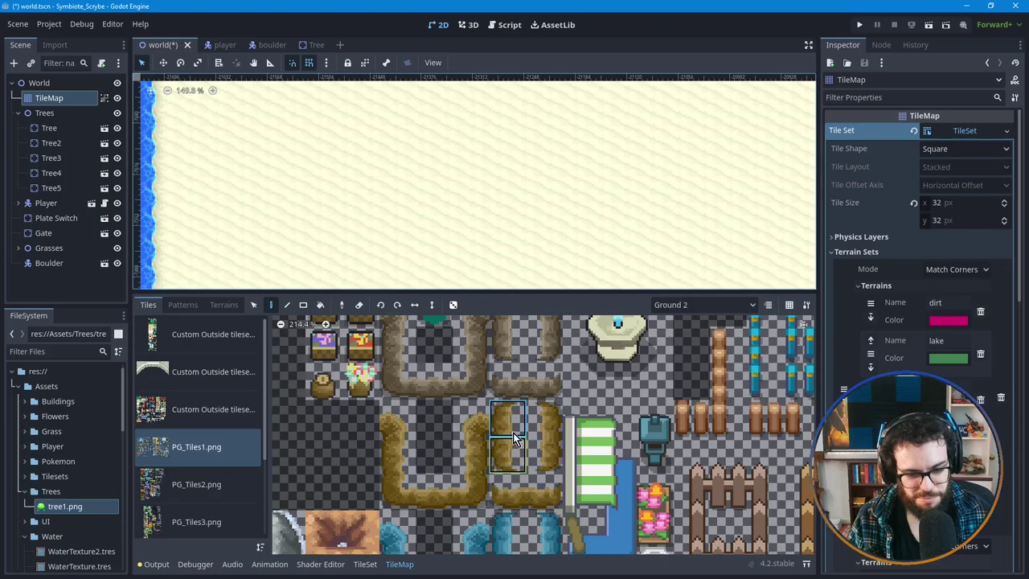
left_click(502, 409)
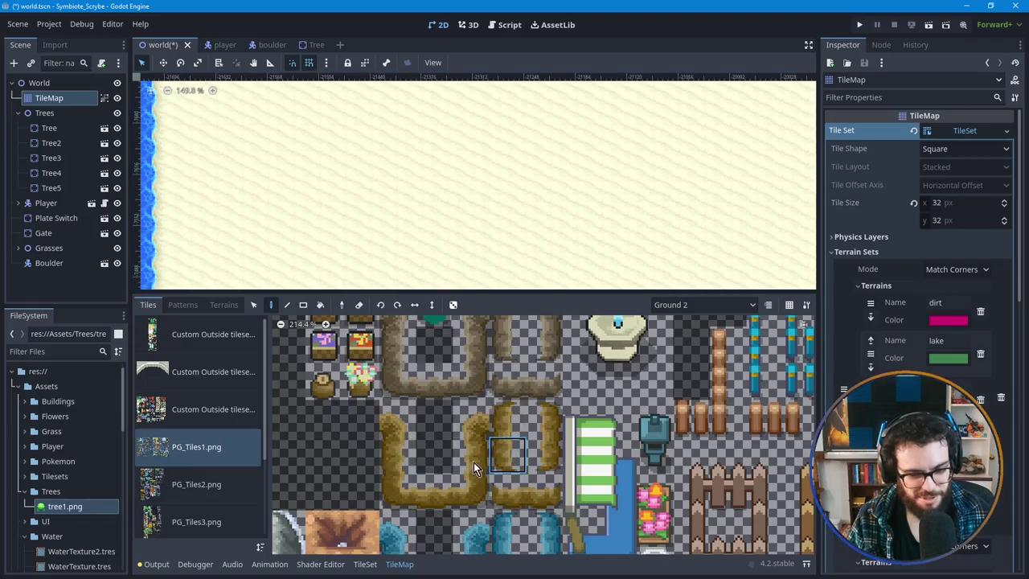
Step: Set the TileSet editor to paint the Terrains property on PG_Tiles1.png using Terrain Set 2
left_click(365, 564)
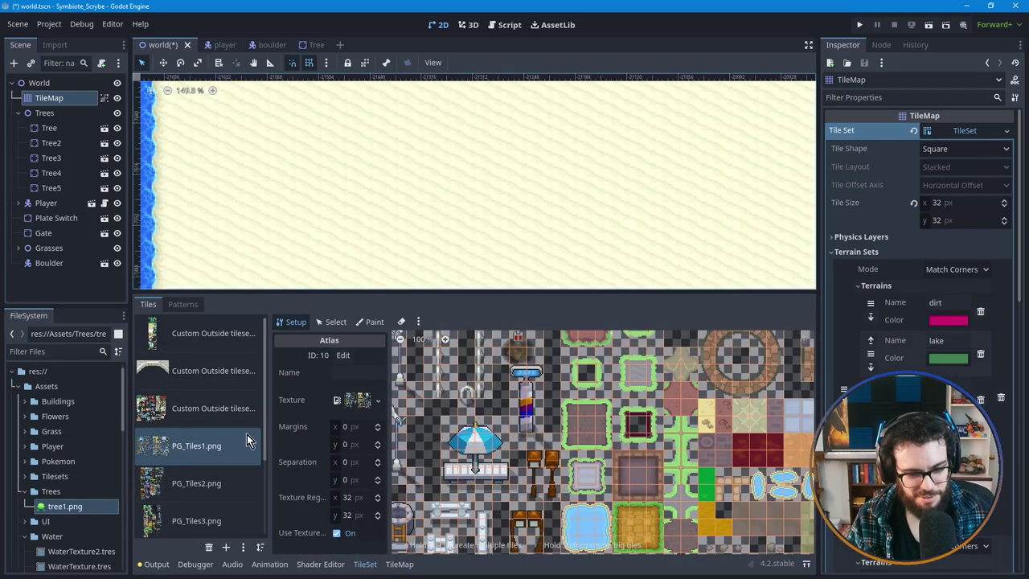
left_click(336, 321)
left_click(366, 323)
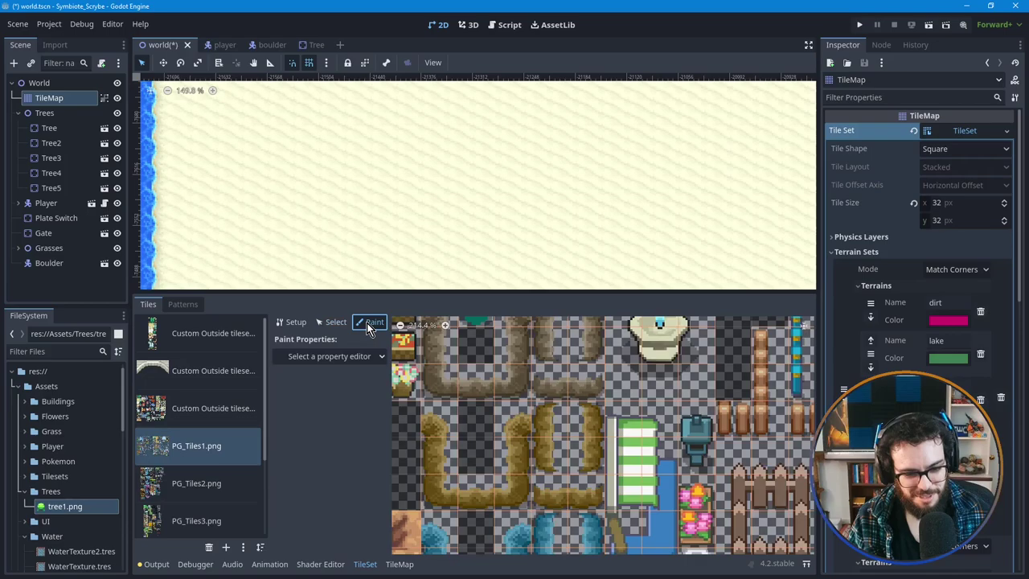
left_click(344, 357)
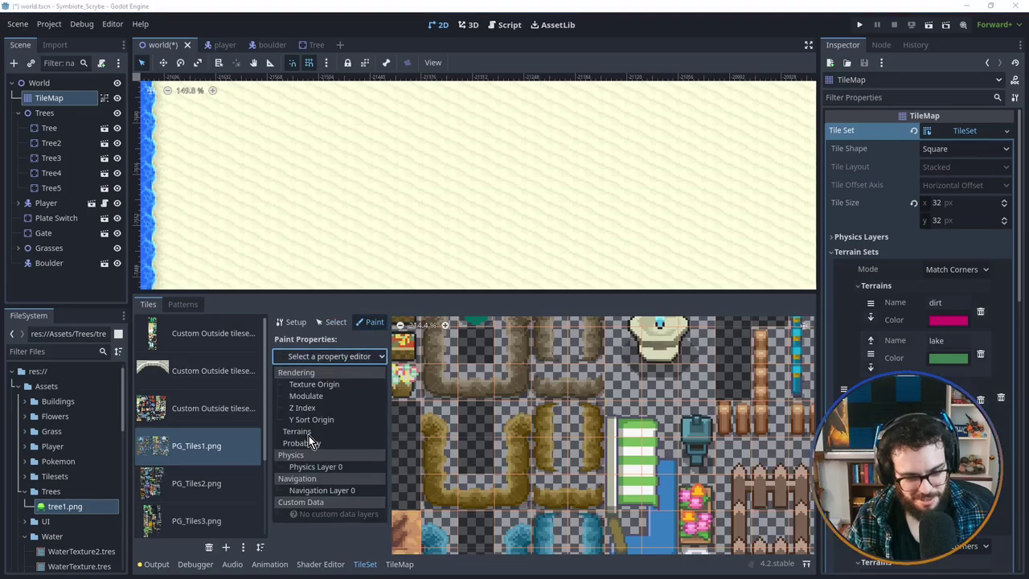
left_click(309, 433)
left_click(353, 394)
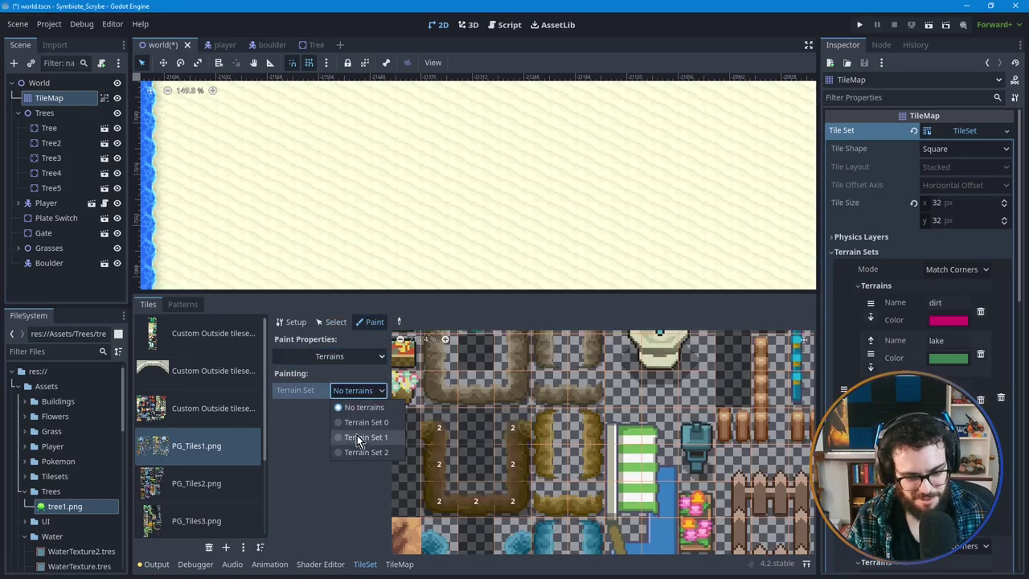
left_click(356, 453)
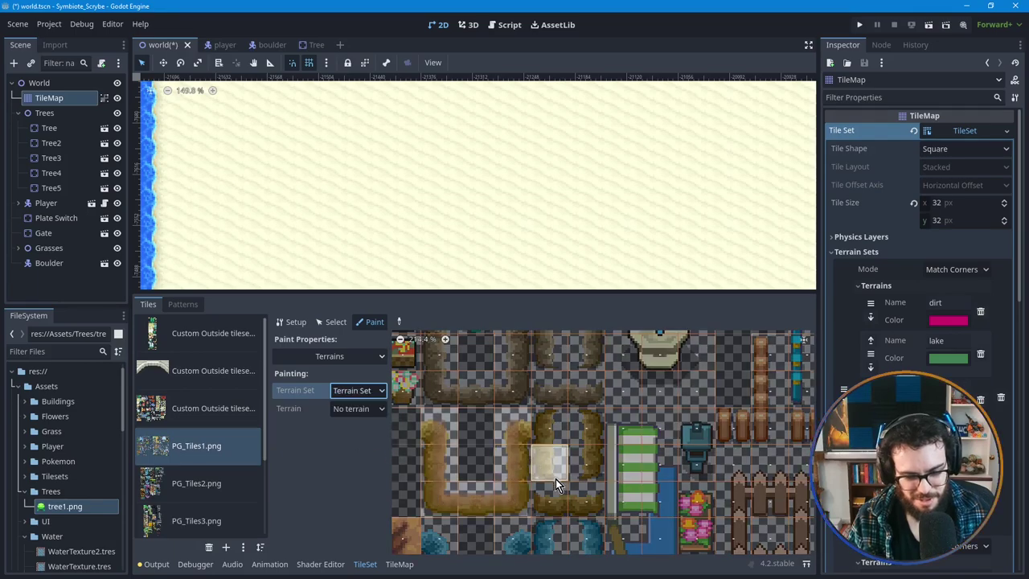
scroll(540, 480, "up", 4)
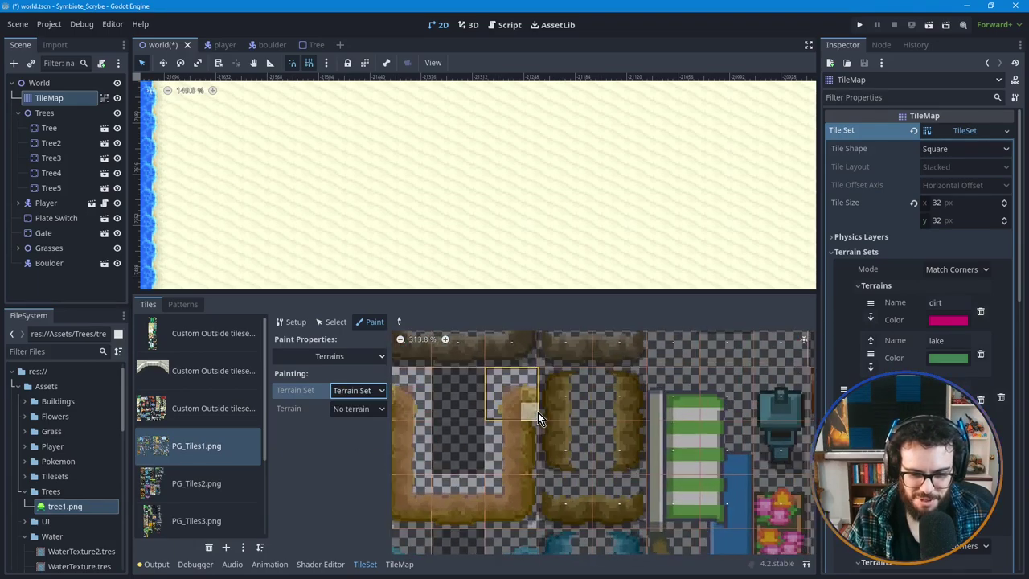
middle_click_drag(571, 436, 589, 423)
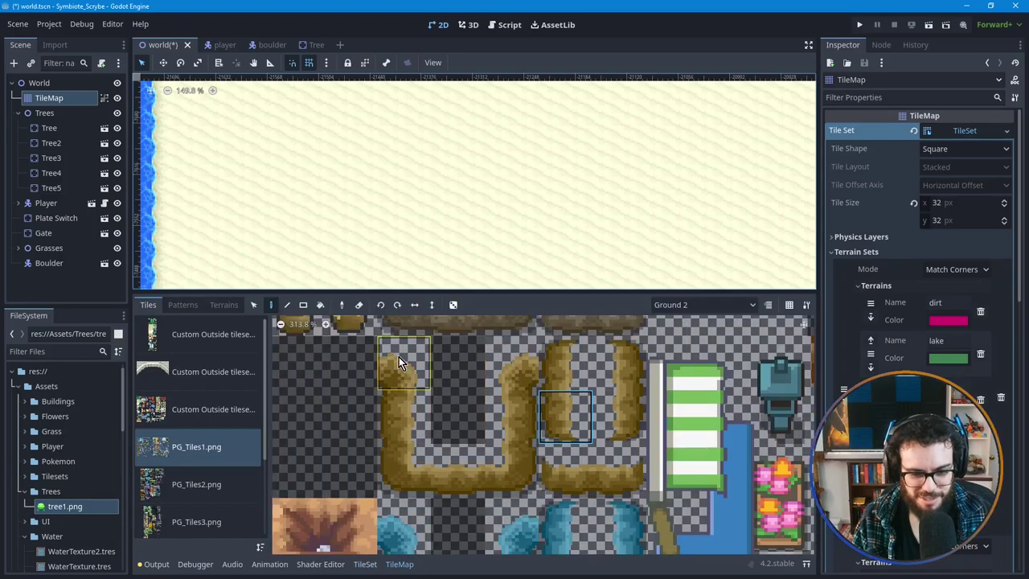
Step: Try placing the complete ochre U block as two adjoining copies, then as two spaced copies on the sand, and undo all placements
left_click_drag(413, 374, 515, 463)
left_click(487, 180)
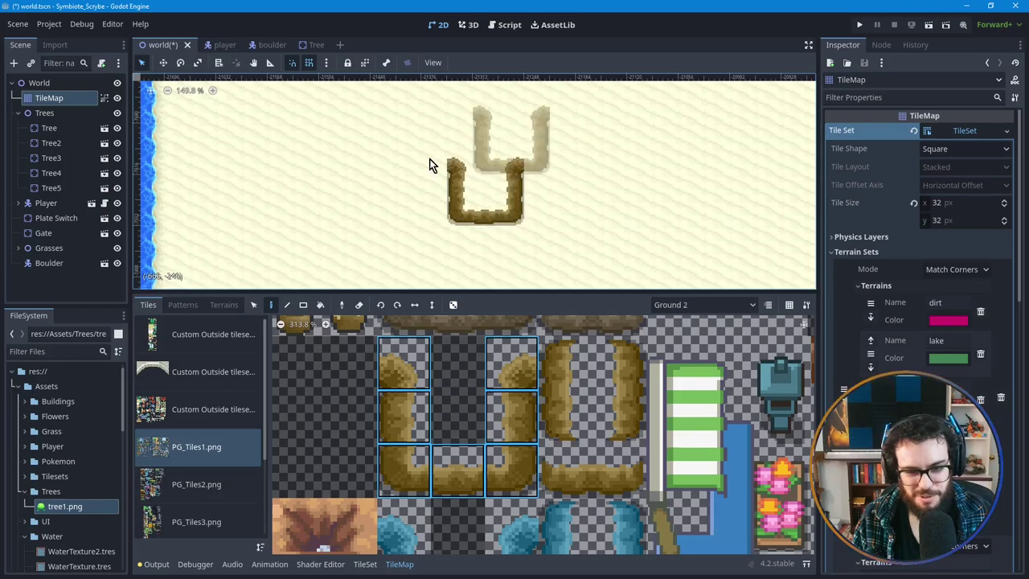
left_click(397, 184)
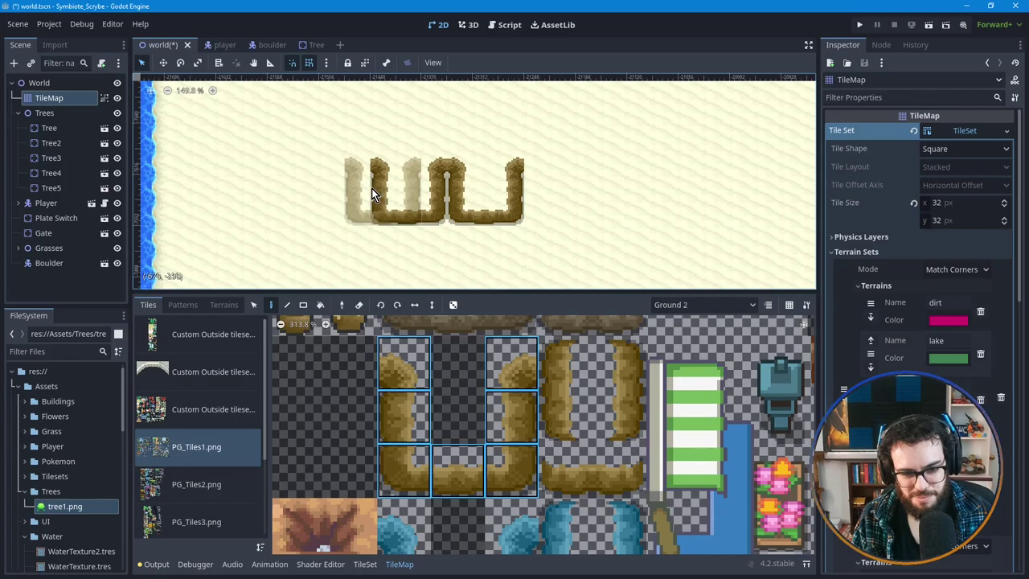
key("ctrl+z")
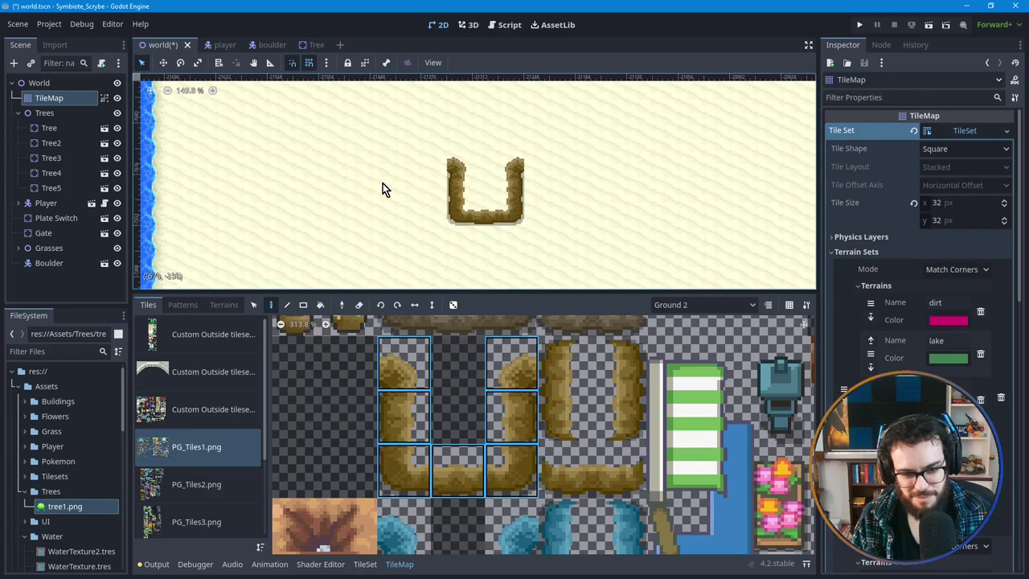
left_click(380, 184)
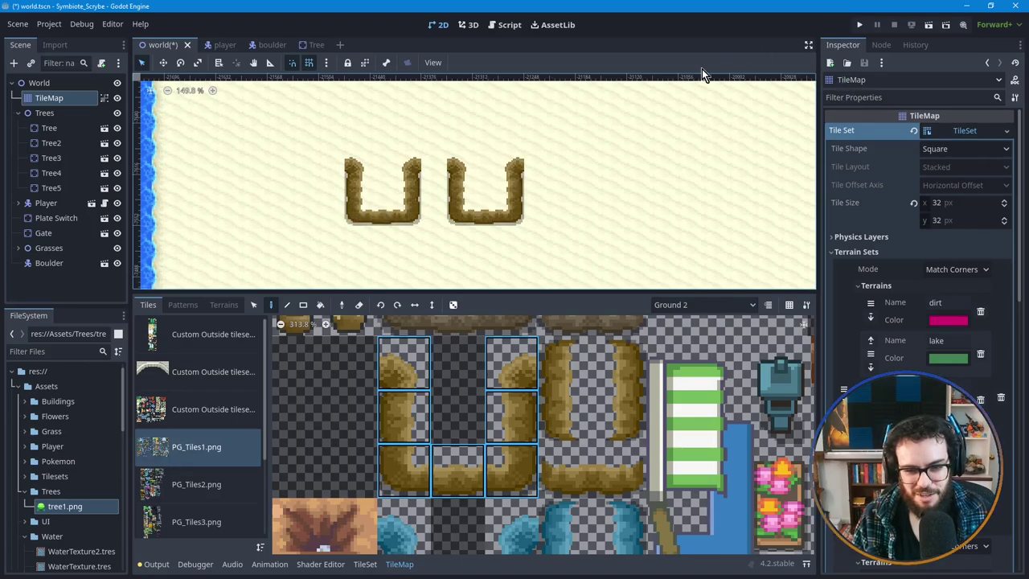
left_click(253, 305)
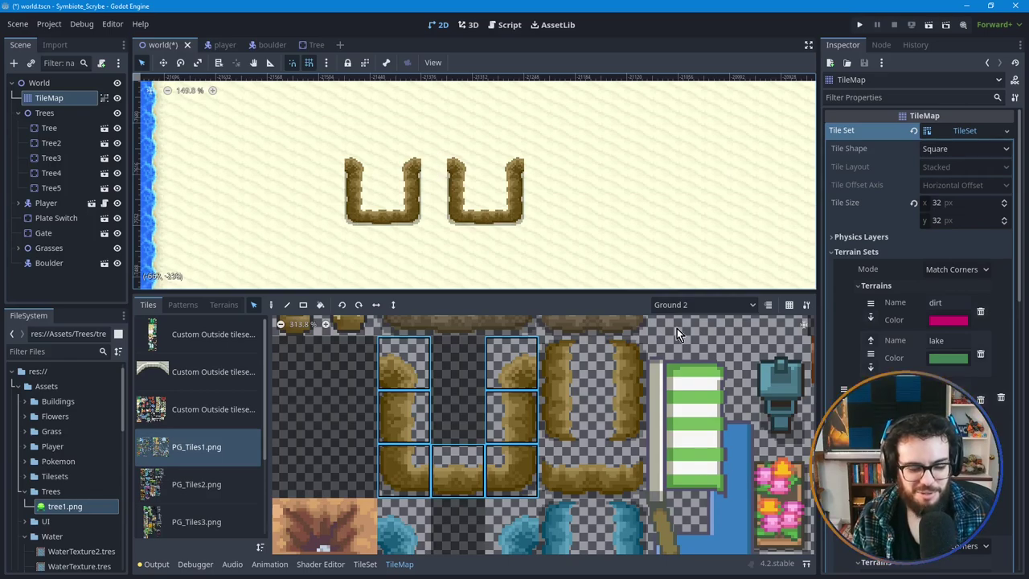
key("ctrl+z")
key("ctrl+z")
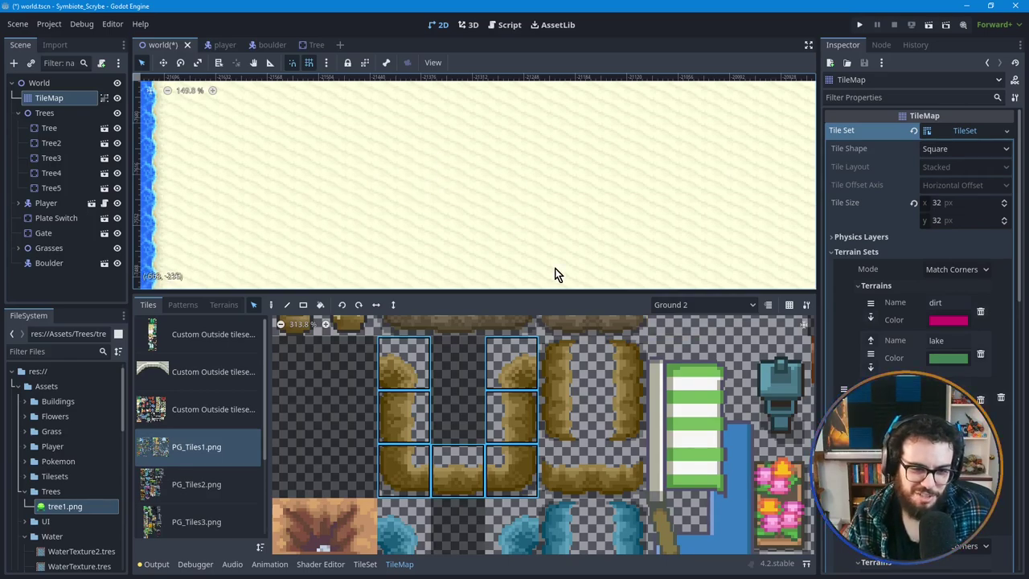
Step: Paint the SteepBerm terrain onto the separate vertical and horizontal ochre ridge pieces beside the U block in the TileSet
left_click(365, 563)
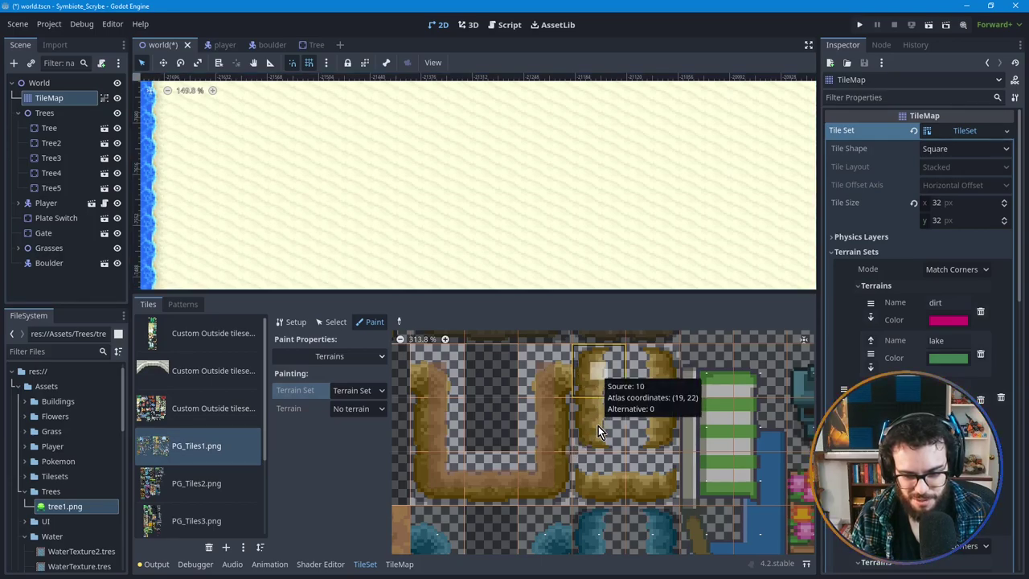
left_click(359, 409)
left_click(362, 440)
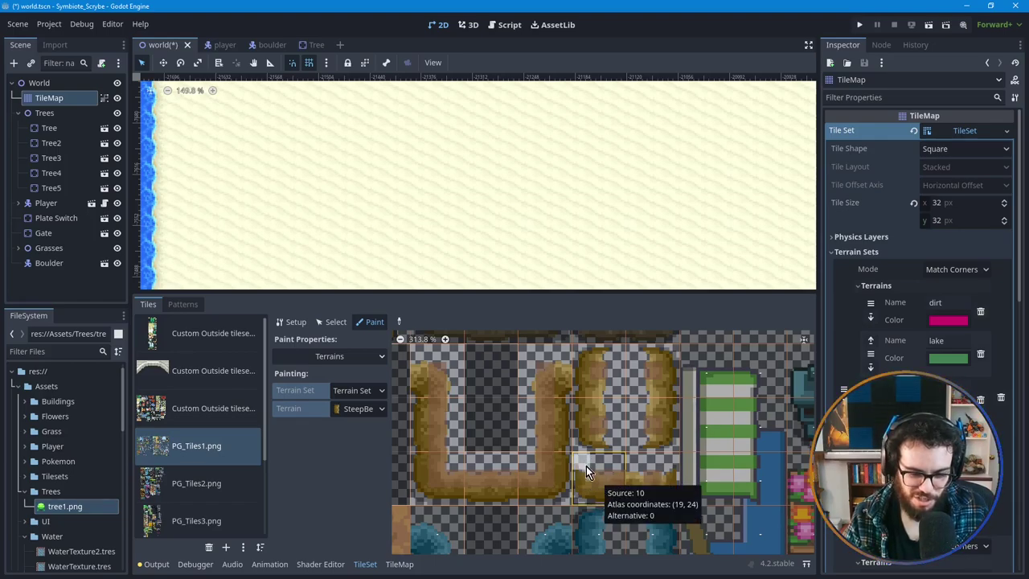
left_click(584, 498)
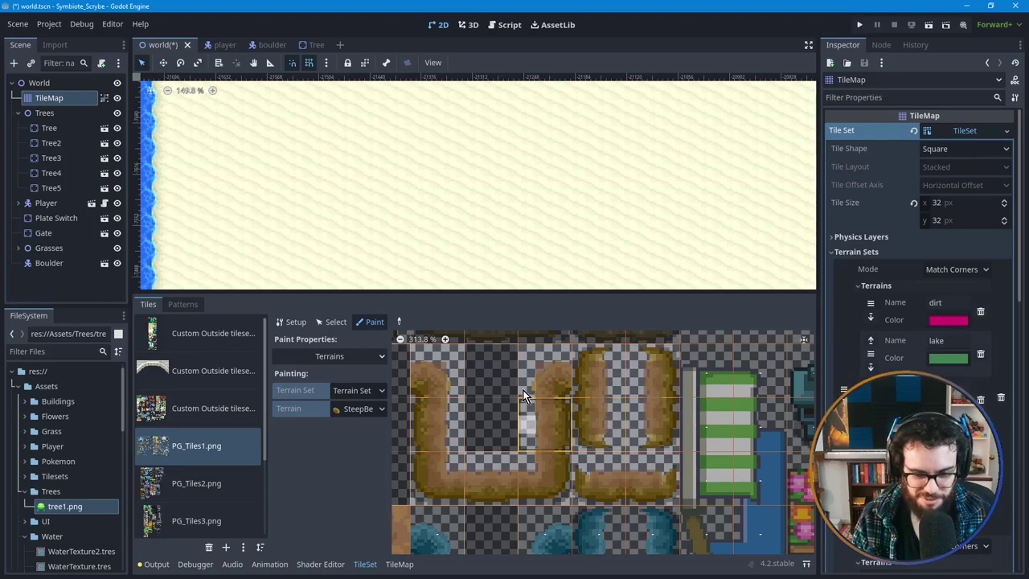
Step: Show the tiles of the SteepBerm terrain for the TileMap and save the world scene
left_click(398, 565)
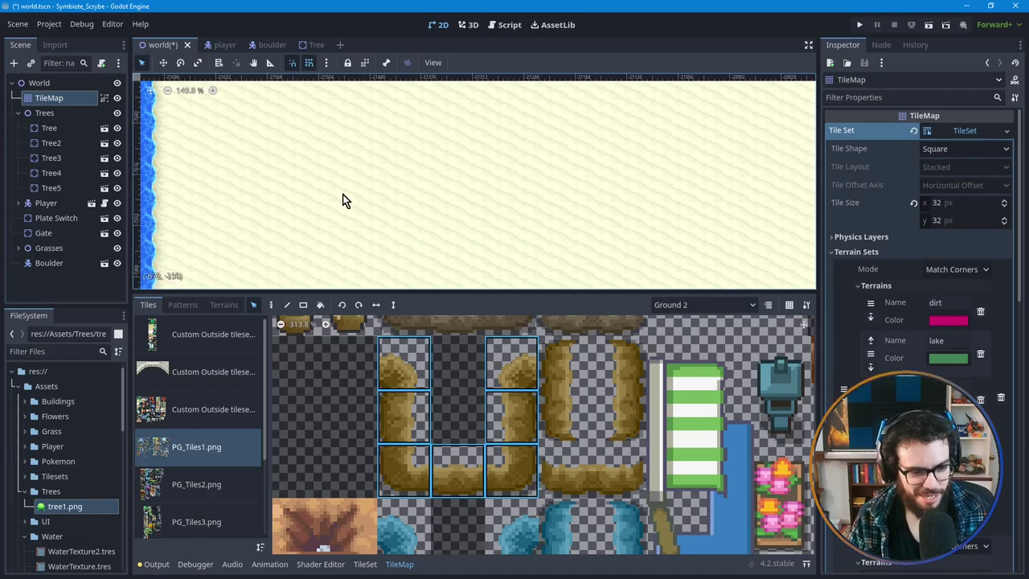
scroll(333, 197, "down", 3)
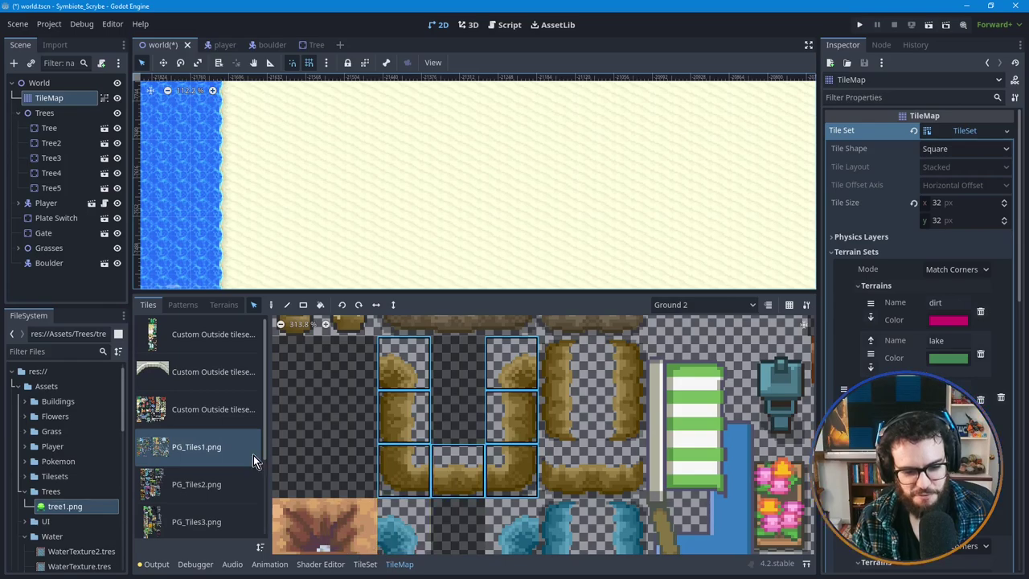
left_click(218, 306)
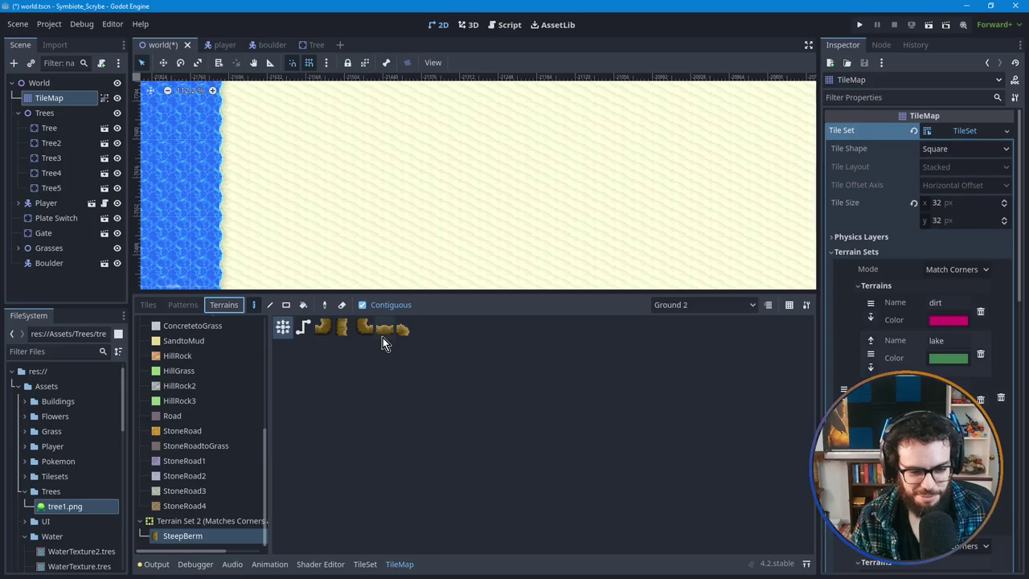
key("ctrl+s")
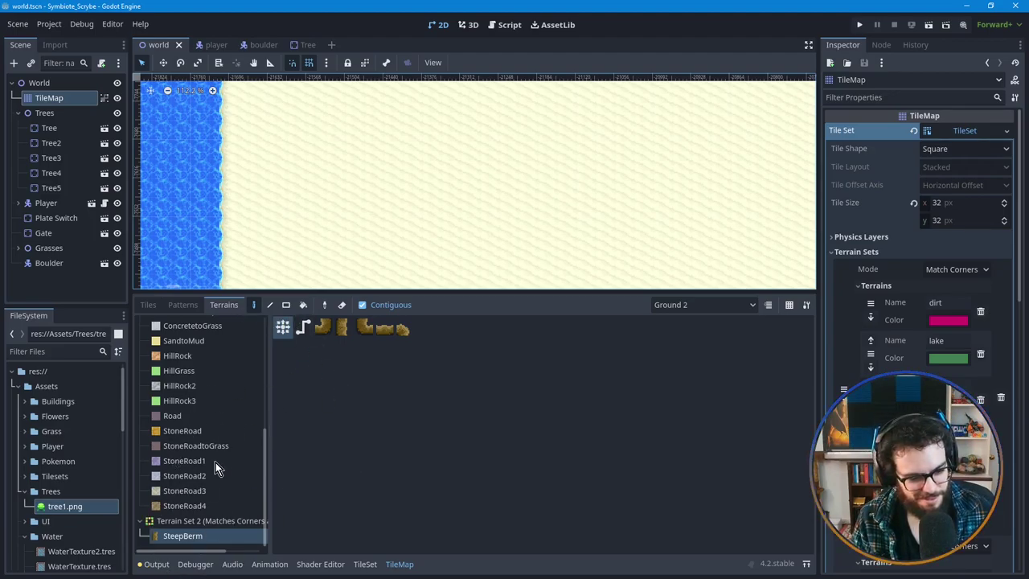
Step: Collapse Terrain Set 0 and Terrain Set 1 in the TileMap's terrain list
scroll(217, 458, "up", 5)
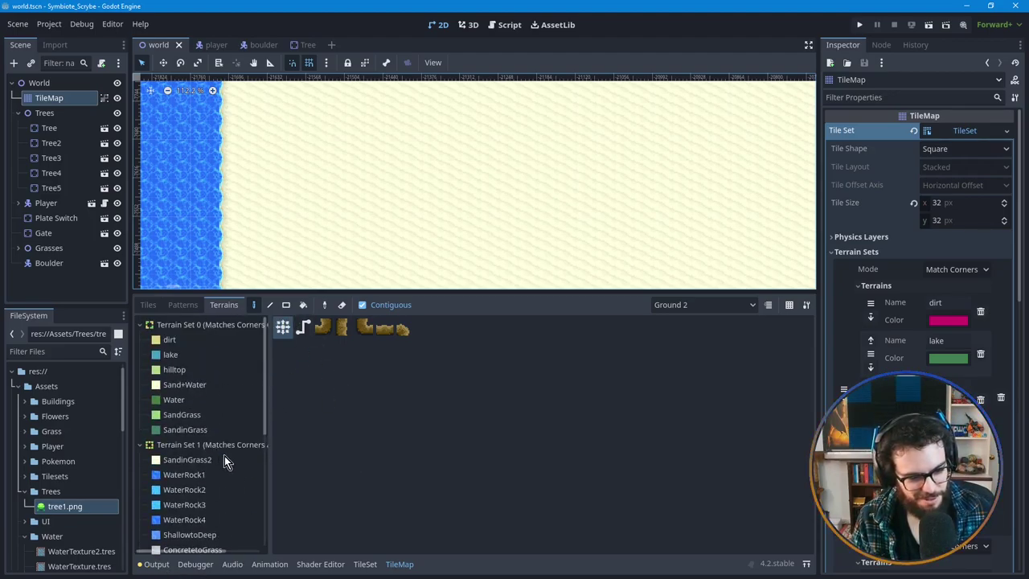
left_click(142, 447)
left_click(140, 325)
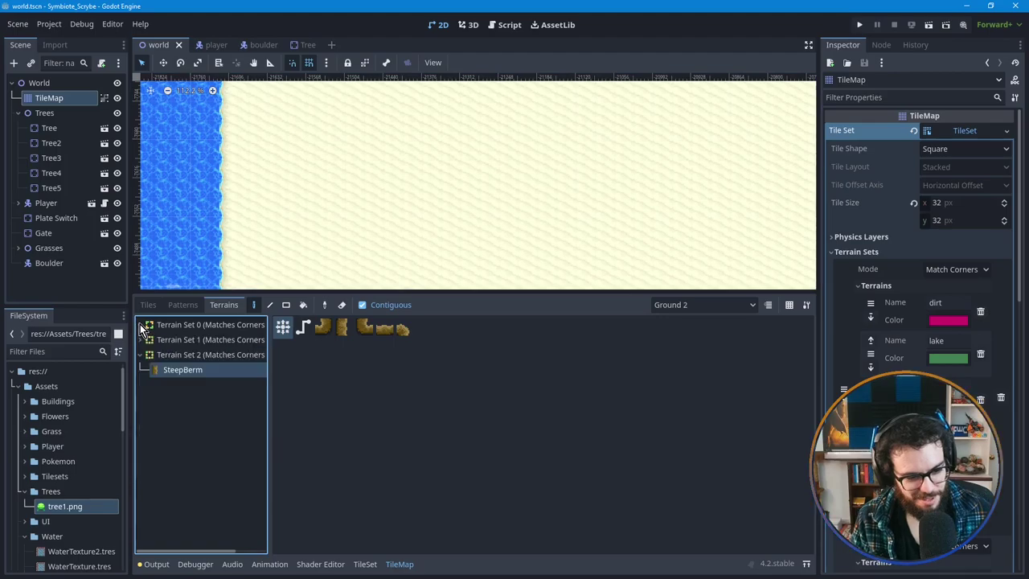
left_click(333, 392)
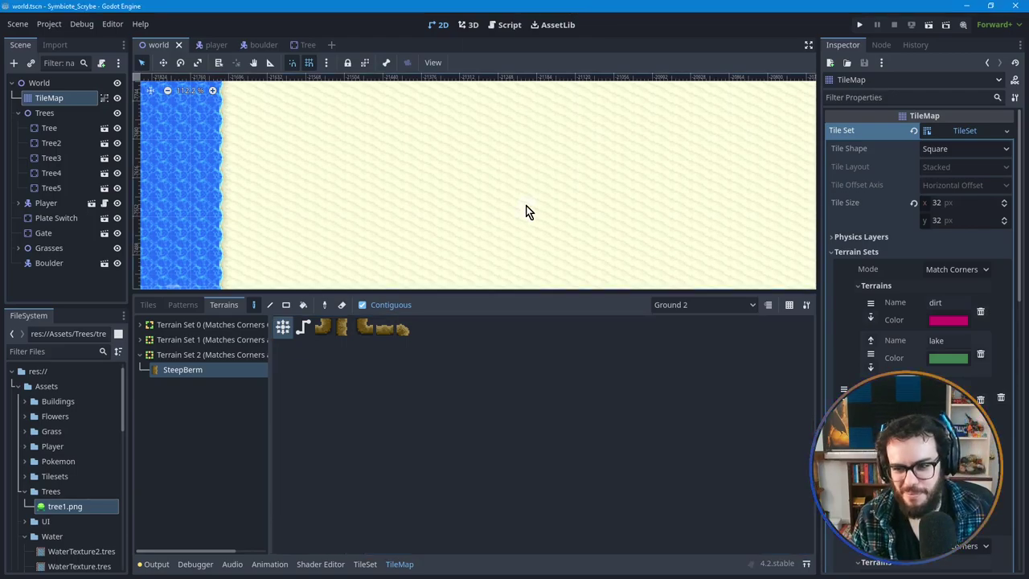
Step: Save the world scene, refresh the TileMap's terrain list and select the SteepBerm terrain in Terrain Set 2
key("ctrl+s")
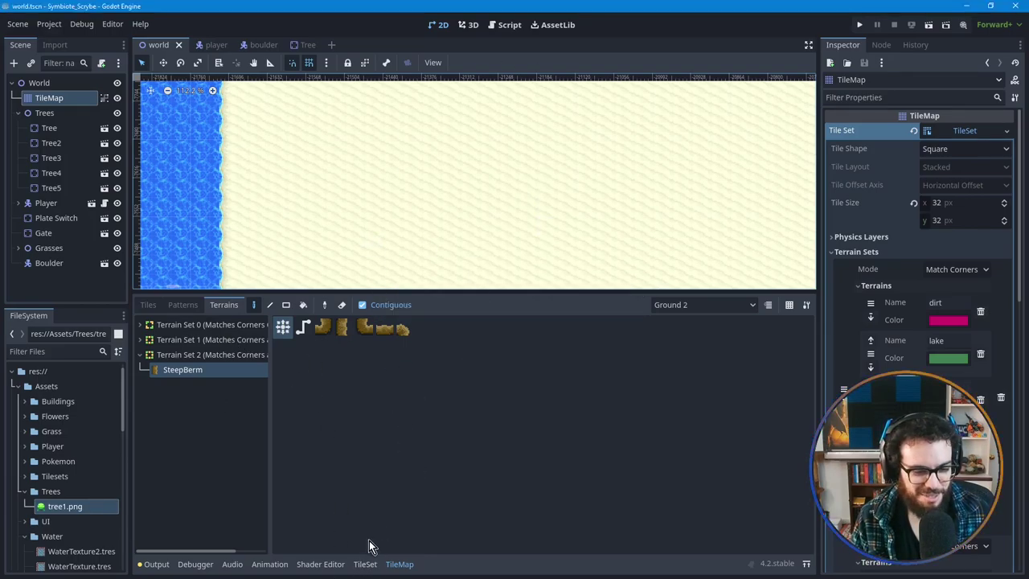
left_click(366, 564)
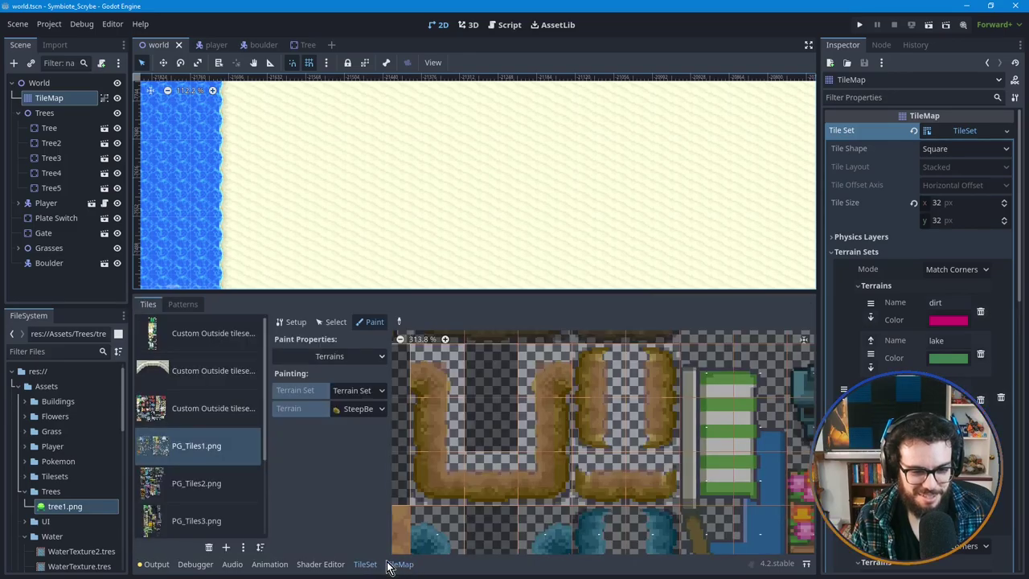
left_click(399, 563)
scroll(188, 469, "down", 5)
scroll(188, 466, "down", 3)
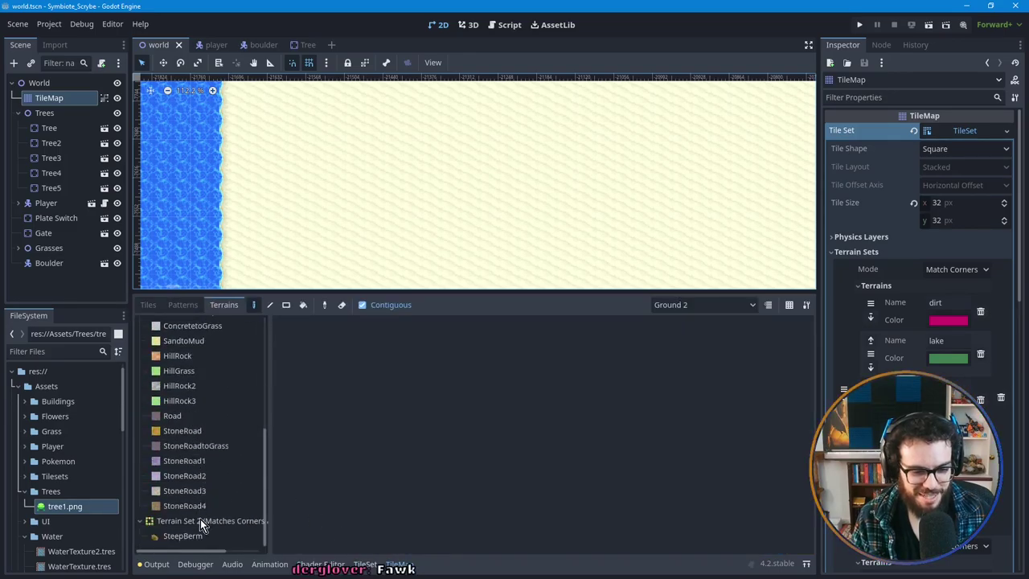
left_click(194, 536)
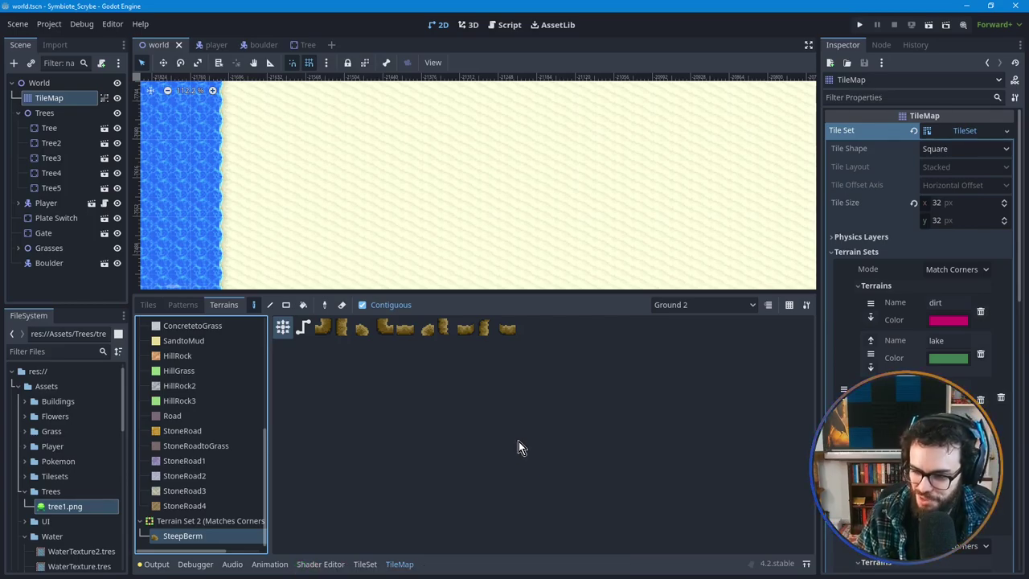
Step: Paint a connected SteepBerm ridge line across the sand, dipping into a rectangular notch and rising back to its starting level
scroll(482, 233, "down", 1)
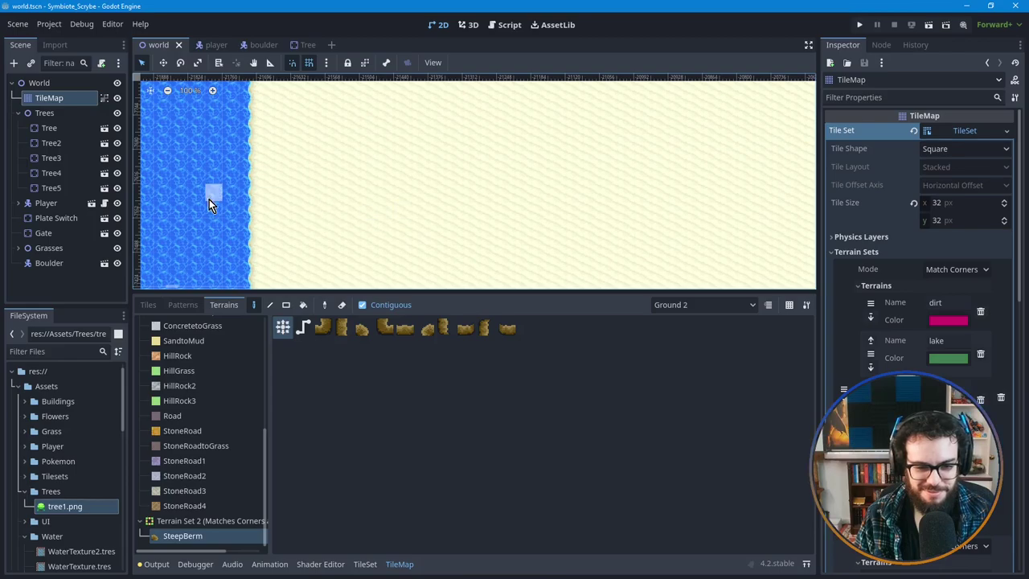
middle_click_drag(383, 223, 427, 191)
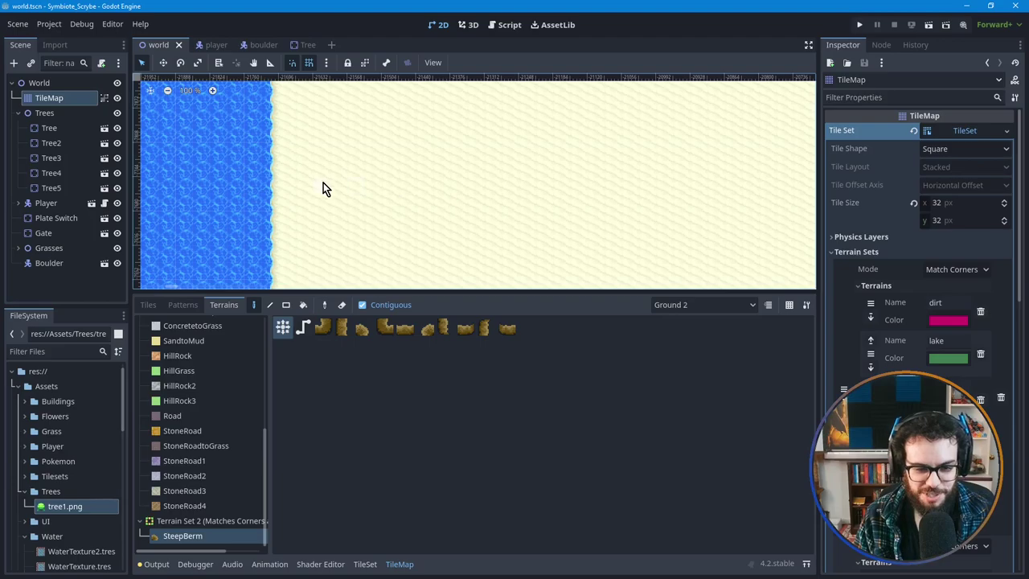
scroll(376, 176, "up", 2)
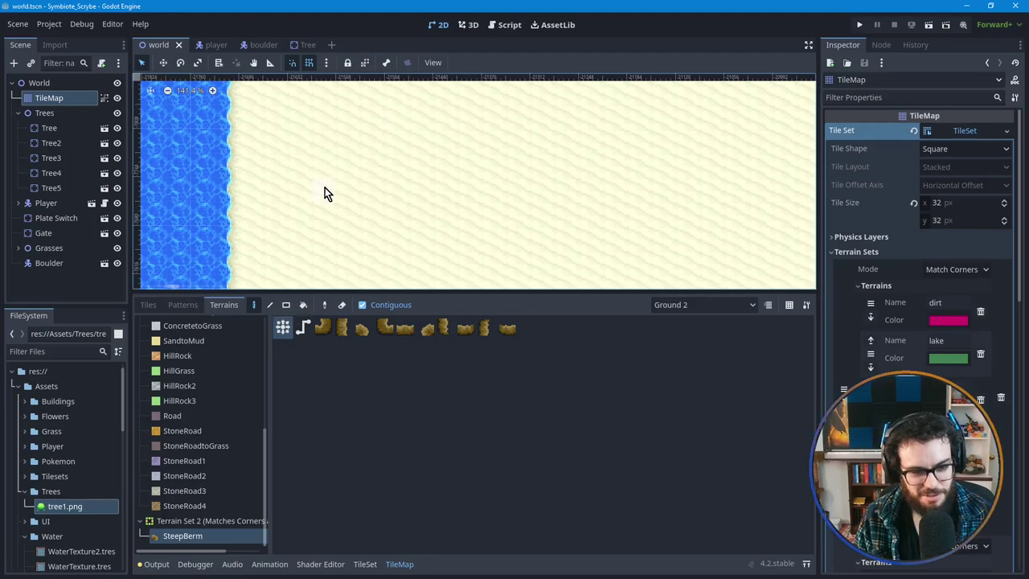
left_click(270, 305)
mouse_move(335, 198)
left_mouse_down()
mouse_move(521, 188)
mouse_move(519, 251)
left_mouse_up()
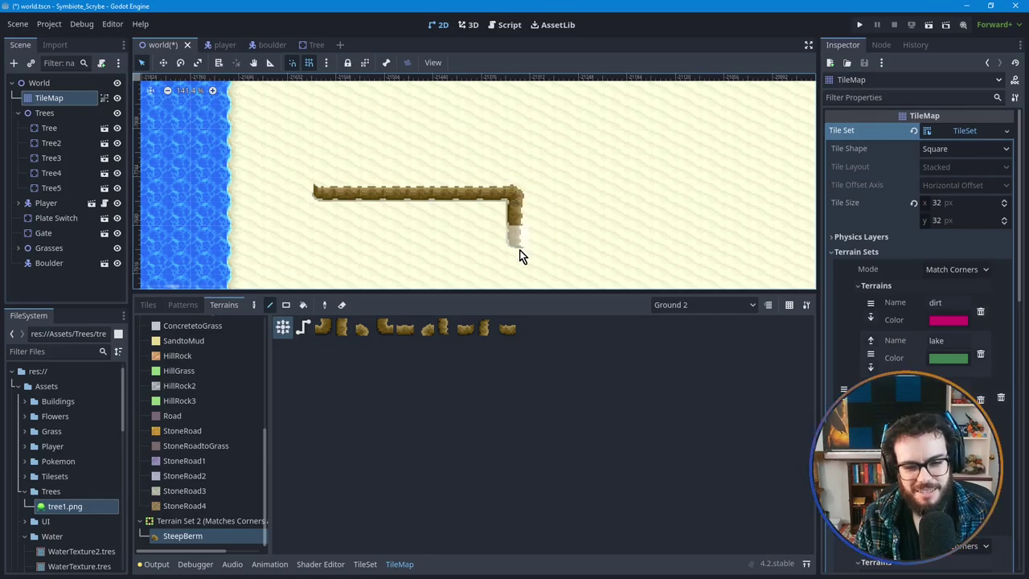
middle_click_drag(567, 208, 562, 197)
left_click_drag(516, 193, 646, 193)
middle_click_drag(540, 252, 542, 233)
mouse_move(534, 227)
left_mouse_down()
mouse_move(531, 175)
mouse_move(634, 178)
left_mouse_up()
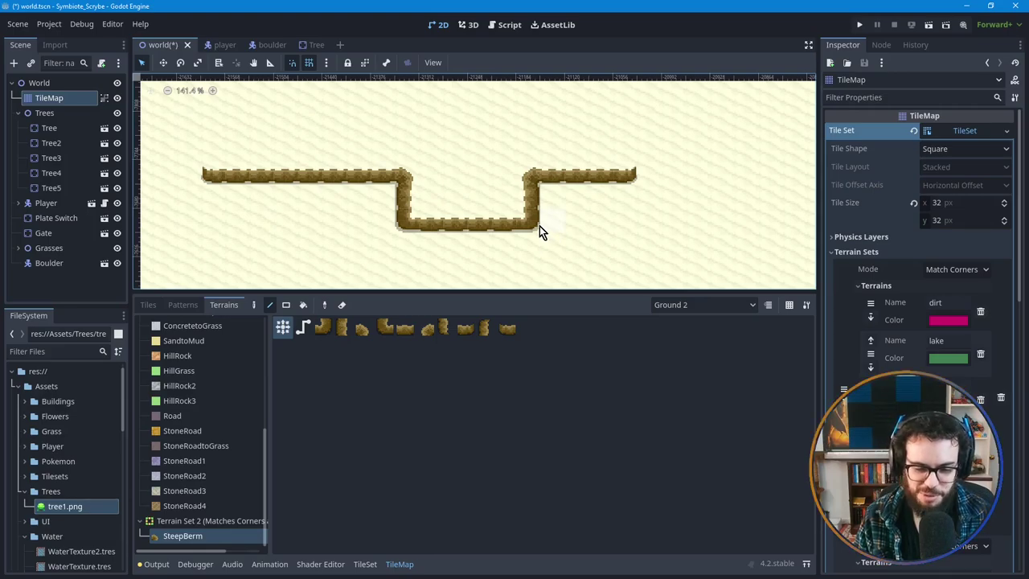
Step: Extend both ends of the SteepBerm ridge upward with vertical runs, and undo the extra horizontal segment across the upper right
middle_click_drag(339, 231, 344, 264)
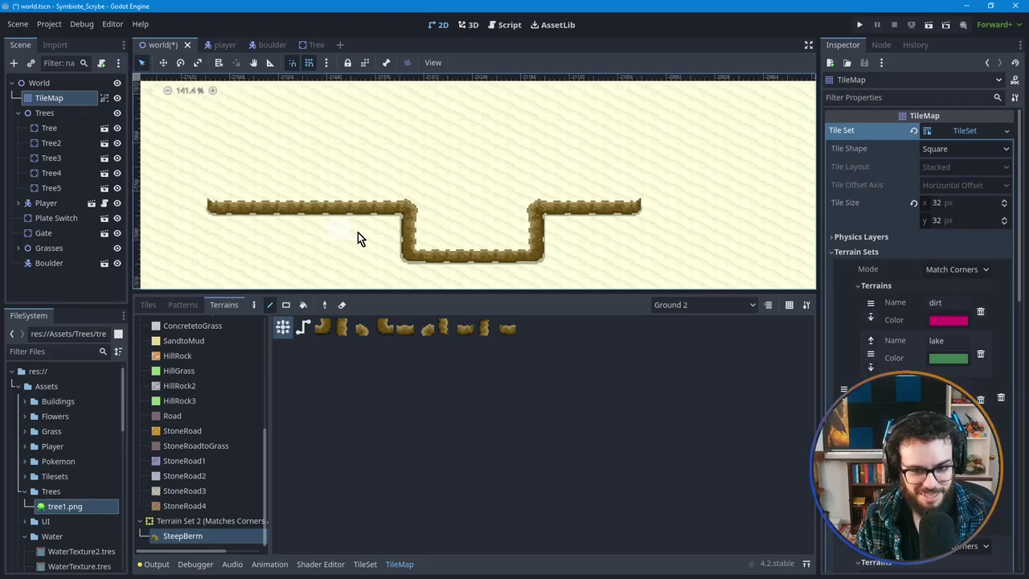
left_click_drag(222, 162, 222, 136)
mouse_move(635, 202)
left_mouse_down()
mouse_move(635, 127)
mouse_move(542, 128)
left_mouse_up()
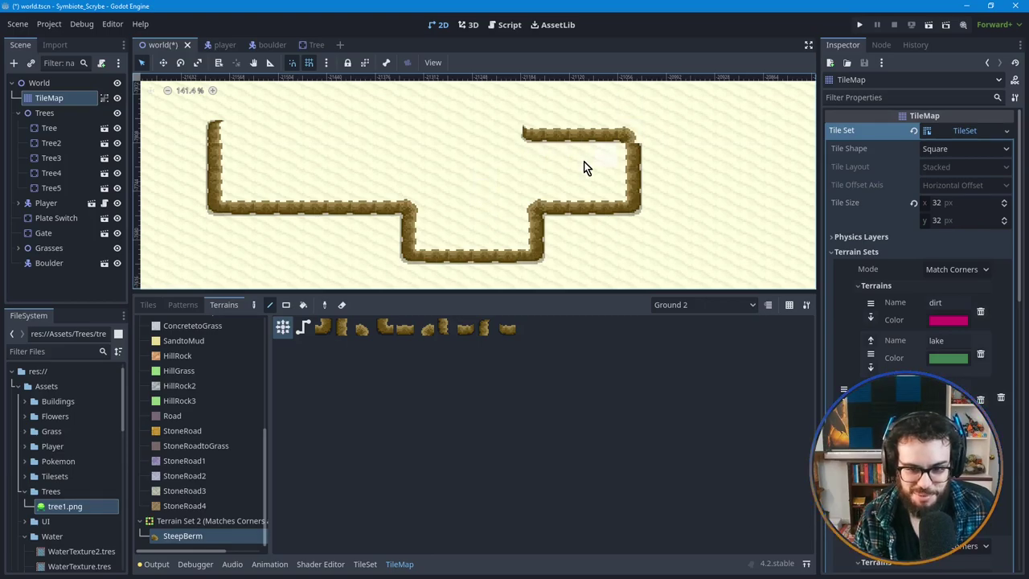
key("ctrl+z")
Step: Examine the painted SteepBerm outline on the sand, including its corners, notch and open upper ends
scroll(446, 173, "down", 1)
middle_click_drag(351, 137, 381, 179)
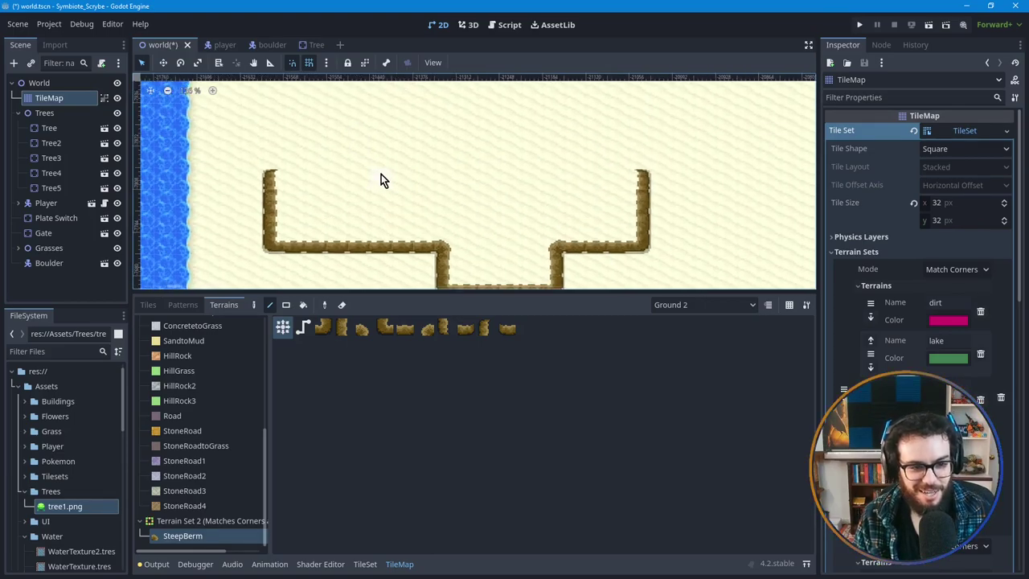
middle_click_drag(555, 187, 490, 179)
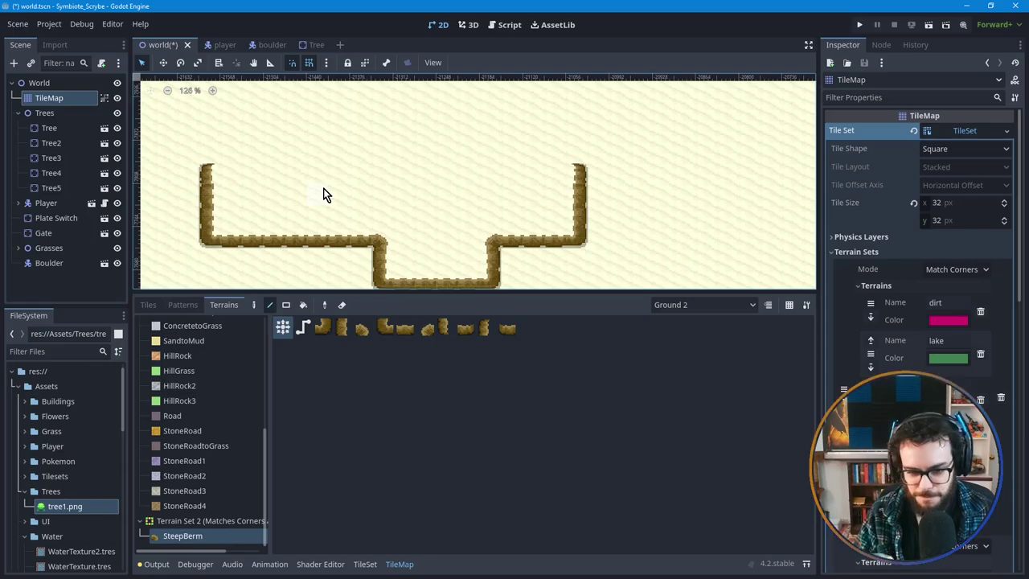
scroll(446, 187, "down", 1)
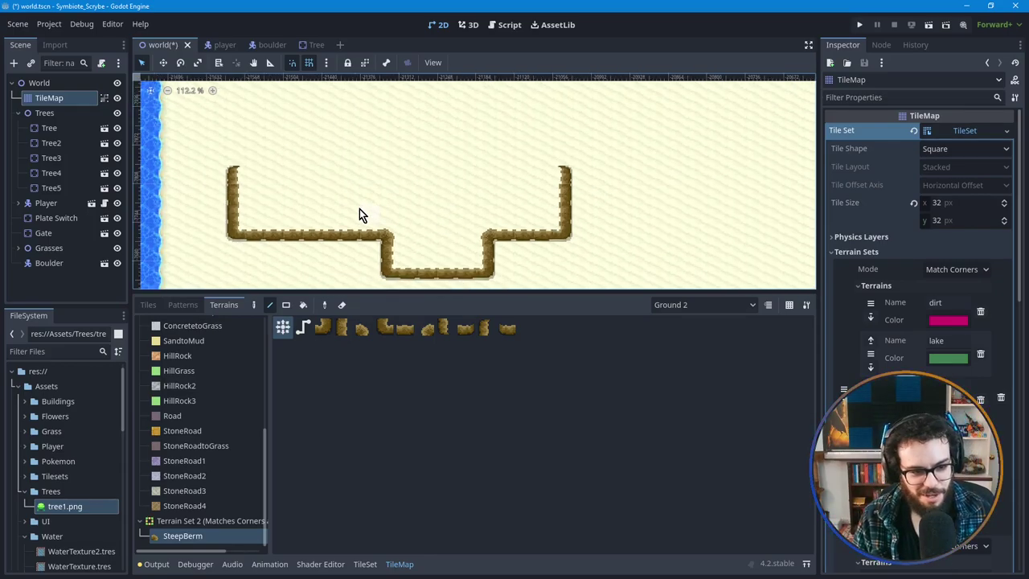
middle_click_drag(392, 201, 418, 176)
scroll(418, 175, "down", 1)
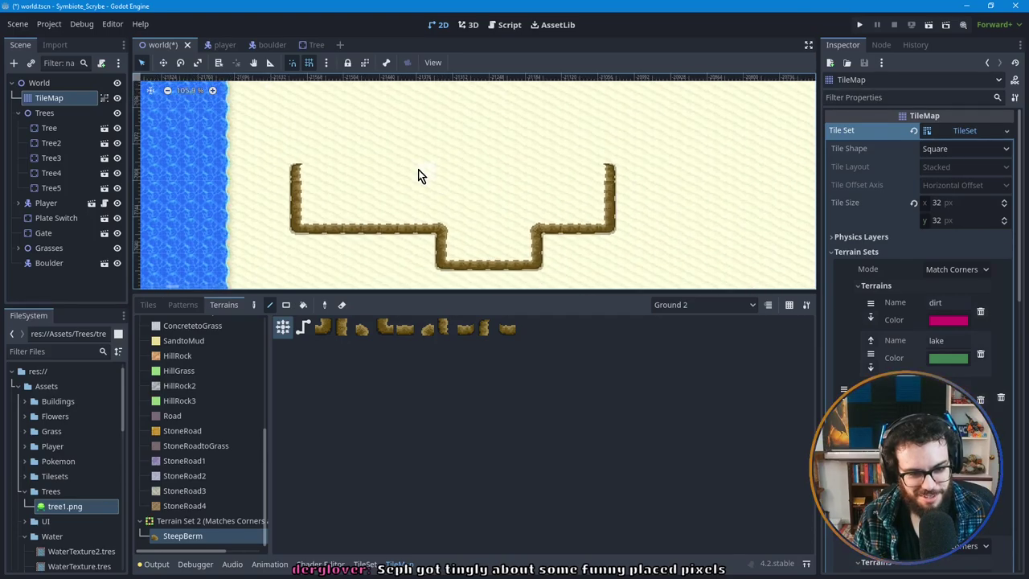
scroll(332, 153, "down", 1)
middle_click_drag(332, 153, 336, 163)
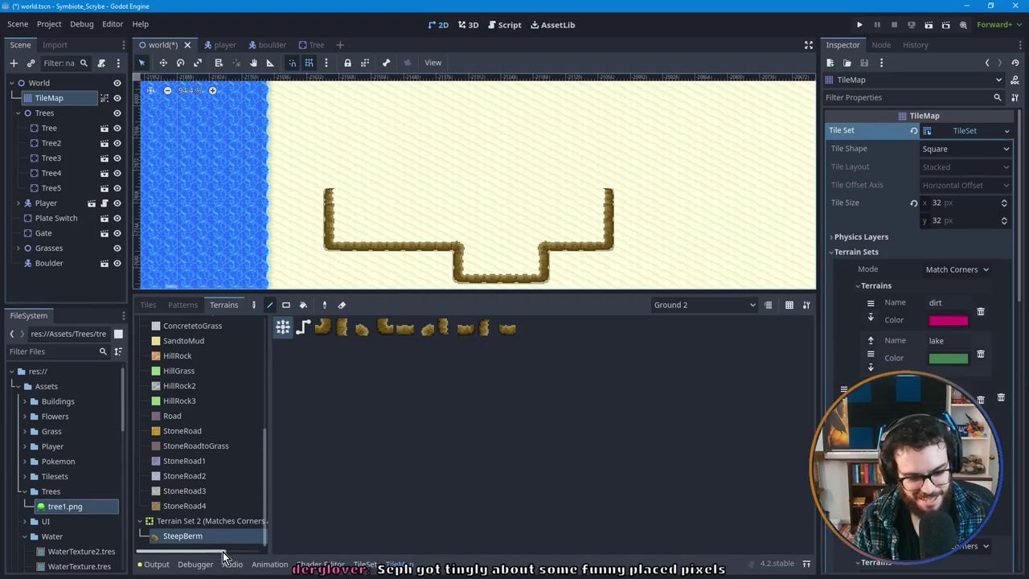
Step: Switch the TileMap from terrain painting to placing individual tiles from PG_Tiles1.png
left_click(171, 530)
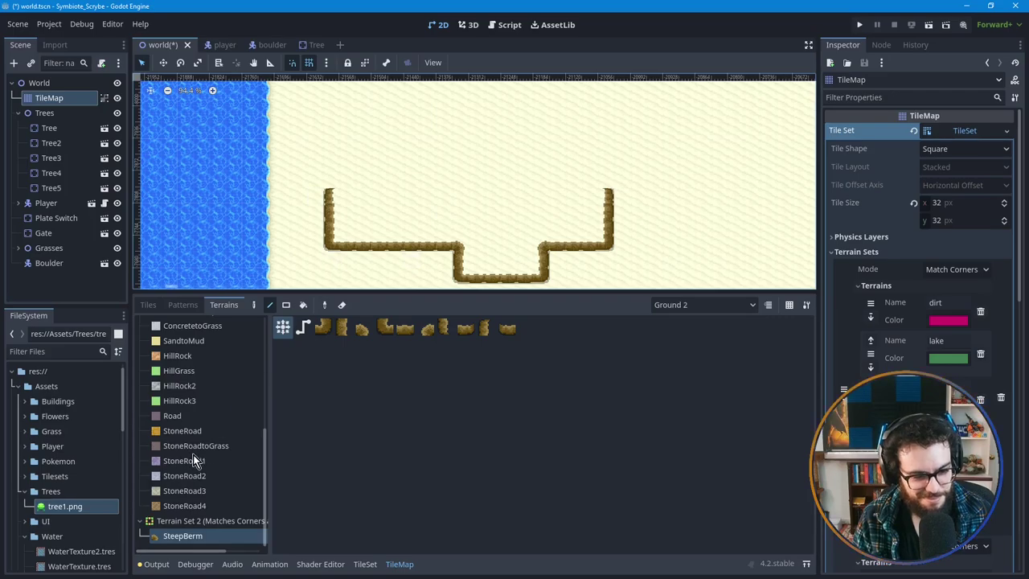
scroll(193, 454, "up", 5)
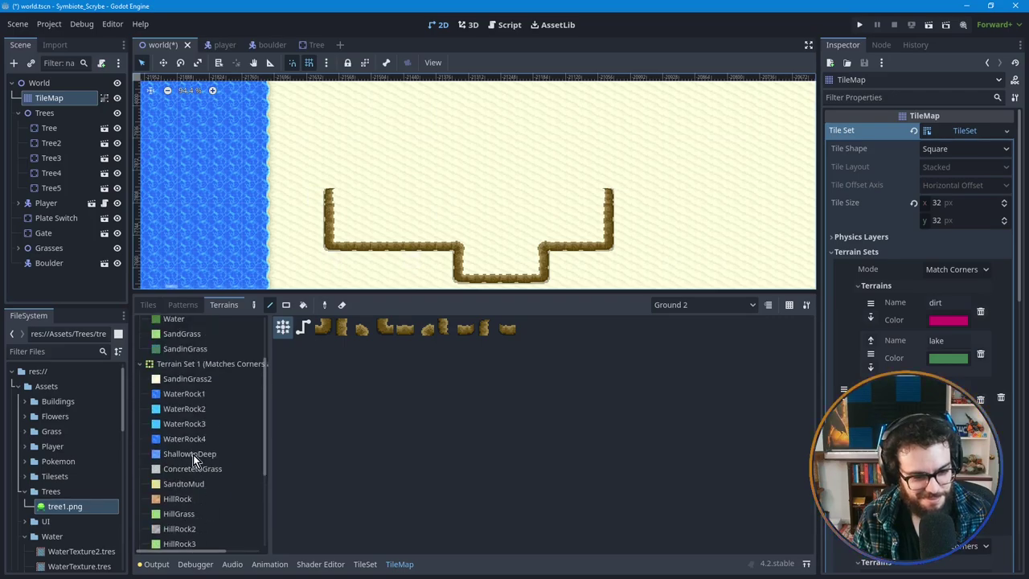
left_click(184, 305)
left_click(148, 304)
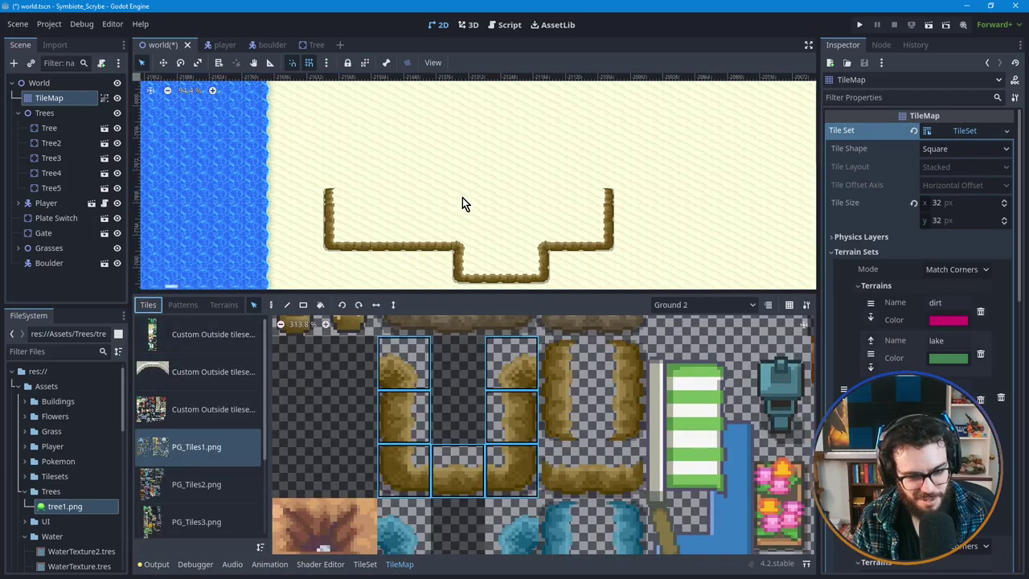
Step: Undo all the brown rock wall tiles painted on the sand beside the water
key("ctrl+z")
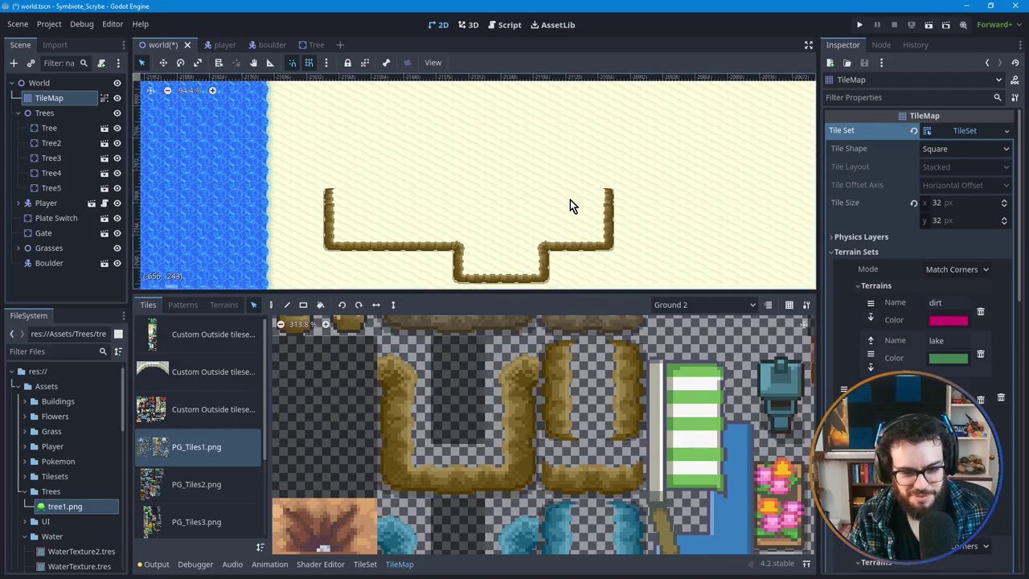
key("ctrl+z")
key("ctrl+z")
key("ctrl+z")
key("ctrl+z")
key("ctrl+z")
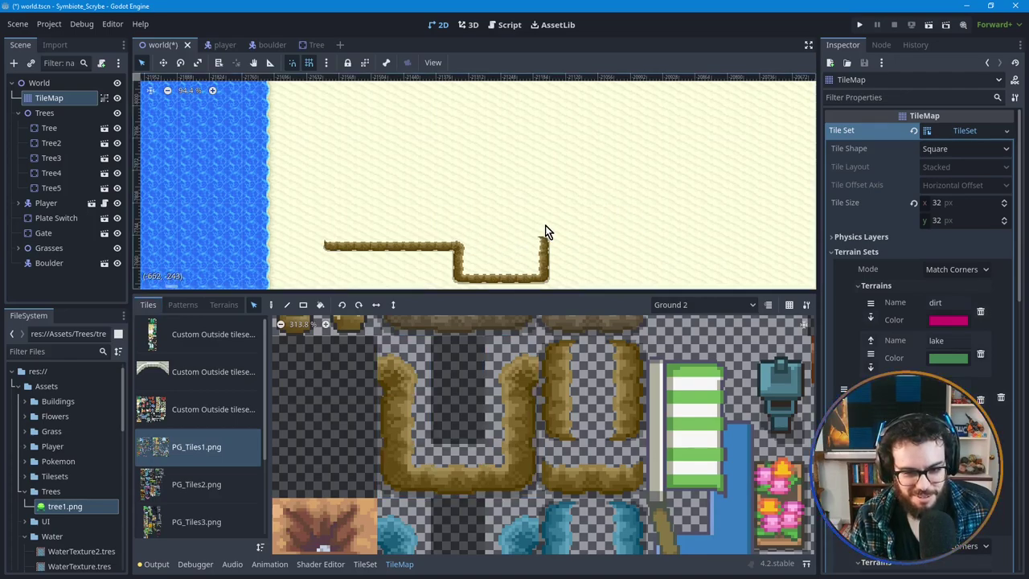
key("ctrl+z")
key("ctrl+z")
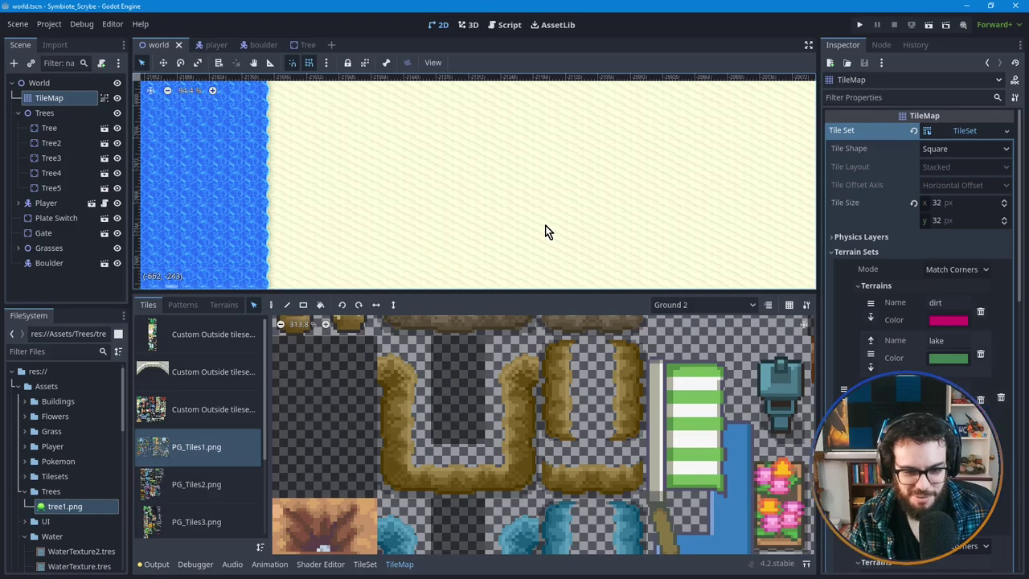
Step: Look through the tile map's terrain list and the PG_Tiles1.png atlas for usable rock, water and sand edge tiles
scroll(206, 404, "down", 2)
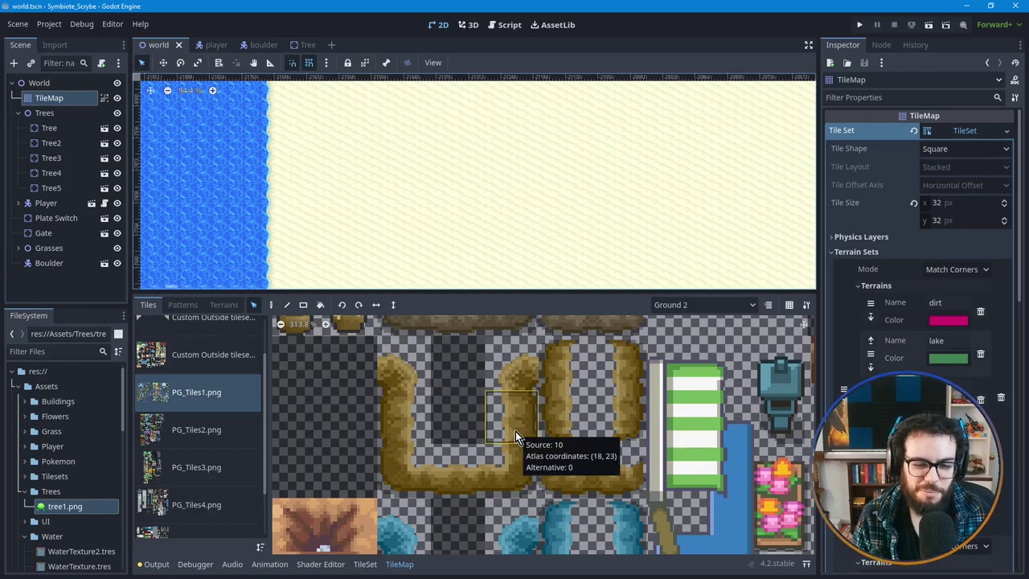
left_click(225, 306)
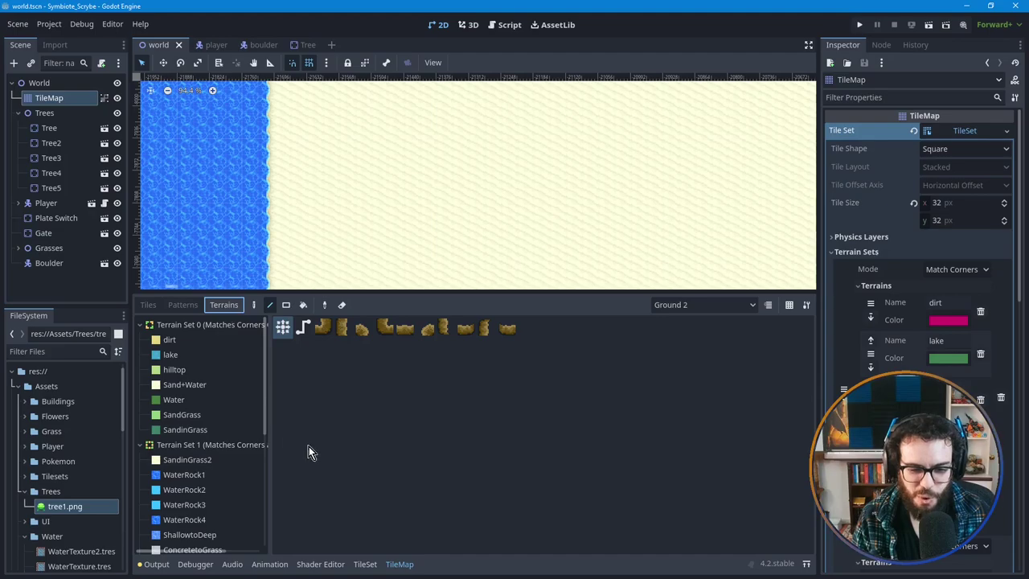
left_click(184, 310)
left_click(228, 307)
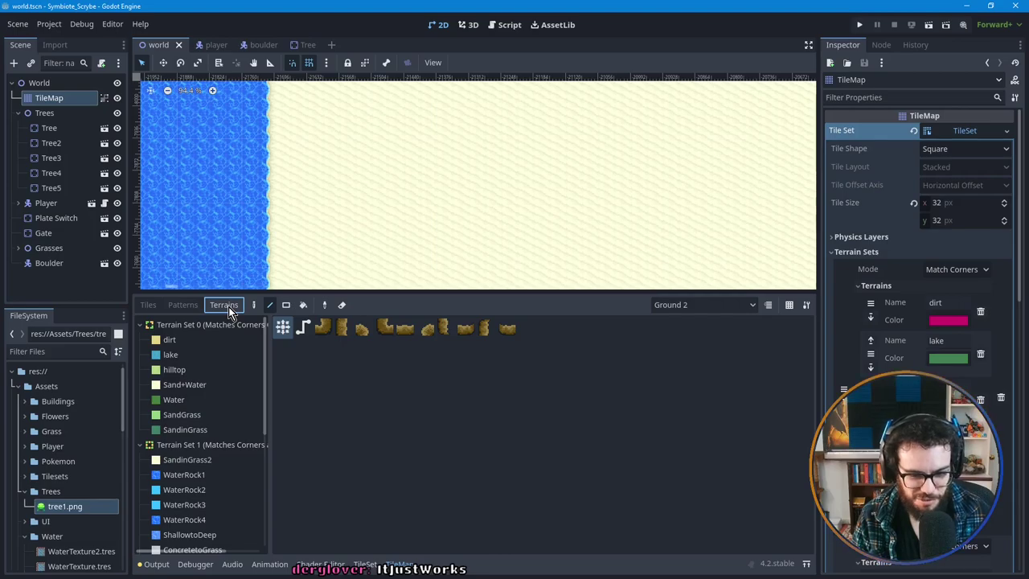
left_click(149, 306)
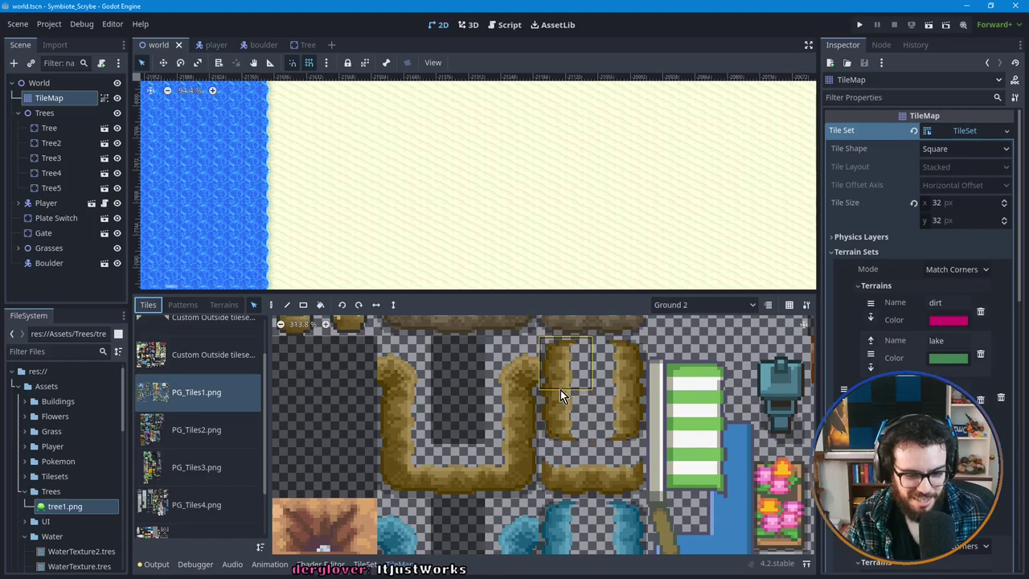
scroll(417, 412, "down", 4)
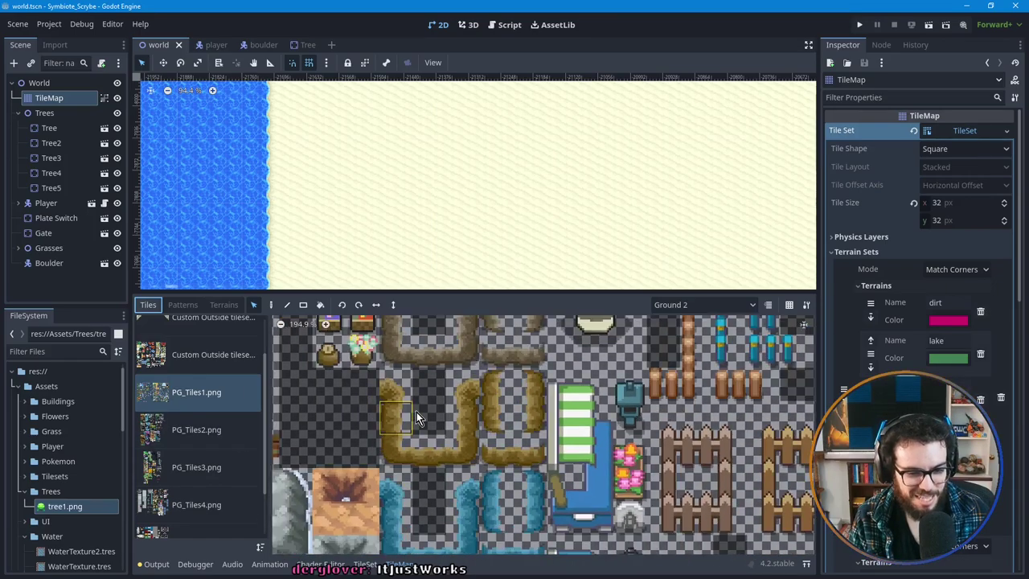
middle_click_drag(377, 375, 406, 448)
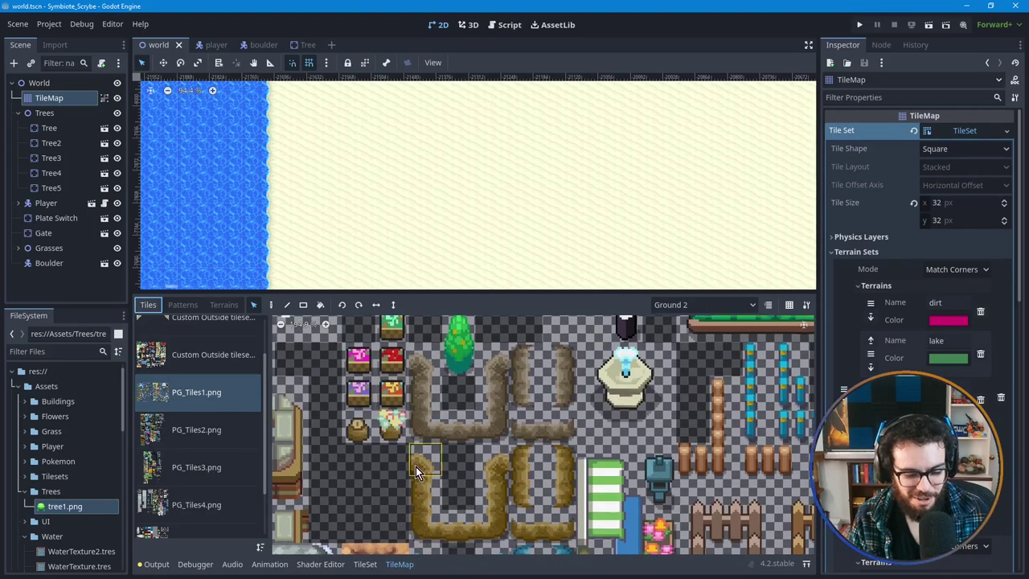
scroll(513, 442, "down", 5)
scroll(509, 431, "up", 8)
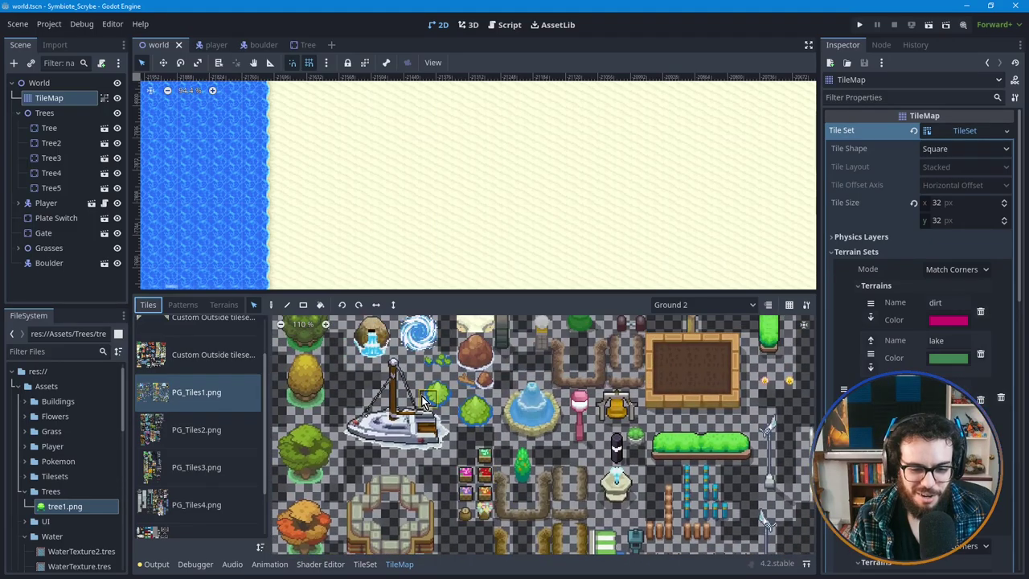
scroll(478, 450, "up", 2)
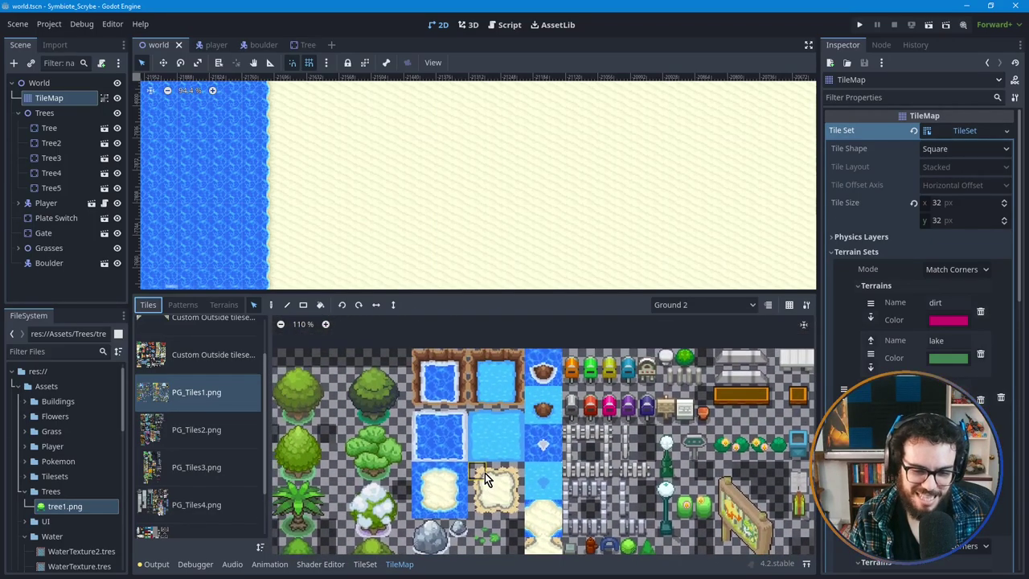
Step: Examine the terrain assignments in the tile set's PG_Tiles1.png atlas, comparing the brown rock wall tiles with the water and sand tiles
left_click(365, 564)
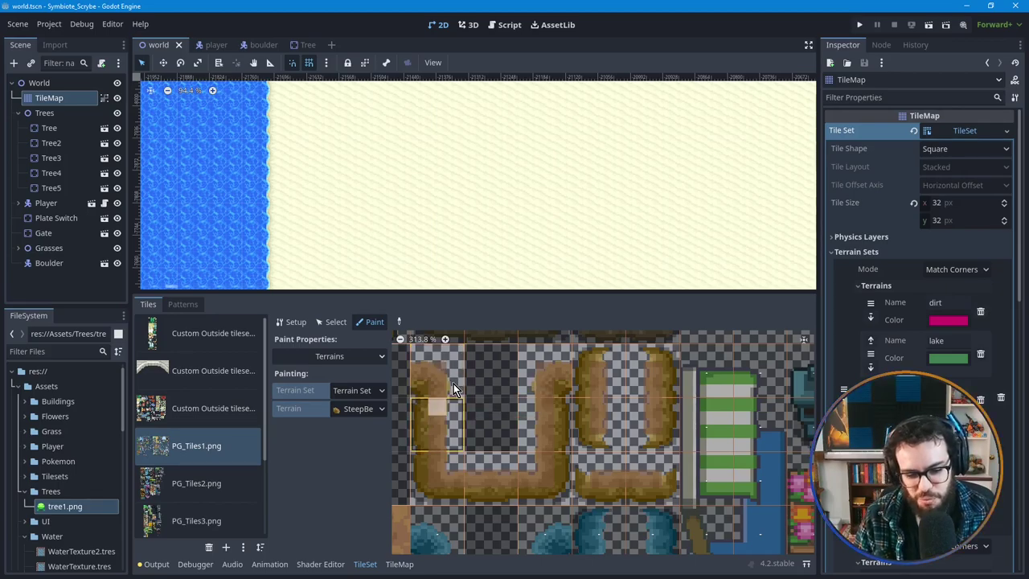
left_click(351, 410)
left_click(352, 410)
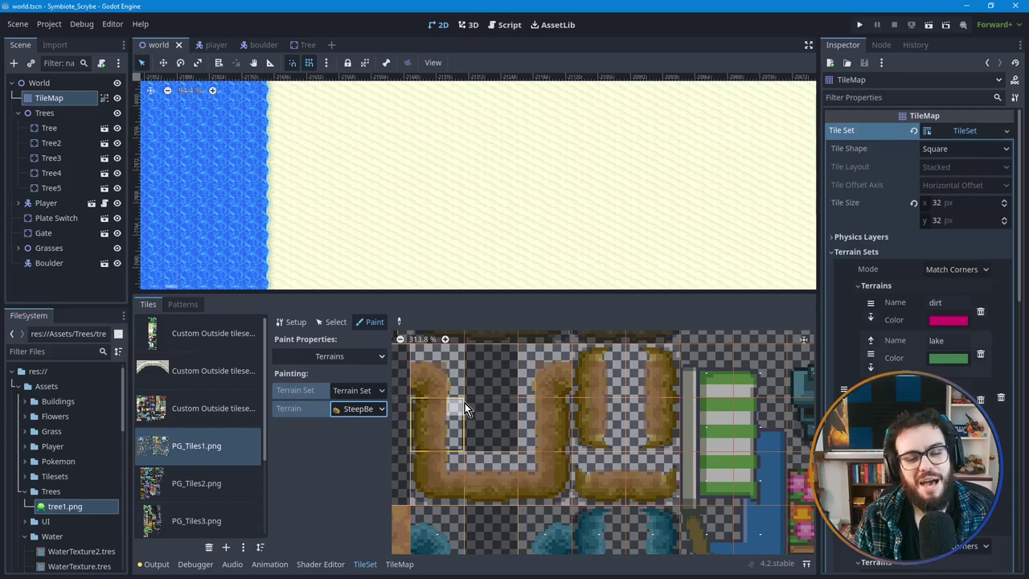
scroll(464, 403, "down", 5)
scroll(513, 404, "up", 5)
scroll(513, 405, "left", 4)
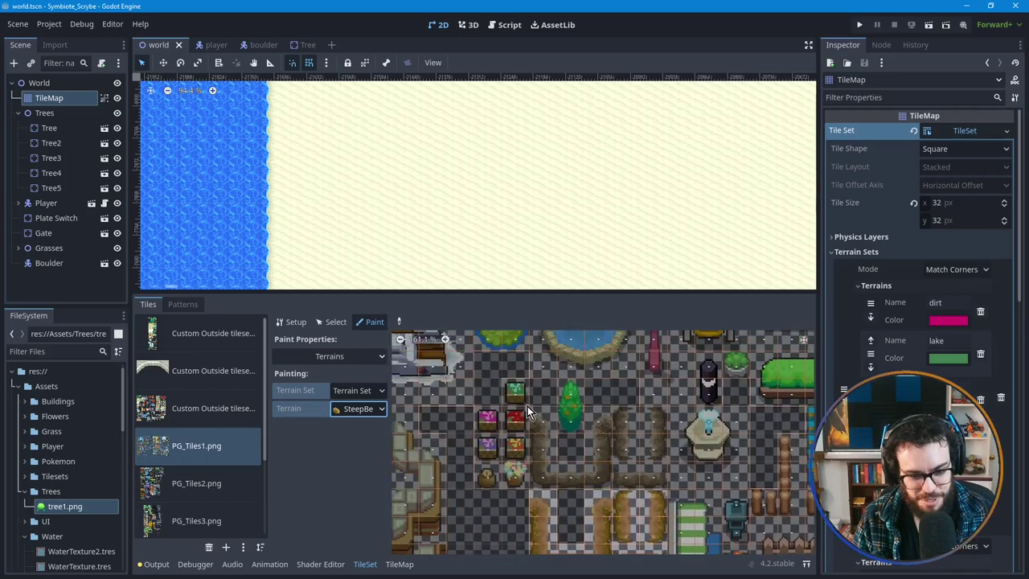
scroll(534, 487, "up", 6)
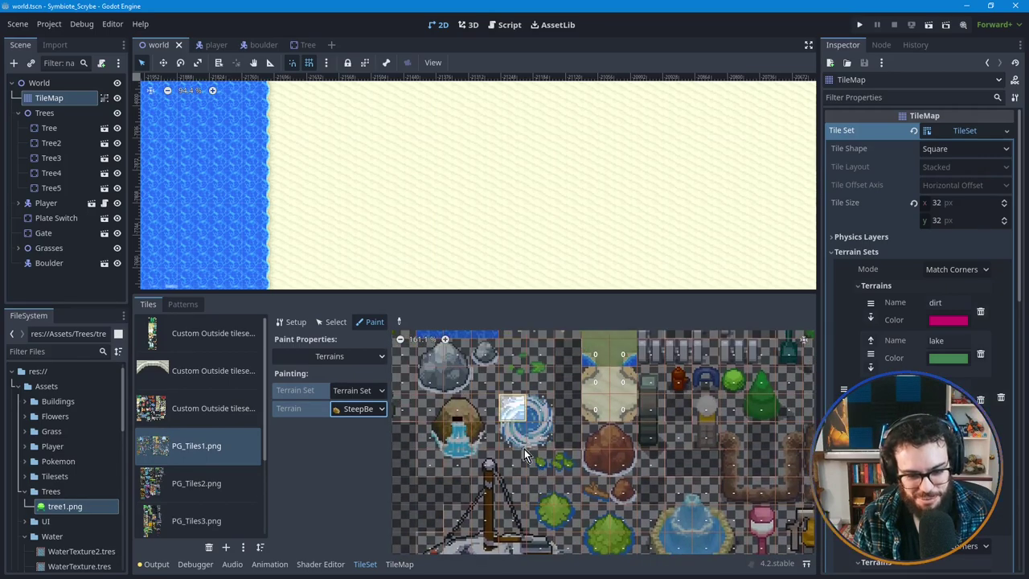
scroll(570, 412, "up", 3)
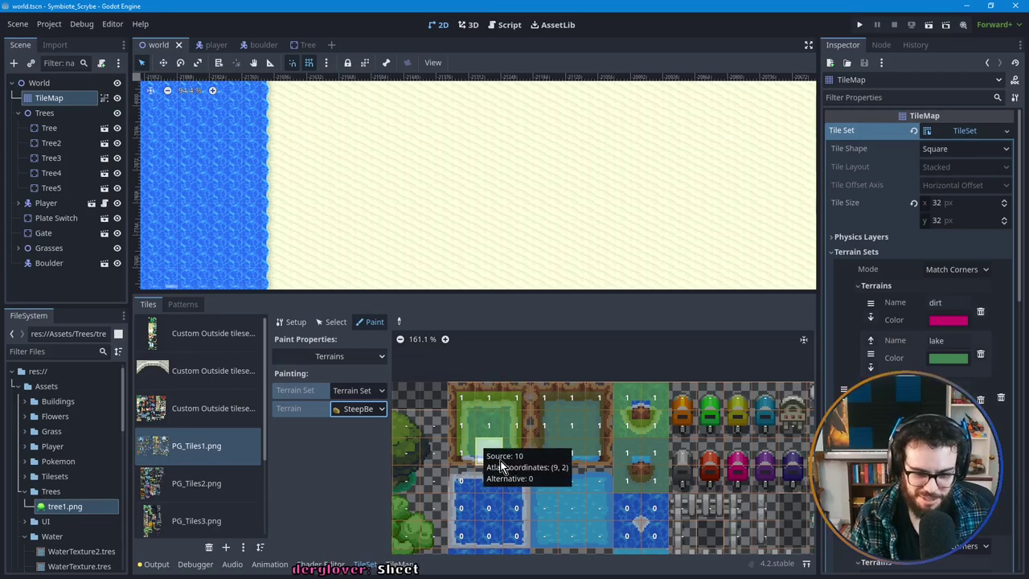
scroll(594, 481, "down", 5)
scroll(537, 451, "down", 10)
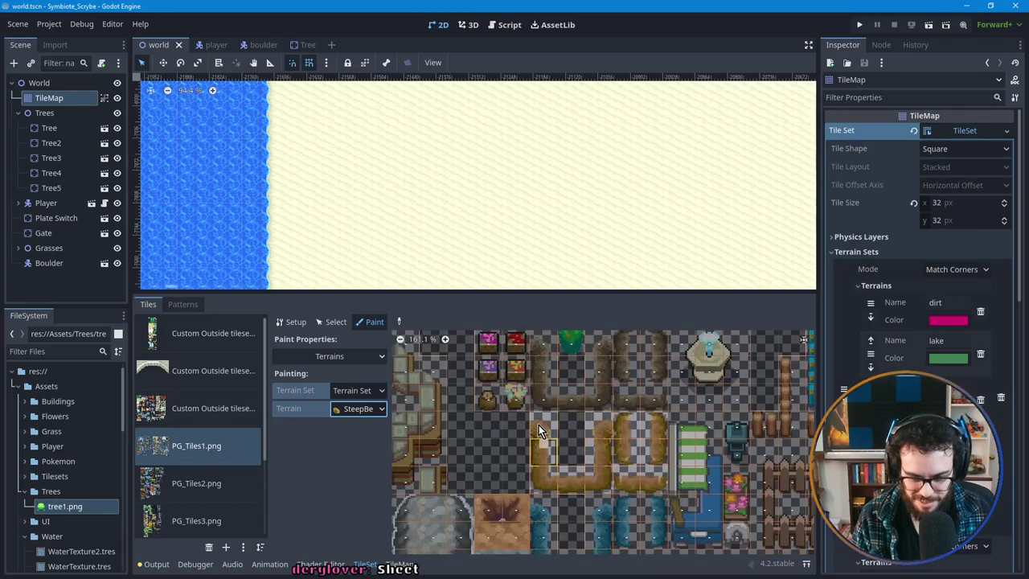
scroll(296, 198, "up", 2)
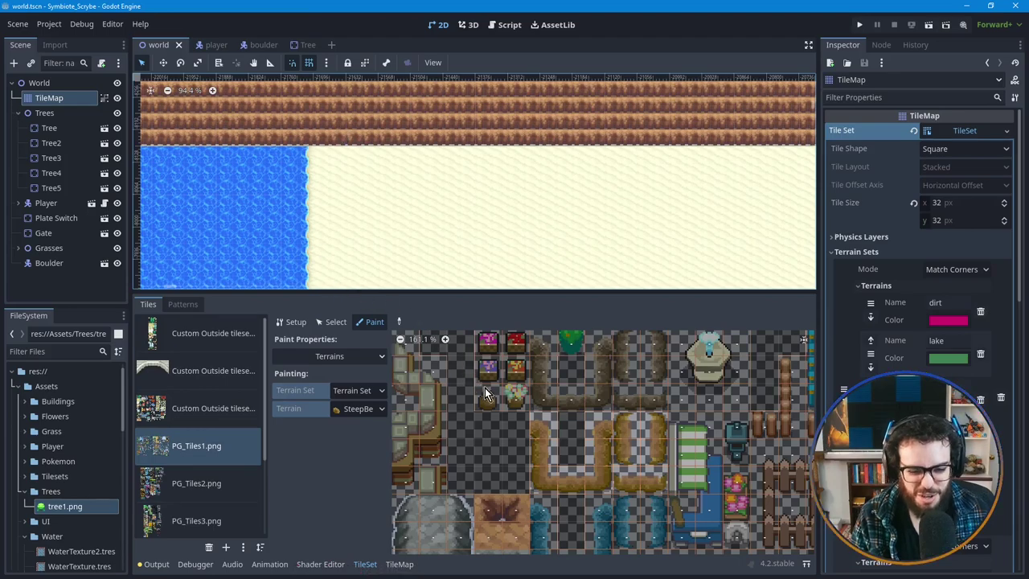
scroll(507, 454, "up", 10)
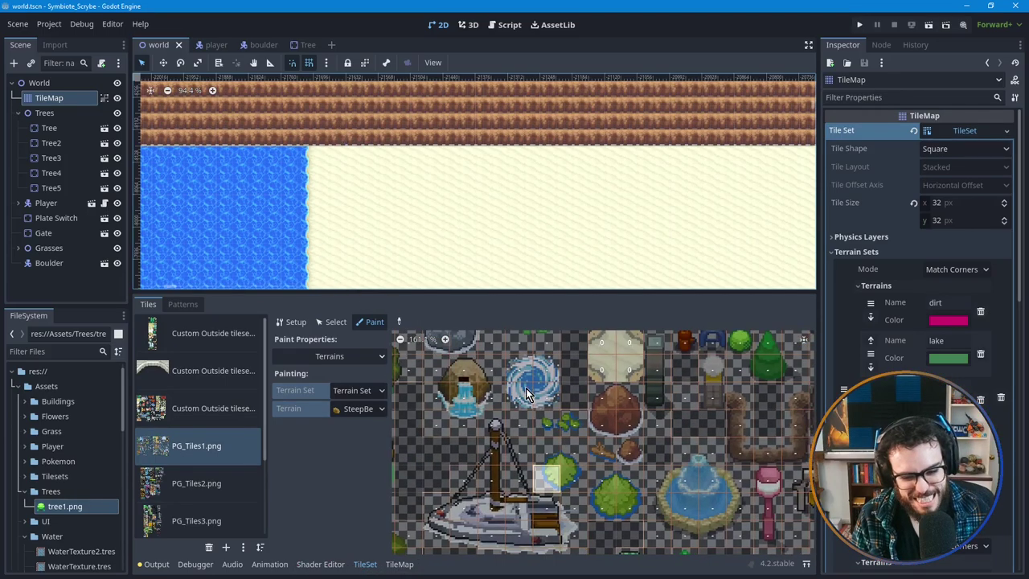
scroll(539, 492, "up", 5)
scroll(520, 370, "down", 1, "ctrl")
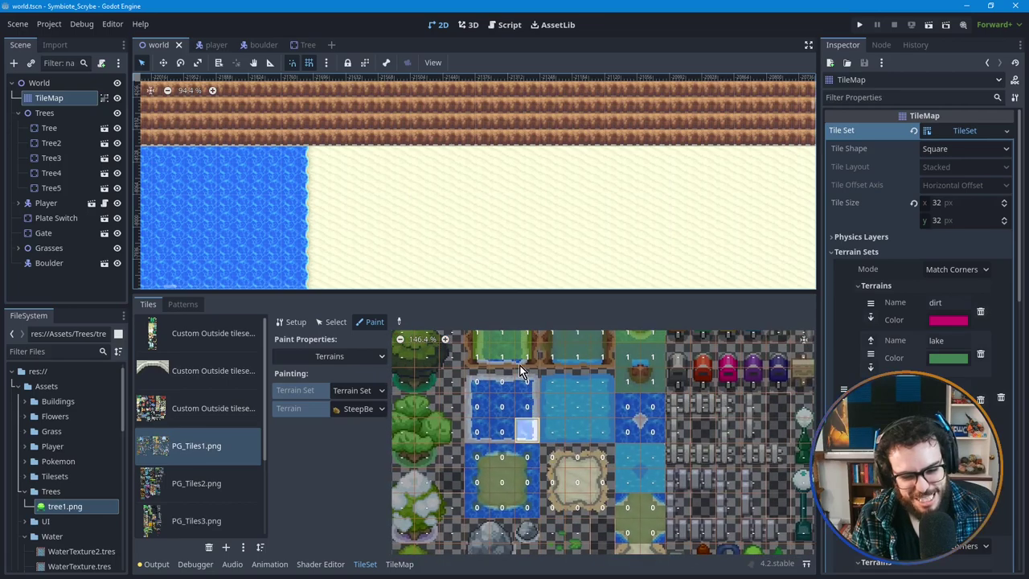
scroll(530, 445, "up", 1)
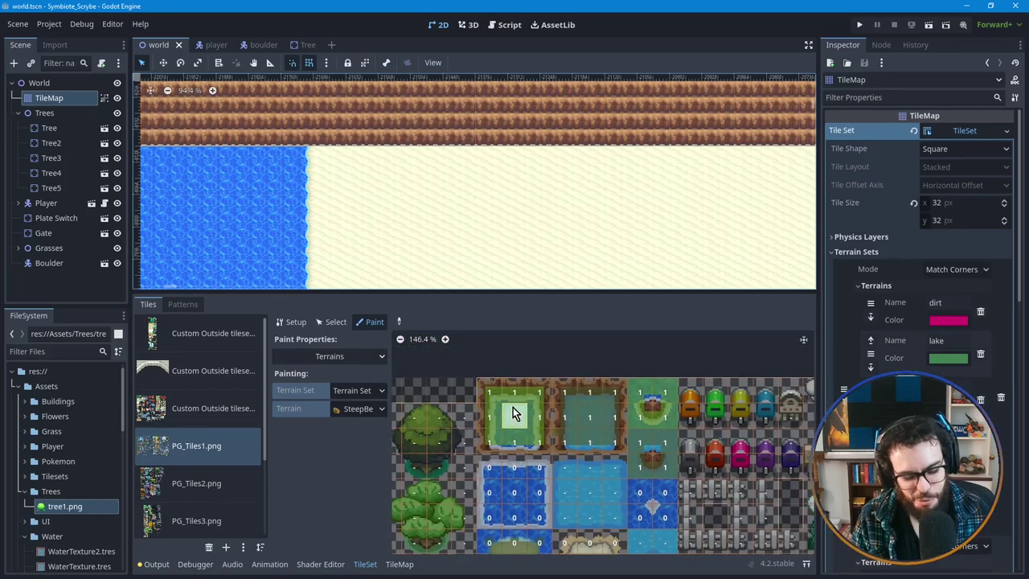
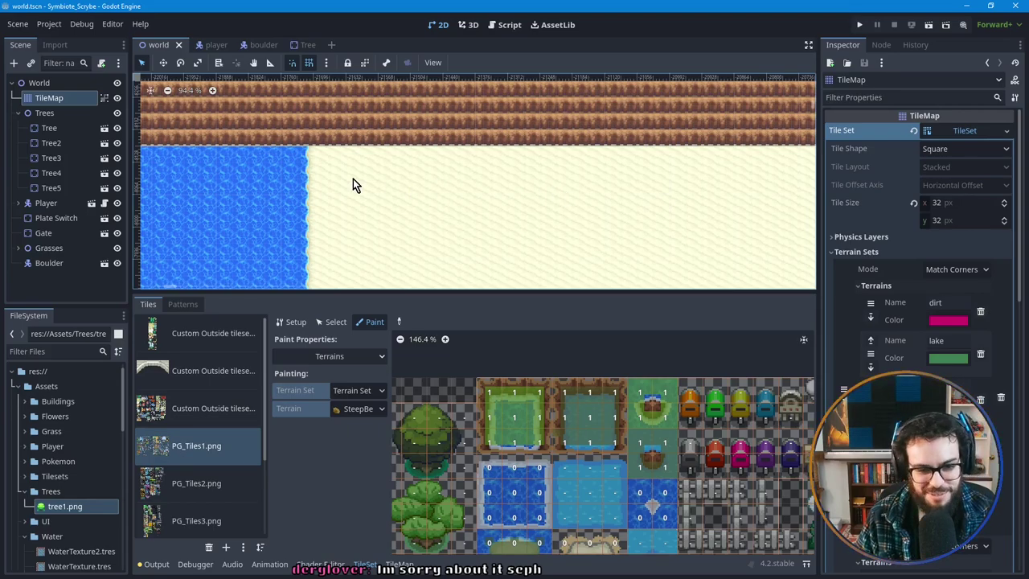
scroll(353, 184, "up", 1)
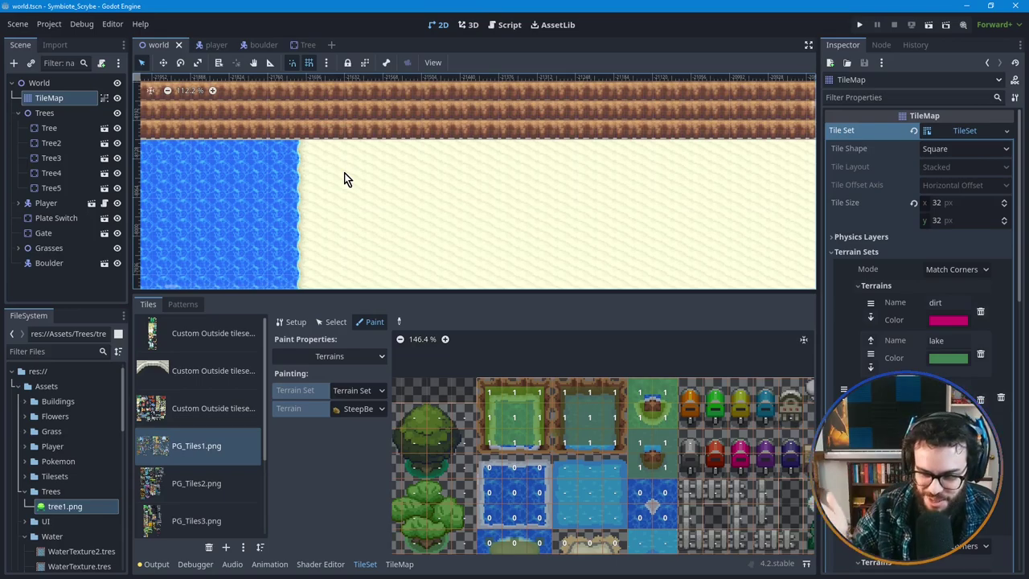
middle_click_drag(327, 207, 413, 219)
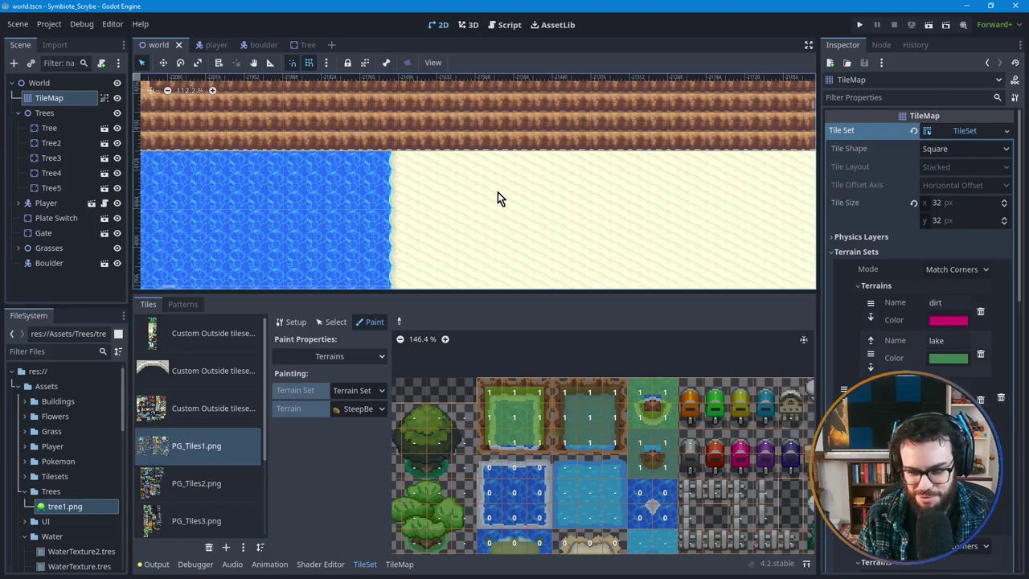
middle_click_drag(595, 474, 635, 457)
scroll(589, 475, "down", 3)
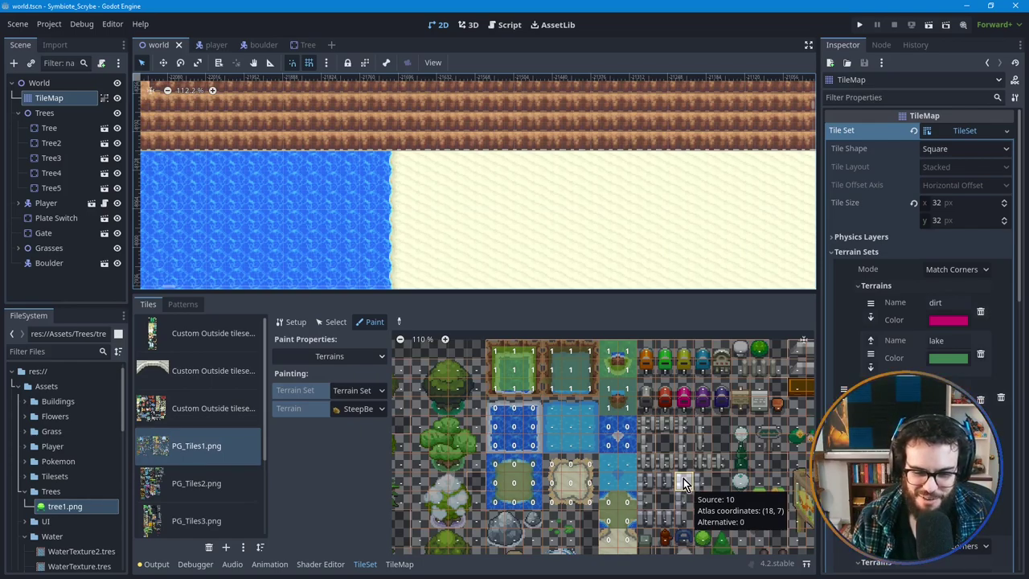
scroll(561, 438, "down", 2)
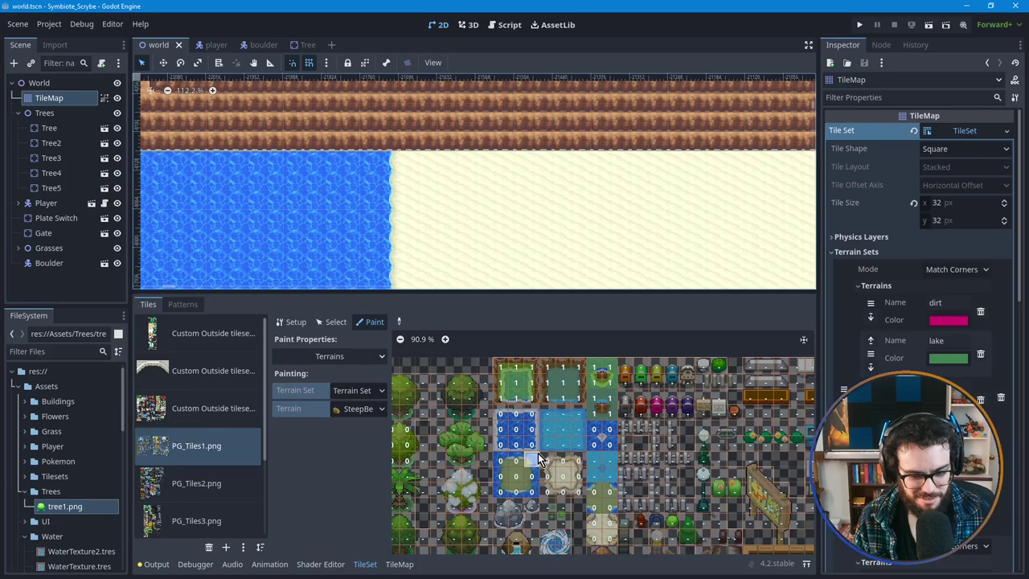
Step: Set up tile painting on the Ground layer with the right edge tile of the rock-walled deep-water pool from PG_Tiles1.png
left_click(399, 563)
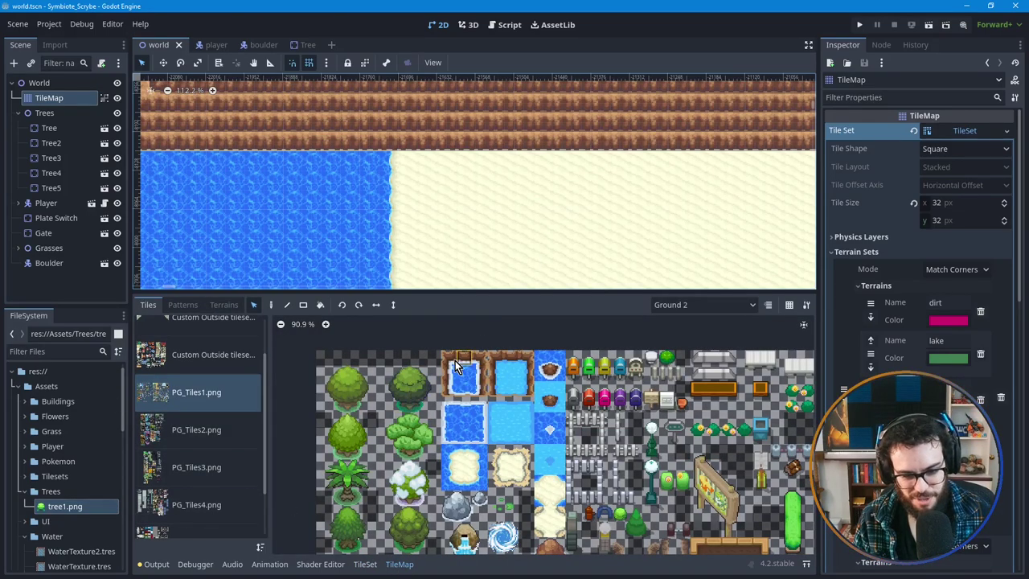
middle_click_drag(415, 218, 416, 219)
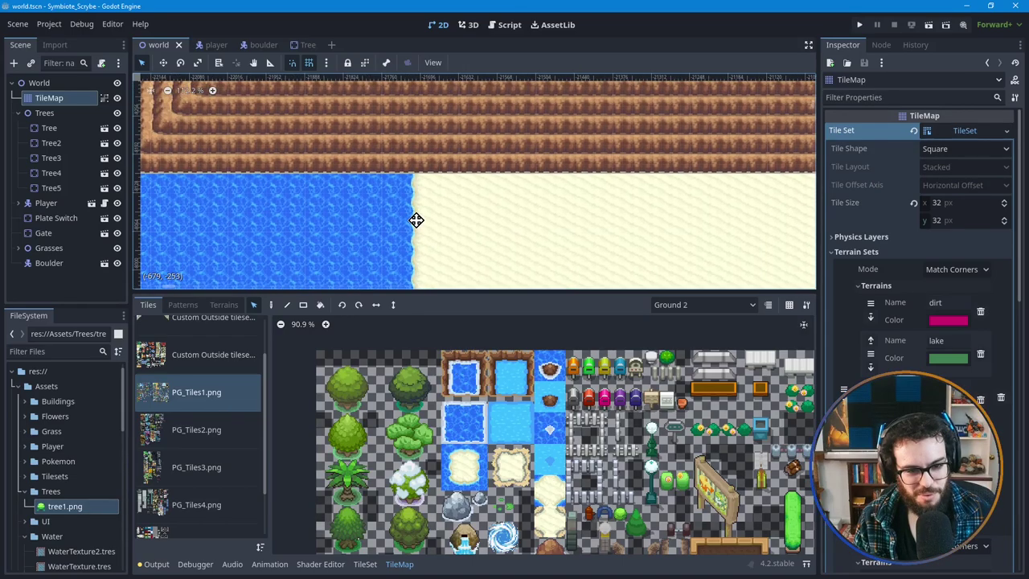
left_click(680, 304)
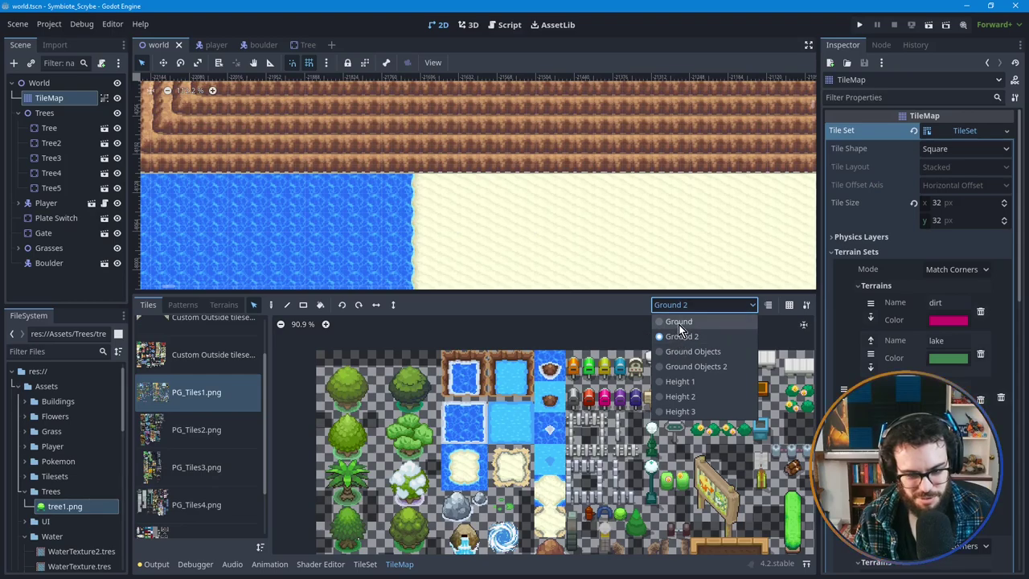
left_click(678, 323)
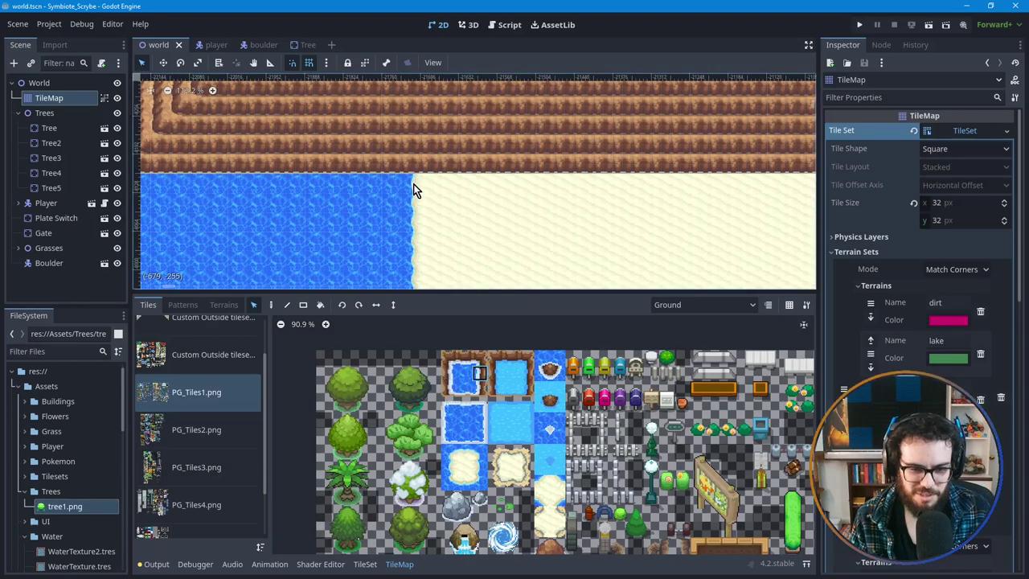
left_click(272, 305)
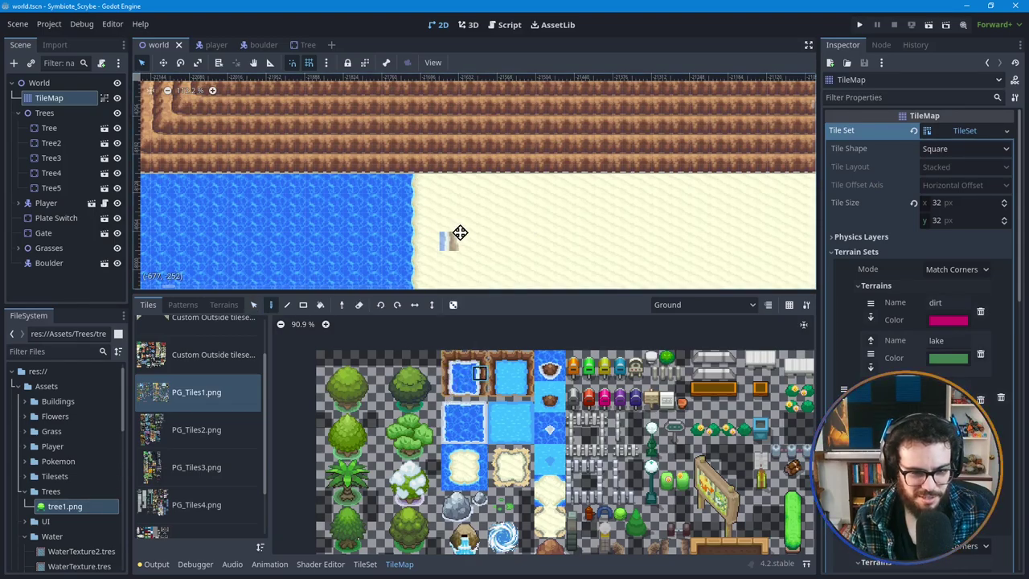
Step: Try the deep-water rock edge tile along the shoreline just below the cliffs, and undo the painted tiles
scroll(454, 236, "left", 2)
scroll(454, 235, "down", 1)
left_click_drag(452, 168, 451, 189)
left_click(452, 237)
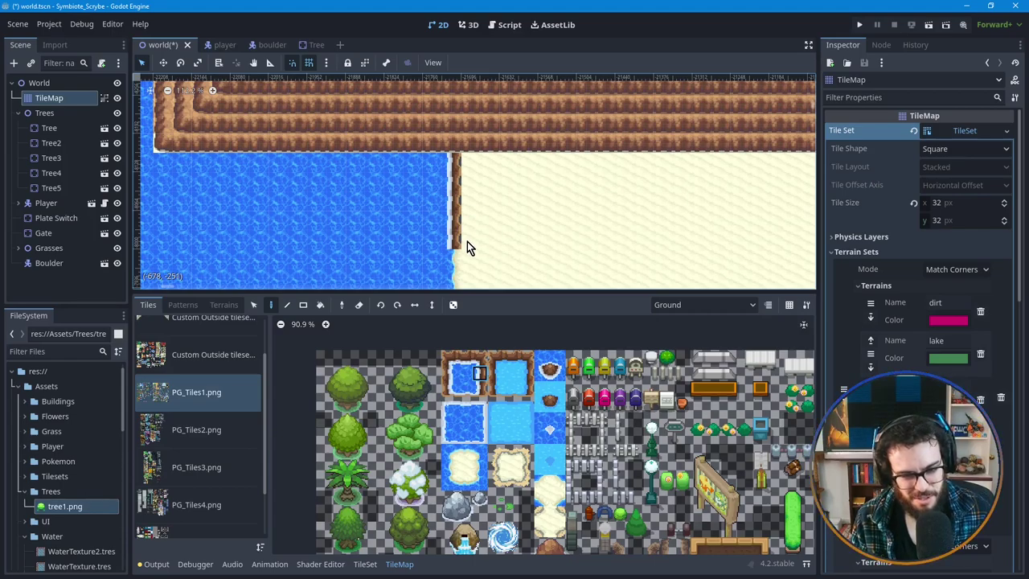
key("ctrl+z")
key("ctrl+z")
Step: Paint the right rock edge tile of the light-water pool down the shoreline for five tiles, starting directly below the cliffs
left_click(526, 373)
left_click(450, 167)
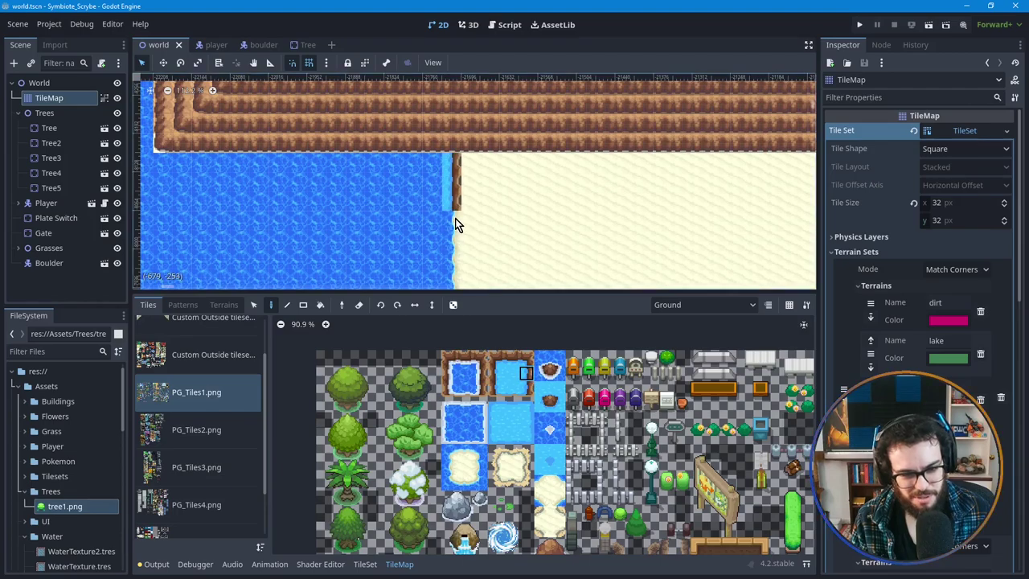
left_click_drag(455, 222, 455, 247)
Step: Paint two five-tile columns of plain light water on the sea side of the new rock edge
left_click(508, 426)
left_click_drag(442, 166, 438, 245)
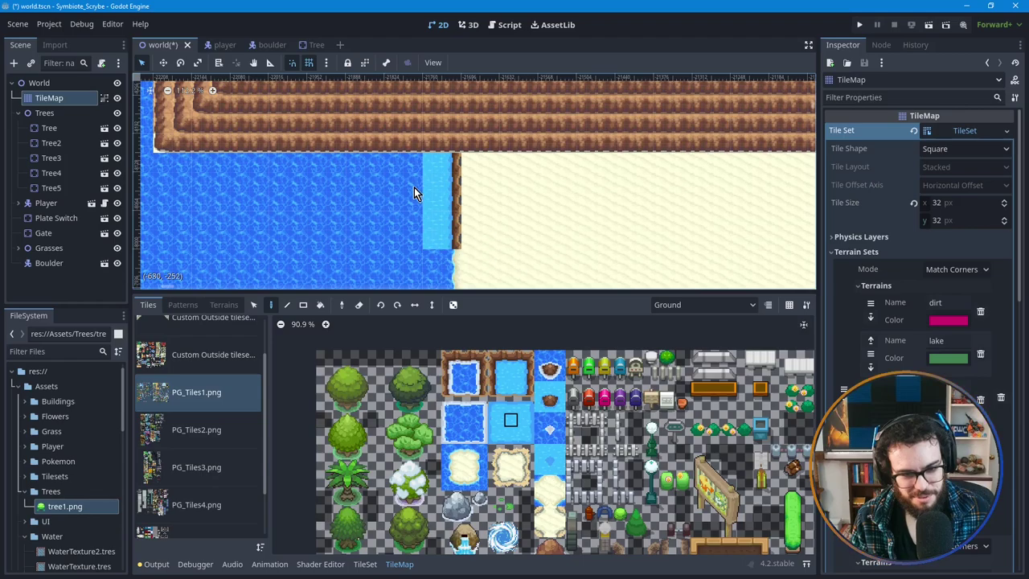
left_click_drag(415, 158, 419, 233)
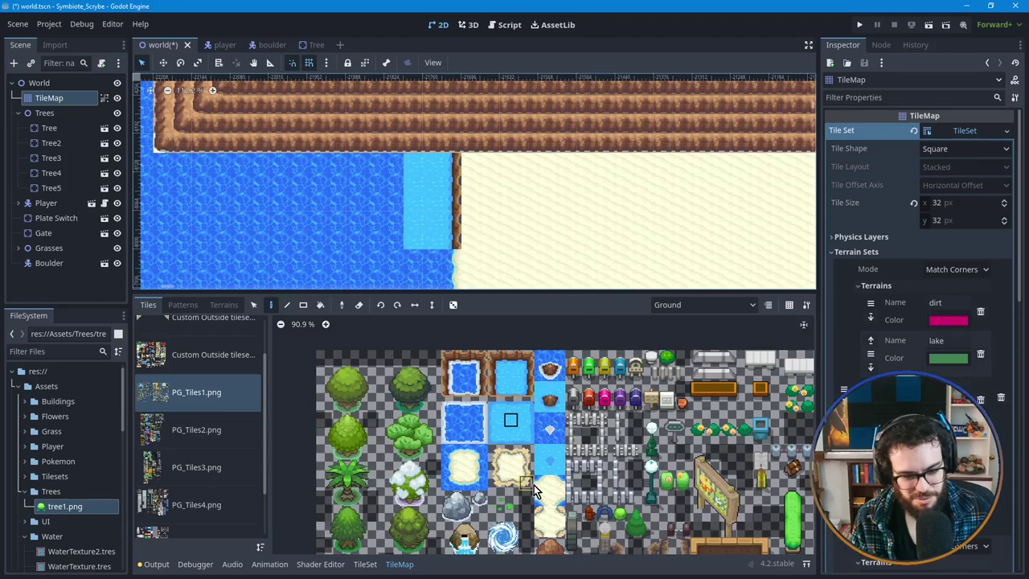
Step: Paint a five-tile column of the borderless light-water pool's left edge tile along the sea side of the shallow water
scroll(534, 485, "down", 5)
scroll(523, 418, "up", 3)
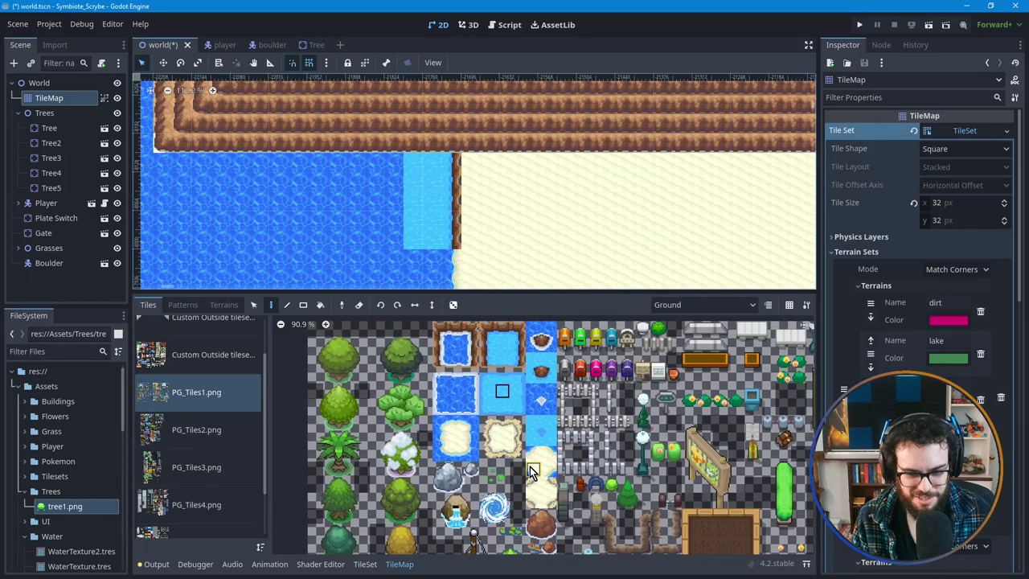
left_click(487, 395)
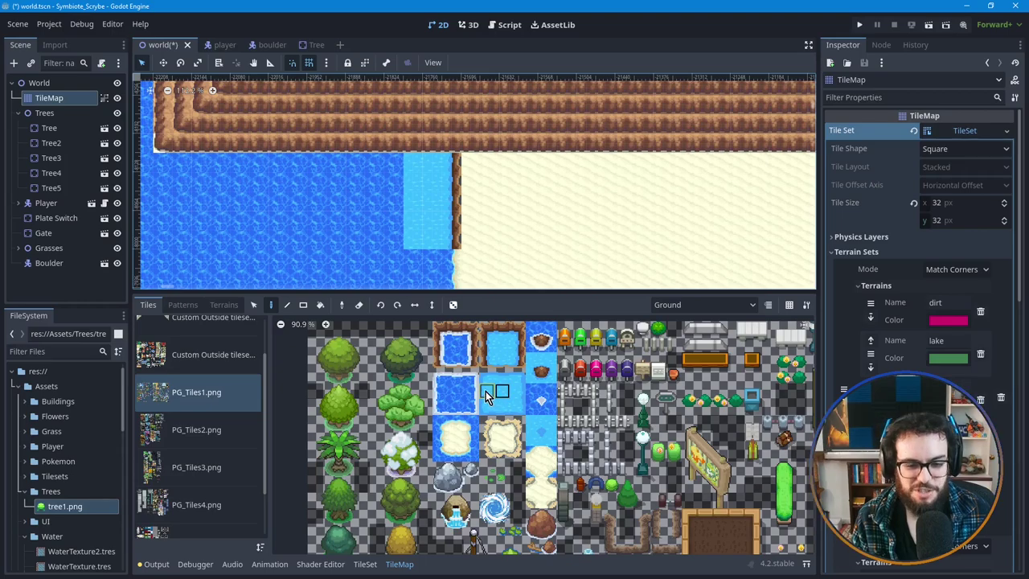
left_click(395, 161)
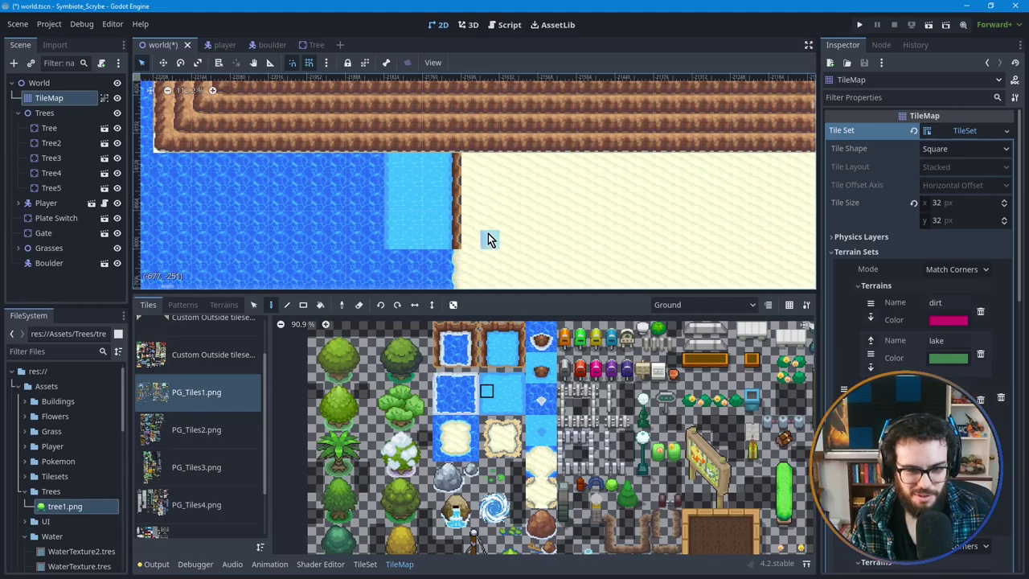
middle_click_drag(418, 247, 416, 231)
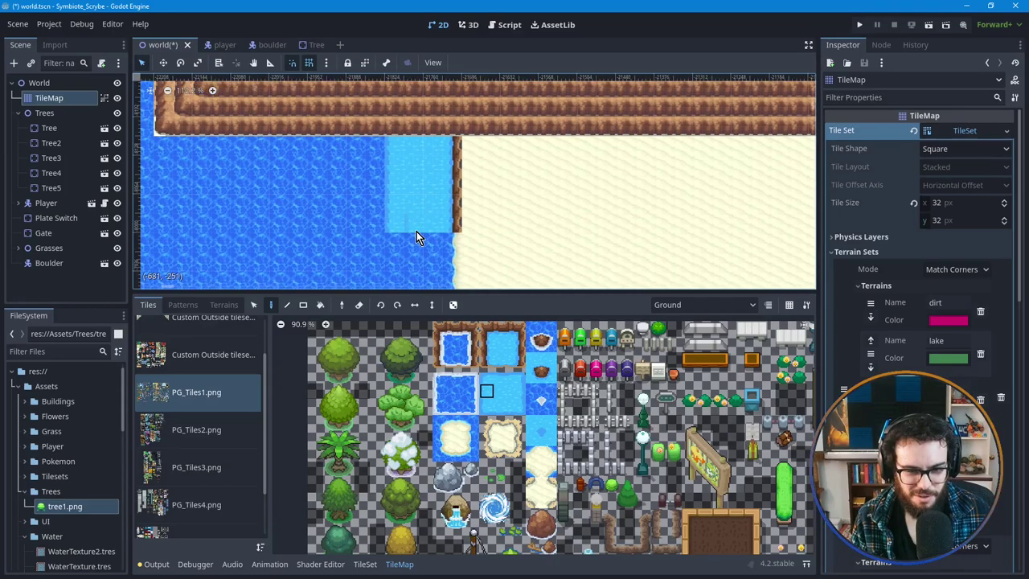
left_click(455, 202)
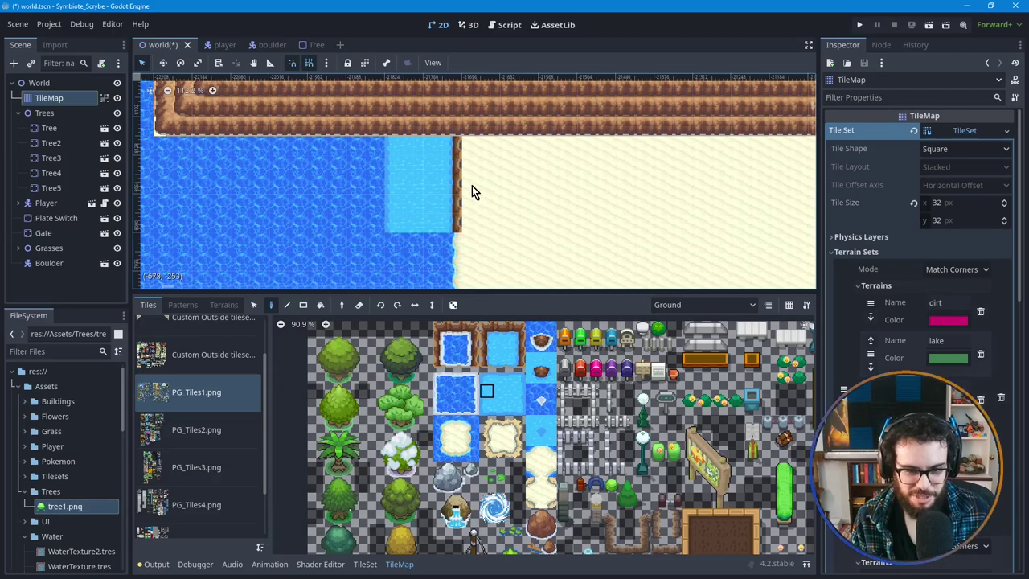
Step: Undo all rock edge and light-water tiles painted on the Ground layer, and switch tile painting to the Ground 2 layer
key("ctrl+z")
key("ctrl+z")
key("ctrl+z")
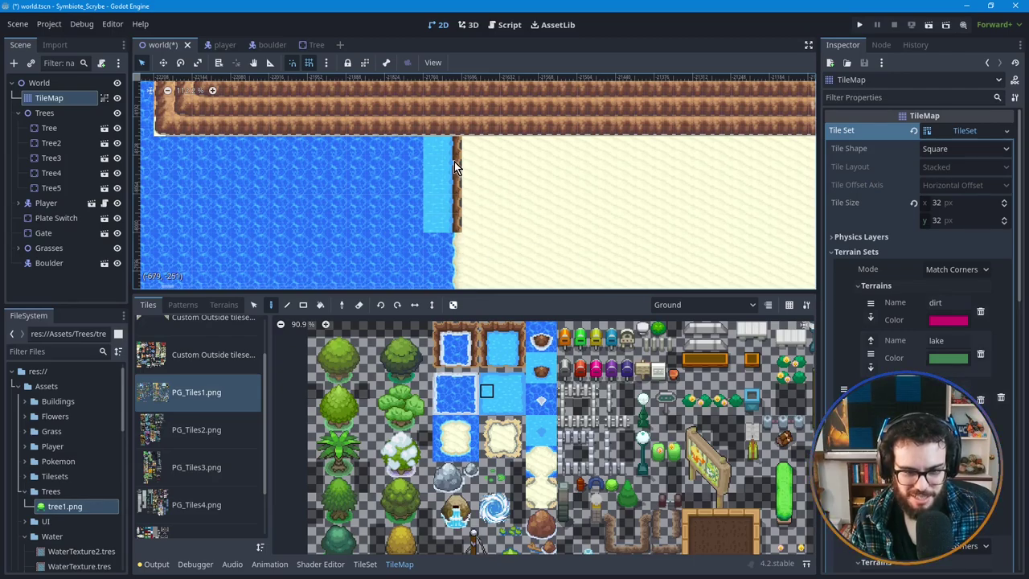
key("ctrl+z")
left_click(691, 304)
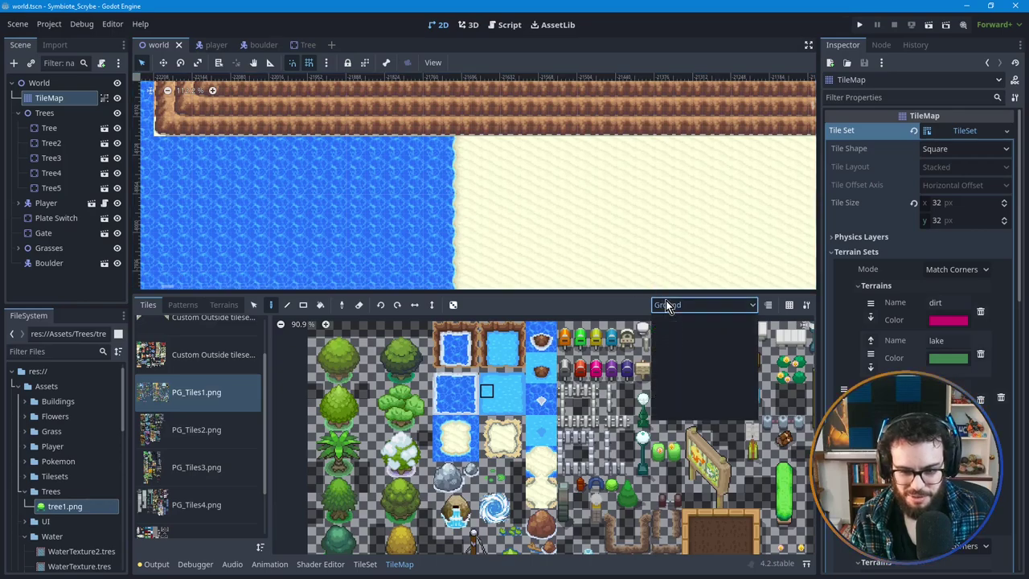
left_click(681, 334)
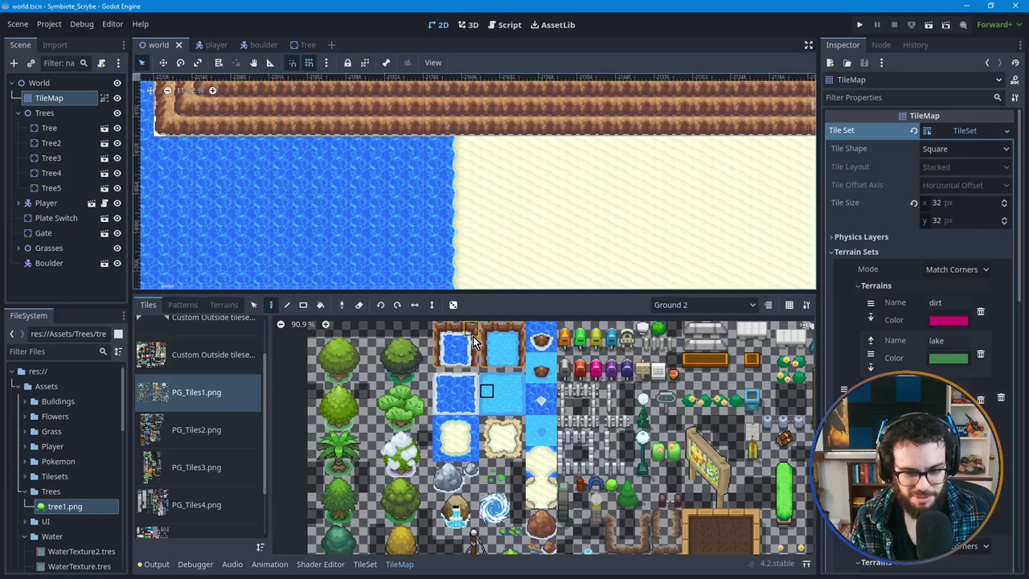
Step: Try a seven-tile line of the deep-water pool's right rock edge down the shoreline below the cliffs, and undo it
left_click(452, 147)
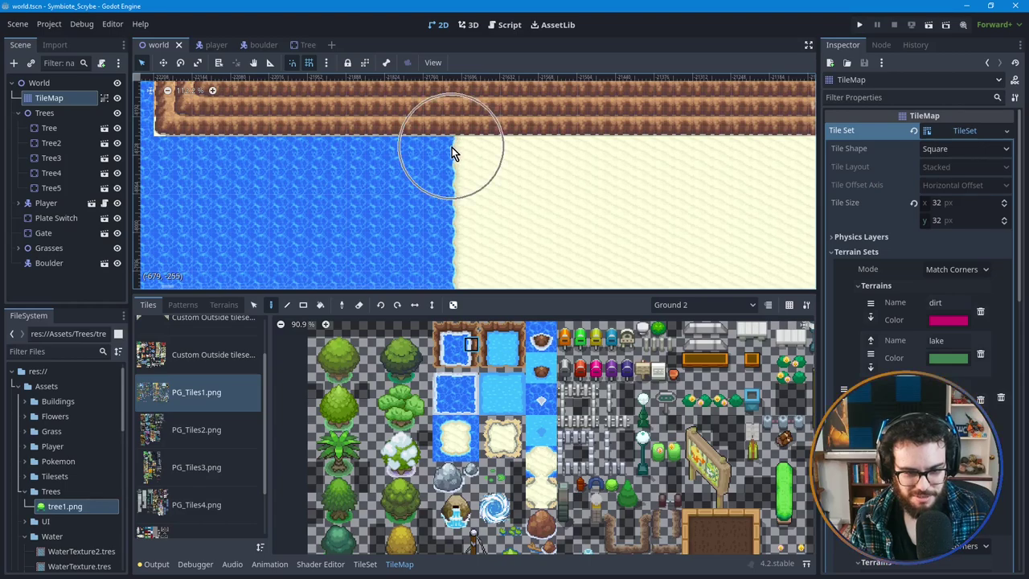
left_click(287, 305)
mouse_move(452, 140)
left_mouse_down()
mouse_move(452, 264)
mouse_move(475, 268)
left_mouse_up()
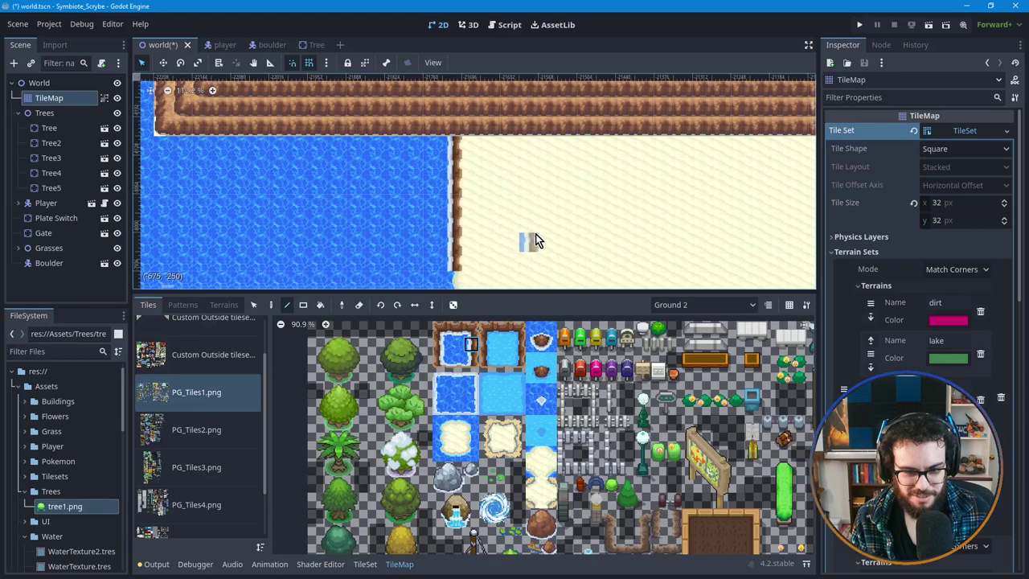
scroll(508, 236, "down", 2)
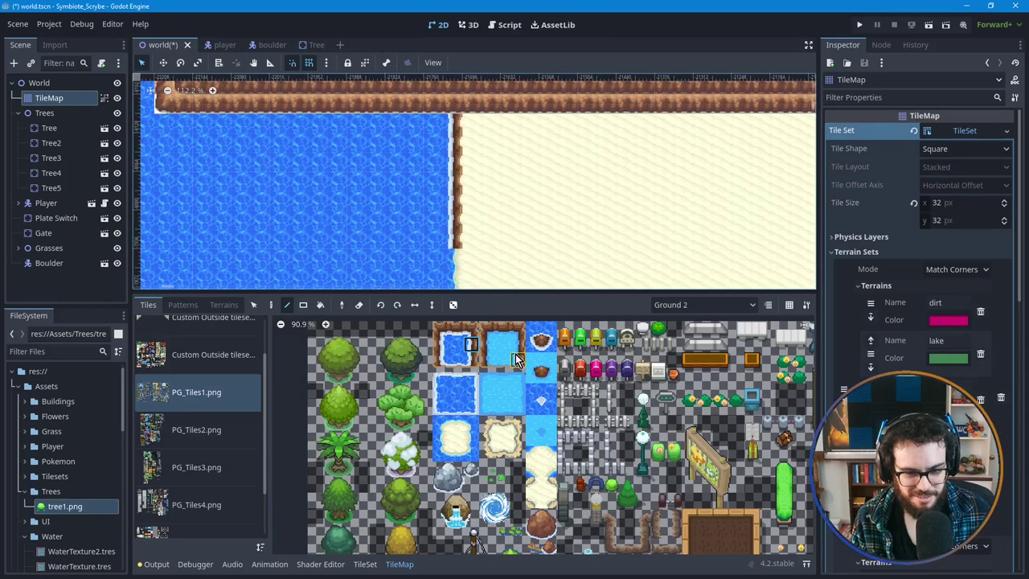
key("ctrl+z")
Step: Draw an eight-tile line of the light-water pool's right rock edge down the shoreline, starting directly below the cliffs
left_click_drag(518, 346, 518, 329)
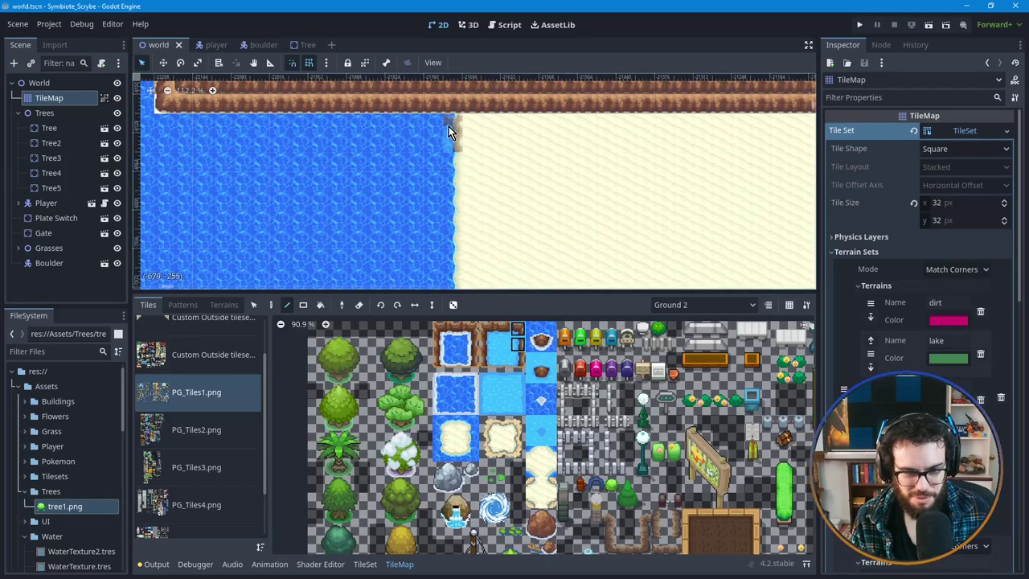
left_click(518, 344)
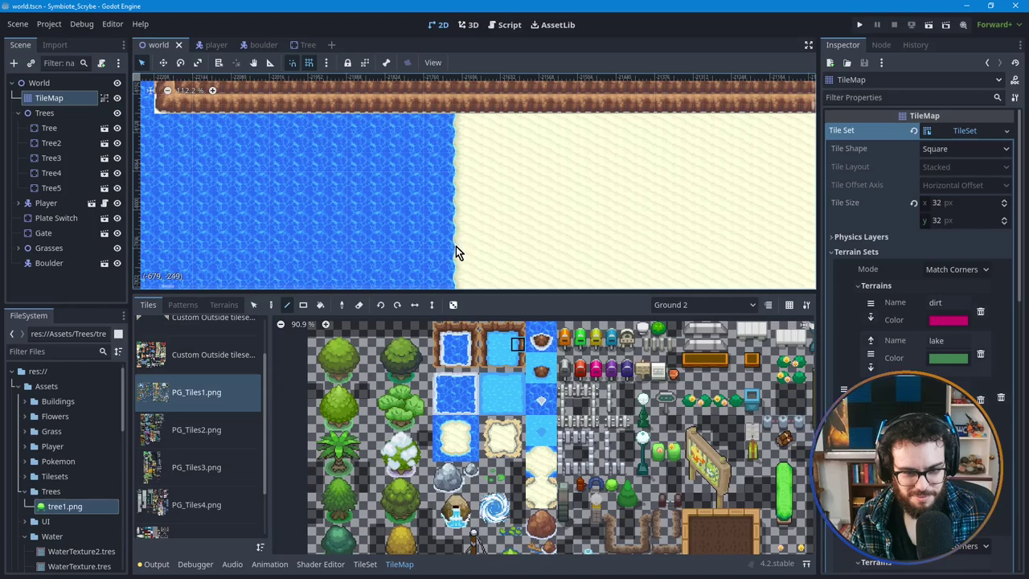
left_click_drag(455, 121, 454, 259)
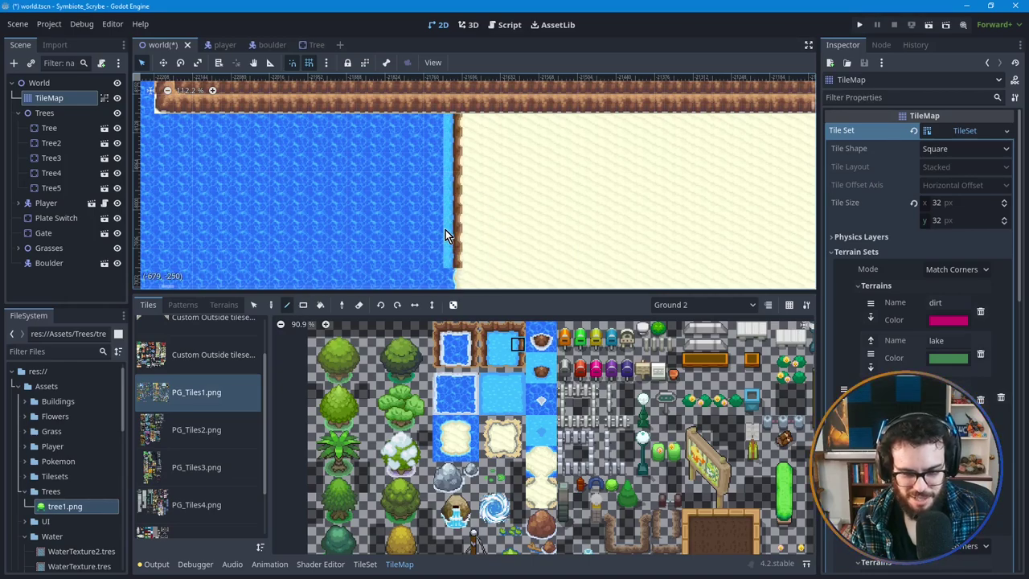
Step: Draw an eight-tile column of plain light water beside the rock edge, and a column of the light water's left edge tile seaward of it
left_click(497, 348)
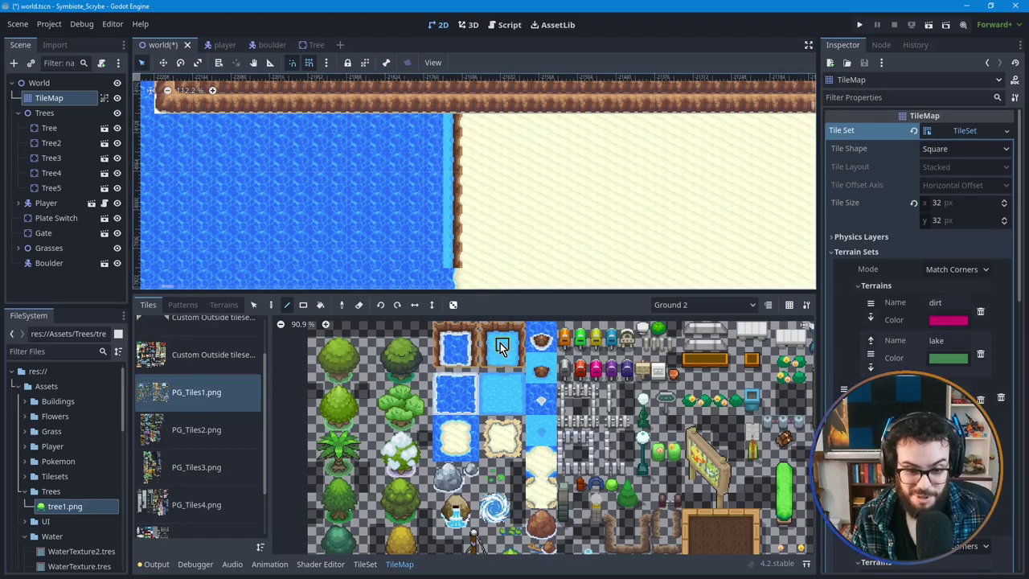
left_click_drag(436, 120, 436, 257)
left_click(519, 393)
left_click_drag(420, 128, 418, 251)
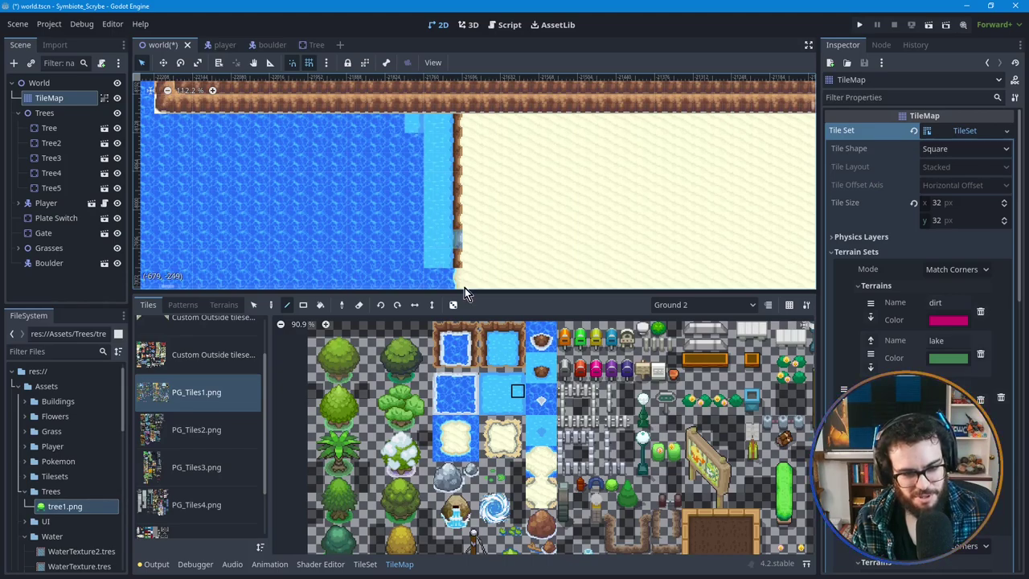
left_click(488, 391)
left_click_drag(418, 127, 420, 261)
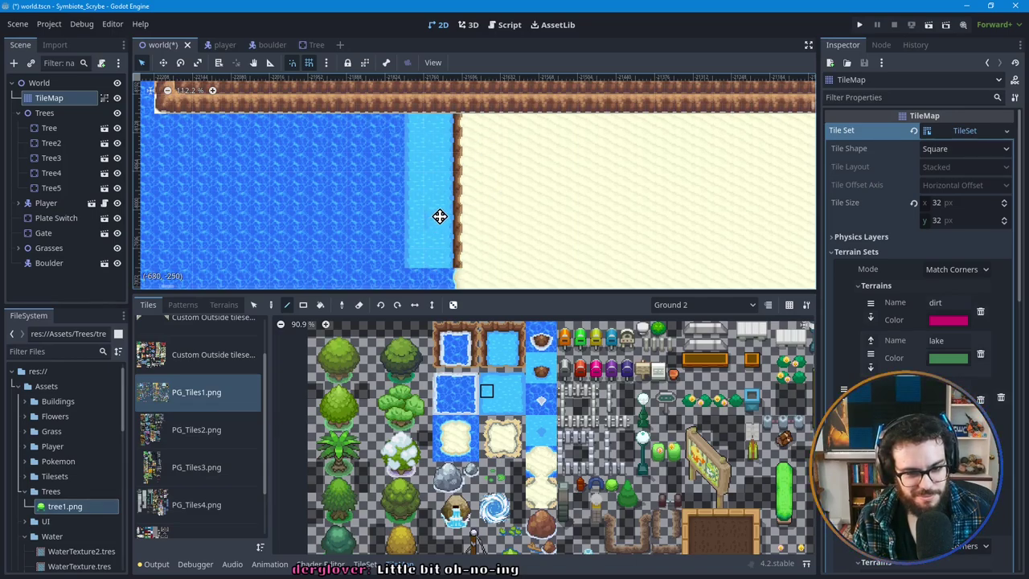
Step: Close the lower end of the shallow-water strip with the light-water pool's lower-left corner tile and bottom edge tile
middle_click_drag(439, 217, 448, 218)
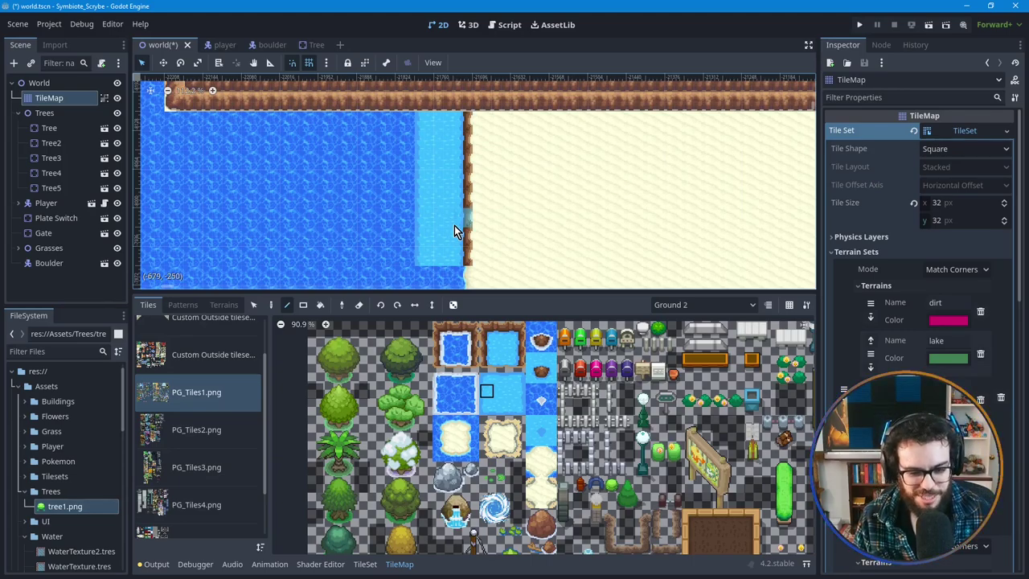
left_click(486, 406)
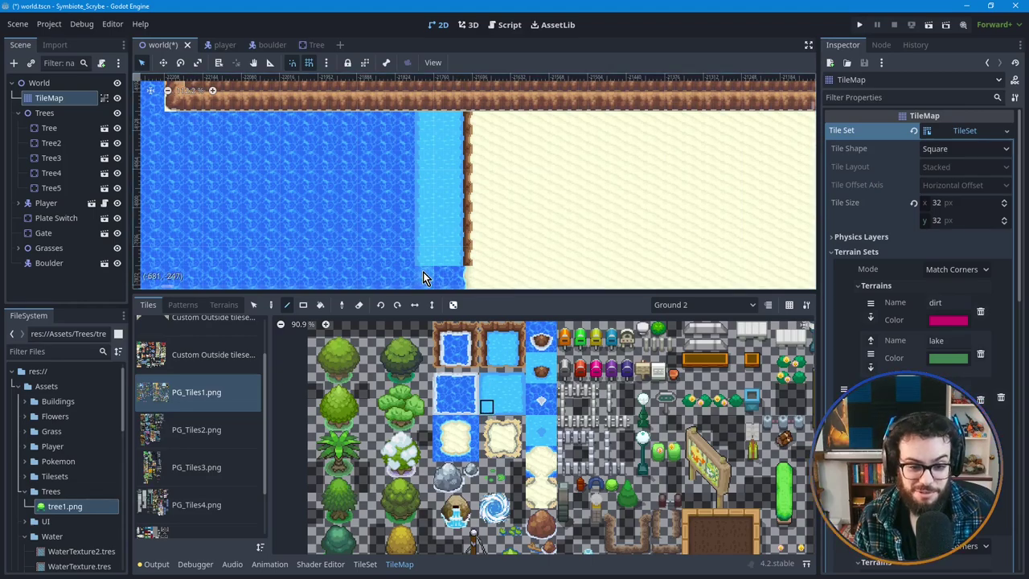
left_click(502, 406)
left_click(443, 276)
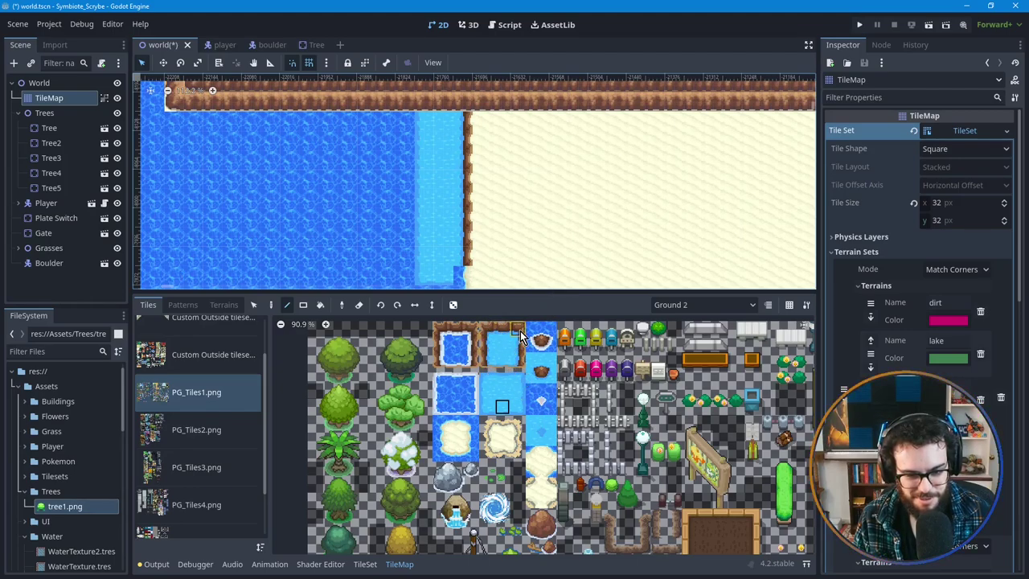
Step: Place the light-water pool's upper-right rock corner one tile into the sand below the rock edge, and join both with the inner rock corner tile
left_click(520, 363)
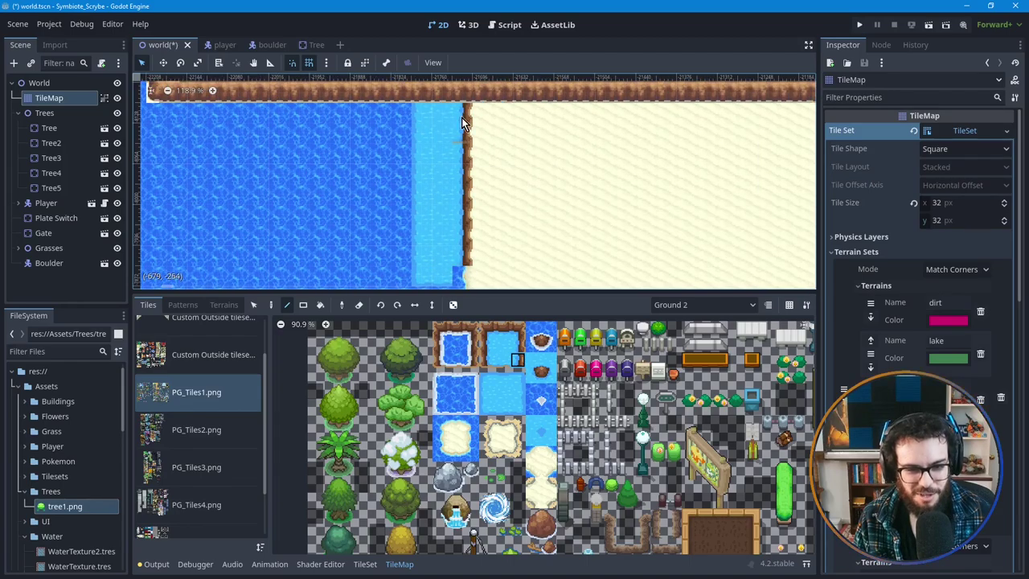
scroll(492, 233, "down", 2)
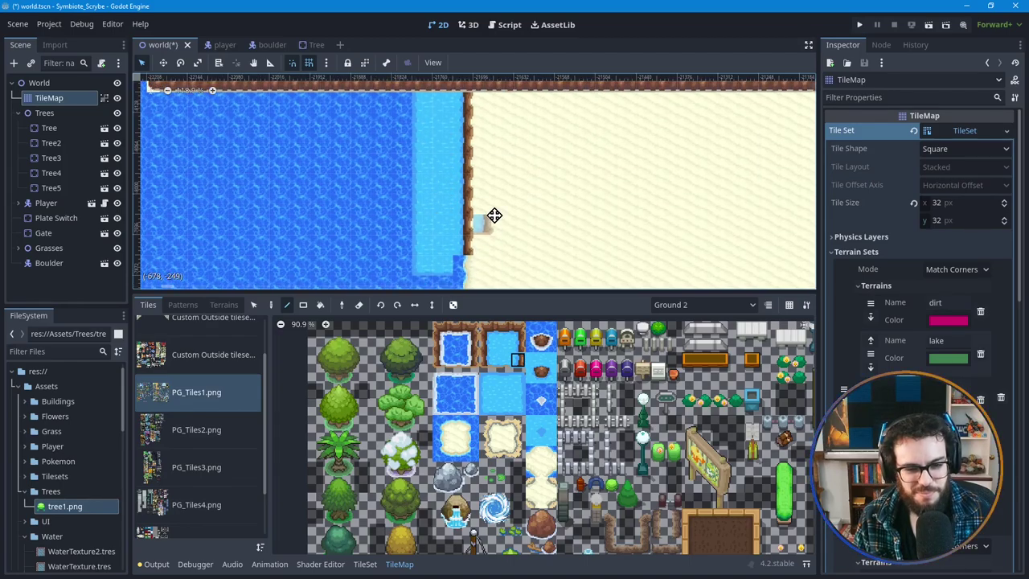
left_click(517, 331)
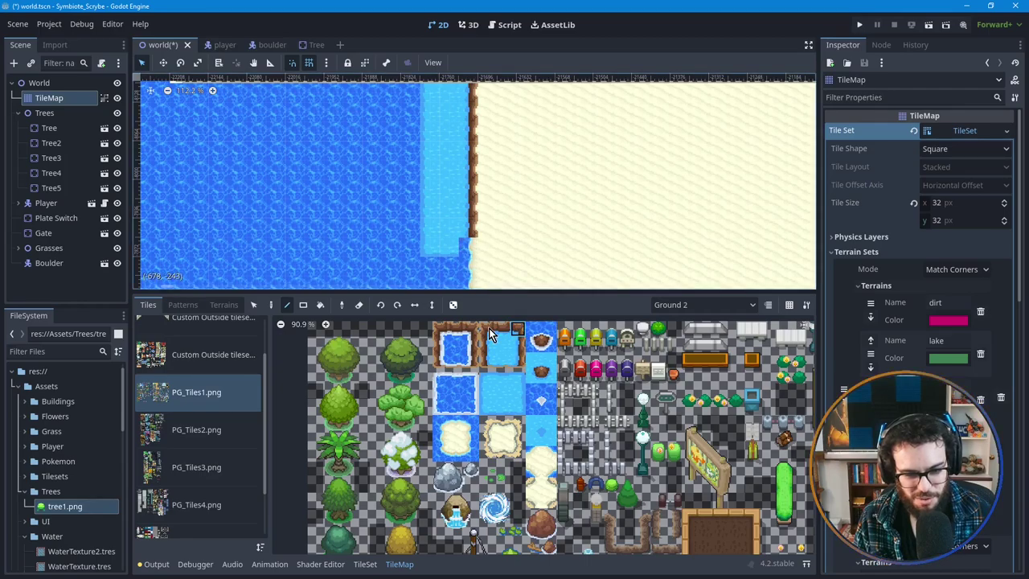
left_click(486, 361)
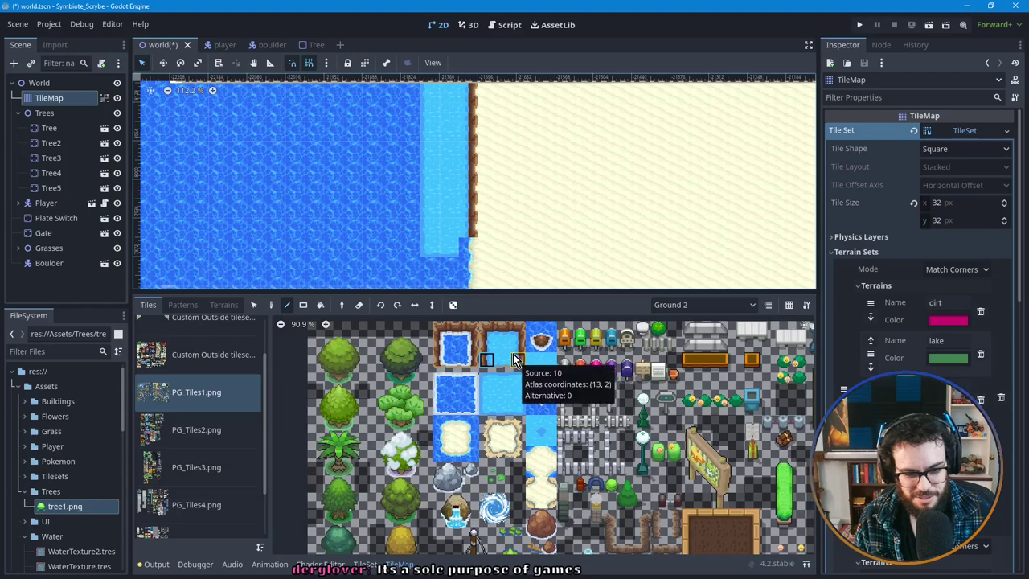
left_click(518, 329)
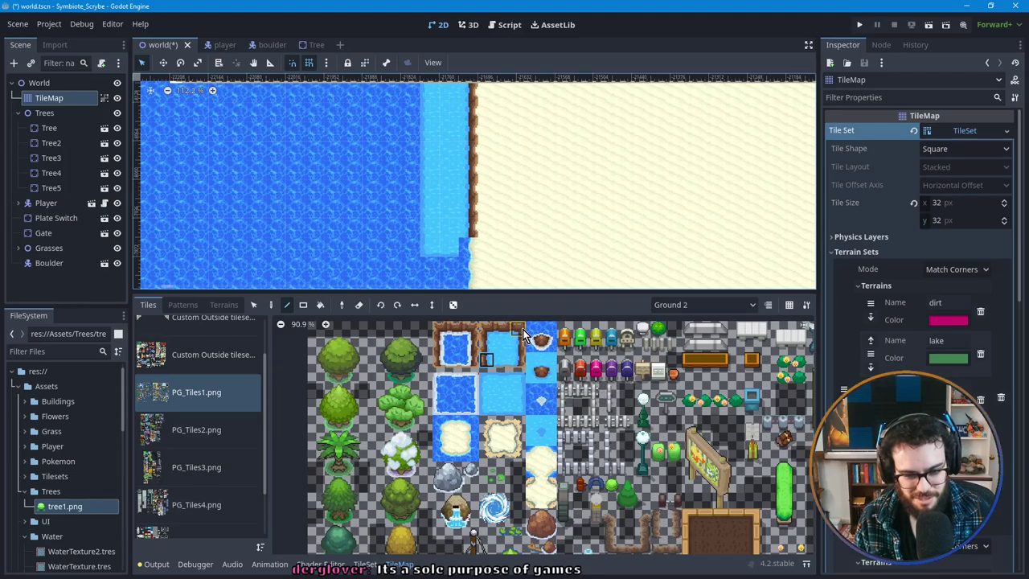
left_click(485, 244)
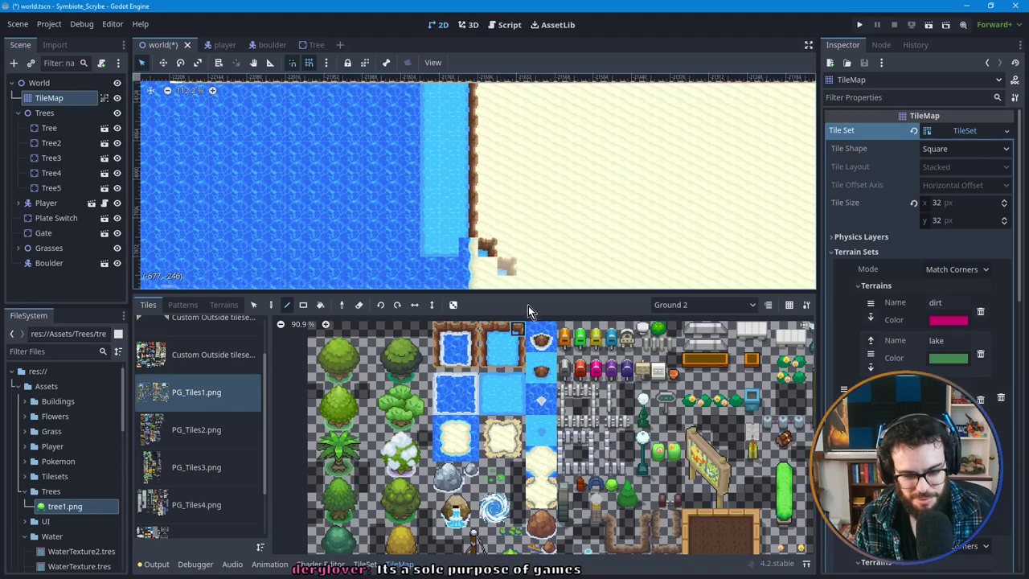
left_click(533, 375)
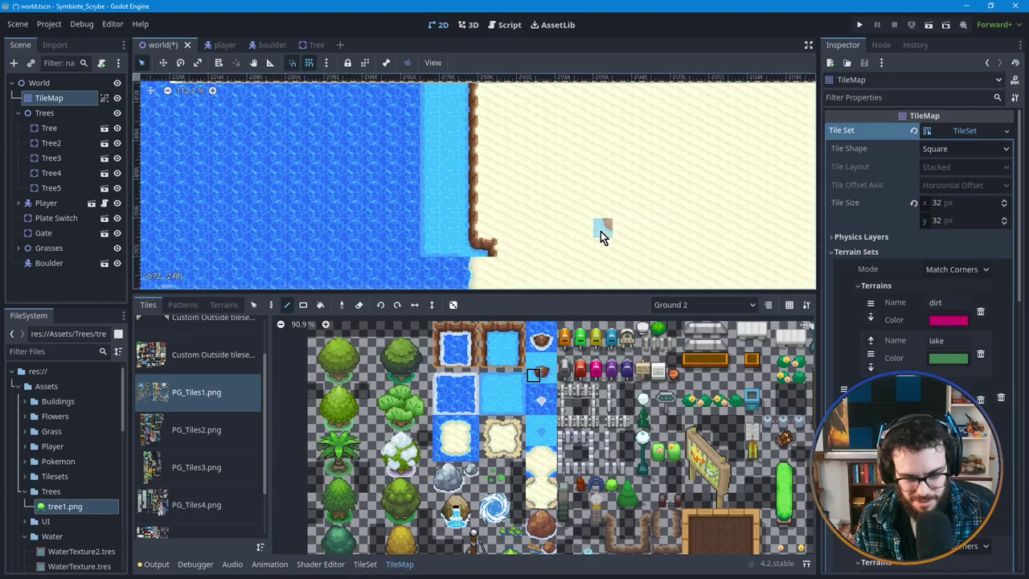
Step: Extend the rock wall below the new corner with one right rock edge tile and one inner rock corner tile
scroll(556, 228, "down", 1)
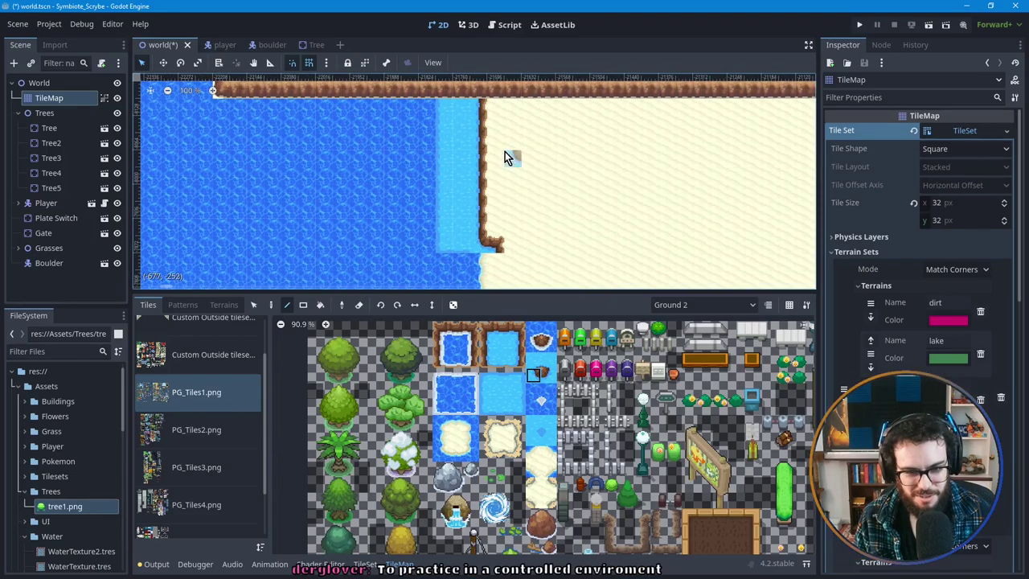
left_click(497, 261)
key("ctrl+z")
scroll(490, 235, "up", 1)
left_click(518, 344)
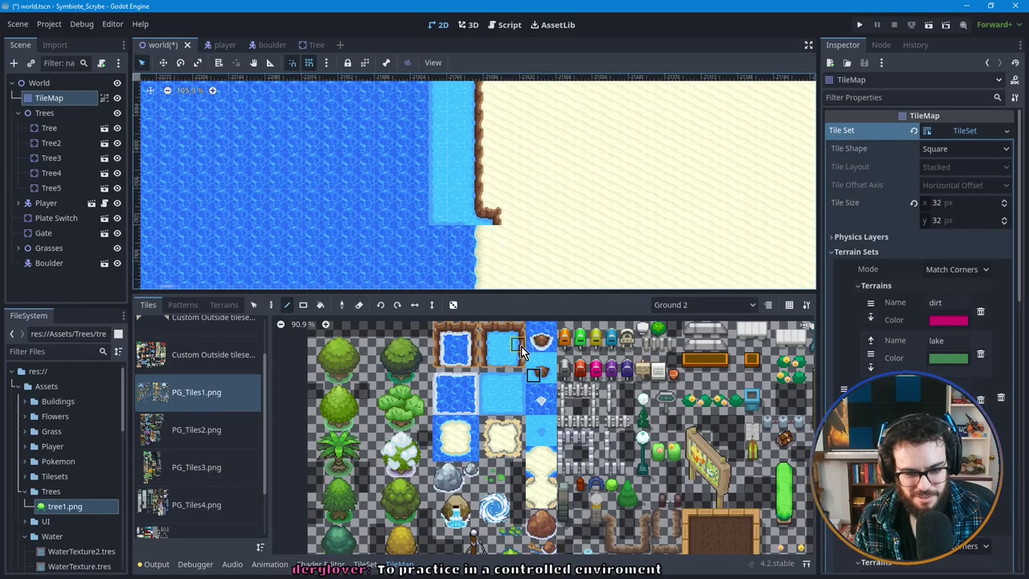
left_click(527, 233)
middle_click_drag(526, 232, 530, 205)
left_click_drag(533, 360, 533, 373)
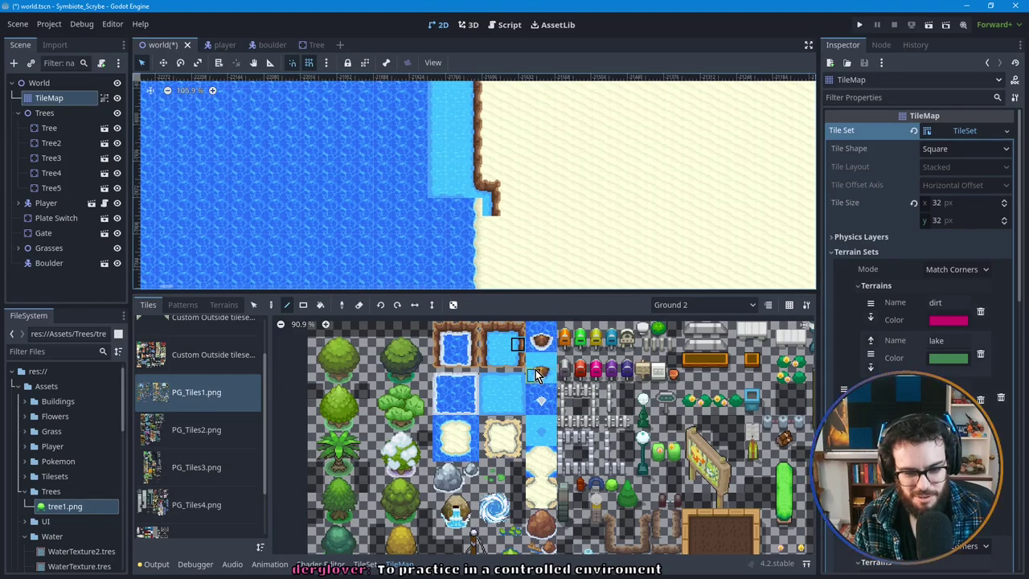
left_click(503, 215)
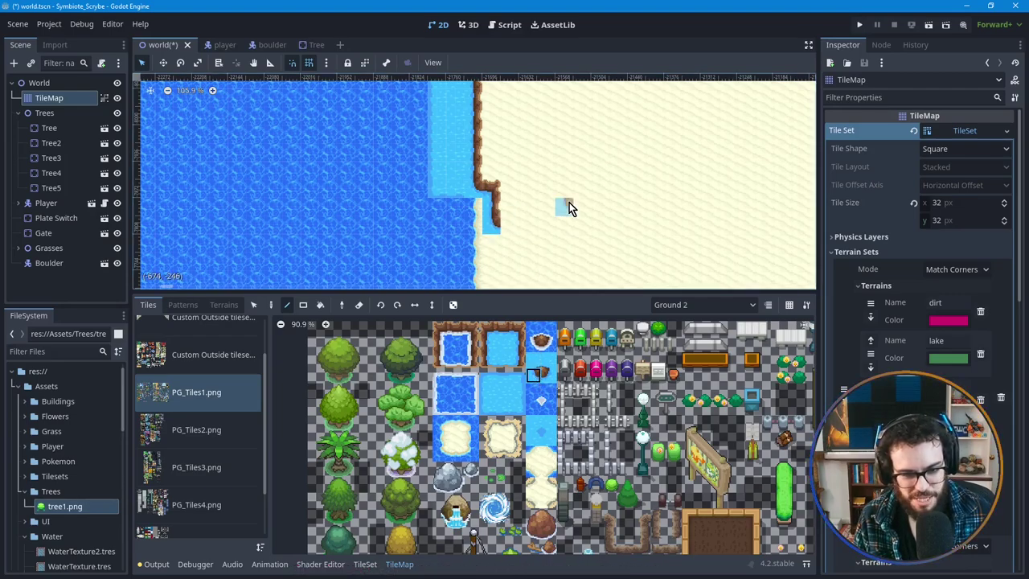
Step: Fill the two-tile gap on the sea side of the stepped rock edge with plain light water
left_click_drag(501, 360, 503, 394)
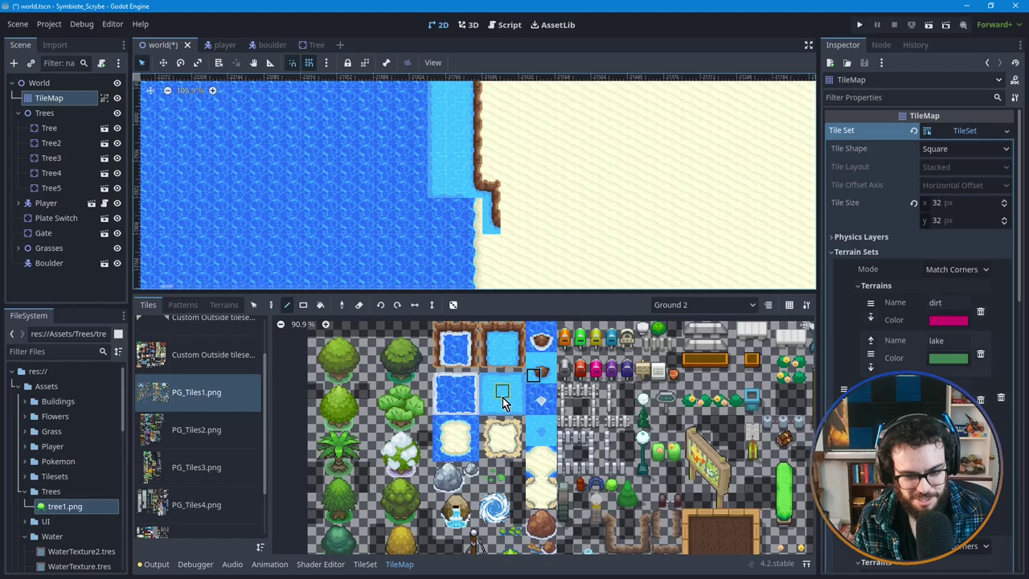
left_click(473, 222)
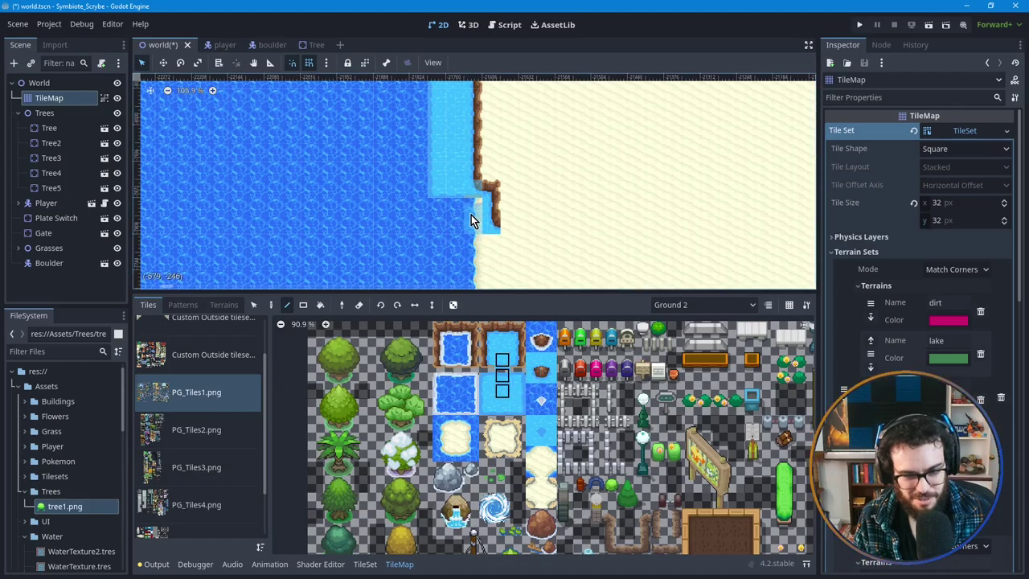
left_click(503, 392)
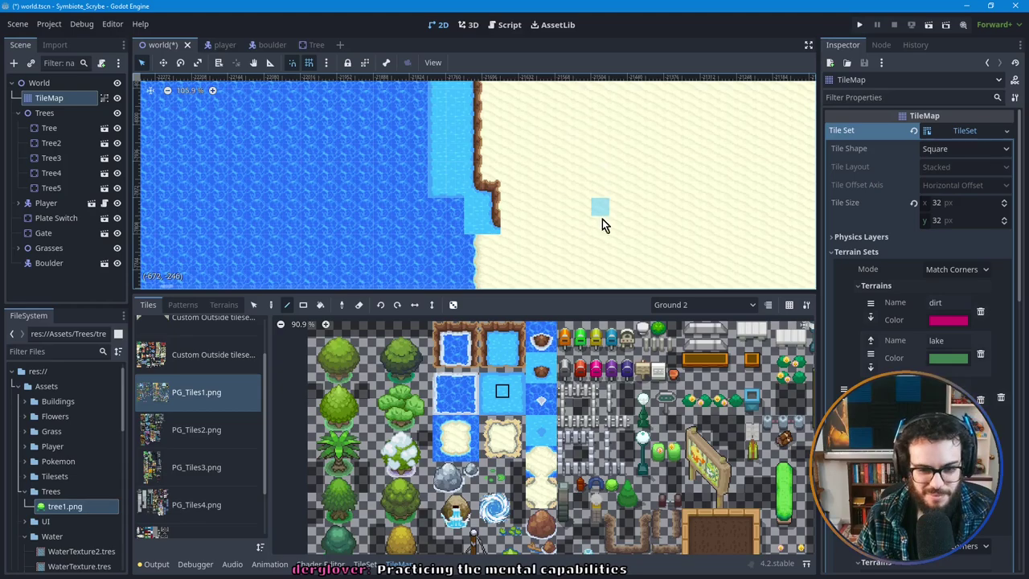
middle_click_drag(518, 177, 517, 188)
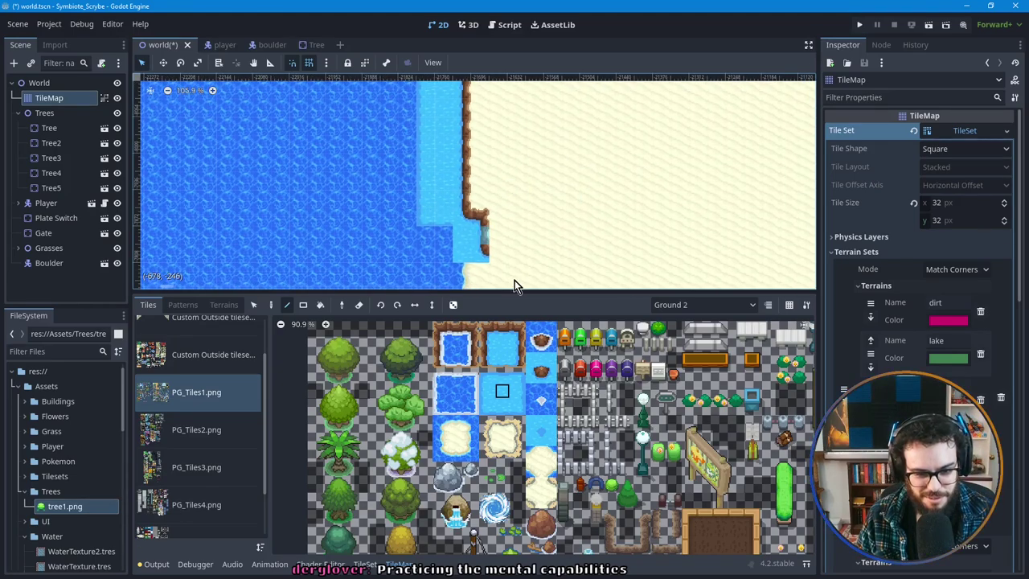
Step: Fill the one-tile notch beside the stepped rock edge, just below the shallow strip's lower end, with plain light water
left_click(517, 375)
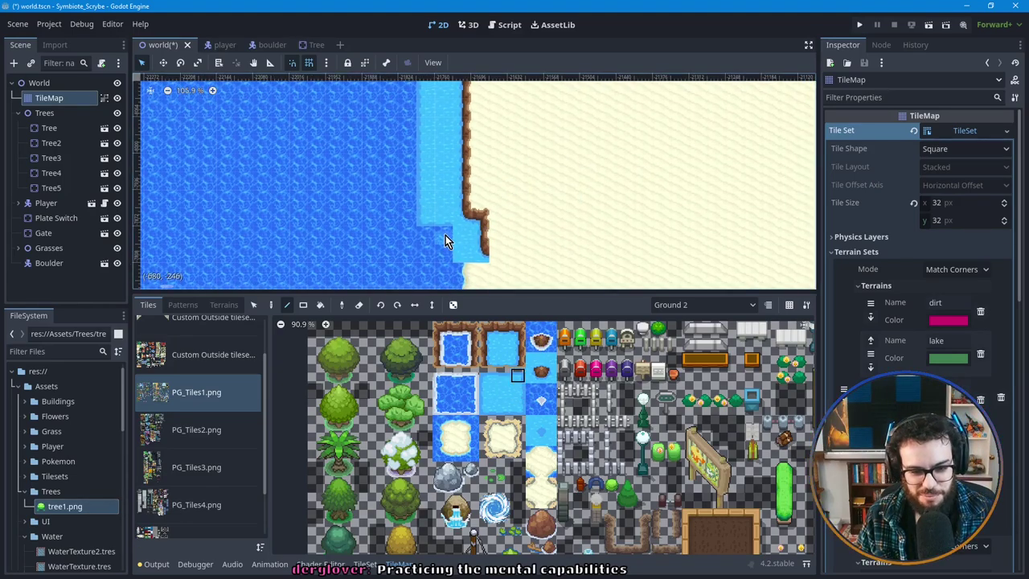
left_click(482, 392)
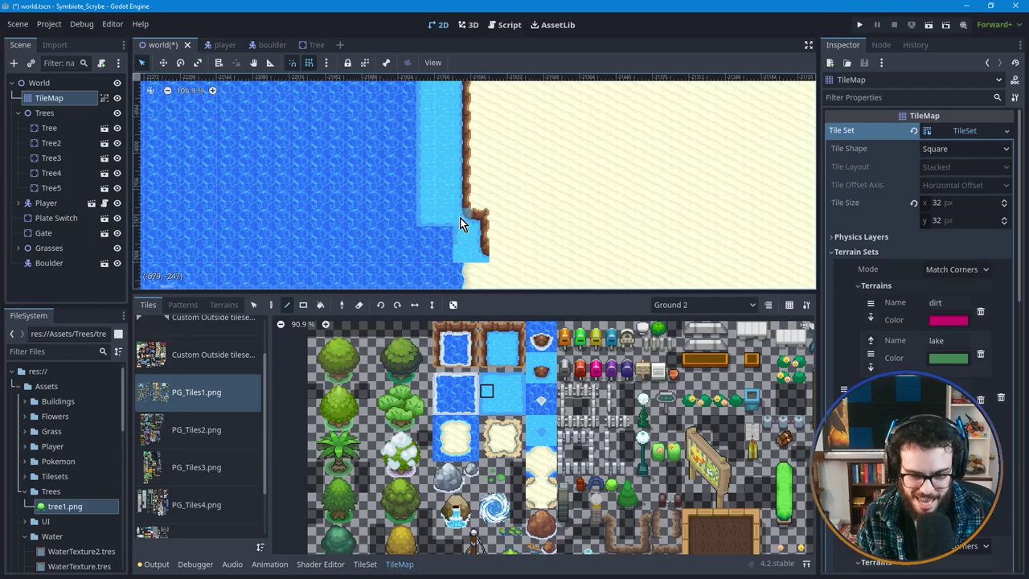
left_click(502, 392)
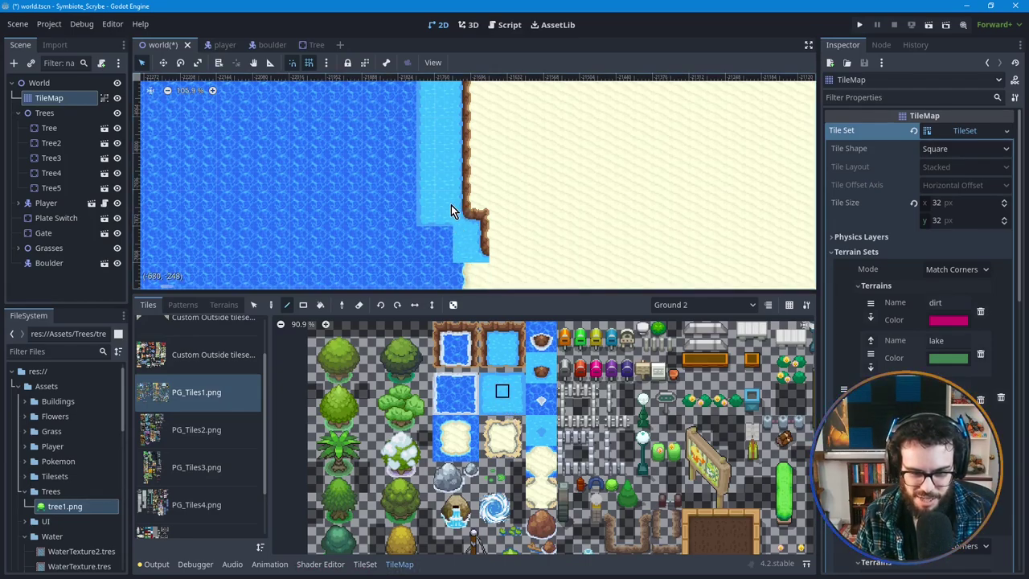
left_click(445, 234)
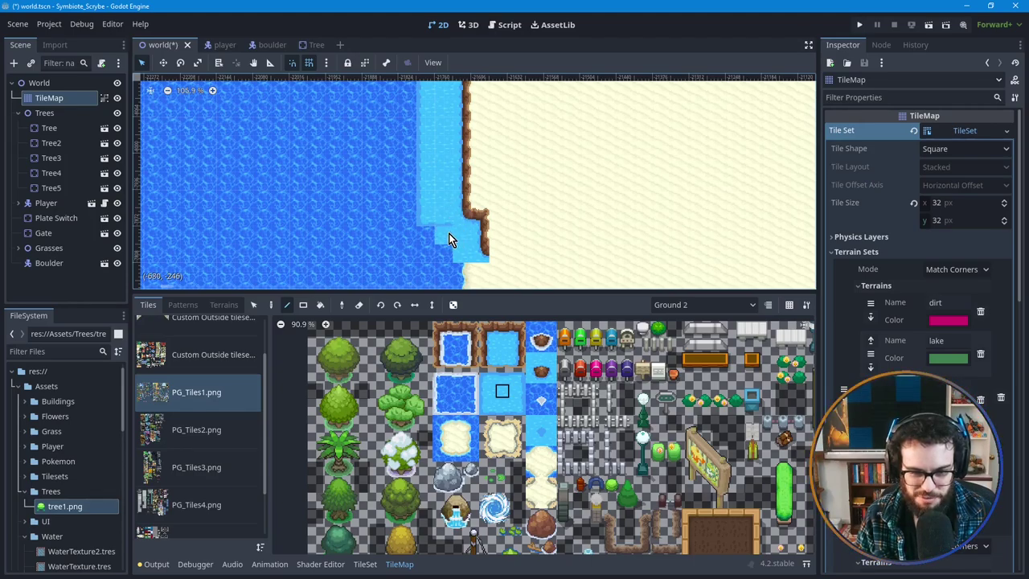
left_click_drag(446, 219, 465, 274)
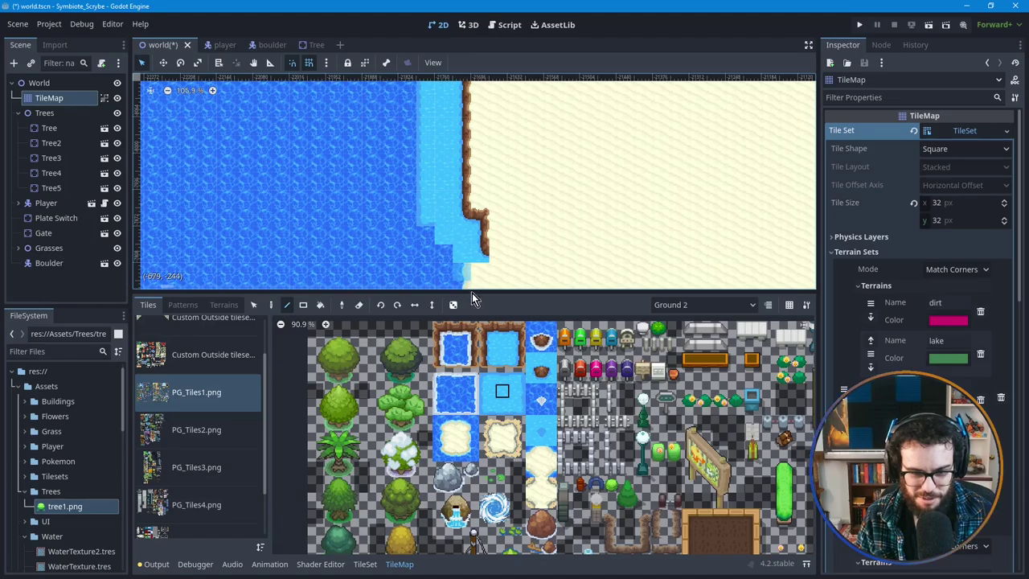
Step: Try the light-water pool's right edge tile in the deep water beside the new step, and undo it
left_click(520, 375)
left_click(441, 257)
left_click_drag(482, 326, 521, 394)
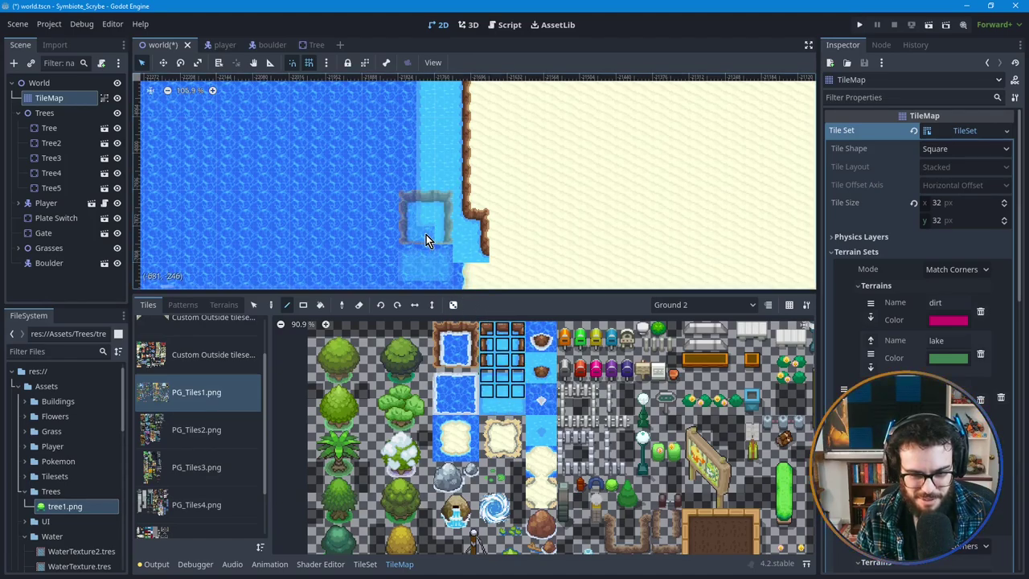
left_click(518, 390)
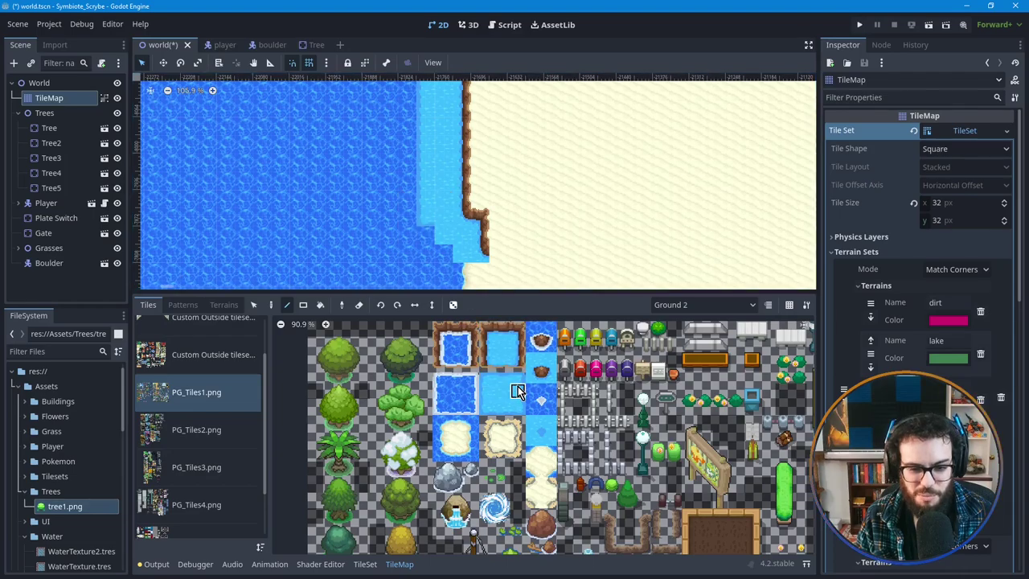
left_click(426, 232)
left_click(457, 274)
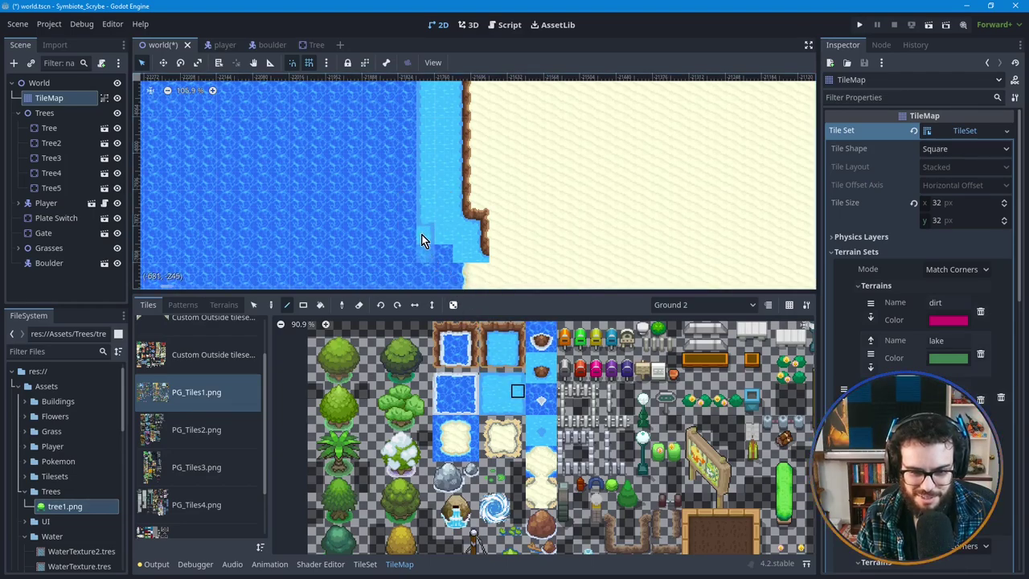
key("ctrl+z")
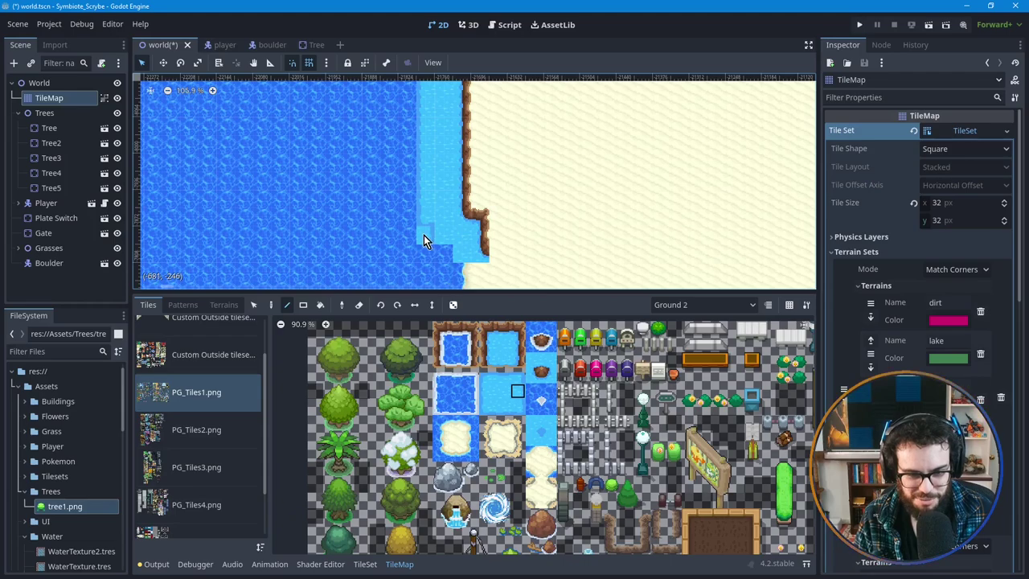
Step: Soften the deep-water step below the shallow strip with the light-water pool's lower-left corner tile and the matching inner corner tile
left_click(519, 377)
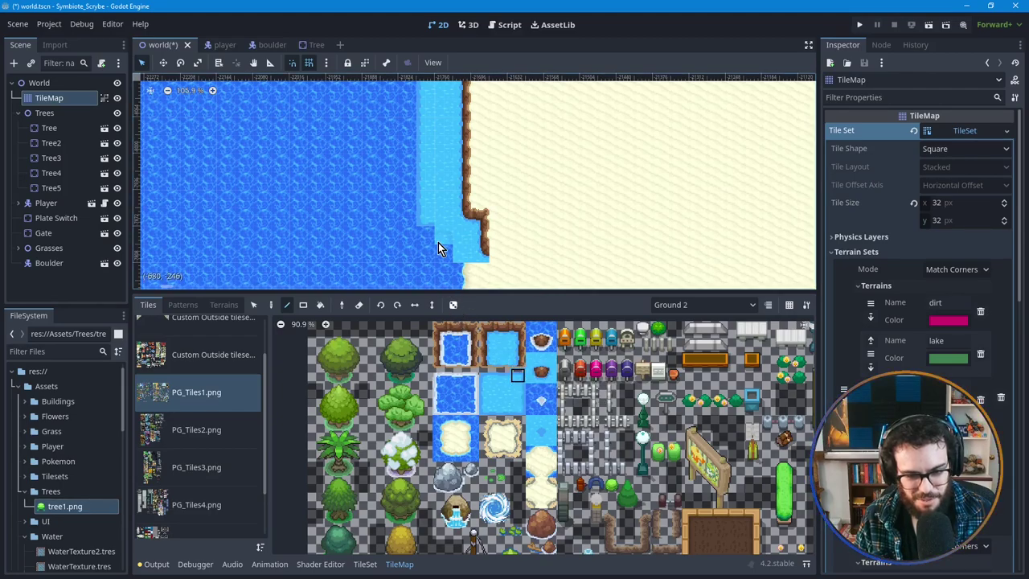
left_click(486, 406)
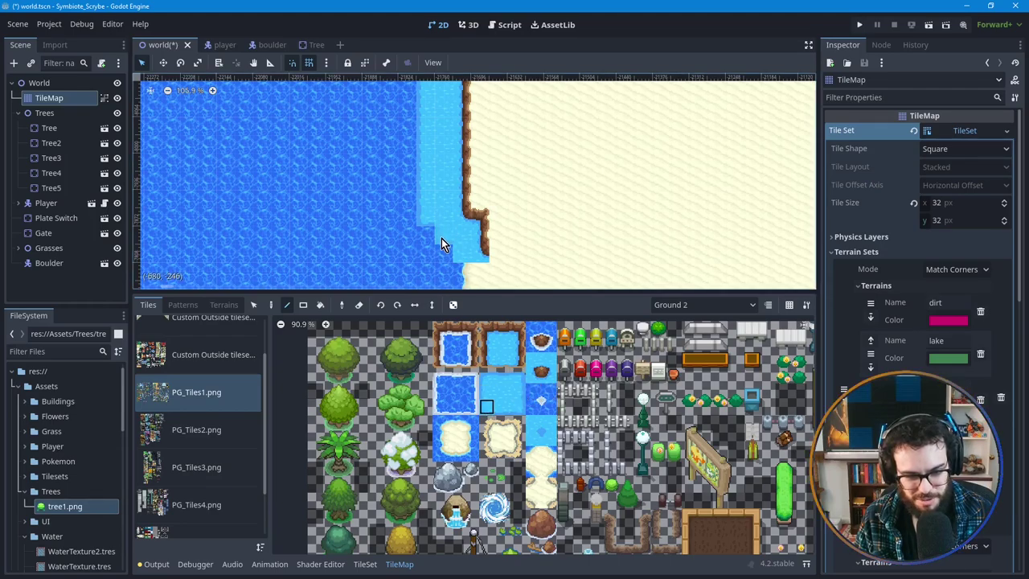
left_click(548, 422)
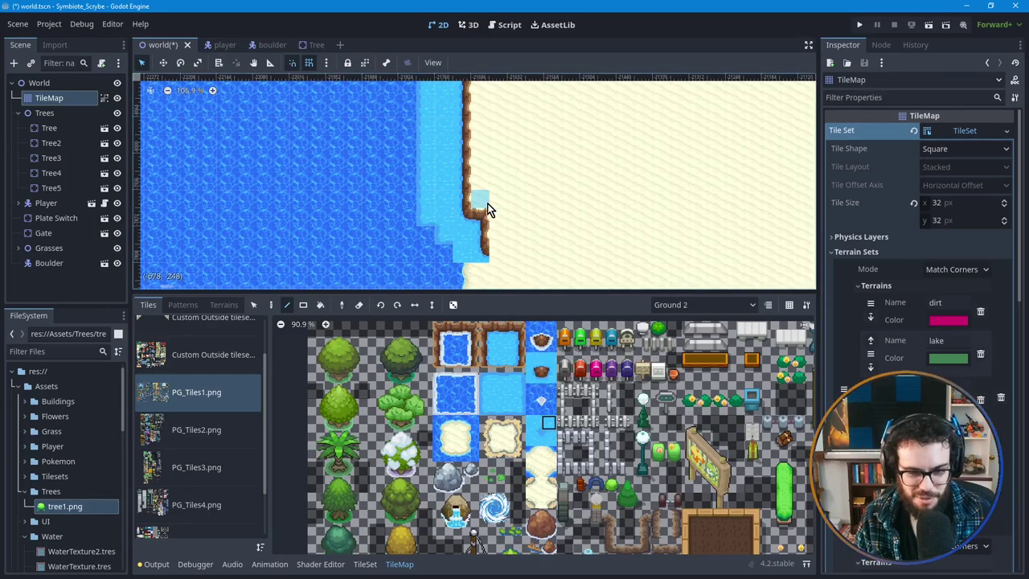
Step: Extend the rock edge horizontally into the sand from the inner corner with four top rock edge tiles
middle_click_drag(427, 191, 402, 197)
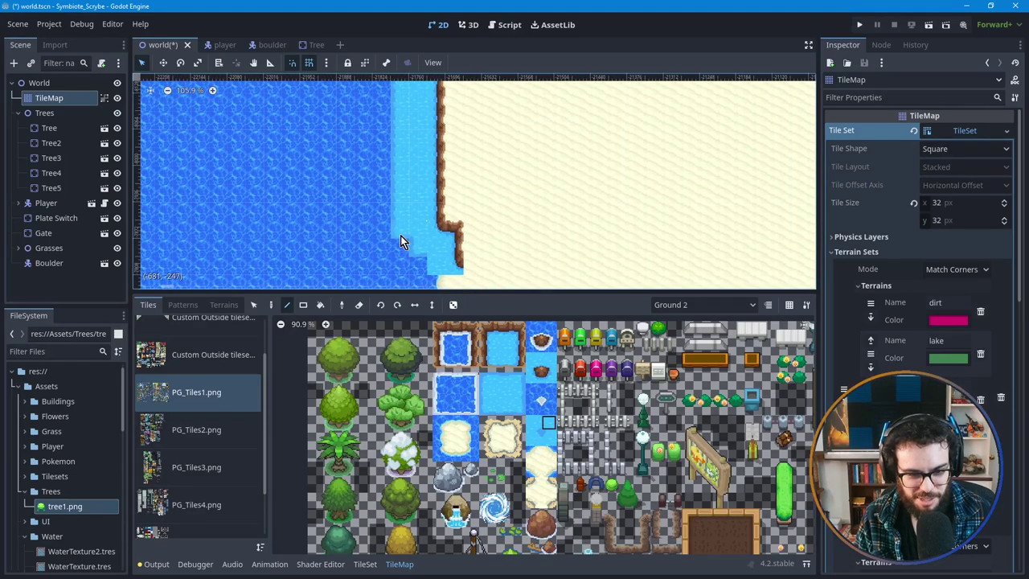
middle_click_drag(426, 240, 426, 223)
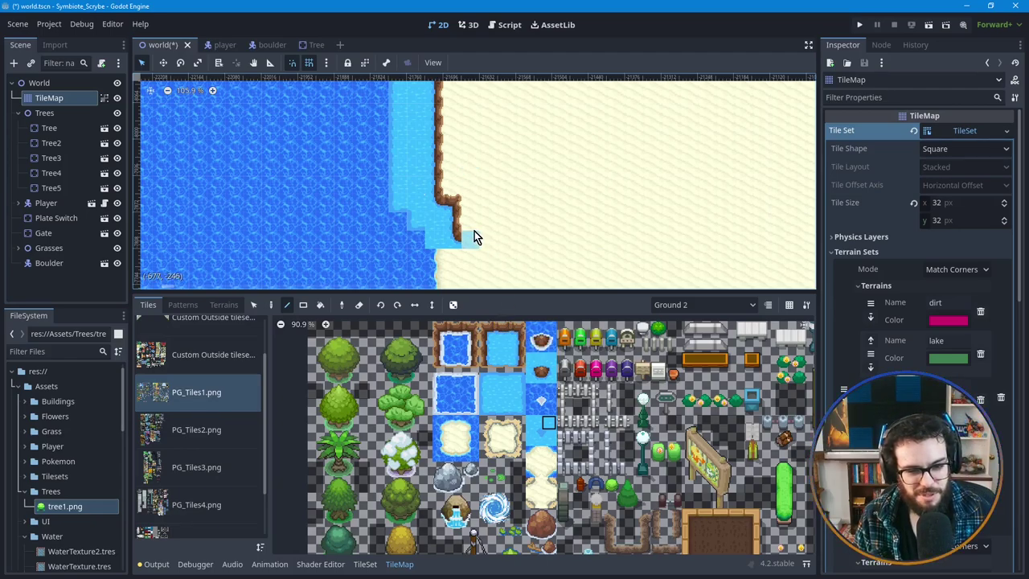
left_click(501, 324)
left_click_drag(470, 237, 507, 242)
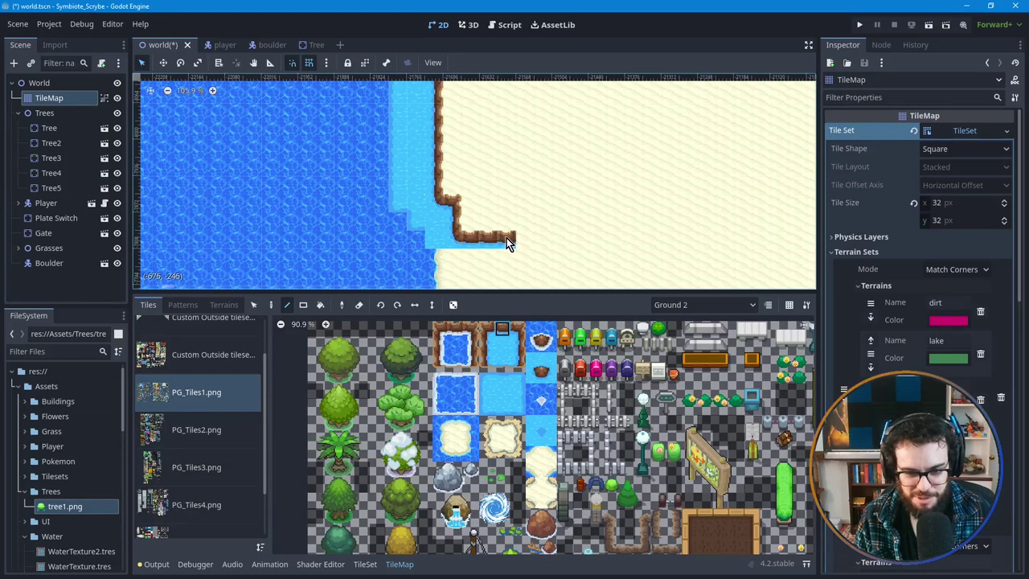
left_click(524, 237)
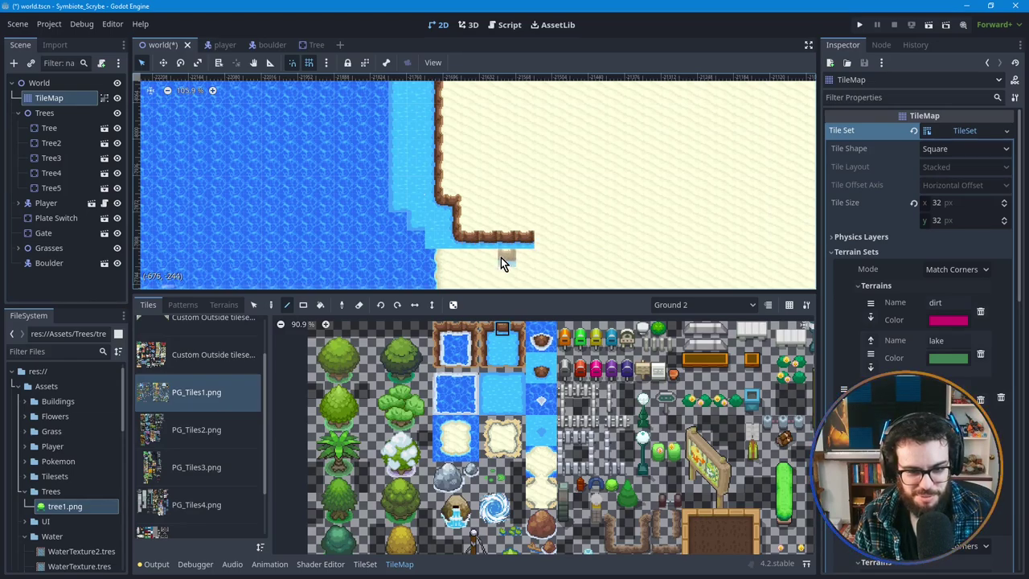
Step: Turn the rock edge downward with the upper-right rock corner tile, about eight right edge tiles and the lower-right corner tile
middle_click_drag(538, 243, 517, 221)
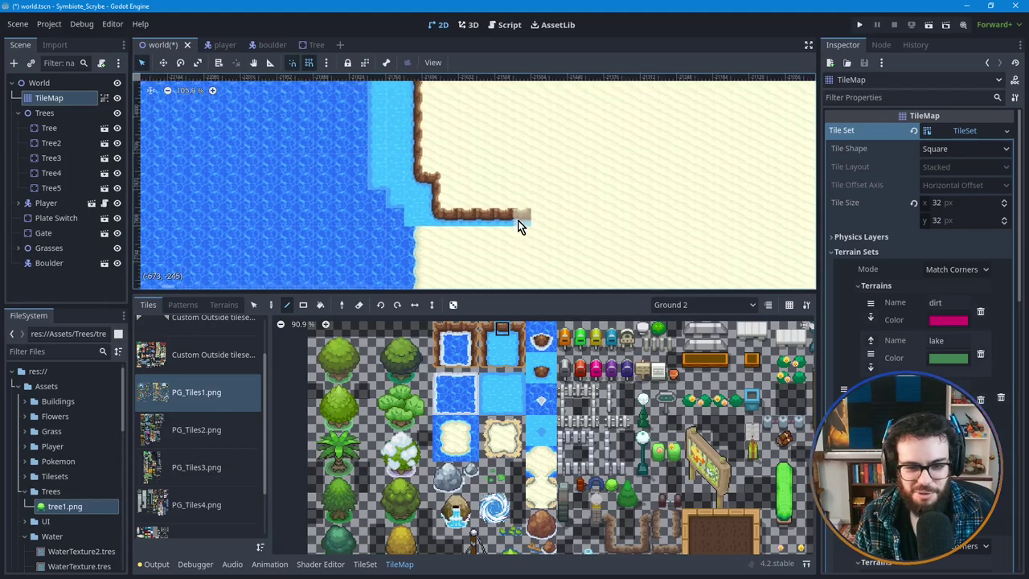
scroll(533, 219, "down", 2)
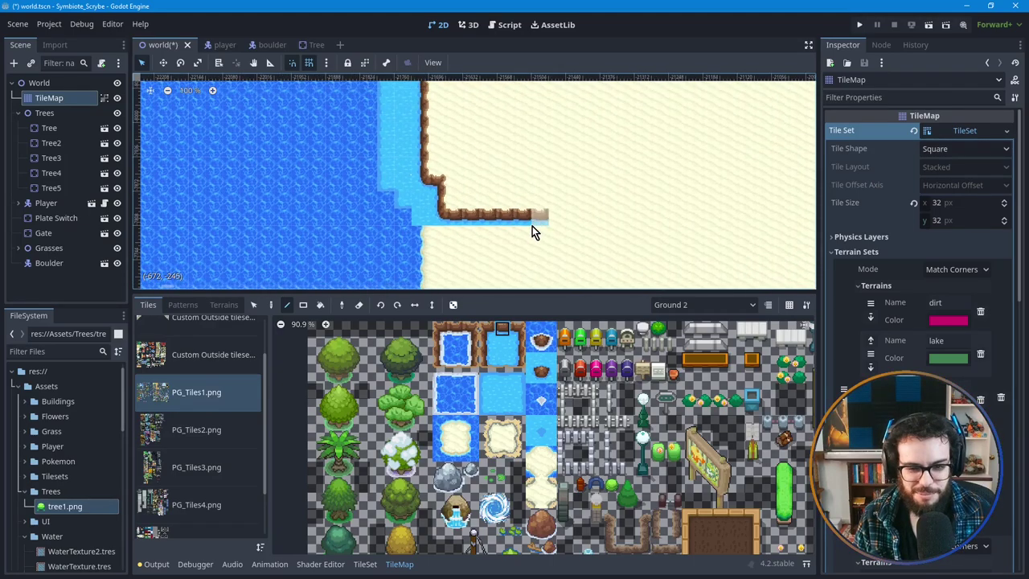
left_click(517, 329)
left_click(535, 218)
middle_click_drag(533, 260, 521, 176)
left_click(534, 187)
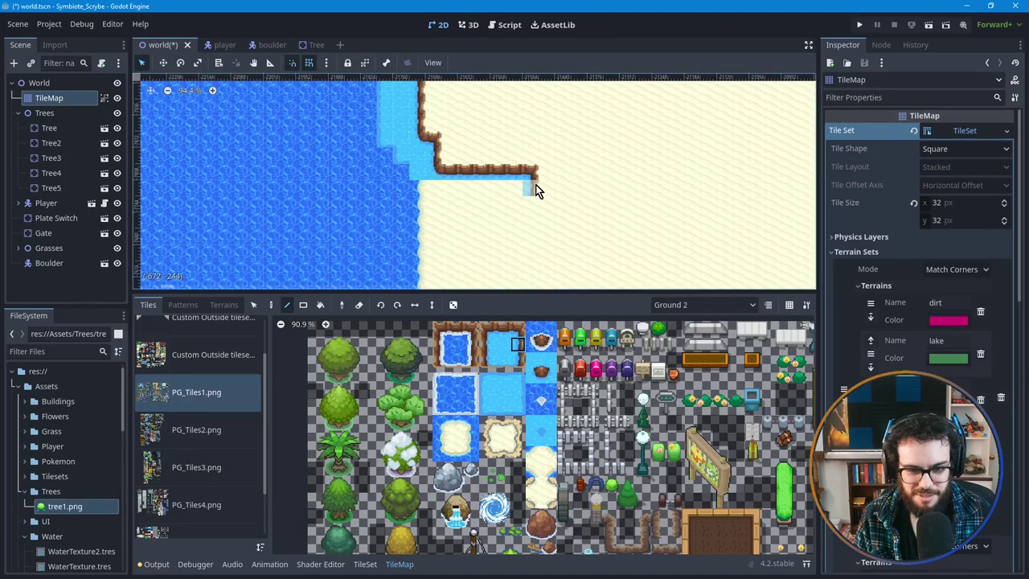
left_click_drag(531, 231, 532, 259)
middle_click_drag(533, 259, 535, 179)
left_click_drag(534, 178, 533, 223)
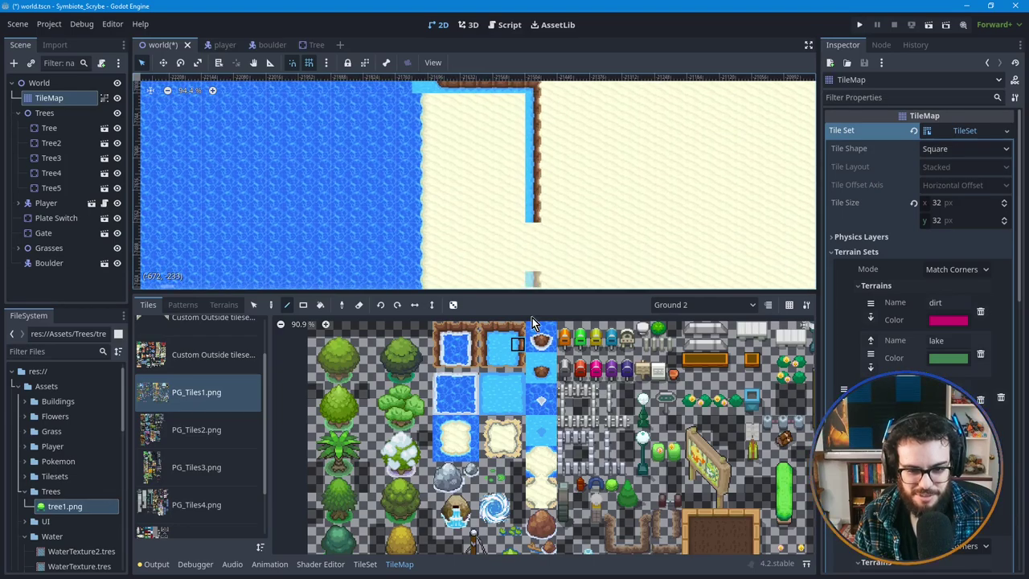
left_click(513, 358, "shift")
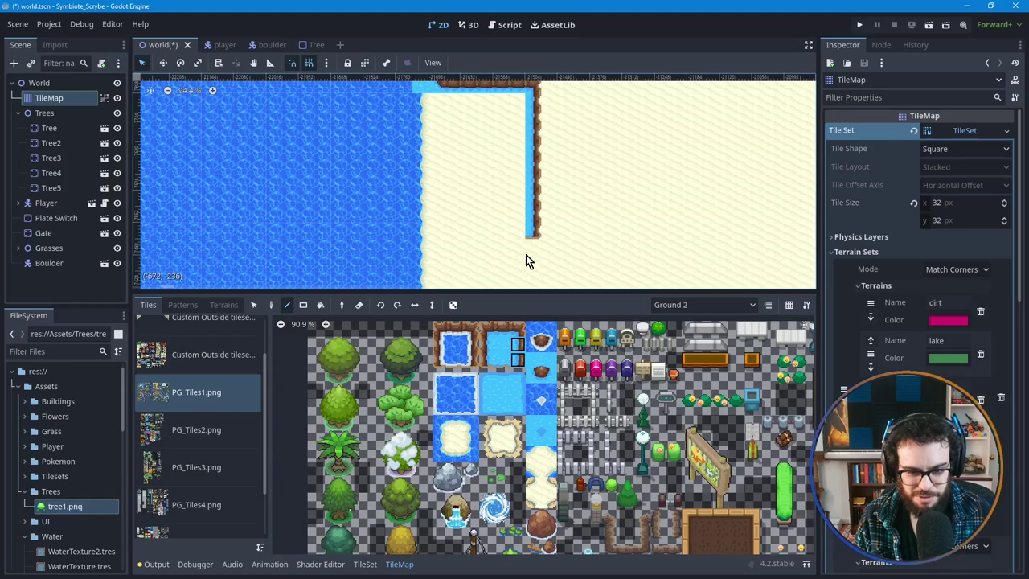
Step: Close the inlet's lower side toward the sea with six columns of plain light water above the pool's bottom edge tile
left_click_drag(502, 346, 502, 361)
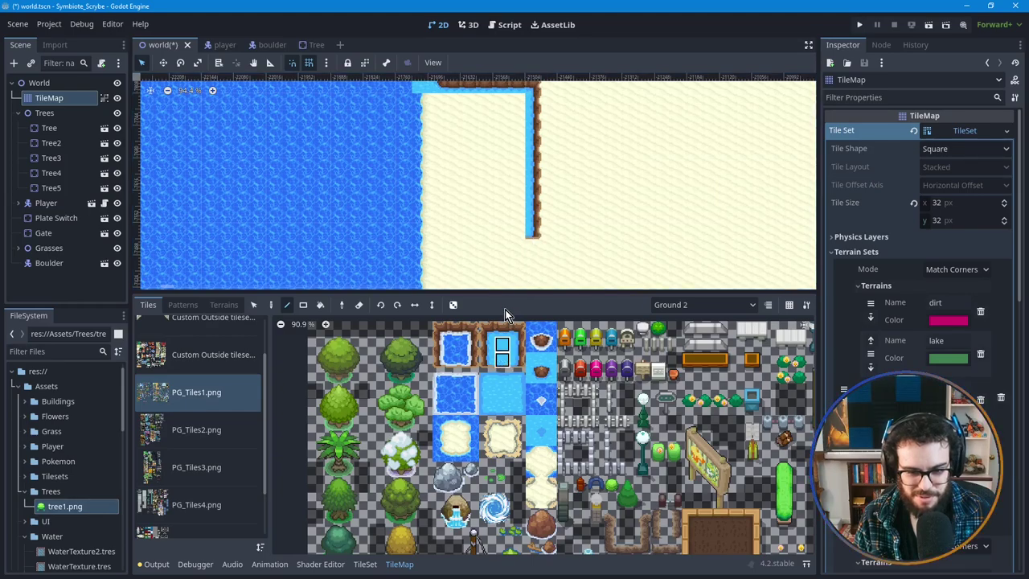
left_click(512, 224)
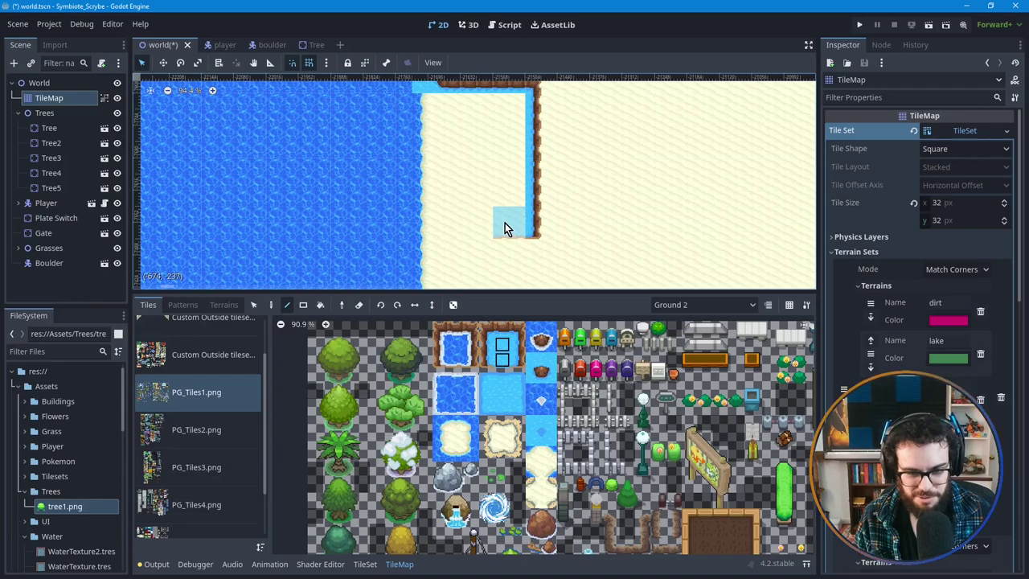
left_click_drag(487, 222, 442, 224)
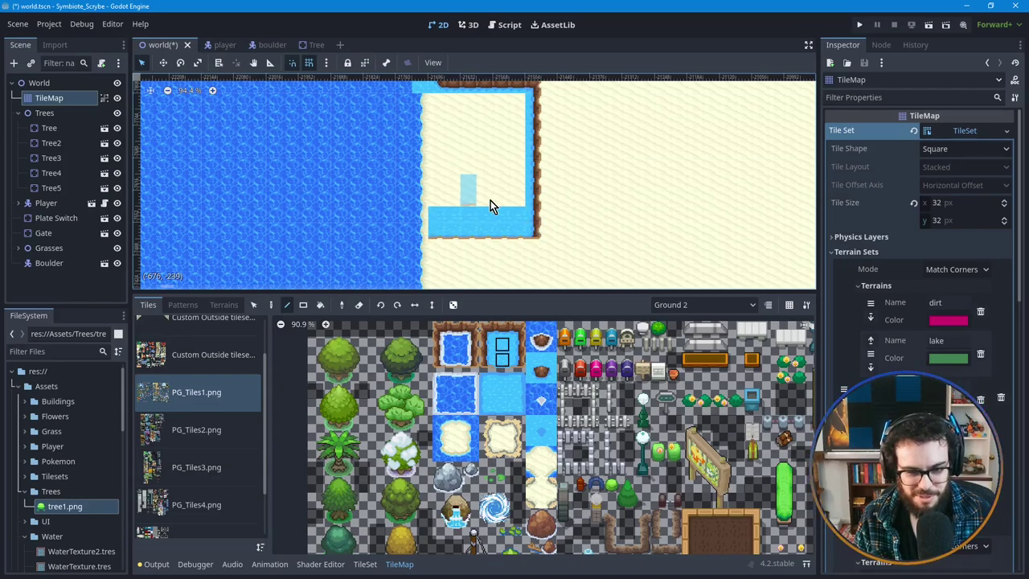
Step: Fill the rectangle of sand enclosed by the new rock edge with plain light water using the Rect tool
middle_click_drag(480, 190, 480, 207)
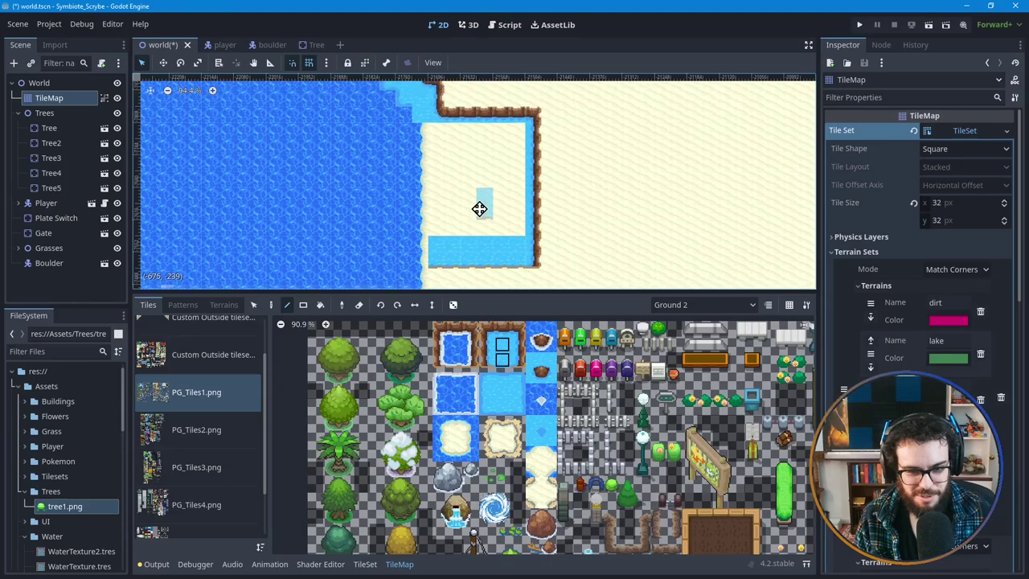
left_click(500, 396)
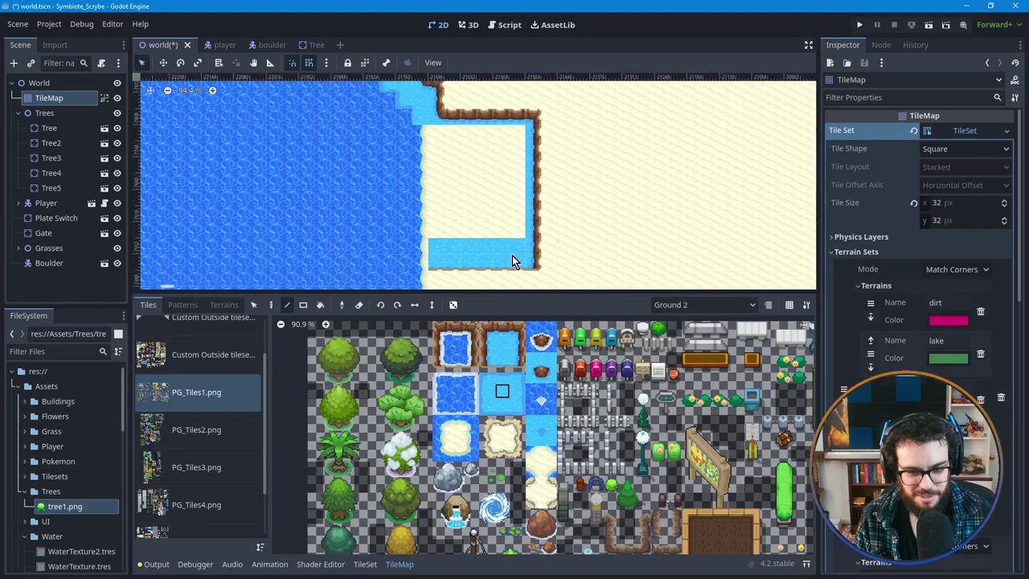
left_click(303, 305)
mouse_move(516, 227)
left_mouse_down()
mouse_move(461, 142)
mouse_move(435, 130)
left_mouse_up()
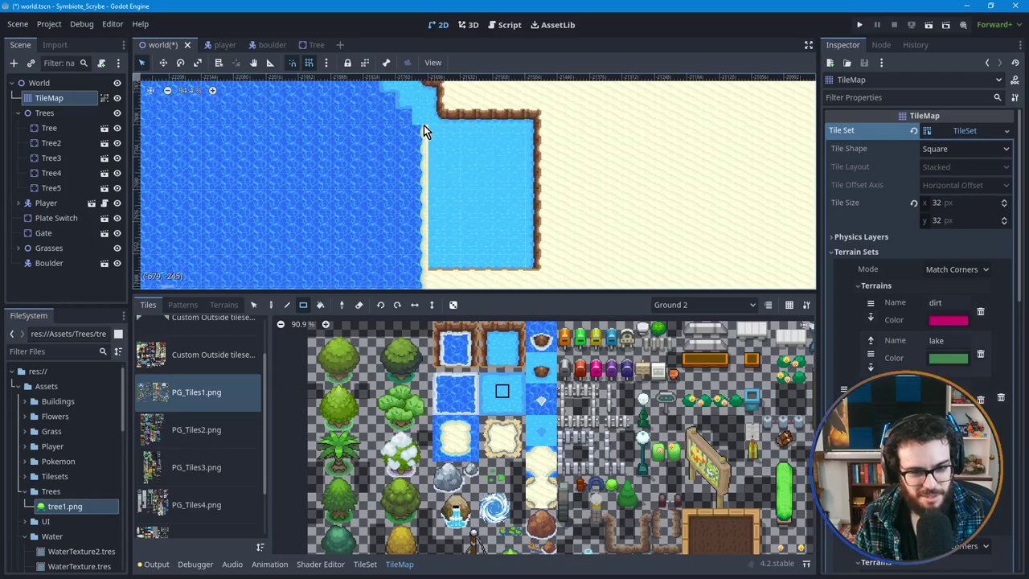
Step: Replace the sand column between the inlet and the sea with light-water left edge tiles, joined to the step by the inner corner tile
left_click_drag(425, 132, 426, 263)
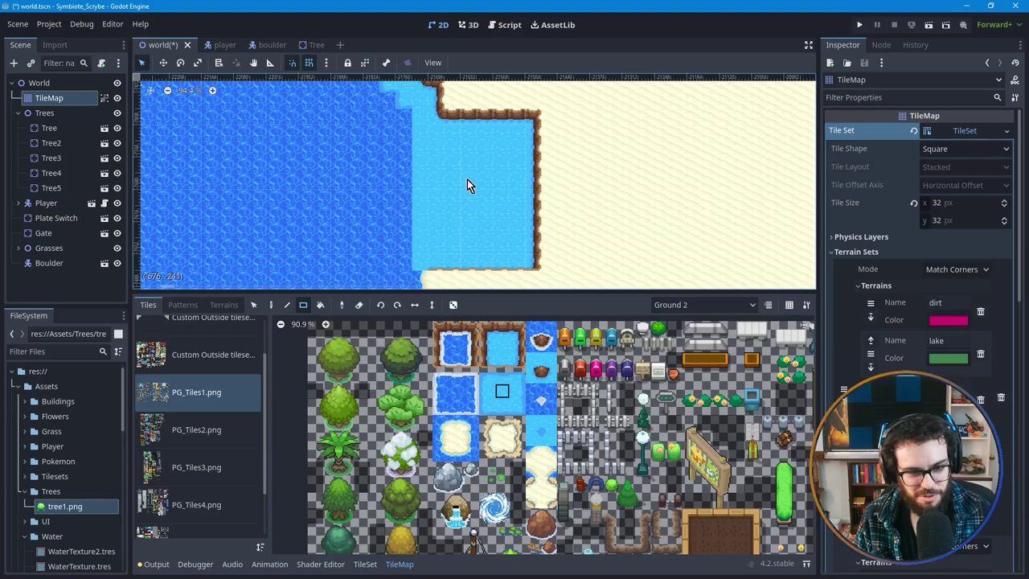
left_click(486, 393)
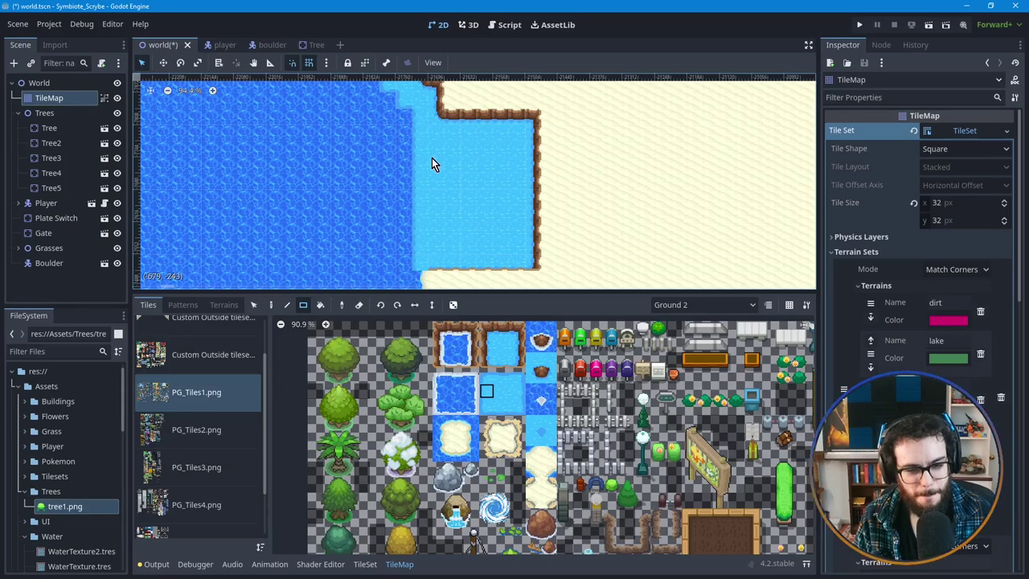
left_click(547, 426)
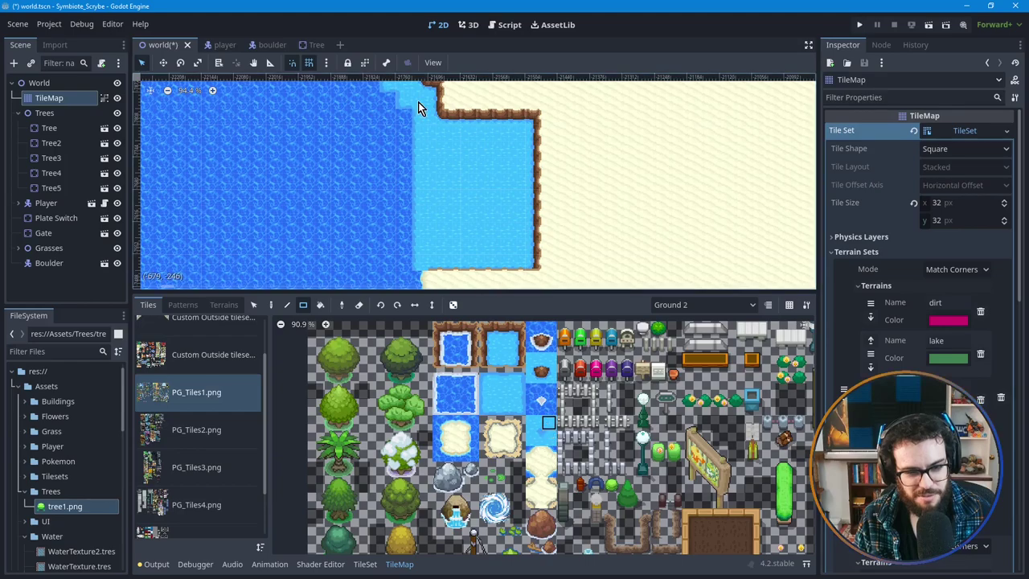
middle_click_drag(484, 205, 501, 244)
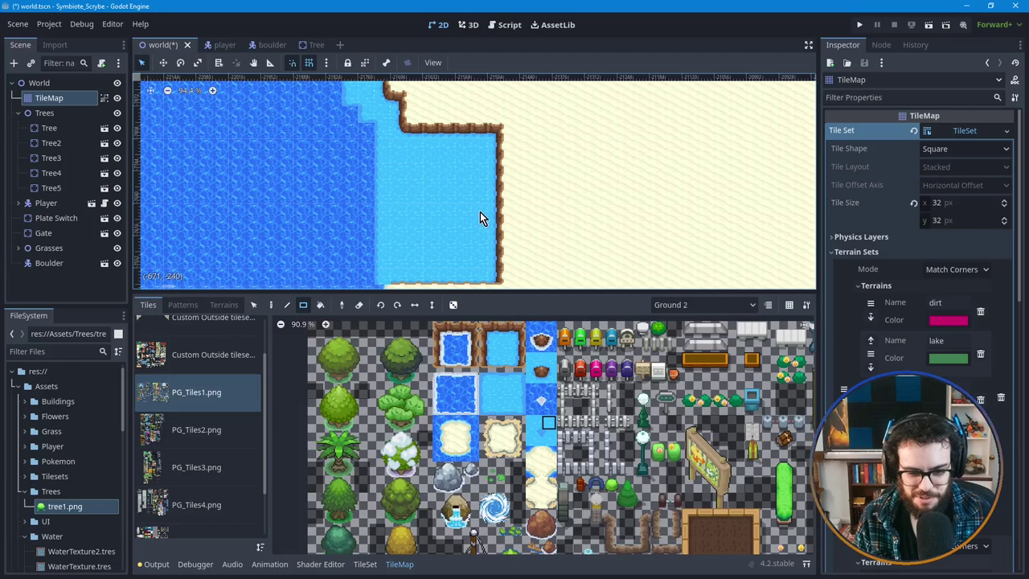
scroll(502, 211, "up", 1)
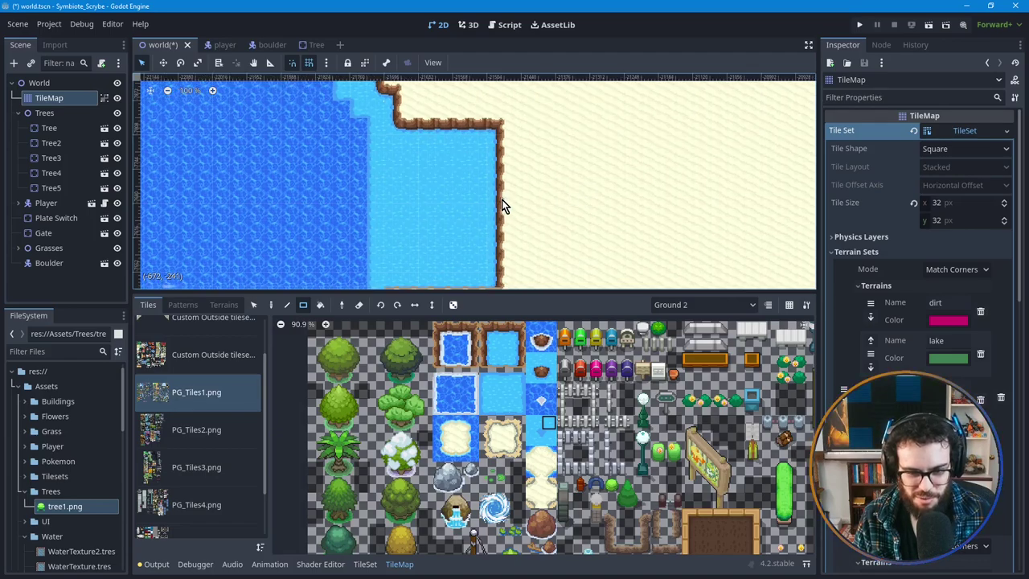
scroll(502, 210, "up", 1)
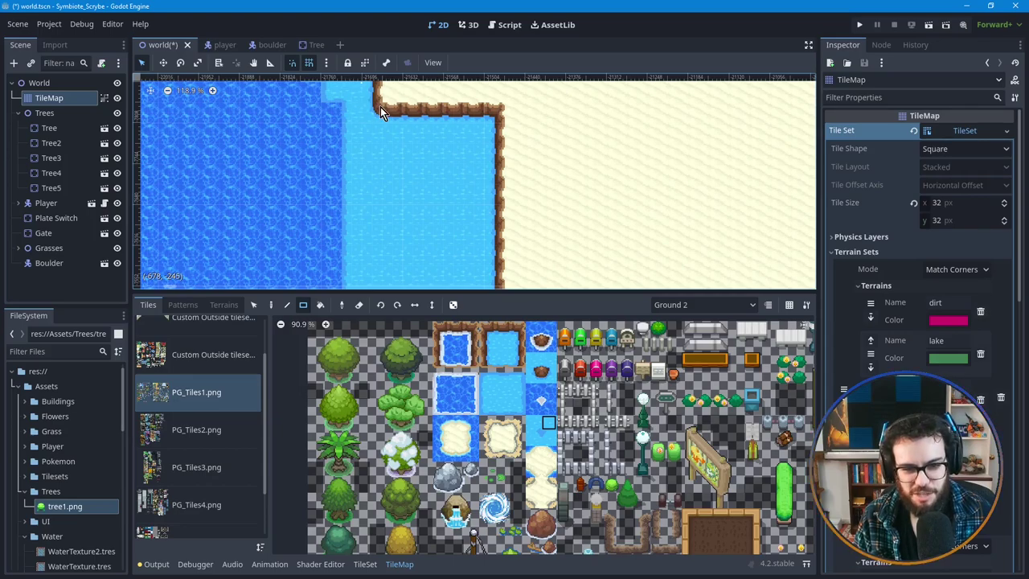
middle_click_drag(471, 217, 471, 197)
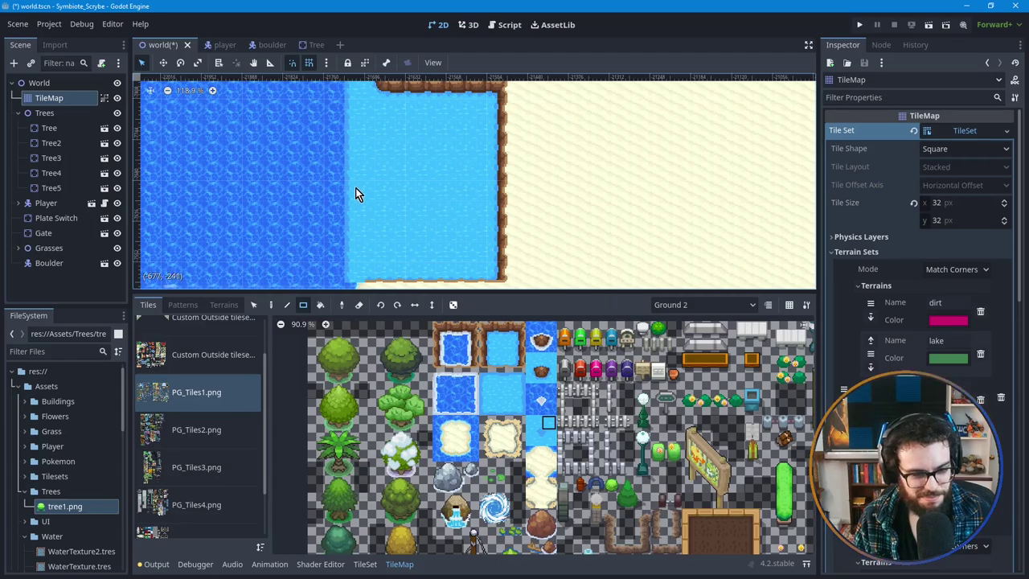
middle_click_drag(453, 191, 420, 186)
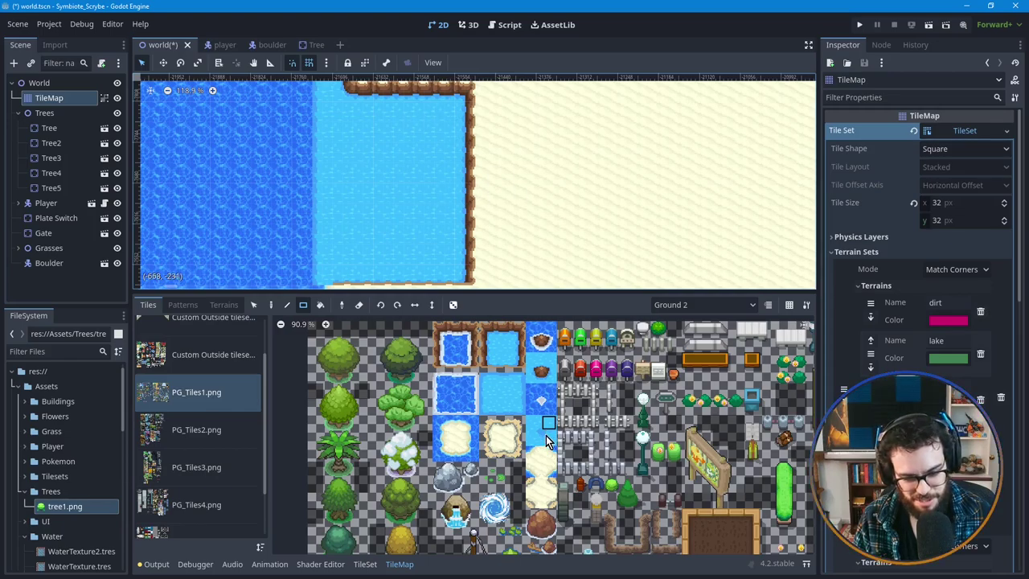
Step: Replace three rock tiles midway down the inlet's sand-side edge with plain sand, then with left edge tiles of the deep-water sand block
left_click(455, 438)
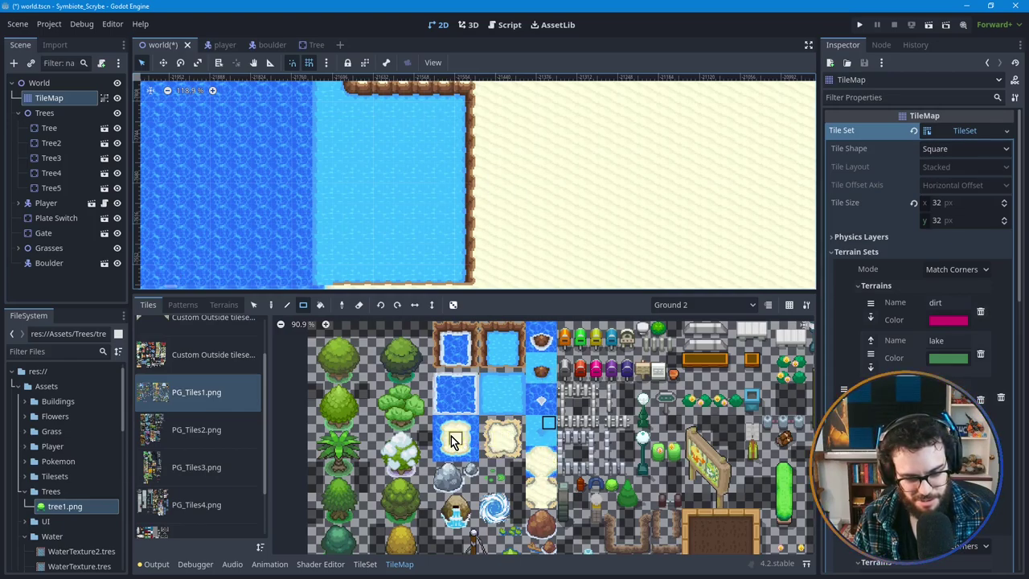
left_click_drag(472, 163, 469, 201)
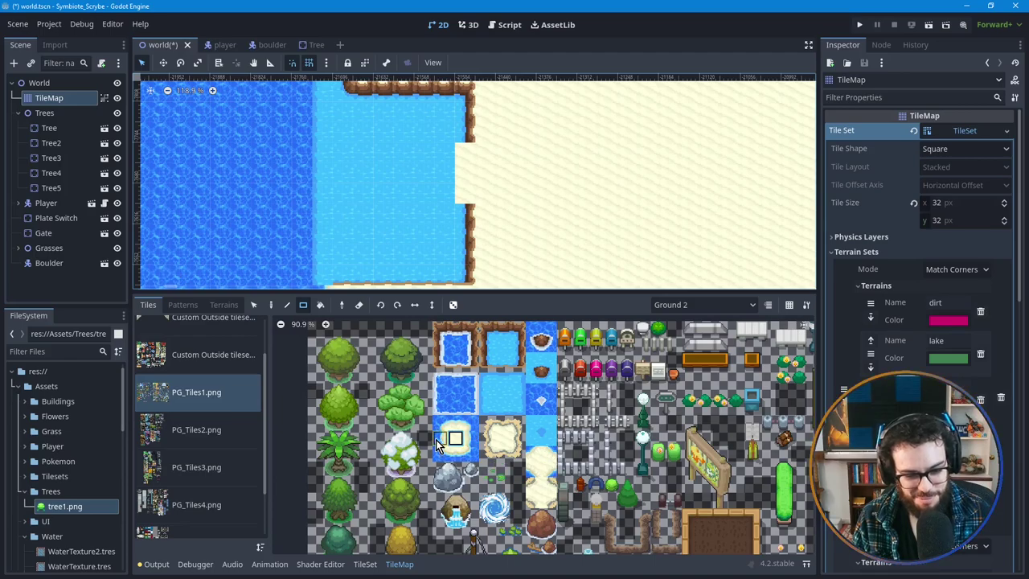
left_click(460, 155)
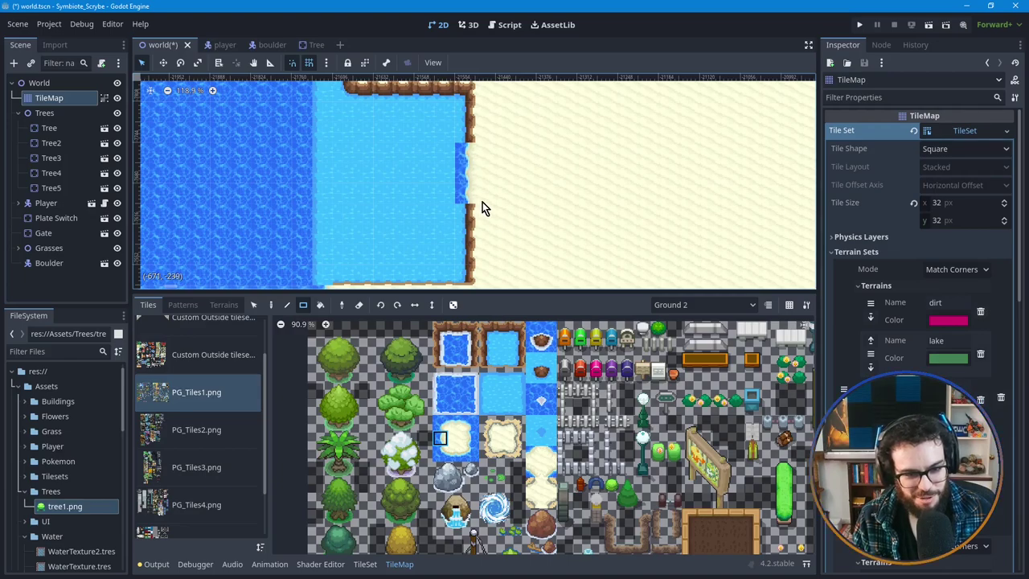
Step: Search the PG_Tiles1.png atlas for other water and sand transition tiles that suit the gap in the rock edge
scroll(535, 481, "down", 3)
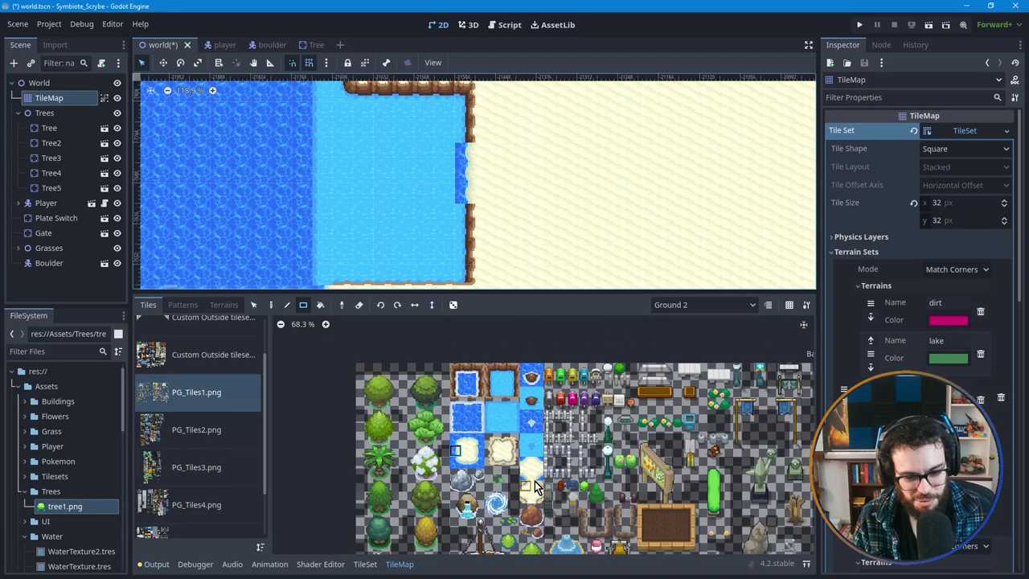
scroll(547, 478, "down", 2)
scroll(563, 486, "up", 2)
scroll(571, 496, "right", 1)
scroll(522, 466, "right", 2)
scroll(434, 454, "down", 1)
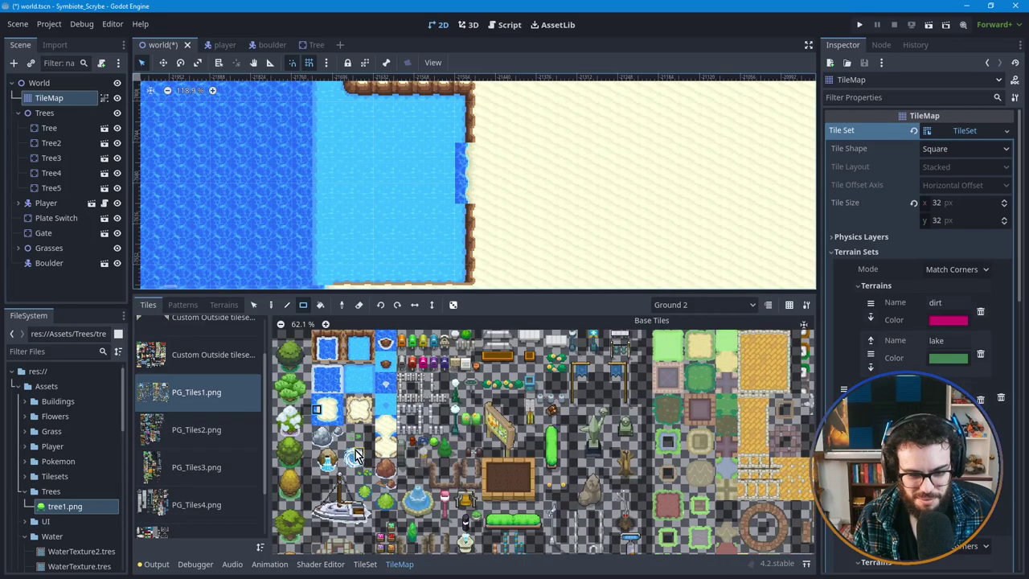
scroll(394, 422, "left", 2)
scroll(394, 422, "up", 1)
scroll(413, 406, "down", 2)
scroll(414, 406, "down", 2)
scroll(461, 486, "down", 1)
scroll(486, 411, "down", 1)
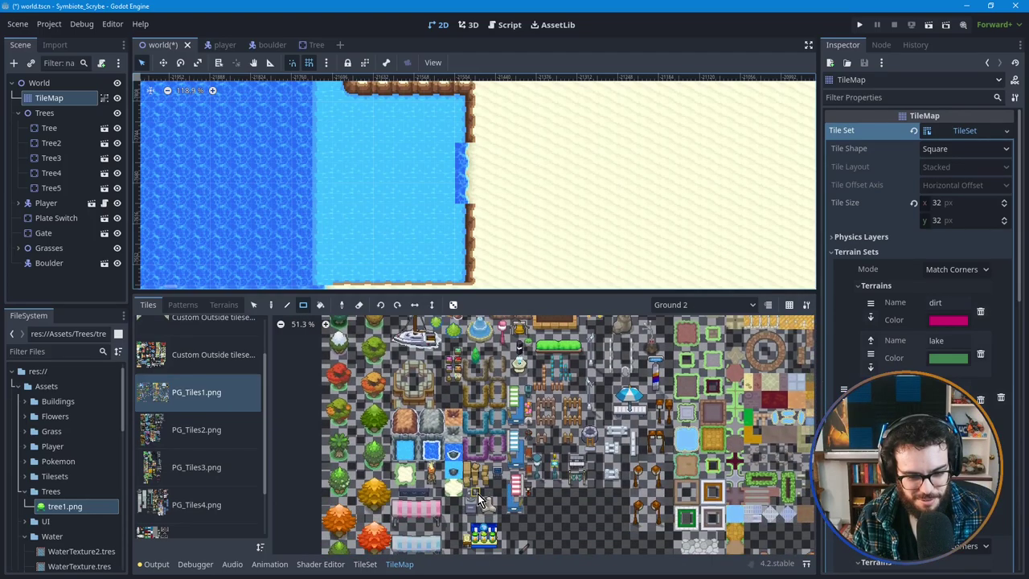
scroll(474, 498, "down", 2)
scroll(579, 467, "right", 2)
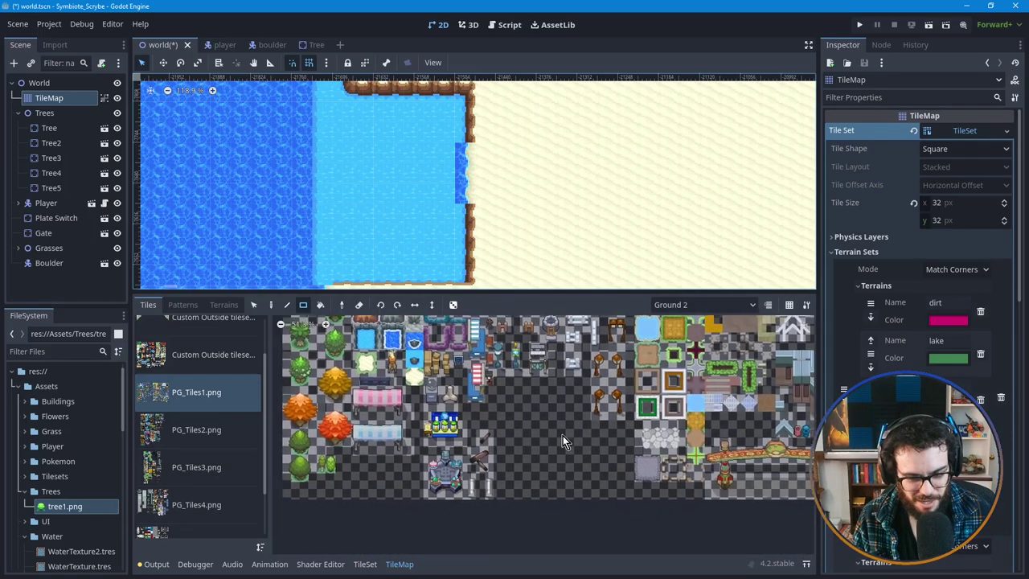
scroll(522, 446, "right", 5)
scroll(490, 453, "up", 1)
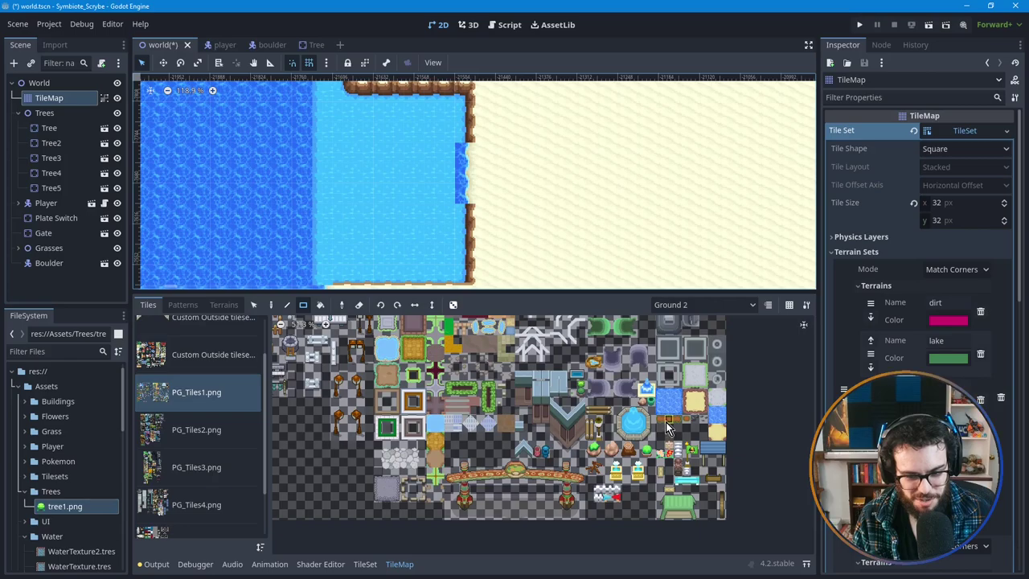
scroll(666, 429, "right", 4)
scroll(666, 428, "up", 1)
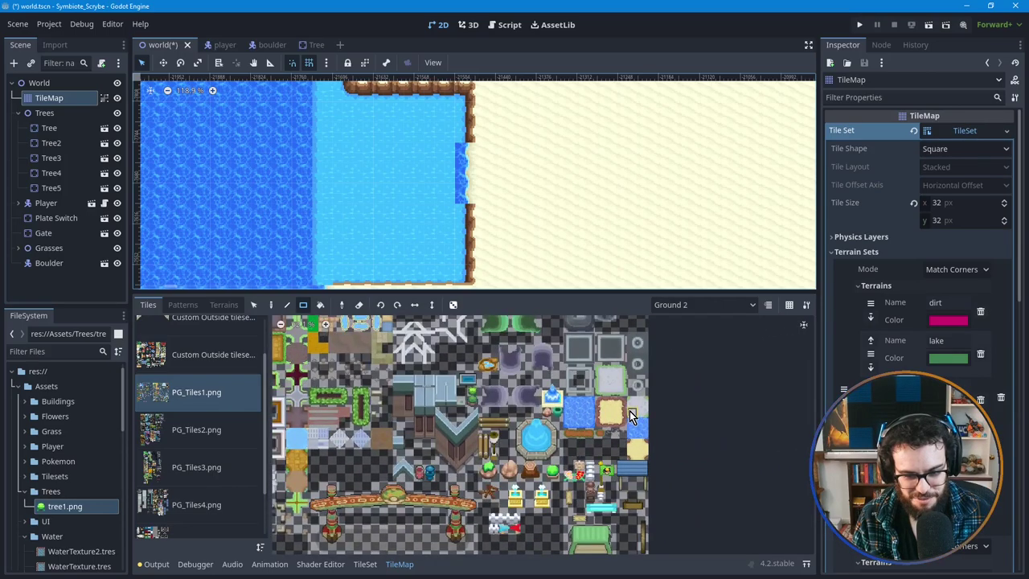
scroll(639, 414, "up", 1, "ctrl")
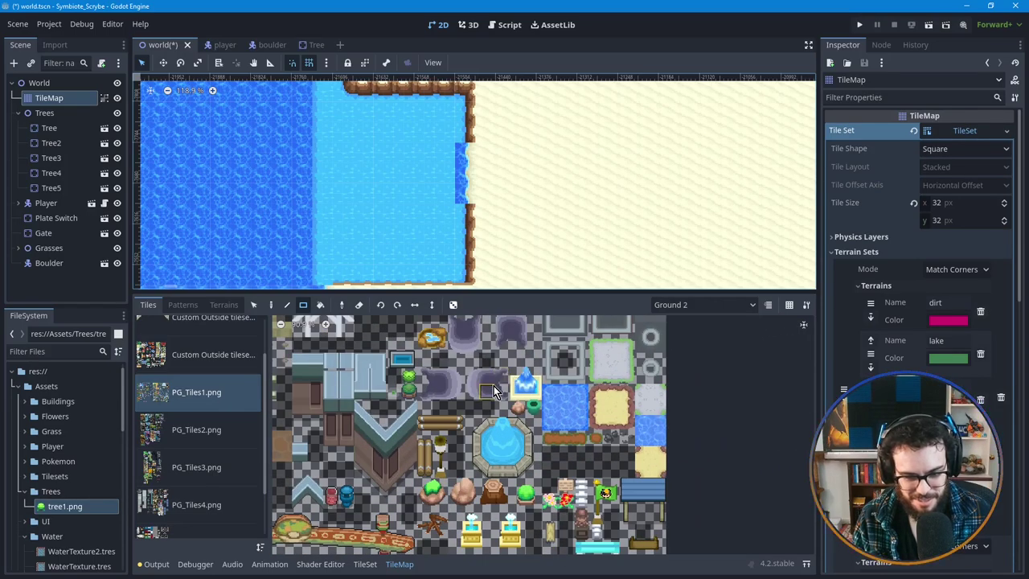
Step: Try the center tile of the plain blue water block beside the fountain inside the light-water inlet, and undo it
left_click(563, 410)
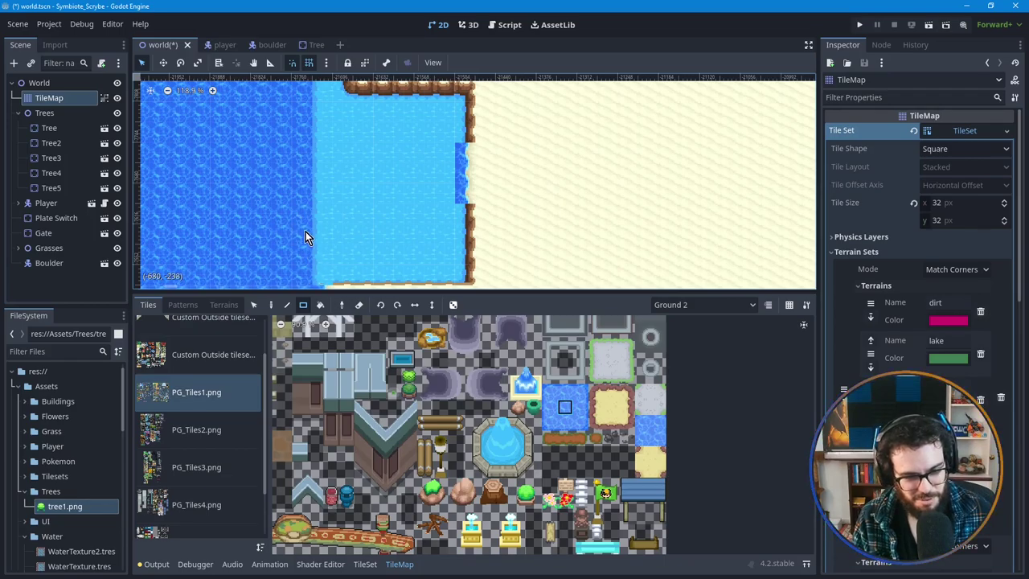
left_click(343, 215)
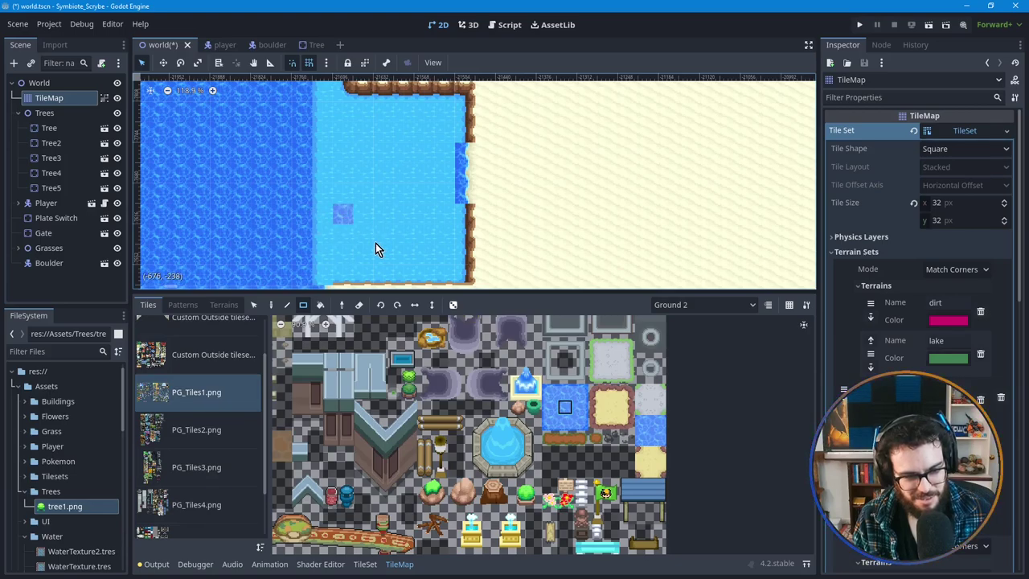
key("ctrl+z")
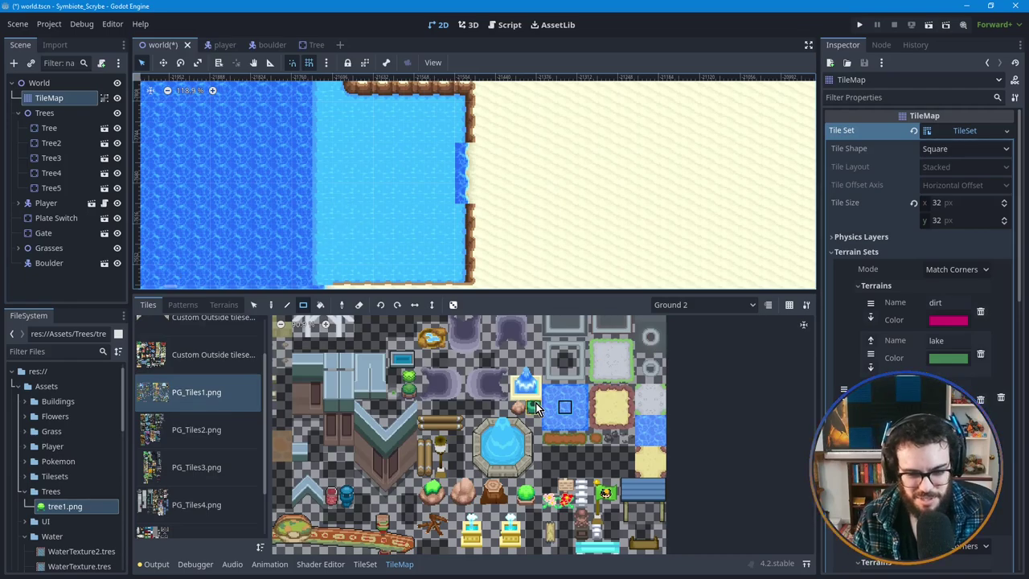
Step: Compare the upper middle tile of the plain blue water block with the deep sea water on the map
scroll(583, 394, "up", 2)
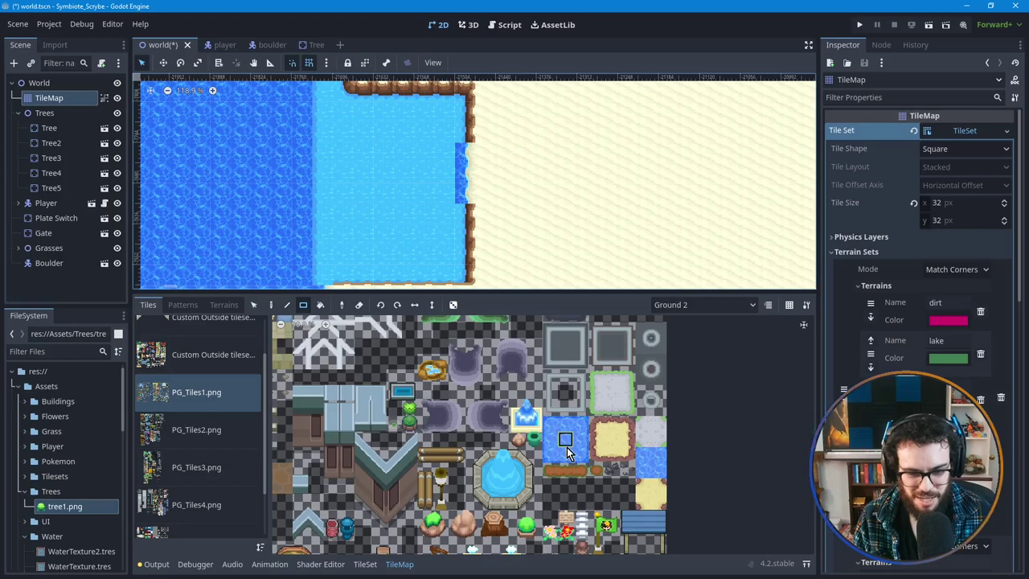
scroll(567, 453, "up", 4)
left_click(565, 394)
scroll(277, 192, "up", 2)
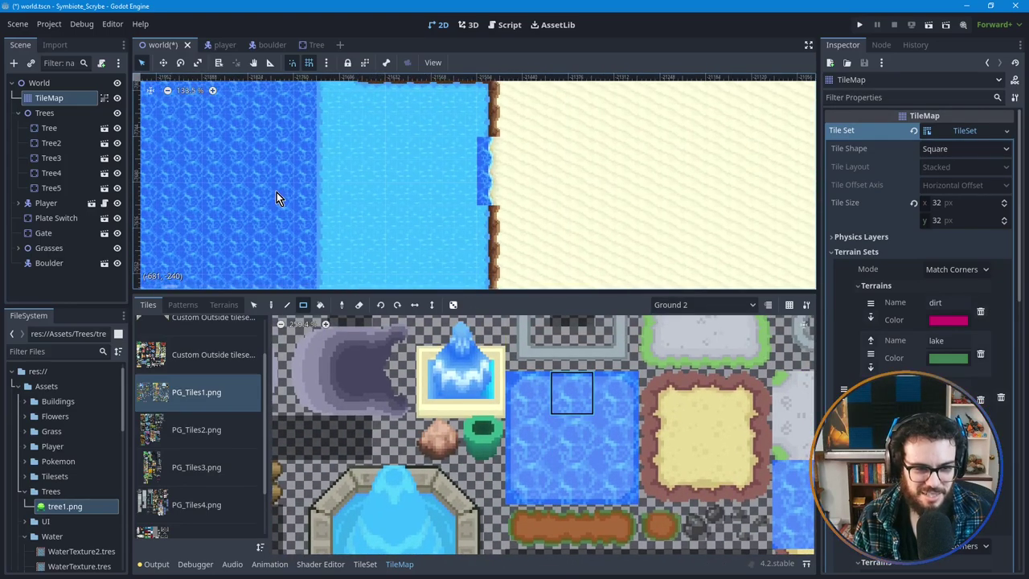
scroll(281, 198, "up", 6)
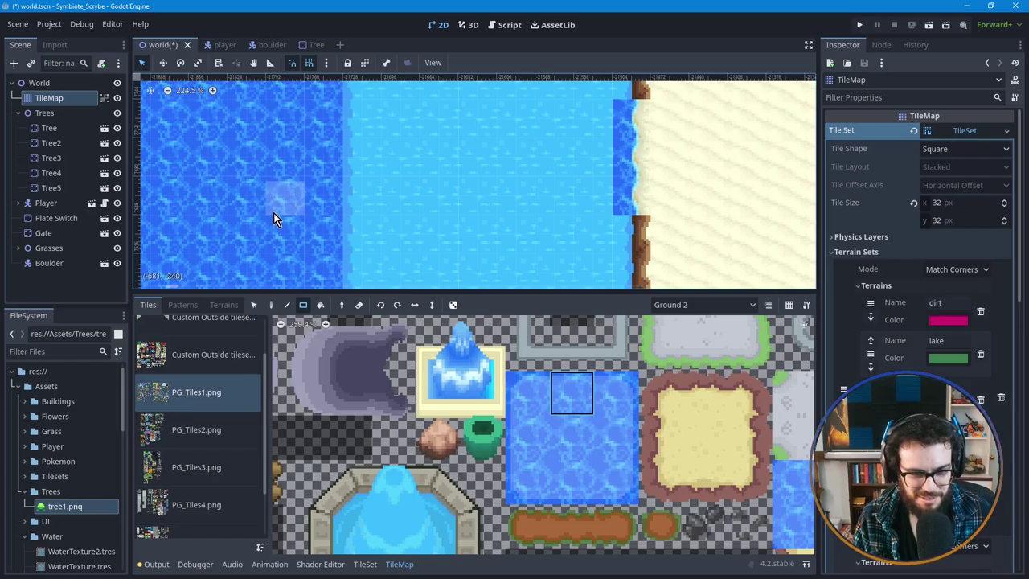
mouse_move(284, 200)
left_mouse_down()
mouse_move(283, 230)
mouse_move(293, 207)
left_mouse_up()
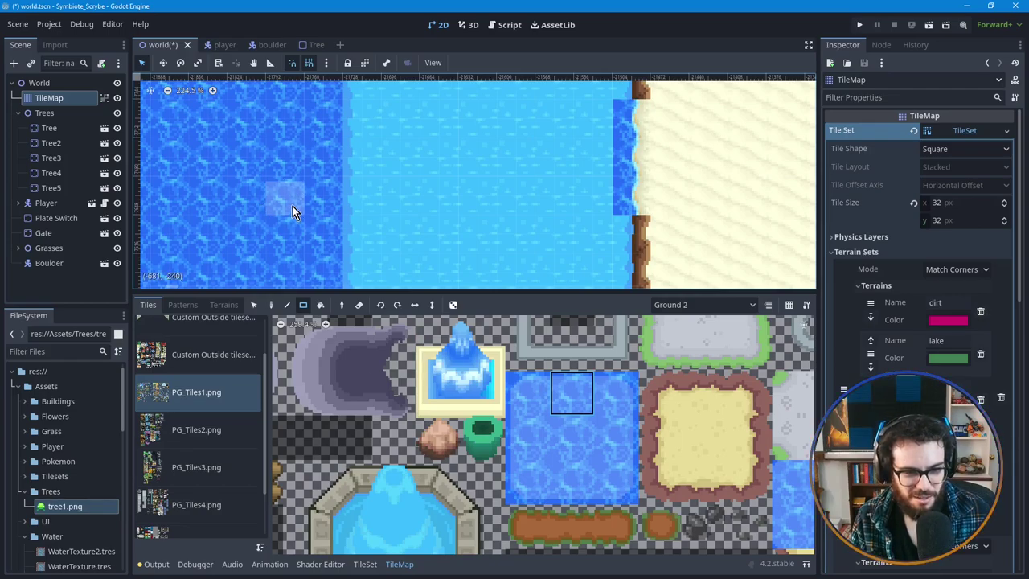
Step: Examine the rest of the PG_Tiles1.png atlas for matching water tiles and reselect the center tile of the plain blue water block
scroll(548, 368, "down", 5)
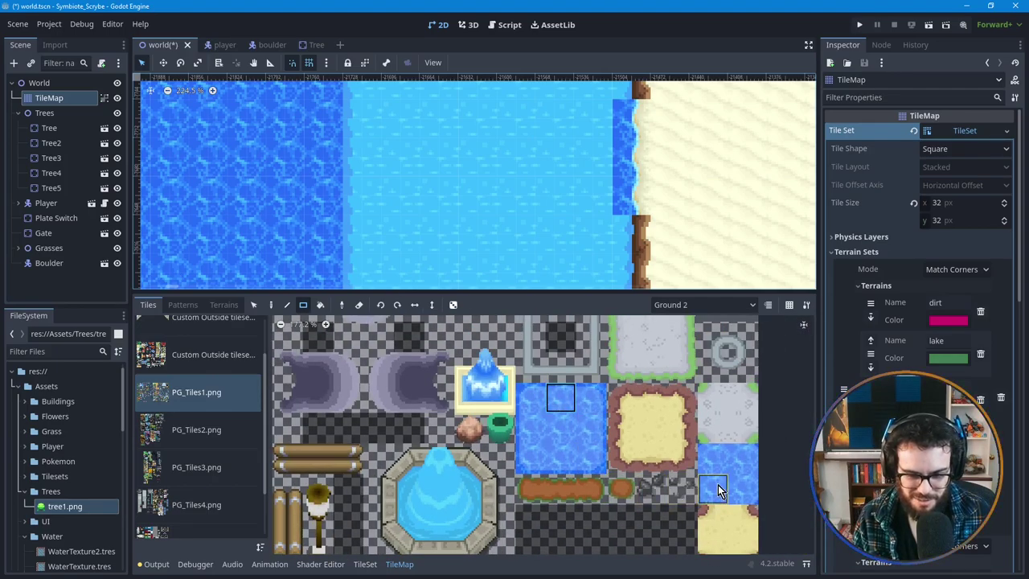
left_click(561, 432)
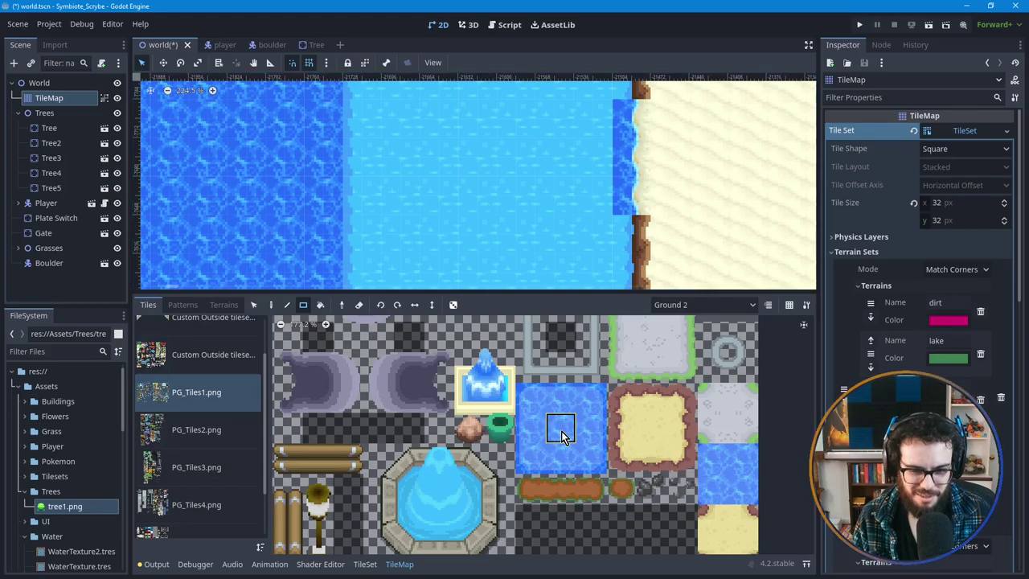
scroll(555, 426, "down", 3)
scroll(533, 370, "up", 10)
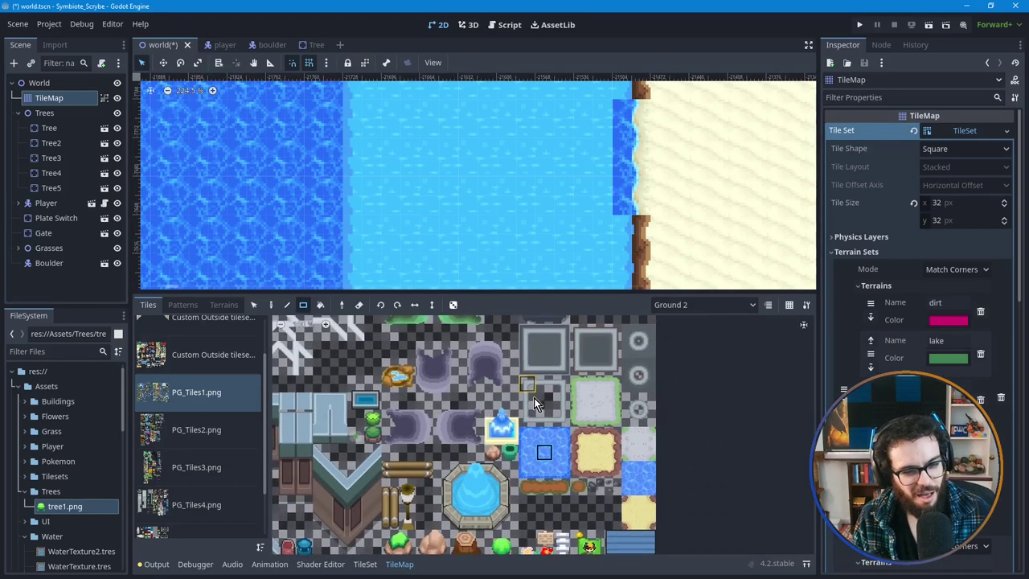
scroll(452, 424, "up", 3)
scroll(431, 455, "down", 2, "ctrl")
scroll(418, 434, "left", 5, "shift")
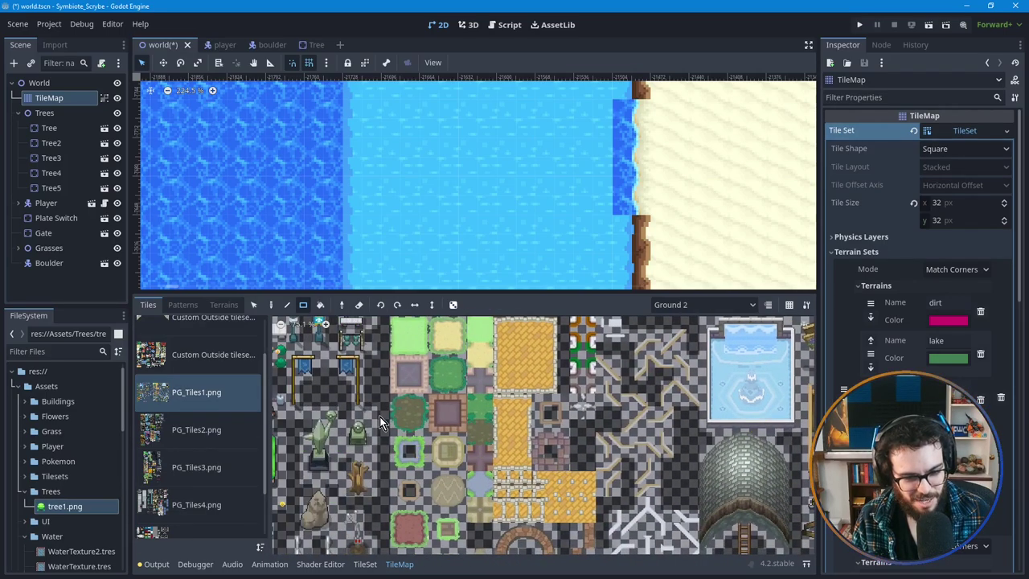
scroll(379, 416, "left", 8, "shift")
scroll(521, 418, "left", 10, "shift")
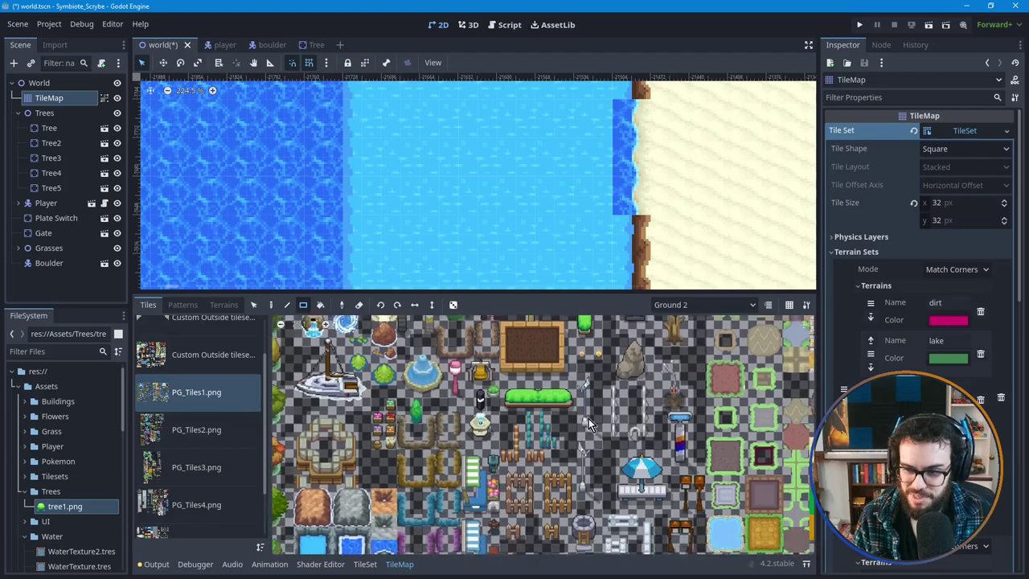
middle_click_drag(723, 470, 508, 410)
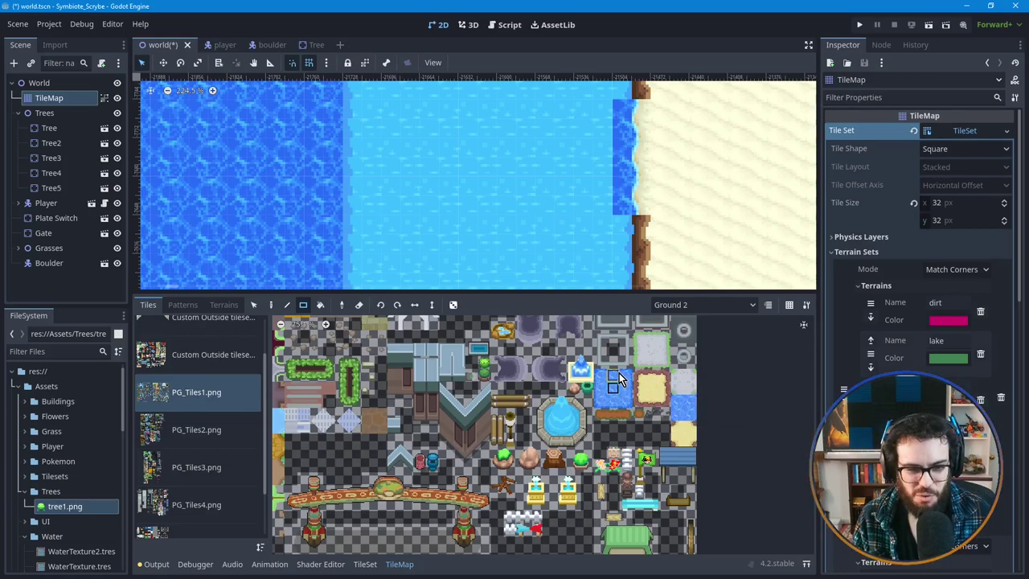
left_click(614, 389)
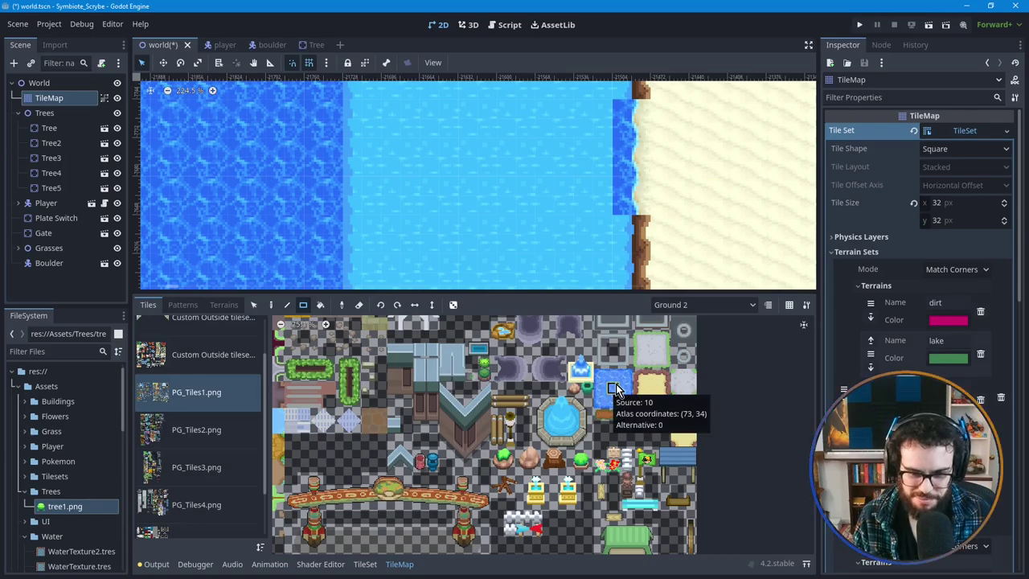
Step: Inspect the stepped shoreline and the inlet's water edges on the map against the first water blocks of the atlas
scroll(409, 193, "down", 2)
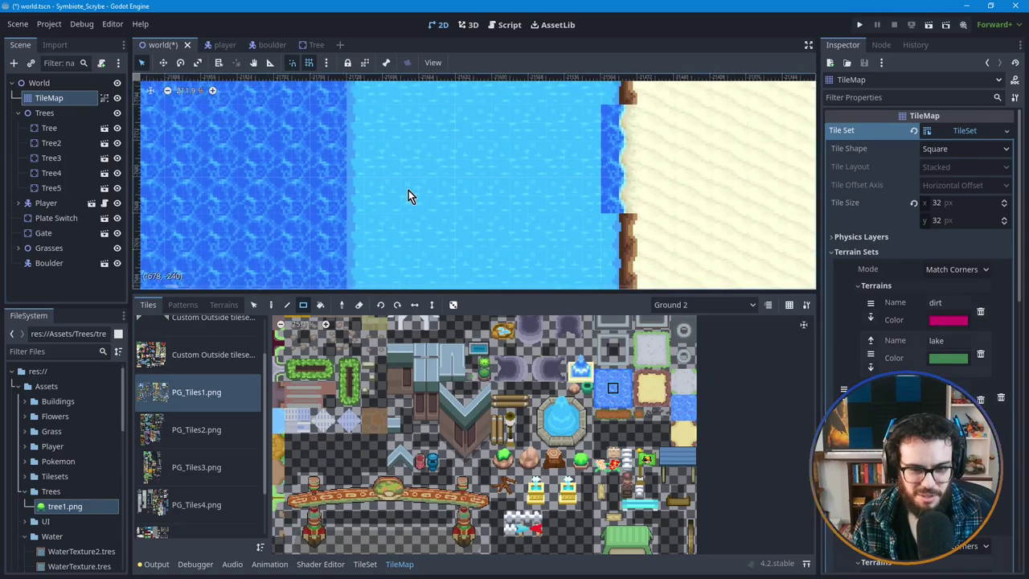
middle_click_drag(455, 207, 471, 232)
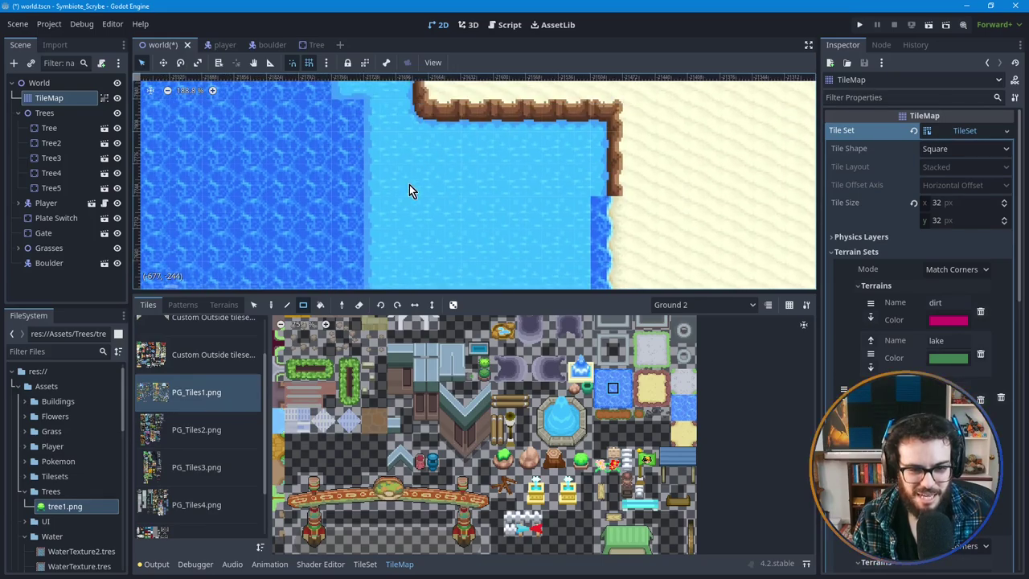
middle_click_drag(403, 372, 552, 478)
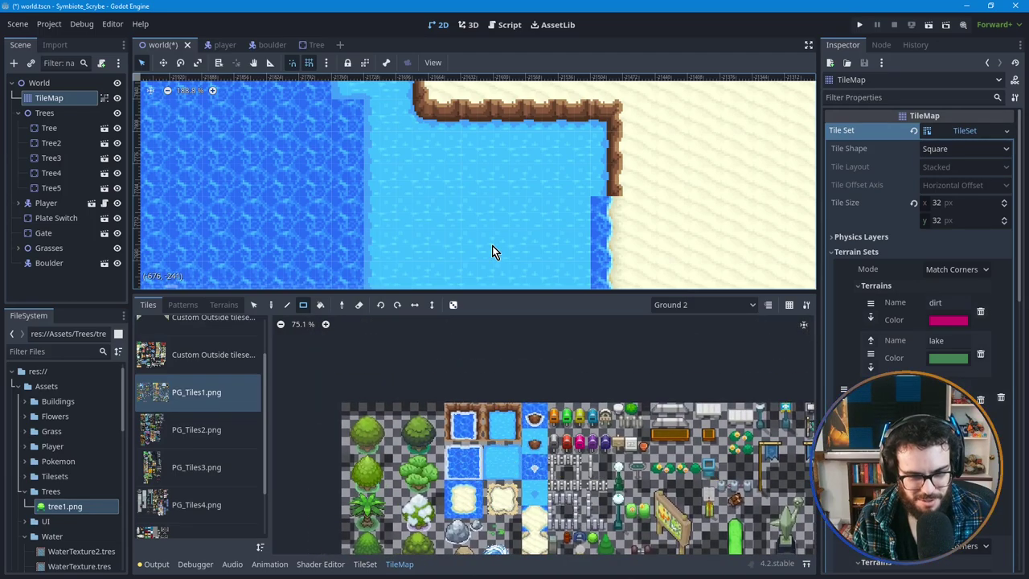
middle_click_drag(415, 249, 409, 369)
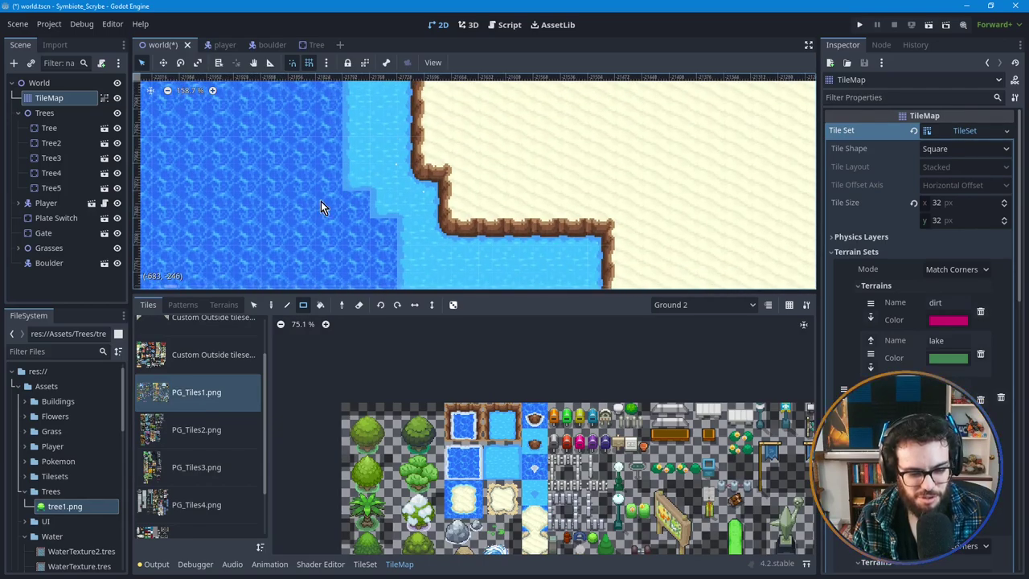
middle_click_drag(453, 253, 416, 202)
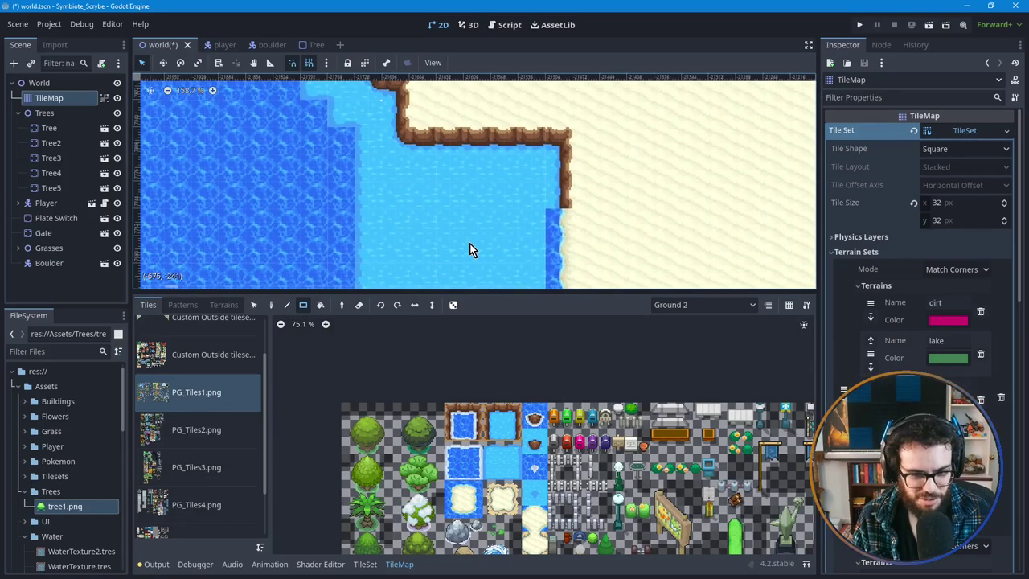
middle_click_drag(470, 239, 471, 203)
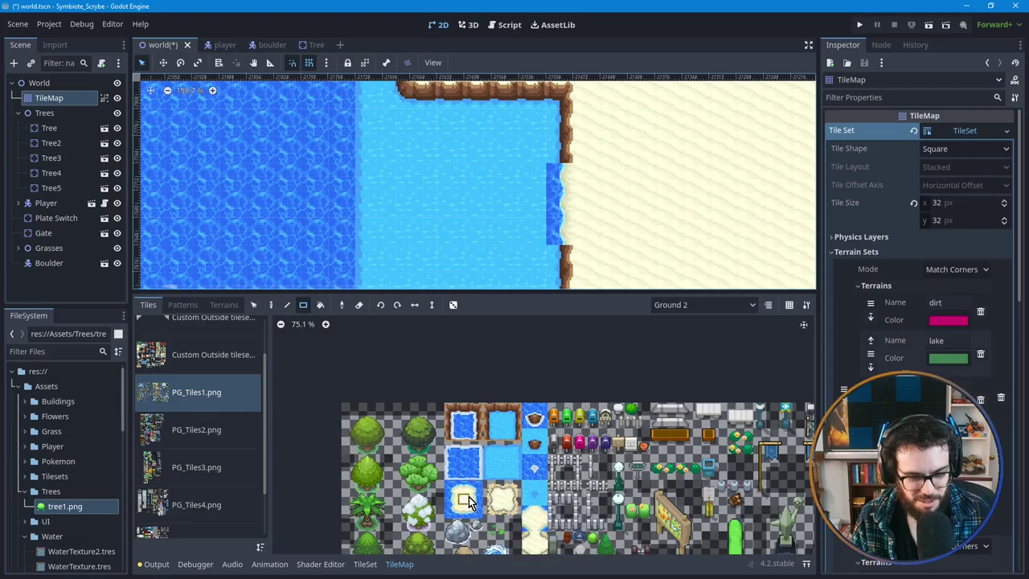
Step: Select the whole 3×3 white-edged deep water block in the PG_Tiles1.png atlas
scroll(470, 507, "up", 5)
scroll(486, 430, "up", 3)
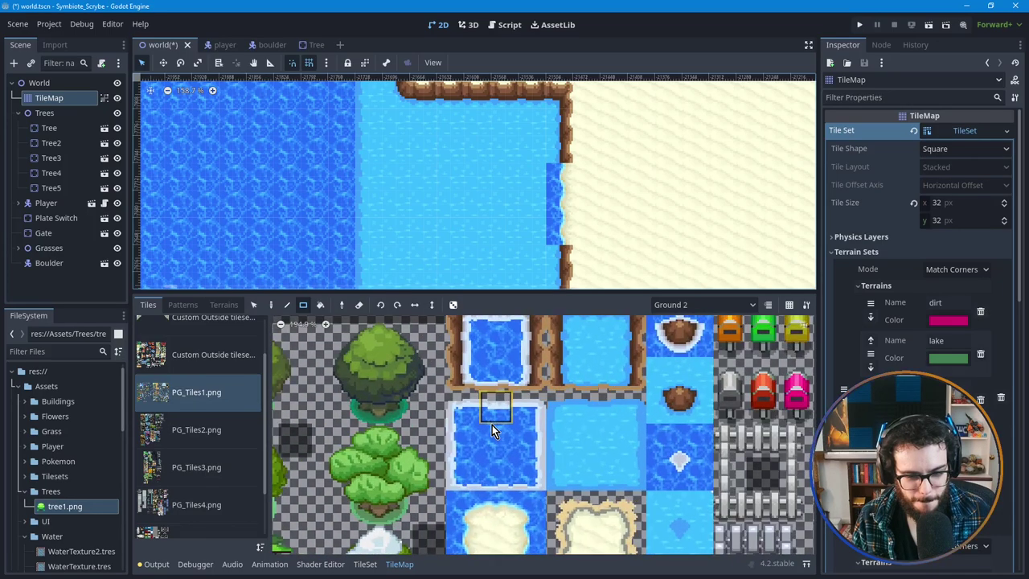
middle_click_drag(522, 447, 453, 429)
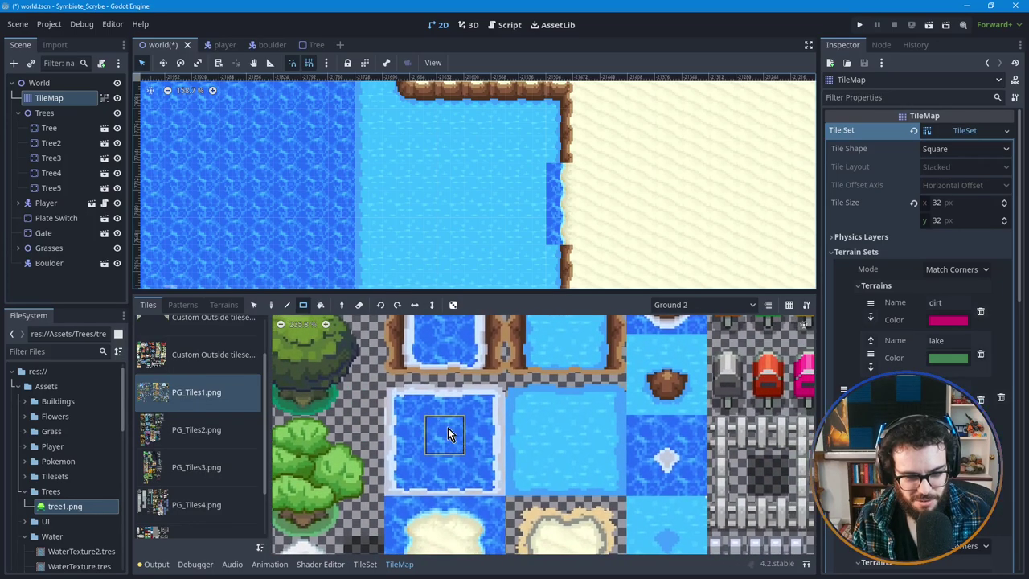
left_click_drag(402, 397, 488, 484)
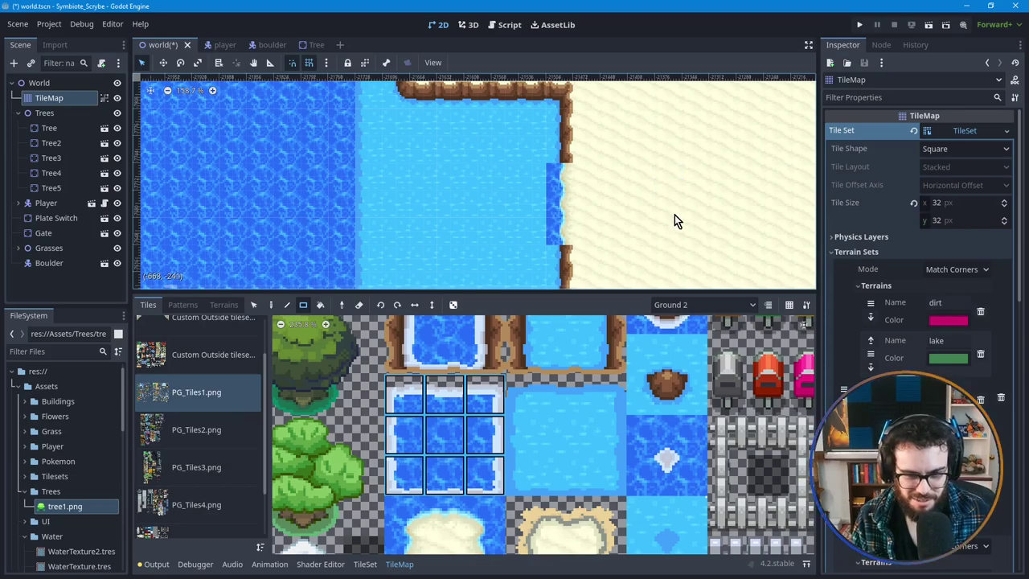
Step: Search the rest of the PG_Tiles1.png atlas for tiles that could join the light water to the sand
scroll(604, 432, "down", 4)
scroll(606, 425, "down", 4)
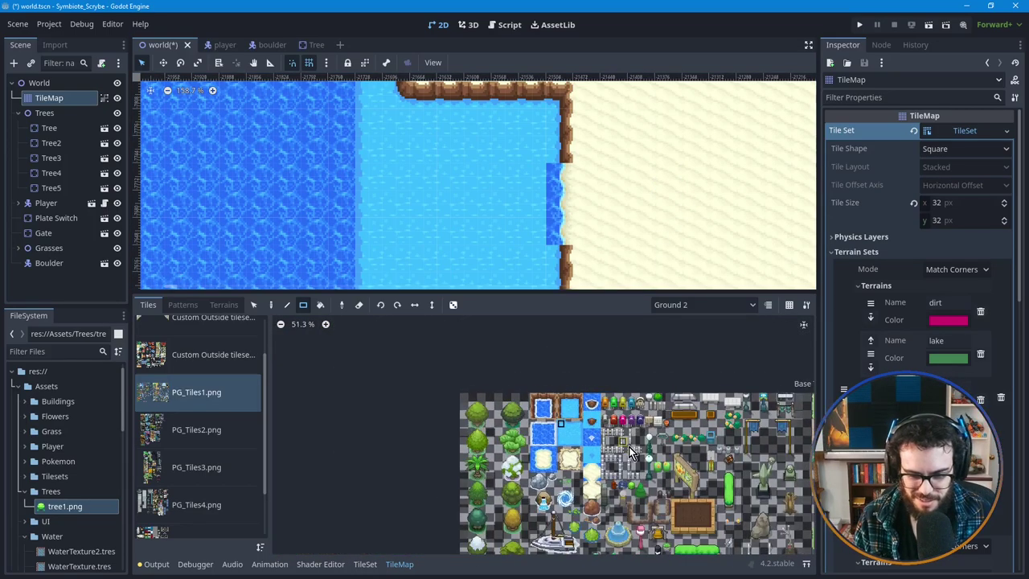
middle_click_drag(664, 476, 562, 440)
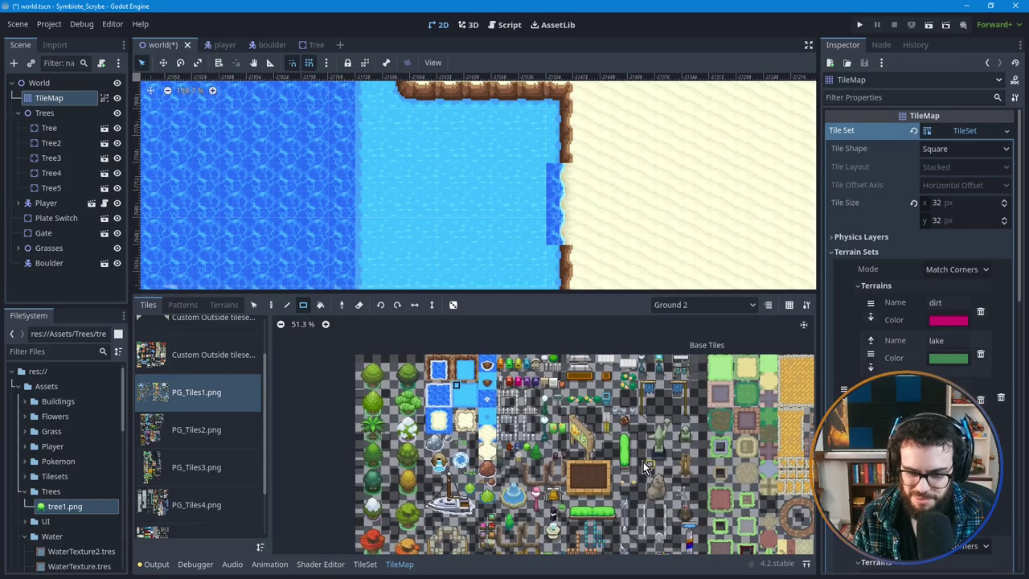
middle_click_drag(650, 467, 437, 434)
middle_click_drag(660, 446, 579, 483)
middle_click_drag(494, 497, 504, 416)
scroll(523, 443, "down", 3, "ctrl")
scroll(480, 411, "left", 4, "shift")
Step: Look through the PG_Tiles2.png and PG_Tiles3.png atlases for water-to-sand edge tiles
left_click(208, 430)
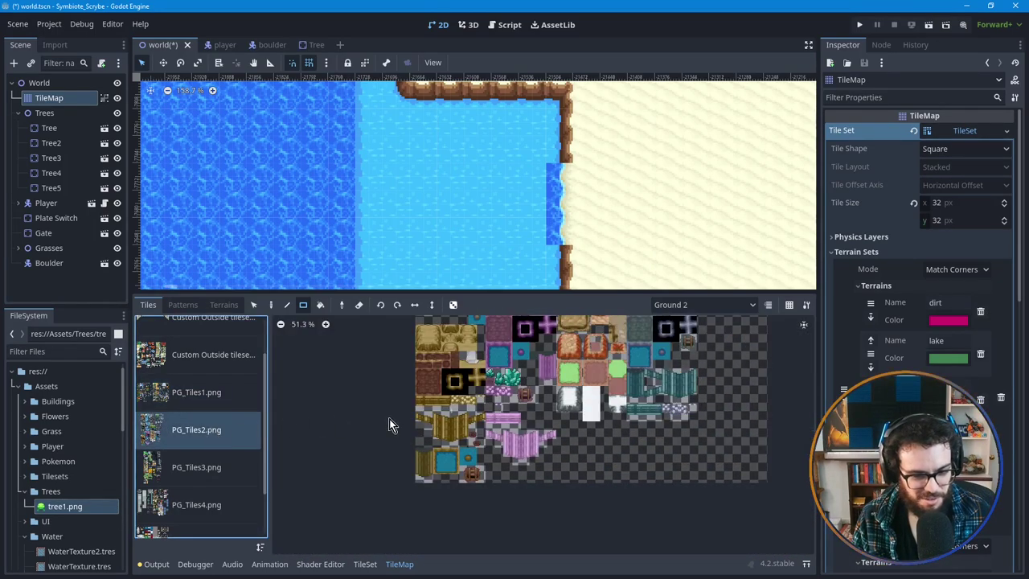
scroll(464, 430, "up", 5)
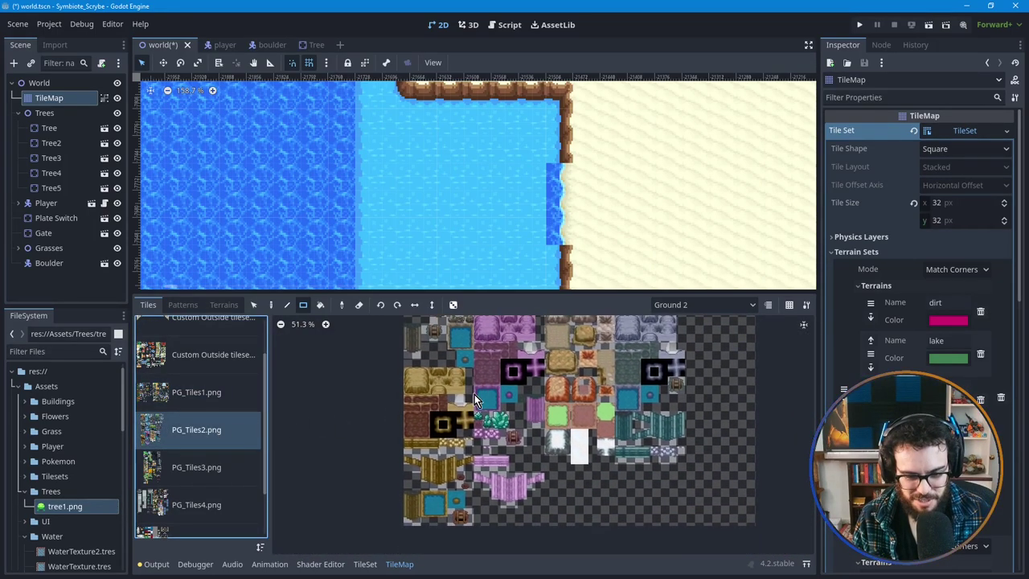
scroll(519, 426, "up", 3)
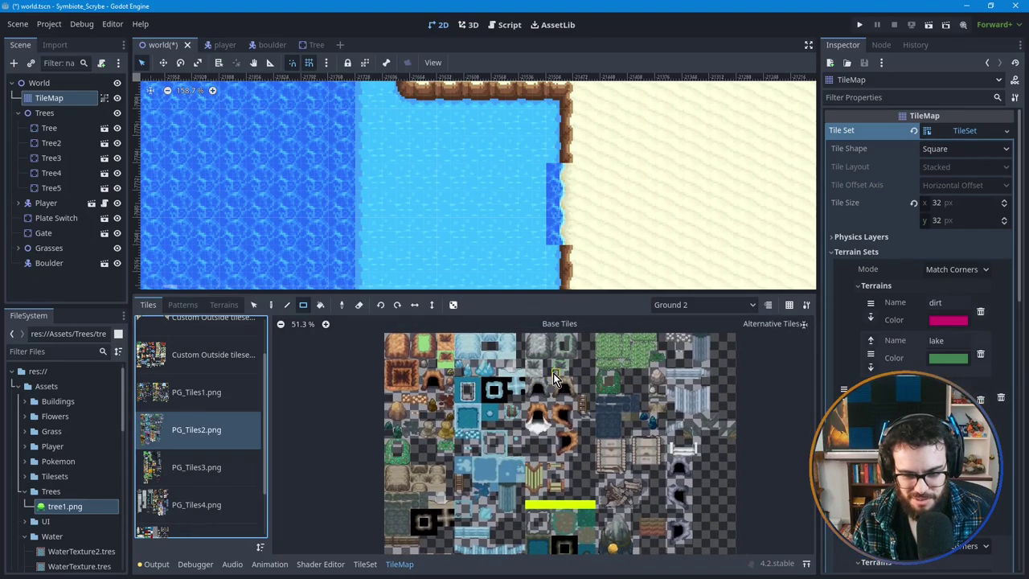
scroll(545, 408, "up", 2)
left_click(202, 466)
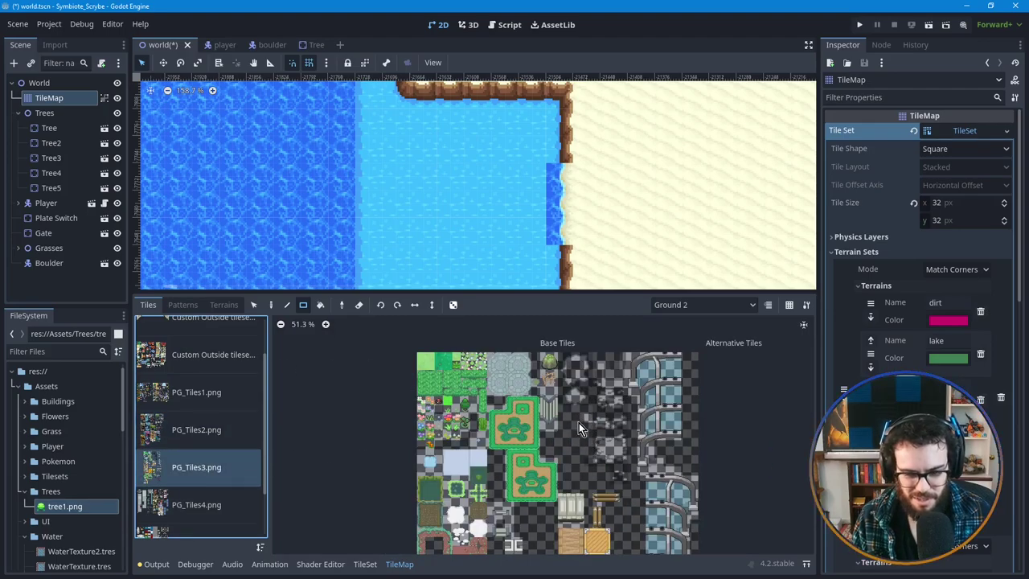
scroll(577, 426, "up", 1)
scroll(574, 410, "down", 3)
scroll(572, 402, "down", 6)
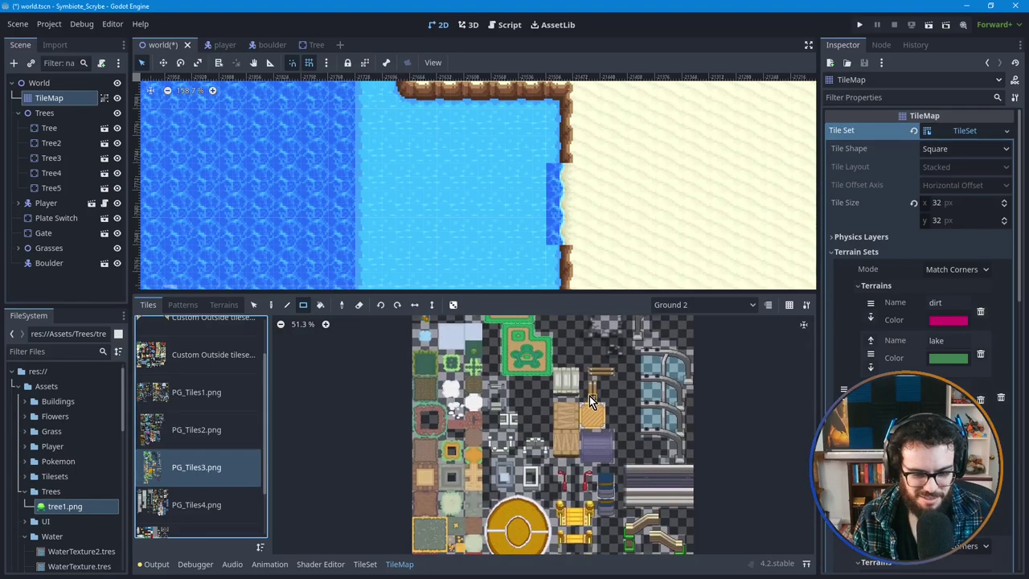
scroll(585, 409, "down", 4)
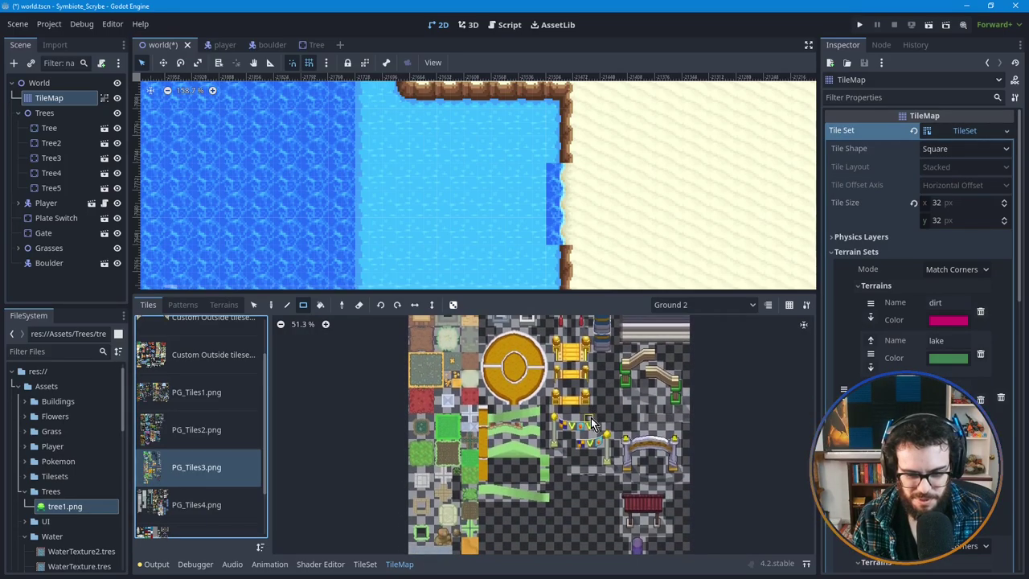
Step: Look through the PG_Tiles4.png atlas for water-to-sand edge tiles
left_click(211, 507)
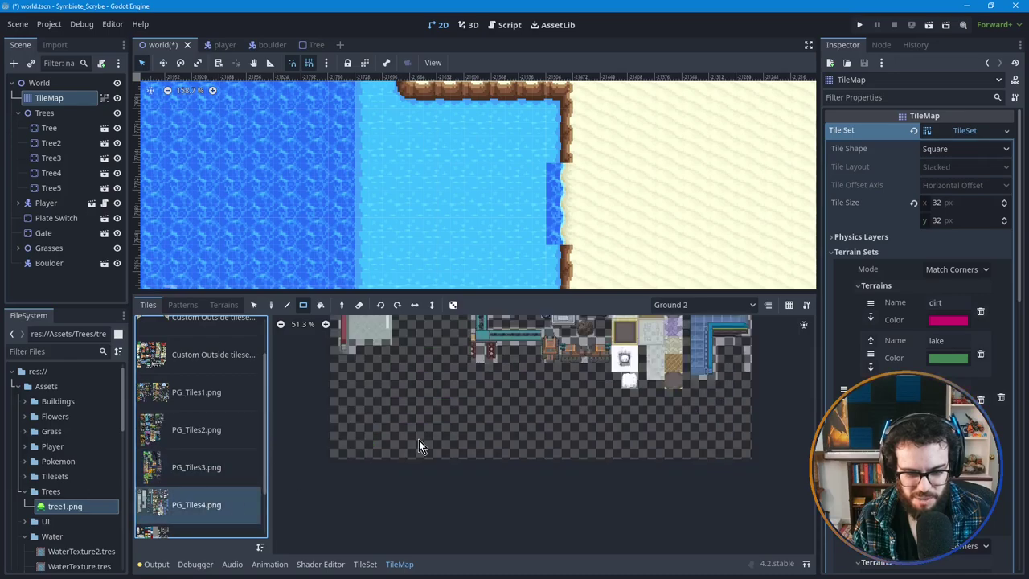
scroll(537, 368, "up", 5)
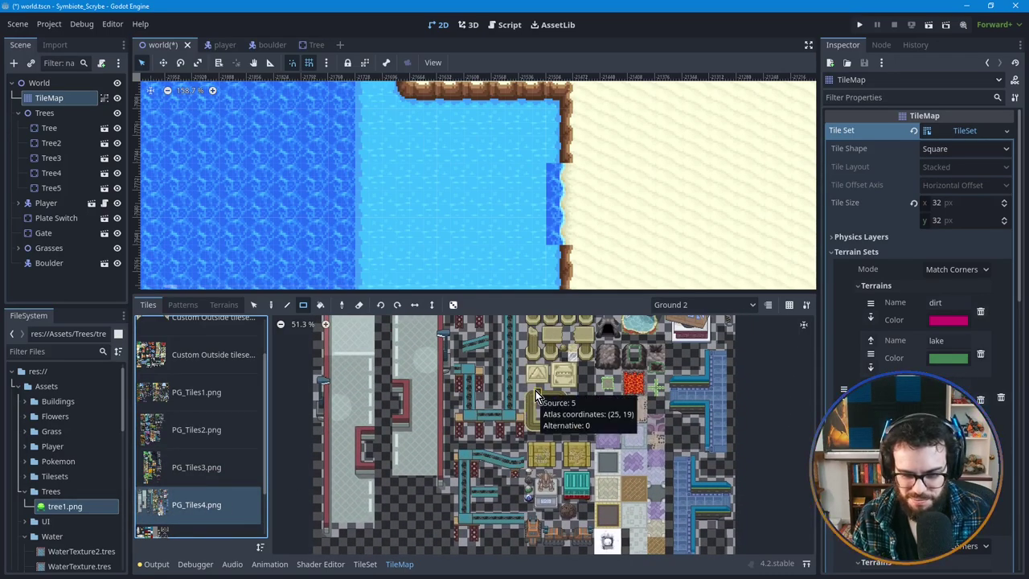
scroll(534, 393, "up", 4)
scroll(518, 434, "up", 2)
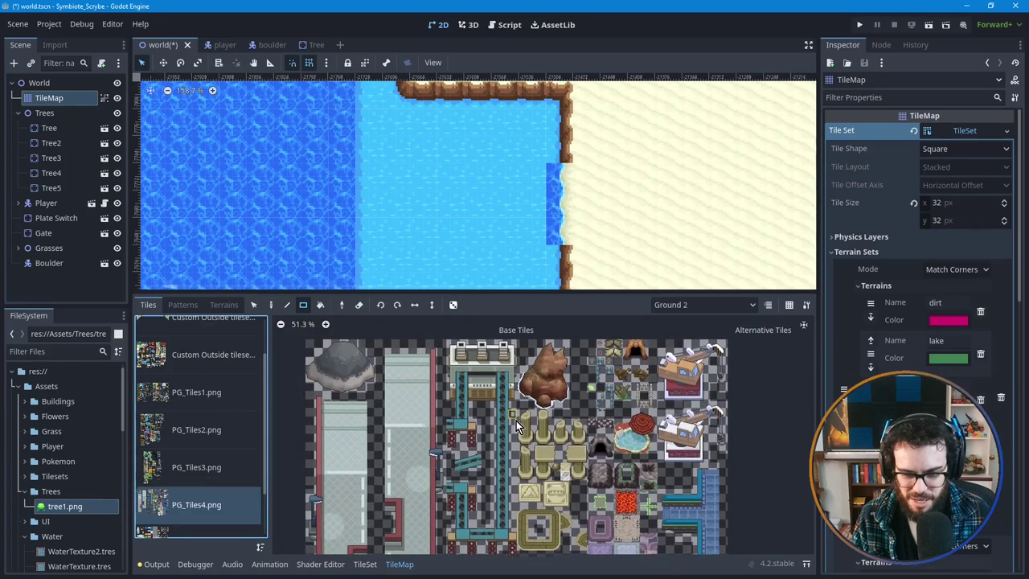
scroll(531, 446, "down", 4)
scroll(548, 438, "down", 5)
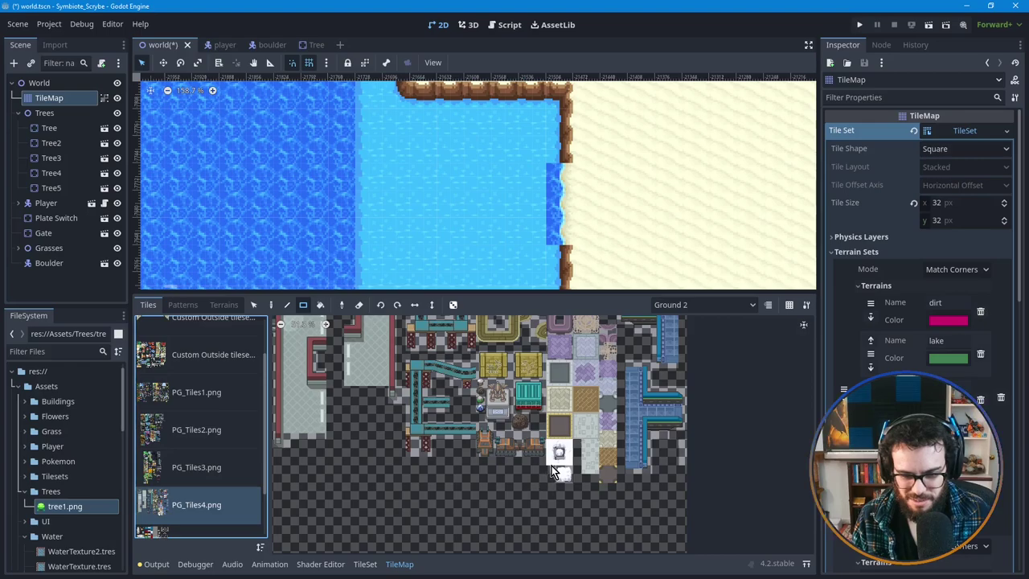
scroll(643, 357, "up", 7)
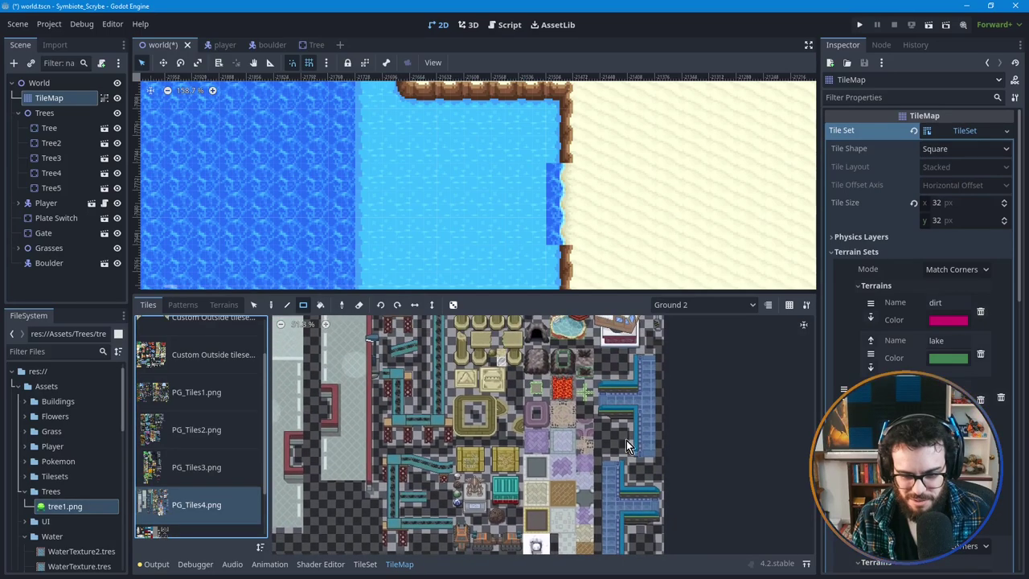
scroll(609, 440, "left", 5)
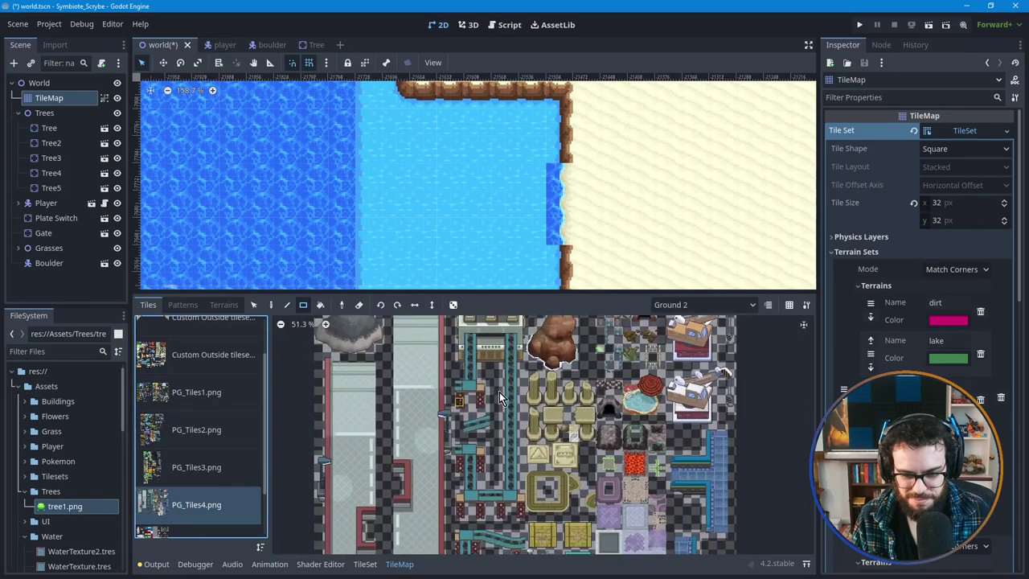
scroll(201, 494, "down", 1)
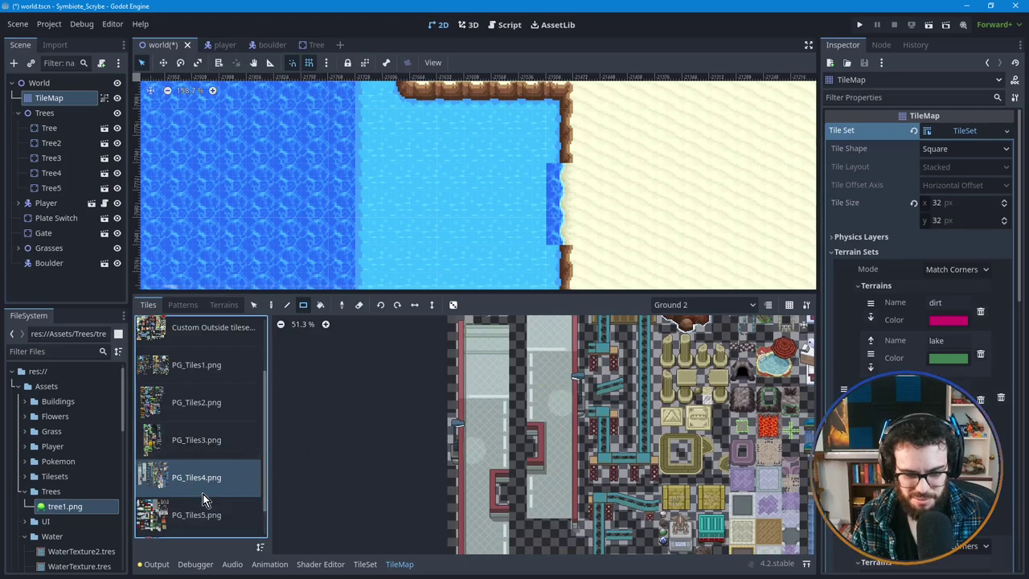
Step: Recheck the PG_Tiles3.png and PG_Tiles2.png atlases for shoreline tiles, and return to PG_Tiles1.png
left_click(204, 440)
scroll(520, 499, "right", 2)
scroll(533, 391, "up", 3)
scroll(502, 389, "down", 10)
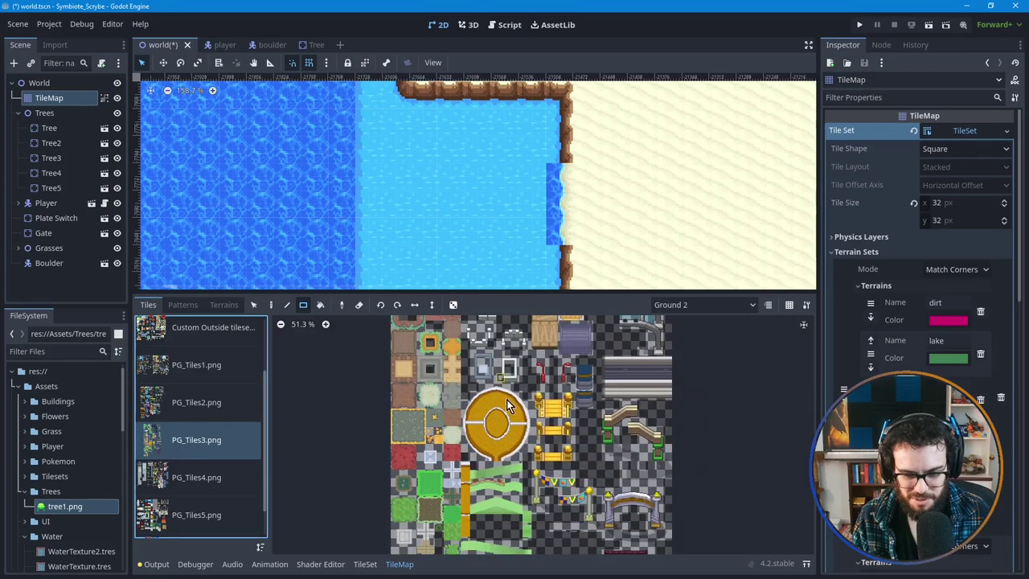
left_click(197, 402)
scroll(546, 402, "up", 5)
scroll(520, 455, "up", 6)
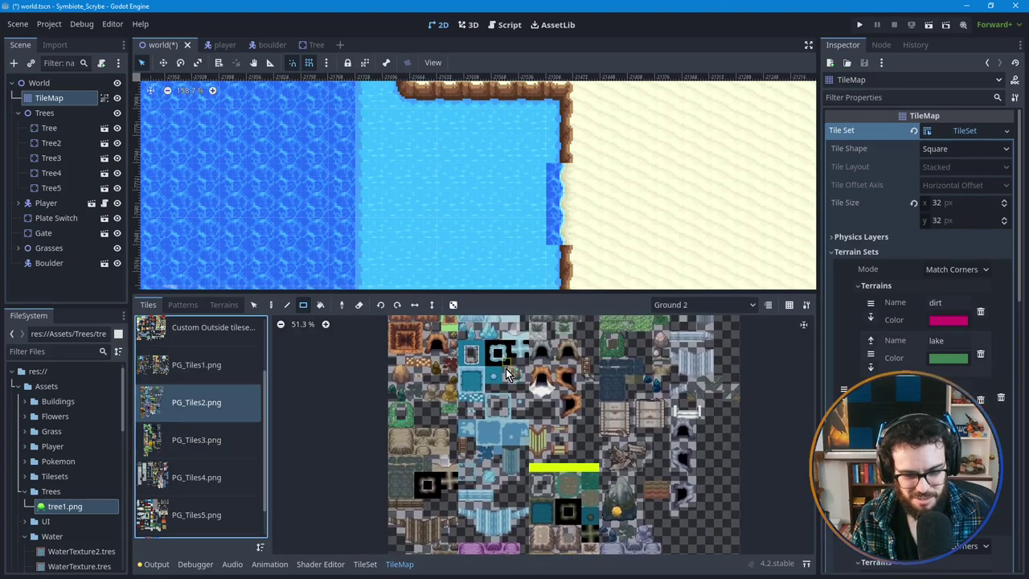
left_click(206, 370)
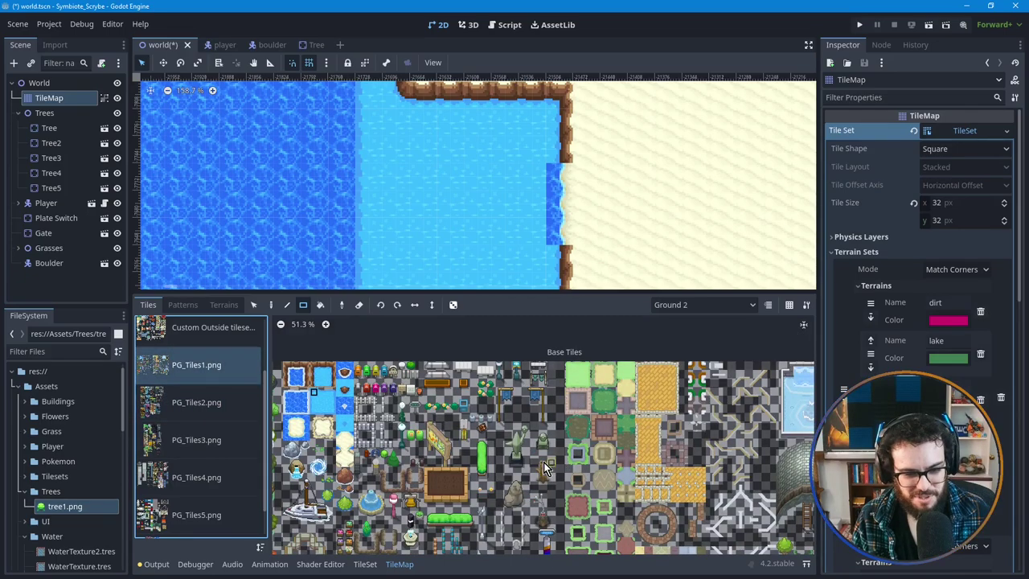
Step: Select the center tile of the plain light water block and enlarge the map viewport to show more of the inlet's shoreline
left_click(325, 409)
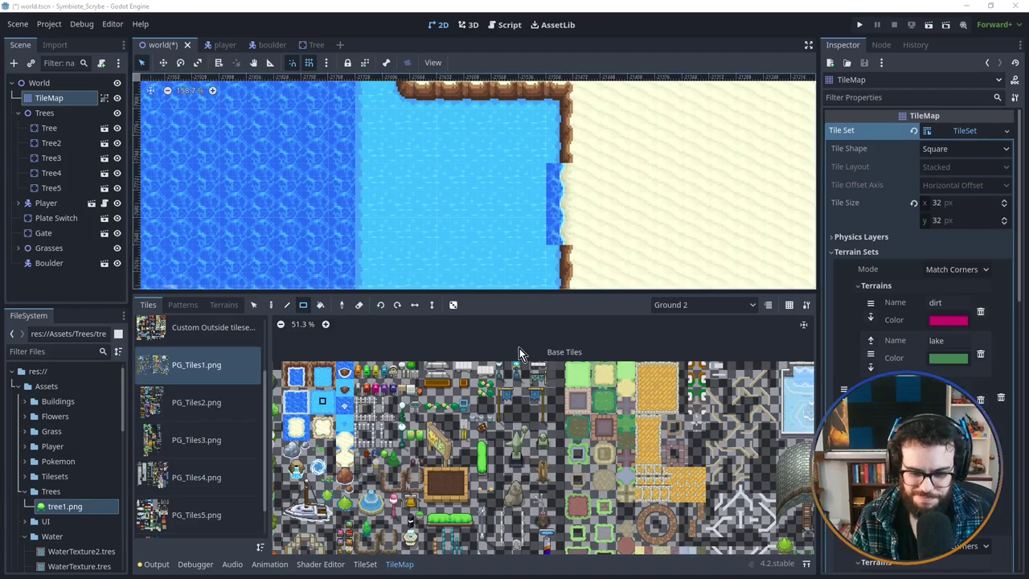
middle_click_drag(615, 458, 672, 457)
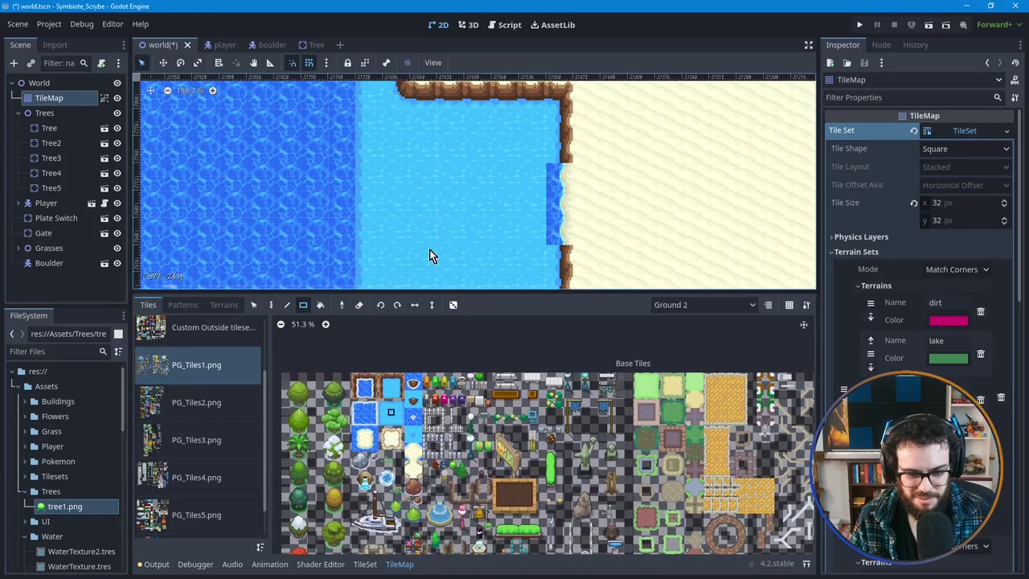
left_click_drag(516, 291, 512, 332)
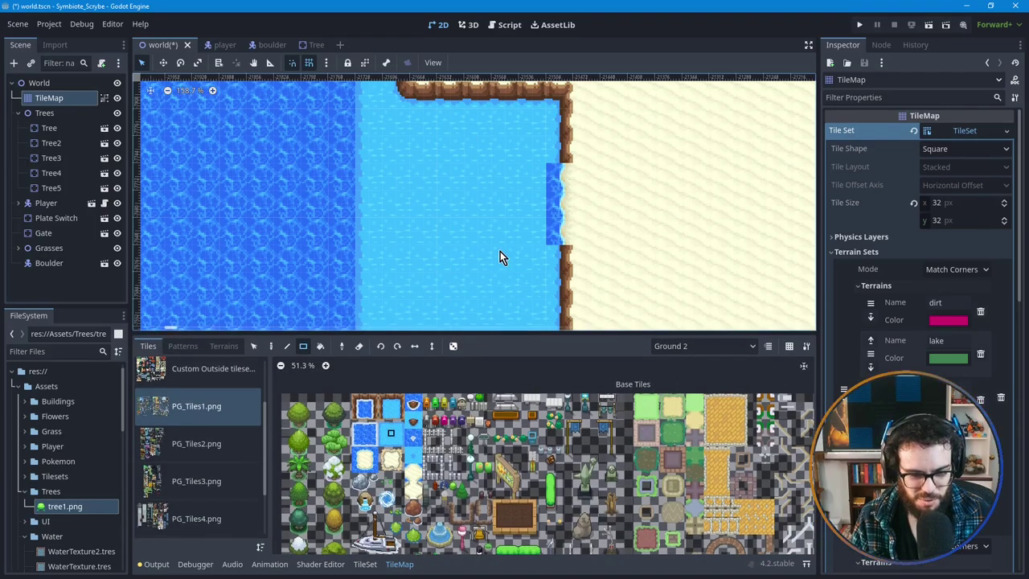
middle_click_drag(437, 228, 381, 227)
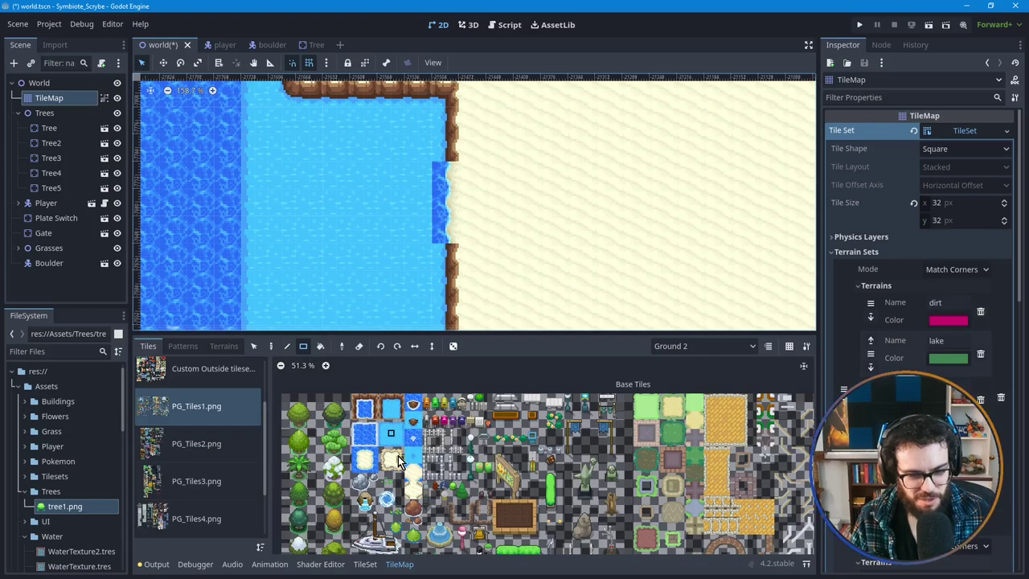
Step: Paint the upper-left tile of the rock in deep water onto the lowest cell of the sandy opening with the Paint tool
scroll(405, 452, "up", 1)
scroll(406, 446, "up", 3)
scroll(422, 418, "up", 1)
middle_click_drag(419, 431, 414, 476)
left_click(460, 412)
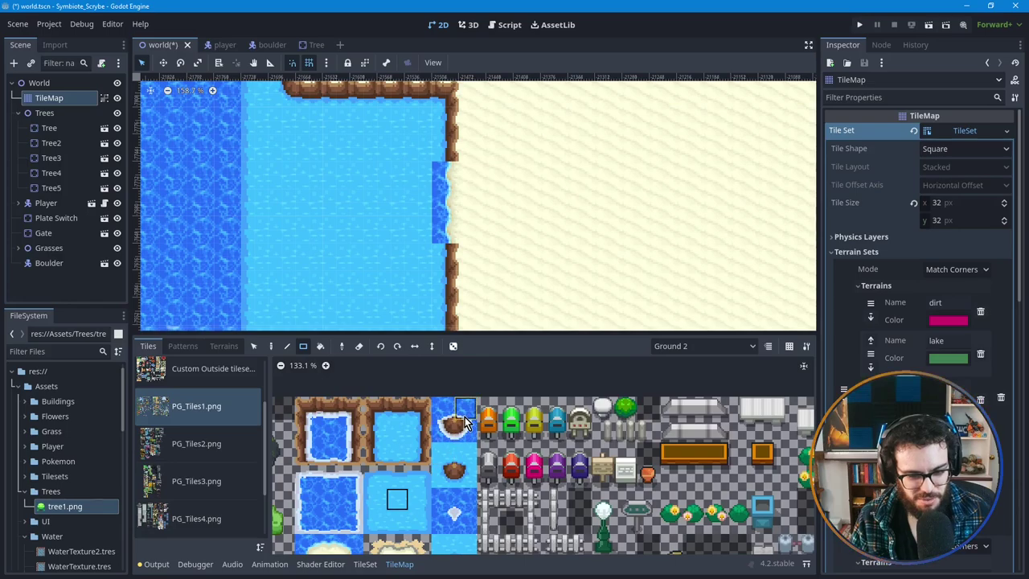
left_click(442, 407)
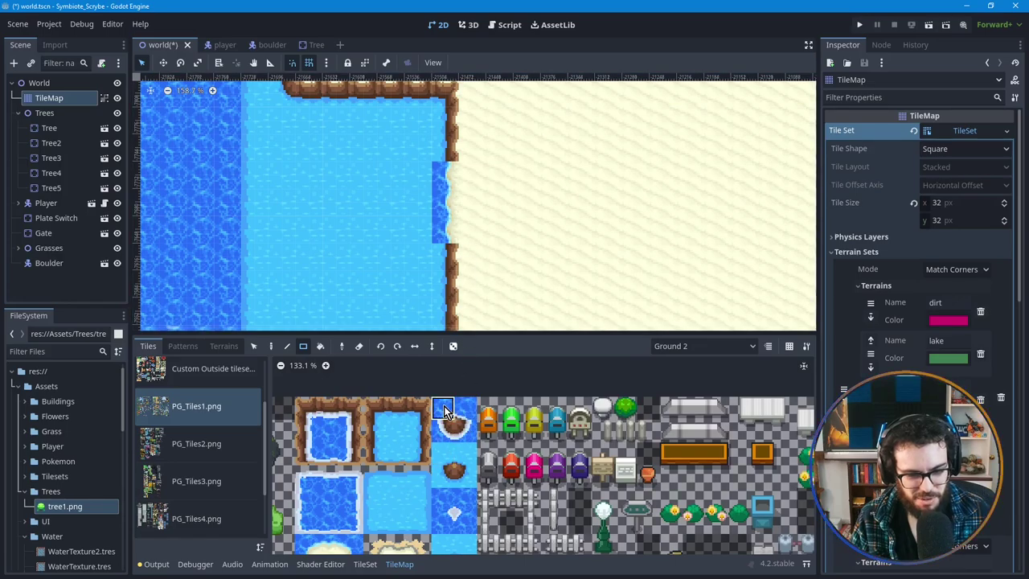
left_click(271, 346)
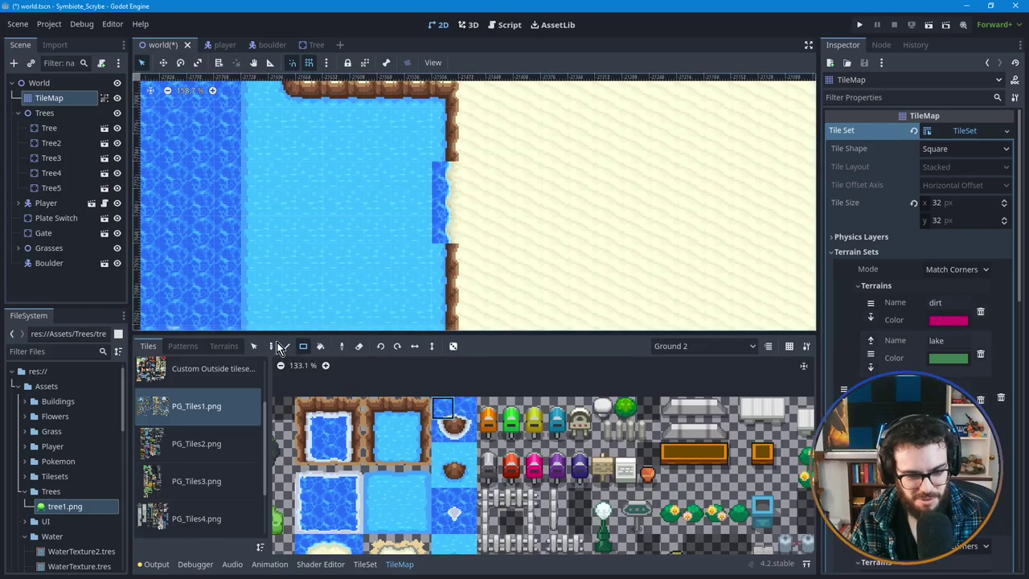
left_click(445, 233)
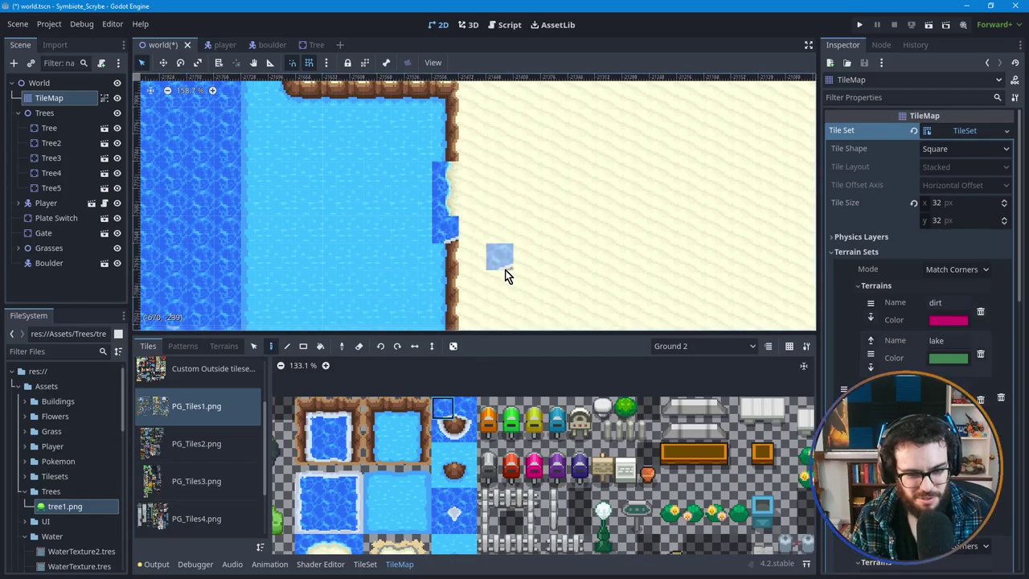
Step: Paint the lower-left tile of the rock in deep water onto the uppermost cell of the sandy opening
left_click(443, 428)
left_click(450, 173)
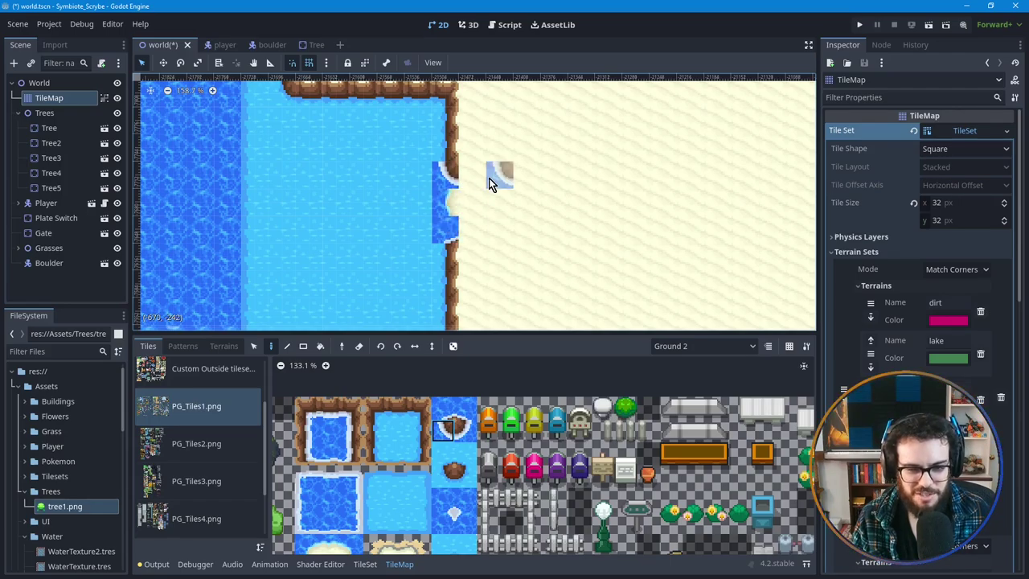
left_click(455, 261)
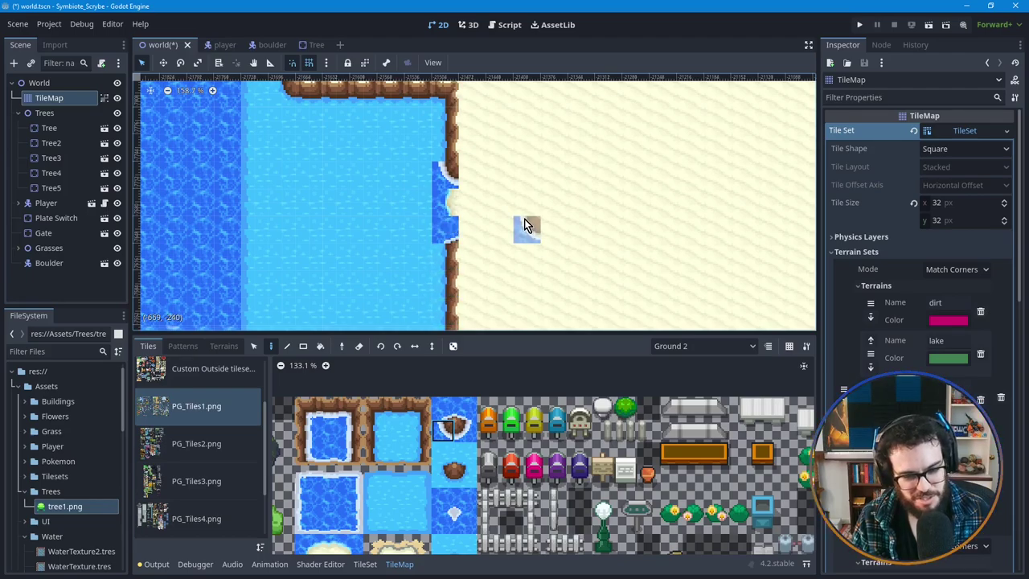
Step: Switch to the tile Selection tool and inspect how the new corner tiles of the opening meet the rock edge
scroll(516, 231, "down", 1)
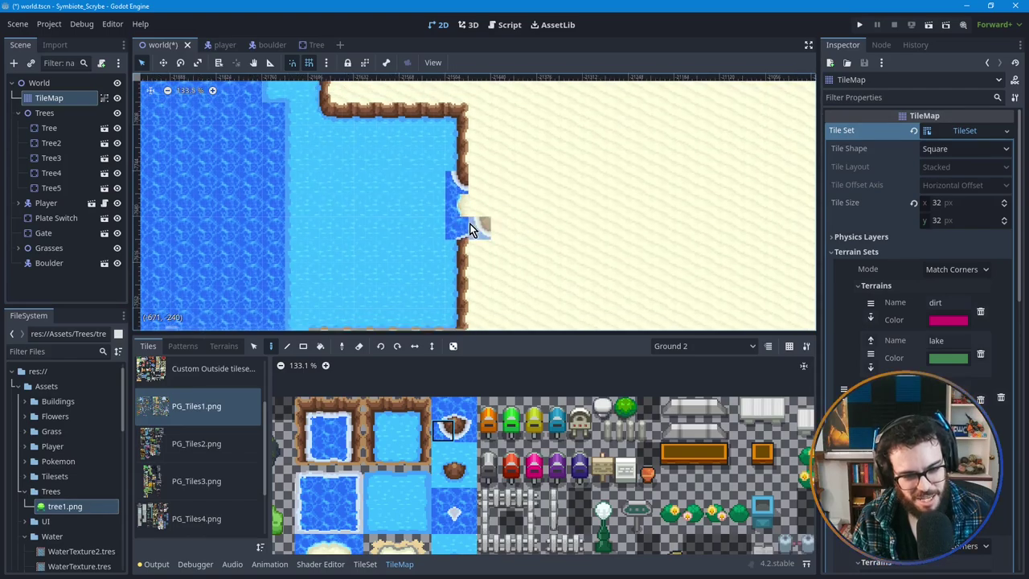
scroll(458, 229, "up", 2)
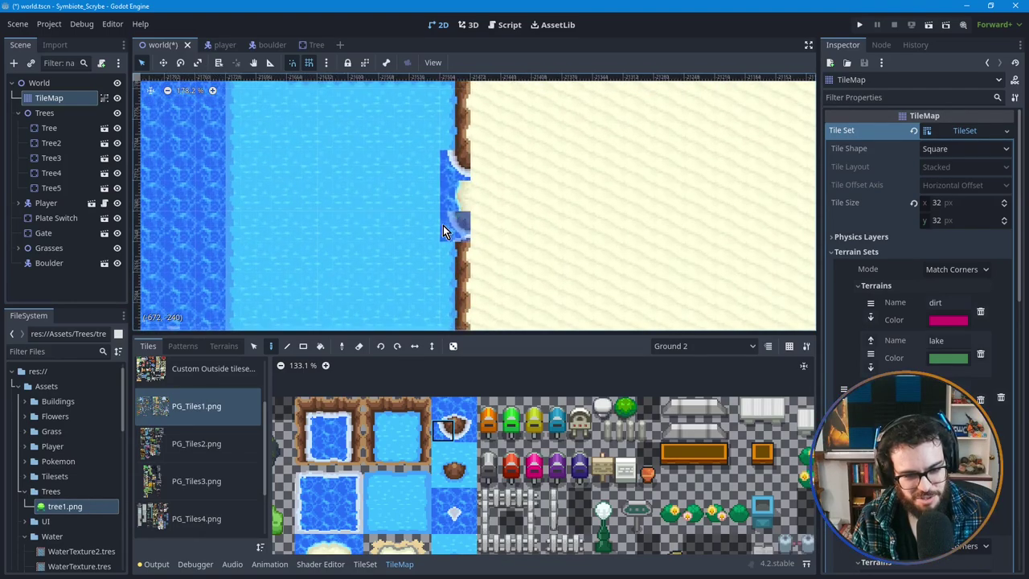
left_click(253, 346)
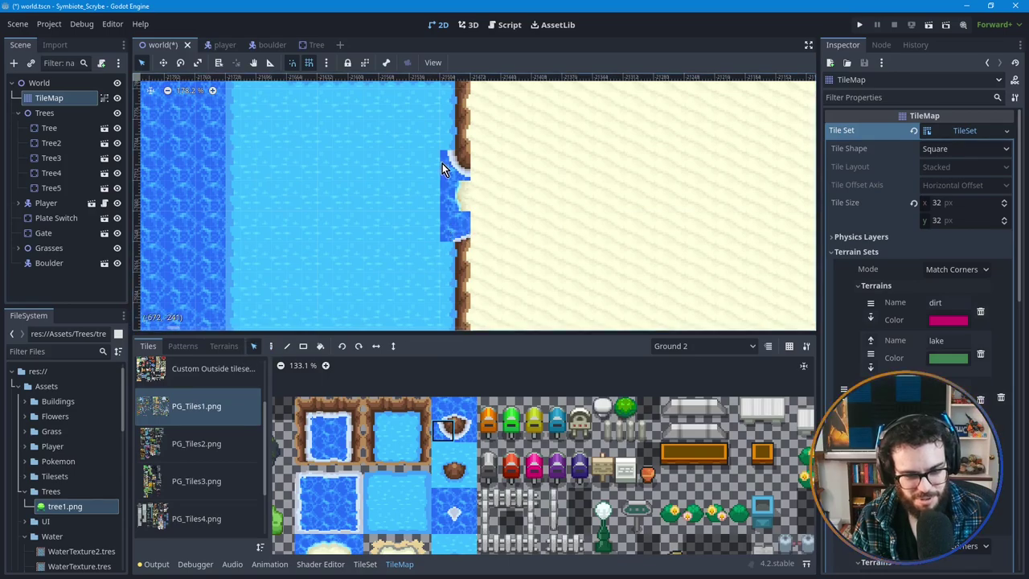
scroll(508, 223, "down", 2)
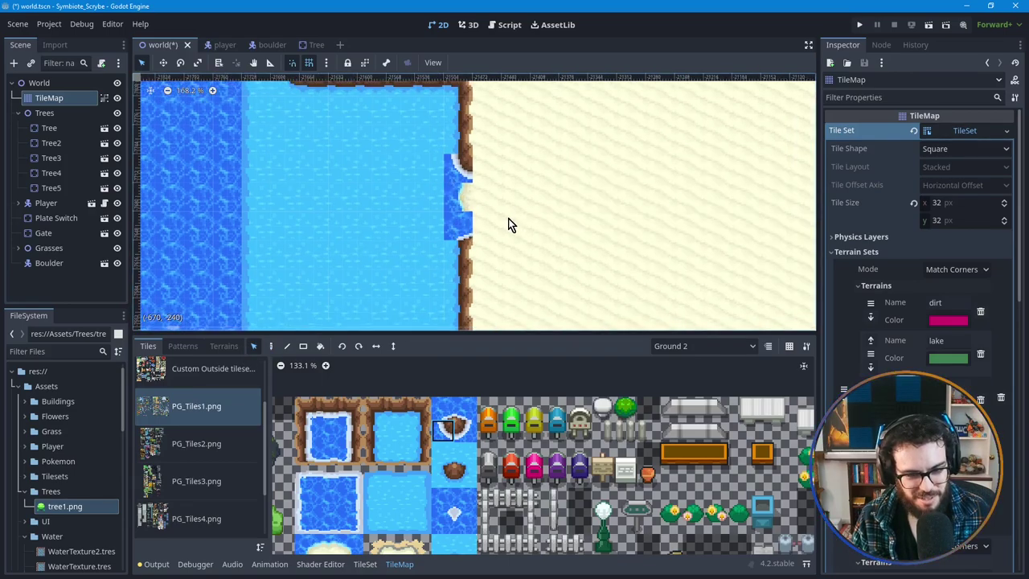
Step: Examine the inlet's rock edge and sandy opening against the surrounding shallow water, deep sea and sand
scroll(508, 224, "down", 1)
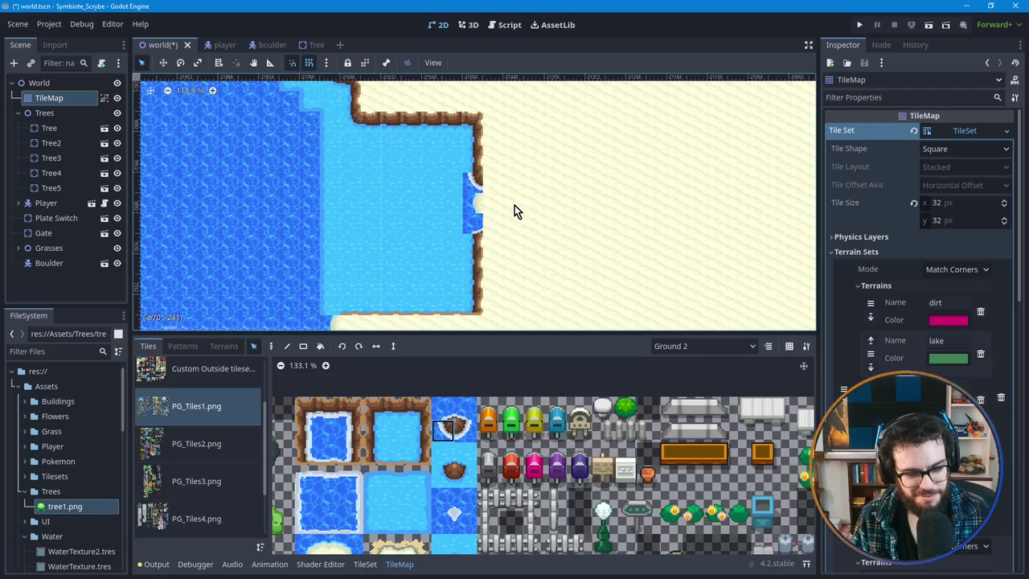
scroll(433, 519, "down", 4)
middle_click_drag(438, 508, 515, 448)
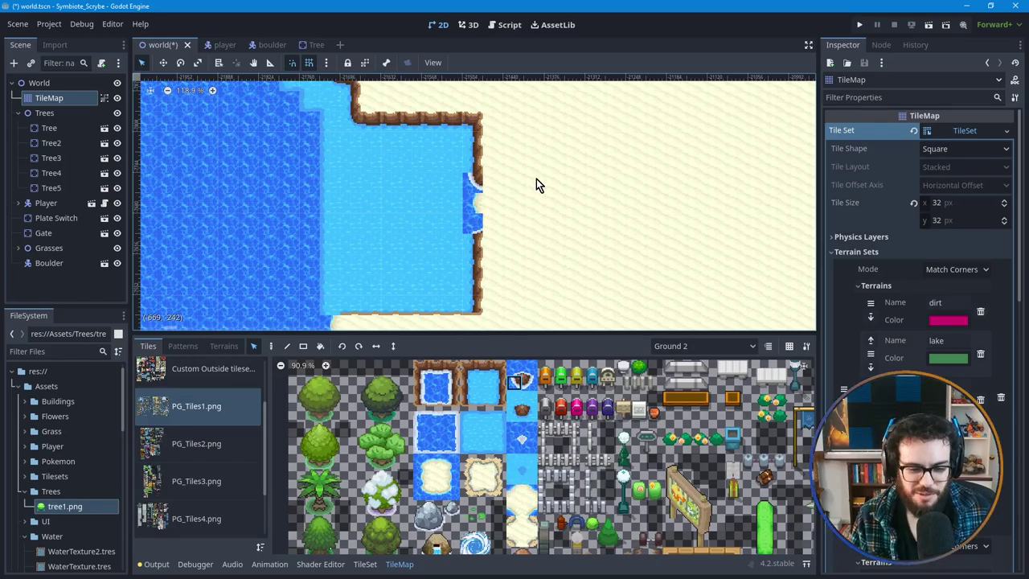
middle_click_drag(543, 163, 547, 203)
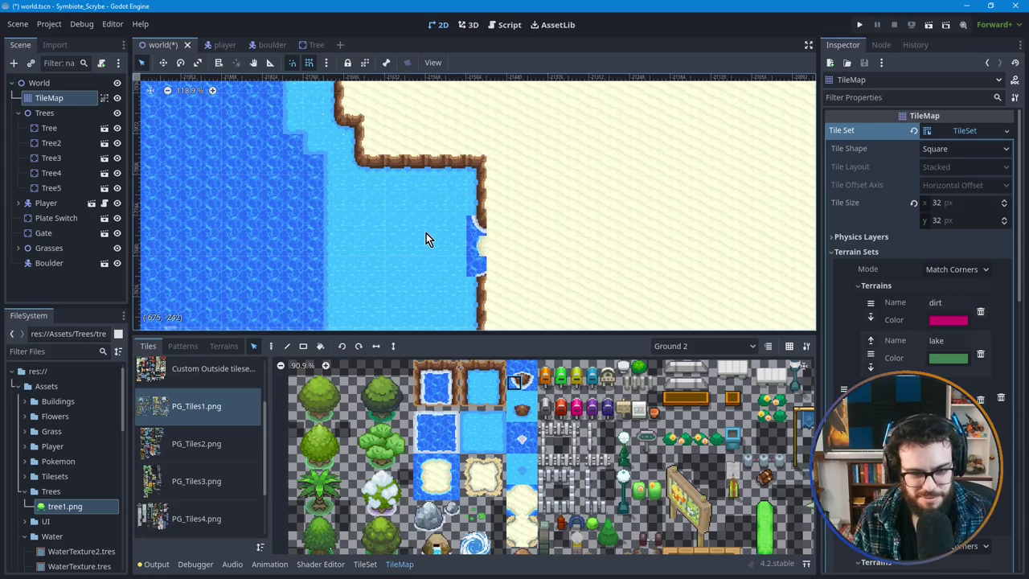
middle_click_drag(422, 193, 439, 172)
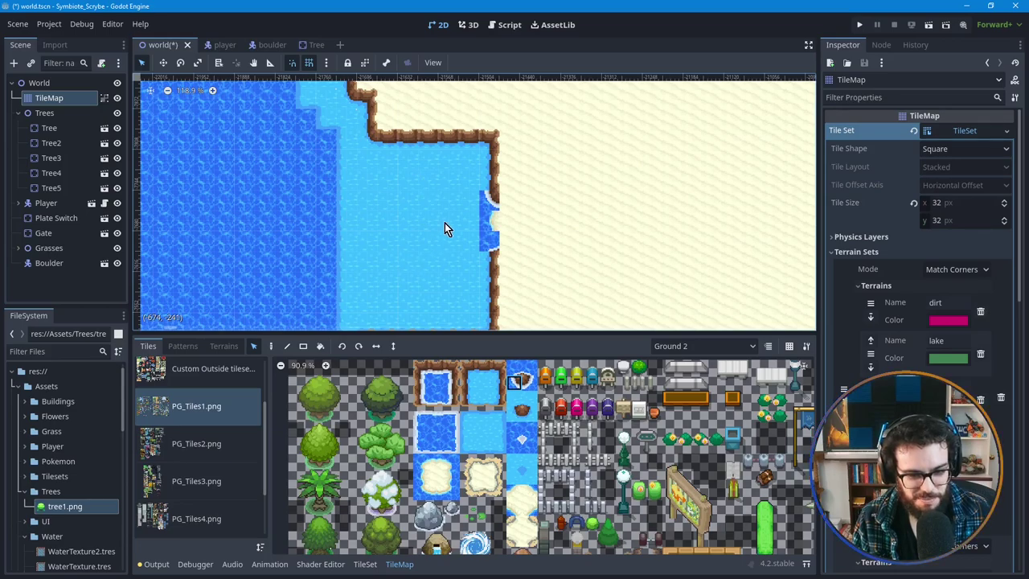
middle_click_drag(443, 242, 427, 206)
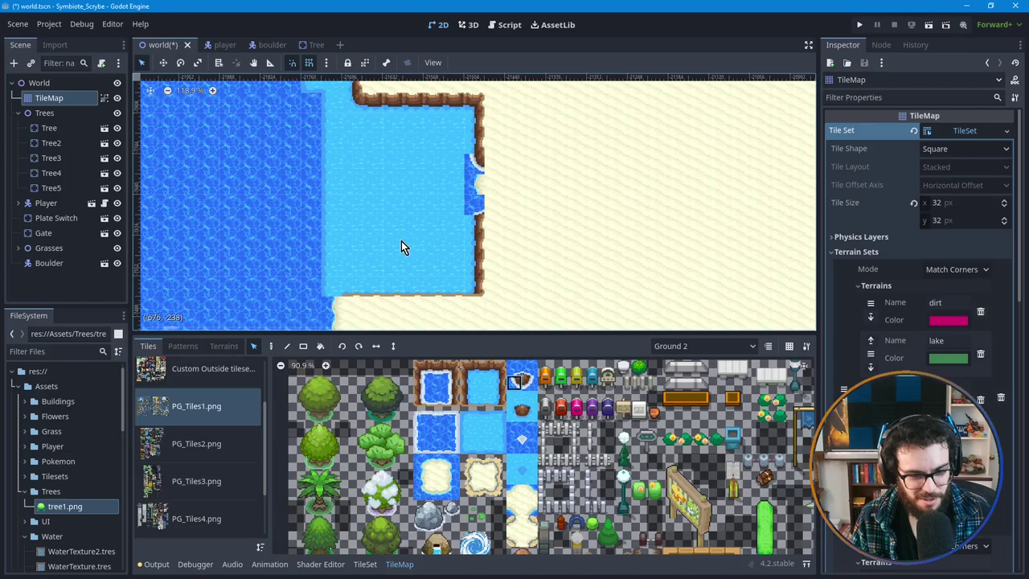
mouse_move(393, 234)
middle_mouse_down()
mouse_move(391, 226)
mouse_move(385, 246)
mouse_move(397, 229)
middle_mouse_up()
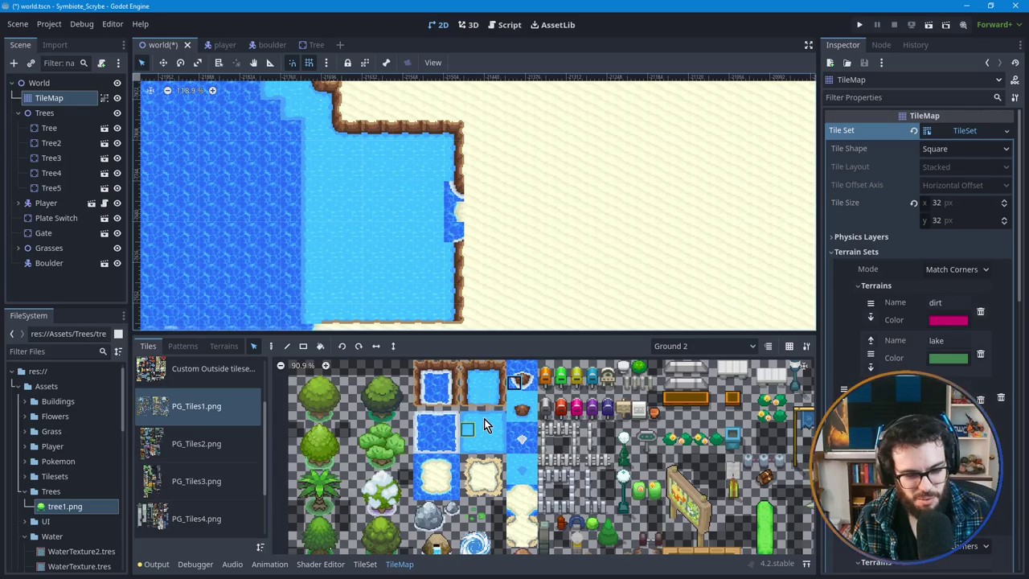
Step: Paint the right-edge tile of the rock-framed light water block over the sandy opening, closing the inlet's rock edge, and return to the Selection tool
left_click(452, 383)
left_click(458, 196)
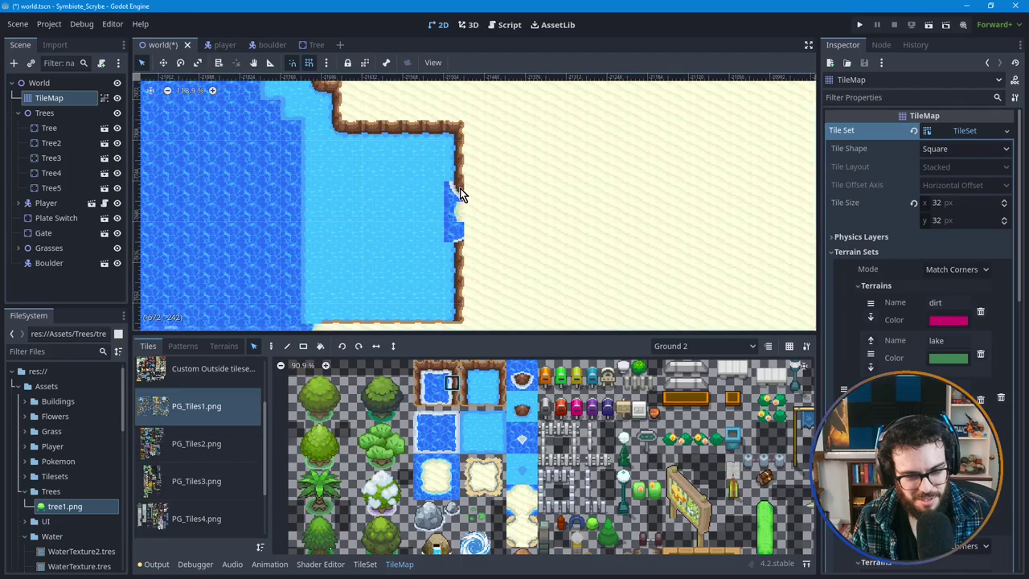
left_click(498, 383)
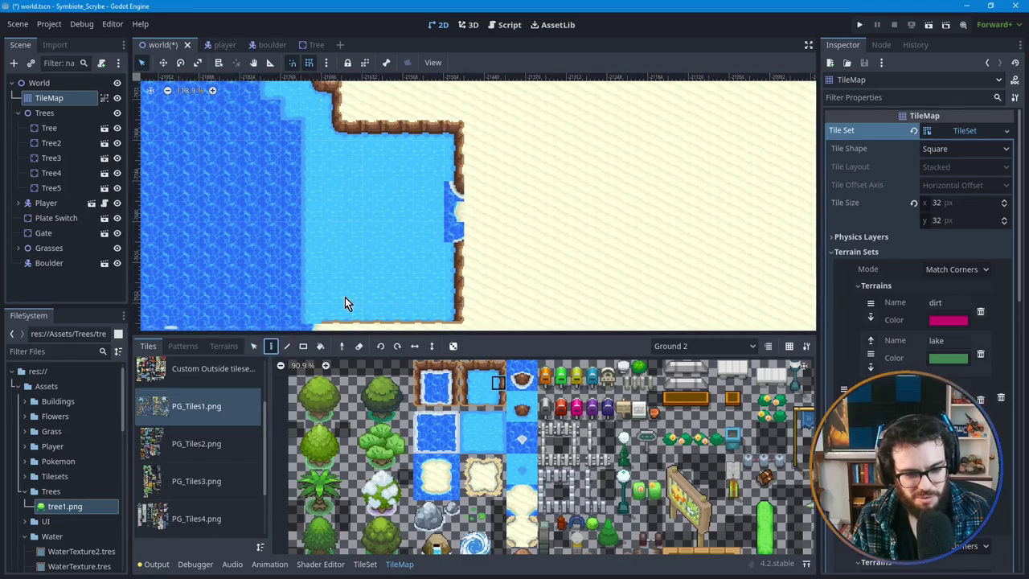
left_click_drag(458, 213, 455, 253)
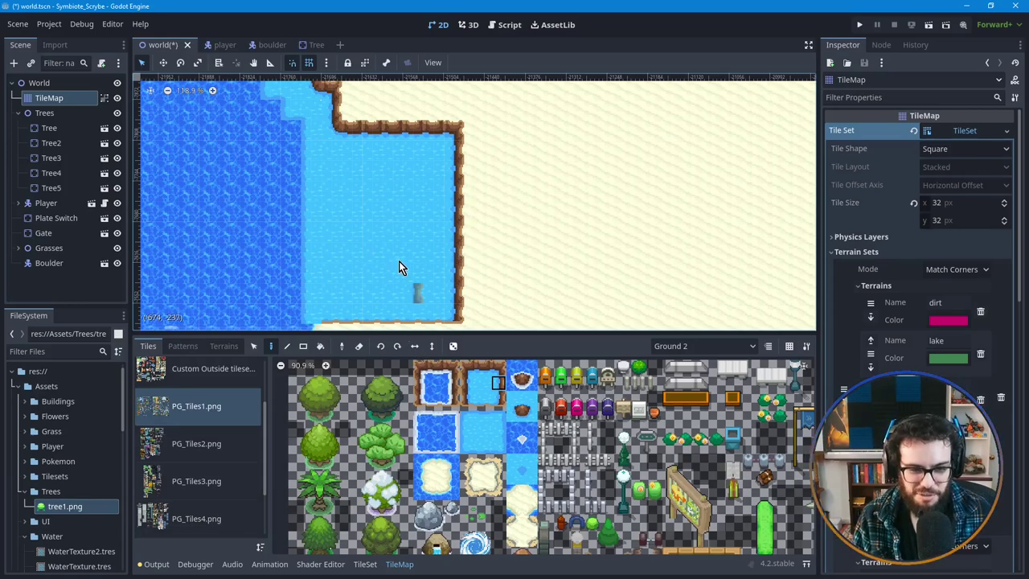
left_click(255, 347)
Step: Examine the inlet's lower shoreline where the shallow water meets the sand and the deep sea
middle_click_drag(443, 246, 479, 196)
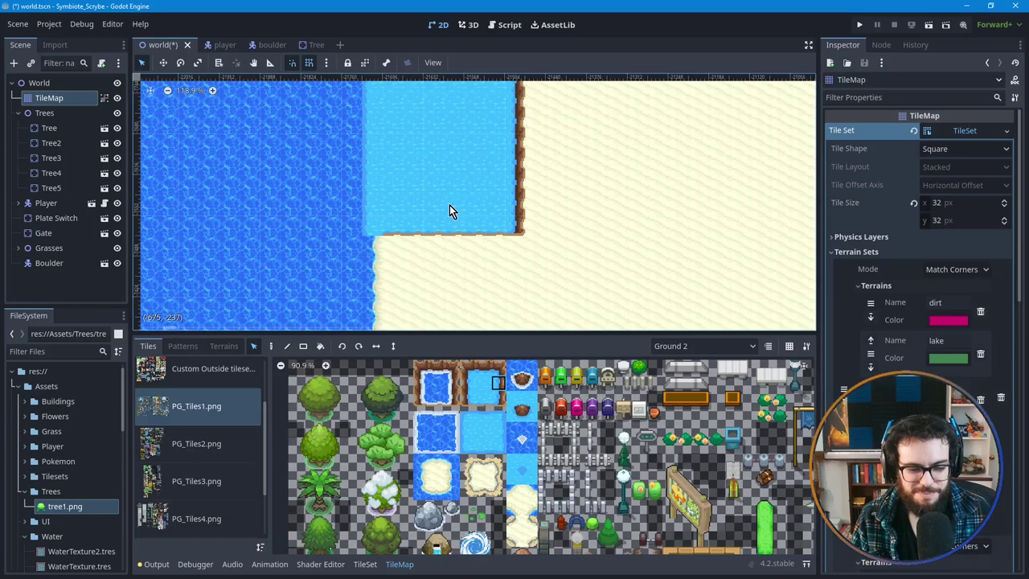
middle_click_drag(391, 281, 435, 227)
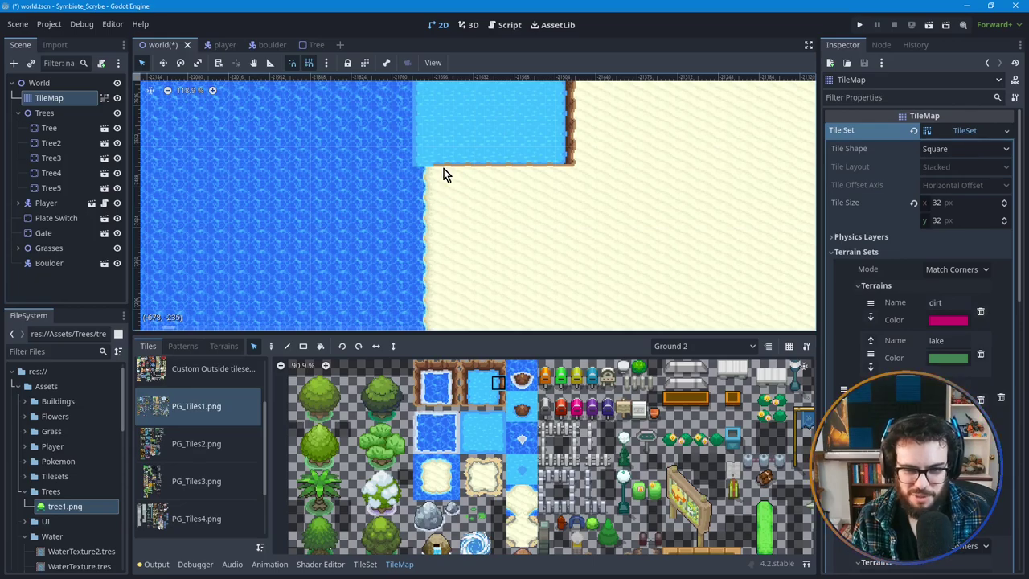
scroll(432, 173, "up", 4)
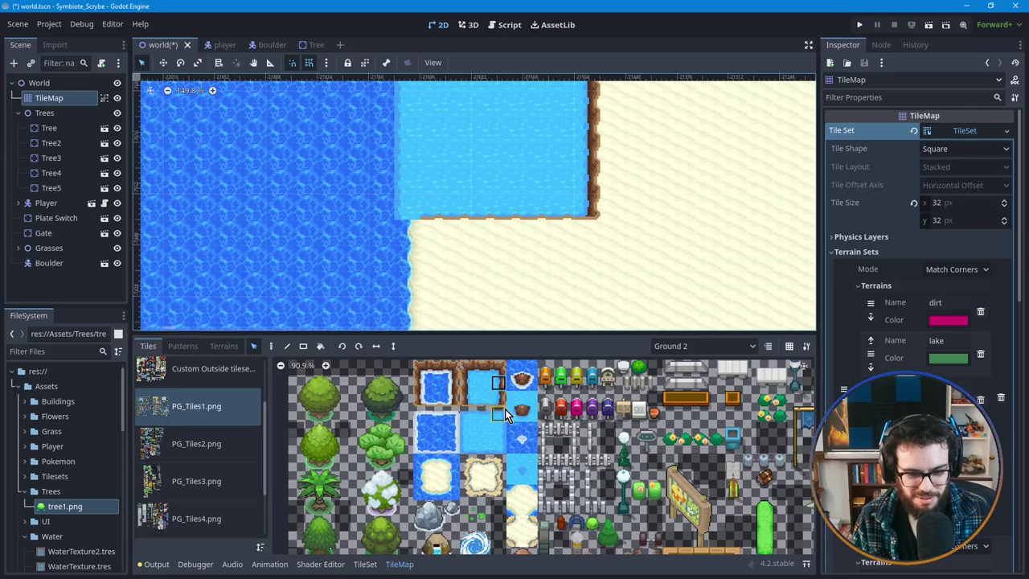
scroll(475, 216, "down", 3)
middle_click_drag(482, 232, 486, 273)
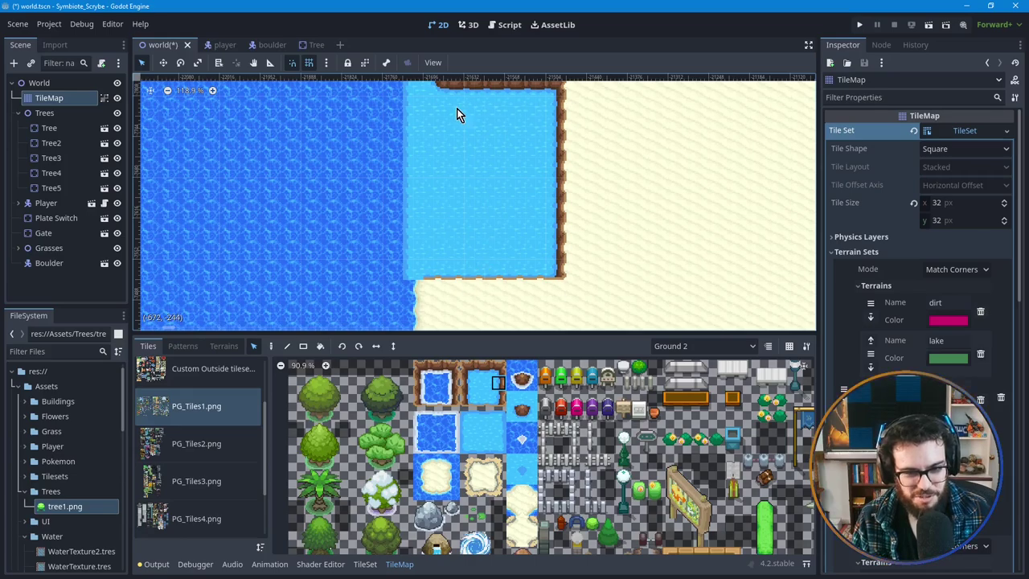
scroll(456, 231, "up", 2)
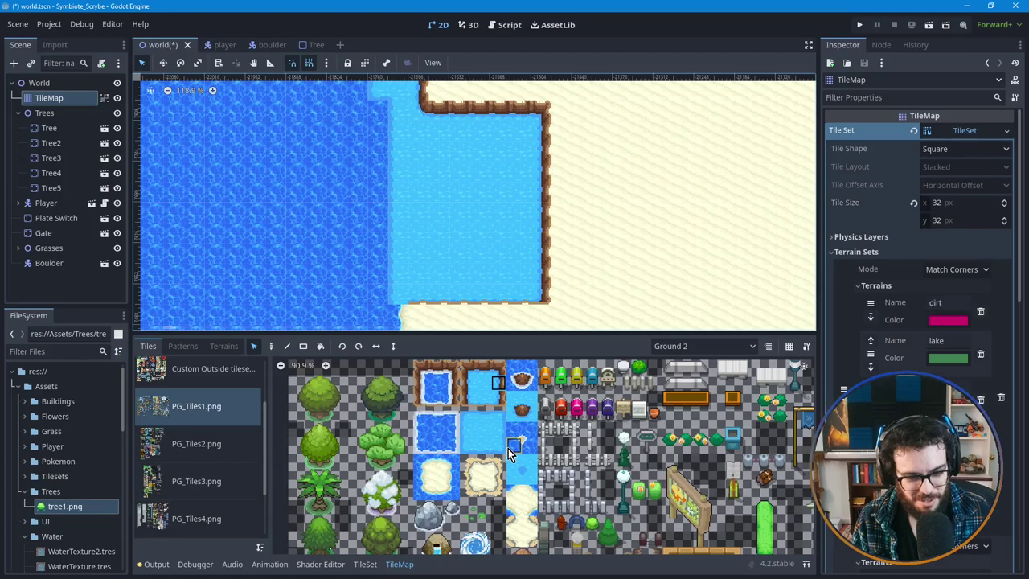
Step: Search the whole PG_Tiles1.png sheet for other water, sand and rock tiles suited to the inlet's shoreline
scroll(508, 452, "down", 2)
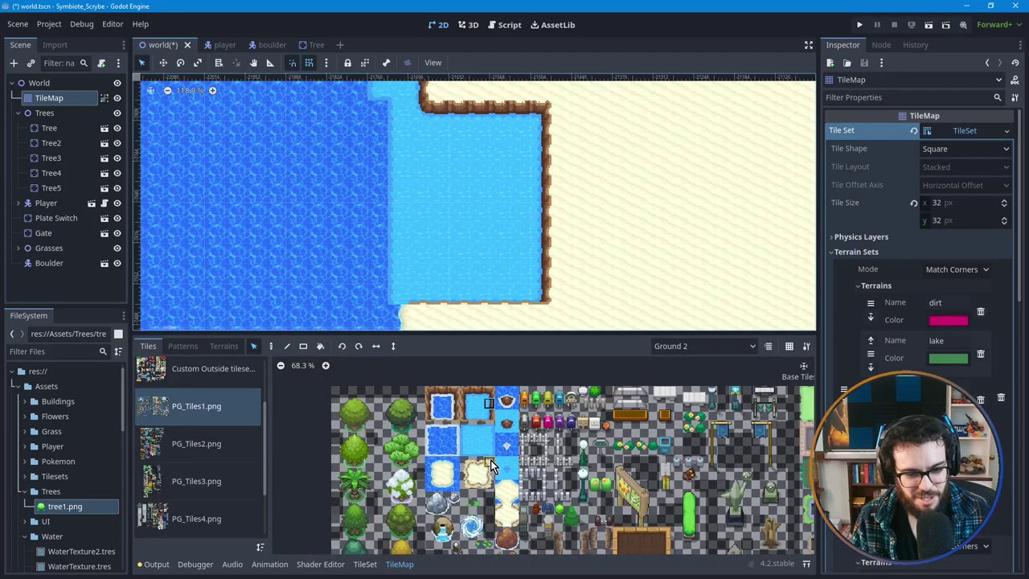
scroll(641, 502, "right", 10, "shift")
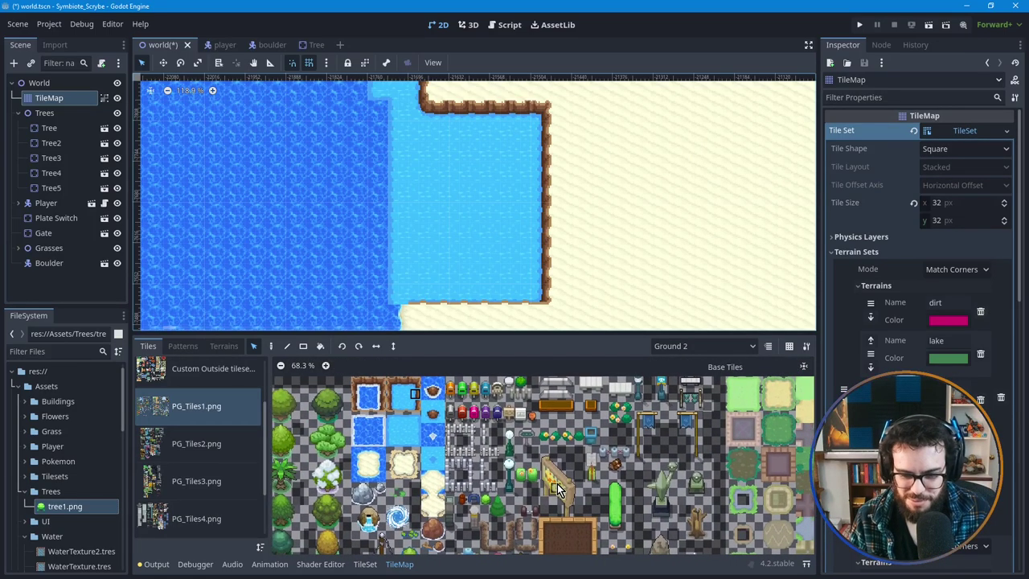
scroll(632, 496, "right", 3, "shift")
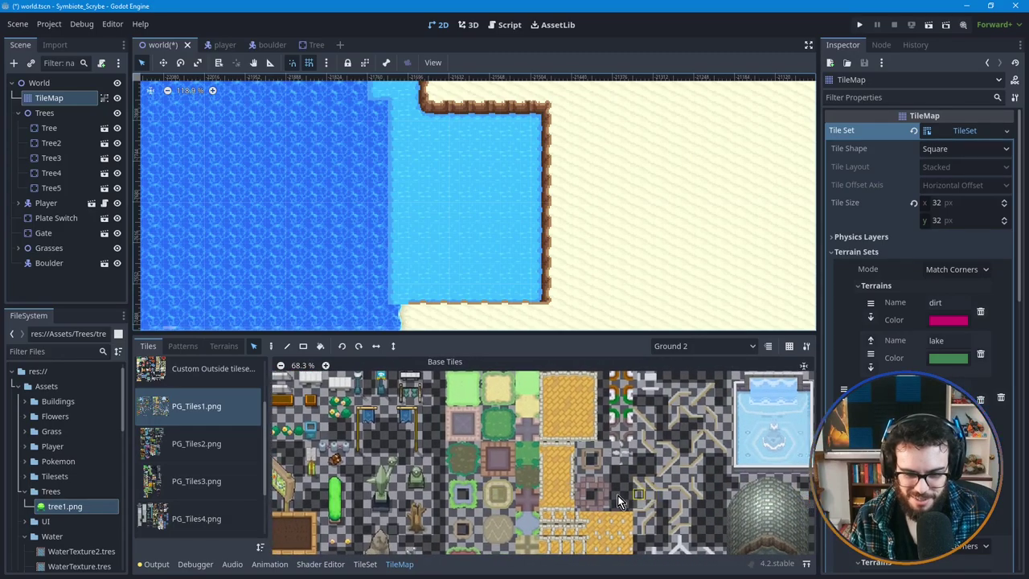
scroll(423, 519, "down", 3)
scroll(507, 509, "down", 10)
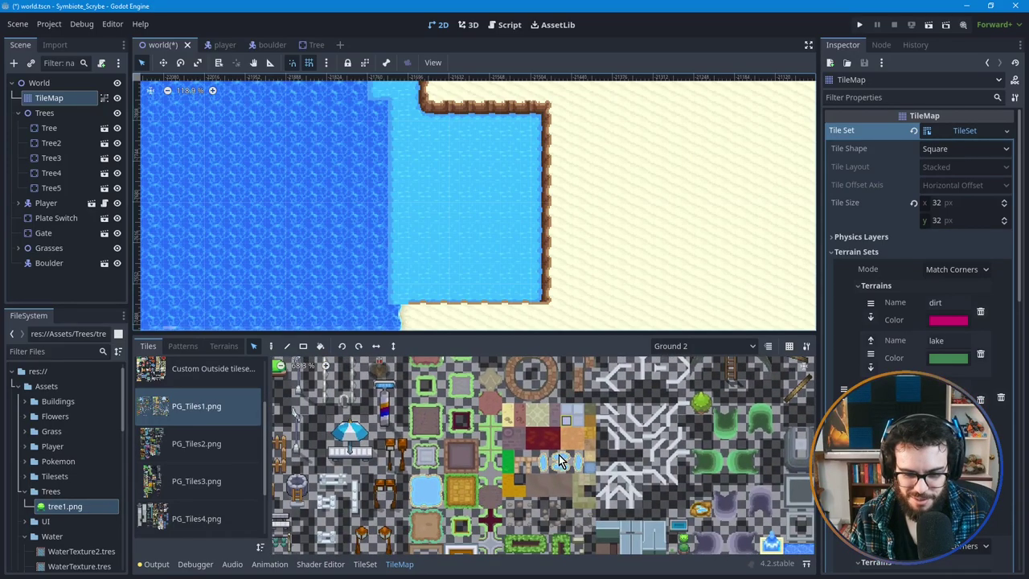
scroll(480, 460, "right", 5, "shift")
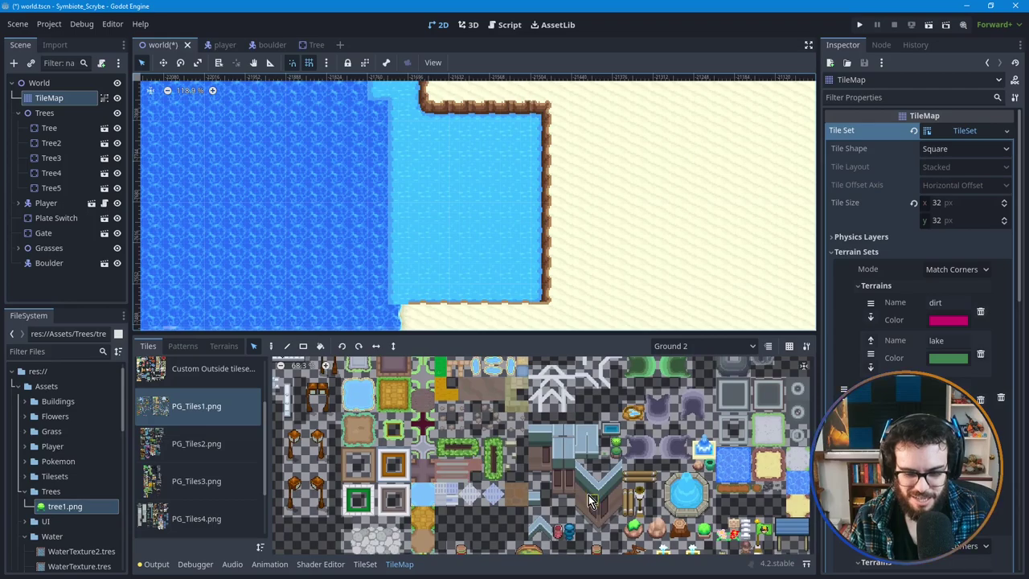
scroll(513, 474, "down", 1)
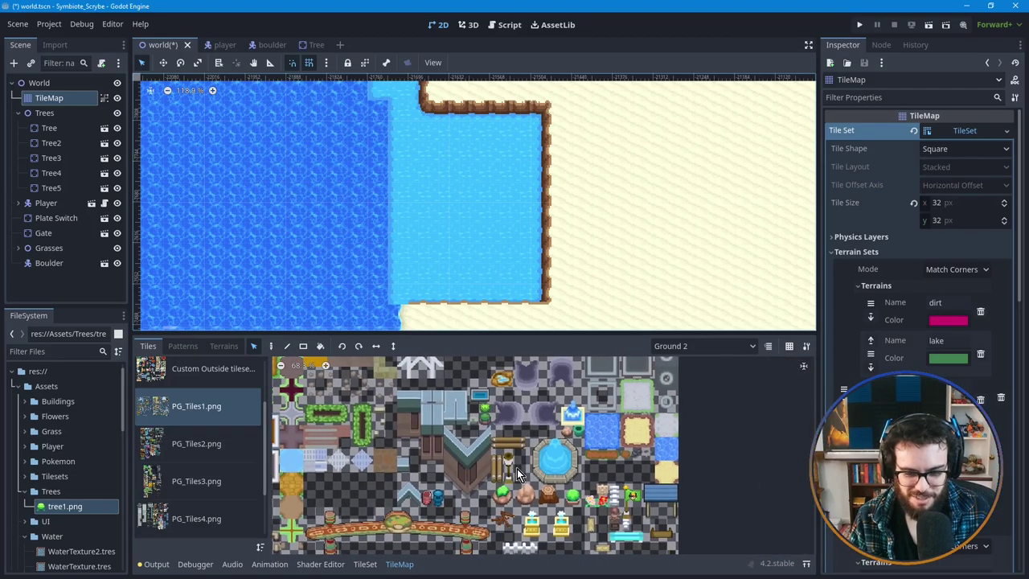
scroll(474, 466, "down", 2)
scroll(498, 442, "left", 3, "shift")
scroll(451, 462, "down", 3)
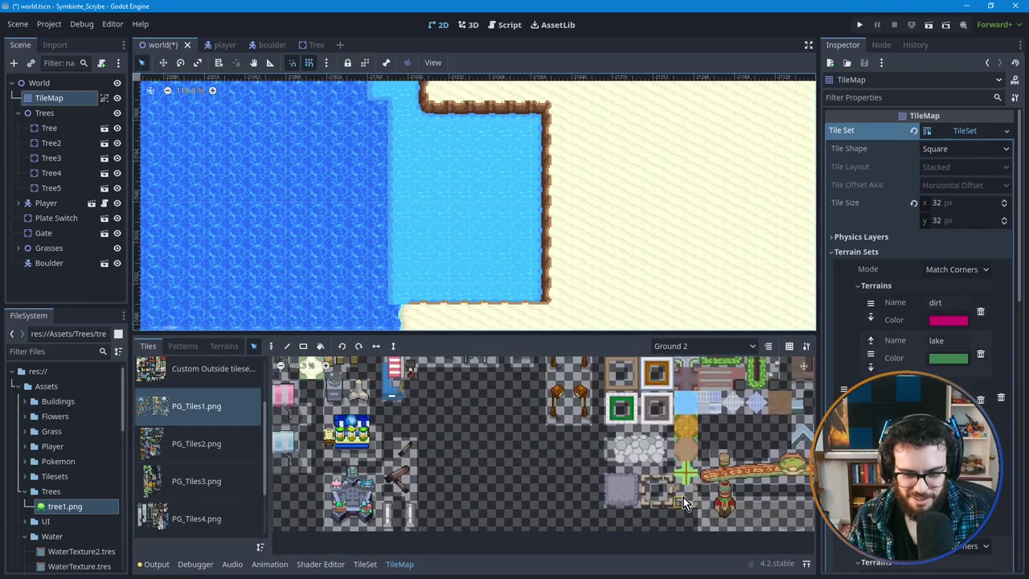
scroll(445, 460, "up", 3, "ctrl")
scroll(518, 444, "up", 3)
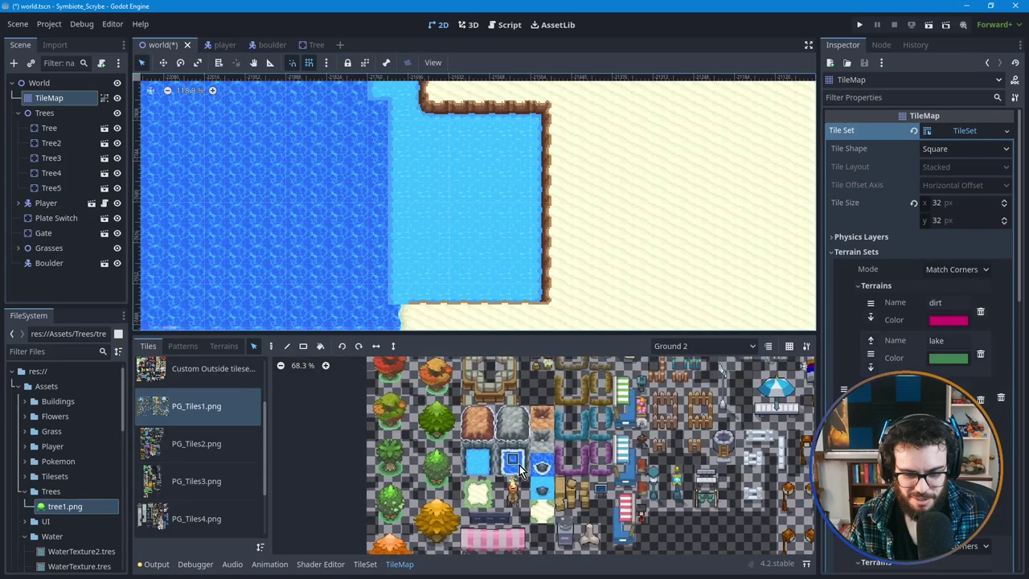
scroll(563, 392, "up", 1)
scroll(546, 463, "up", 5)
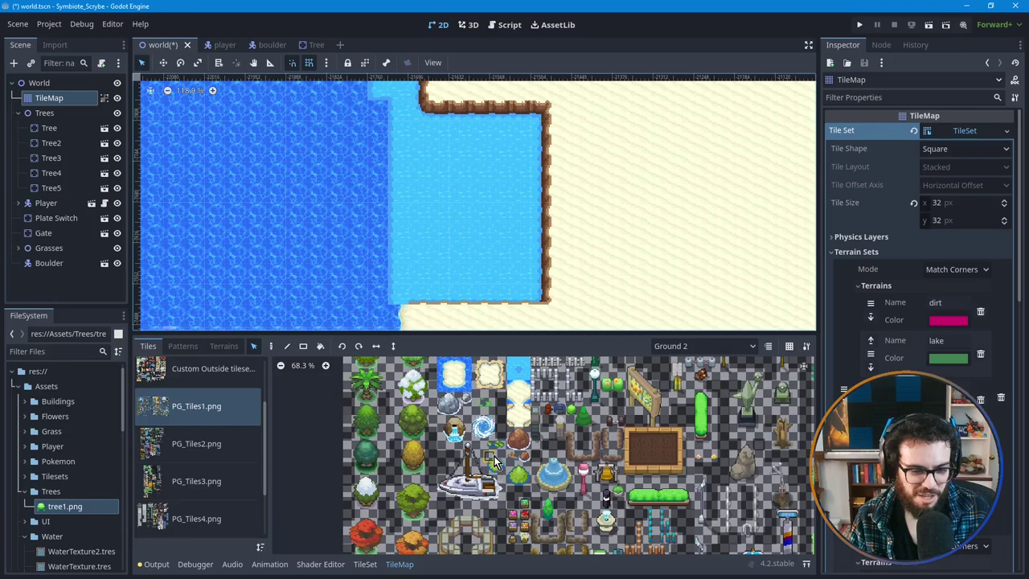
scroll(486, 446, "up", 2)
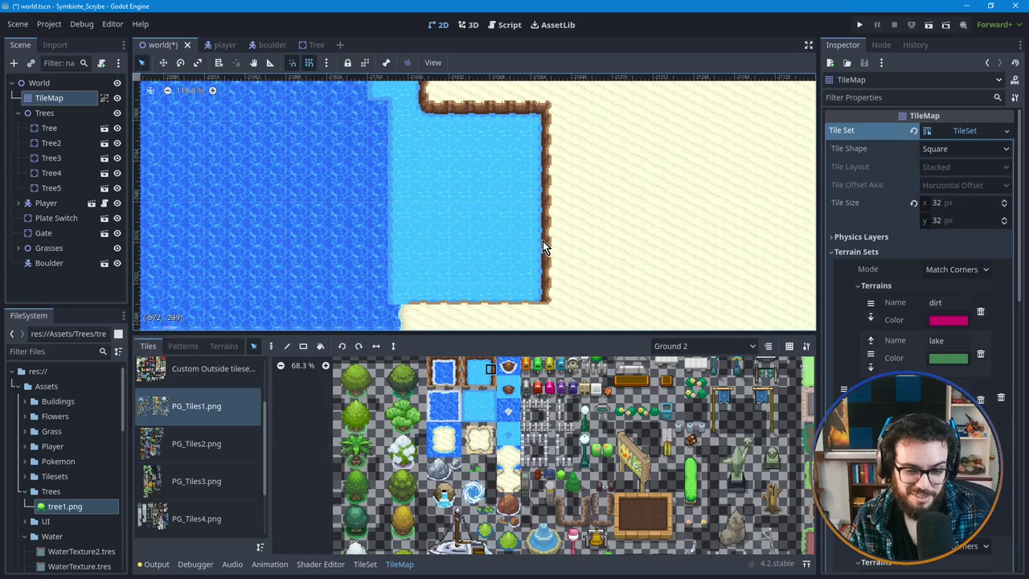
scroll(473, 404, "up", 1)
scroll(473, 406, "up", 2)
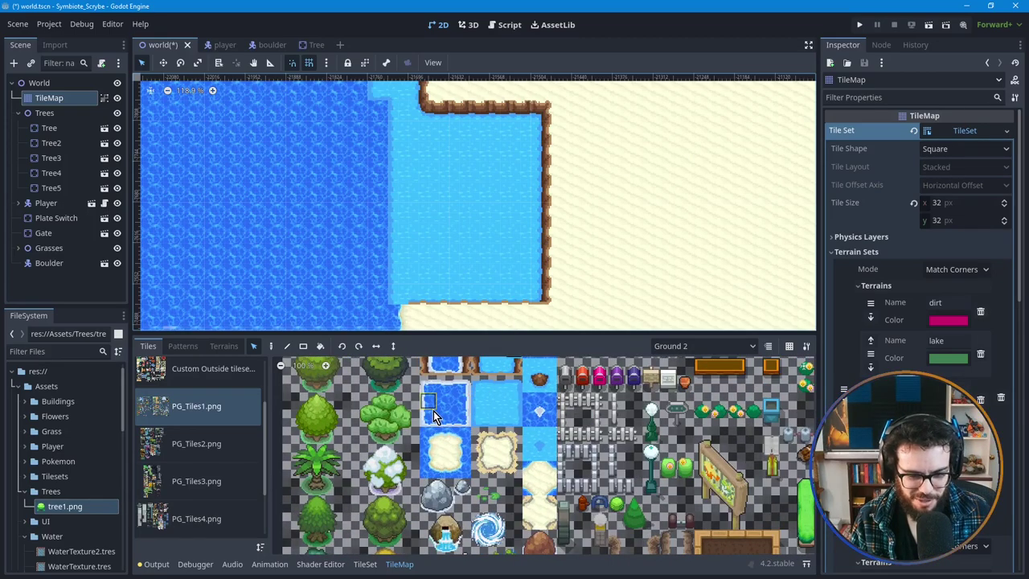
middle_click_drag(434, 410, 476, 492)
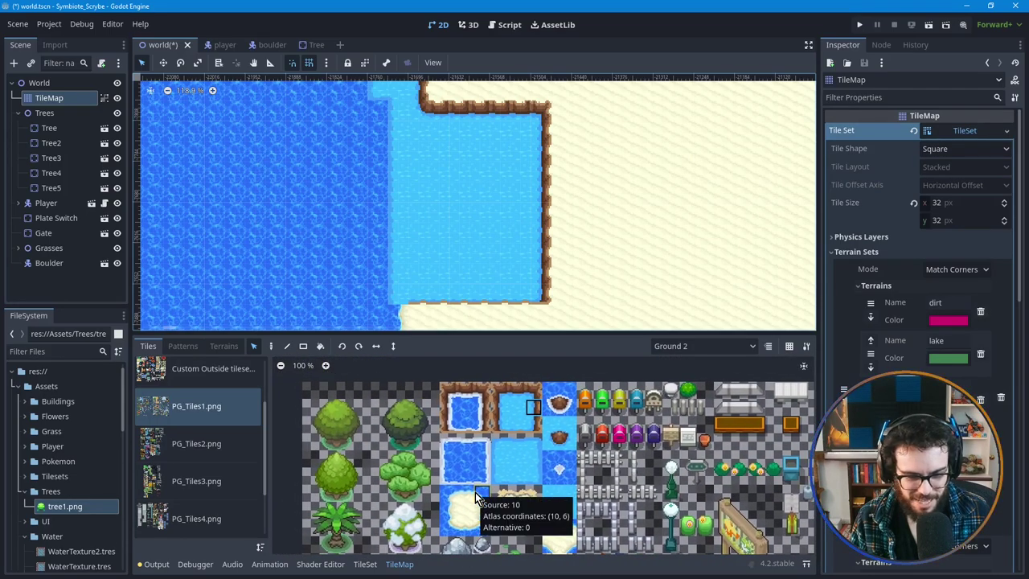
Step: Review the overall shape of the closed inlet and the stepped shoreline above it on the map
scroll(466, 218, "down", 1)
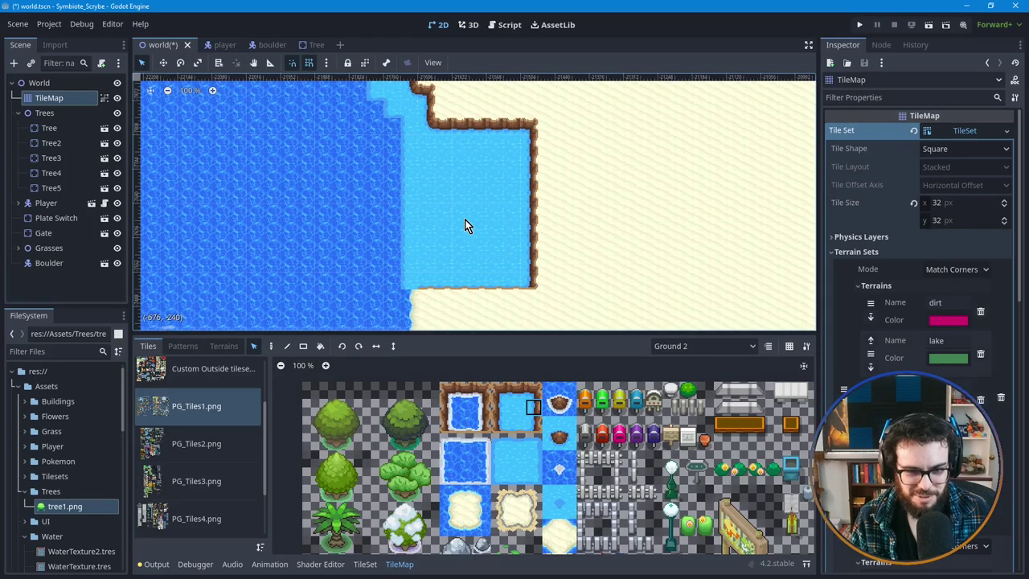
scroll(465, 225, "down", 1)
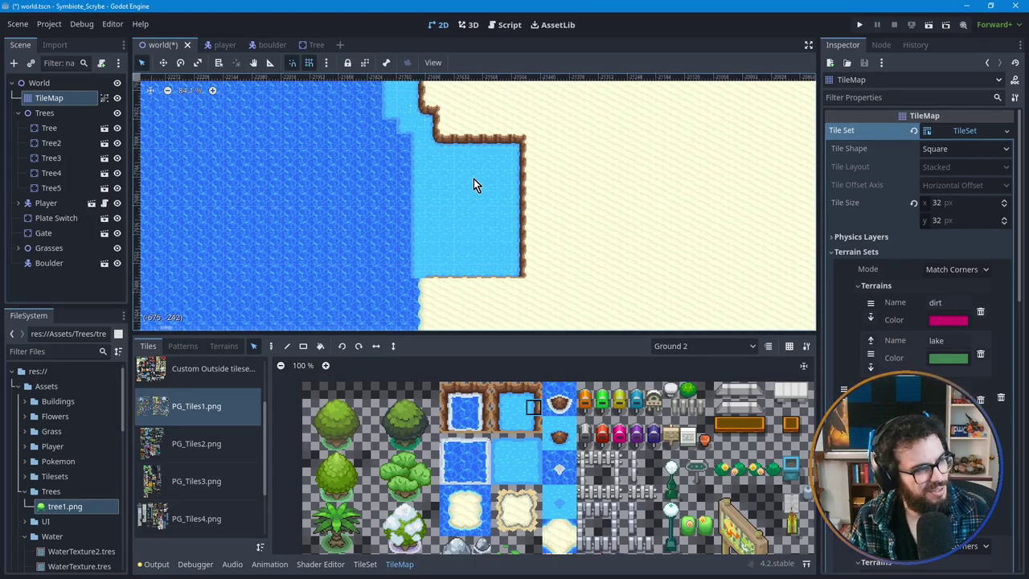
middle_click_drag(473, 193, 471, 262)
middle_click_drag(471, 184, 444, 170)
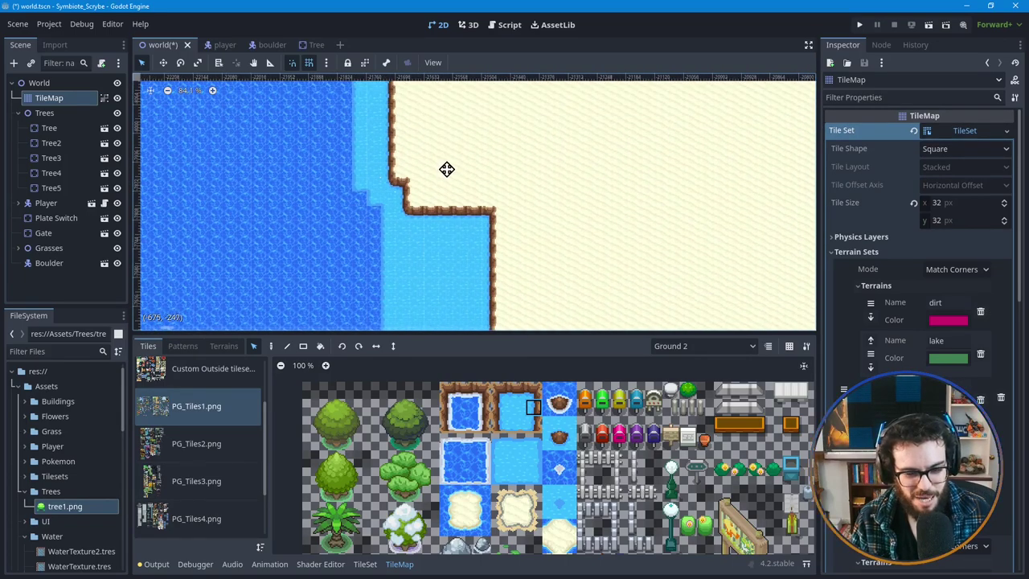
key("ctrl+z")
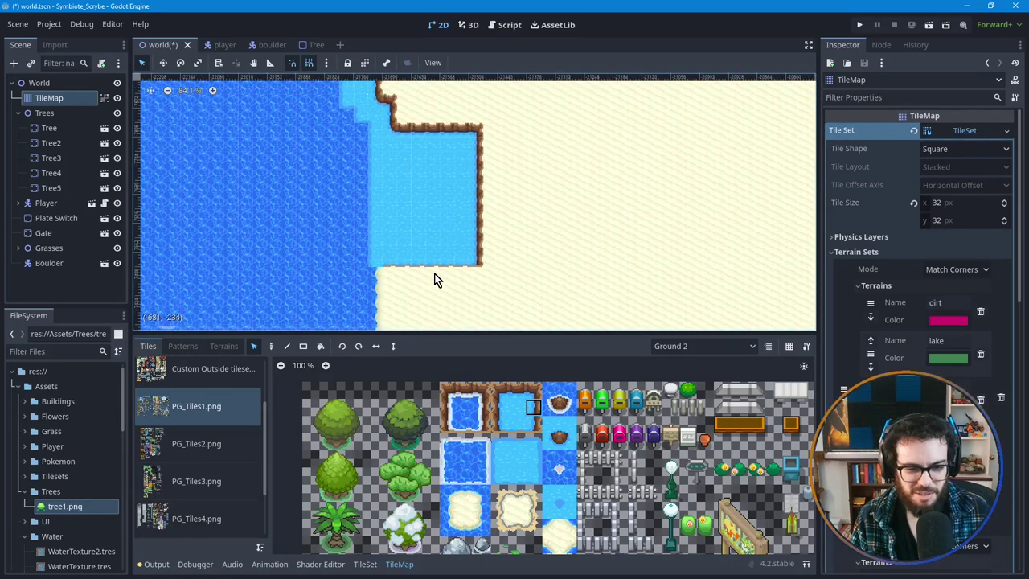
middle_click_drag(405, 284, 421, 266)
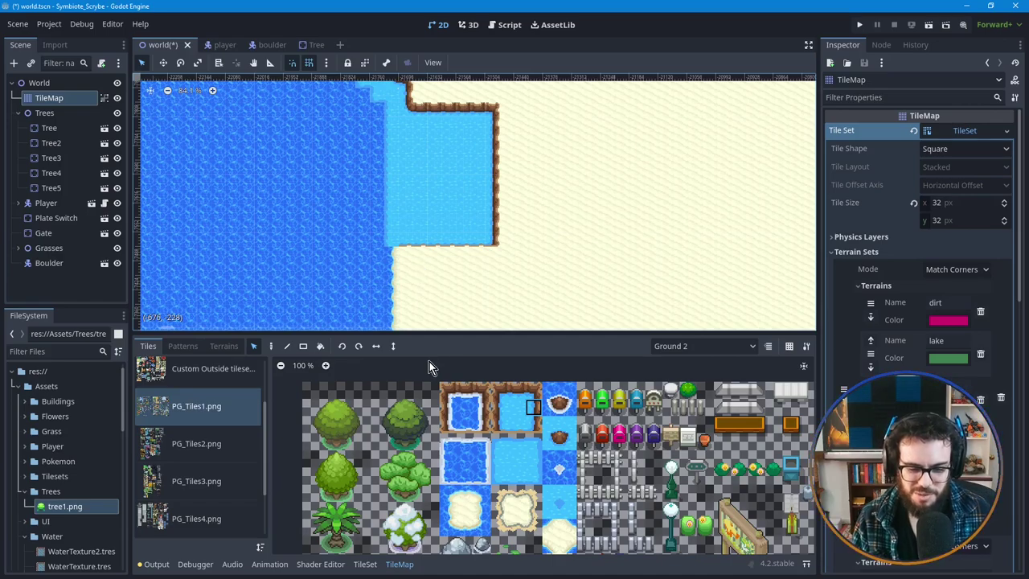
Step: Look through the entire PG_Tiles1.png sheet for stairs, a ladder or other tiles that could serve as access to the inlet
scroll(550, 467, "down", 1)
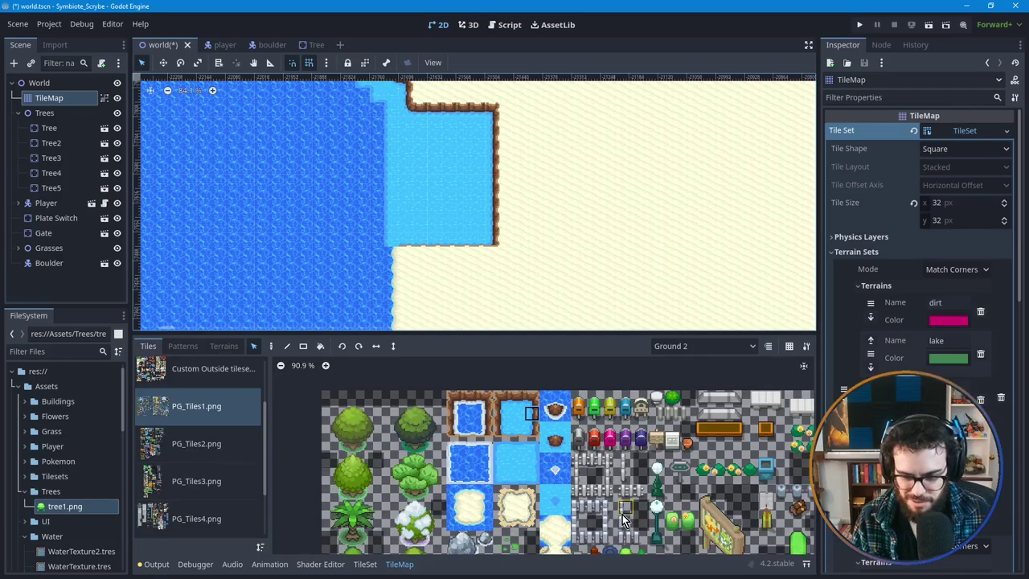
scroll(577, 493, "down", 5)
scroll(471, 514, "down", 6)
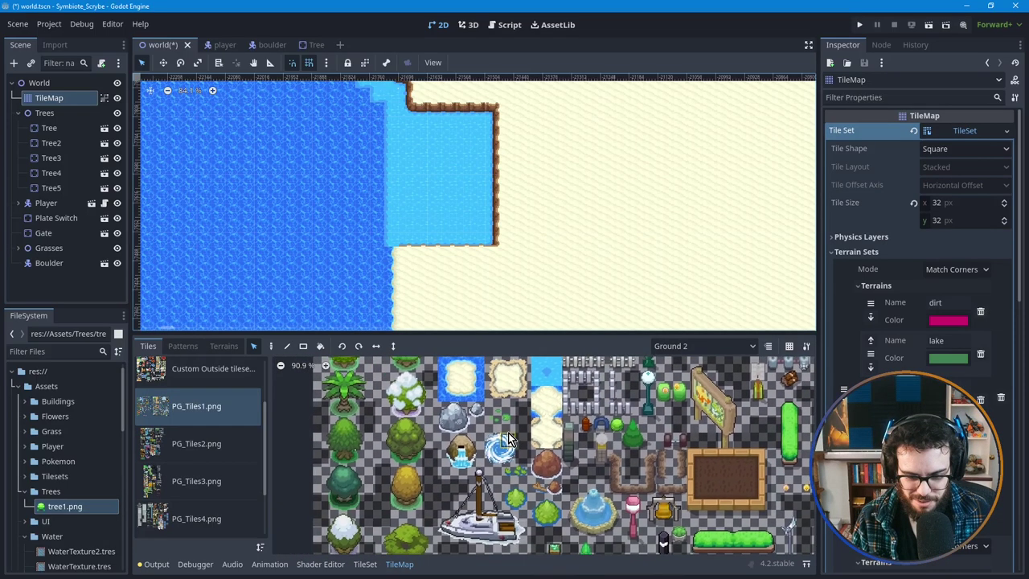
scroll(643, 495, "down", 5)
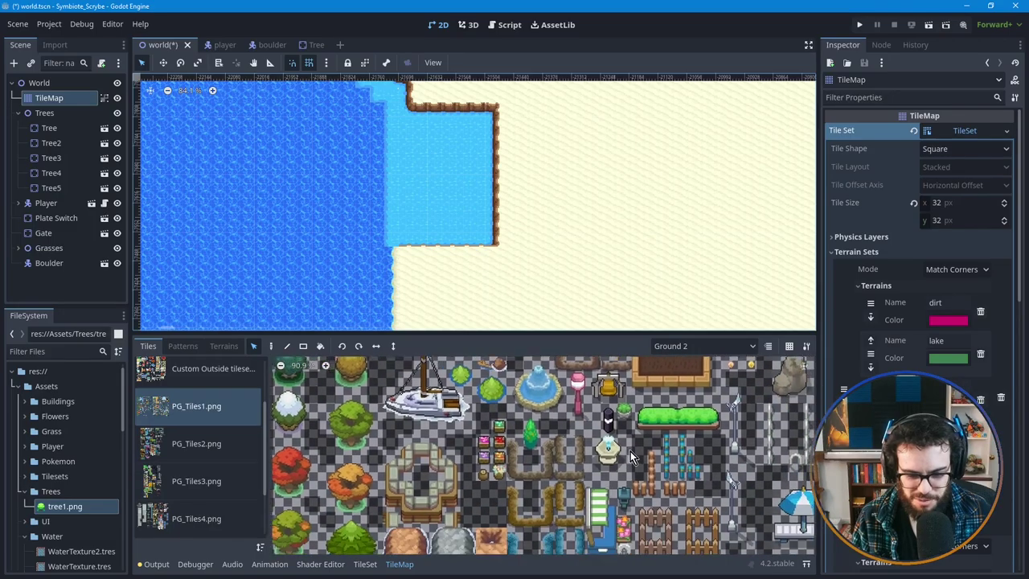
scroll(685, 480, "right", 10)
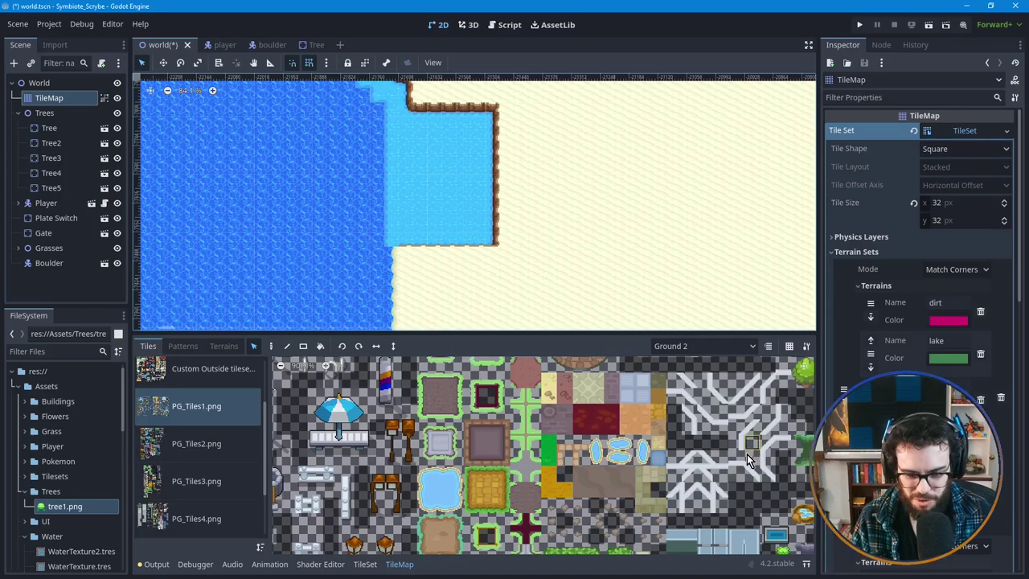
scroll(546, 455, "right", 5)
scroll(555, 449, "right", 3)
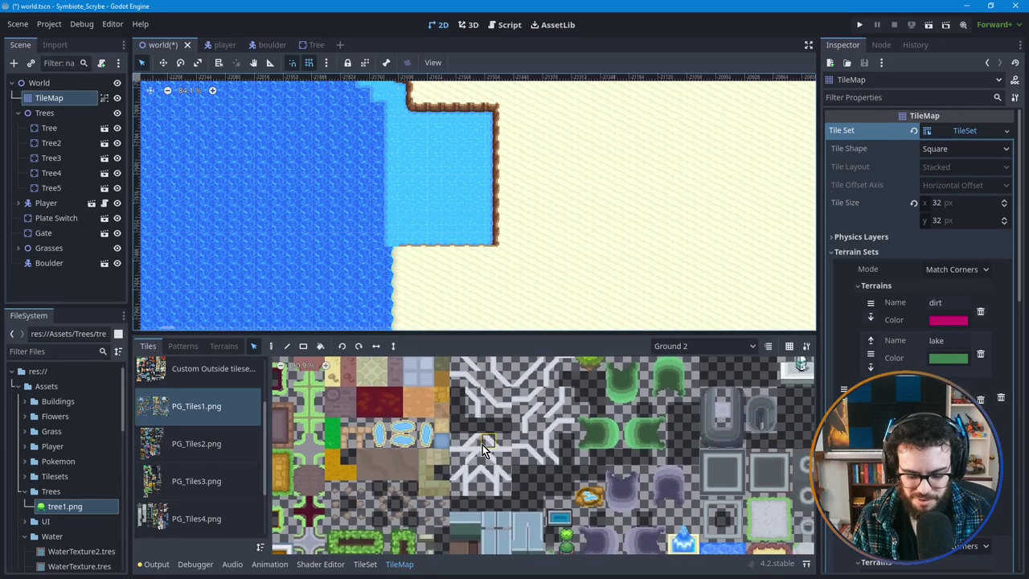
scroll(536, 426, "up", 2)
scroll(536, 427, "right", 4)
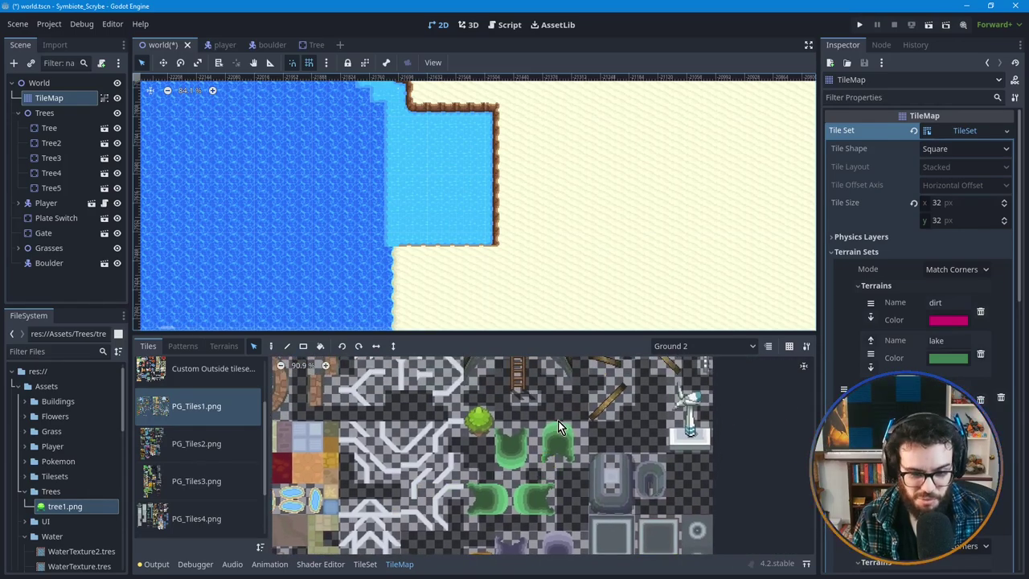
scroll(559, 418, "up", 8)
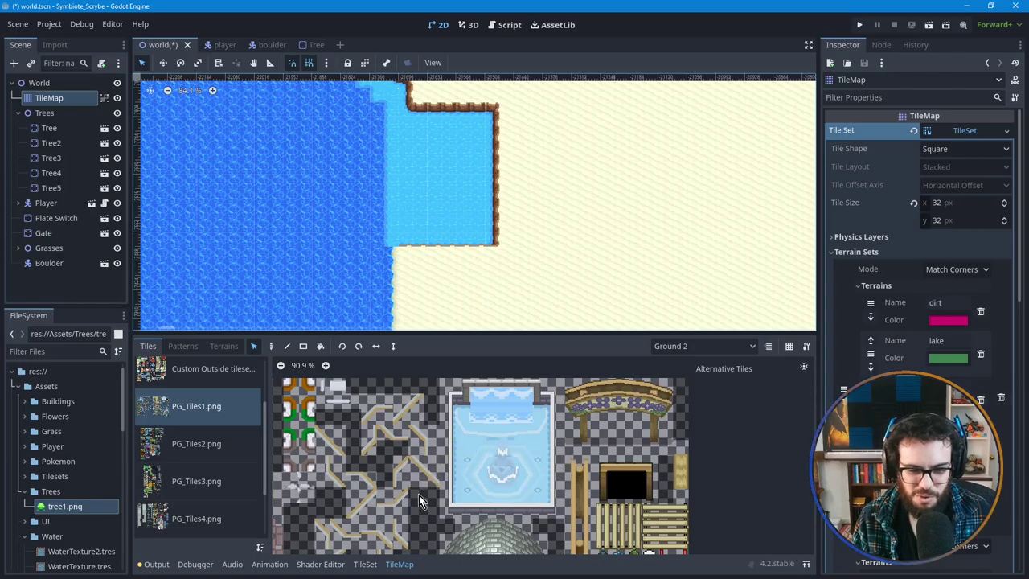
scroll(419, 494, "down", 8)
scroll(585, 411, "down", 5, "ctrl")
middle_click_drag(500, 460, 546, 393)
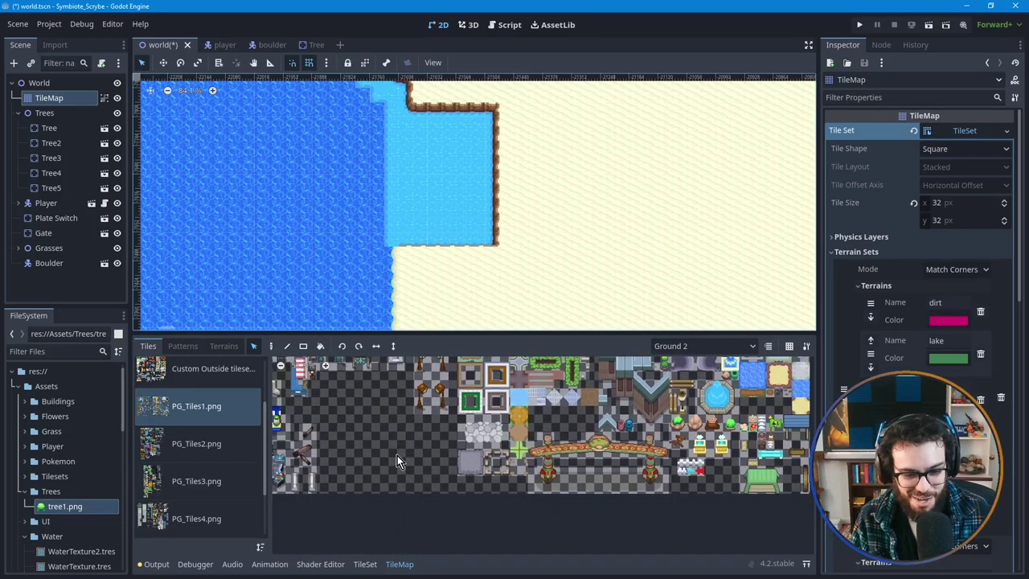
middle_click_drag(397, 455, 476, 451)
middle_click_drag(431, 423, 573, 464)
Step: Switch to the PG_Tiles2.png sheet and locate its grey stair tiles
left_click(182, 442)
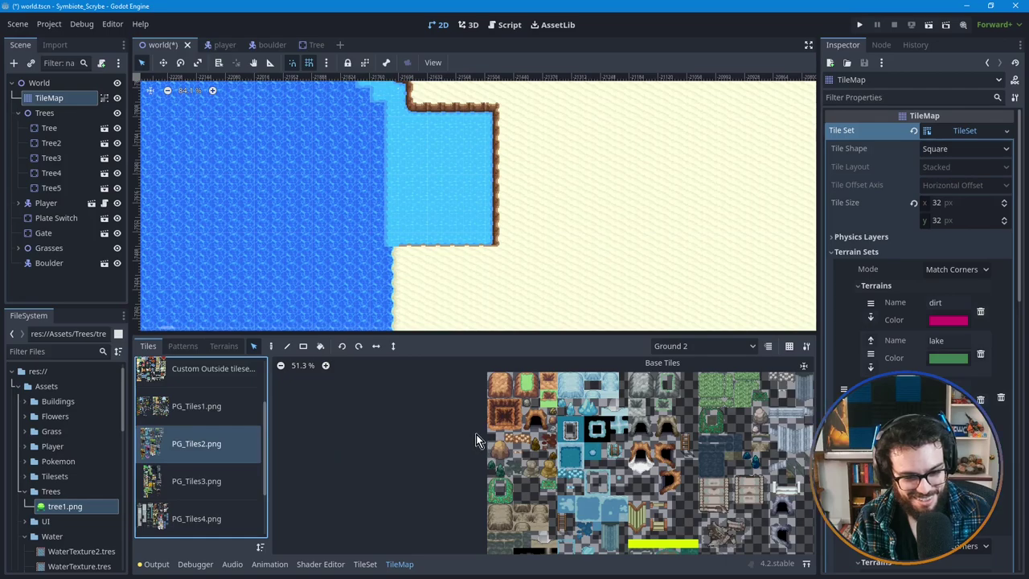
middle_click_drag(675, 477, 490, 461)
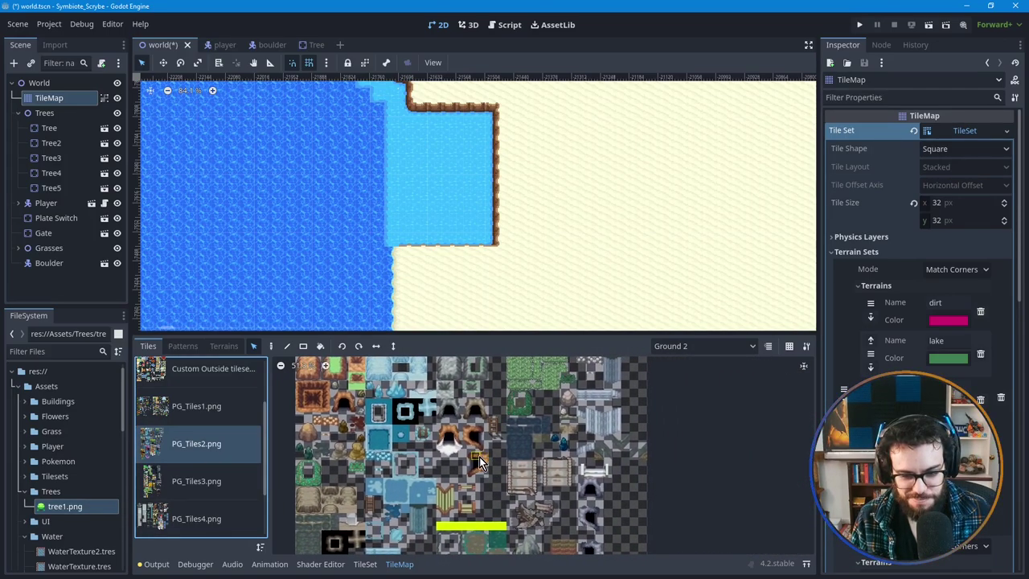
scroll(613, 417, "up", 3)
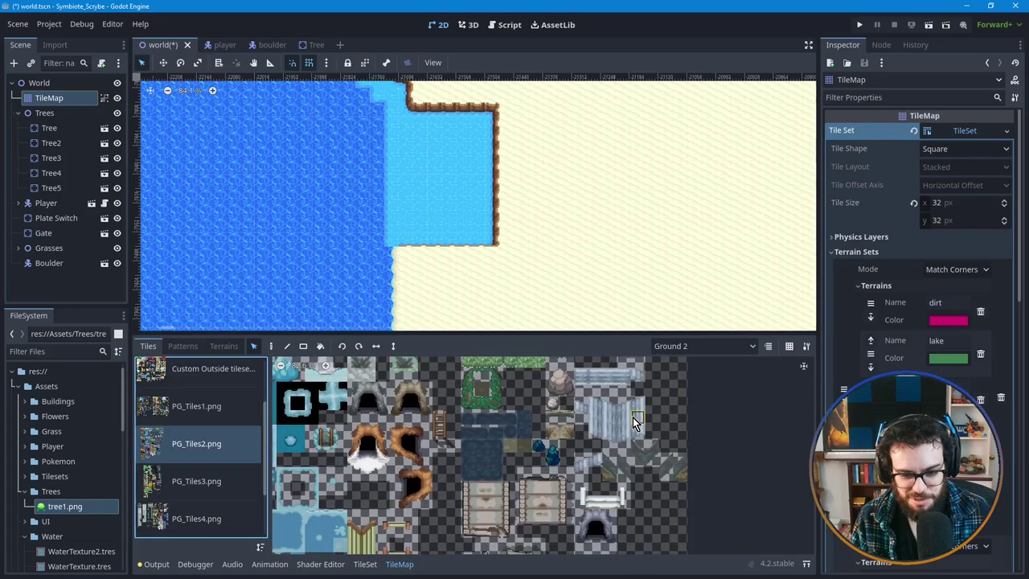
scroll(633, 422, "up", 2)
Step: Try painting the two-by-three block of grey stair tiles over the inlet's right rock edge on Ground 2, and undo it
left_click_drag(655, 398, 628, 439)
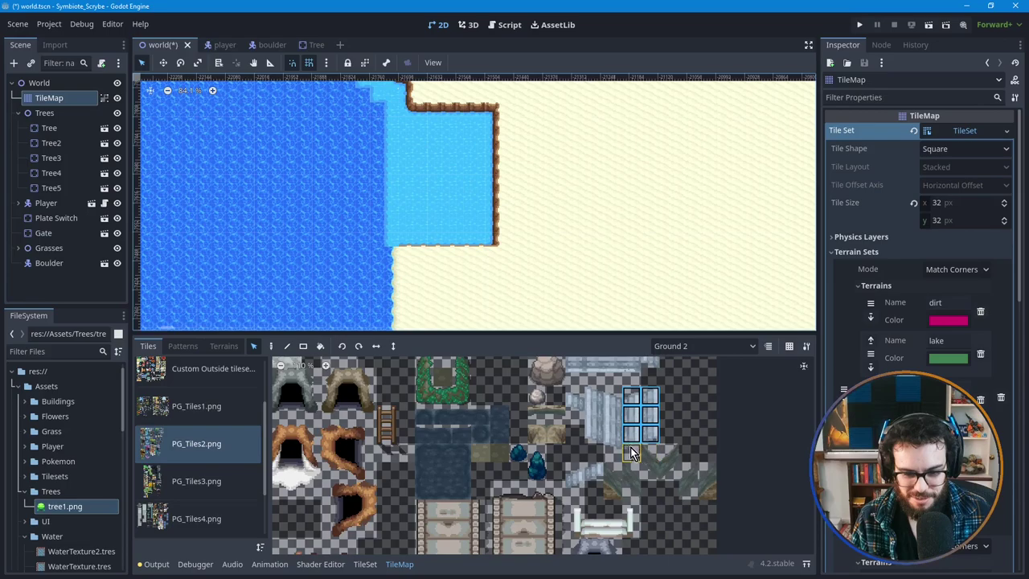
left_click(271, 346)
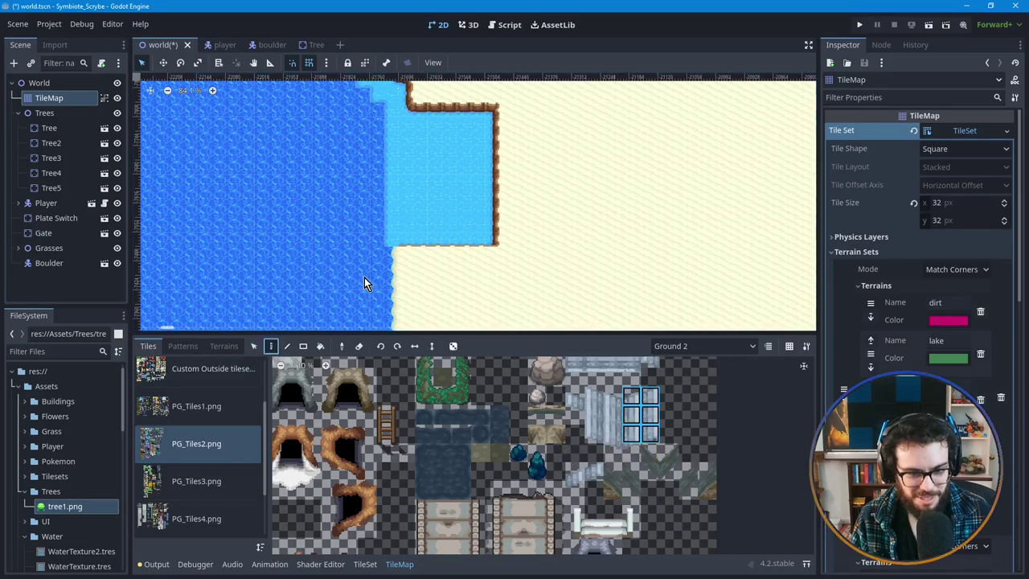
left_click(499, 184)
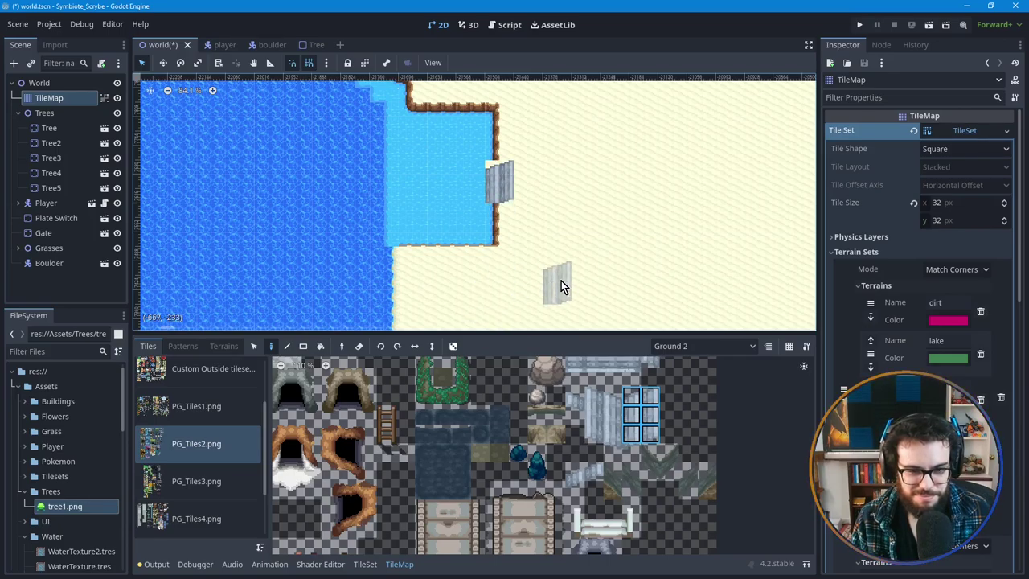
key("ctrl+z")
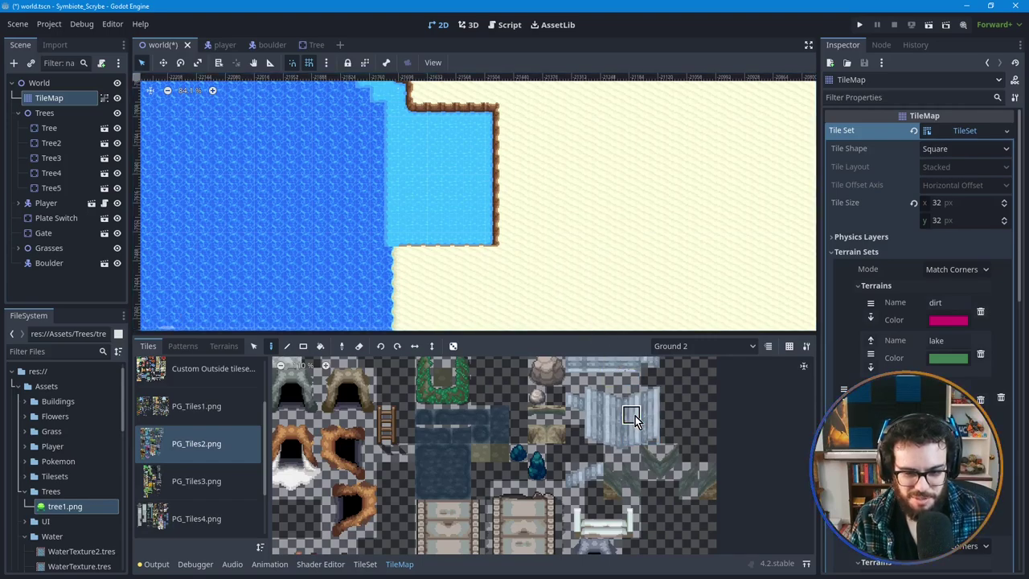
Step: Try painting only the outermost three-tile column of the grey stairs over the inlet's right rock edge on Ground 2
left_click_drag(650, 394, 650, 434)
left_click(494, 190)
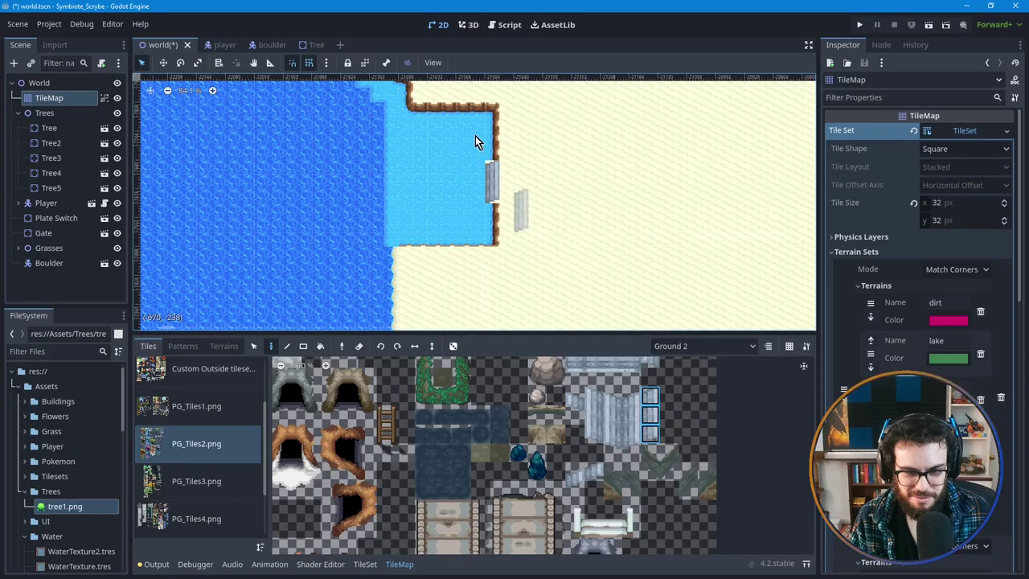
scroll(474, 137, "up", 3)
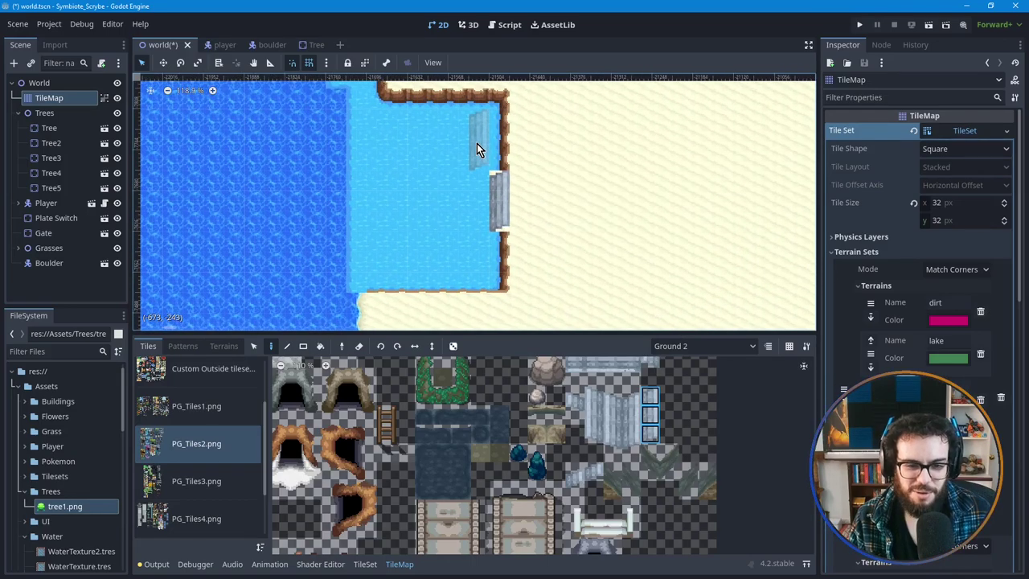
scroll(477, 143, "up", 1)
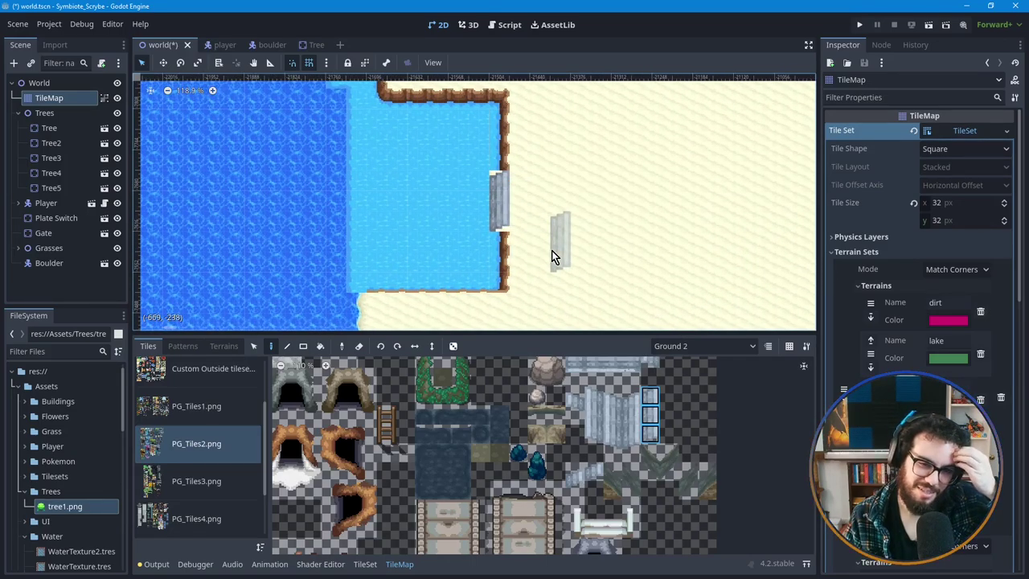
Step: Try the same three-tile stair column over the inlet's right rock edge on the Ground Objects layer instead
left_click(688, 347)
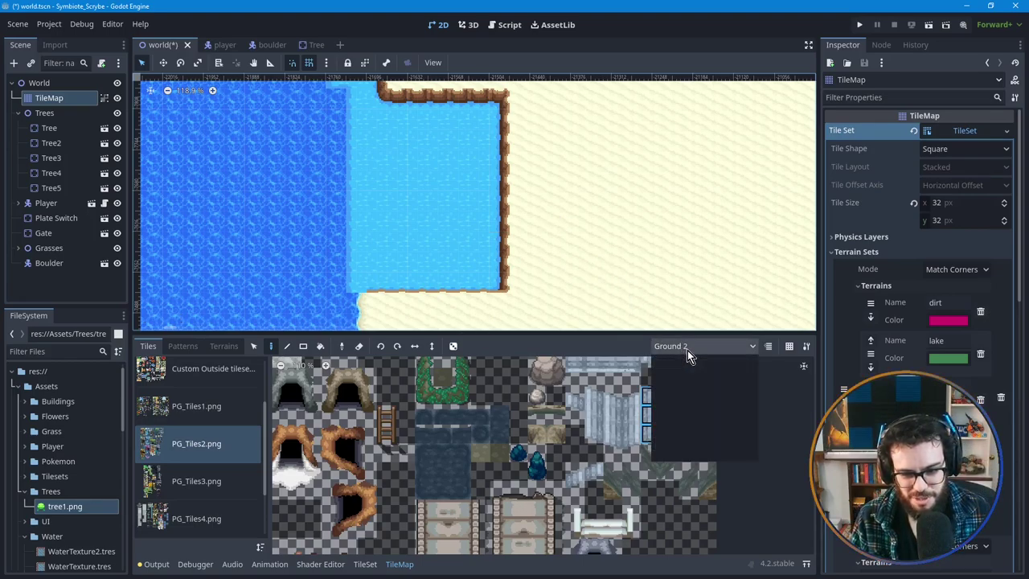
left_click(693, 394)
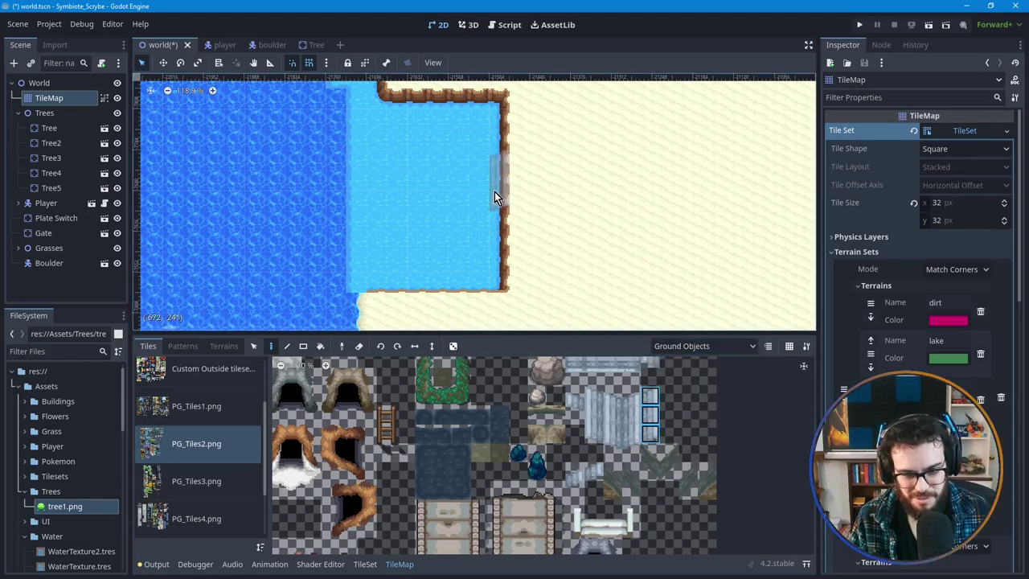
left_click(499, 207)
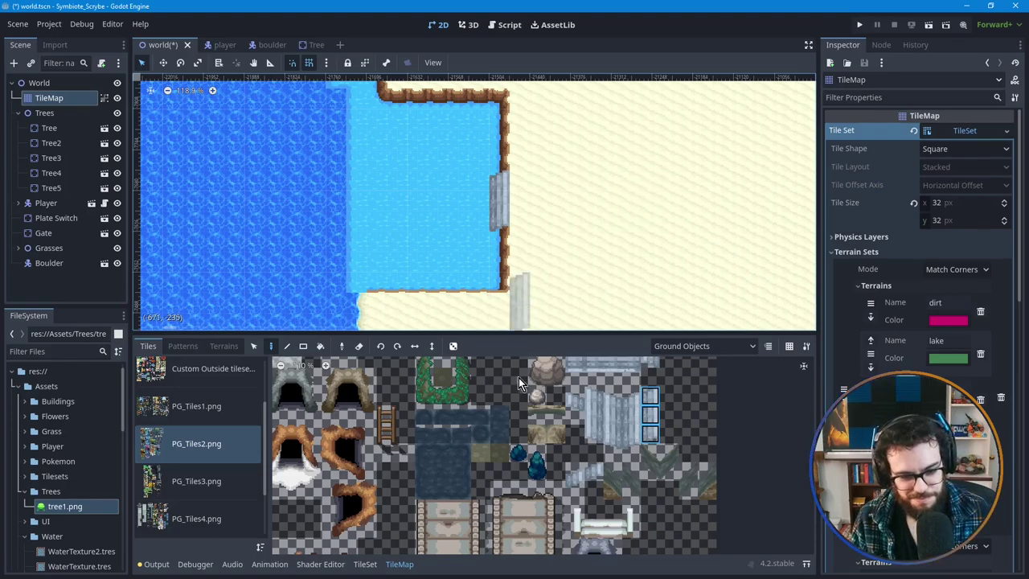
left_click(549, 391)
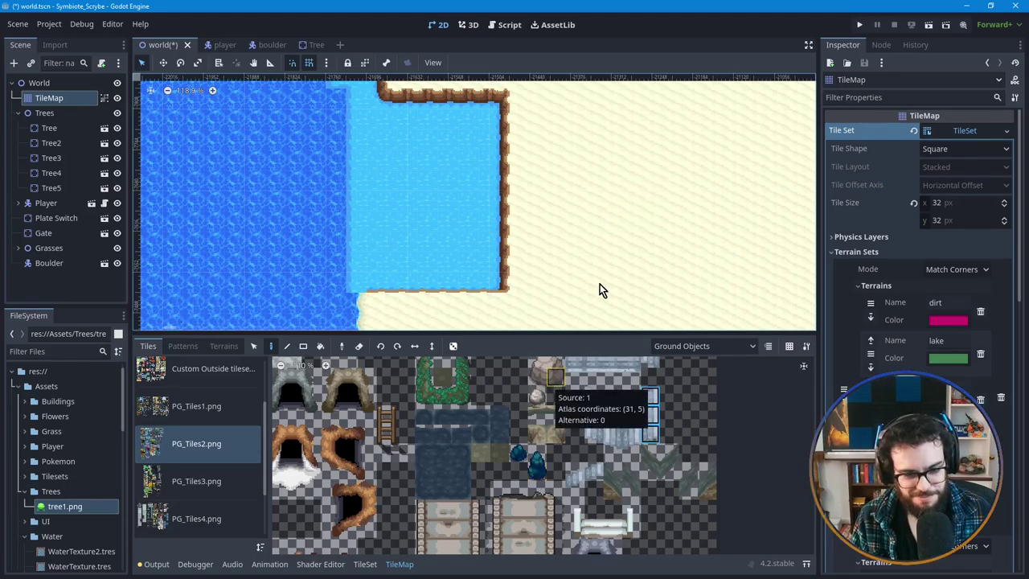
Step: Try the two-tile wooden ladder, and also just its lower tile, over the inlet's upper rock edge on Ground Objects
left_click(386, 430)
middle_click_drag(450, 111, 452, 158)
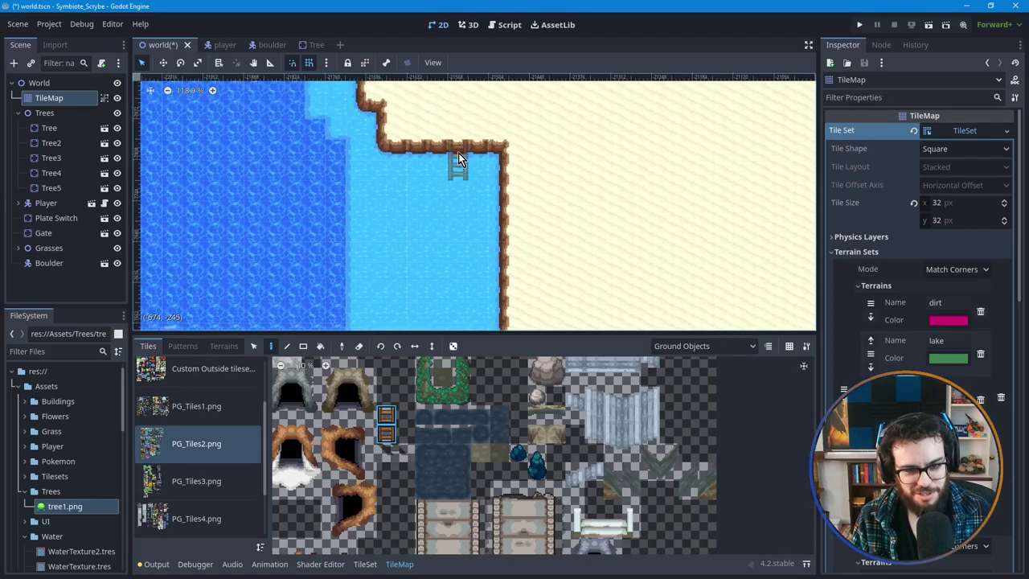
left_click(460, 153)
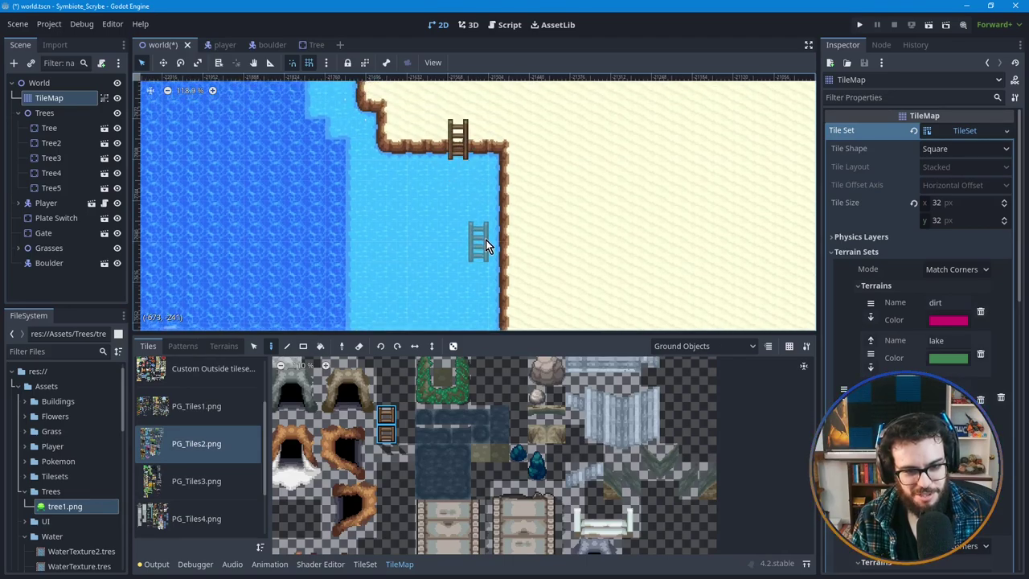
key("ctrl+z")
left_click(387, 434)
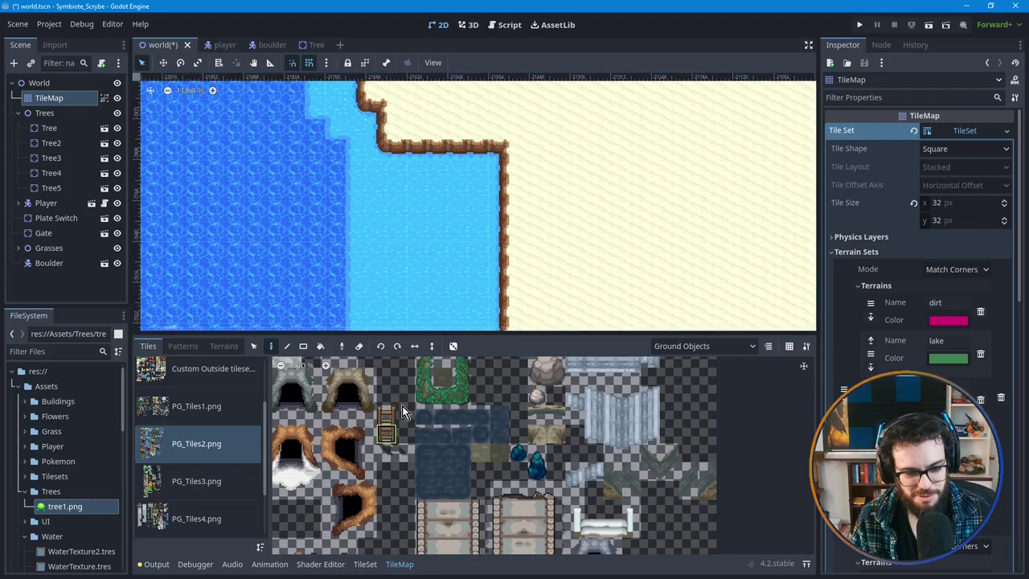
left_click(455, 149)
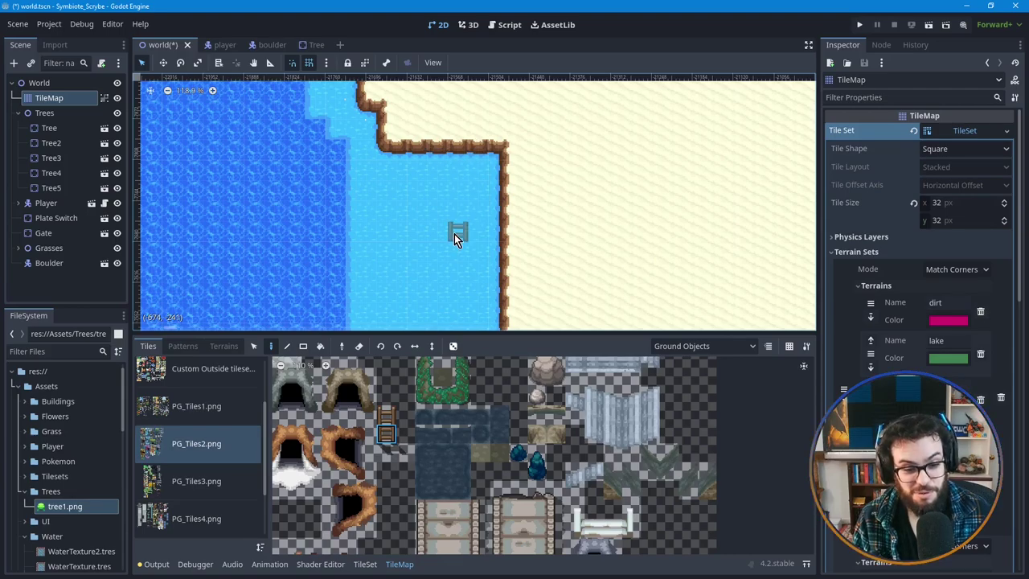
Step: Try covering three tiles of the inlet's upper rock edge with the light-blue ice cliff's bottom tile on Ground Objects
middle_click_drag(384, 391, 611, 457)
scroll(506, 484, "up", 3)
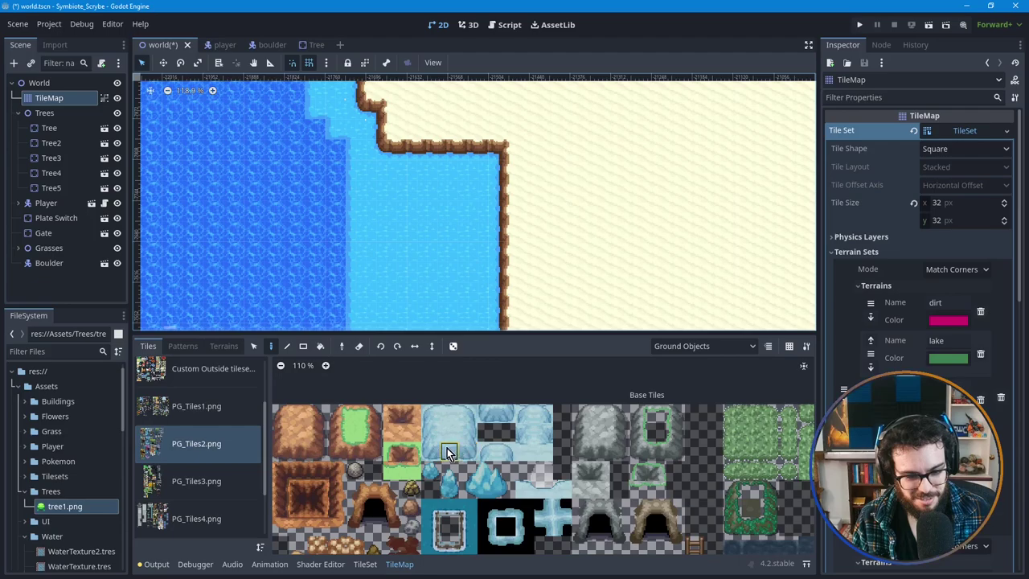
left_click(448, 451)
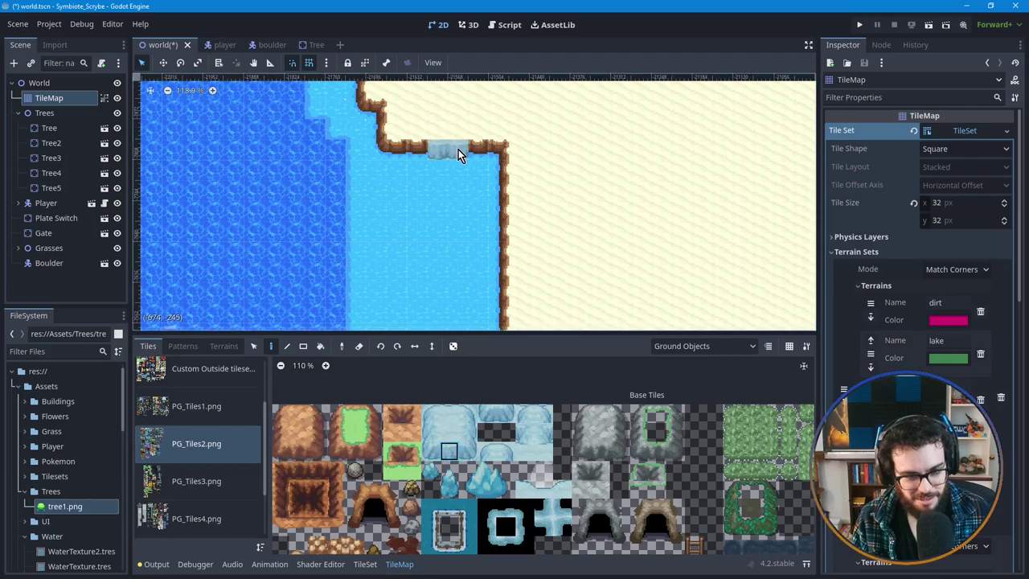
left_click(478, 153)
Step: Try the lower wooden ladder tile over the middle ice cliff tile on Ground Objects 2, and undo both the ladder and the cliff
scroll(502, 398, "right", 5, "shift")
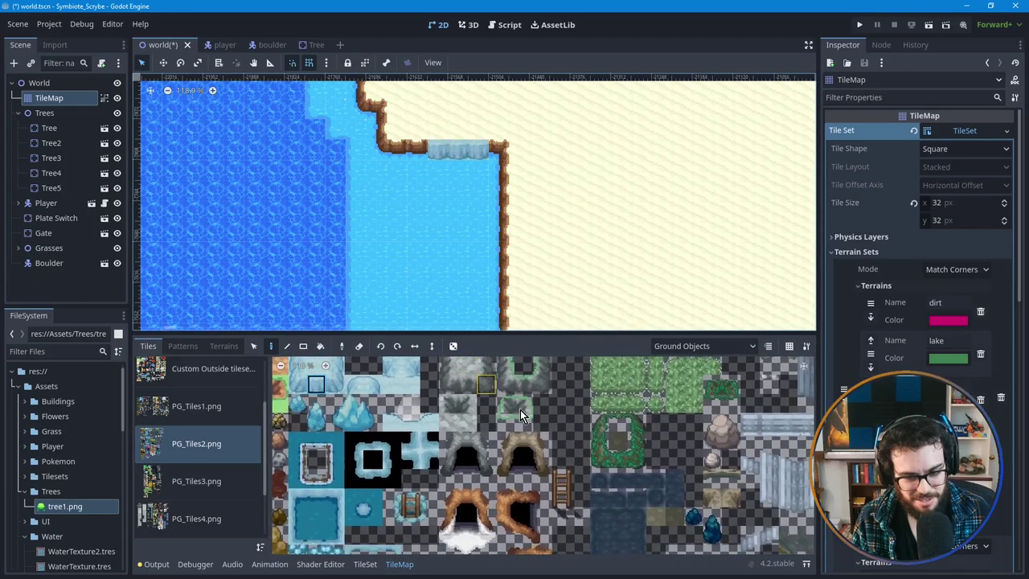
scroll(585, 430, "down", 2)
left_click(470, 476)
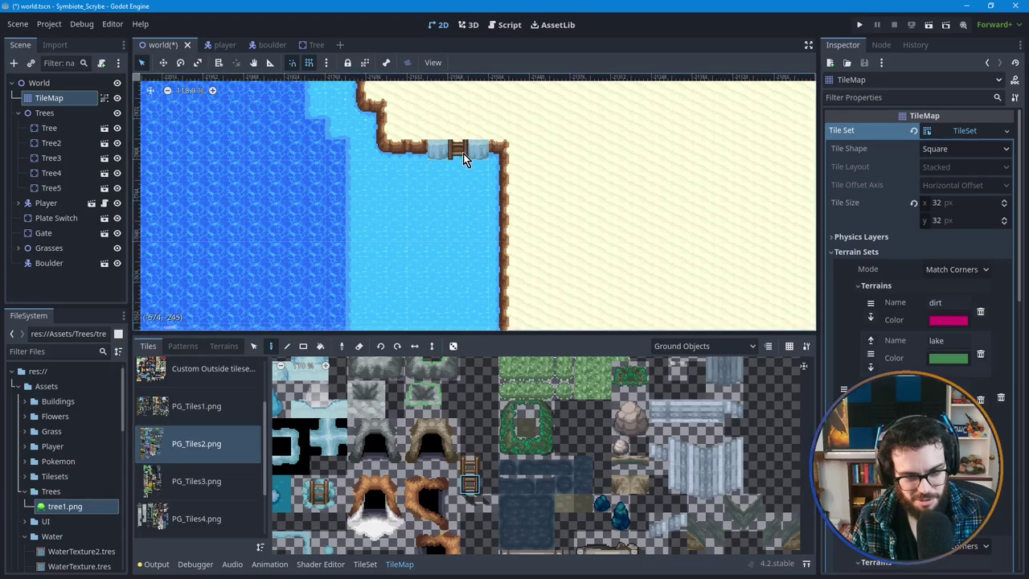
left_click(715, 348)
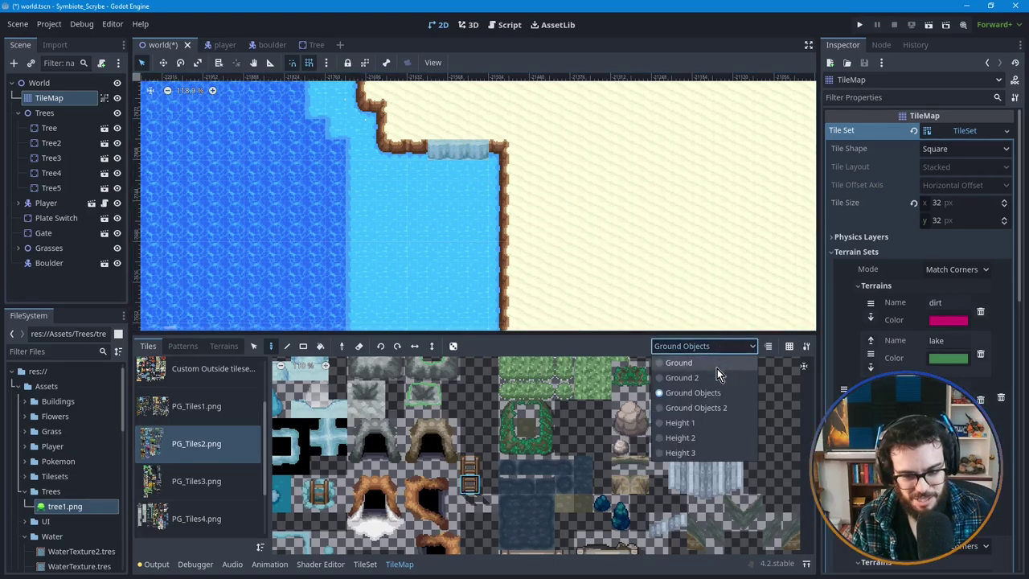
left_click(696, 407)
left_click(458, 152)
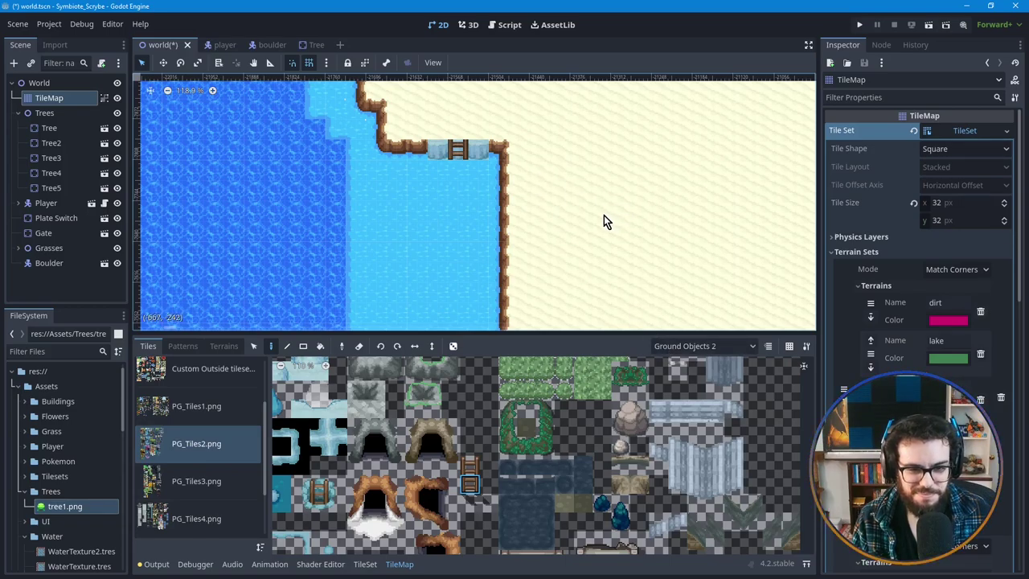
key("ctrl+z")
Step: Make Ground Objects the active layer again and view the inlet's lower edge
left_click(718, 348)
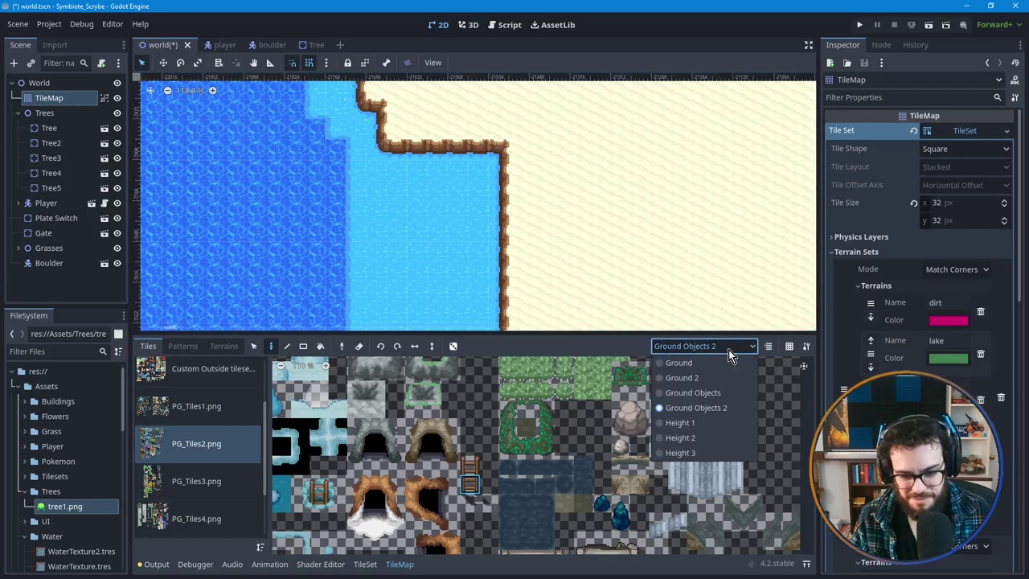
left_click(683, 393)
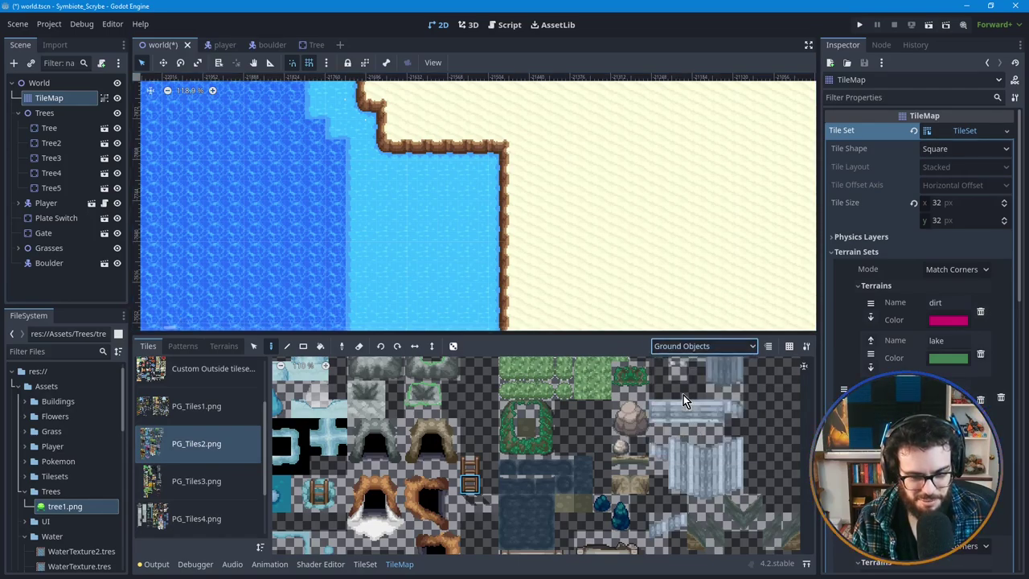
scroll(482, 239, "down", 5)
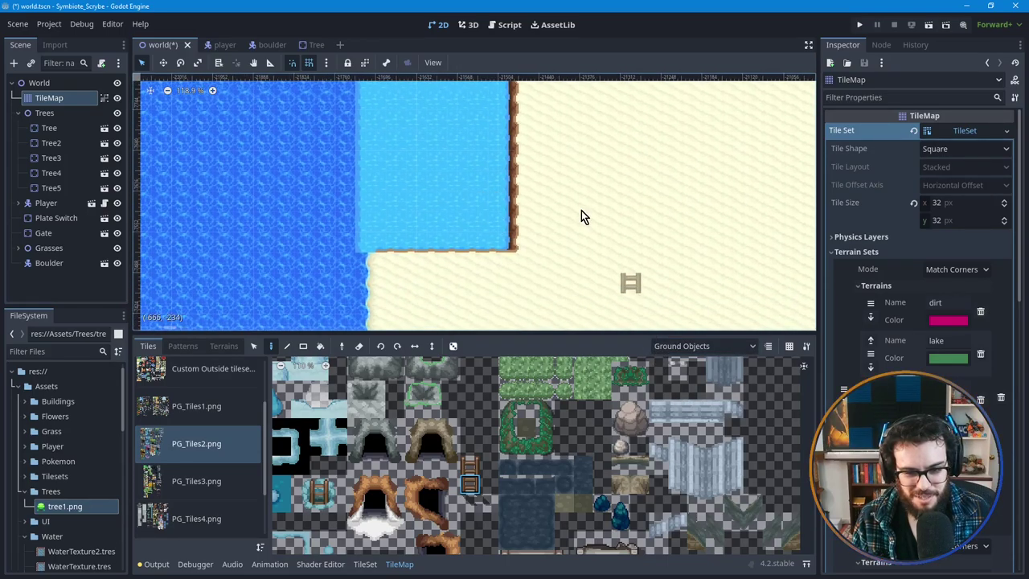
Step: Try the lower wooden ladder tile on the inlet's inland vertical rock edge on Ground Objects, and undo it
scroll(471, 244, "up", 3)
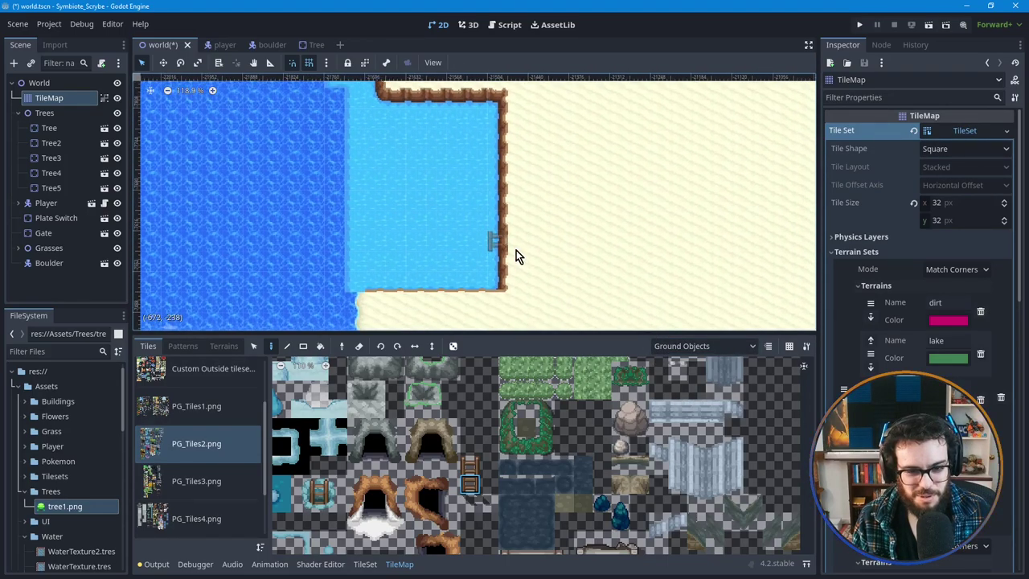
left_click(697, 346)
left_click(704, 408)
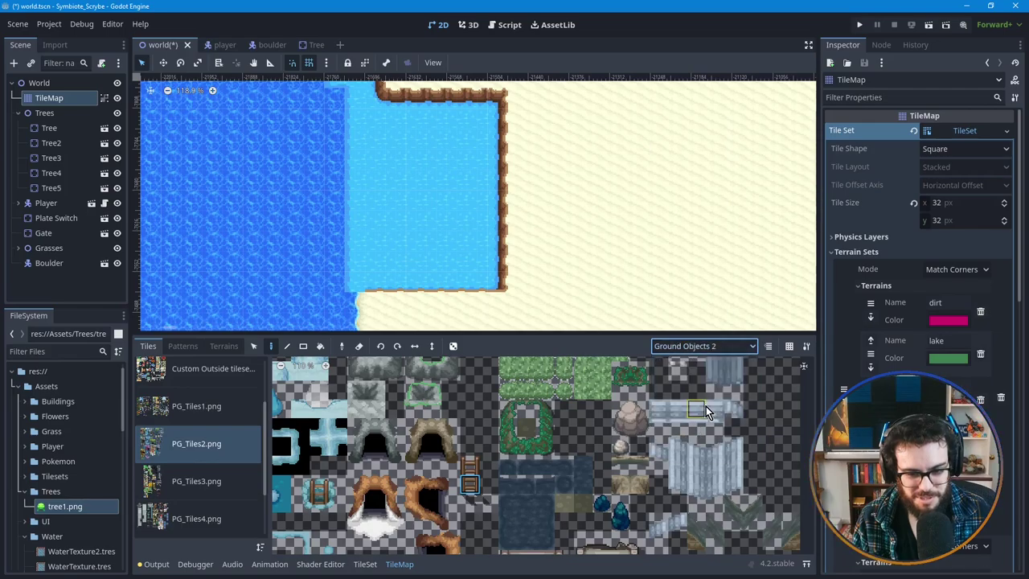
left_click(696, 345)
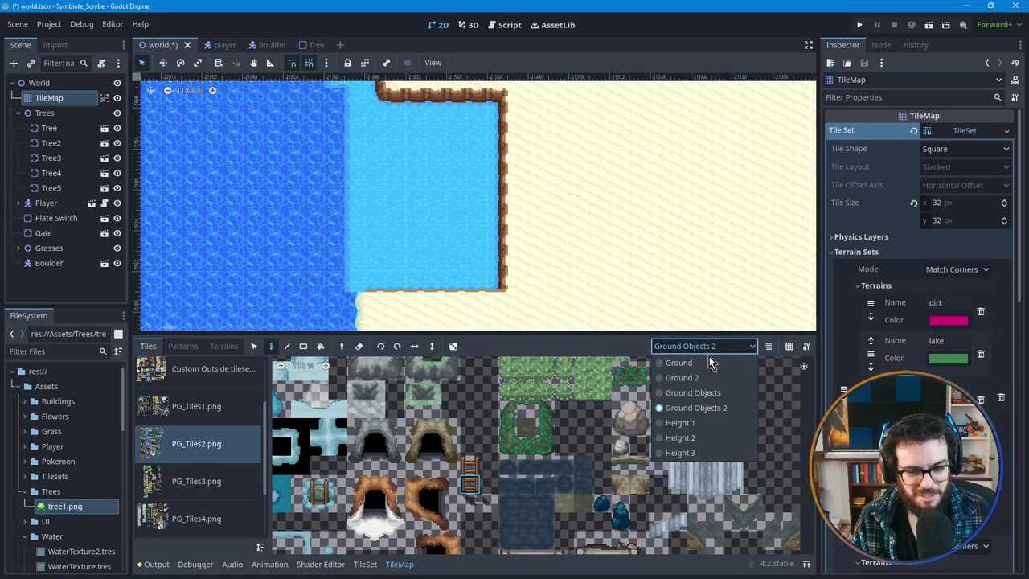
left_click(683, 393)
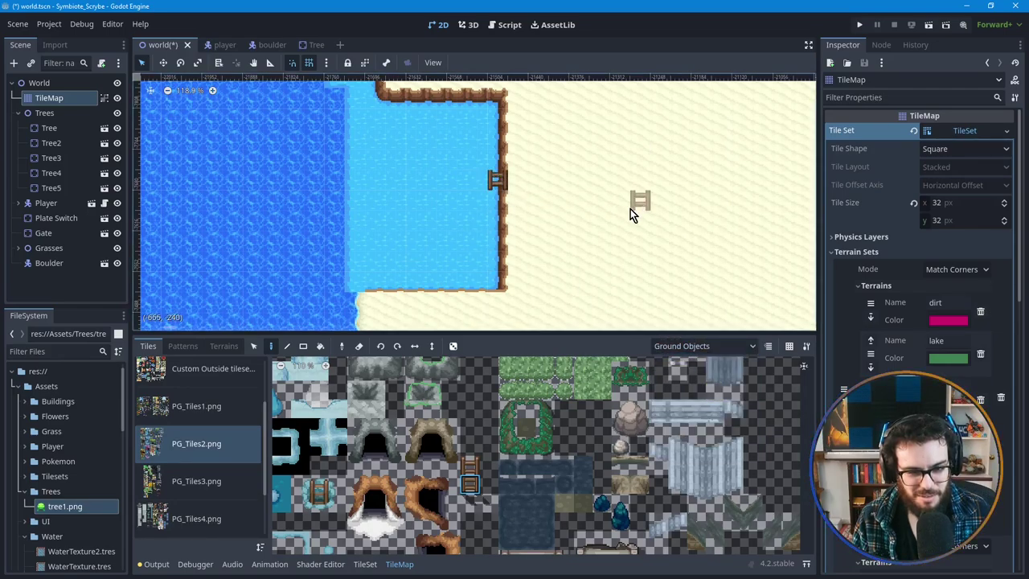
key("ctrl+z")
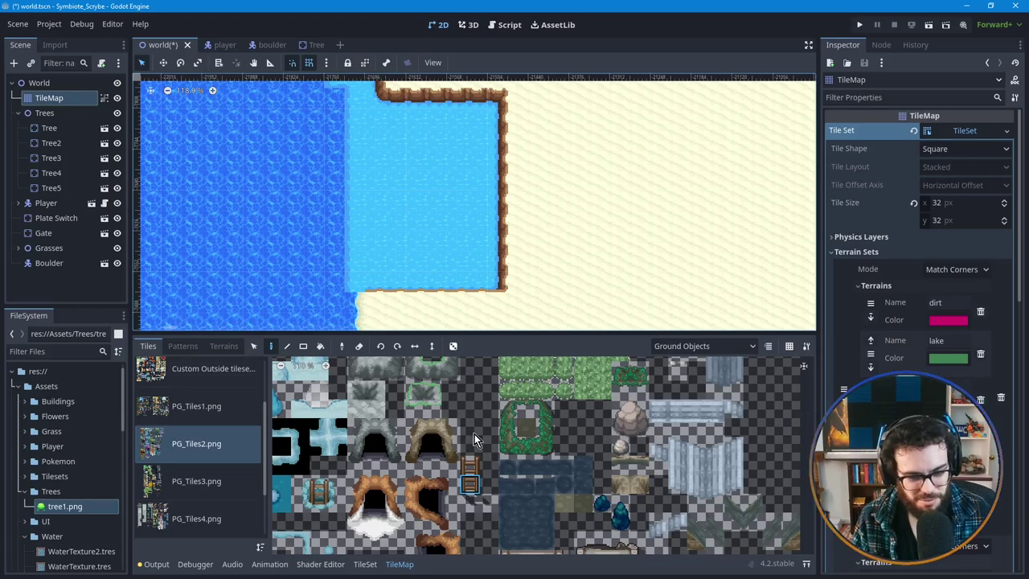
Step: Look through the PG_Tiles2.png tileset for stair or ladder tiles that suit the inlet's inland side edge
scroll(444, 430, "down", 3)
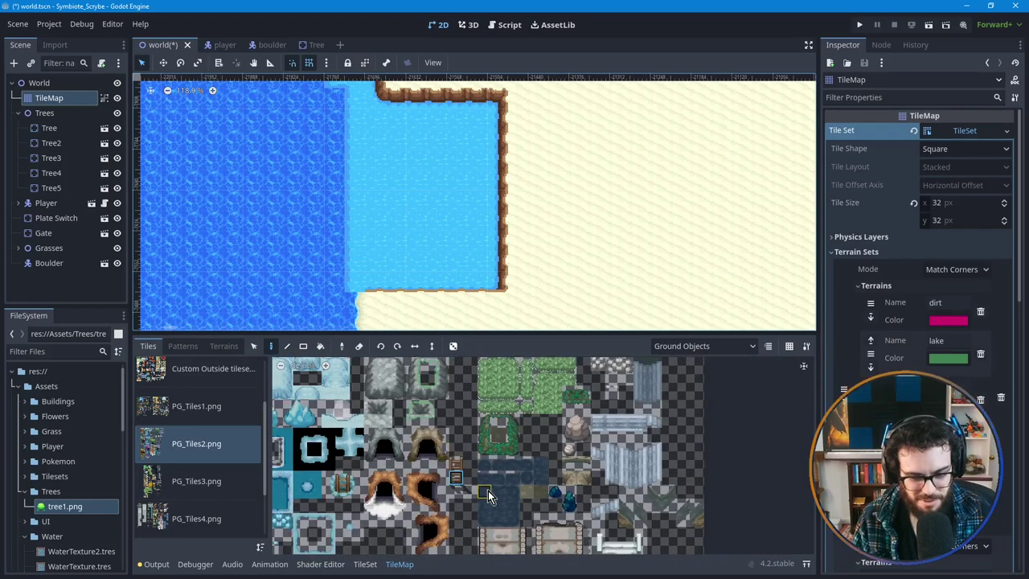
middle_click_drag(488, 493, 508, 427)
middle_click_drag(513, 501, 567, 449)
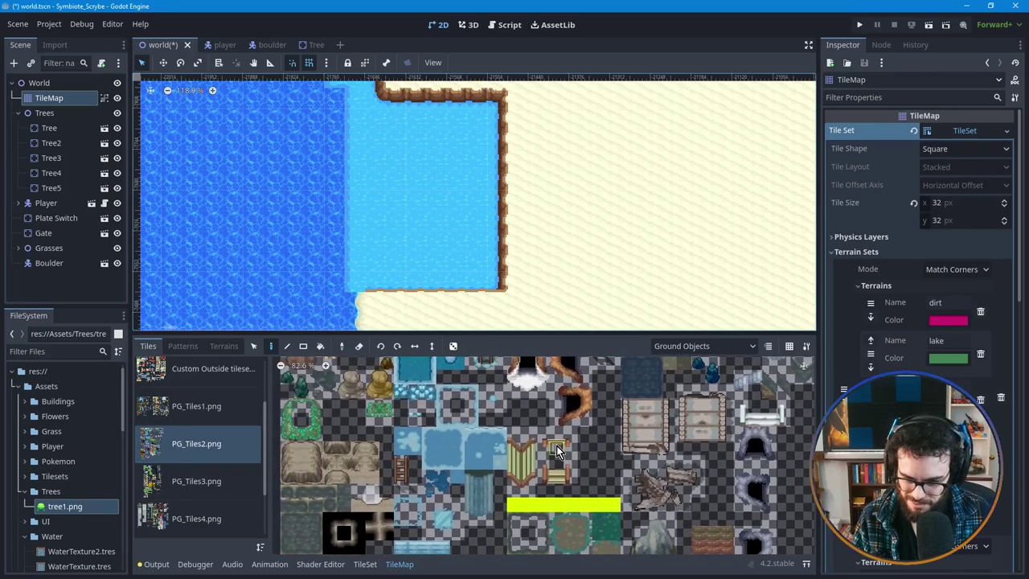
scroll(454, 502, "up", 5)
middle_click_drag(509, 487, 506, 429)
middle_click_drag(519, 504, 541, 431)
scroll(547, 438, "down", 2)
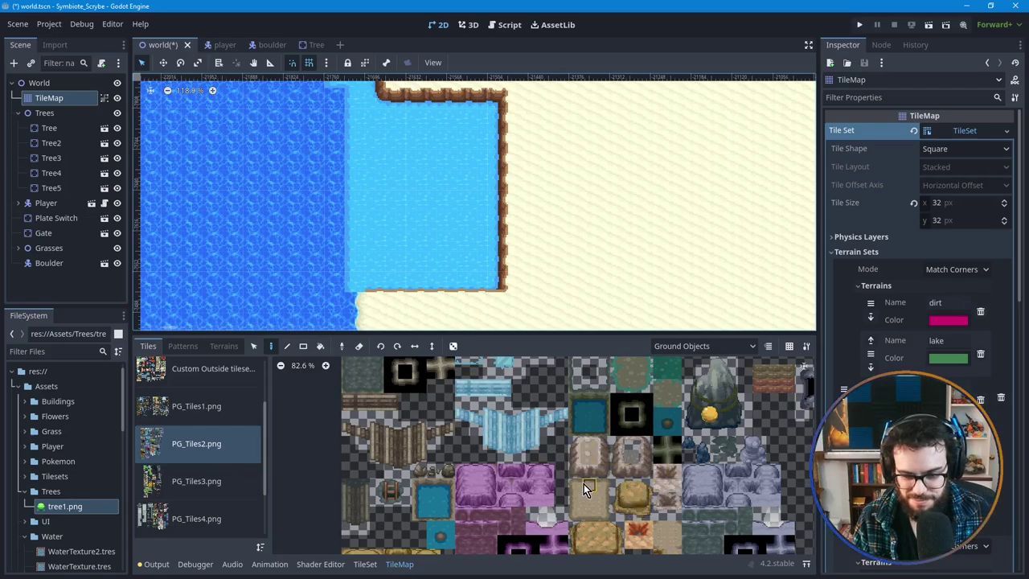
middle_click_drag(558, 499, 559, 417)
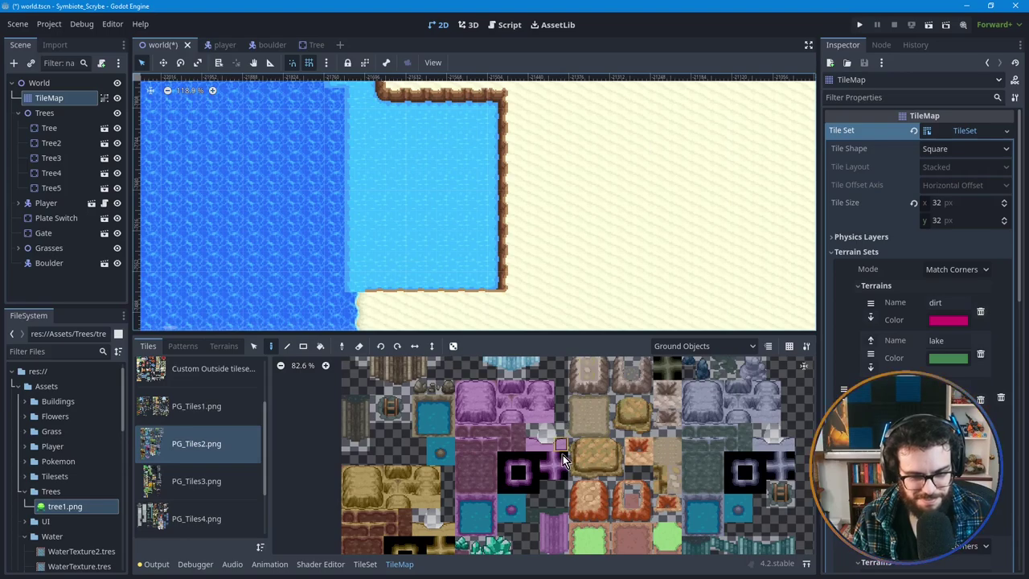
scroll(567, 471, "down", 3)
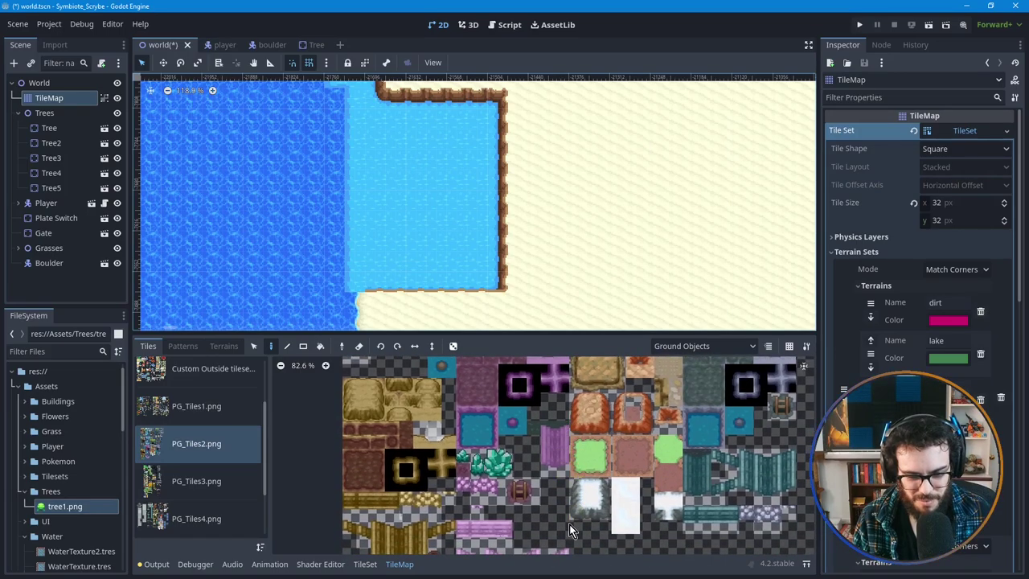
middle_click_drag(569, 525, 559, 467)
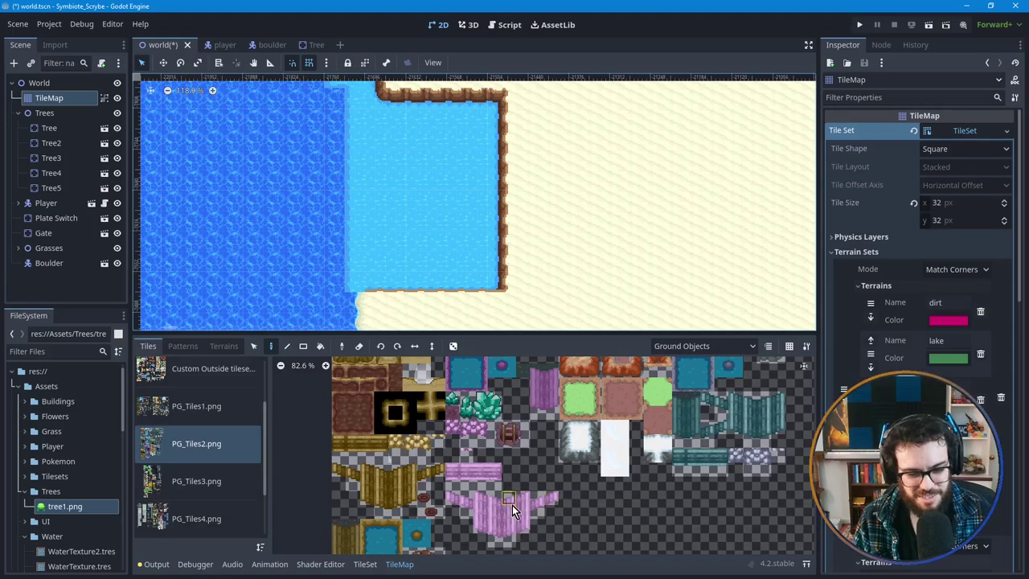
middle_click_drag(600, 513, 548, 441)
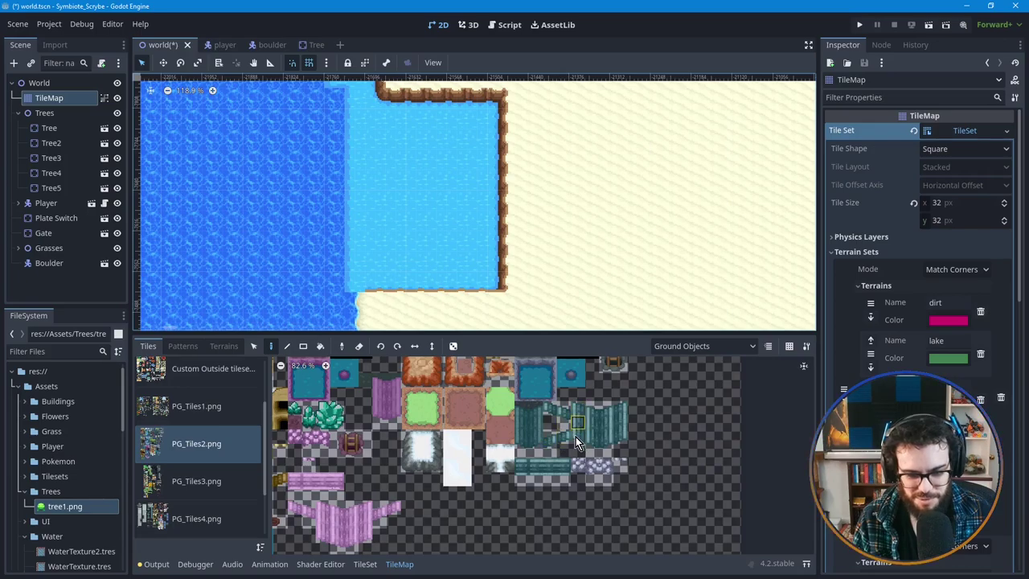
scroll(659, 414, "up", 5)
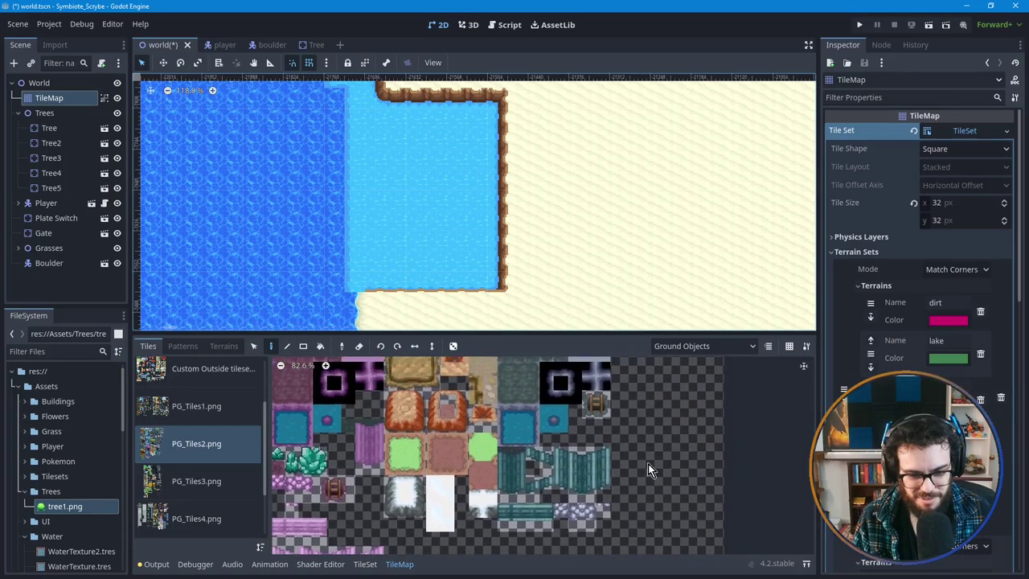
scroll(628, 444, "up", 8)
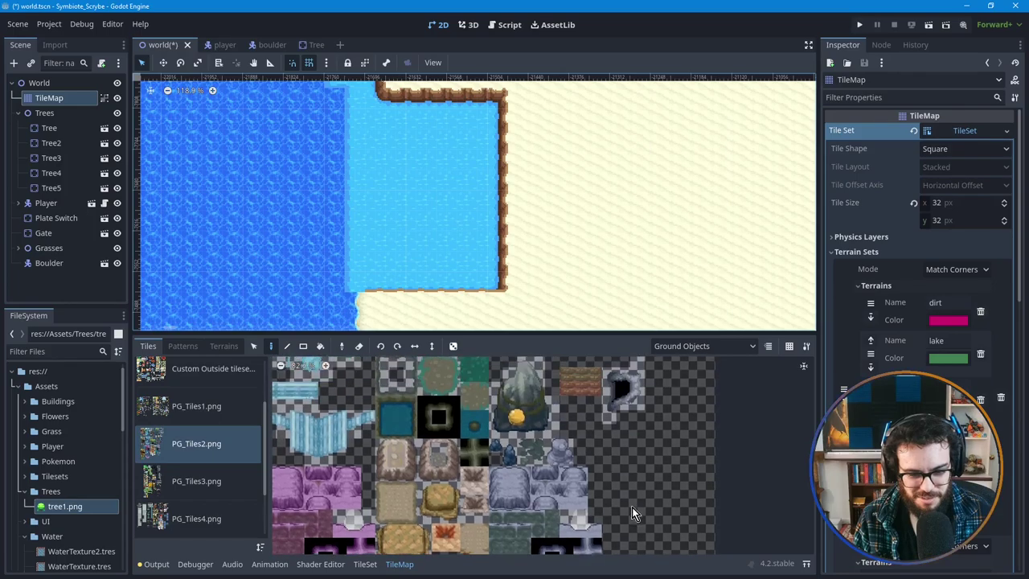
middle_click_drag(576, 424, 617, 483)
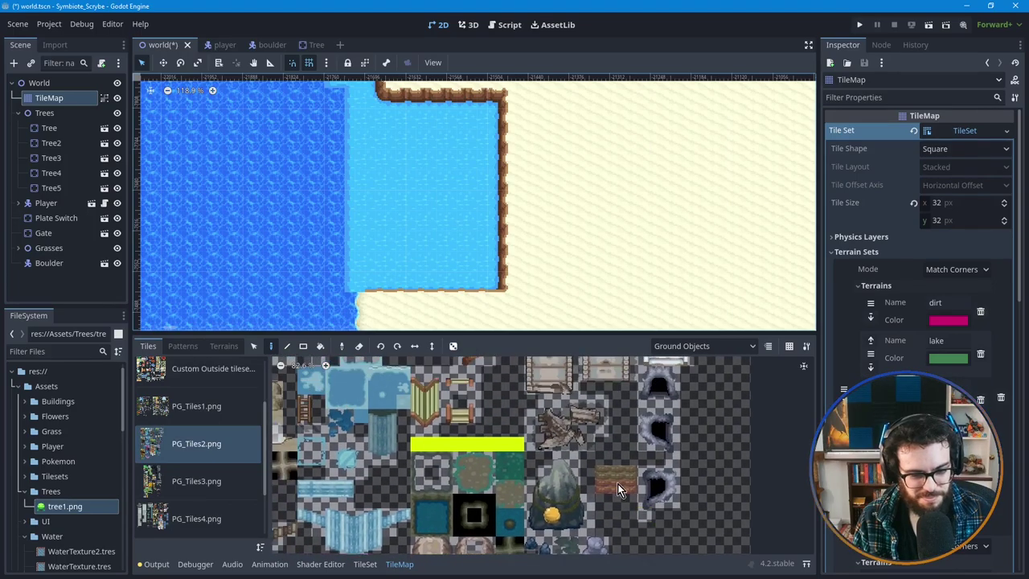
Step: Place the five-tile column of side-facing grey-railed stairs from PG_Tiles3.png over the inlet's inland rock edge on Ground Objects
left_click(202, 482)
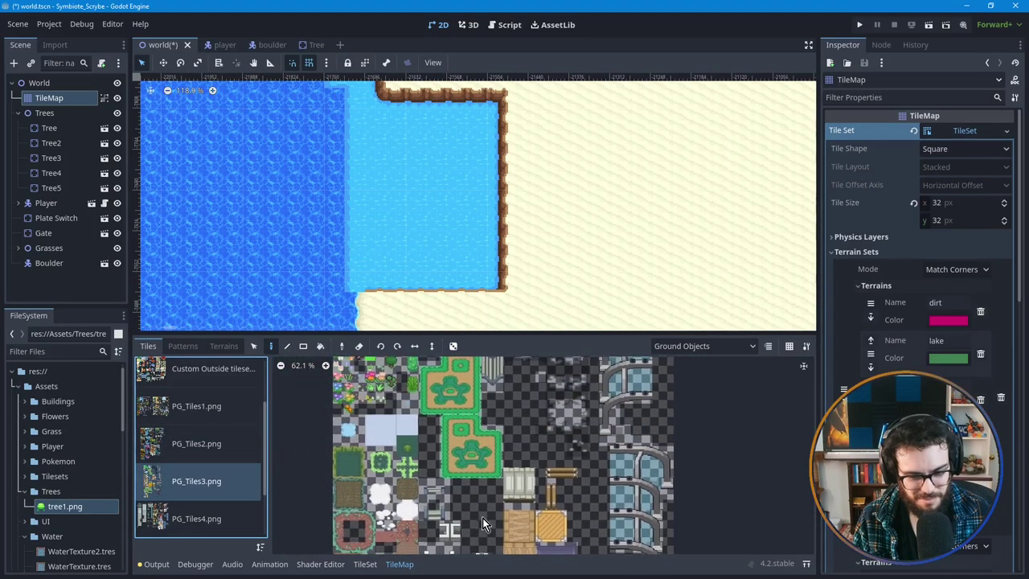
scroll(506, 513, "up", 4, "ctrl")
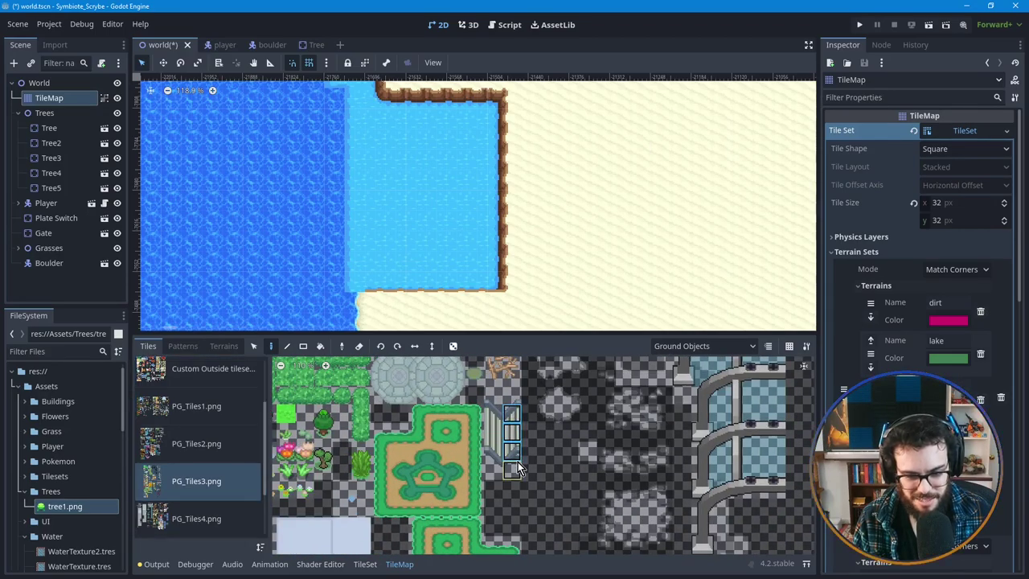
left_click_drag(517, 463, 517, 471)
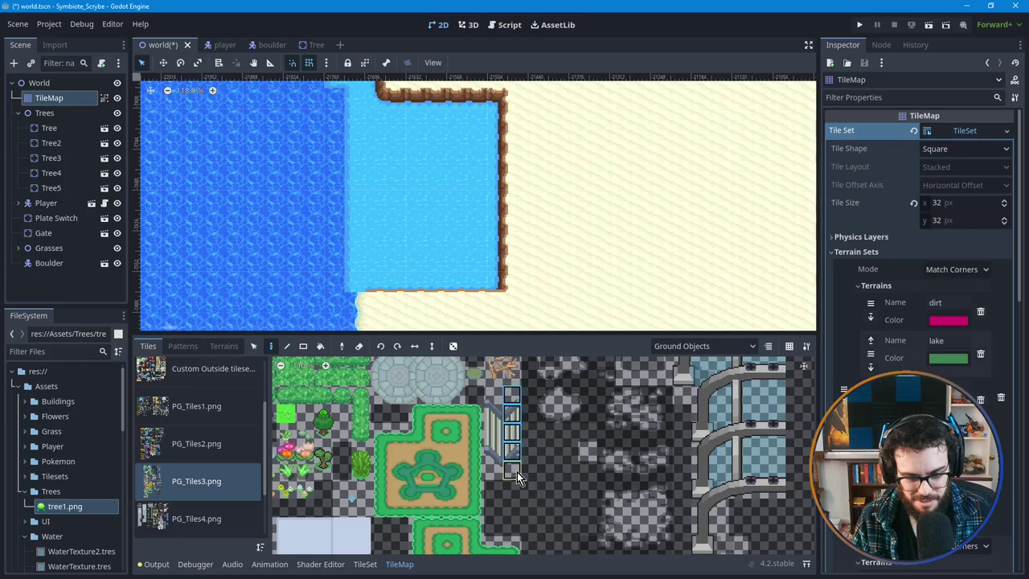
left_click(495, 191)
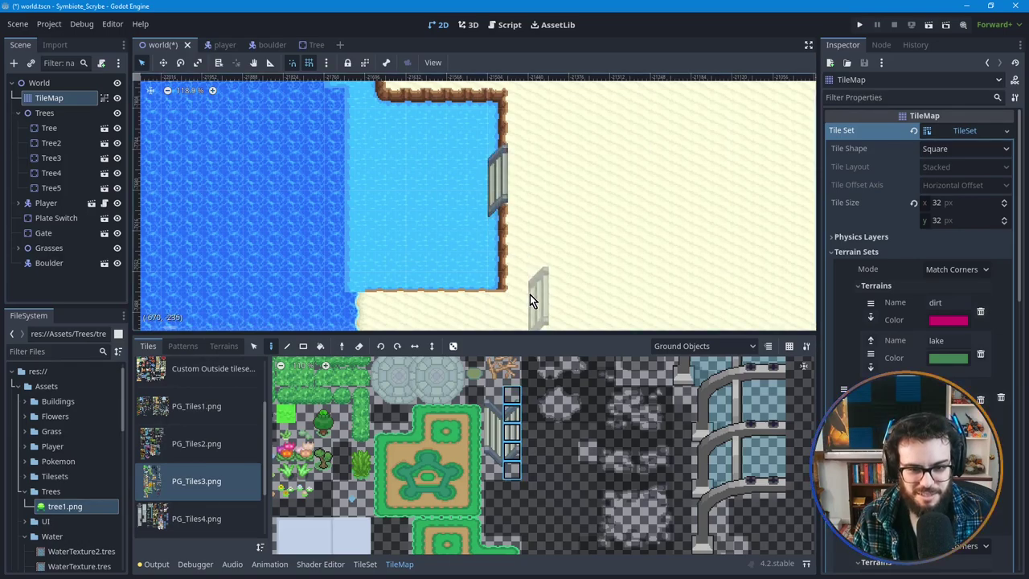
Step: Examine how the side-facing stairs fit the inlet's rock edge and the surrounding shoreline, both close up and from afar
scroll(585, 262, "down", 2)
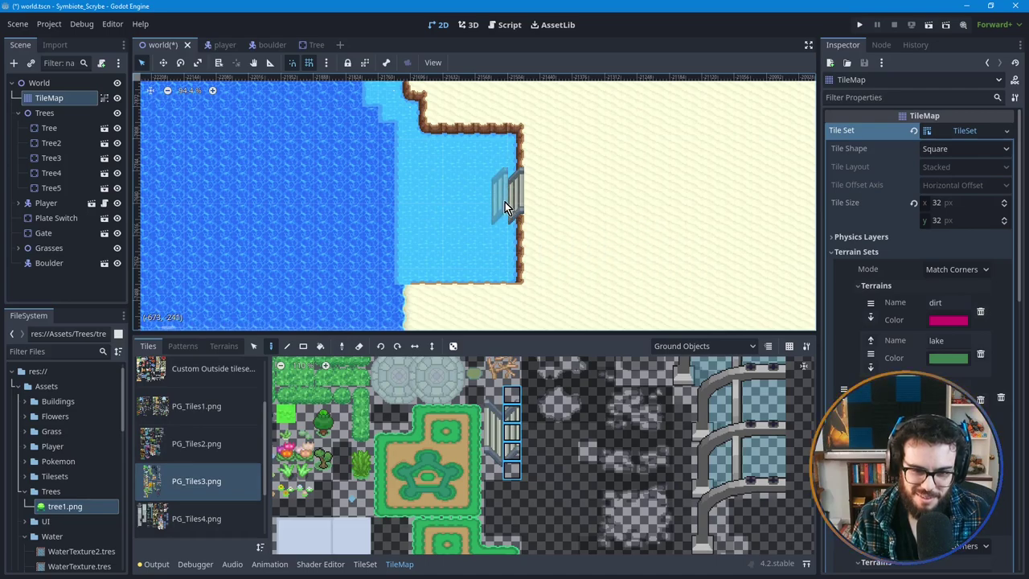
scroll(641, 233, "down", 2)
scroll(638, 244, "down", 2)
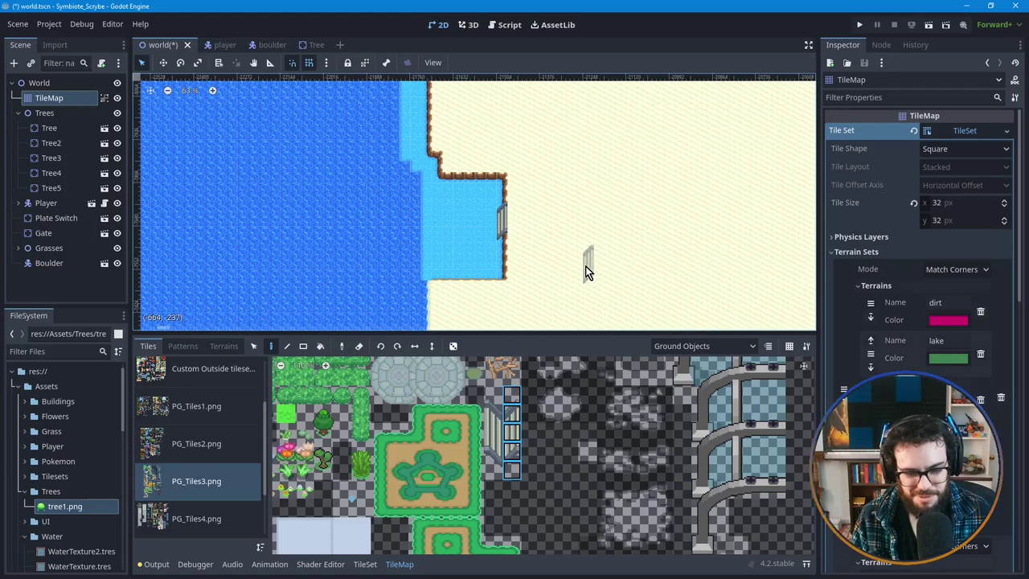
scroll(546, 258, "up", 3)
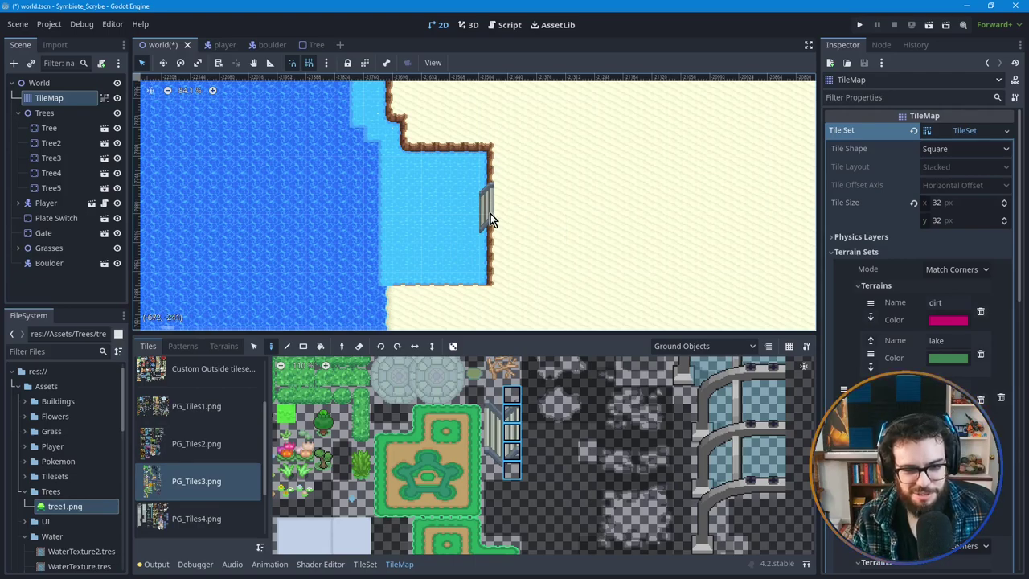
scroll(490, 217, "up", 4)
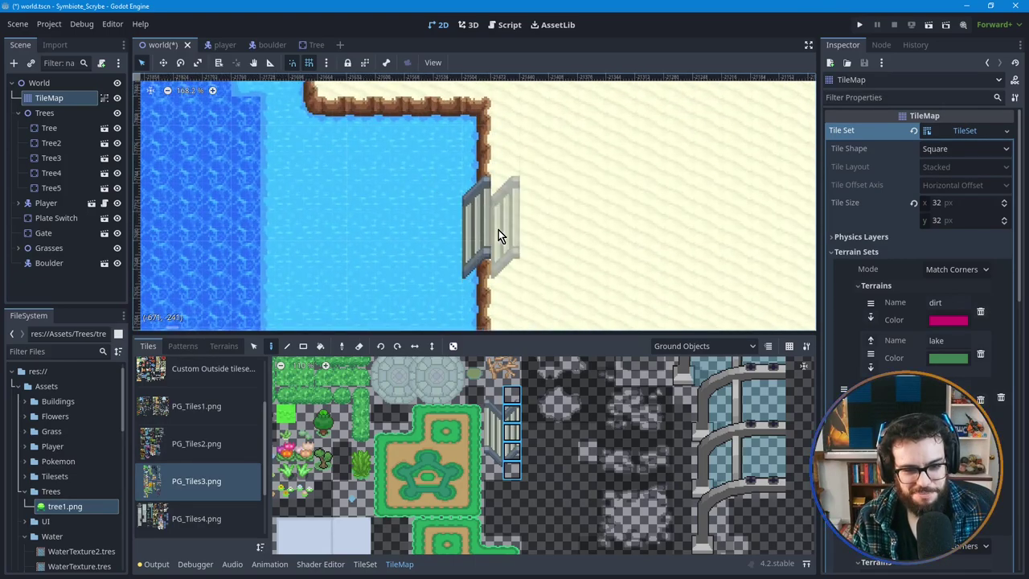
scroll(480, 231, "down", 2)
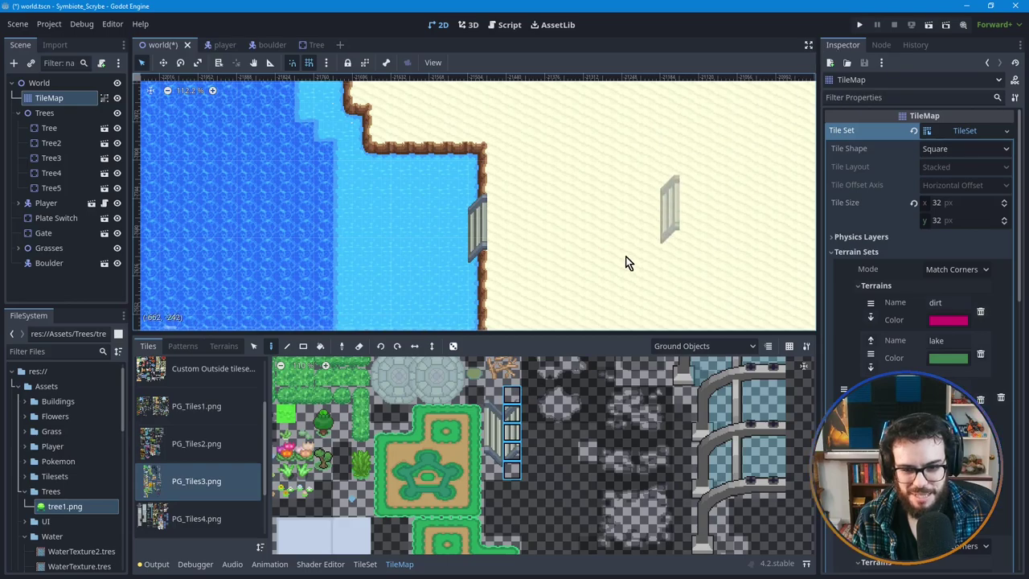
scroll(514, 230, "down", 2)
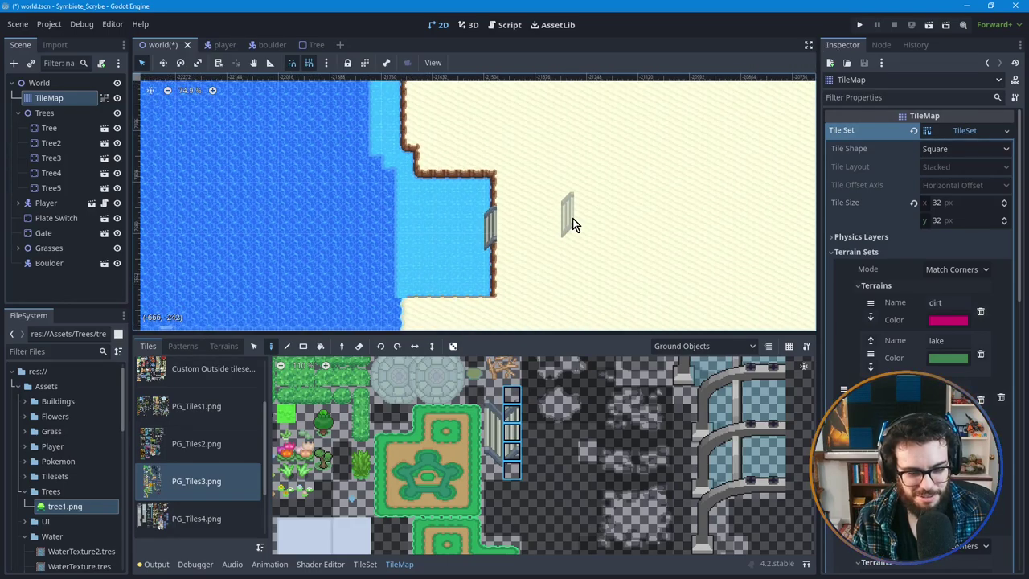
scroll(563, 224, "down", 2)
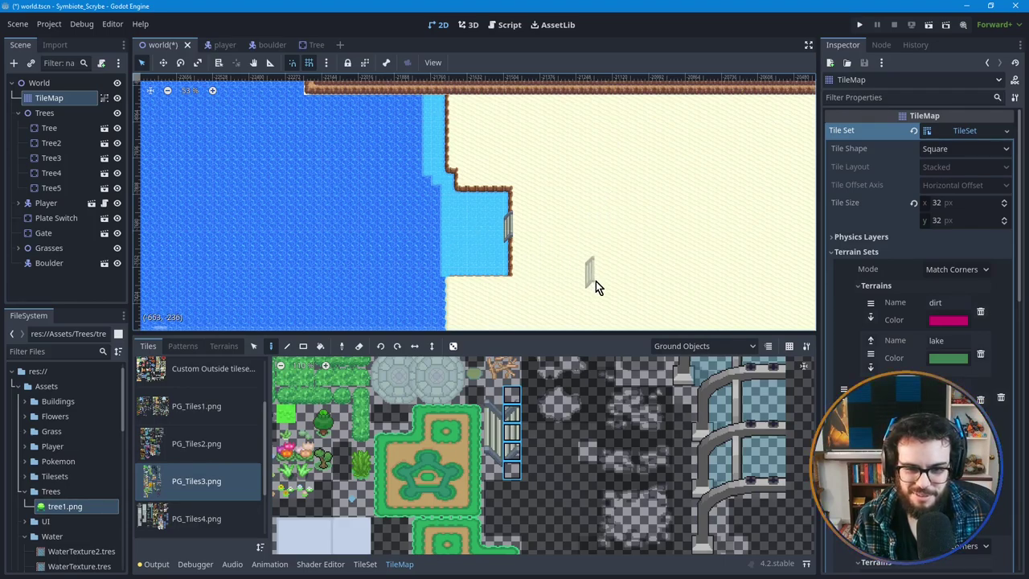
middle_click_drag(560, 271, 501, 243)
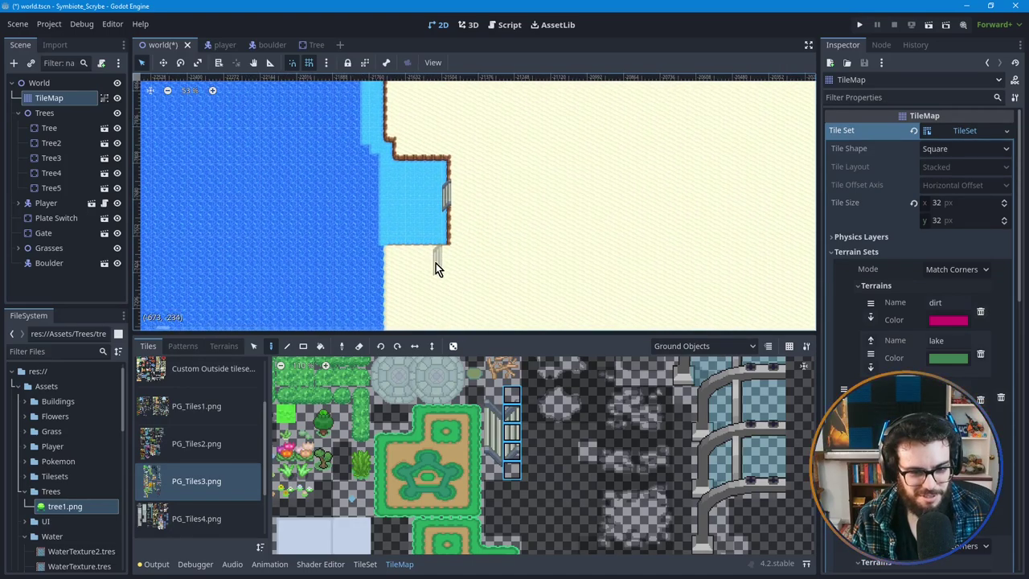
mouse_move(519, 230)
middle_mouse_down()
mouse_move(544, 282)
mouse_move(471, 249)
mouse_move(536, 232)
middle_mouse_up()
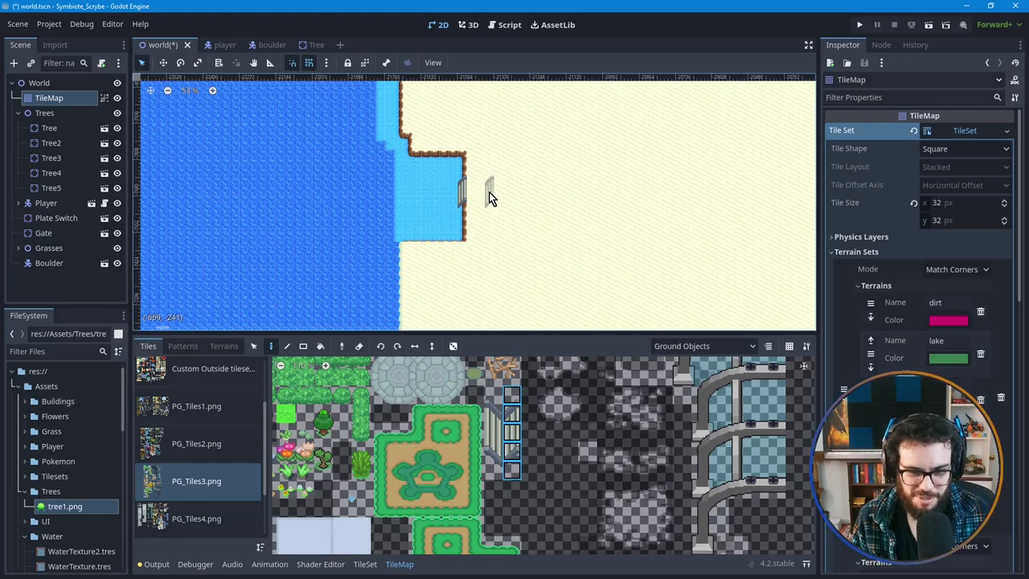
scroll(491, 187, "up", 2)
left_click(460, 195)
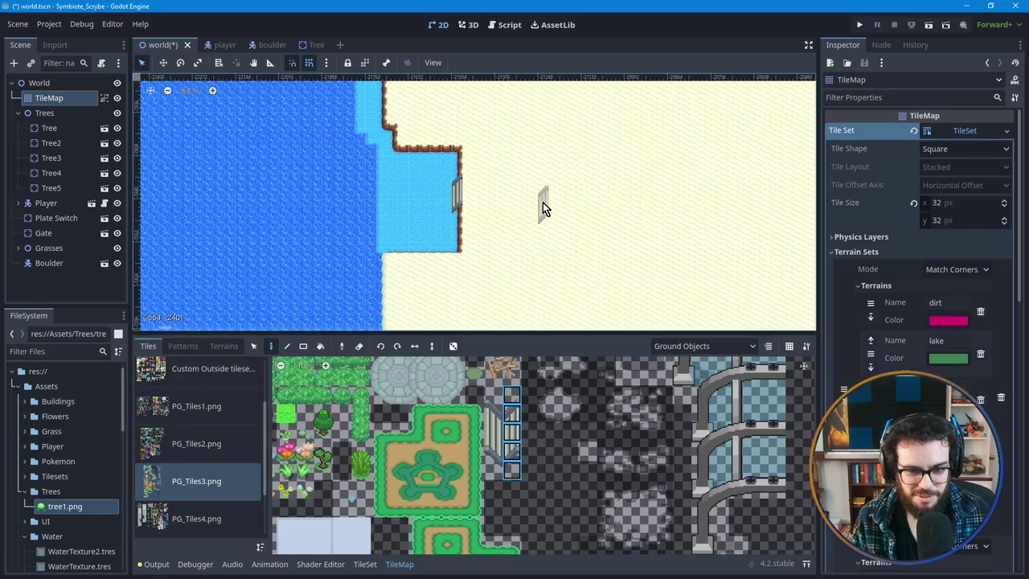
scroll(538, 207, "down", 2)
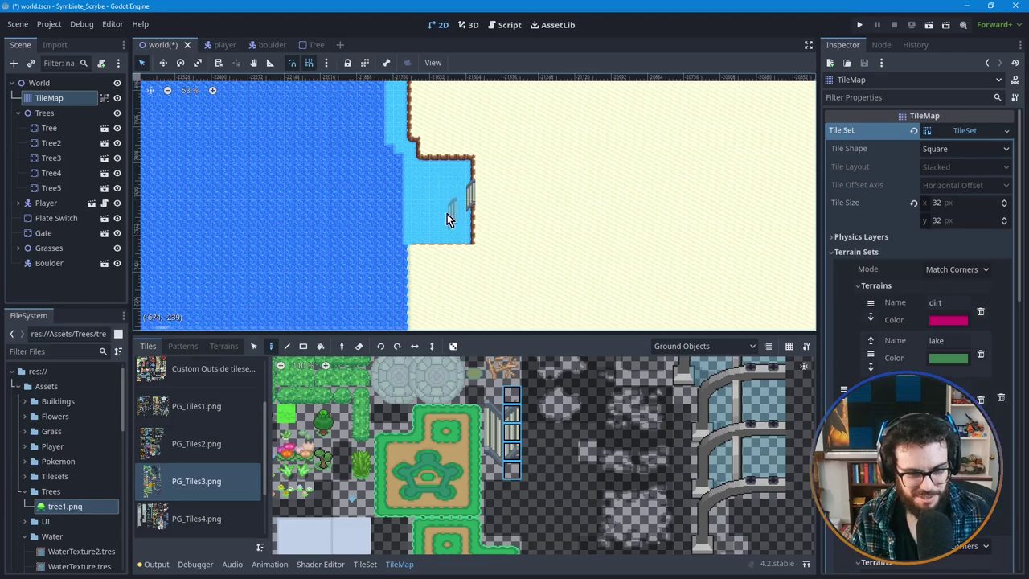
scroll(450, 213, "up", 3)
left_click(474, 199)
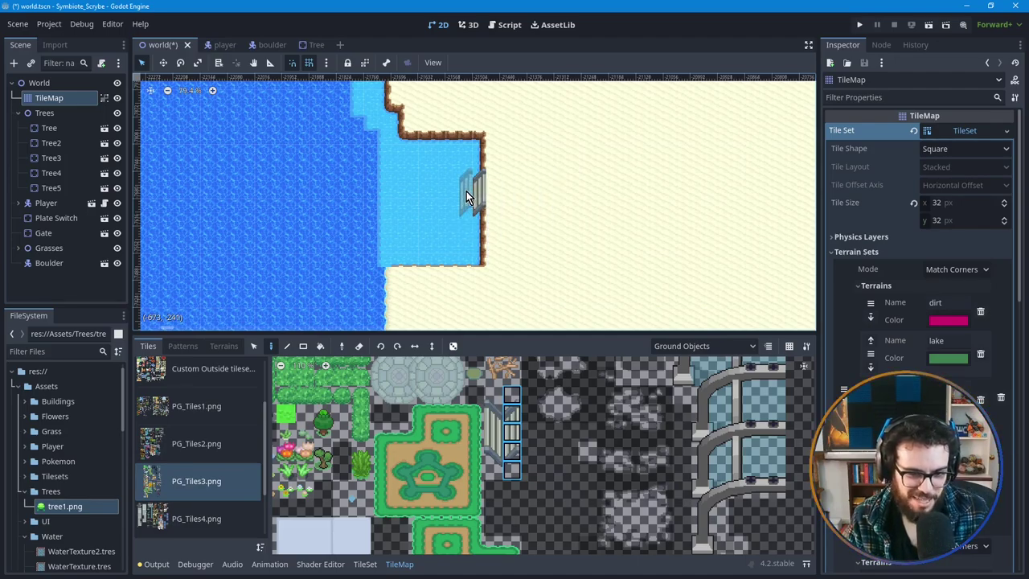
mouse_move(415, 278)
middle_mouse_down()
mouse_move(445, 303)
mouse_move(437, 306)
mouse_move(434, 271)
middle_mouse_up()
left_click(514, 193)
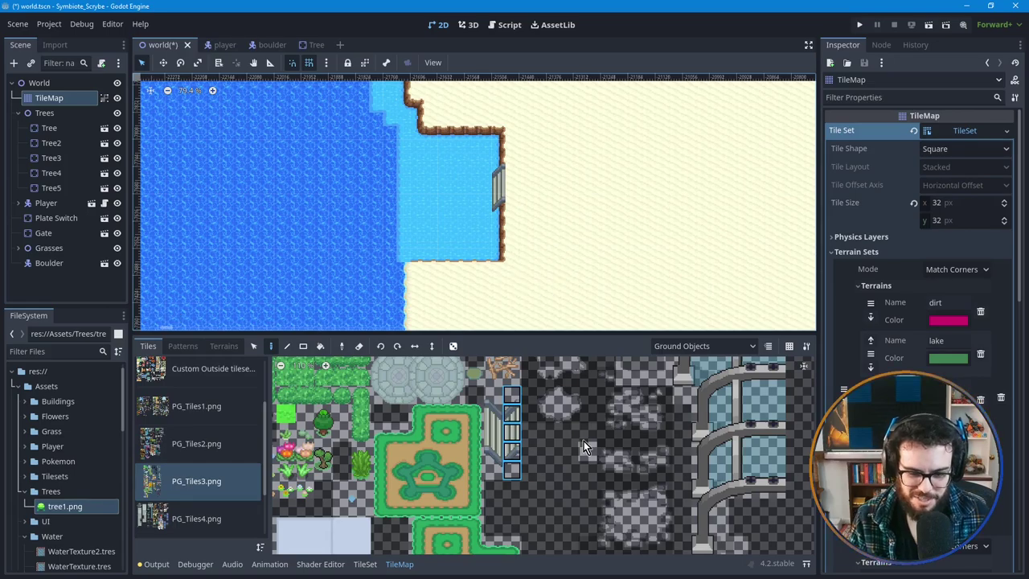
Step: Look through the rest of the PG_Tiles3.png tileset for stair, ladder or slope tiles that suit the inlet's edge
scroll(527, 483, "down", 1)
middle_click_drag(560, 504, 572, 408)
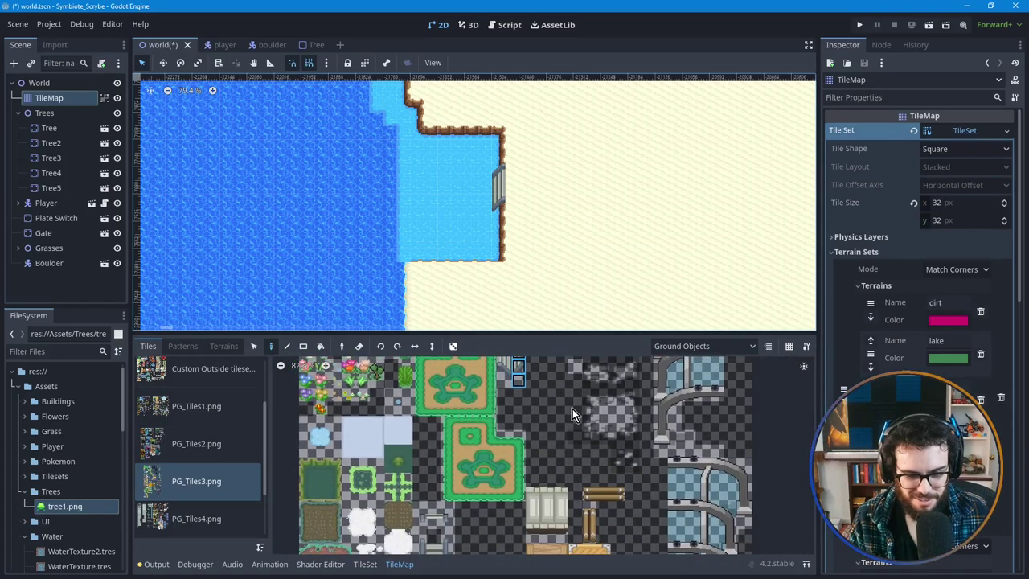
scroll(583, 404, "up", 1)
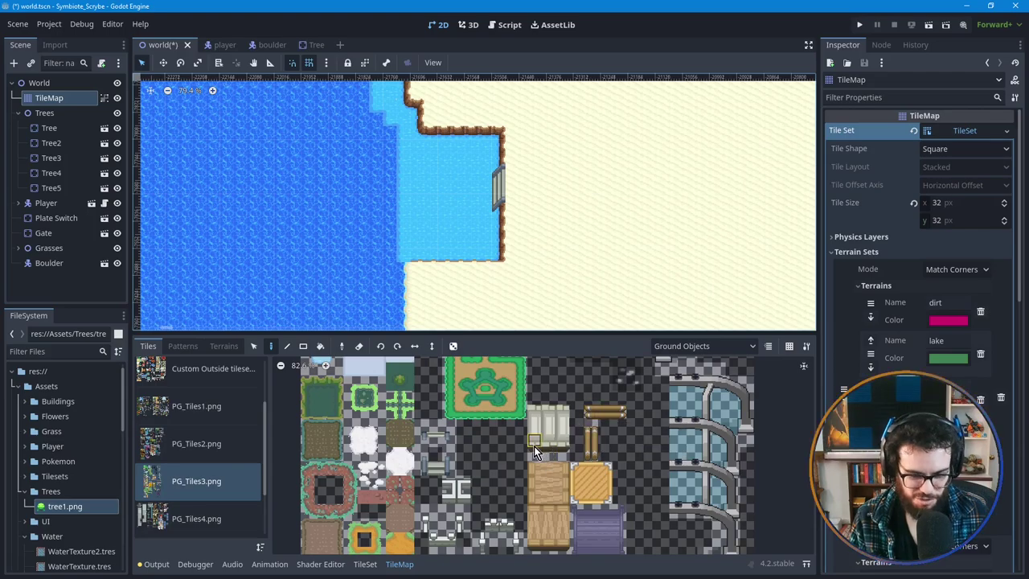
scroll(509, 478, "down", 5)
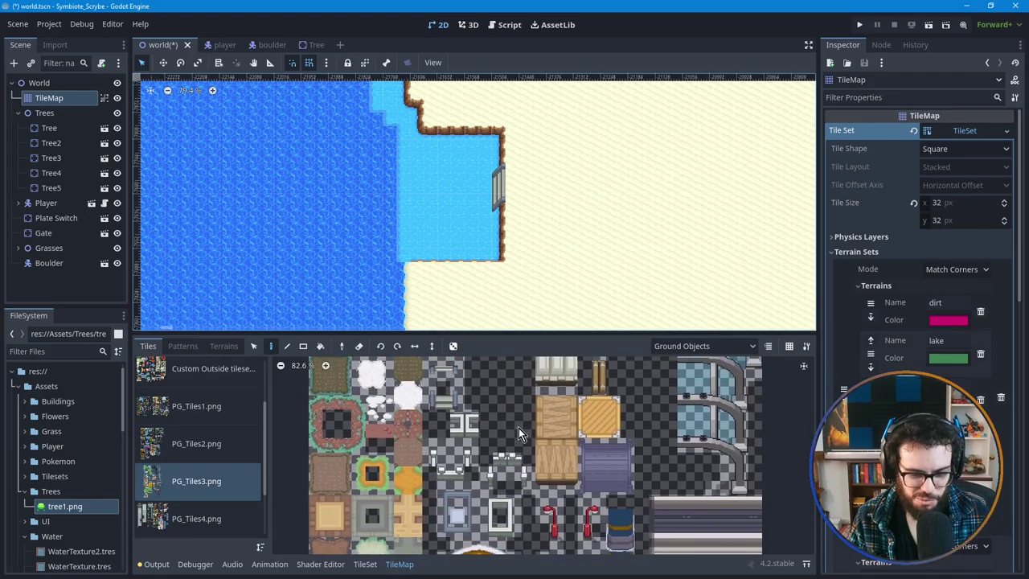
scroll(535, 506, "down", 1, "ctrl")
scroll(550, 450, "down", 3)
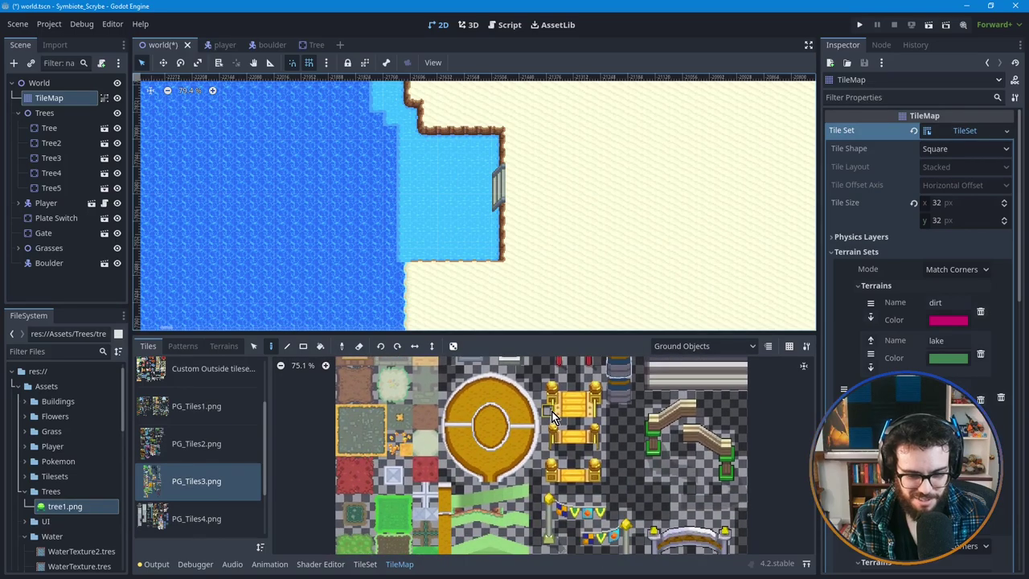
scroll(548, 414, "down", 2)
scroll(549, 415, "up", 5)
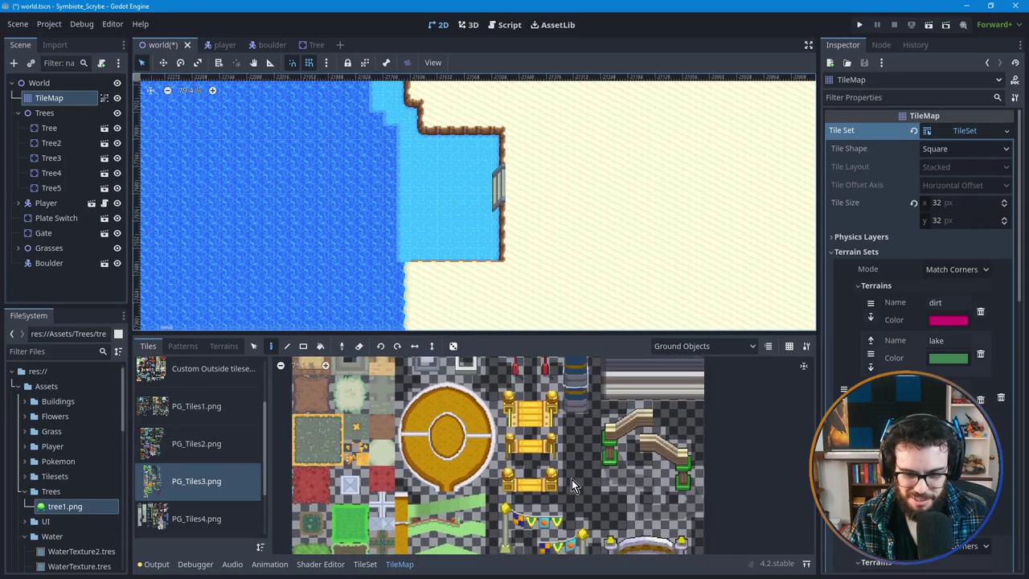
scroll(545, 483, "up", 5)
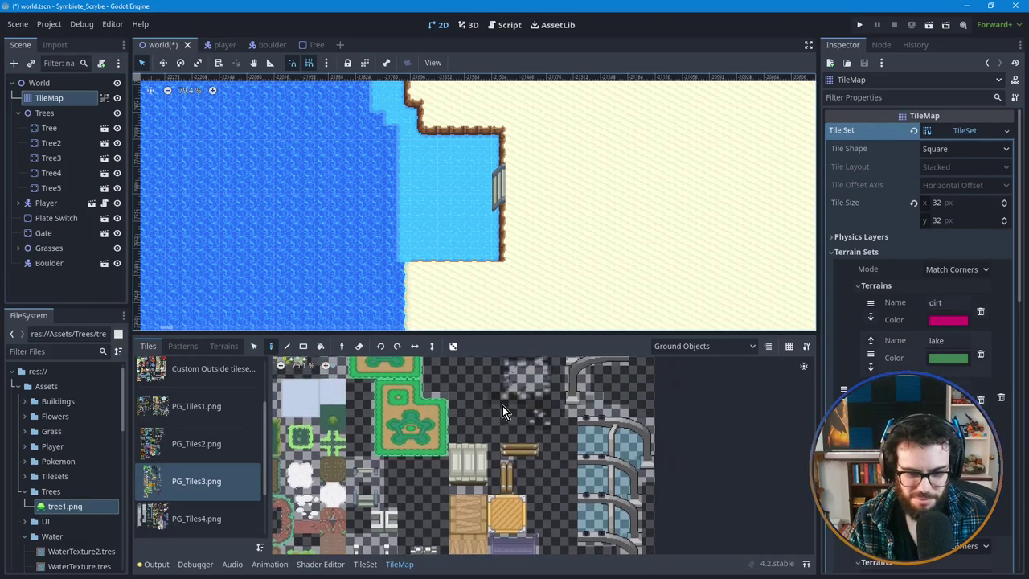
scroll(517, 443, "up", 5)
scroll(522, 491, "down", 5)
scroll(566, 488, "down", 8)
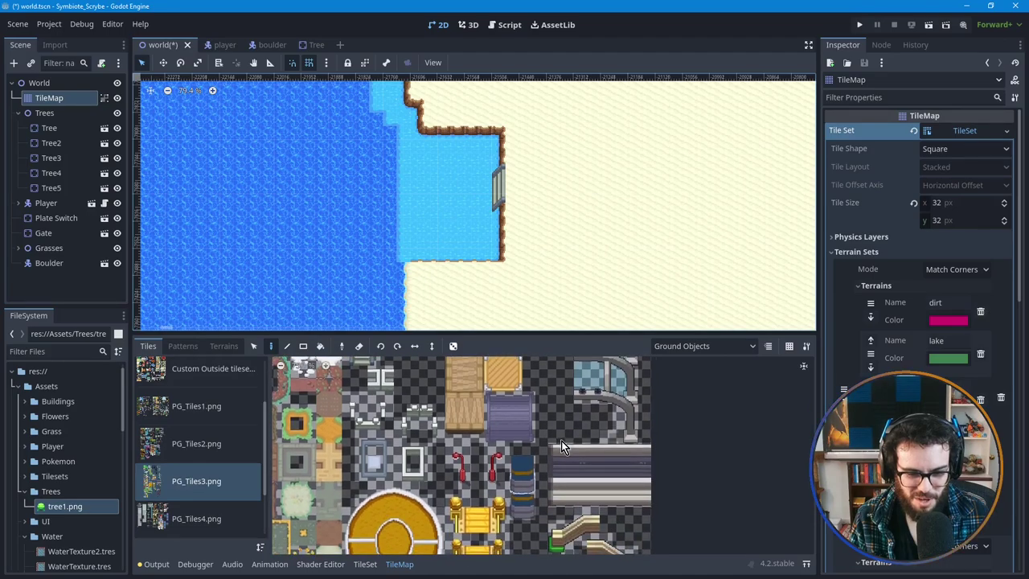
scroll(550, 472, "down", 8)
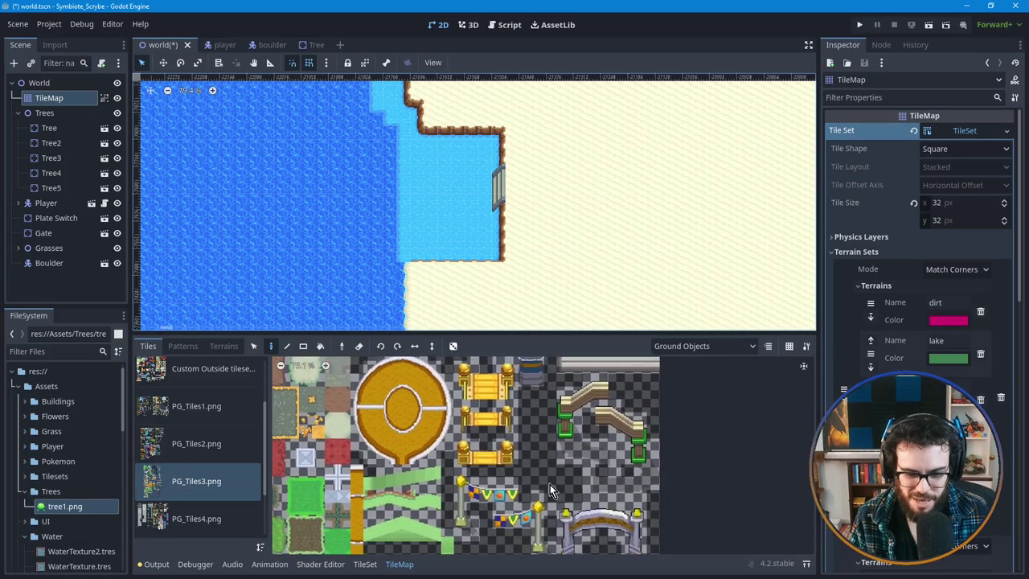
middle_click_drag(524, 495, 561, 453)
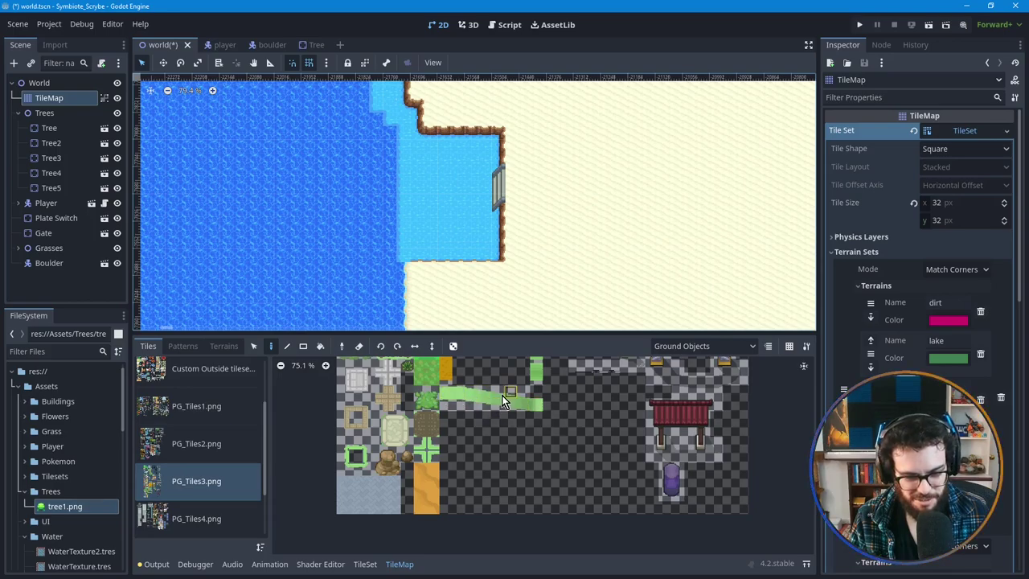
left_click_drag(444, 394, 534, 406)
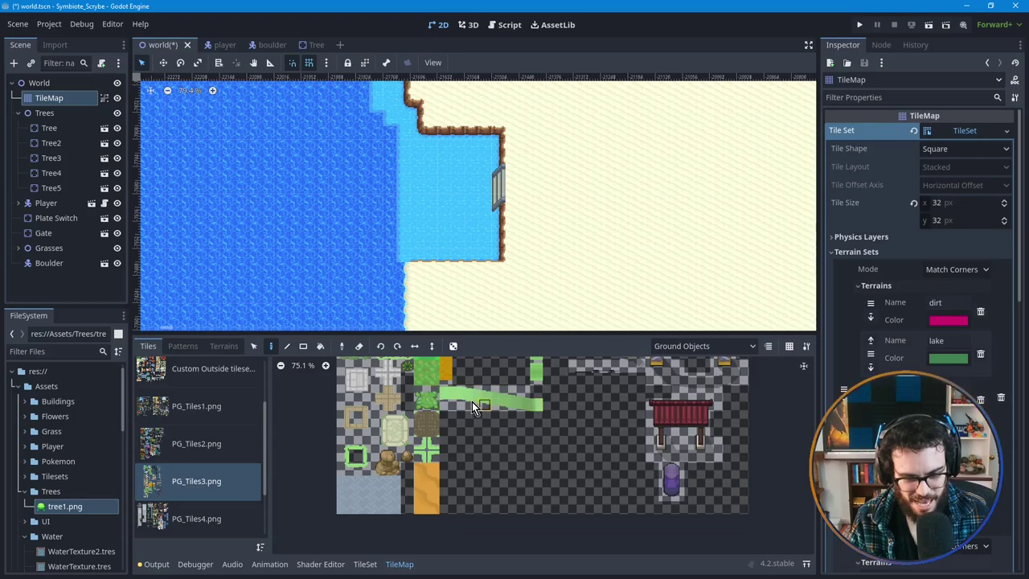
scroll(599, 451, "up", 6)
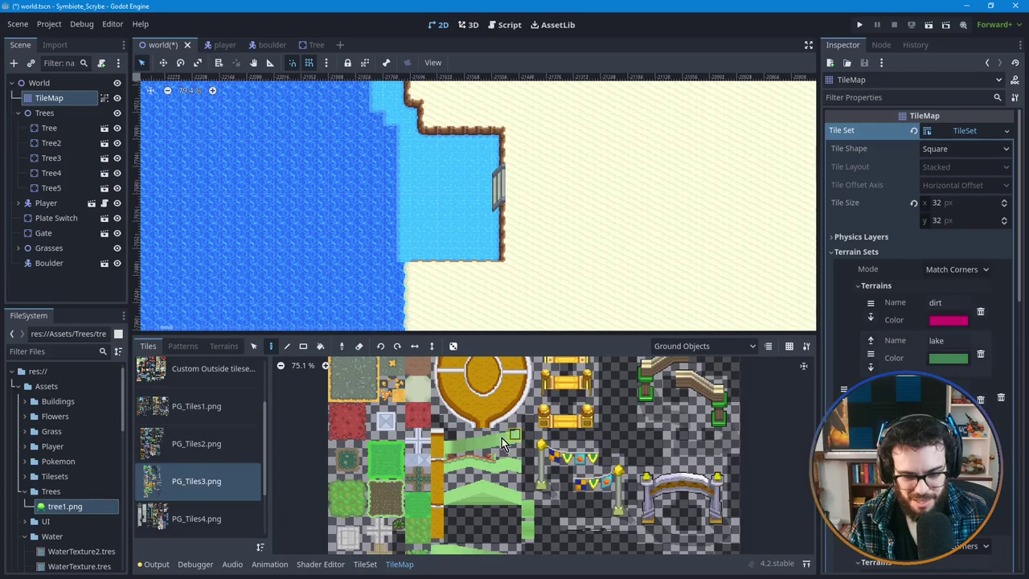
scroll(550, 467, "down", 3)
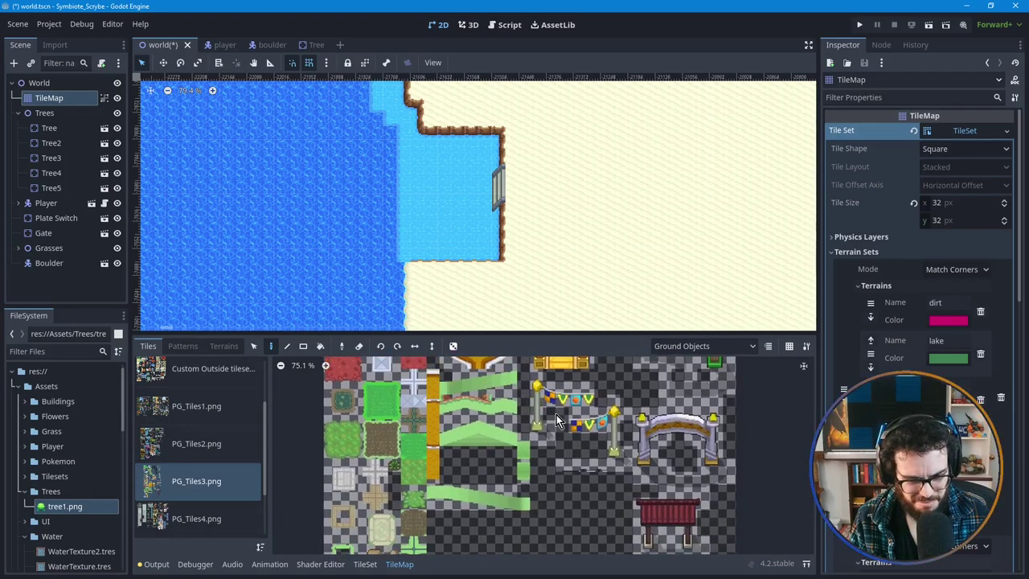
scroll(471, 450, "up", 6)
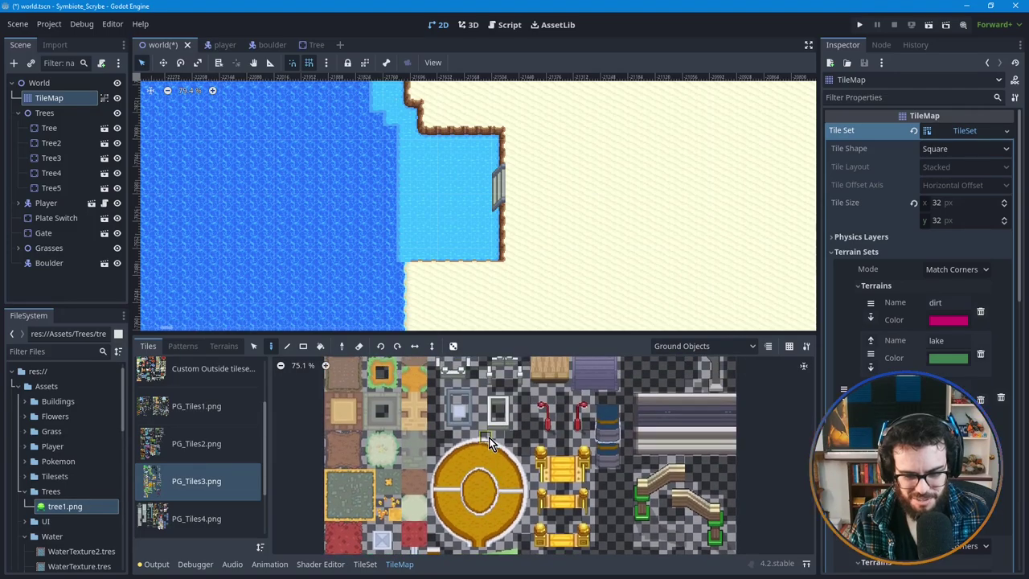
scroll(563, 398, "up", 3)
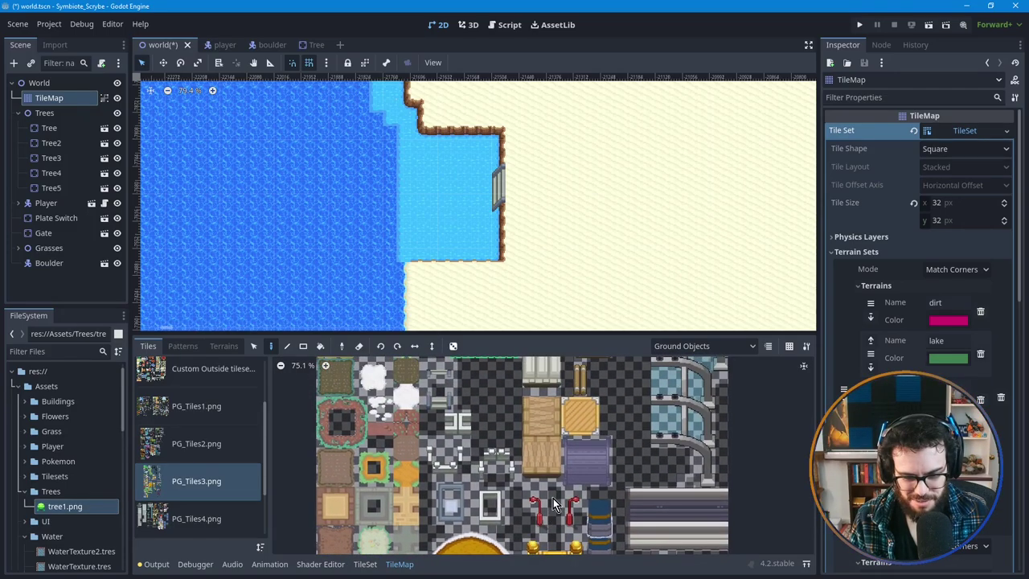
scroll(508, 395, "up", 5)
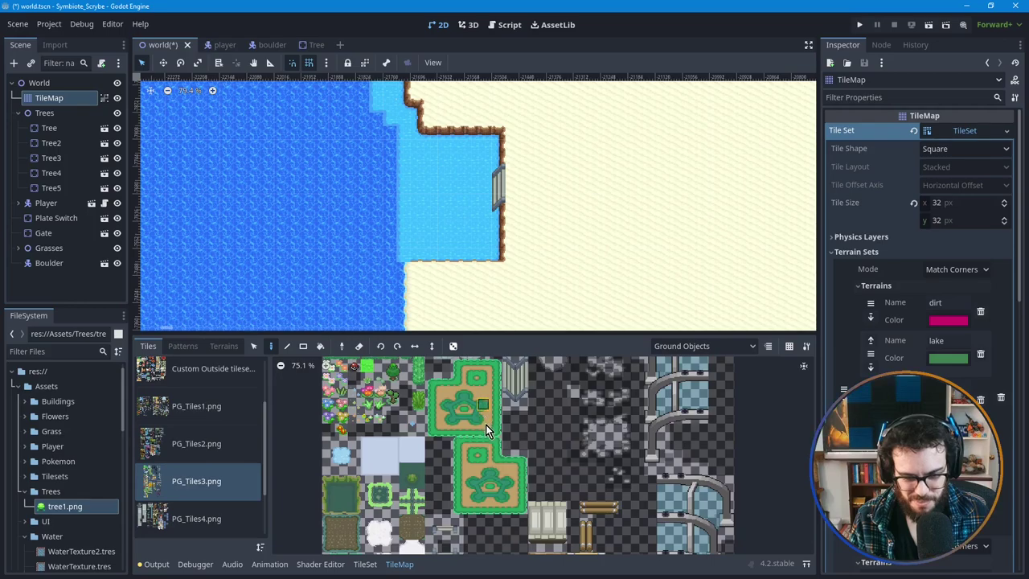
scroll(486, 433, "up", 2)
scroll(499, 454, "left", 2)
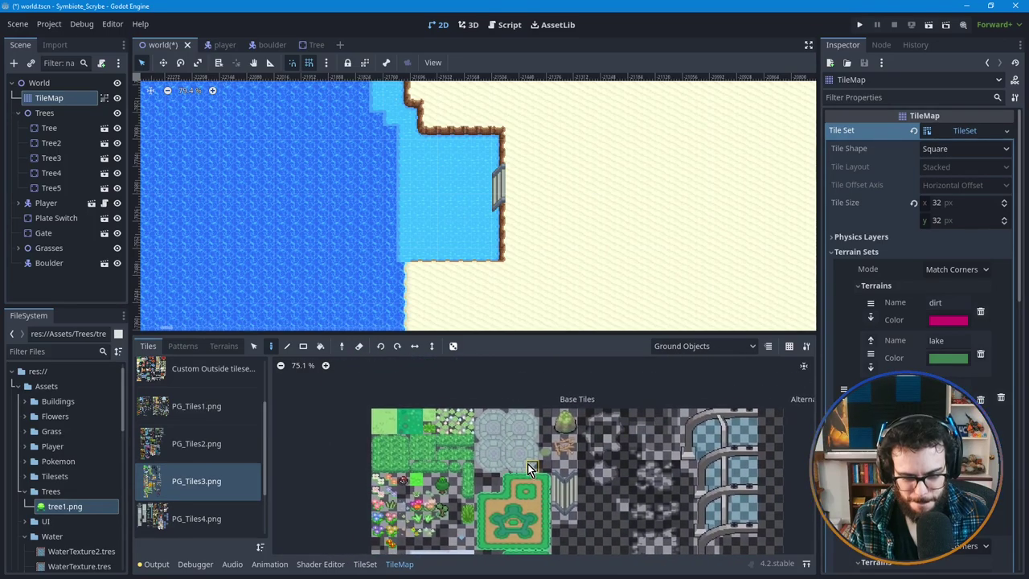
Step: Look through the PG_Tiles4.png tileset for rock, stair or edging tiles that suit the inlet and shoreline
left_click(193, 517)
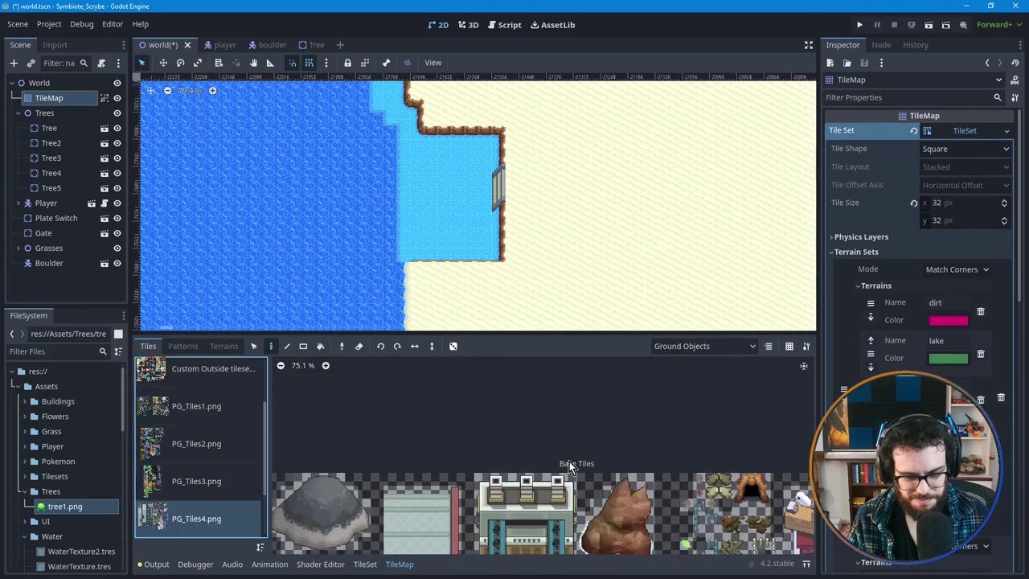
scroll(568, 482, "down", 4, "ctrl")
scroll(564, 510, "down", 2)
scroll(553, 443, "down", 2, "ctrl")
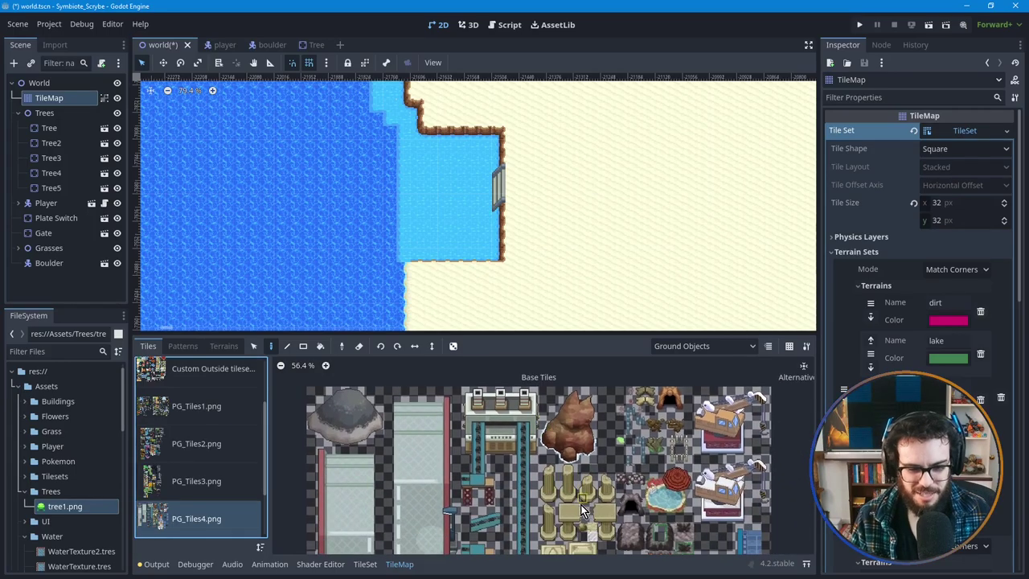
scroll(579, 491, "down", 3)
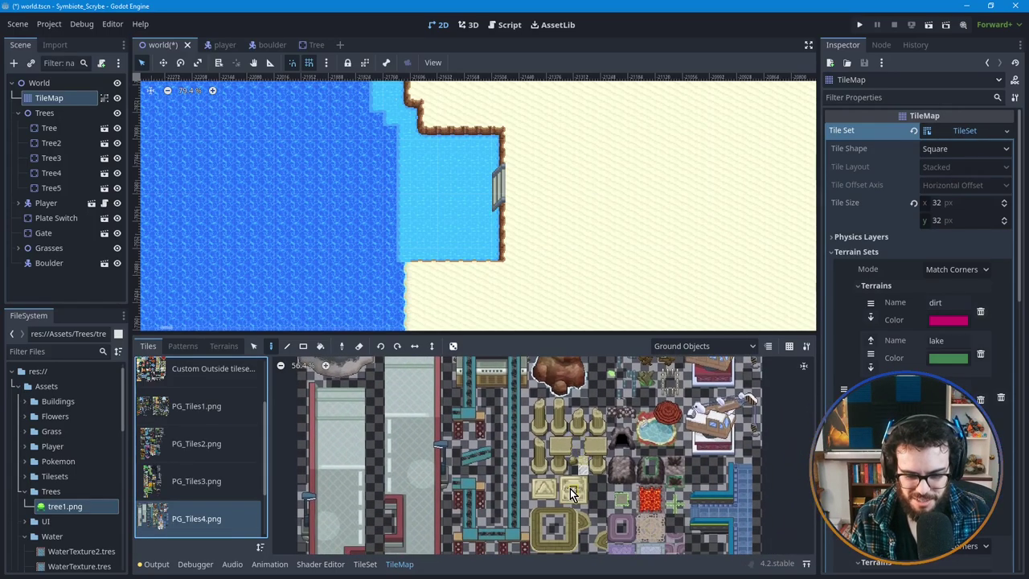
scroll(571, 434, "down", 3)
scroll(559, 467, "down", 3)
scroll(562, 451, "down", 6)
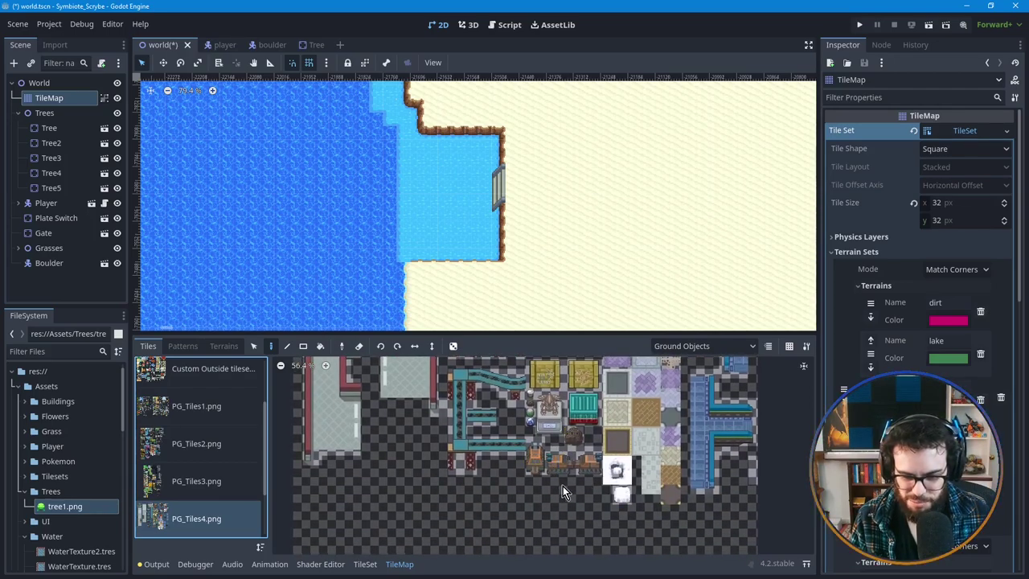
middle_click_drag(570, 400, 567, 507)
middle_click_drag(590, 404, 579, 475)
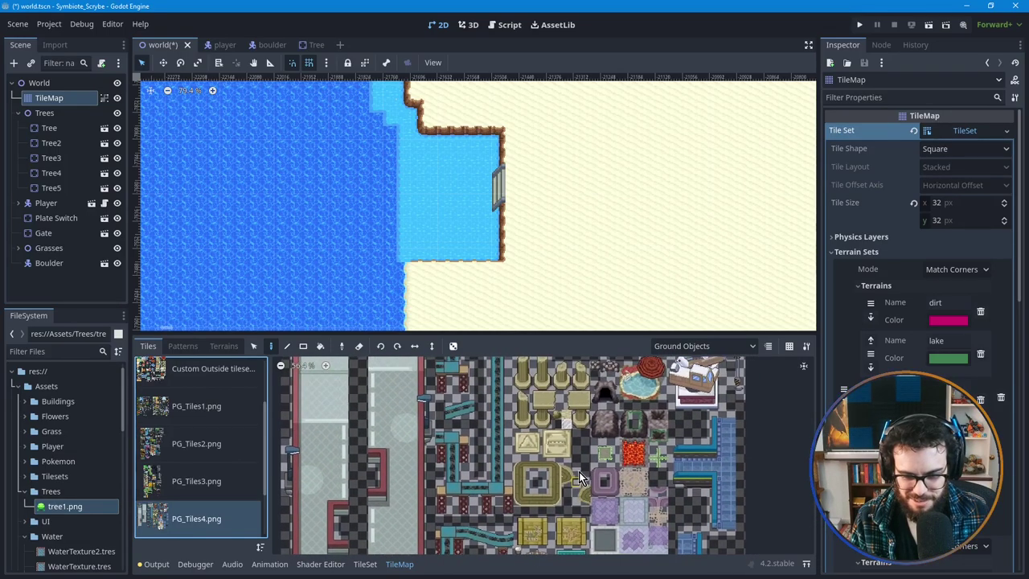
middle_click_drag(588, 421, 569, 481)
middle_click_drag(524, 410, 542, 469)
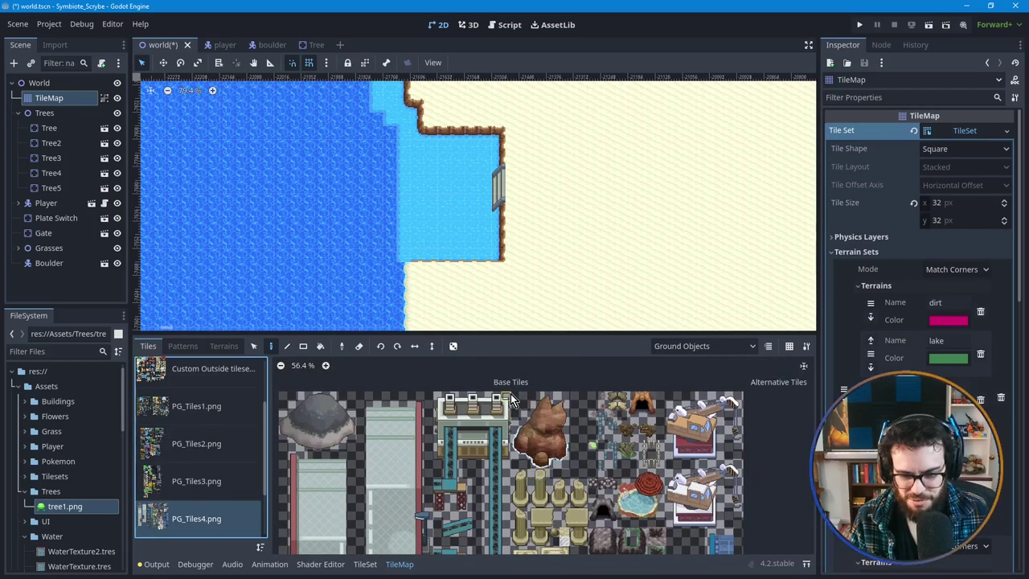
Step: Try the large brown rock formation from PG_Tiles4.png inside the inlet and in the open sea, undoing each placement
left_click_drag(514, 394, 568, 464)
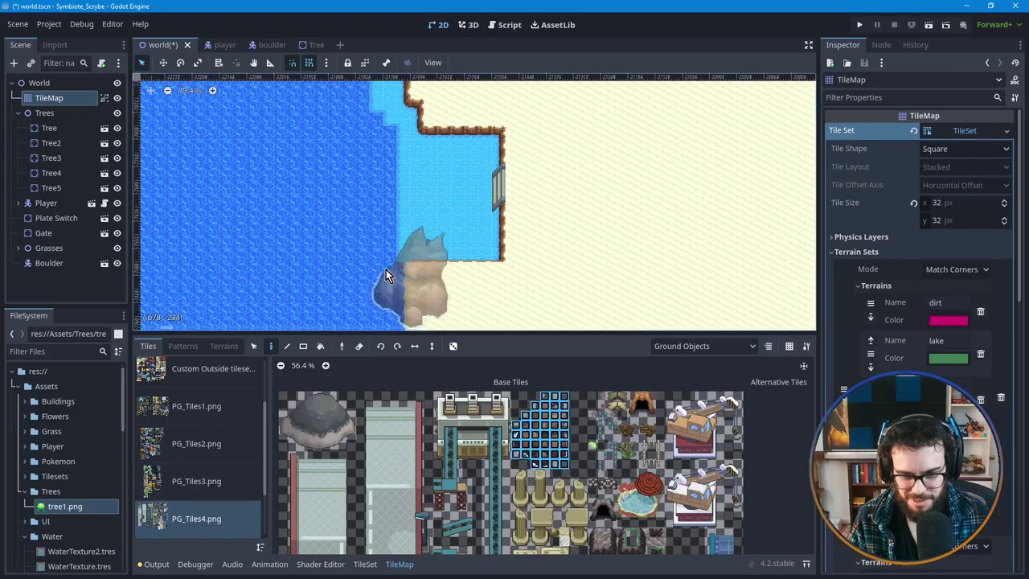
left_click(434, 187)
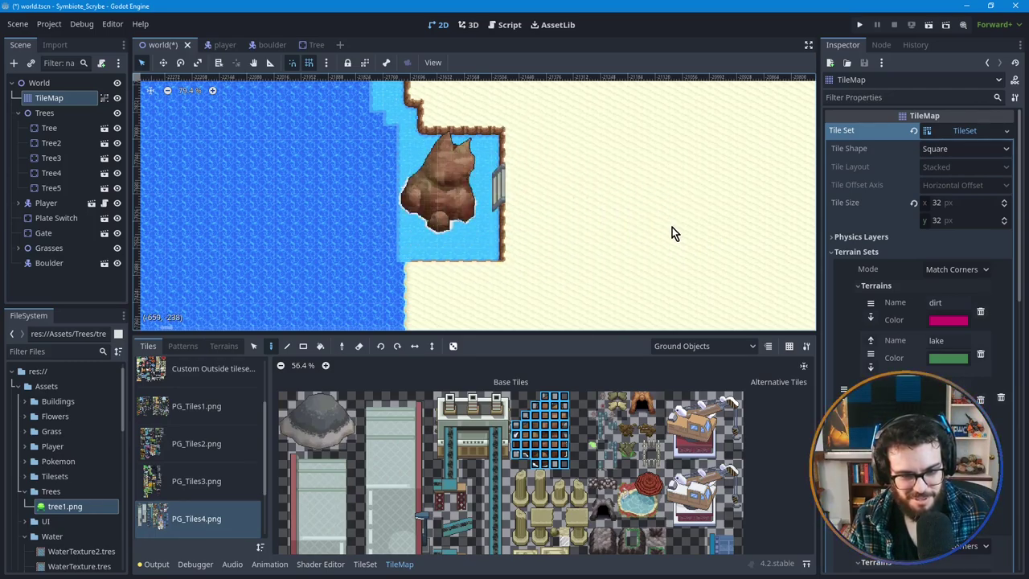
key("ctrl+z")
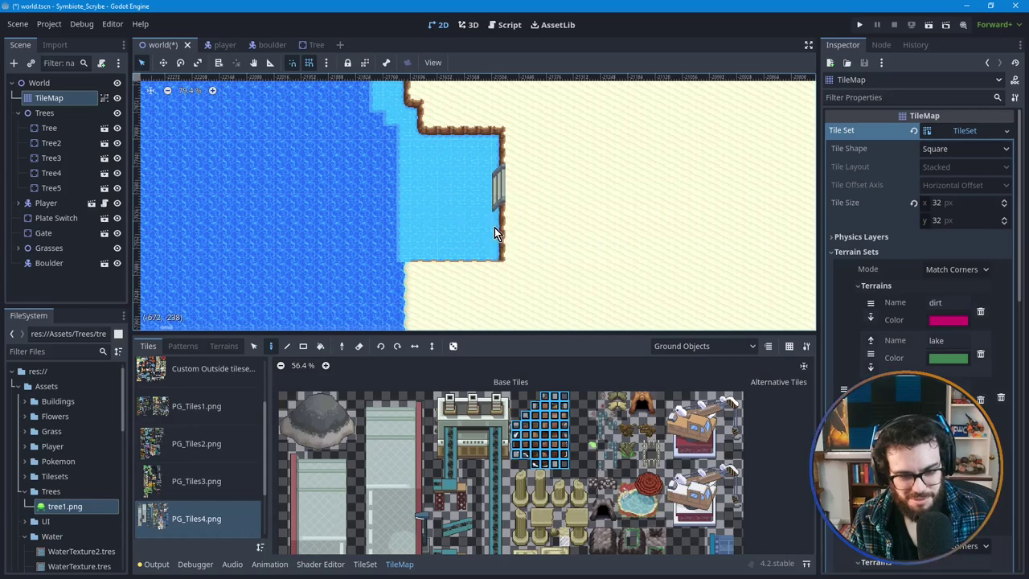
left_click(336, 191)
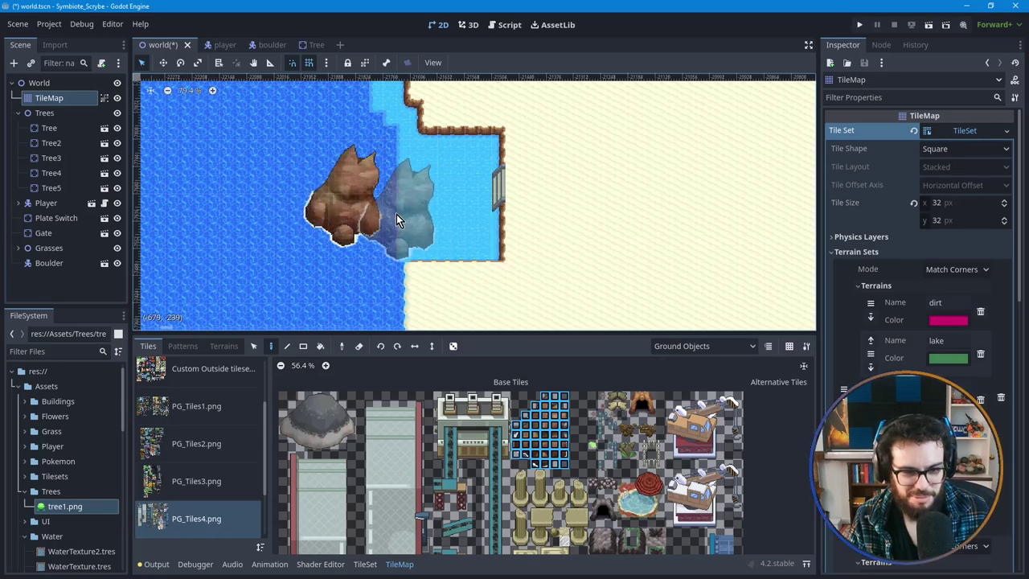
key("ctrl+z")
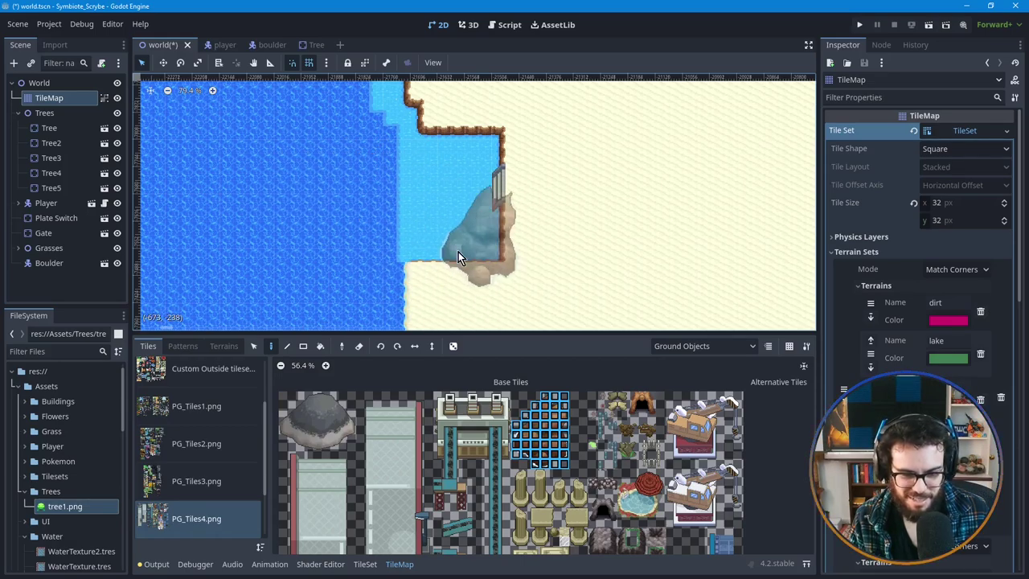
Step: Check the lower part of the PG_Tiles4.png tileset for further tiles usable around the inlet
scroll(592, 450, "down", 2, "ctrl")
scroll(592, 438, "down", 2)
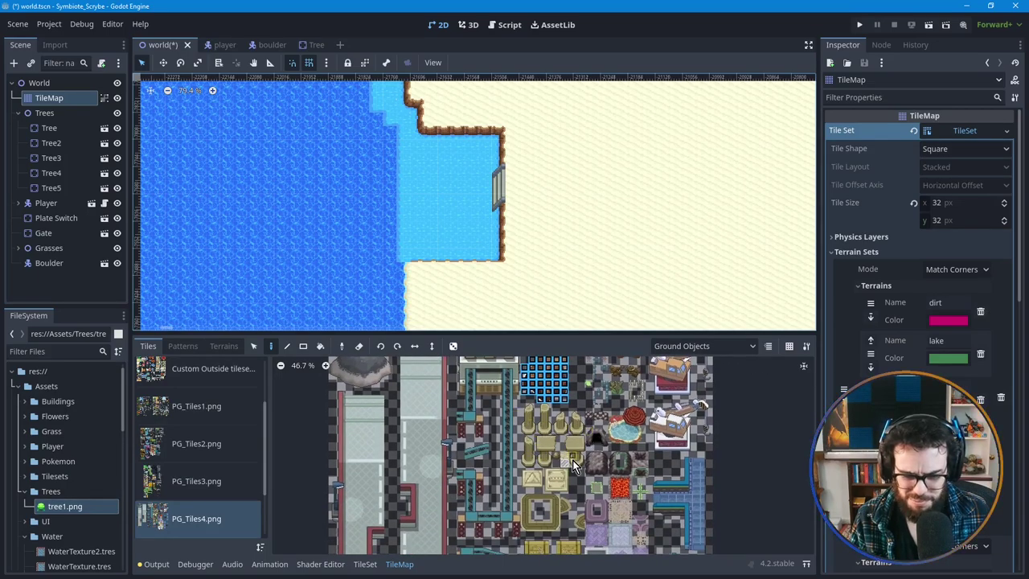
scroll(576, 466, "down", 2)
scroll(587, 452, "down", 2)
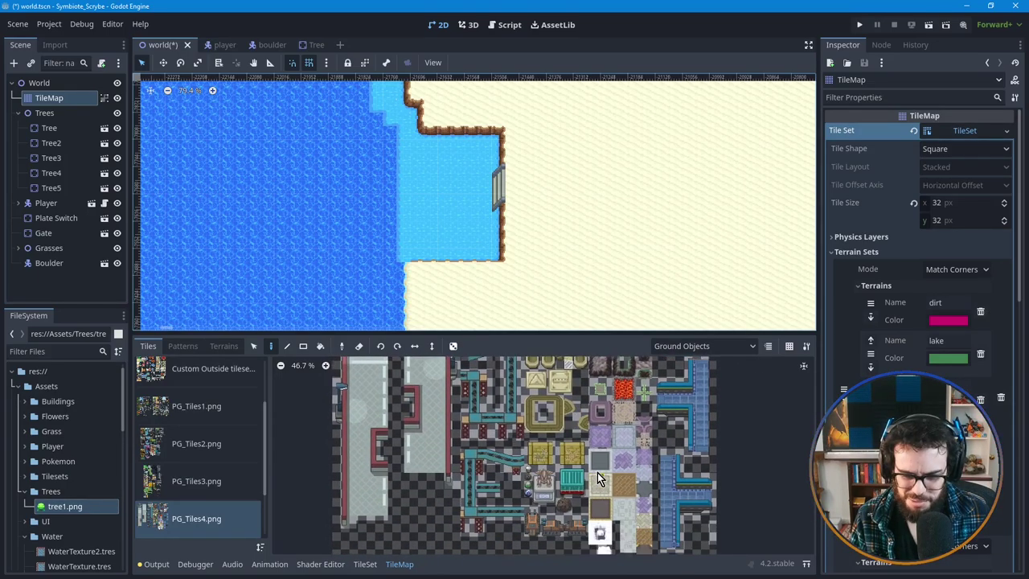
left_click(599, 501)
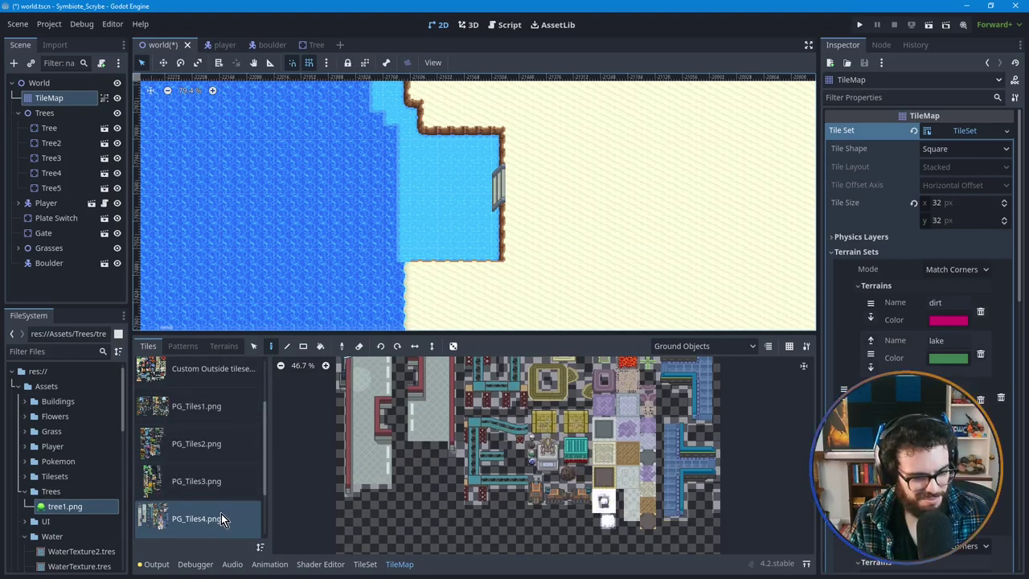
Step: Look through the PG_Tiles5.png tileset for stair, ladder or dock tiles that suit the inlet
scroll(221, 513, "down", 2)
scroll(219, 507, "down", 1)
left_click(210, 490)
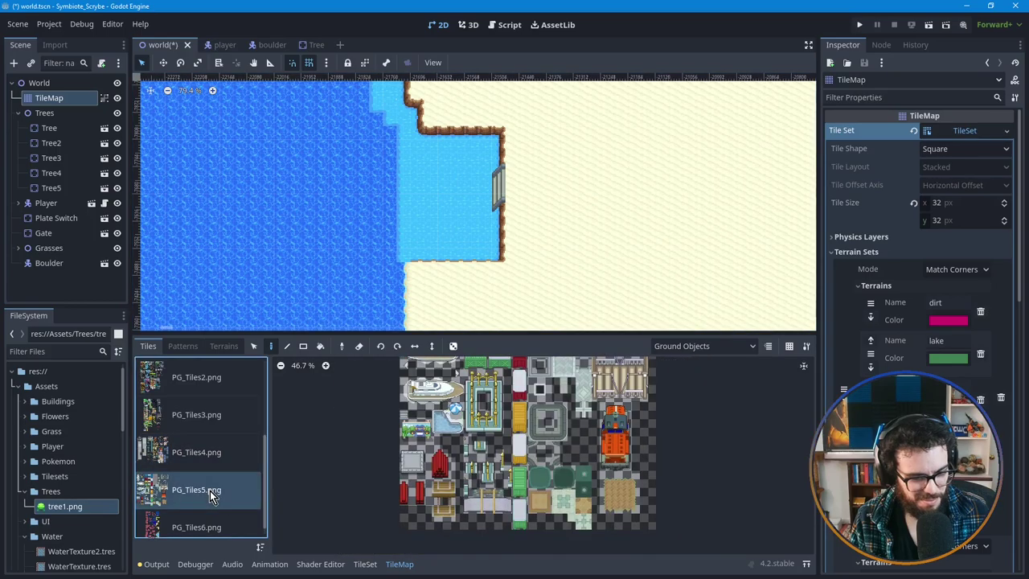
scroll(520, 512, "up", 3)
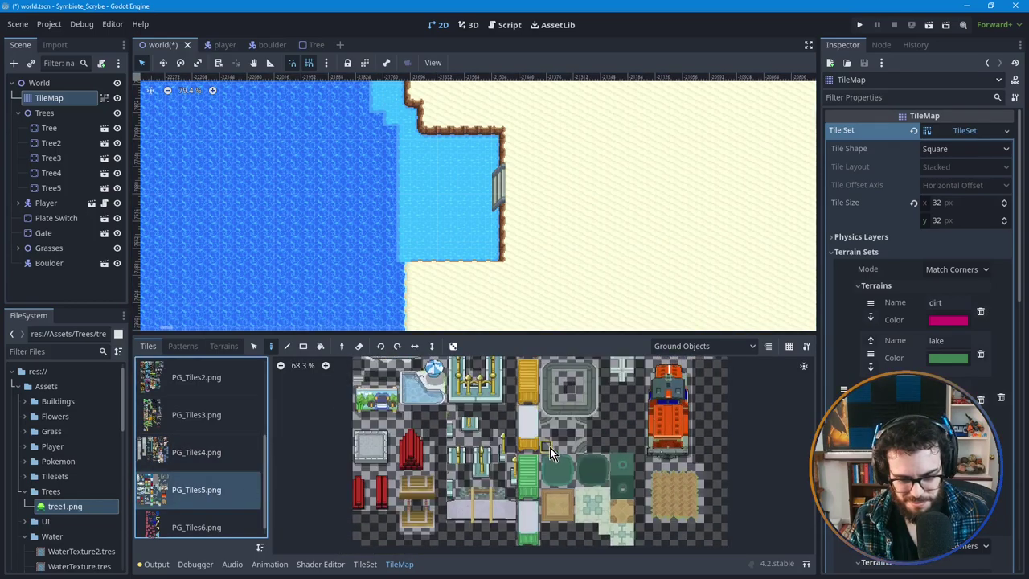
scroll(560, 424, "up", 5)
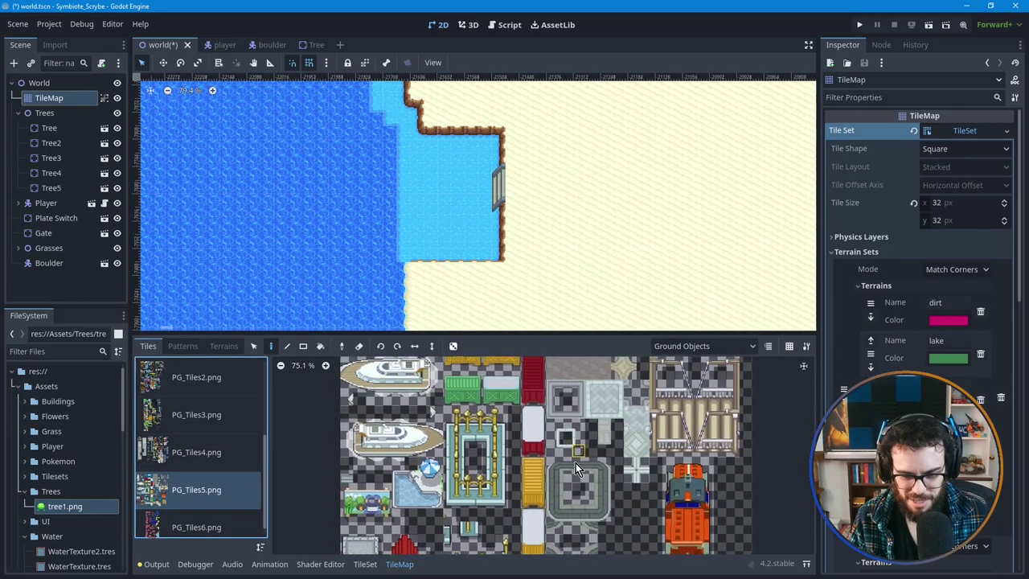
scroll(573, 468, "up", 2)
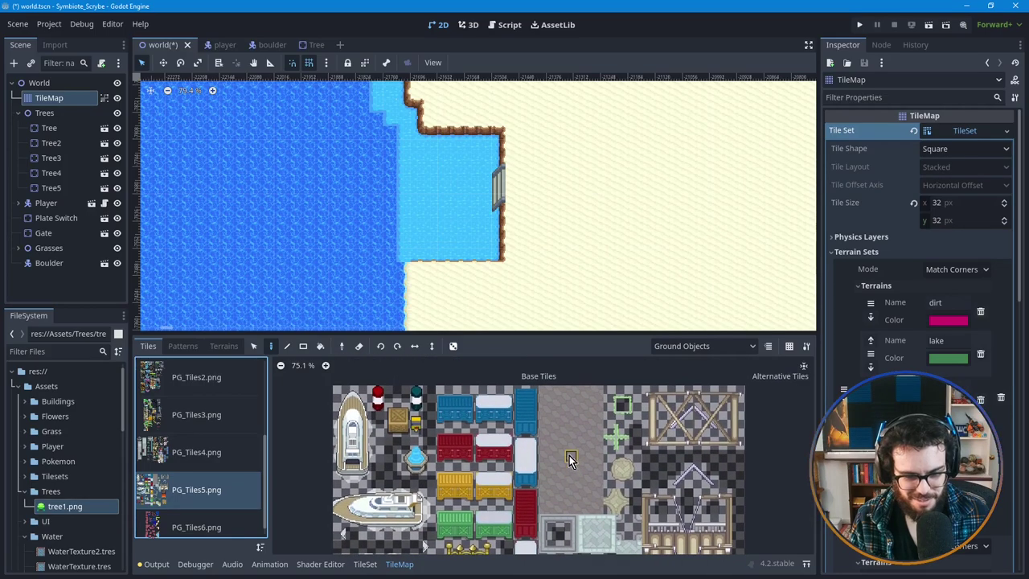
scroll(559, 476, "down", 5)
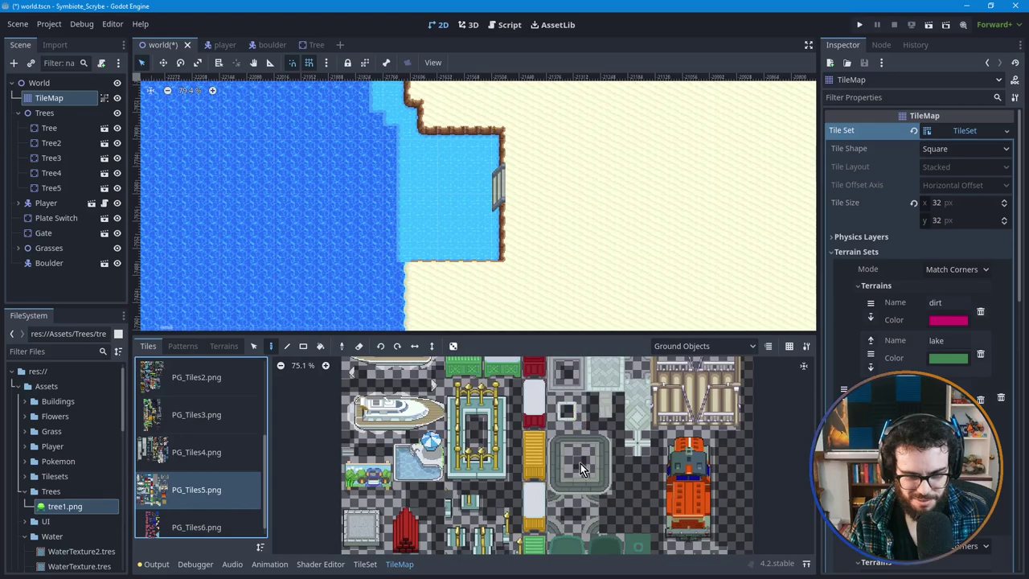
Step: Remove the ladder tiles from the inlet's east edge with the Selection tool, leaving the brown rock edging in place
scroll(215, 482, "down", 1)
scroll(204, 441, "up", 3)
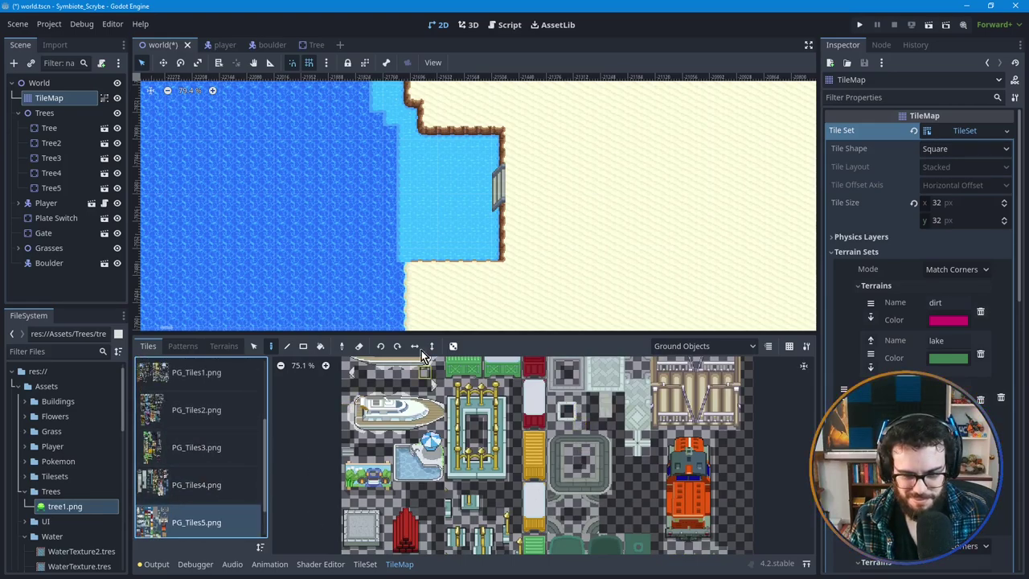
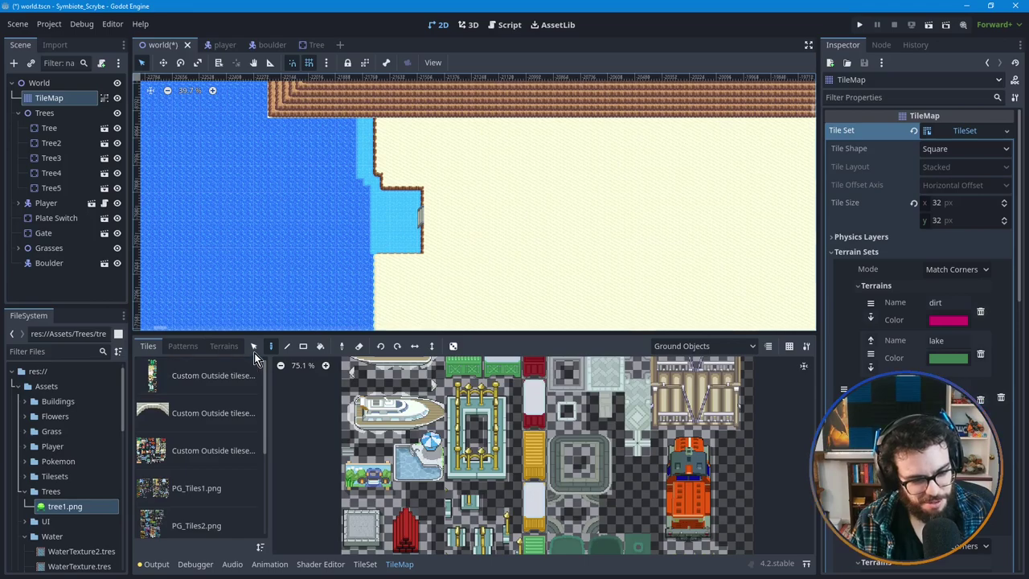
left_click(254, 350)
scroll(372, 221, "up", 1)
scroll(406, 199, "up", 2)
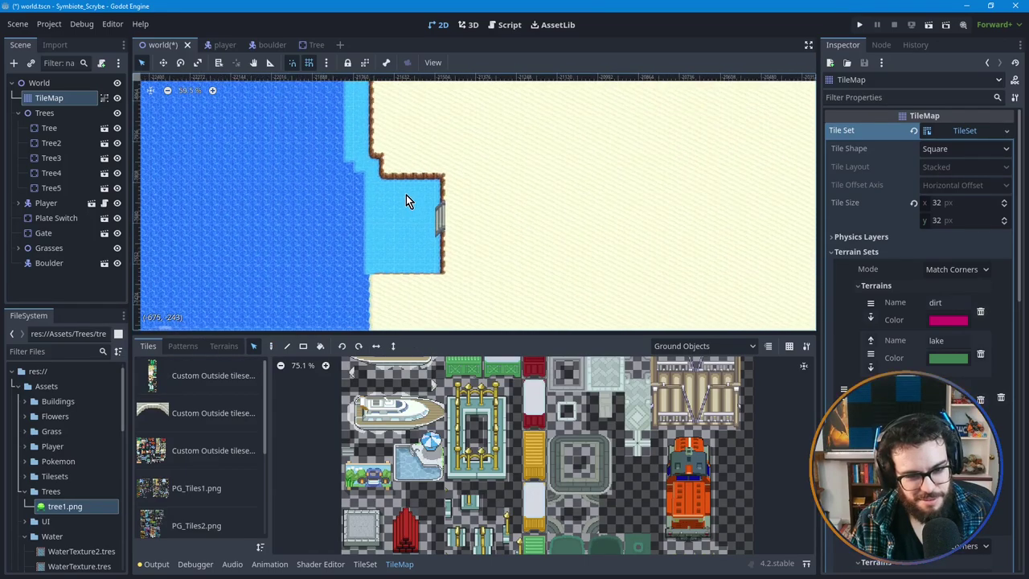
middle_click_drag(406, 246, 425, 230)
scroll(425, 230, "down", 4)
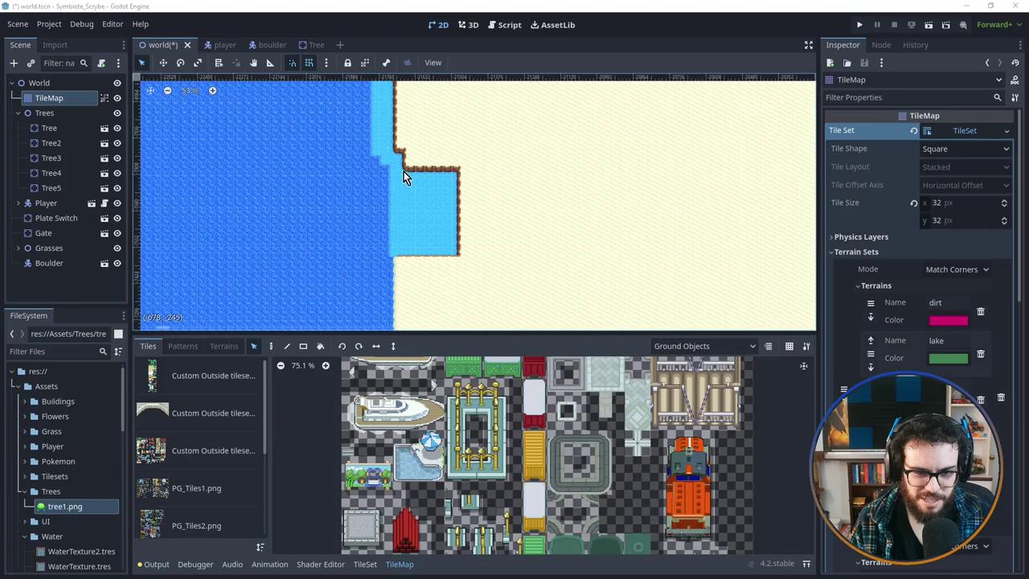
scroll(403, 170, "up", 3)
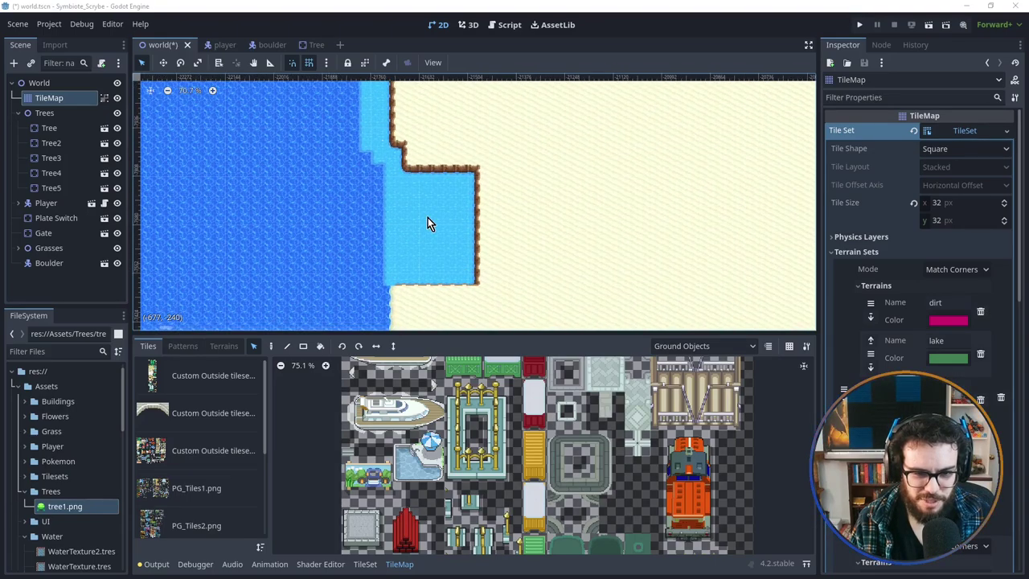
scroll(438, 227, "down", 2)
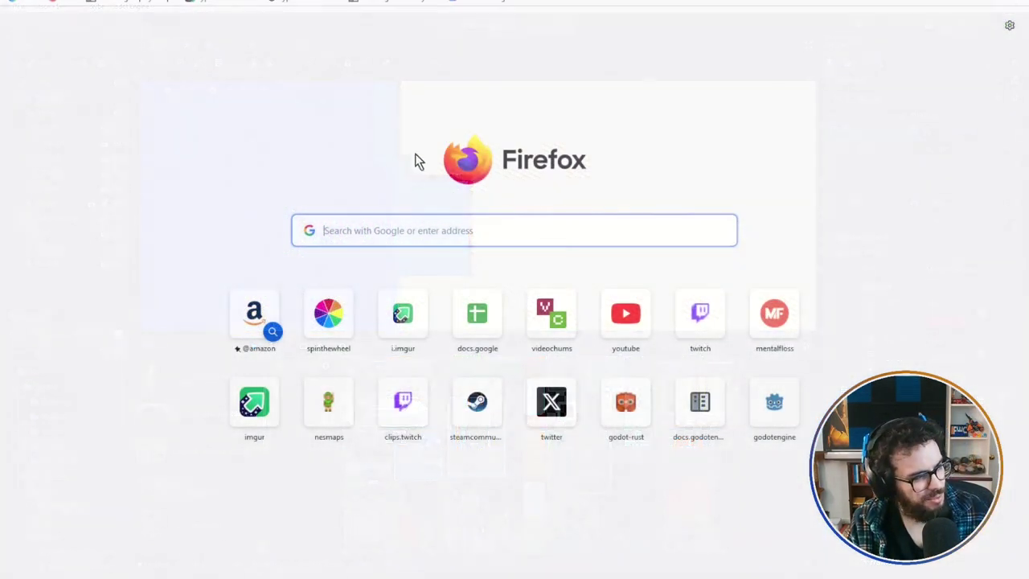
Step: Switch to Firefox, search Google for "rocky beach" and show the image results
left_click(394, 233)
type("rocky")
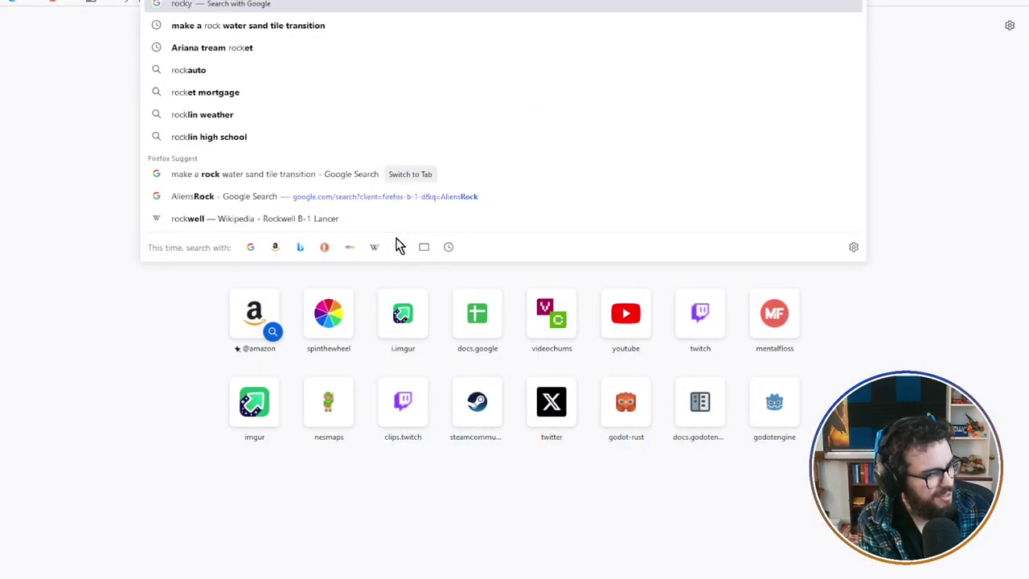
type(" beach")
key("Return")
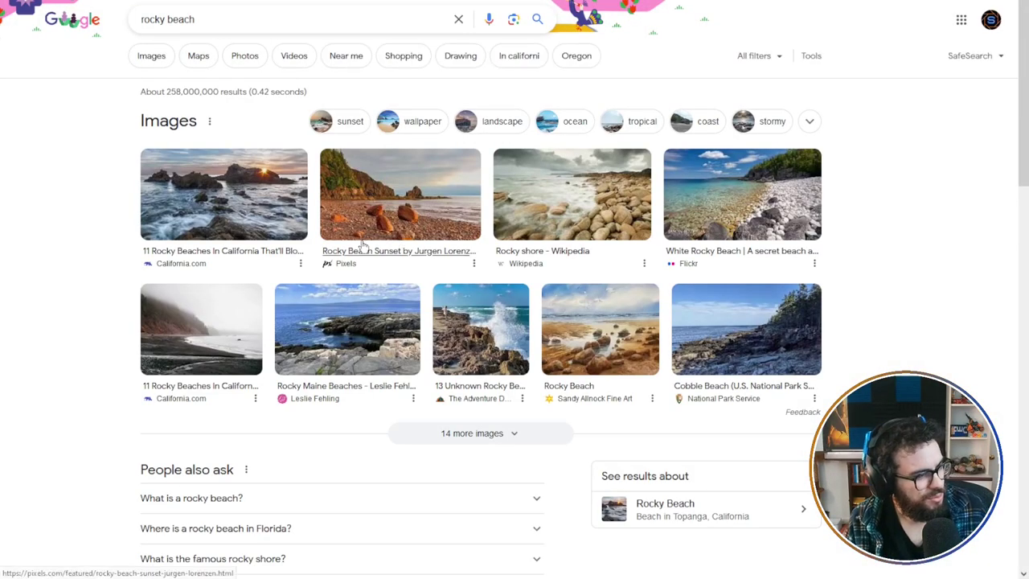
left_click(151, 56)
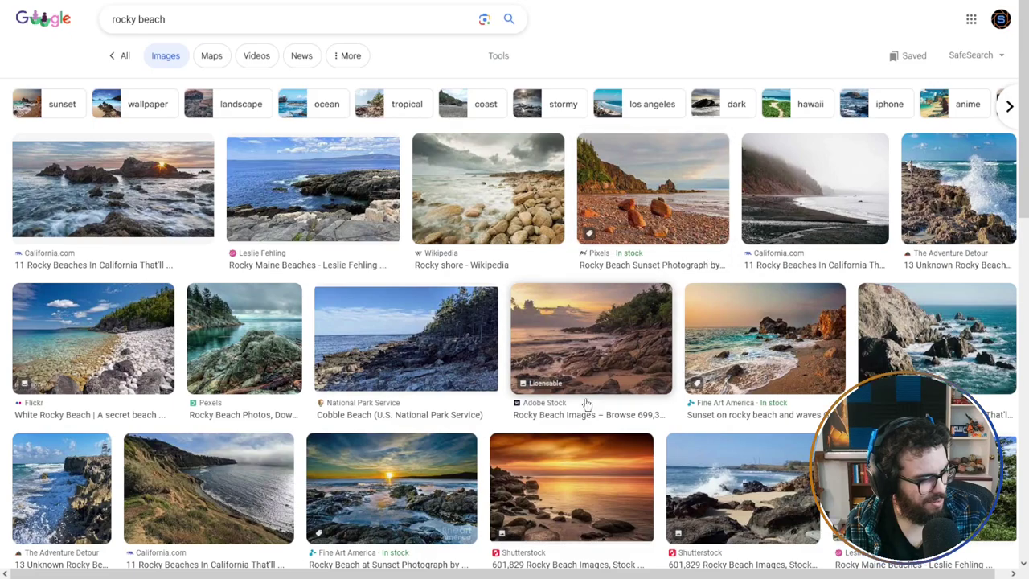
Step: Look through the rocky beach photos, previewing the Shutterstock and Pexels images, for how rocks meet water and sand
left_click(770, 491)
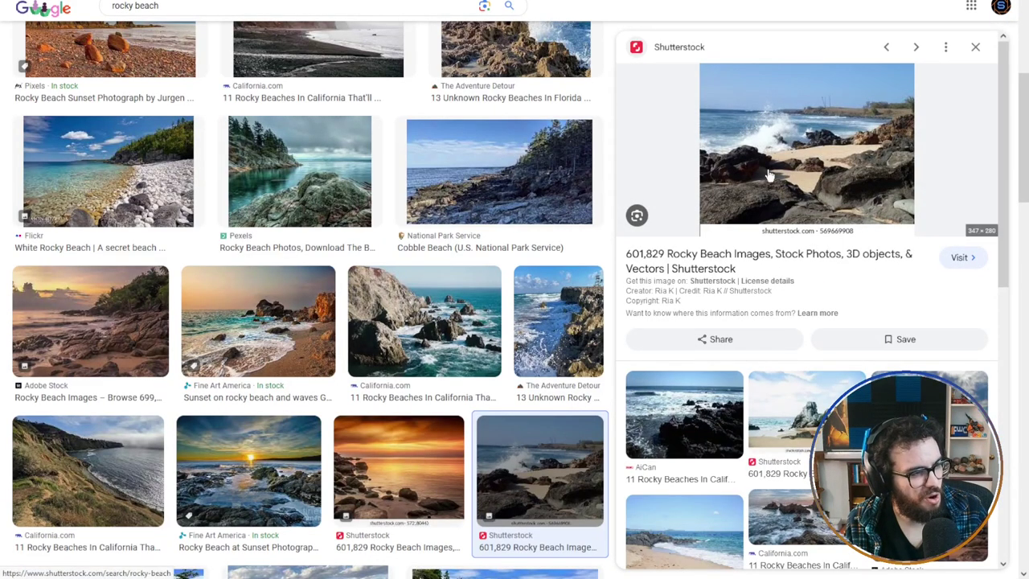
left_click(976, 48)
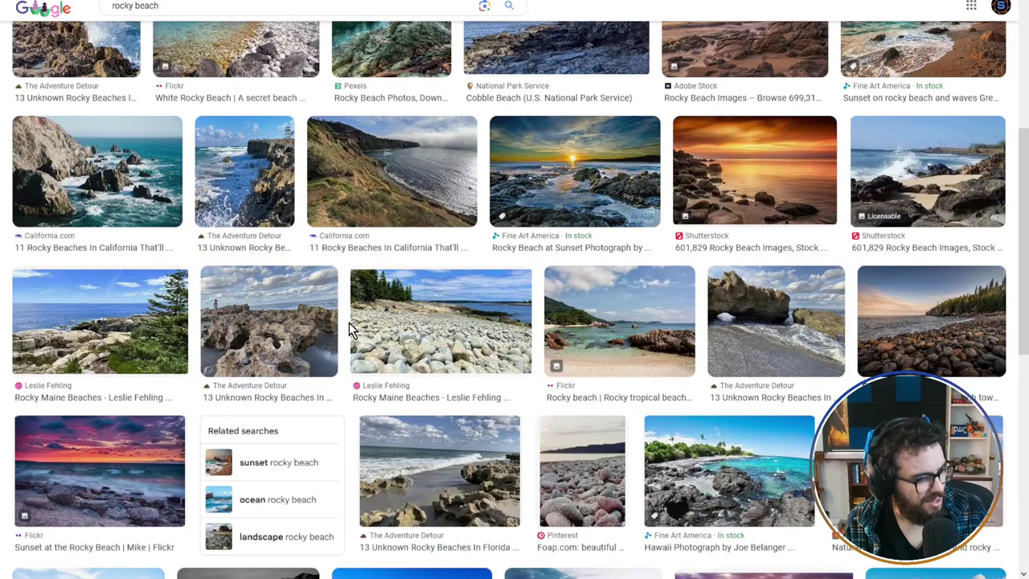
scroll(351, 330, "up", 3)
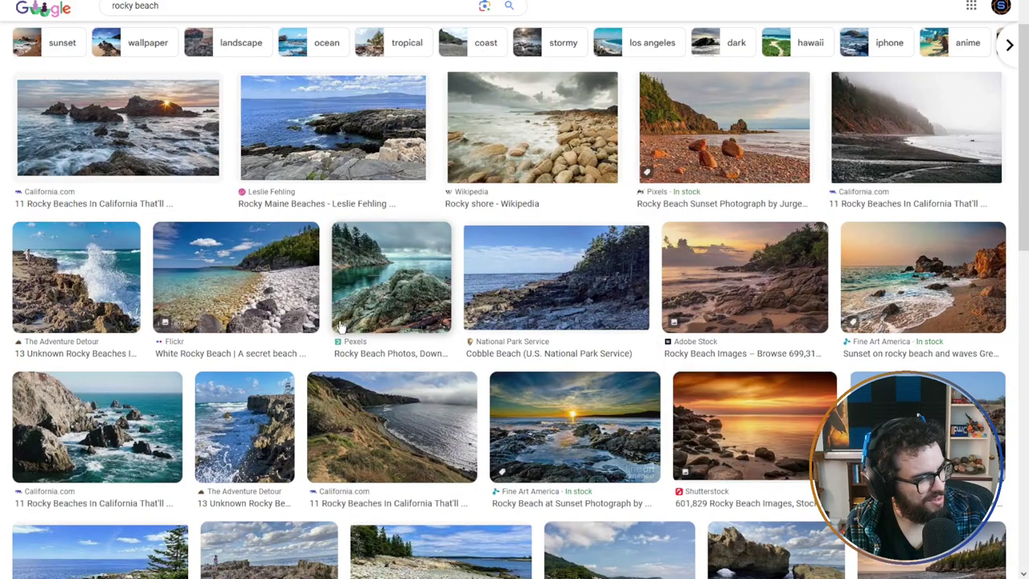
scroll(341, 325, "up", 1)
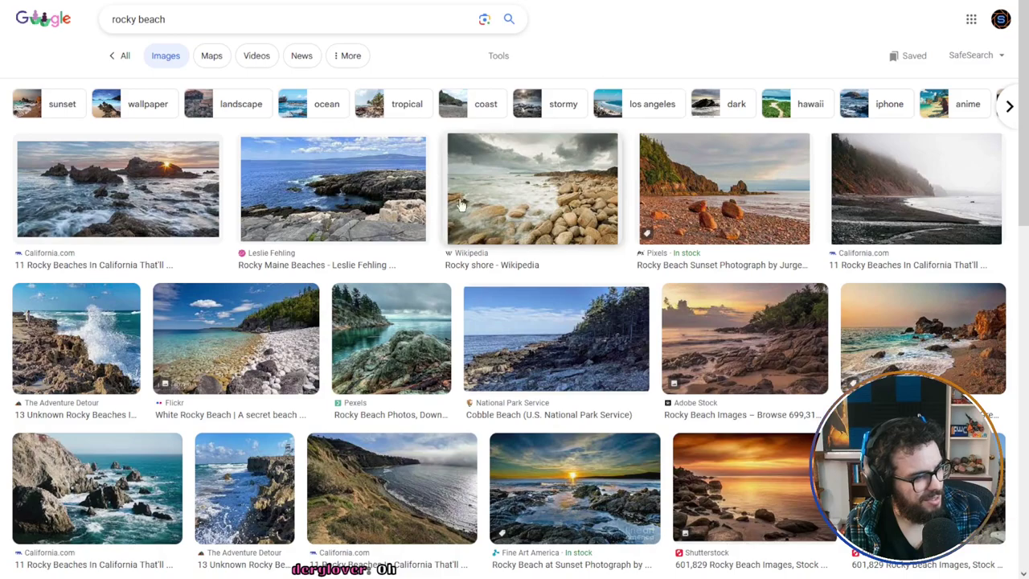
left_click(407, 334)
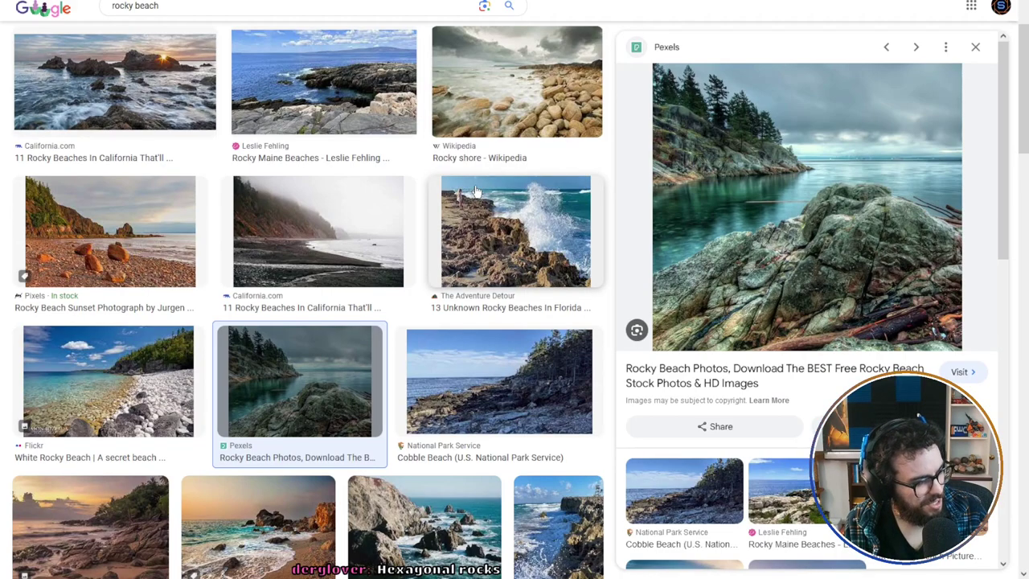
scroll(478, 192, "down", 2)
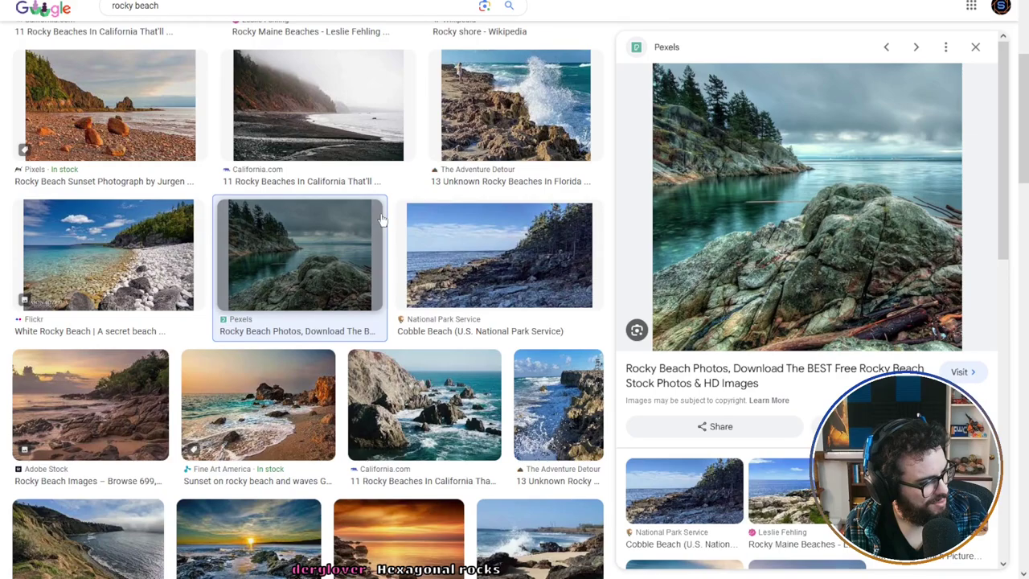
scroll(375, 220, "down", 2)
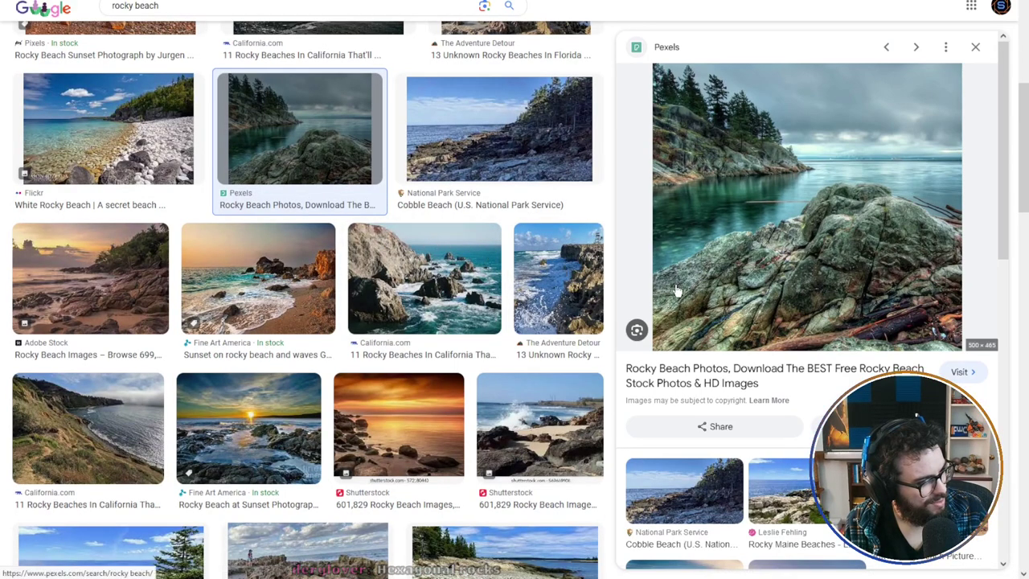
scroll(431, 290, "down", 2)
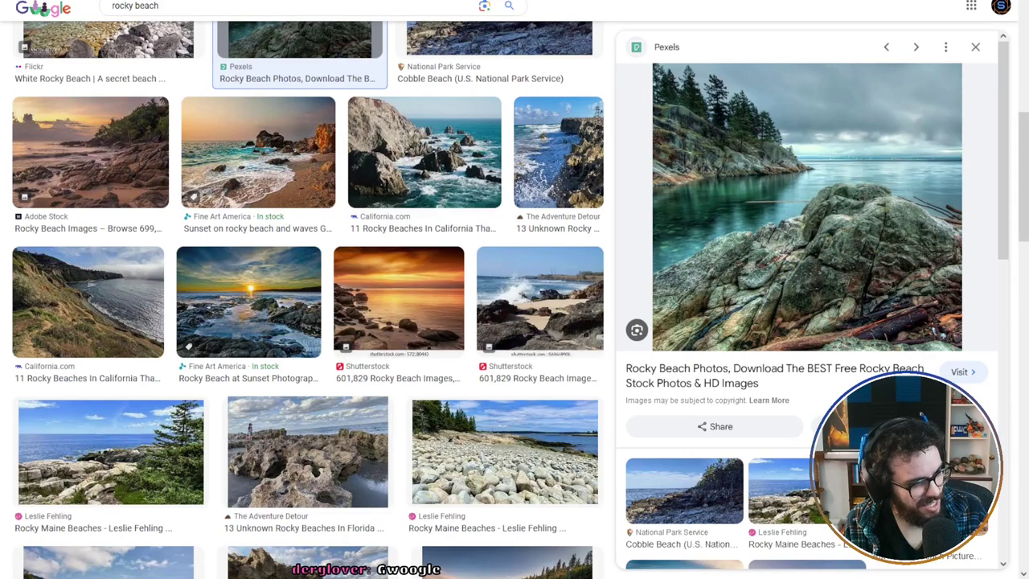
scroll(274, 48, "up", 5)
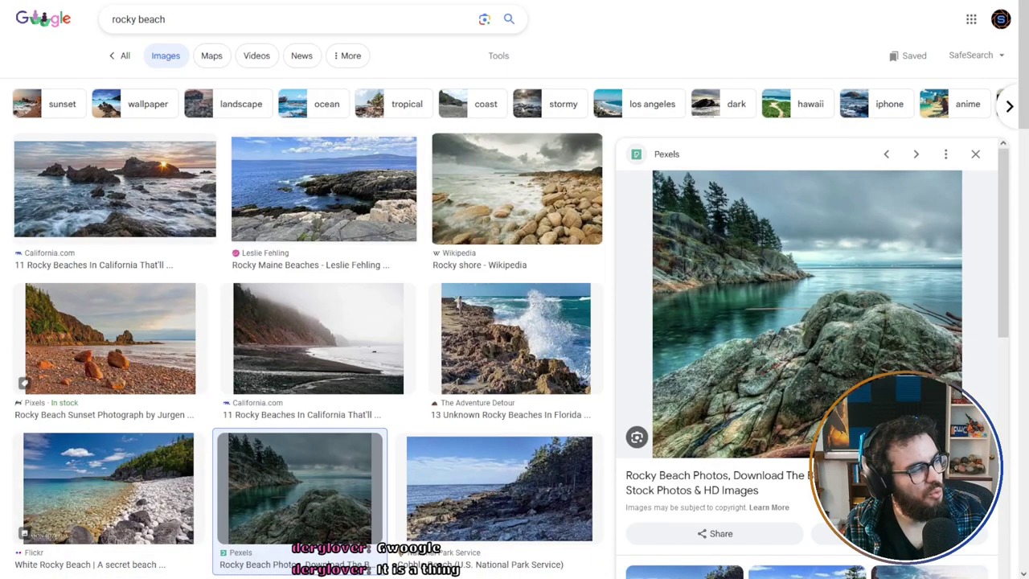
Step: Search Google Images for "hexagonal rocks" and browse the results for shoreline rock ideas
triple_click(273, 19)
type("hexa")
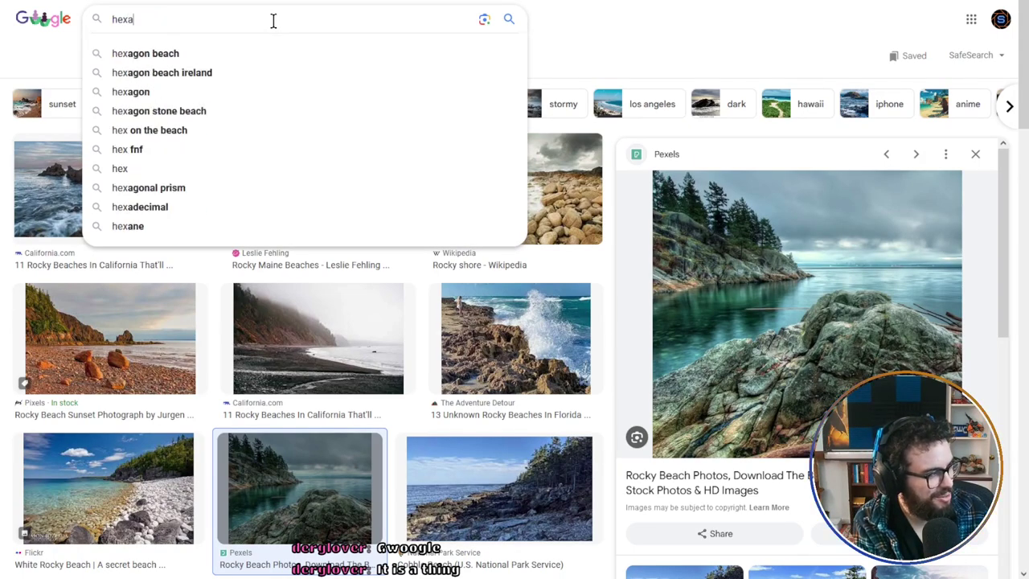
type("gonal rocks")
key("Return")
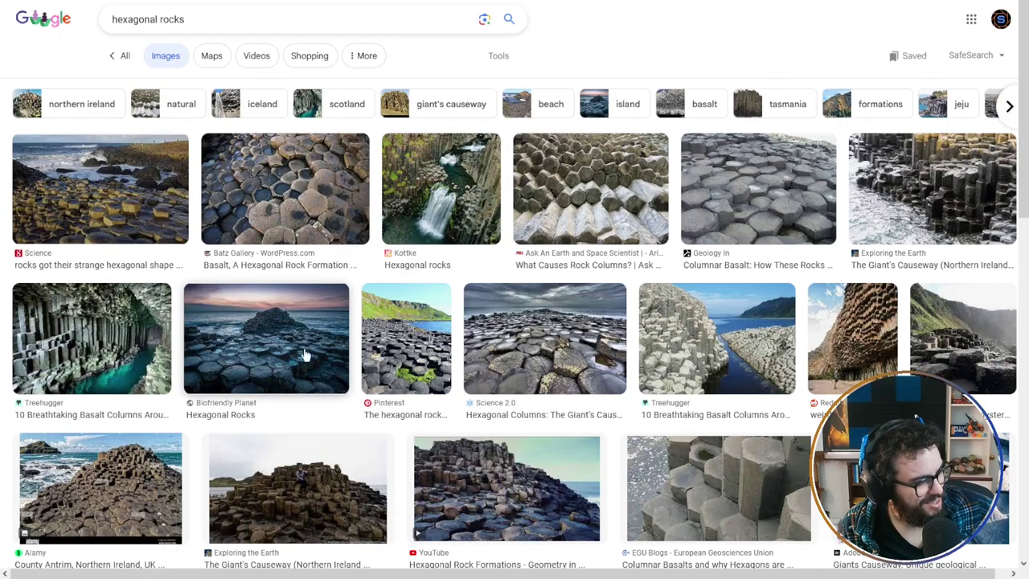
scroll(530, 354, "down", 2)
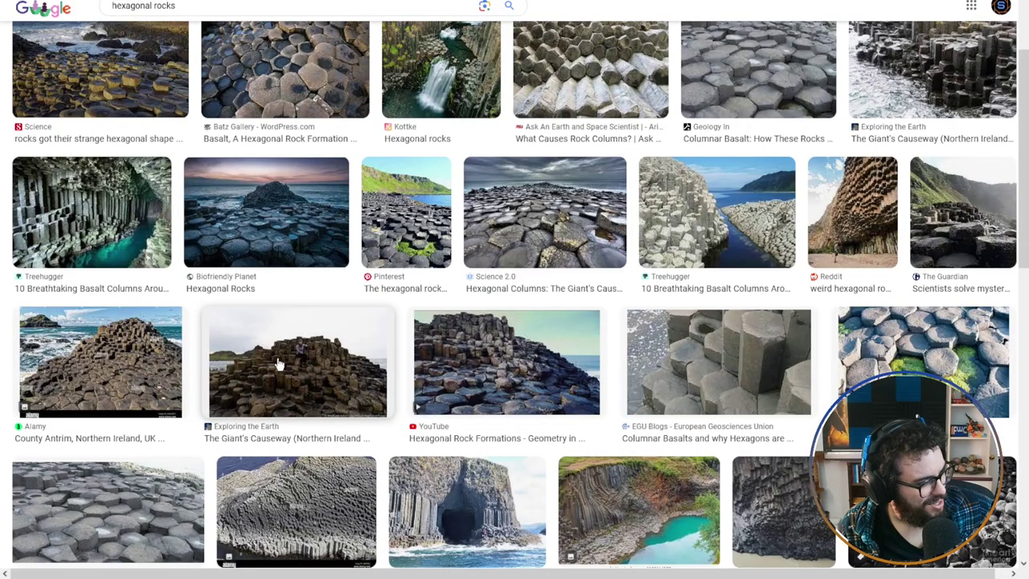
scroll(277, 364, "up", 2)
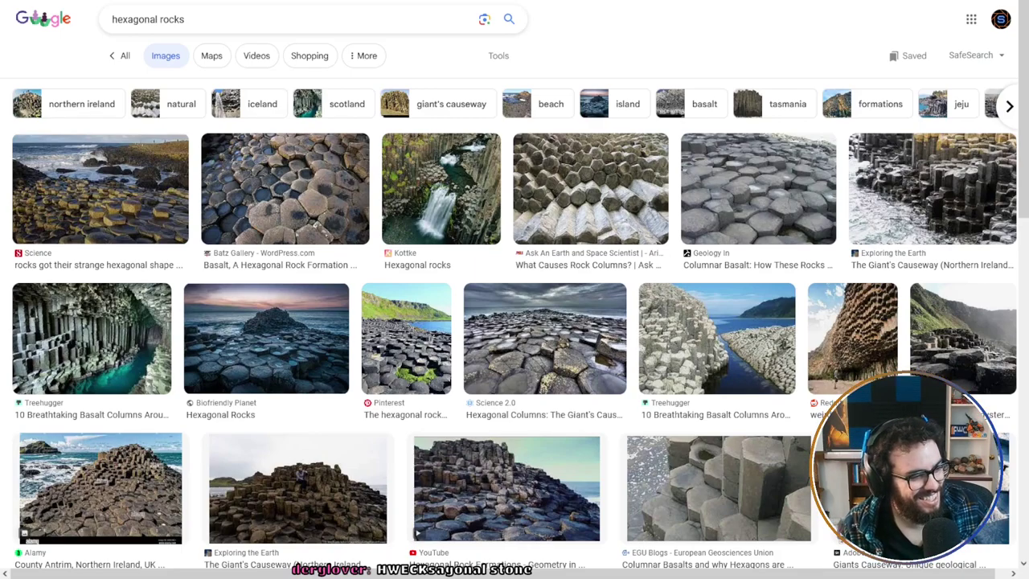
left_click(214, 18)
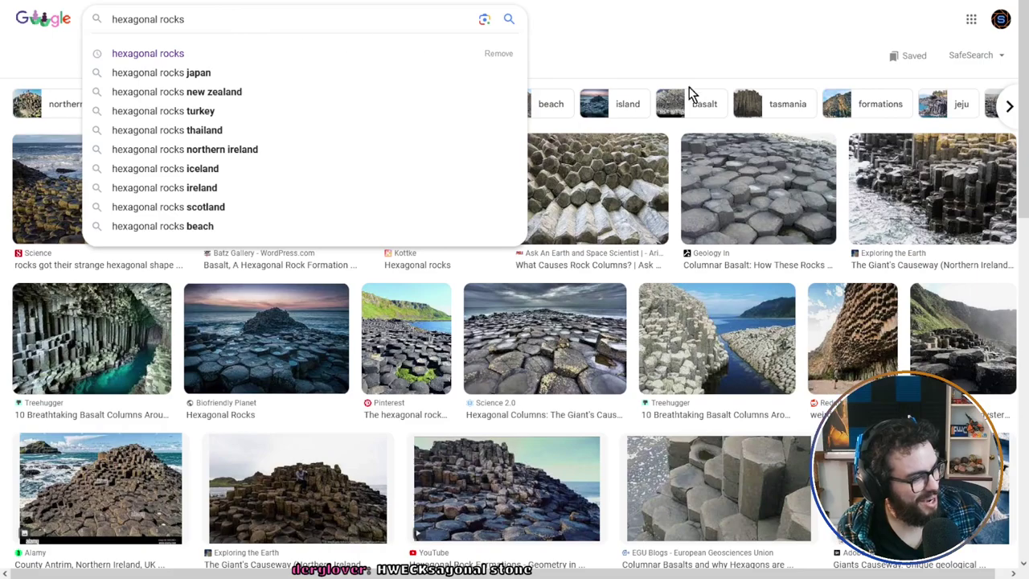
left_click(724, 57)
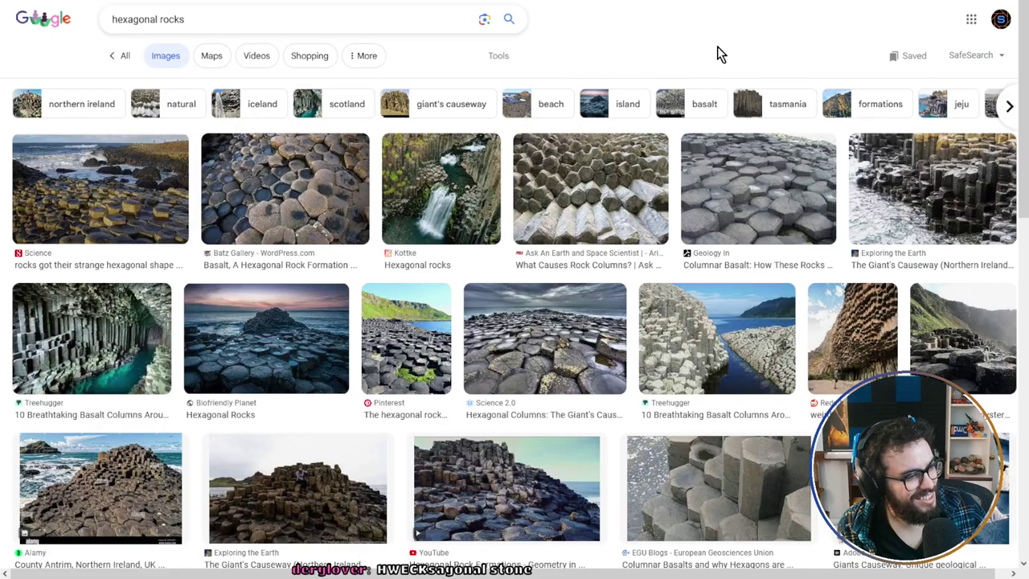
Step: Preview the Giant's Causeway photo from Exploring the Earth and the Treehugger basalt column cave photo for comparison
left_click(975, 197)
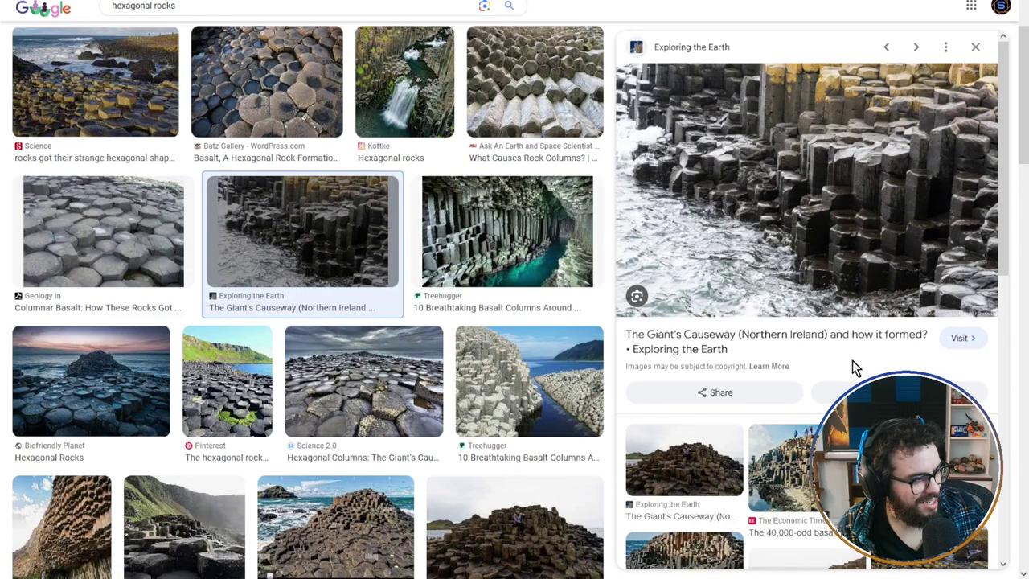
key("Right")
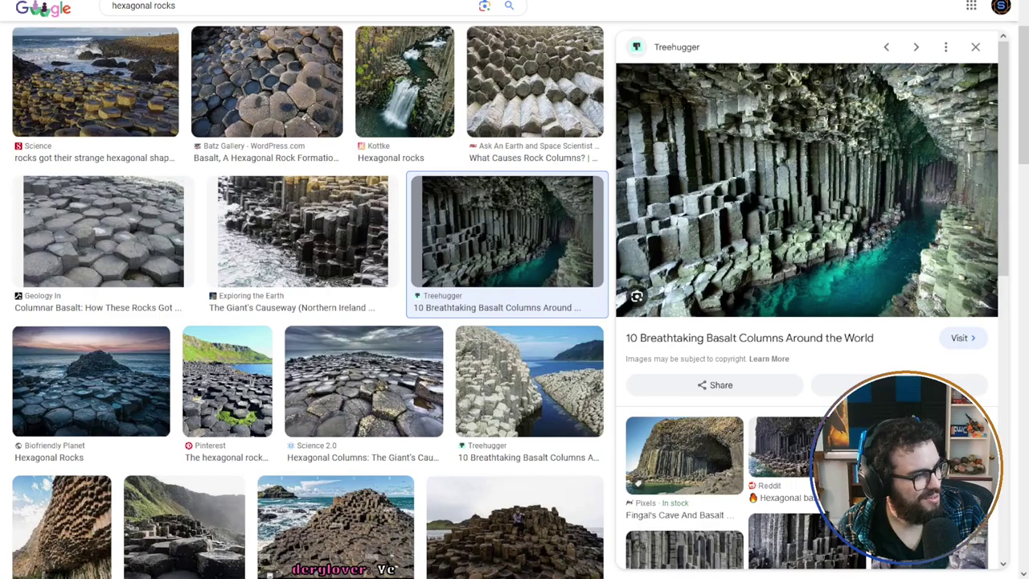
left_click(313, 275)
scroll(191, 18, "up", 2)
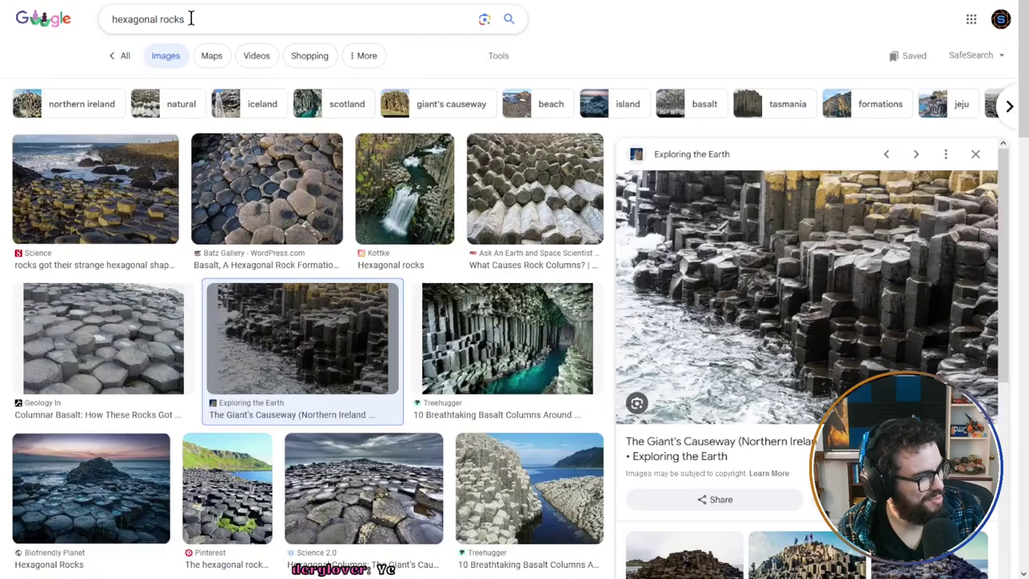
Step: Search Google Images for "rocky beaches"
triple_click(166, 17)
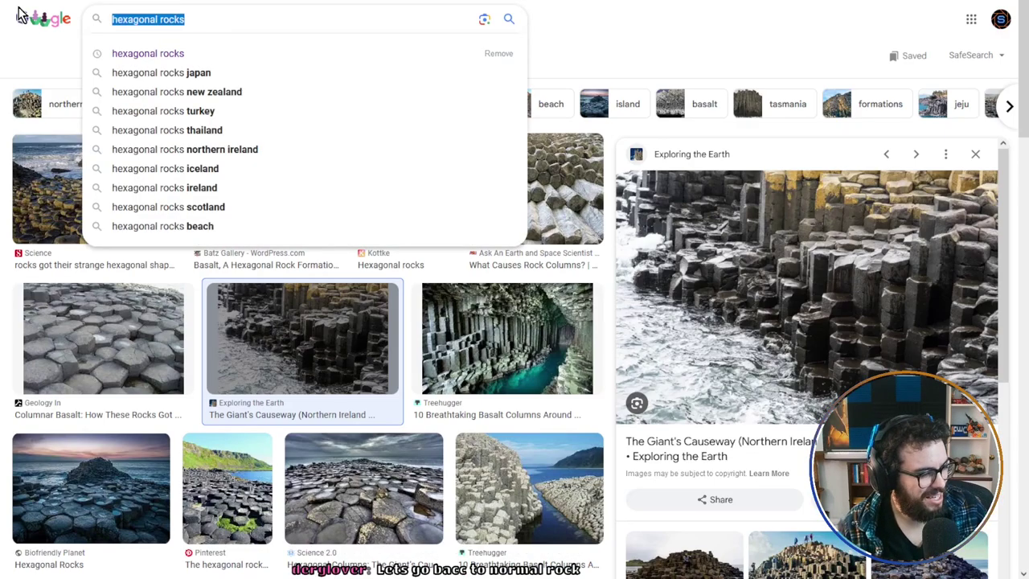
type("rocky beaches")
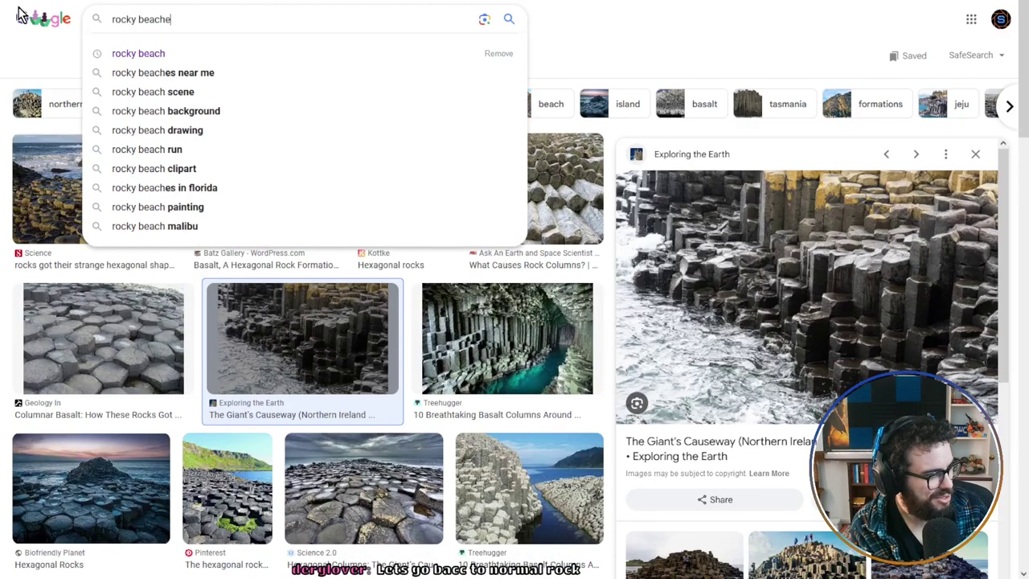
key("Return")
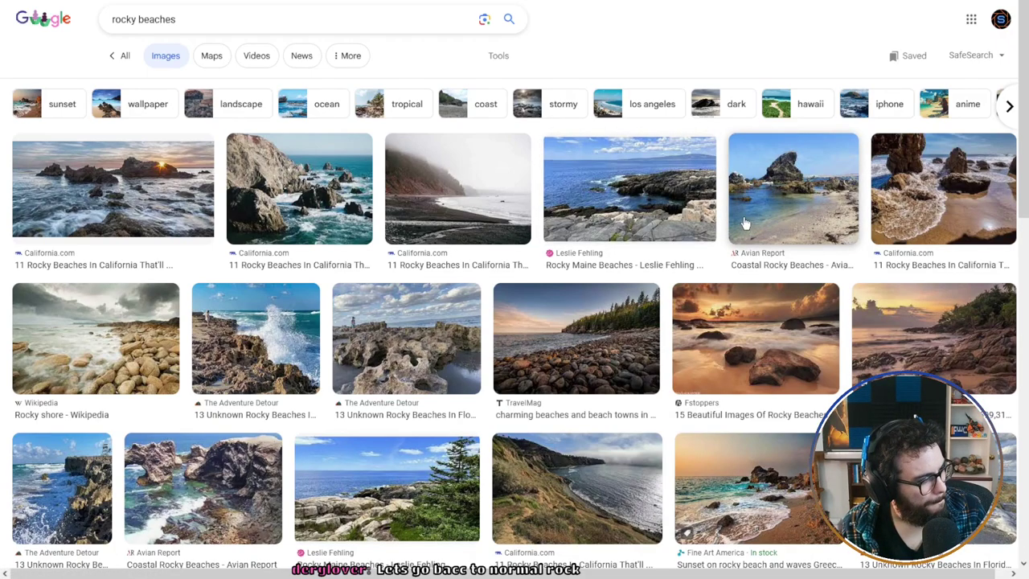
Step: Preview the California and Maine rocky coast photos, and open the Rocky Maine Beaches article
left_click(299, 198)
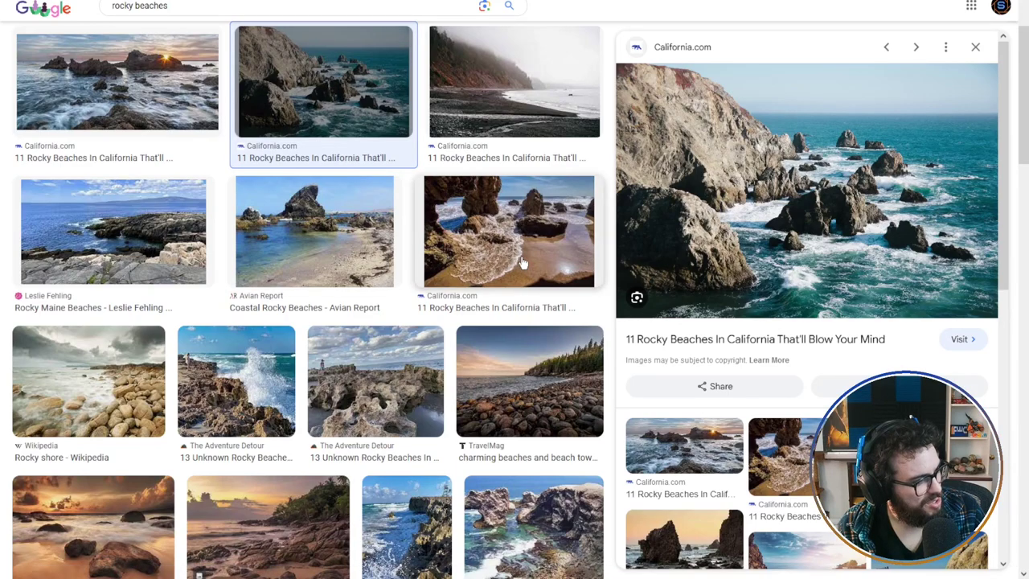
left_click(112, 254)
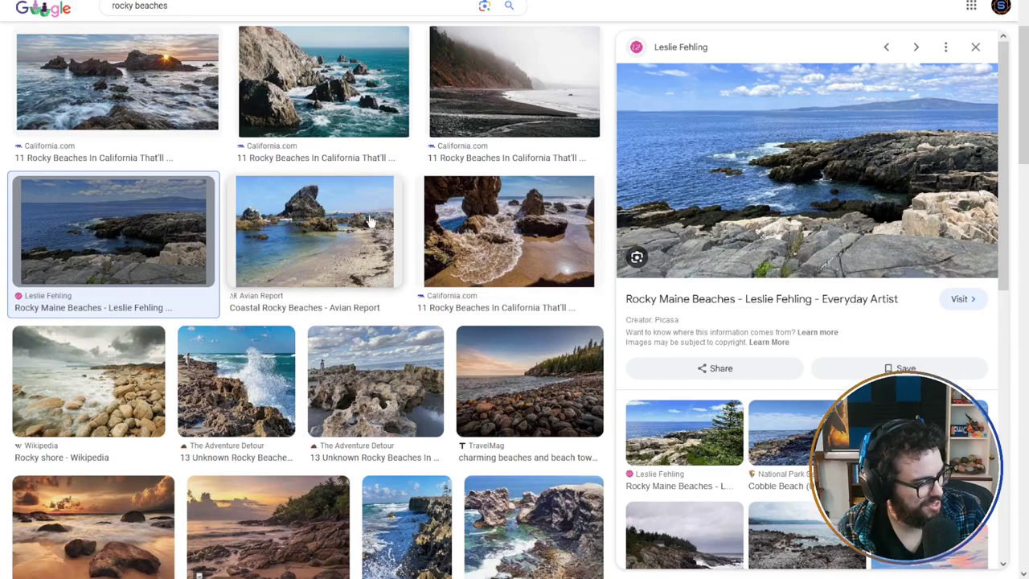
left_click(524, 251)
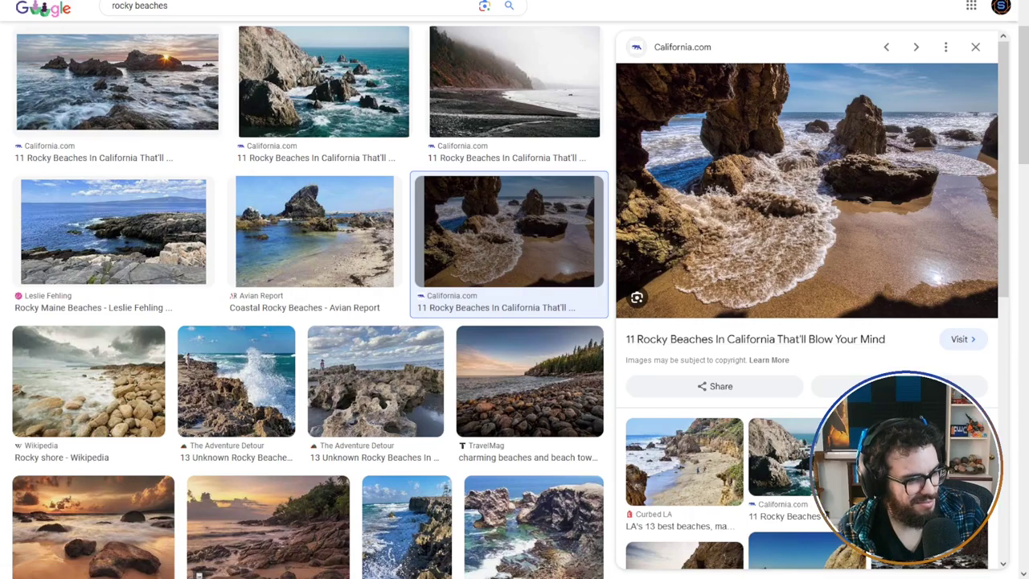
left_click(198, 310)
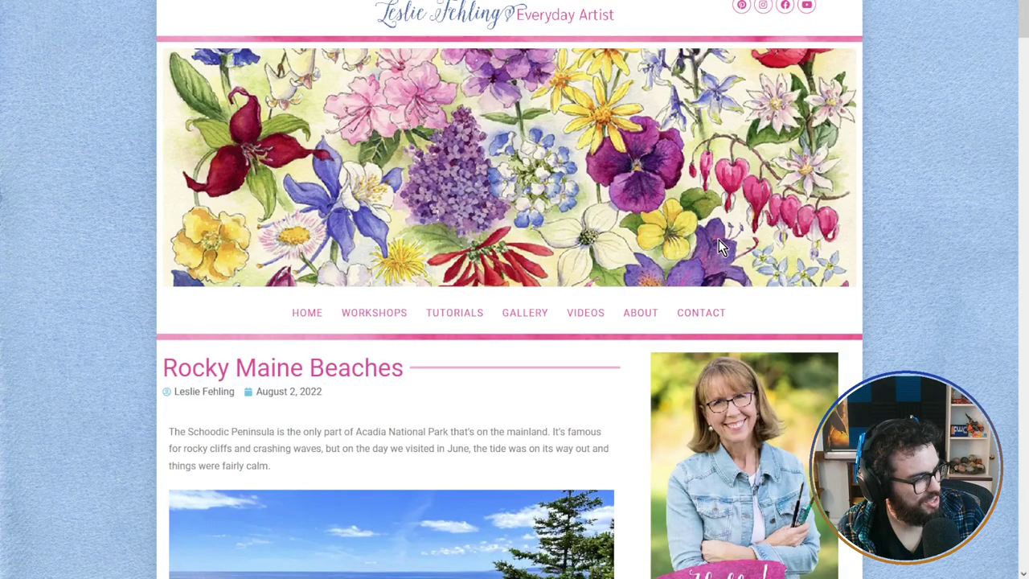
scroll(684, 239, "down", 3)
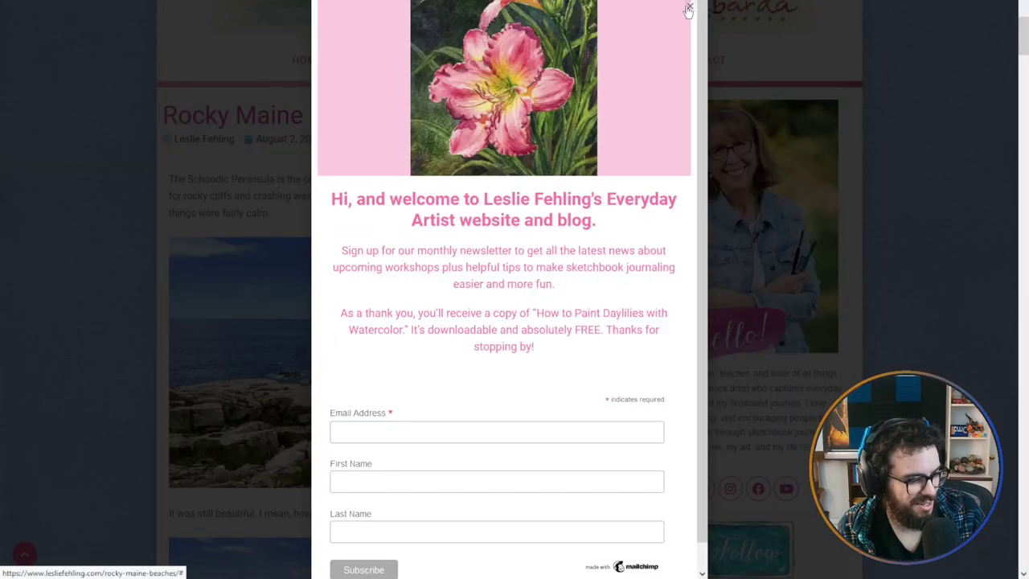
Step: Dismiss the newsletter sign-up pop-up and look through the rocky shore photos in the Rocky Maine Beaches article
left_click(689, 10)
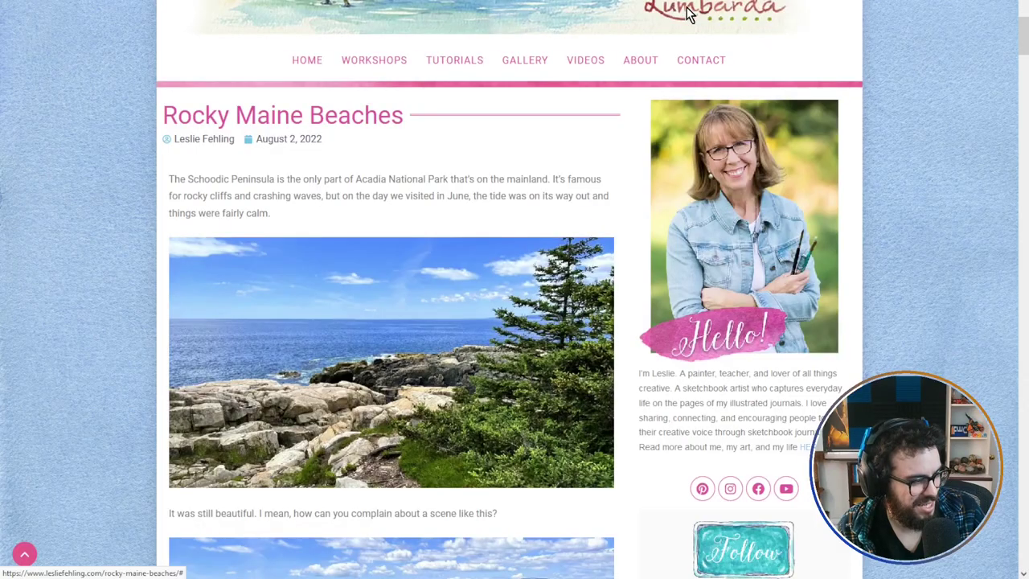
scroll(411, 397, "down", 5)
scroll(570, 329, "down", 3)
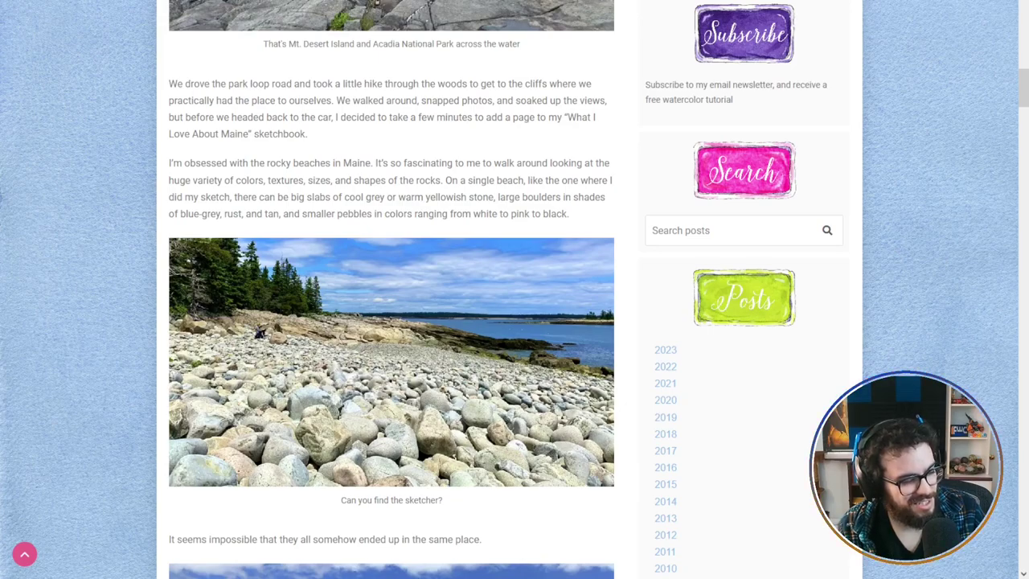
key("Home")
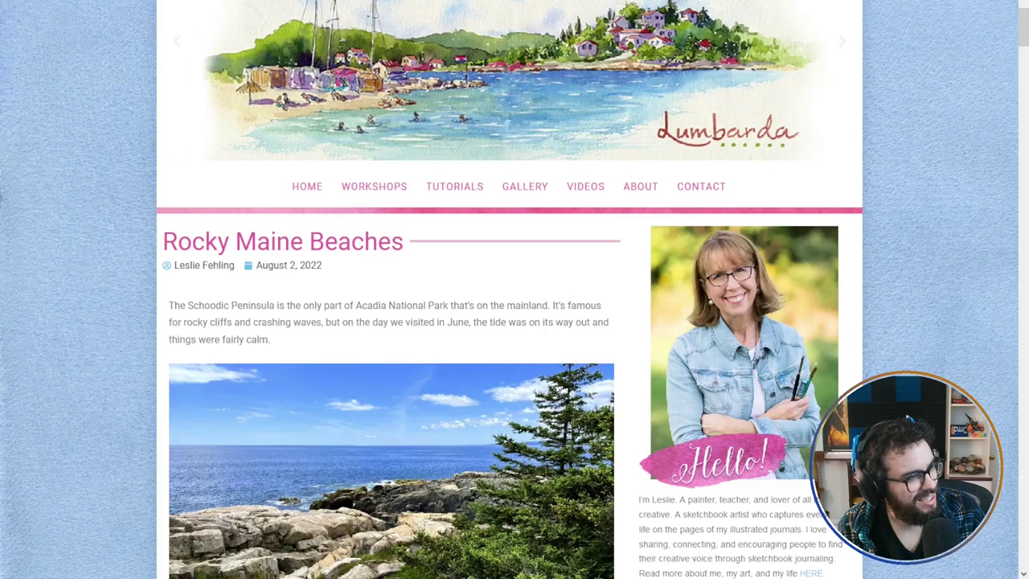
key("alt+Left")
Step: Search Google for "singing sand" and open the Wikipedia article on it from the web results
scroll(454, 196, "up", 2)
triple_click(169, 20)
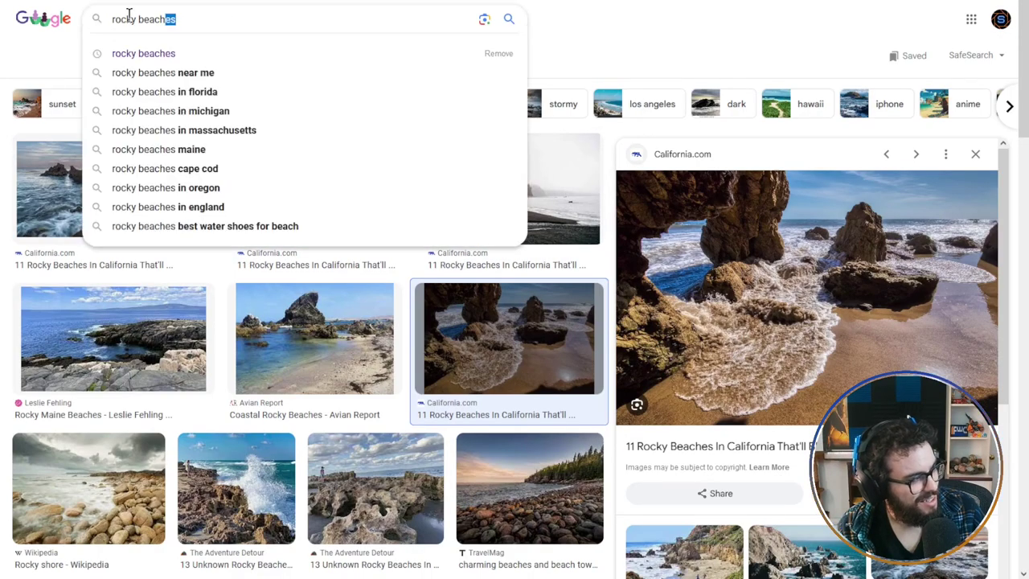
type("singing sand")
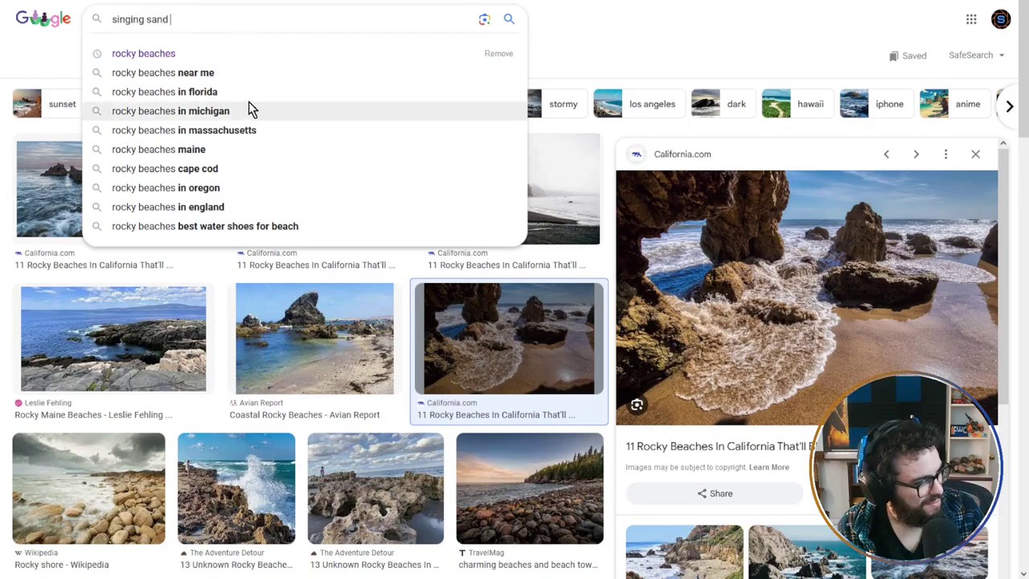
left_click(510, 19)
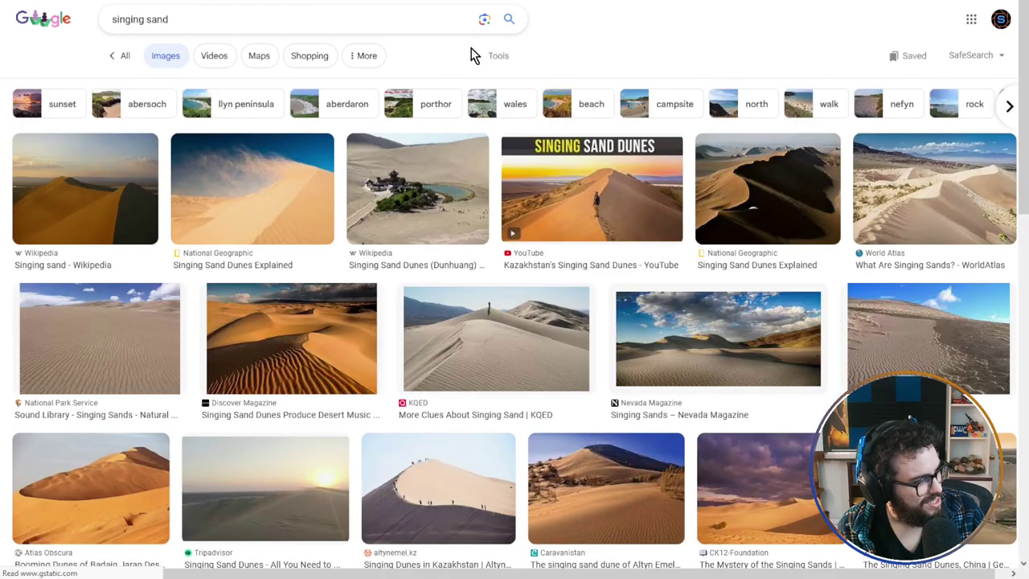
left_click(123, 55)
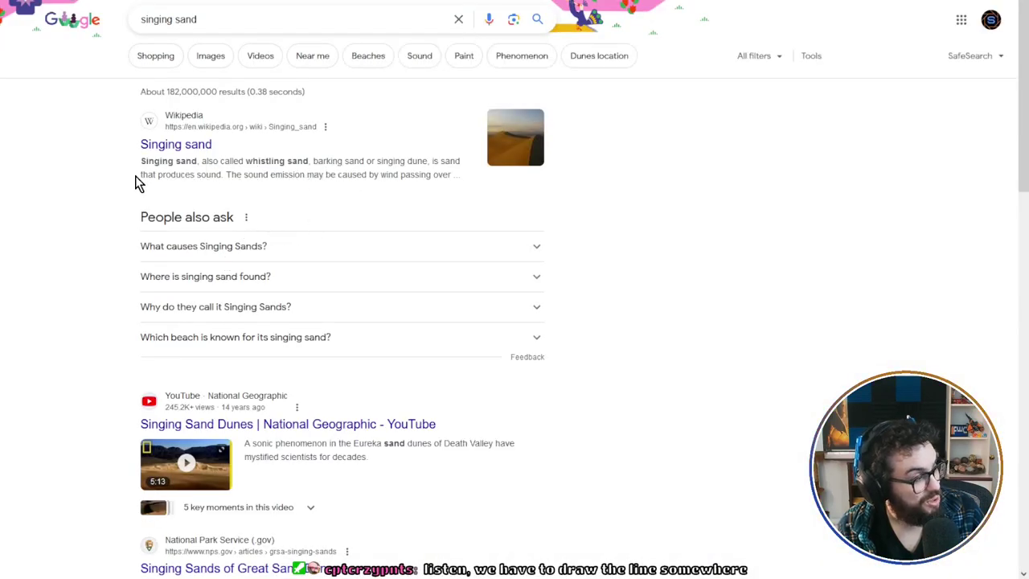
left_click(177, 146)
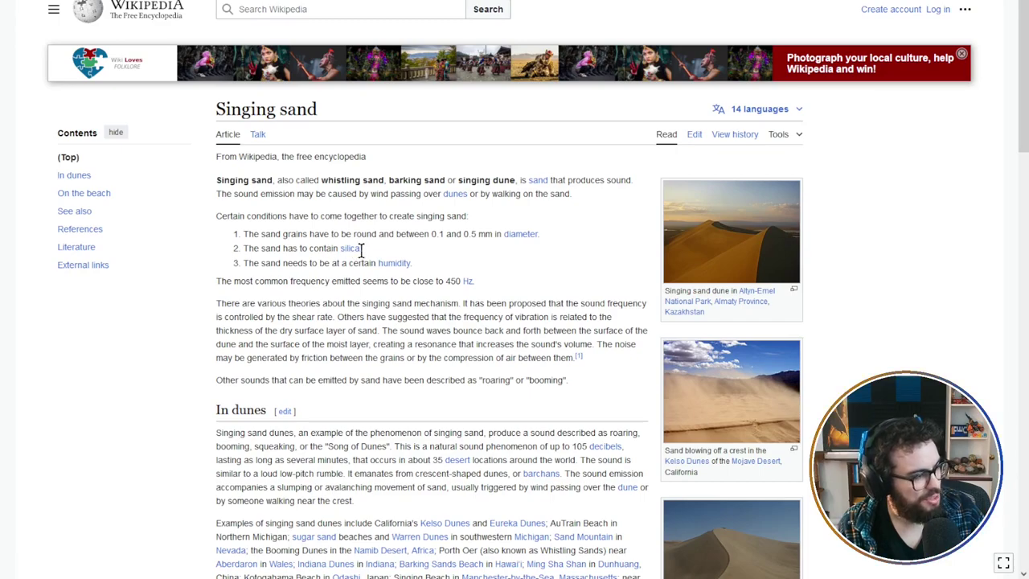
Step: Read the conditions for singing sand and the beach section, and play the "Walking on singing sand" recording
left_click_drag(361, 250, 332, 250)
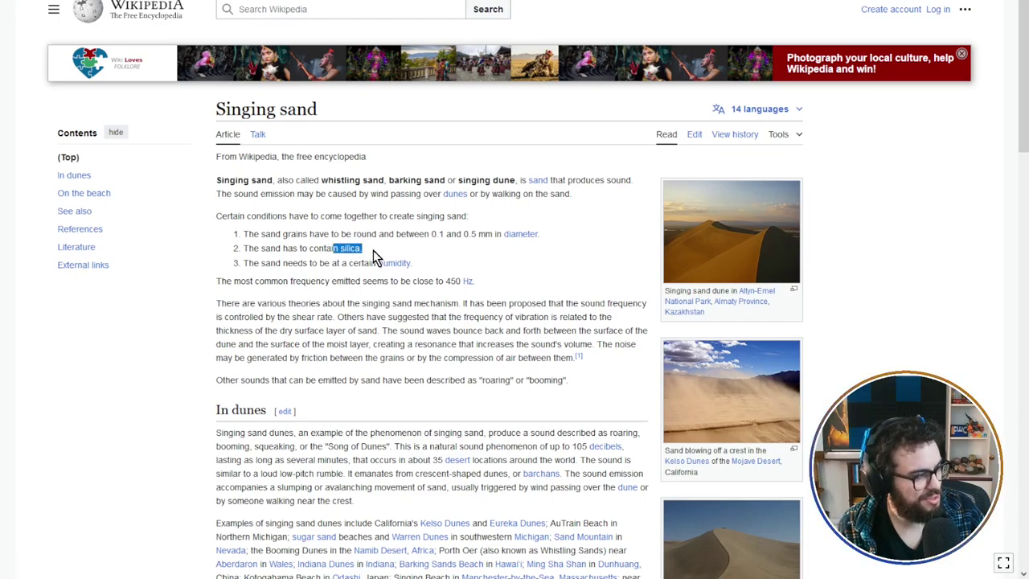
left_click(459, 251)
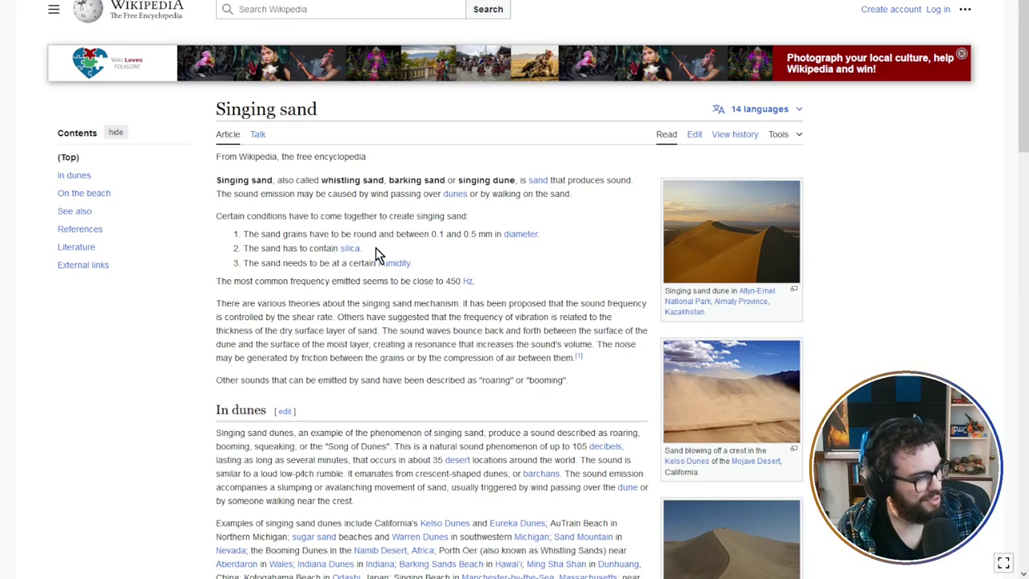
left_click_drag(376, 250, 324, 249)
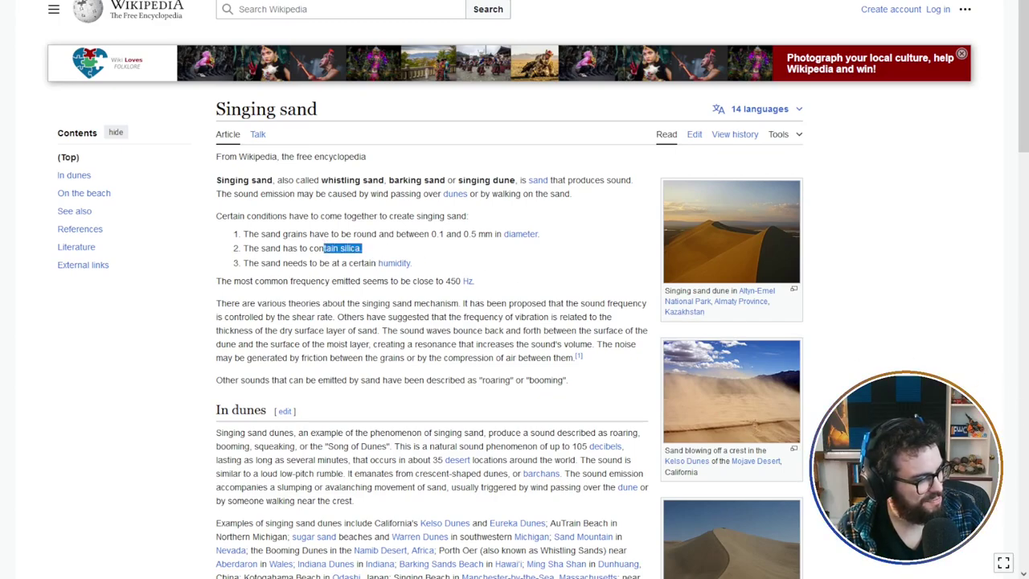
left_click(453, 259)
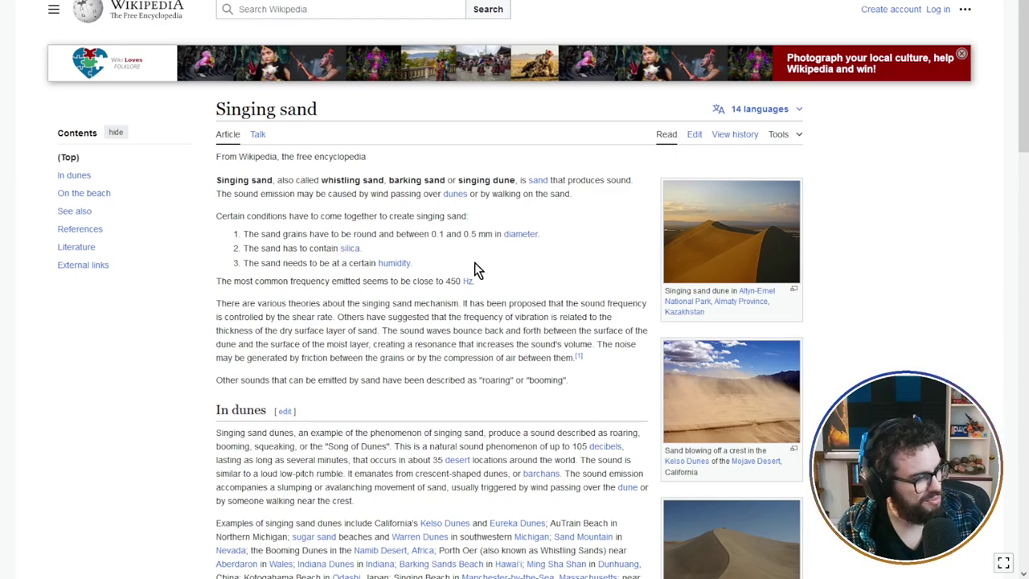
scroll(574, 276, "down", 5)
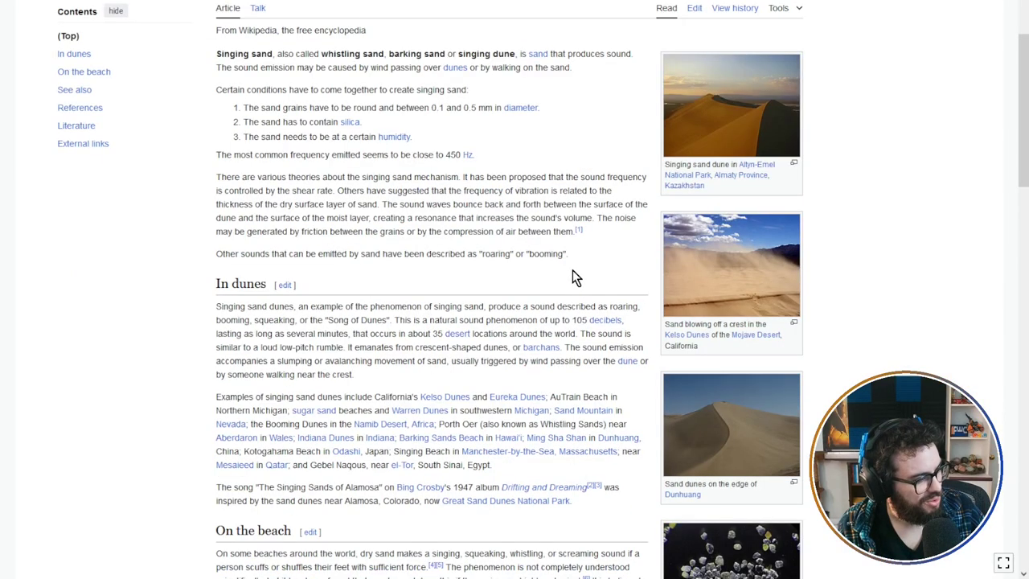
scroll(573, 271, "down", 2)
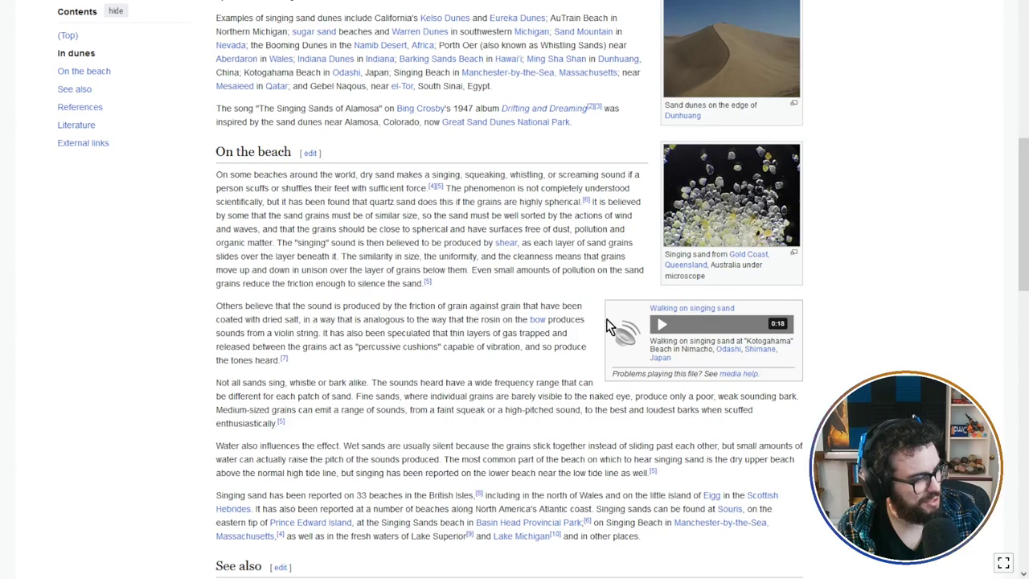
left_click(658, 325)
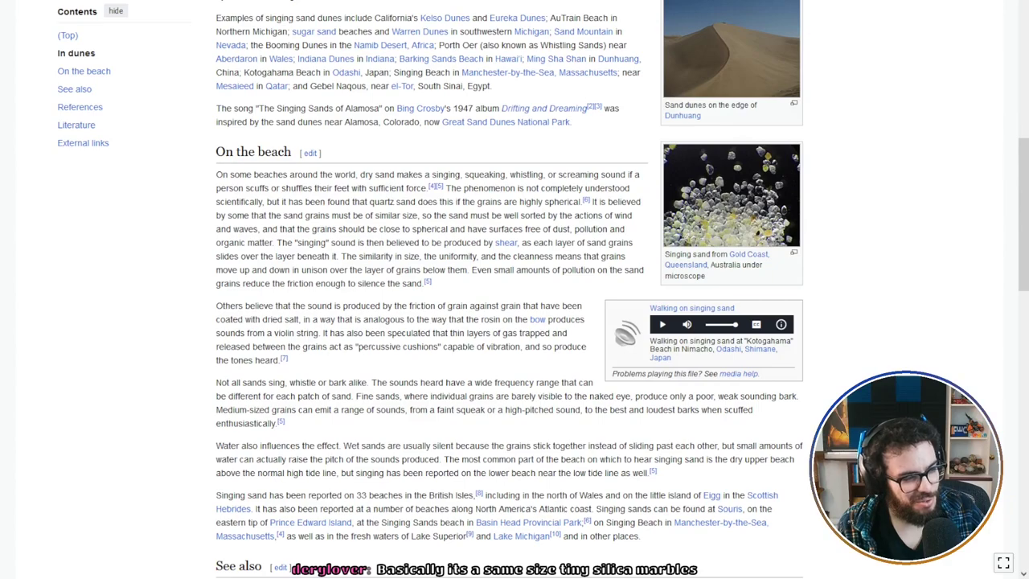
Step: Leave the Singing sand article and return to the "rocky beaches" image results
key("Home")
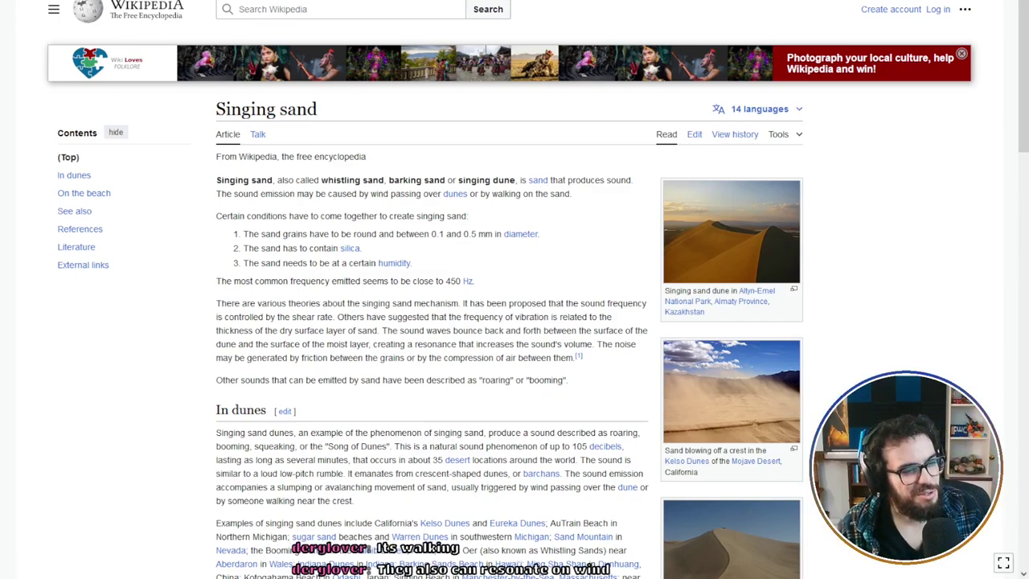
key("alt+Left")
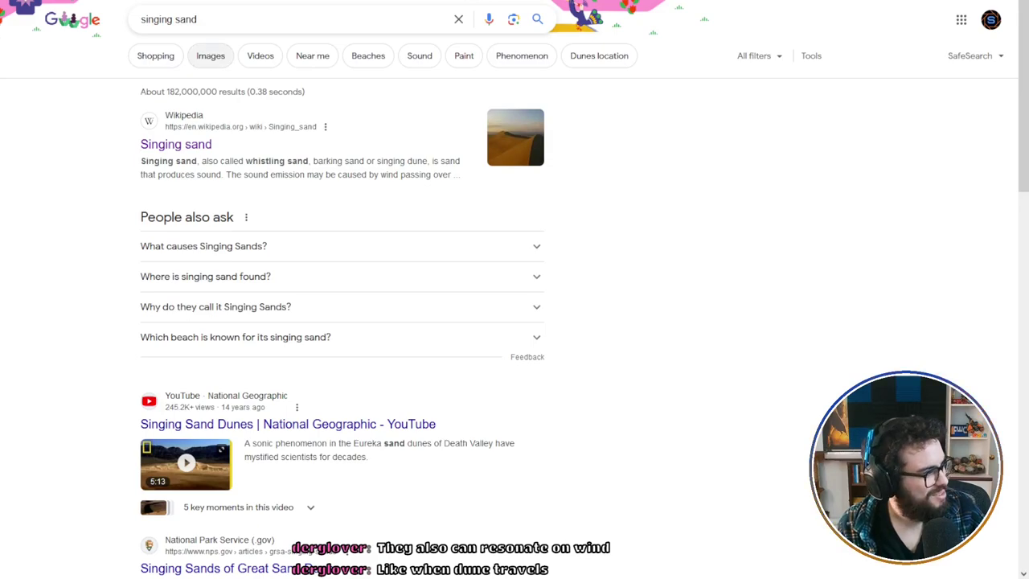
left_click(210, 55)
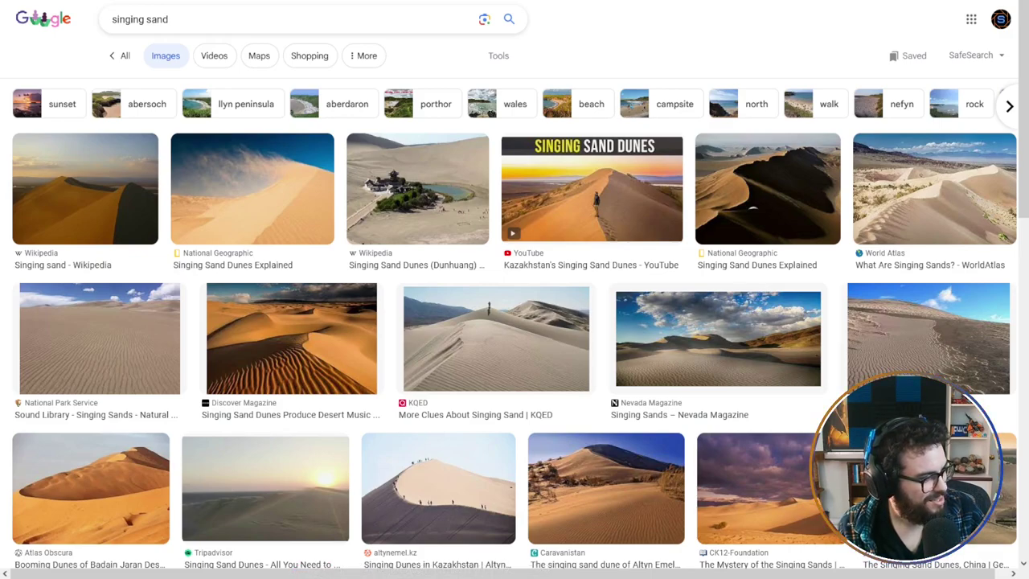
key("alt+Left")
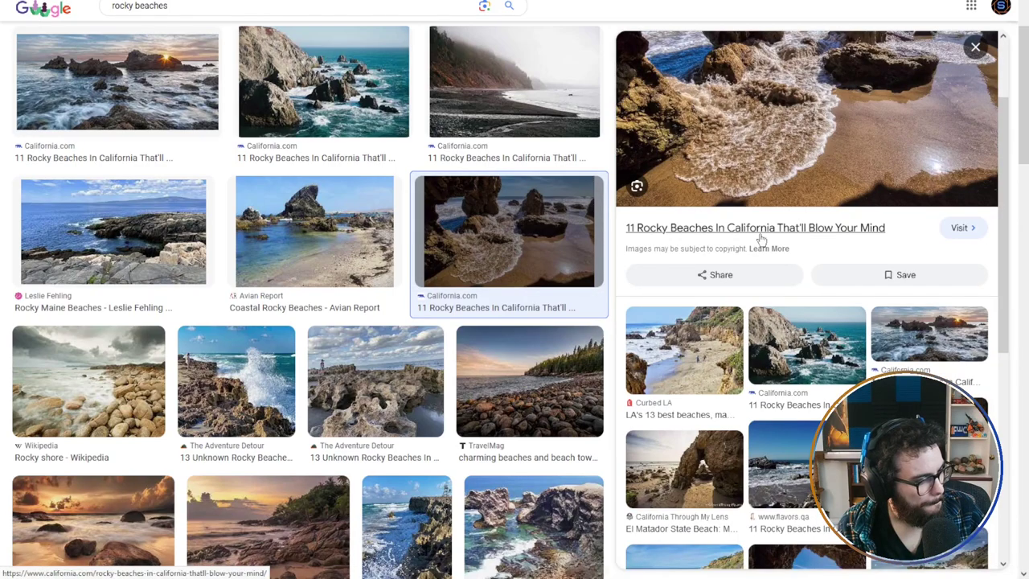
Step: Preview the TravelMag photo of a Maine beach covered in rounded stones
scroll(493, 310, "down", 3)
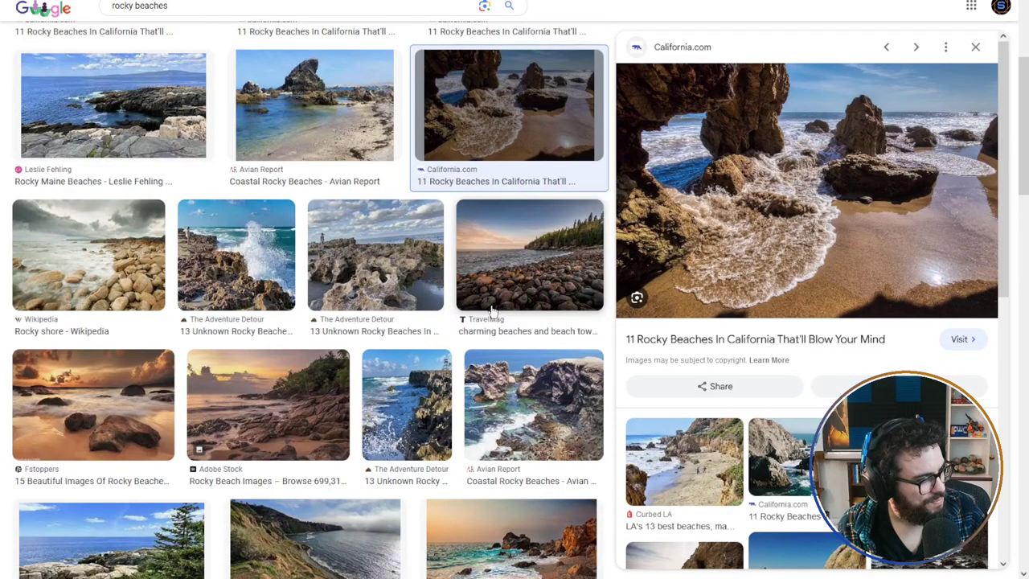
scroll(492, 315, "down", 2)
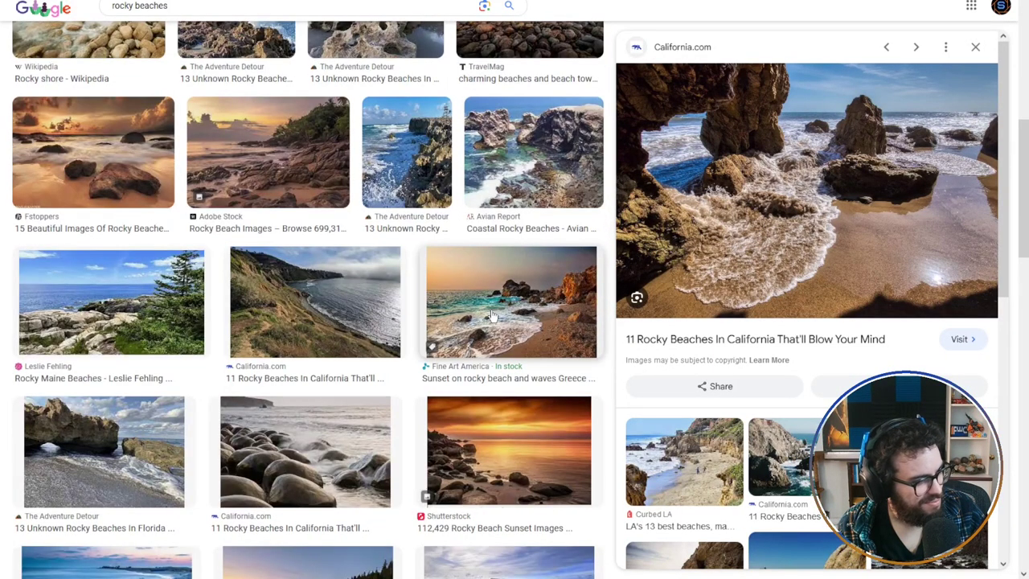
scroll(519, 292, "up", 3)
left_click(522, 253)
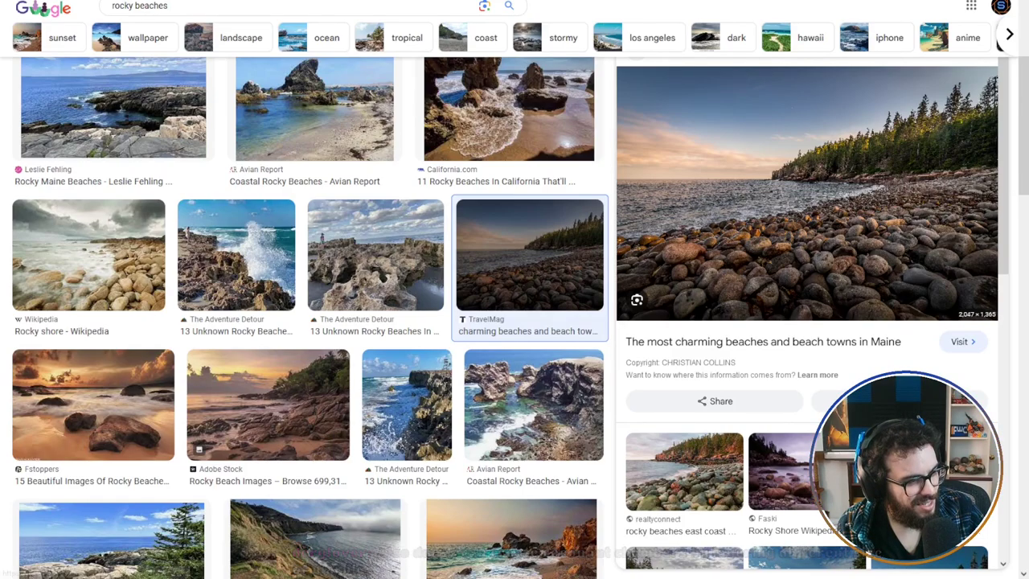
Step: Browse further through the rocky beach images and preview Te Ara's "Rocky shores" photo from New Zealand
scroll(378, 275, "down", 2)
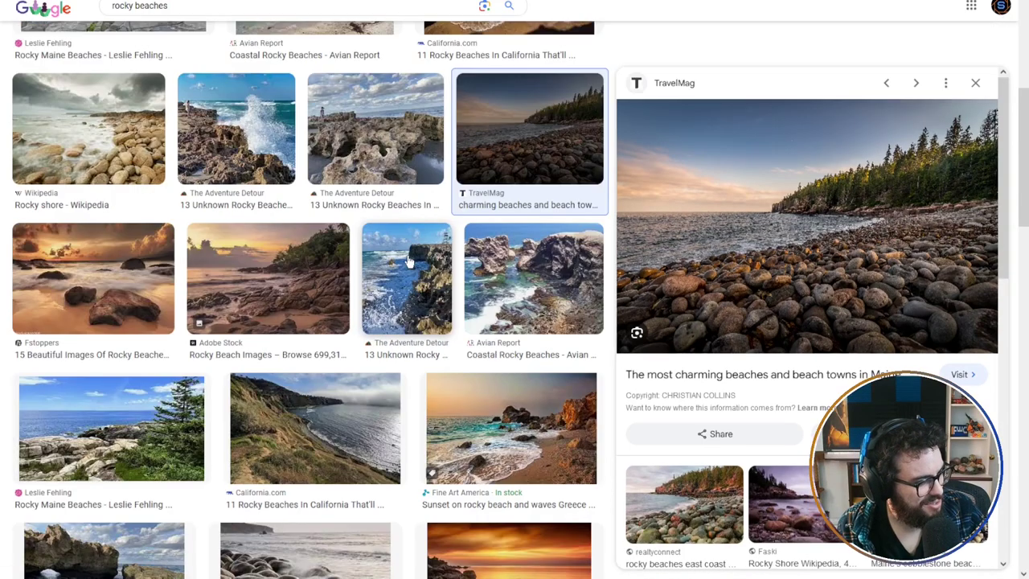
scroll(406, 262, "down", 2)
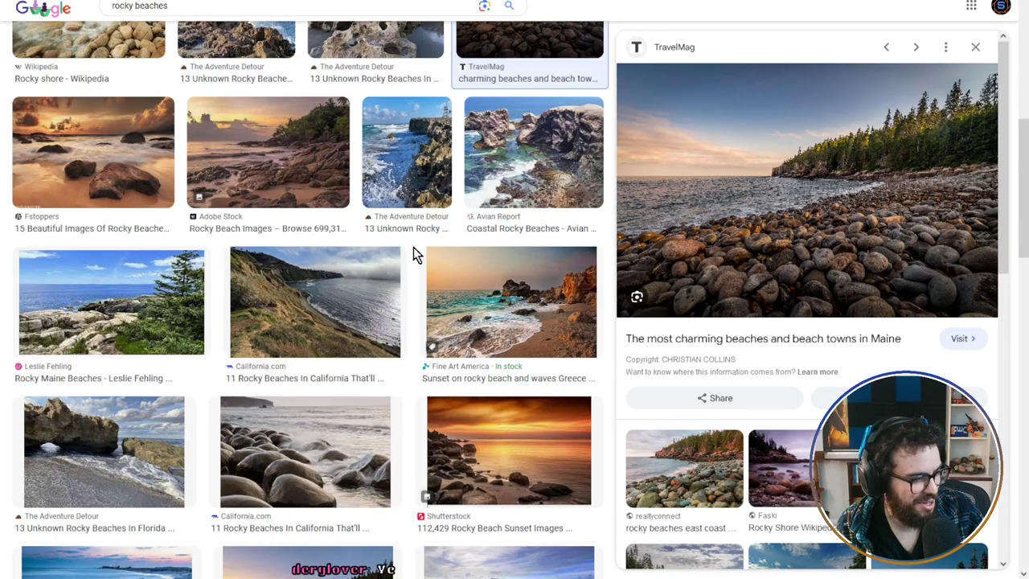
scroll(455, 265, "down", 2)
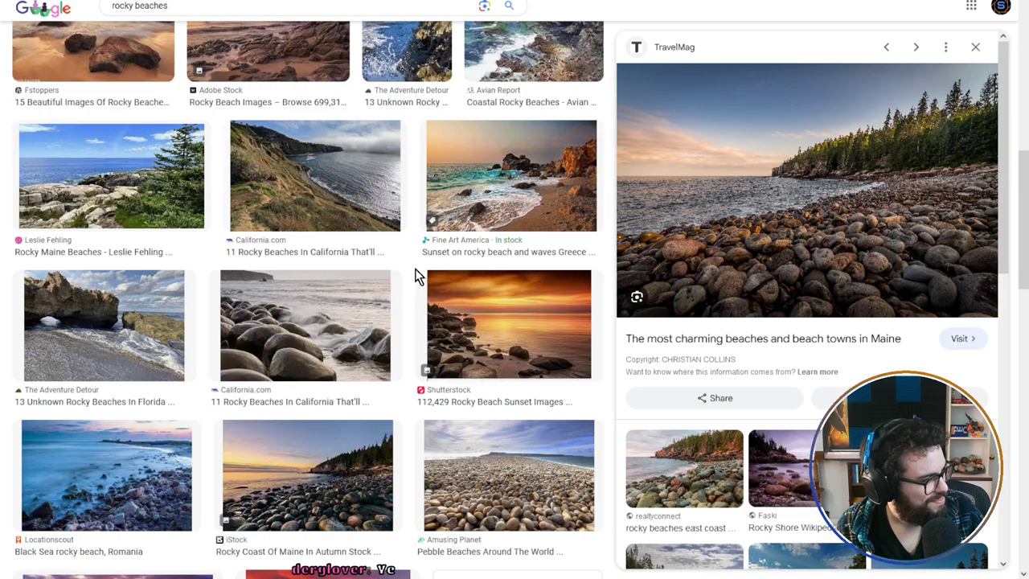
scroll(416, 276, "down", 2)
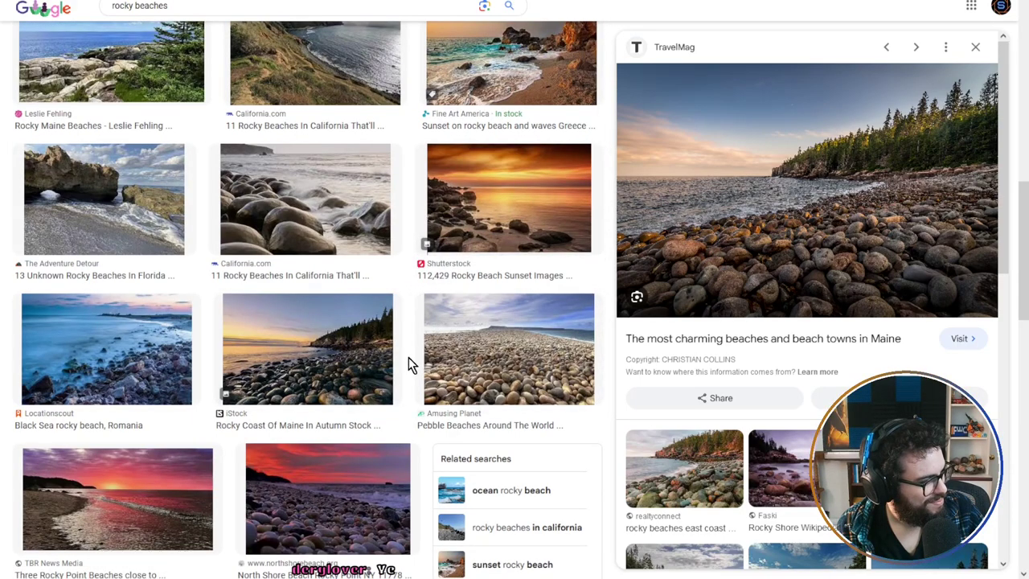
scroll(408, 358, "down", 6)
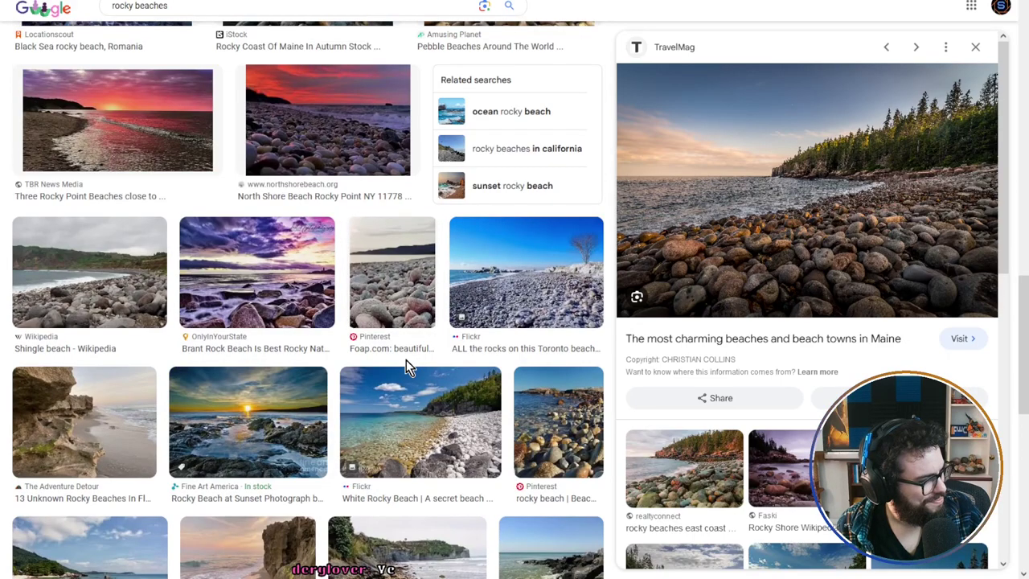
scroll(406, 359, "down", 2)
scroll(462, 320, "down", 2)
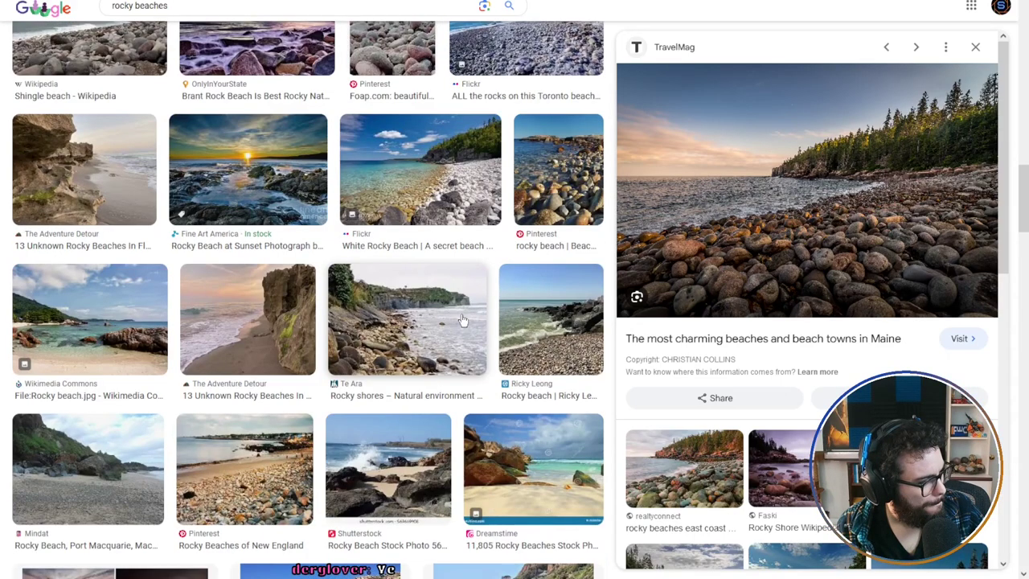
left_click(405, 308)
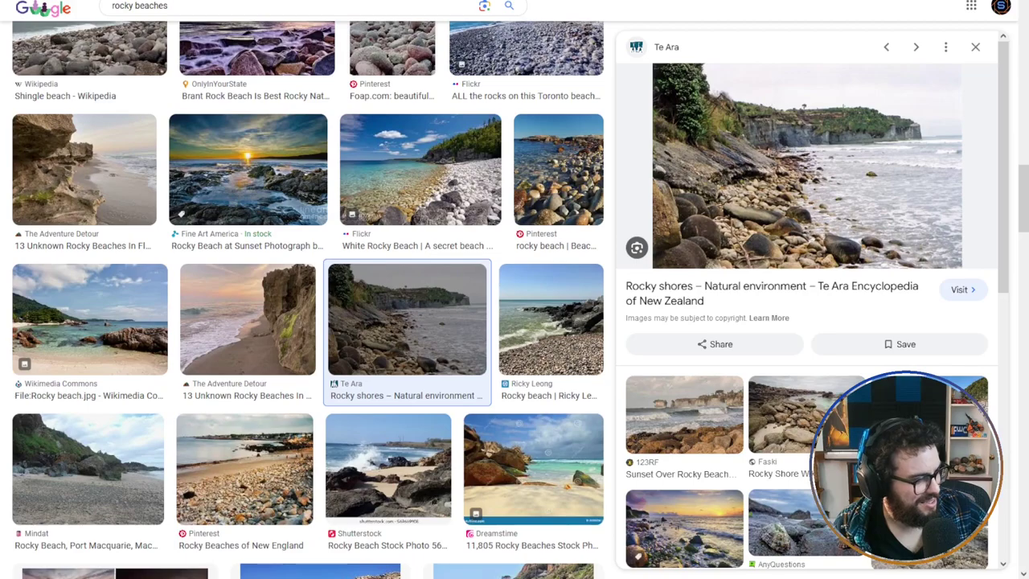
Step: Preview the Rocky Beaches of New England photo and the Dreamstime photo of boulders on pale sand
scroll(490, 266, "down", 2)
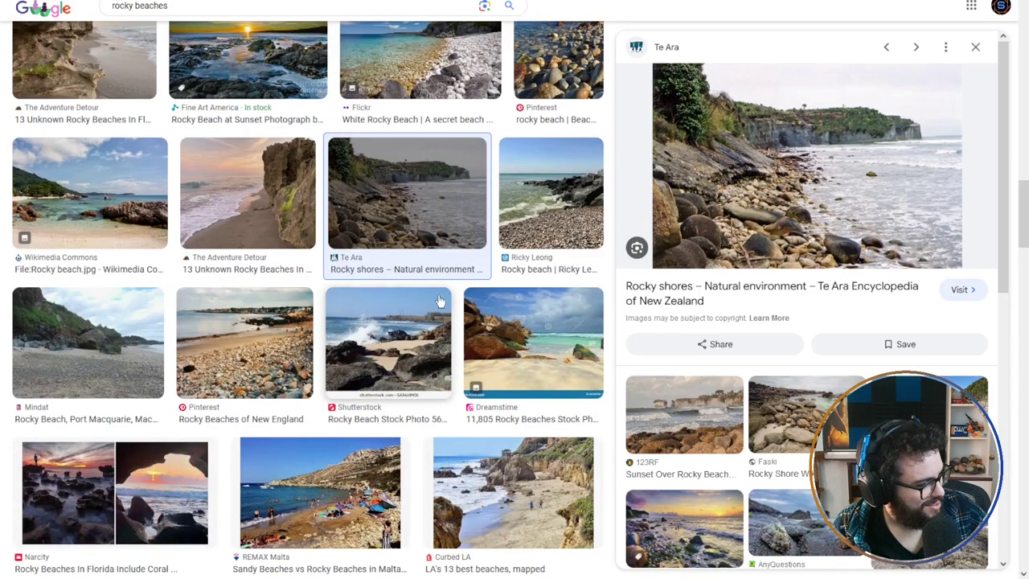
left_click(257, 337)
left_click(521, 319)
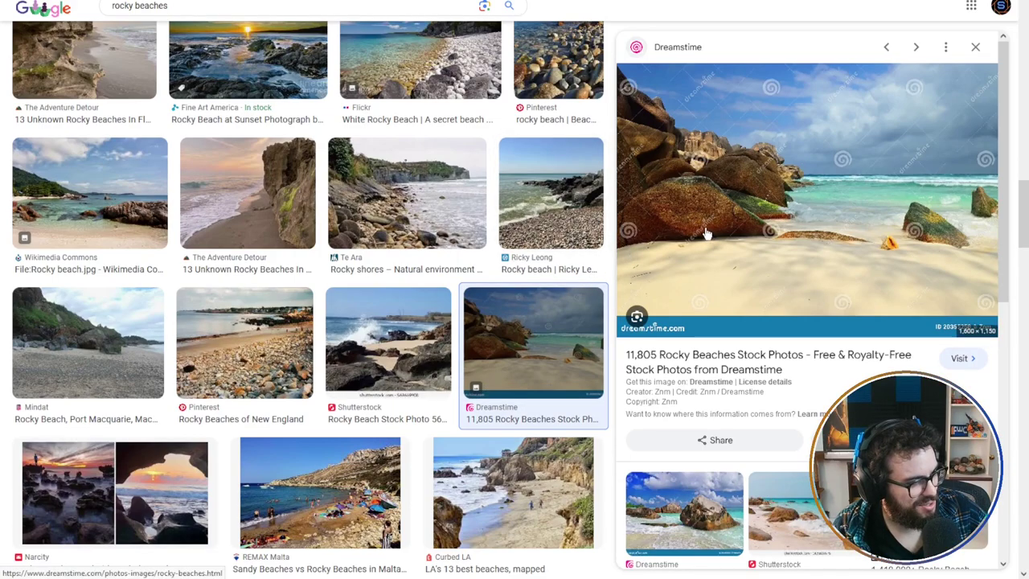
Step: Preview the Curbed LA beach photo and the Narcity Coral Cove Park photos among the rocky beach results
scroll(559, 261, "down", 2)
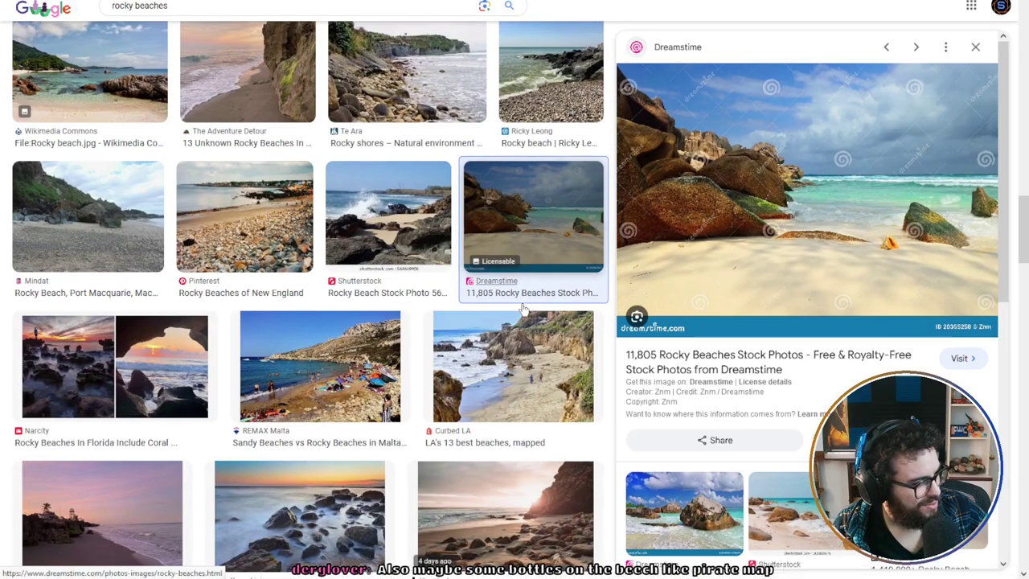
left_click(521, 341)
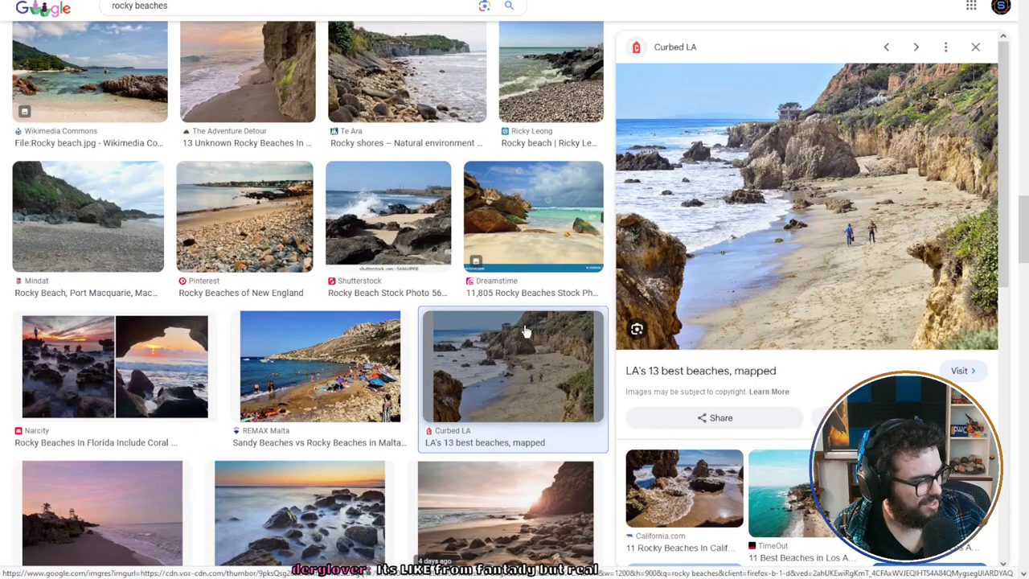
left_click(172, 366)
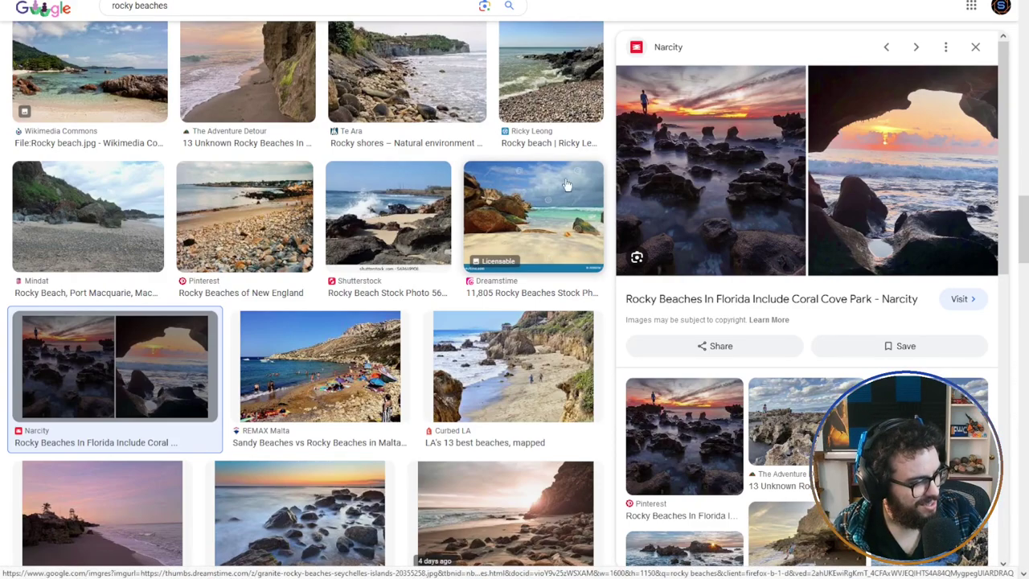
scroll(537, 246, "down", 2)
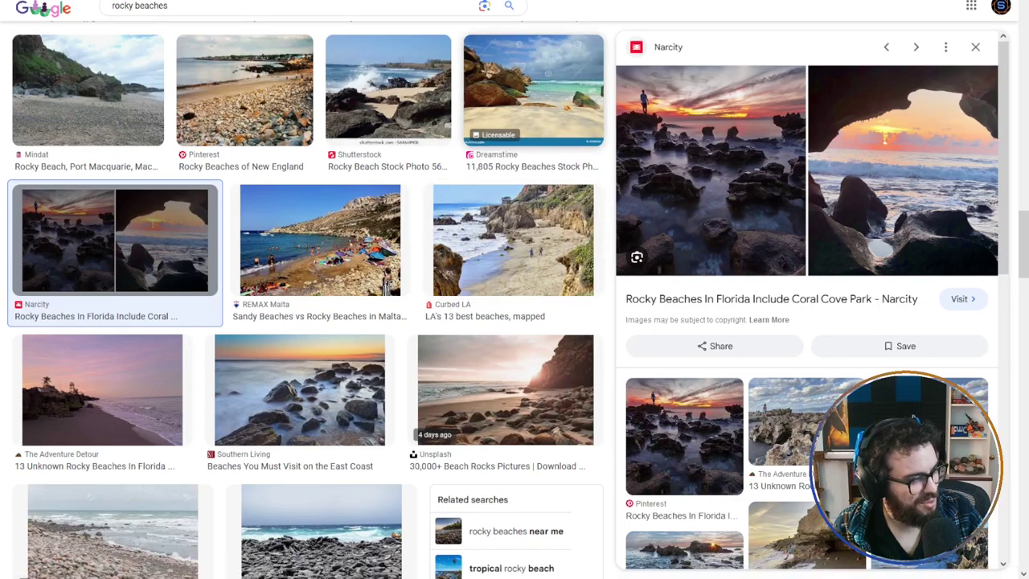
Step: Browse further through the rocky beach images and preview Swim Guide's photo of a shore covered in dark stones
left_click(450, 6)
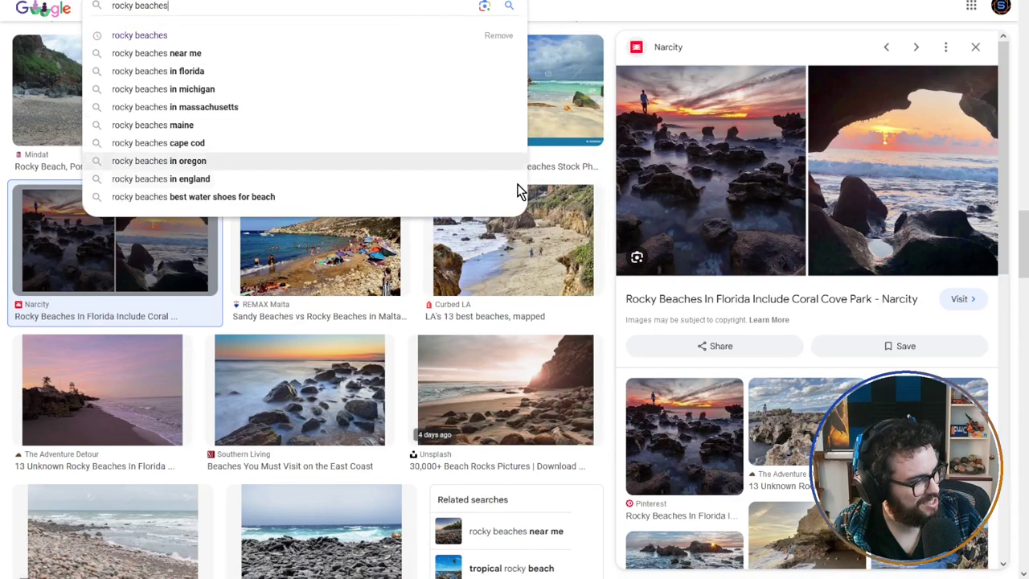
left_click(604, 347)
scroll(568, 294, "down", 2)
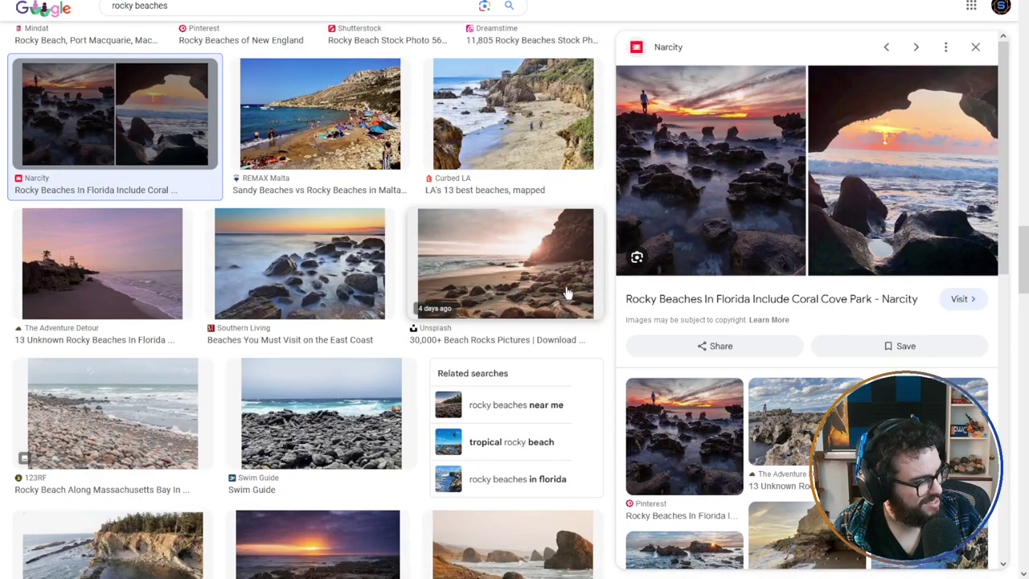
scroll(568, 294, "down", 2)
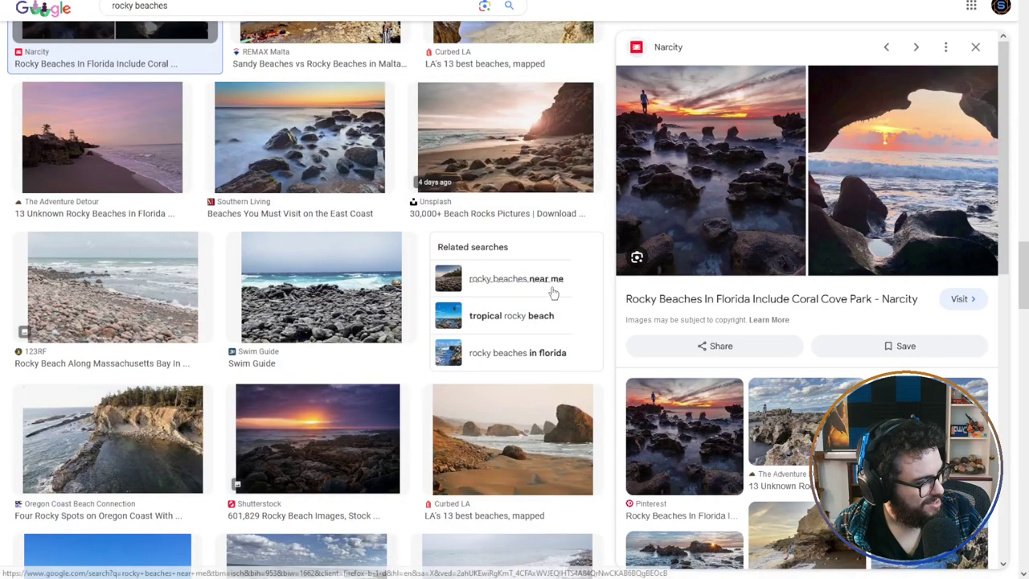
left_click(312, 290)
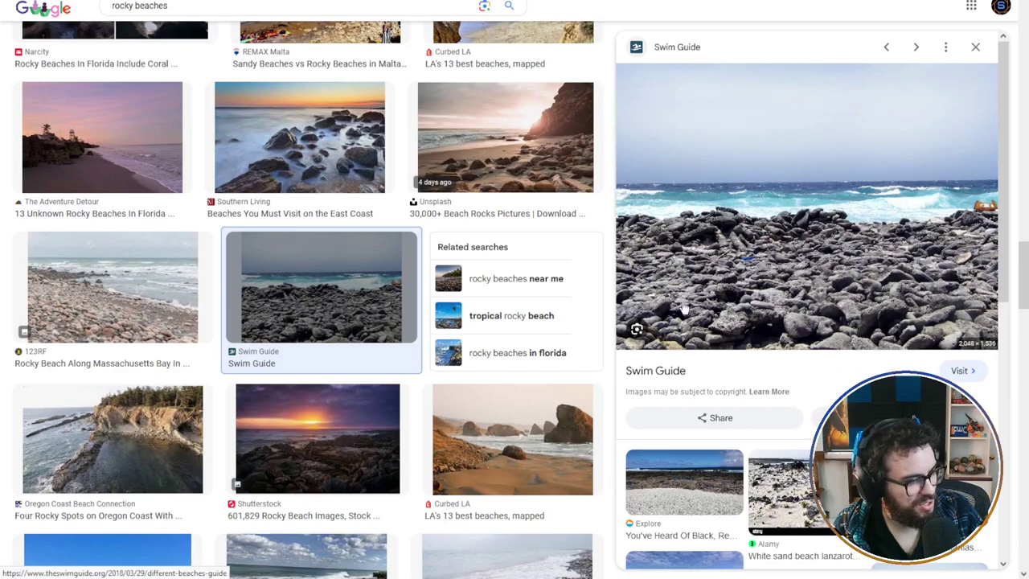
Step: Preview Alamy's related photo of a white sand beach in Lanzarote and the Oregon is for Adventure sea stack photo
scroll(568, 256, "down", 2)
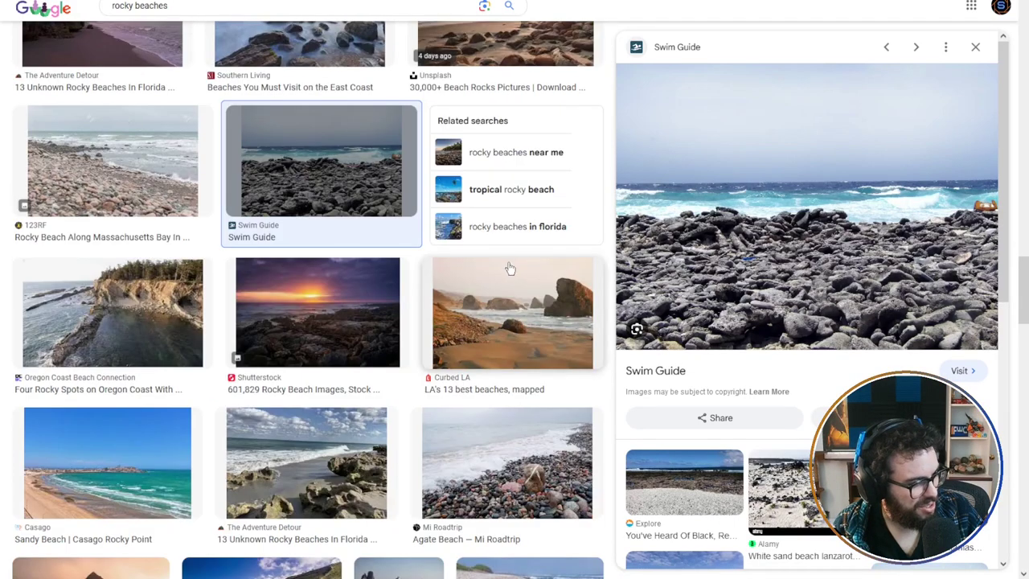
left_click(800, 486)
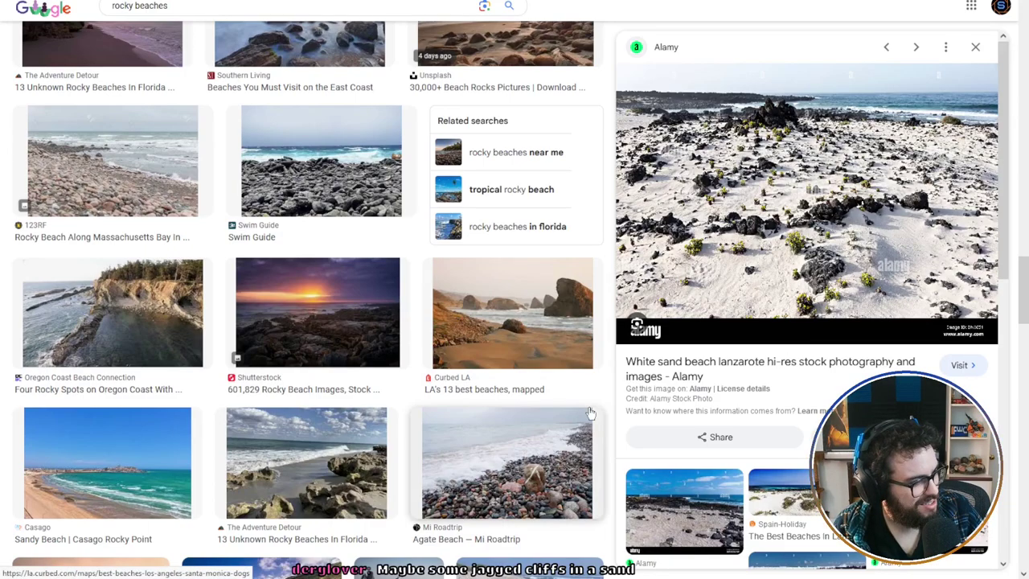
scroll(540, 382, "down", 2)
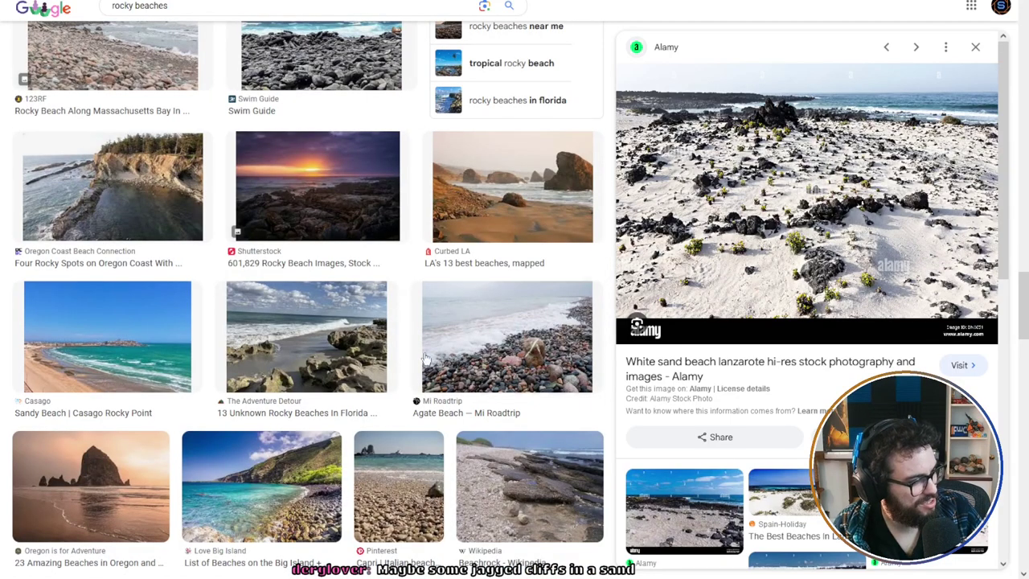
left_click(109, 495)
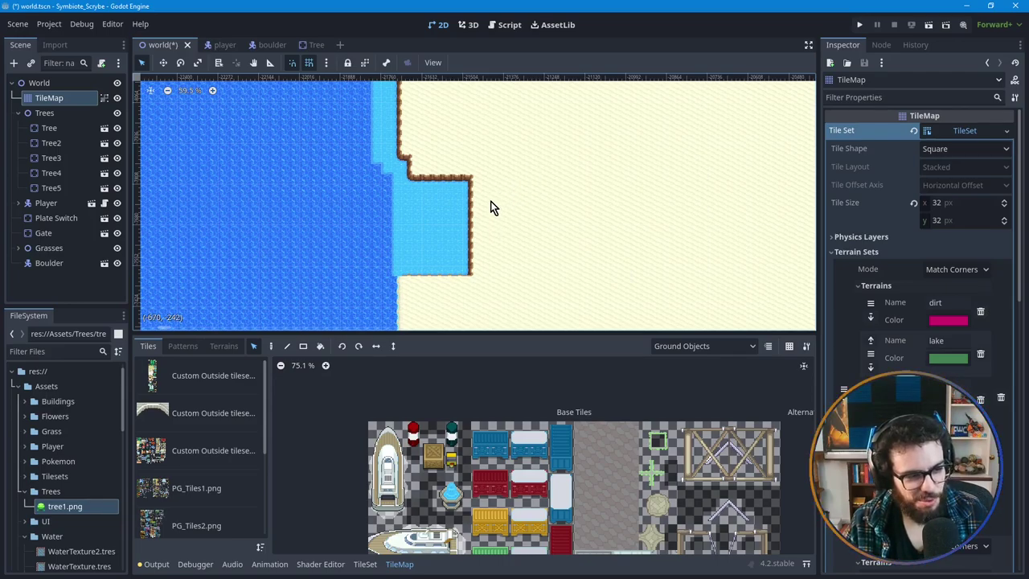
Step: Switch to Godot and examine the stepped shoreline, the rock-edged shallow inlet and the brown cliff rows north of the beach
mouse_move(488, 228)
middle_mouse_down()
mouse_move(542, 250)
mouse_move(475, 223)
mouse_move(470, 232)
middle_mouse_up()
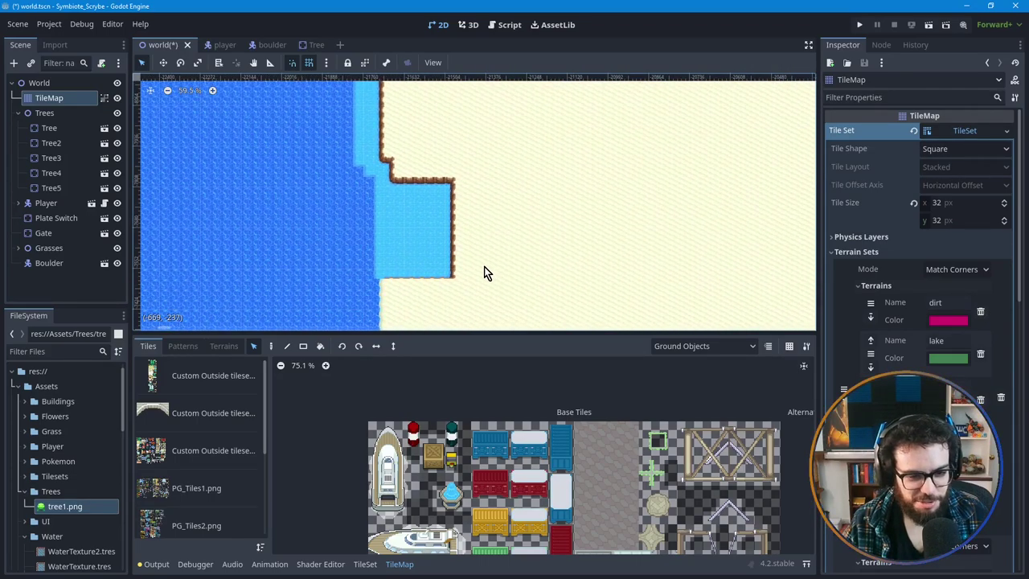
middle_click_drag(478, 273, 487, 257)
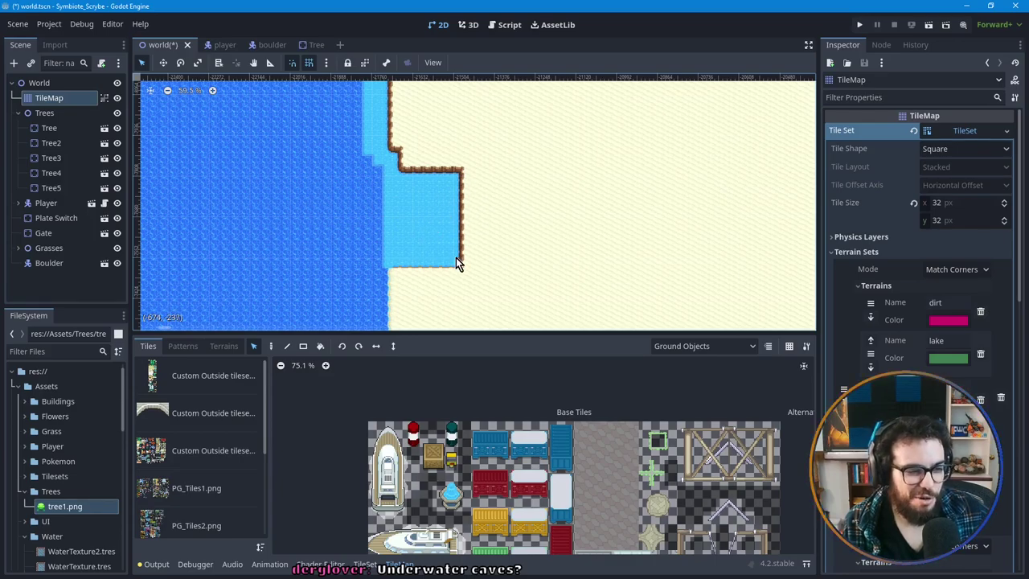
middle_click_drag(424, 170, 395, 218)
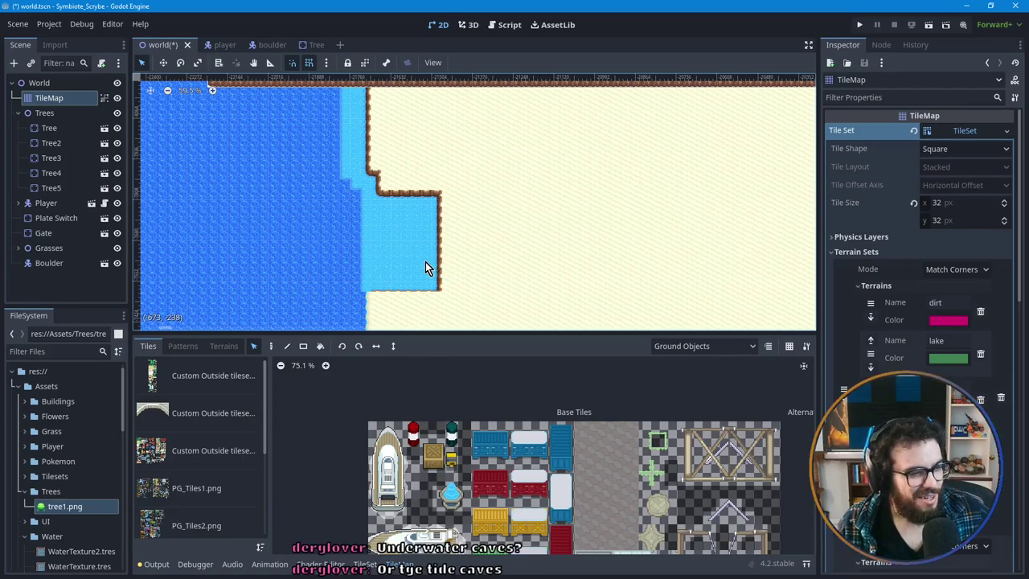
middle_click_drag(418, 257, 429, 237)
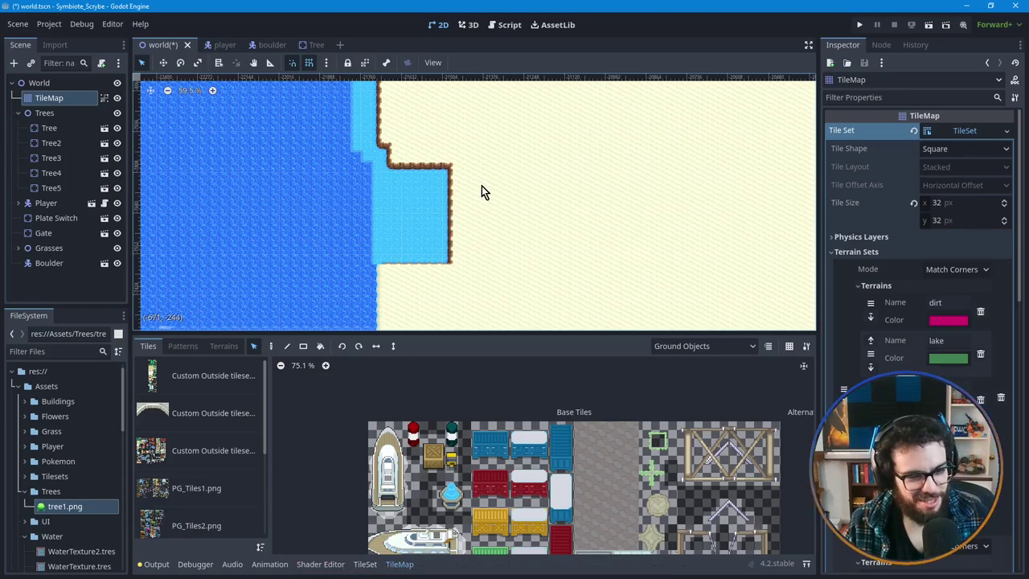
middle_click_drag(482, 191, 477, 223)
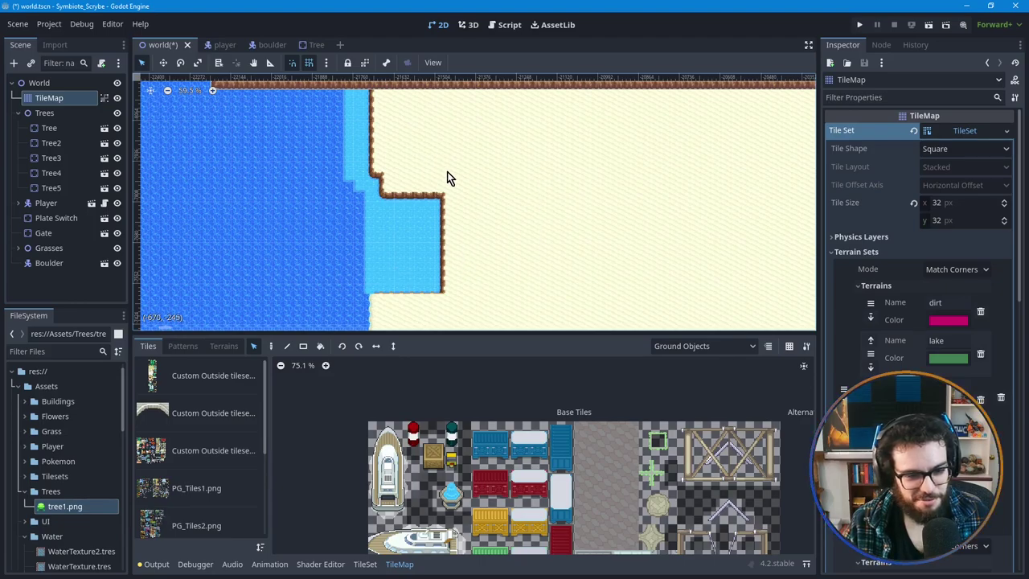
mouse_move(501, 265)
middle_mouse_down()
mouse_move(531, 190)
mouse_move(505, 267)
middle_mouse_up()
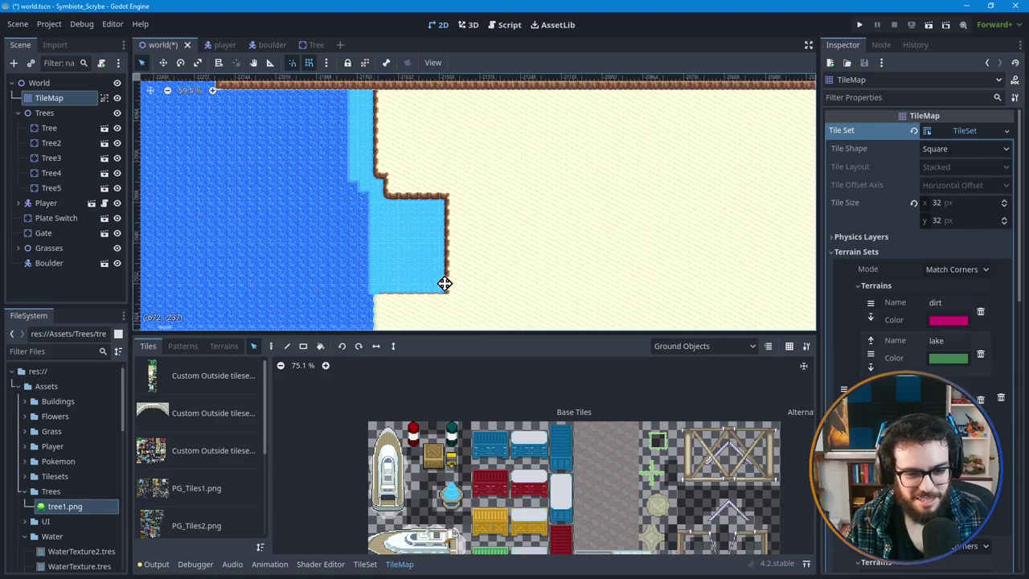
middle_click_drag(443, 282, 471, 328)
scroll(398, 235, "up", 6)
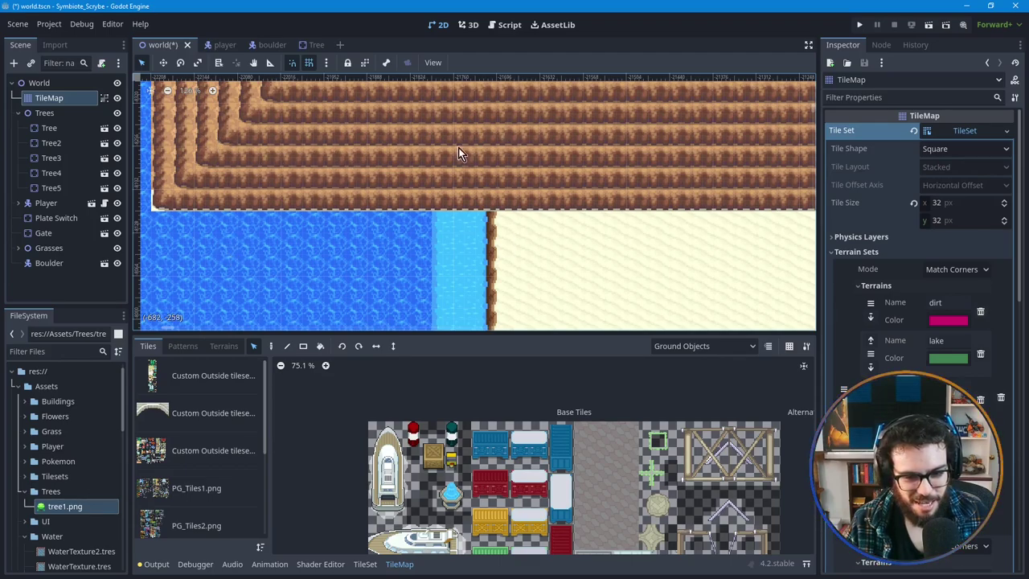
scroll(508, 243, "down", 4)
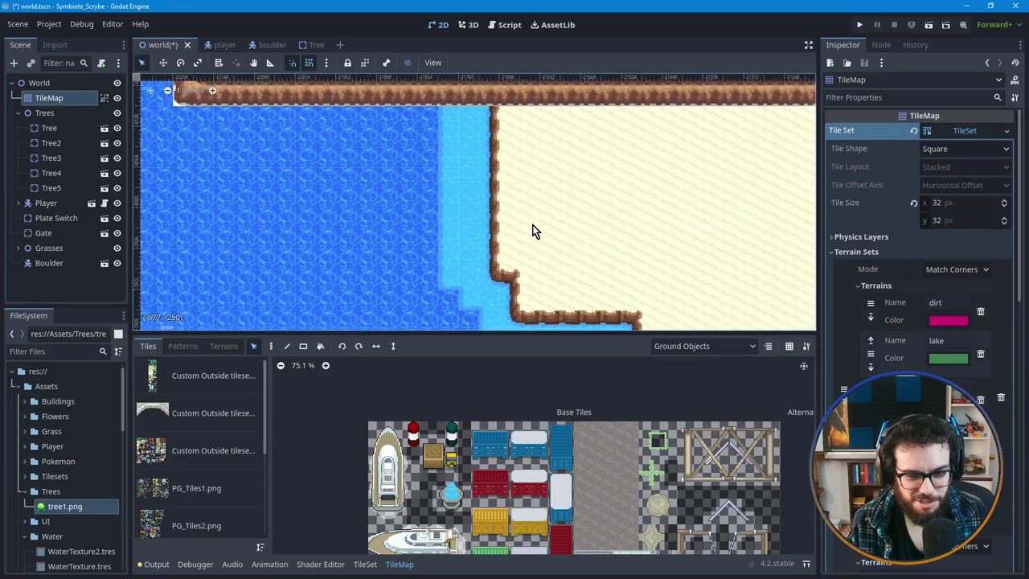
middle_click_drag(553, 277, 507, 223)
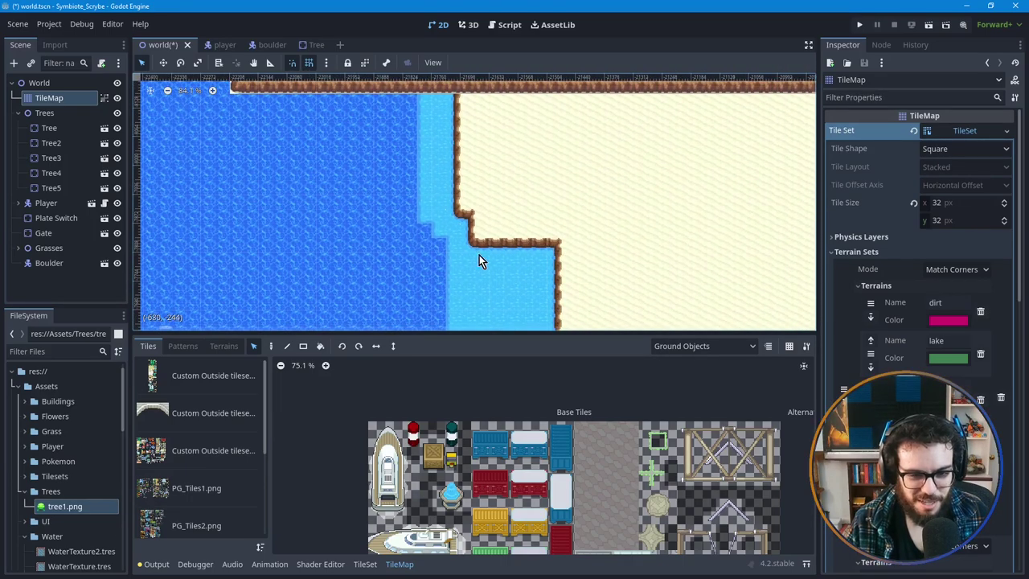
middle_click_drag(499, 272, 455, 218)
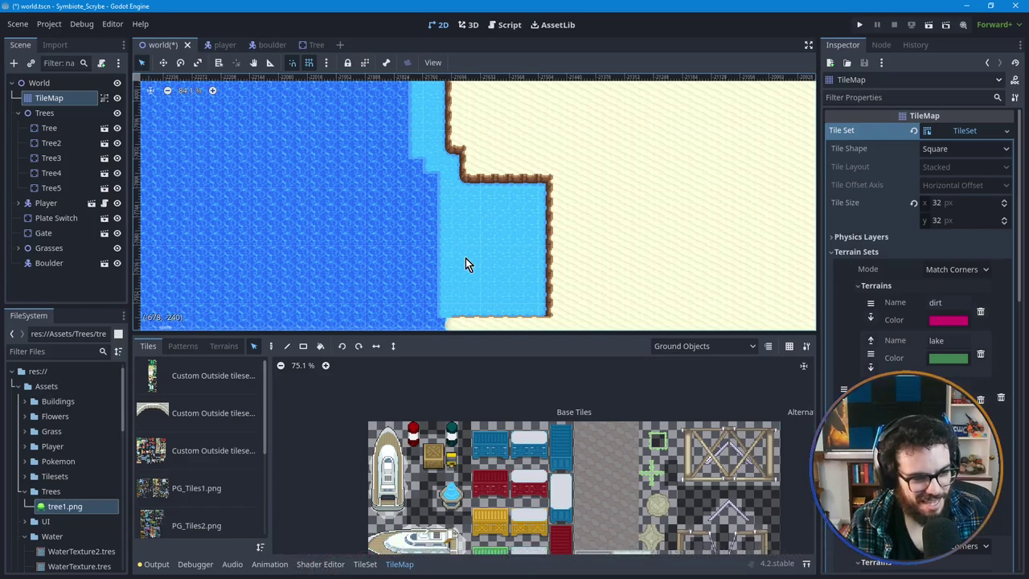
middle_click_drag(466, 258, 473, 237)
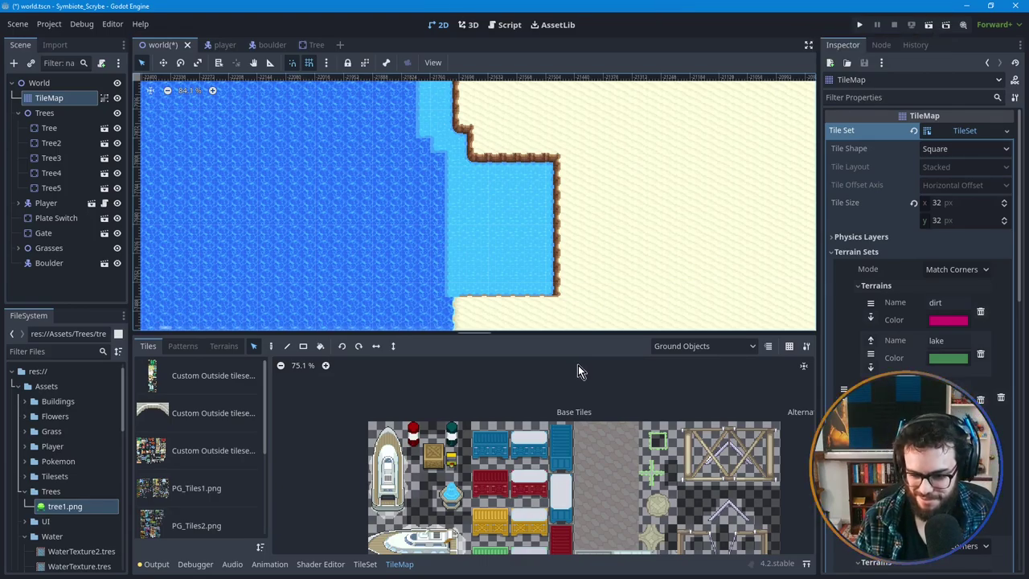
Step: Save the world scene
key("ctrl+s")
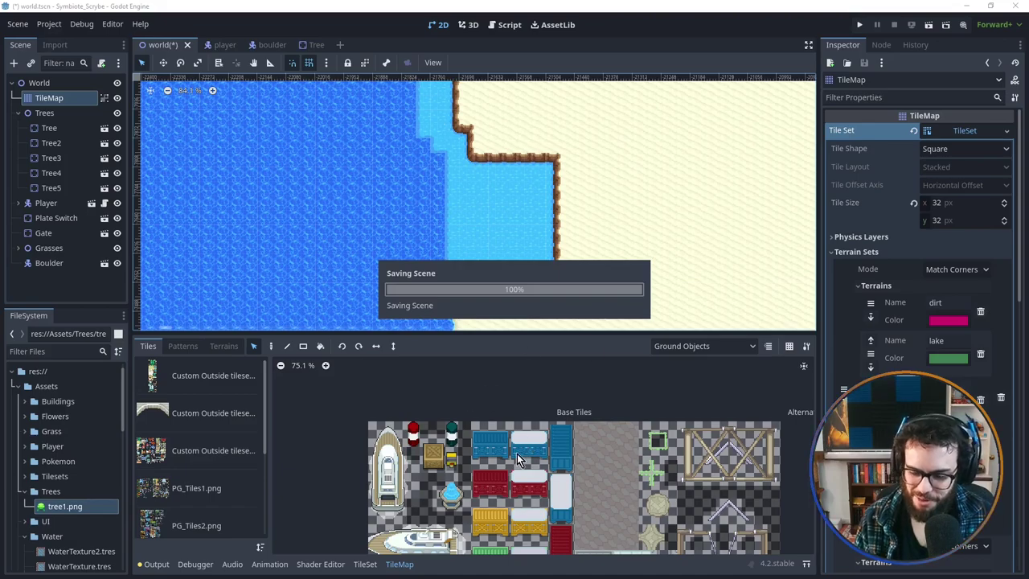